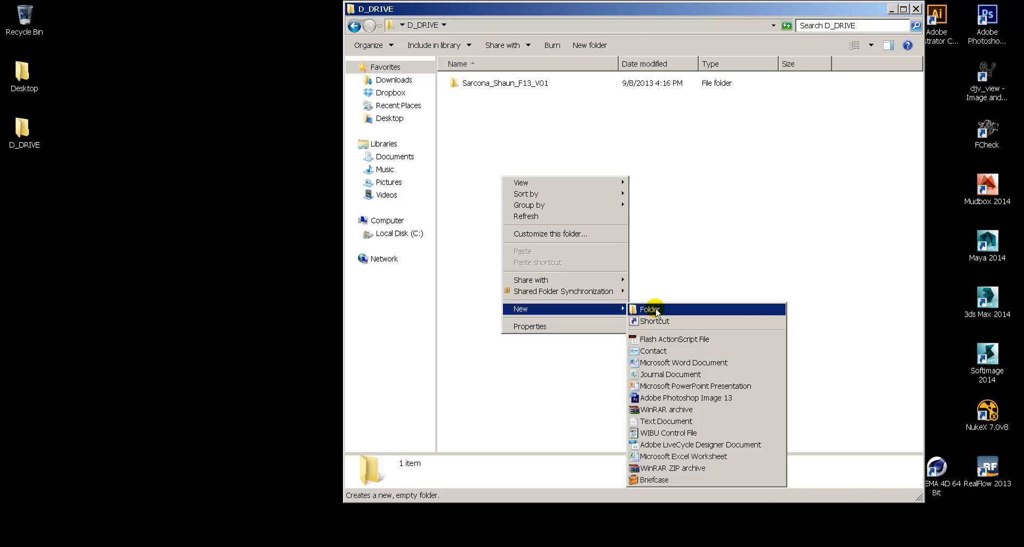
Create a new folder named maya in the D_DRIVE folder.
left_click(654, 306)
type("maya")
key("Return")
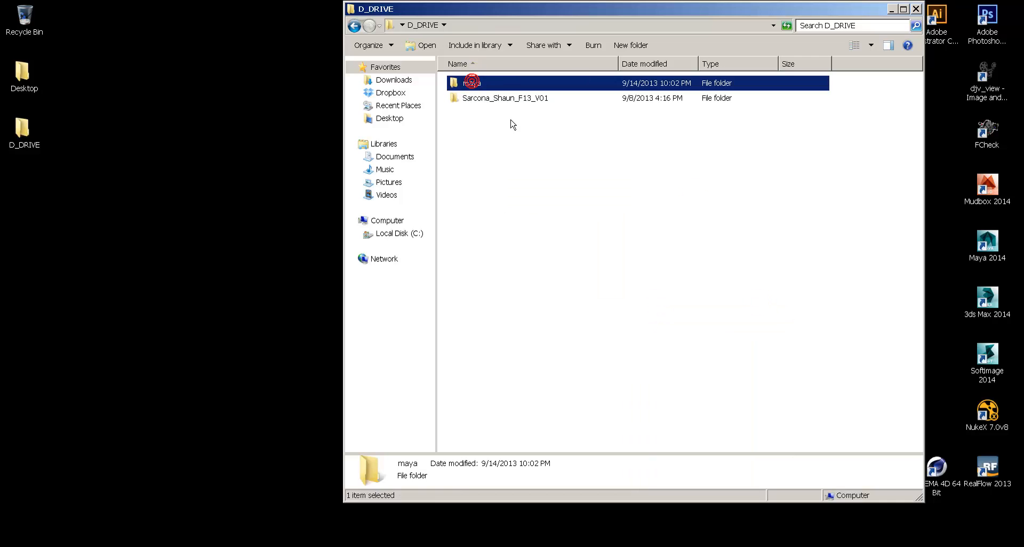
Create a folder named 2014 x64 inside the maya folder and delete it again.
right_click(478, 116)
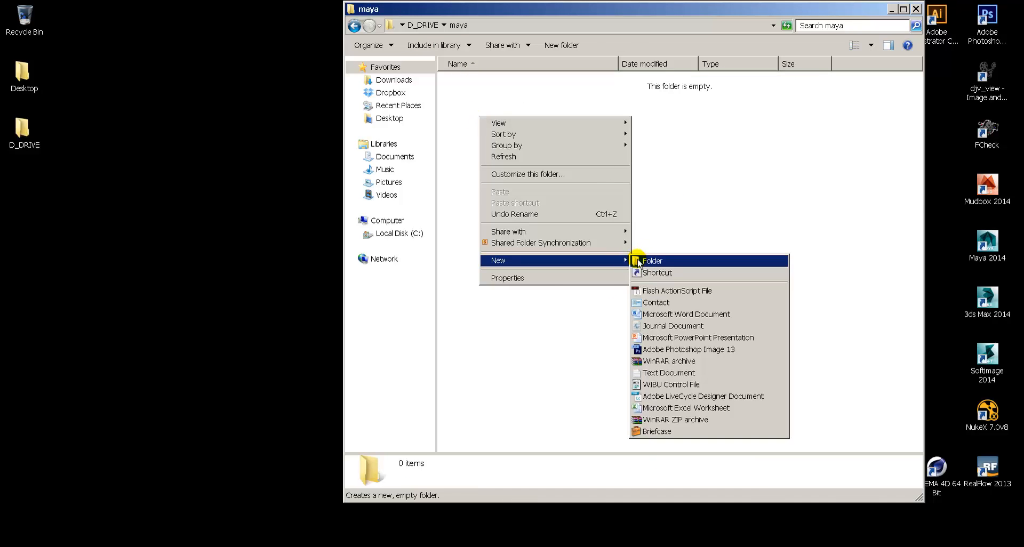
left_click(639, 261)
type("2014 x")
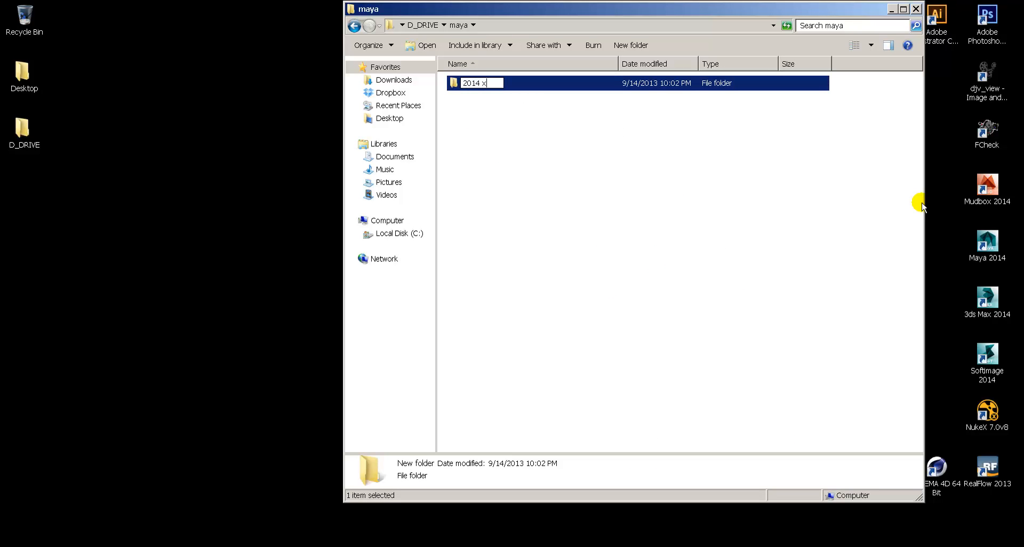
type("64")
key("Return")
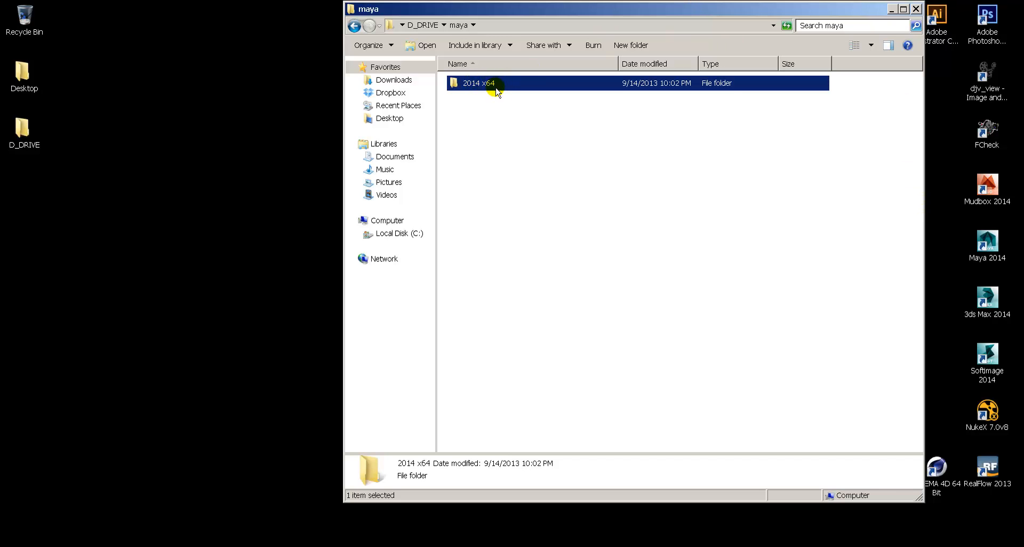
key("Delete")
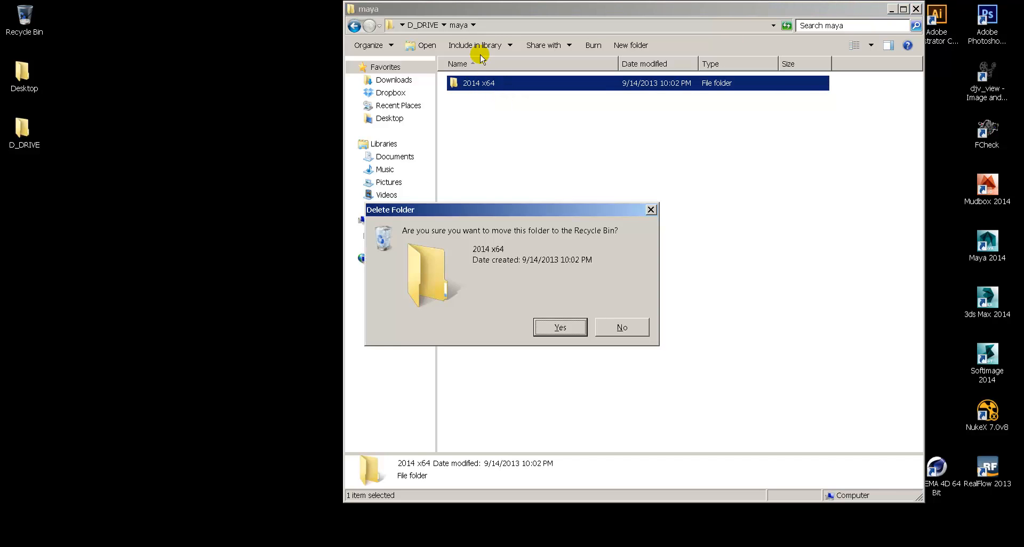
key("Return")
Open D_DRIVE in a second window beside the maya window and browse through the student's course folder to 2510.
double_click(32, 130)
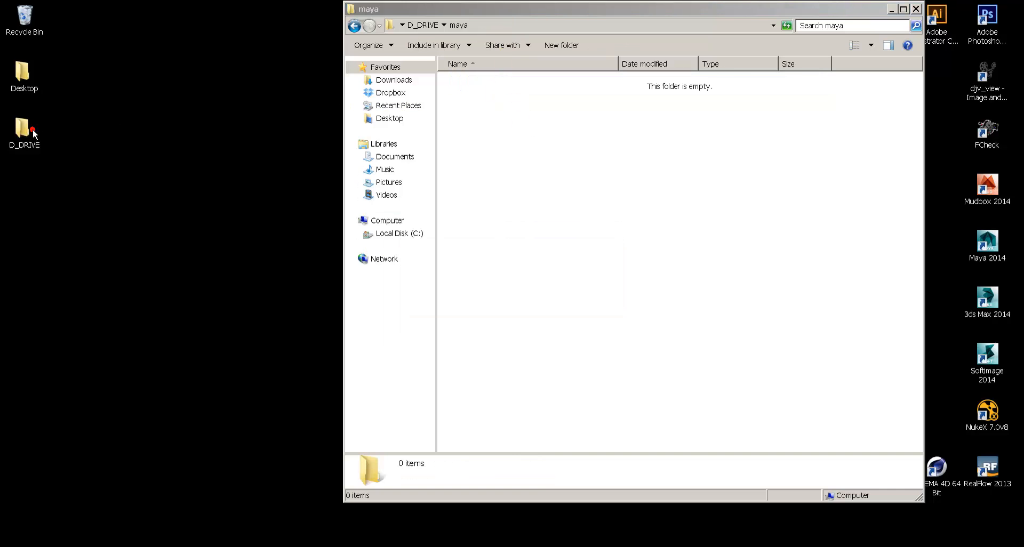
double_click(384, 4)
left_click_drag(481, 26, 187, 63)
left_click(70, 51)
double_click(167, 149)
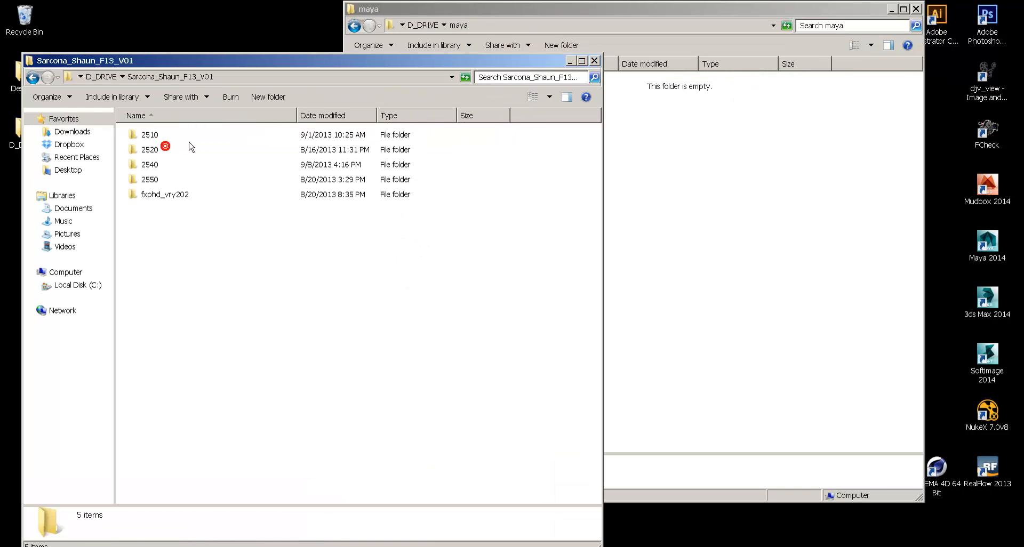
double_click(148, 138)
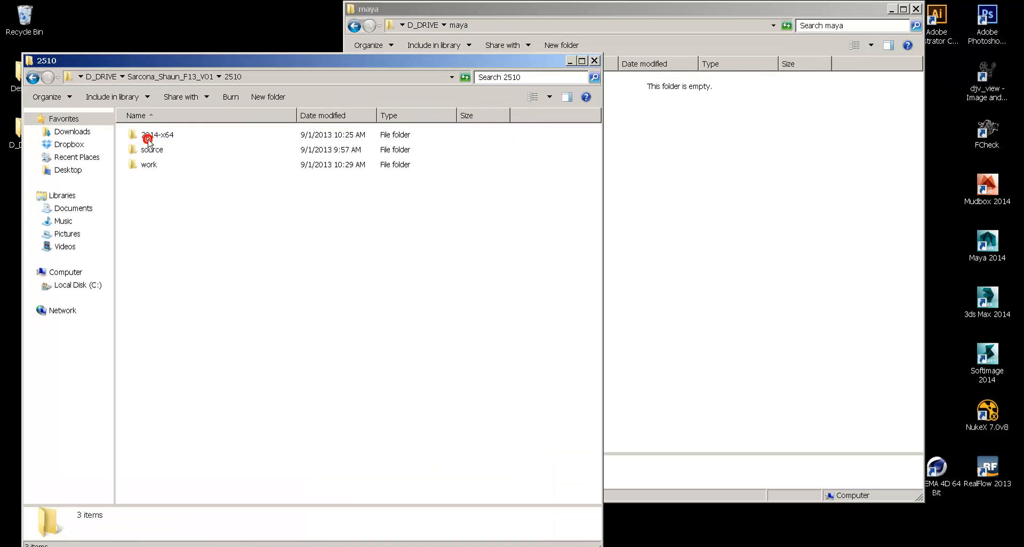
Copy the 2014-x64 folder from 2510 into the maya folder and close both folder windows.
left_click(155, 136)
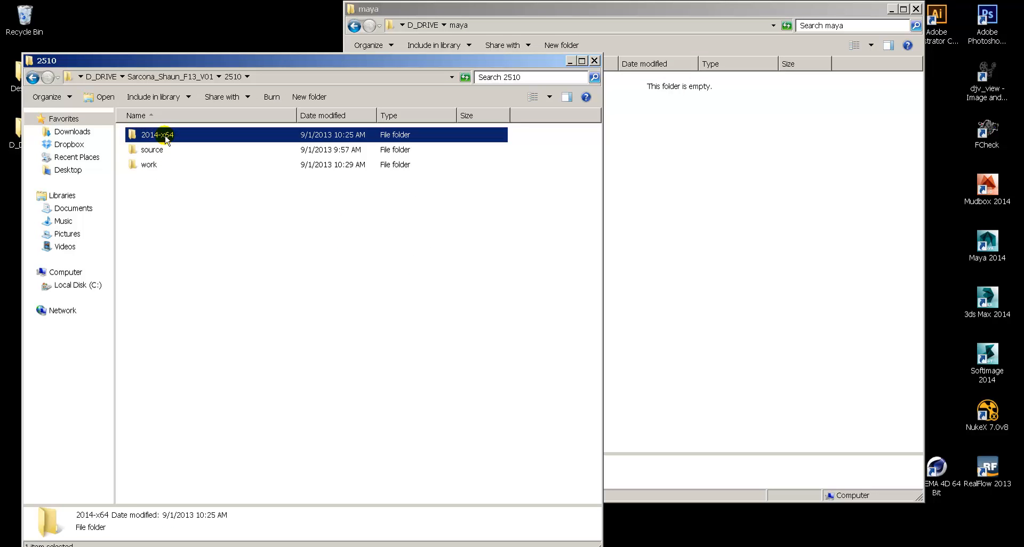
left_click_drag(173, 152, 752, 193)
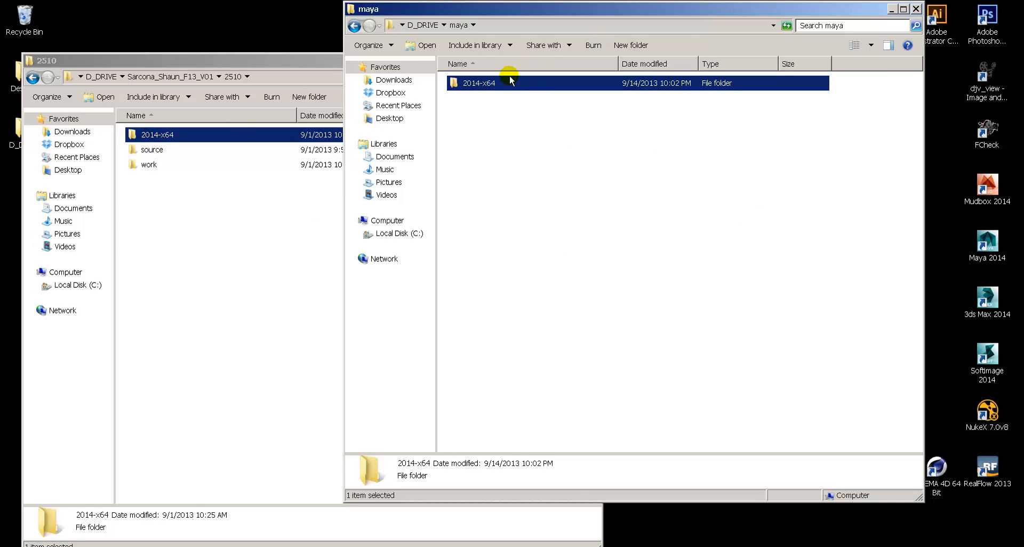
left_click(521, 153)
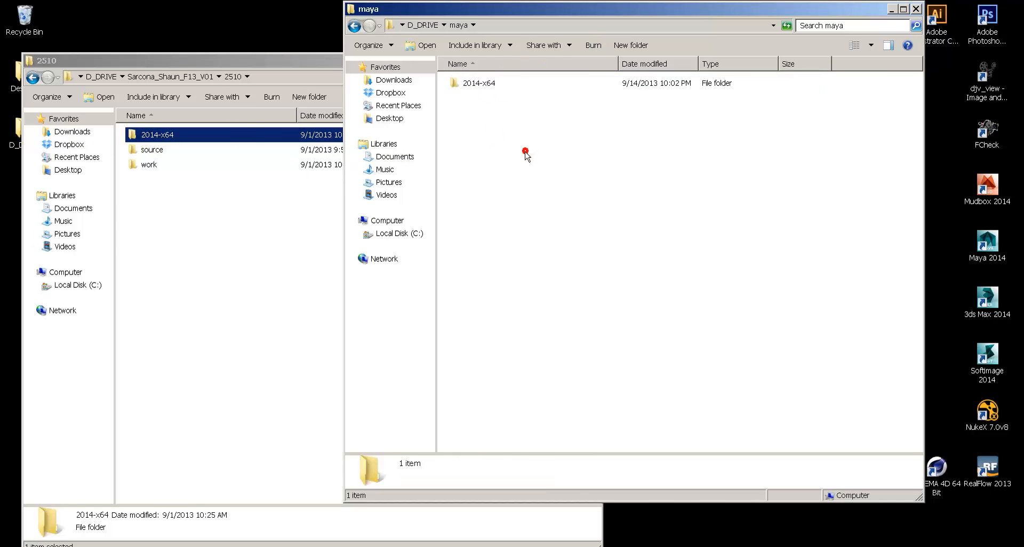
key("alt+F4")
left_click(304, 219)
key("alt+F4")
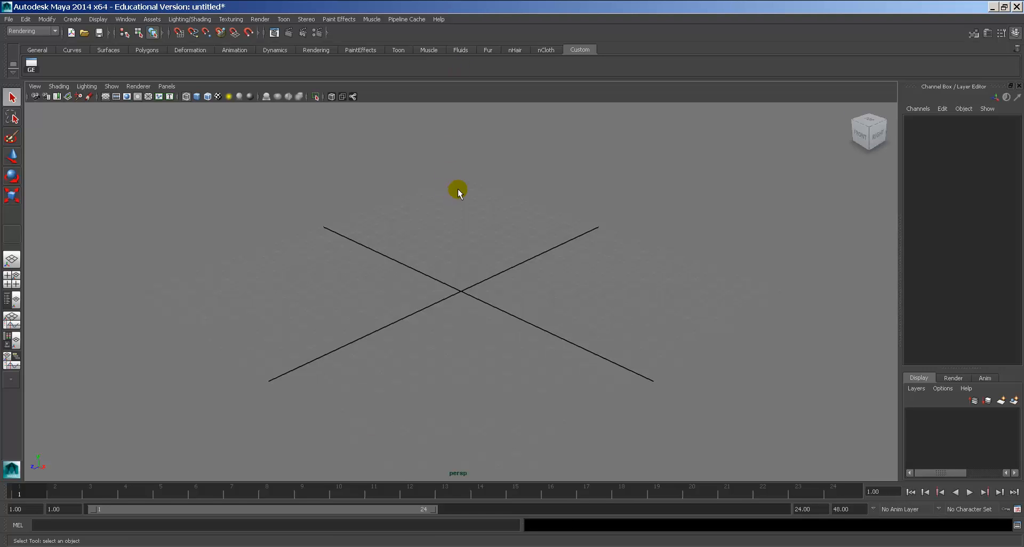
Switch to Maya and add the Delete by Type History and Center Pivot commands to the Custom shelf.
left_click(444, 199)
left_click(30, 21)
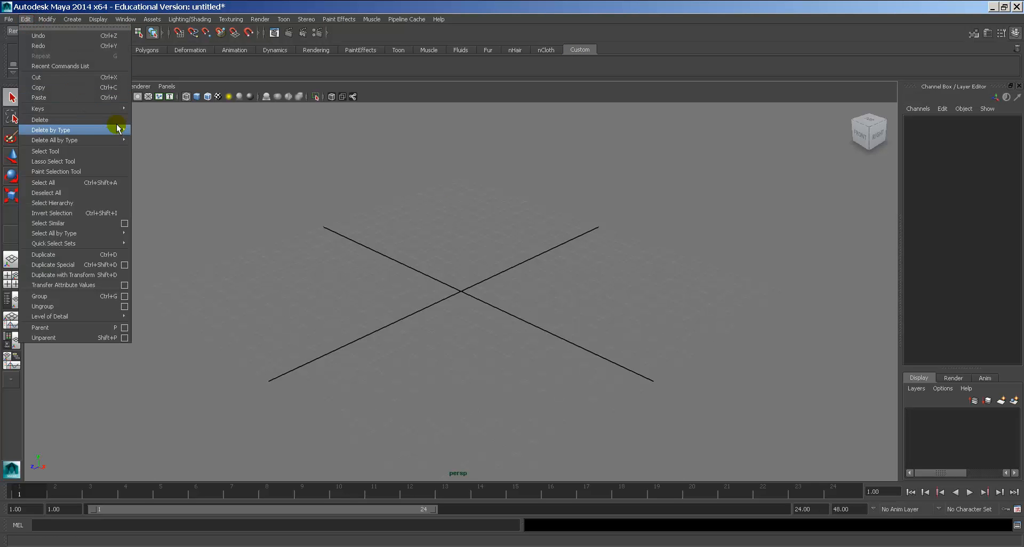
mouse_move(120, 130)
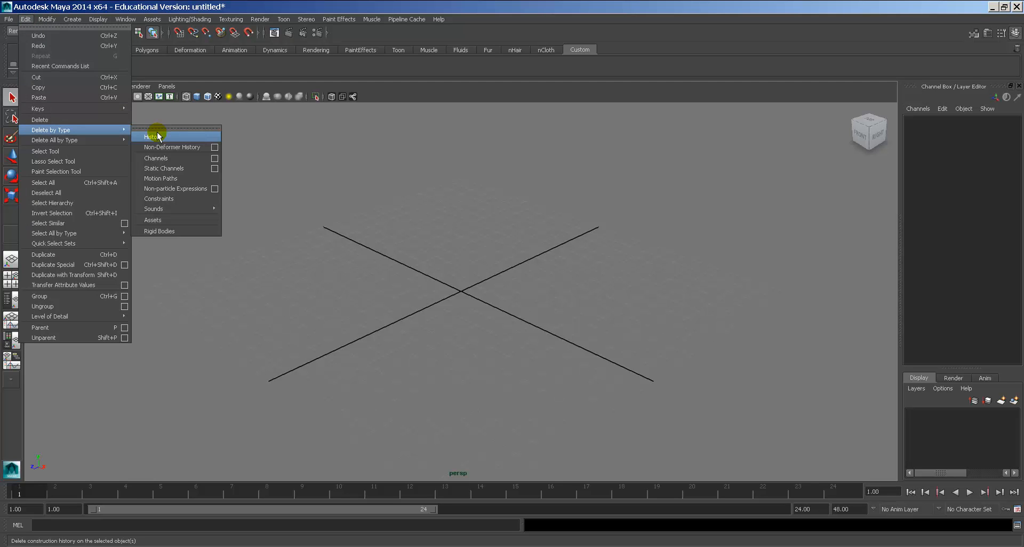
mouse_move(47, 19)
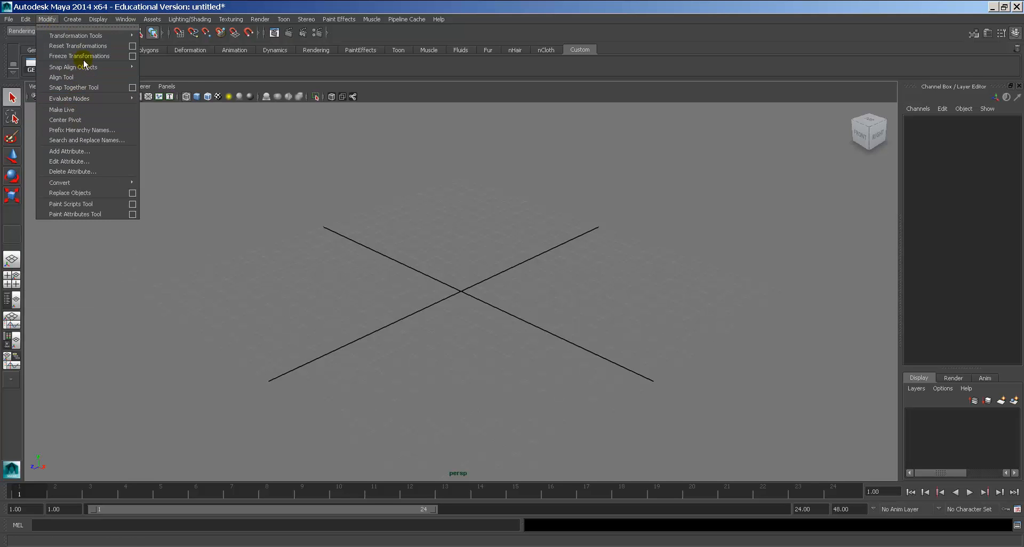
Add Outliner and Hypershade to the Custom shelf and move the GE shortcut to the end of the row.
mouse_move(131, 20)
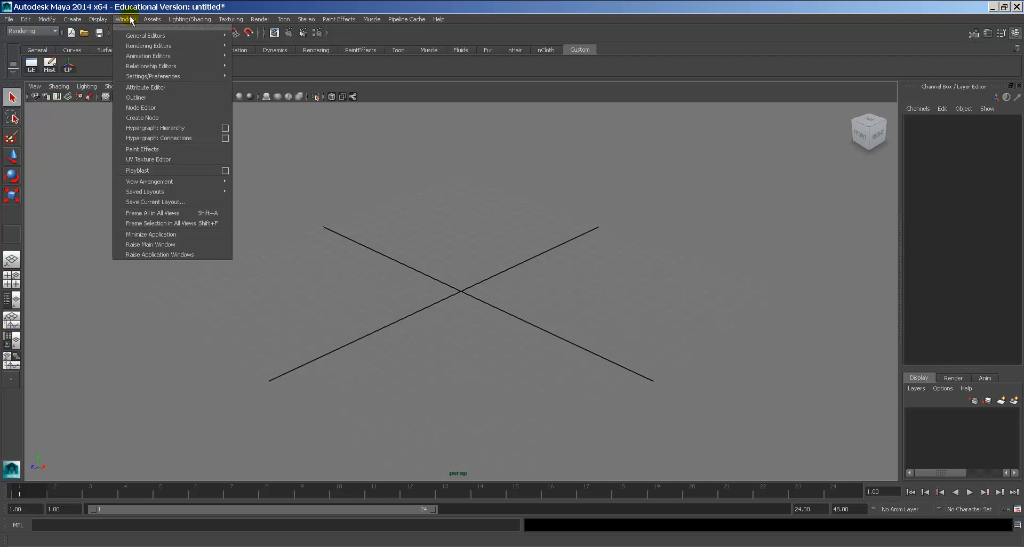
left_click(155, 97, "ctrl+shift")
mouse_move(178, 45)
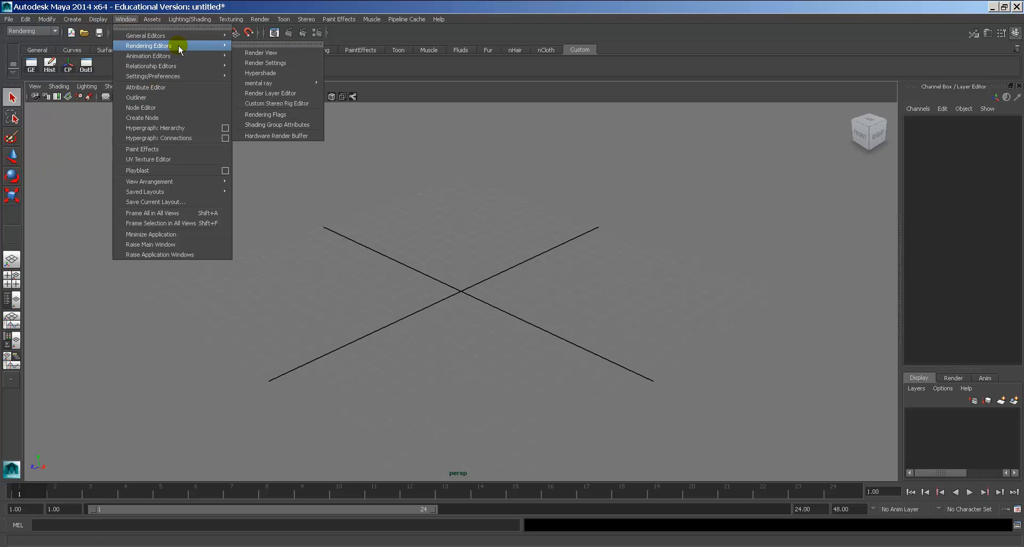
left_click(269, 73, "ctrl+shift")
left_click(389, 133)
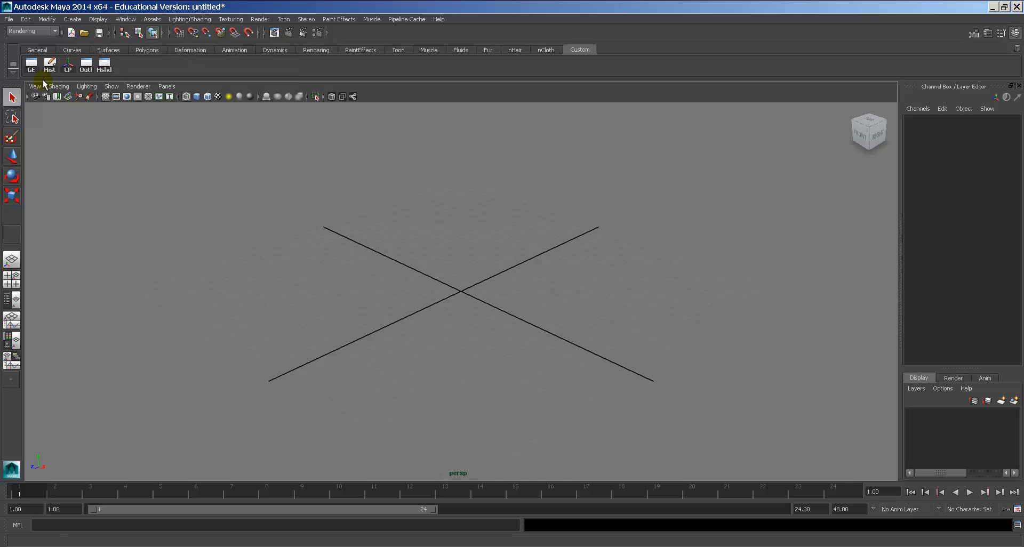
middle_click_drag(125, 72, 124, 71)
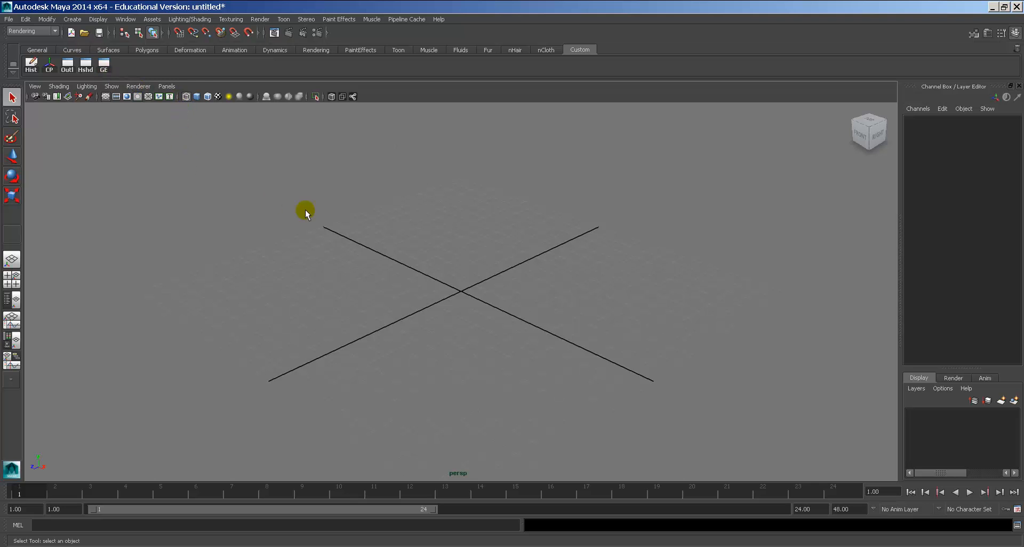
left_click(368, 247)
Set the Maya project to the Desk project folder inside 2510\work.
left_click(8, 19)
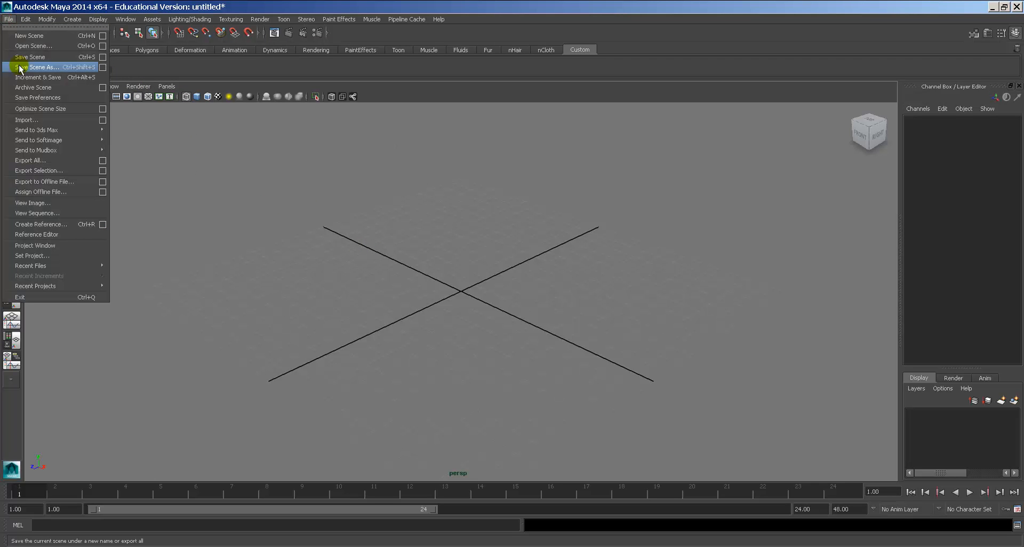
left_click(63, 255)
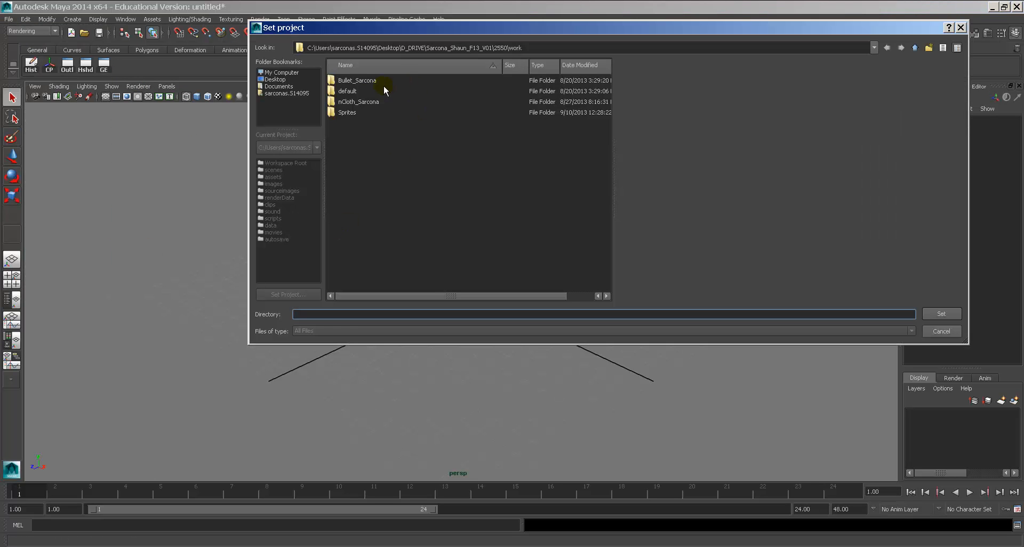
double_click(916, 51)
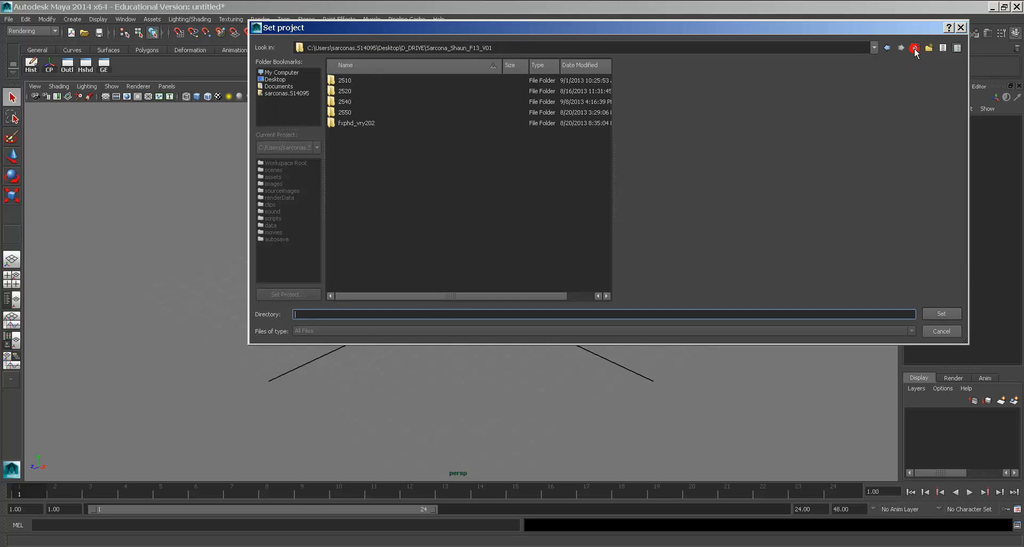
double_click(345, 81)
double_click(345, 103)
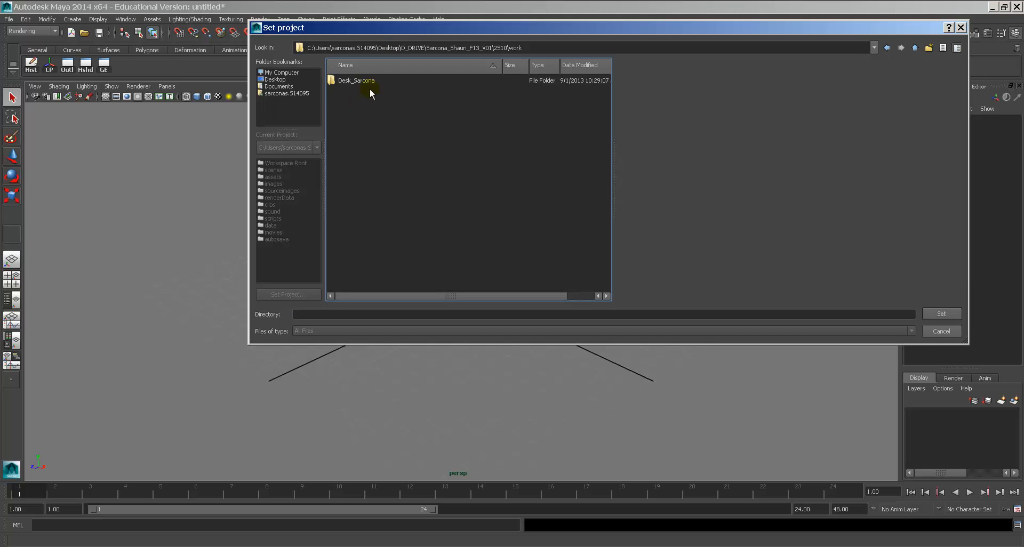
left_click(362, 81)
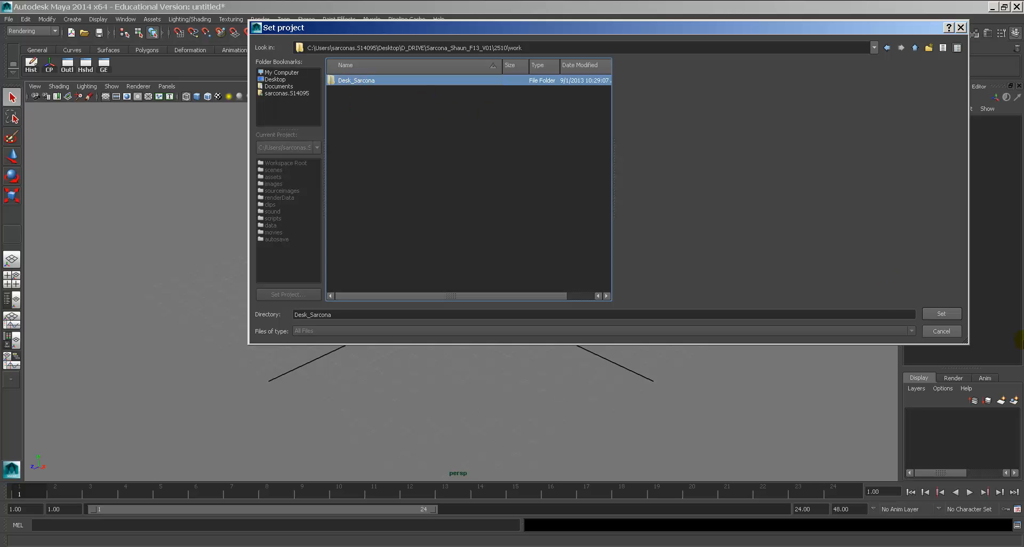
left_click(941, 314)
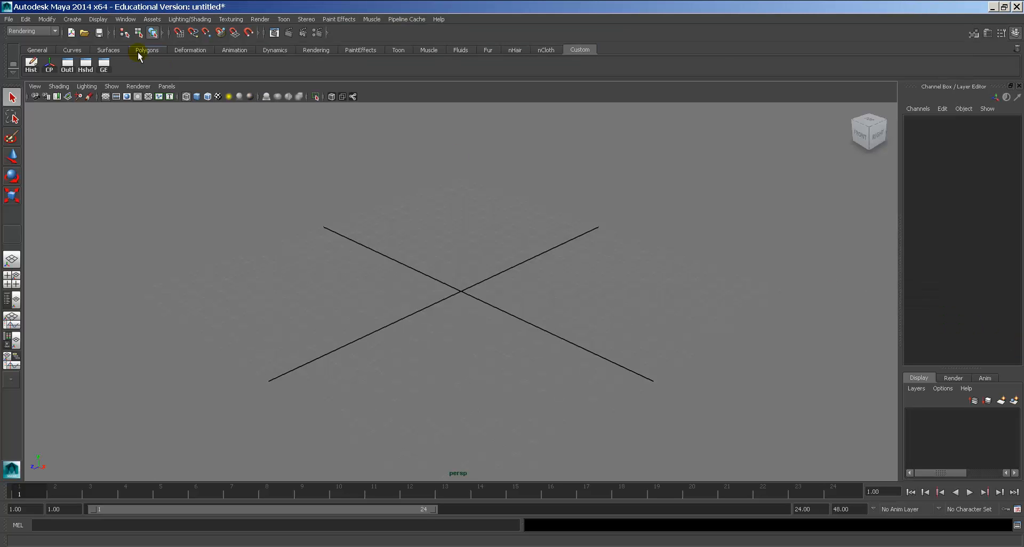
Sort the project's scenes by date modified and open the PaperPadStartup V01 scene.
left_click(87, 33)
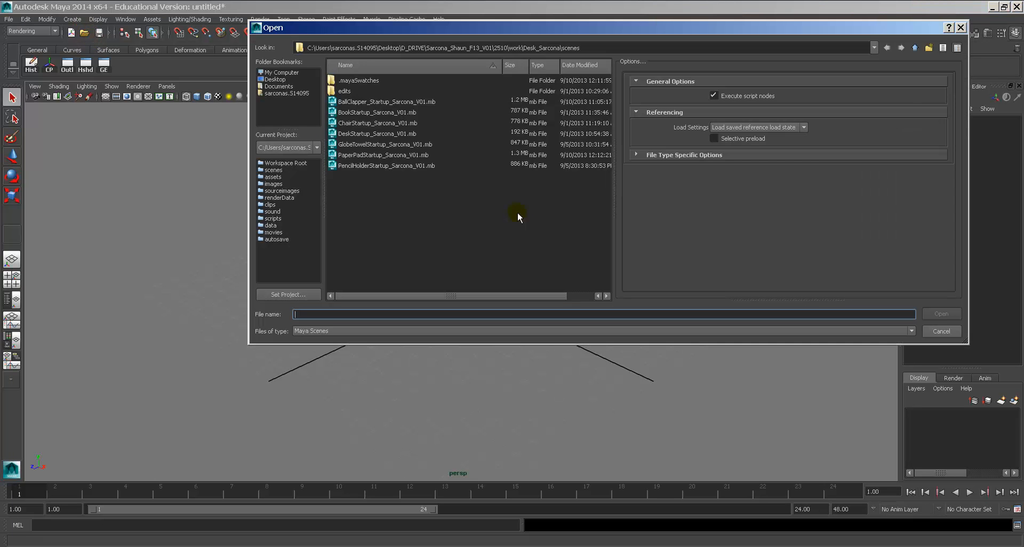
left_click(580, 66)
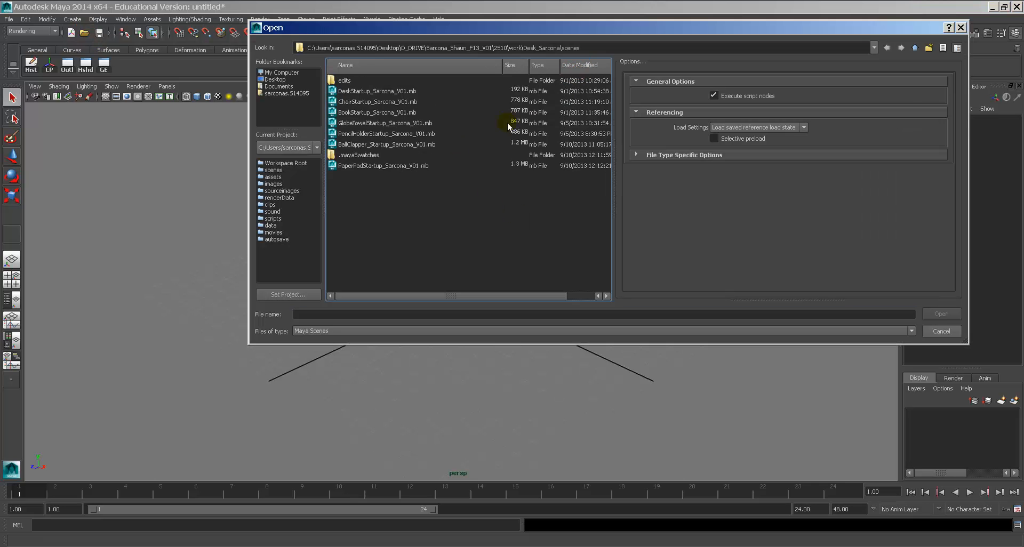
left_click(400, 167)
double_click(403, 167)
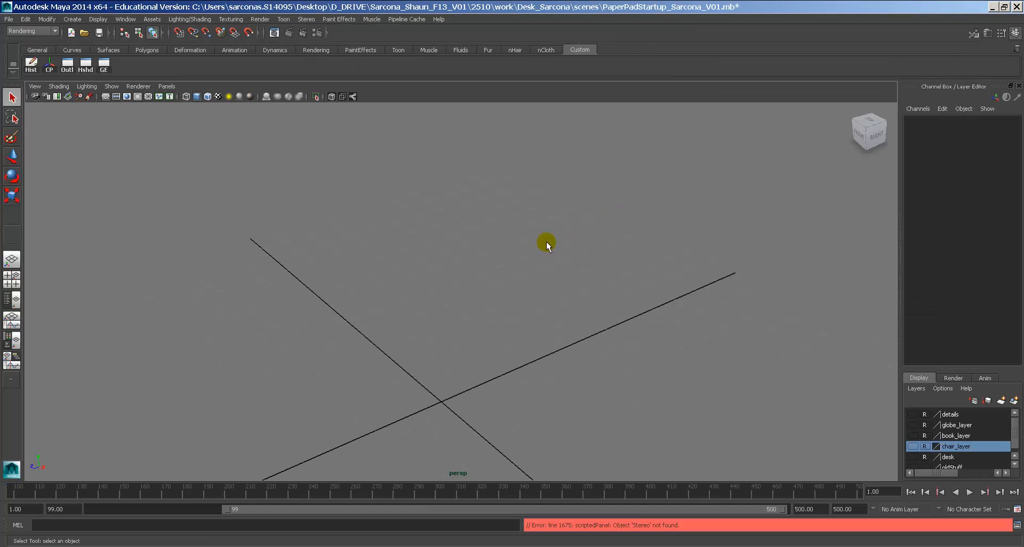
left_click(547, 243)
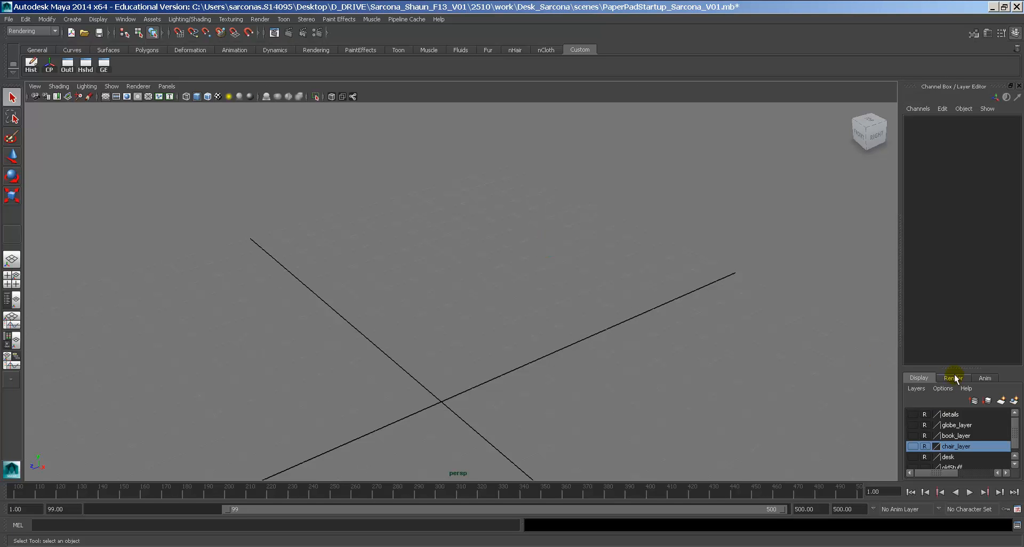
Enlarge the layer list and make the oldStuff, desk, chair_layer, book_layer, globe_layer and details display layers visible.
left_click_drag(956, 372, 956, 321)
left_click(926, 398)
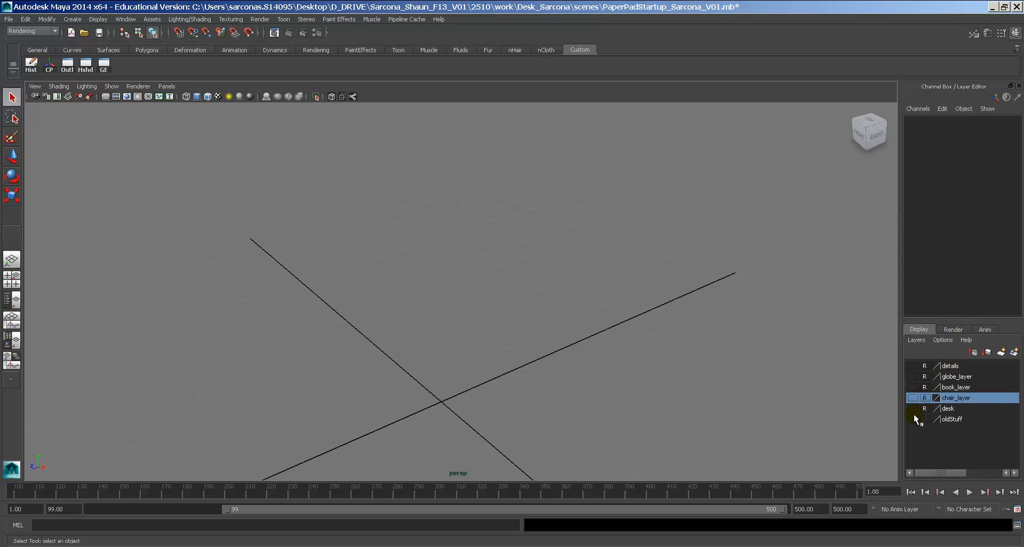
left_click(914, 416)
left_click(914, 408)
left_click(914, 399)
left_click(914, 390)
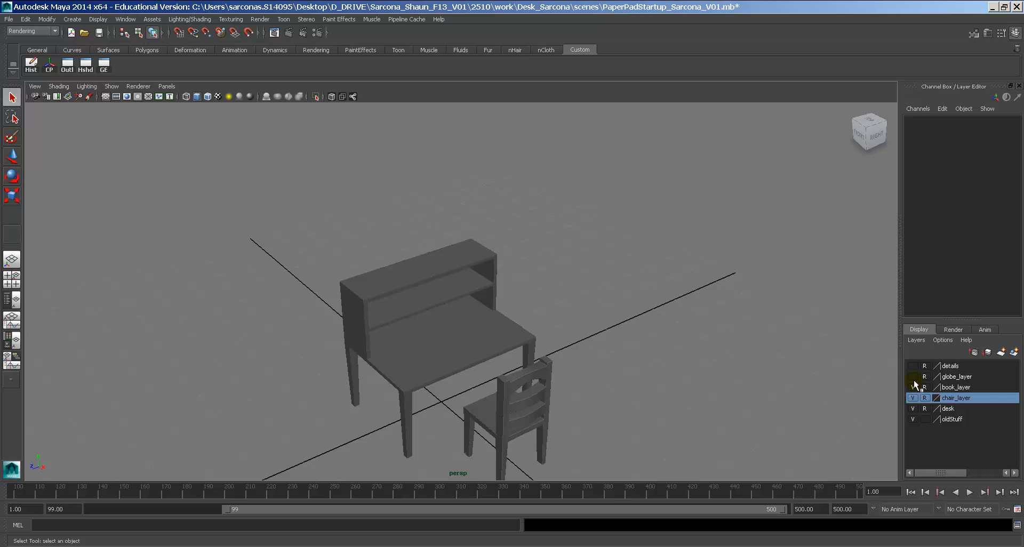
left_click(913, 376)
left_click(913, 367)
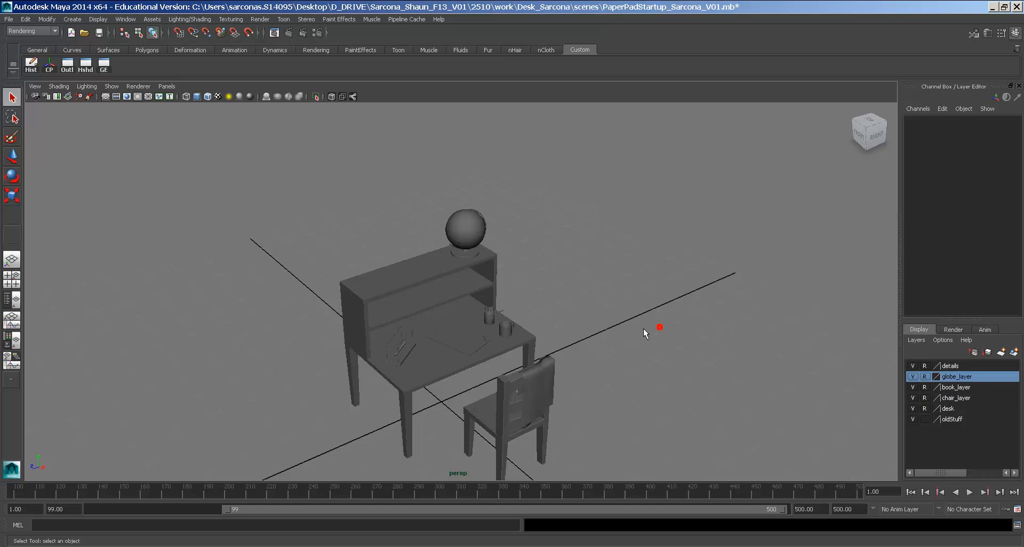
Inspect the desk and chair models from several angles and hide the oldStuff display layer.
left_click_drag(644, 329, 598, 325, "alt")
right_click_drag(598, 326, 736, 323, "alt")
left_click_drag(686, 328, 670, 315, "alt")
right_click_drag(670, 315, 730, 315, "alt")
left_click_drag(730, 315, 707, 320, "alt")
right_click_drag(707, 320, 593, 313, "alt")
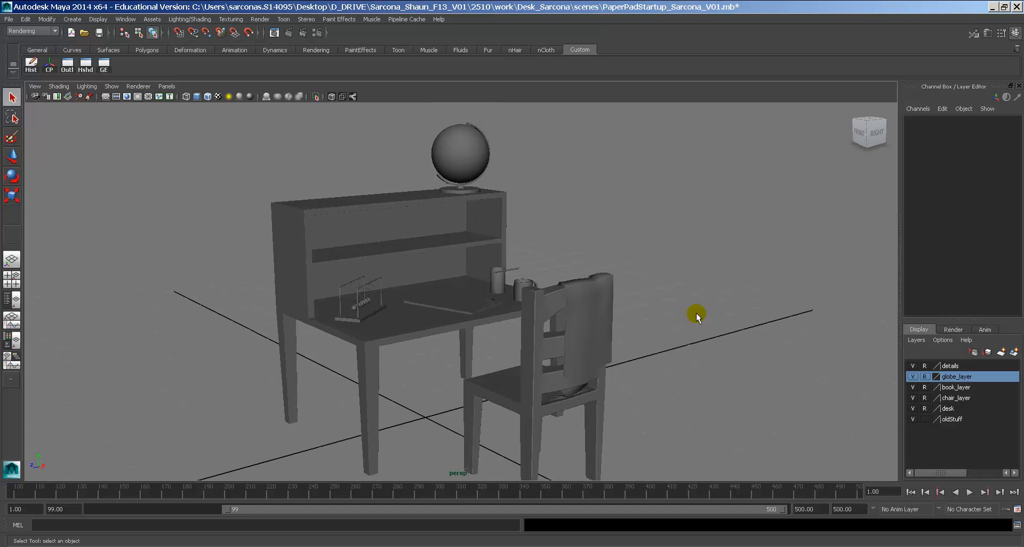
left_click(914, 420)
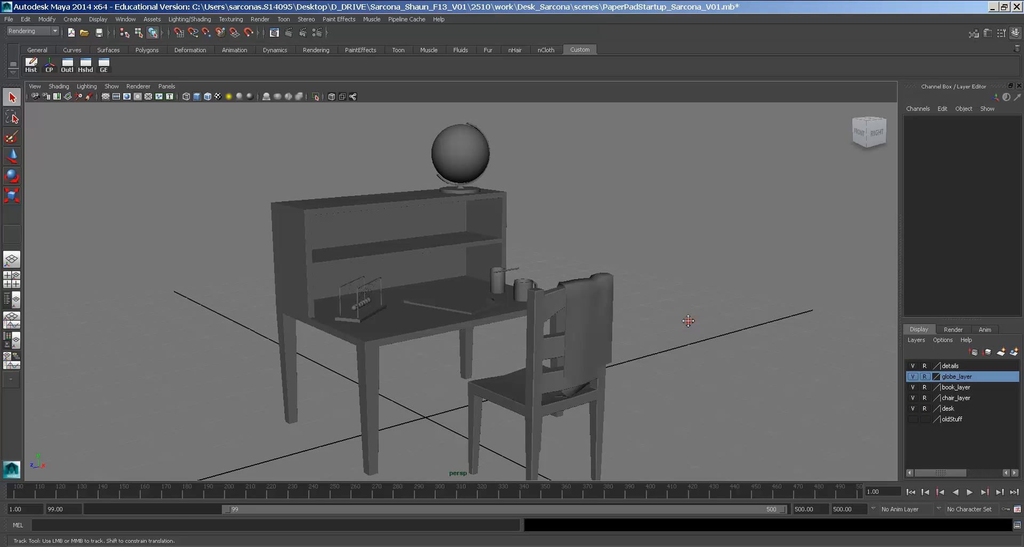
left_click_drag(687, 320, 562, 279, "alt")
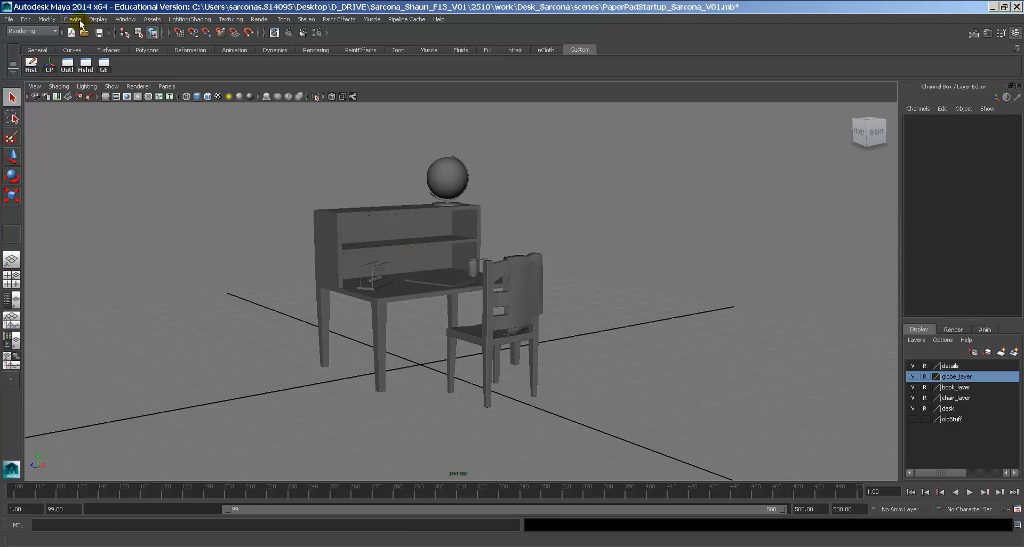
Test-render the current perspective frame with Maya Software and close the Render View.
left_click_drag(608, 352, 608, 347, "alt")
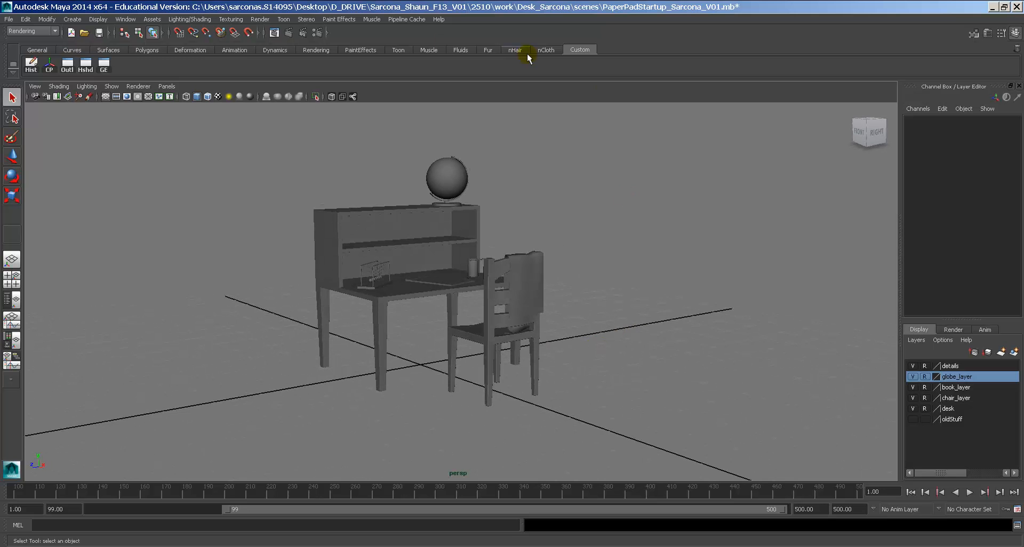
left_click(288, 34)
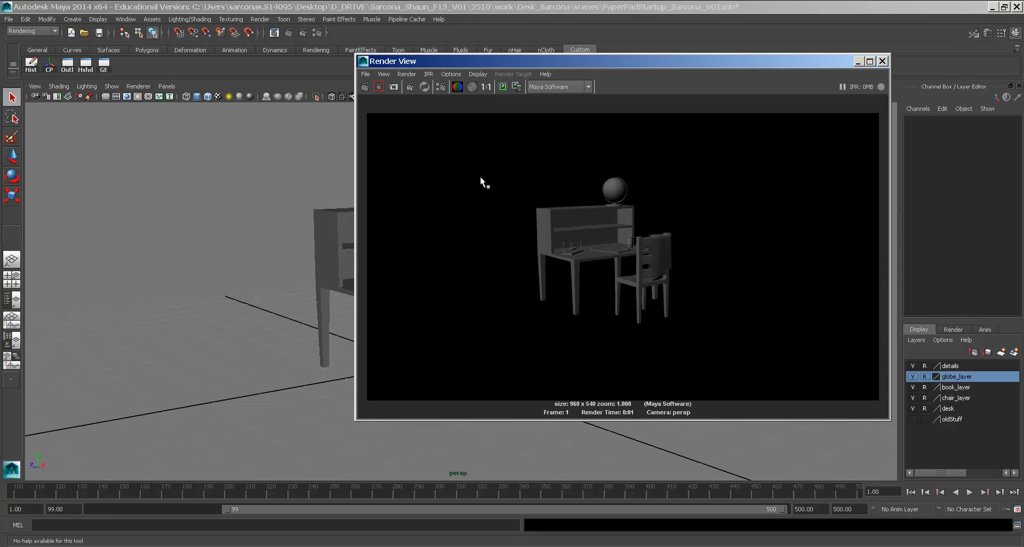
double_click(366, 62)
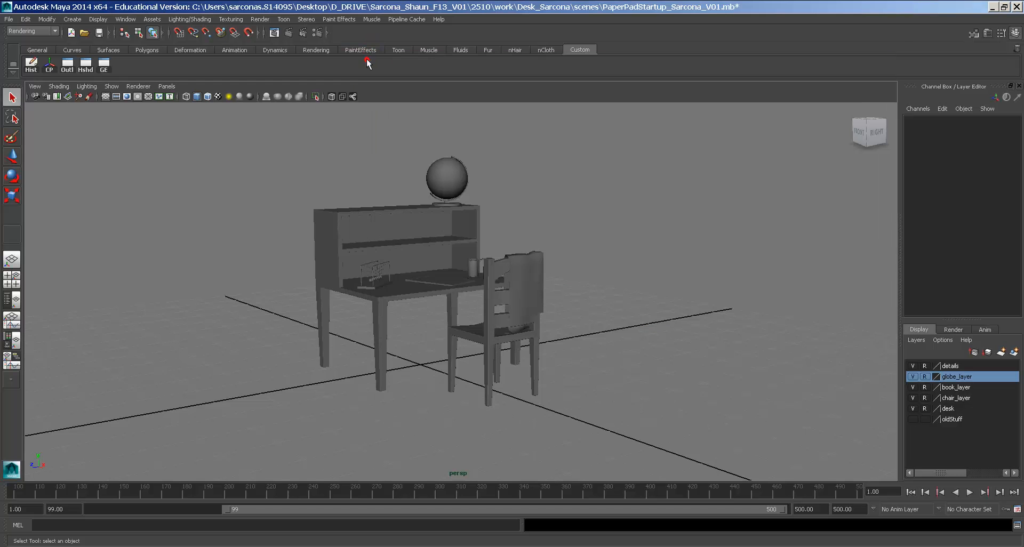
Create a polygon cube and scale it to about 7.92 in X and Z as a floor slab, keeping Y at 1.
left_click(72, 18)
mouse_move(86, 38)
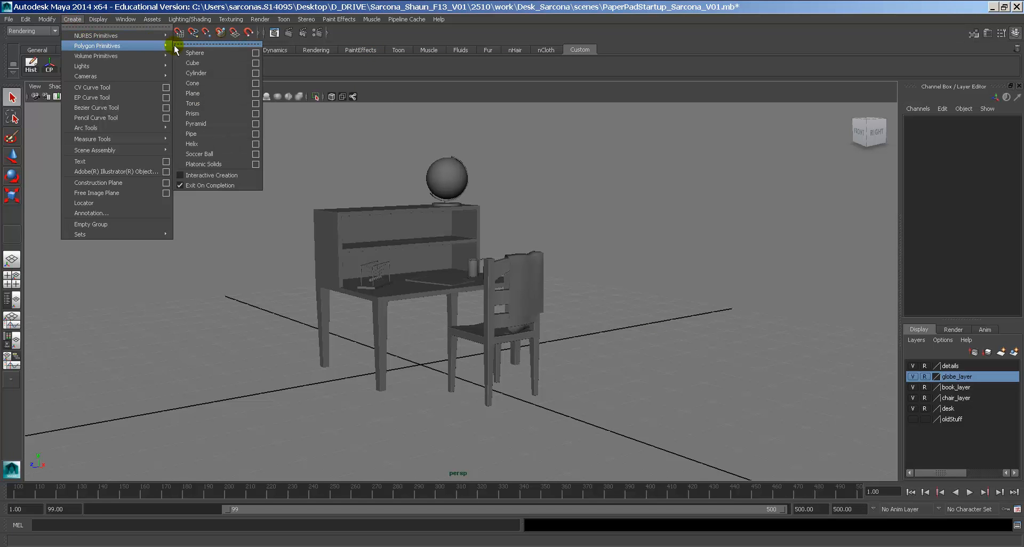
left_click(195, 58)
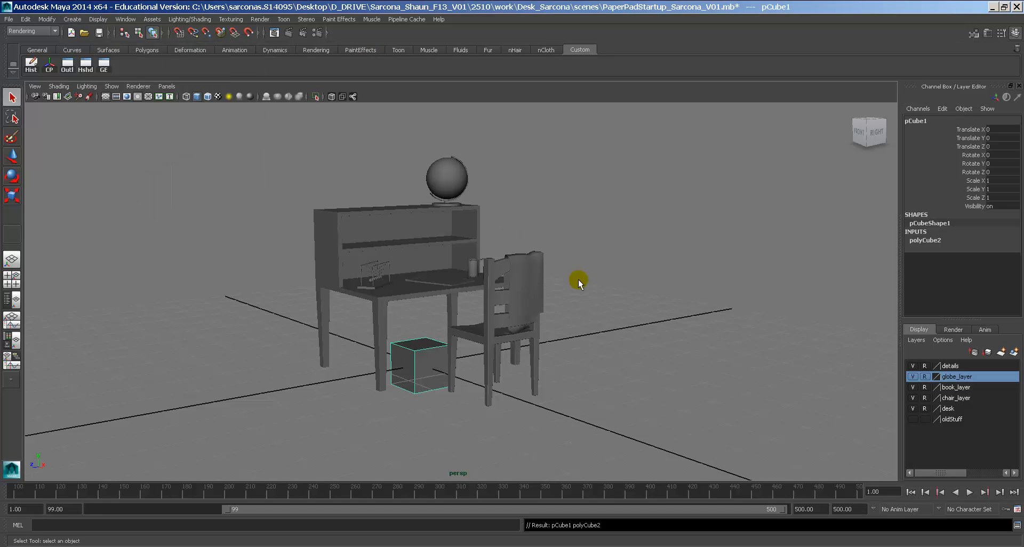
left_click_drag(578, 280, 615, 282, "alt")
key("r")
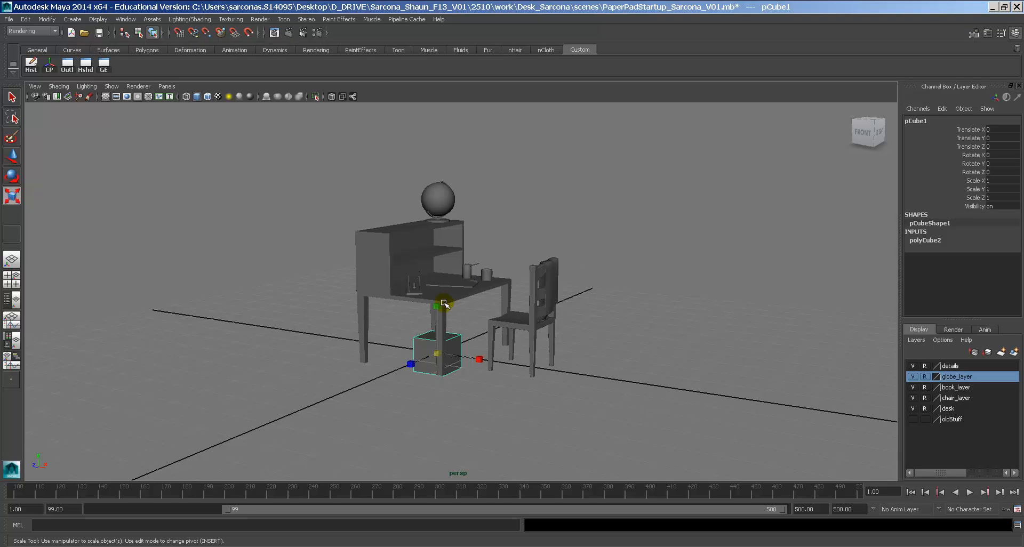
left_click_drag(444, 303, 446, 79, "ctrl")
left_click_drag(437, 308, 441, 290, "ctrl")
left_click_drag(537, 316, 585, 299, "alt")
Move the floor slab to about 0.785 in X and -0.571 in Y so its top meets the chair's feet.
key("w")
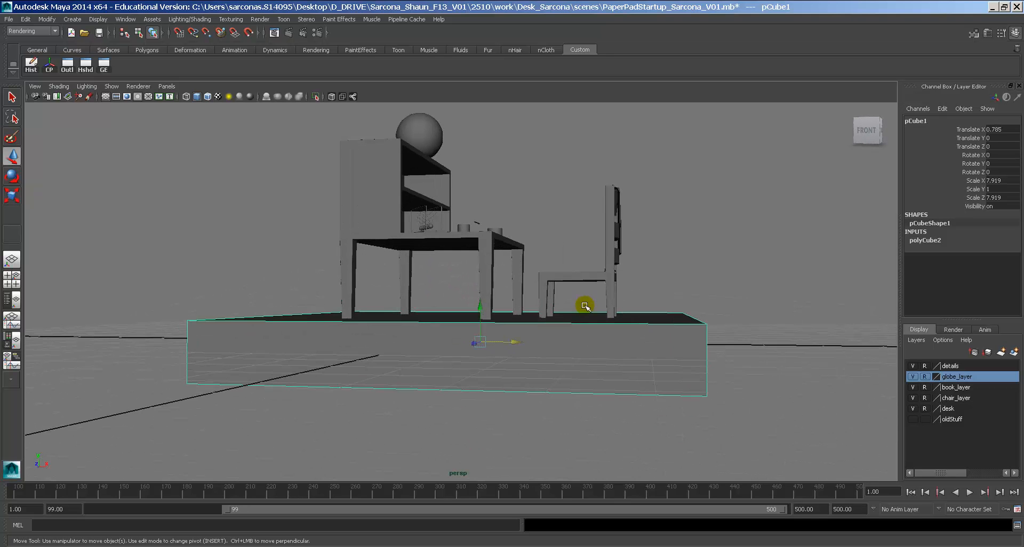
left_click_drag(481, 299, 554, 359)
right_click_drag(554, 359, 606, 297, "alt")
key("space")
left_click_drag(497, 270, 520, 269)
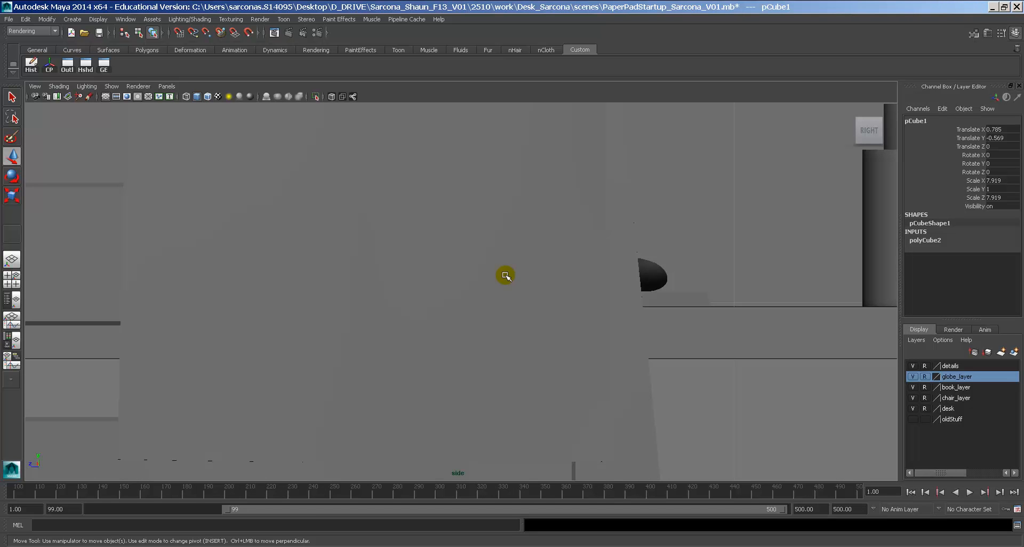
key("4")
right_click_drag(740, 365, 588, 324, "alt")
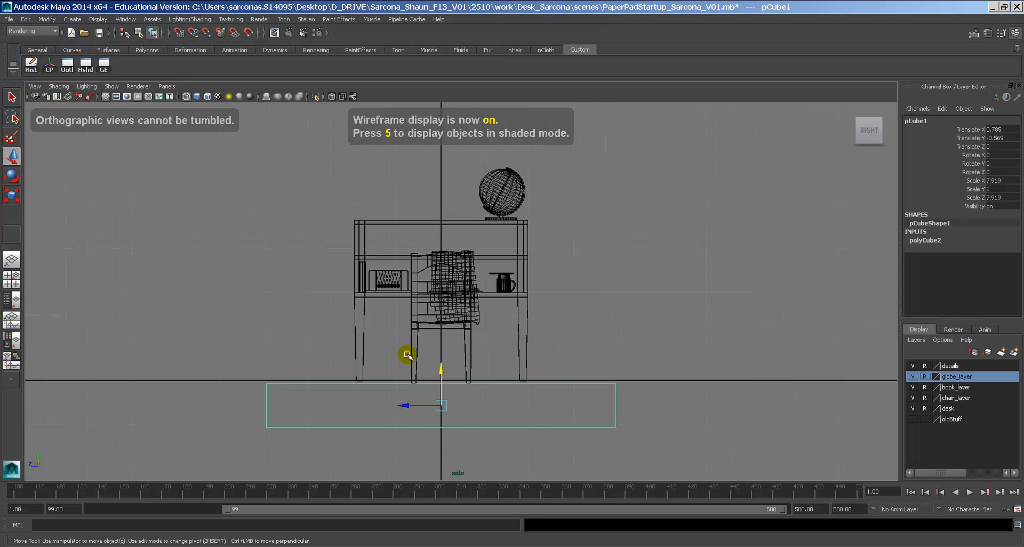
left_click_drag(410, 357, 504, 411, "ctrl+alt")
left_click_drag(348, 398, 346, 399)
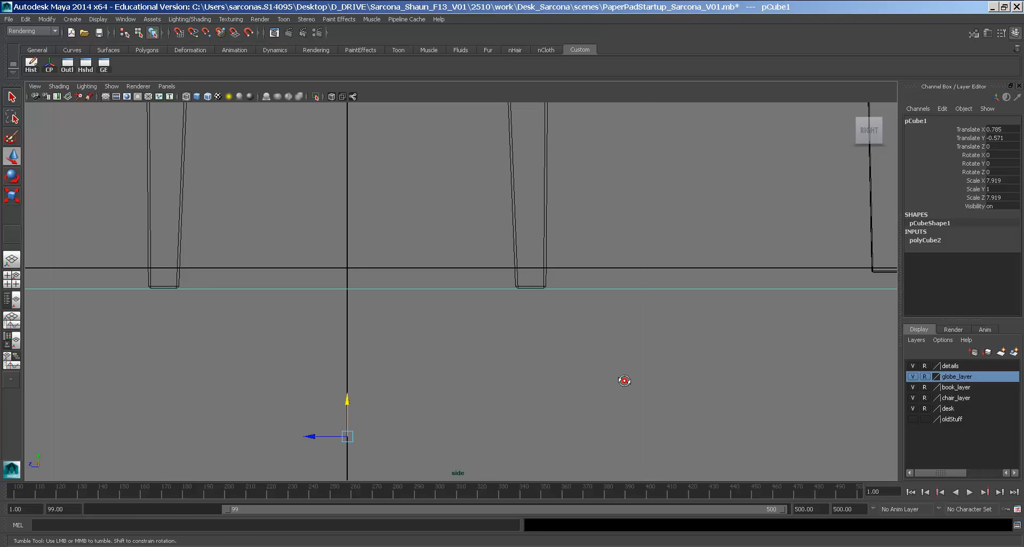
Turn off reference mode on the chair_layer, desk, book_layer, globe_layer and details layers so their objects can be selected.
left_click(622, 380, "alt")
right_click_drag(622, 379, 594, 361, "alt")
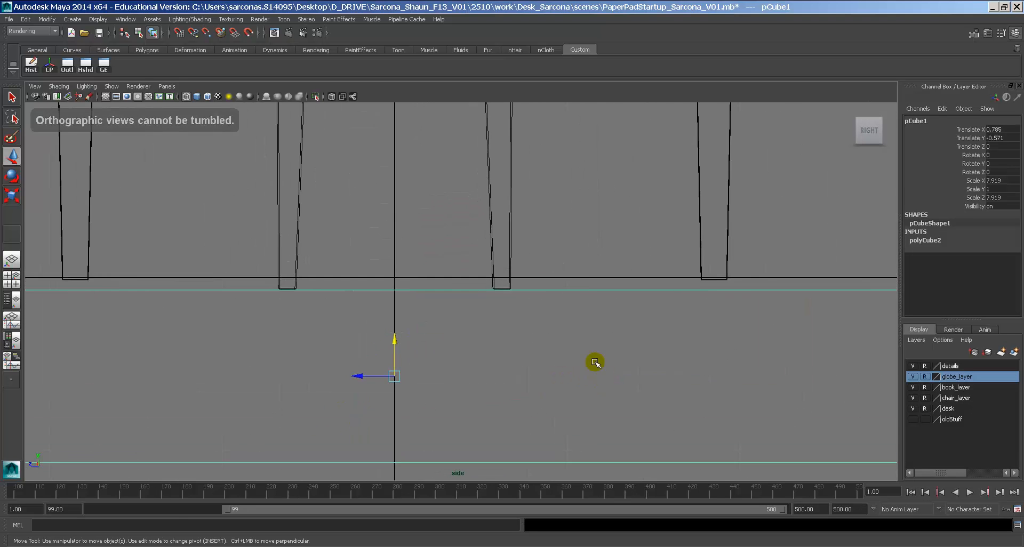
middle_click_drag(559, 245, 615, 320, "alt")
middle_click_drag(515, 319, 597, 316, "alt")
left_click(439, 309)
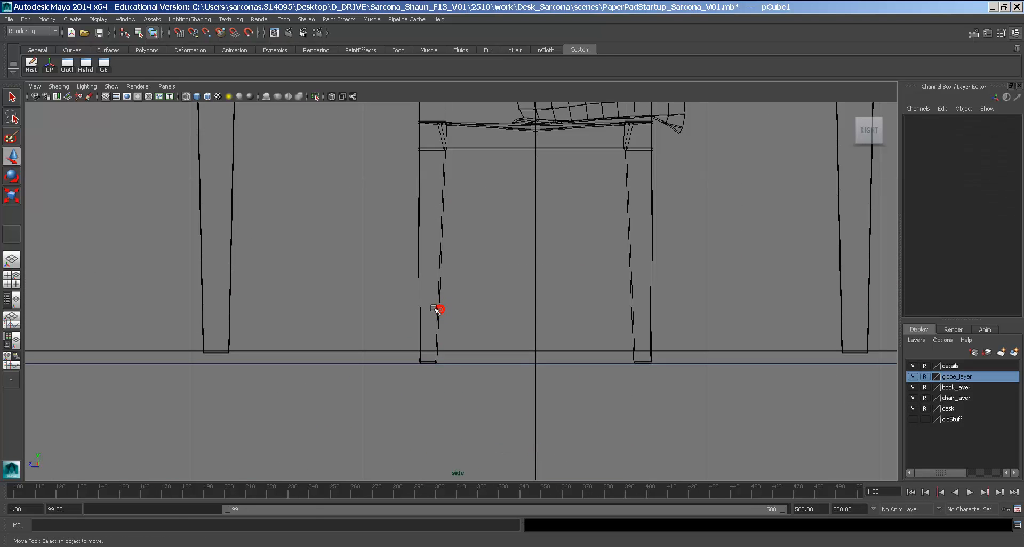
left_click(460, 306)
left_click(925, 398)
left_click(425, 251)
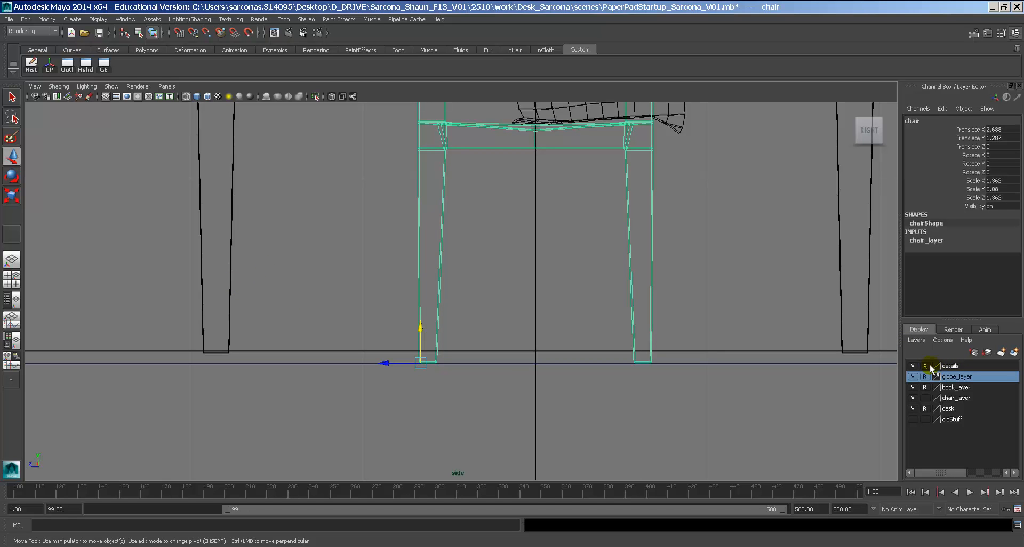
left_click(924, 408)
Select the chair and blanket together and raise them until the chair feet meet the grid line, bringing the blanket to about Y 3.252.
middle_click_drag(737, 210, 726, 362, "alt")
left_click_drag(652, 263, 600, 319)
middle_click_drag(678, 214, 704, 37, "alt")
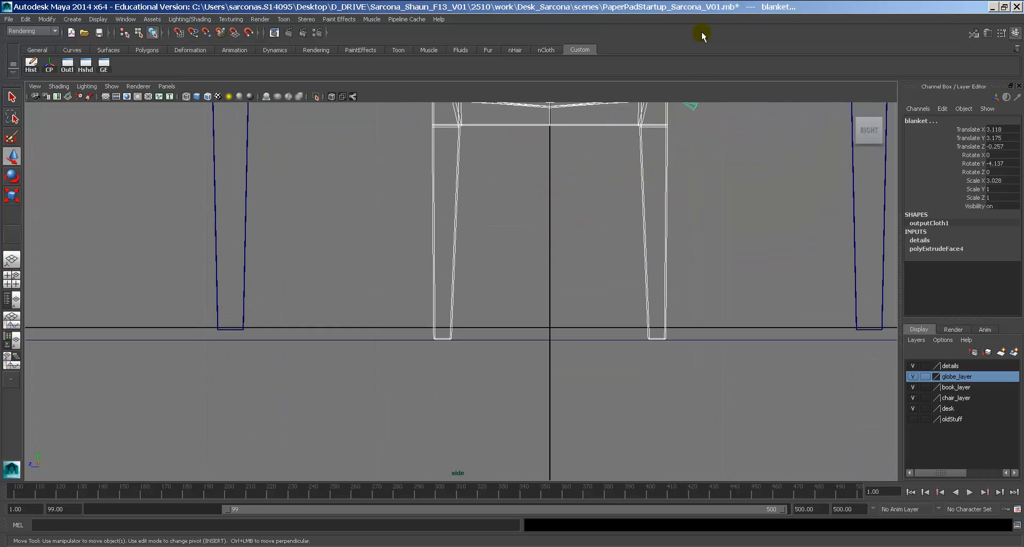
middle_click_drag(693, 222, 670, 370, "alt")
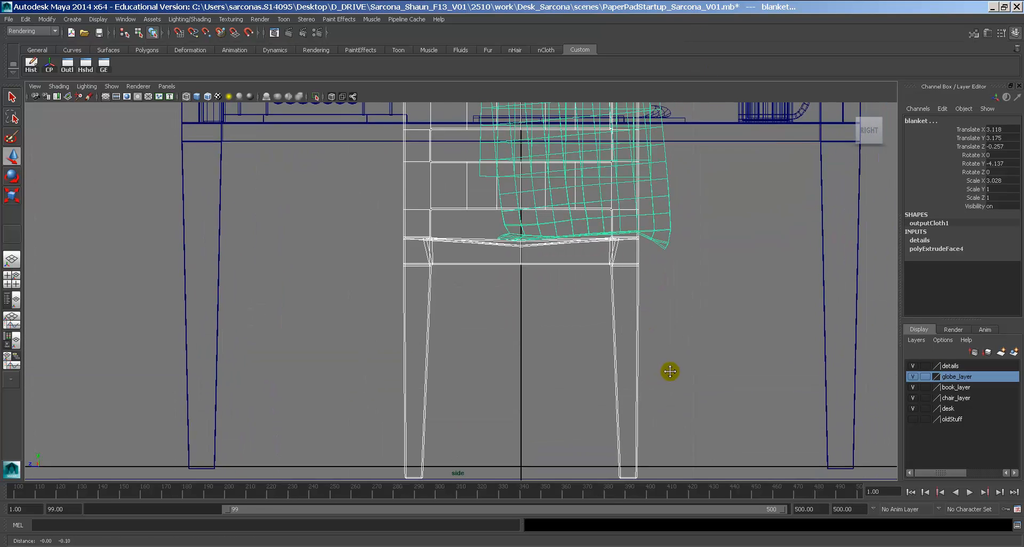
right_click_drag(670, 370, 646, 288, "alt")
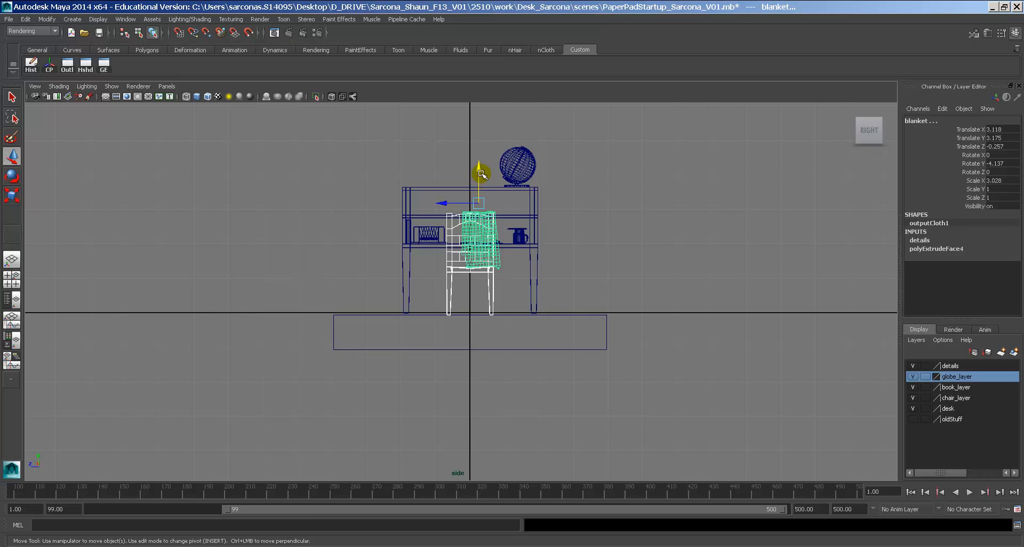
left_click_drag(478, 170, 481, 168)
middle_click_drag(439, 280, 445, 243, "alt")
right_click_drag(446, 243, 525, 262, "alt")
middle_click_drag(487, 254, 491, 272, "alt")
right_click_drag(492, 272, 570, 213, "alt")
left_click(569, 188, "alt")
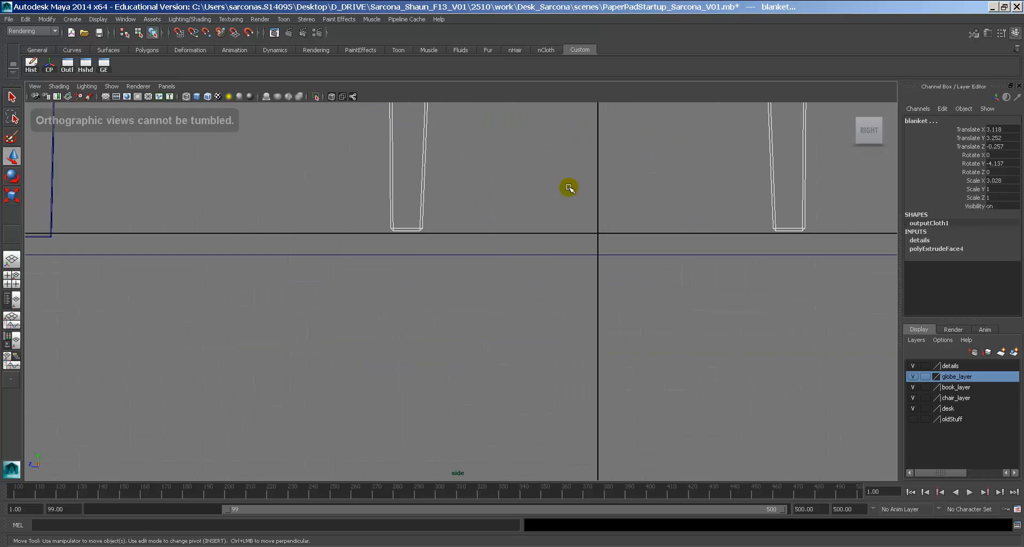
Lower the chair and blanket slightly using Translate Y, bringing the blanket to 3.246.
left_click(974, 139)
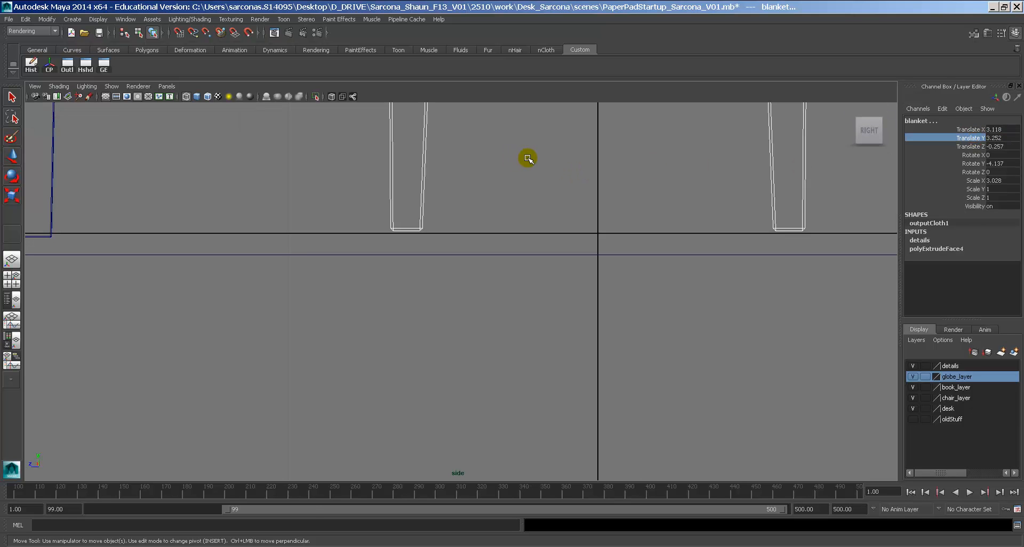
left_click_drag(528, 158, 528, 159)
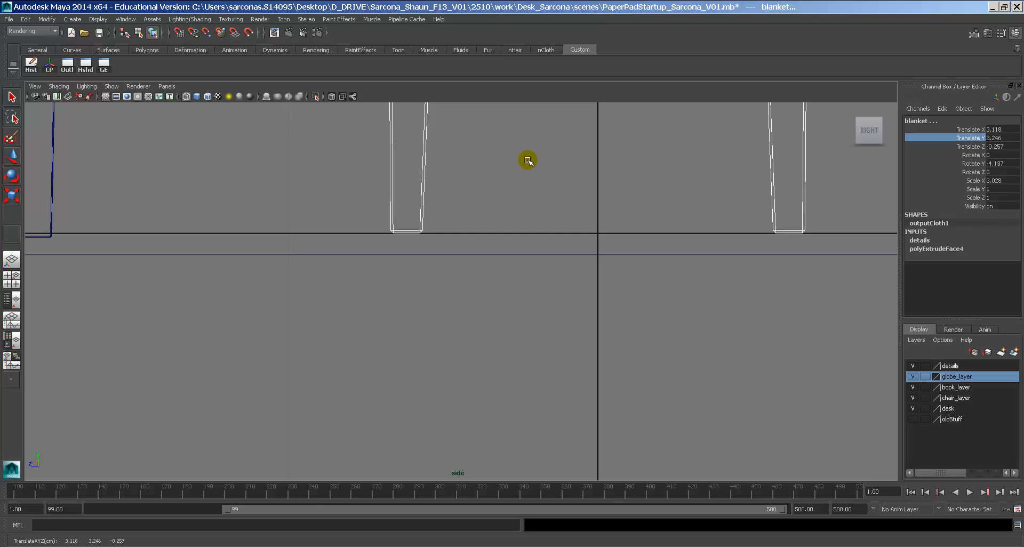
right_click_drag(775, 222, 731, 219, "alt")
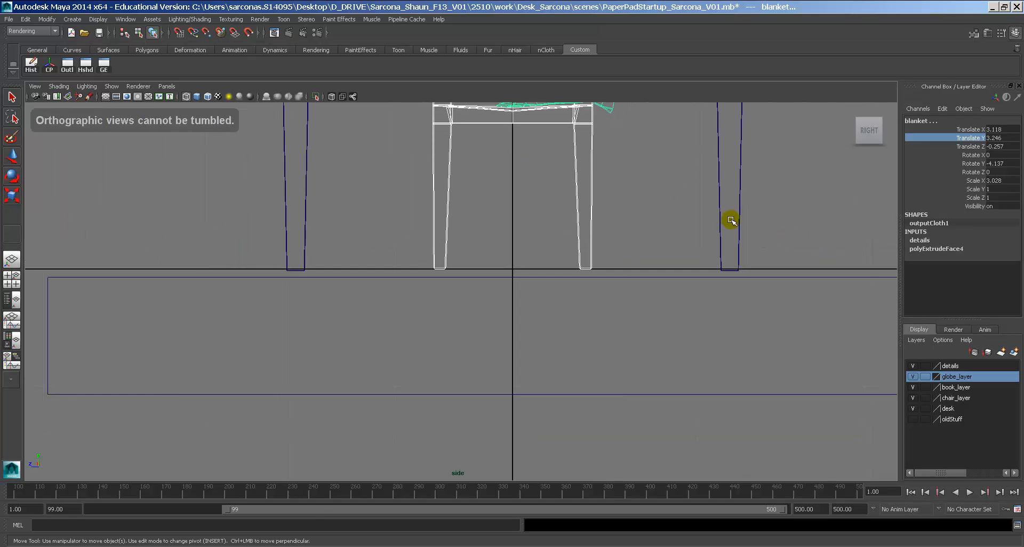
middle_click_drag(748, 159, 751, 342, "alt")
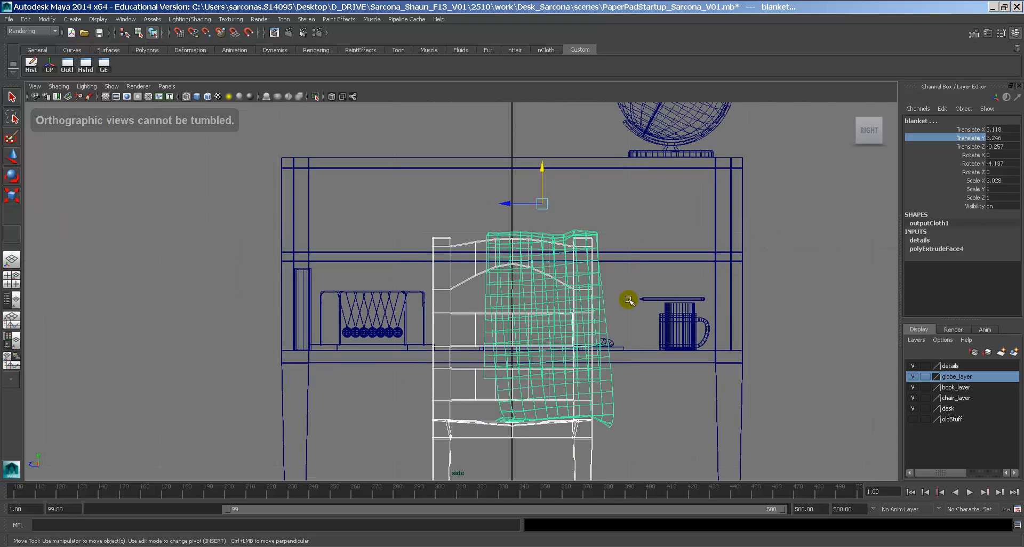
Toggle the visibility of the chair_layer and details layers to check which objects each one holds.
left_click(913, 398)
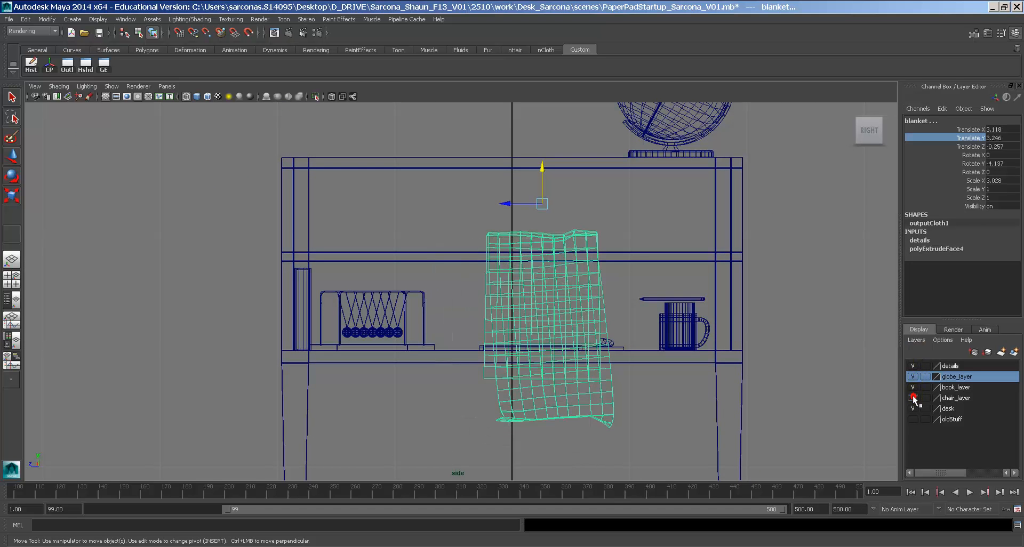
left_click(913, 367)
left_click(913, 367)
left_click(914, 367)
left_click(914, 368)
left_click(913, 398)
In the front view, select the desk together with the globe and all the items on it.
key("space")
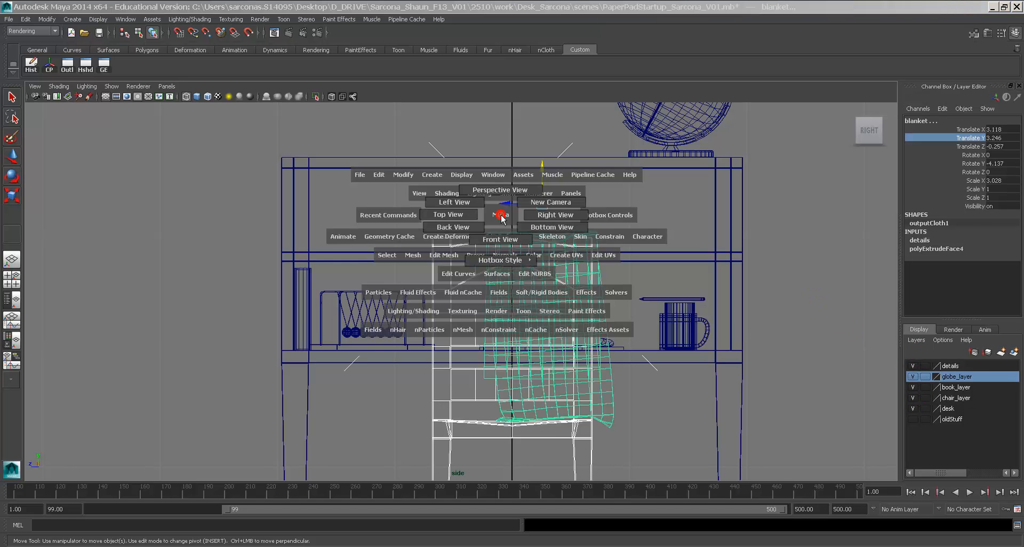
left_click_drag(501, 215, 502, 230)
right_click_drag(669, 264, 520, 231, "alt")
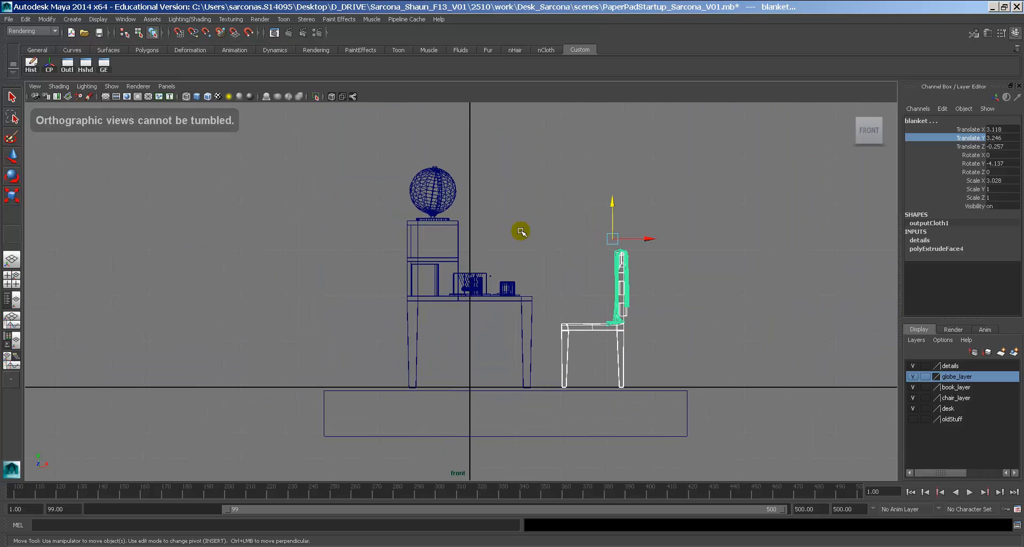
left_click_drag(518, 292, 554, 331)
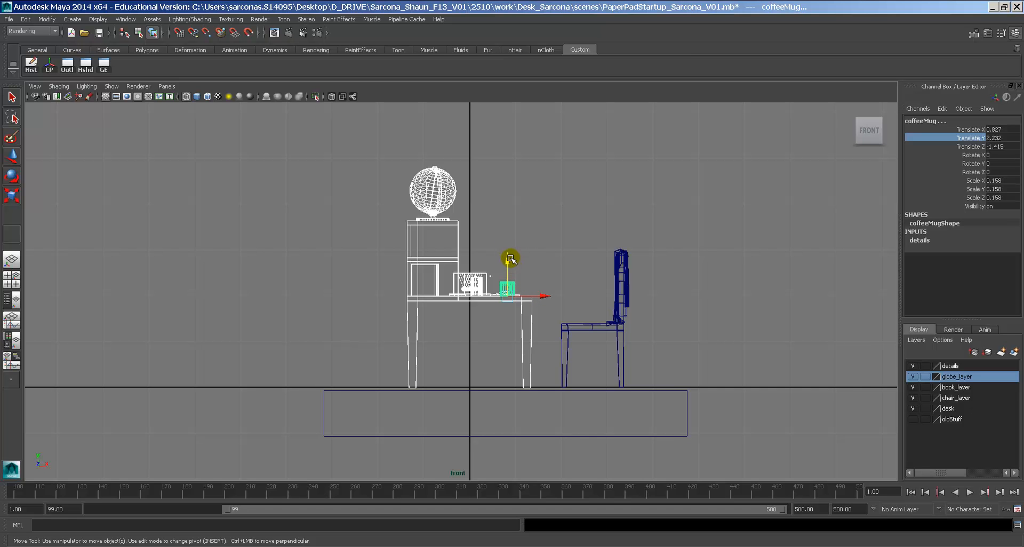
Try to lower the selected desk and its items together, and check the items in a shaded perspective view.
mouse_move(507, 259)
left_mouse_down()
mouse_move(503, 301)
mouse_move(496, 251)
mouse_move(507, 259)
left_mouse_up()
key("space")
key("a")
key("5")
scroll(469, 287, "up", 5)
middle_click_drag(457, 298, 453, 302, "alt")
scroll(453, 302, "up", 8)
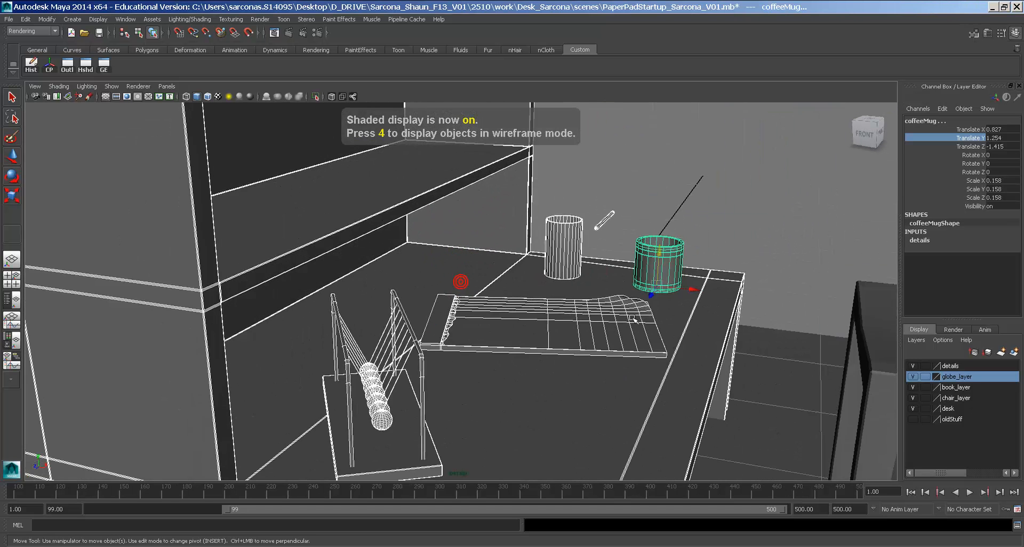
Examine the newtonsCradle group's hierarchy in the Outliner, checking the last ball and cradleBall_01 against the model.
left_click(432, 293)
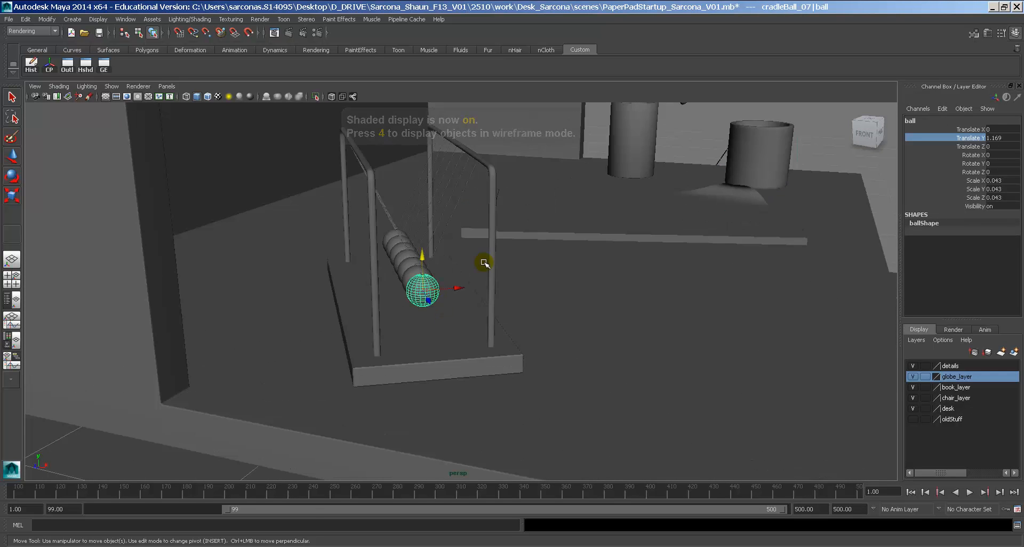
left_click_drag(485, 258, 559, 297, "alt")
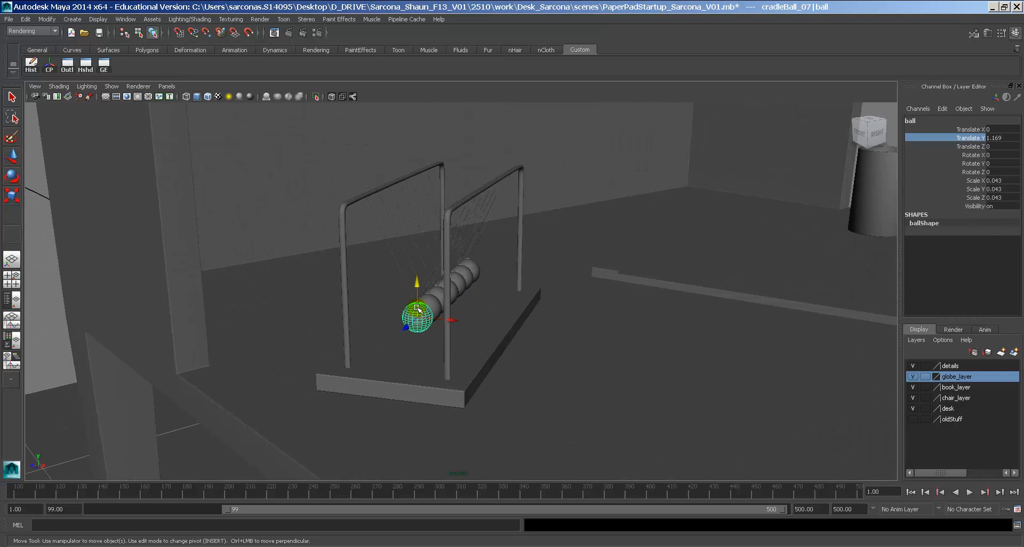
left_click(68, 67)
left_click(96, 294)
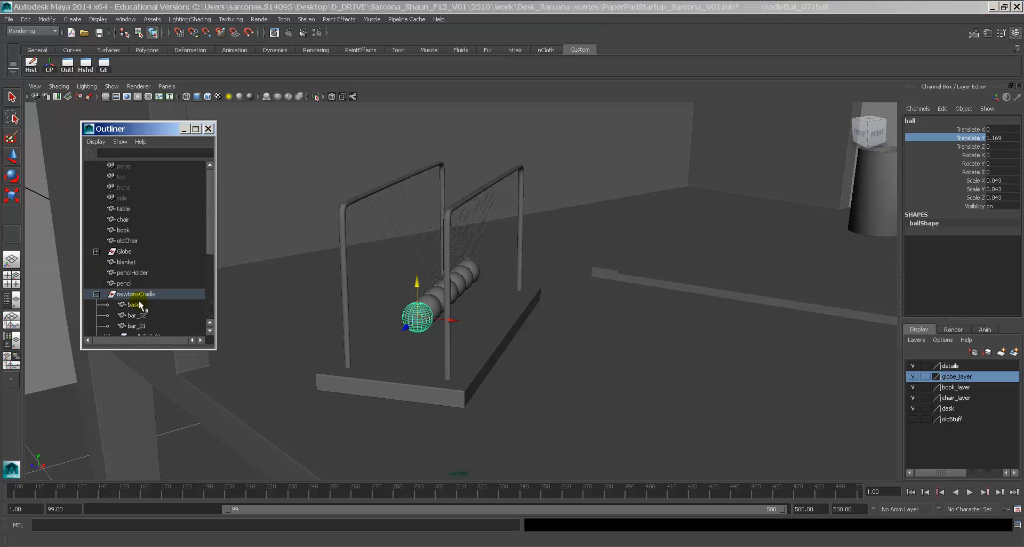
scroll(167, 276, "down", 4)
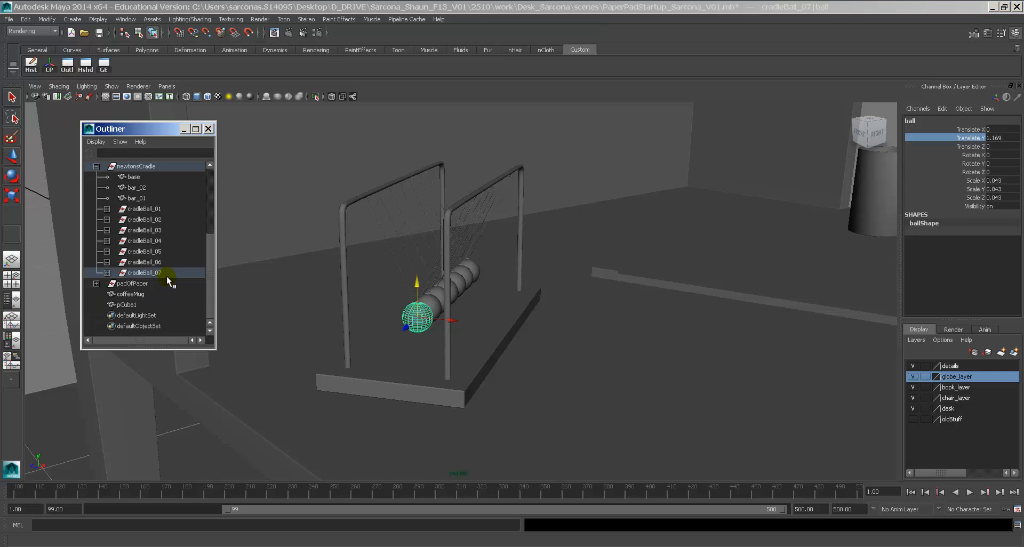
left_click(159, 210)
left_click_drag(341, 235, 332, 201, "alt")
middle_click_drag(332, 202, 373, 266, "alt")
right_click_drag(532, 278, 369, 239, "alt")
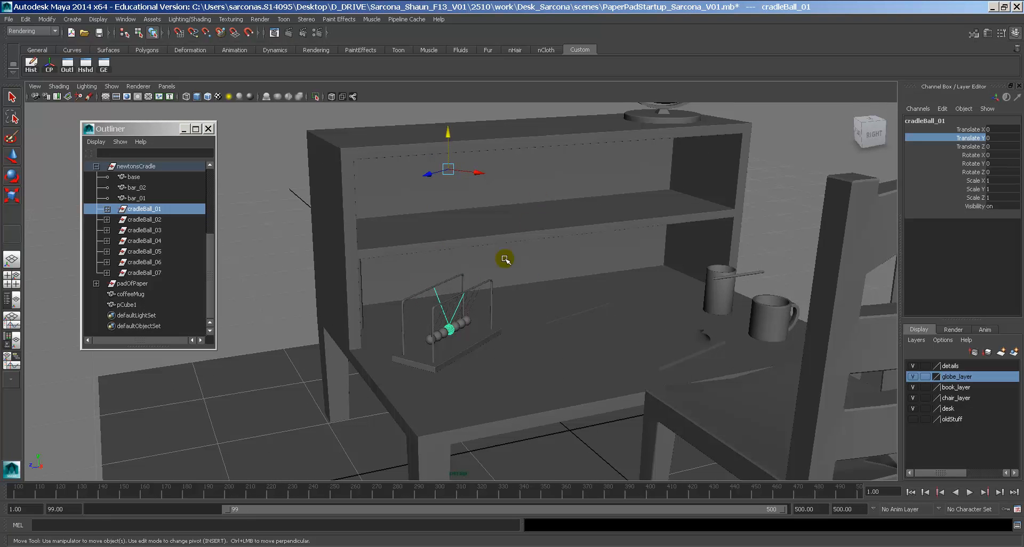
Undo the cradle ball selections and the vertical move of the desk and its items.
key("ctrl+z")
key("ctrl+z")
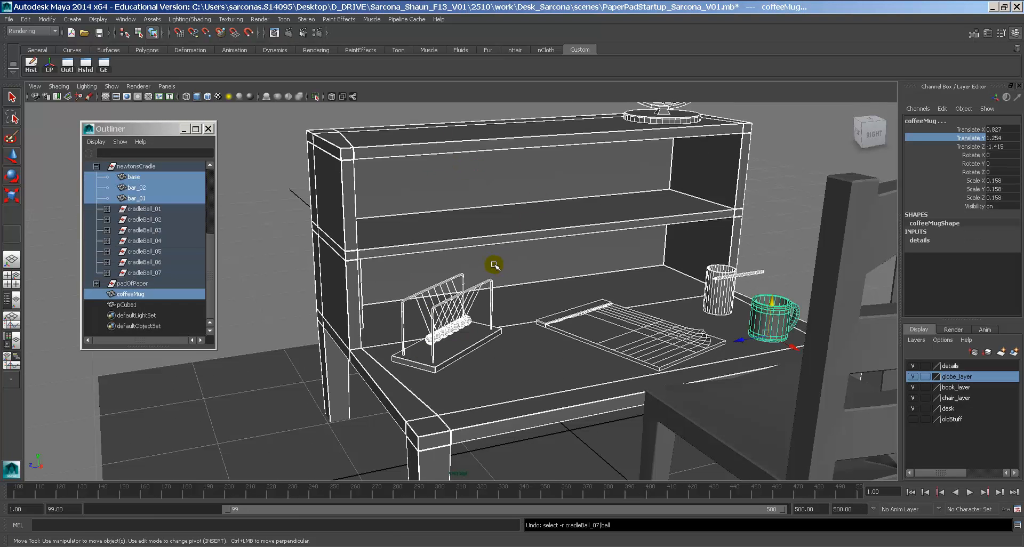
key("ctrl+z")
key("ctrl+z")
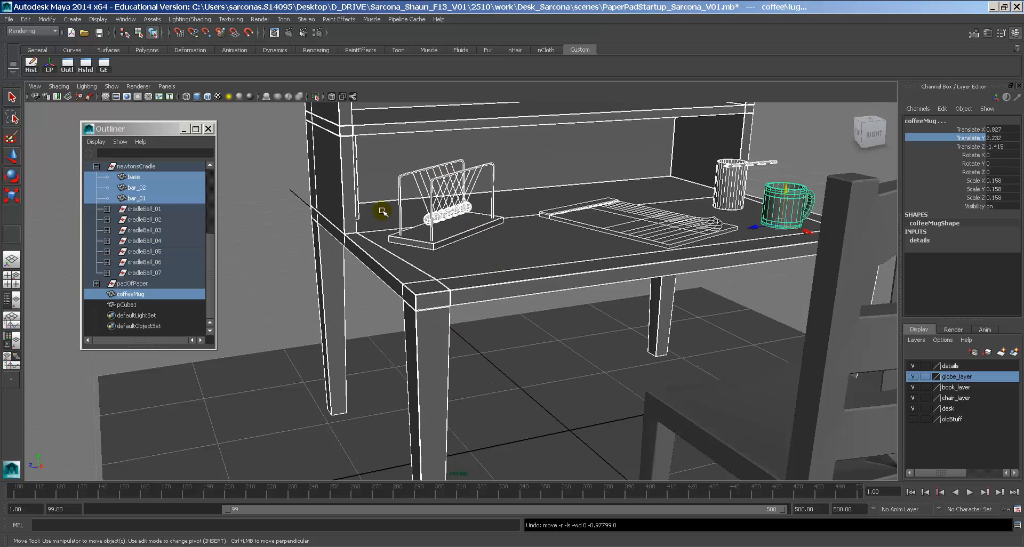
Examine the selected desk, its items and the chair in relation to the floor slab from the front.
right_click_drag(535, 259, 509, 257, "alt")
left_click_drag(510, 257, 573, 257, "alt")
right_click_drag(573, 257, 409, 213, "alt")
left_click_drag(417, 230, 579, 228, "alt")
right_click_drag(579, 228, 550, 229, "alt")
left_click_drag(551, 229, 567, 238, "alt")
middle_click_drag(567, 238, 524, 238, "alt")
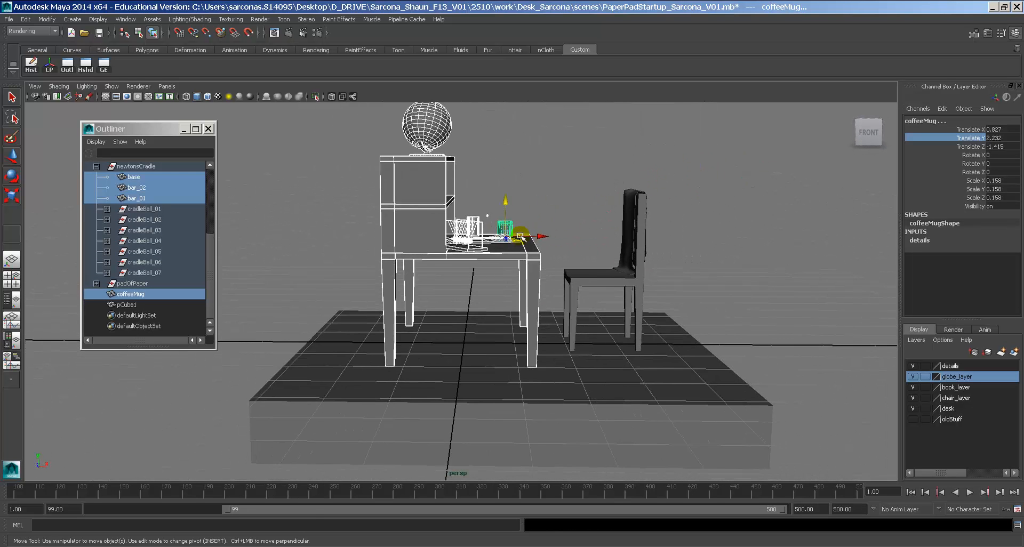
left_click_drag(524, 237, 522, 230, "alt")
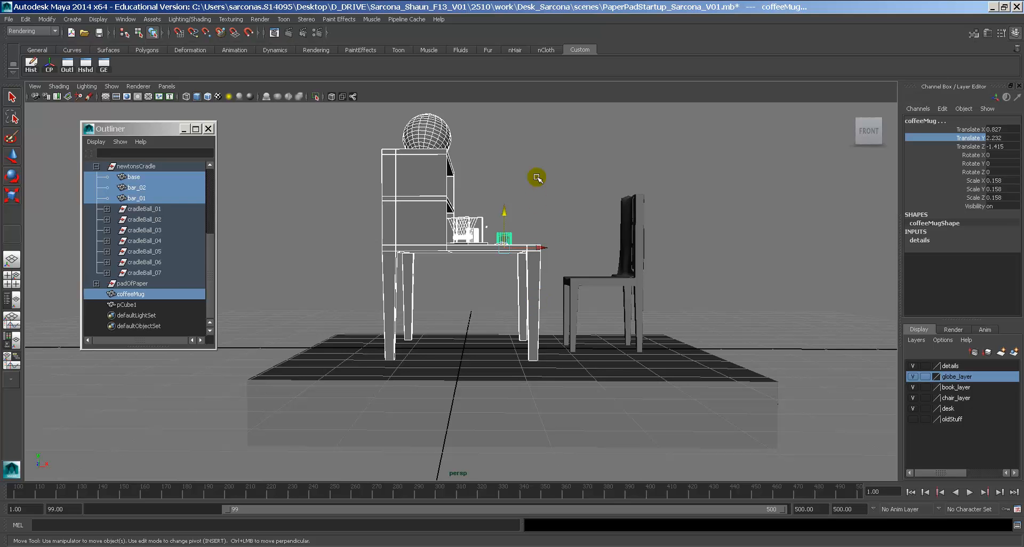
Close the Outliner and lower the chair and blanket together slightly in the front view, placing the blanket at Translate Y 3.229.
left_click(217, 132)
left_click(207, 130)
key("space")
left_click_drag(280, 159, 299, 160)
right_click_drag(675, 271, 599, 259, "alt")
key("space")
left_click_drag(599, 258, 610, 272)
middle_click_drag(637, 256, 627, 231, "alt")
left_click_drag(632, 214, 581, 319)
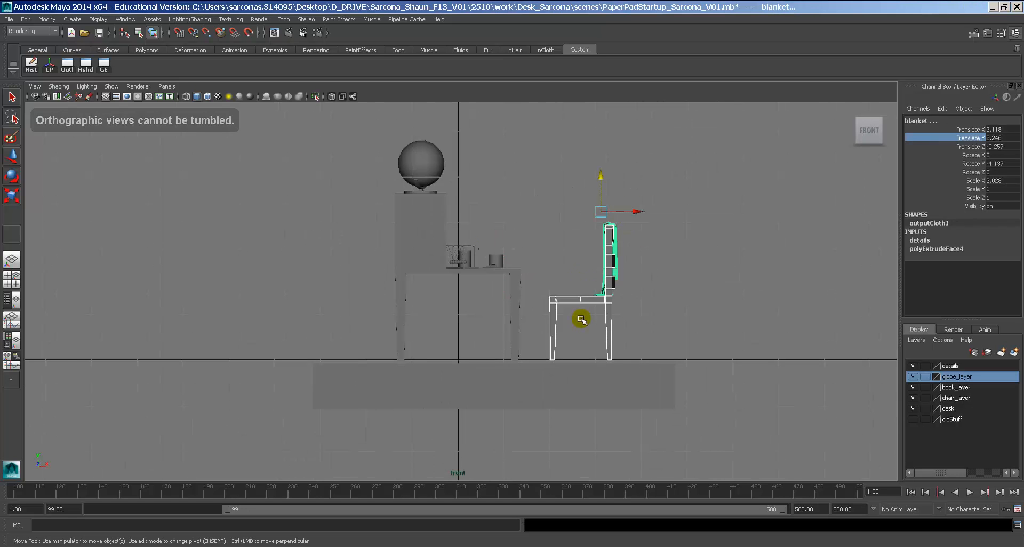
left_click_drag(514, 334, 593, 392, "ctrl+alt")
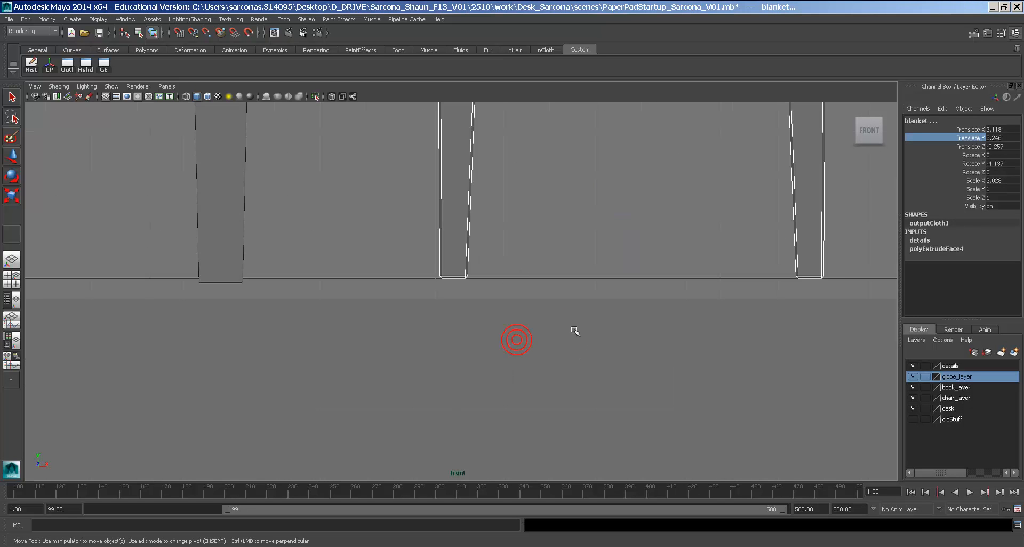
middle_click_drag(517, 274, 603, 247, "alt")
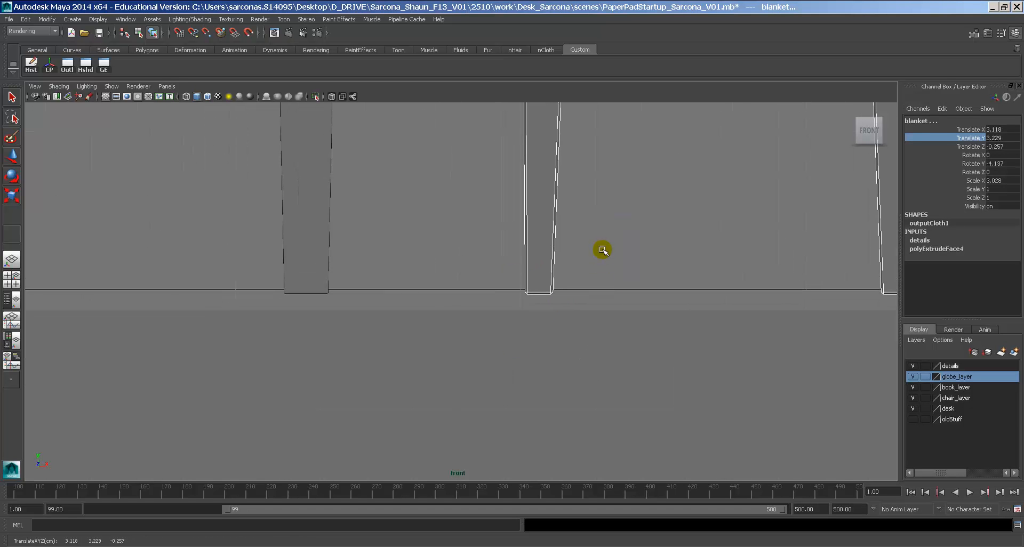
Raise the floor slab to the bottom of the furniture legs, at Translate Y -0.515.
left_click(430, 328)
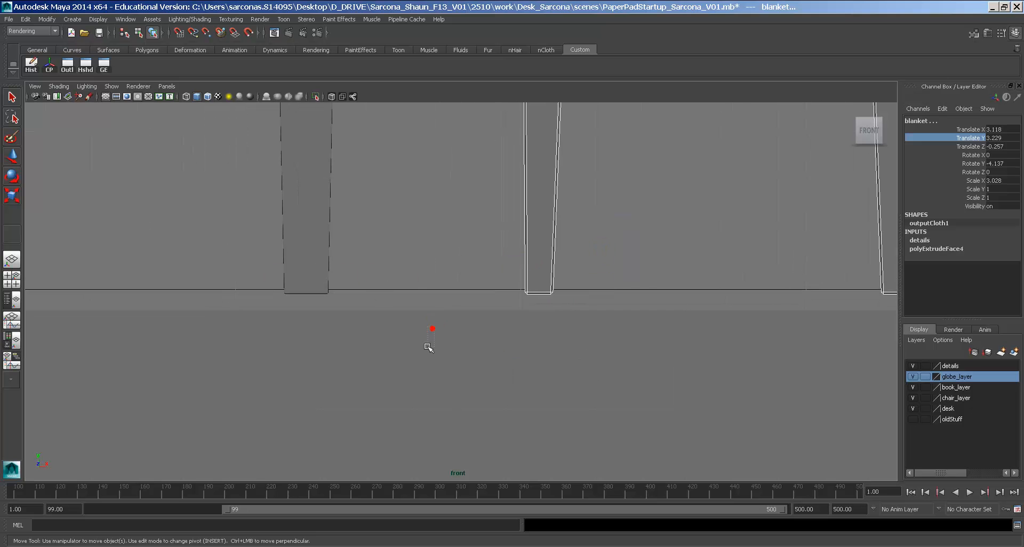
left_click(504, 322)
left_click_drag(428, 302, 539, 348)
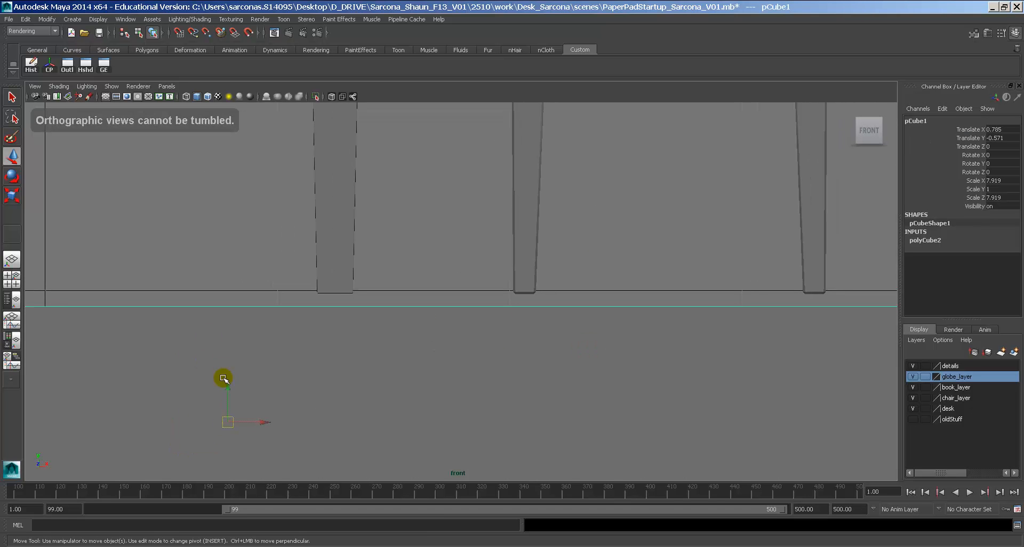
left_click_drag(228, 385, 229, 372)
left_click(959, 60)
right_click_drag(769, 227, 648, 225, "alt")
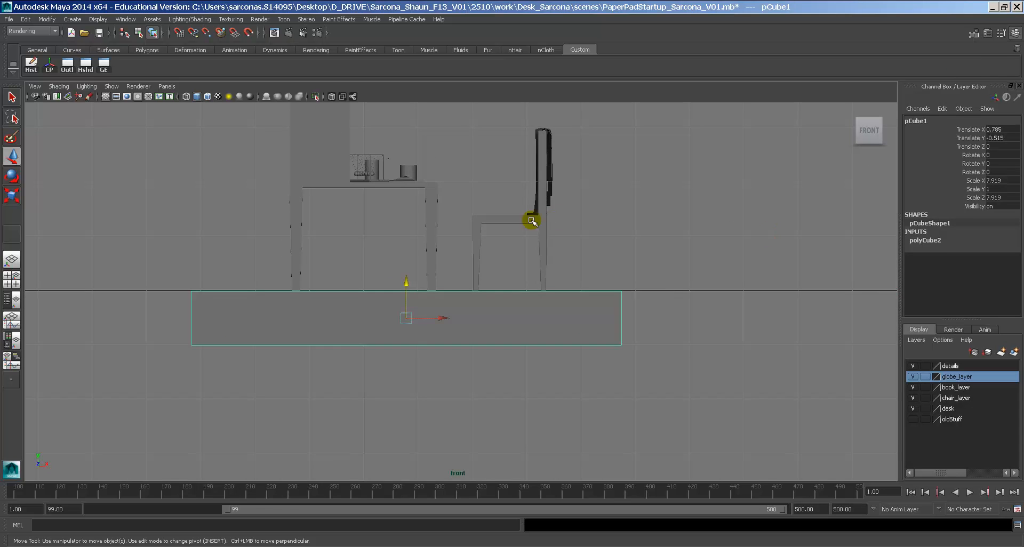
Check the feet of the desk and chair against the slab's top surface in the front and perspective views.
left_click_drag(530, 220, 561, 178)
middle_click_drag(530, 146, 492, 206, "alt")
right_click_drag(492, 206, 441, 201, "alt")
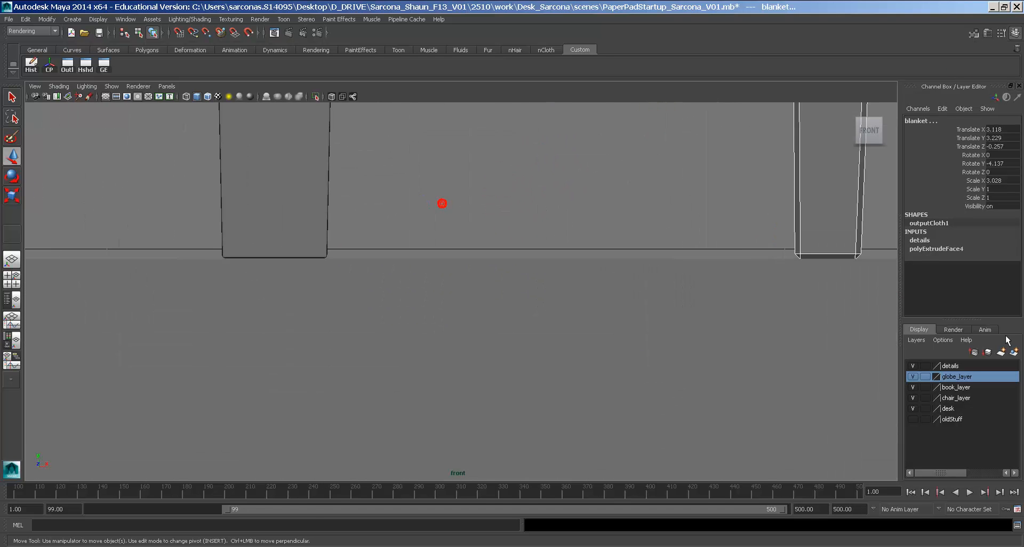
middle_click_drag(731, 264, 693, 274, "alt")
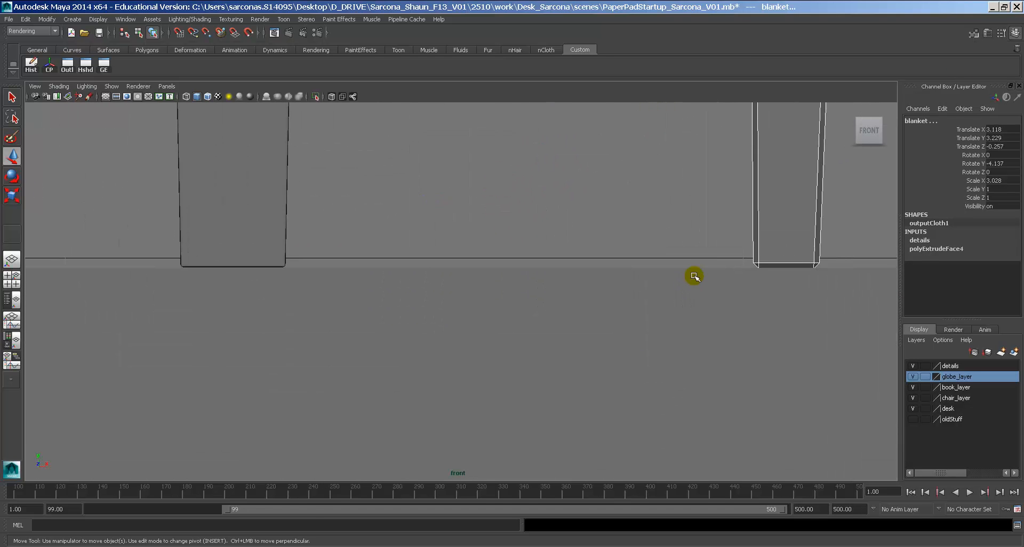
left_click(677, 219)
key("space")
left_click_drag(677, 220, 641, 252)
Fit the slab around the desk and chair in the top wireframe view, using Translate X 1.028, Scale X 4.811 and Scale Z 4.018.
left_click(622, 305)
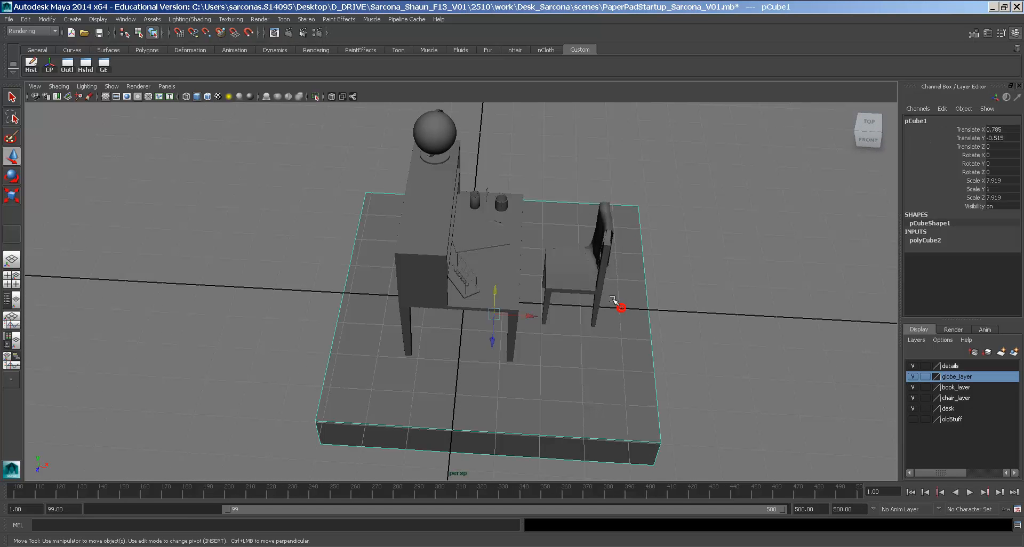
left_click_drag(622, 305, 561, 290, "alt")
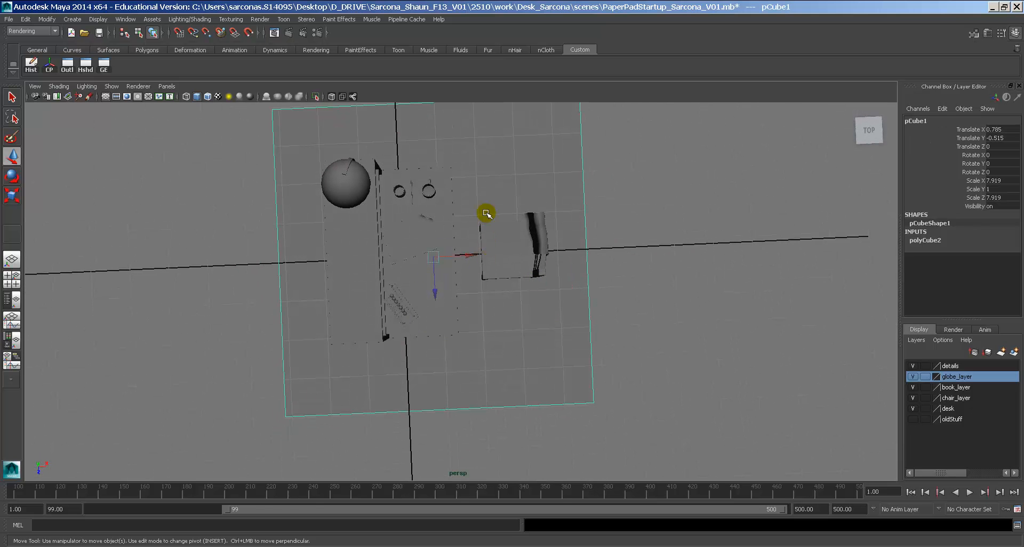
key("space")
left_click_drag(483, 214, 466, 214)
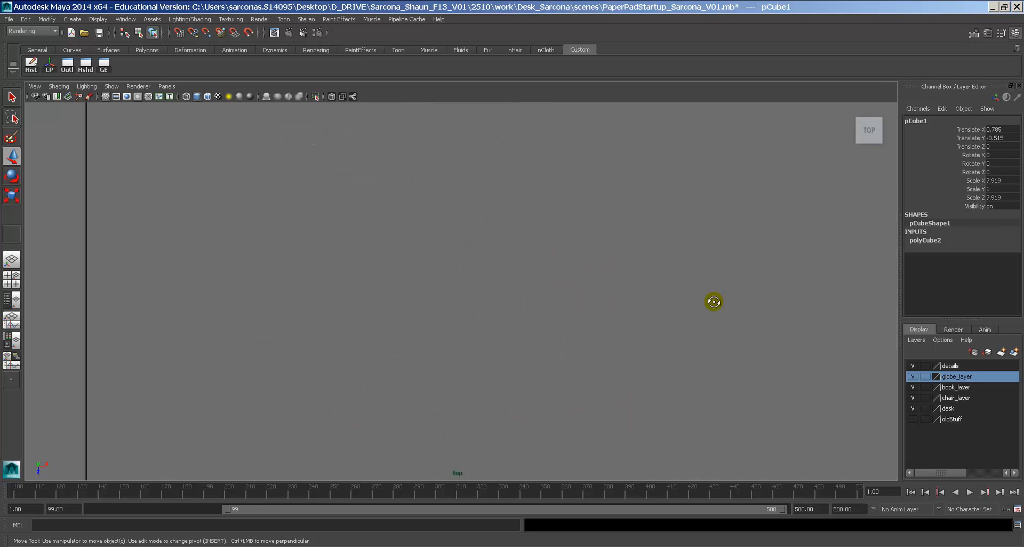
left_click_drag(714, 299, 504, 284, "alt")
key("r")
key("4")
key("w")
key("r")
key("w")
key("r")
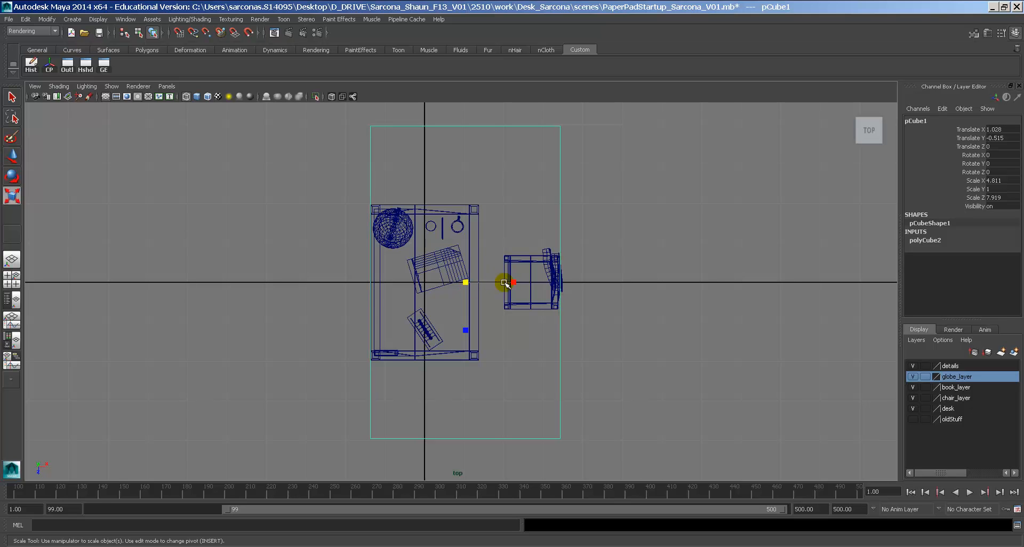
left_click_drag(472, 328, 467, 308)
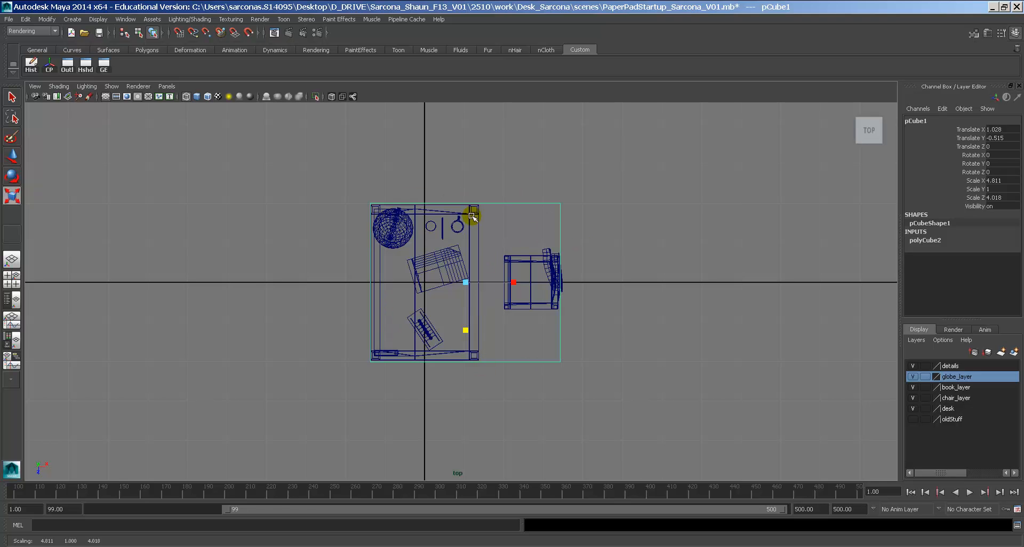
Enlarge the slab uniformly to Scale X 9.593, Y 1.994 and Z 8.011, and return to shaded display.
key("space")
left_click_drag(472, 217, 477, 268)
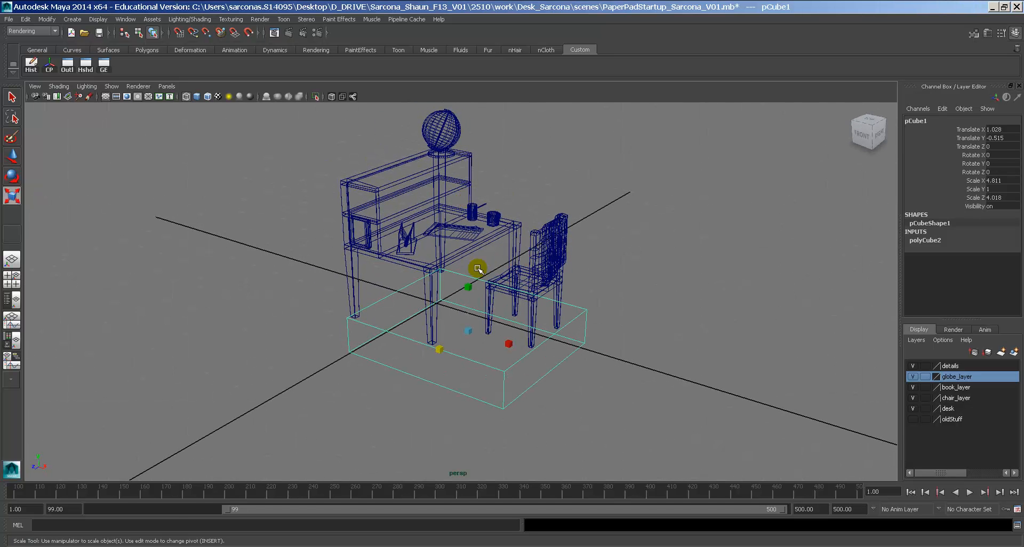
left_click_drag(472, 333, 592, 304)
mouse_move(592, 304)
left_mouse_down("alt")
mouse_move(555, 288)
mouse_move(521, 293)
mouse_move(670, 300)
mouse_move(542, 315)
mouse_move(523, 367)
mouse_move(530, 293)
mouse_move(391, 292)
mouse_move(562, 304)
mouse_move(373, 334)
mouse_move(409, 328)
left_mouse_up("alt")
key("4")
key("5")
key("w")
key("ctrl+z")
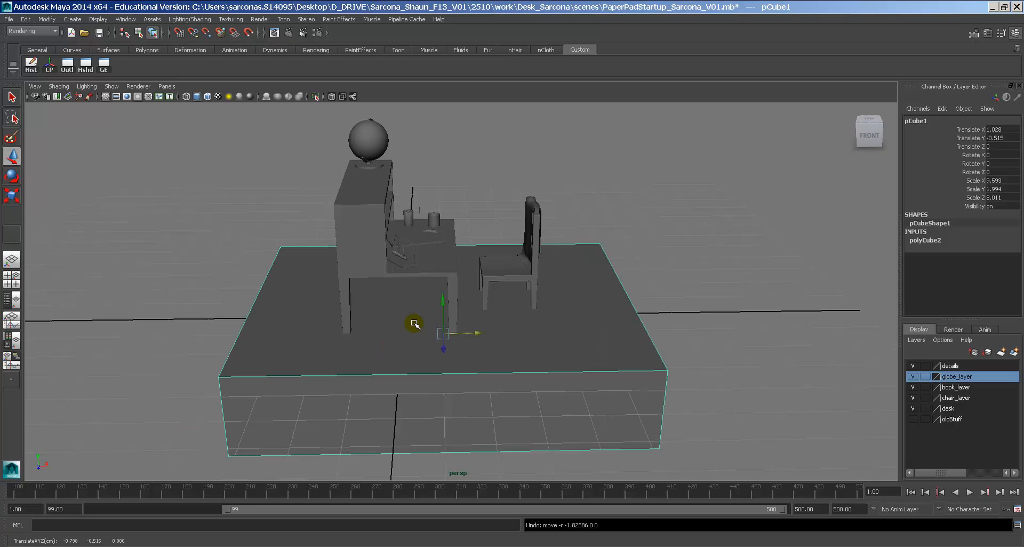
Lower the enlarged slab in the front view to Translate Y -1.013, aligning its top with the furniture feet.
key("space")
left_click_drag(442, 280, 443, 297)
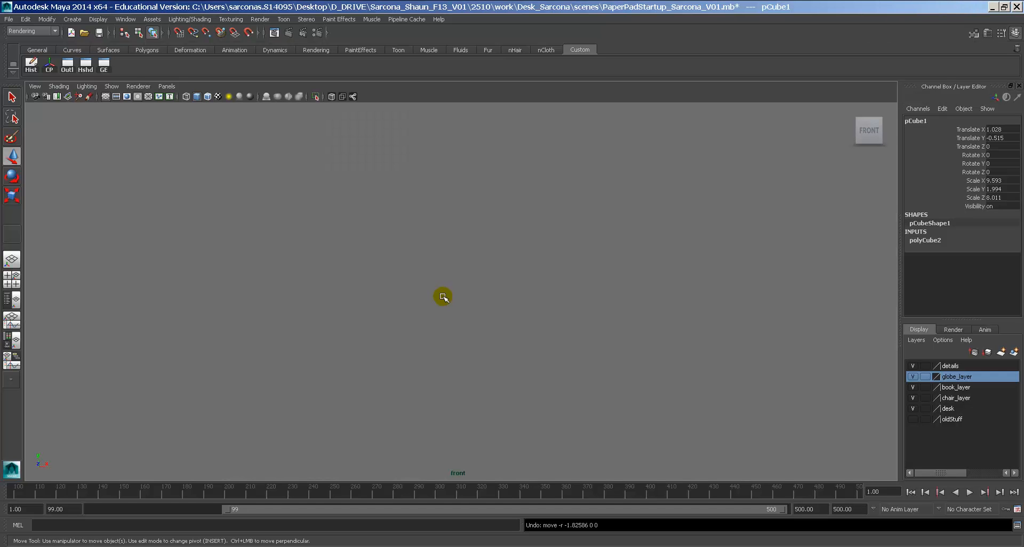
right_click_drag(606, 329, 440, 296, "alt")
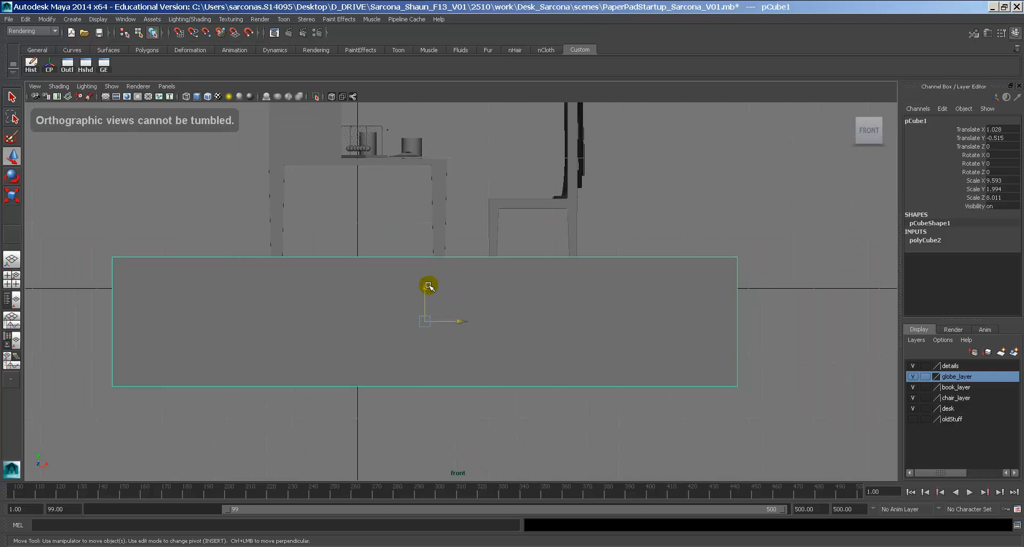
left_click_drag(429, 286, 429, 319)
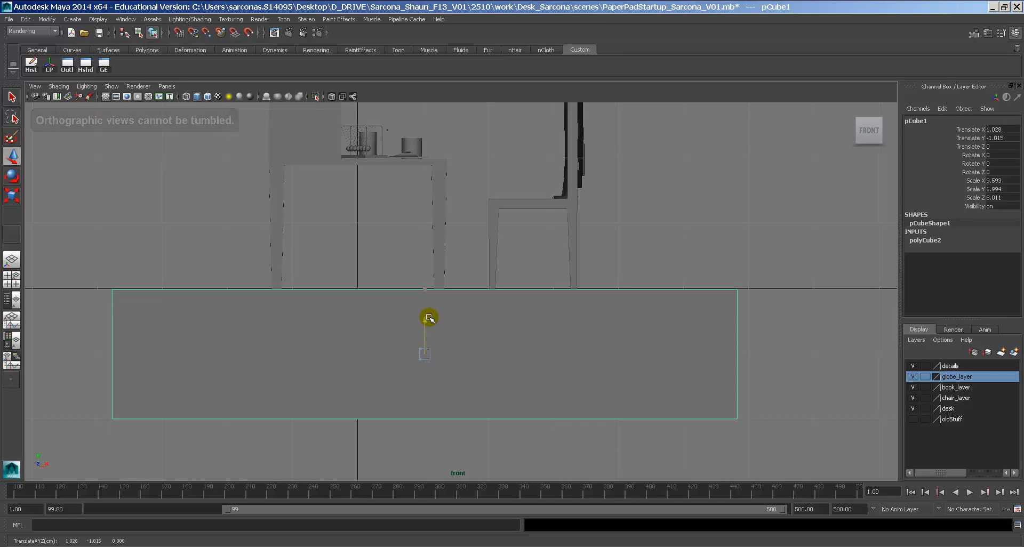
right_click_drag(471, 273, 525, 319, "alt")
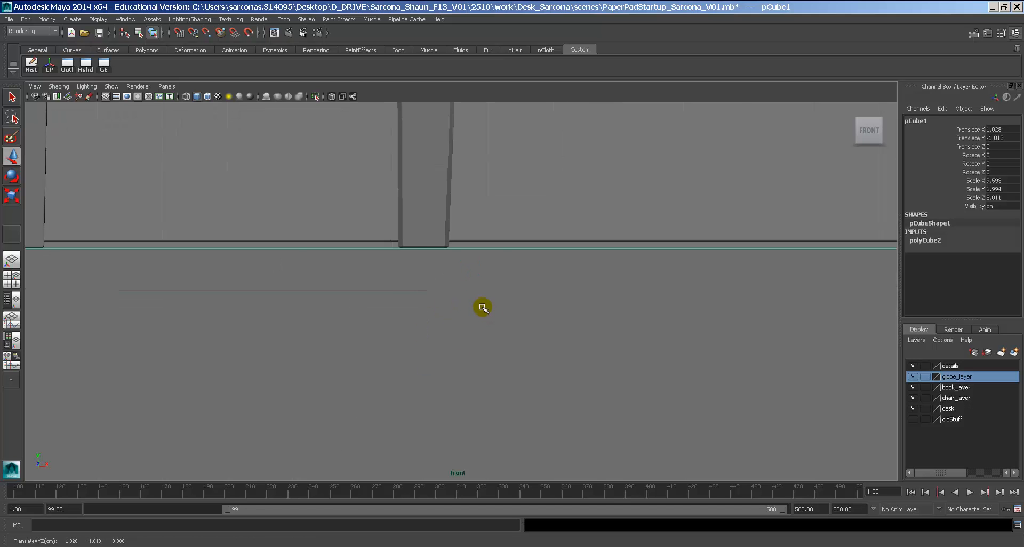
Examine how the desk and chair sit on the enlarged slab from several perspective angles.
key("space")
left_click_drag(483, 300, 483, 279)
left_click_drag(602, 299, 549, 290, "alt")
left_click(671, 249)
left_click_drag(661, 267, 612, 283, "alt")
middle_click_drag(613, 282, 606, 223, "alt")
left_click_drag(607, 223, 633, 192, "alt")
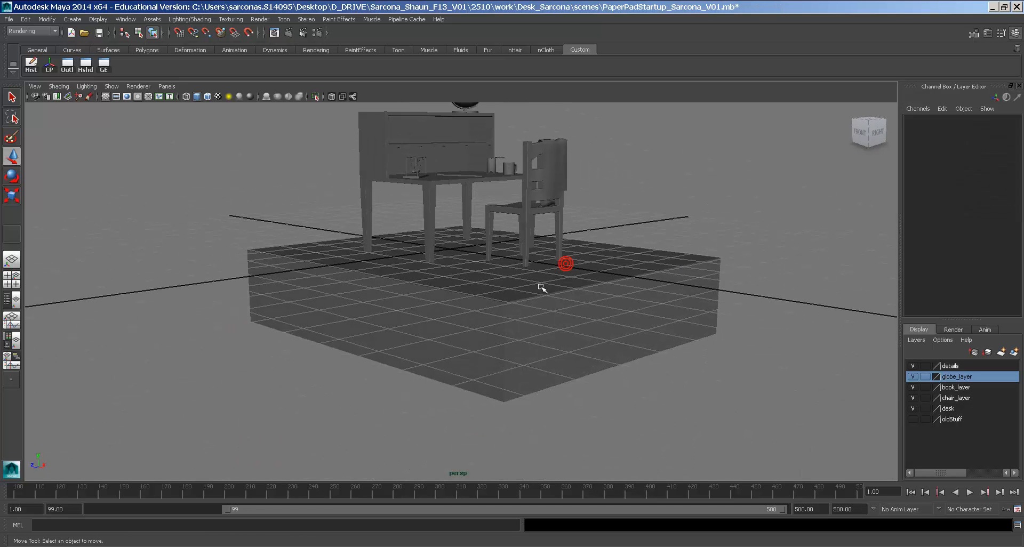
left_click(538, 291)
left_click_drag(513, 295, 522, 301, "alt")
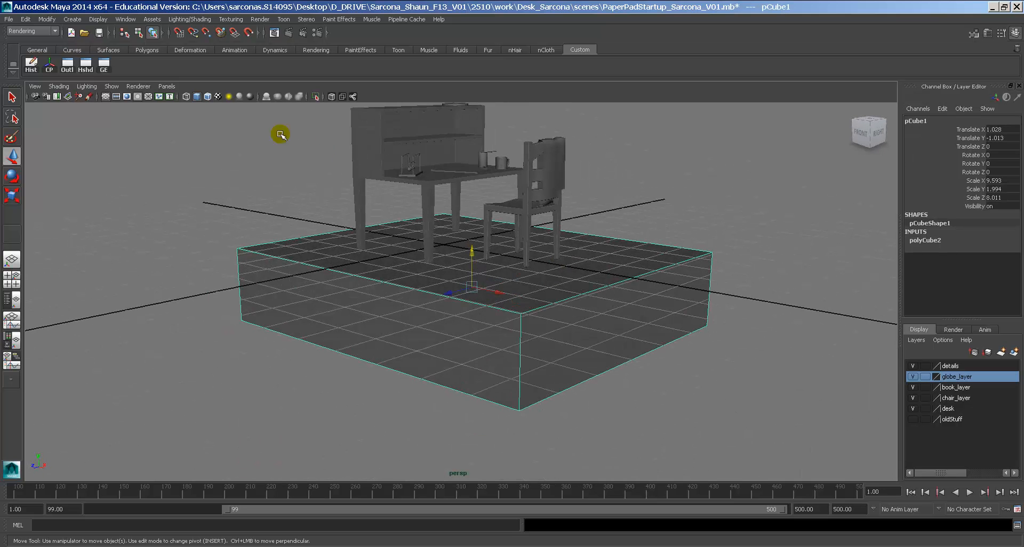
Hide the viewport grid, delete the slab's bottom face and return to selecting the whole slab.
left_click(106, 97)
left_click_drag(526, 365, 535, 334, "alt")
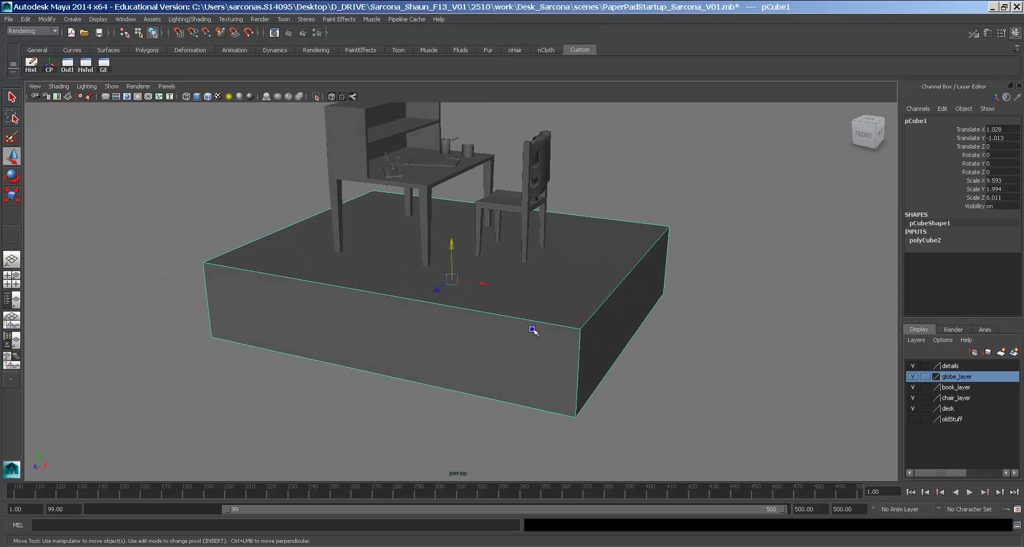
right_click_drag(532, 311, 534, 337)
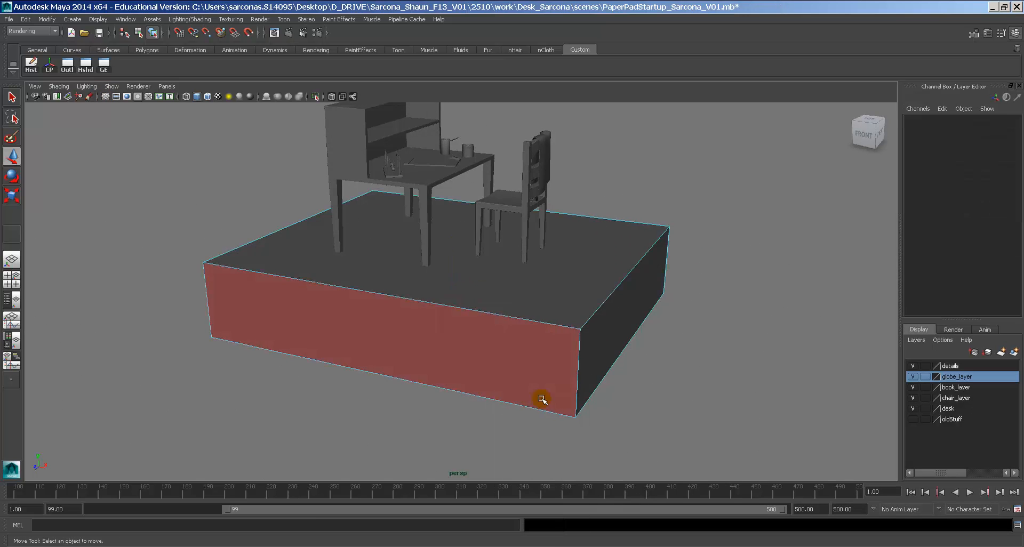
left_click_drag(542, 397, 544, 352, "alt")
left_click(537, 348)
key("Delete")
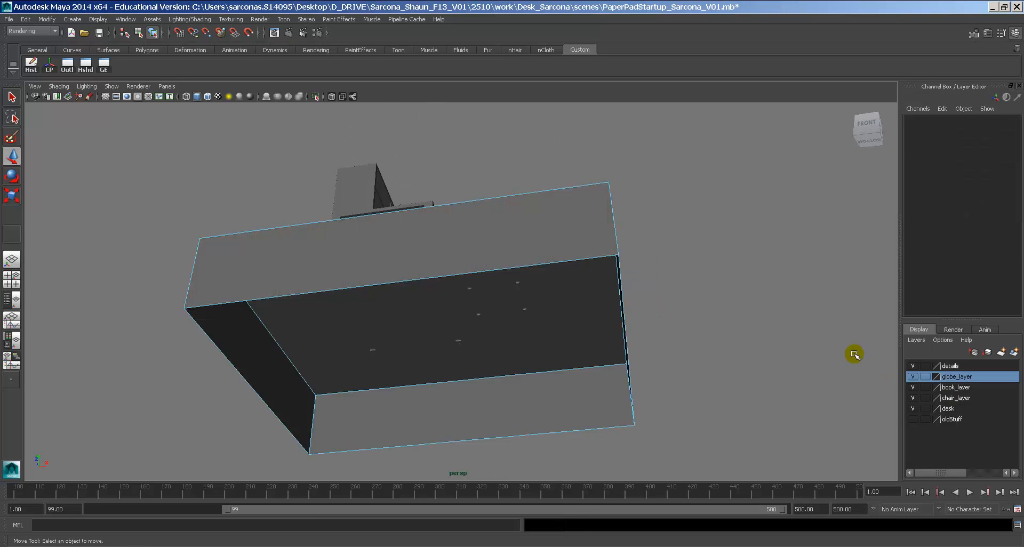
left_click_drag(671, 334, 576, 366, "alt")
right_click_drag(549, 328, 563, 309)
left_click(561, 304)
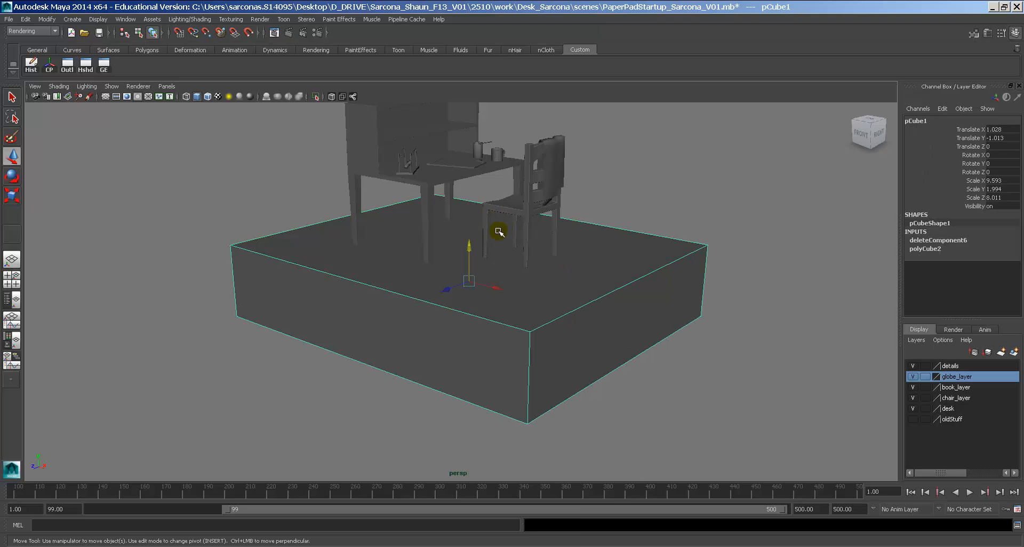
Bevel the slab's edges with an offset of 0.2 and 3 segments.
right_click_drag(503, 290, 539, 285)
key("space")
left_click_drag(429, 295, 445, 507)
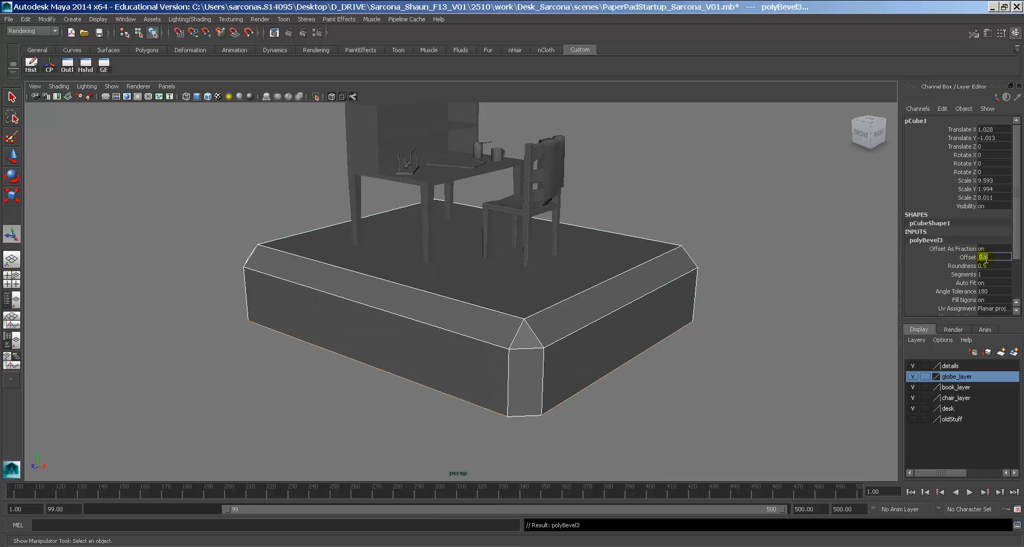
type("0.2")
key("Return")
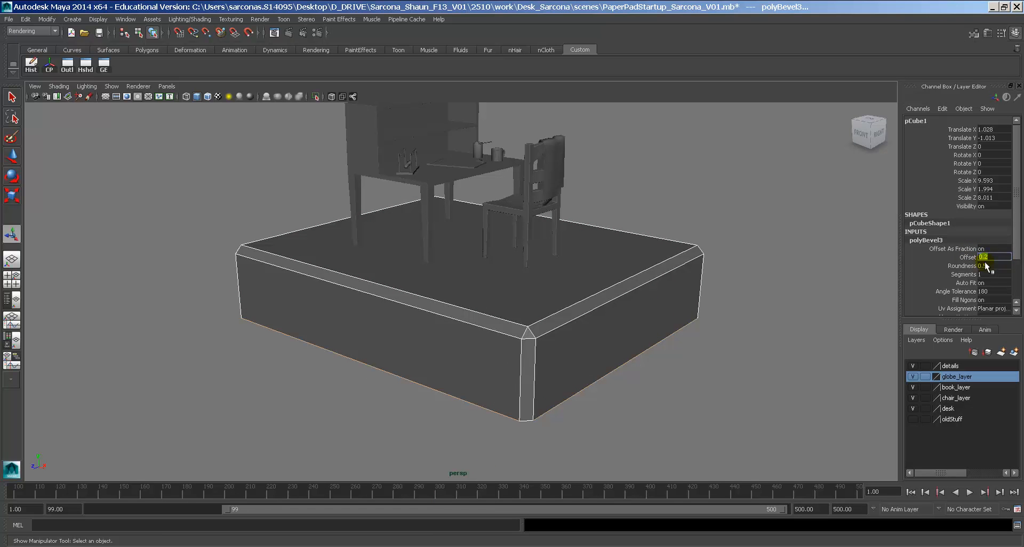
type("3")
key("Return")
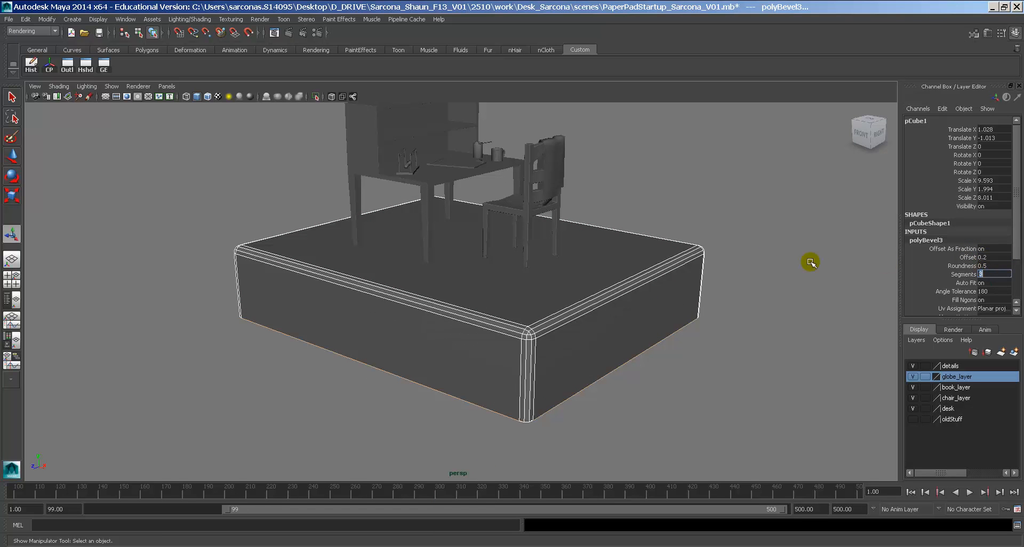
Reduce the slab's bevel offset to 0.1, then return to object mode and deselect the slab.
left_click(996, 257)
type("0.1")
key("Return")
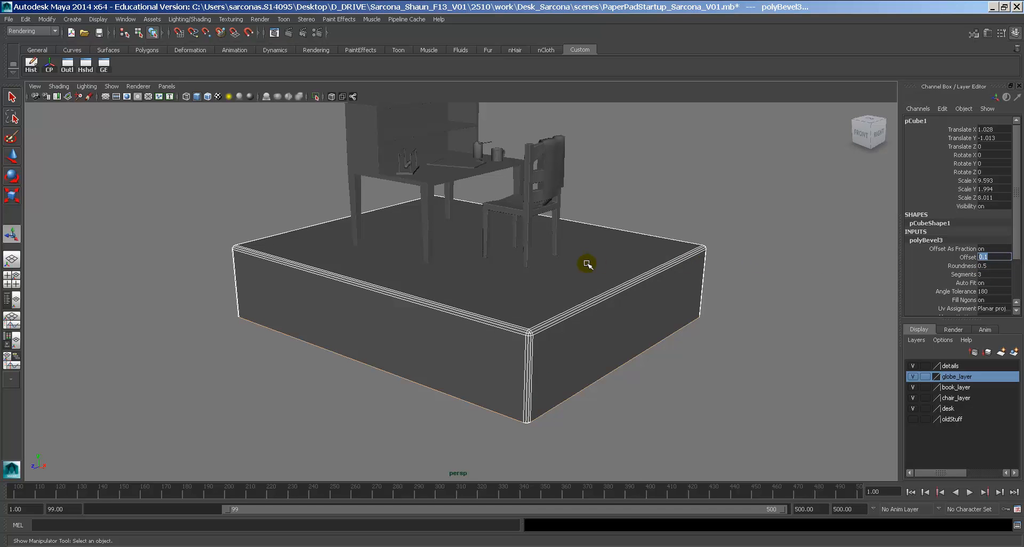
right_click_drag(586, 263, 606, 252)
left_click(654, 223)
Frame the furniture on the slab in perspective, render a test frame and close the render window.
mouse_move(724, 248)
left_mouse_down("alt")
mouse_move(864, 249)
mouse_move(743, 265)
mouse_move(732, 247)
left_mouse_up("alt")
right_click_drag(731, 247, 610, 309, "alt")
left_click_drag(609, 309, 633, 305, "alt")
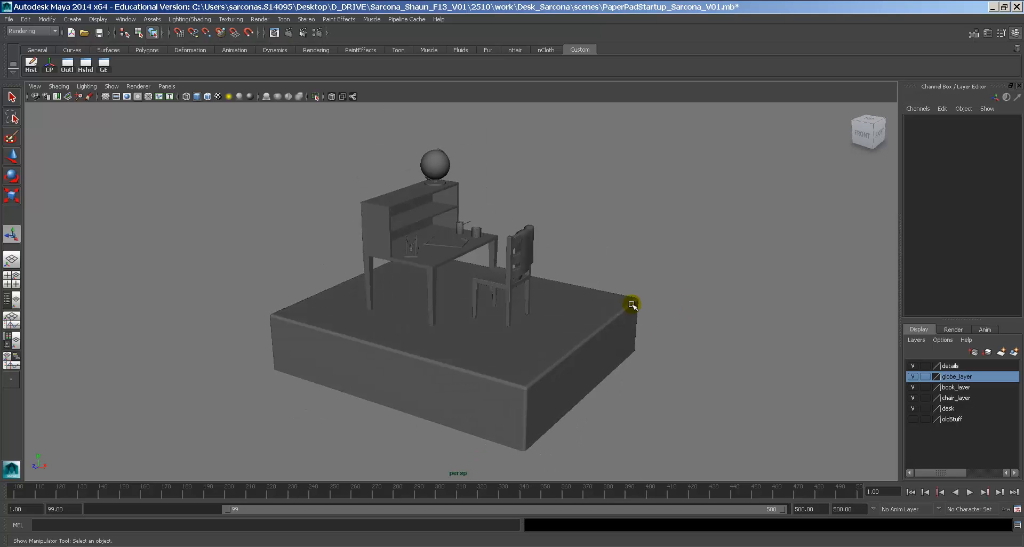
left_click_drag(562, 322, 515, 305, "alt")
right_click_drag(515, 305, 543, 303, "alt")
left_click(292, 33)
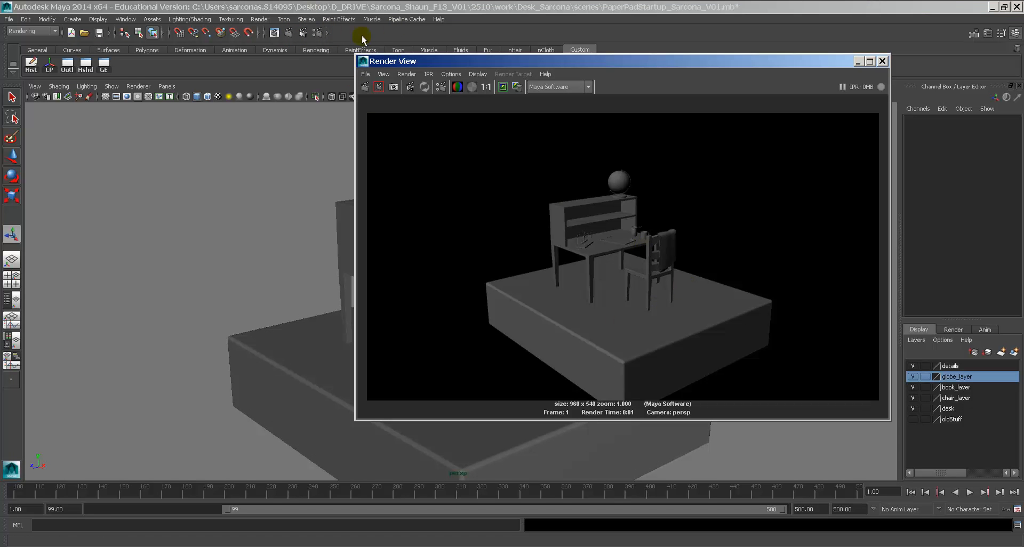
left_click(361, 63)
double_click(361, 63)
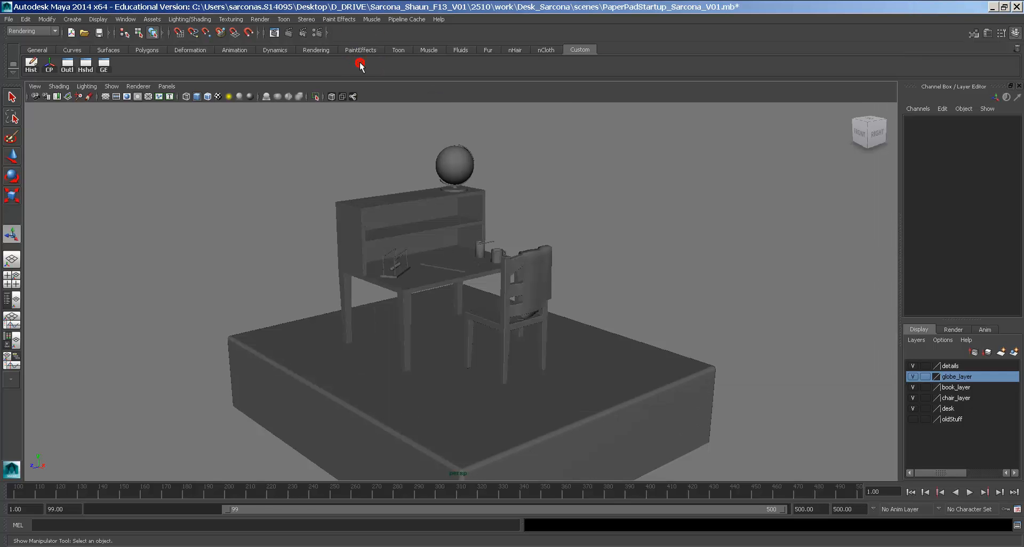
Create a polygon plane, lower it to Translate Y -0.959 and scale it uniformly to 59.713 as a large ground surface.
left_click(74, 19)
mouse_move(106, 46)
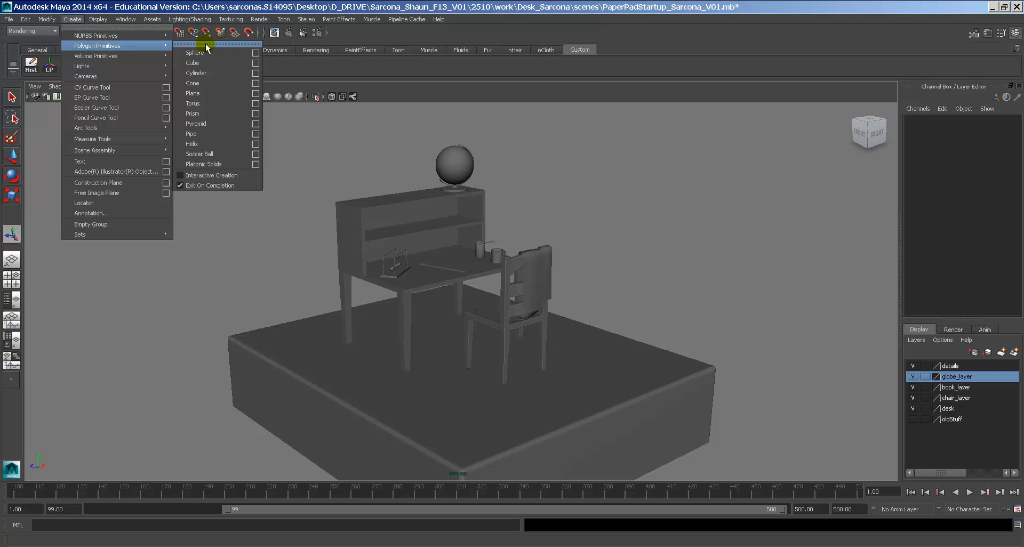
left_click(211, 93)
right_click_drag(622, 368, 533, 341, "alt")
key("w")
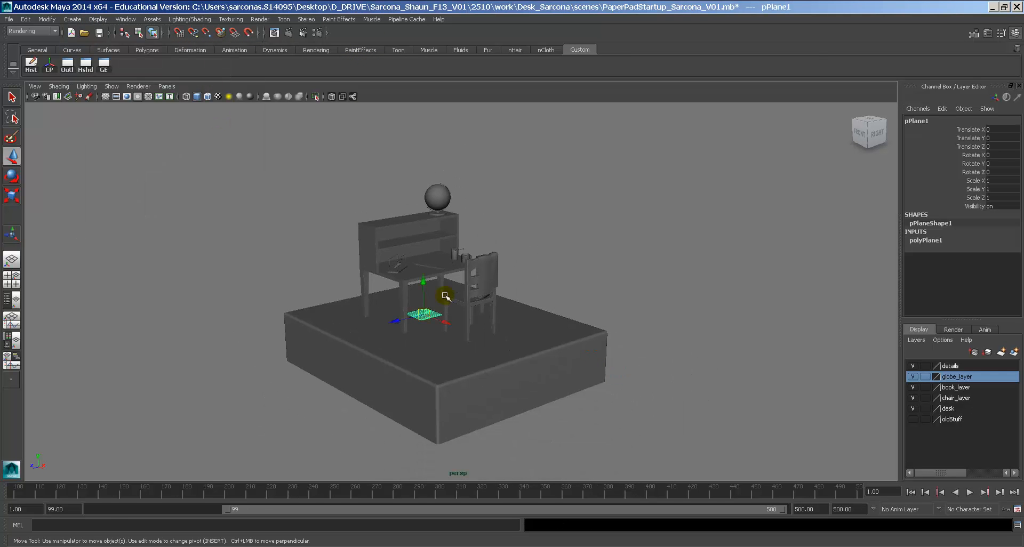
left_click_drag(419, 278, 424, 303)
key("r")
left_click_drag(424, 337, 953, 293)
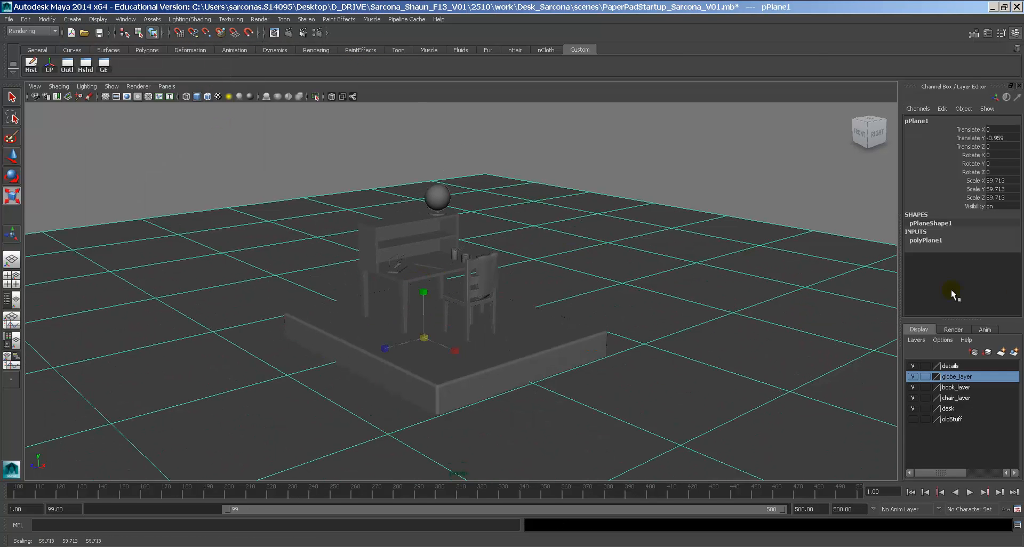
Lower the ground plane to Translate Y -1.864 so it meets the base of the slab.
middle_click_drag(459, 291, 493, 131, "alt")
key("w")
left_click_drag(456, 143, 457, 182)
left_click_drag(456, 178, 456, 178)
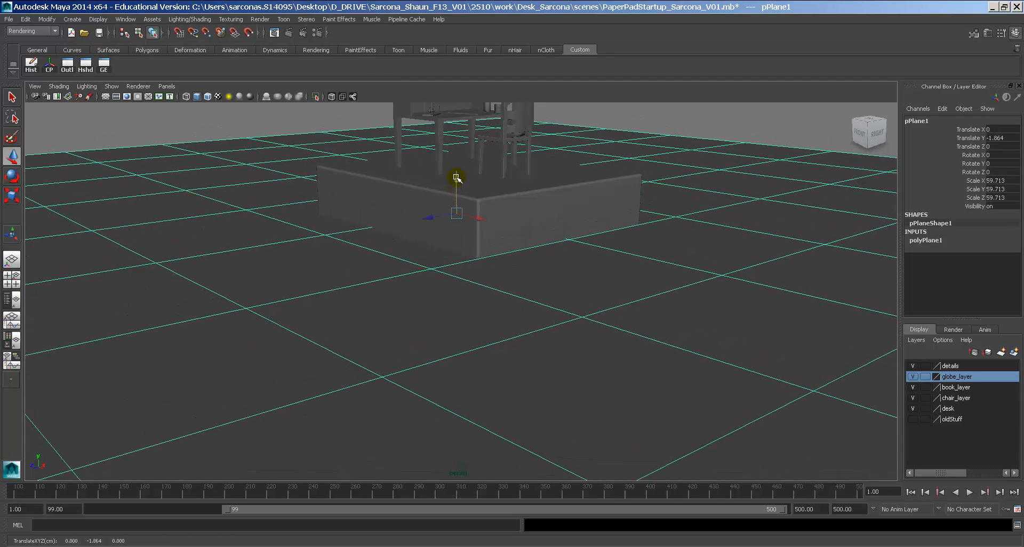
Scale the ground plane up uniformly to 330.289 so it extends far beyond the slab.
key("r")
left_click_drag(457, 213, 853, 225)
right_click_drag(721, 219, 416, 162, "alt")
left_click_drag(594, 142, 584, 181, "alt")
middle_click_drag(547, 187, 1014, 239)
left_click_drag(403, 217, 407, 190, "alt")
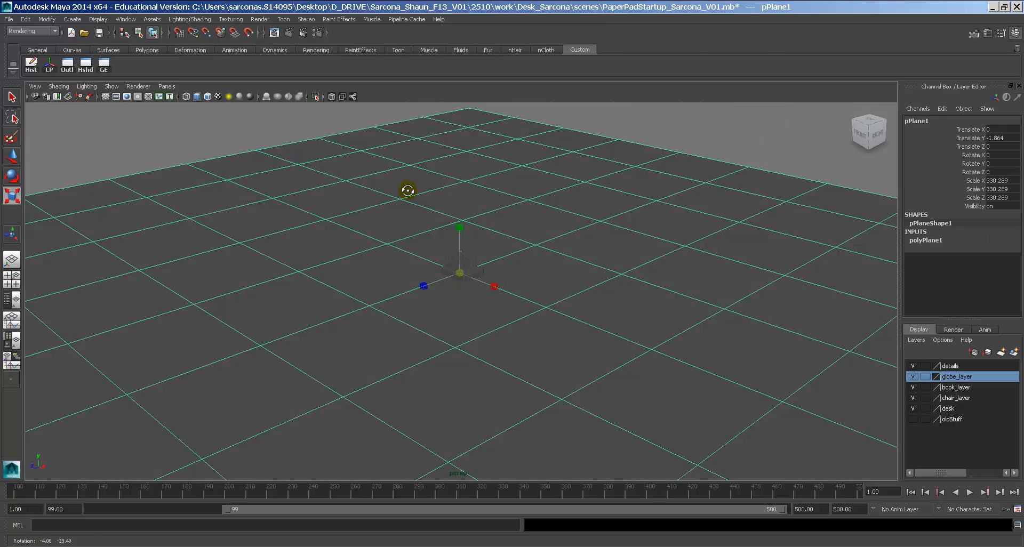
Frame the desk and chair up close in perspective, render a test frame and close the render window.
right_click_drag(407, 190, 702, 203, "alt")
middle_click_drag(454, 142, 437, 226, "alt")
right_click_drag(437, 226, 630, 256, "alt")
middle_click_drag(507, 172, 537, 239, "alt")
left_click_drag(537, 238, 570, 222, "alt")
right_click_drag(570, 222, 732, 210, "alt")
middle_click_drag(706, 199, 679, 239, "alt")
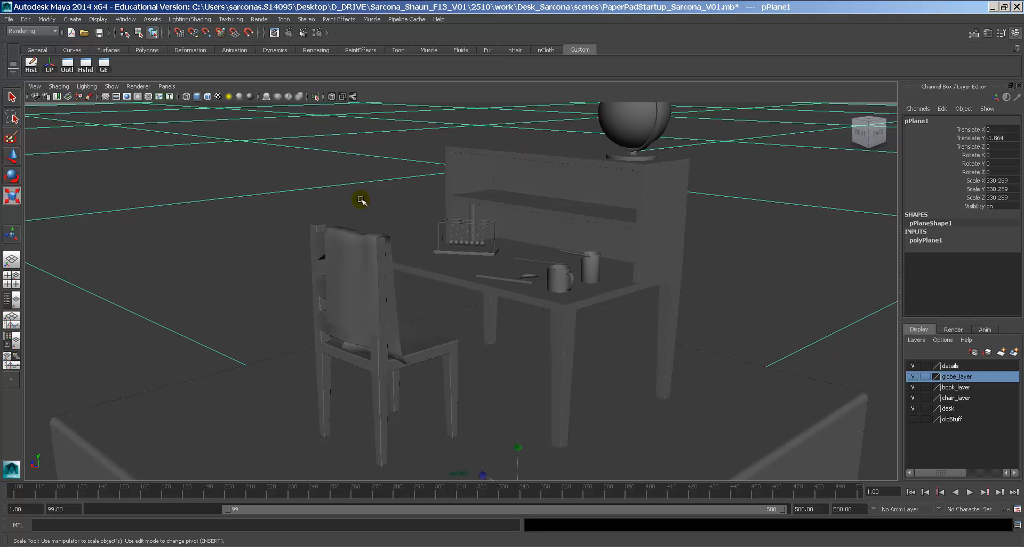
left_click_drag(361, 200, 470, 221, "alt")
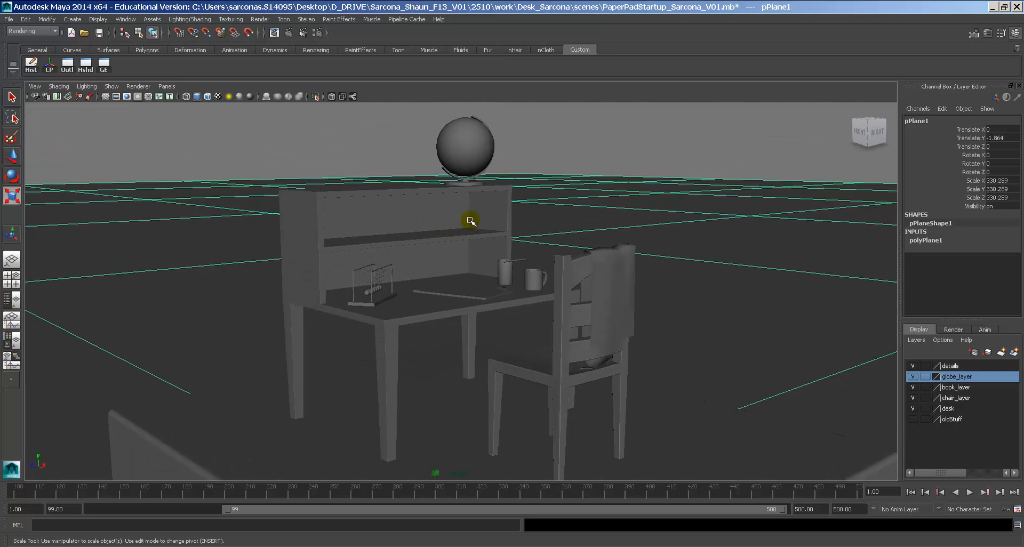
left_click_drag(622, 133, 578, 137, "alt")
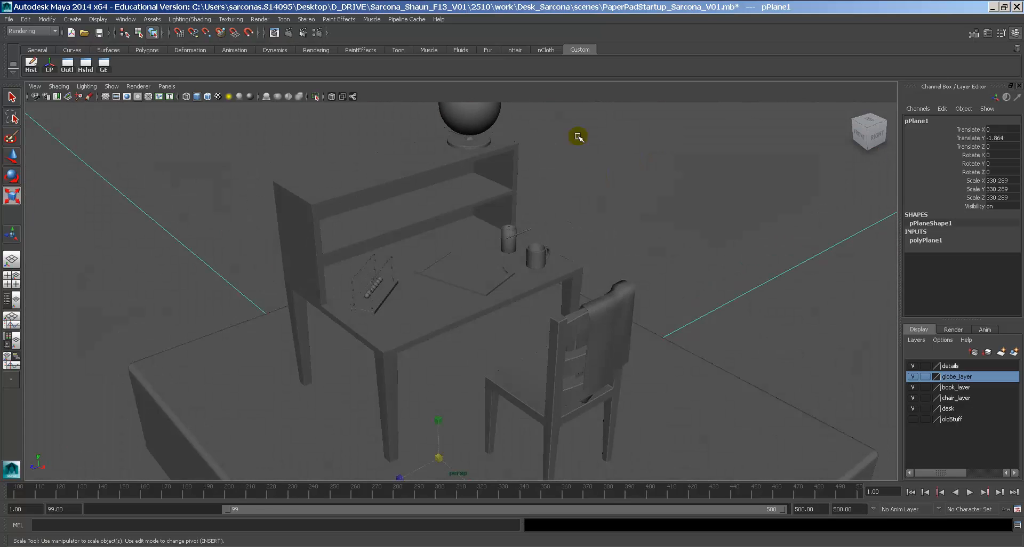
middle_click_drag(578, 137, 578, 184, "alt")
left_click_drag(579, 184, 585, 156, "alt")
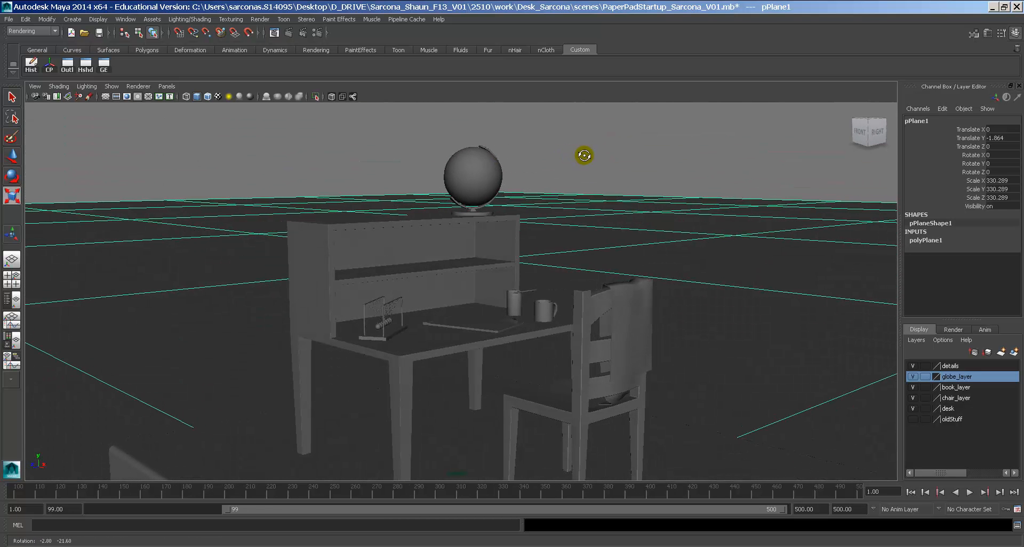
left_click(292, 34)
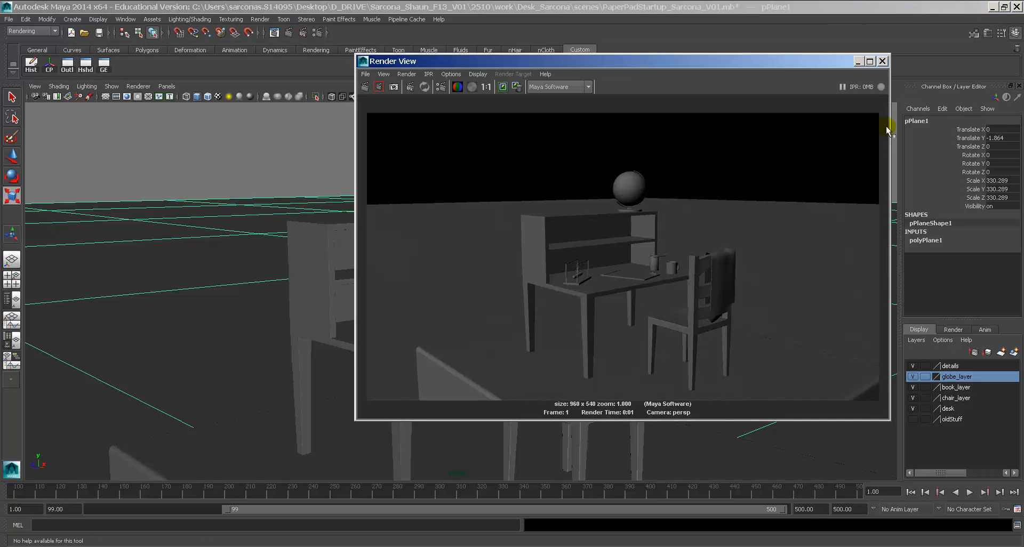
left_click(883, 60)
Render a test frame with the whole slab and ground plane in view, then close the render window.
left_click_drag(704, 267, 552, 288, "alt")
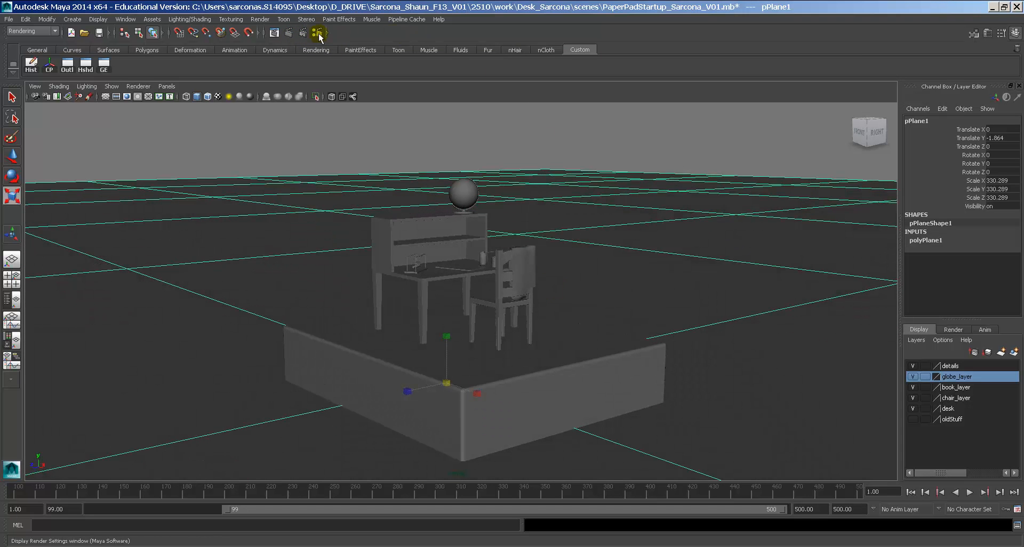
left_click(289, 33)
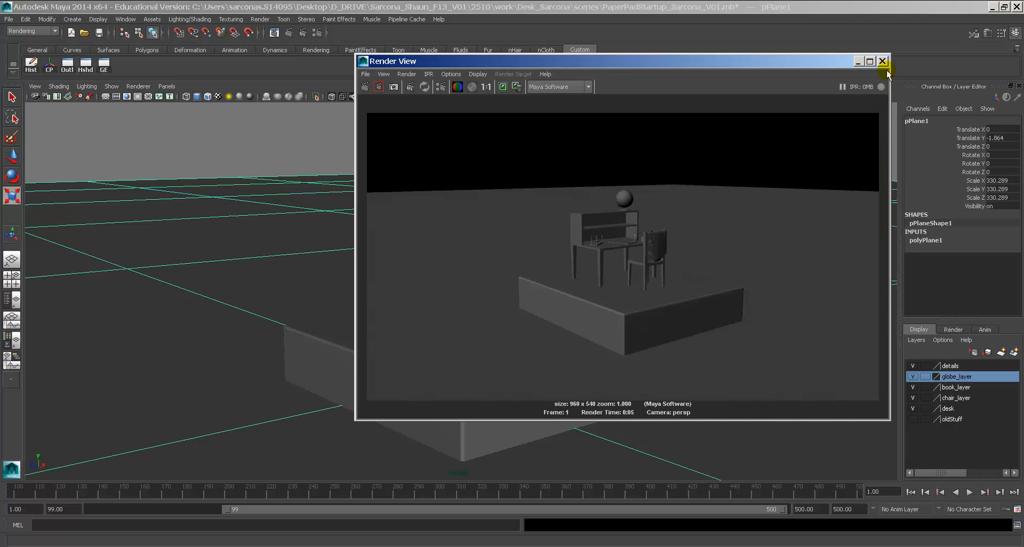
left_click(883, 61)
Rename the slab under the furniture as stage.
left_click(620, 345)
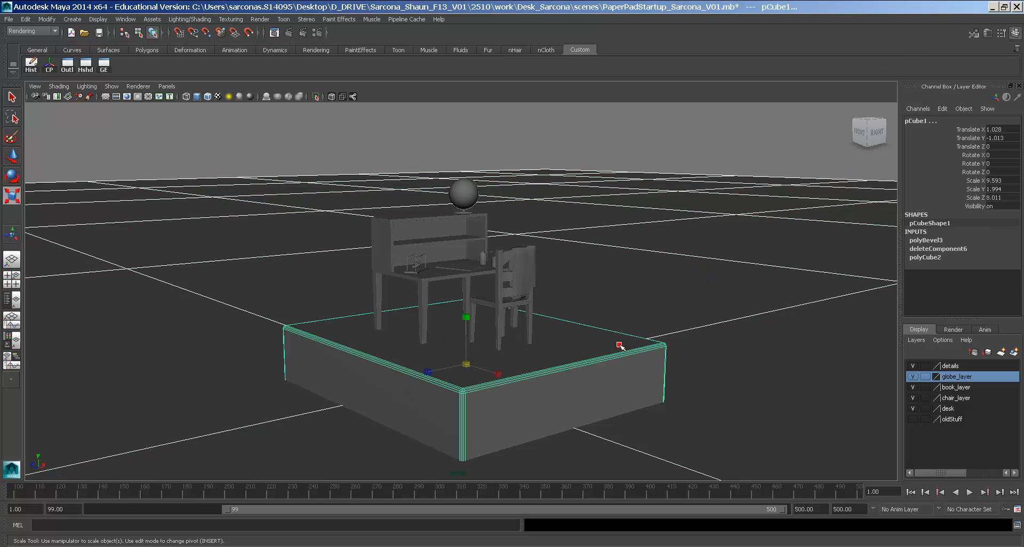
left_click(590, 363)
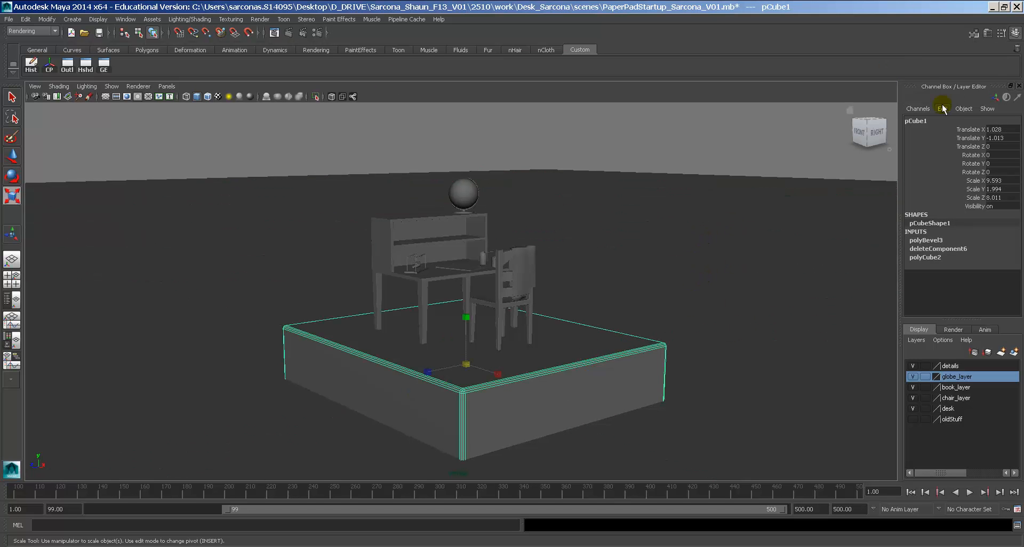
double_click(933, 121)
type("s")
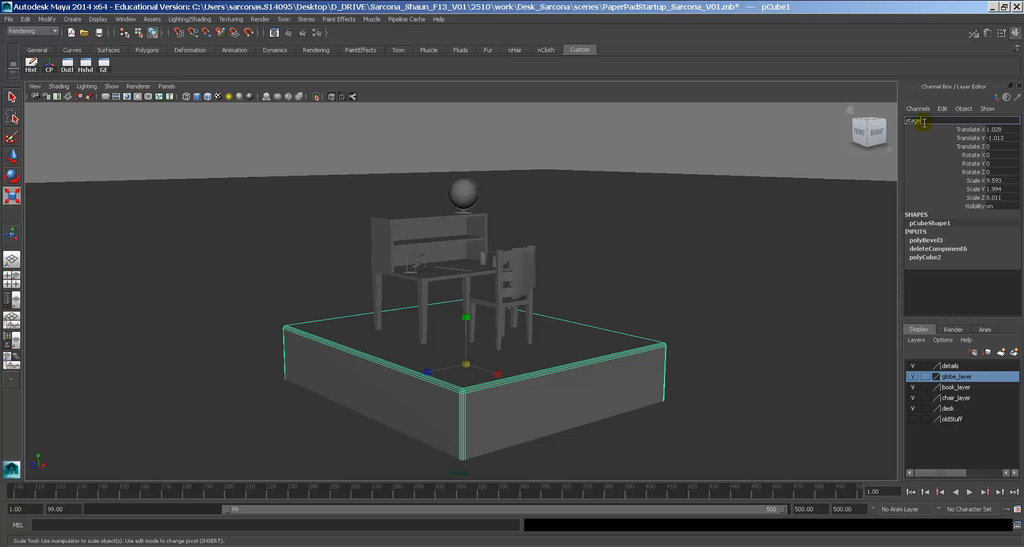
type("tage")
key("Return")
Rename the large polygon plane as ground.
left_click(773, 252)
double_click(974, 118)
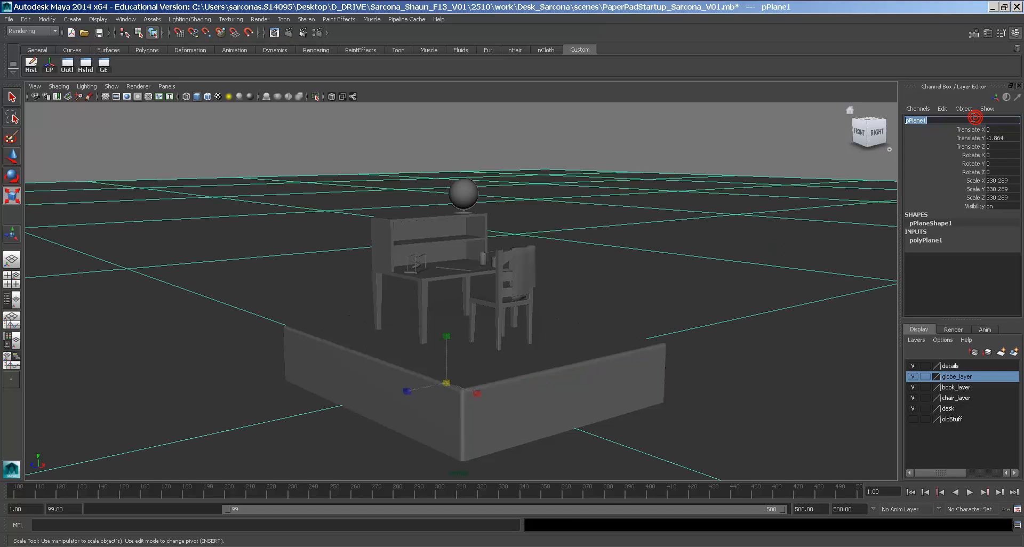
type("ground")
key("Return")
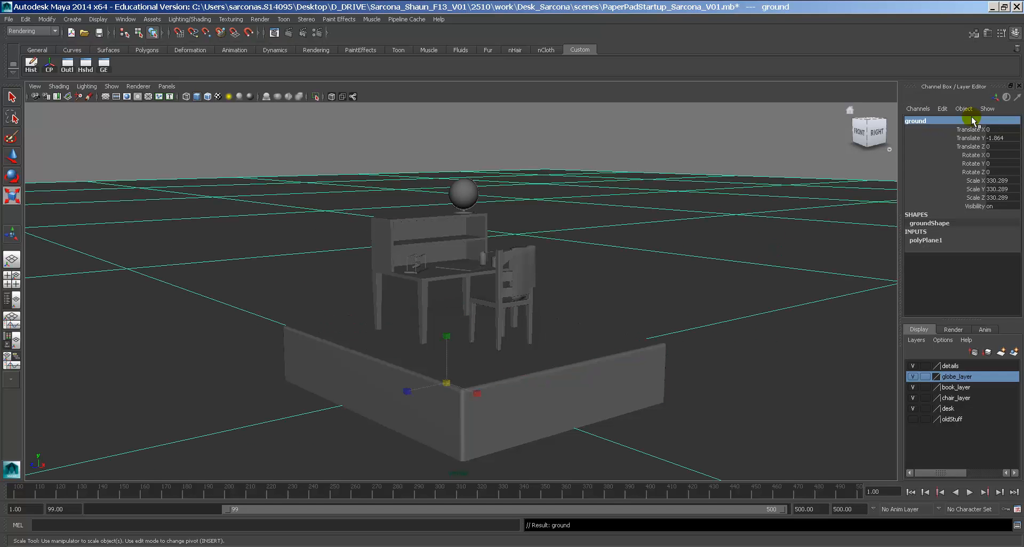
Put the stage and ground objects in a new display layer named stageGround_layer.
left_click(587, 394)
left_click(689, 324, "shift")
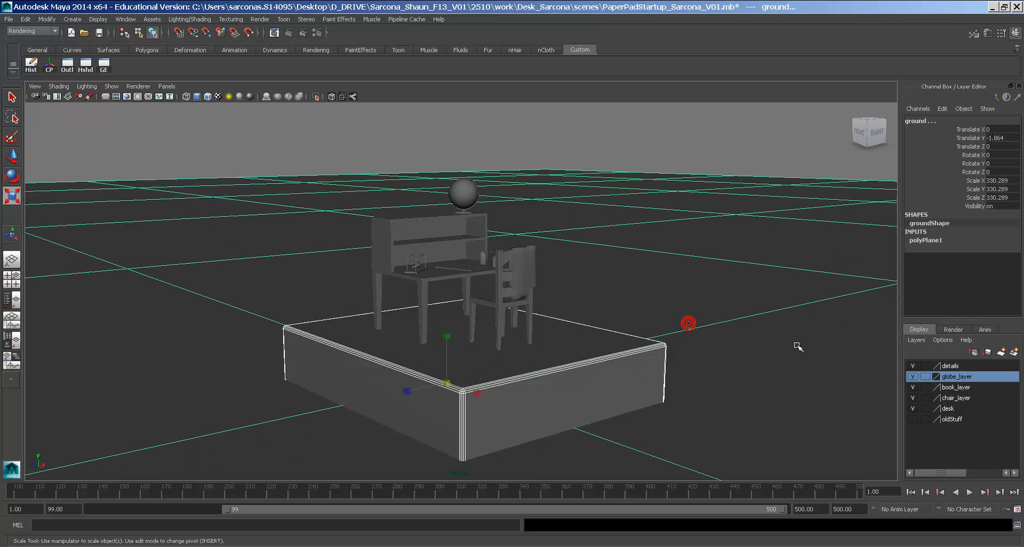
left_click(1014, 352)
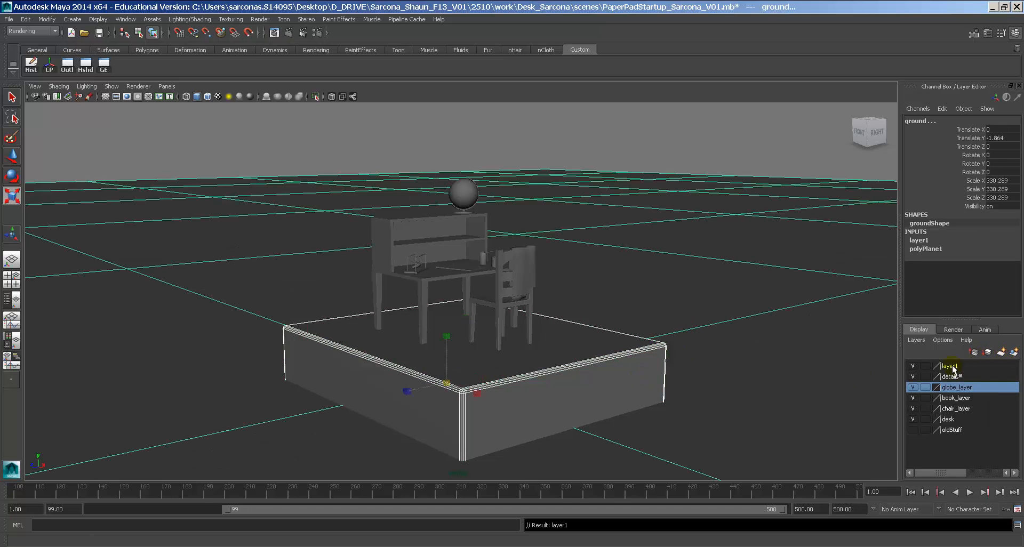
double_click(953, 367)
double_click(421, 207)
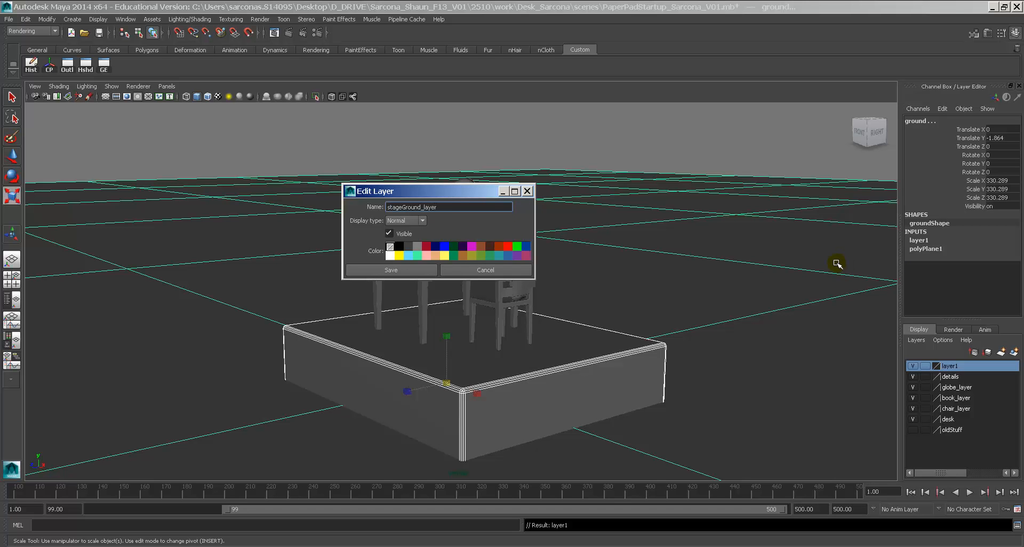
left_click(367, 269)
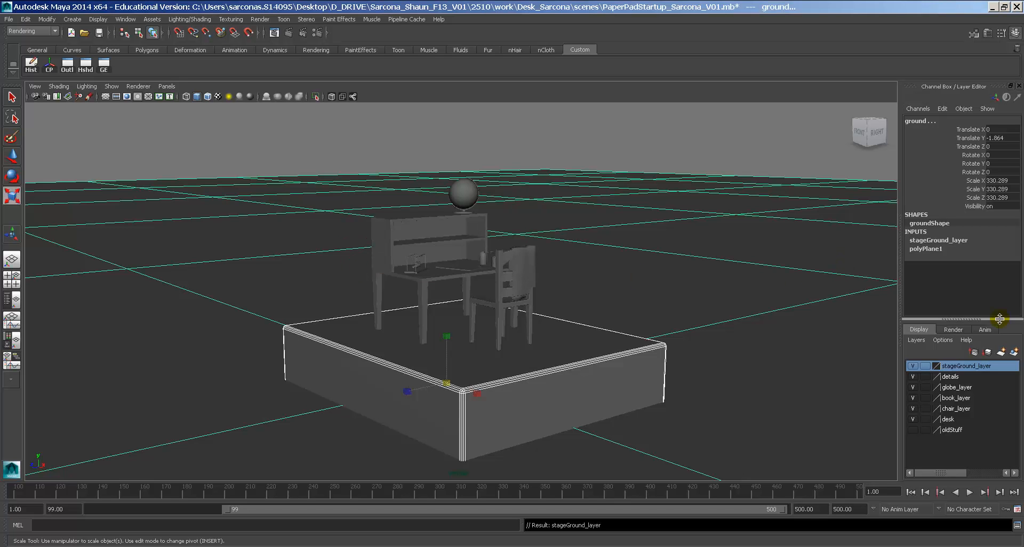
Toggle the visibility of stageGround_layer off and on to check its contents, then deselect everything.
left_click(913, 366)
left_click(914, 366)
left_click(674, 162)
left_click_drag(674, 163, 631, 238, "alt")
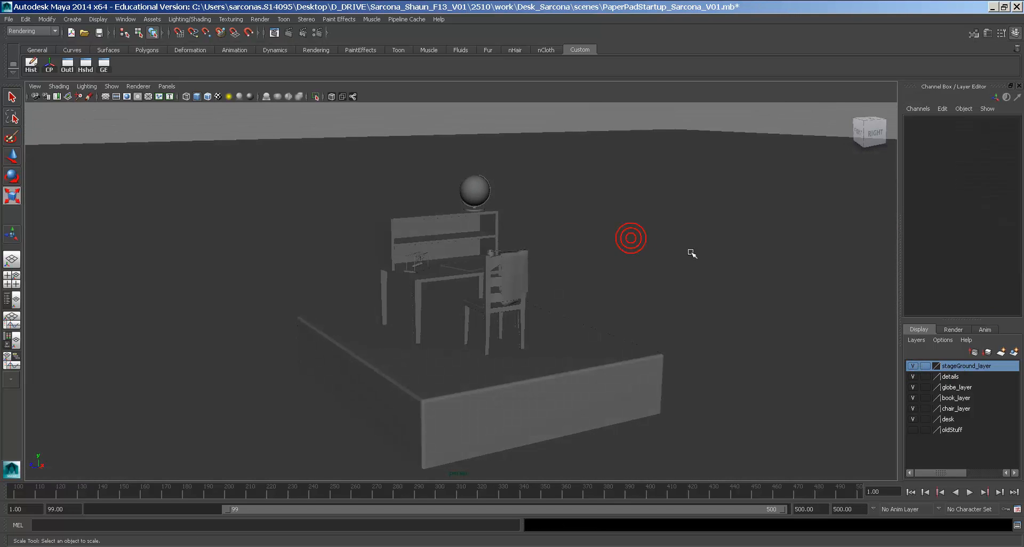
Set the stageGround, details, globe, book, chair and desk layers to Reference so their objects cannot be selected.
left_click(925, 365)
left_click(925, 377)
left_click(926, 386)
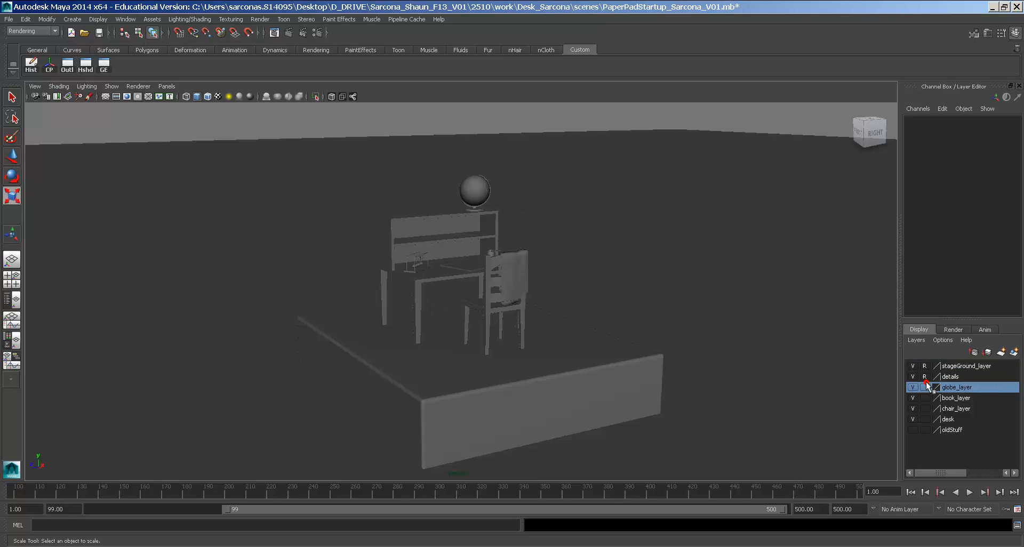
left_click(925, 408)
left_click(925, 419)
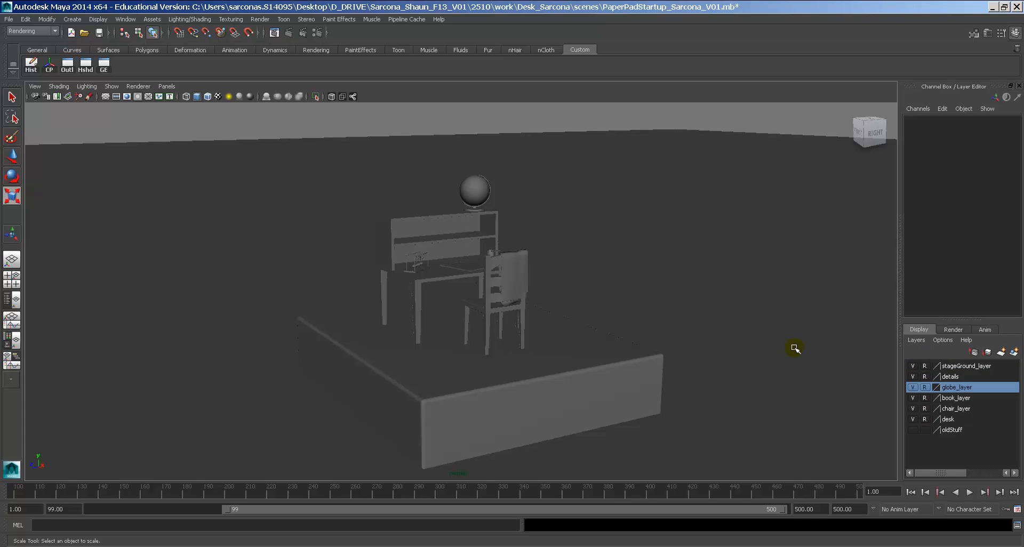
Detach the list of light types as a floating window and create an ambient light.
left_click_drag(654, 320, 587, 309, "alt")
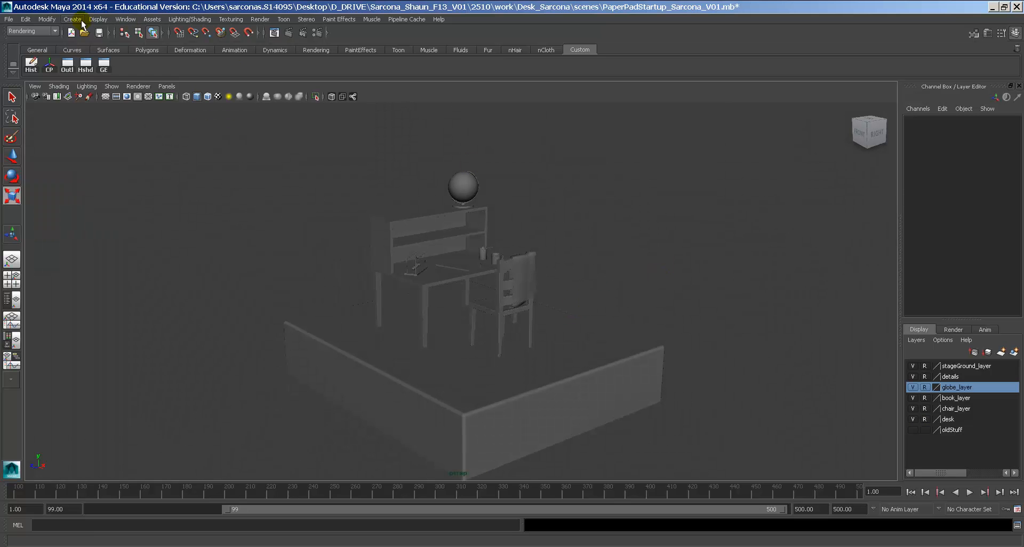
left_click(82, 21)
mouse_move(101, 66)
left_click(207, 67)
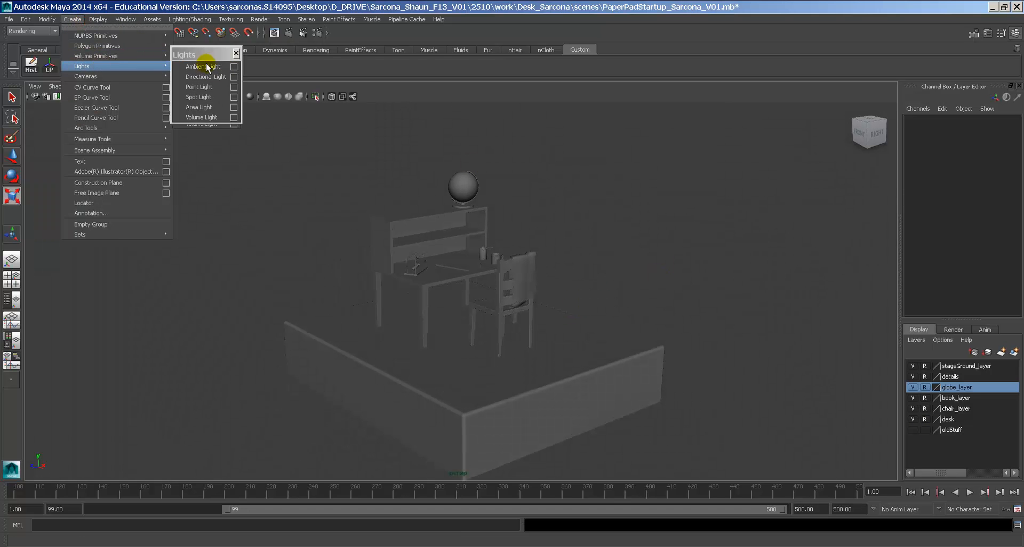
left_click_drag(183, 55, 101, 109)
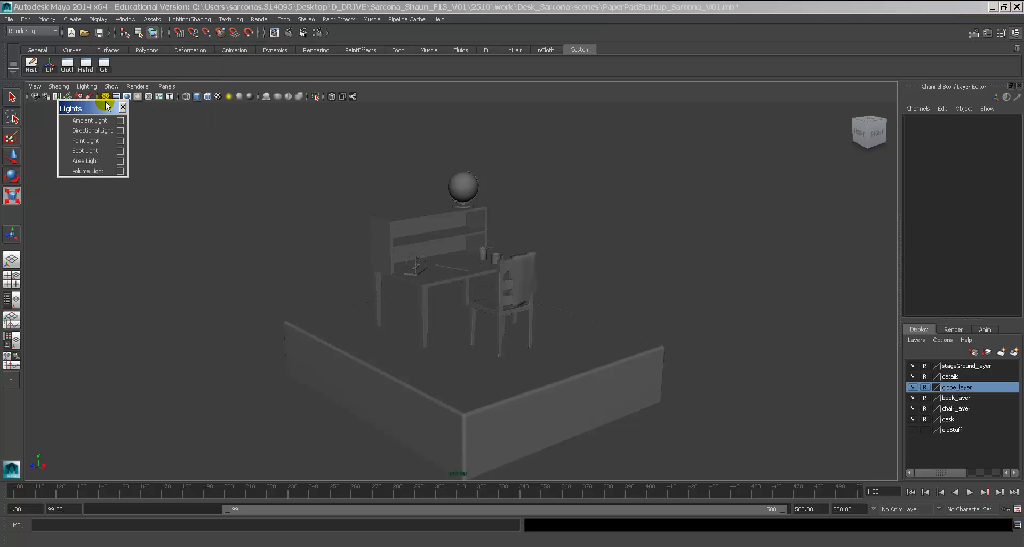
left_click(69, 121)
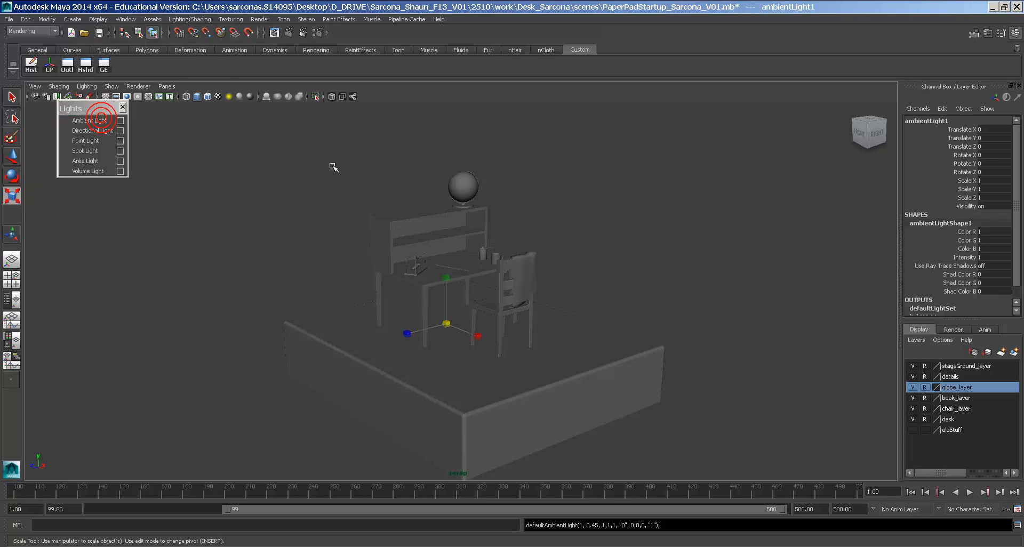
Move the ambient light beside the desk, to Translate Y 2.615 and Translate Z 3.883.
key("w")
left_click_drag(453, 286, 450, 206)
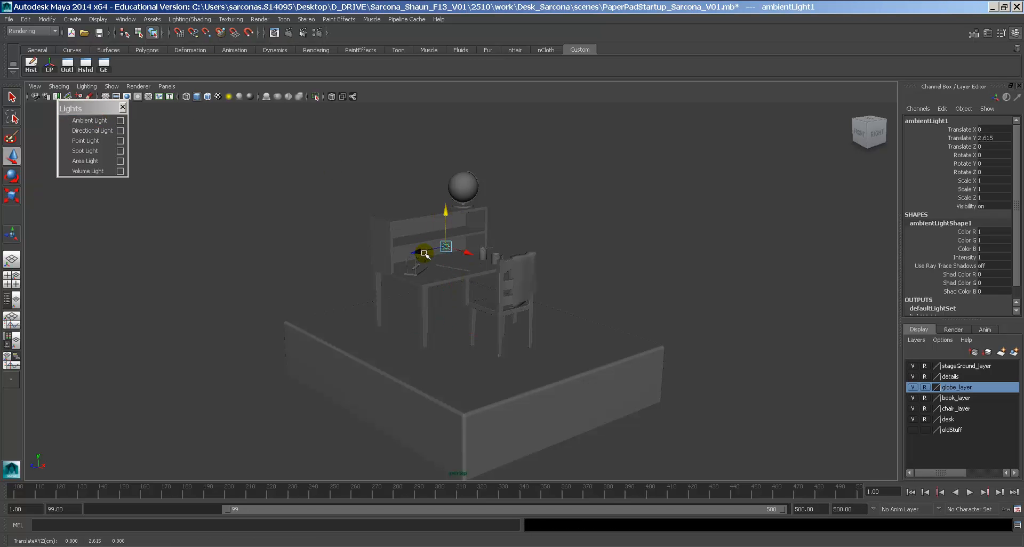
left_click_drag(424, 251, 312, 252)
Render a closer view of the desk with the ambient light beside it, then close the render window.
scroll(346, 241, "up", 6)
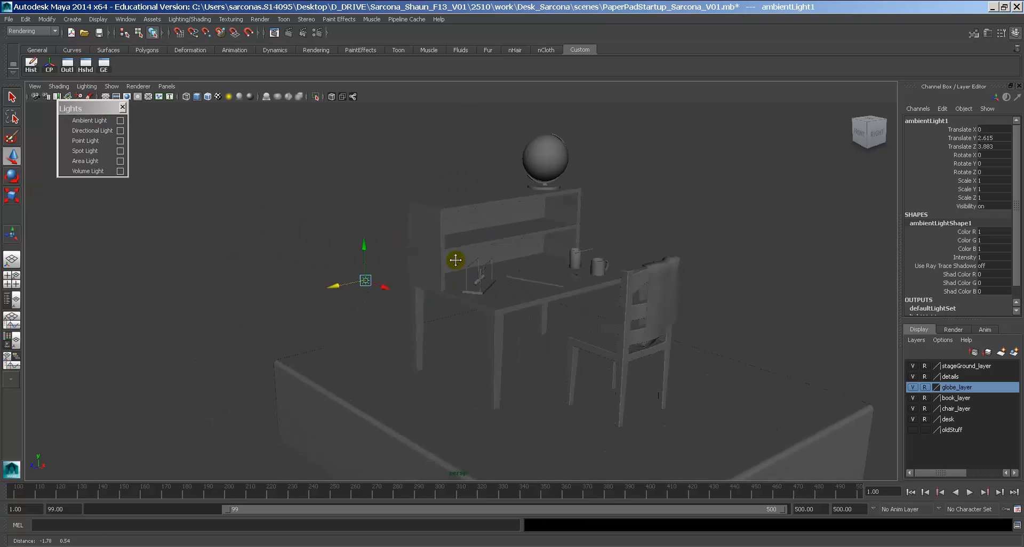
key("q")
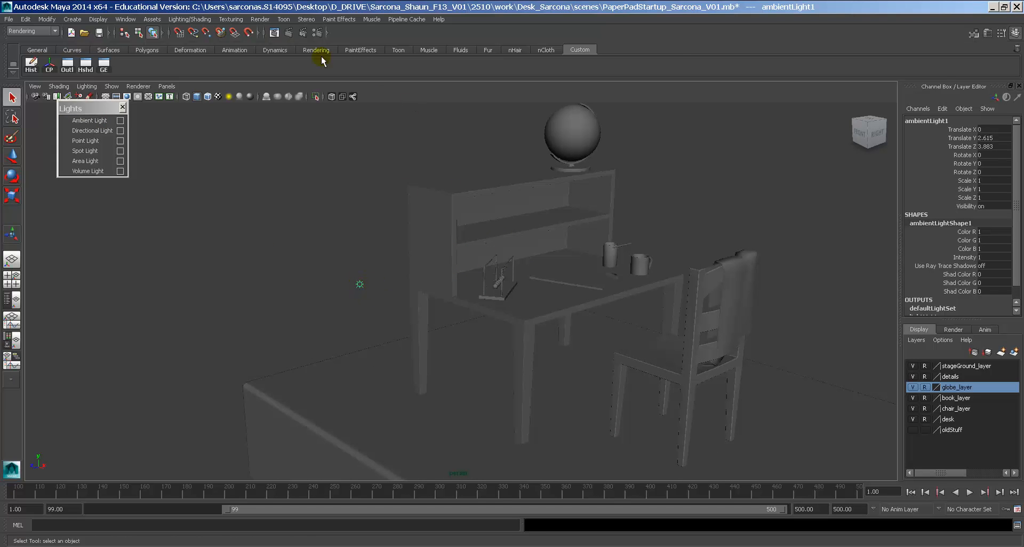
left_click(289, 34)
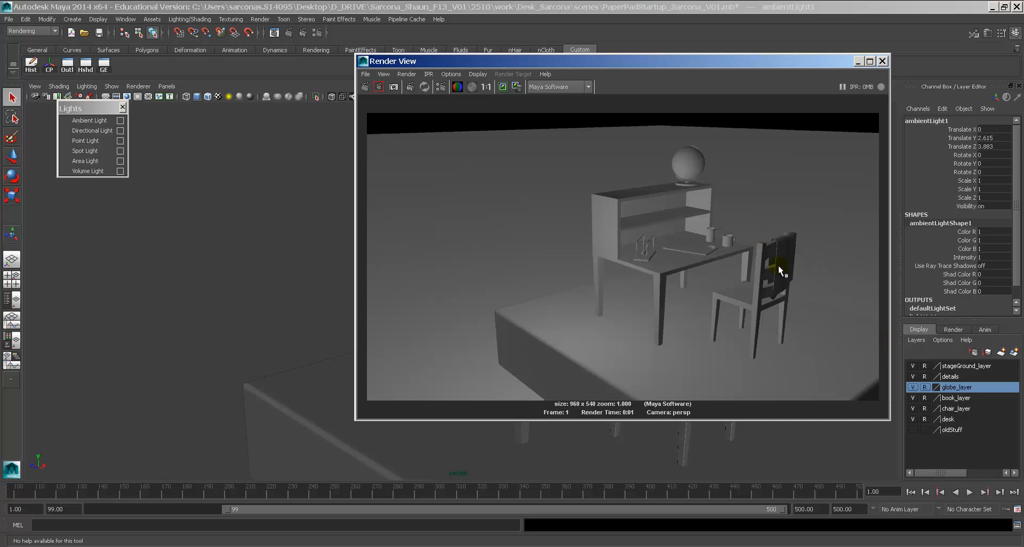
double_click(364, 63)
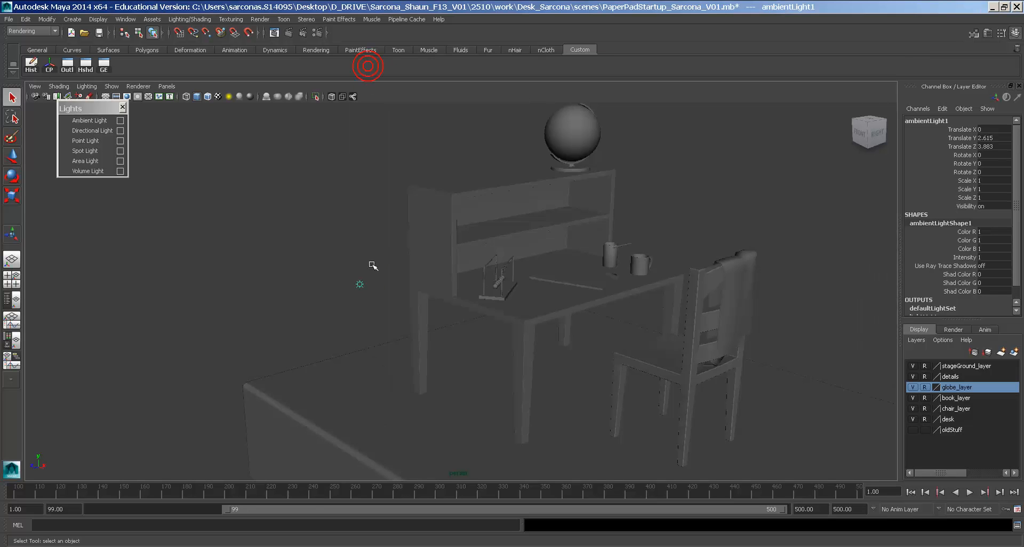
Move the ambient light over the desk, to Translate X -1.788 and Translate Z 0.401.
key("w")
left_click_drag(381, 289, 488, 299, "alt")
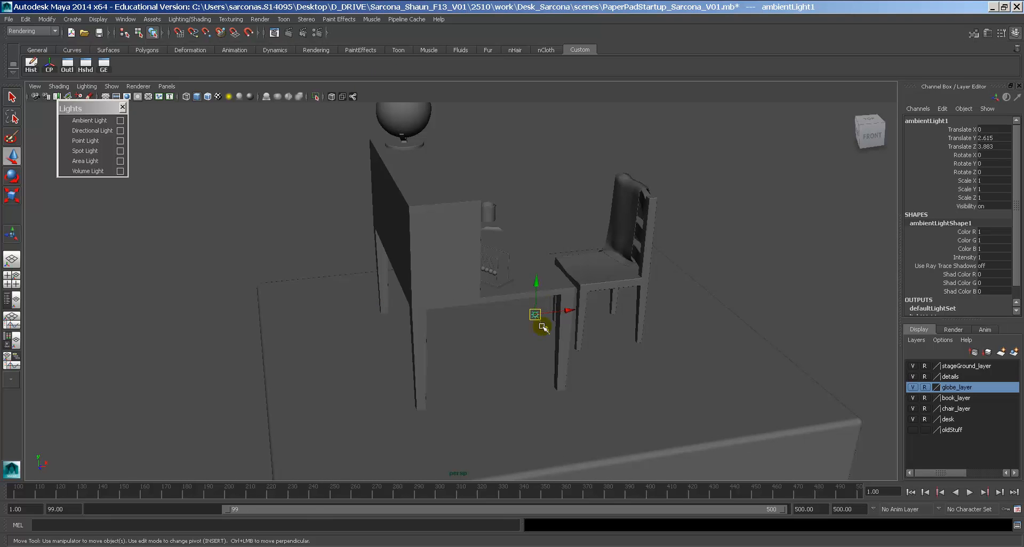
left_click_drag(543, 326, 592, 235)
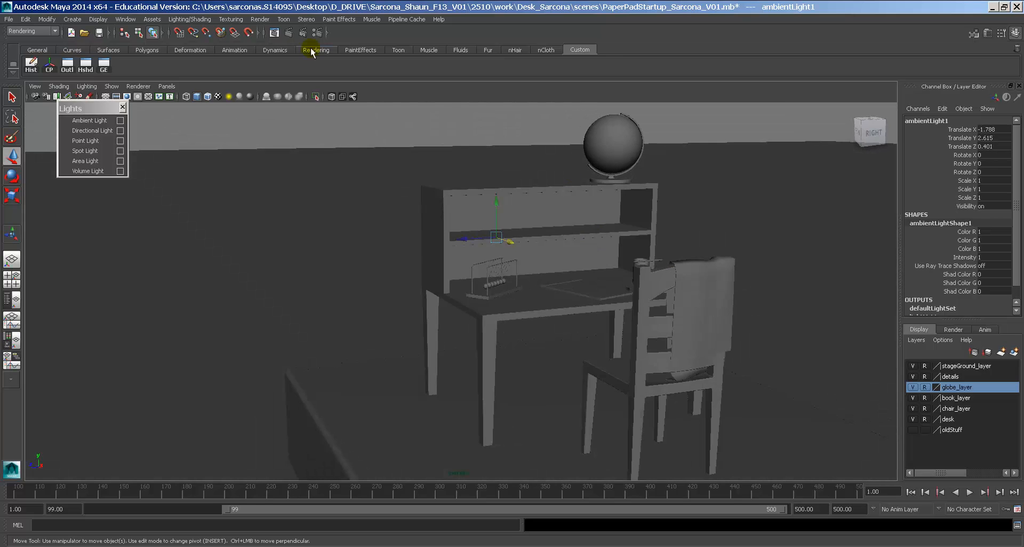
Render the desk with the relocated ambient light, close the render window and render the frame again.
left_click(290, 33)
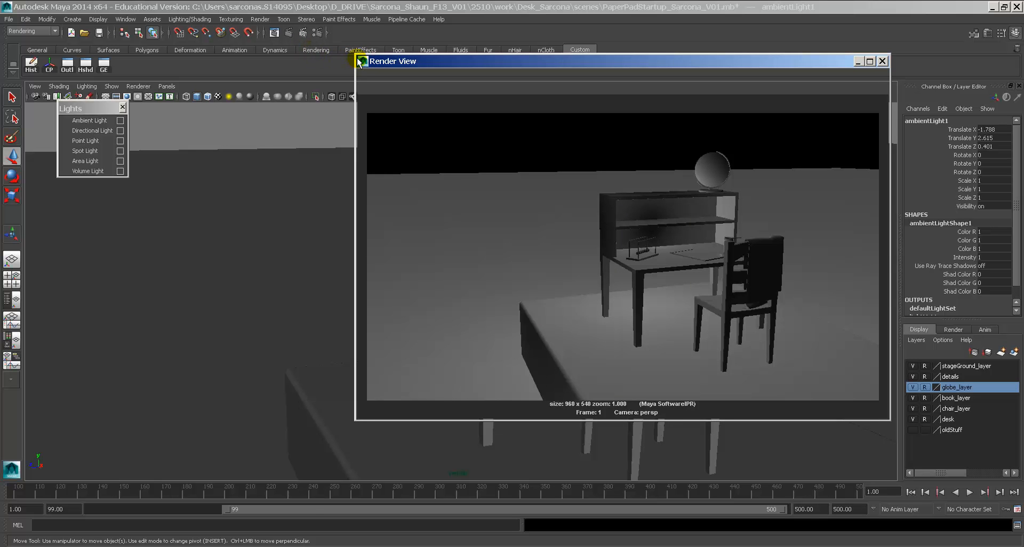
double_click(359, 61)
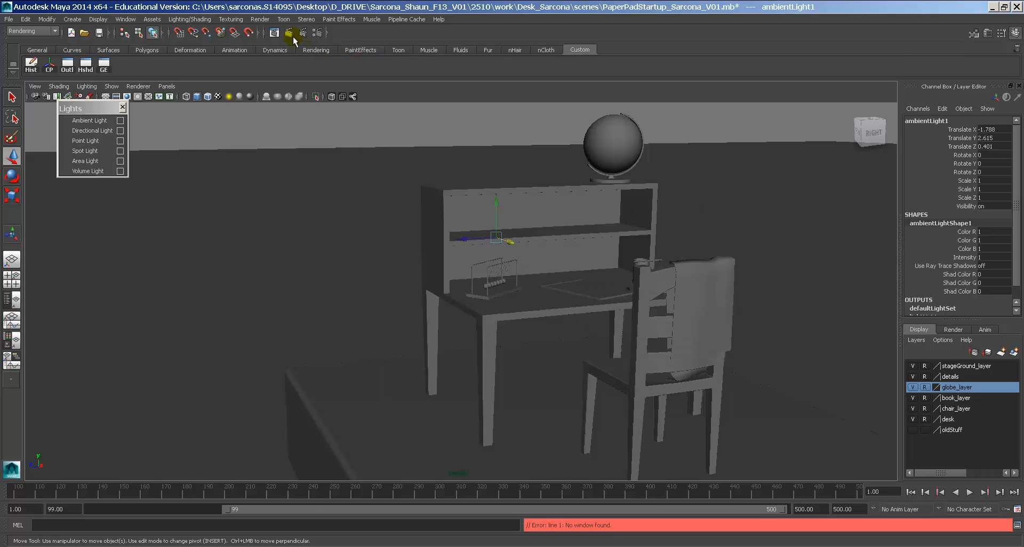
left_click(291, 34)
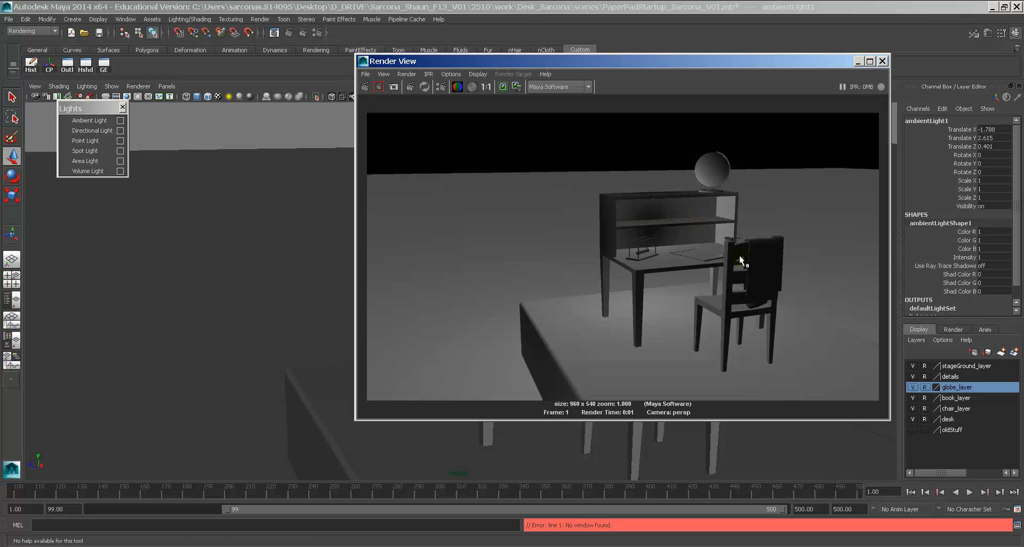
Examine the chair in the render up close, restore the image to actual size and close the render window.
middle_click_drag(763, 261, 629, 229, "alt")
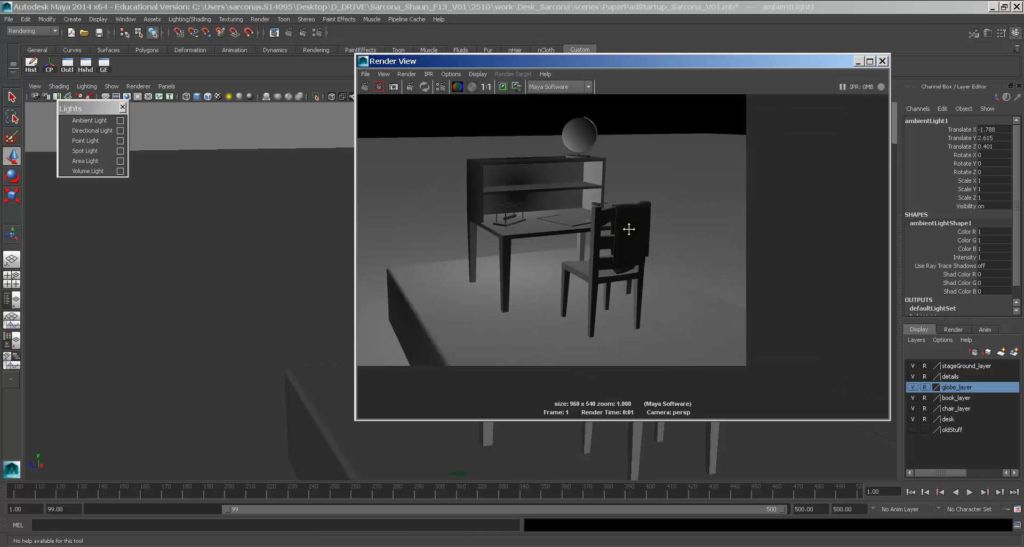
right_click_drag(629, 232, 964, 271, "alt")
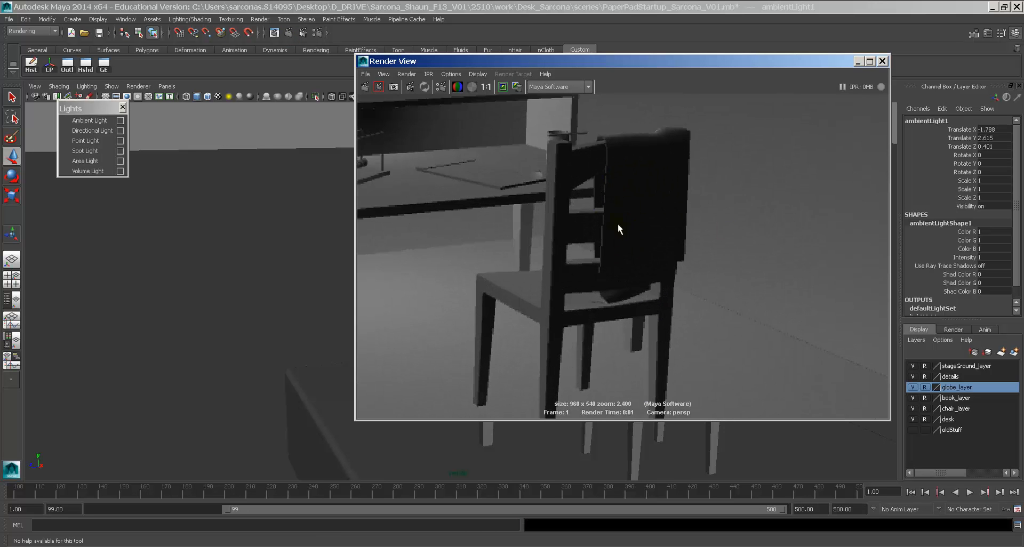
left_click(485, 86)
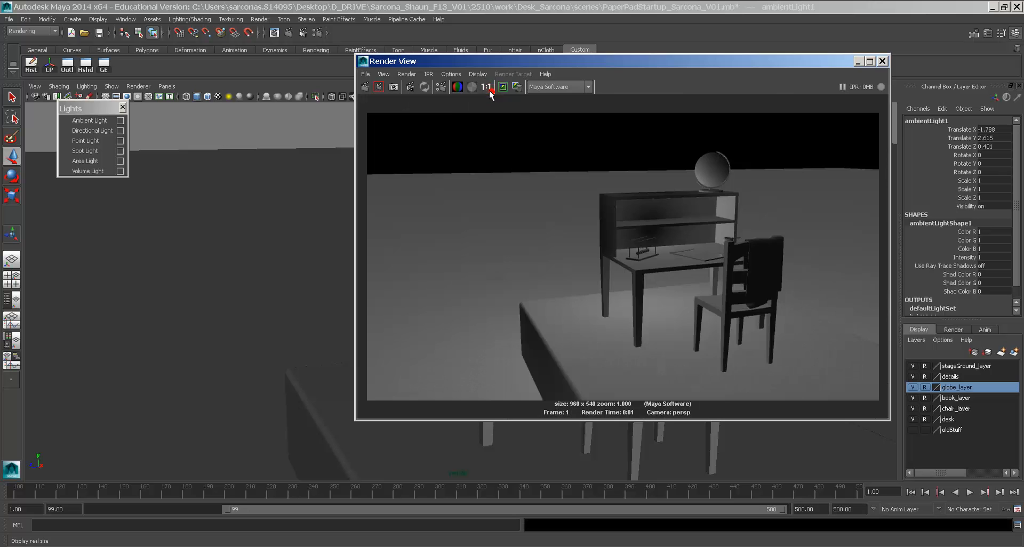
double_click(366, 63)
Replace the ambient light with a directional light beside the desk, at Translate Y 2.42 and Translate Z 4.685, and render the desk.
left_click_drag(471, 239, 351, 223)
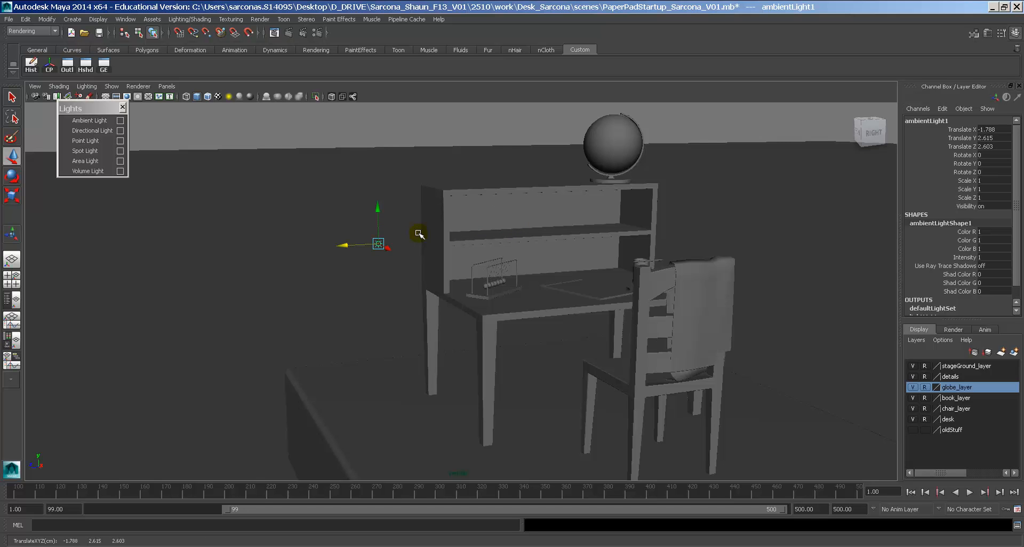
left_click(419, 235)
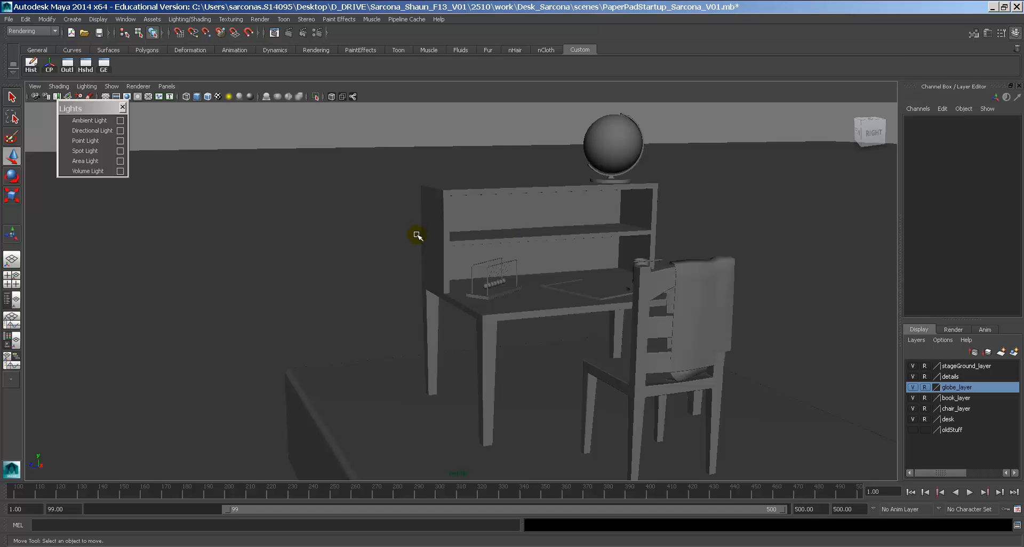
left_click(113, 132)
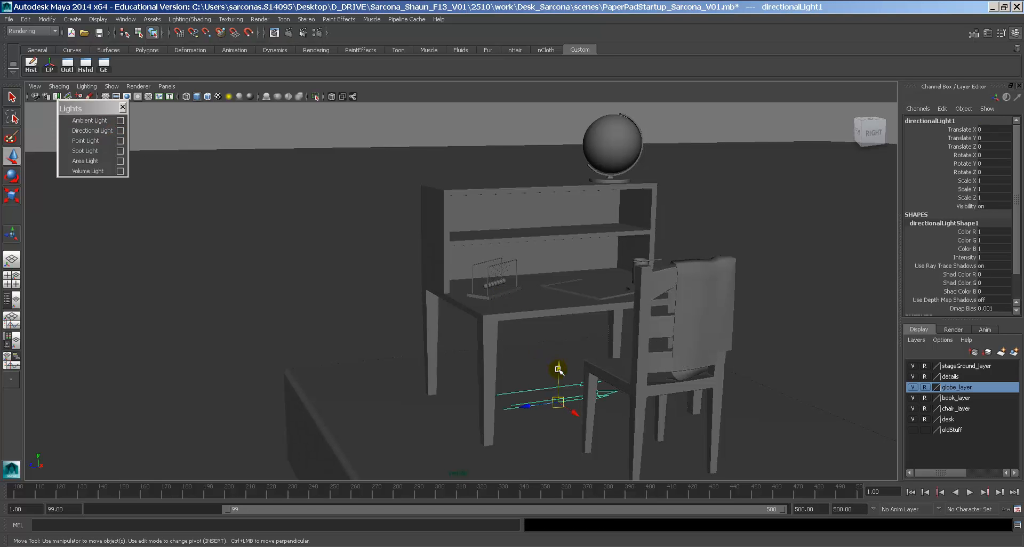
left_click_drag(558, 369, 360, 288)
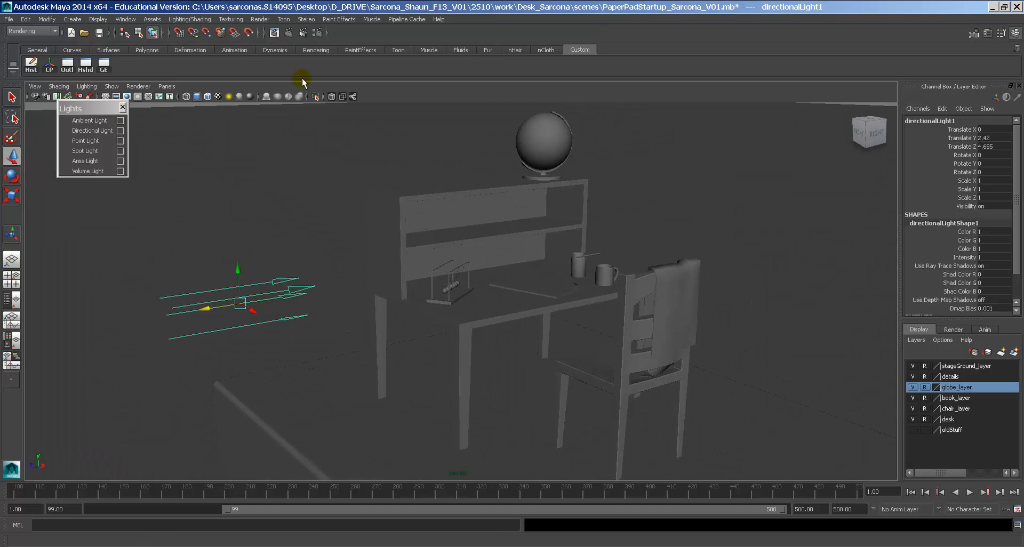
left_click(290, 32)
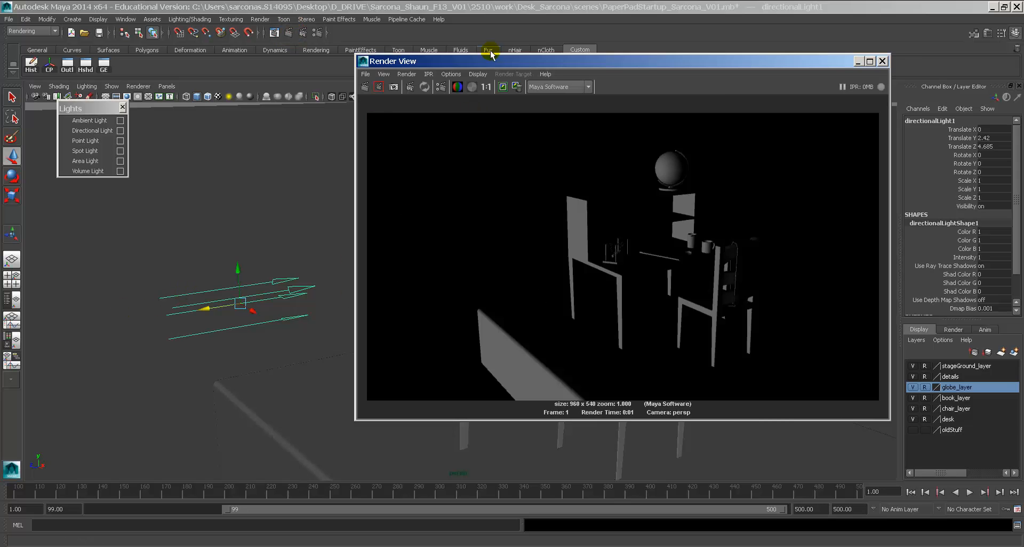
left_click_drag(489, 61, 619, 62)
Rotate the directional light to about -127.6, 74.8, -24.7 degrees so it points downward, and render the desk from a new angle.
left_click_drag(283, 305, 281, 281, "alt")
left_click_drag(383, 284, 421, 266, "alt")
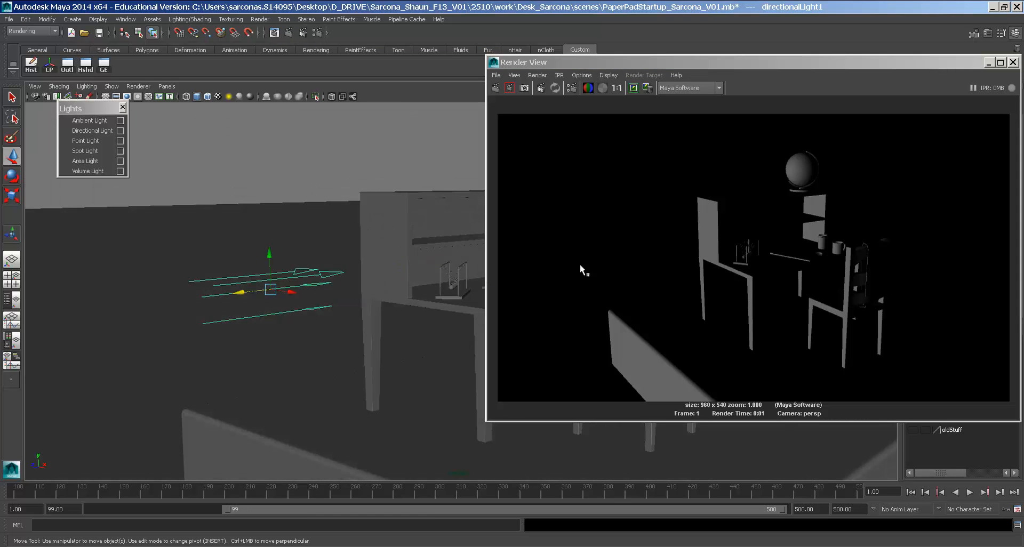
key("e")
left_click_drag(263, 270, 299, 238)
left_click(496, 89)
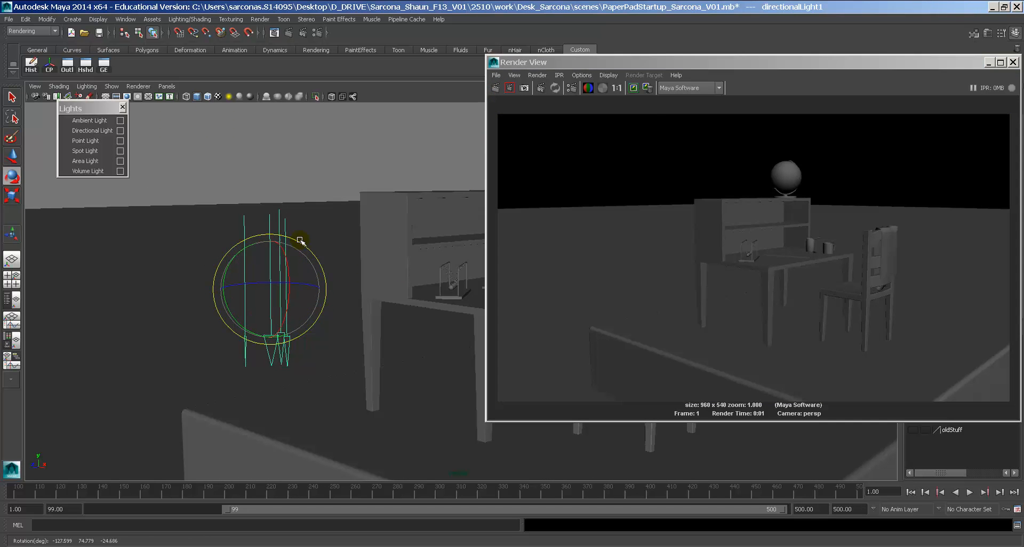
left_click(501, 88)
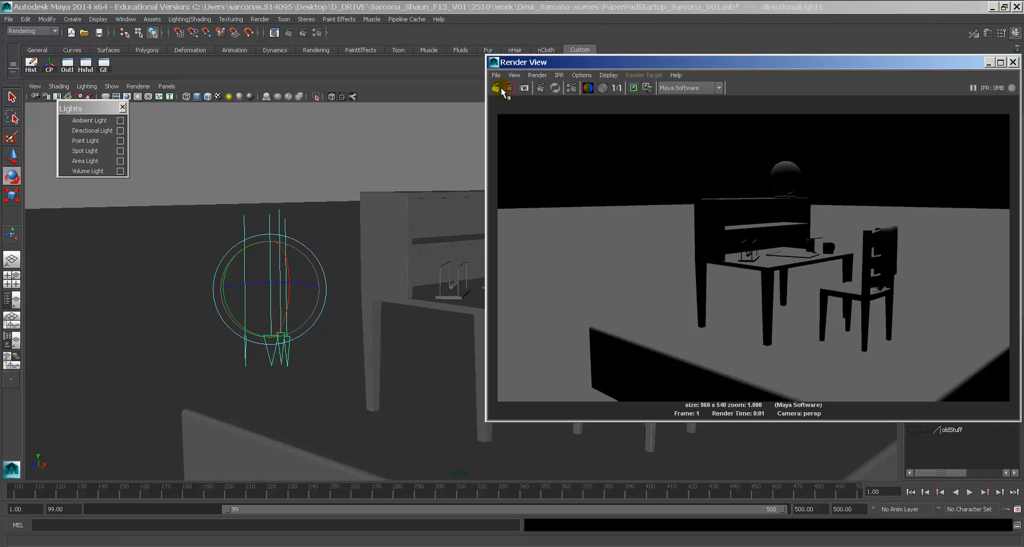
Rotate the directional light to about -234.3, 21.8, -95 degrees and render the desk again.
left_click_drag(264, 275, 334, 228)
left_click(502, 88)
left_click(495, 88)
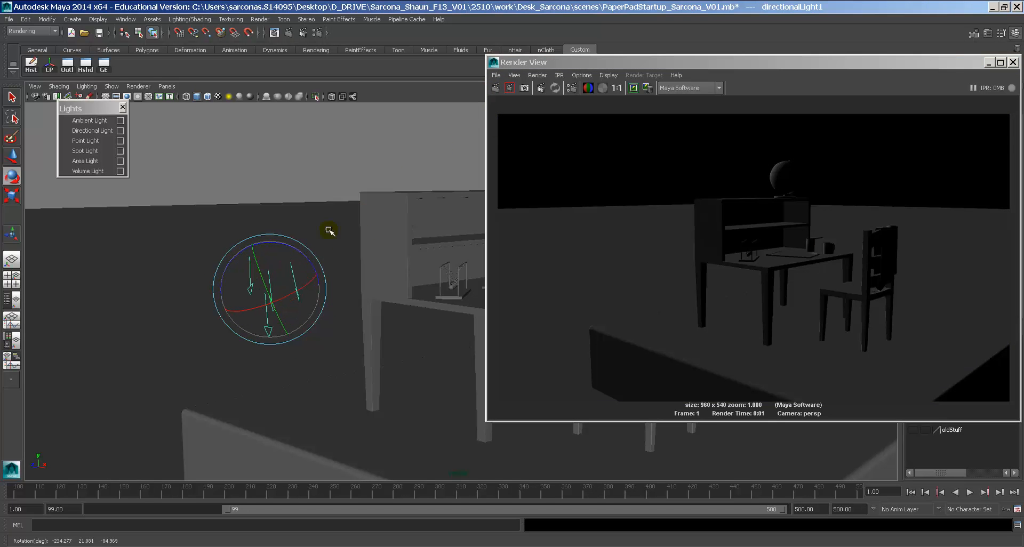
left_click(496, 88)
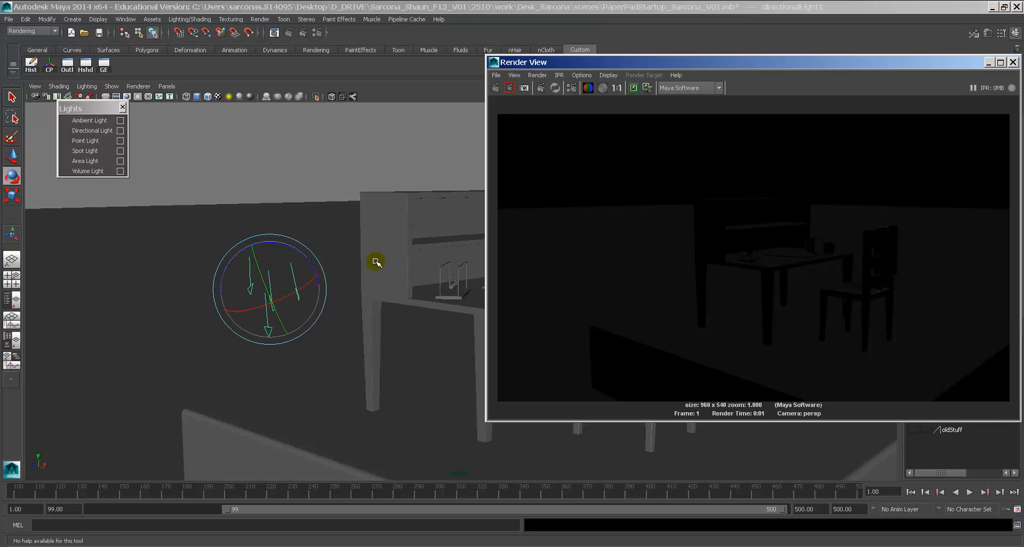
Delete the directional light, close the render window and place a raised point light beside the desk's hutch.
left_click(355, 281)
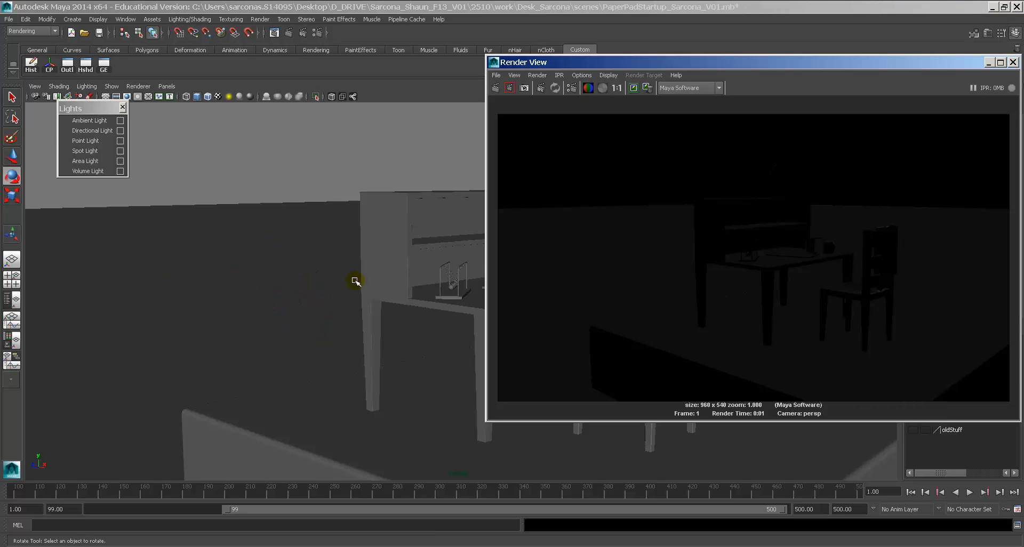
double_click(494, 63)
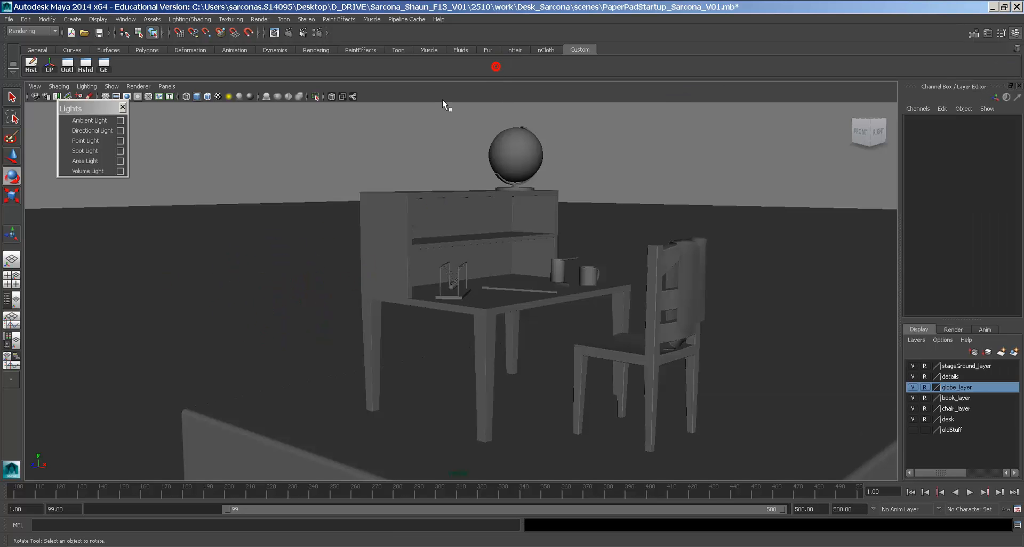
left_click(101, 141)
key("w")
left_click_drag(500, 367, 476, 256)
left_click(90, 120)
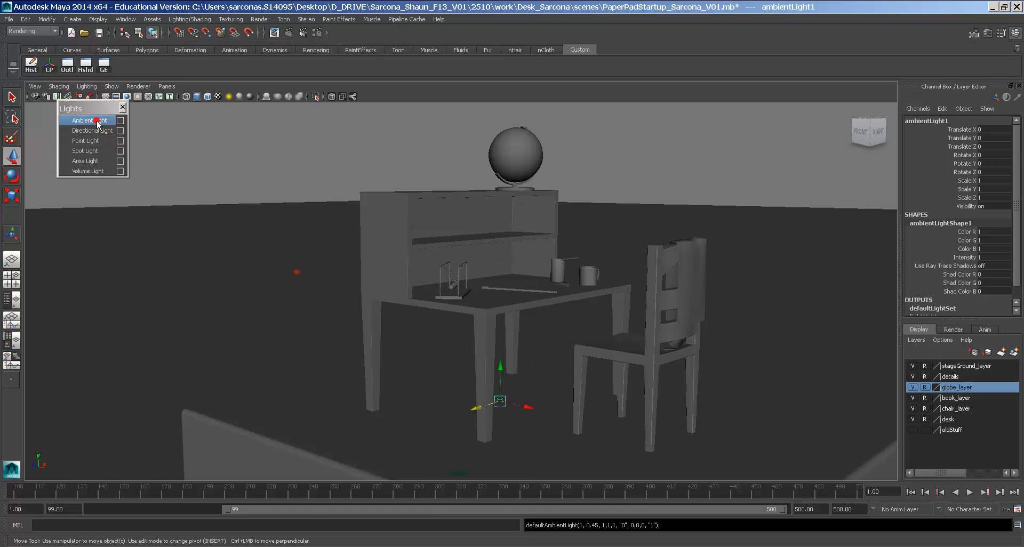
left_click_drag(503, 366, 515, 227)
left_click_drag(484, 260, 306, 269)
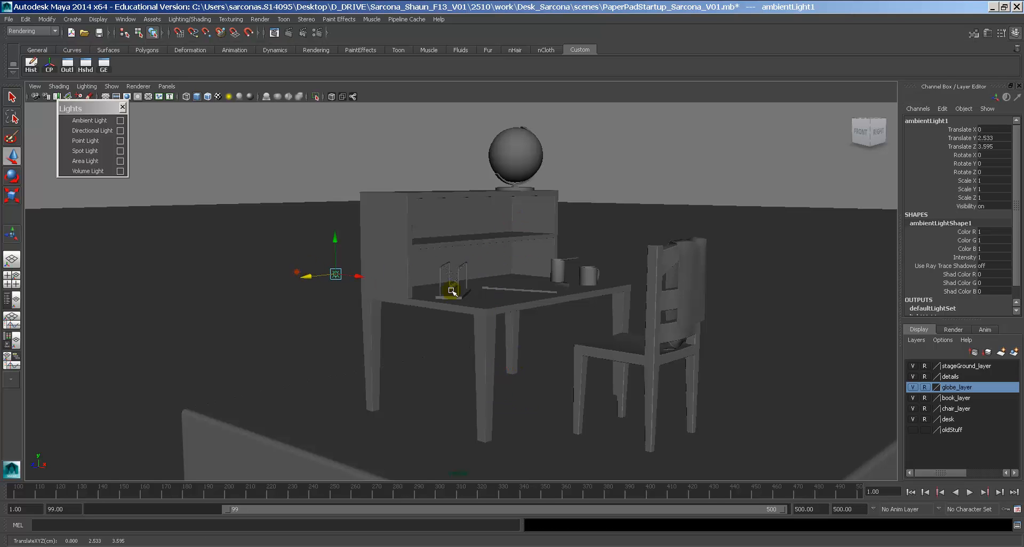
middle_click_drag(460, 281, 528, 299, "alt")
right_click_drag(535, 302, 739, 311, "alt")
key("q")
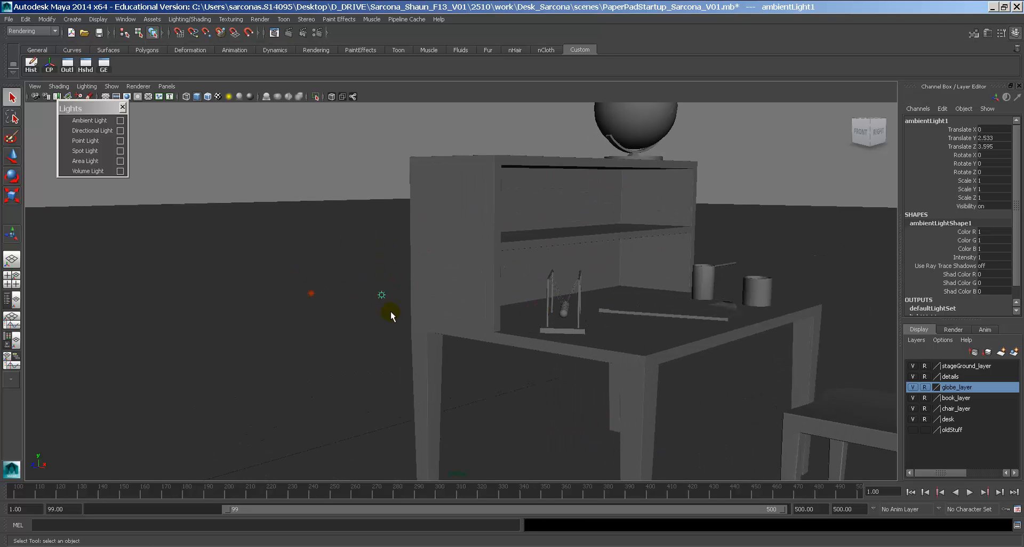
left_click(310, 294)
left_click(381, 297)
key("Delete")
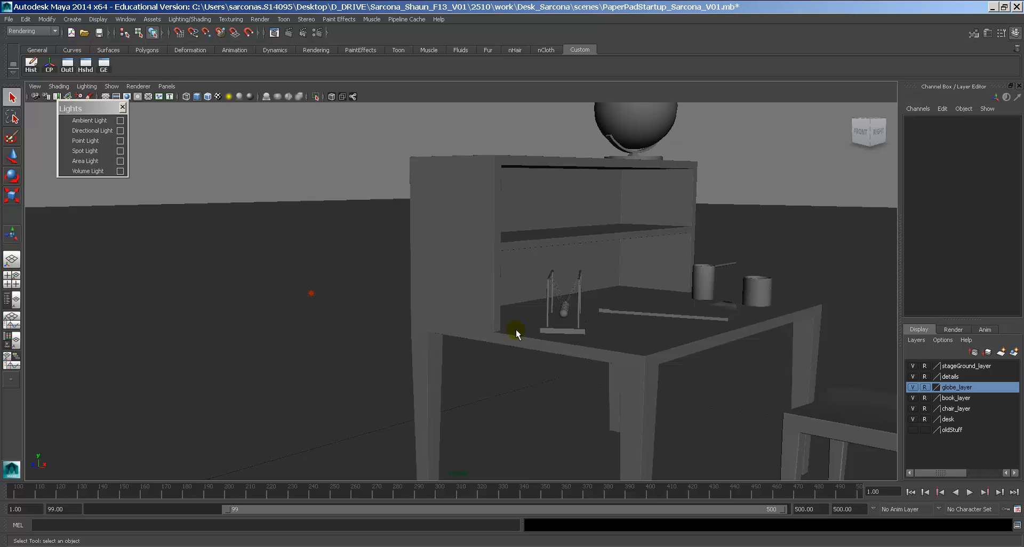
Render the desk with the point light from two different angles and enlarge the second render around the desk.
right_click_drag(694, 349, 600, 294, "alt")
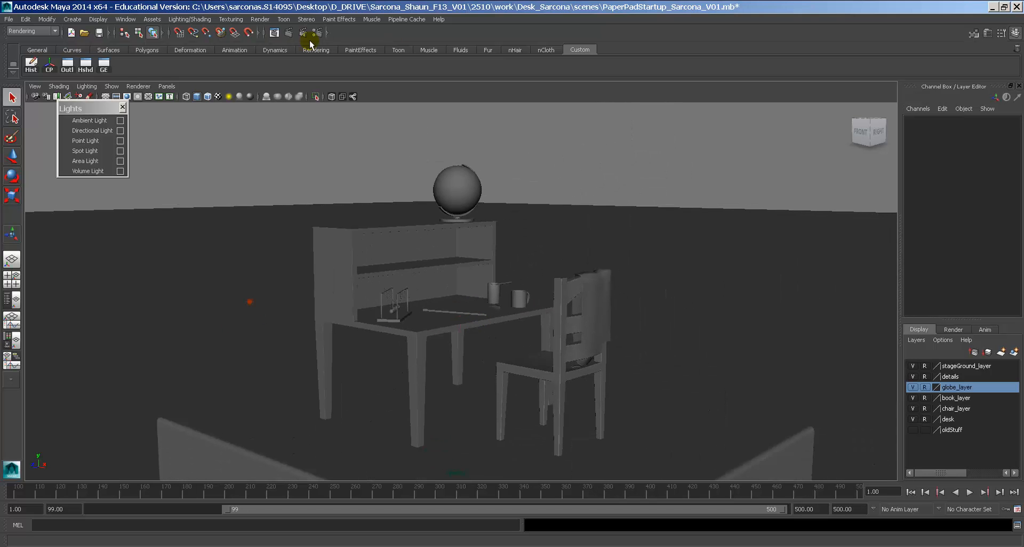
left_click(289, 33)
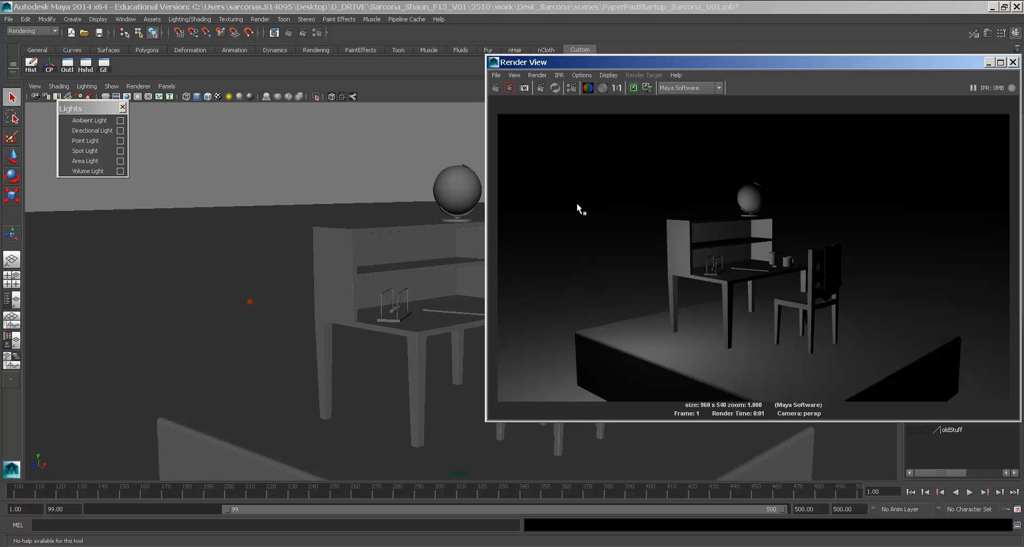
left_click_drag(298, 297, 272, 280, "alt")
left_click(249, 305)
key("w")
middle_click_drag(332, 277, 312, 285, "alt")
left_click_drag(311, 285, 279, 291, "alt")
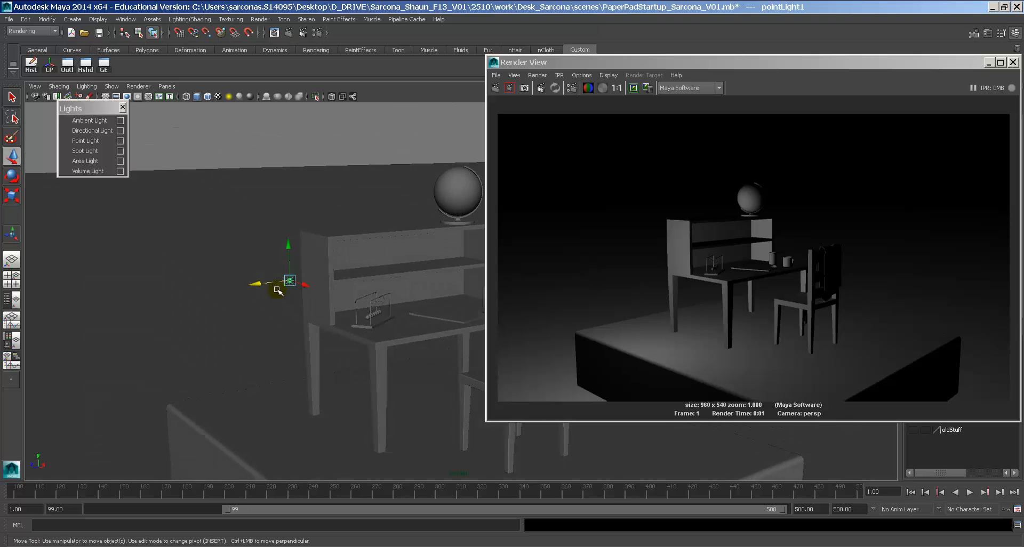
left_click_drag(337, 278, 310, 276, "alt")
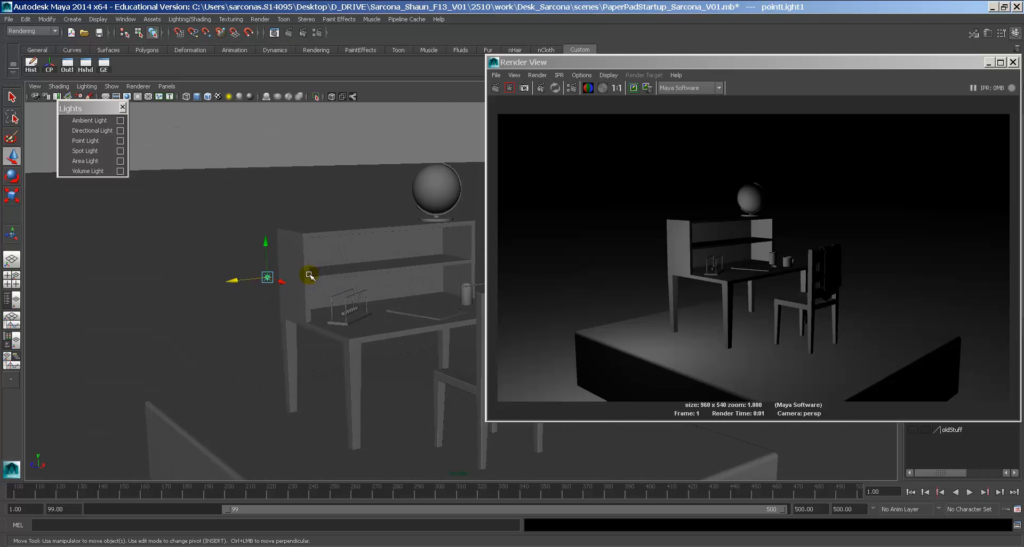
left_click(496, 88)
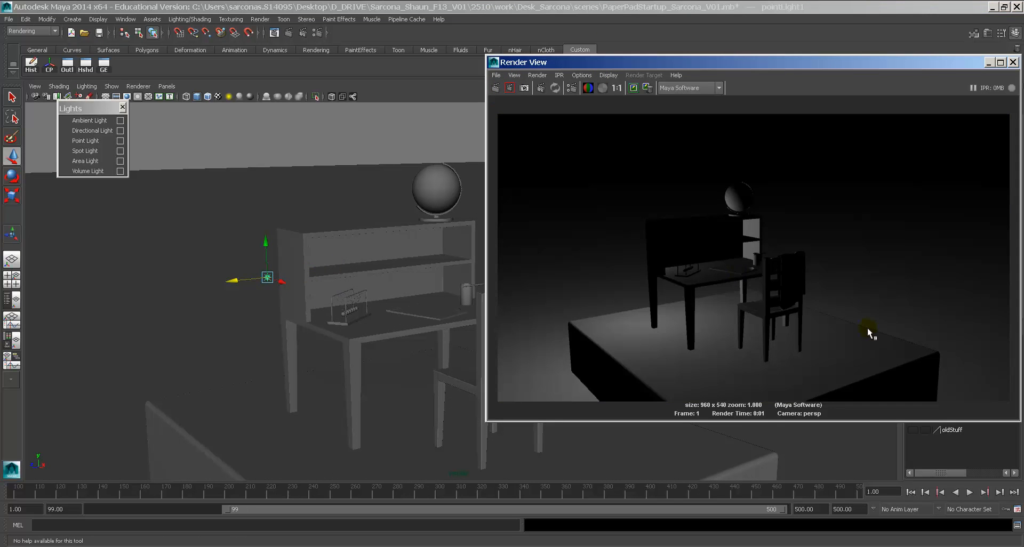
scroll(866, 327, "up", 5)
middle_click_drag(772, 296, 804, 292, "alt")
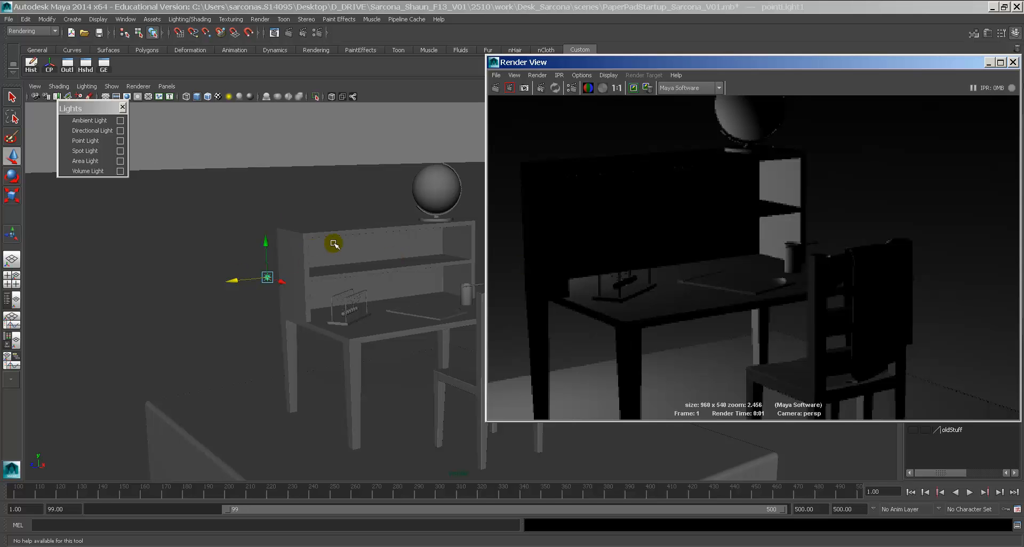
Replace the point light with a spot light at Translate 3.362, 4.86, 2.384 and Rotate -64.477, 9.702, -19.44, and render the desk.
key("Delete")
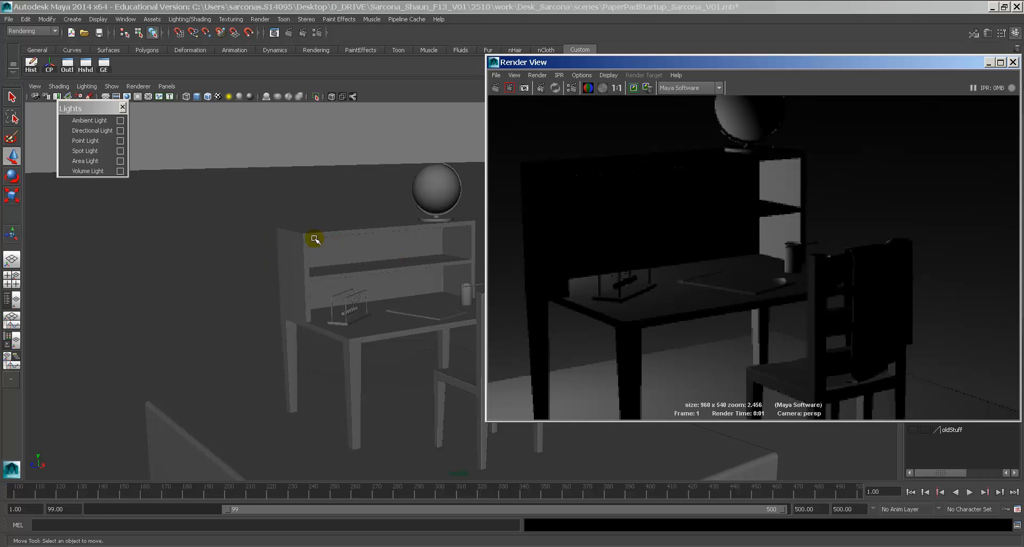
double_click(494, 63)
left_click(109, 152)
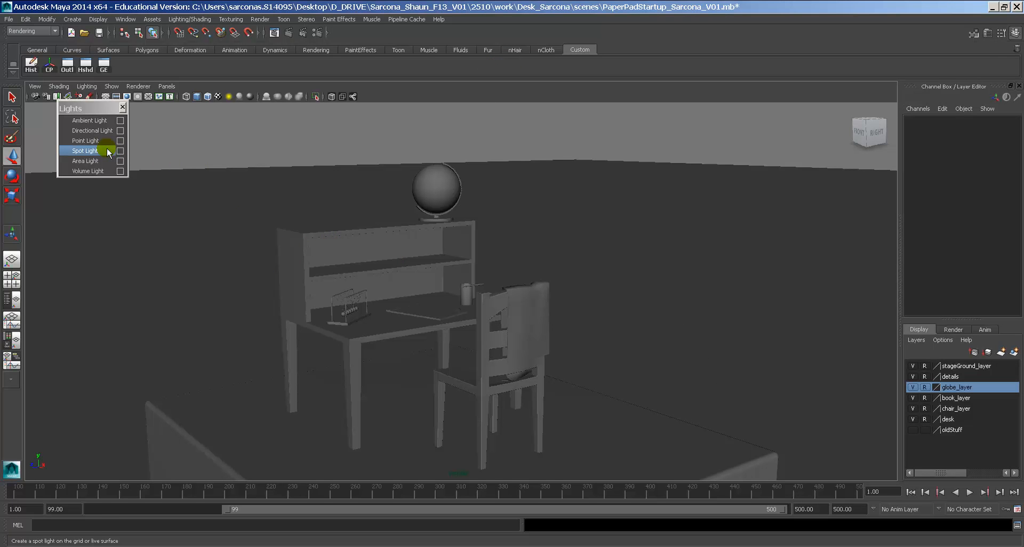
left_click_drag(408, 380, 476, 214)
left_click_drag(401, 199, 388, 266)
key("e")
key("w")
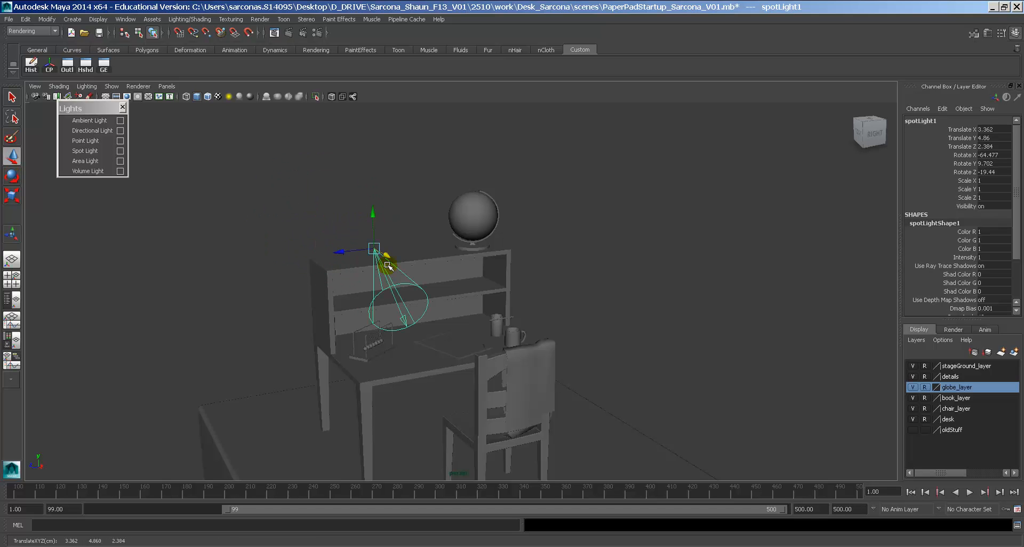
left_click(290, 33)
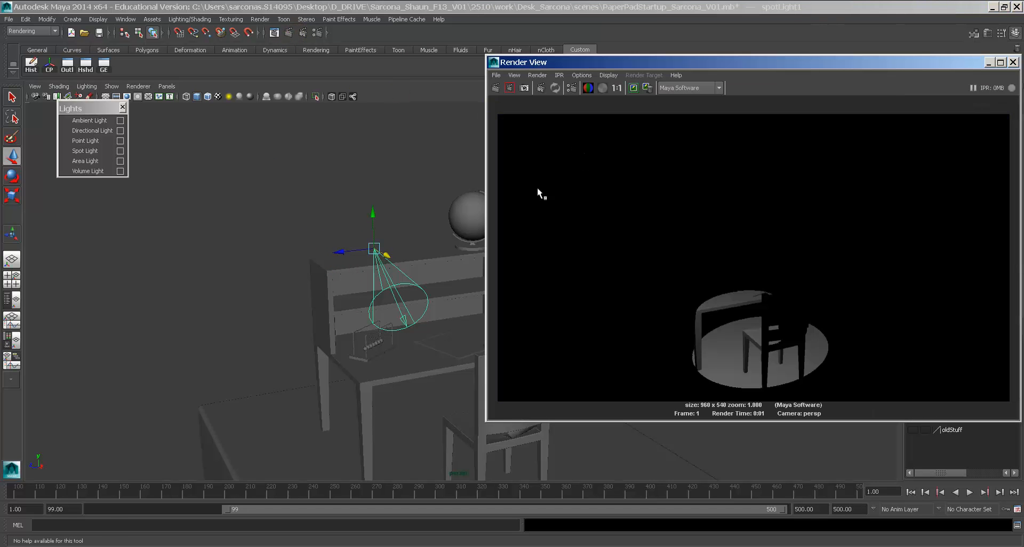
Rotate the spot light toward the desktop, to about -65, 18, -29.3 degrees, and render the desk from a new angle.
left_click_drag(386, 255, 417, 260, "alt")
mouse_move(416, 260)
middle_mouse_down("alt")
mouse_move(426, 261)
mouse_move(415, 253)
middle_mouse_up("alt")
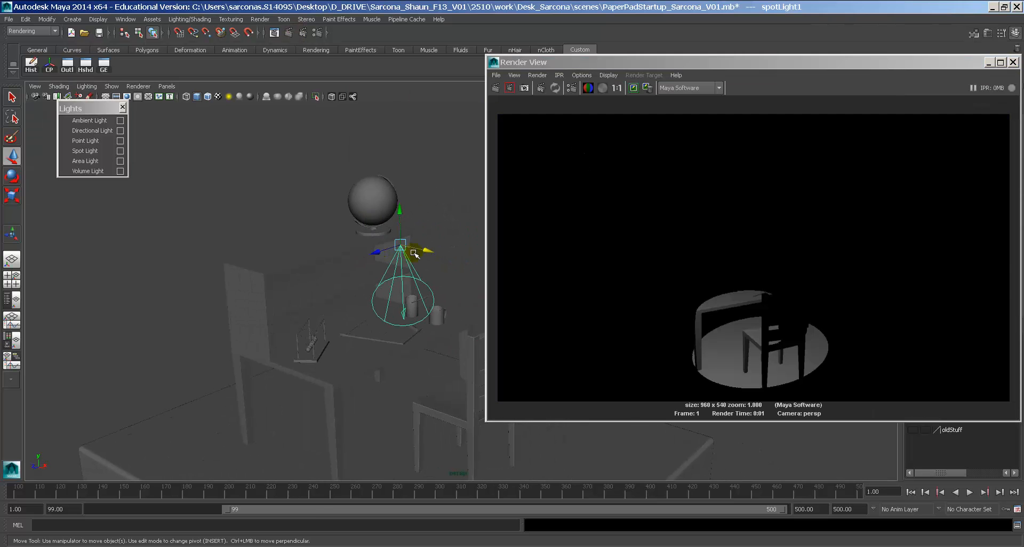
key("e")
left_click_drag(402, 230, 423, 241)
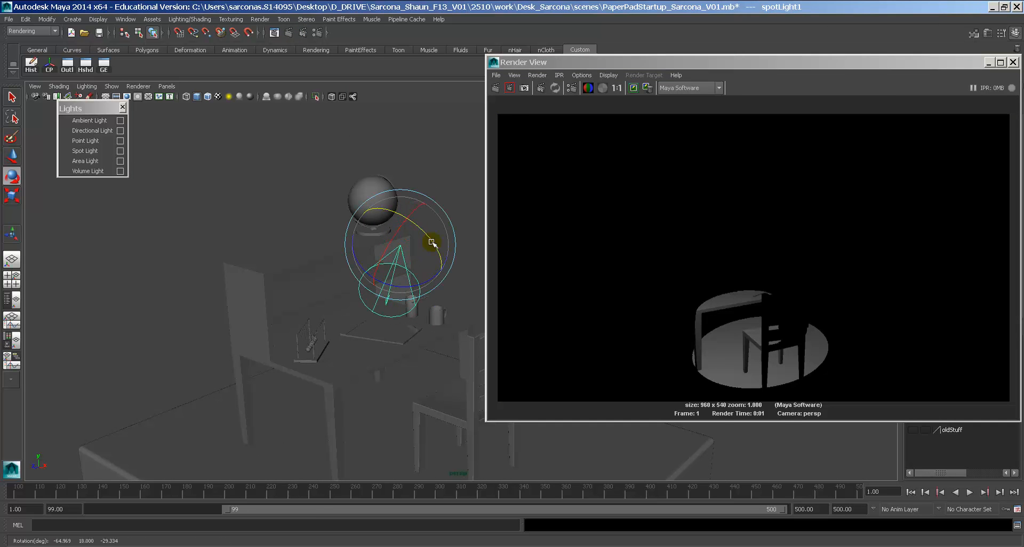
left_click(494, 87)
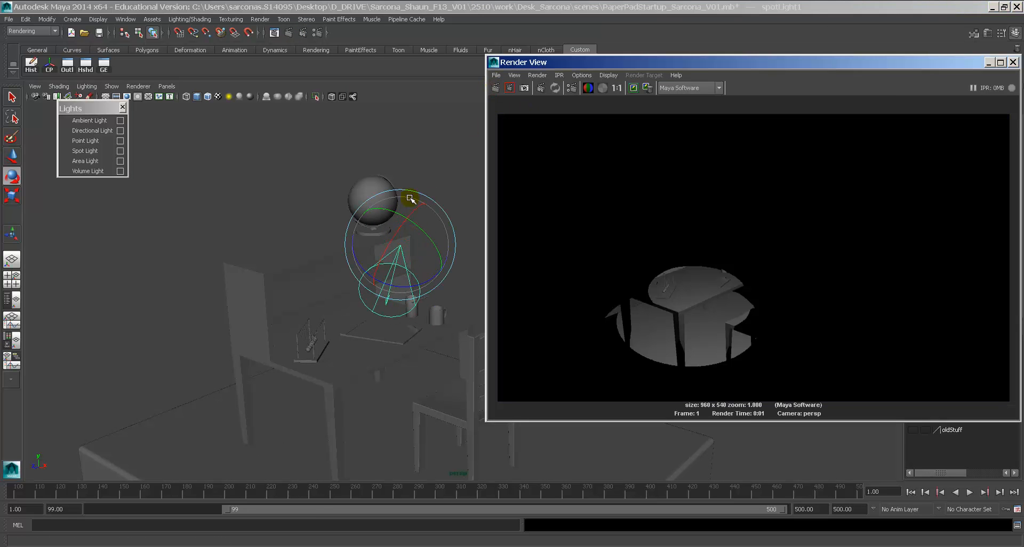
Adjust the spot light's aim over the desk, render the result and delete the spot light.
left_click_drag(410, 199, 420, 219)
left_click(495, 89)
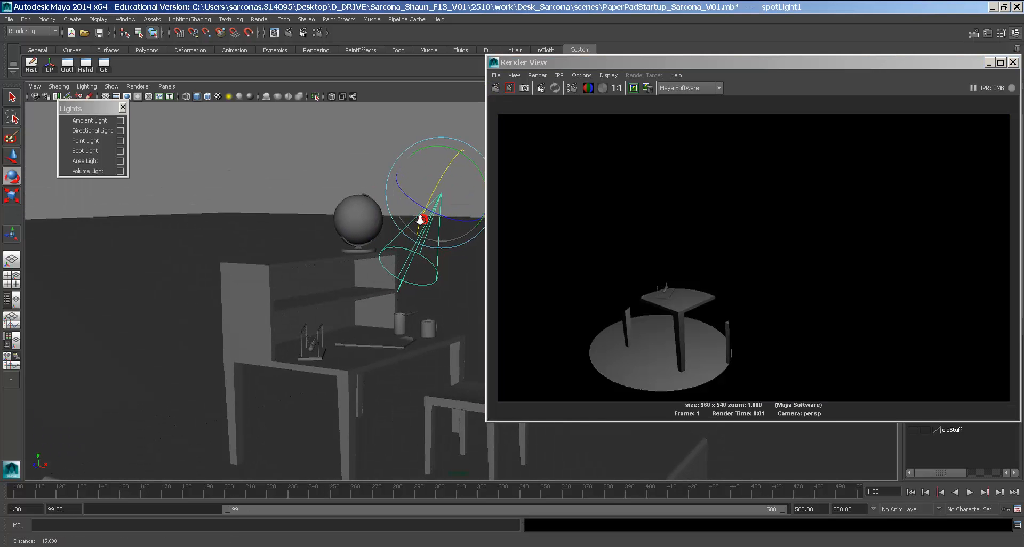
middle_click_drag(420, 220, 393, 213, "alt")
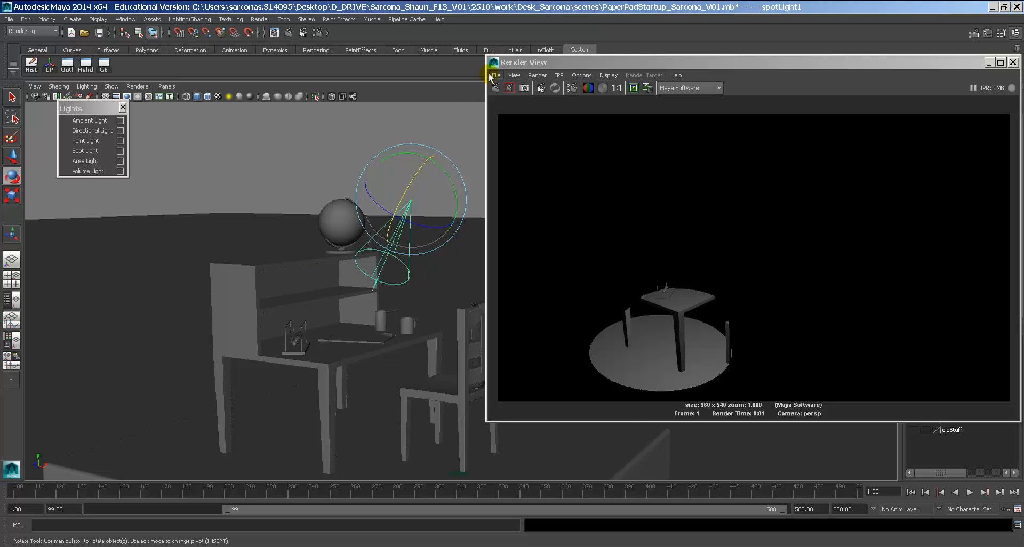
key("Delete")
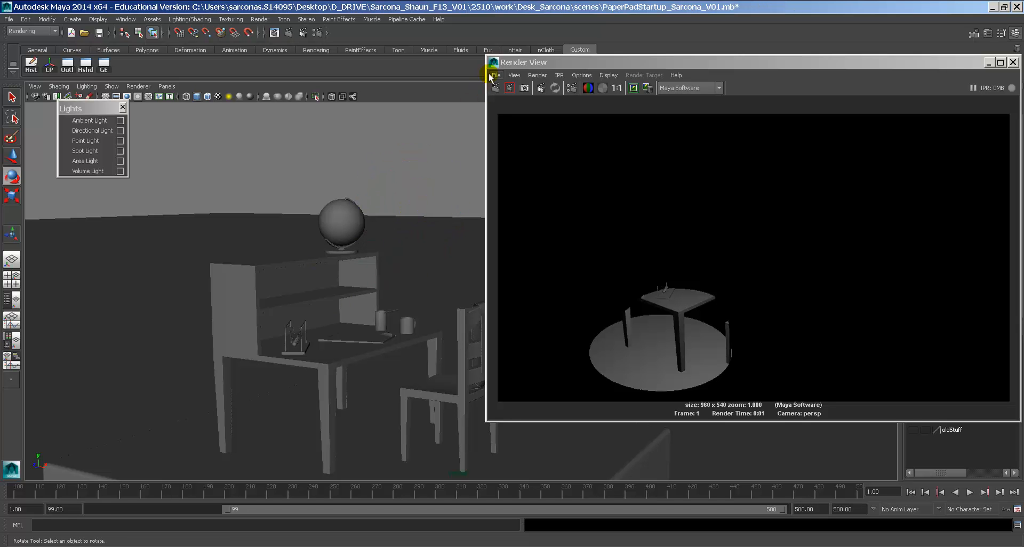
Create an area light, place it beside the desk at about 0, 3.394, 4.806 and render the desk.
left_click(109, 161)
key("w")
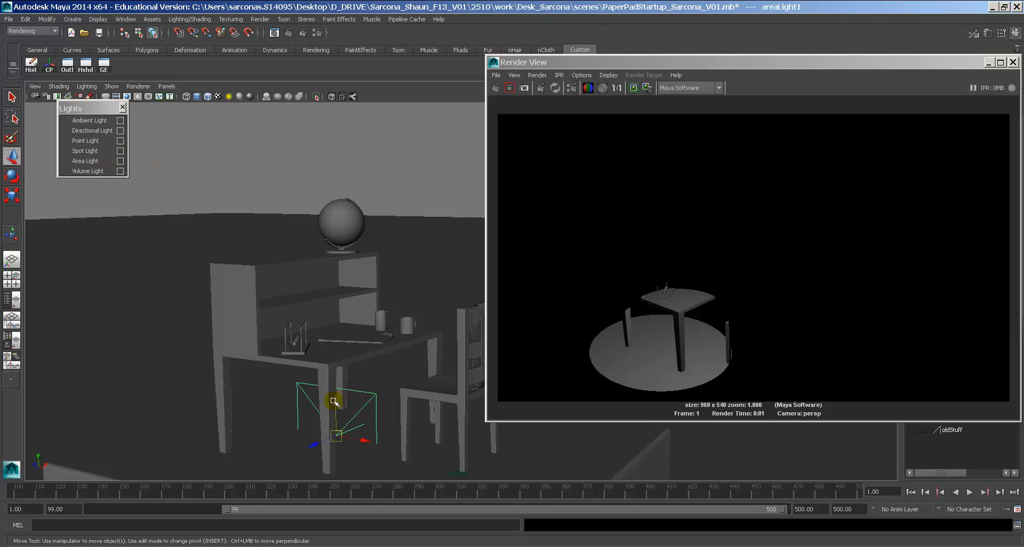
left_click_drag(335, 401, 324, 163)
left_click_drag(311, 199, 102, 261)
left_click_drag(284, 248, 277, 254, "alt")
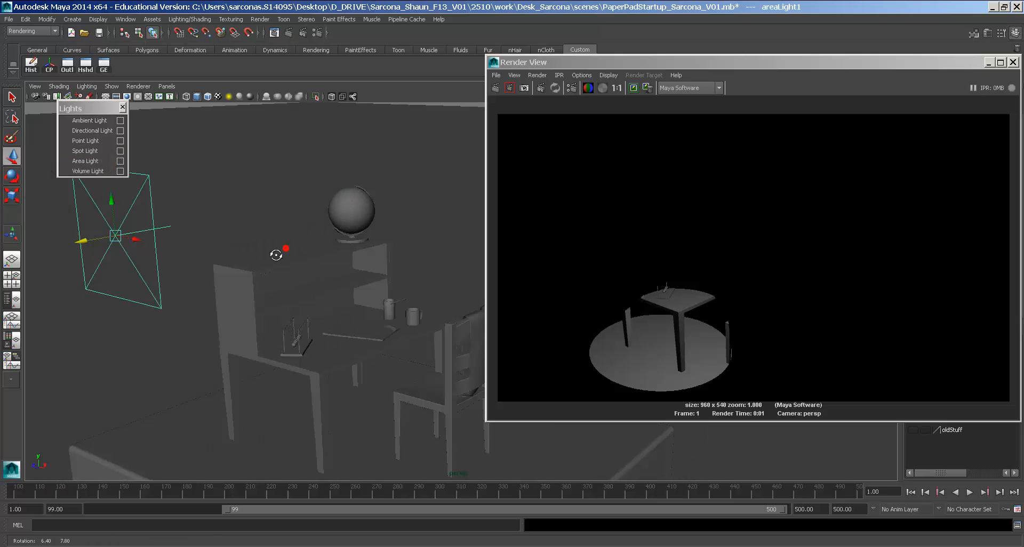
middle_click_drag(277, 254, 330, 254, "alt")
left_click_drag(192, 195, 197, 277)
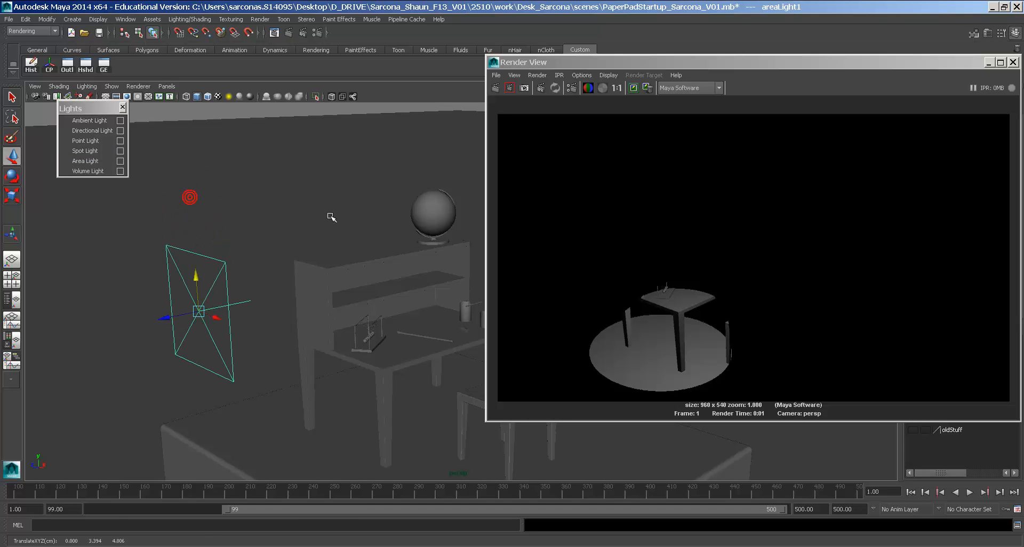
left_click(497, 89)
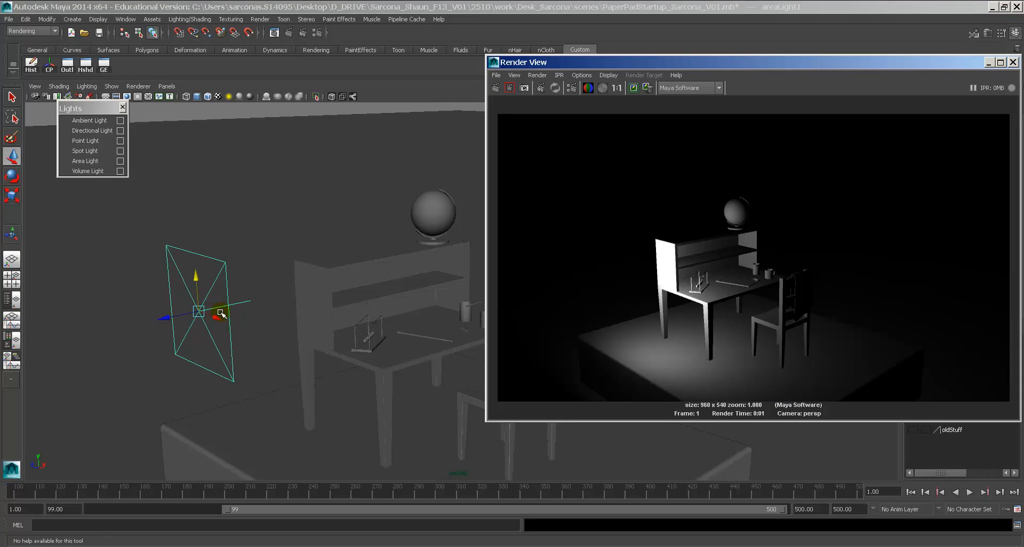
Move the area light in front of the desk, rotate it toward the chair and render the desk.
left_click_drag(222, 314, 374, 380)
key("e")
left_click(498, 89)
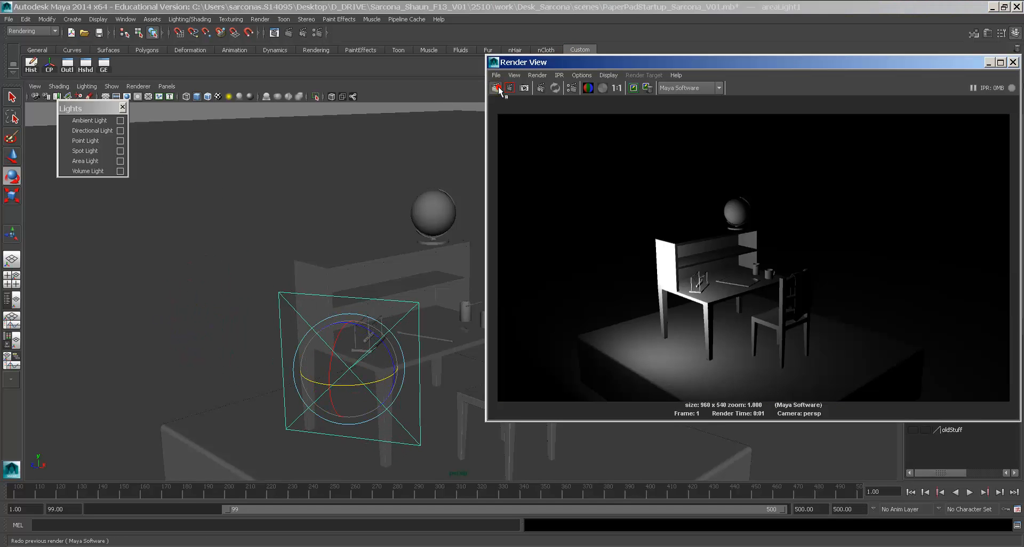
Move the area light to Translate 1.705, 3.394, -0.367 with Rotate Y 57.483, aimed at the shelves, and render the desk.
left_click_drag(457, 155, 282, 188, "alt")
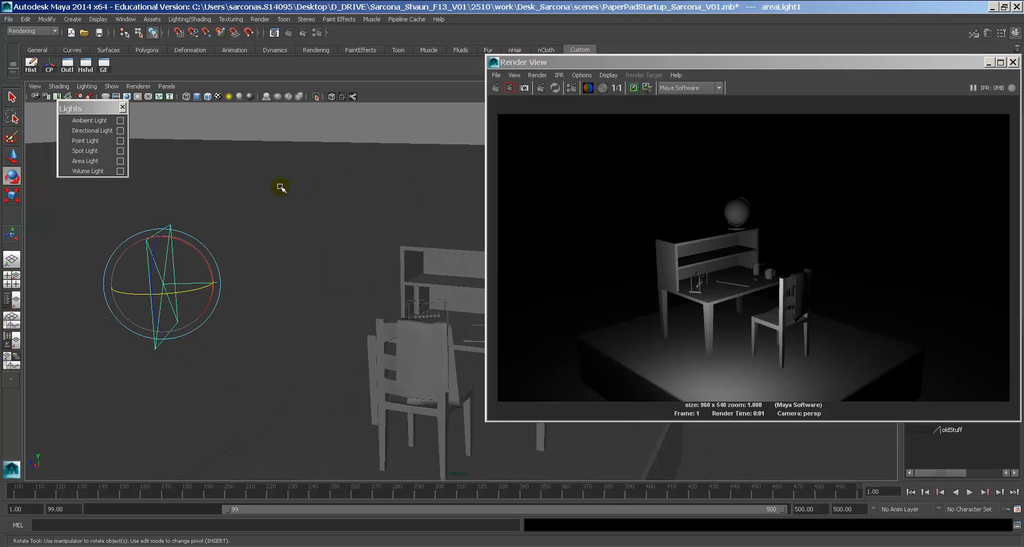
left_click_drag(242, 228, 274, 228, "alt")
key("q")
left_click_drag(228, 304, 212, 320, "alt")
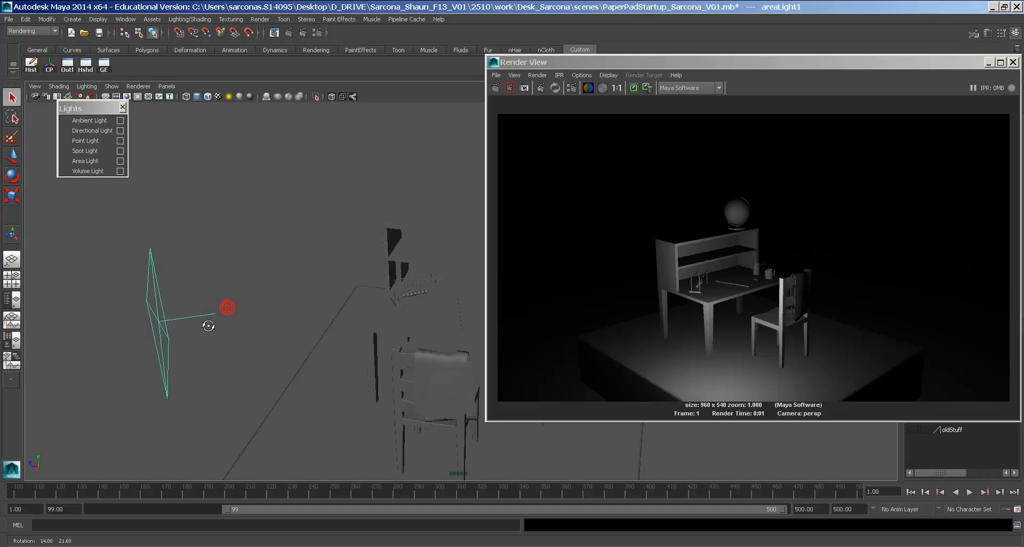
middle_click_drag(275, 305, 393, 244, "alt")
right_click_drag(393, 245, 207, 291, "alt")
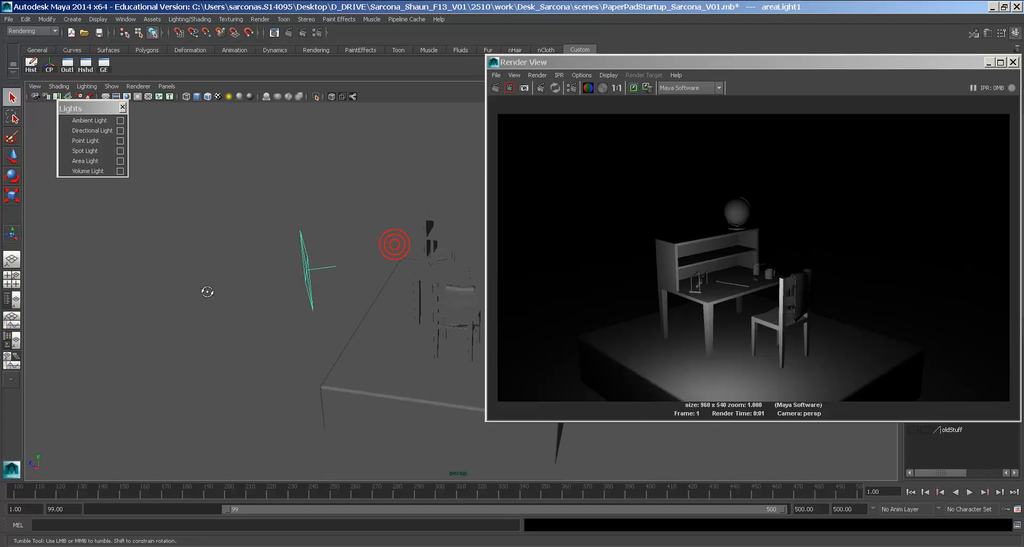
left_click_drag(212, 293, 234, 294, "alt")
key("w")
left_click_drag(311, 309, 421, 292)
left_click_drag(421, 292, 443, 329, "alt")
key("e")
right_click_drag(443, 329, 554, 353, "alt")
right_click_drag(325, 323, 390, 327, "alt")
left_click(502, 89)
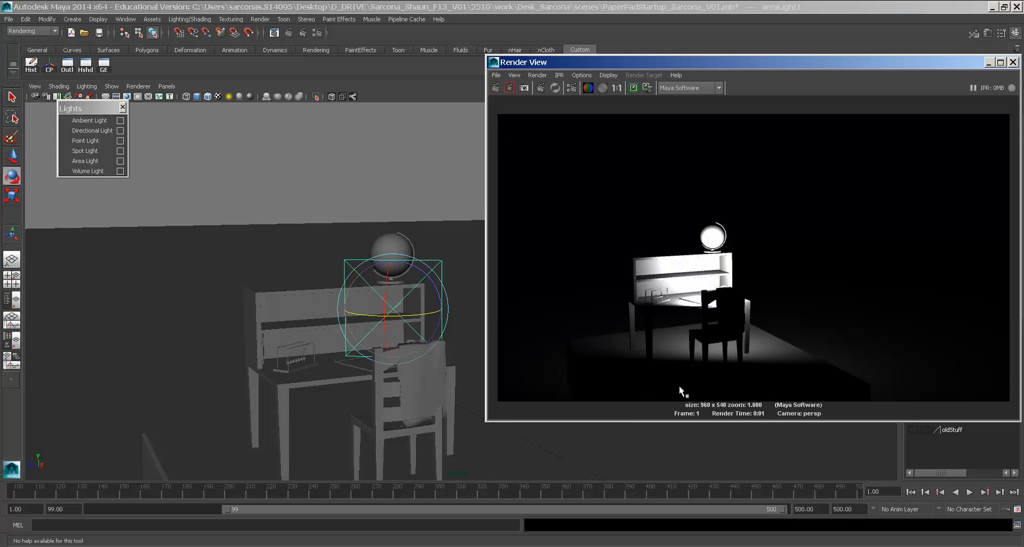
Pull the area light away from the desk to Translate 5.287, 3.394, 2.974 and render from a raised front angle.
left_click(493, 62)
left_click(512, 151)
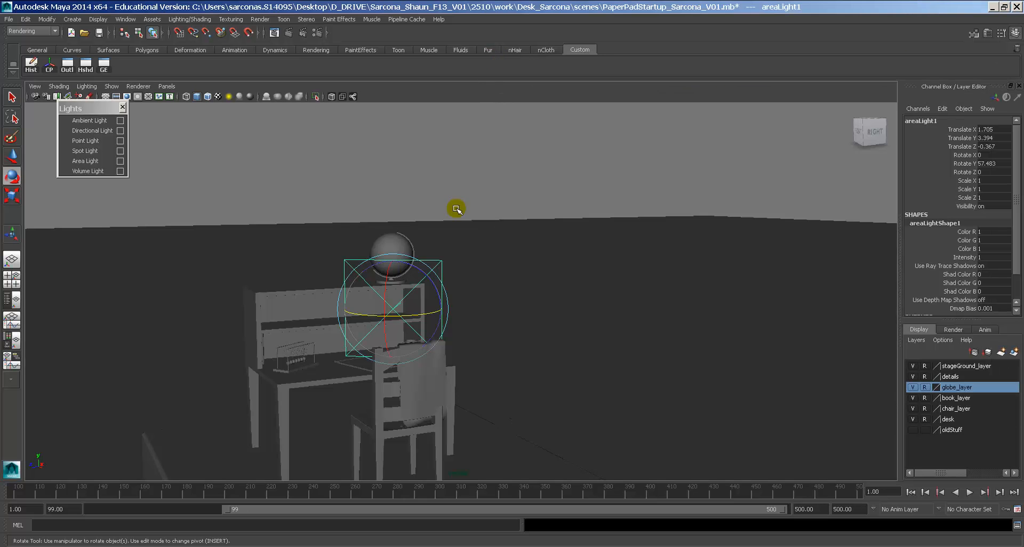
left_click_drag(456, 209, 403, 223, "alt")
key("w")
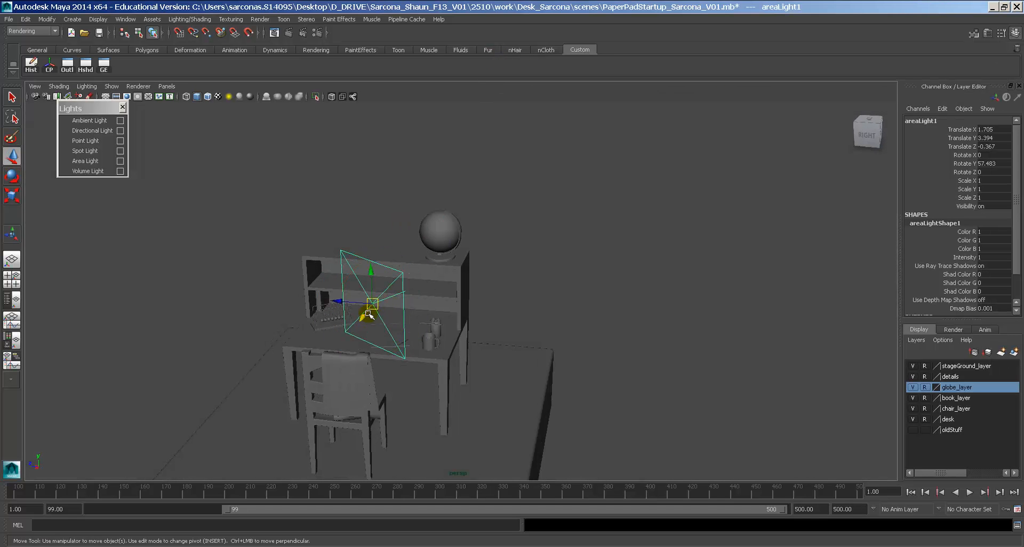
left_click_drag(368, 314, 188, 325)
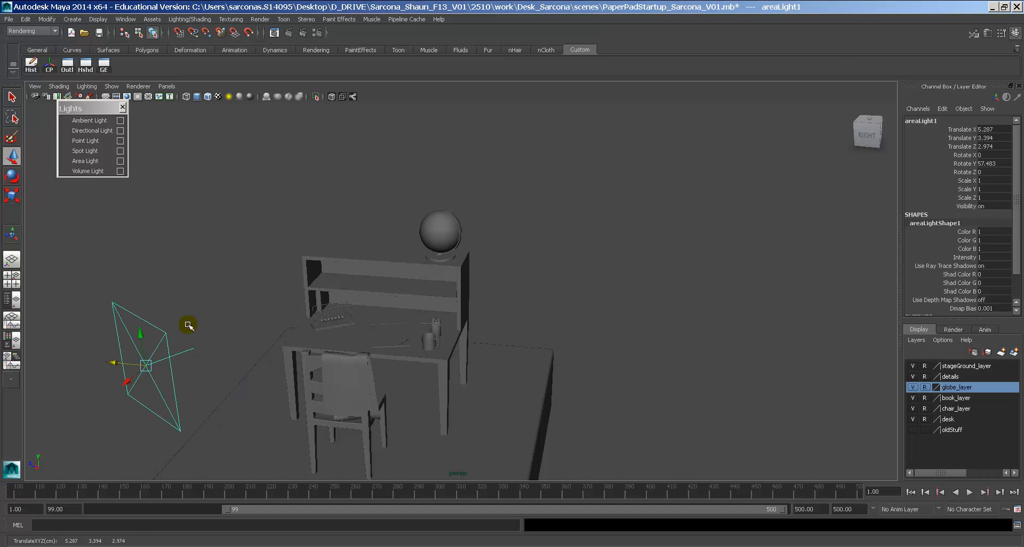
middle_click_drag(292, 324, 389, 257, "alt")
left_click_drag(389, 257, 389, 277, "alt")
right_click_drag(389, 277, 427, 279, "alt")
middle_click_drag(288, 277, 341, 261, "alt")
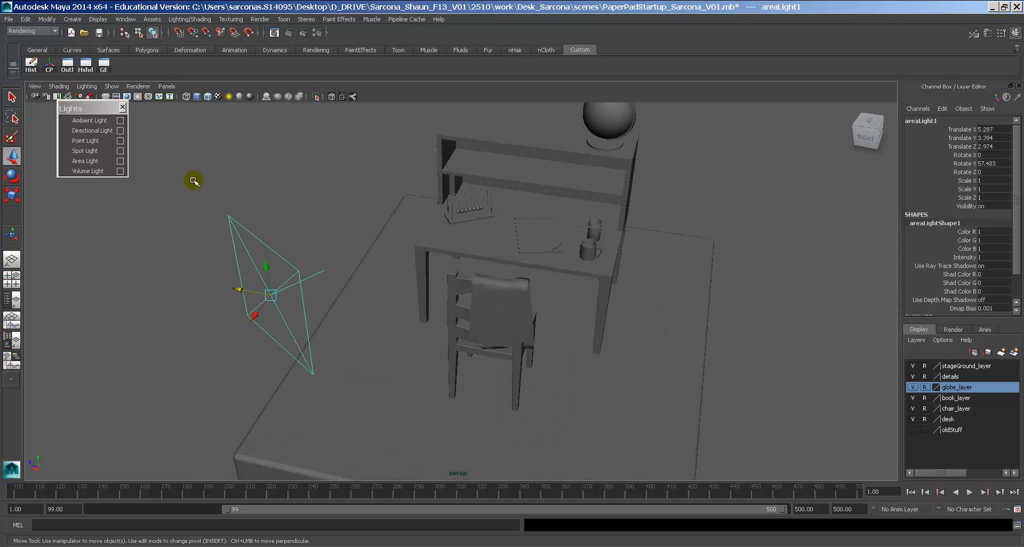
left_click(96, 140)
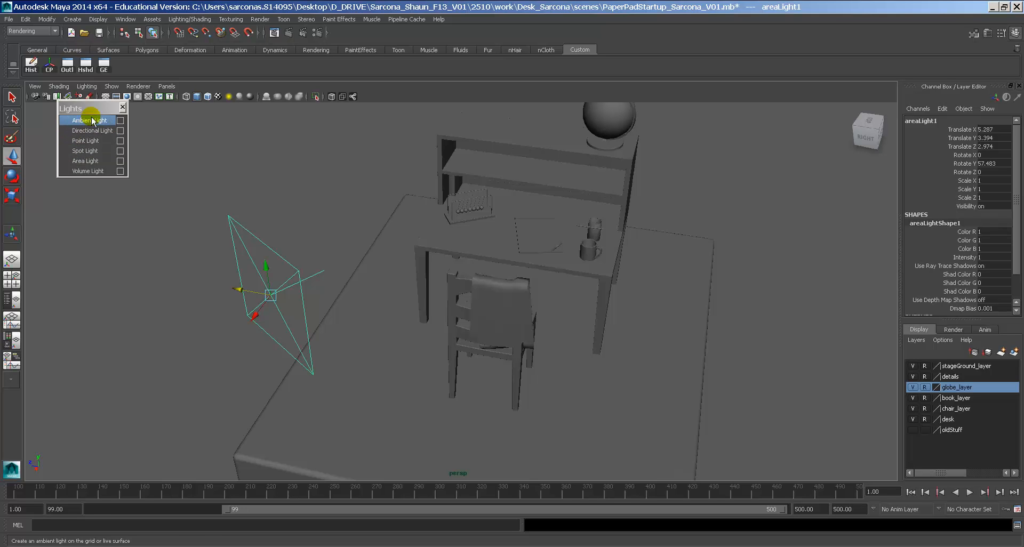
left_click(290, 35)
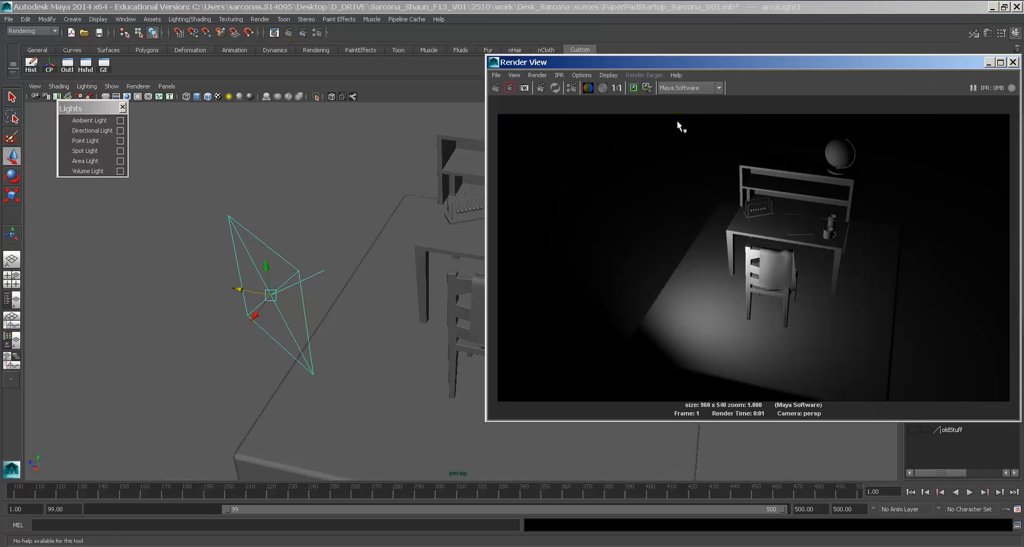
Switch the renderer to Maya Vector and render the desk with the area light.
left_click(692, 90)
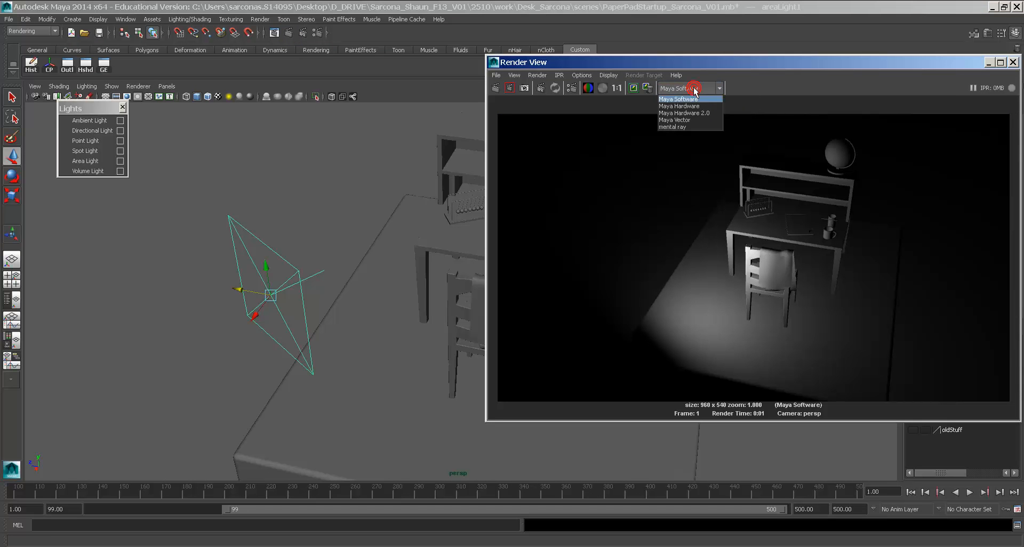
left_click(676, 120)
left_click(495, 89)
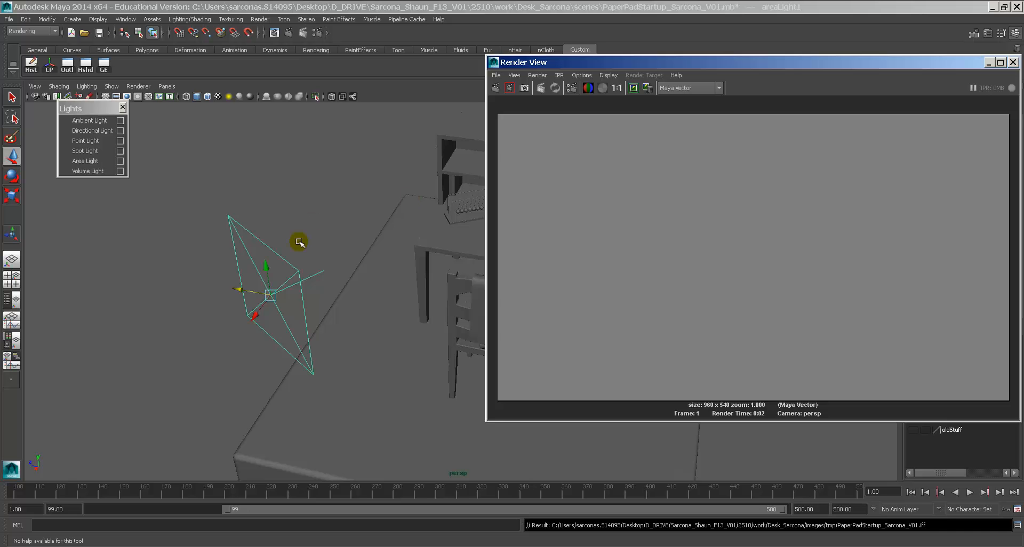
Replace the area light with a point light at about 2.6, 2.64, 3 and render it with Maya Vector.
left_click(109, 142)
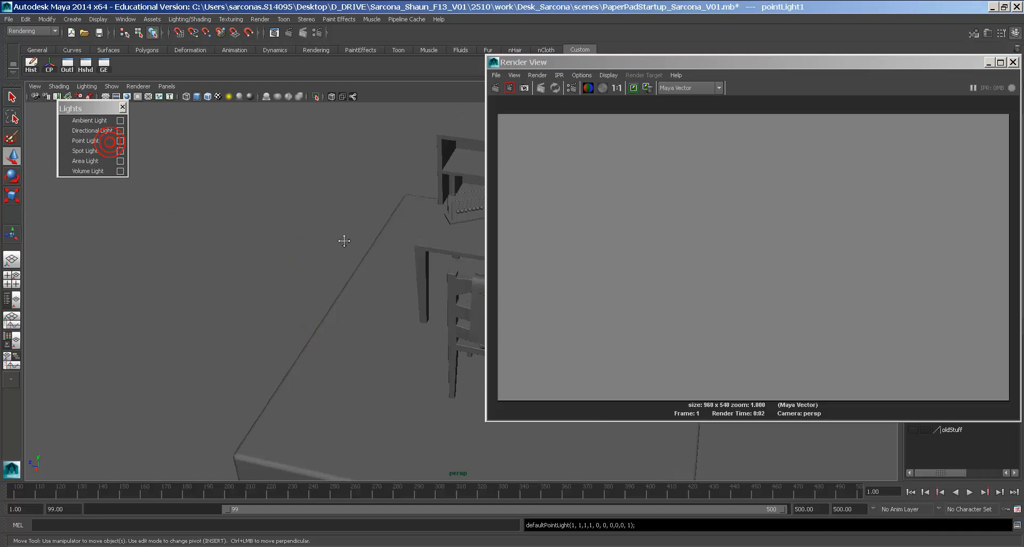
middle_click_drag(344, 241, 232, 273, "alt")
left_click_drag(419, 301, 433, 196)
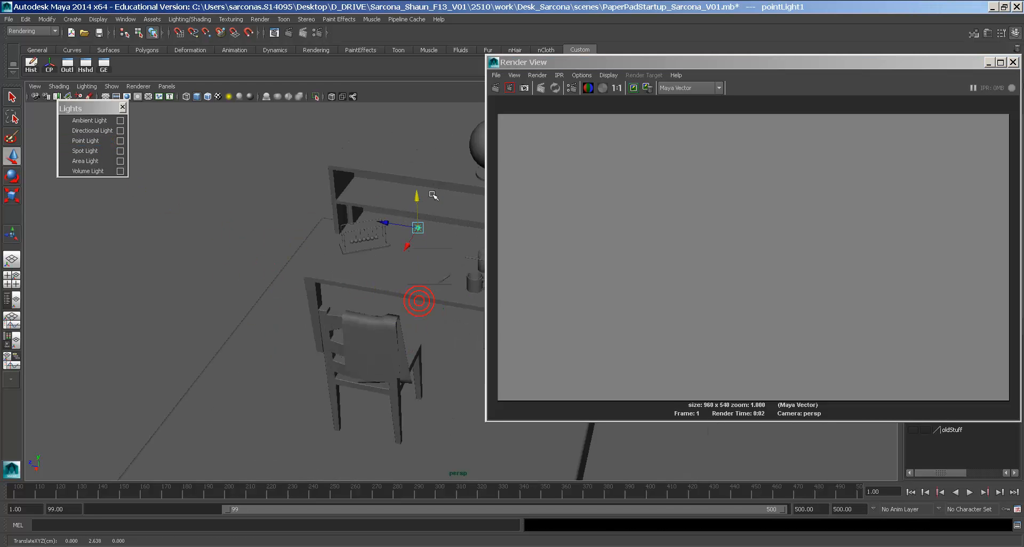
left_click_drag(419, 228, 221, 276)
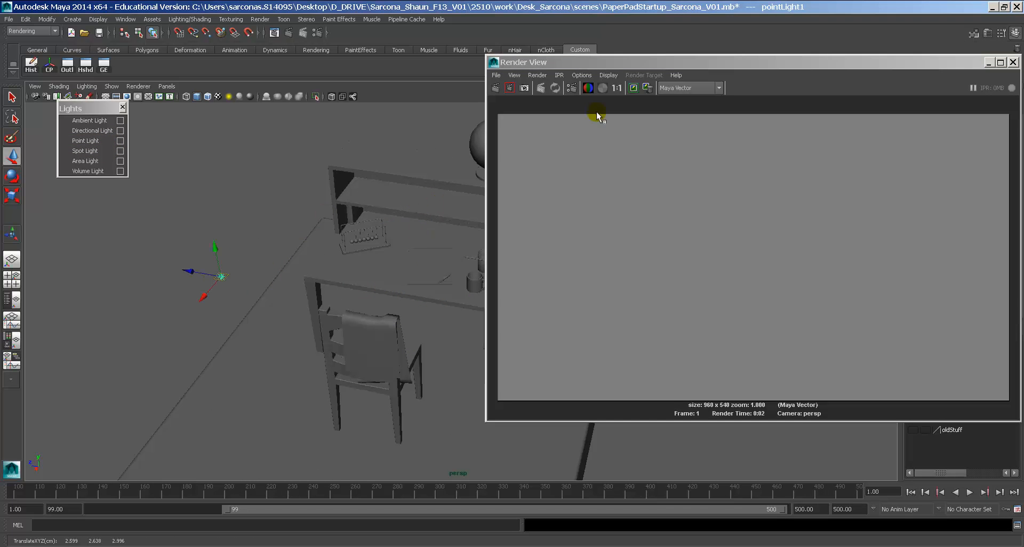
left_click(495, 89)
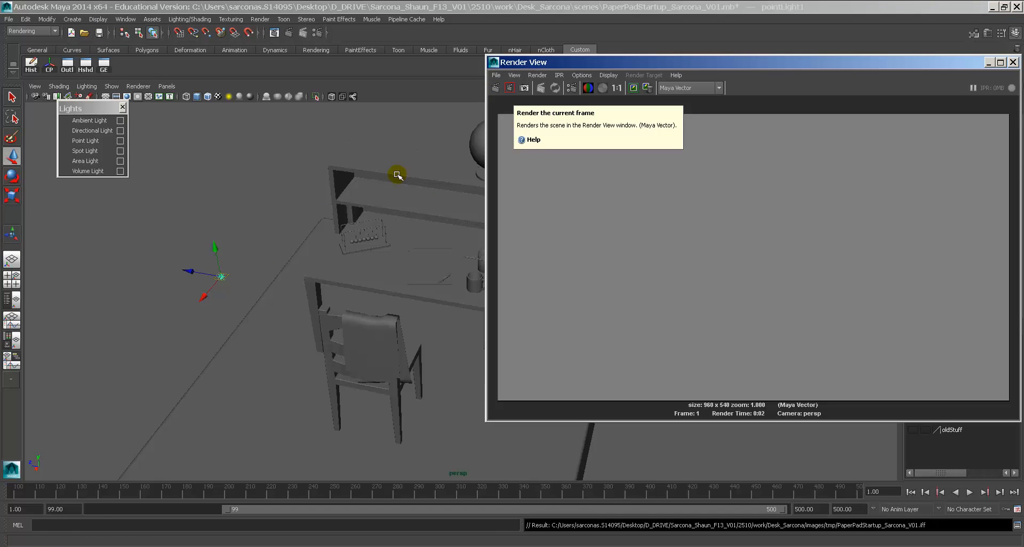
Replace the point light with an area light at 4.849, 3.563, 4.07, rotated -15.57, 32.299, -3.461, and render it with mental ray.
left_click(672, 93)
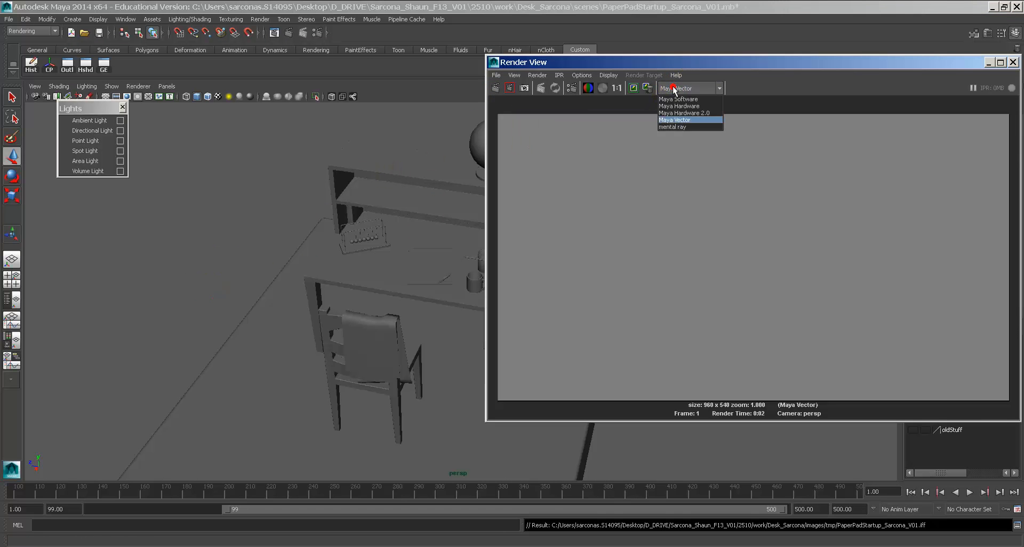
left_click(676, 127)
left_click(85, 161)
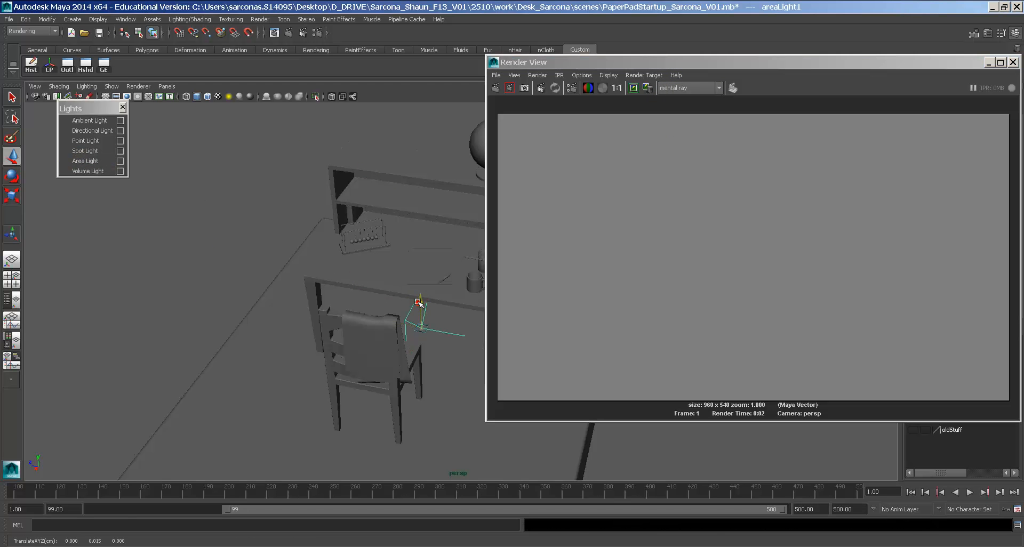
left_click_drag(418, 302, 98, 270)
key("e")
left_click(503, 89)
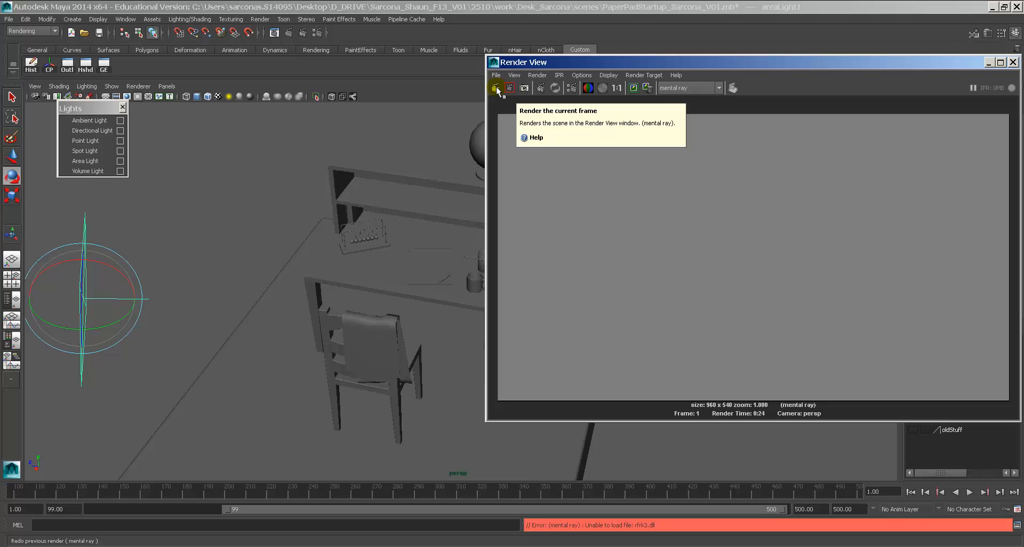
left_click(497, 88)
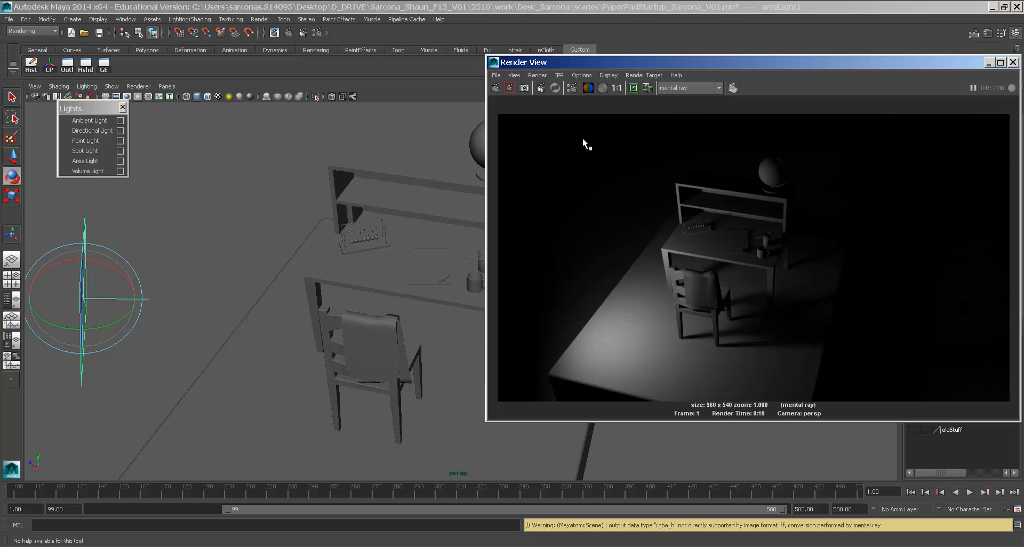
Switch the renderer back to Maya Software, move the area light to Translate Z 4.589 and render the desk.
left_click(687, 88)
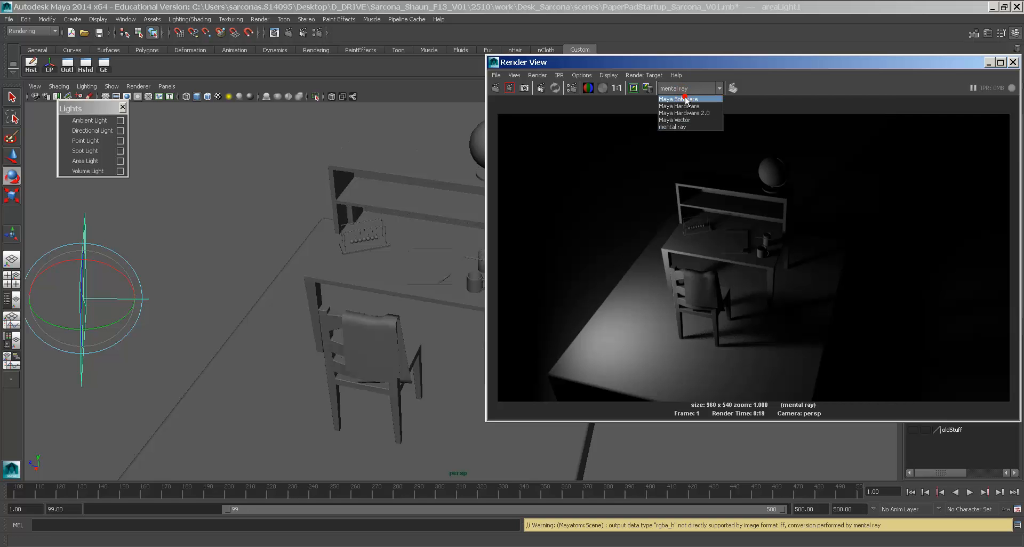
left_click(686, 99)
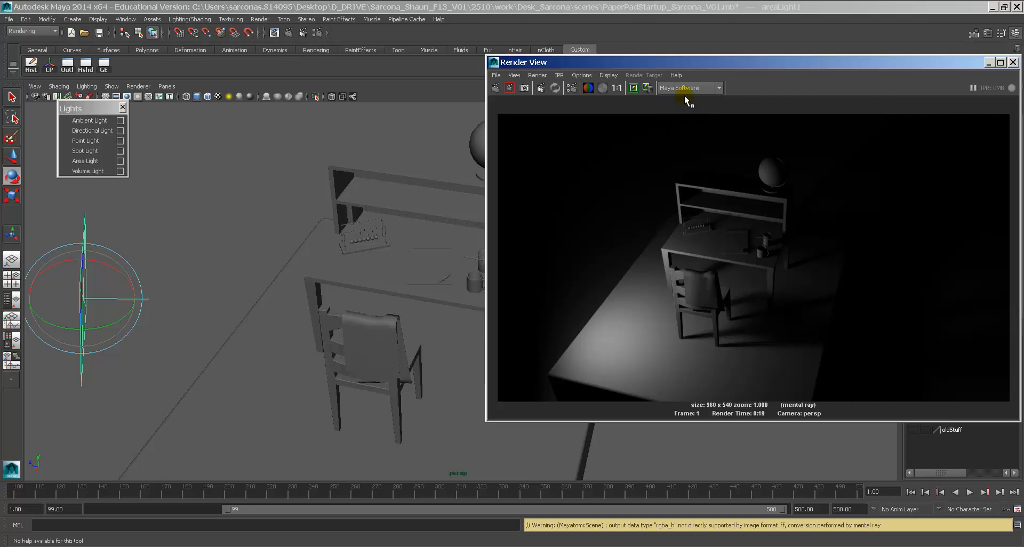
double_click(496, 64)
middle_click_drag(426, 221, 584, 187, "alt")
left_click_drag(469, 215, 518, 213, "alt")
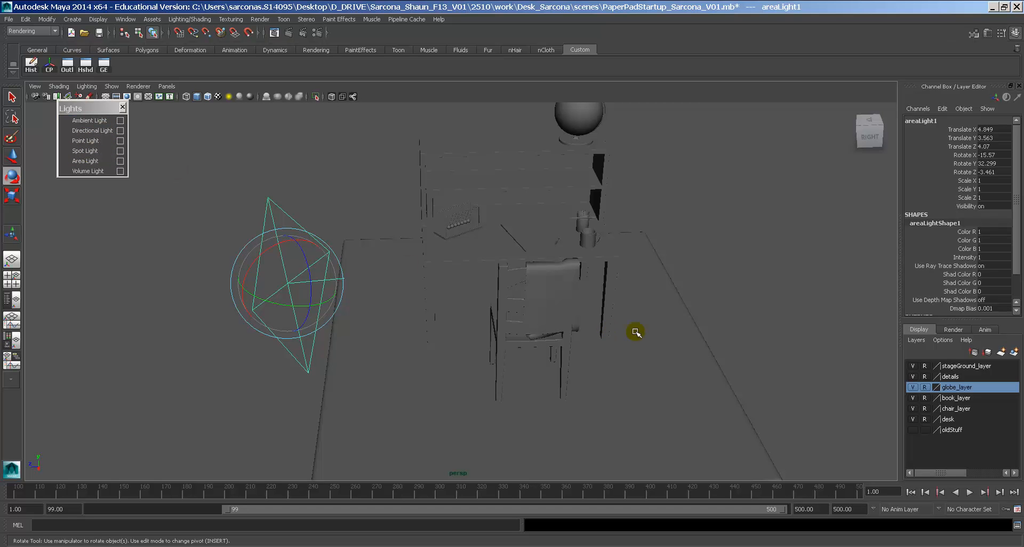
left_click_drag(530, 302, 524, 306, "alt")
key("w")
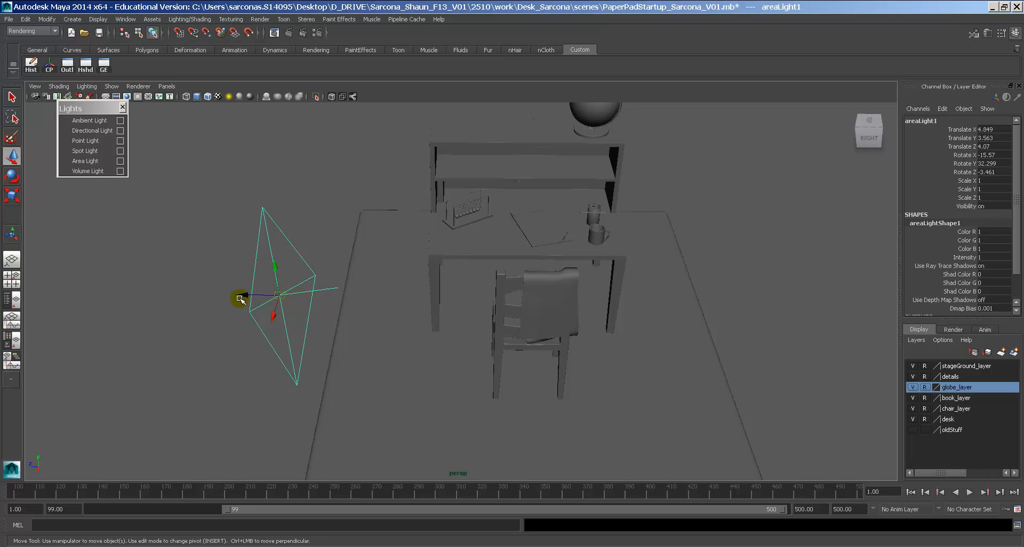
left_click_drag(241, 295, 205, 295)
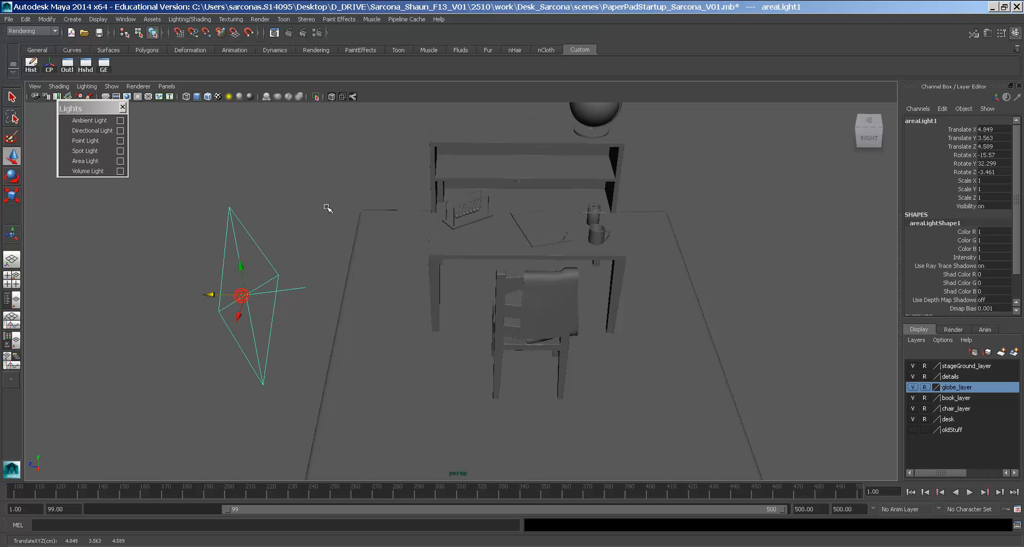
left_click(275, 34)
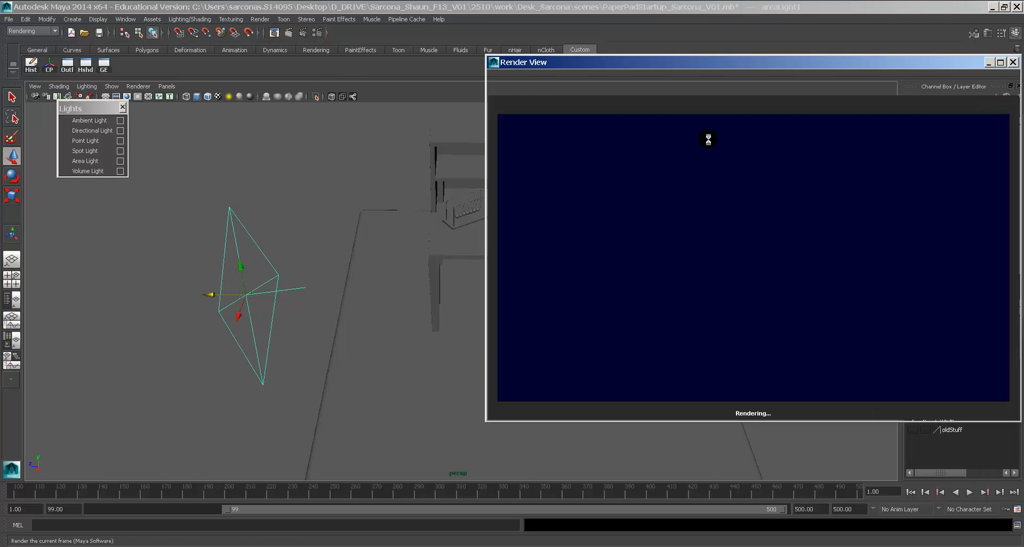
Keep Maya Software as the renderer, and hide and reopen the Render View.
left_click(688, 89)
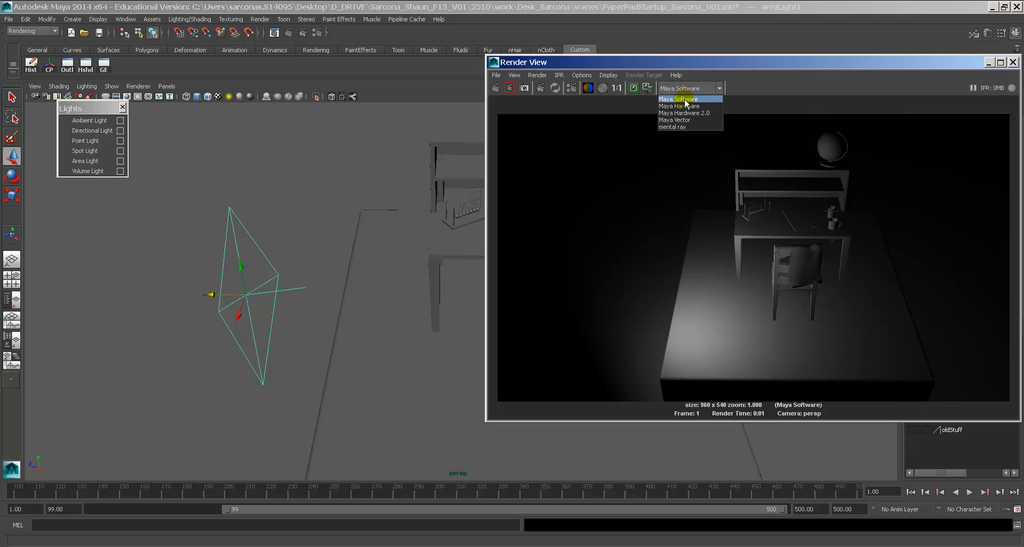
left_click(685, 101)
double_click(496, 64)
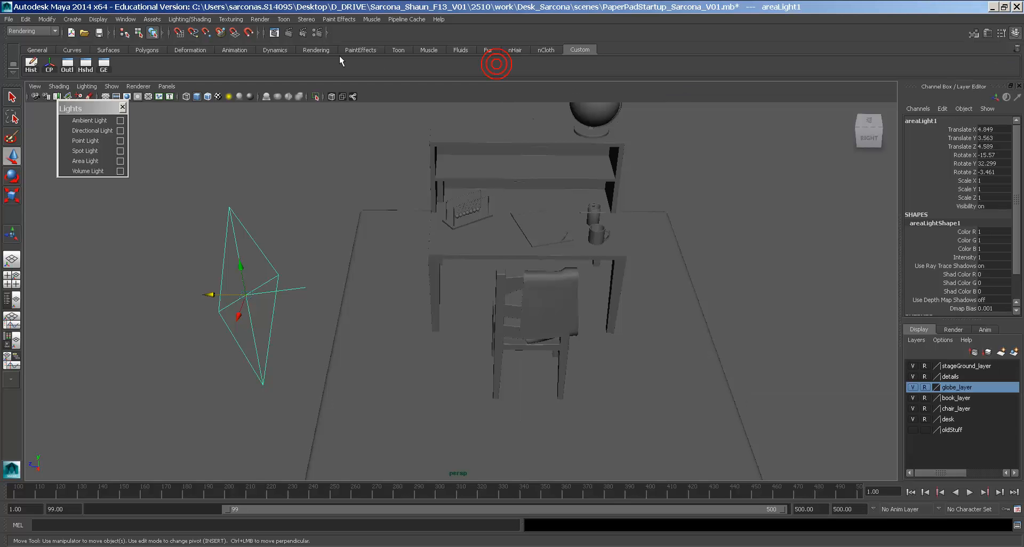
left_click(274, 34)
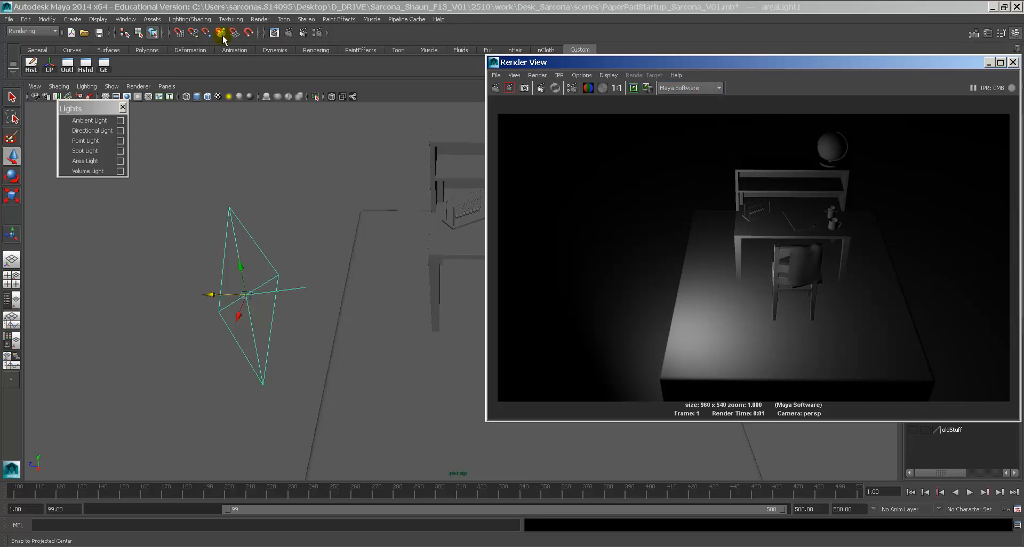
left_click(274, 33)
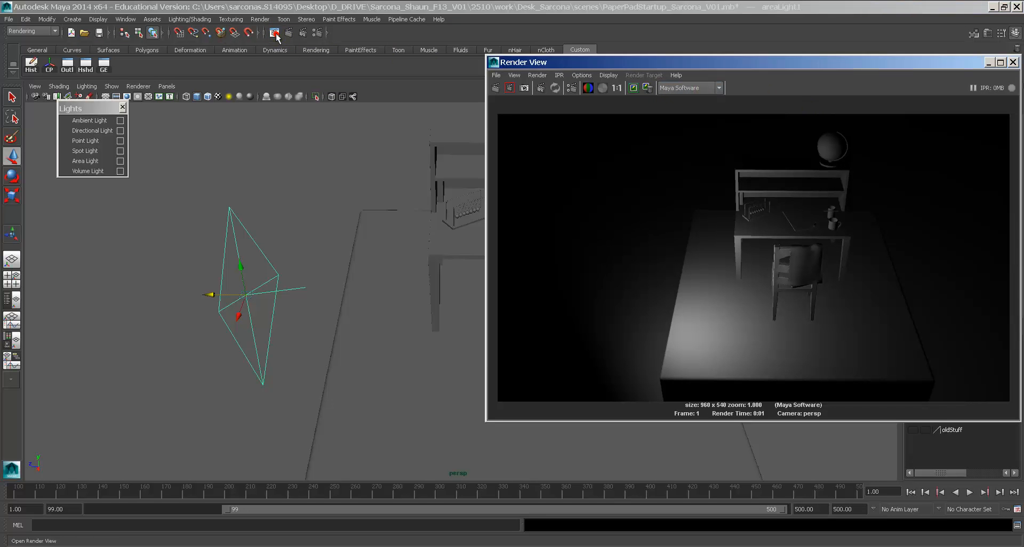
Keep Maya Software as the renderer, render the desk once more and close the Render View.
left_click(713, 89)
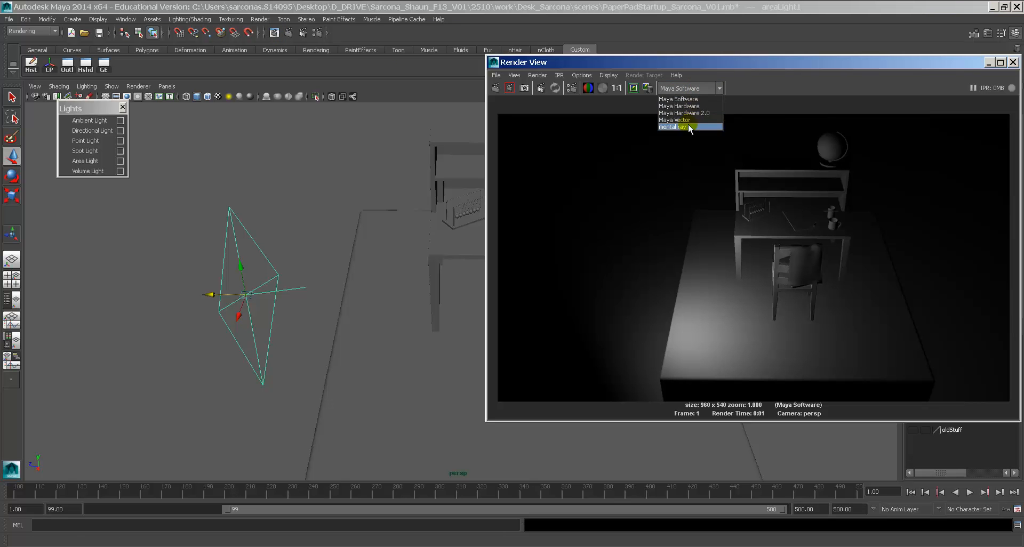
left_click(699, 79)
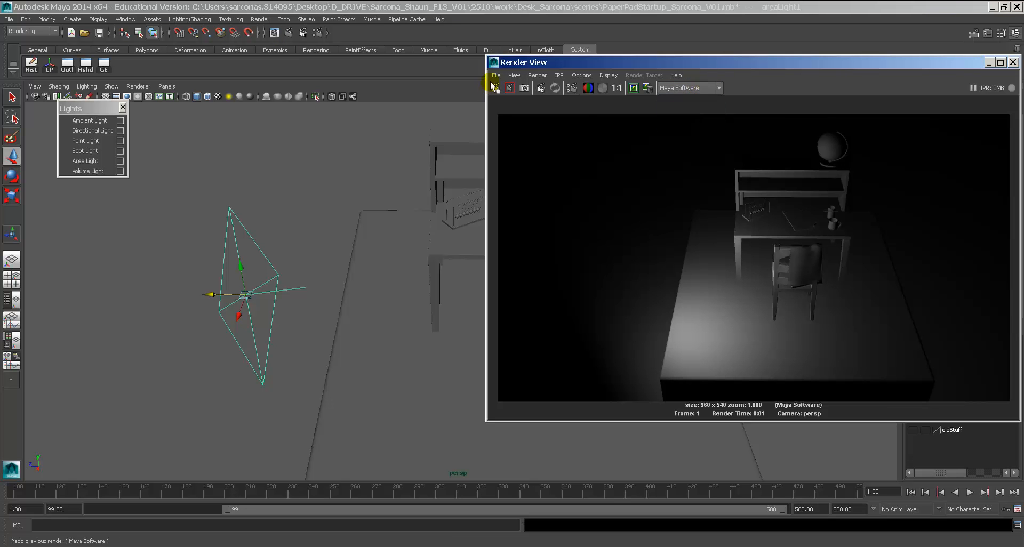
left_click(494, 63)
left_click(512, 148)
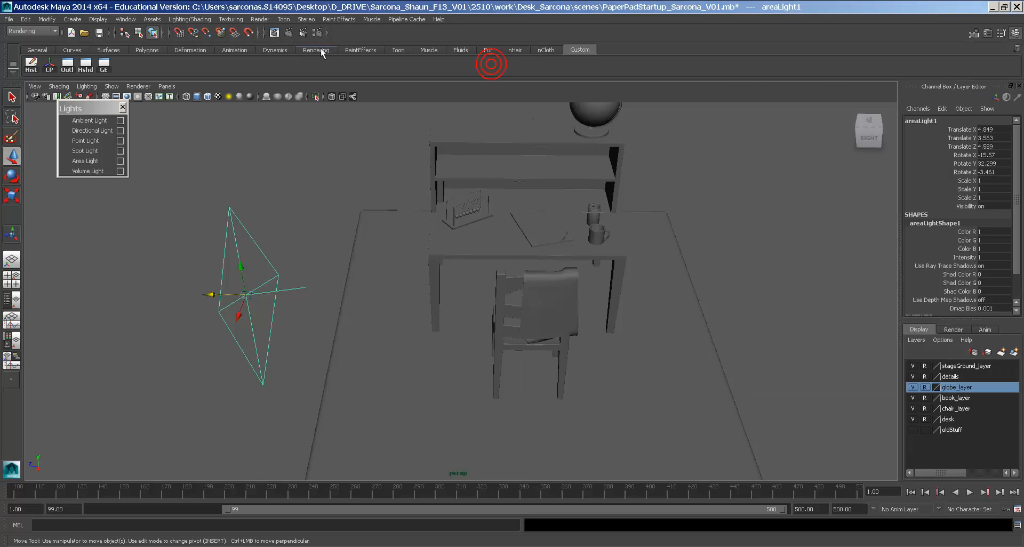
left_click(288, 33)
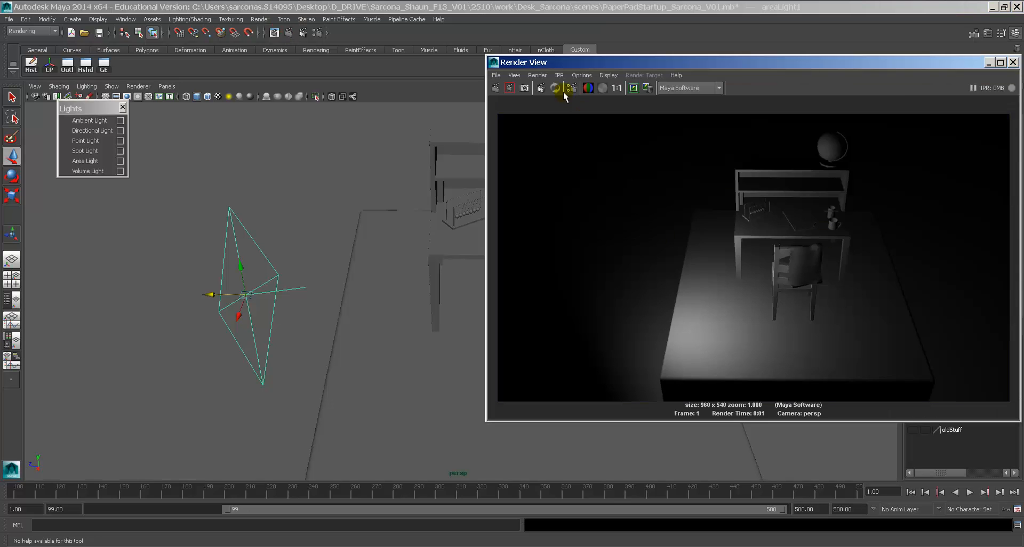
double_click(493, 62)
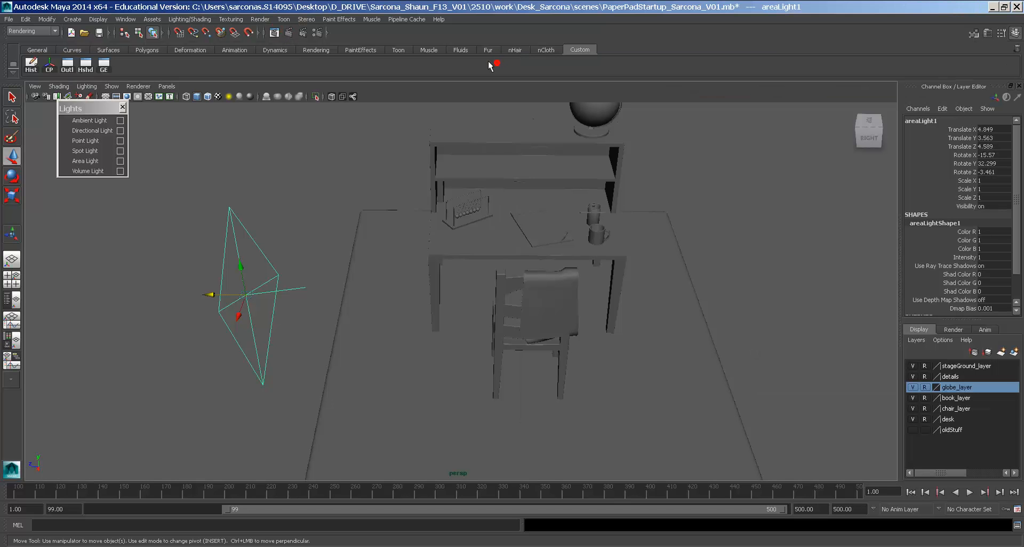
Start an IPR render of the scene with a tuning region around the left half of the desk, keeping the light's attributes uncovered.
left_click(304, 33)
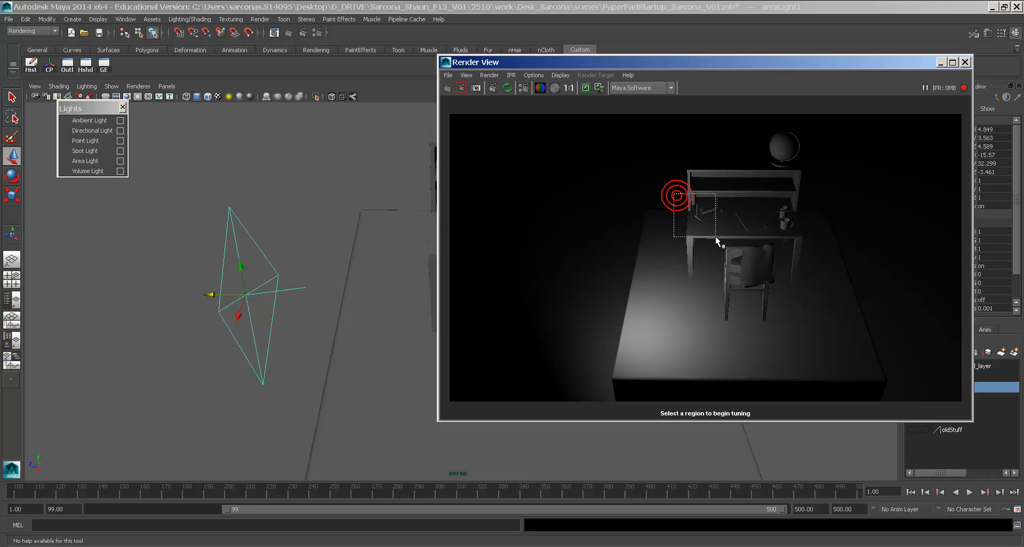
left_click_drag(716, 236, 745, 263)
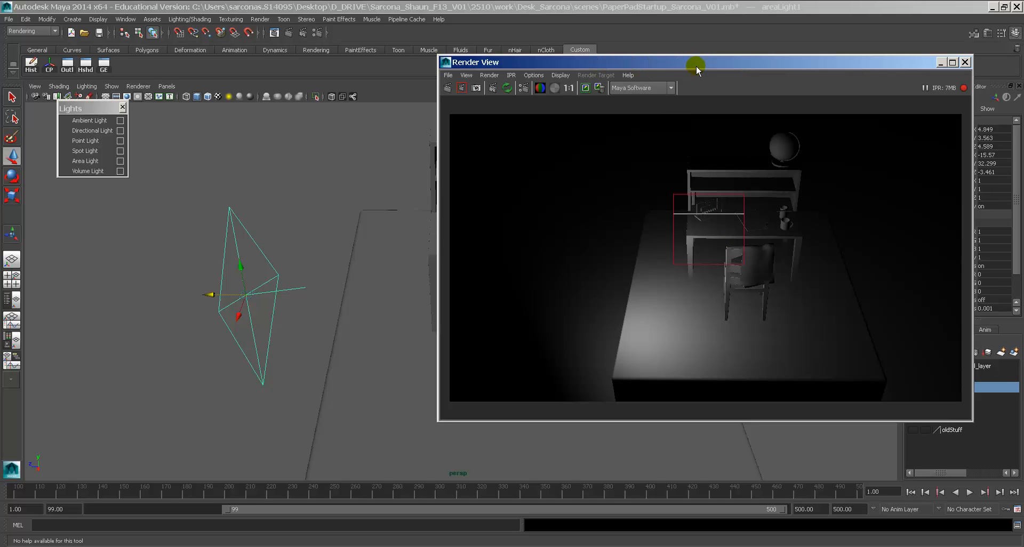
left_click_drag(854, 66, 696, 66)
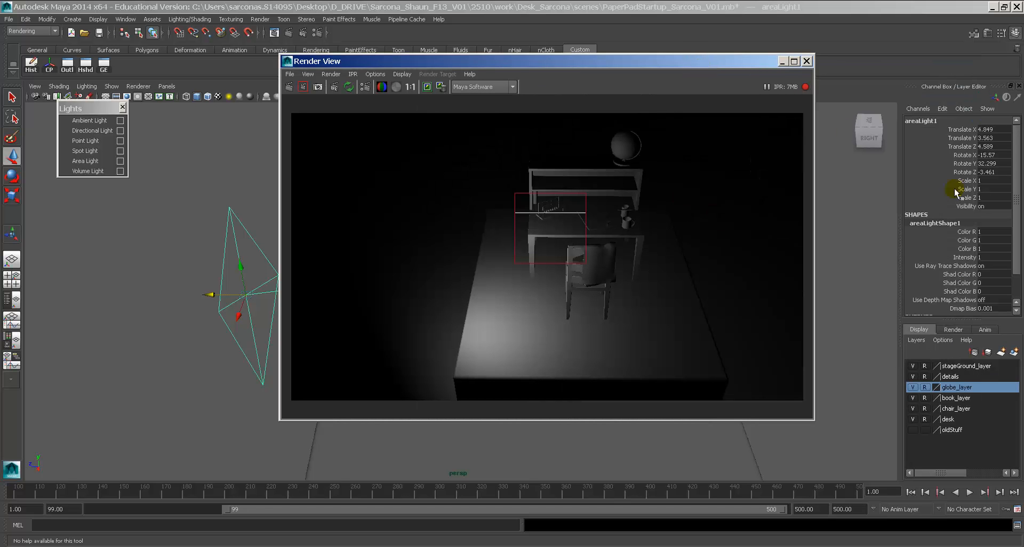
Set the area light's Intensity to 2 and its Color G to 0.5 to preview the changes in the IPR region.
left_click(986, 257)
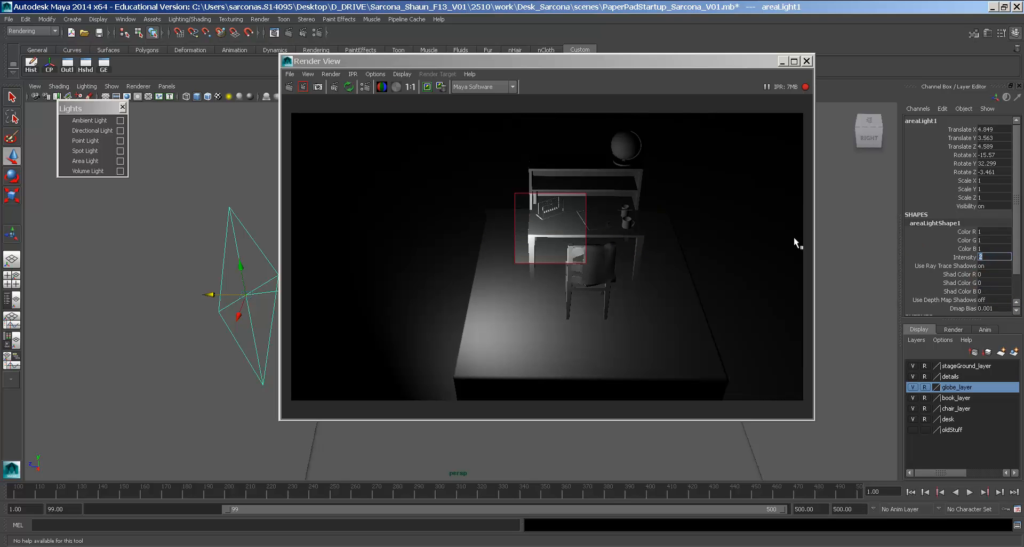
left_click(980, 251)
left_click(983, 256)
left_click(986, 250)
left_click(985, 240)
type(".5")
key("Return")
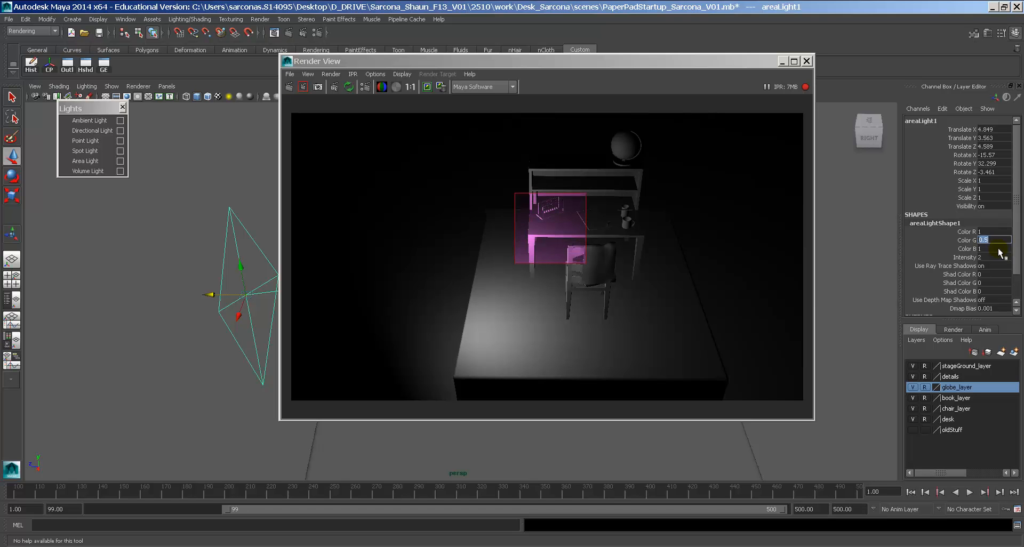
Reset the area light's Color G to 1 and its Intensity to 1, closing the Render View.
type("1")
key("Return")
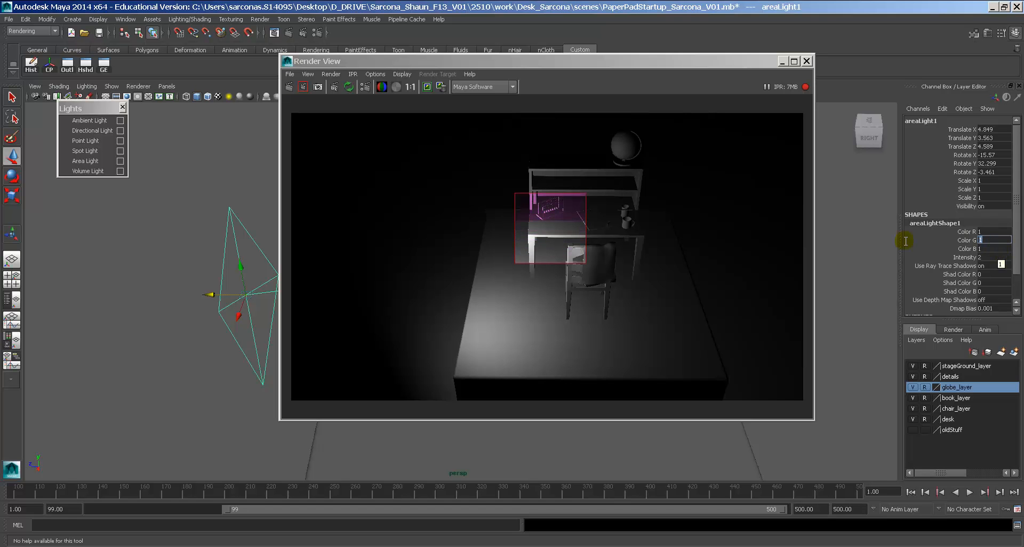
left_click(807, 62)
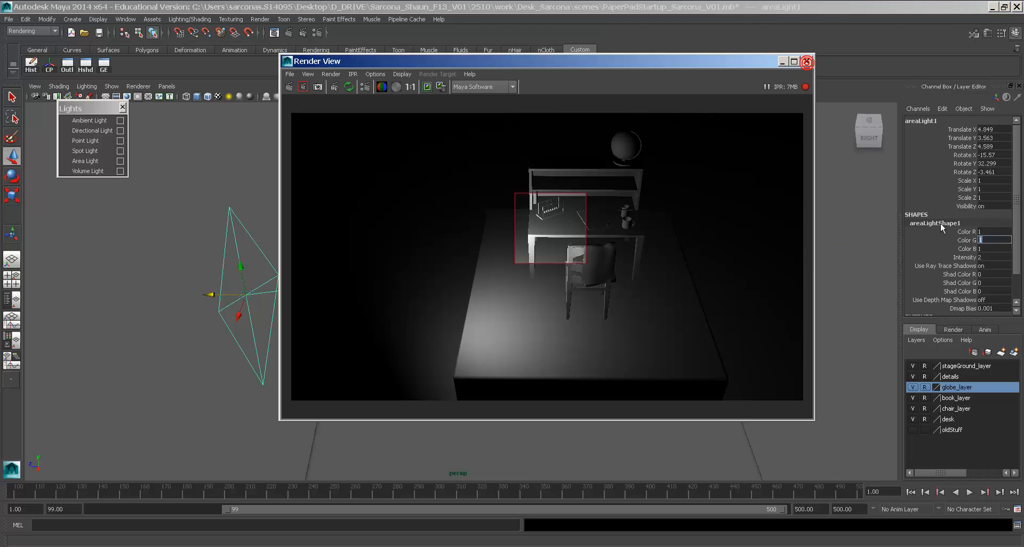
left_click(983, 256)
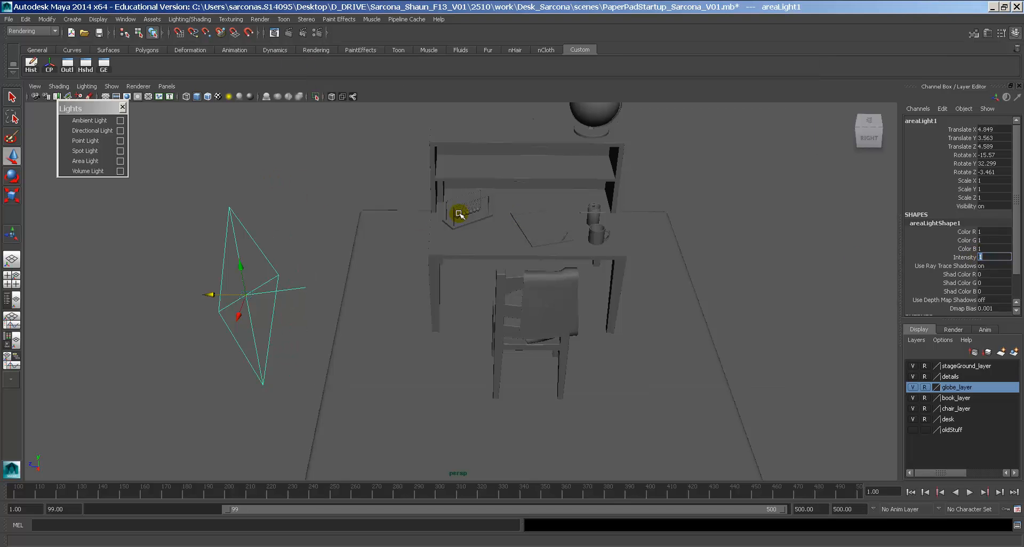
Switch the perspective view to shaded, textured display lit by all scene lights.
middle_click_drag(461, 215, 408, 270, "alt")
left_click_drag(407, 270, 420, 246, "alt")
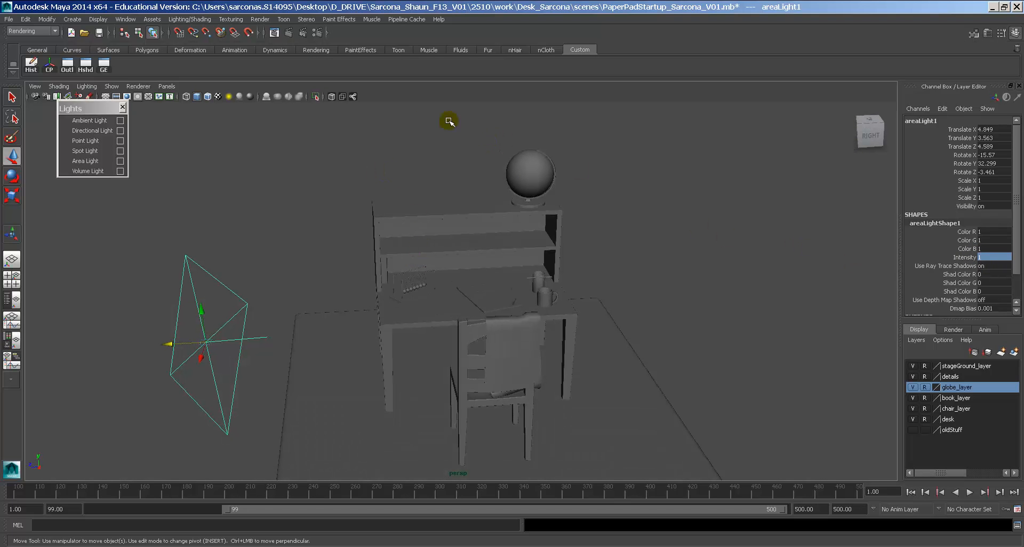
left_click_drag(415, 237, 441, 233, "alt")
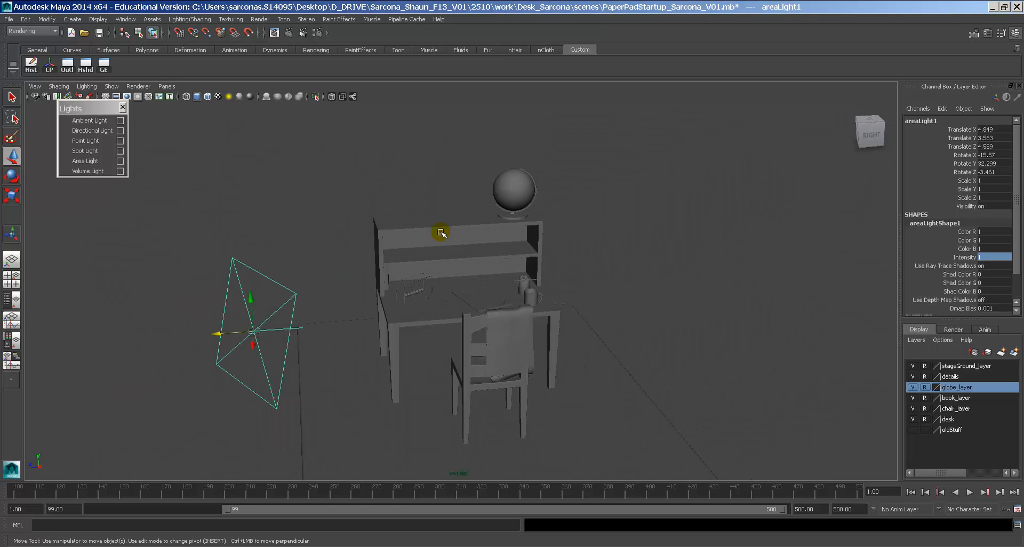
key("5")
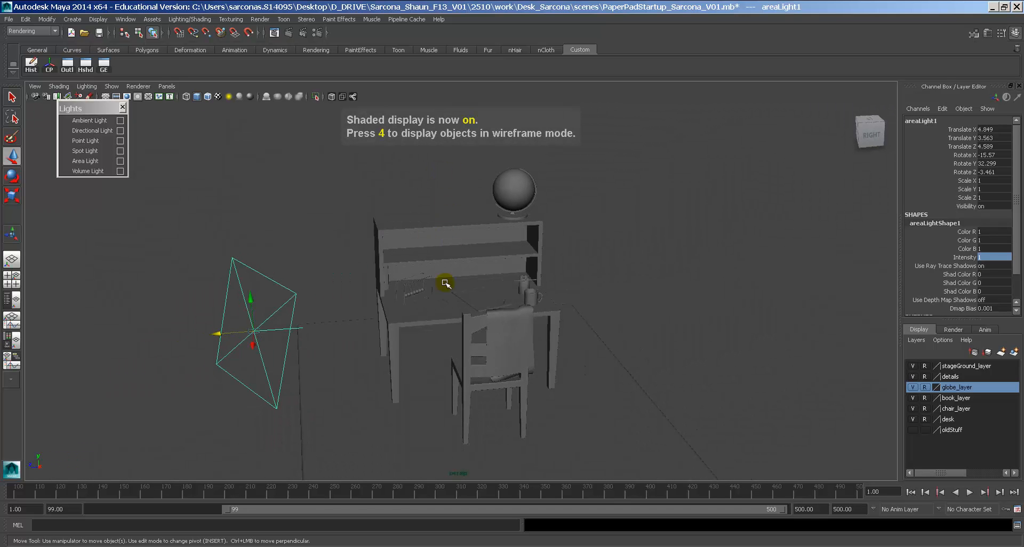
key("6")
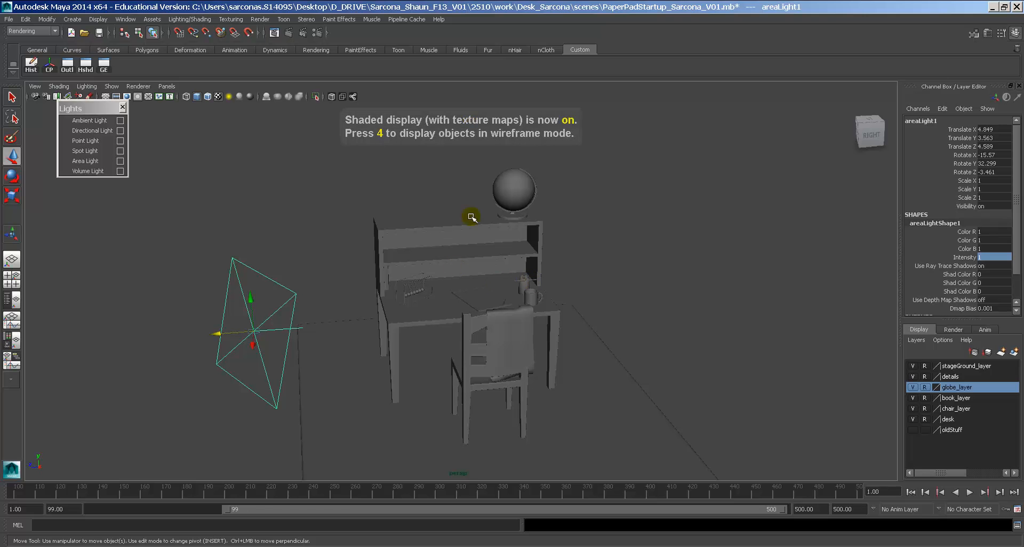
key("7")
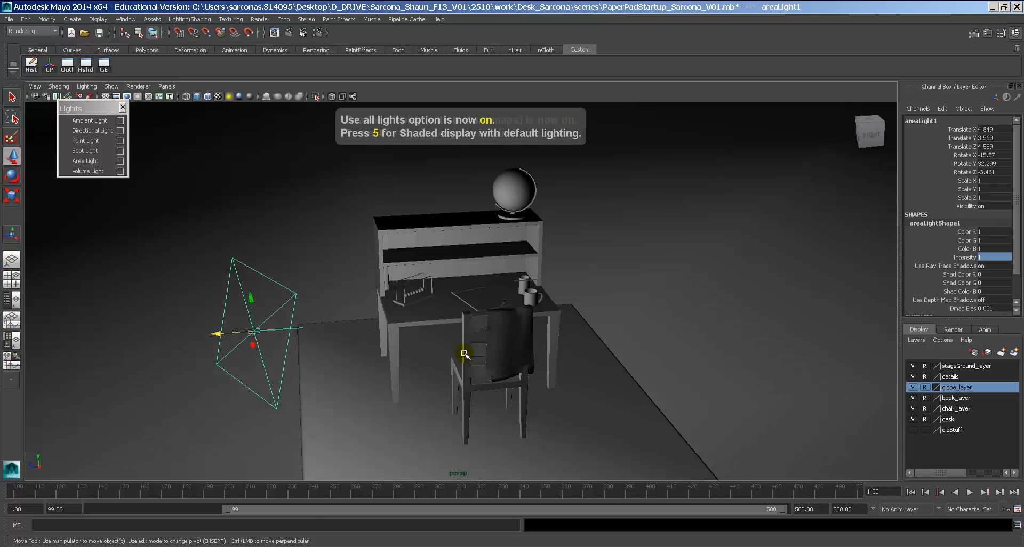
Rotate the area light to about -31.504, 59.455, -18.244 and move it away from the desk to about 12.644, 3.563, 9.854.
left_click_drag(458, 338, 412, 329, "alt")
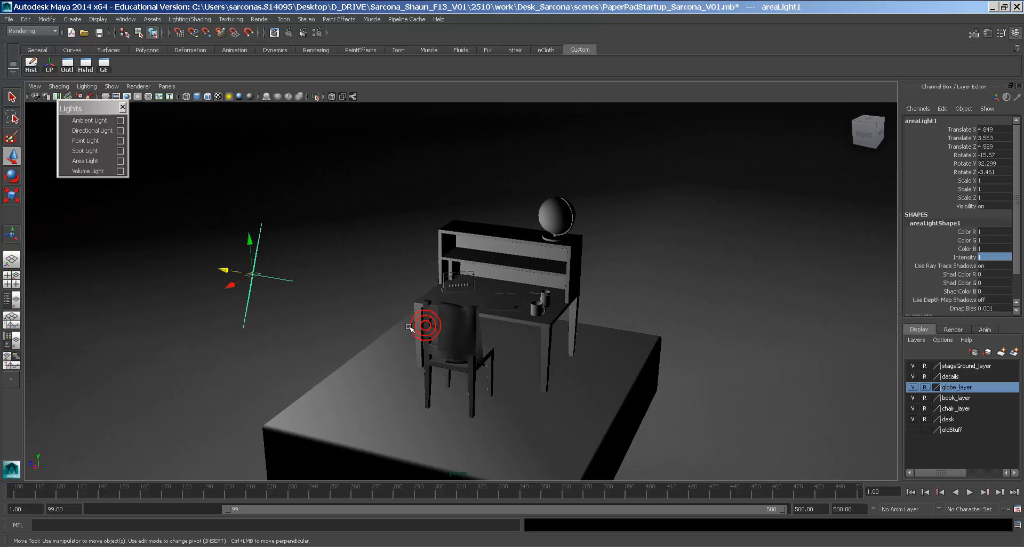
key("e")
left_click_drag(234, 287, 404, 295)
key("w")
left_click_drag(280, 307, 153, 298)
Examine how the area light falls on the desk, chair and globe from several angles and distances.
right_click_drag(295, 332, 250, 306, "alt")
left_click_drag(267, 319, 265, 430, "alt")
left_click_drag(379, 396, 358, 363, "alt")
right_click_drag(364, 370, 397, 368, "alt")
left_click_drag(380, 357, 417, 359, "alt")
right_click_drag(416, 358, 450, 371, "alt")
left_click_drag(450, 371, 473, 382, "alt")
right_click_drag(474, 382, 592, 377, "alt")
middle_click_drag(399, 377, 457, 323, "alt")
left_click_drag(476, 317, 419, 271, "alt")
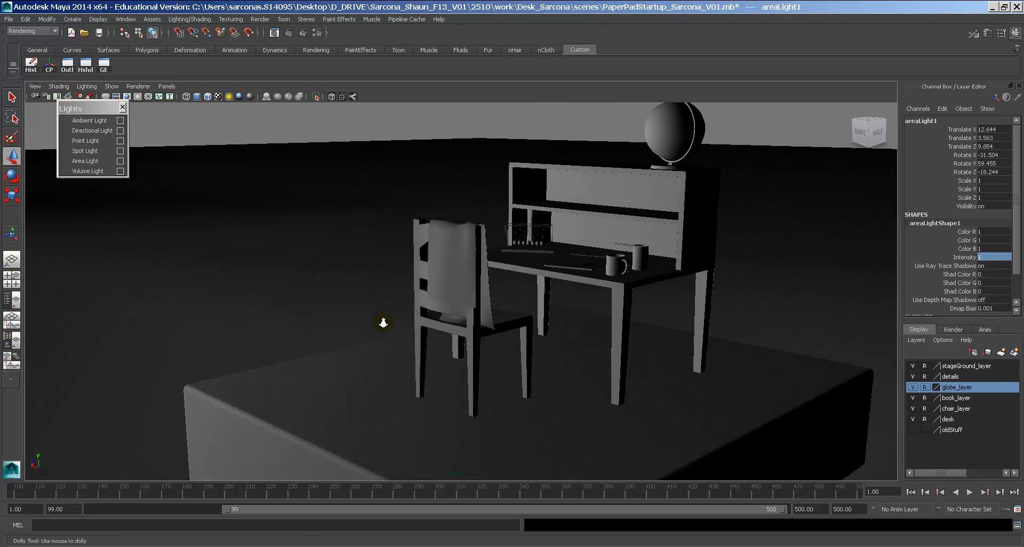
right_click_drag(419, 271, 675, 323, "alt")
middle_click_drag(674, 323, 566, 347, "alt")
right_click_drag(566, 346, 245, 325, "alt")
left_click_drag(245, 325, 373, 348, "alt")
middle_click_drag(373, 348, 343, 336, "alt")
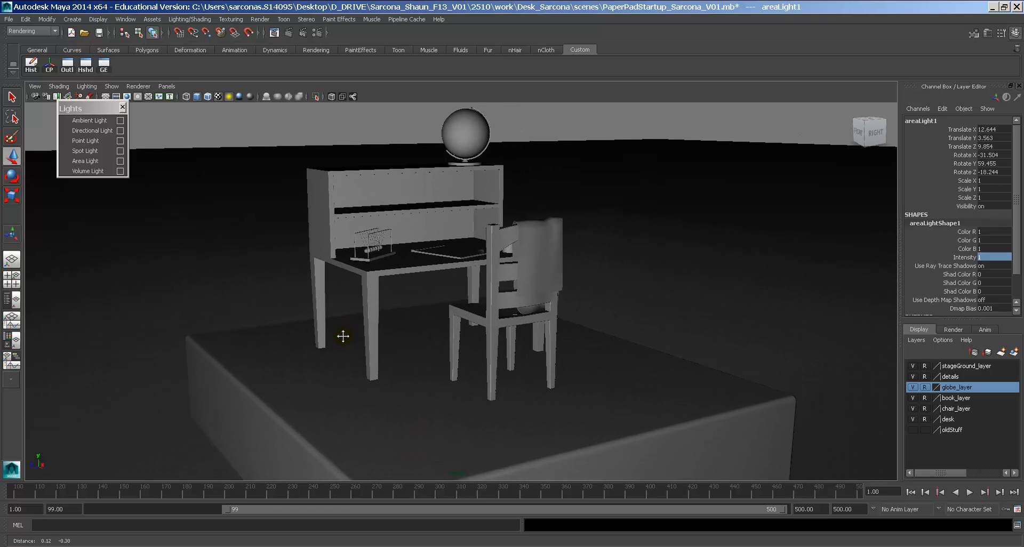
right_click_drag(343, 337, 177, 309, "alt")
middle_click_drag(176, 309, 173, 310, "alt")
left_click_drag(309, 332, 270, 356, "alt")
right_click_drag(304, 356, 252, 336, "alt")
middle_click_drag(259, 335, 286, 323, "alt")
left_click_drag(284, 328, 224, 347, "alt")
middle_click_drag(216, 349, 281, 339, "alt")
Rotate the area light freehand to turn it toward the desk.
key("e")
left_click_drag(226, 384, 218, 341)
left_click_drag(301, 350, 364, 330, "alt")
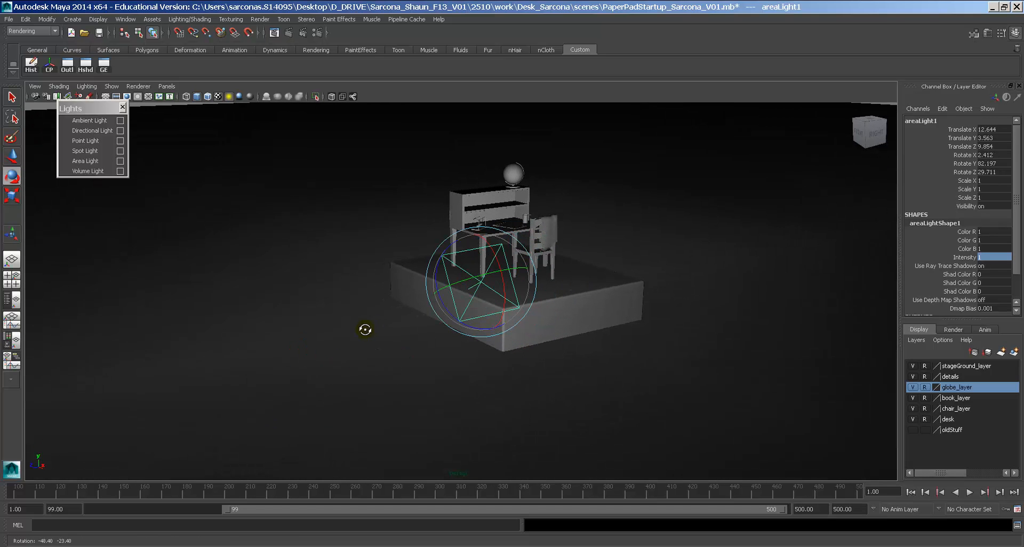
left_click_drag(500, 268, 473, 259)
left_click_drag(473, 258, 617, 253)
Aim the area light at the desk with the Show Manipulator tool and move it to about 14.591, 5.406, 10.075.
key("t")
left_click_drag(536, 316, 448, 213, "alt")
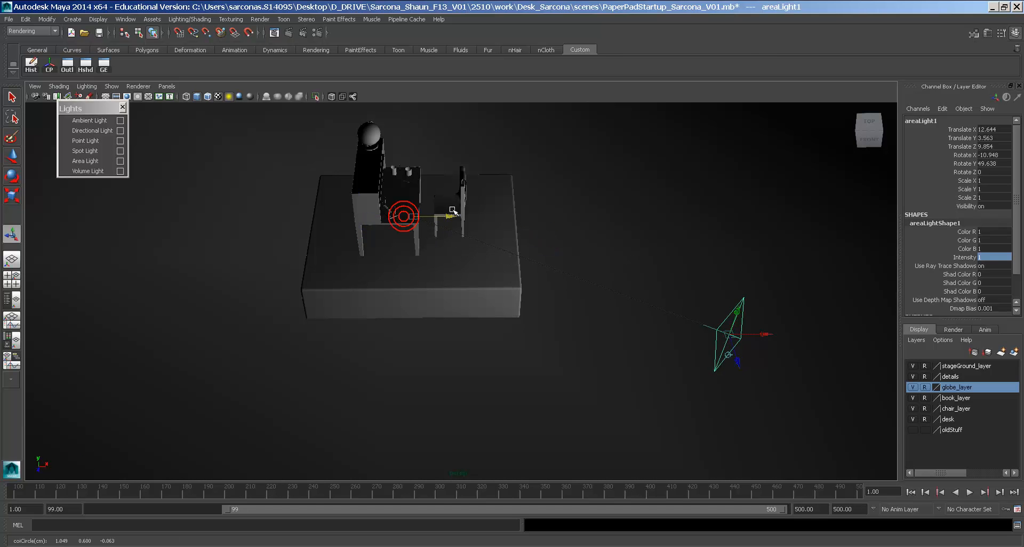
left_click_drag(573, 288, 477, 256, "alt")
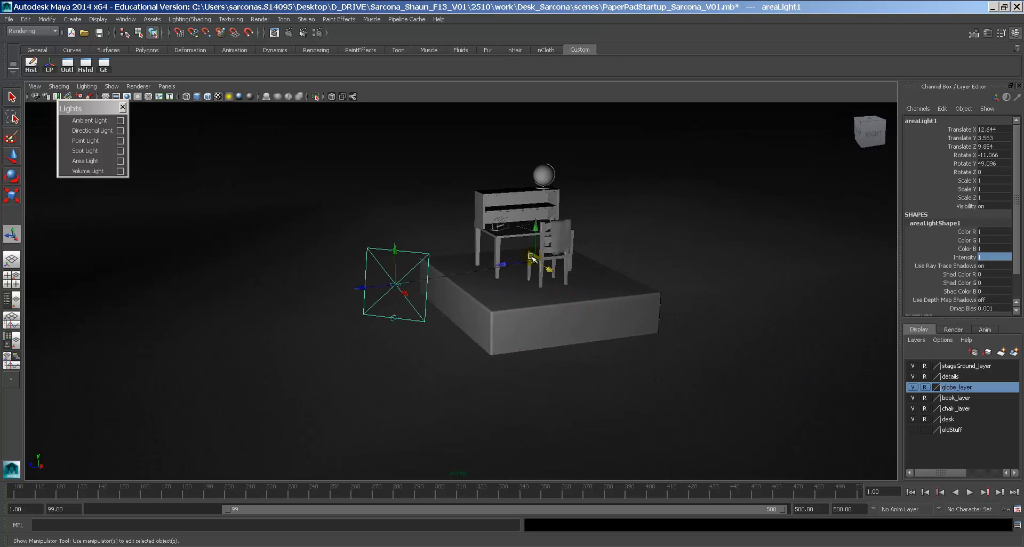
left_click_drag(363, 288, 418, 314)
left_click_drag(413, 280, 411, 211)
middle_click_drag(550, 237, 523, 258, "alt")
left_click_drag(524, 258, 525, 229)
Render a closer view of the desk, set the area light's Intensity to 2 and render again.
right_click_drag(580, 281, 566, 342, "alt")
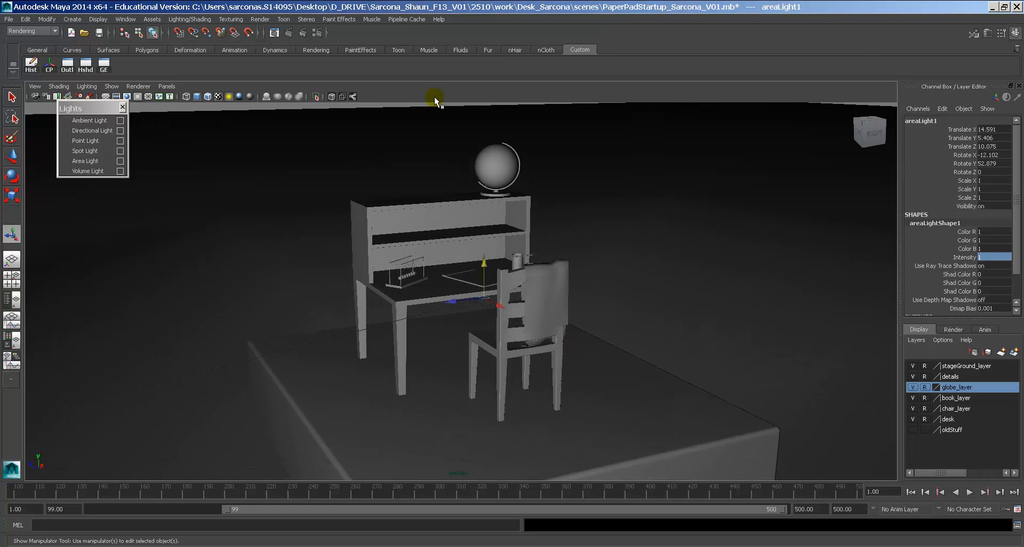
left_click(290, 31)
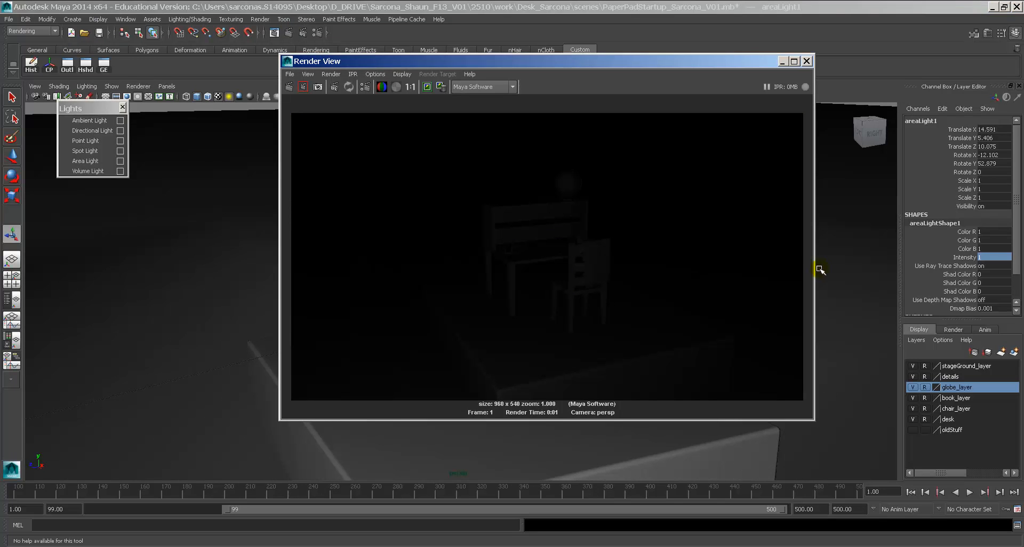
left_click(984, 257)
type("2")
key("Return")
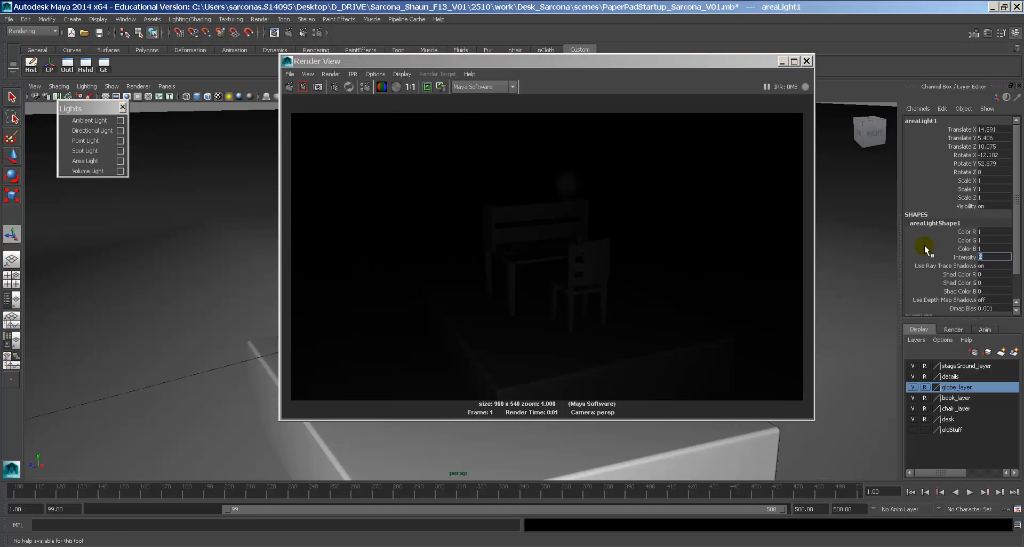
left_click(292, 87)
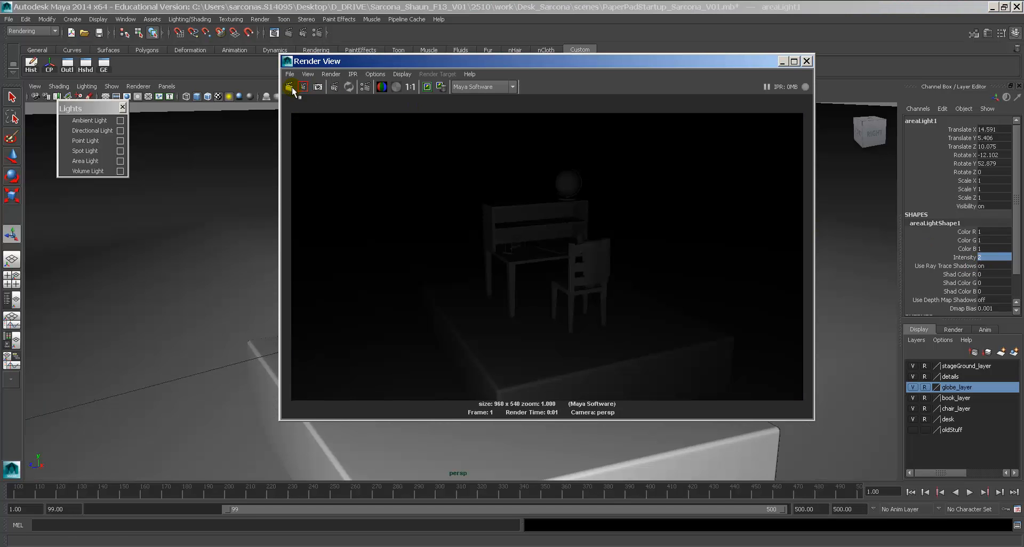
Set the area light's Intensity to 5 and render the desk again with Maya Software.
left_click(986, 258)
type("5")
key("Return")
left_click(986, 257)
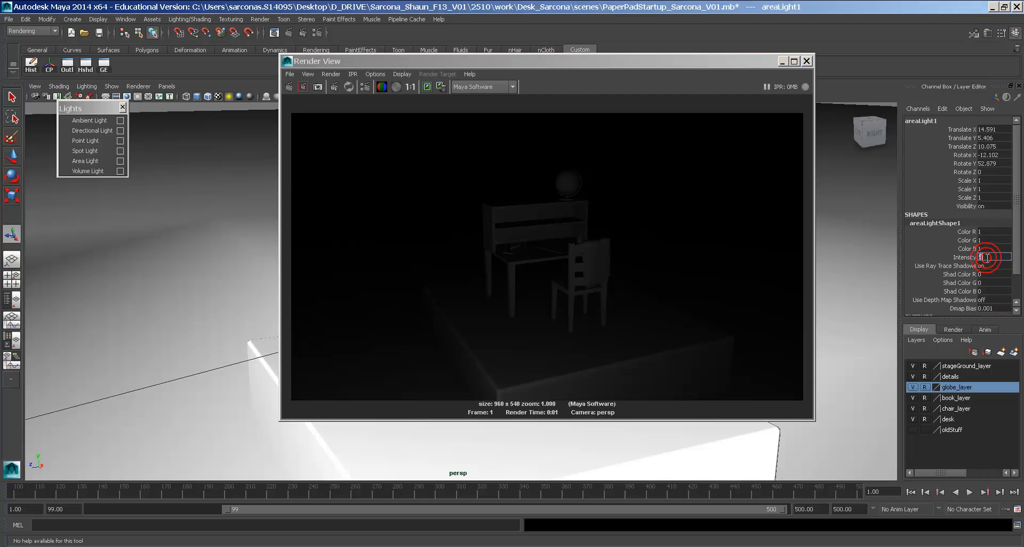
left_click(290, 87)
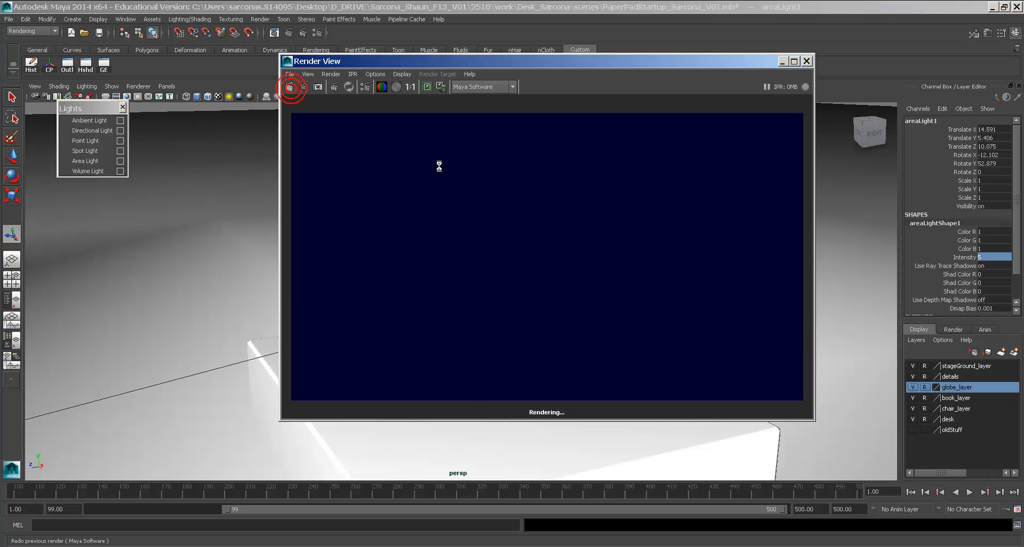
Set the area light's Intensity to 10 and render the desk again.
left_click(990, 255)
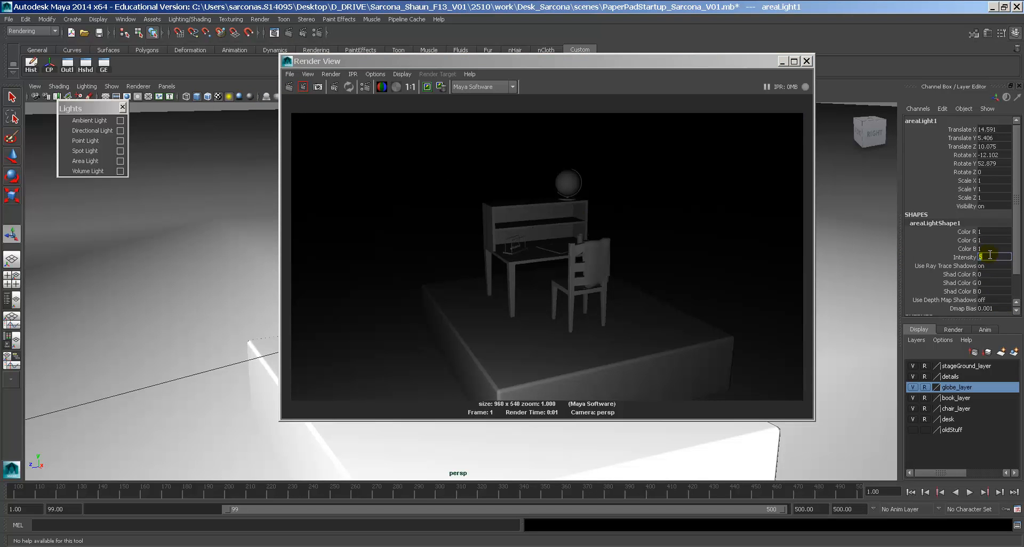
key("Return")
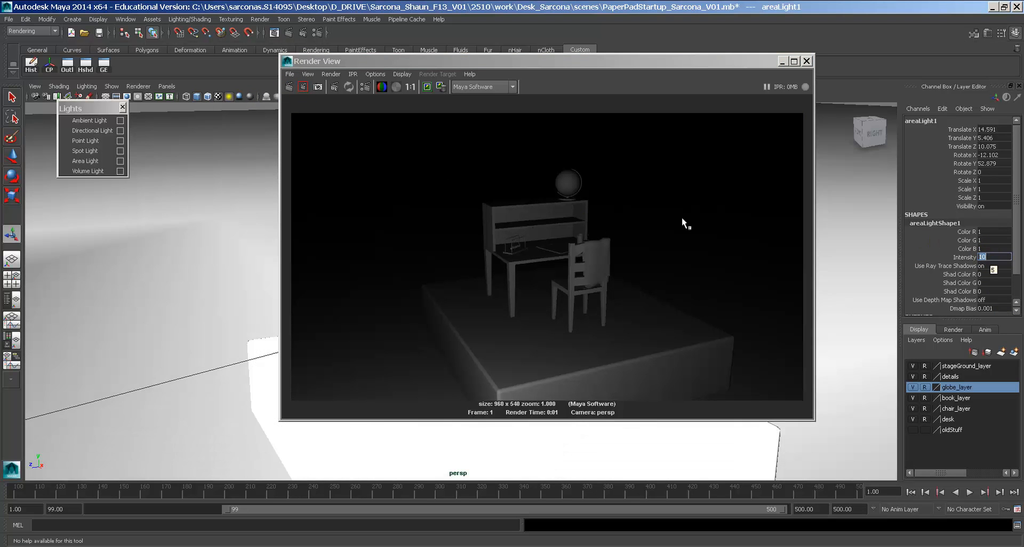
left_click(289, 87)
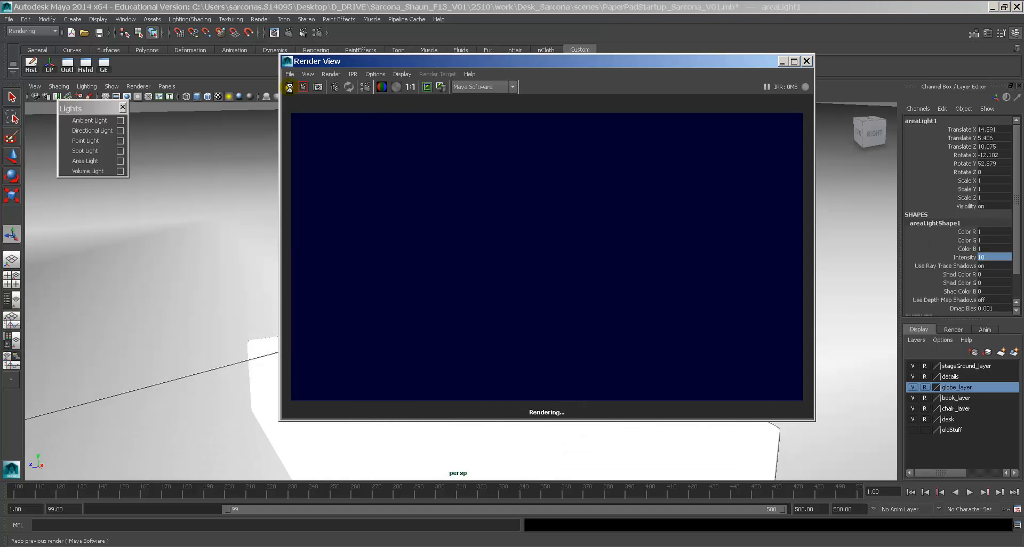
left_click(403, 74)
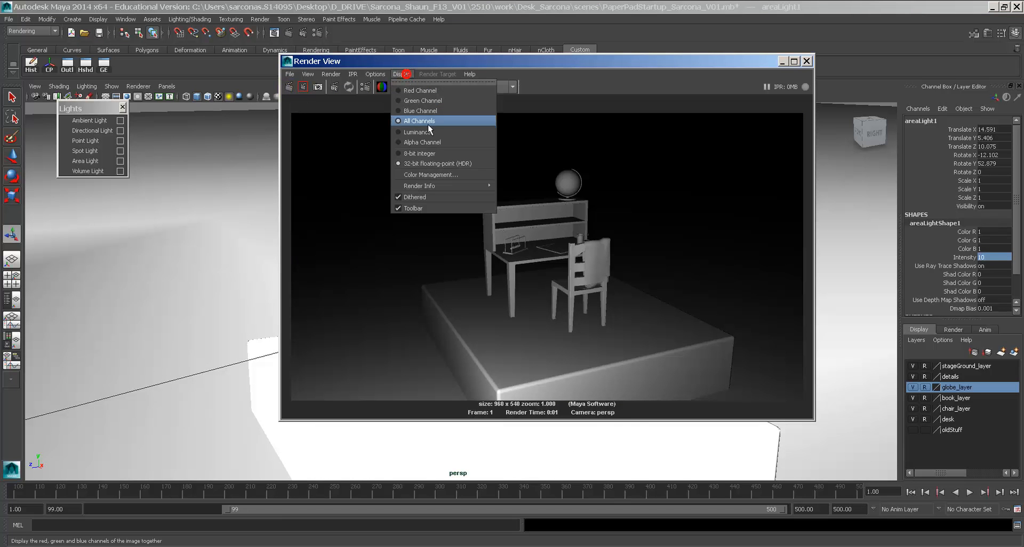
left_click(443, 170)
left_click(851, 82)
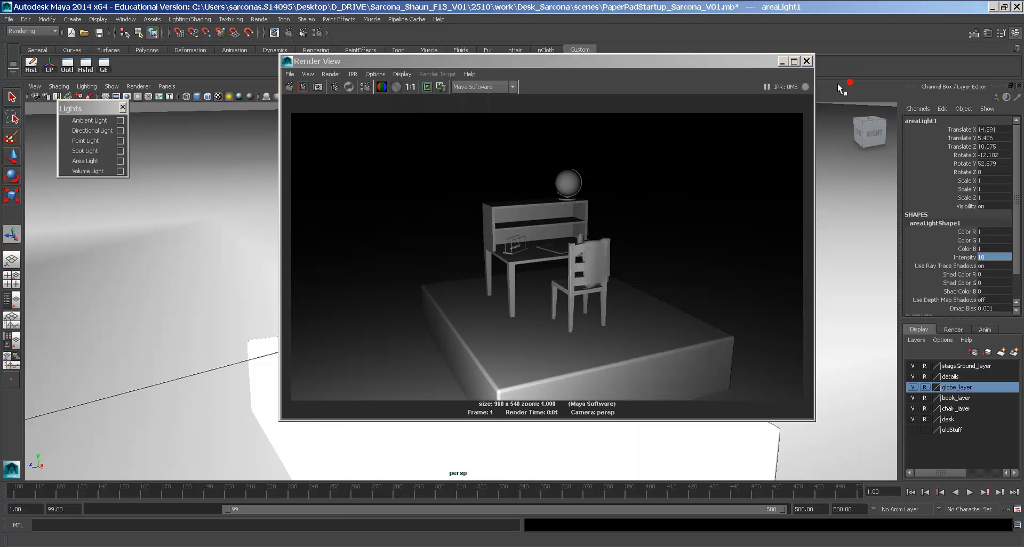
Set the area light's Intensity to 15, render the desk again and inspect the platform and desk up close.
left_click(997, 258)
type("15")
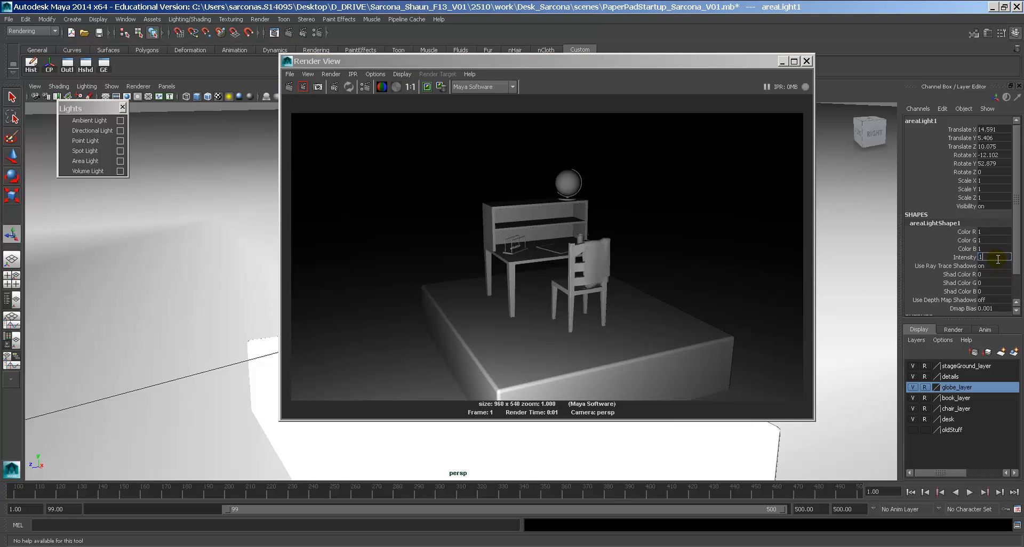
key("Return")
left_click(289, 87)
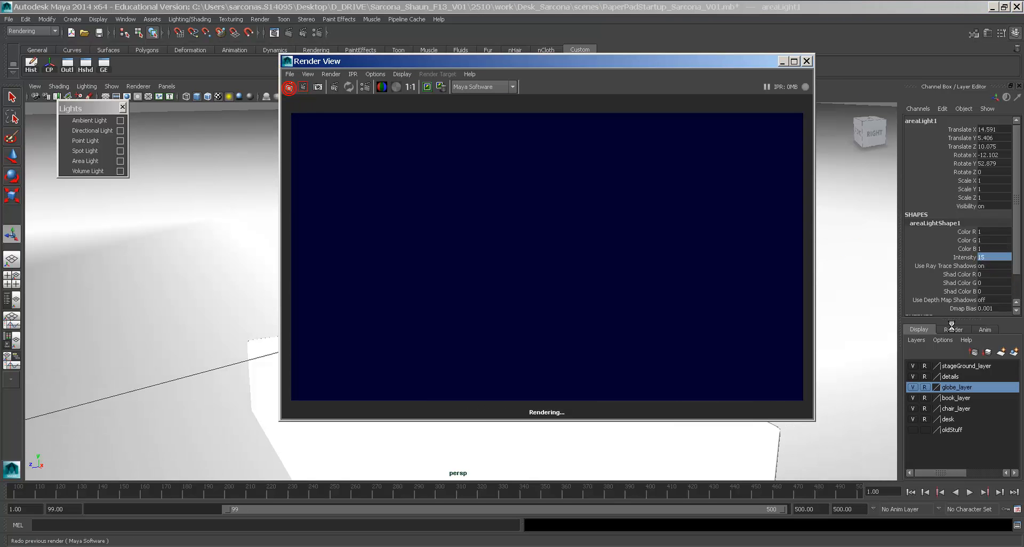
middle_click_drag(575, 356, 574, 261, "alt")
right_click_drag(575, 262, 589, 268, "alt")
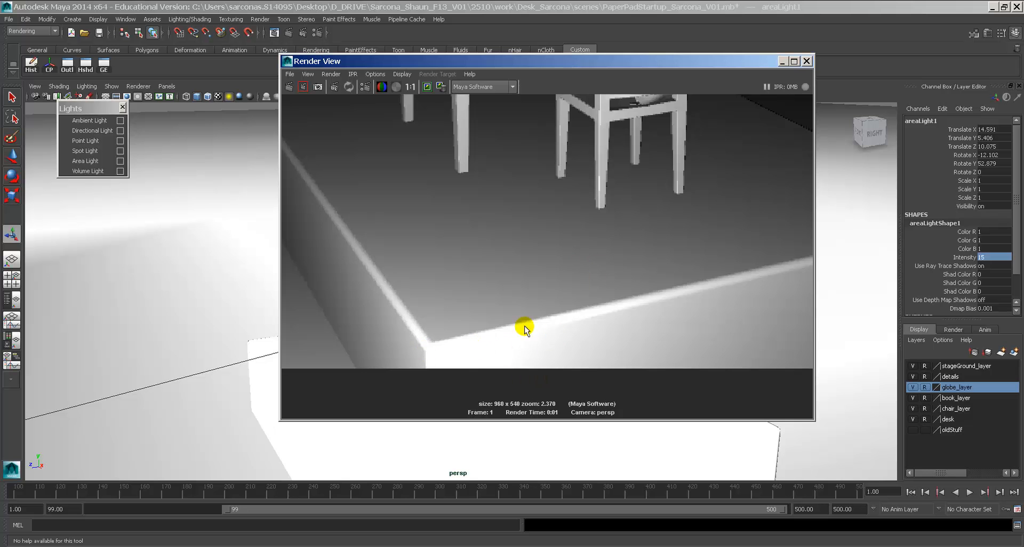
middle_click_drag(585, 201, 592, 446, "alt")
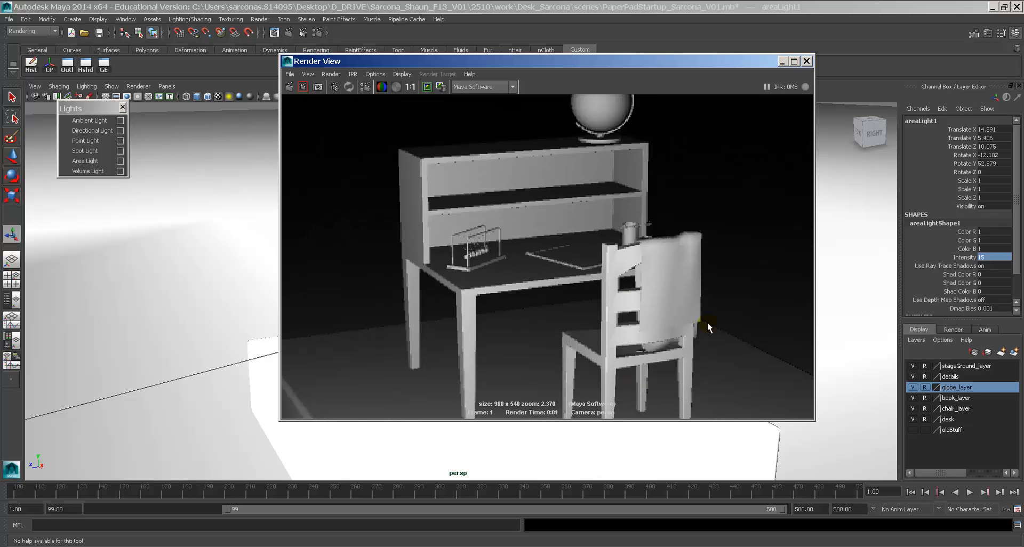
Set the area light's Intensity back to 10 and render the desk again with Maya Software.
left_click(985, 257)
type("10")
key("Return")
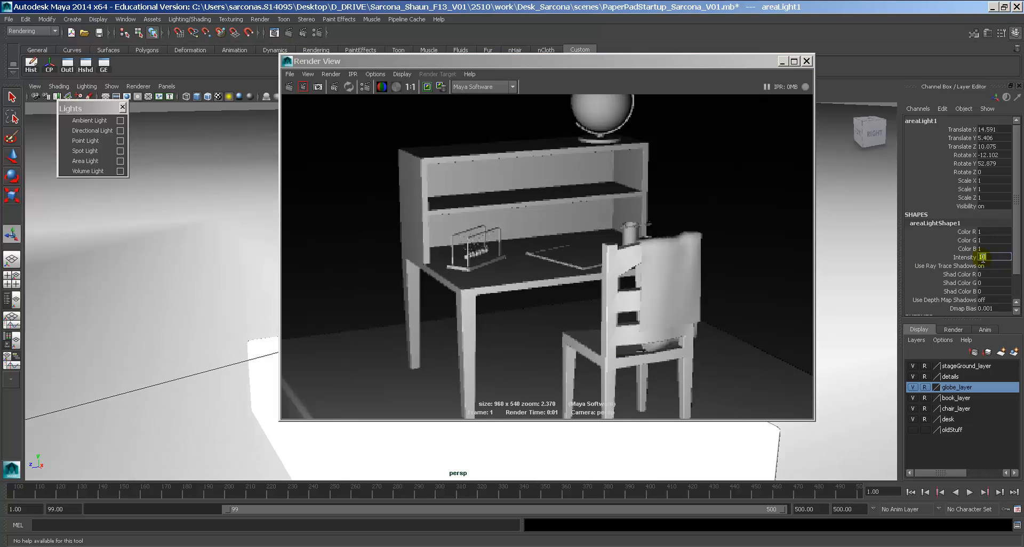
left_click(289, 86)
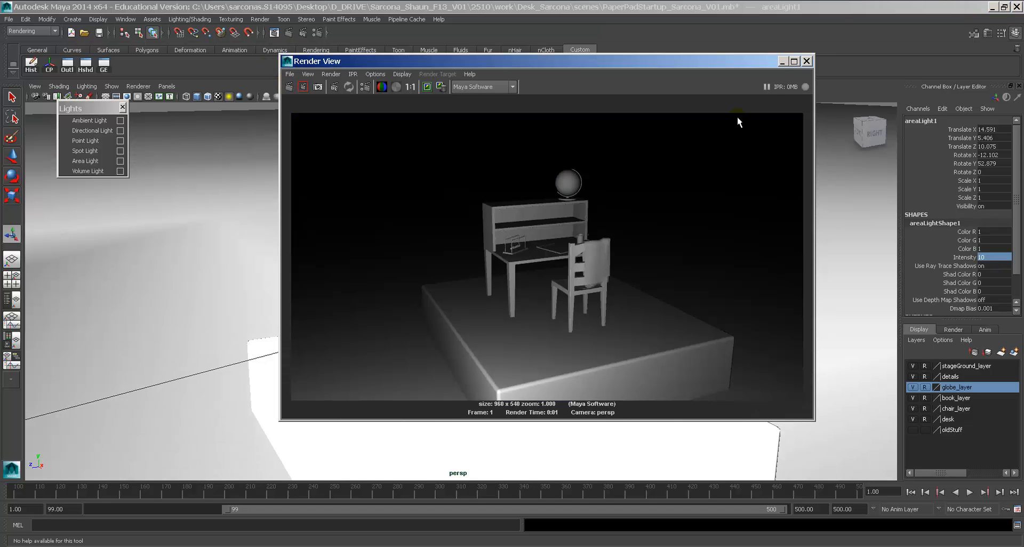
Close the render window, then render the current frame twice more, closing the result each time.
left_click(805, 62)
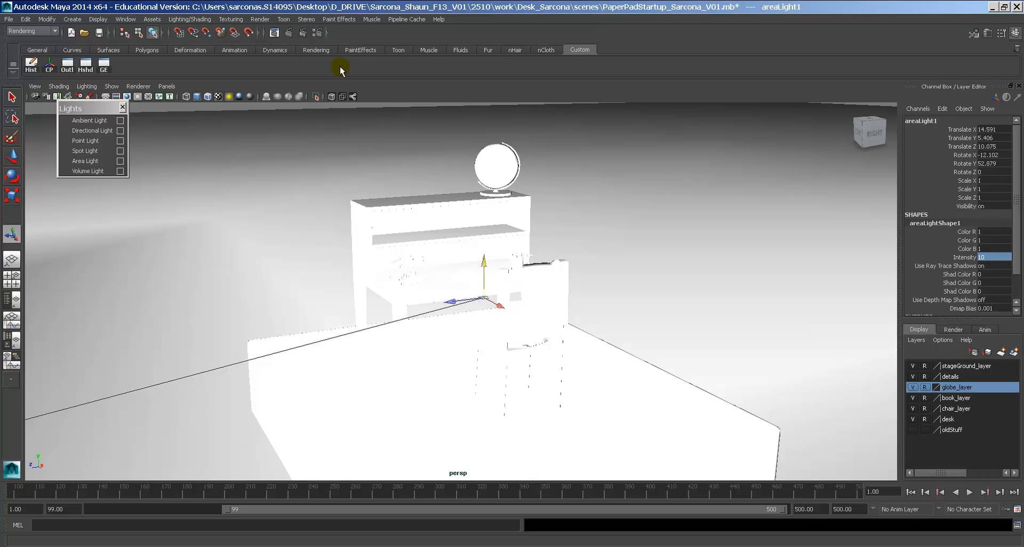
left_click(289, 33)
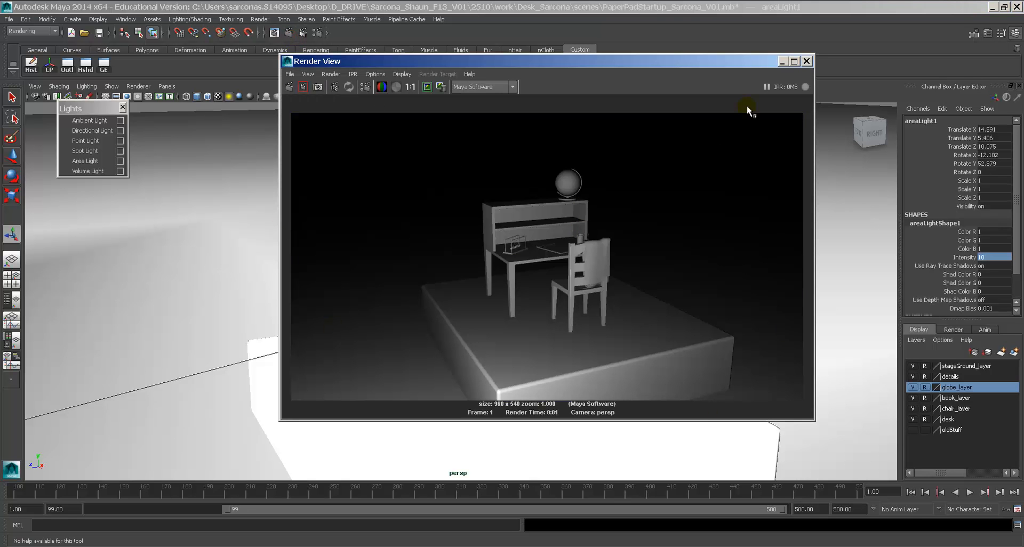
left_click(806, 61)
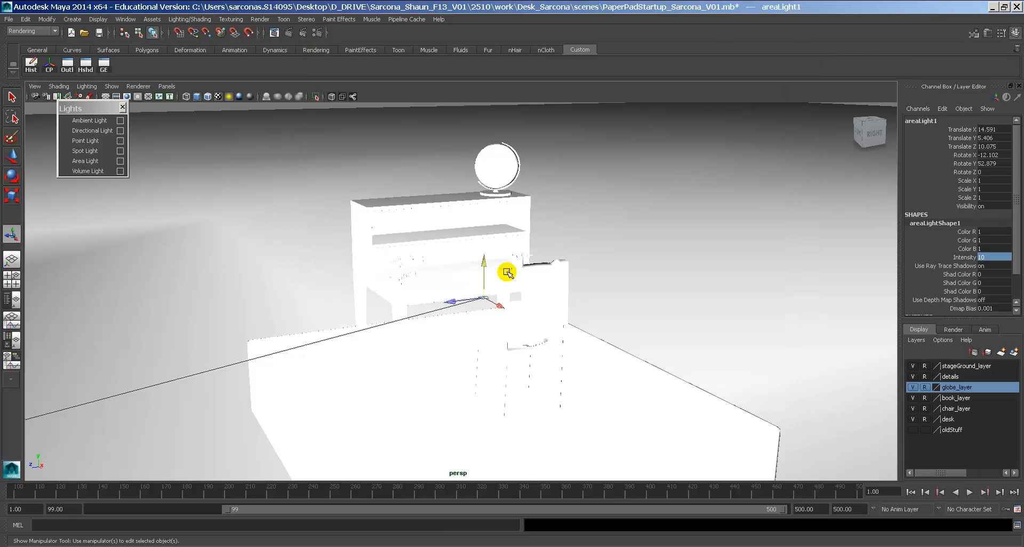
left_click(289, 32)
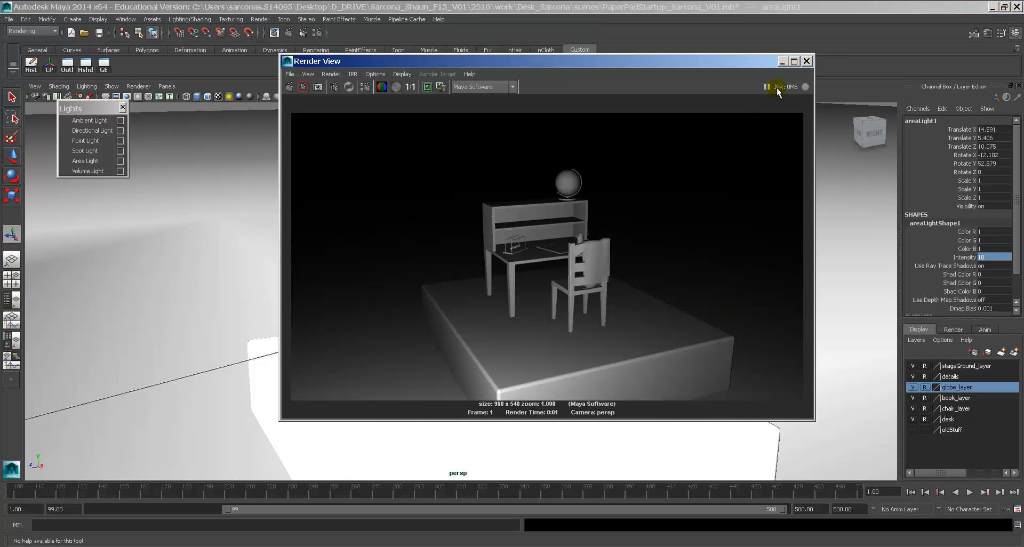
left_click(807, 61)
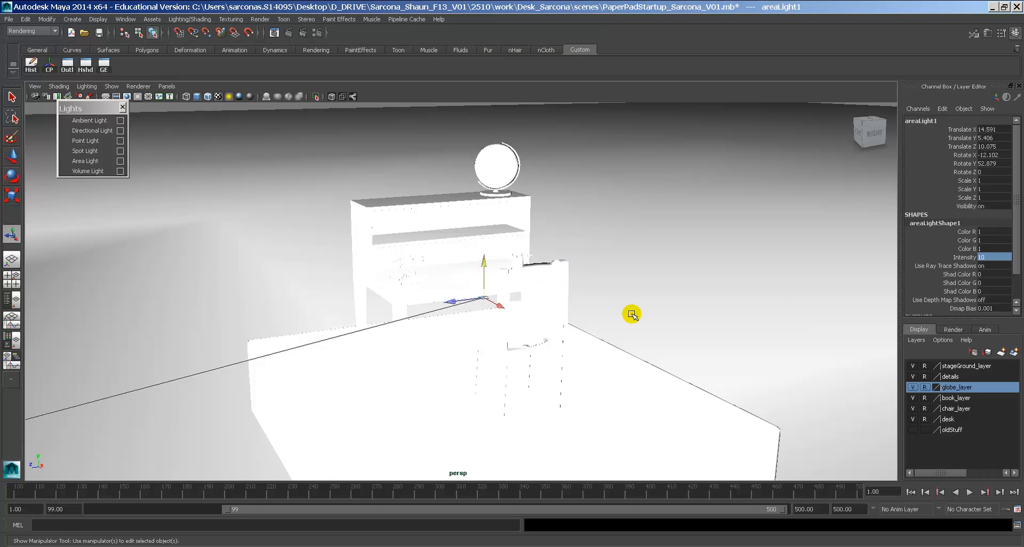
Open the area light's attributes and examine its color, light effects and shadow settings.
left_click_drag(626, 315, 565, 322, "alt")
right_click_drag(566, 321, 515, 325, "alt")
right_click_drag(631, 343, 483, 318, "alt")
left_click_drag(555, 315, 523, 322, "alt")
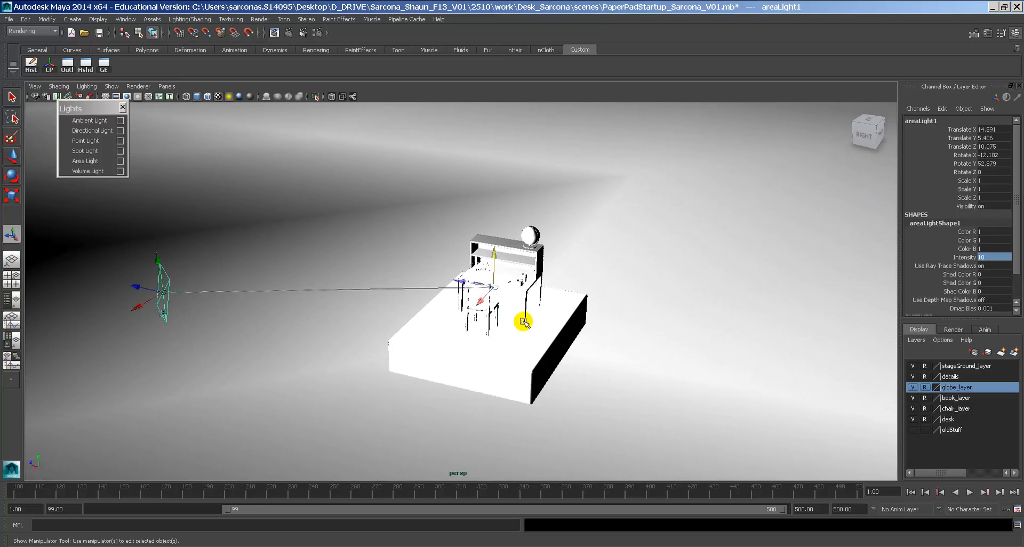
key("ctrl+a")
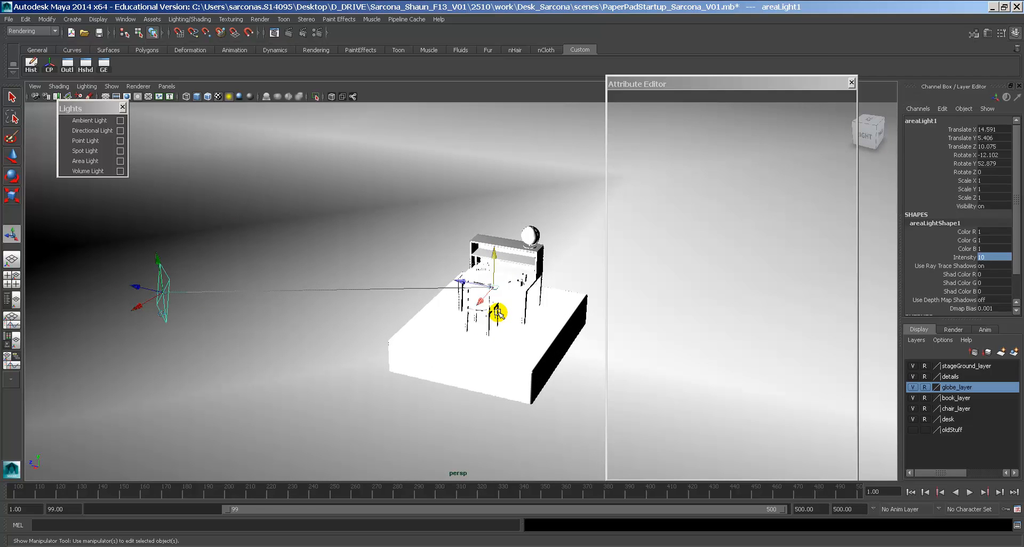
left_click_drag(726, 84, 708, 56)
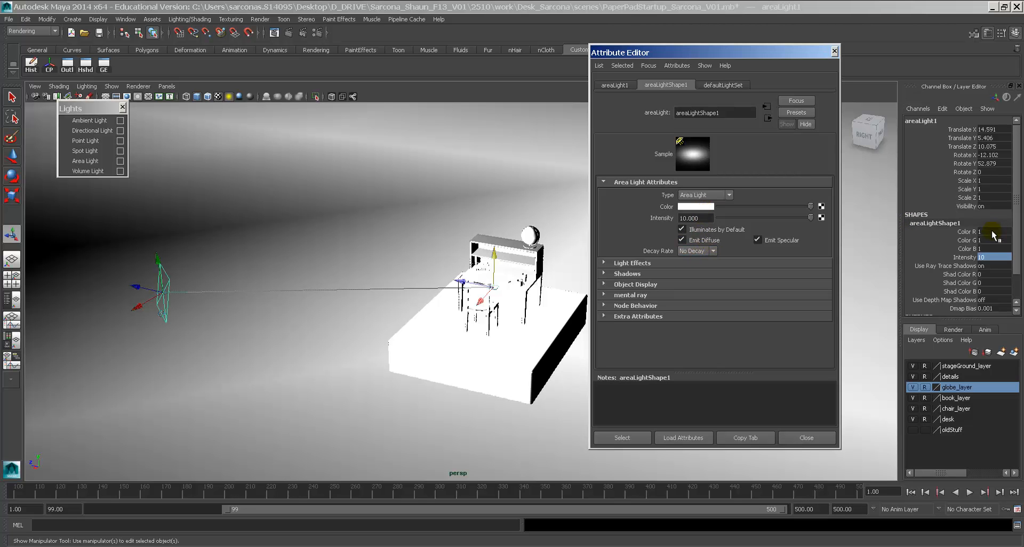
left_click(696, 206)
left_click(635, 262)
left_click(635, 263)
left_click(636, 273)
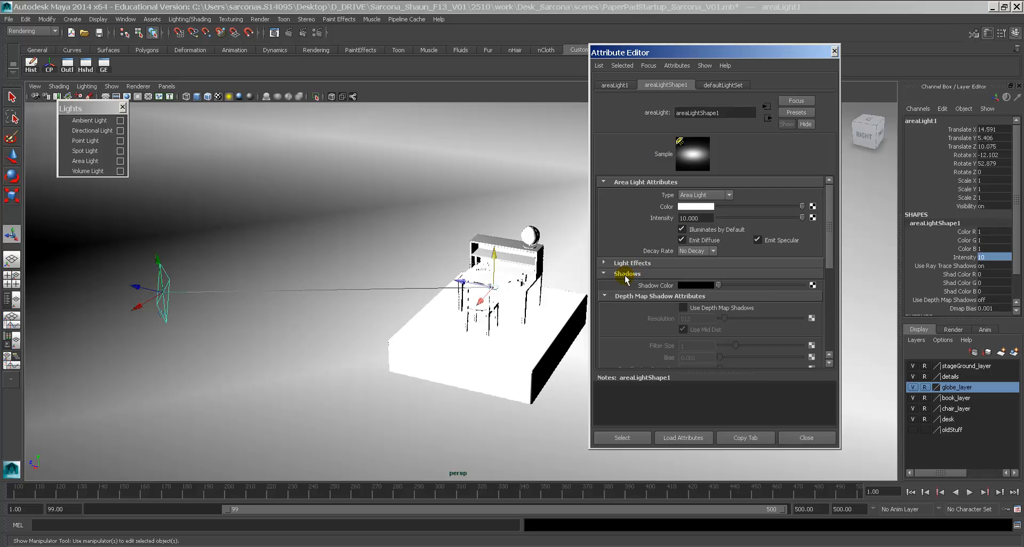
left_click(631, 294)
left_click(629, 273)
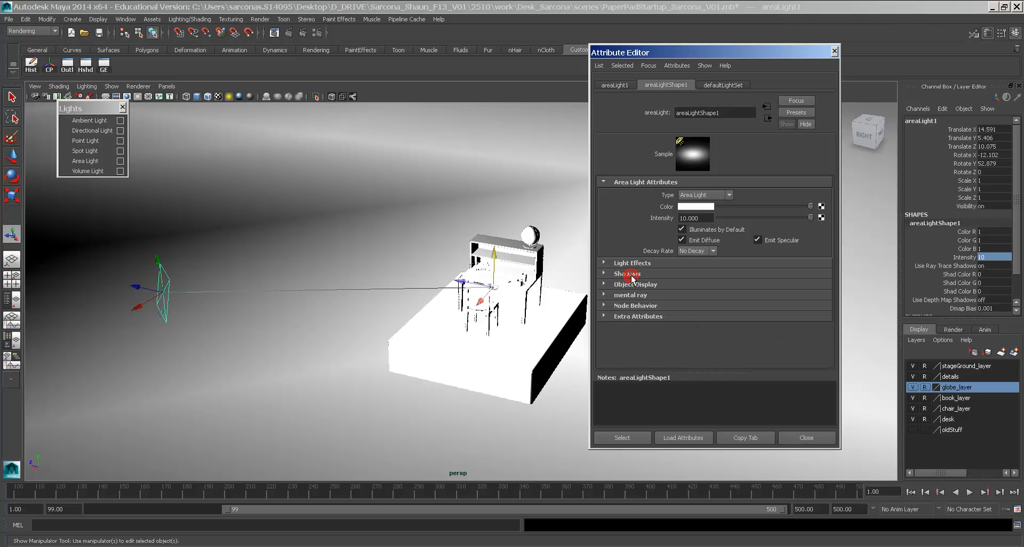
Enable Raytracing under Raytracing Quality in the Maya Software render settings, with the view closer to the desk.
right_click_drag(458, 189, 640, 207, "alt")
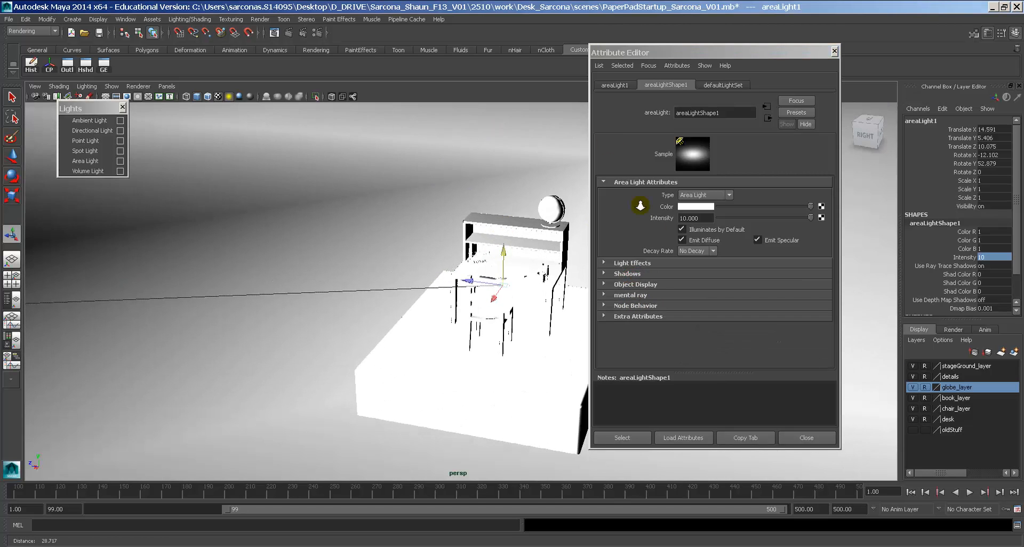
left_click_drag(502, 224, 469, 211, "alt")
right_click_drag(421, 117, 489, 85, "alt")
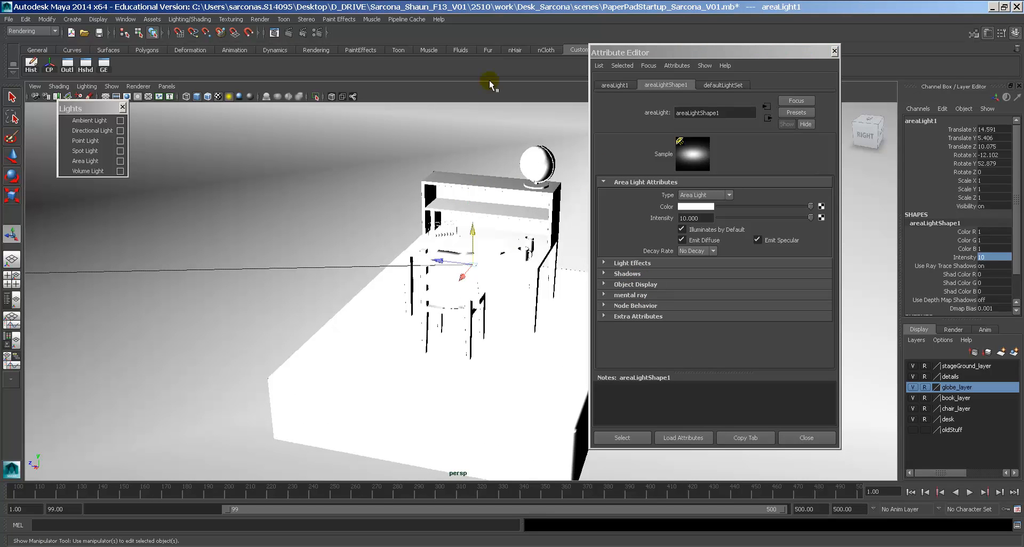
left_click(318, 33)
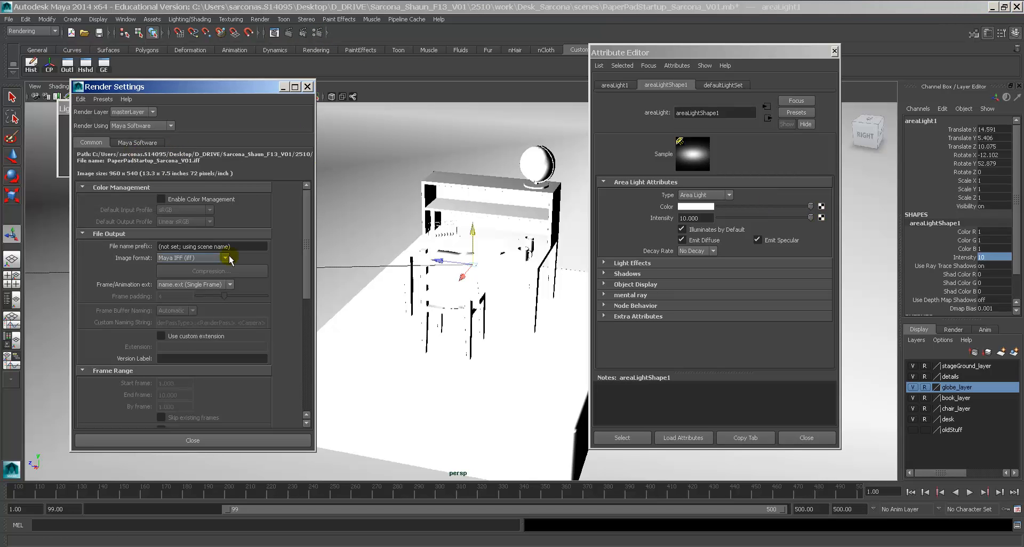
scroll(229, 256, "down", 6)
scroll(228, 256, "up", 6)
left_click(136, 143)
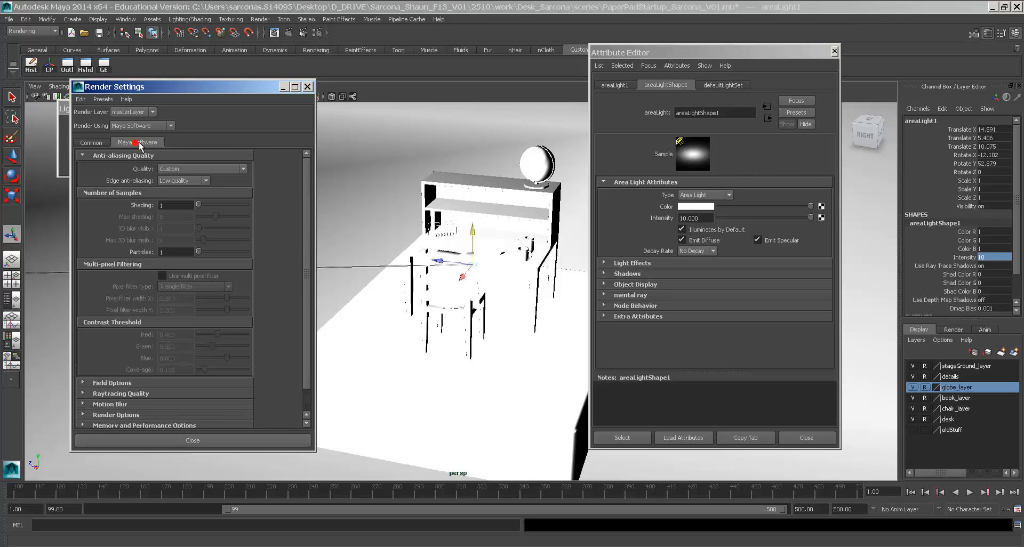
left_click(135, 396)
scroll(187, 347, "down", 3)
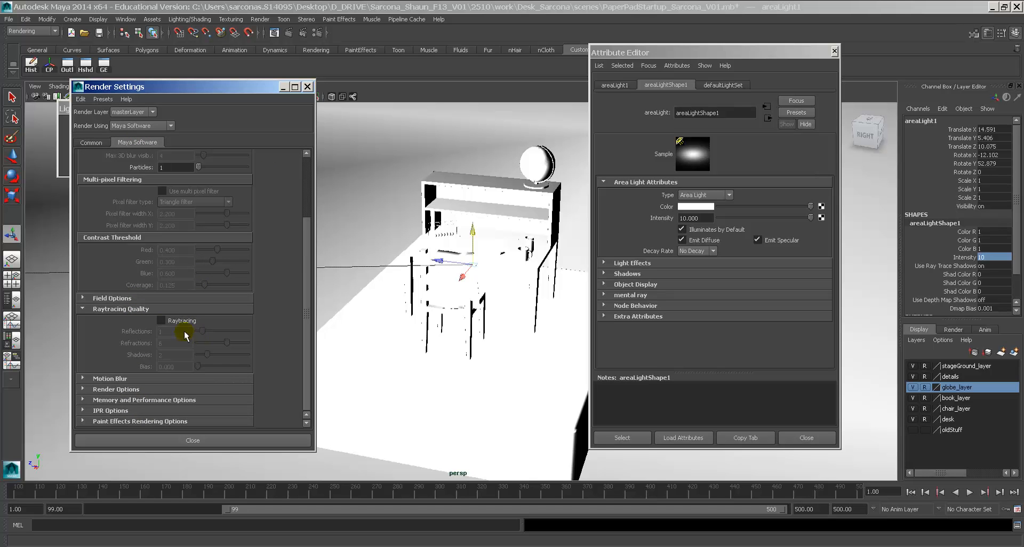
left_click(162, 321)
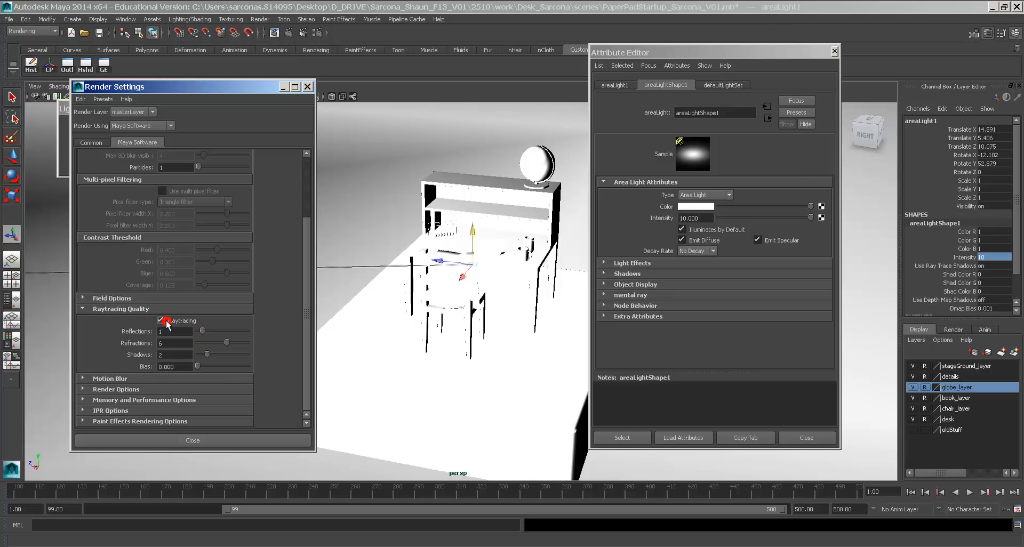
left_click(308, 86)
Render the desk with raytracing and inspect the edge of the platform's shadow up close.
left_click(290, 33)
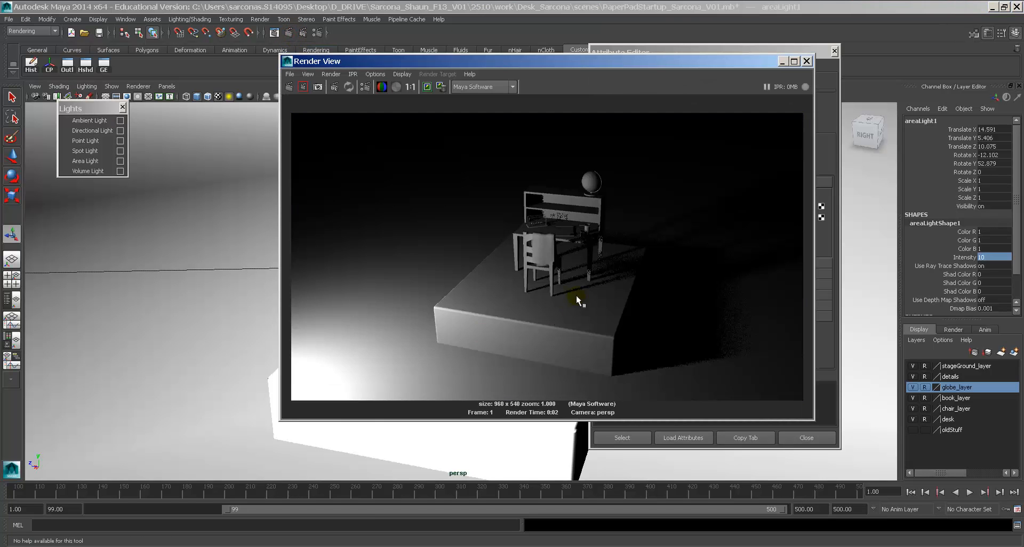
middle_click_drag(683, 278, 526, 277, "alt")
mouse_move(526, 277)
right_mouse_down("alt")
mouse_move(629, 288)
mouse_move(682, 270)
right_mouse_up("alt")
mouse_move(635, 256)
middle_mouse_down("alt")
mouse_move(677, 251)
mouse_move(681, 151)
middle_mouse_up("alt")
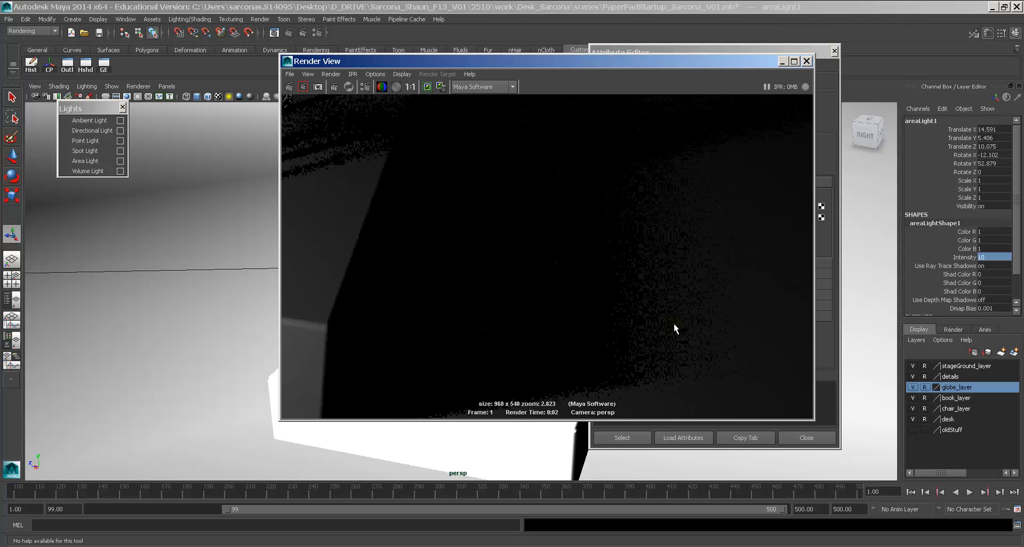
Arrange the render window beside the area light's attributes, set its raytrace Shadow Rays to 40 and render again.
left_click(807, 48)
left_click_drag(528, 62, 313, 26)
left_click_drag(750, 57, 805, 36)
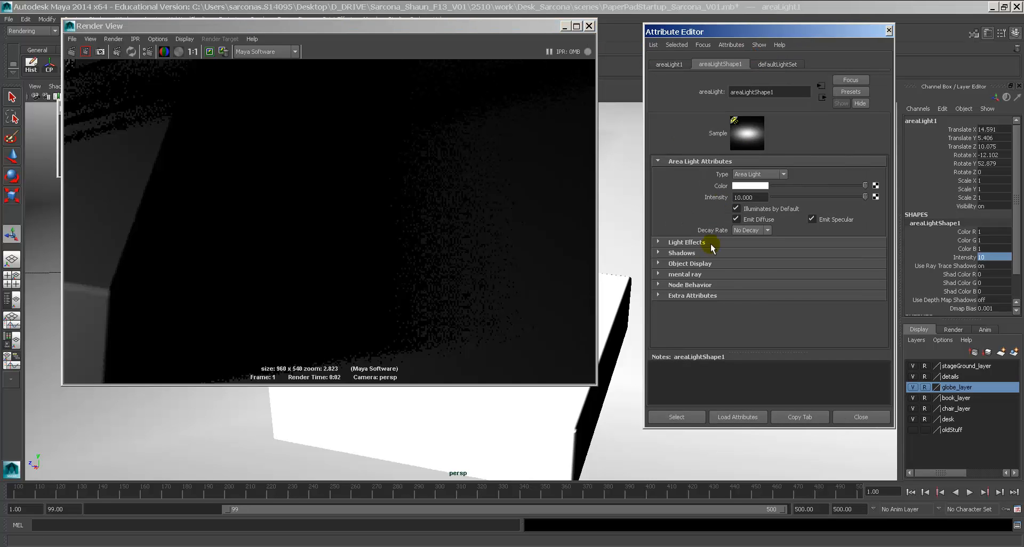
left_click(689, 253)
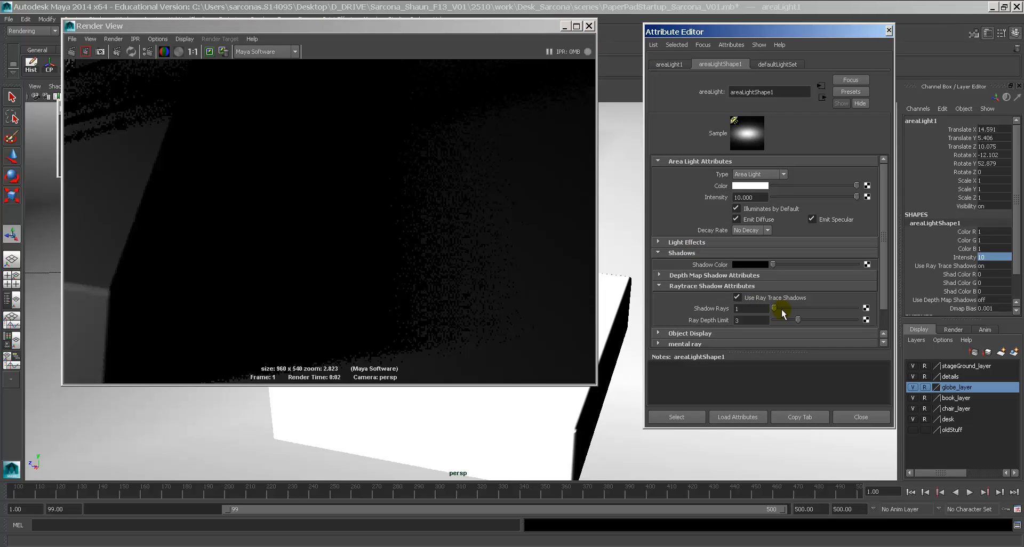
left_click_drag(777, 310, 870, 310)
left_click(86, 51)
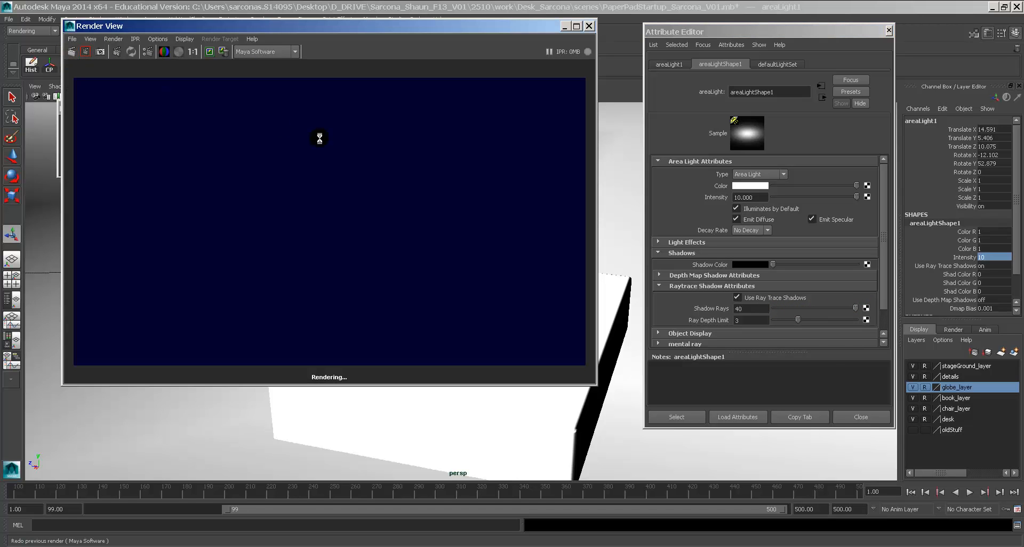
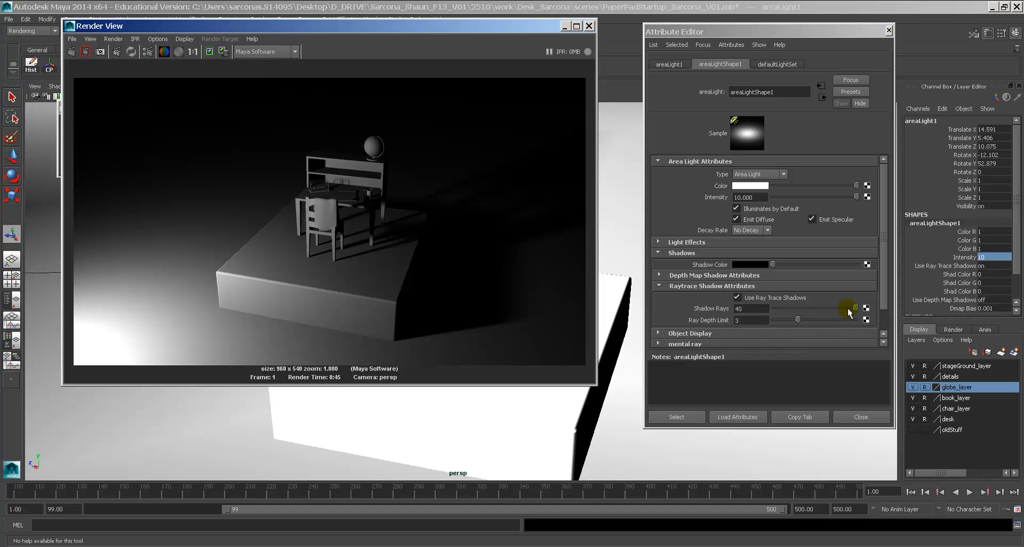
Set the area light's Shadow Rays to 20 and render the desk again.
left_click_drag(849, 310, 815, 312)
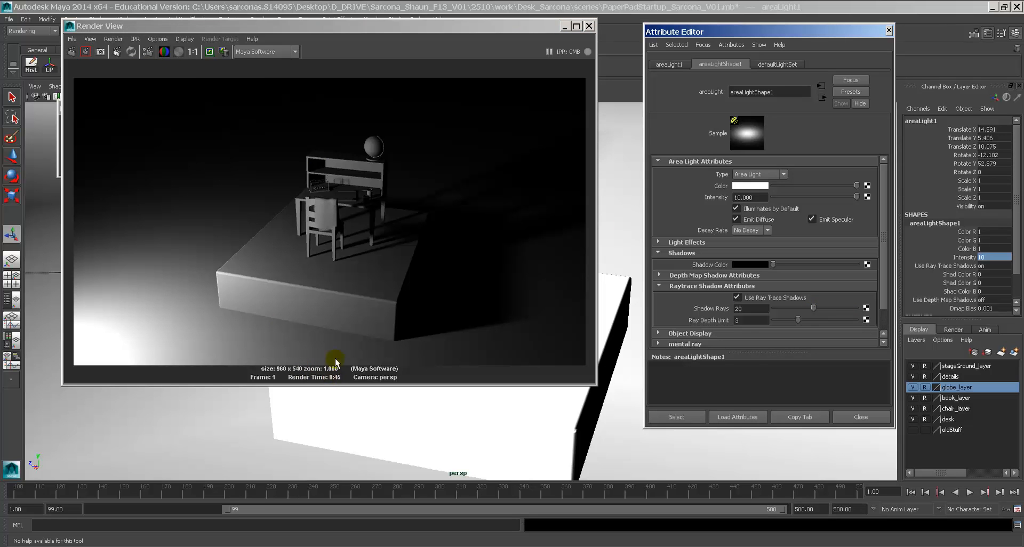
left_click(72, 54)
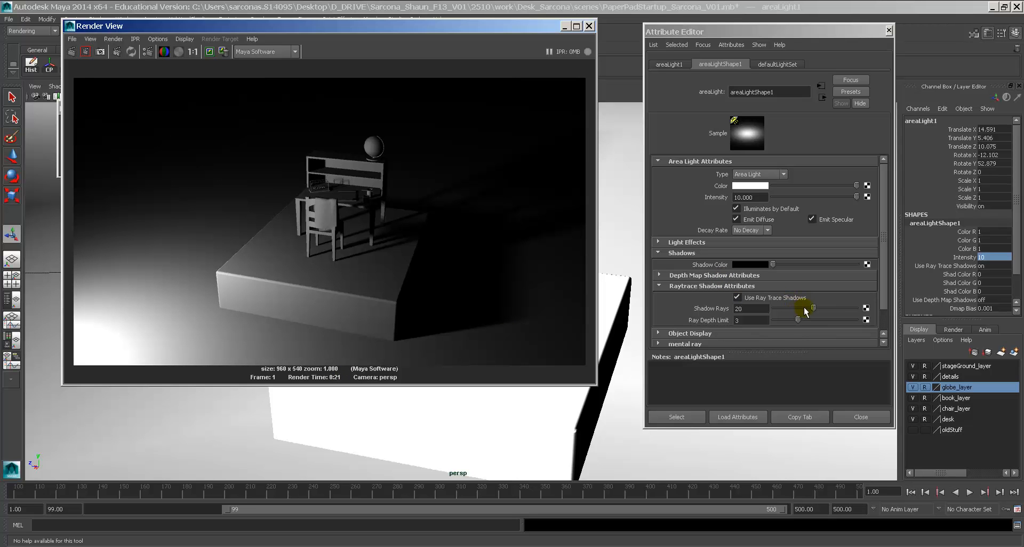
Set the area light's Shadow Rays to 10 and render only a region around the platform's shadow.
left_click_drag(813, 308, 883, 311)
left_click_drag(856, 309, 802, 310)
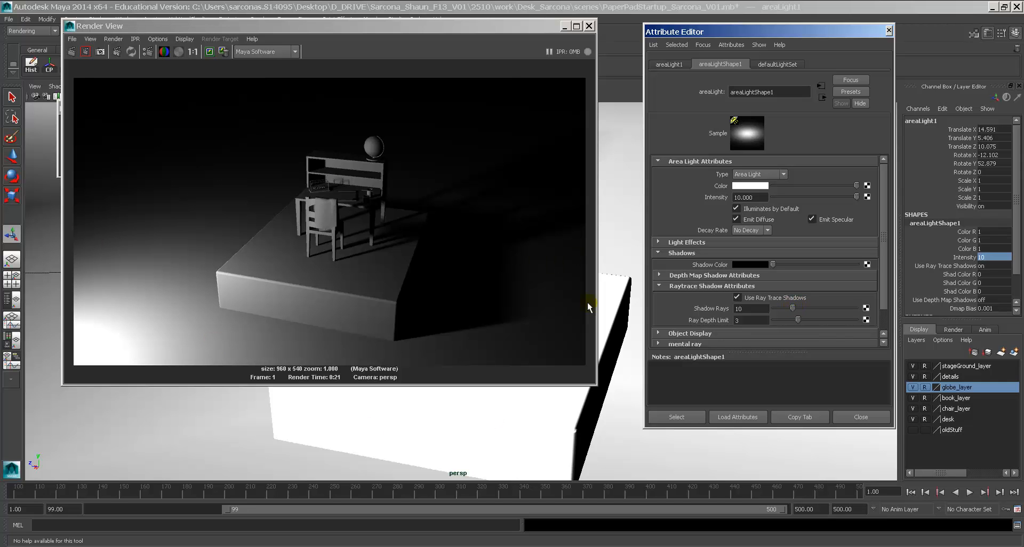
left_click_drag(420, 248, 548, 344)
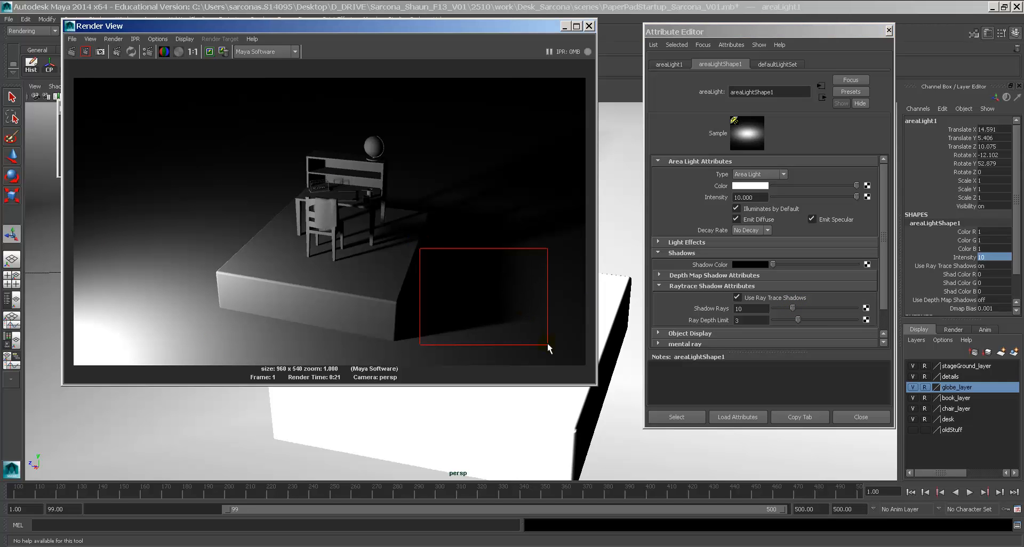
left_click(86, 52)
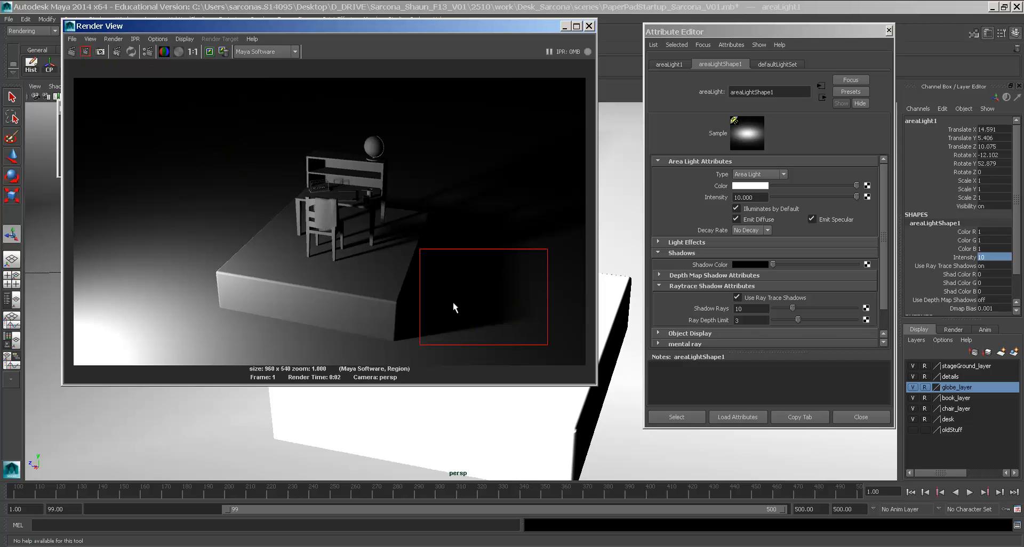
Examine the softness and grain of the shadow edges in the region render up close.
middle_click_drag(461, 282, 375, 231, "alt")
right_click_drag(375, 229, 742, 260, "alt")
middle_click_drag(470, 251, 417, 243, "alt")
right_click_drag(418, 242, 631, 244, "alt")
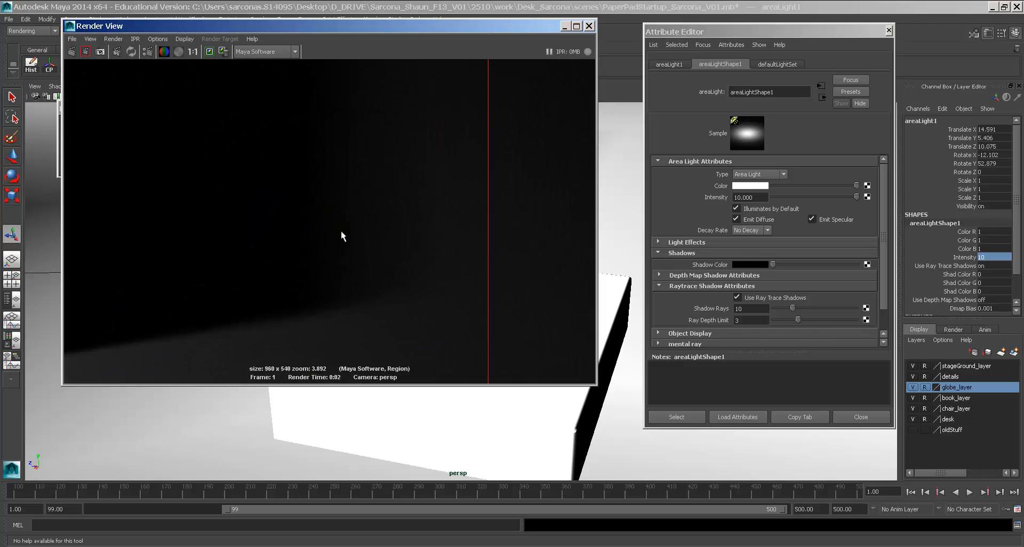
right_click_drag(341, 232, 376, 223, "alt")
middle_click_drag(355, 131, 411, 249, "alt")
middle_click_drag(403, 189, 385, 295, "alt")
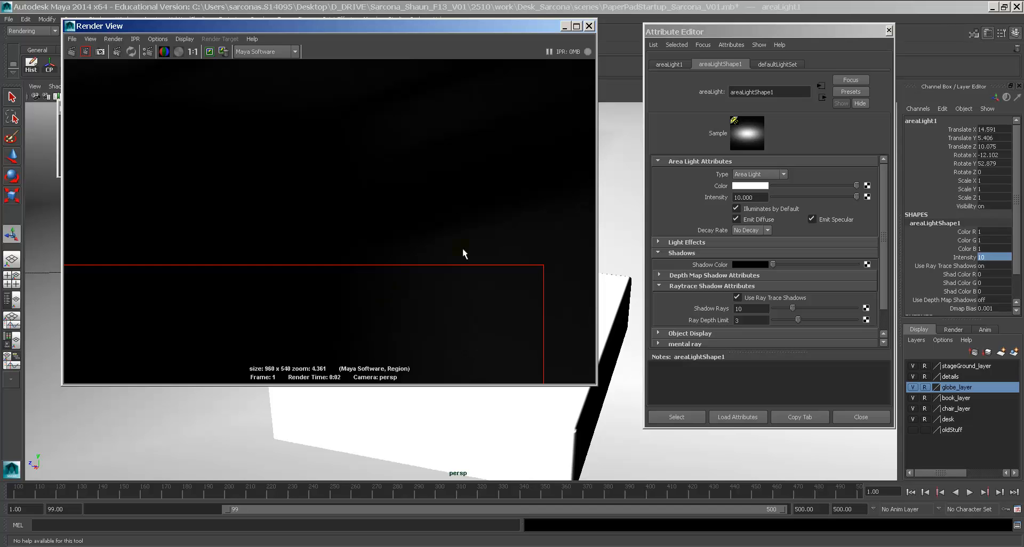
Mark a new region over the platform's shadow edge, set the area light's Shadow Rays to 40 and render the region.
left_click(475, 207)
middle_click_drag(458, 336, 457, 76, "alt")
right_click_drag(470, 236, 335, 220, "alt")
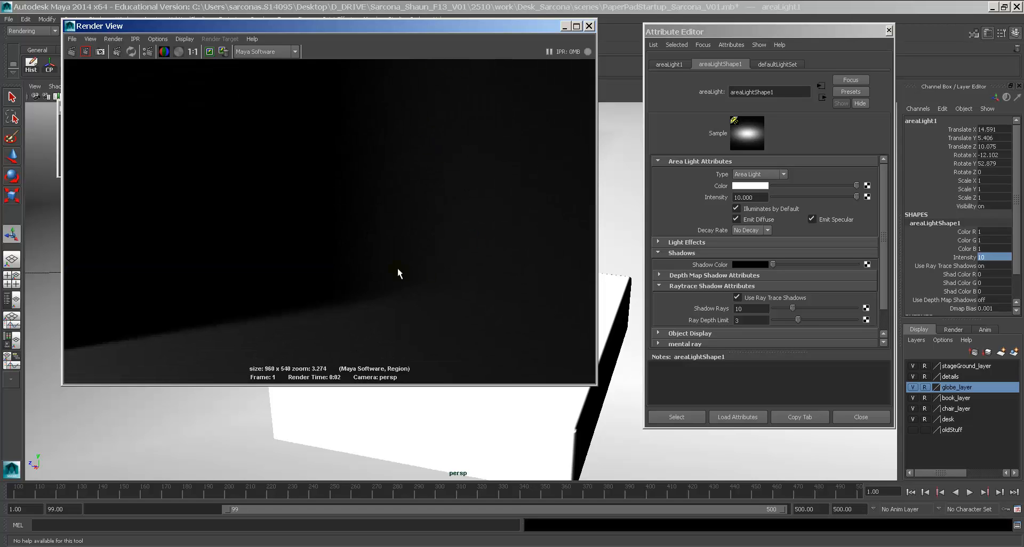
left_click_drag(264, 216, 542, 331)
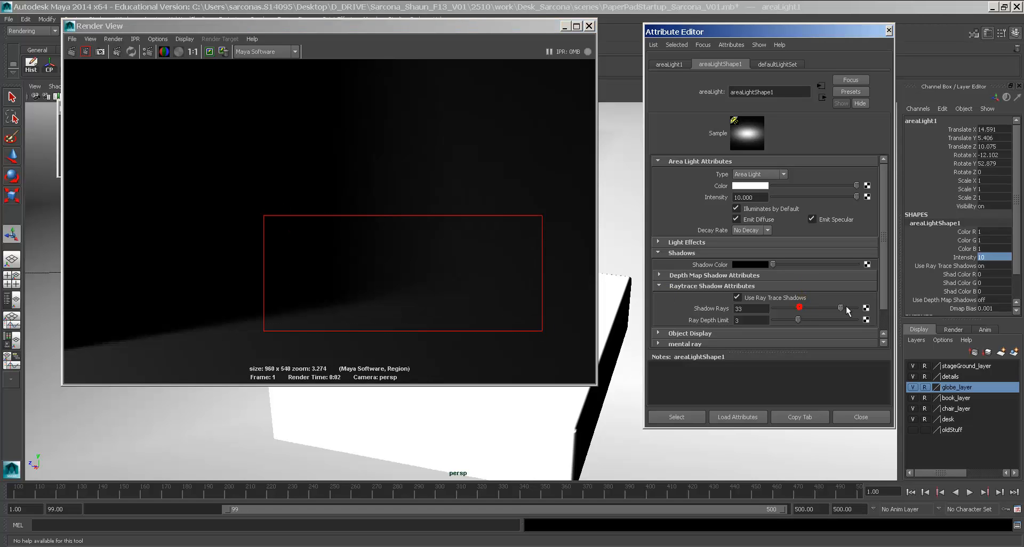
left_click_drag(794, 309, 860, 309)
left_click(99, 55)
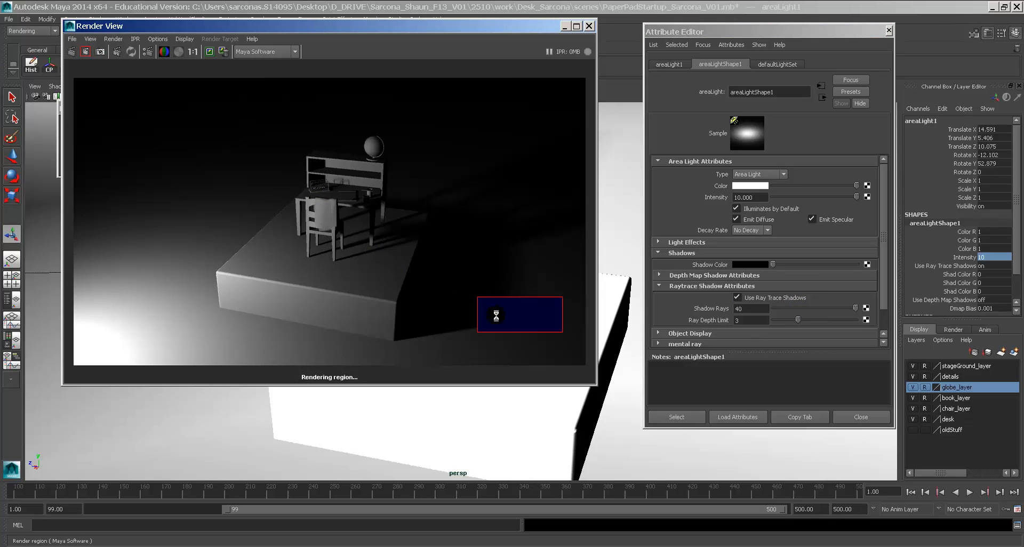
Examine the platform's shadow edge in the region render up close for softness and grain.
middle_click_drag(518, 325, 425, 277, "alt")
right_click_drag(425, 277, 753, 289, "alt")
middle_click_drag(537, 285, 392, 185, "alt")
right_click_drag(457, 230, 693, 256, "alt")
middle_click_drag(414, 180, 377, 212, "alt")
left_click(458, 230)
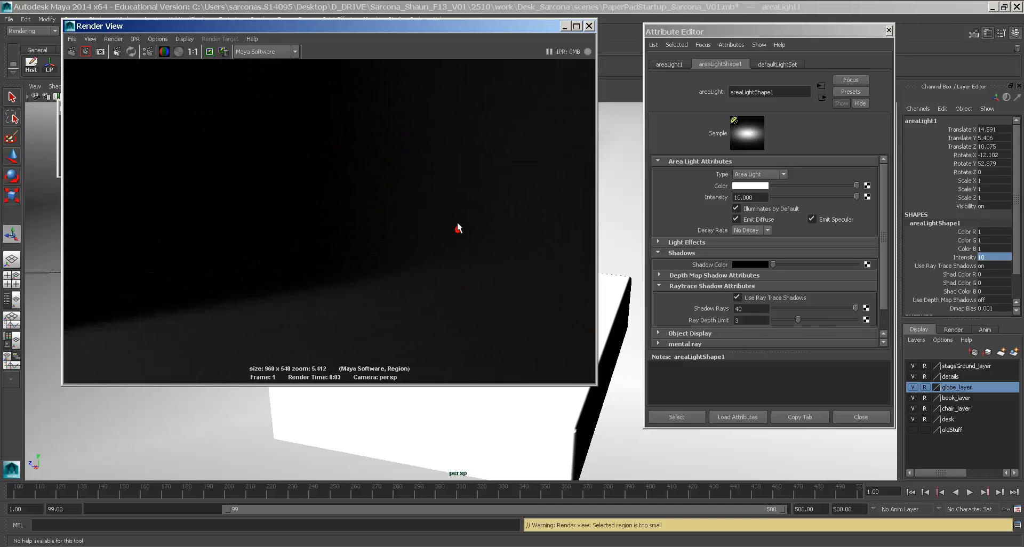
middle_click_drag(458, 229, 460, 235, "alt")
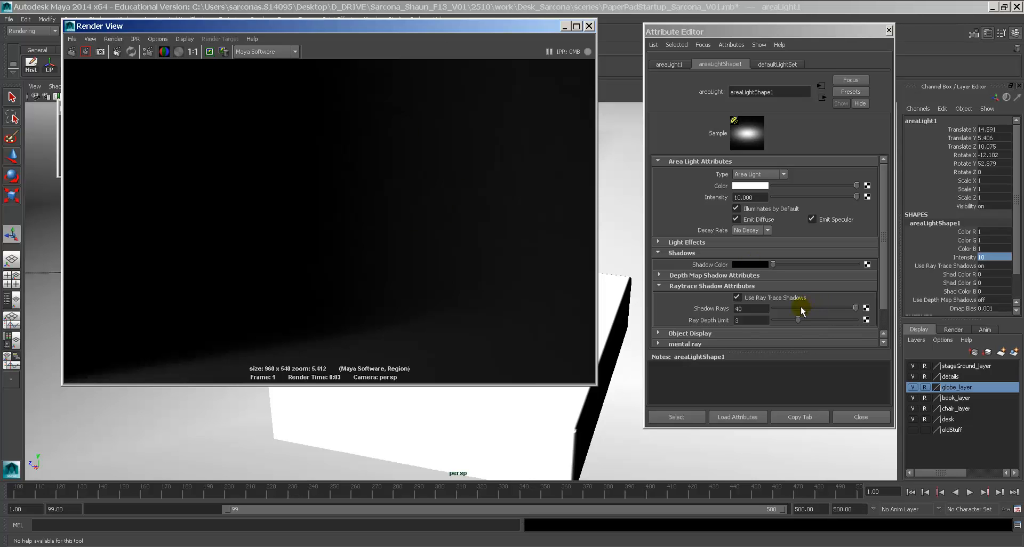
Set the area light's Shadow Rays to 10 and close the light's attribute window.
left_click_drag(796, 308, 793, 311)
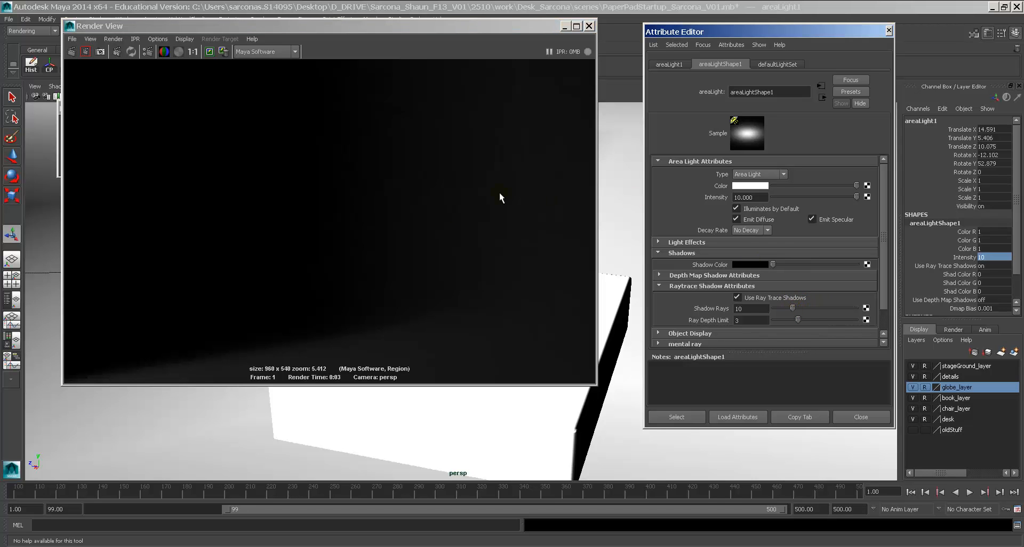
right_click_drag(501, 199, 463, 215, "alt")
middle_click_drag(464, 215, 526, 228, "alt")
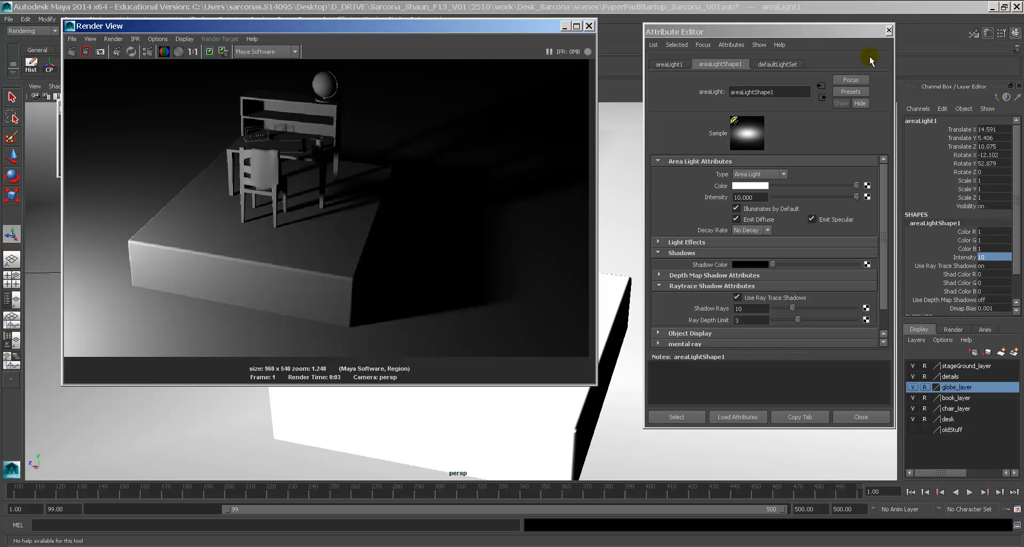
left_click(888, 31)
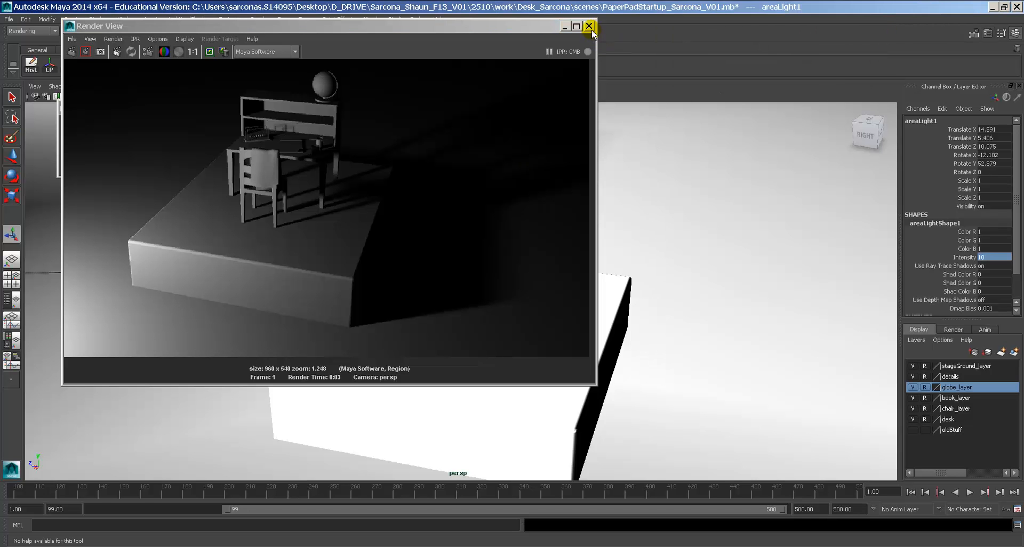
Examine the shadows around the platform, chair and desk legs in the render up close.
middle_click_drag(482, 274, 371, 242, "alt")
right_click_drag(370, 242, 672, 276, "alt")
middle_click_drag(660, 273, 622, 267, "alt")
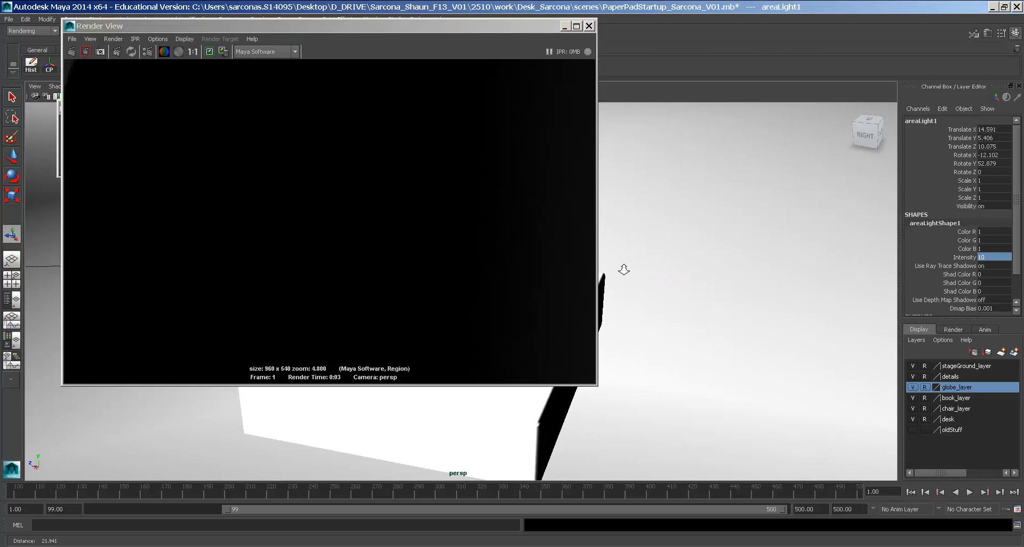
right_click_drag(518, 265, 264, 223, "alt")
right_click_drag(485, 256, 419, 249, "alt")
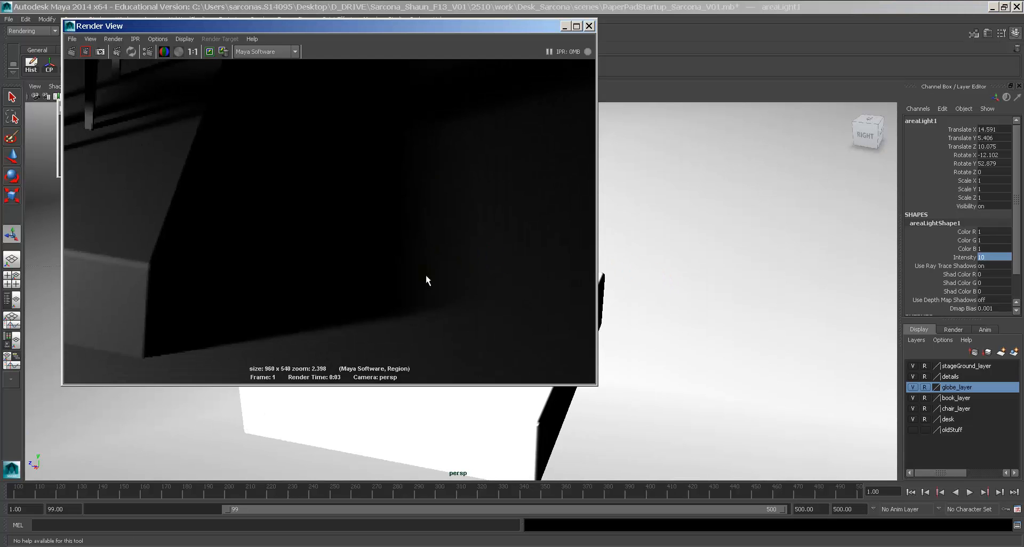
middle_click_drag(377, 182, 649, 331, "alt")
right_click_drag(526, 270, 718, 304, "alt")
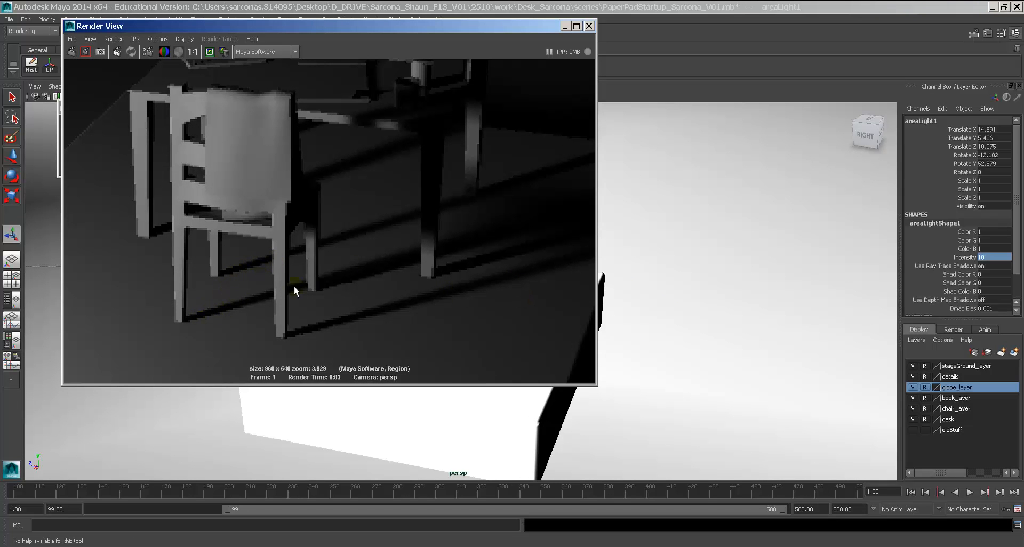
middle_click_drag(294, 286, 339, 328, "alt")
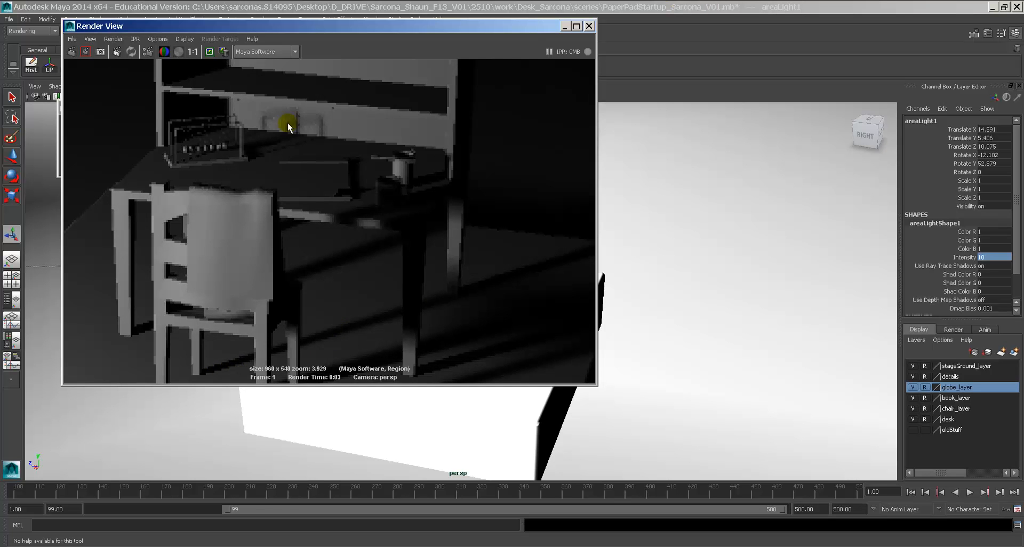
Render only a region around the shadow on the desk's back panel beside the Newton's cradle.
middle_click_drag(288, 123, 389, 220, "alt")
right_click_drag(389, 220, 790, 230, "alt")
middle_click_drag(482, 214, 403, 198, "alt")
mouse_move(310, 158)
left_mouse_down()
mouse_move(526, 257)
mouse_move(491, 258)
left_mouse_up()
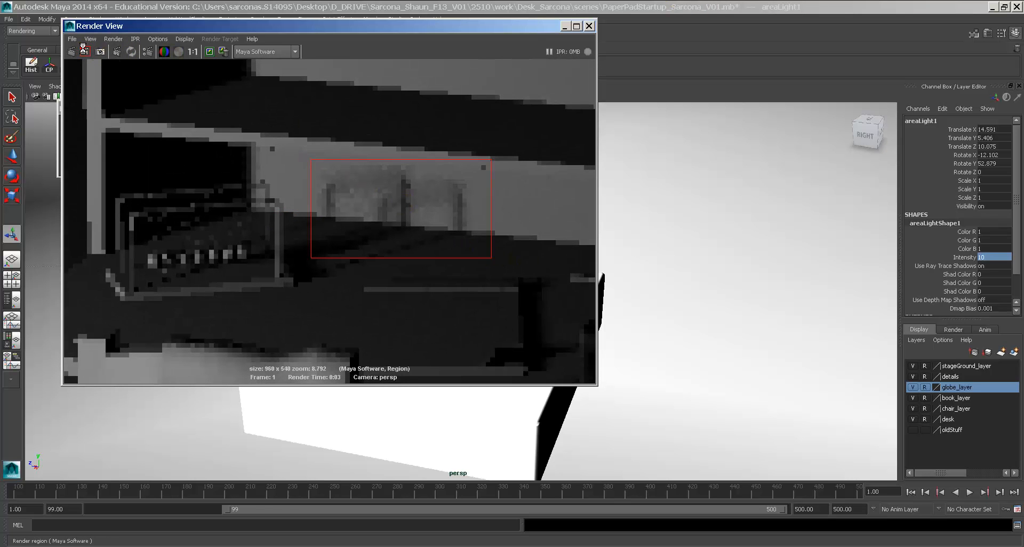
left_click(84, 51)
scroll(298, 172, "up", 5)
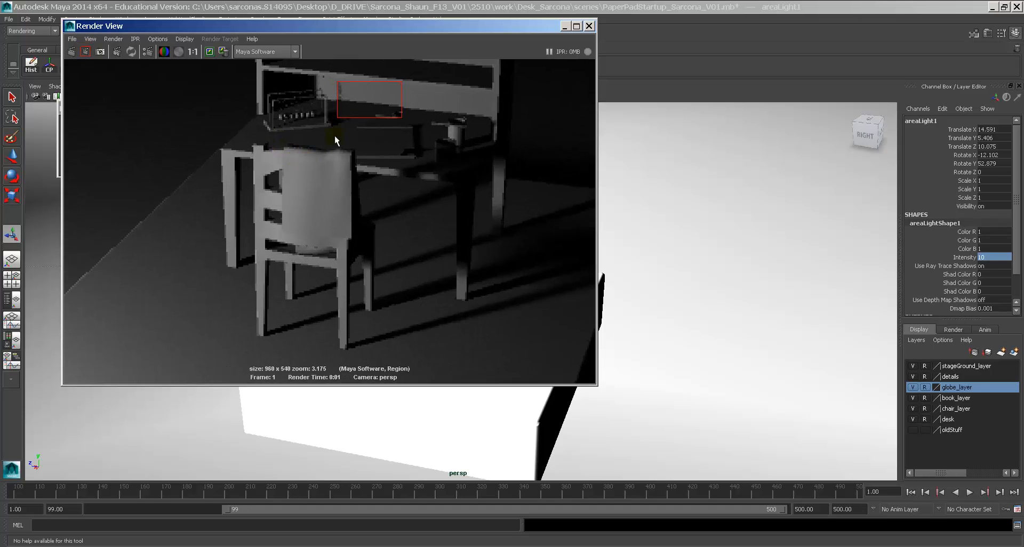
middle_click_drag(350, 117, 367, 223, "alt")
right_click_drag(368, 225, 567, 232, "alt")
left_click(321, 141)
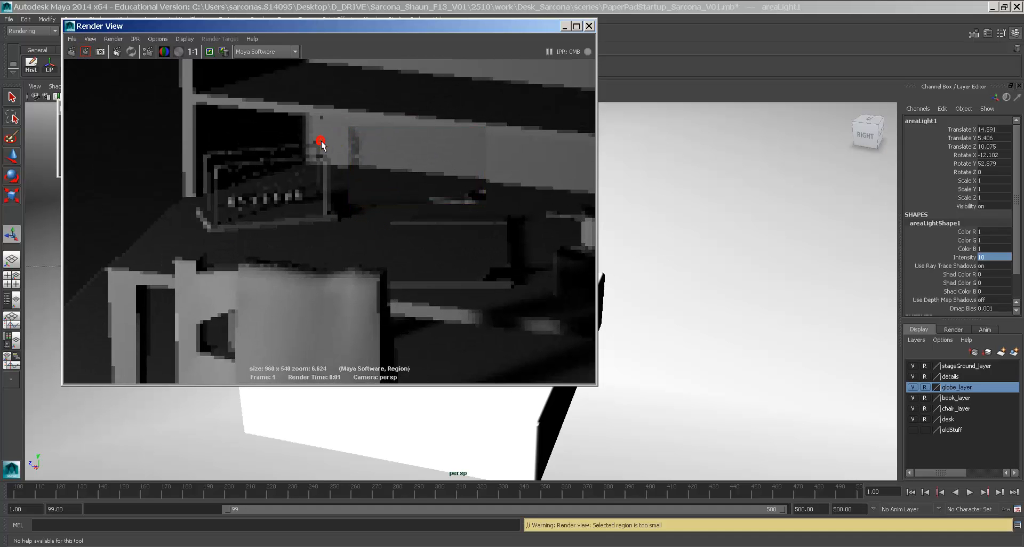
Render the whole frame again, inspect the shadow on the desk's back panel and return the image to its actual size.
left_click(85, 53)
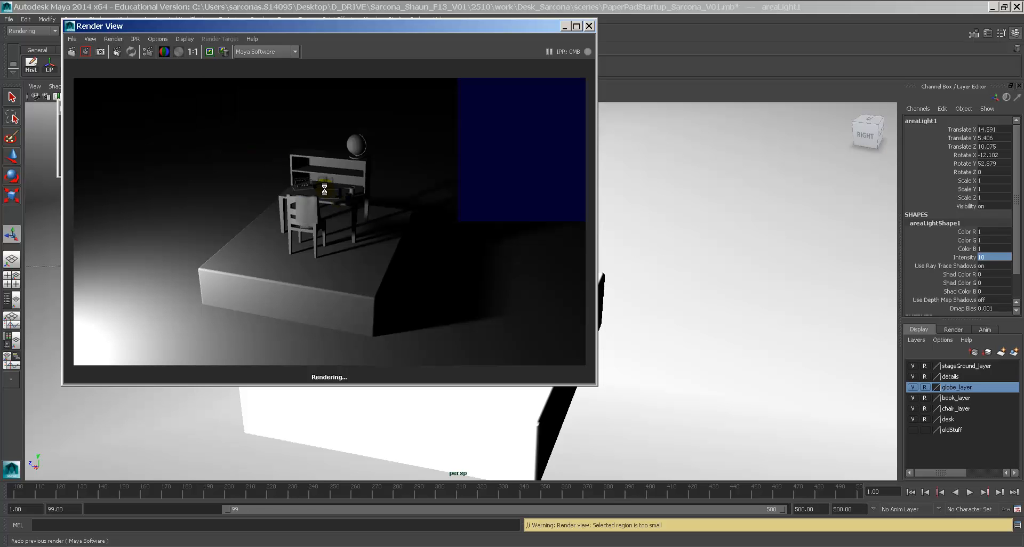
scroll(325, 189, "up", 12)
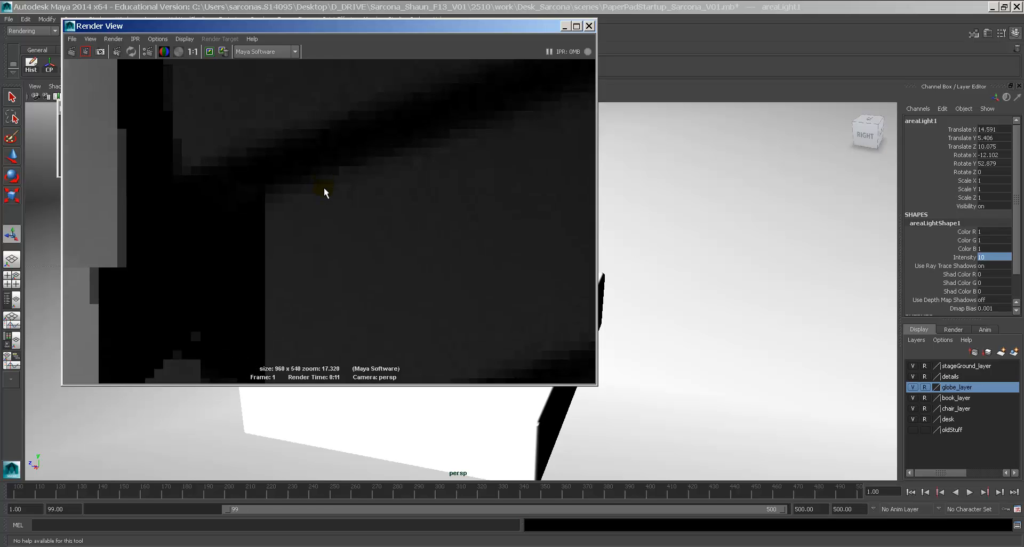
scroll(325, 190, "down", 8)
middle_click_drag(322, 190, 316, 264, "alt")
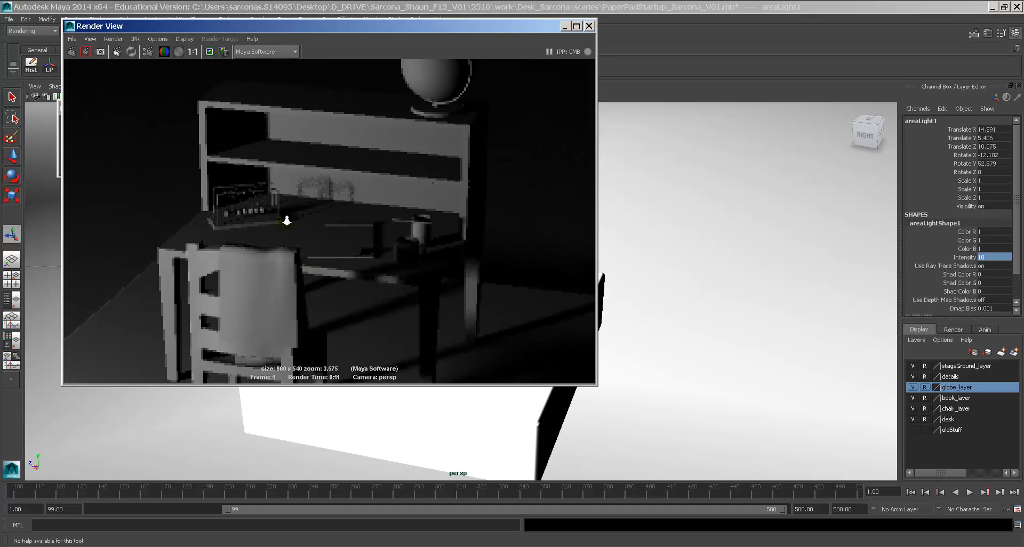
right_click_drag(293, 222, 318, 160, "alt")
middle_click_drag(318, 160, 357, 213, "alt")
right_click_drag(321, 202, 460, 209, "alt")
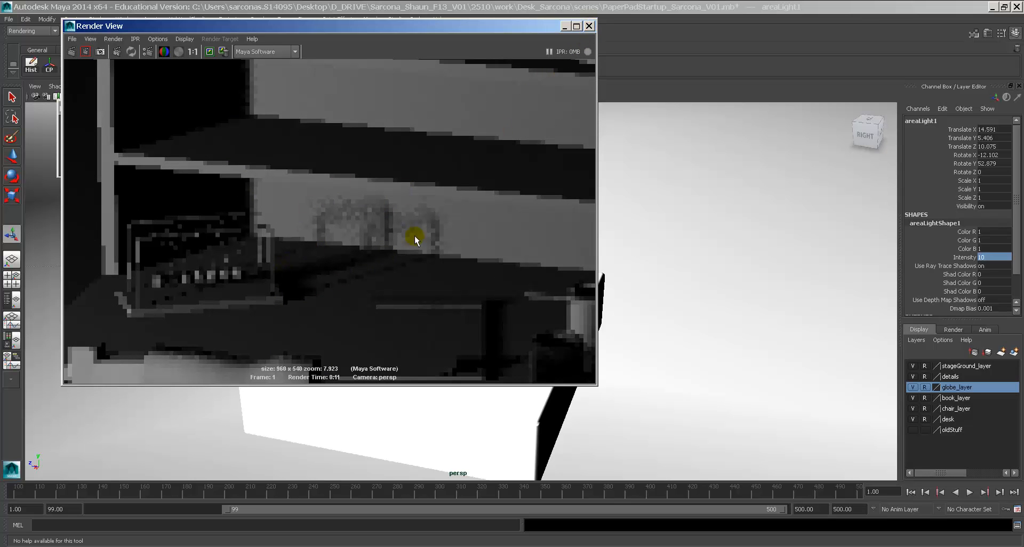
left_click(193, 51)
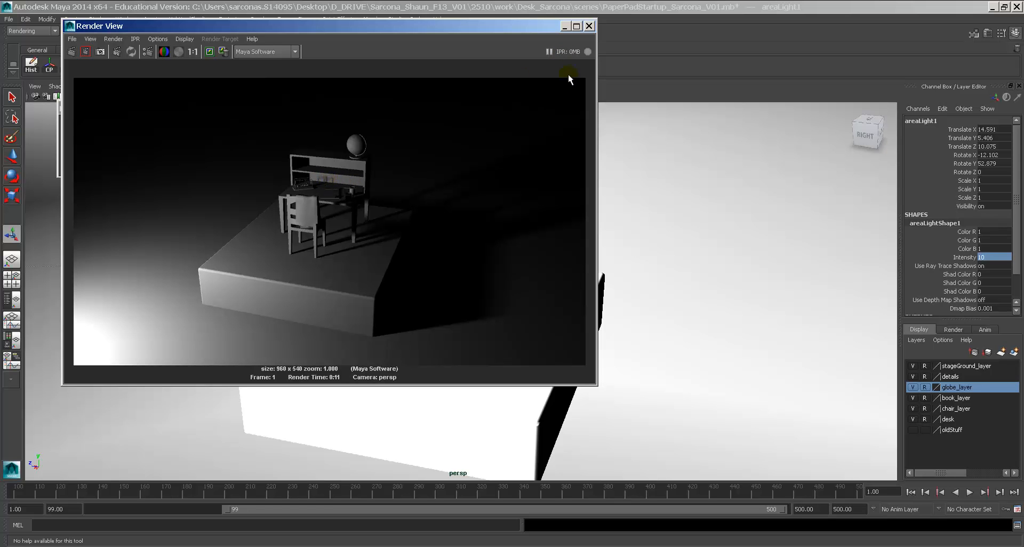
Duplicate the area light onto the opposite side of the desk, at about Z -12.1, and display the viewport with textured shading.
left_click(589, 25)
left_click_drag(411, 250, 451, 257, "alt")
left_click(81, 291)
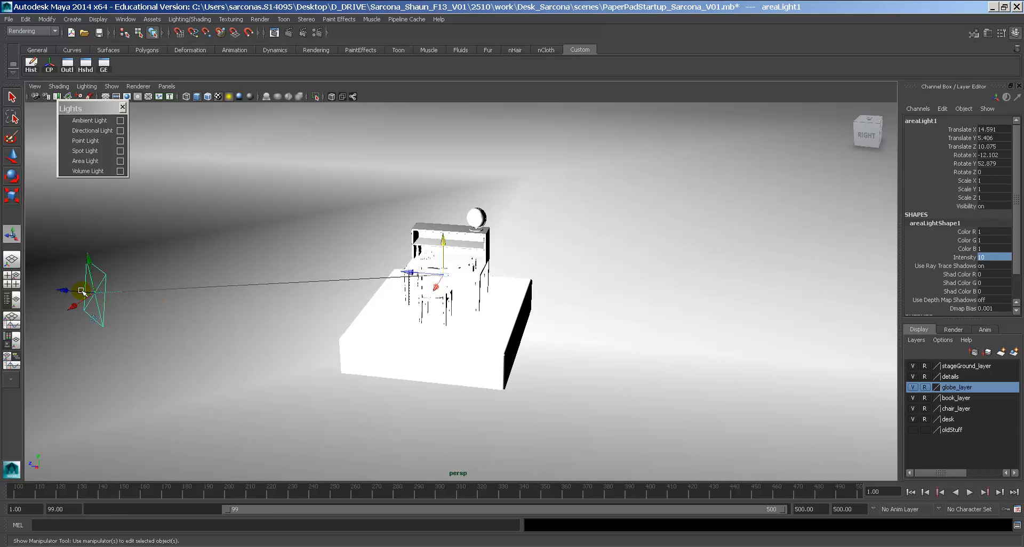
key("ctrl+d")
left_click_drag(70, 291, 670, 279)
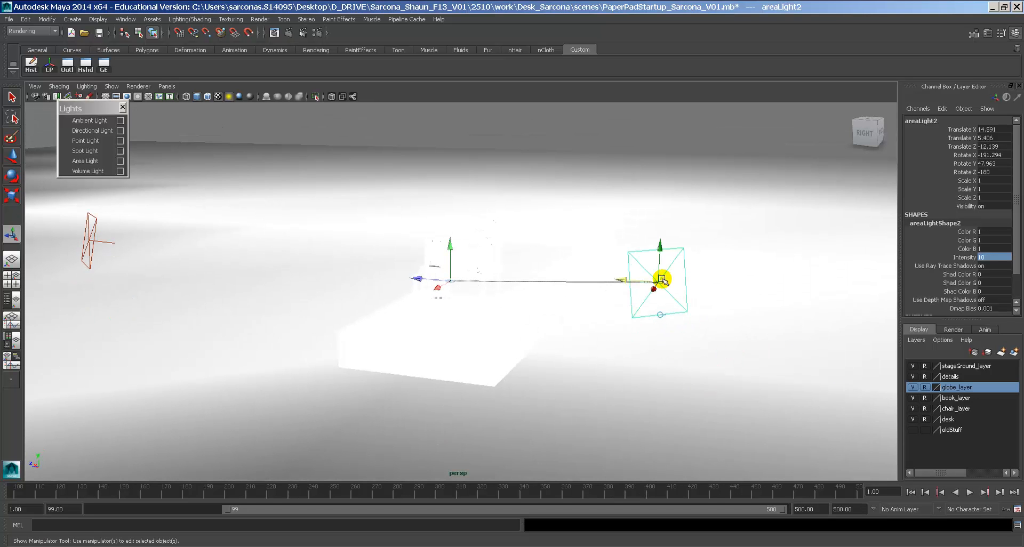
key("6")
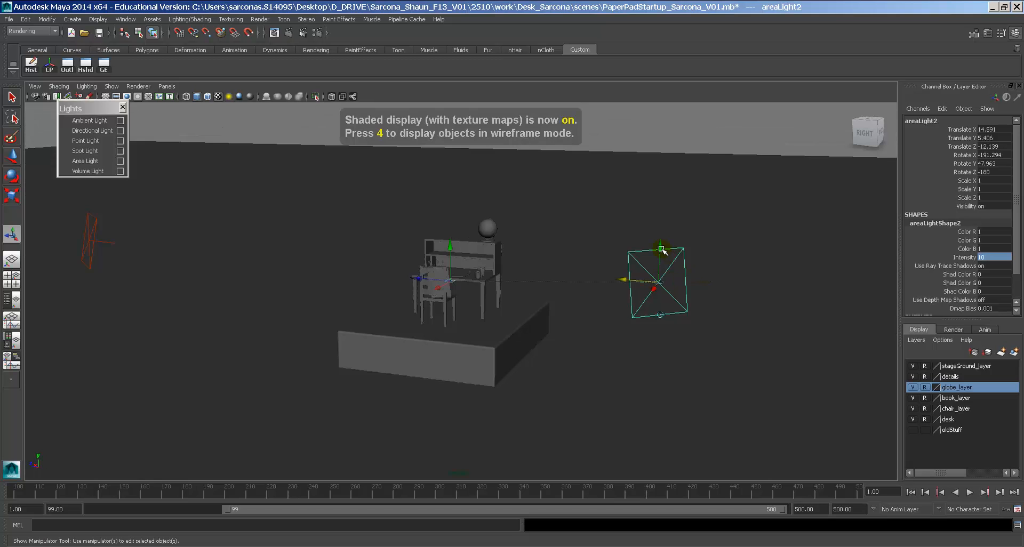
Try lowering the duplicated area light to a height of about 3.3, and undo the move.
left_click_drag(661, 249, 660, 266, "alt")
middle_click_drag(651, 302, 618, 263, "alt")
left_click_drag(593, 292, 596, 352)
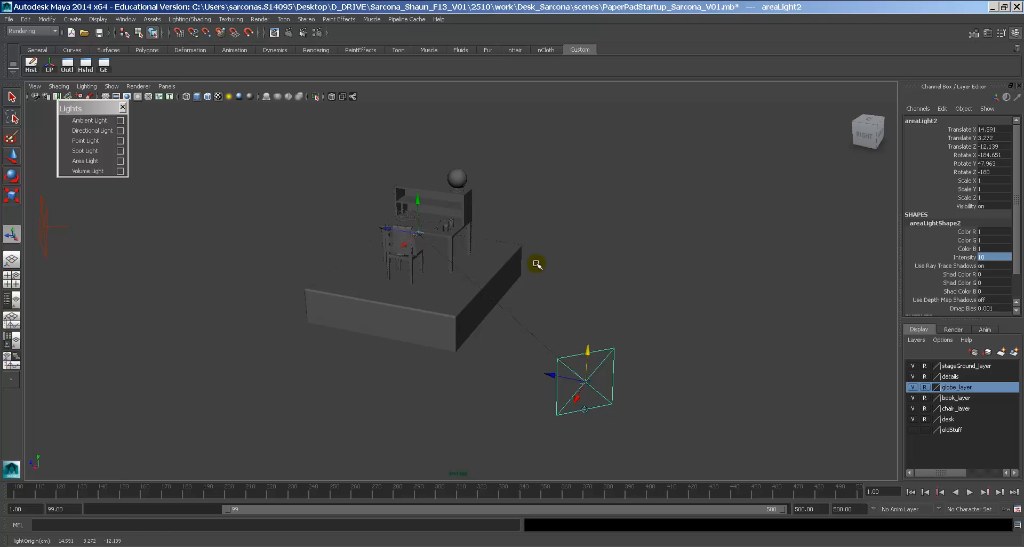
key("ctrl+z")
Examine the desk's underside, shelves and back panel up close in the viewport.
left_click_drag(484, 219, 542, 228, "alt")
scroll(534, 230, "up", 4)
middle_click_drag(485, 235, 563, 238, "alt")
middle_click_drag(445, 201, 553, 280, "alt")
left_click_drag(553, 281, 557, 255, "alt")
right_click_drag(560, 259, 693, 300, "alt")
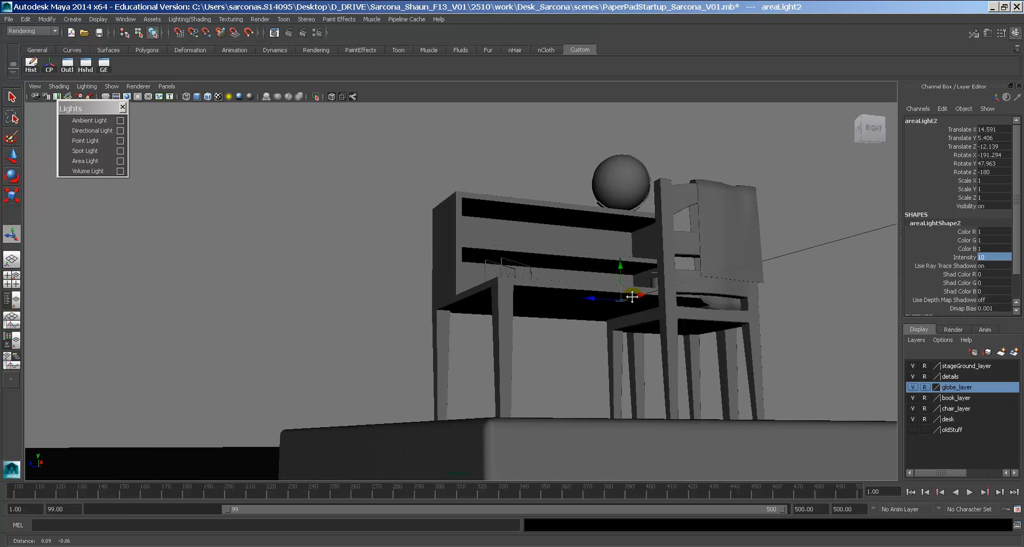
middle_click_drag(633, 295, 607, 273, "alt")
right_click_drag(606, 274, 741, 300, "alt")
middle_click_drag(591, 218, 551, 254, "alt")
right_click_drag(551, 254, 661, 242, "alt")
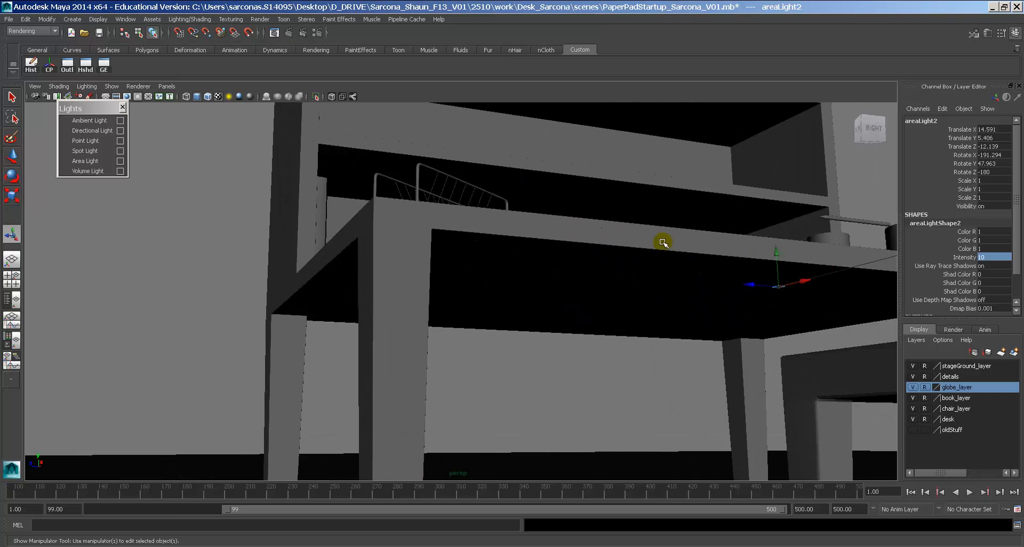
middle_click_drag(600, 165, 597, 256, "alt")
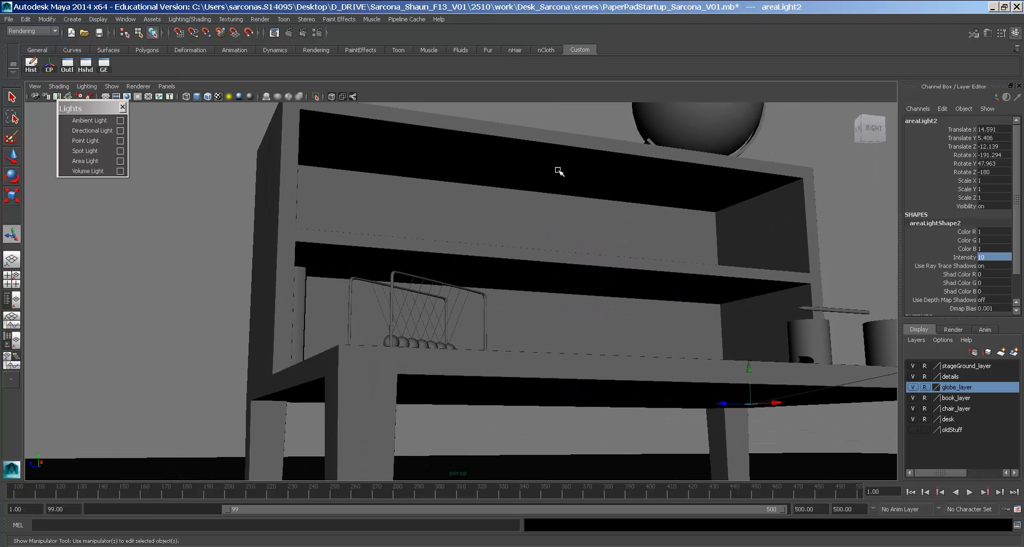
left_click_drag(733, 256, 730, 284, "alt")
right_click_drag(729, 283, 613, 299, "alt")
middle_click_drag(763, 277, 618, 206, "alt")
right_click_drag(617, 204, 473, 184, "alt")
left_click_drag(474, 184, 604, 228, "alt")
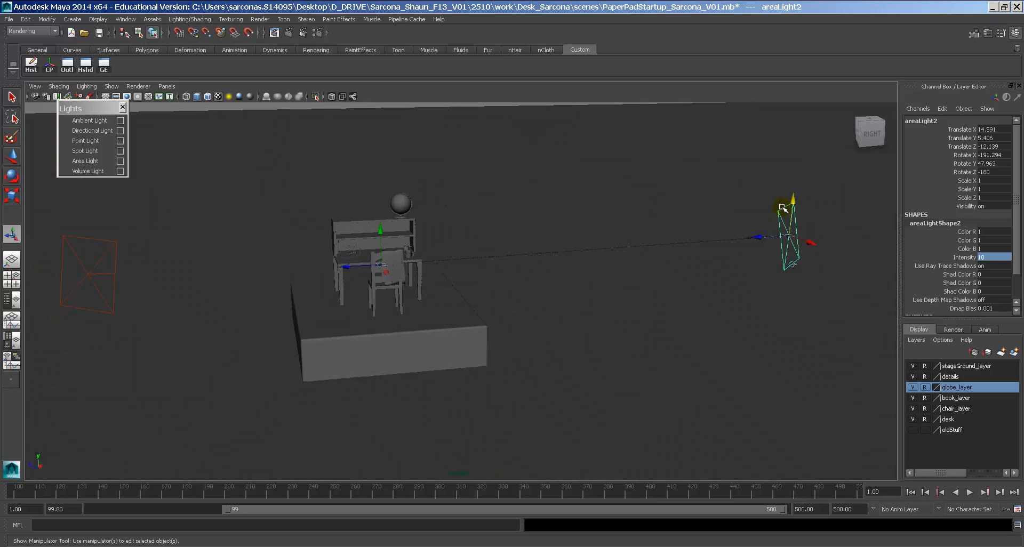
Reposition the duplicated area light to about X 8.2, Y 5.0, Z -11.6.
left_click_drag(792, 203, 692, 224)
left_click_drag(571, 222, 628, 223, "alt")
left_click_drag(771, 207, 741, 199)
left_click_drag(576, 202, 609, 201, "alt")
Frame the desk, globe and chair up close in the perspective view and render it with Maya Software.
right_click_drag(609, 201, 681, 199, "alt")
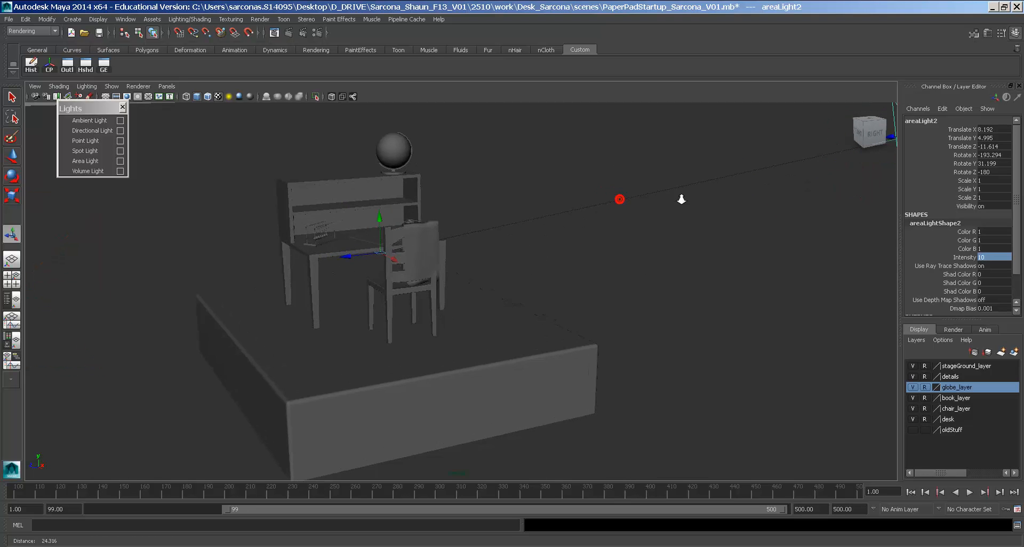
middle_click_drag(560, 190, 665, 195, "alt")
right_click_drag(606, 197, 665, 197, "alt")
middle_click_drag(665, 197, 632, 234, "alt")
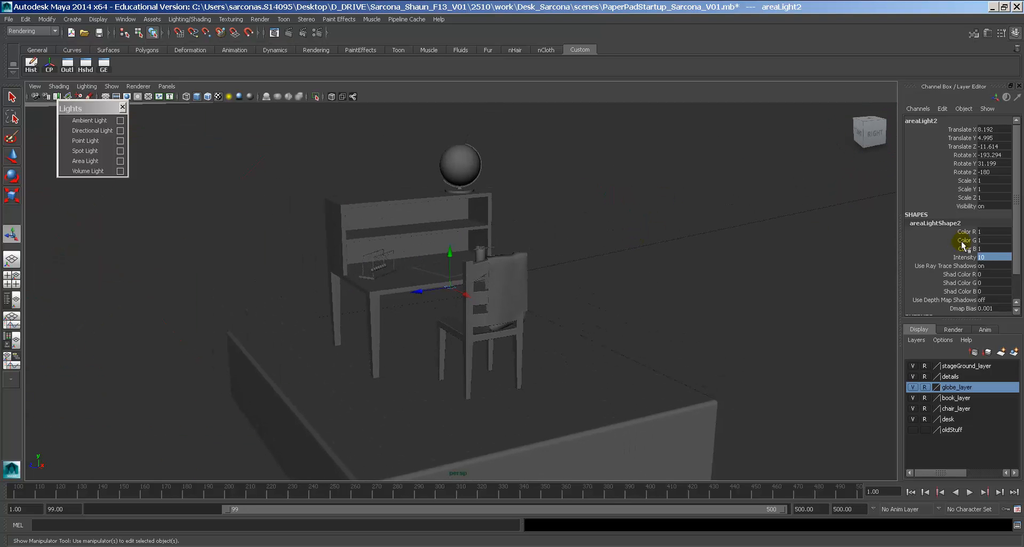
left_click(982, 257)
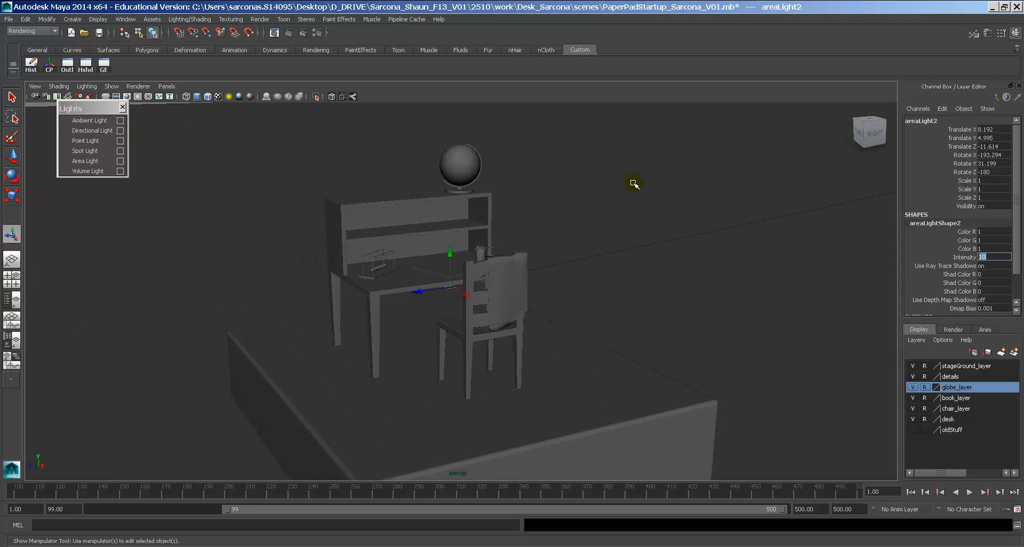
right_click_drag(633, 183, 871, 225, "alt")
middle_click_drag(610, 167, 640, 256, "alt")
left_click_drag(640, 258, 613, 246, "alt")
middle_click_drag(614, 246, 608, 245, "alt")
right_click_drag(608, 244, 491, 201, "alt")
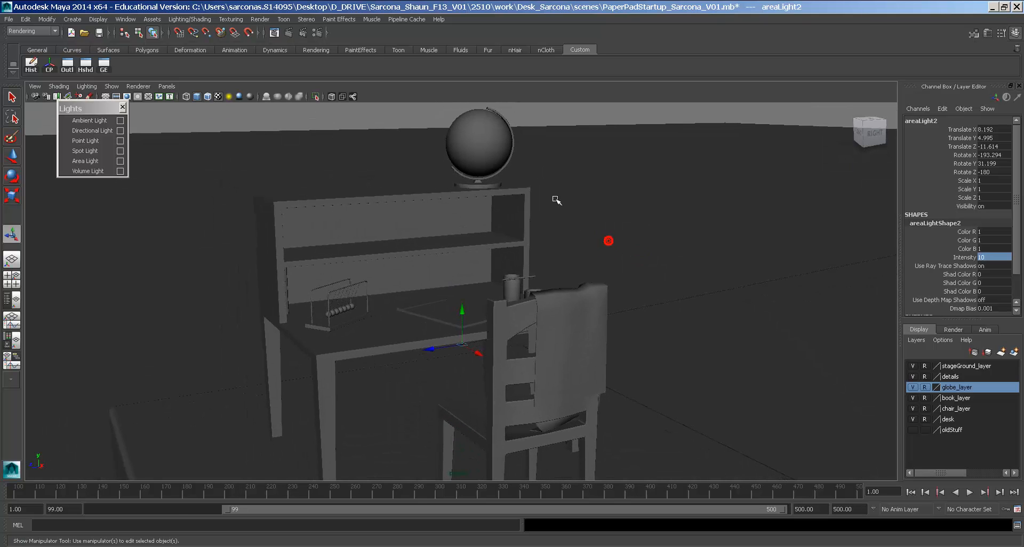
left_click(292, 32)
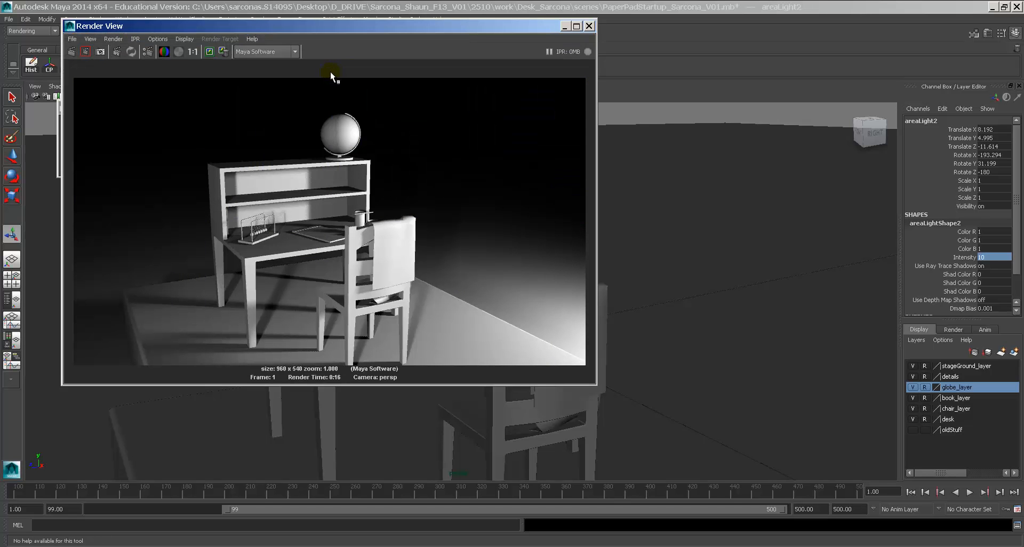
Set the duplicated area light's intensity to 5, then re-render the region around the globe and the whole frame.
double_click(992, 257)
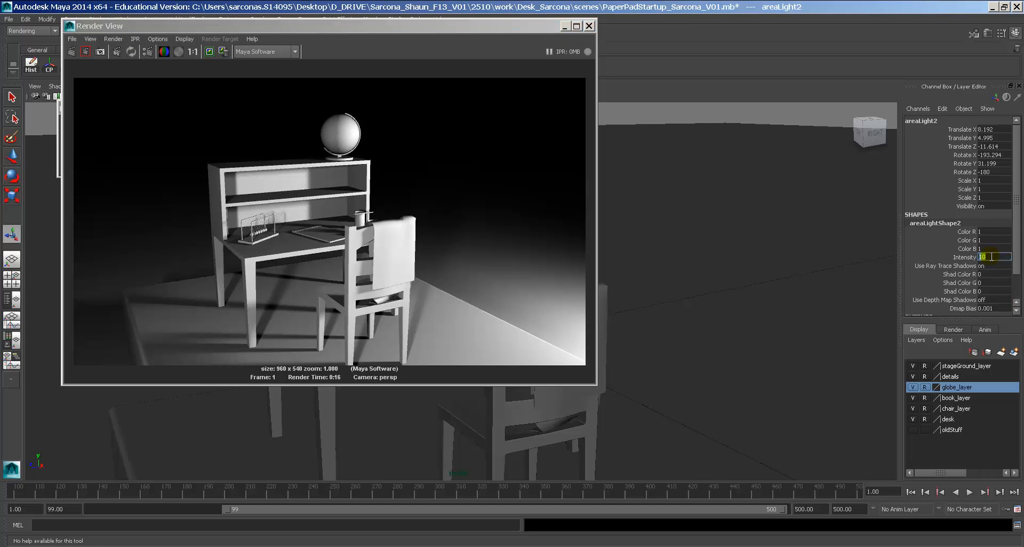
left_click(342, 117)
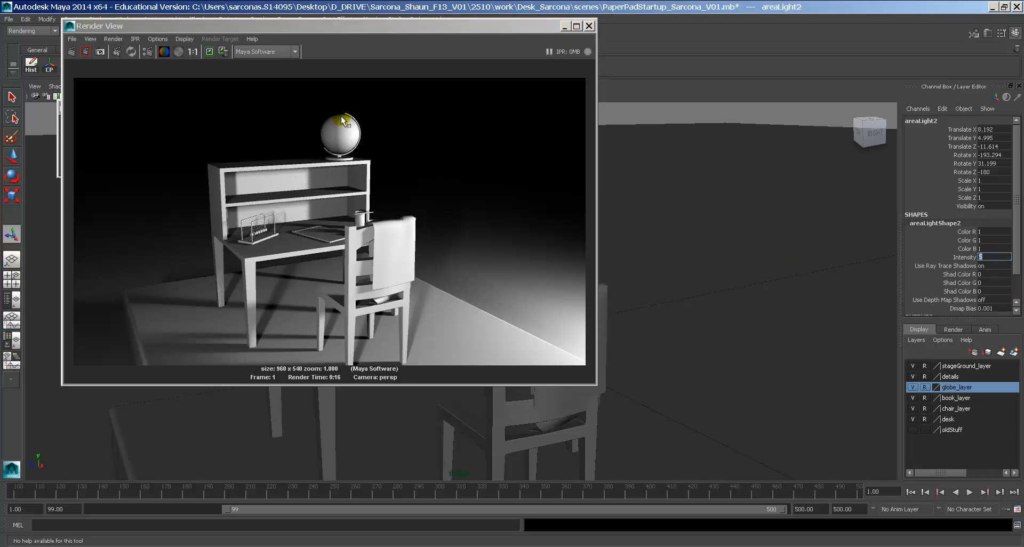
left_click_drag(304, 103, 392, 229)
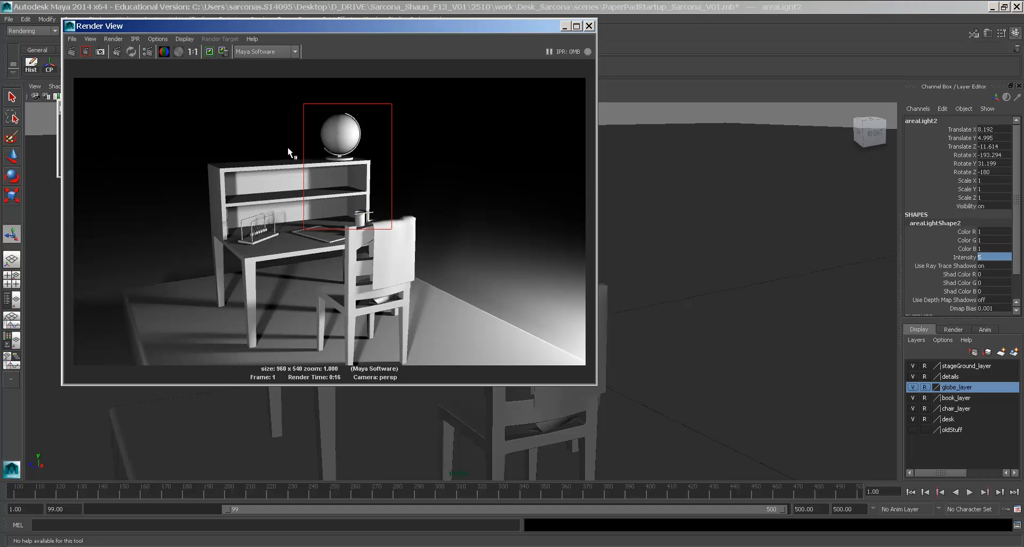
left_click(85, 52)
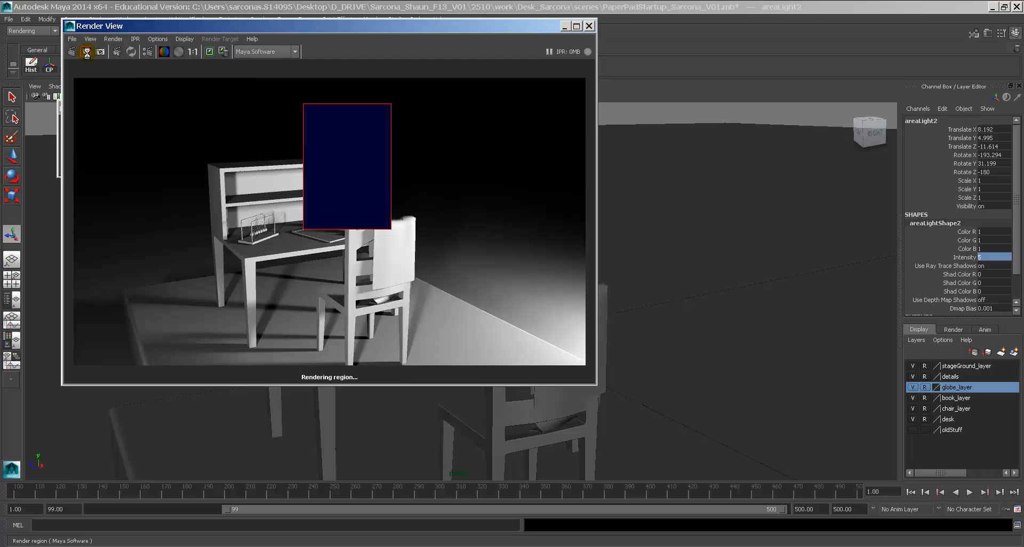
left_click(326, 170)
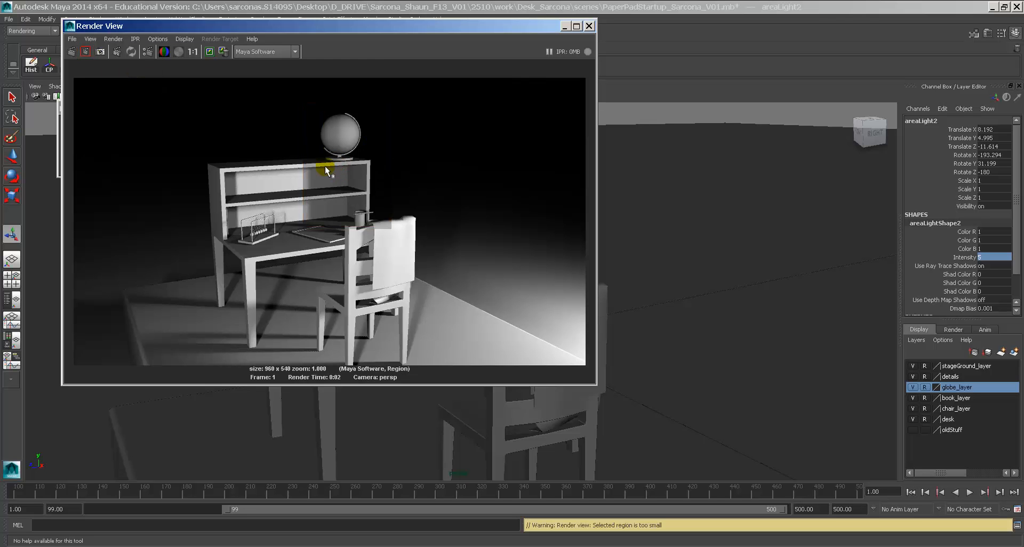
left_click(74, 52)
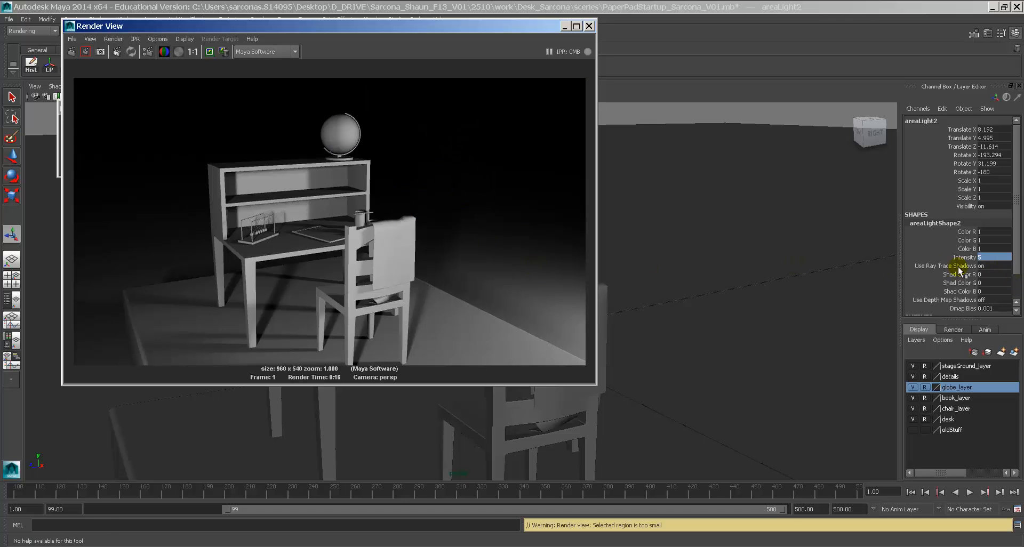
Turn off raytraced shadows for the duplicated area light and render the view again.
left_click(984, 266)
type("0")
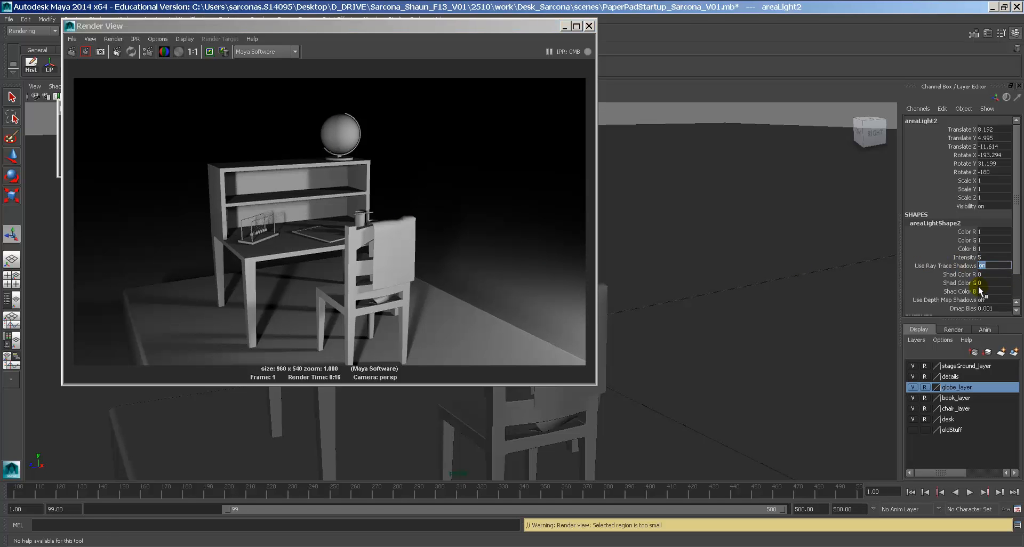
key("Return")
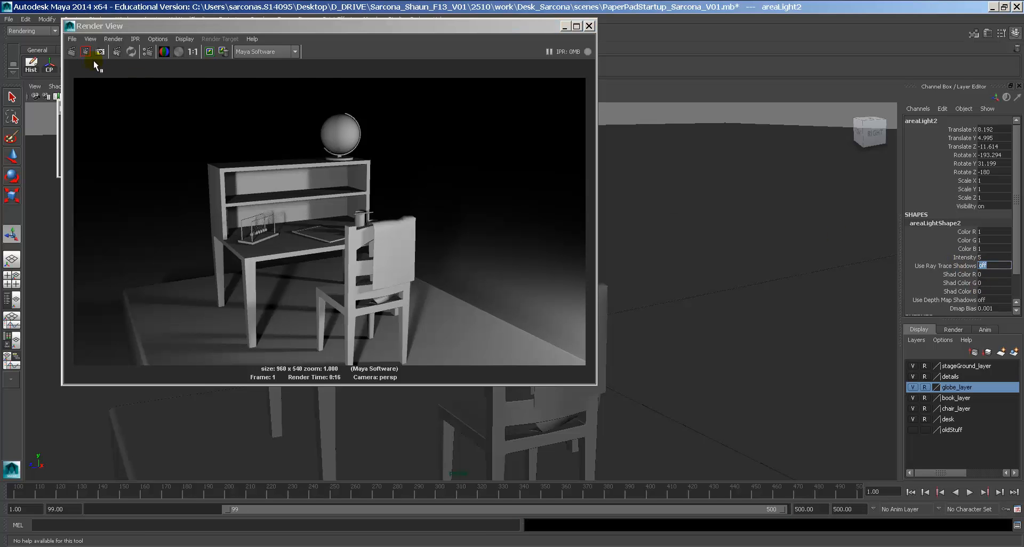
left_click(75, 52)
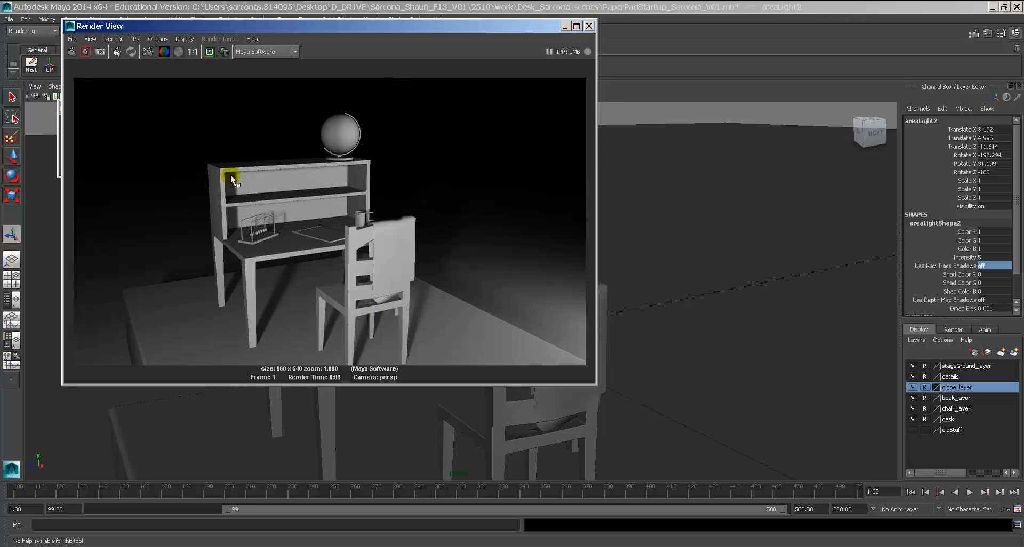
Reposition the original area light, areaLight1, to about X 15.5, Z 9.6.
left_click(589, 26)
right_click_drag(573, 393, 309, 330, "alt")
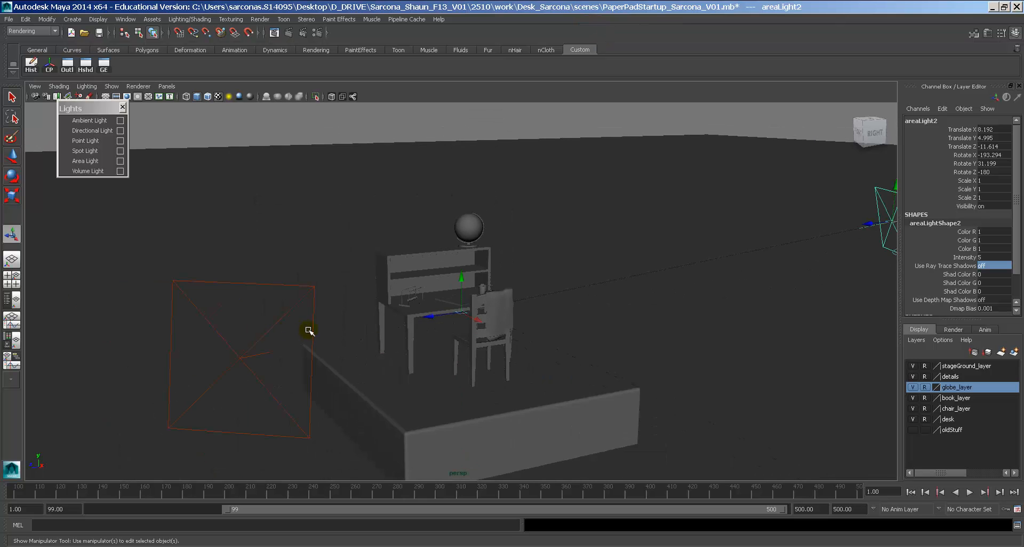
left_click(312, 315)
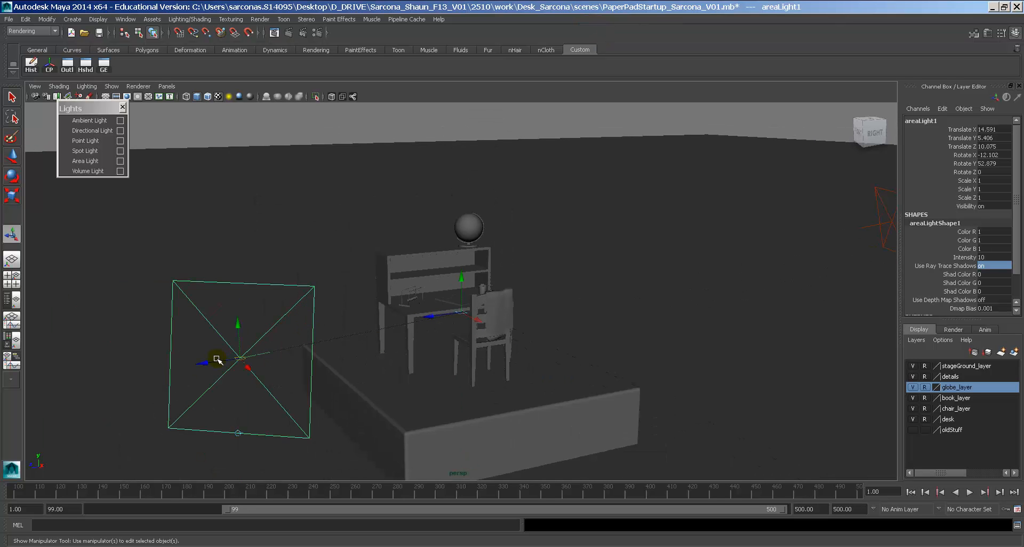
left_click_drag(218, 359, 260, 377)
Frame the desk, globe and chair from a lower angle, render the view, and examine the shelf and desktop shadows up close.
right_click_drag(295, 369, 487, 377, "alt")
middle_click_drag(393, 356, 409, 323, "alt")
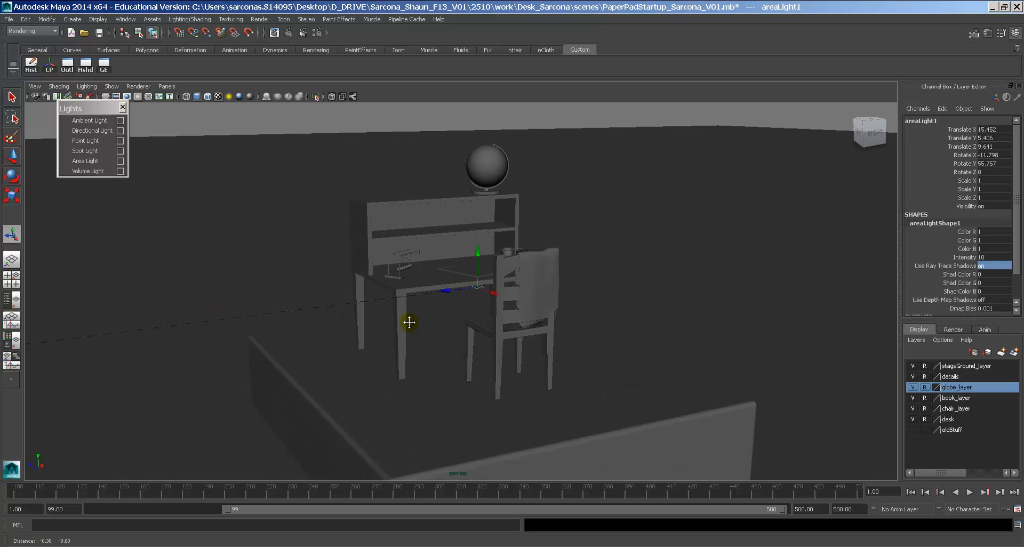
right_click_drag(409, 323, 690, 330, "alt")
middle_click_drag(463, 283, 485, 369, "alt")
left_click_drag(485, 368, 389, 351, "alt")
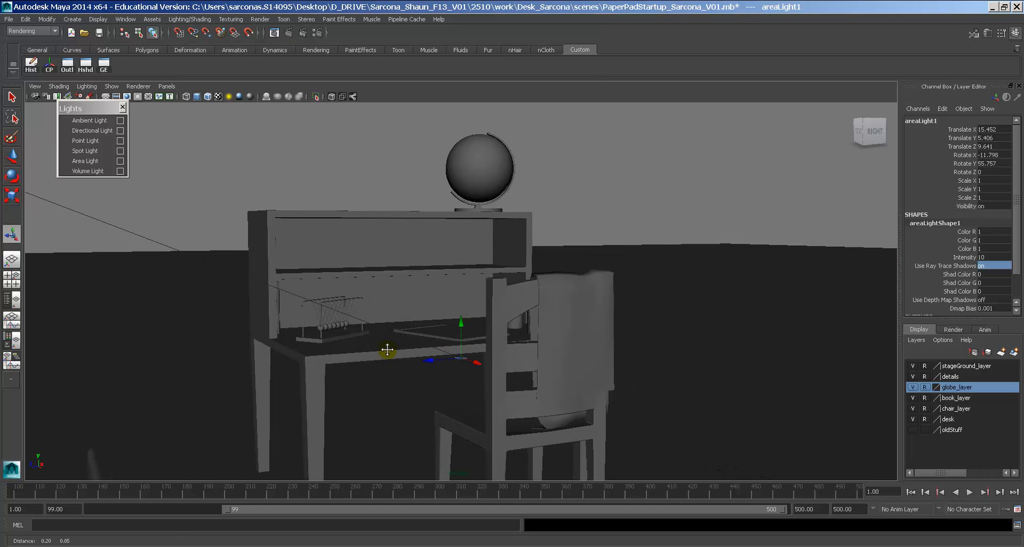
left_click(289, 32)
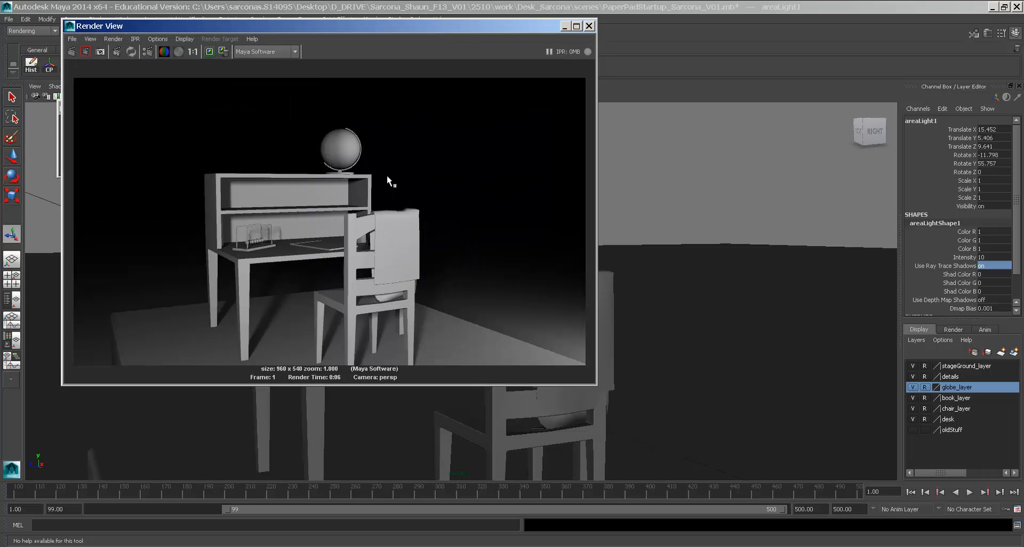
right_click_drag(368, 202, 222, 248, "alt")
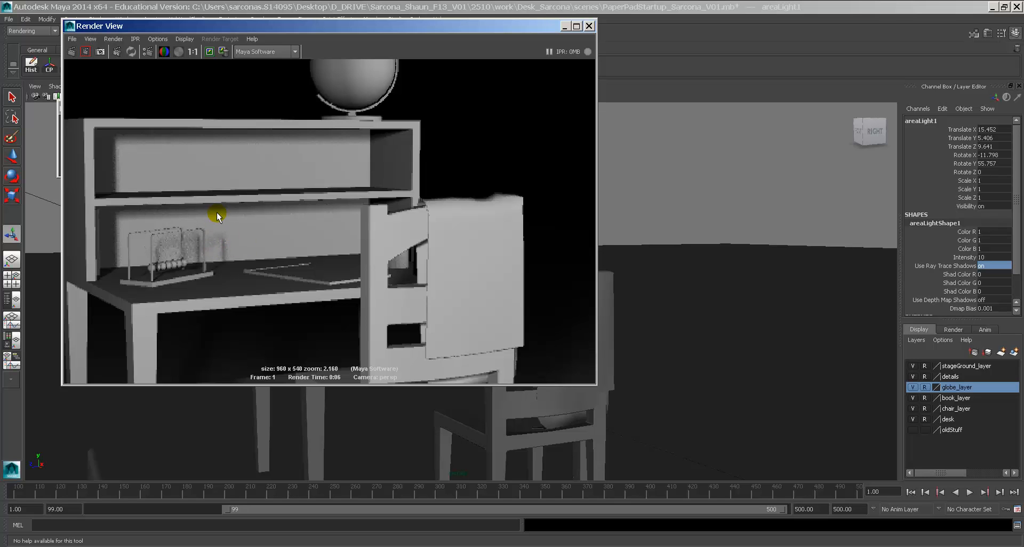
scroll(313, 164, "down", 5)
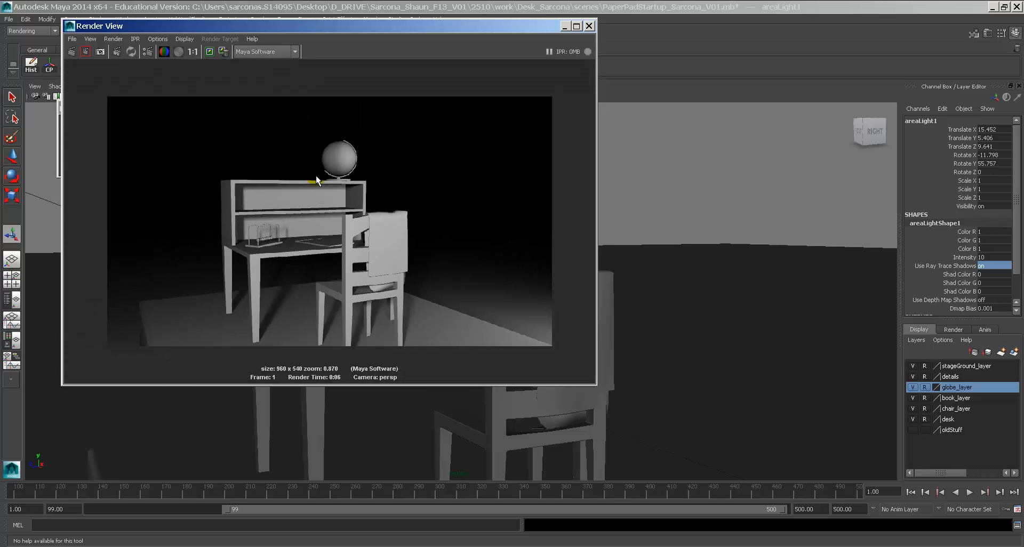
Rename the original area light, areaLight1, as mainLight.
left_click(589, 25)
right_click_drag(681, 247, 590, 270, "alt")
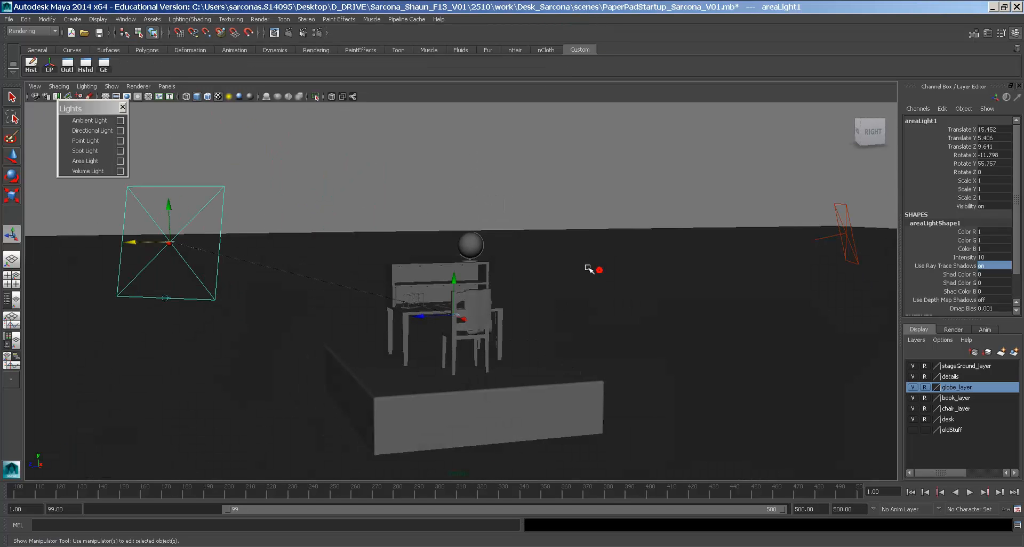
left_click(944, 120)
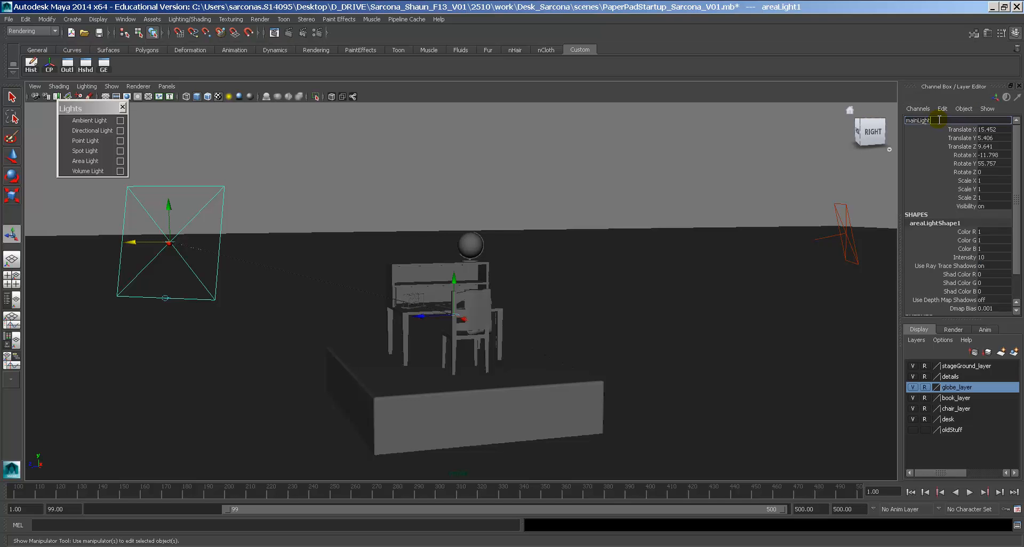
type("mainLight")
key("Return")
Rename the duplicated area light, areaLight2, as fillLight.
left_click(857, 223)
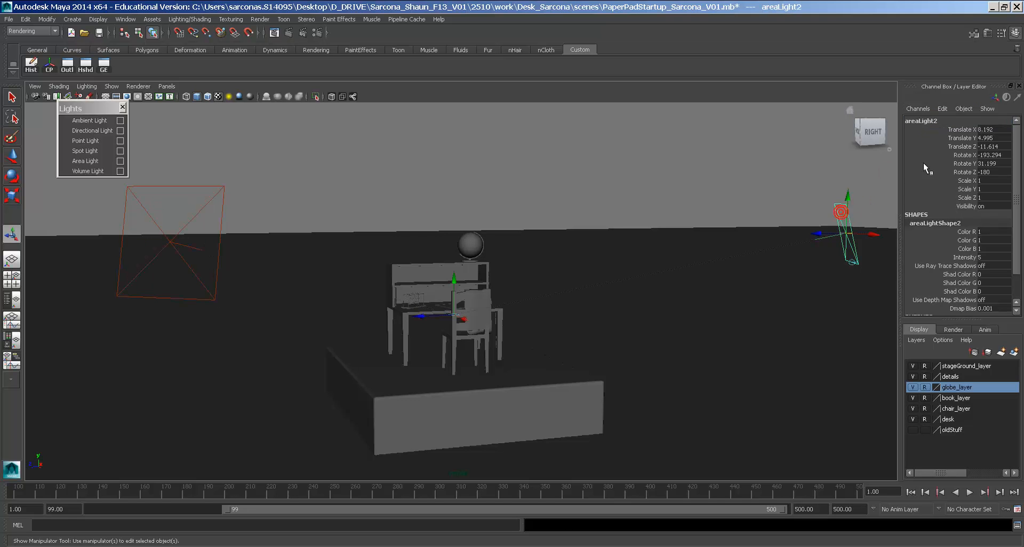
left_click(924, 121)
type("fil")
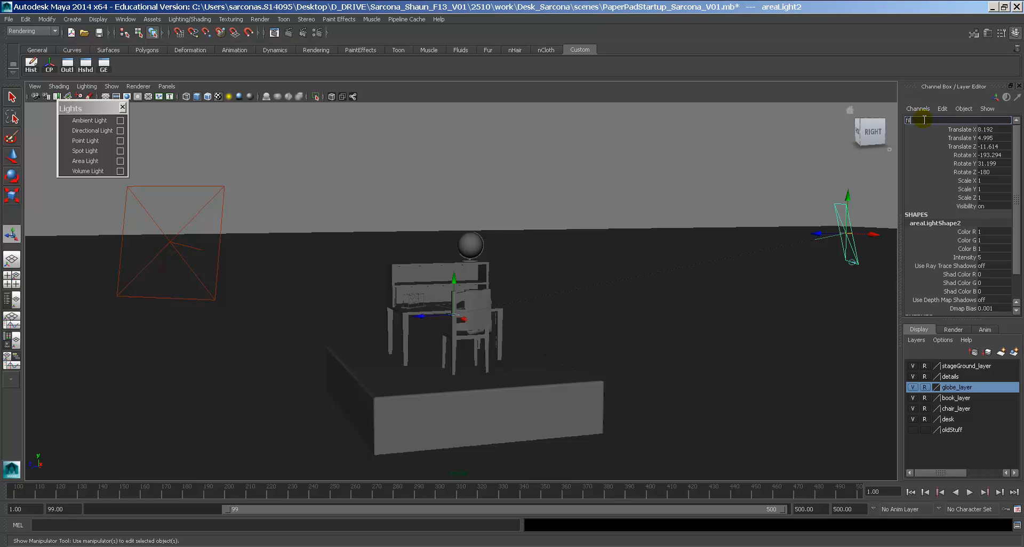
type("lLight")
key("Return")
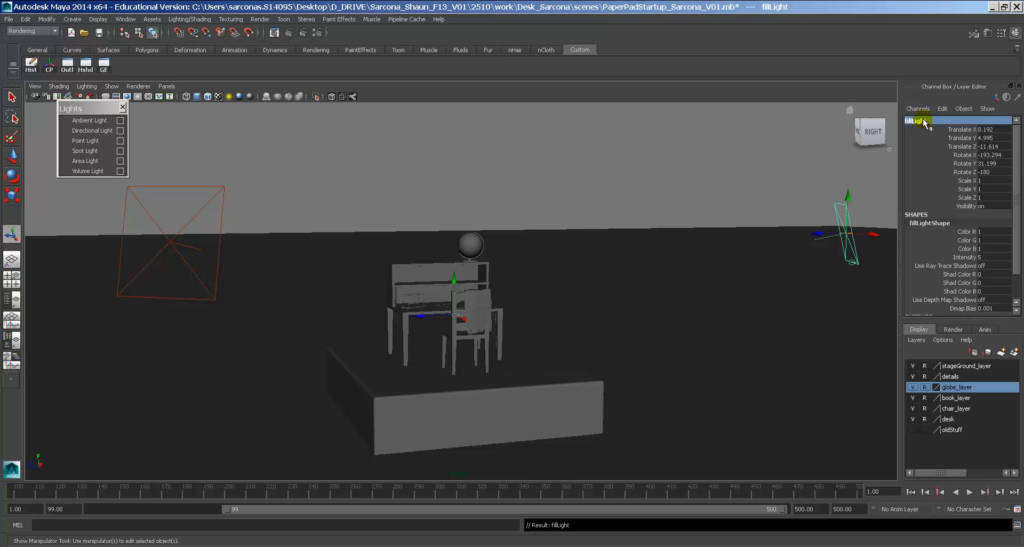
Create a display layer containing both area lights and name it Lights_layer.
left_click(221, 211)
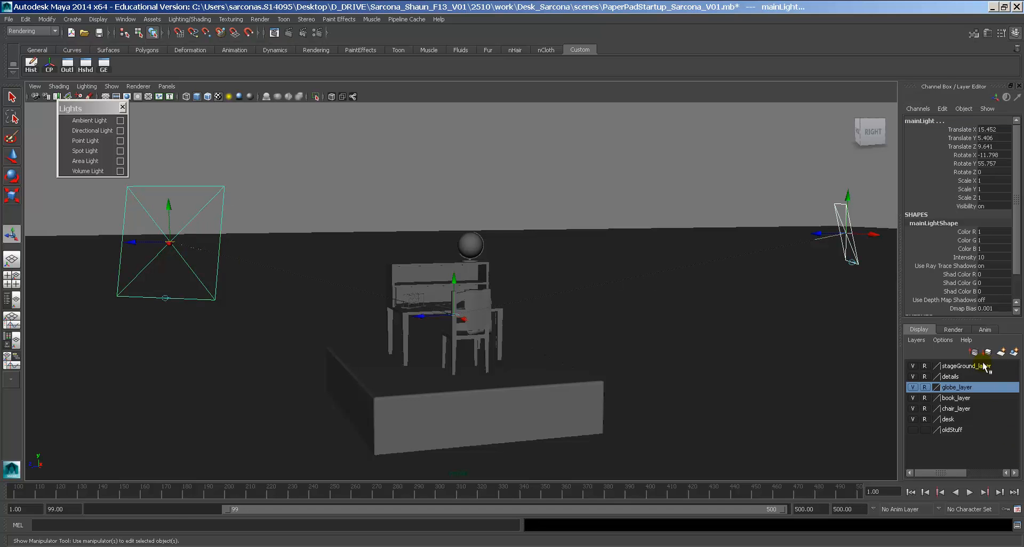
left_click(1013, 352)
double_click(953, 370)
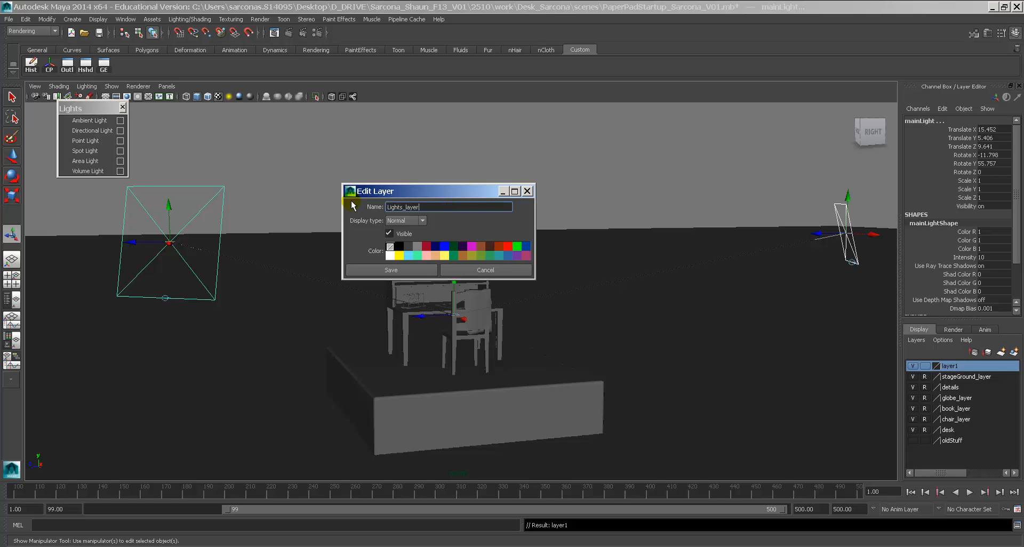
left_click(391, 270)
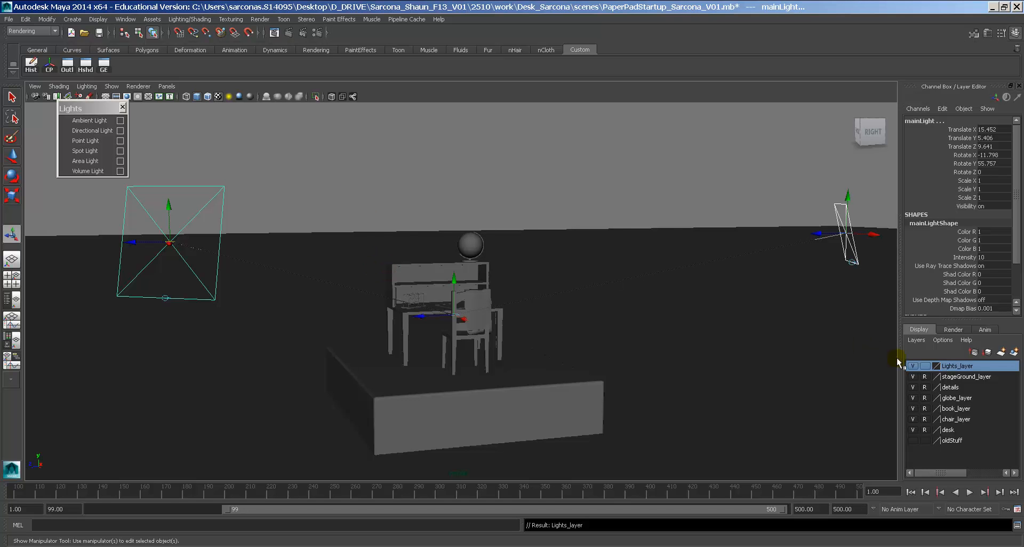
left_click(592, 193)
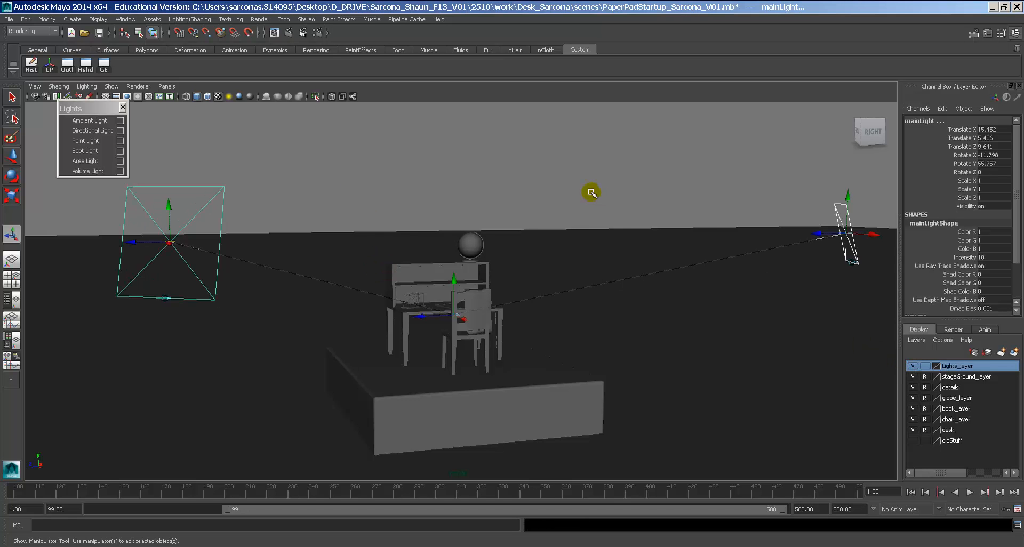
Create a point light and place it above the desktop at about X 0.5, Y 2.6.
left_click_drag(591, 193, 343, 232, "alt")
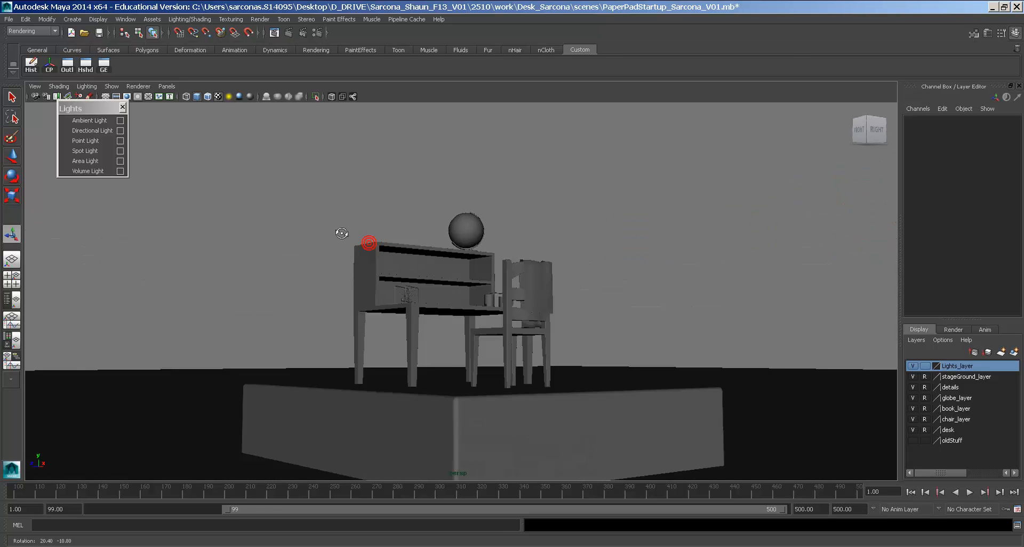
right_click_drag(342, 231, 549, 229, "alt")
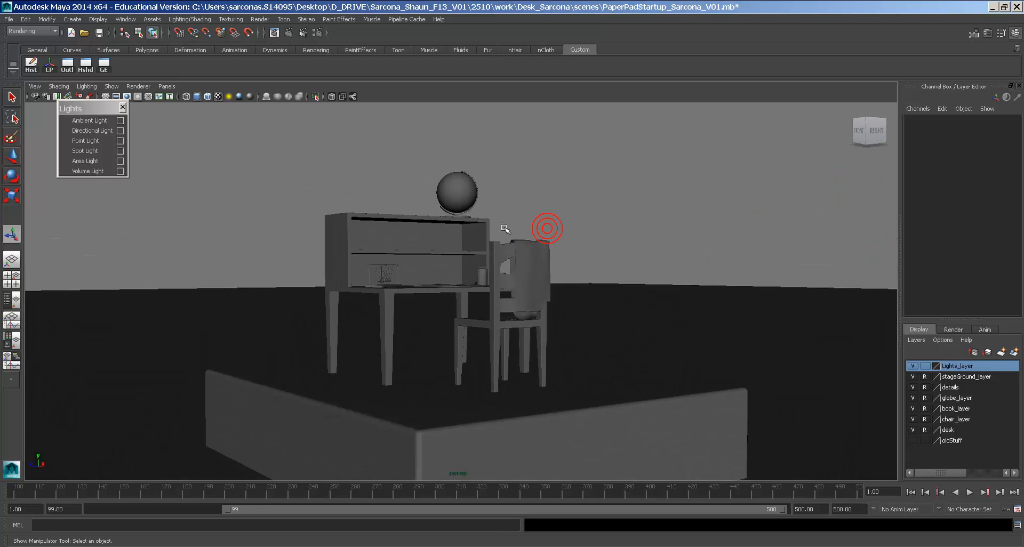
mouse_move(549, 228)
left_mouse_down("alt")
mouse_move(572, 235)
mouse_move(487, 234)
mouse_move(533, 240)
left_mouse_up("alt")
right_click_drag(533, 240, 634, 227, "alt")
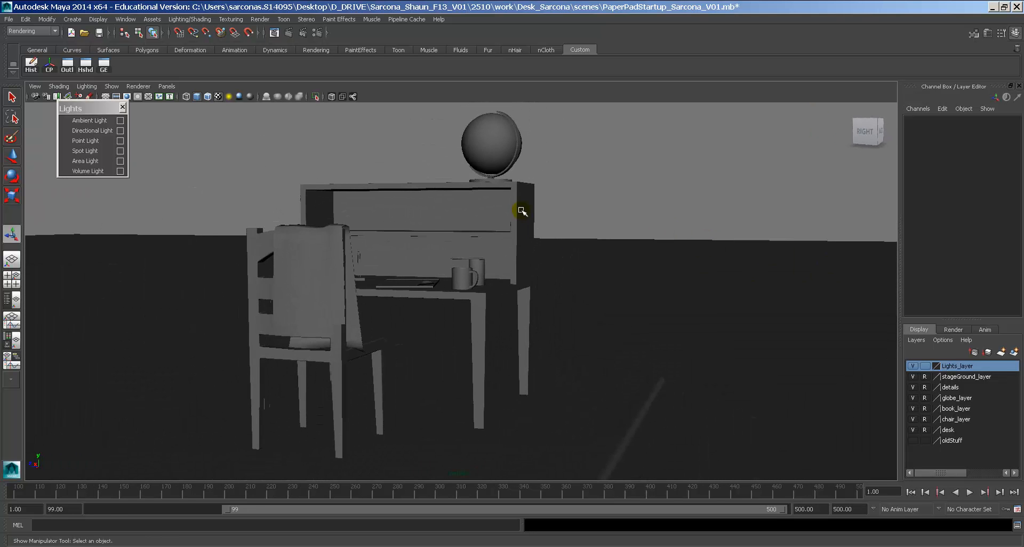
left_click_drag(524, 211, 554, 211, "alt")
left_click(120, 141)
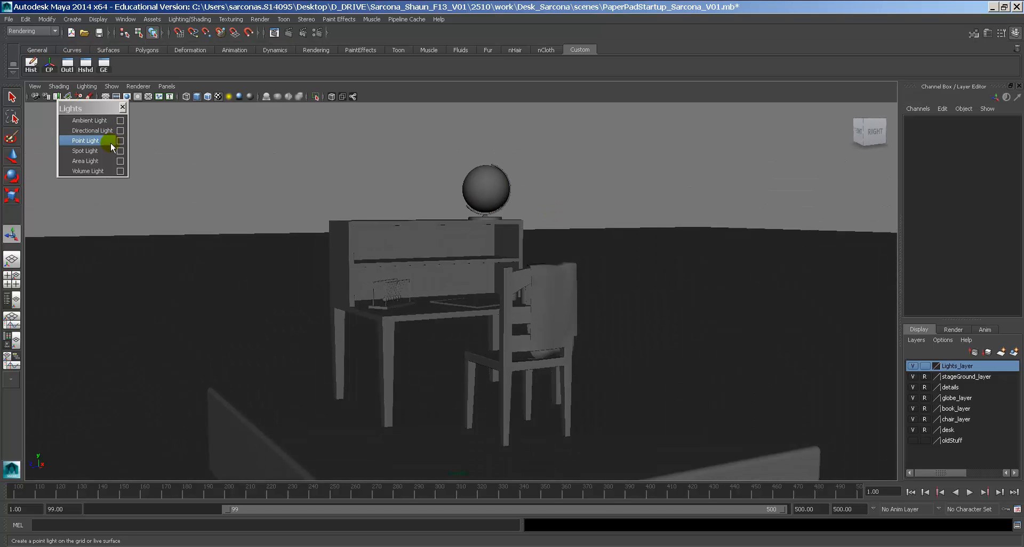
left_click(110, 141)
key("w")
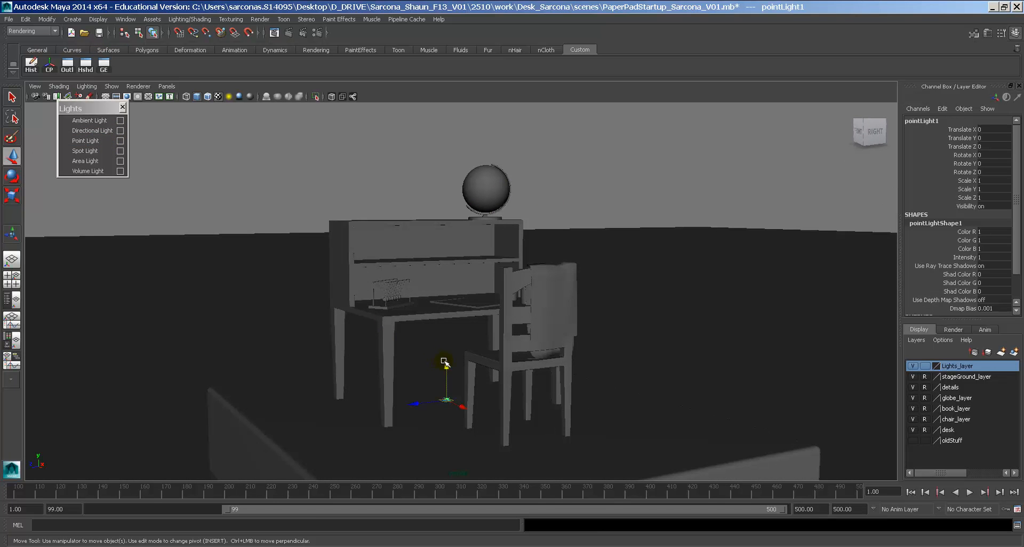
left_click_drag(445, 362, 503, 294)
left_click_drag(472, 257, 453, 242)
Create a polygon sphere at the origin.
right_click_drag(453, 243, 681, 289, "alt")
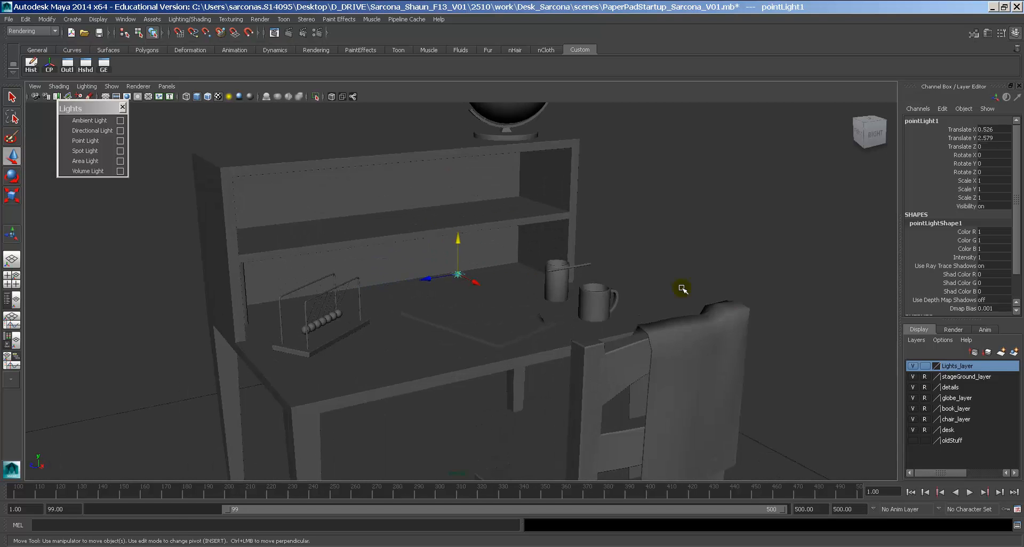
right_click_drag(418, 269, 600, 289, "alt")
left_click(72, 20)
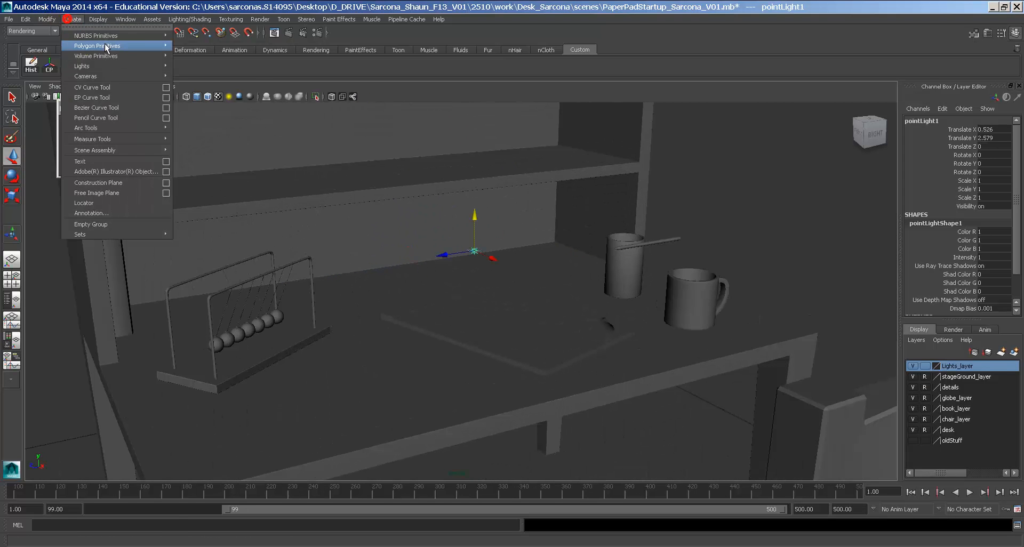
mouse_move(155, 46)
left_click(196, 53)
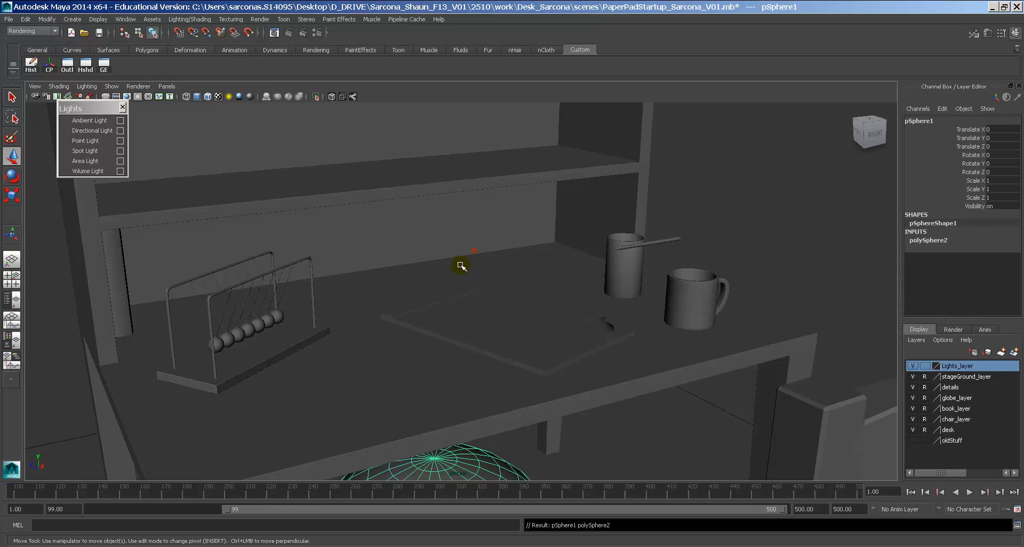
Raise the sphere above the desktop to about Y 2.5 and scale it uniformly to 0.18.
middle_click_drag(570, 329, 309, 258, "alt")
right_click_drag(308, 258, 32, 203, "alt")
middle_click_drag(32, 203, 140, 200, "alt")
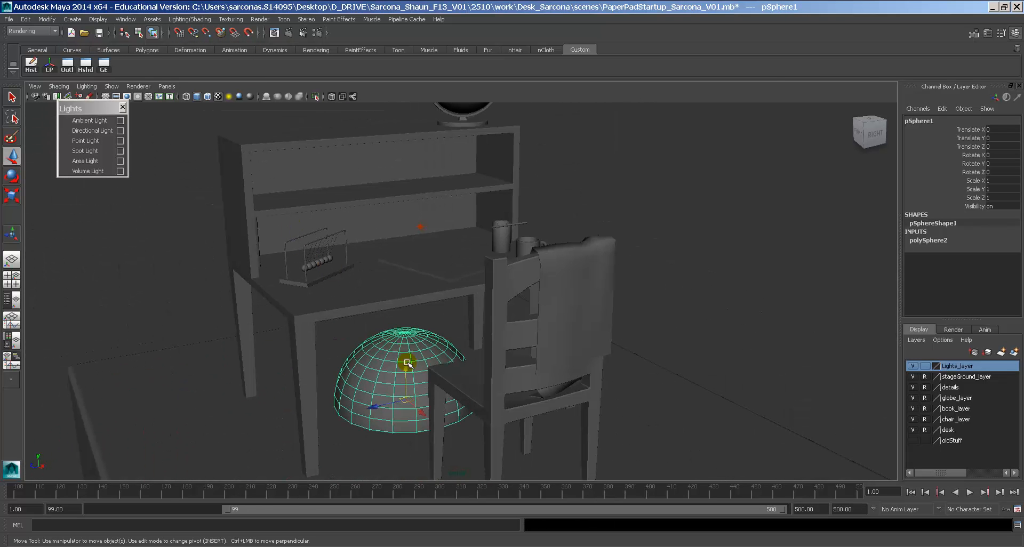
left_click_drag(407, 363, 410, 184)
key("r")
middle_click_drag(413, 195, 344, 209)
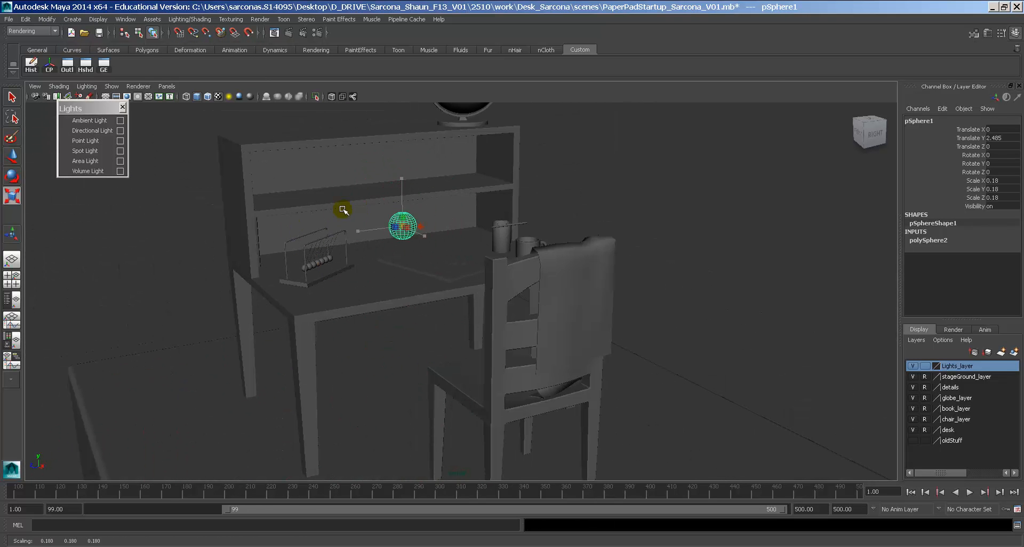
Shrink the sphere to a uniform scale of 0.128 and move the point light inside it, to about X 0.035, Y 2.541, Z 0.02.
middle_click_drag(424, 221, 418, 222)
key("4")
left_click(418, 225)
key("w")
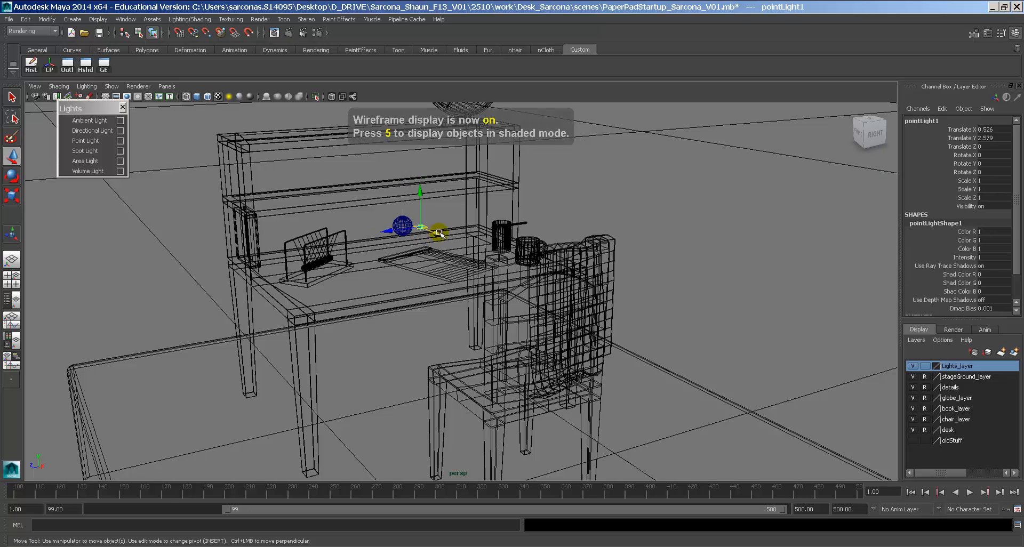
left_click_drag(434, 231, 413, 226)
key("5")
middle_click_drag(408, 220, 415, 226, "alt")
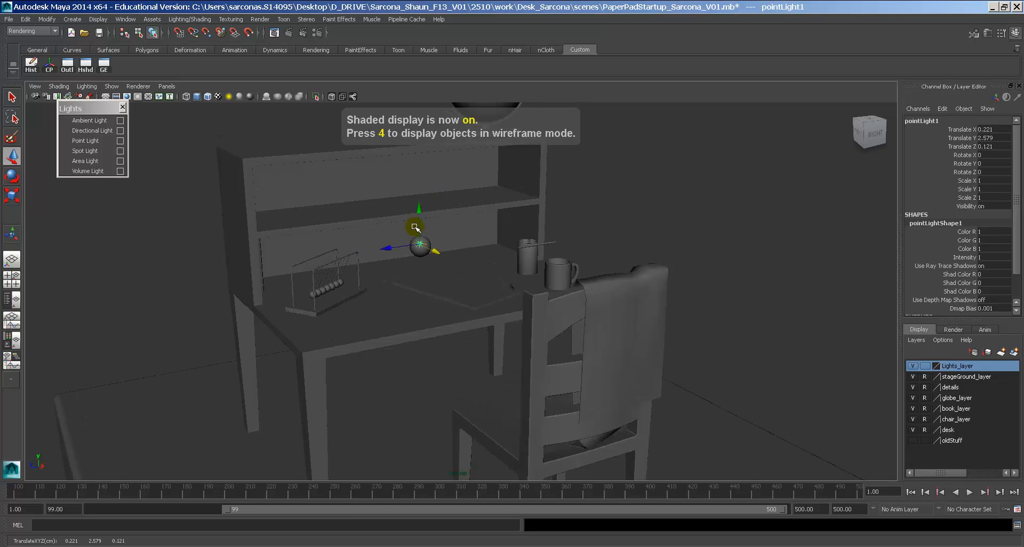
right_click_drag(415, 226, 447, 233, "alt")
left_click_drag(446, 232, 455, 273, "alt")
right_click_drag(455, 273, 496, 290, "alt")
mouse_move(459, 266)
left_mouse_down("ctrl")
mouse_move(456, 247)
mouse_move(458, 255)
left_mouse_up("ctrl")
Render the whole desk scene and examine the lighting around the sphere and desktop up close.
left_click_drag(492, 301, 490, 266, "alt")
right_click_drag(491, 266, 357, 243, "alt")
middle_click_drag(356, 243, 353, 242, "alt")
right_click_drag(353, 242, 352, 219, "alt")
left_click(291, 32)
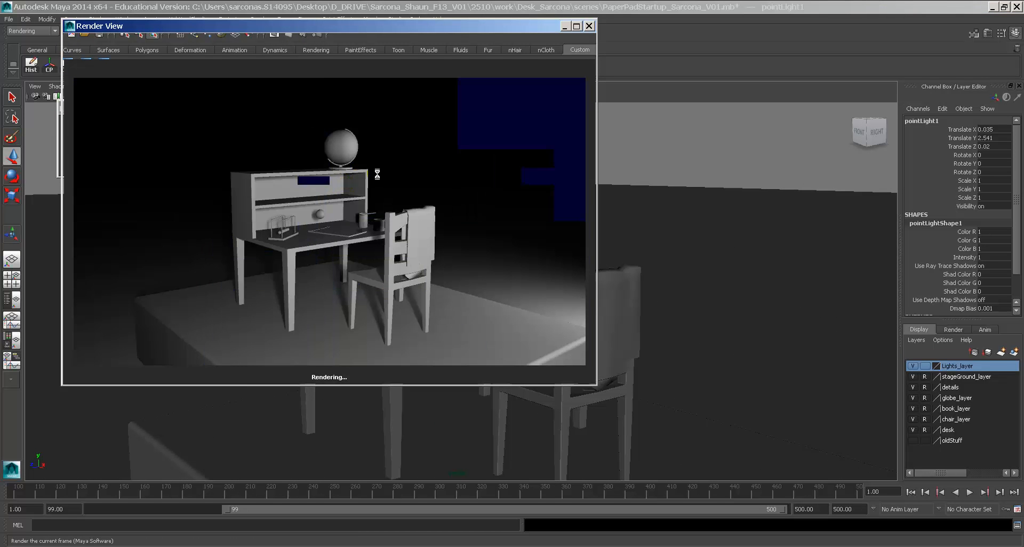
scroll(334, 212, "up", 5)
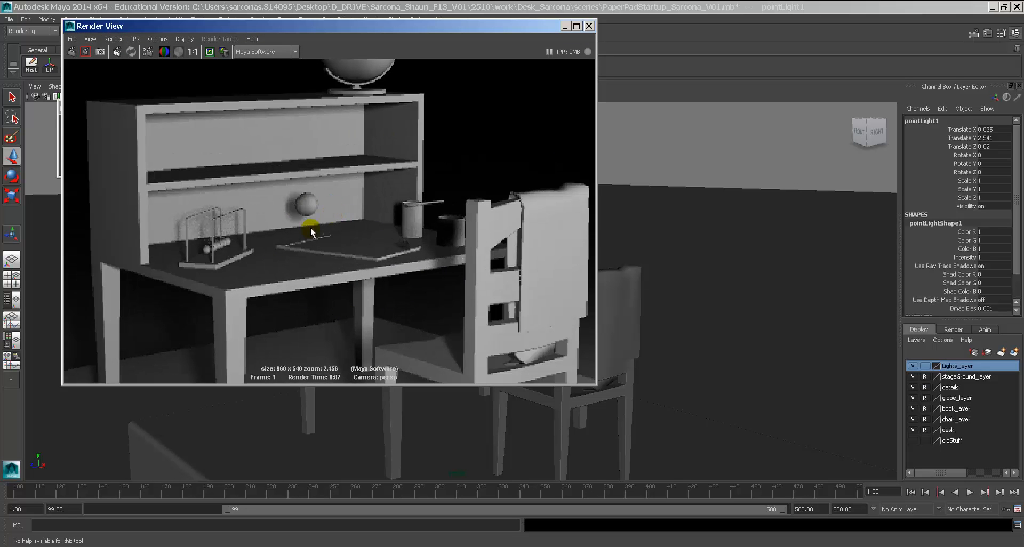
left_click(589, 27)
Move the point light out of the sphere to about X 0.243 and render the desk with it there.
scroll(465, 280, "up", 5)
left_click_drag(519, 295, 523, 314, "alt")
right_click_drag(523, 313, 638, 345, "alt")
middle_click_drag(638, 345, 637, 311, "alt")
mouse_move(485, 262)
left_mouse_down()
mouse_move(505, 267)
mouse_move(499, 262)
left_mouse_up()
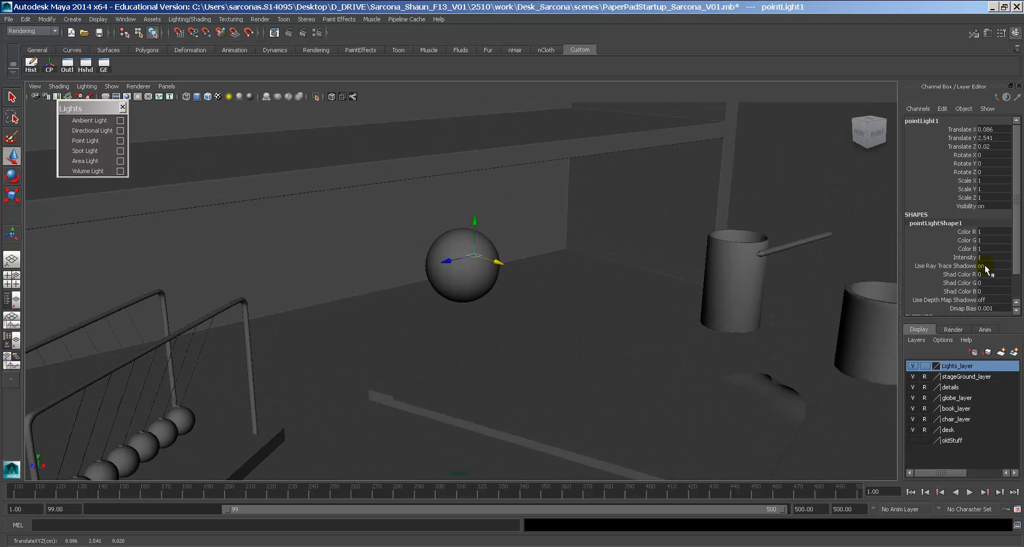
key("4")
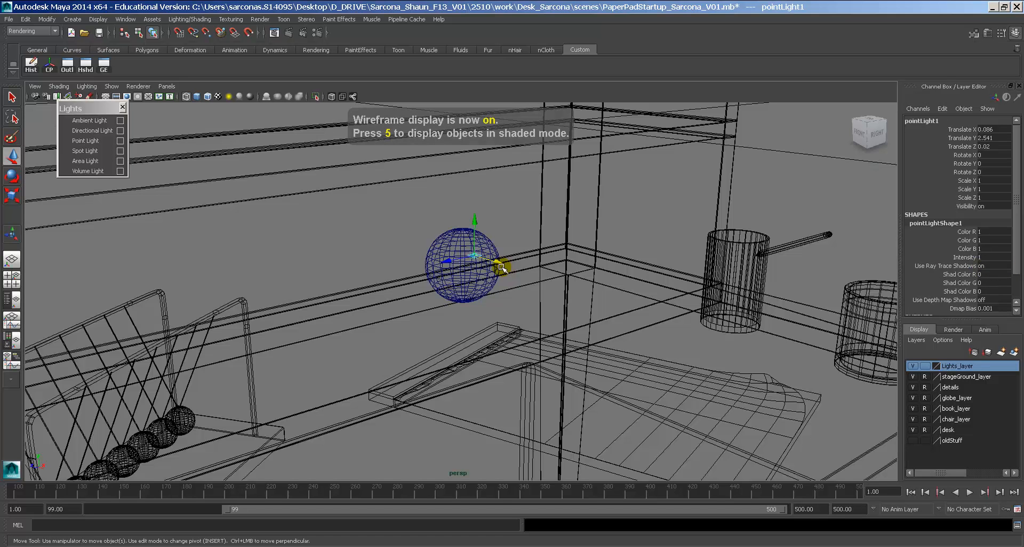
key("ctrl+z")
mouse_move(544, 275)
left_mouse_down()
mouse_move(483, 266)
mouse_move(470, 247)
mouse_move(534, 266)
left_mouse_up()
key("5")
scroll(583, 272, "down", 10)
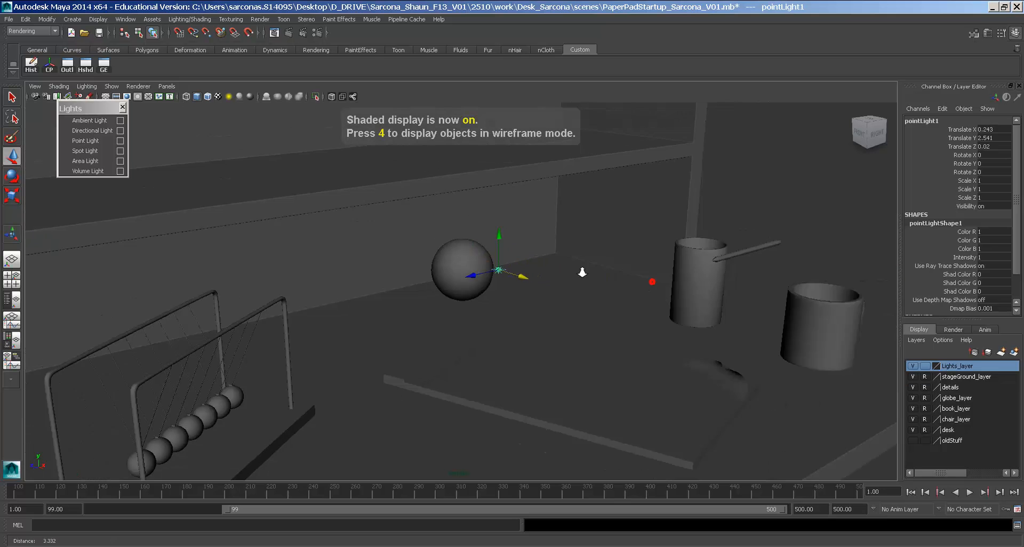
left_click(288, 35)
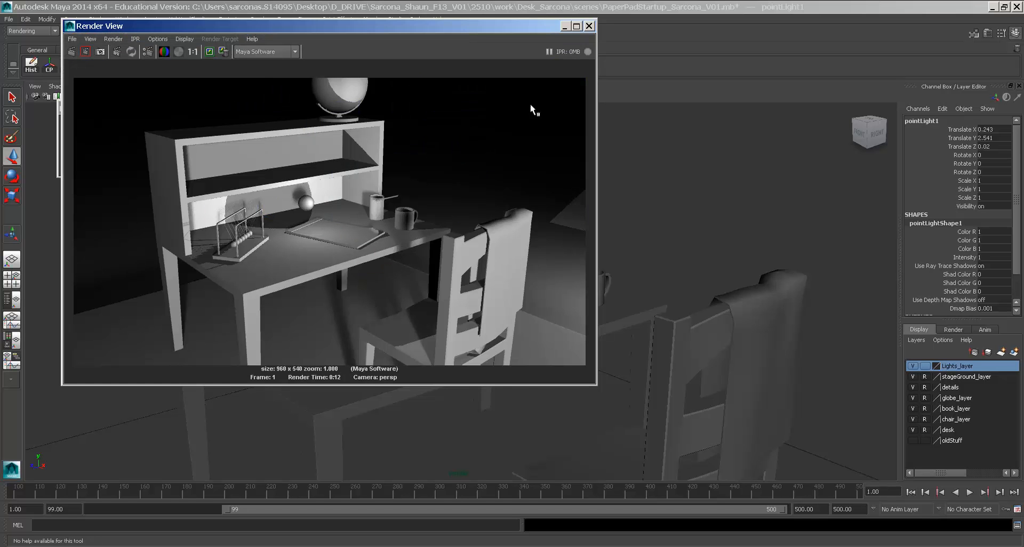
left_click(589, 27)
Move the point light back inside the sphere, to about X 0.037, Y 2.536, and turn off Casts Shadows in the sphere's Render Stats.
left_click_drag(444, 268, 434, 259)
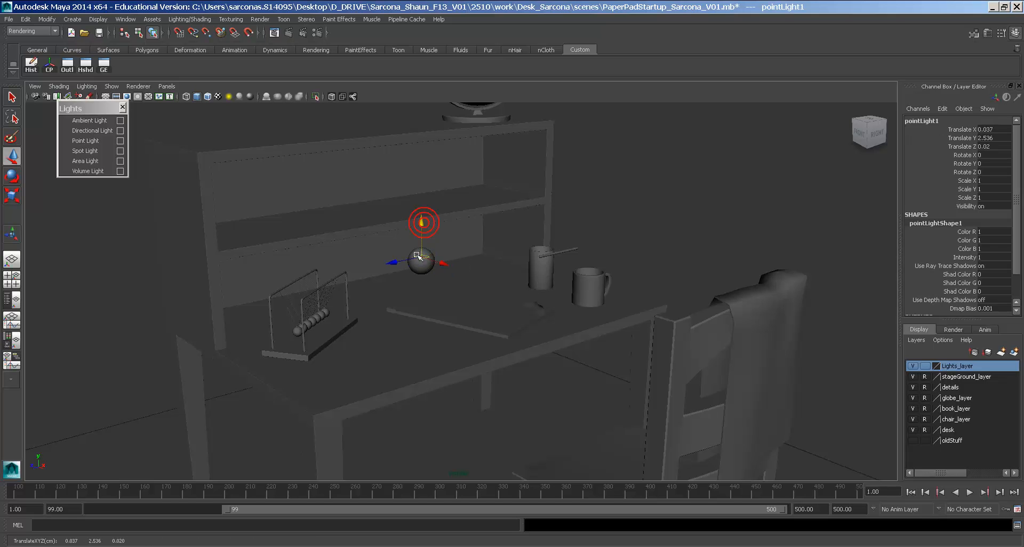
left_click(422, 271)
key("ctrl+a")
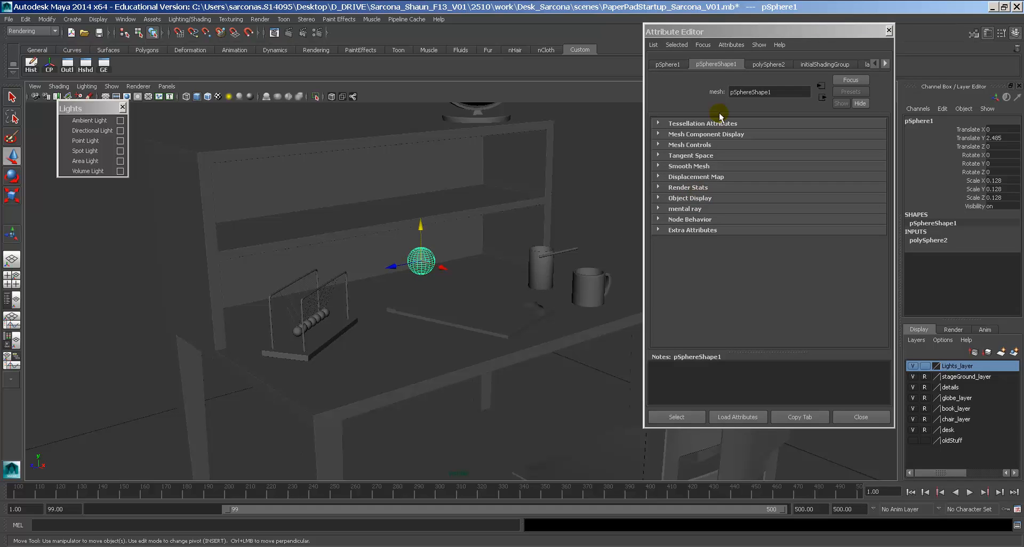
left_click(718, 64)
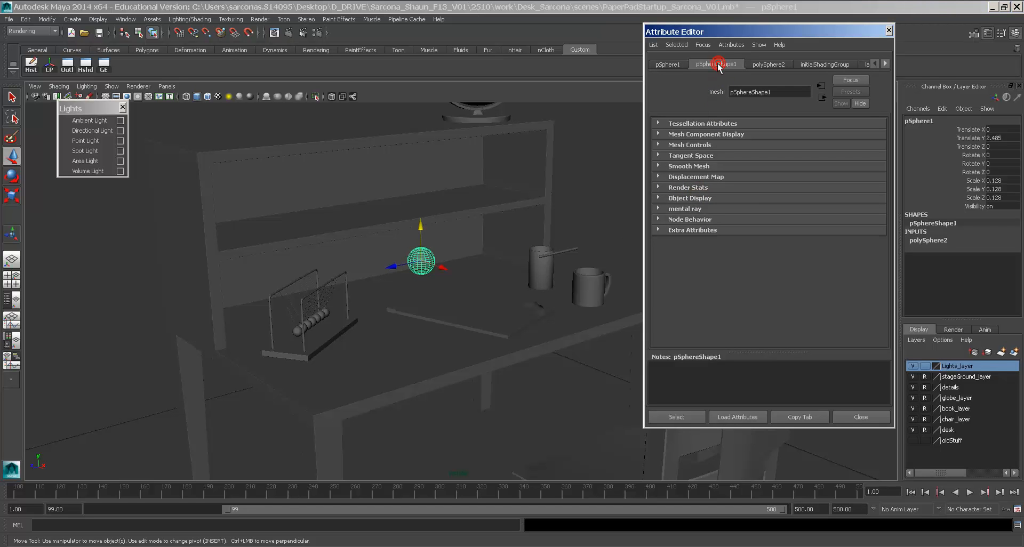
left_click(677, 187)
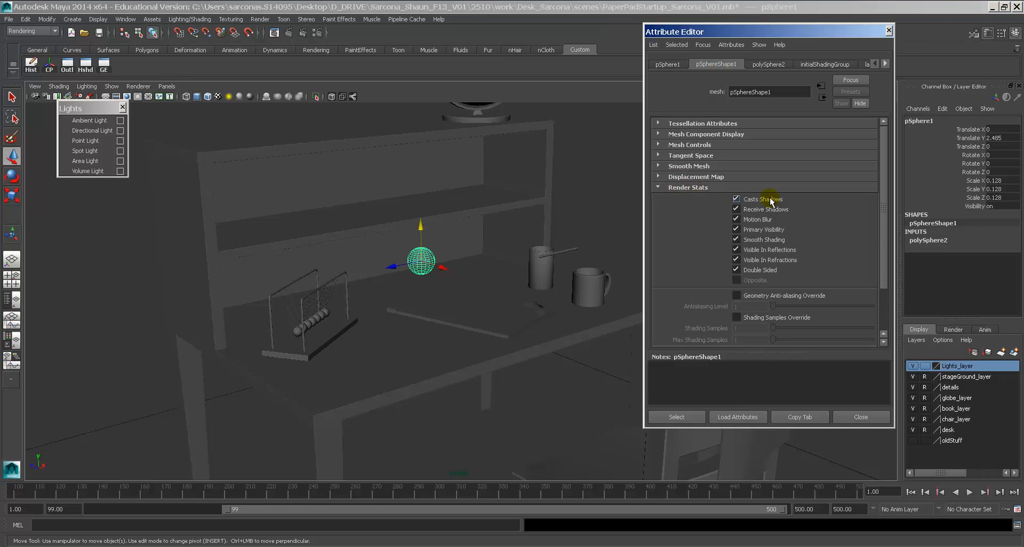
Render the desk and examine the shadows around the Newton's cradle, paper pad and mugs up close.
left_click(288, 32)
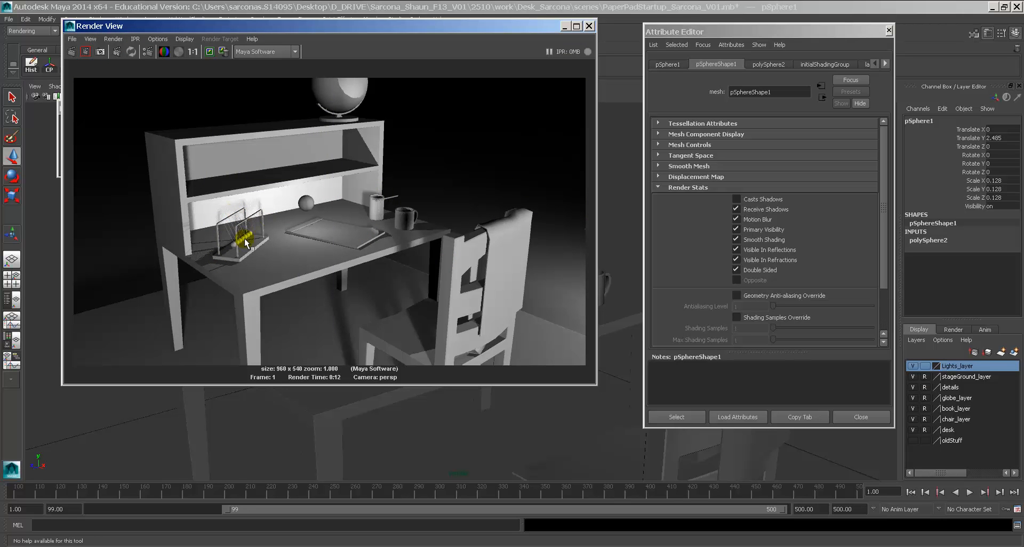
scroll(247, 241, "up", 3)
middle_click_drag(244, 233, 373, 235, "alt")
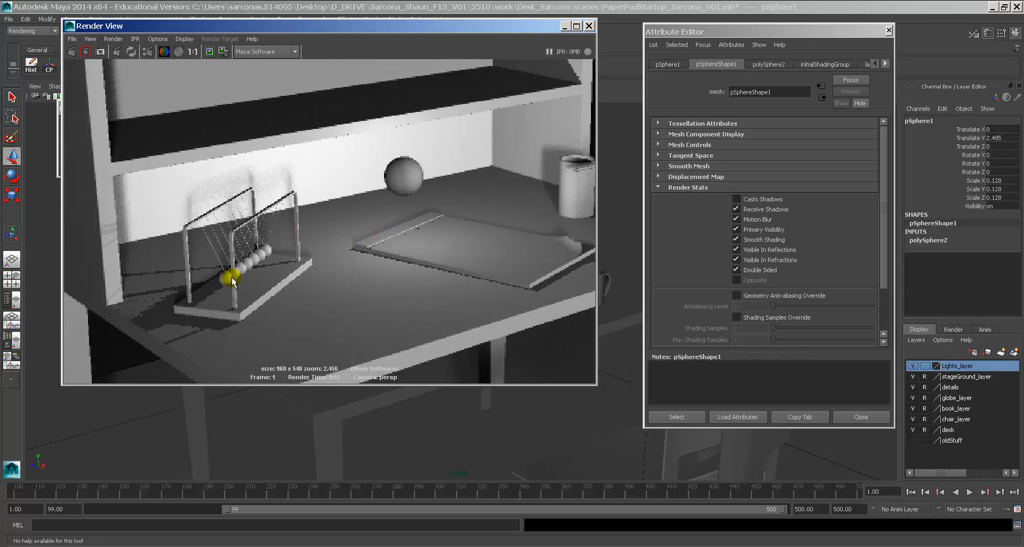
scroll(541, 312, "down", 4)
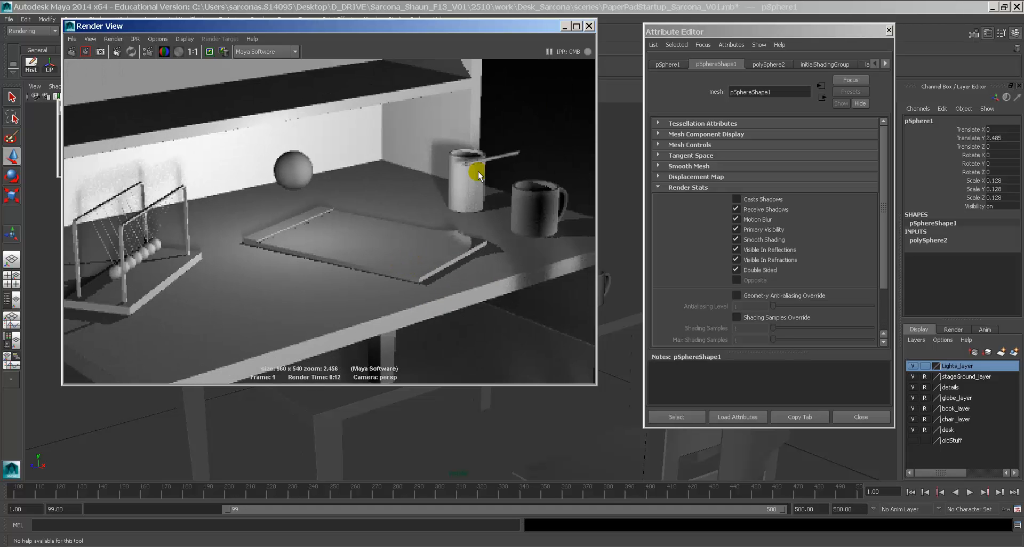
left_click(589, 26)
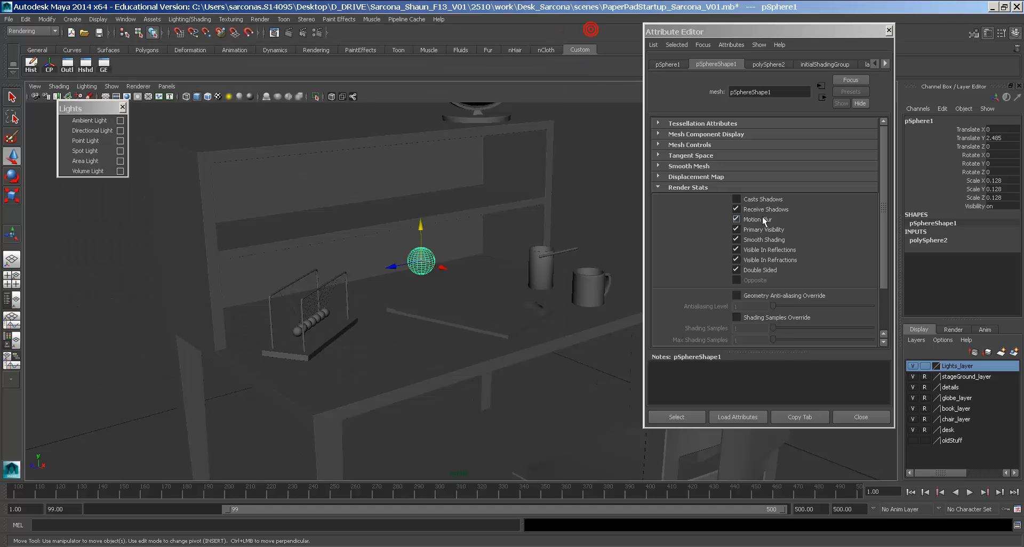
left_click(736, 199)
left_click(862, 417)
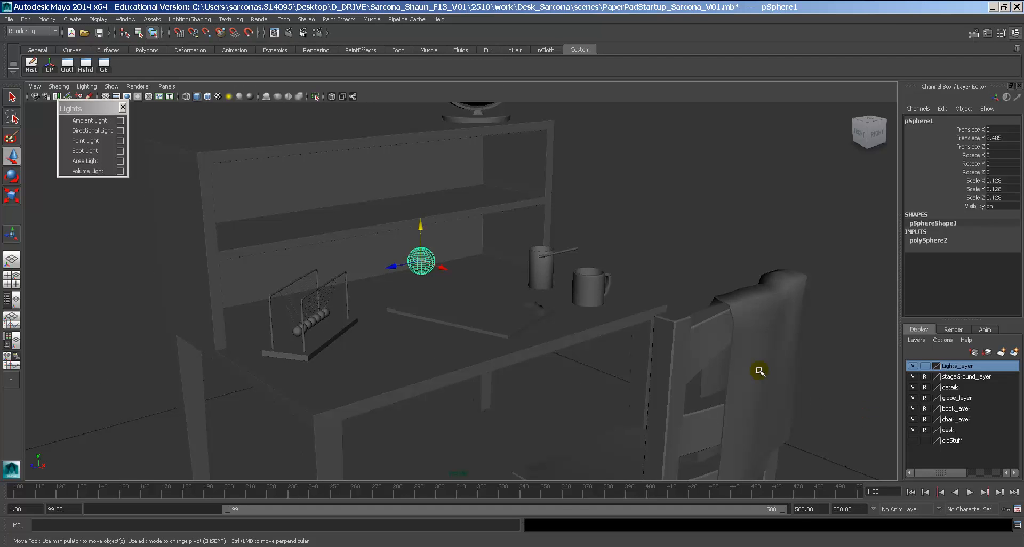
key("ctrl+a")
left_click(766, 200)
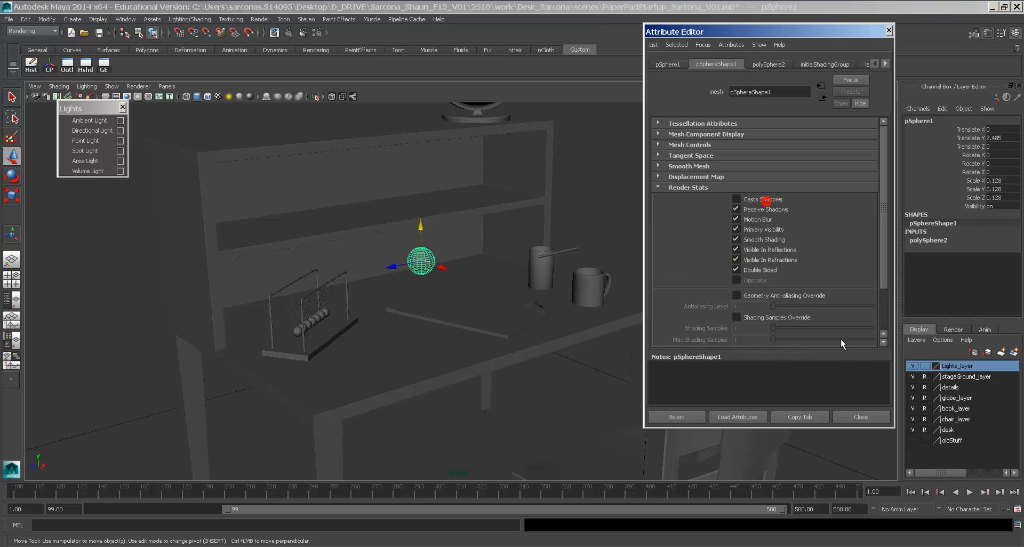
left_click(862, 418)
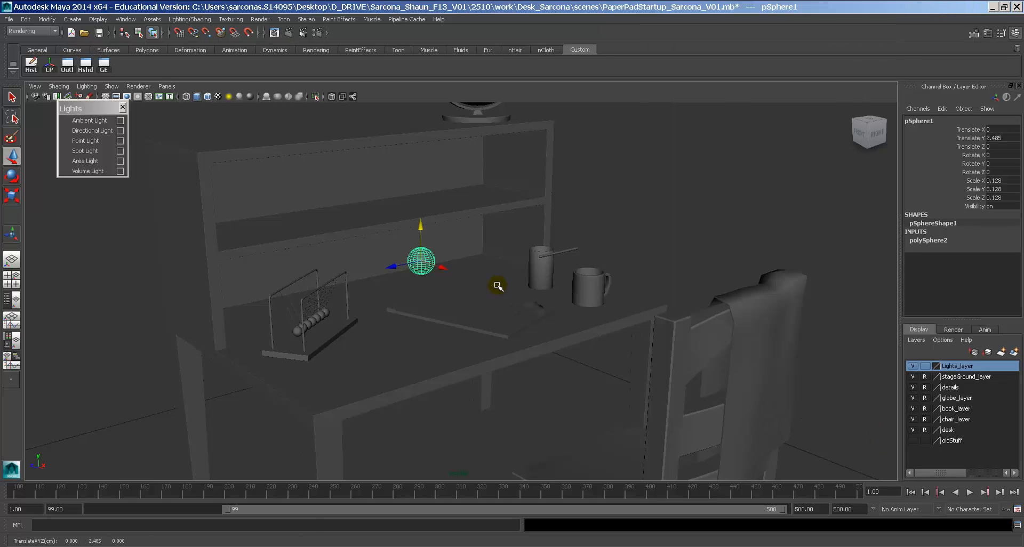
Create a display layer containing the sphere and point light, name it DeleteMe, and toggle its visibility off and on.
key("4")
left_click_drag(498, 287, 530, 290, "alt")
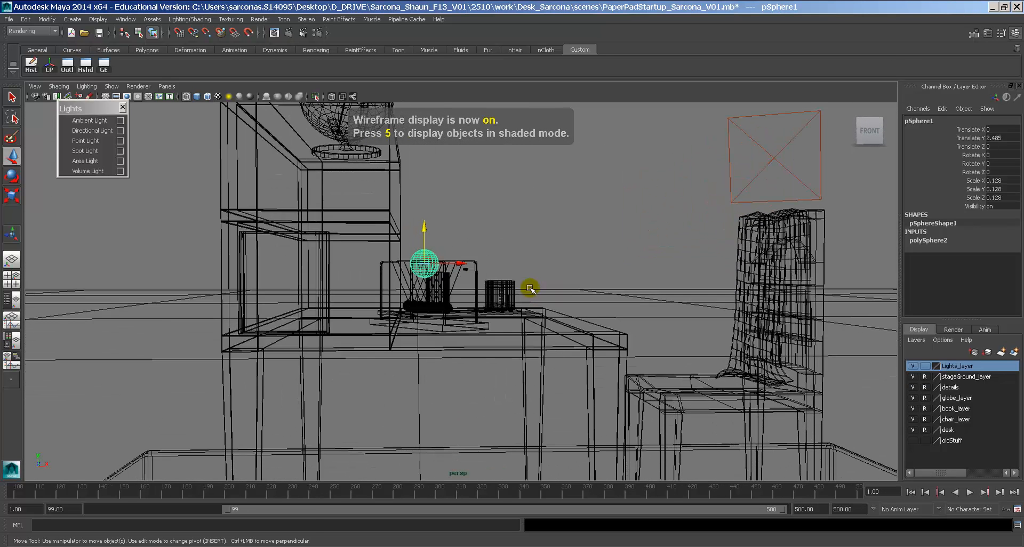
left_click_drag(577, 274, 598, 273, "alt")
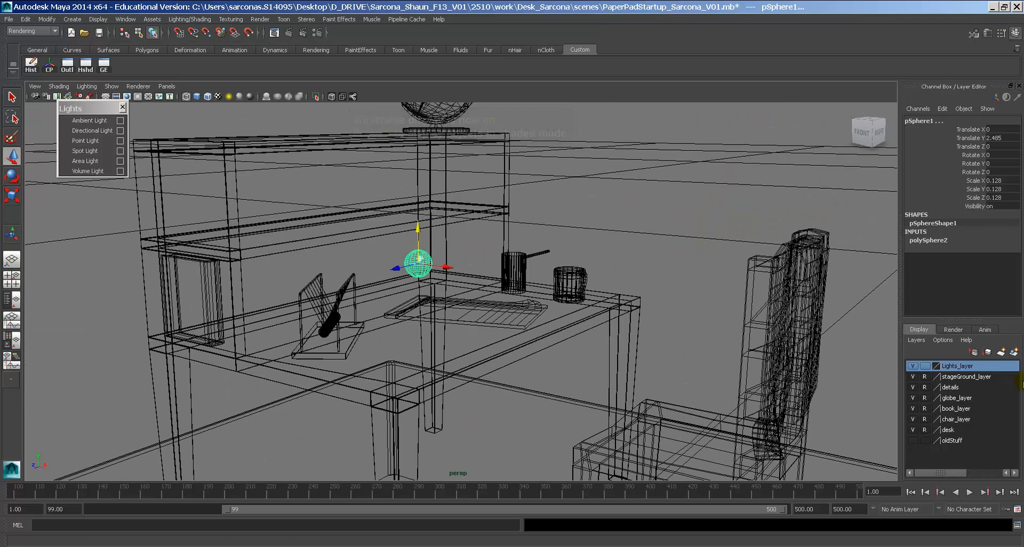
left_click(1014, 352)
double_click(948, 367)
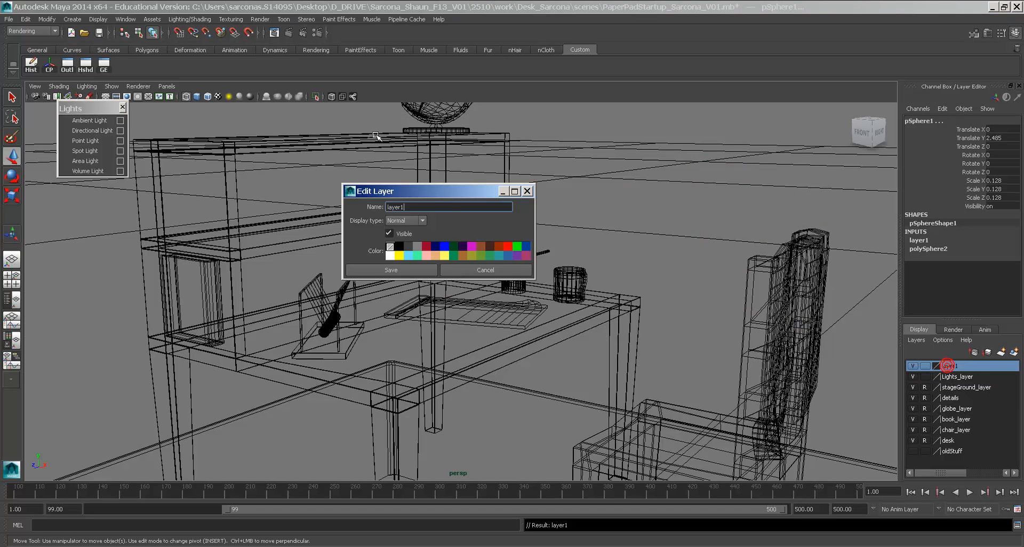
type("DeleteMe")
left_click(377, 271)
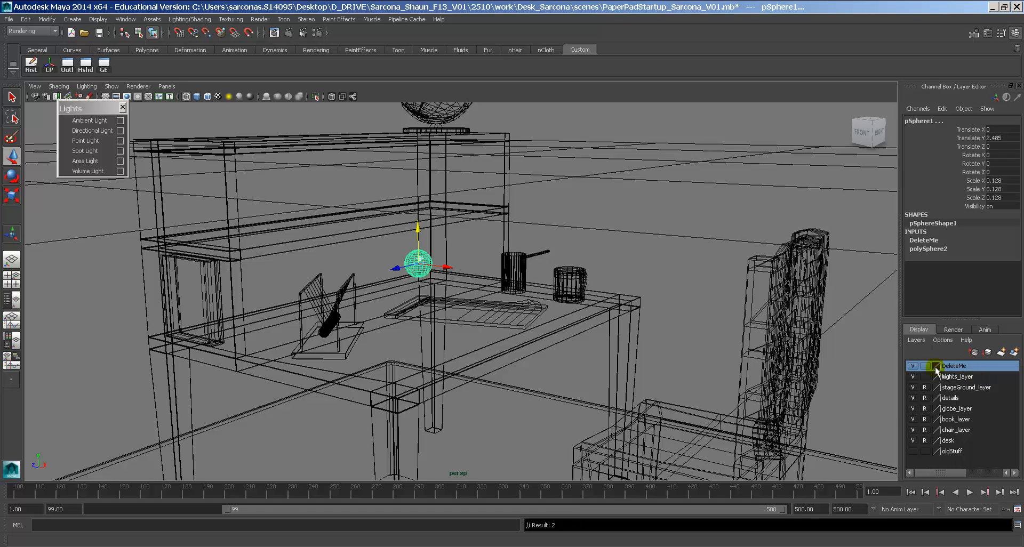
left_click(913, 365)
left_click(913, 366)
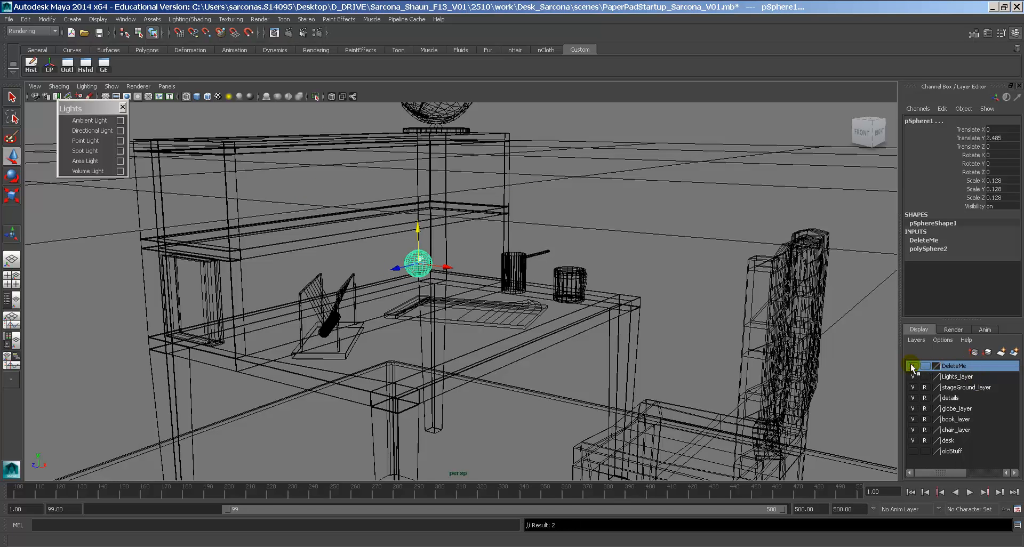
Deselect everything and render the scene from behind the desk to check the light and shadows there.
left_click(676, 257)
left_click_drag(676, 256, 670, 267, "alt")
middle_click_drag(667, 274, 620, 276, "alt")
key("5")
right_click_drag(667, 296, 378, 229, "alt")
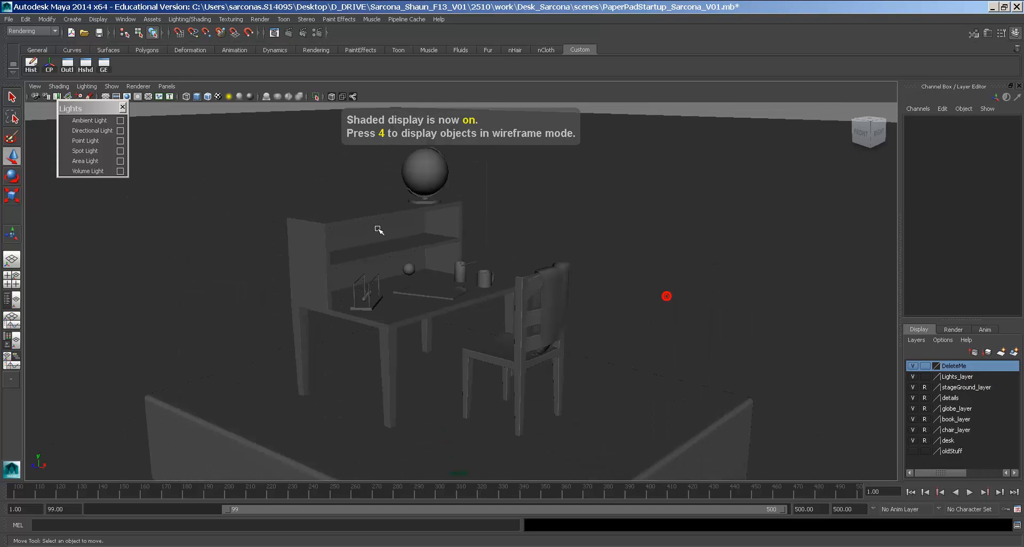
right_click_drag(444, 244, 459, 247, "alt")
mouse_move(533, 258)
right_mouse_down("alt")
mouse_move(407, 226)
mouse_move(430, 234)
right_mouse_up("alt")
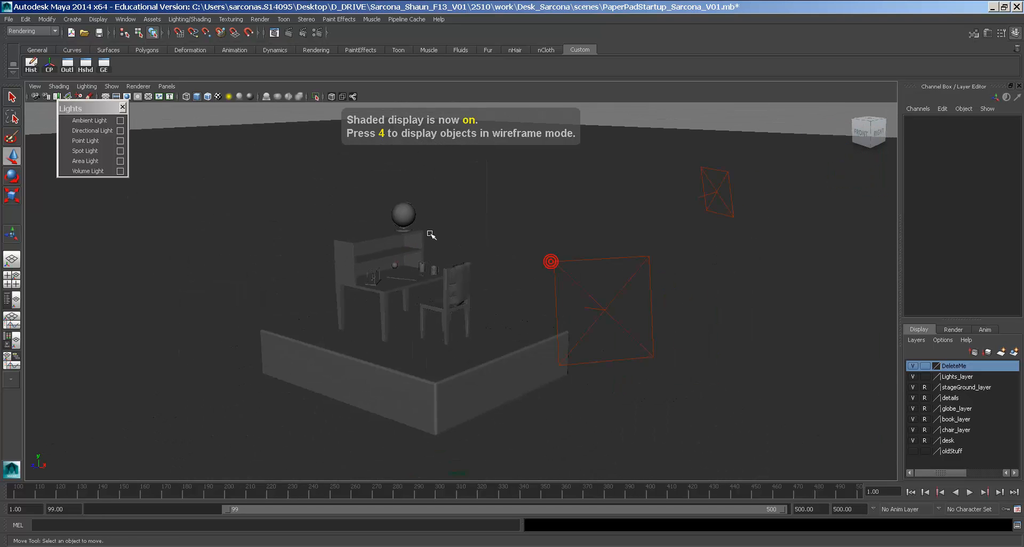
left_click_drag(455, 238, 446, 238, "alt")
left_click_drag(384, 240, 512, 238, "alt")
right_click_drag(550, 240, 754, 242, "alt")
left_click_drag(474, 240, 541, 237, "alt")
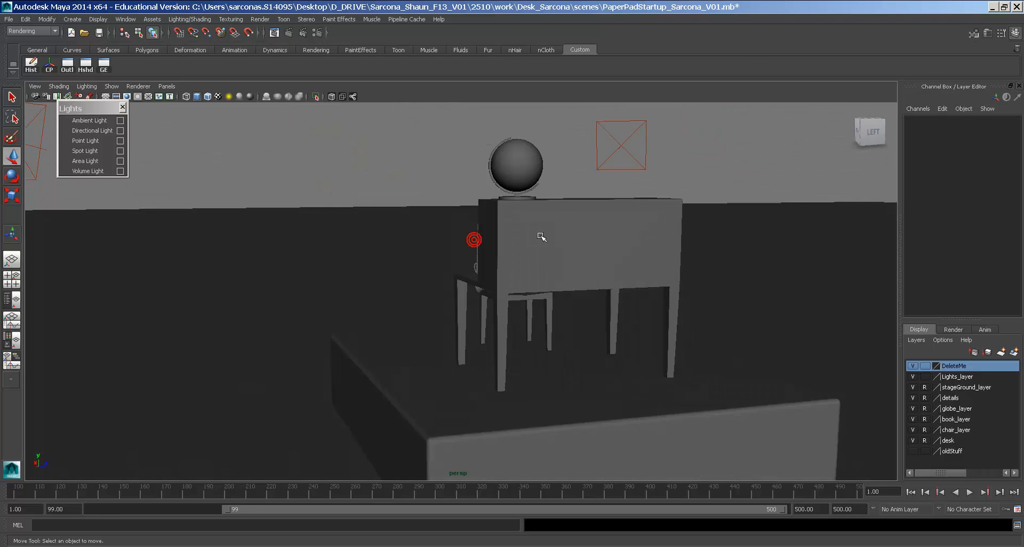
right_click_drag(541, 237, 508, 238, "alt")
left_click(289, 33)
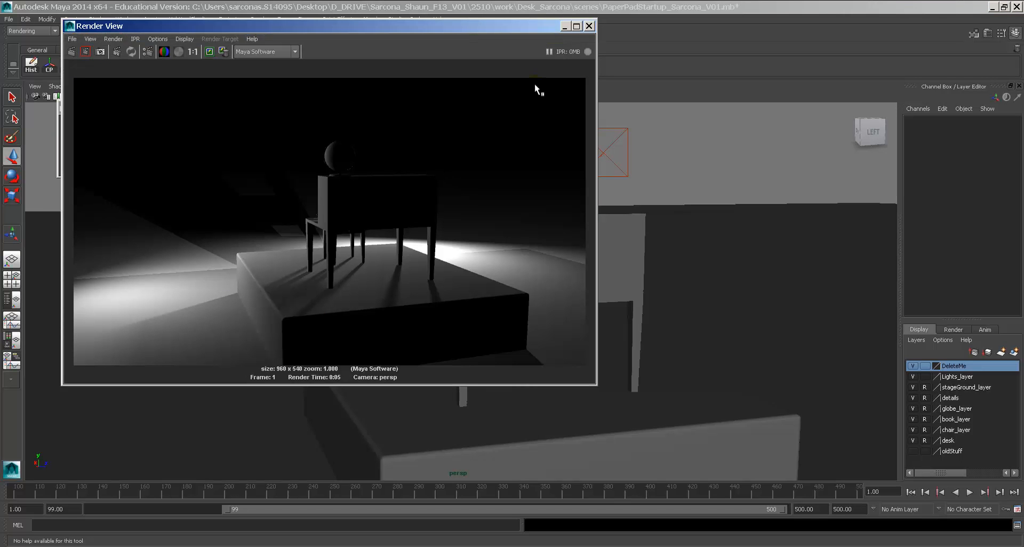
left_click(589, 25)
Render the scene from a low front angle showing the chair, desk and whole stage platform.
left_click_drag(428, 222, 609, 229, "alt")
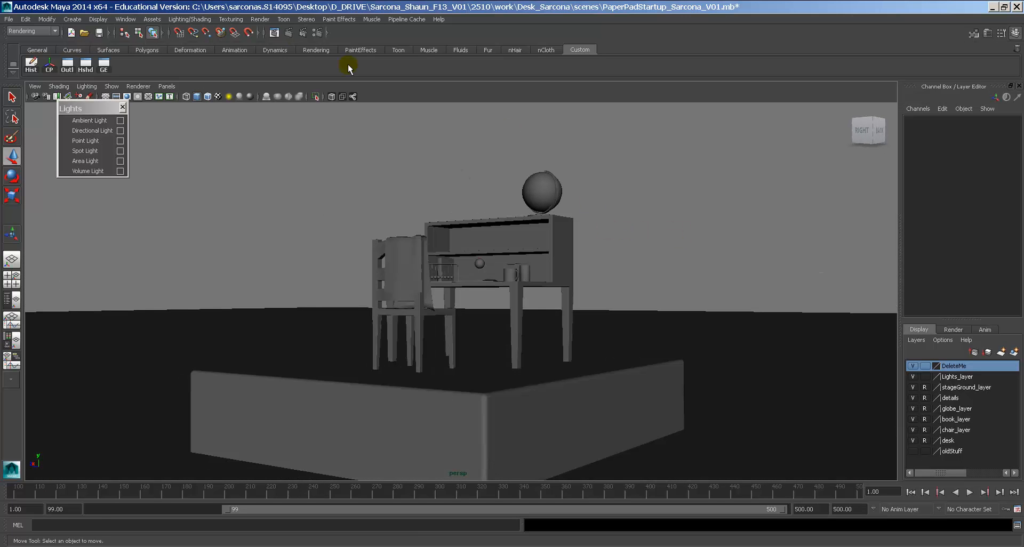
left_click(288, 32)
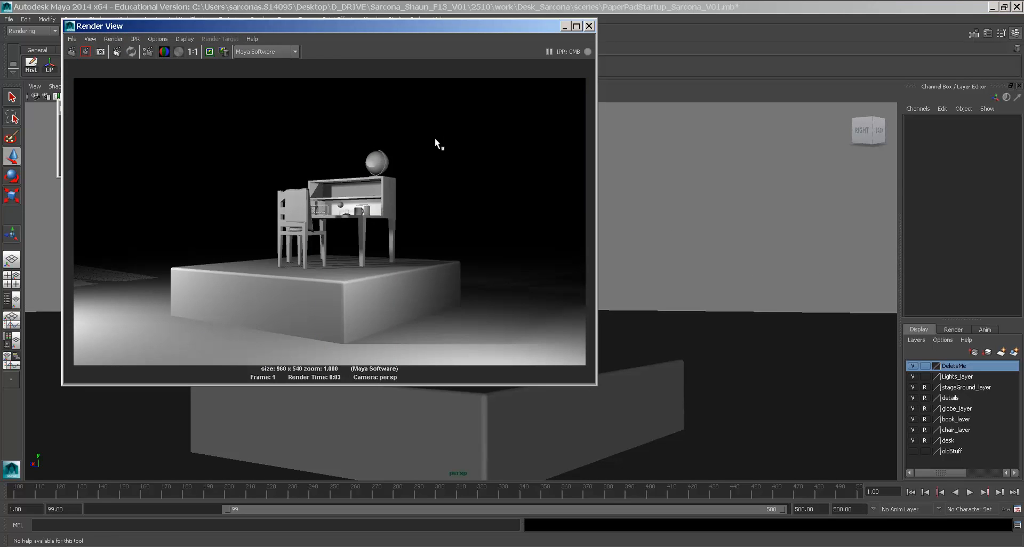
left_click(589, 25)
Hide the DeleteMe layer and render a closer front view of the desk without the point light.
right_click_drag(417, 207, 883, 287, "alt")
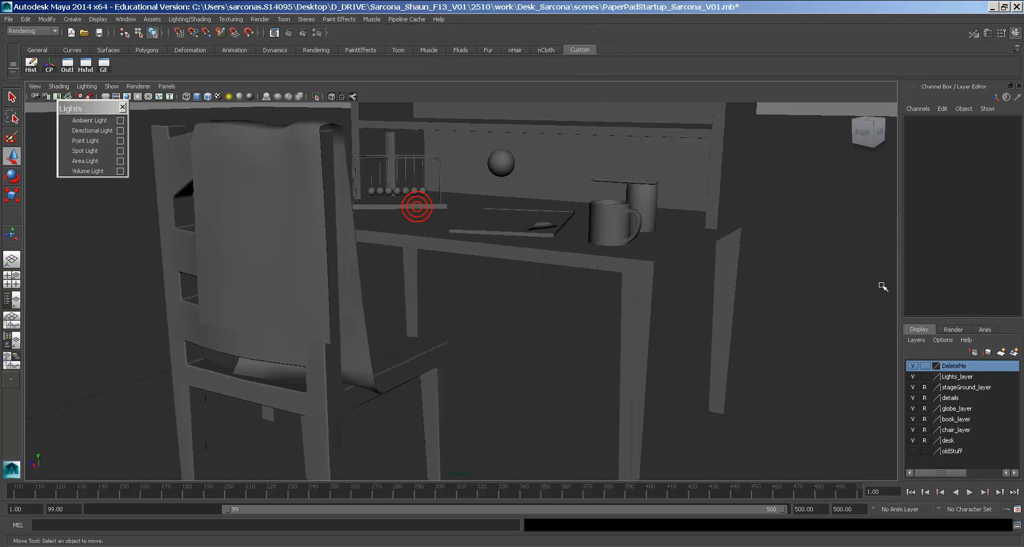
middle_click_drag(711, 267, 670, 394, "alt")
left_click_drag(640, 393, 604, 350, "alt")
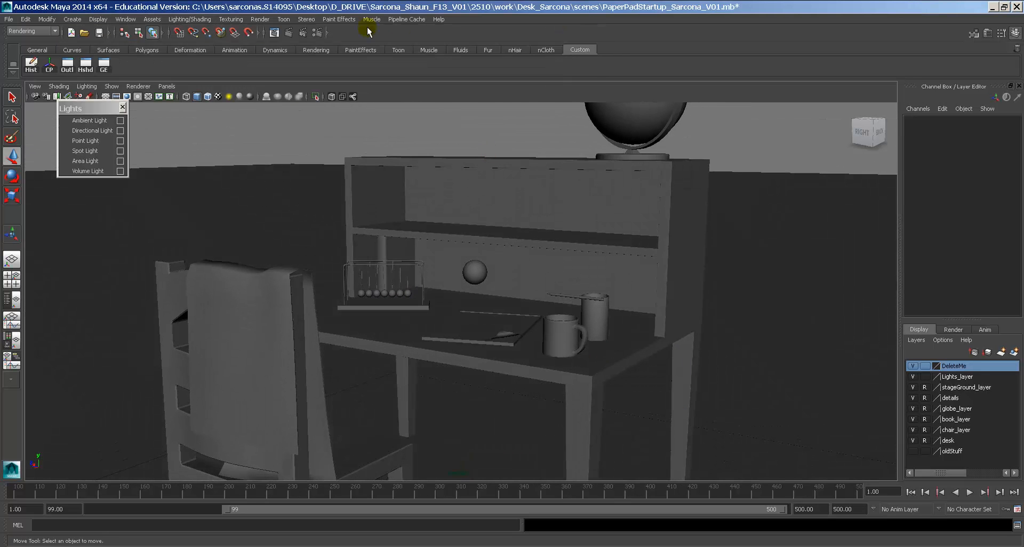
left_click(913, 366)
left_click(290, 34)
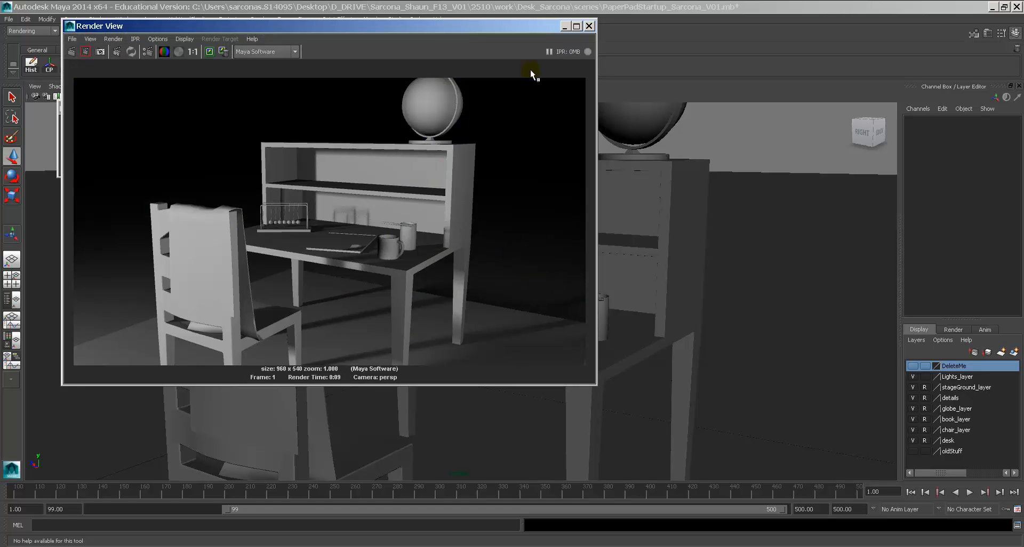
left_click(588, 26)
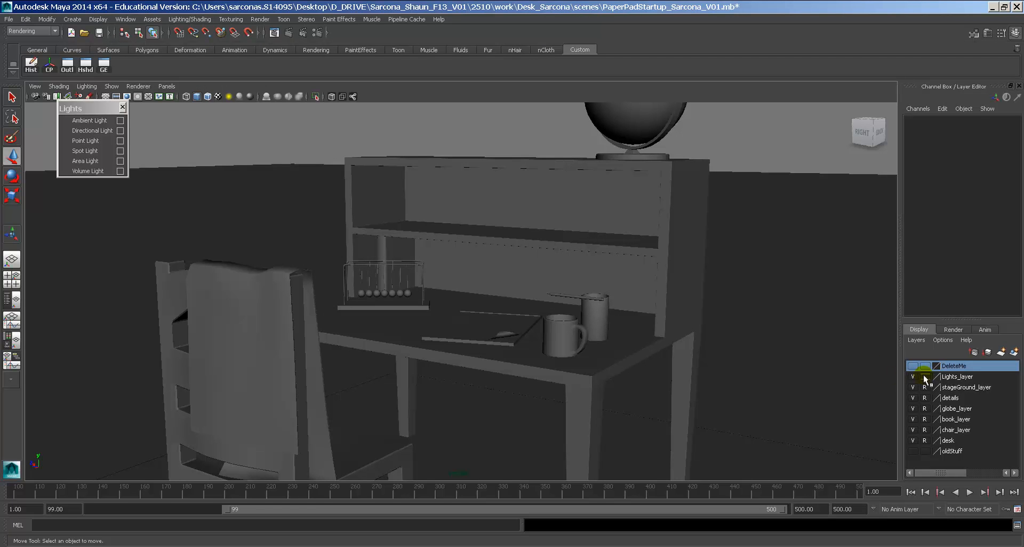
Examine the fill light and main area light, including the main light's intensity and ray trace shadow settings.
left_click_drag(647, 322, 682, 323, "alt")
right_click_drag(682, 323, 615, 320, "alt")
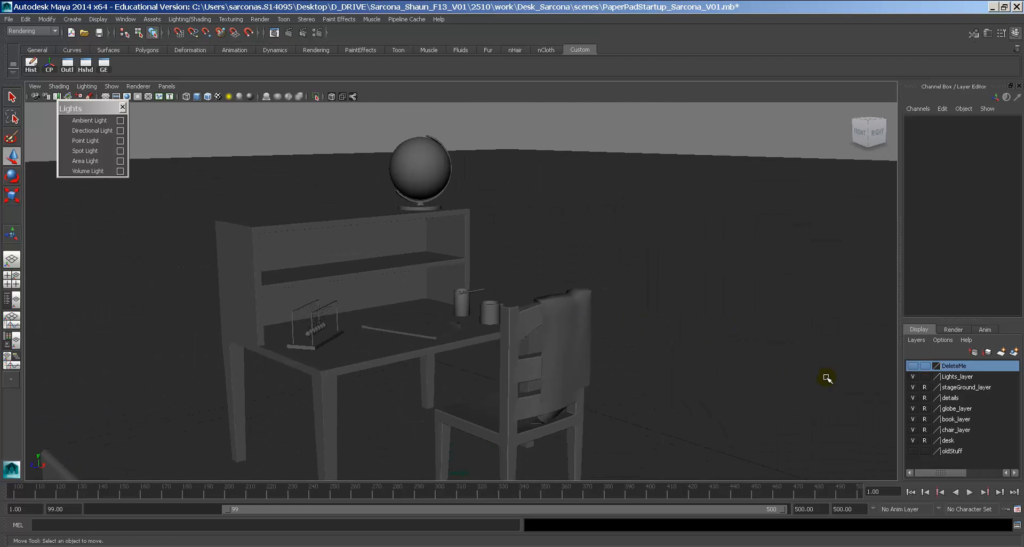
right_click_drag(807, 385, 511, 314, "alt")
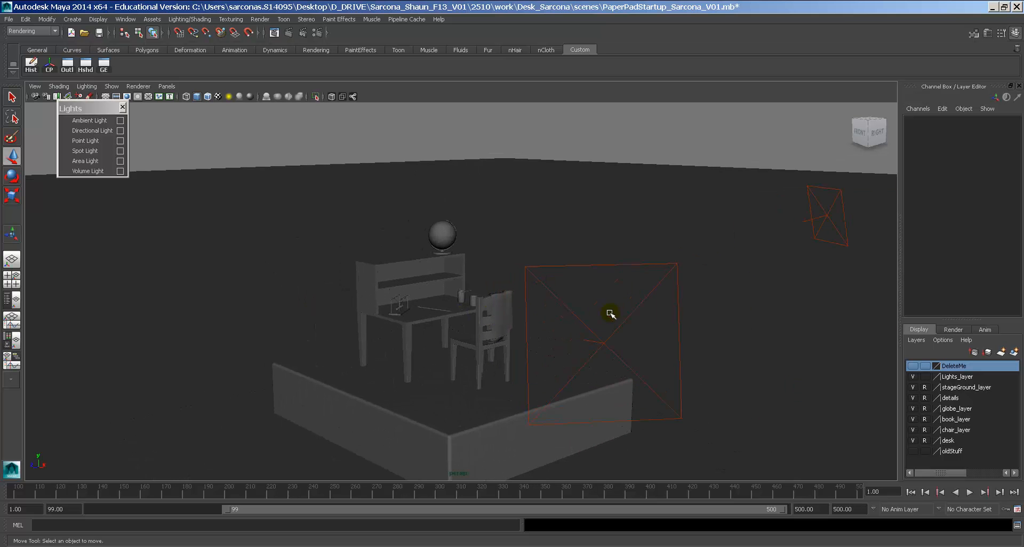
left_click(607, 335)
left_click(825, 214)
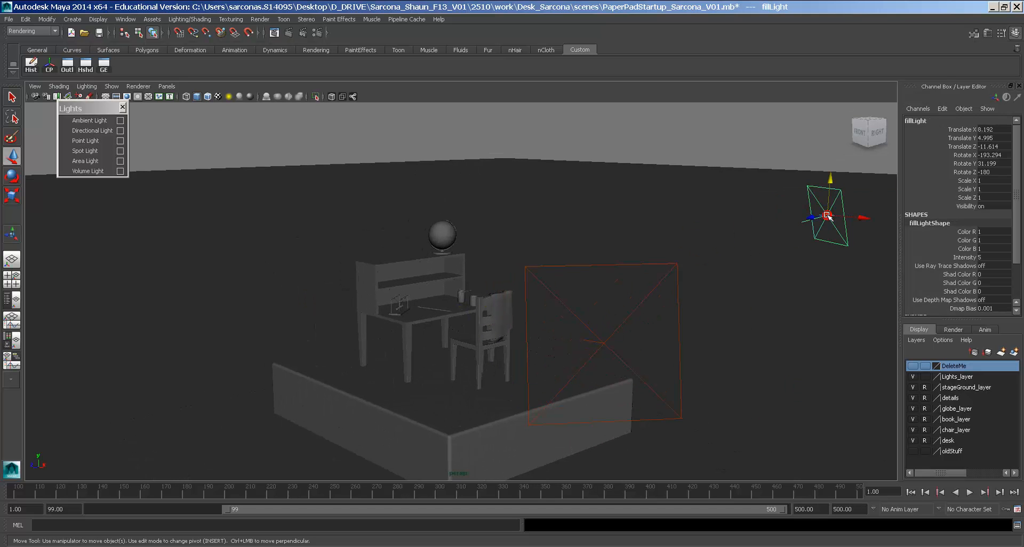
left_click(603, 346)
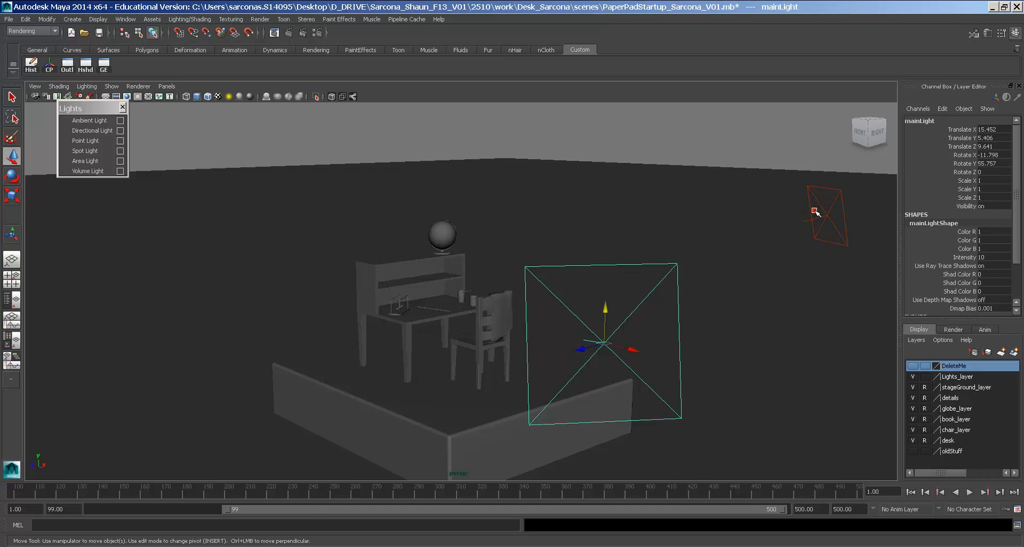
left_click(748, 255)
left_click(677, 264)
key("ctrl+a")
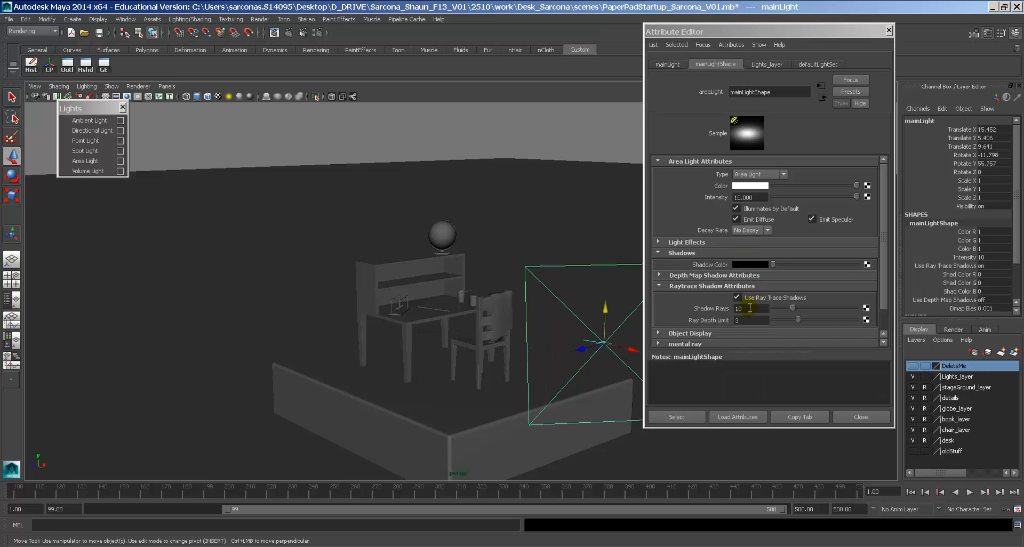
left_click(749, 308)
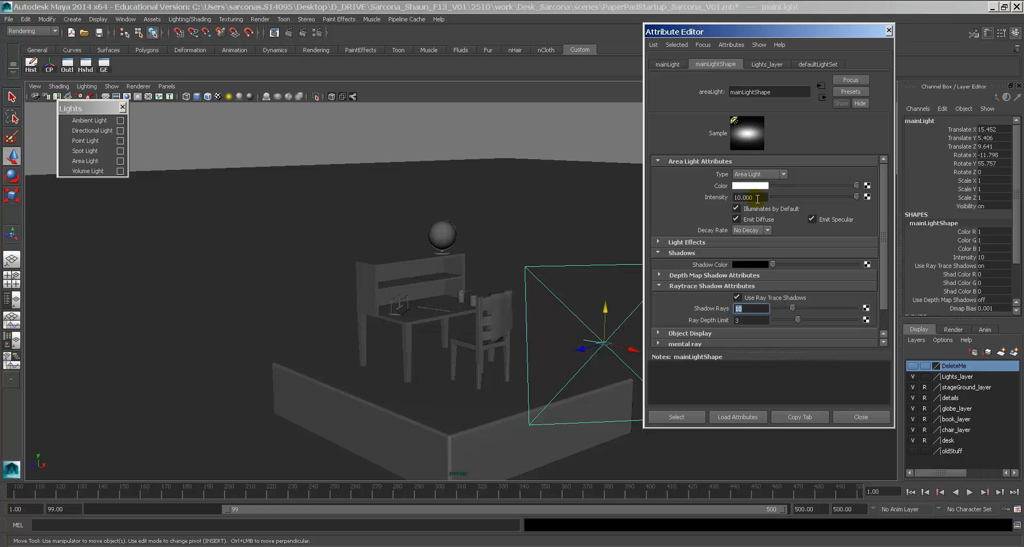
left_click(861, 417)
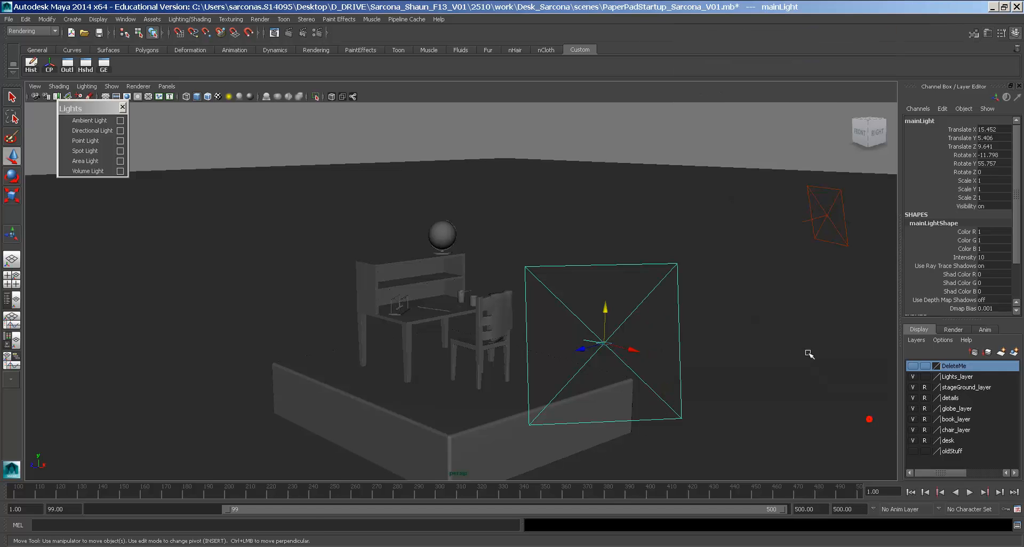
Start saving the scene under a new name and go to the Desk project's scenes folder.
left_click_drag(393, 180, 460, 187, "alt")
right_click_drag(460, 187, 651, 262, "alt")
left_click_drag(651, 261, 607, 261, "alt")
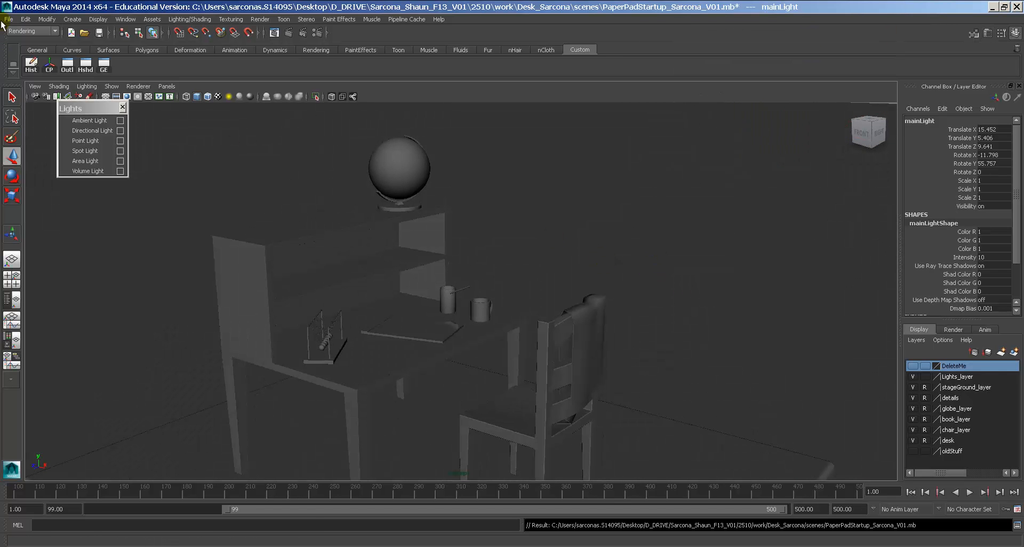
left_click(8, 19)
left_click(48, 67)
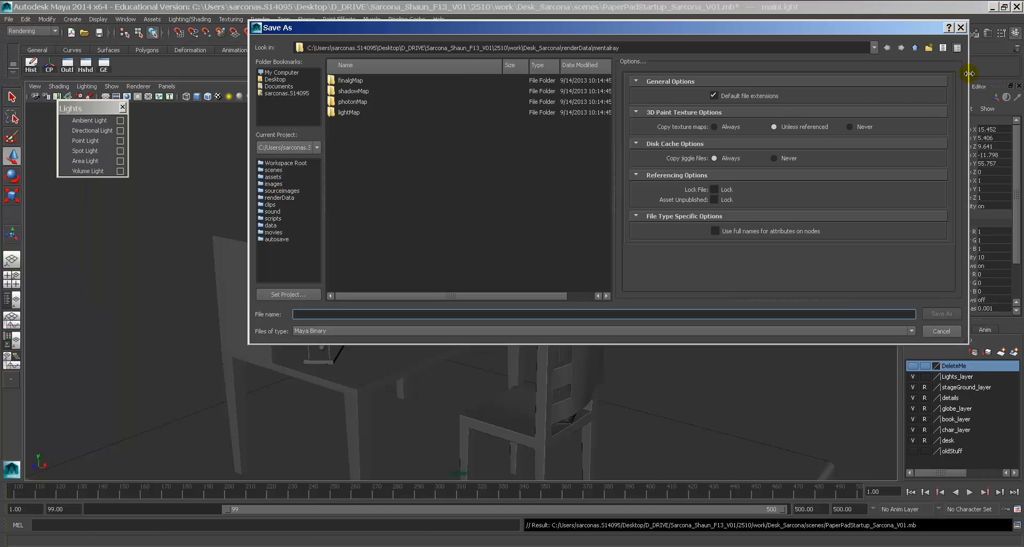
left_click(916, 48)
left_click(916, 48)
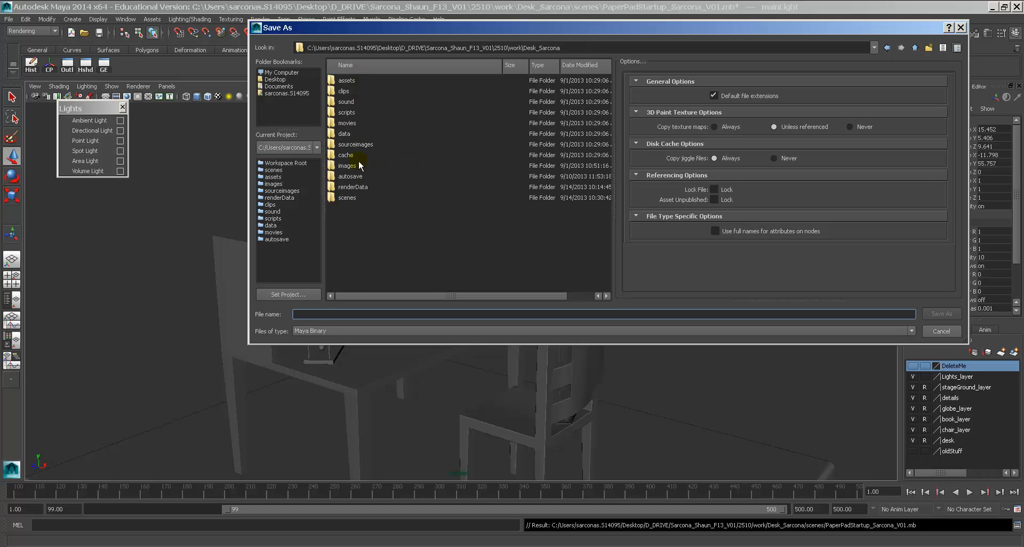
double_click(348, 197)
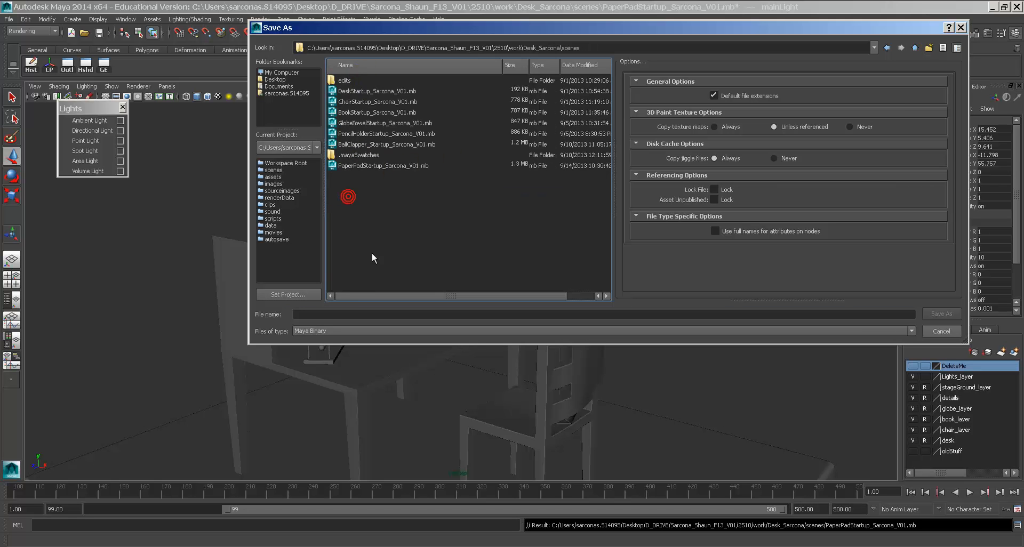
Save the scene as a new version based on the PaperPadStartup file name, replacing "PaperPad" with "Light".
left_click(379, 165)
left_click_drag(295, 315, 323, 314)
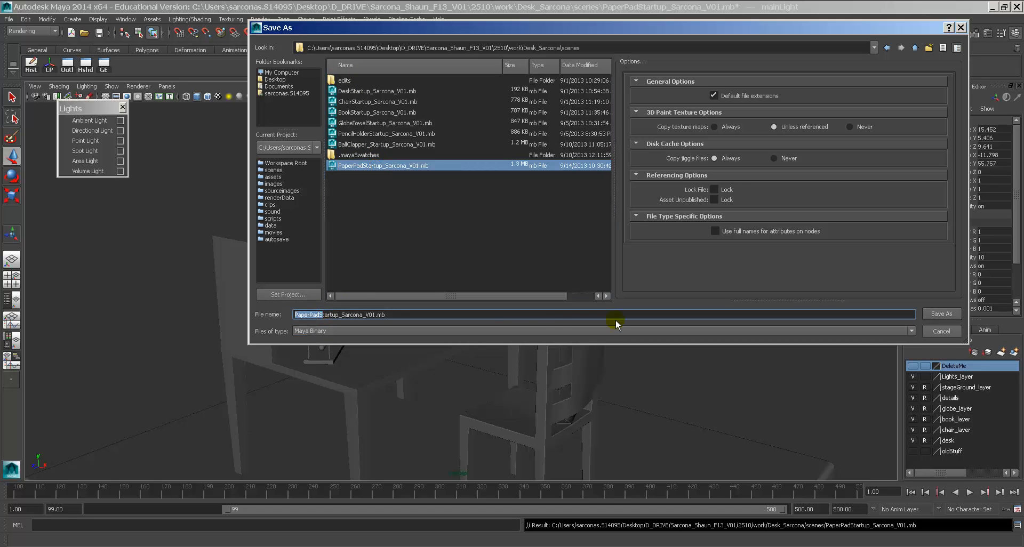
type("Light")
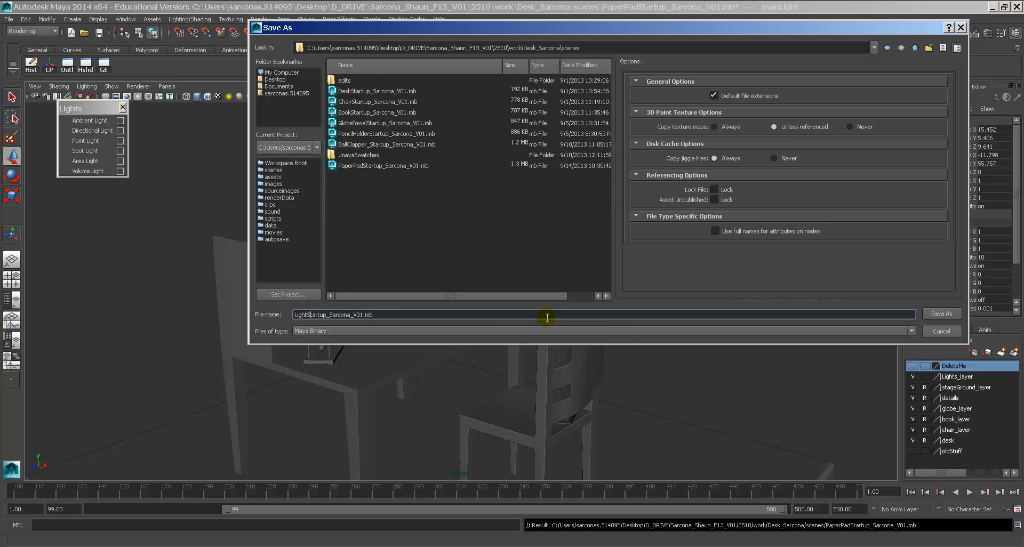
key("Return")
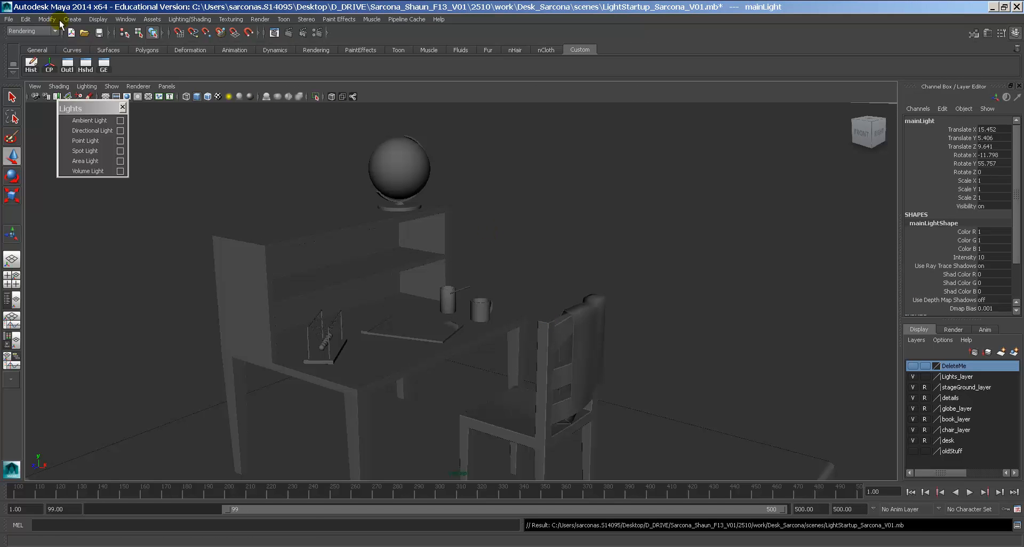
Hide the lights, stage ground, details, globe, book and desk layers, leaving only chair_layer displayed.
scroll(511, 262, "up", 2)
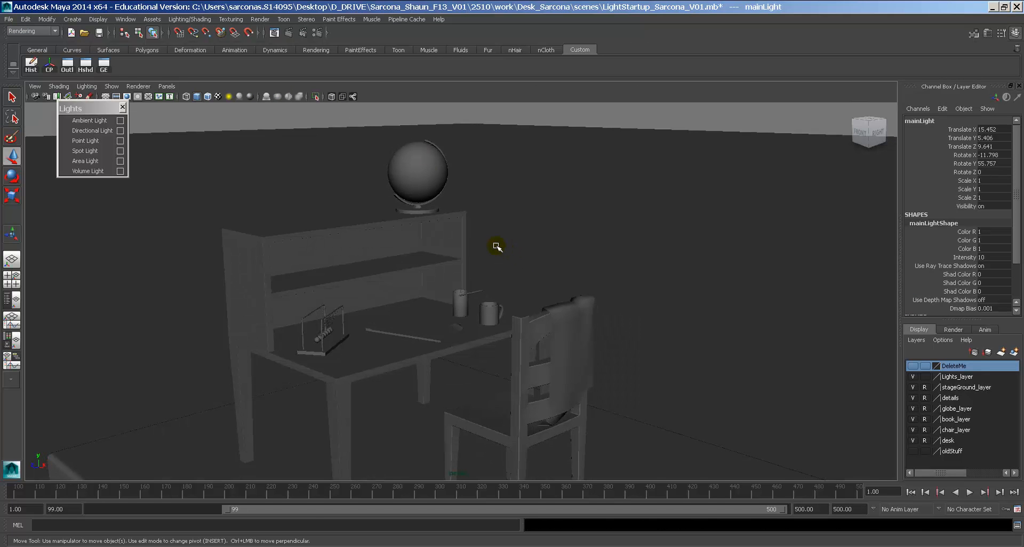
right_click_drag(696, 333, 602, 324, "alt")
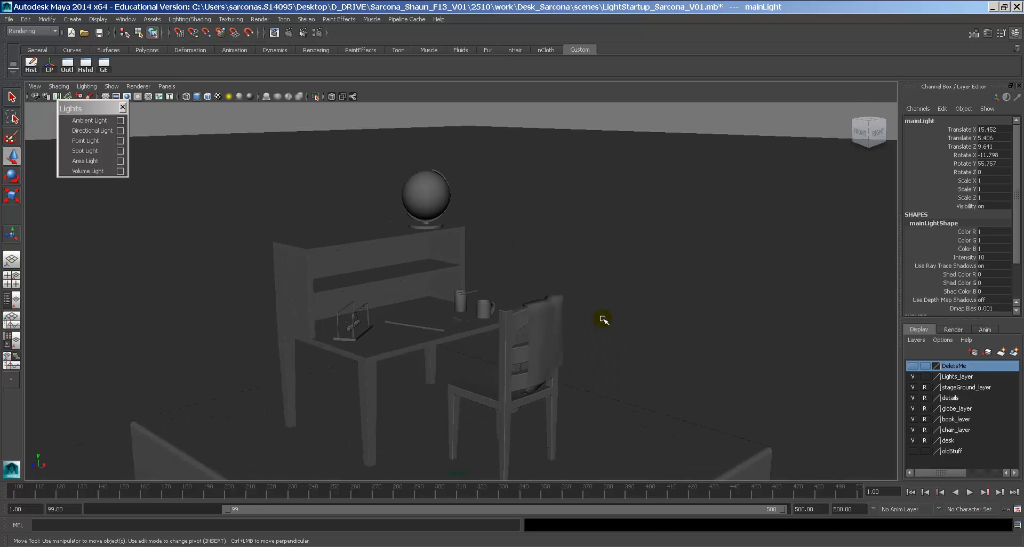
mouse_move(603, 320)
left_mouse_down("alt")
mouse_move(571, 331)
mouse_move(599, 324)
left_mouse_up("alt")
right_click_drag(599, 325, 685, 330, "alt")
left_click(543, 318)
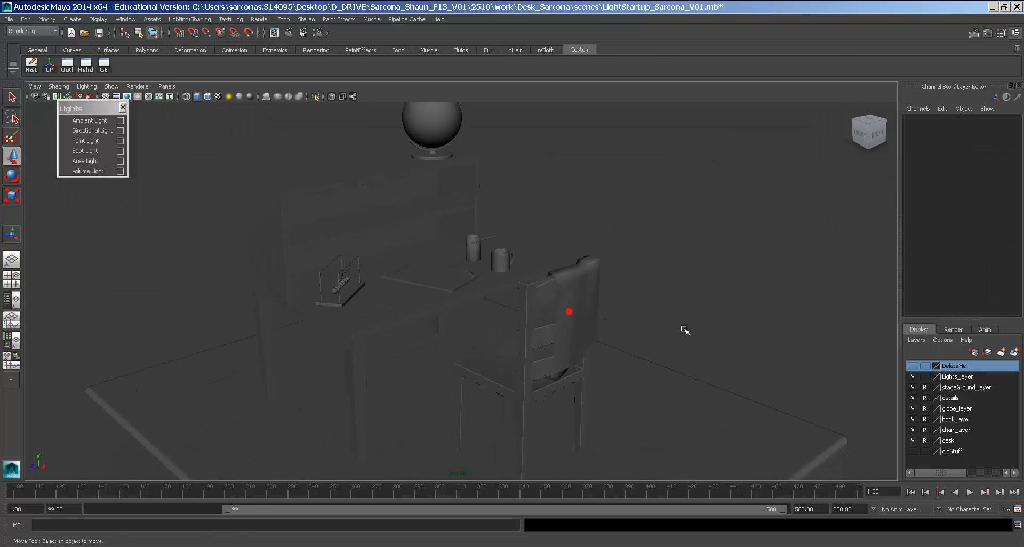
left_click(914, 388)
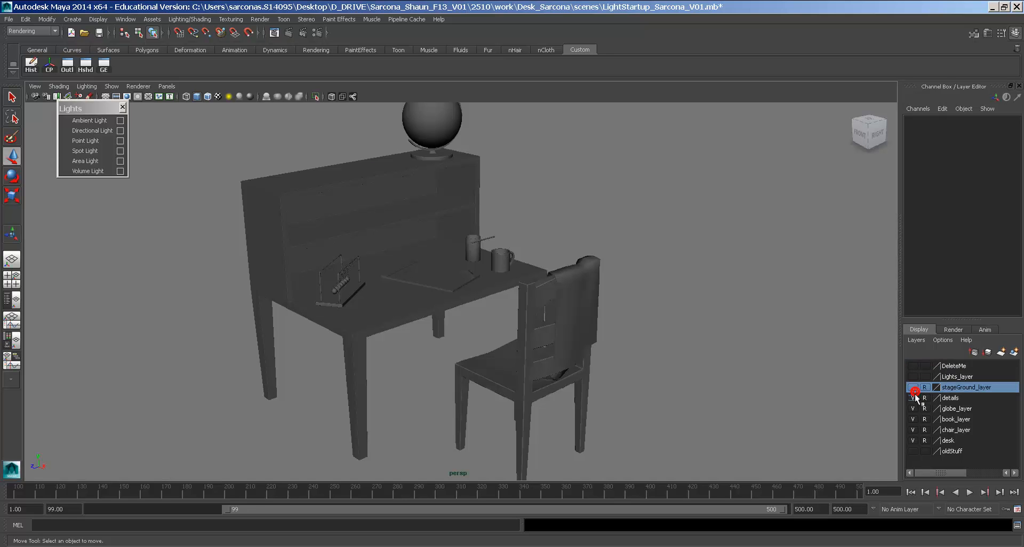
left_click(913, 398)
left_click(912, 409)
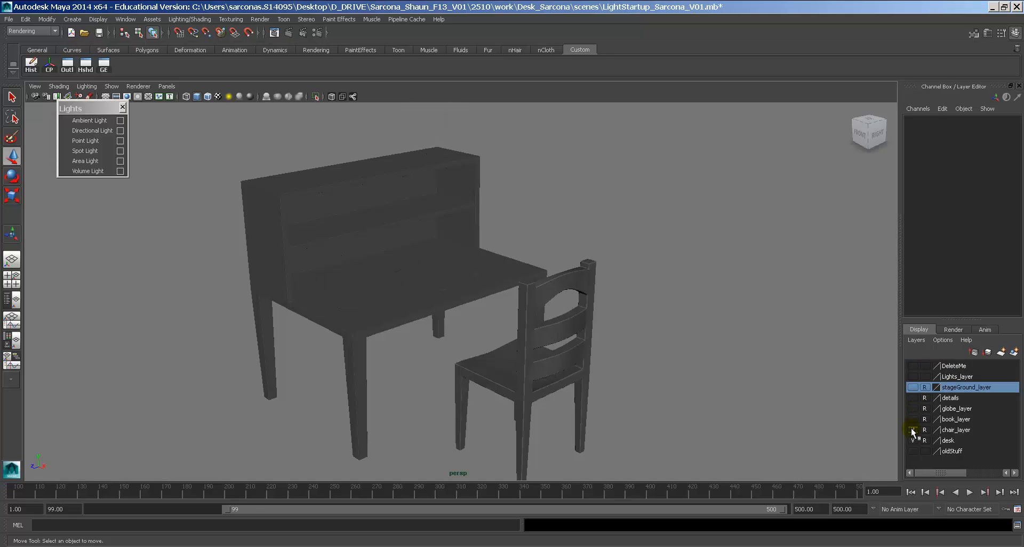
left_click(912, 430)
left_click(913, 441)
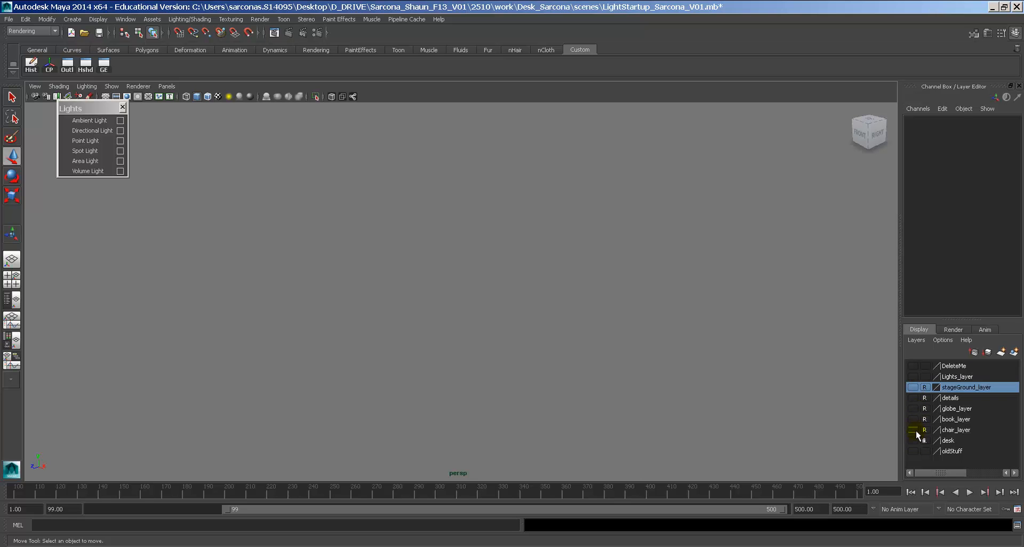
left_click(913, 430)
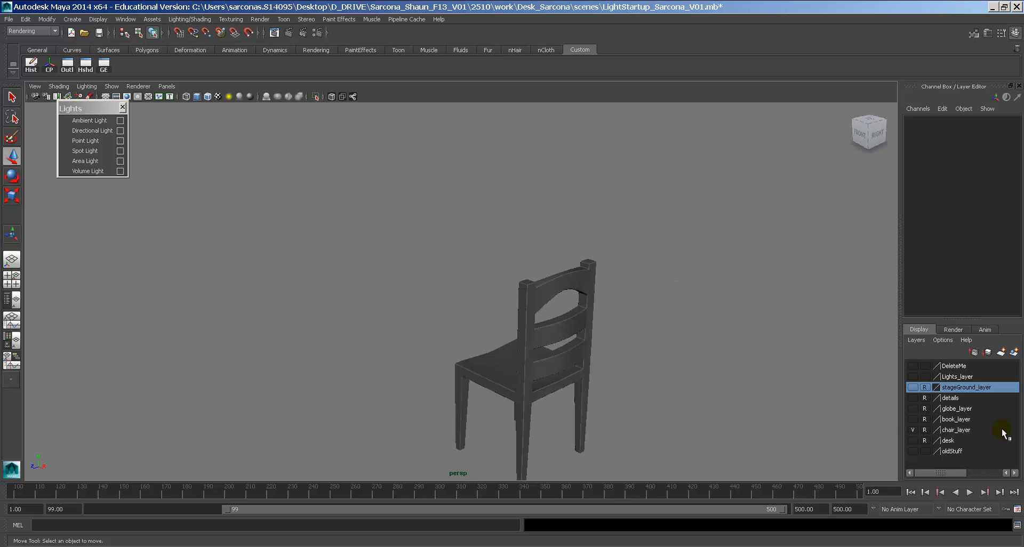
Take chair_layer out of reference mode and select the chair.
left_click(560, 293)
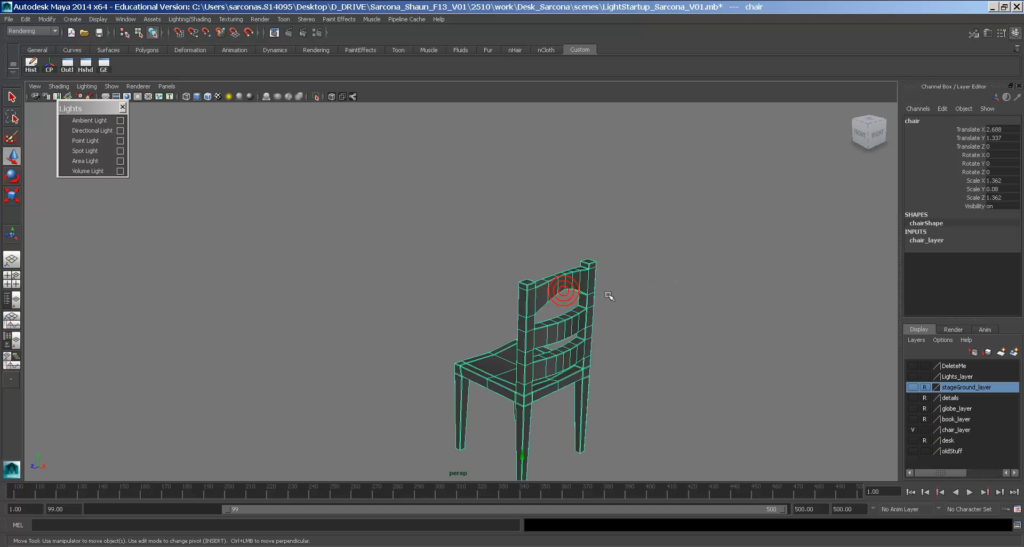
mouse_move(608, 295)
left_mouse_down("alt")
mouse_move(590, 293)
mouse_move(612, 292)
left_mouse_up("alt")
scroll(542, 293, "up", 3)
left_click_drag(543, 292, 598, 277, "alt")
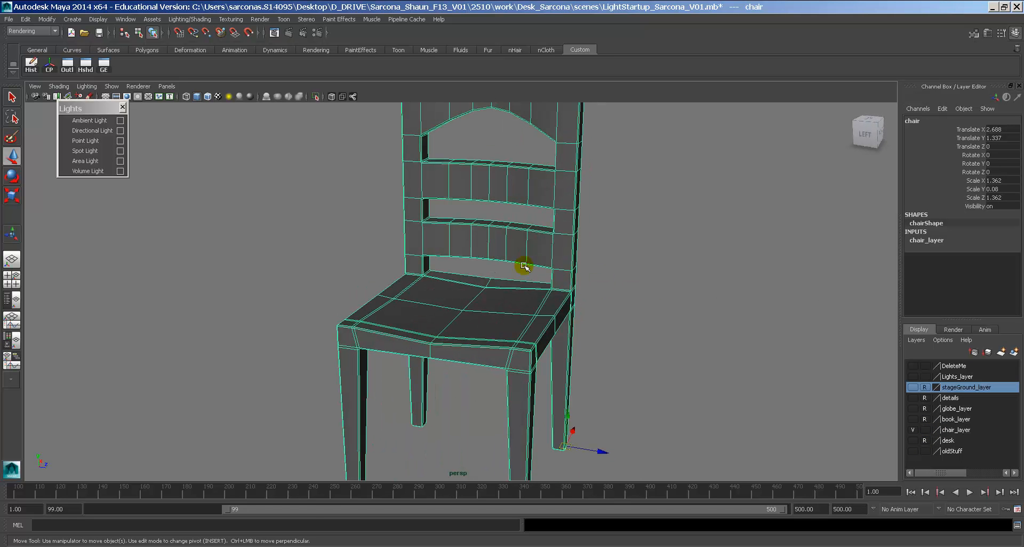
Assign a new Maya Blinn material to the chair.
right_click(482, 239)
key("space")
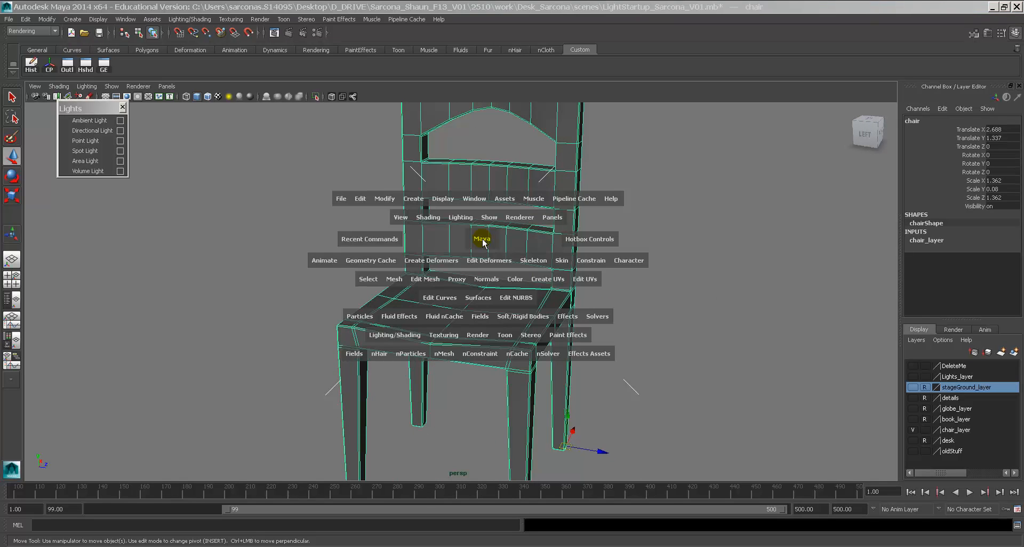
right_click(534, 196)
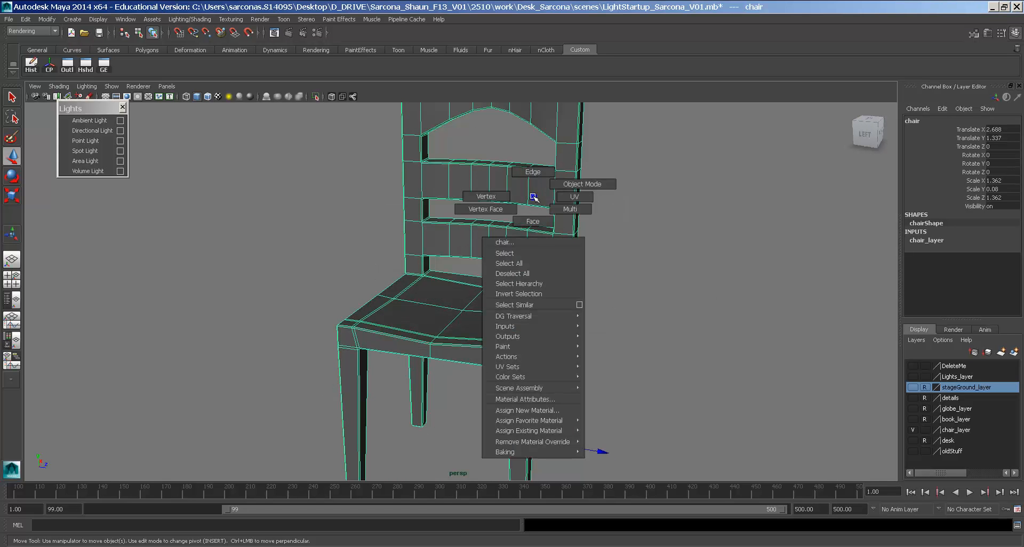
left_click(553, 412)
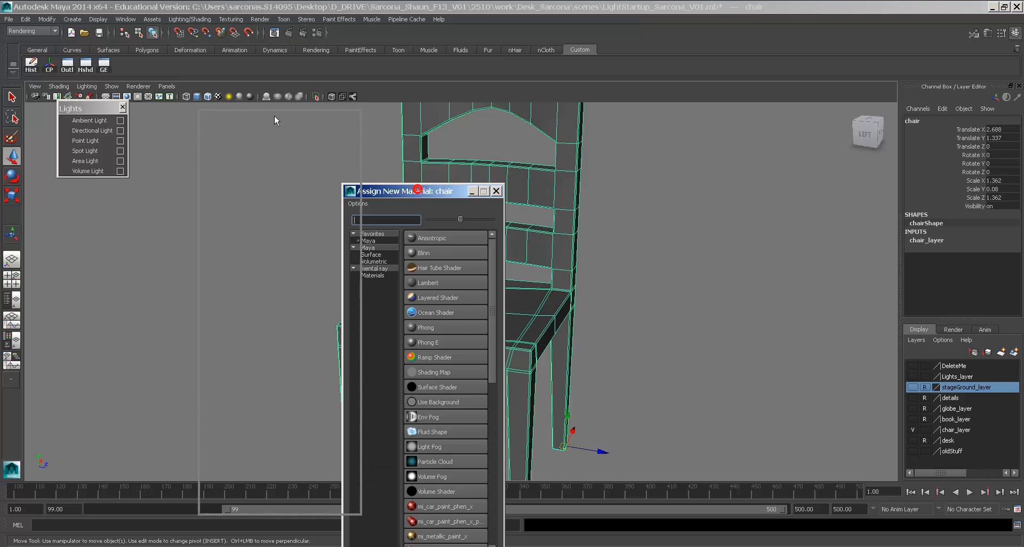
left_click_drag(418, 191, 244, 81)
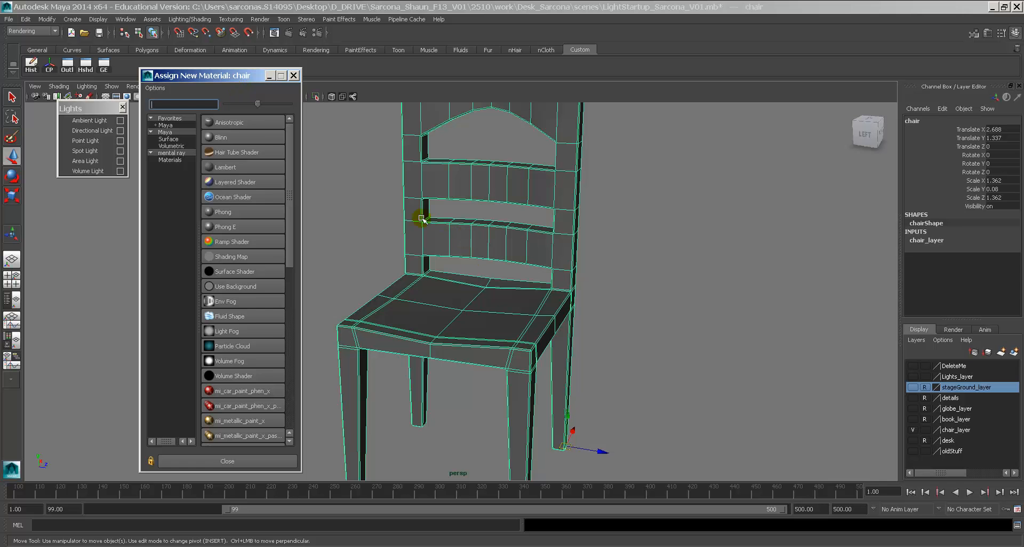
left_click_drag(292, 173, 288, 384)
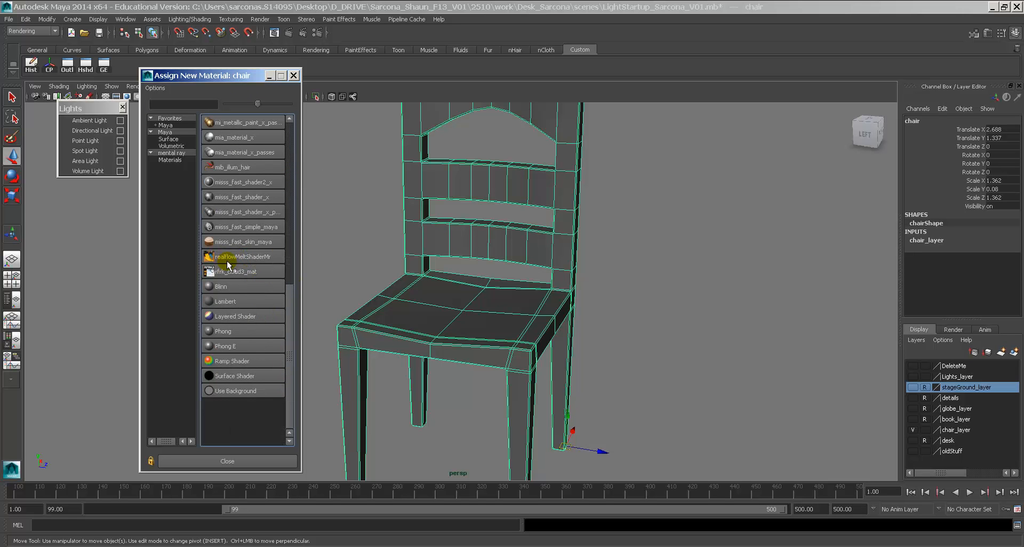
left_click_drag(290, 328, 293, 184)
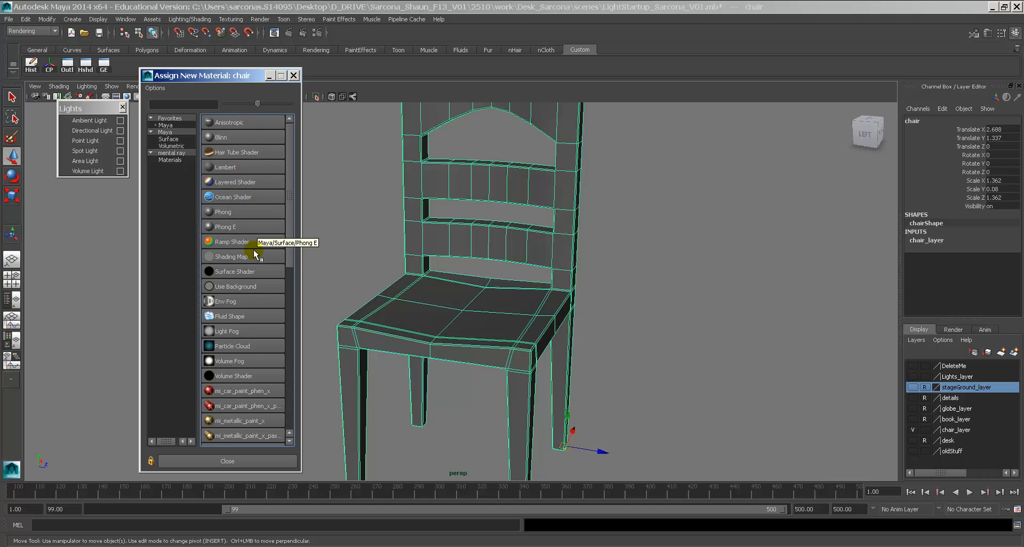
left_click(238, 138)
left_click_drag(533, 252, 467, 280, "alt")
right_click_drag(467, 280, 361, 247, "alt")
middle_click_drag(464, 251, 458, 242, "alt")
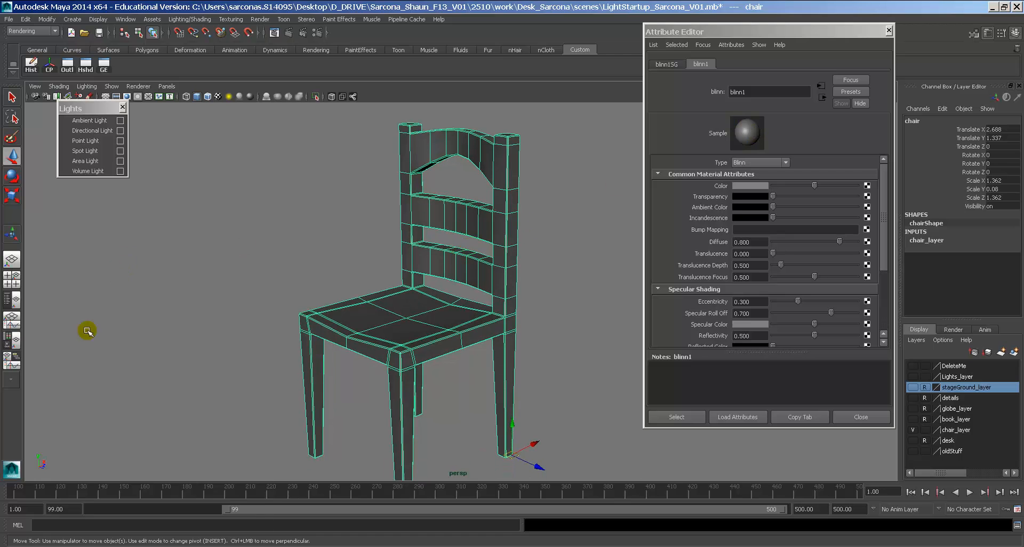
Switch to Firefox, search Google Images for "wooden chair" and open a slatted-back chair photo as material reference.
key("super")
left_click(61, 374)
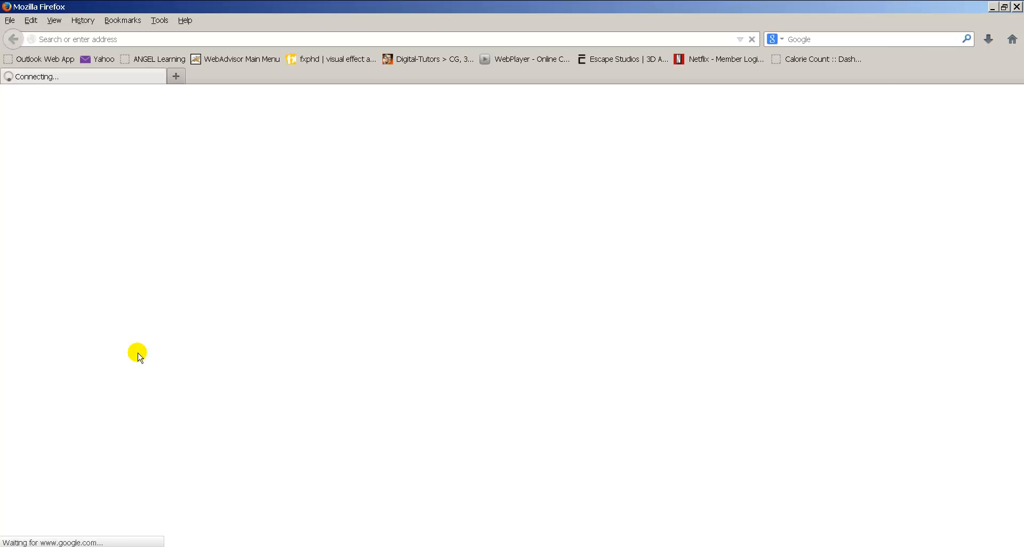
key("ctrl+k")
type("w")
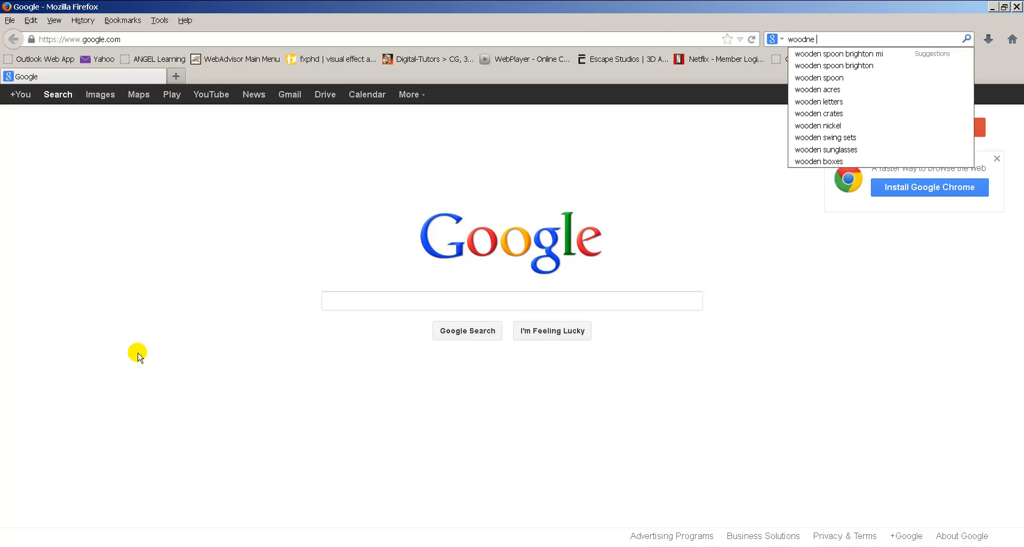
type("ooden chair")
key("Return")
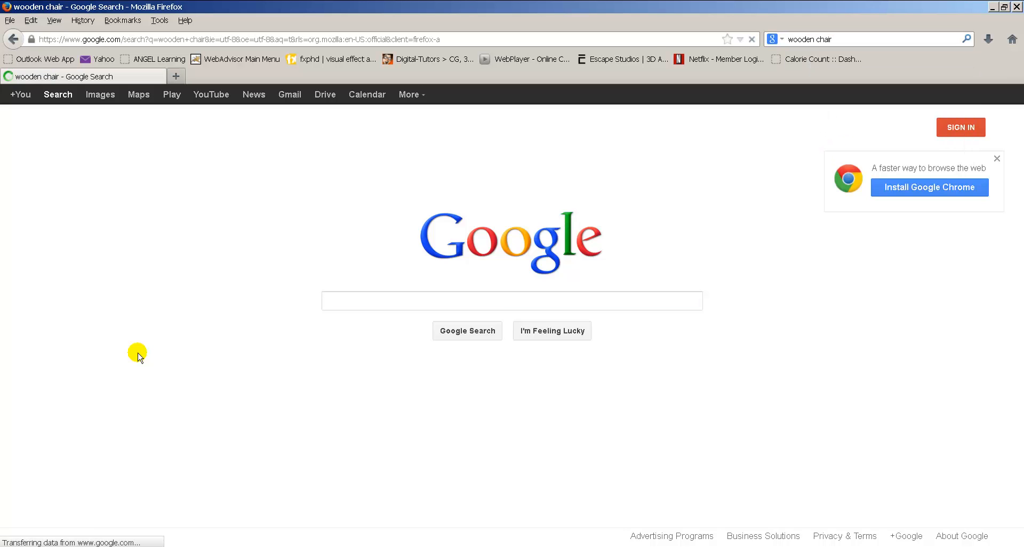
left_click(99, 95)
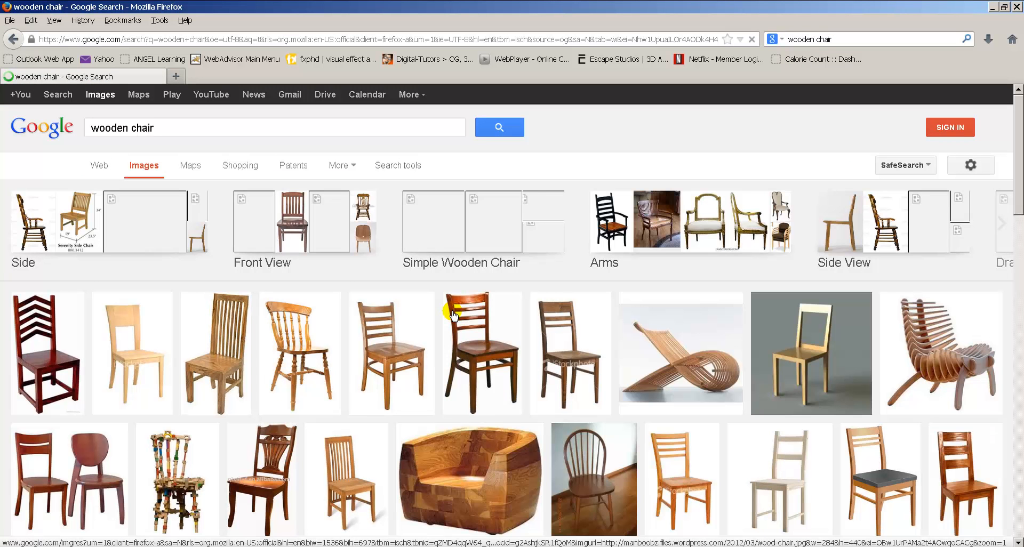
left_click(492, 334)
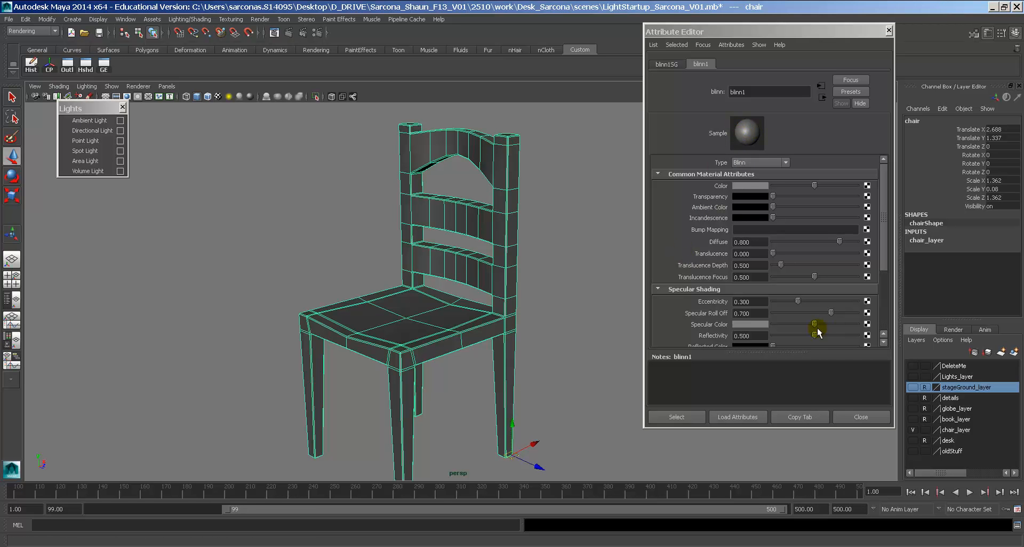
Try out different specular colors and highlights on the chair's Blinn, ending with eccentricity 0.879 and specular roll off 0.312.
left_click_drag(814, 324, 699, 329)
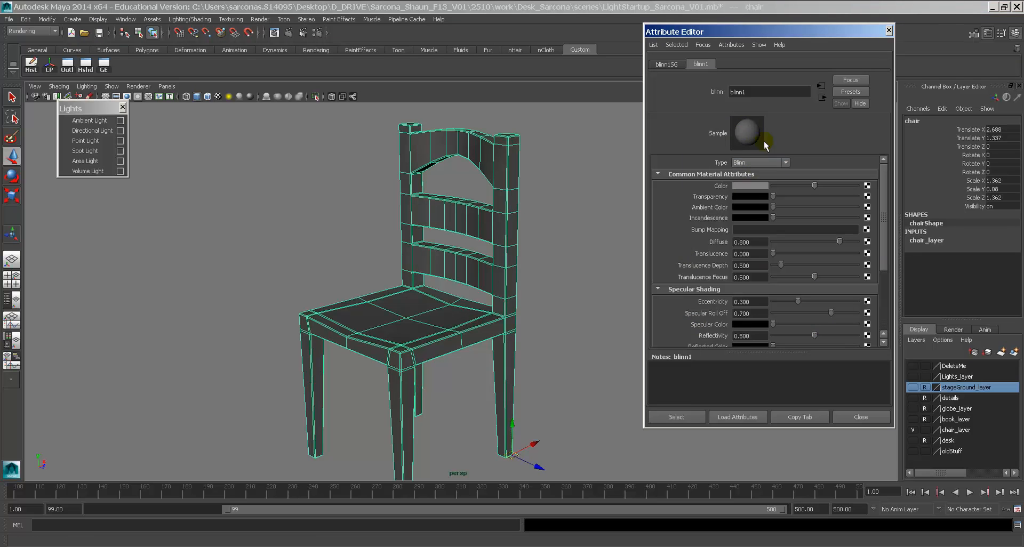
left_click_drag(784, 325, 781, 303)
left_click_drag(778, 302, 854, 315)
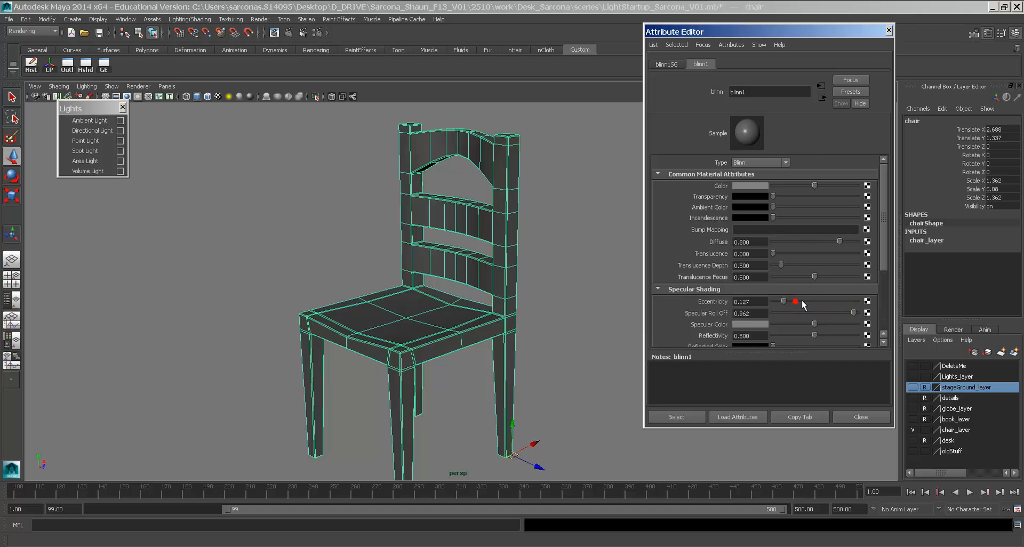
mouse_move(802, 302)
left_mouse_down()
mouse_move(847, 302)
mouse_move(848, 315)
mouse_move(801, 315)
left_mouse_up()
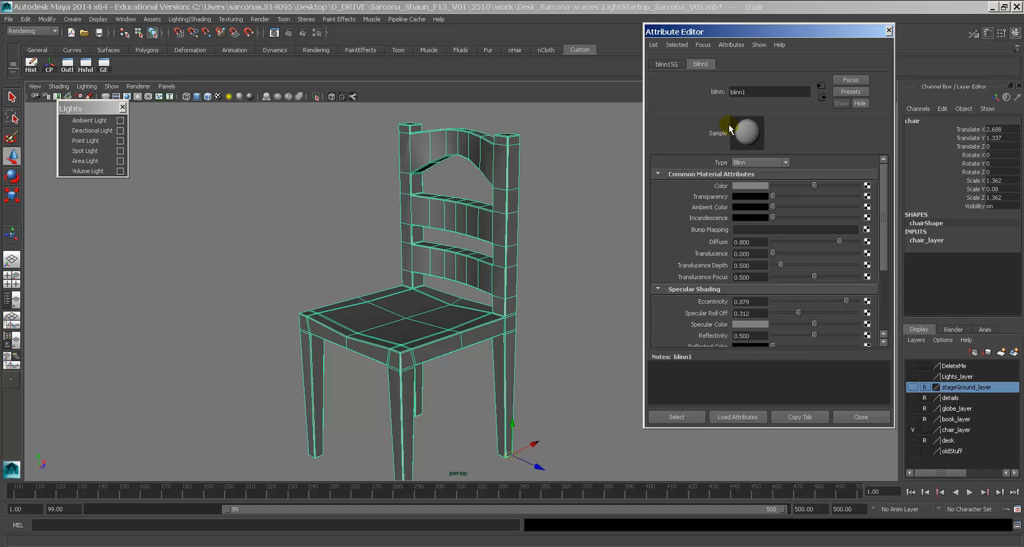
Switch to Firefox, search Google Images for "metal chair" and open a photo of a shiny tubular armchair to examine its highlights.
key("alt+Tab")
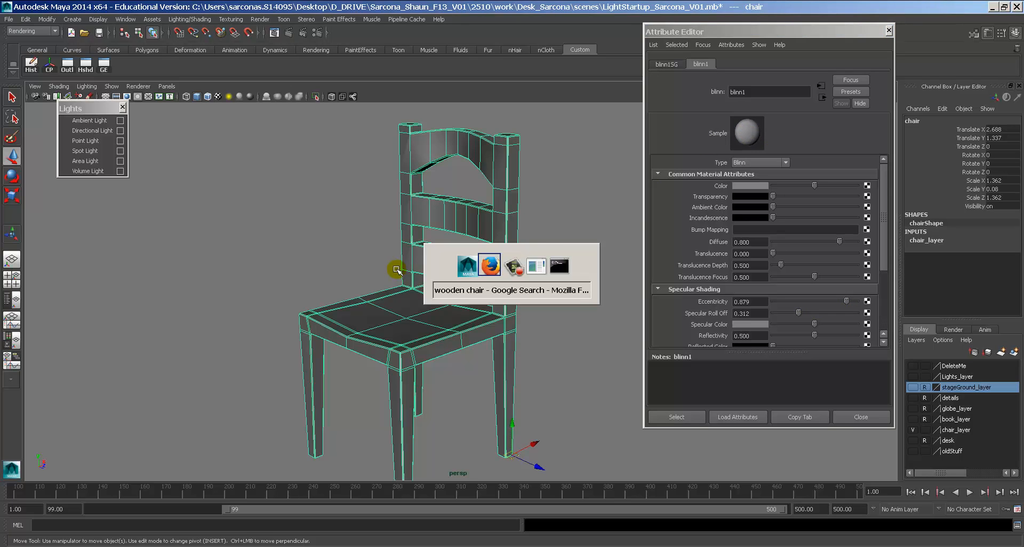
scroll(329, 260, "up", 2)
scroll(329, 260, "up", 8)
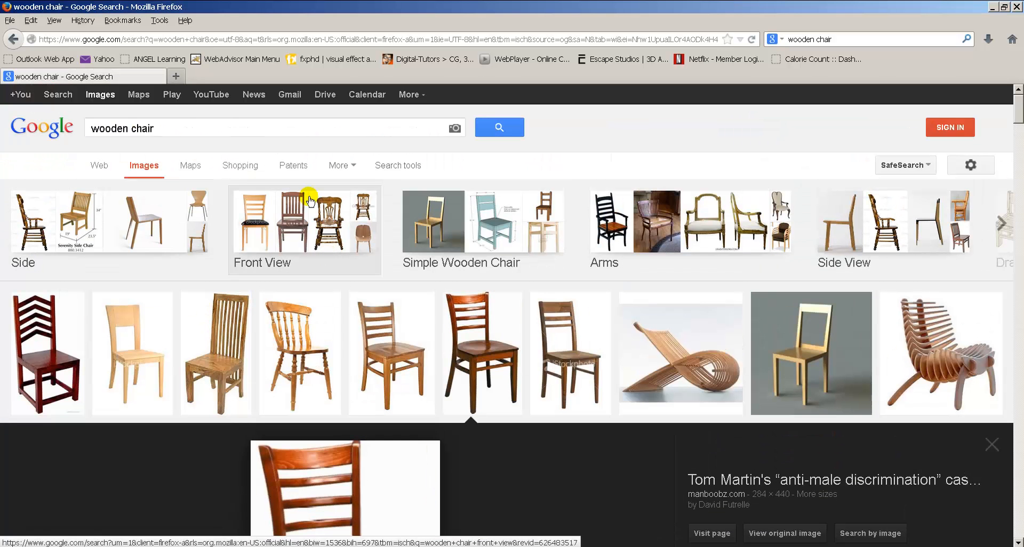
double_click(112, 127)
type("metal")
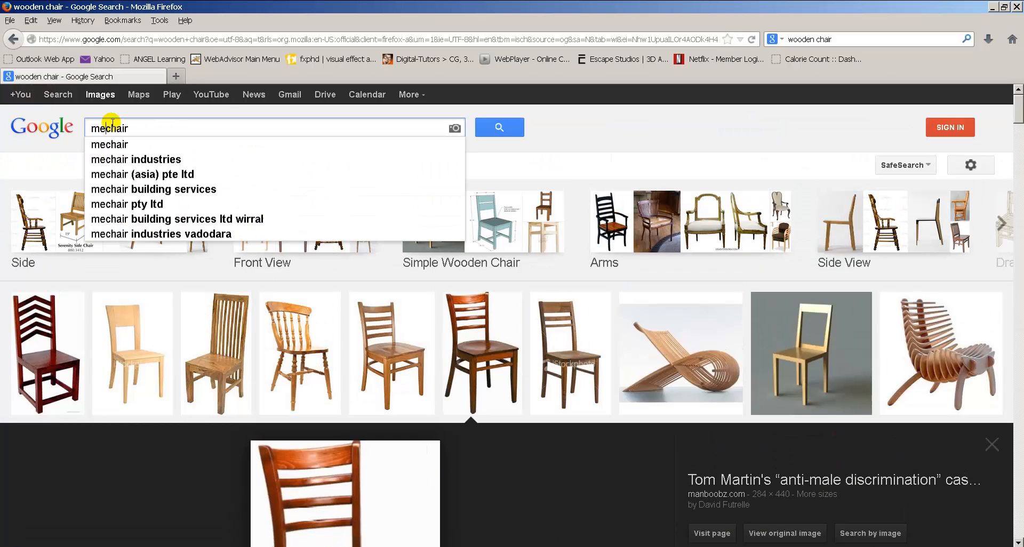
key("Return")
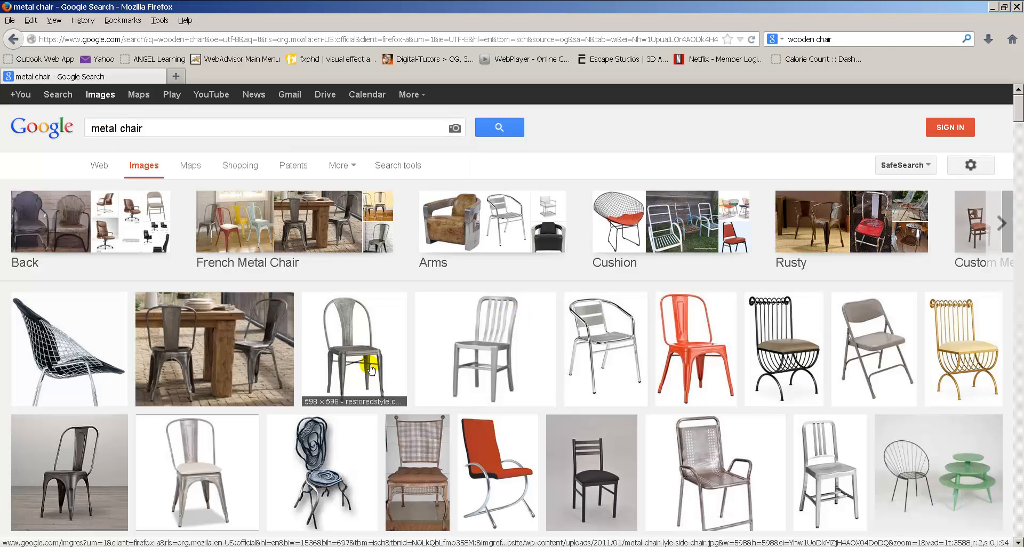
left_click(580, 347)
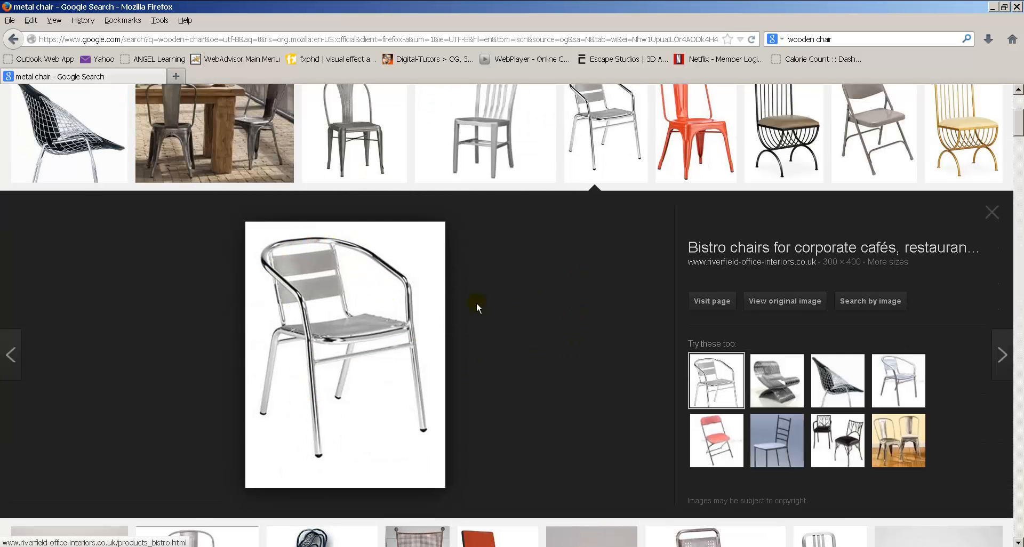
Search Google Images for "rope" and open the photo of a single vertical golden rope to examine its surface.
scroll(522, 303, "up", 4)
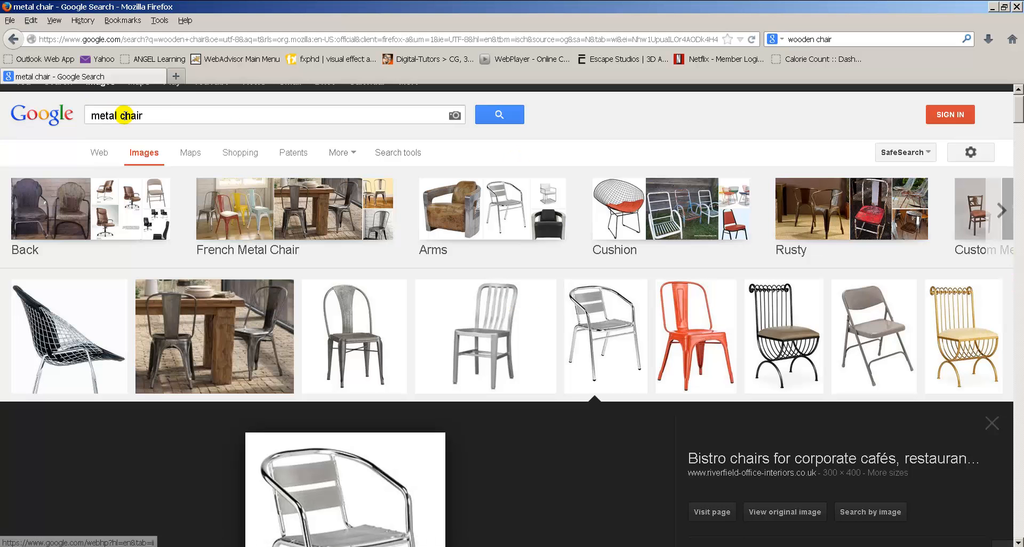
triple_click(160, 115)
type("rope")
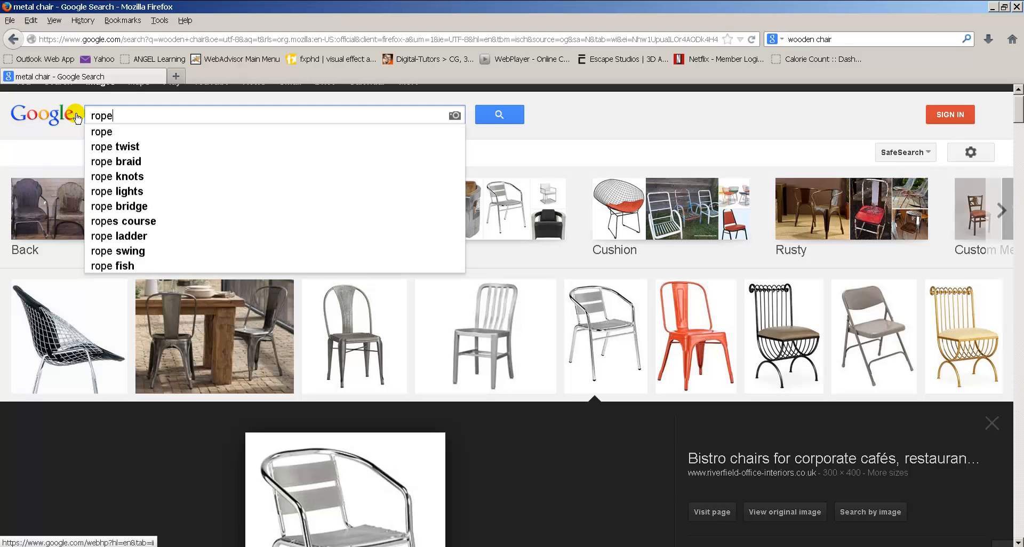
key("Return")
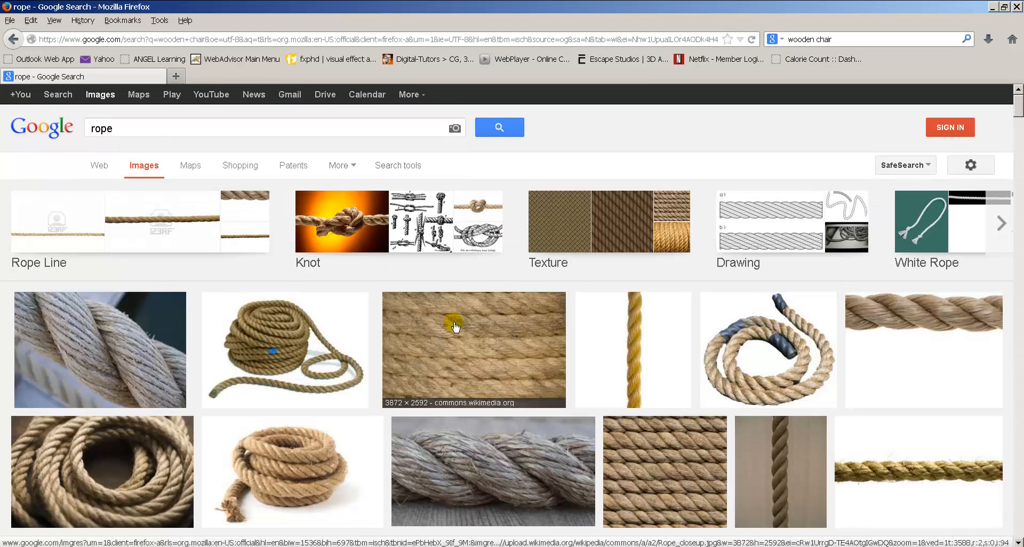
scroll(320, 389, "down", 2)
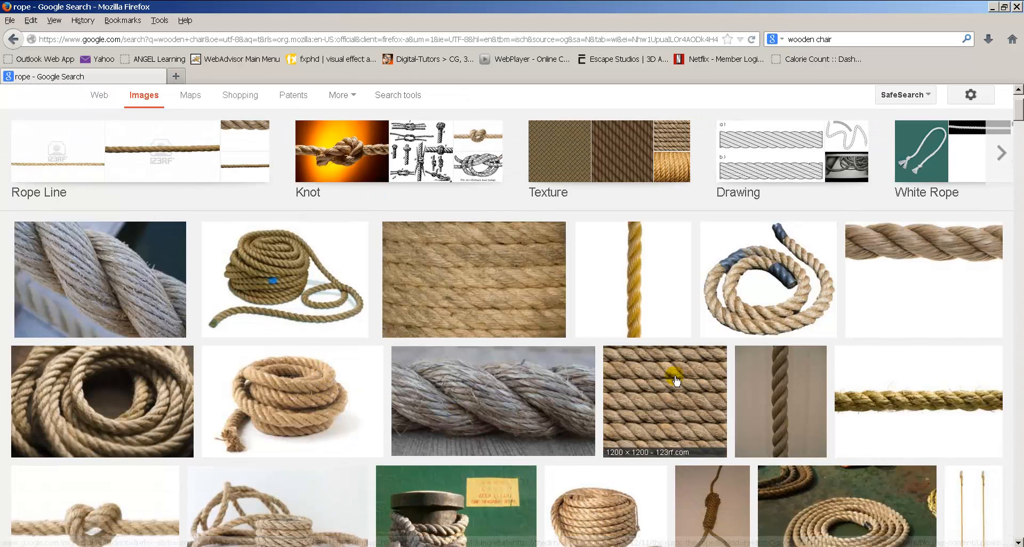
scroll(679, 373, "down", 2)
left_click(632, 206)
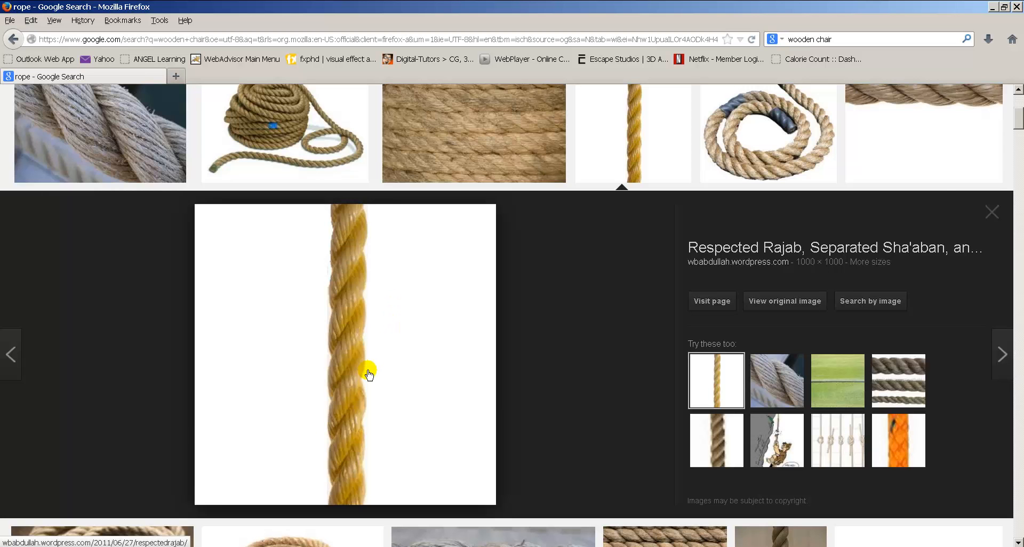
scroll(369, 375, "up", 5)
Return to Maya and set the chair material's eccentricity to about 0.382 and its specular roll off to about 0.554.
key("alt+Tab")
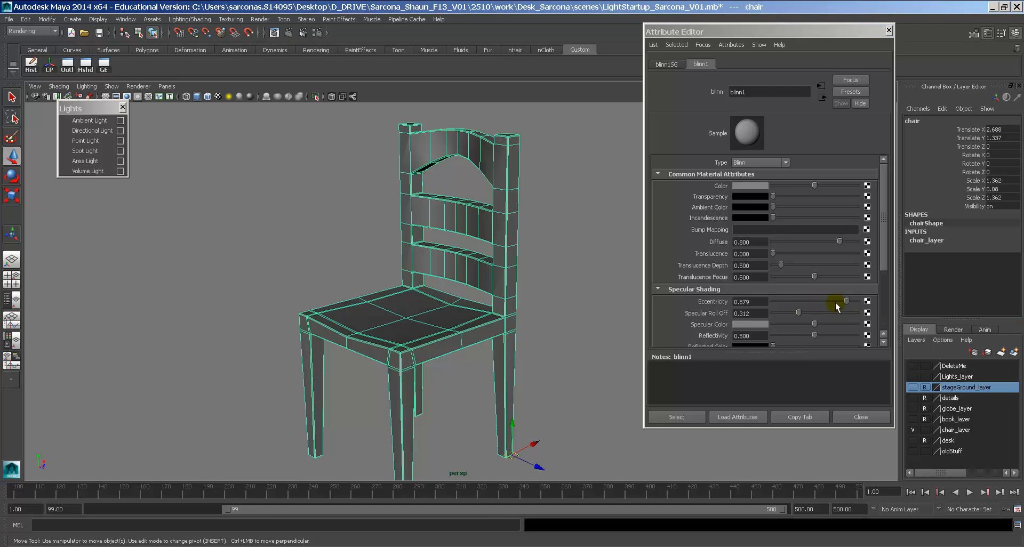
mouse_move(836, 305)
left_mouse_down()
mouse_move(796, 313)
mouse_move(822, 315)
mouse_move(783, 302)
mouse_move(838, 314)
mouse_move(783, 303)
left_mouse_up()
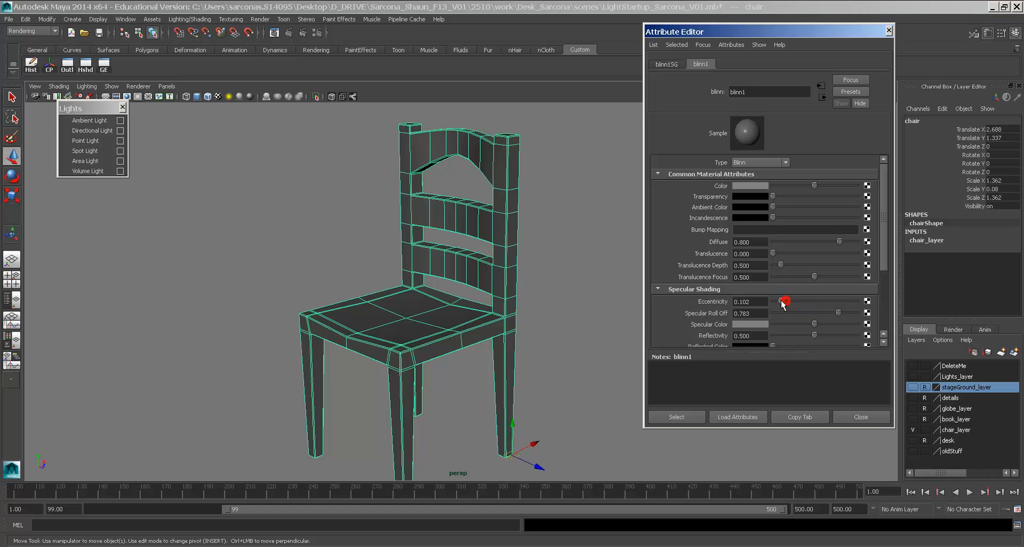
left_click_drag(842, 314, 807, 303)
left_click(866, 304)
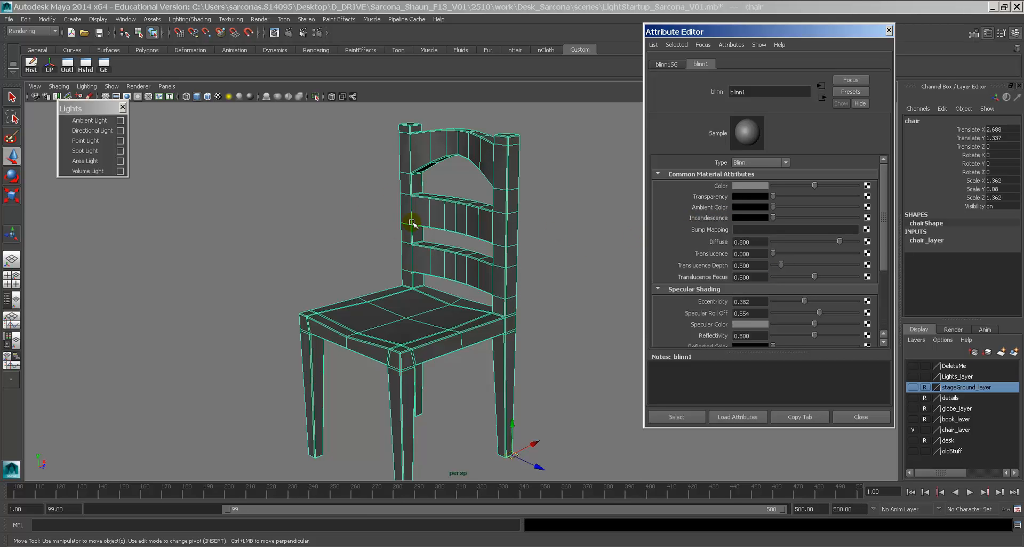
Set the chair material's color to a muted brown with hue 31.891, saturation 0.522 and value 0.404.
middle_click_drag(534, 243, 512, 231, "alt")
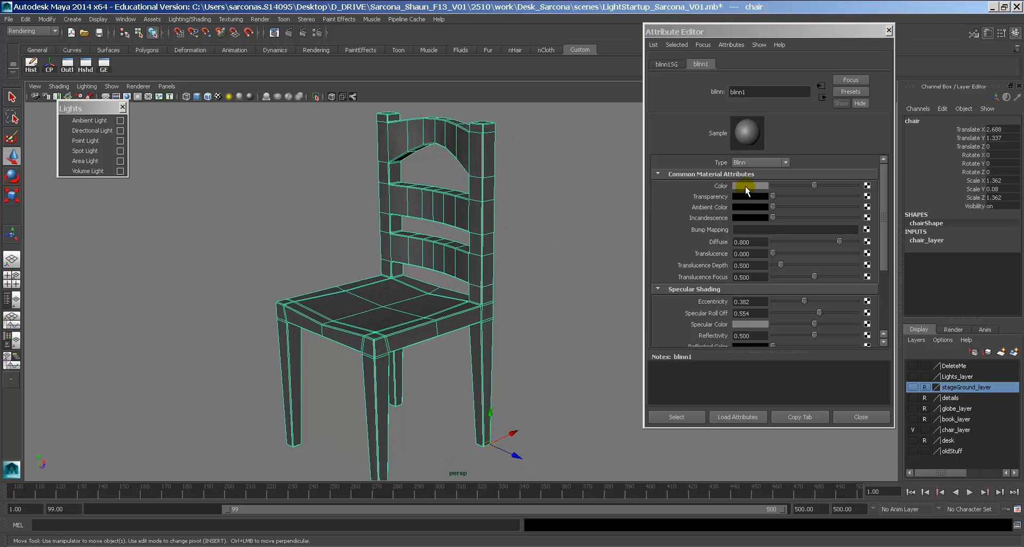
left_click(750, 185)
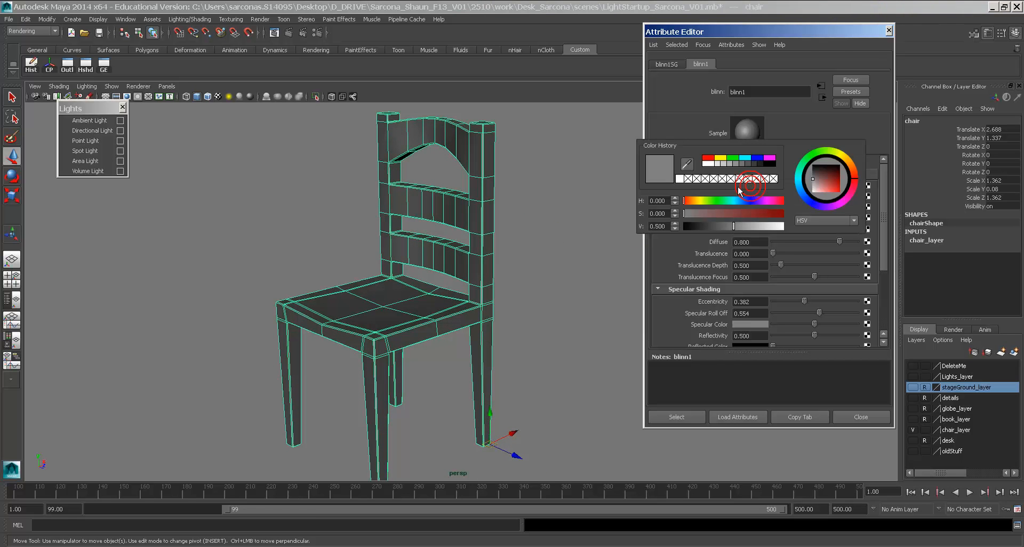
left_click(852, 172)
left_click_drag(852, 170, 833, 180)
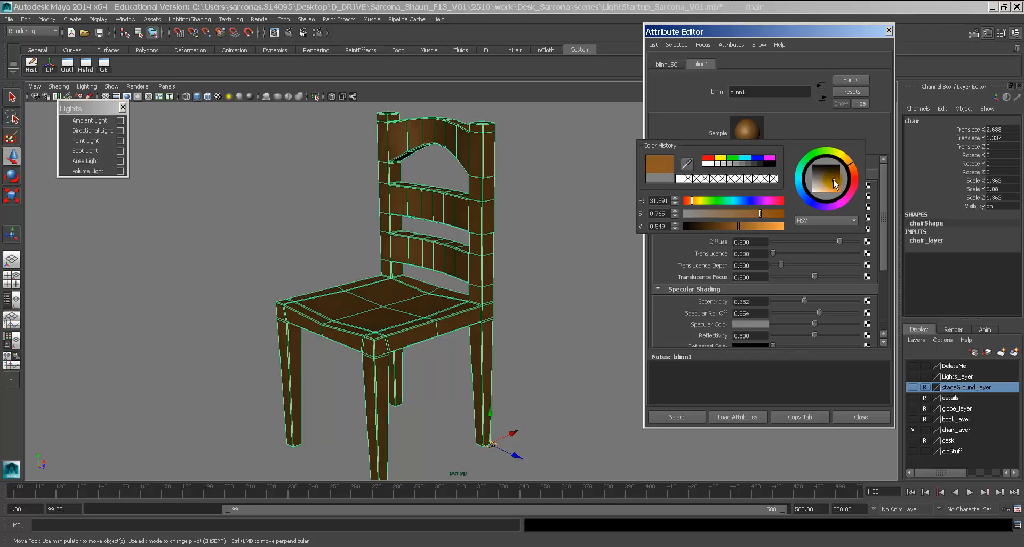
left_click_drag(749, 214, 727, 230)
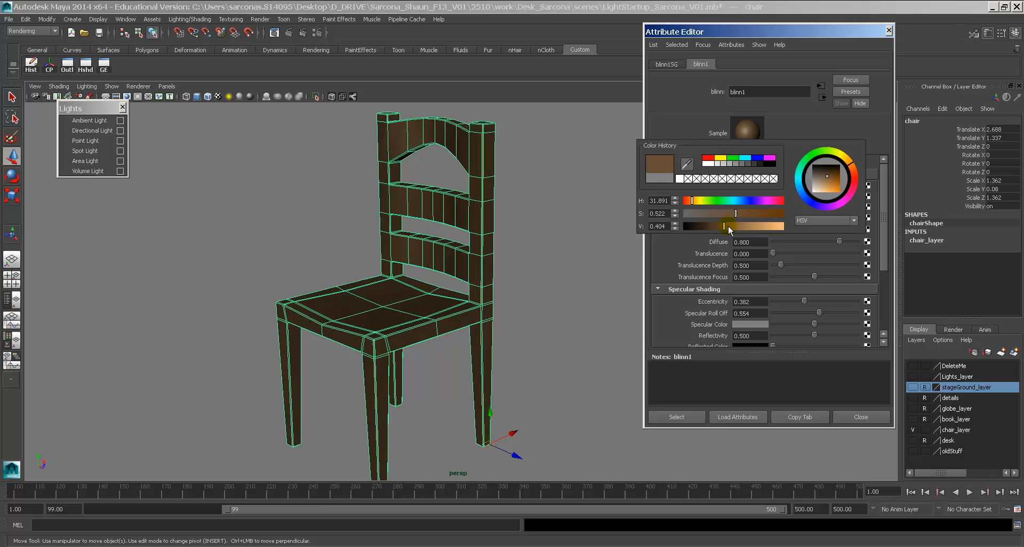
left_click(661, 174)
left_click(788, 109)
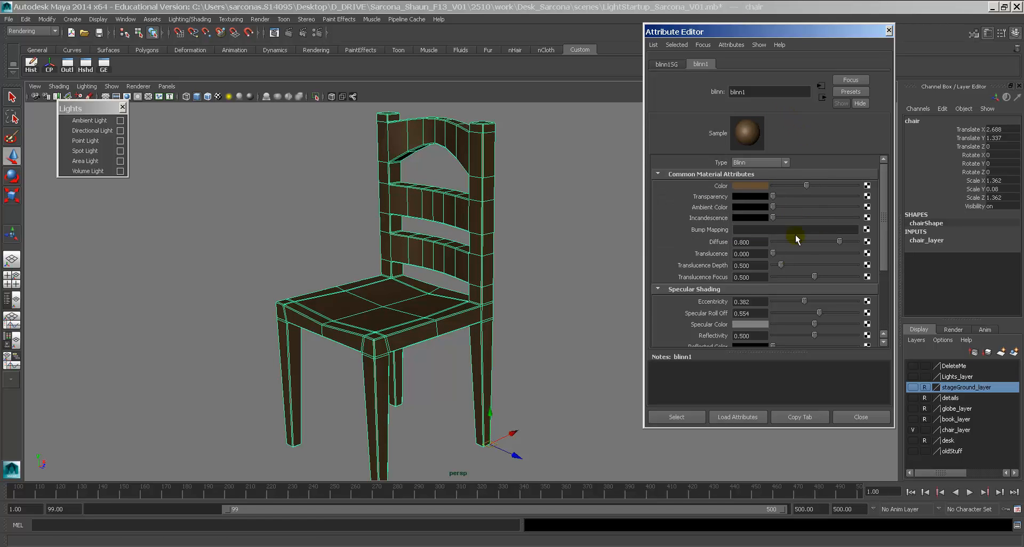
Set the specular roll off to 0.586 and make the specular color a brighter, fully saturated version of the chair's brown.
left_click_drag(804, 300, 798, 329)
left_click(764, 329)
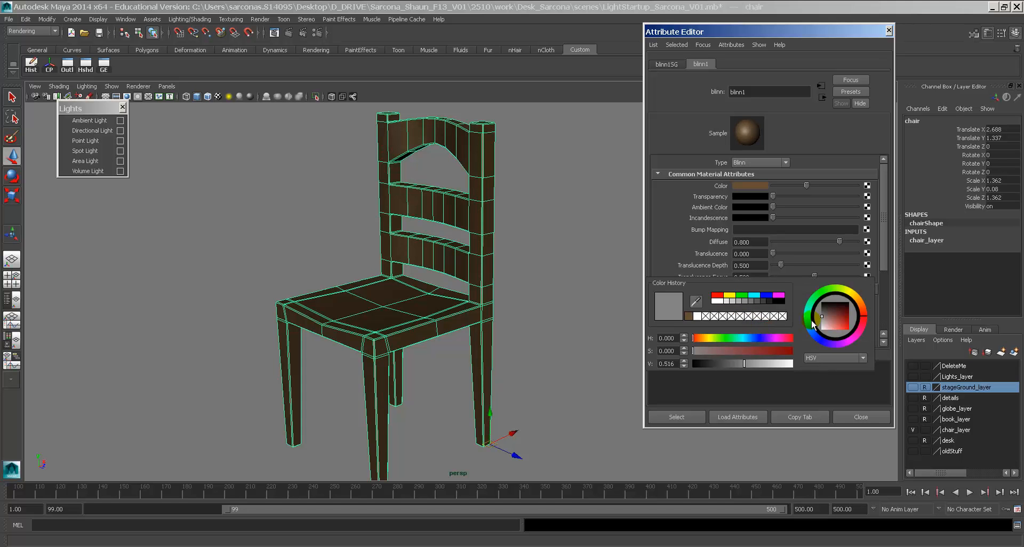
left_click(689, 316)
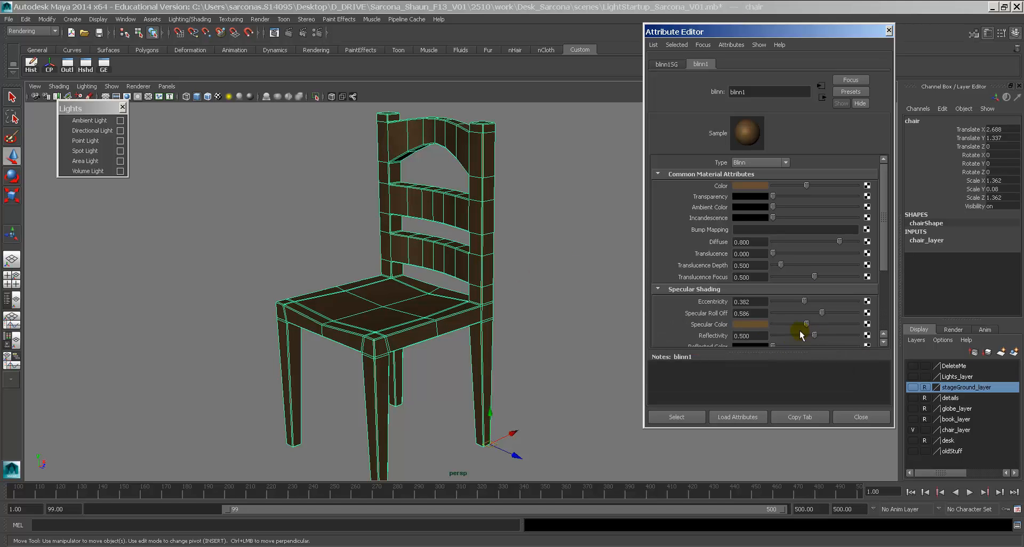
left_click(741, 325)
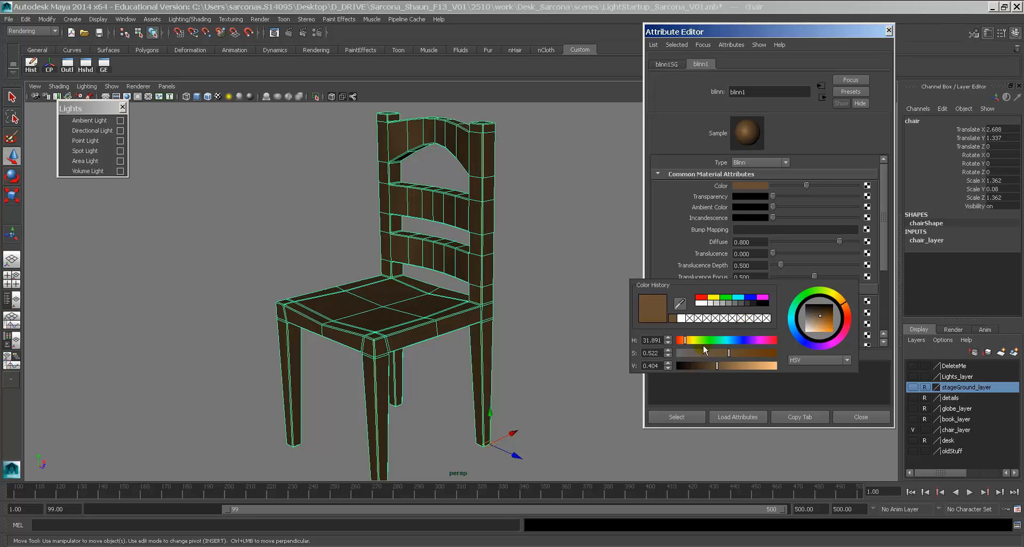
left_click_drag(727, 349, 758, 353)
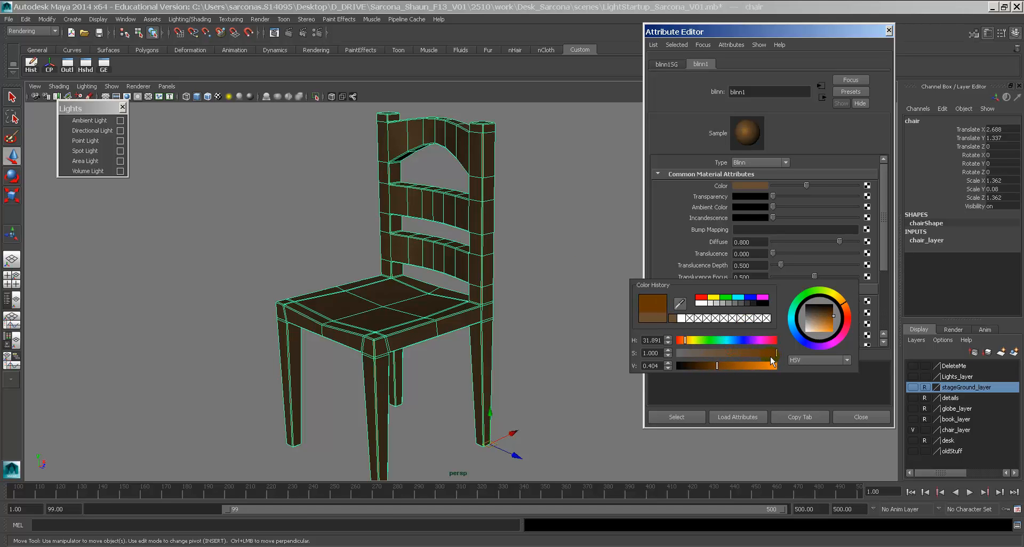
left_click_drag(727, 367, 730, 367)
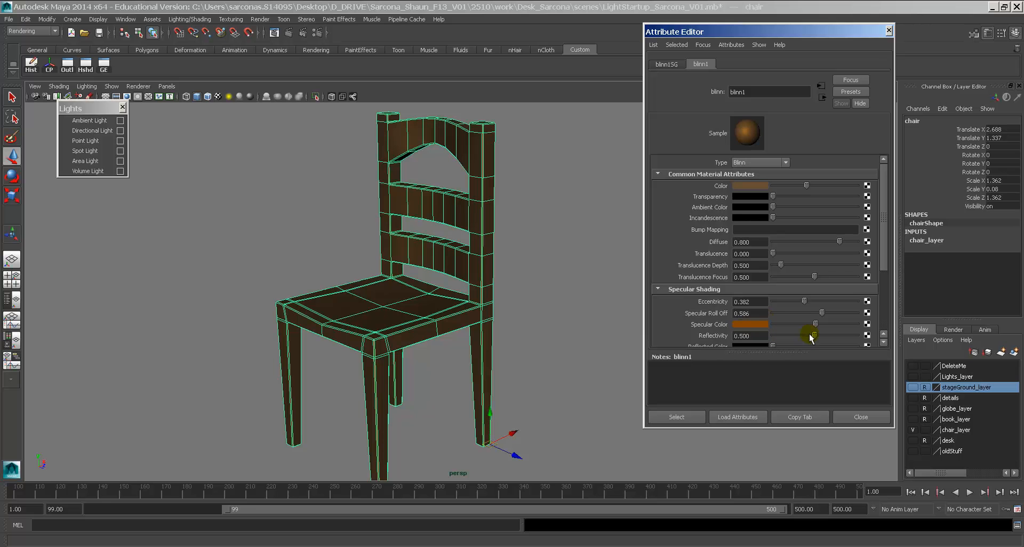
Set the chair material's reflectivity to 0.1.
mouse_move(811, 338)
left_mouse_down()
mouse_move(783, 341)
mouse_move(796, 338)
left_mouse_up()
left_click(757, 335)
type("0.1")
key("Return")
left_click(884, 285)
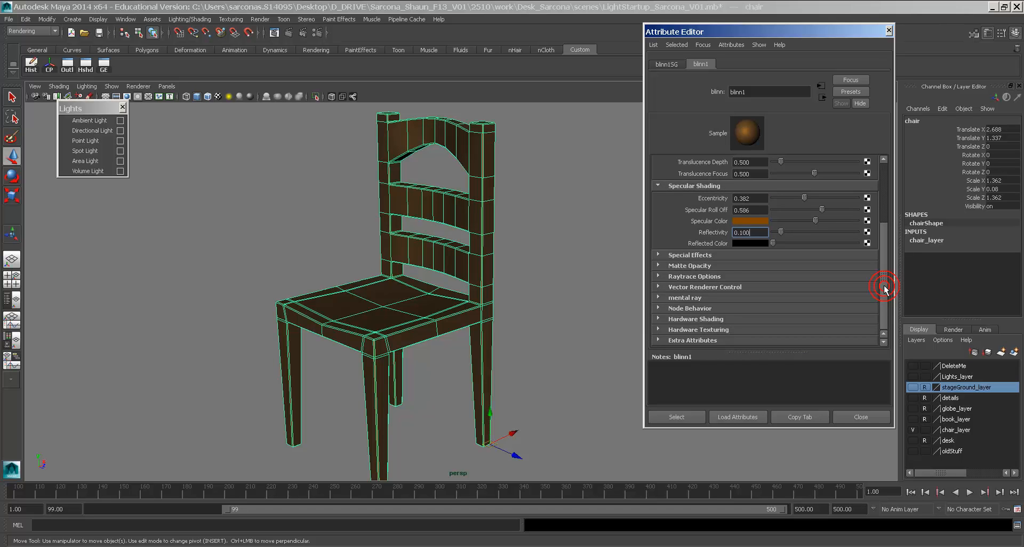
left_click_drag(885, 285, 883, 224)
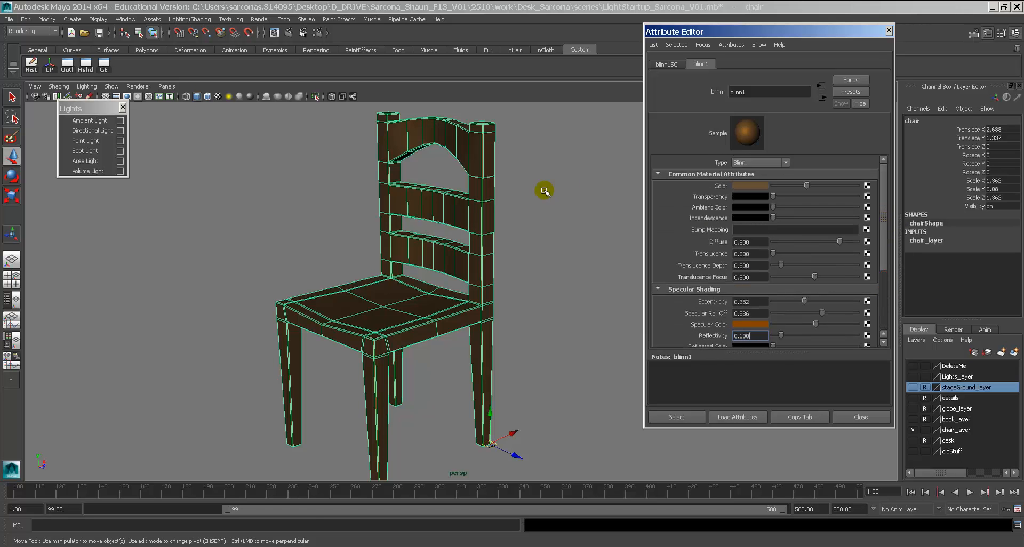
Render the perspective view of the chair as a test and close the render window.
left_click_drag(544, 190, 539, 192, "alt")
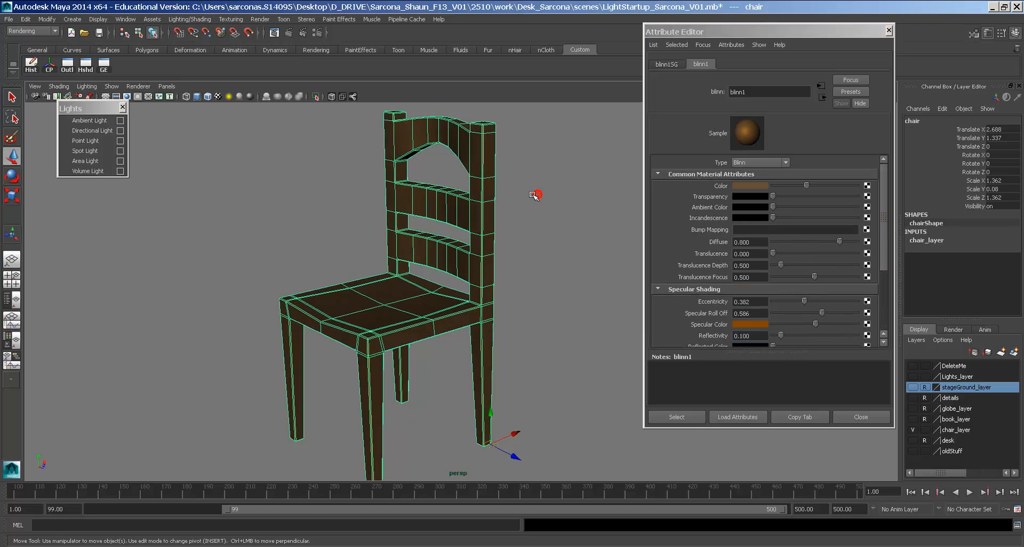
left_click(289, 34)
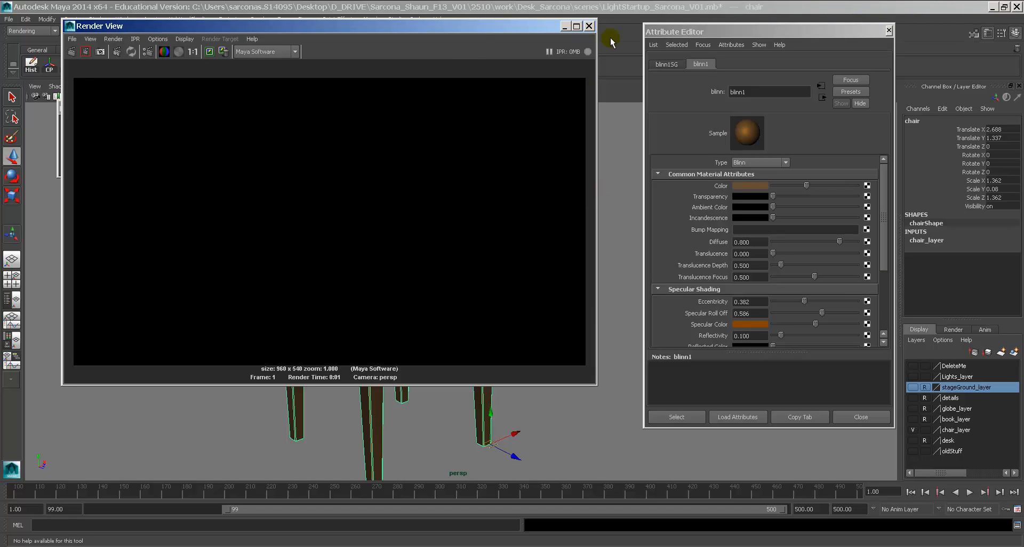
left_click(589, 25)
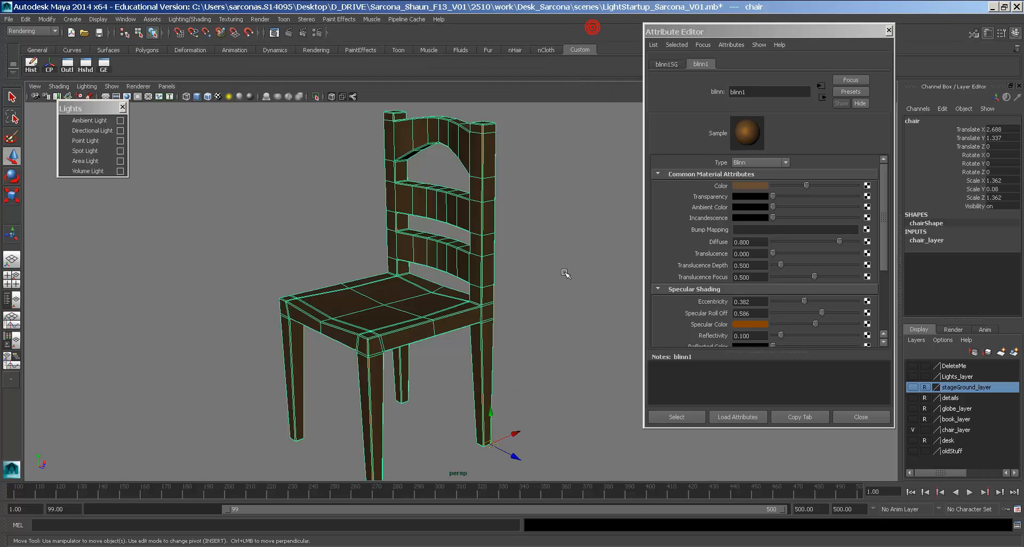
Turn on the visibility of Lights_layer and frame the chair's lit back in a closer three-quarter view.
scroll(293, 287, "down", 8)
scroll(66, 249, "up", 5)
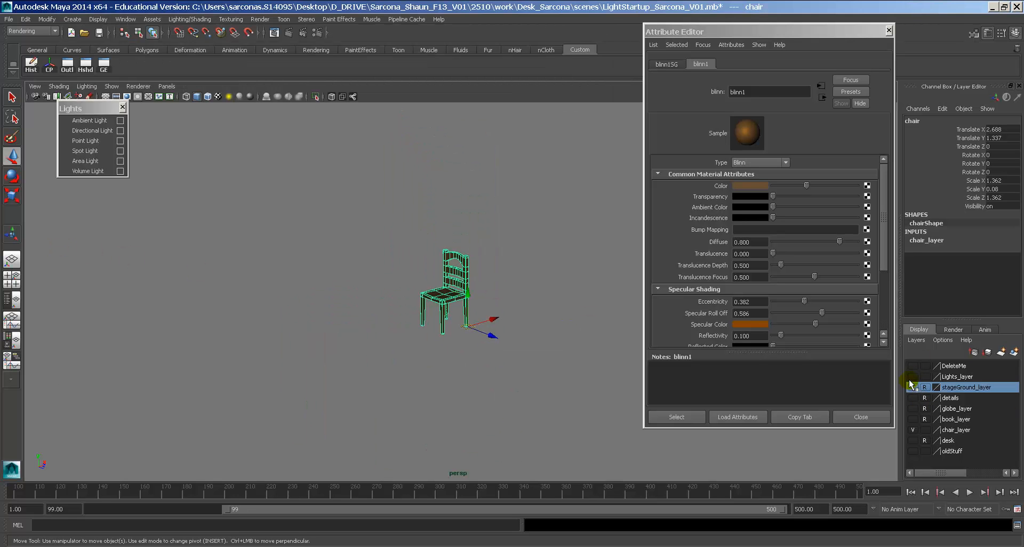
left_click(913, 377)
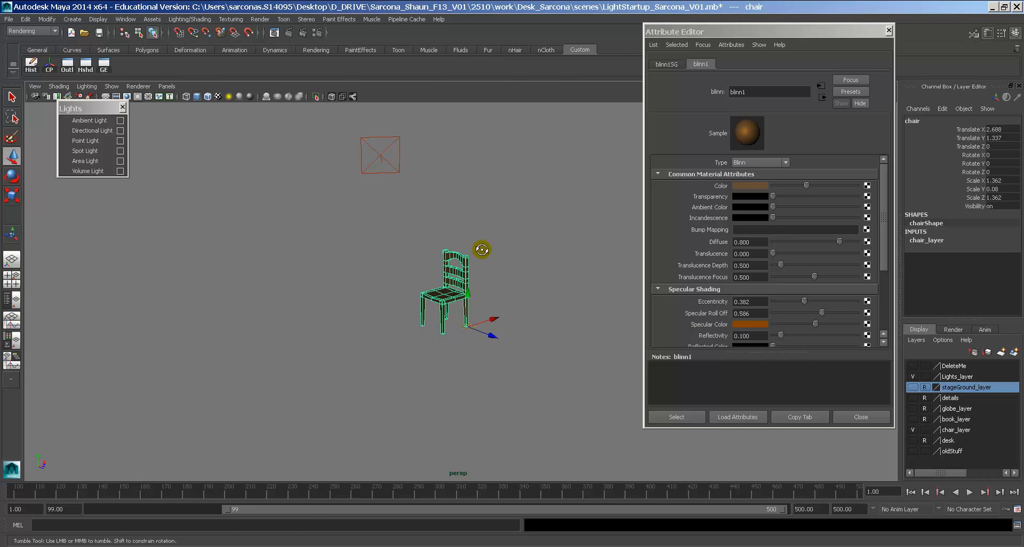
left_click_drag(418, 252, 318, 244, "alt")
right_click_drag(318, 245, 550, 252, "alt")
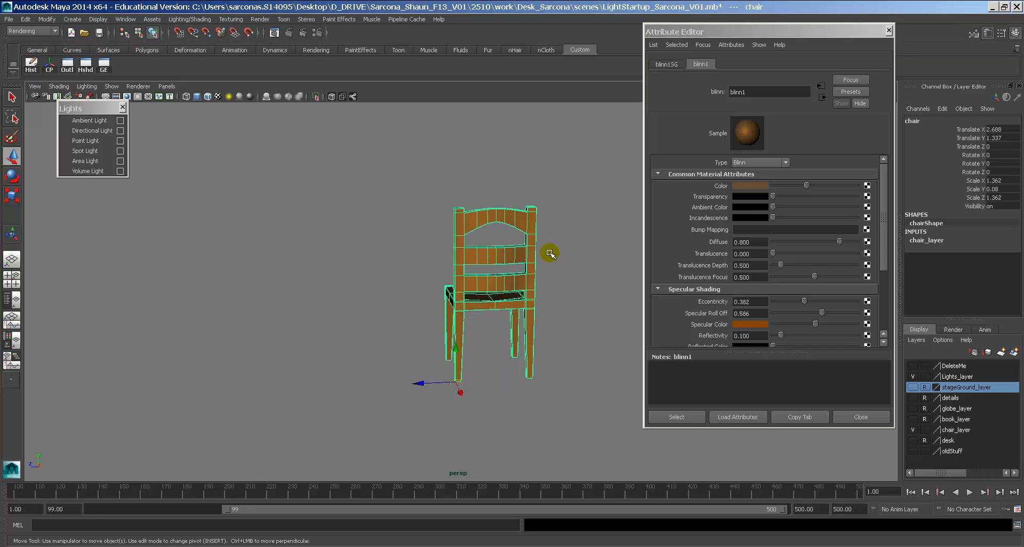
left_click_drag(559, 258, 622, 270, "alt")
middle_click_drag(562, 271, 526, 287, "alt")
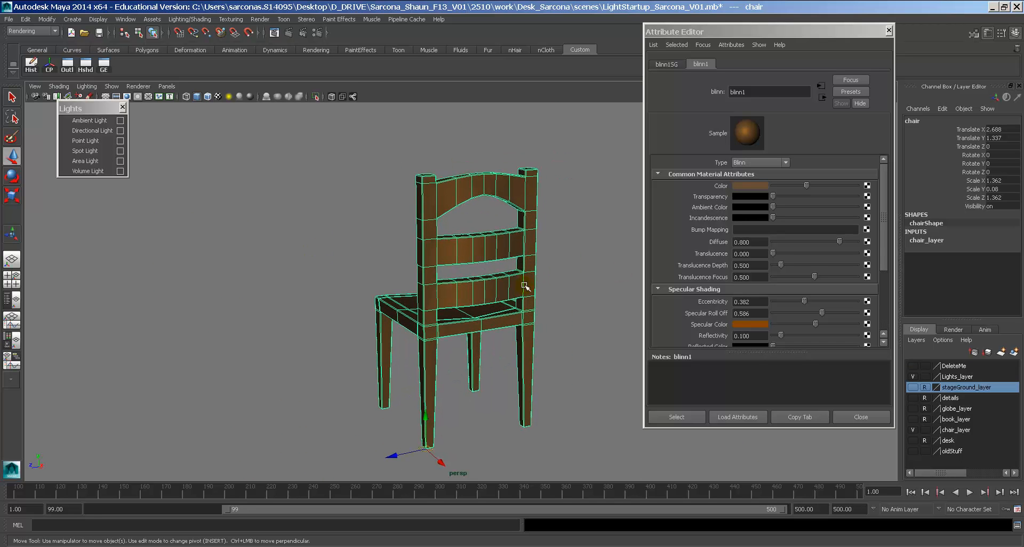
Render the chair, darken its brown material color to a value of 0.236, and re-render to inspect the backrest up close.
left_click(289, 32)
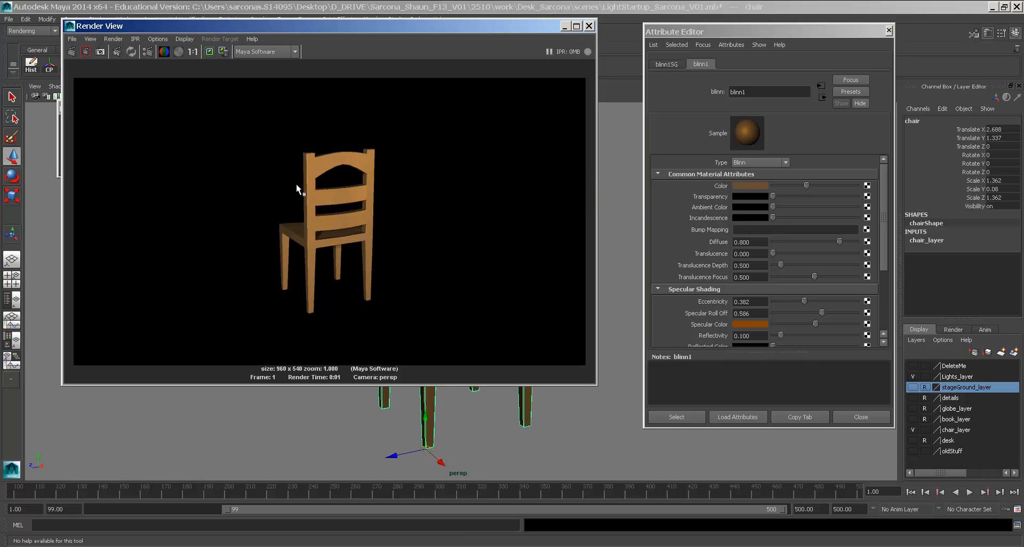
left_click(746, 186)
left_click_drag(722, 236, 712, 236)
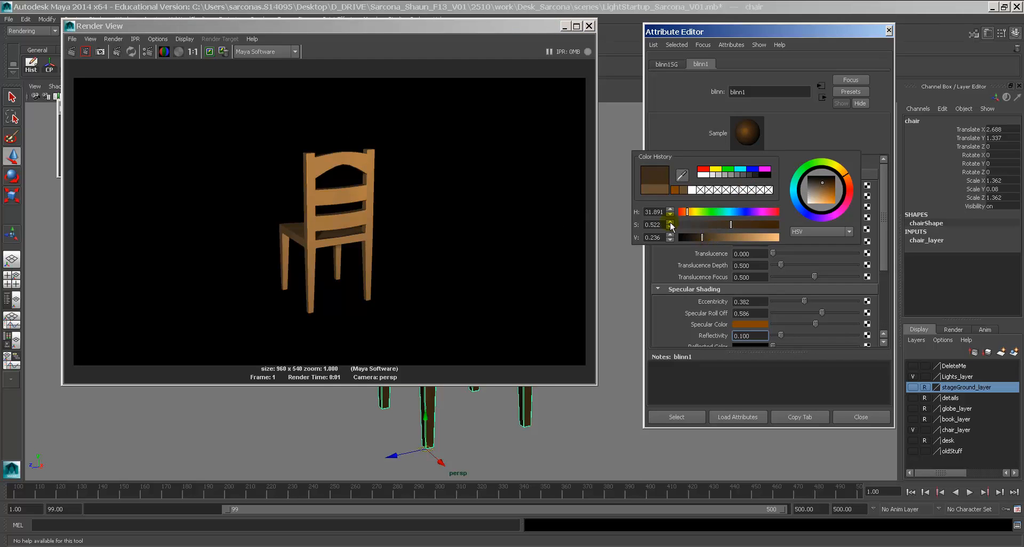
left_click(71, 51)
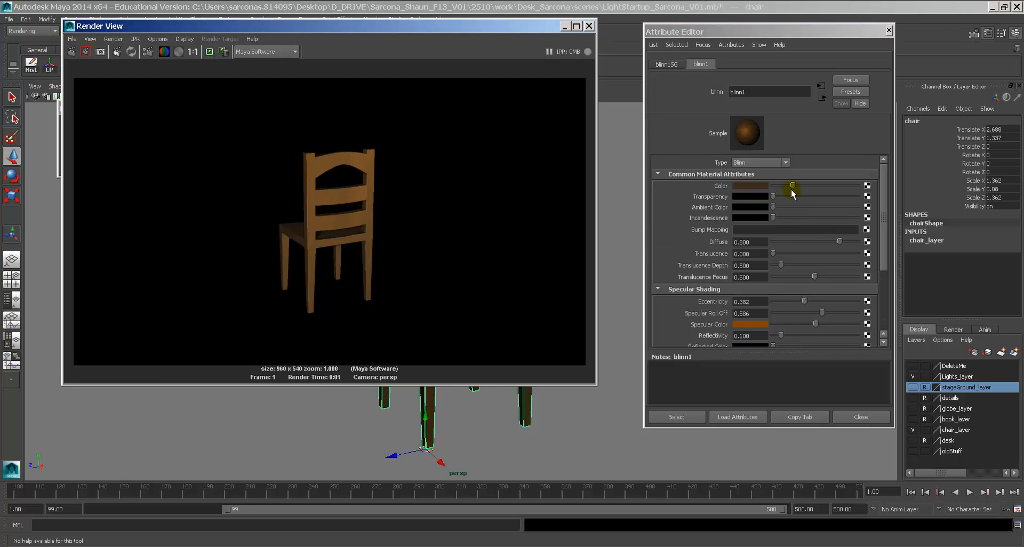
right_click_drag(327, 197, 544, 195, "alt")
middle_click_drag(414, 163, 423, 189, "alt")
right_click_drag(423, 189, 450, 177, "alt")
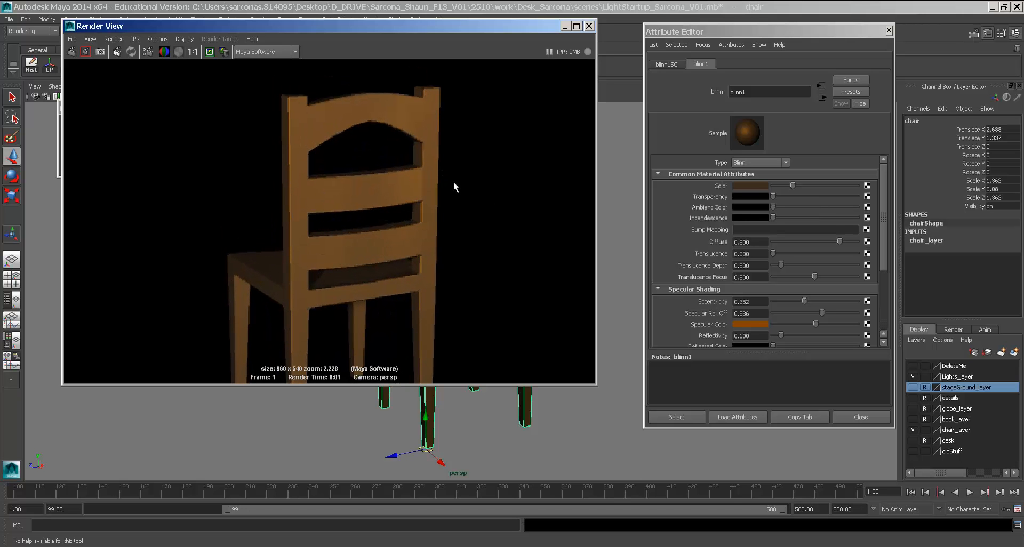
Open the texture choices for the chair material's bump mapping and look through the 2D, 3D, environment and other texture categories.
left_click(866, 231)
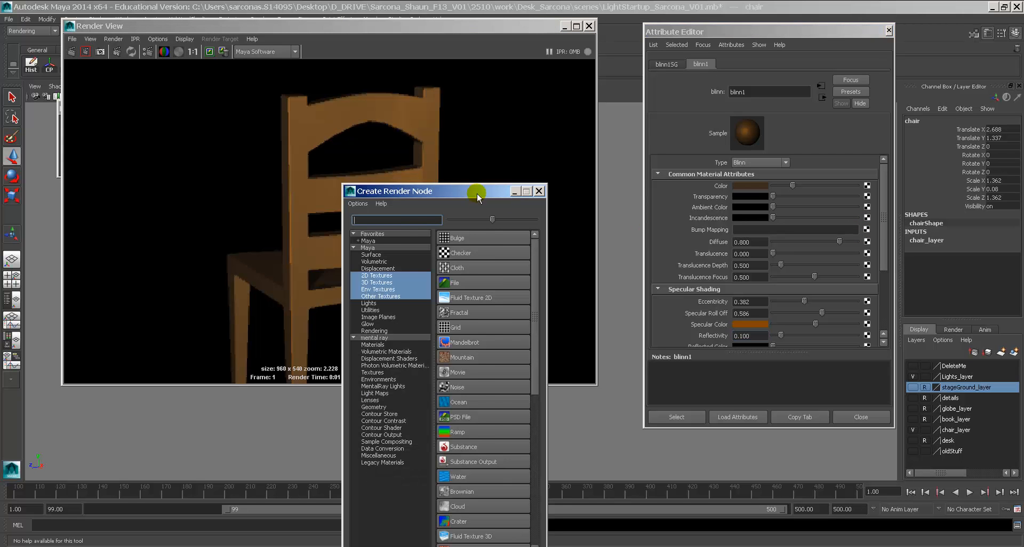
left_click_drag(477, 193, 516, 96)
left_click(867, 230)
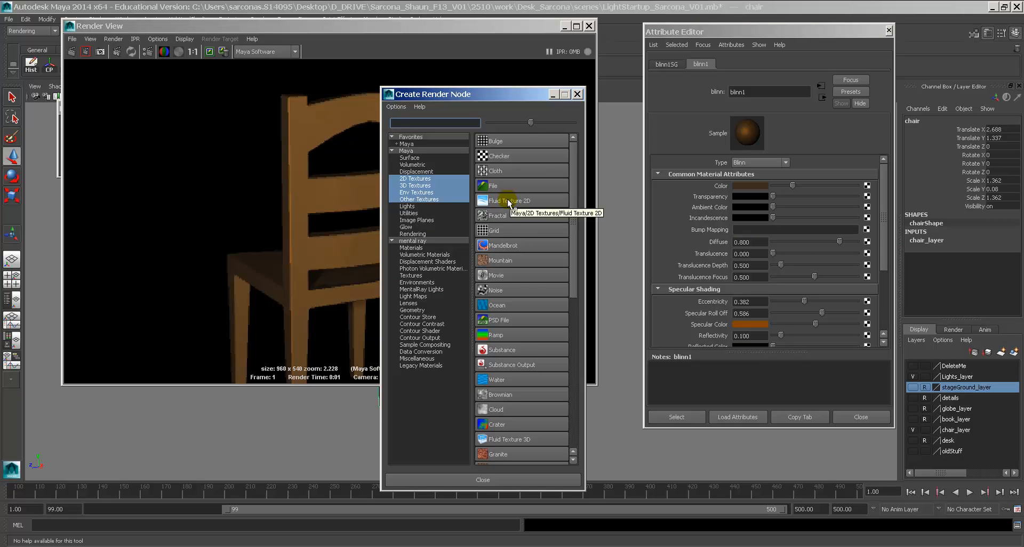
scroll(508, 202, "down", 3)
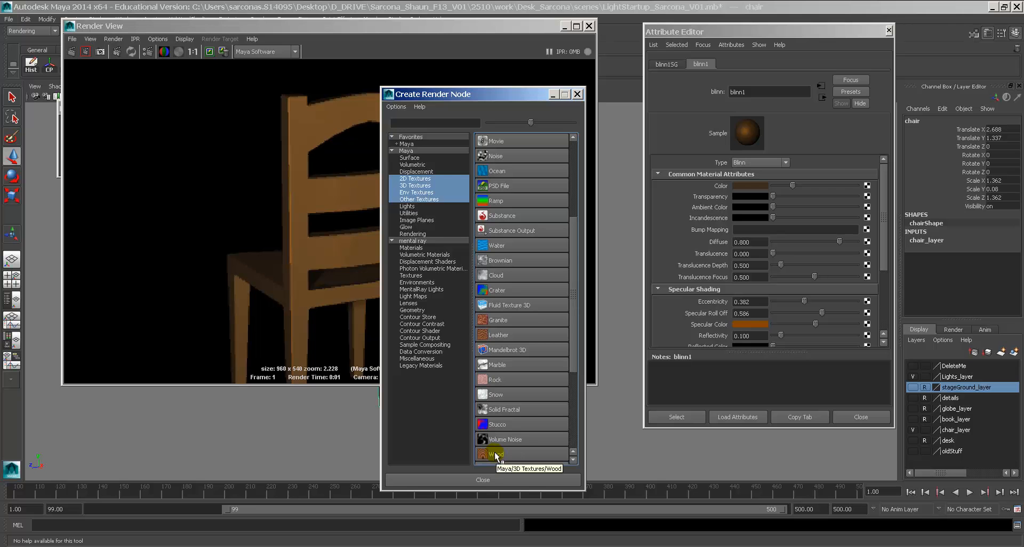
left_click(439, 180)
left_click(436, 179)
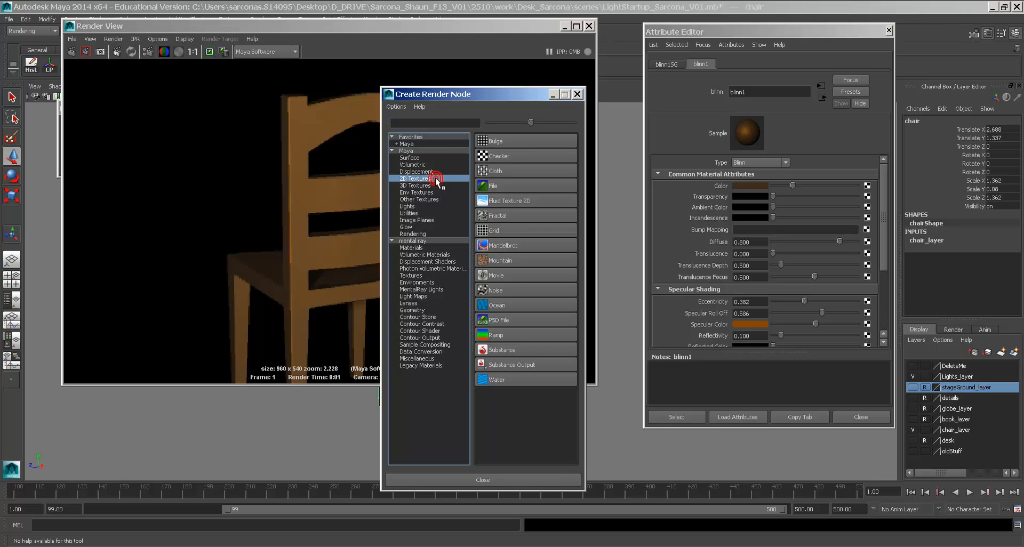
left_click(433, 185)
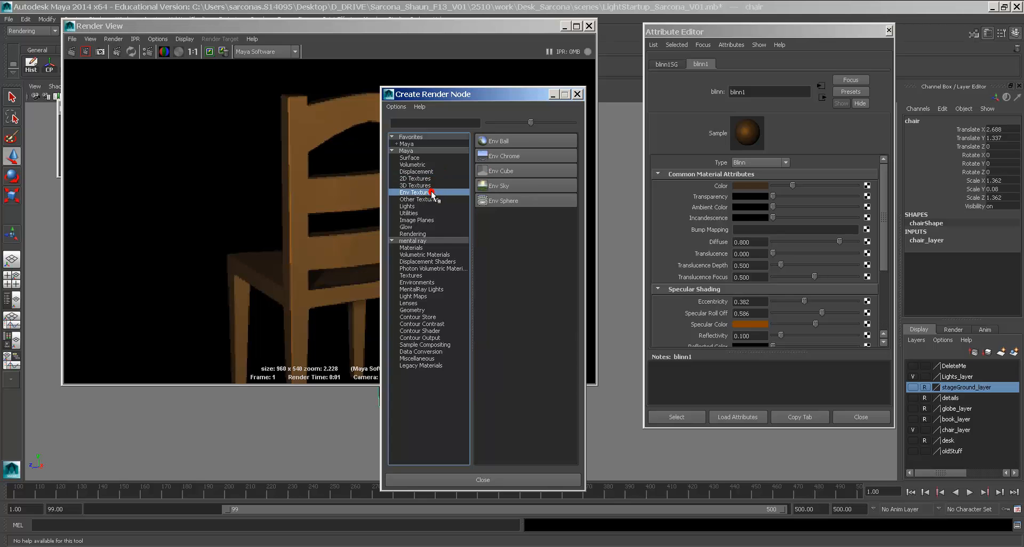
left_click(431, 199)
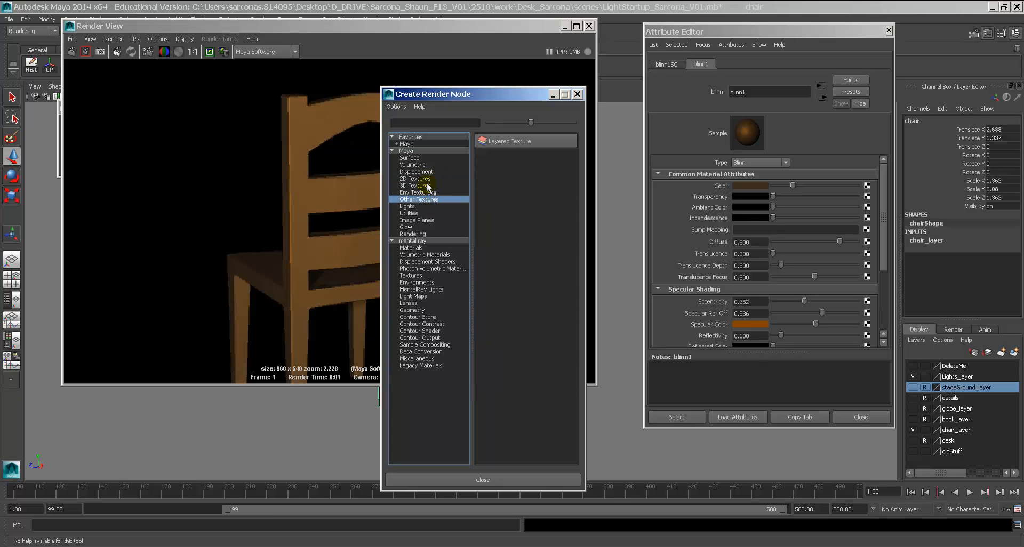
left_click(424, 179)
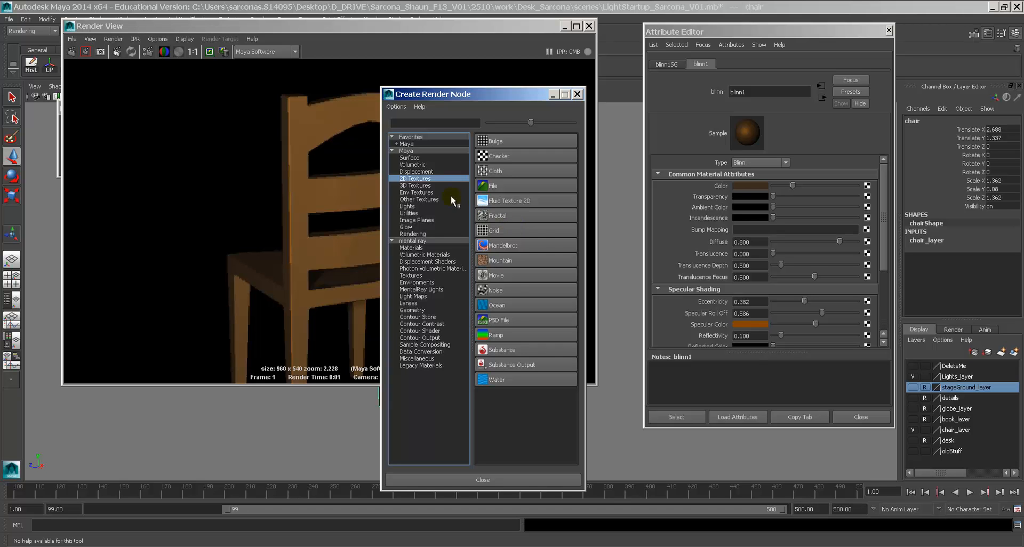
left_click(427, 186)
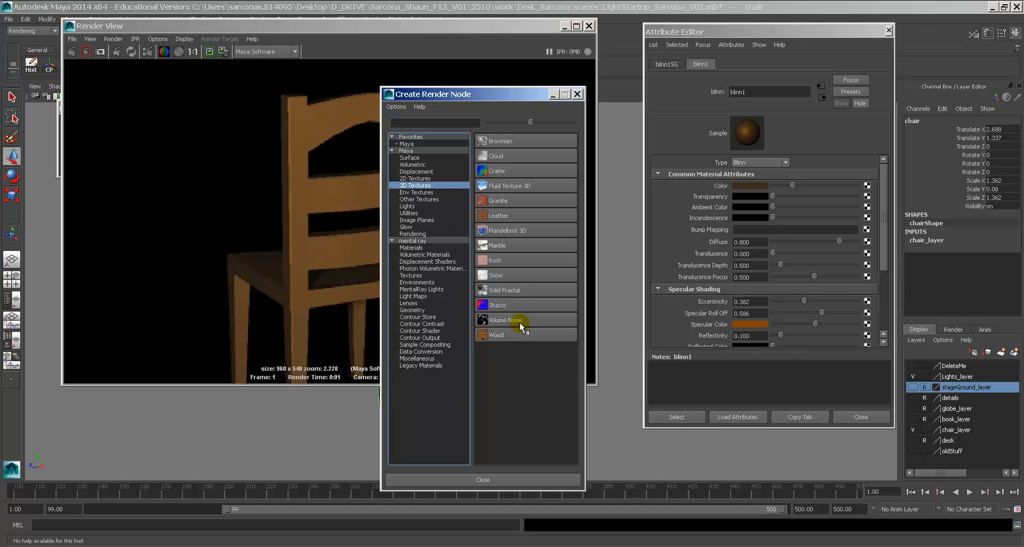
Assign a 2D Fractal texture to the chair material's bump mapping and render the chair to inspect the surface.
left_click(432, 179)
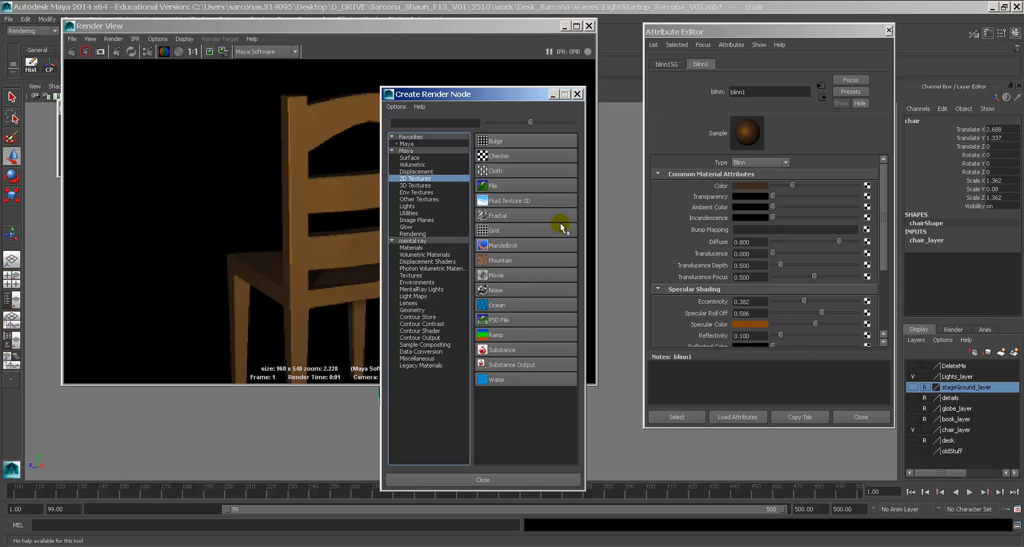
left_click(508, 216)
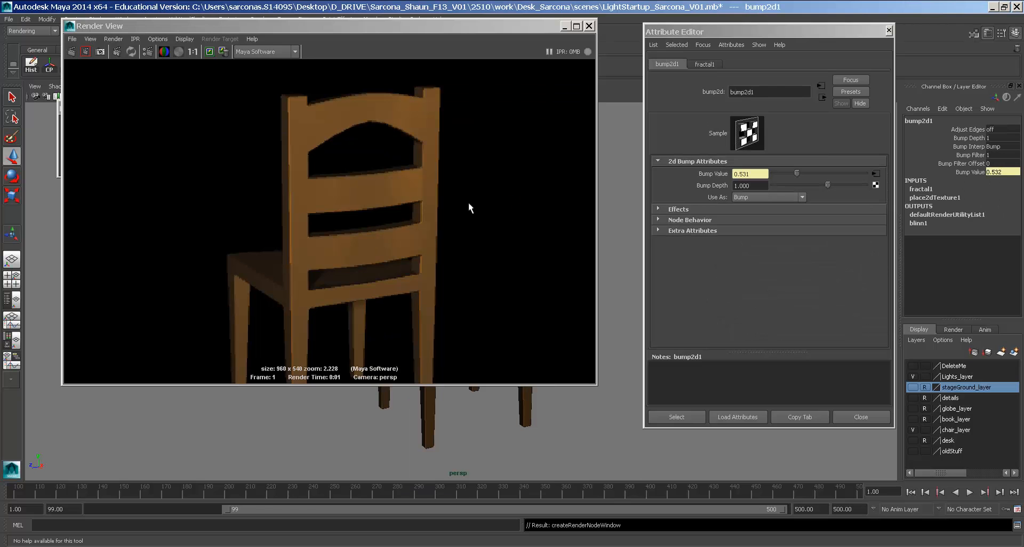
left_click(71, 51)
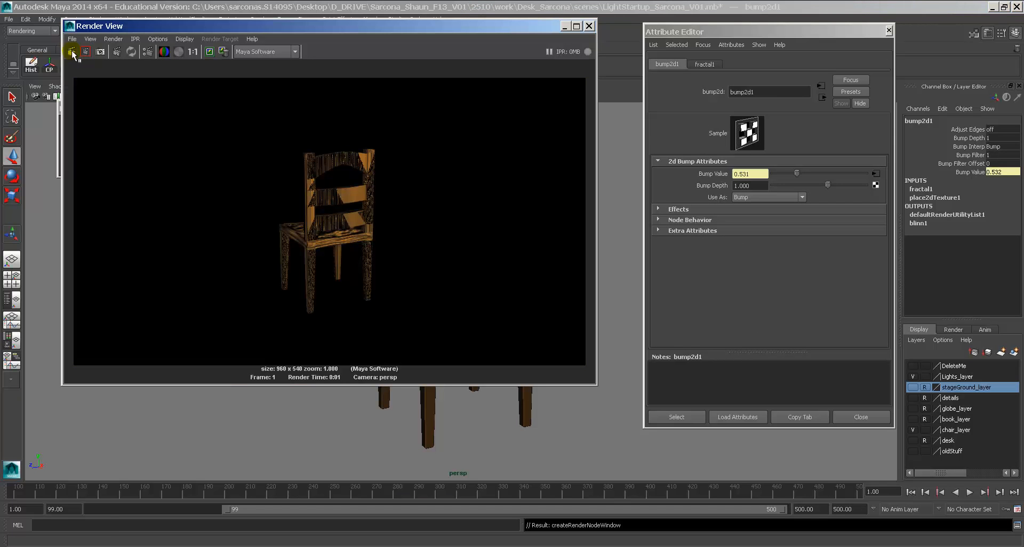
scroll(306, 200, "up", 3)
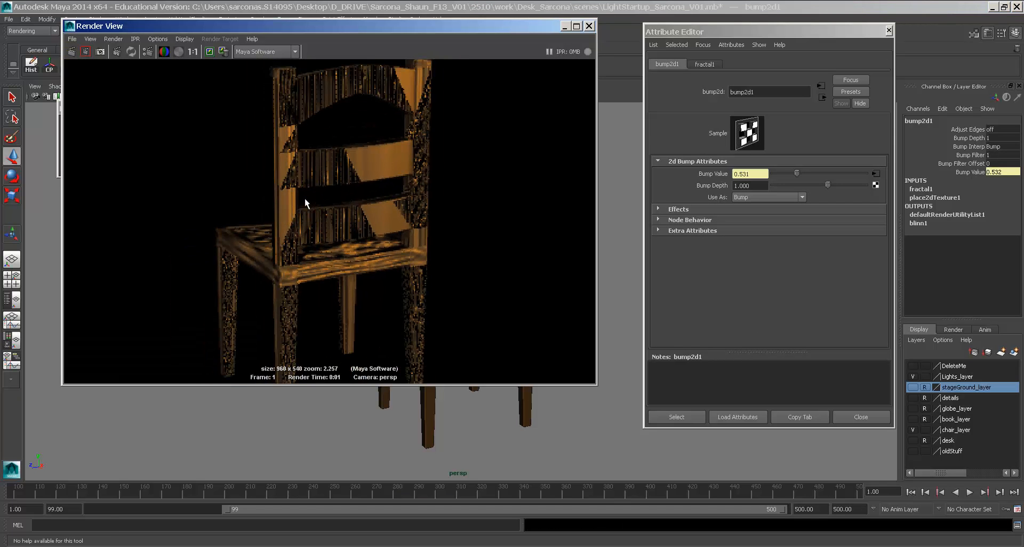
scroll(347, 186, "down", 1)
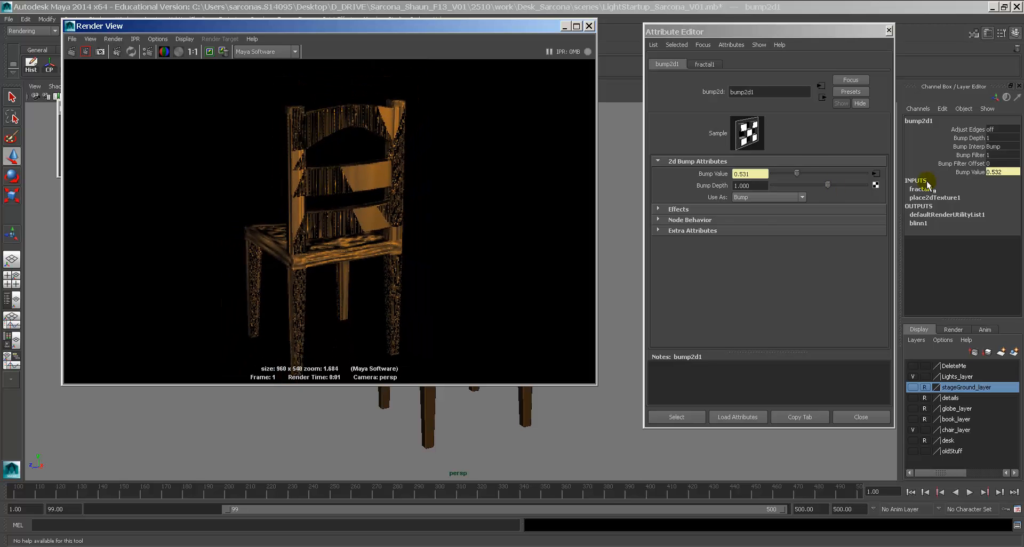
Return to the chair's Blinn material and break the fractal connection on its bump mapping.
left_click(821, 98)
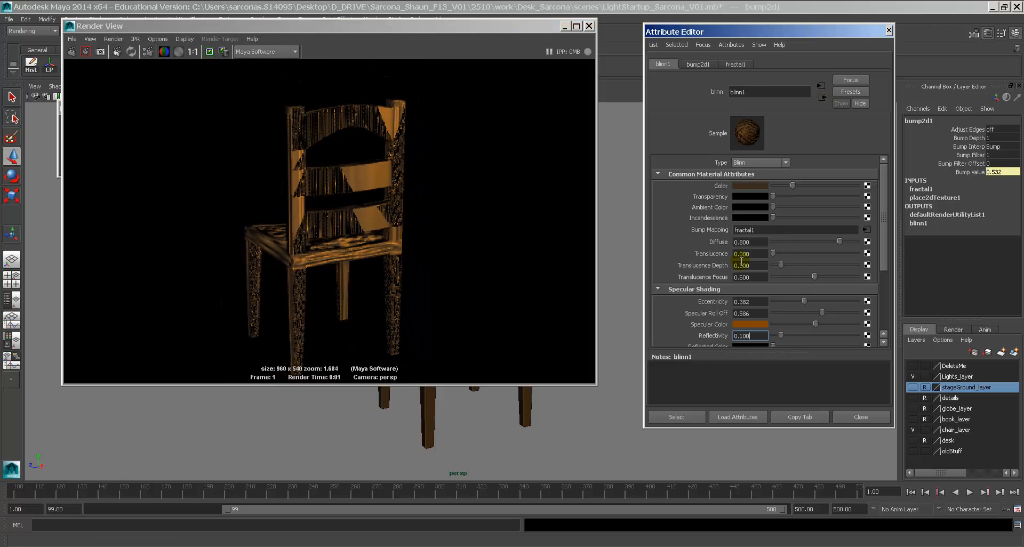
right_click(721, 233)
left_click(752, 256)
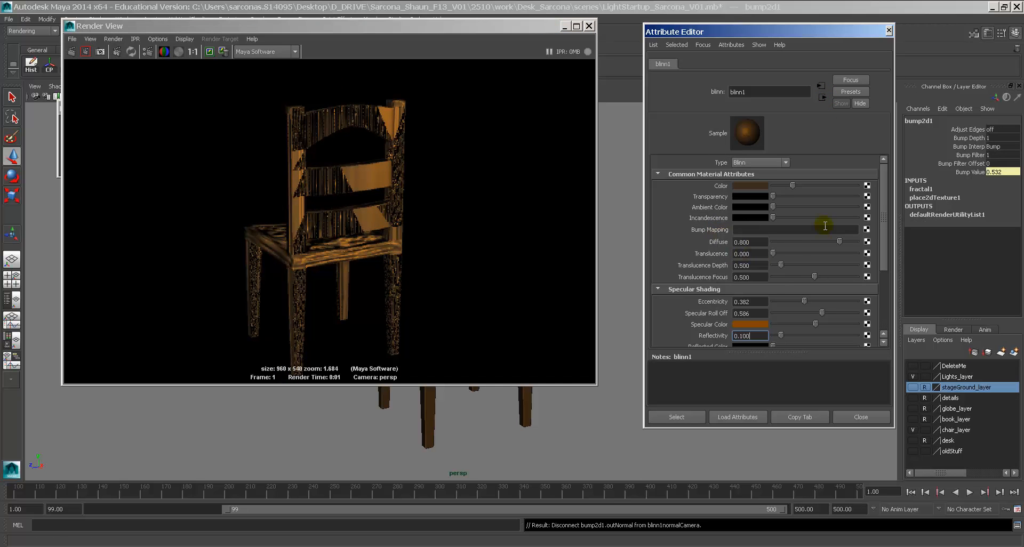
Assign a 3D Granite texture to the chair material's bump mapping and render the chair to inspect the surface.
left_click(867, 229)
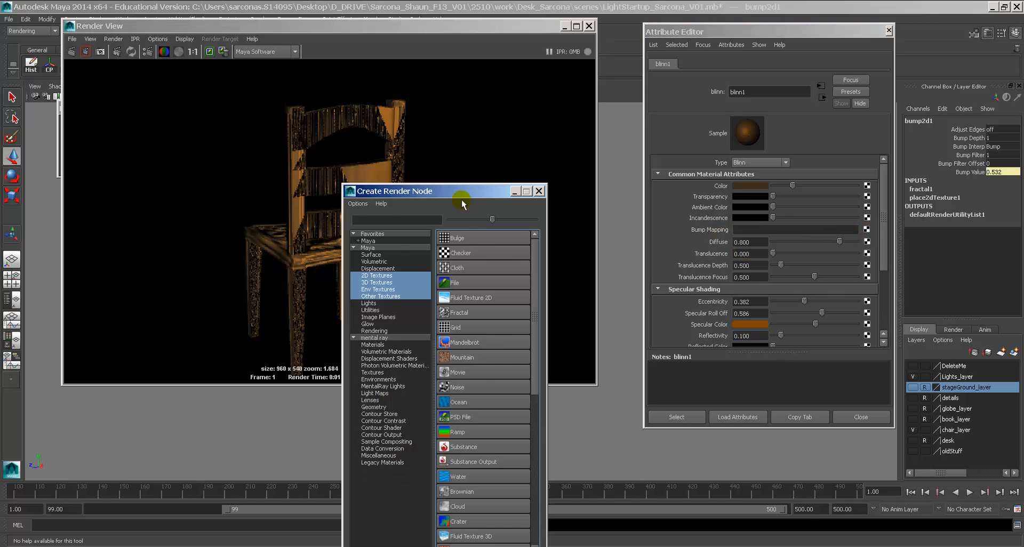
left_click_drag(459, 192, 520, 96)
left_click(436, 187)
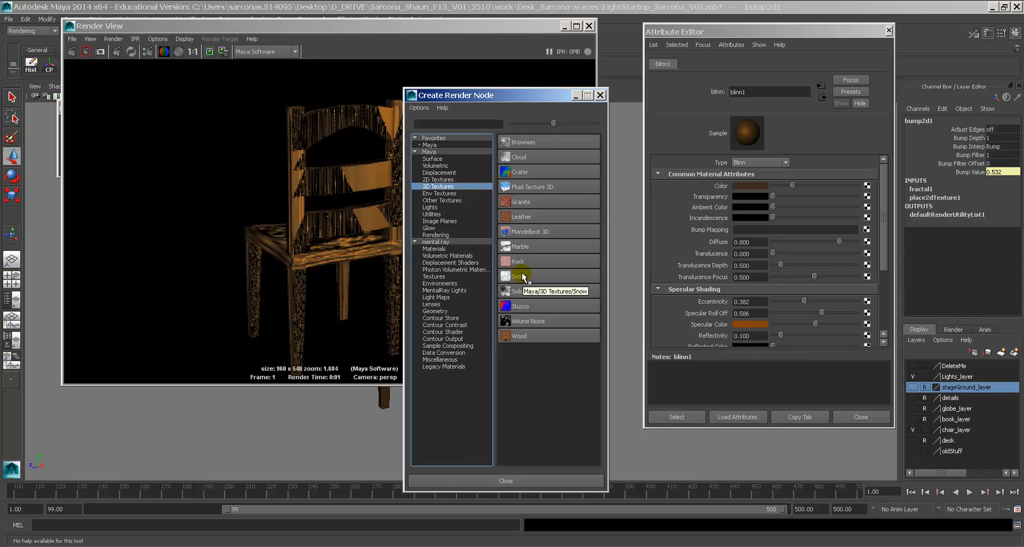
left_click(522, 203)
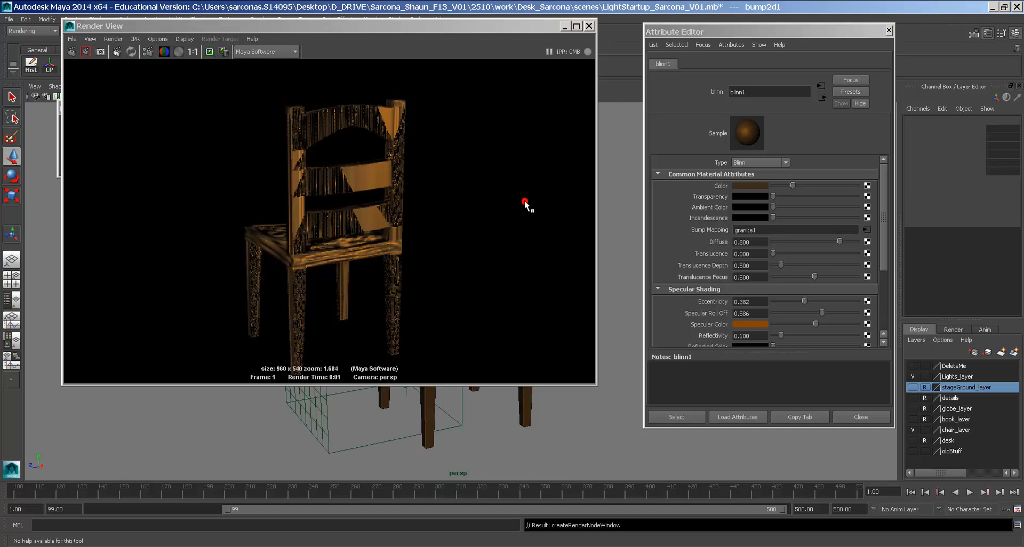
left_click(69, 50)
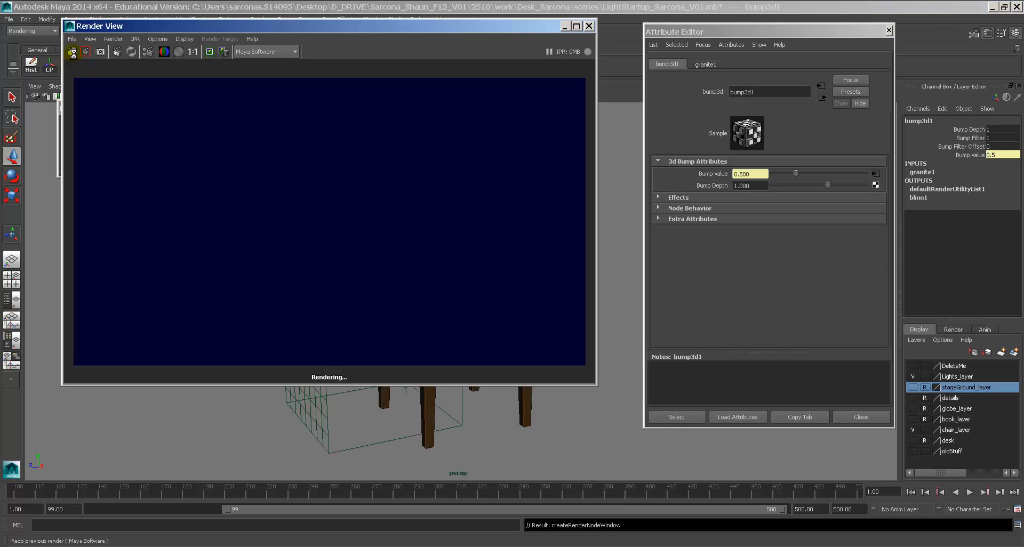
scroll(311, 180, "up", 4)
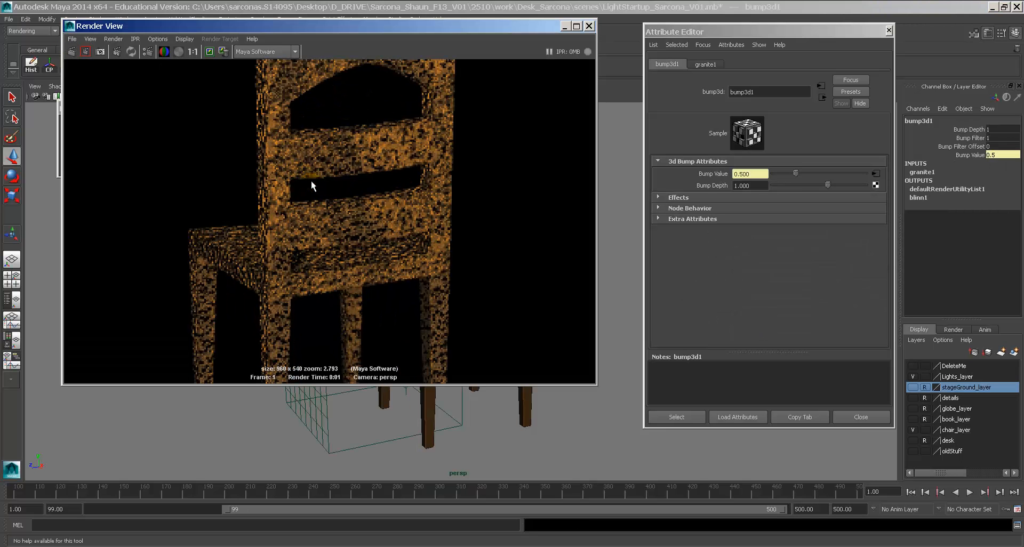
scroll(312, 180, "down", 2)
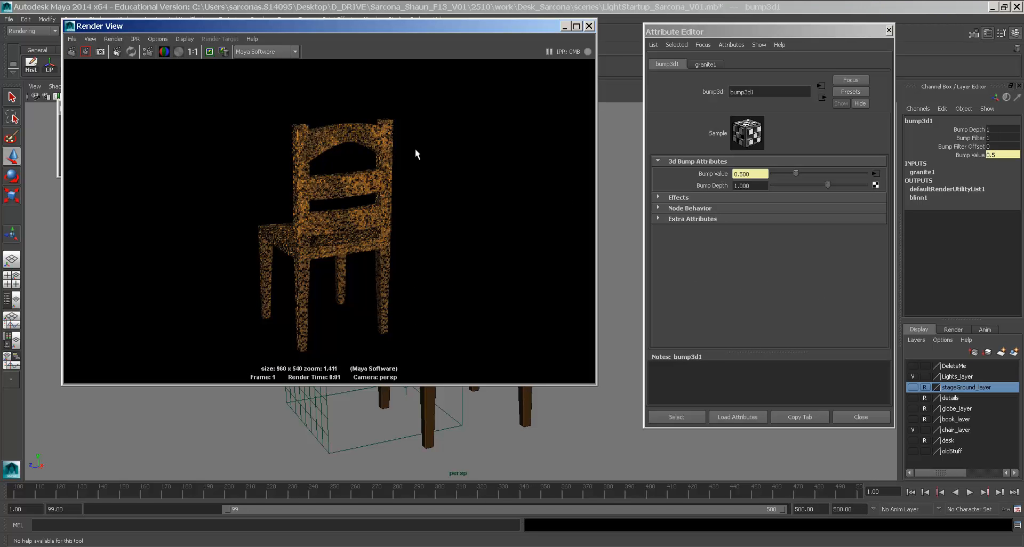
Set the granite bump depth to 0.1 and re-render the chair to inspect the backrest.
left_click_drag(755, 186, 729, 189)
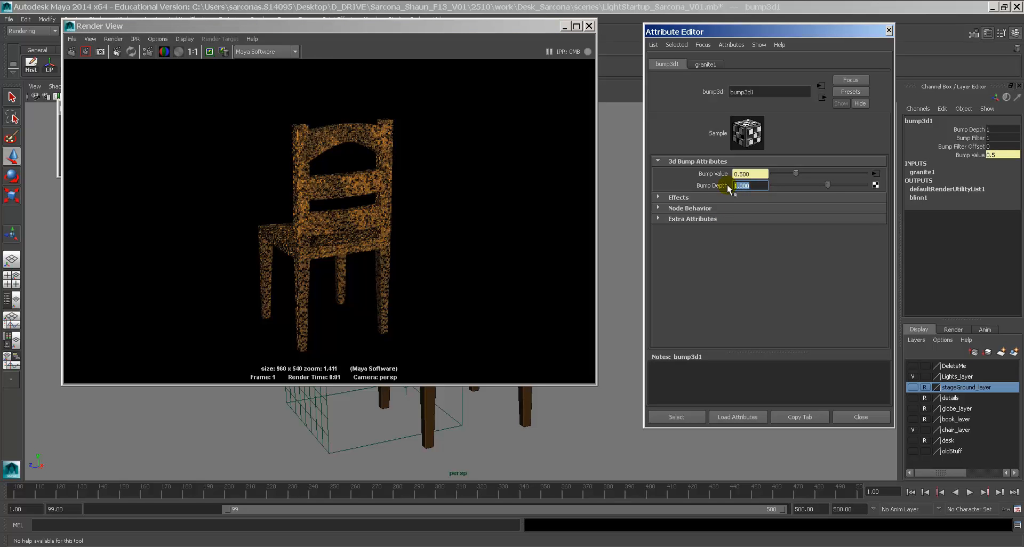
type(".05")
key("Return")
left_click_drag(819, 185, 687, 183)
type(".1")
key("Return")
left_click(71, 51)
scroll(364, 165, "up", 3)
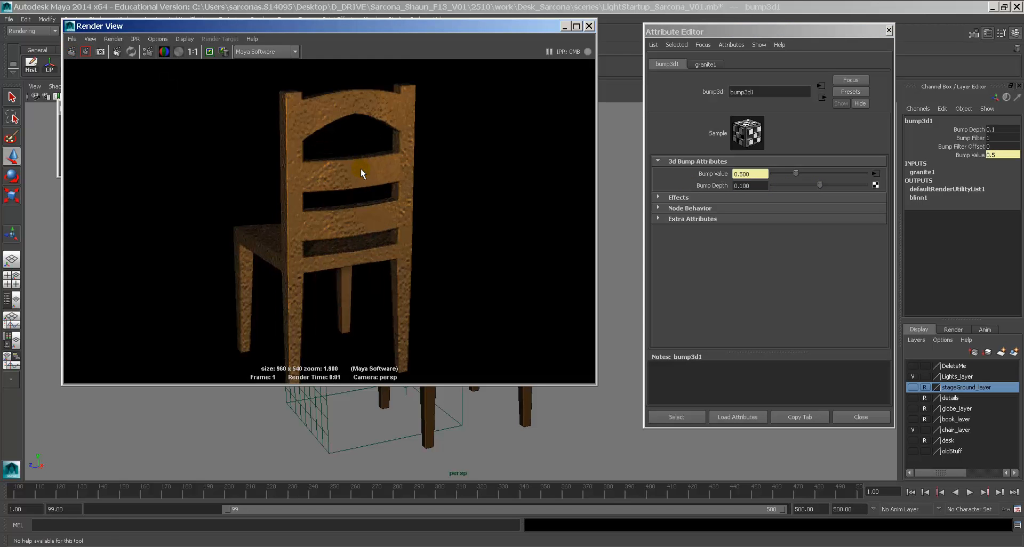
scroll(361, 168, "down", 2)
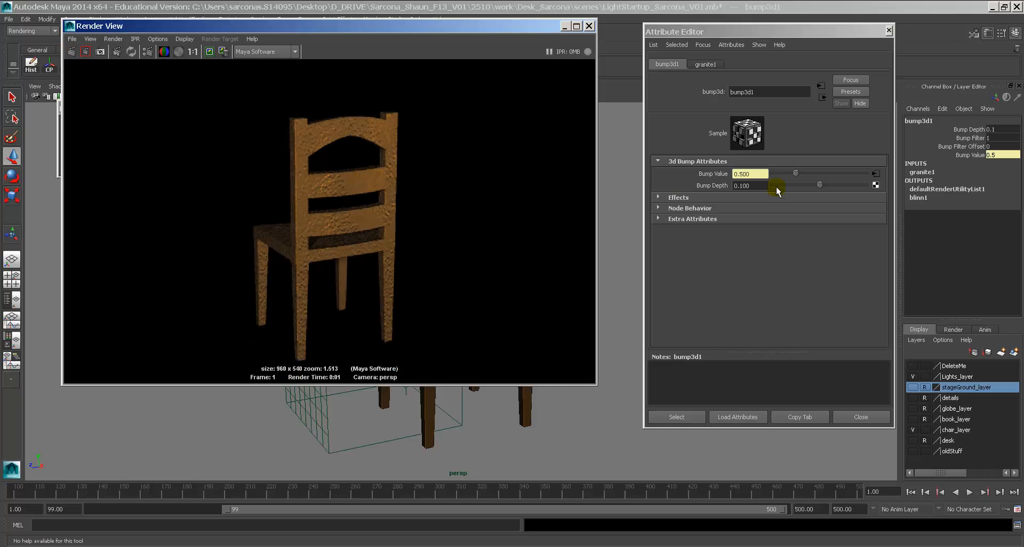
Lower the granite bump depth to 0.05 and render the chair again.
left_click_drag(762, 184, 685, 178)
type("0.05")
key("Return")
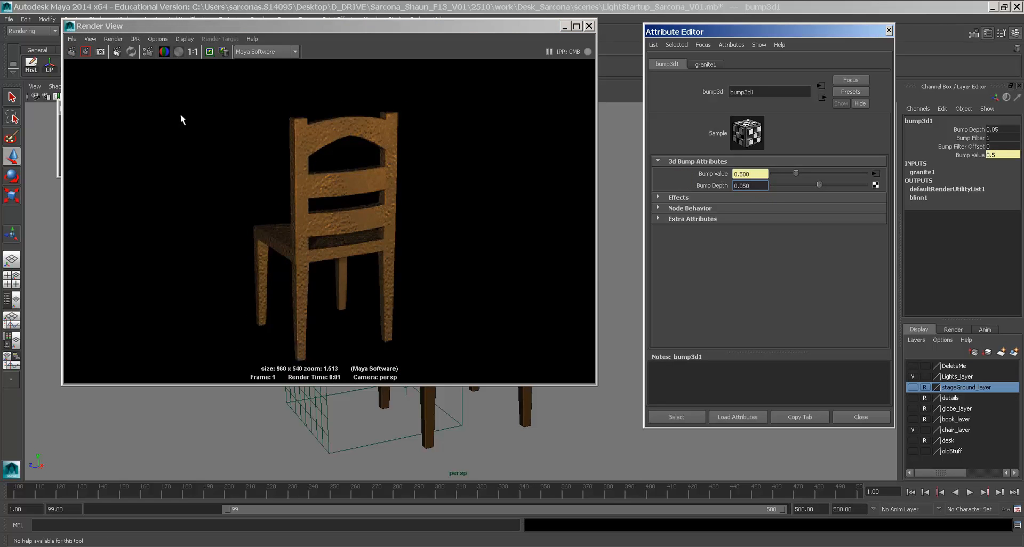
left_click(71, 52)
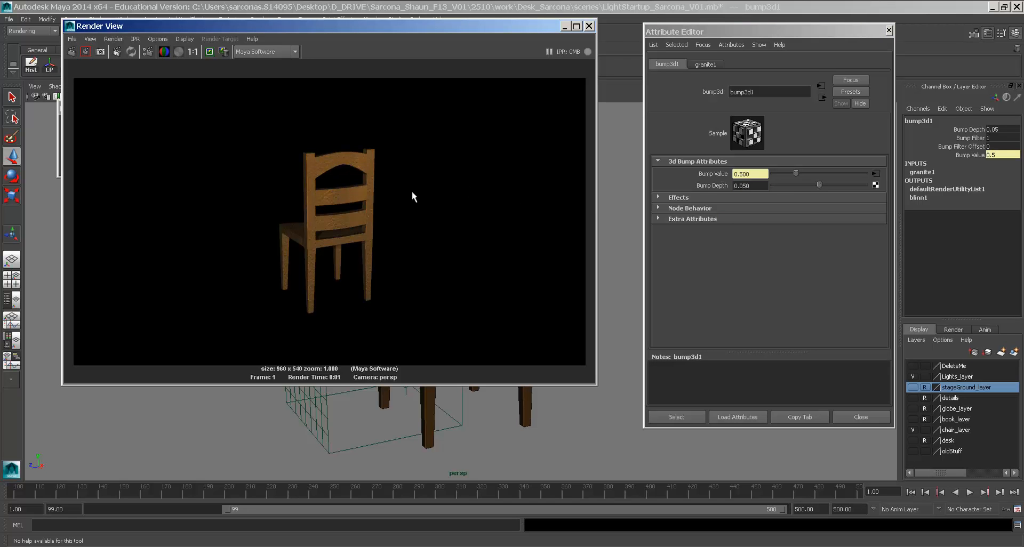
Return to the chair's Blinn material and break the granite connection on its bump mapping.
left_click(823, 97)
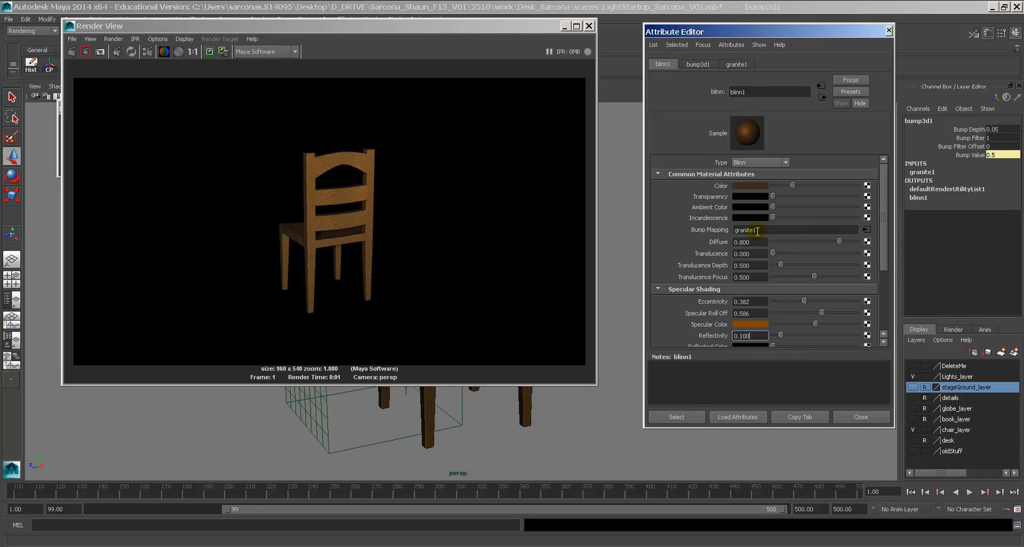
right_click(706, 229)
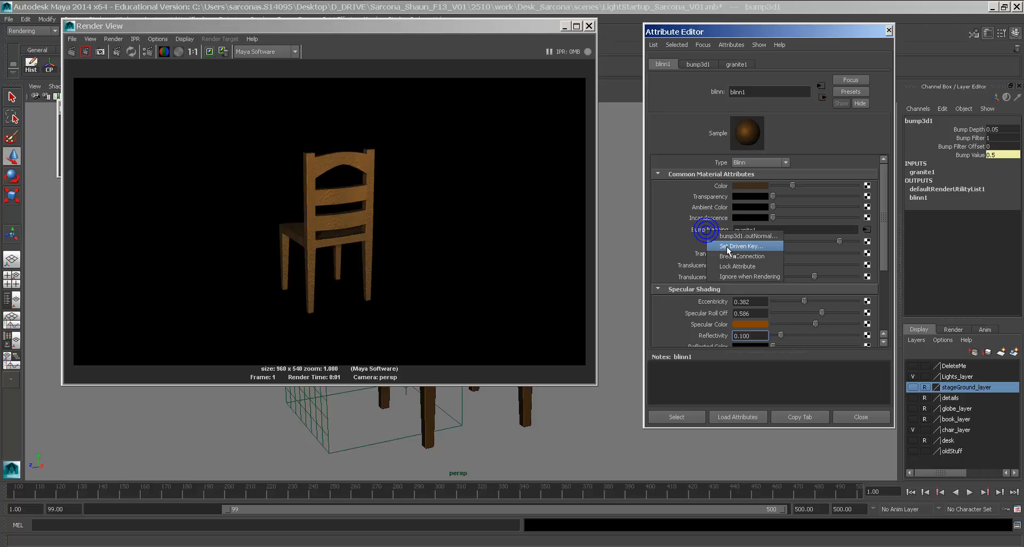
left_click(728, 251)
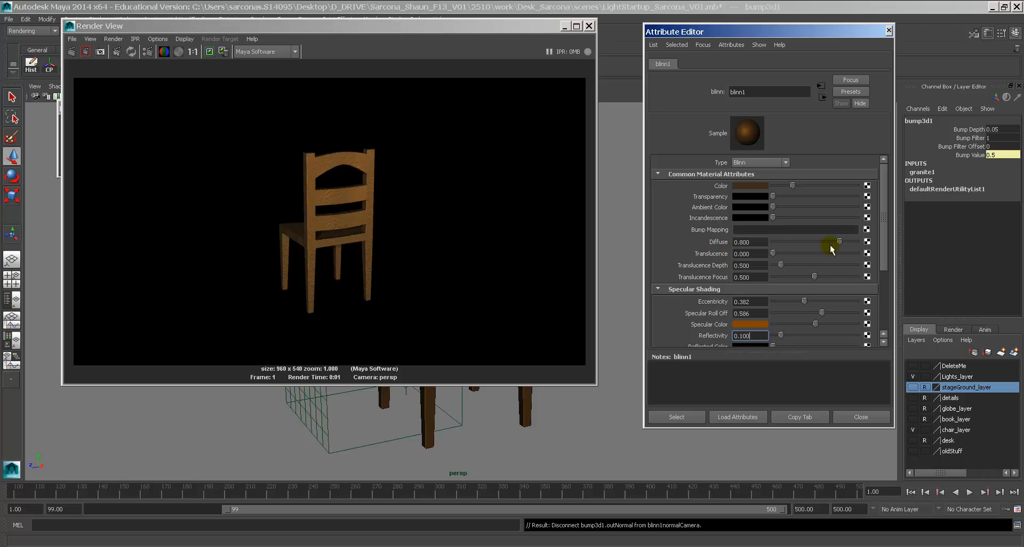
Assign a 3D Solid Fractal texture to the chair material's bump mapping, set its bump depth to 0.1 and render the chair.
left_click(867, 230)
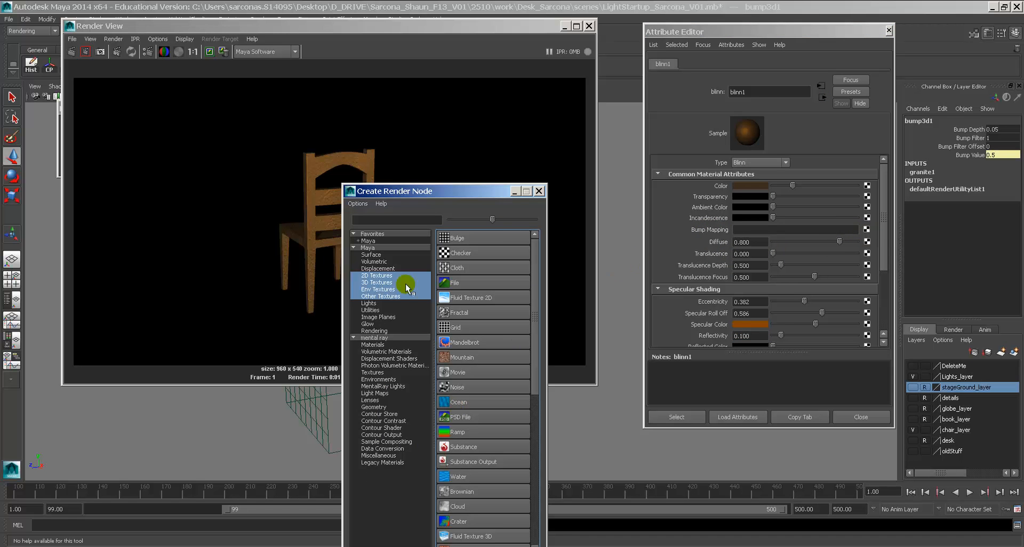
left_click(389, 281)
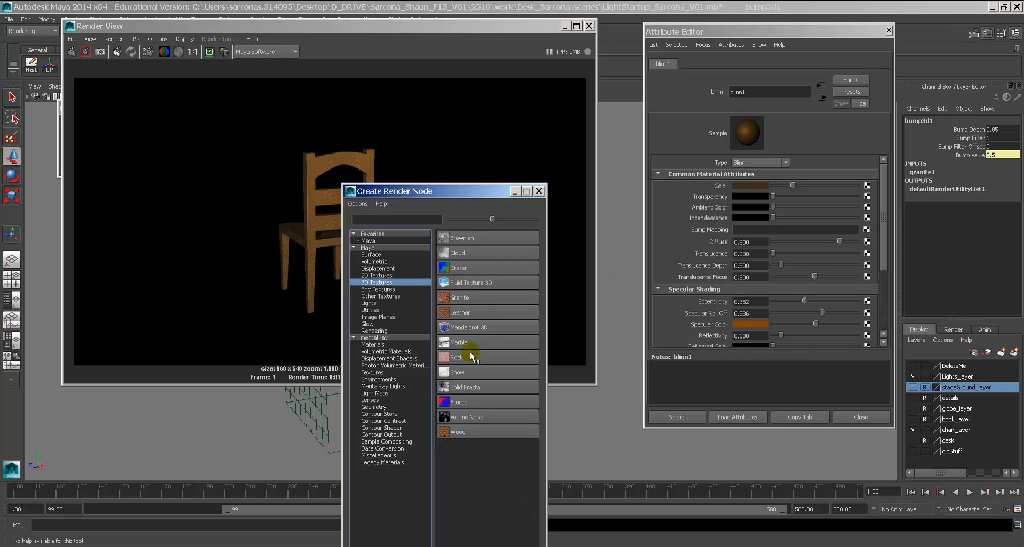
left_click(475, 387)
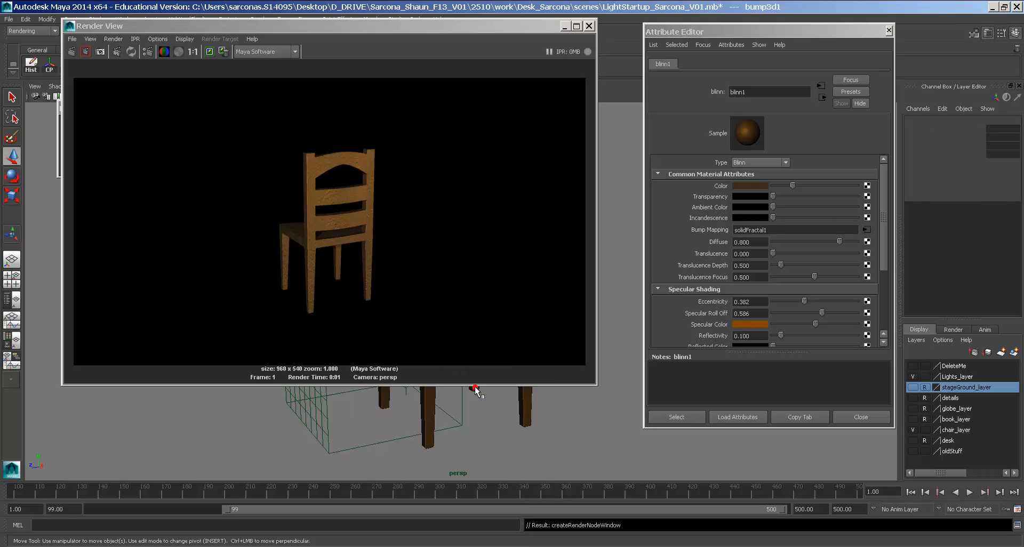
left_click(750, 186)
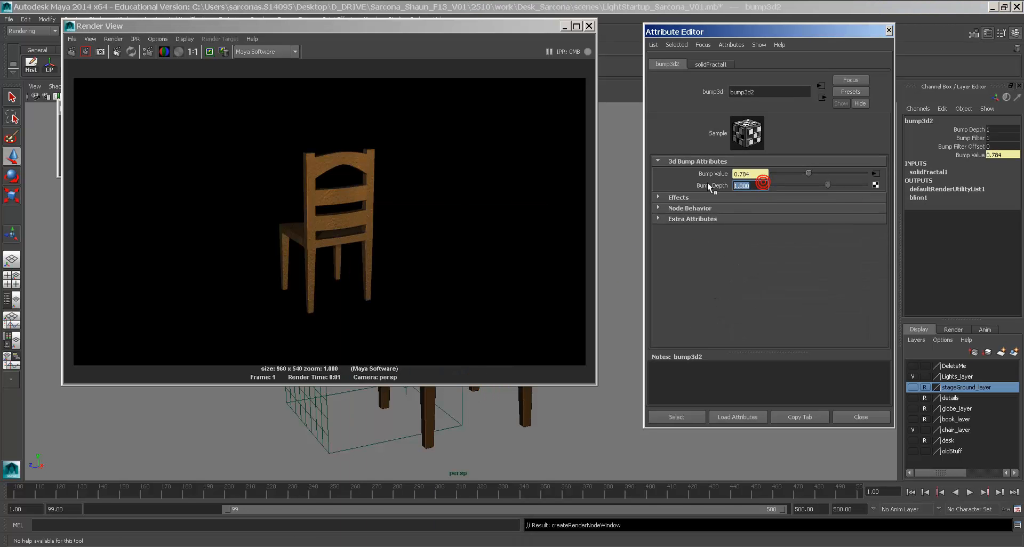
type("0.1")
key("Return")
left_click(71, 51)
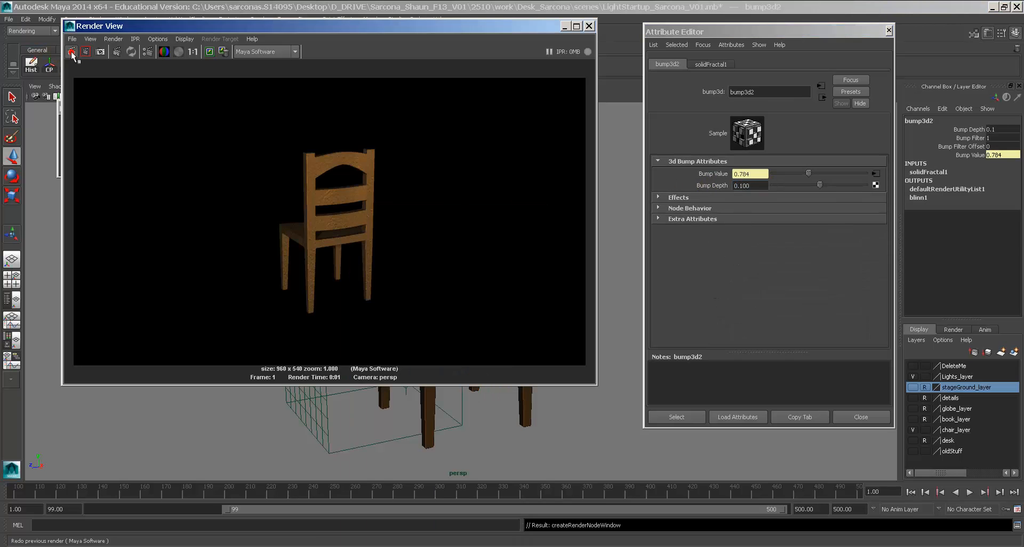
Set the solid fractal's bump depth to 0.25 and re-render the chair for a closer inspection.
left_click(744, 186)
type("0.25")
key("Return")
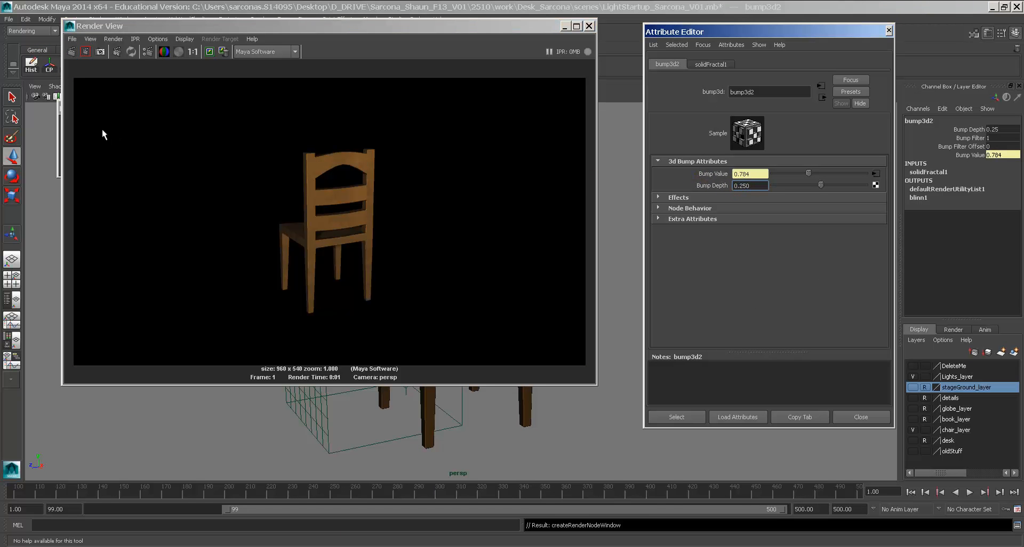
left_click(71, 51)
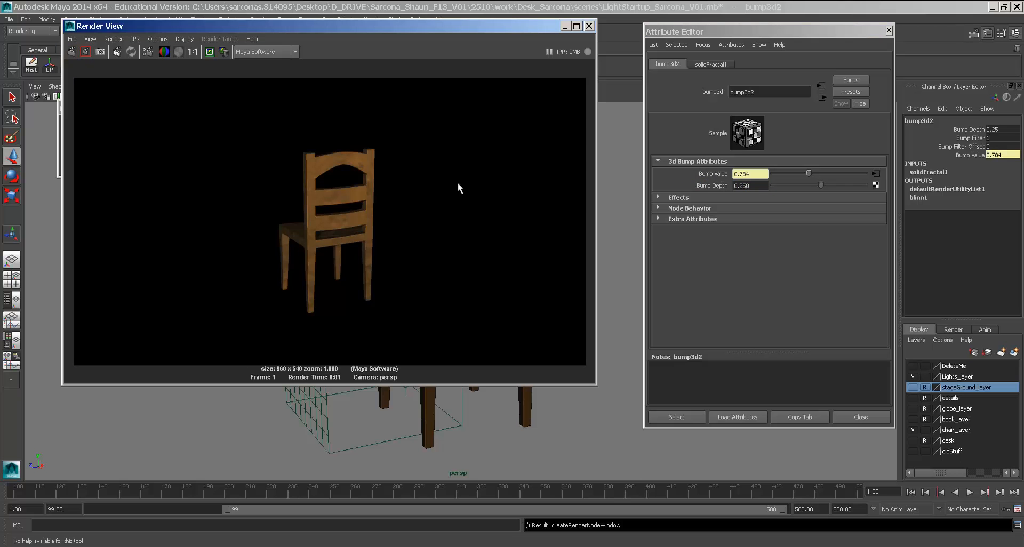
scroll(401, 229, "up", 3)
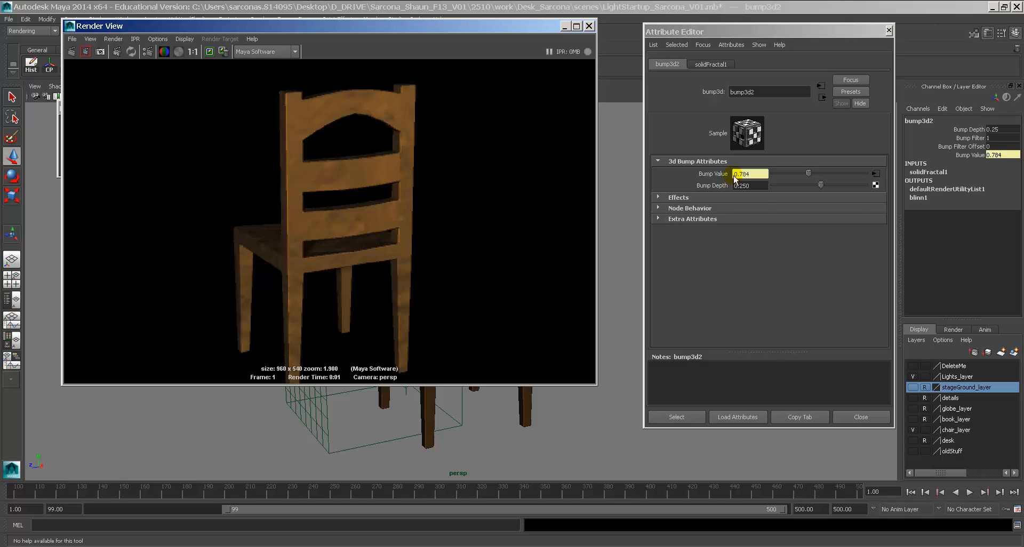
Return to the chair's Blinn material and break the solid fractal connection on its bump mapping.
left_click(821, 97)
right_click(723, 231)
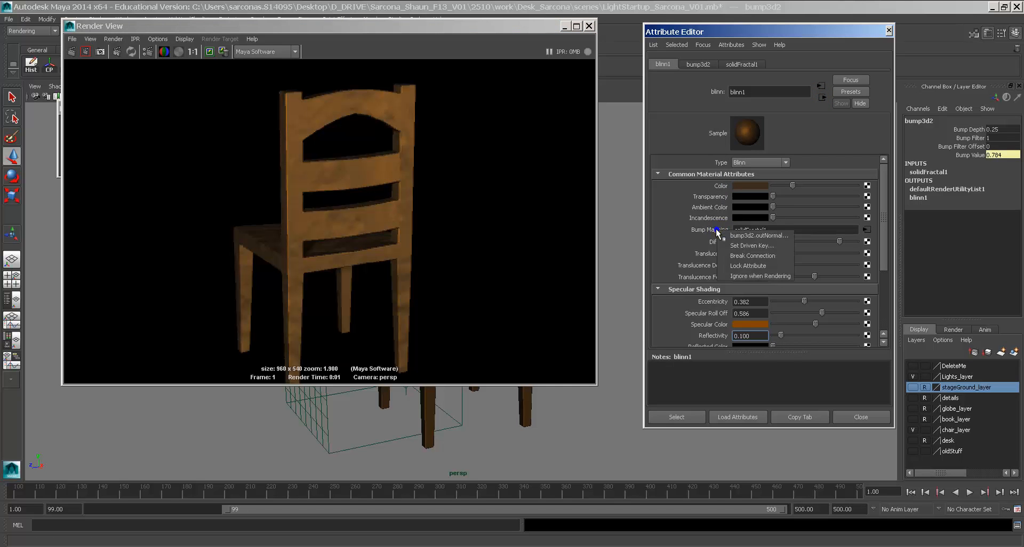
left_click(737, 253)
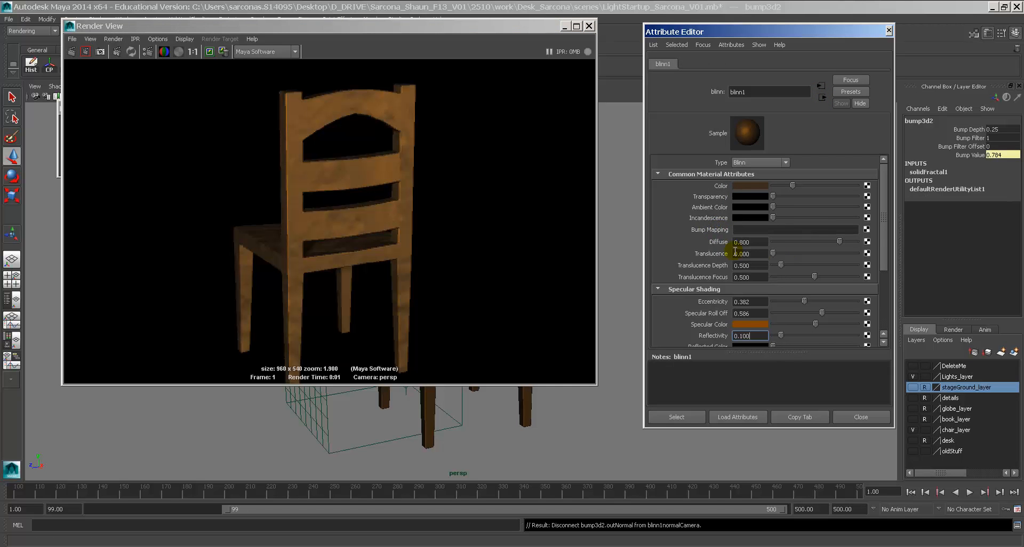
Assign a new 3D Granite texture to the bump mapping of the chair's Blinn material.
left_click(867, 229)
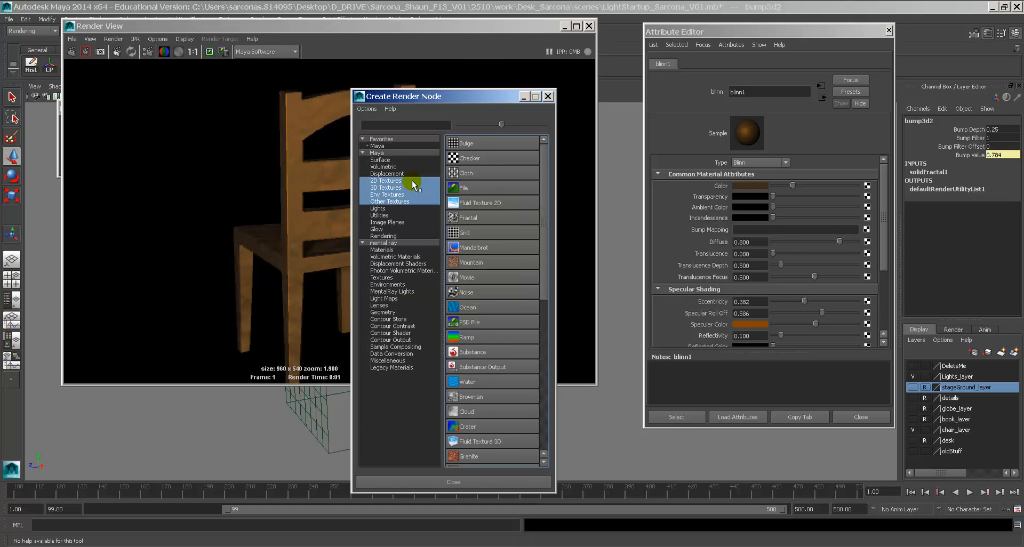
left_click(398, 188)
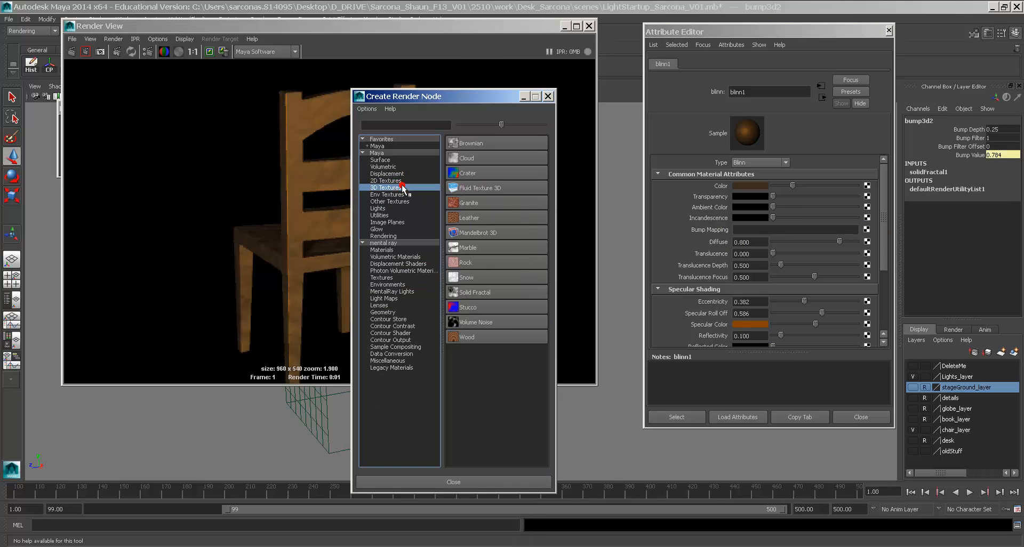
left_click(479, 204)
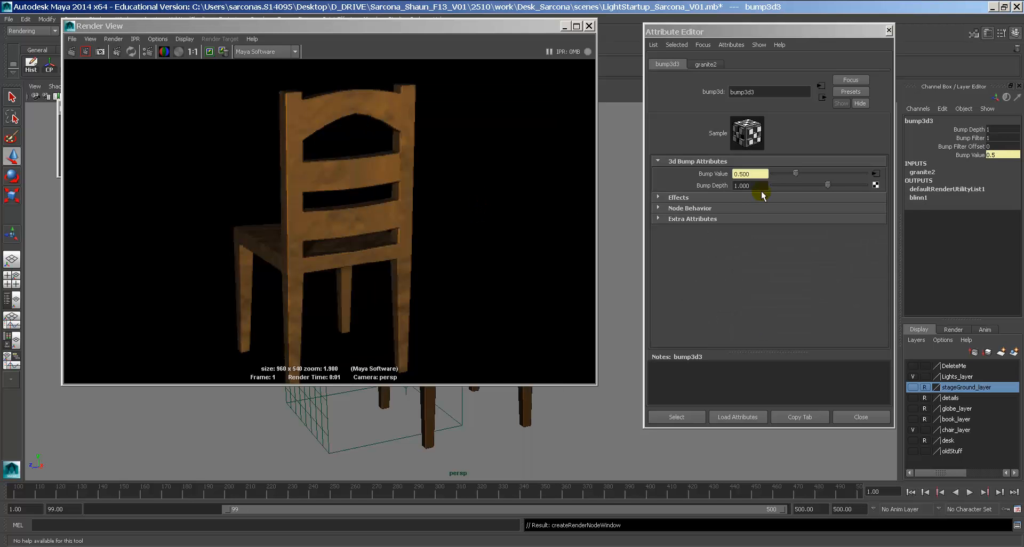
Set the new granite's bump depth to 0.05 and render the chair to inspect its surface up close.
left_click(700, 186)
double_click(747, 186)
type(".1")
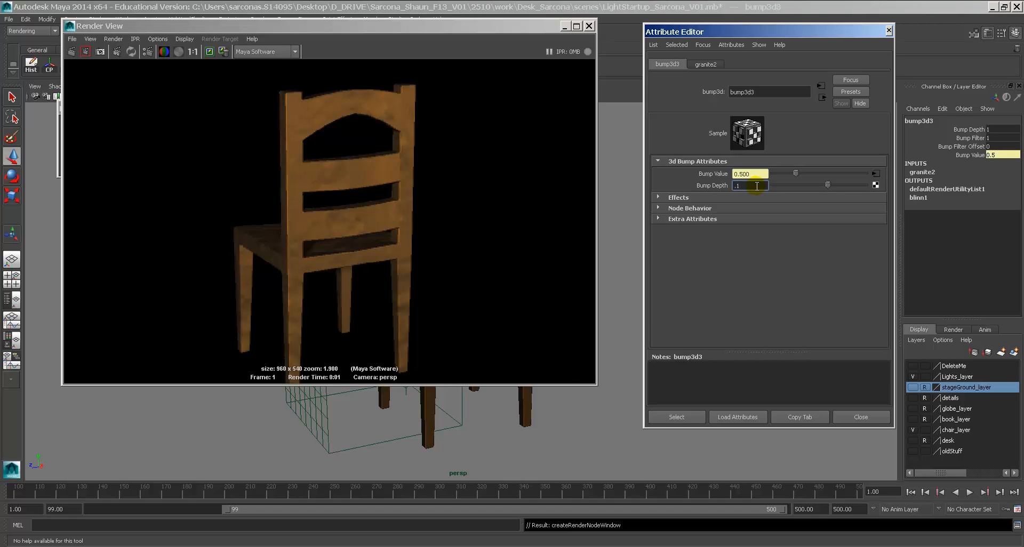
key("BackSpace")
type("05")
key("Return")
left_click(71, 52)
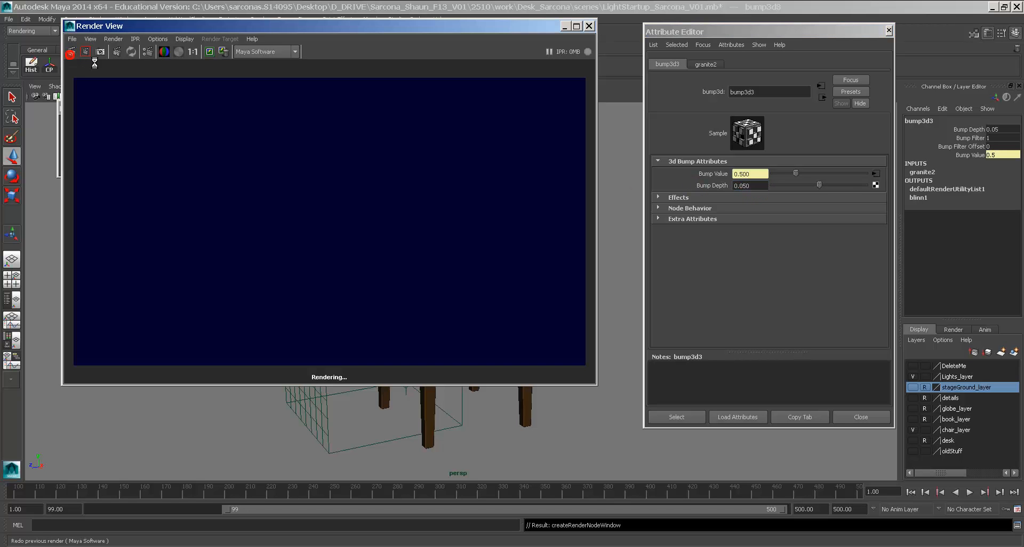
right_click_drag(434, 201, 525, 211, "alt")
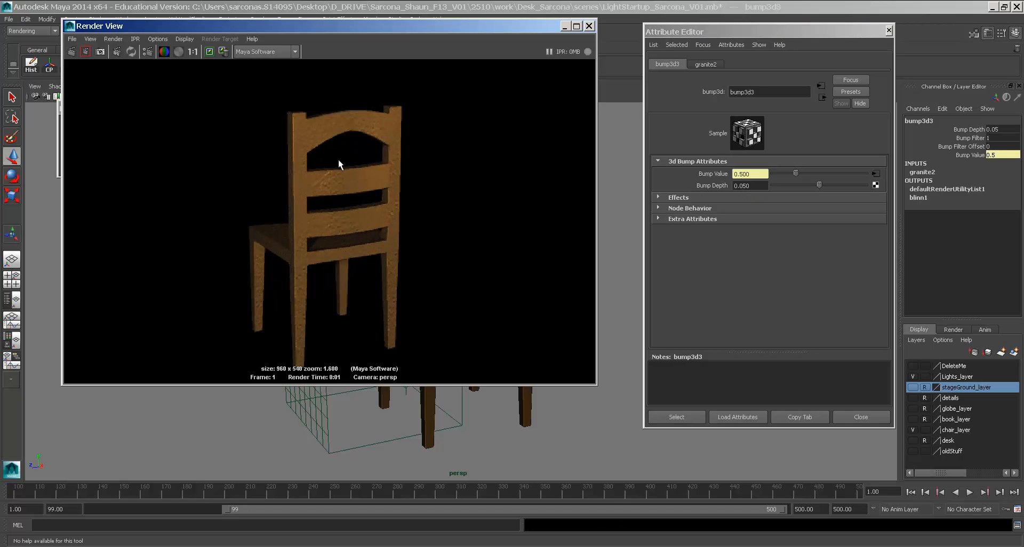
right_click_drag(341, 161, 379, 175, "alt")
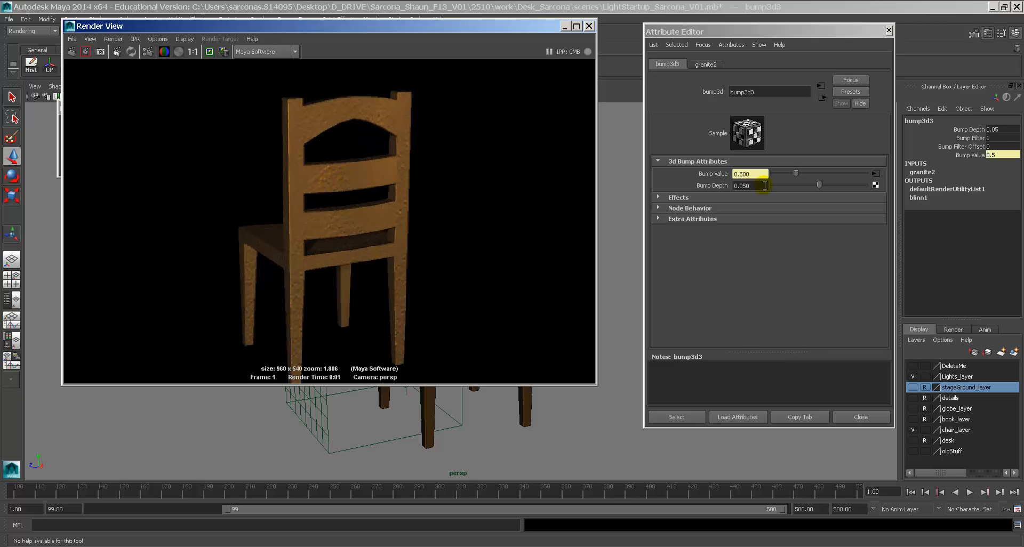
Reduce the granite bump depth to 0.02 and render the chair again.
left_click(748, 186)
type("0.02")
key("Return")
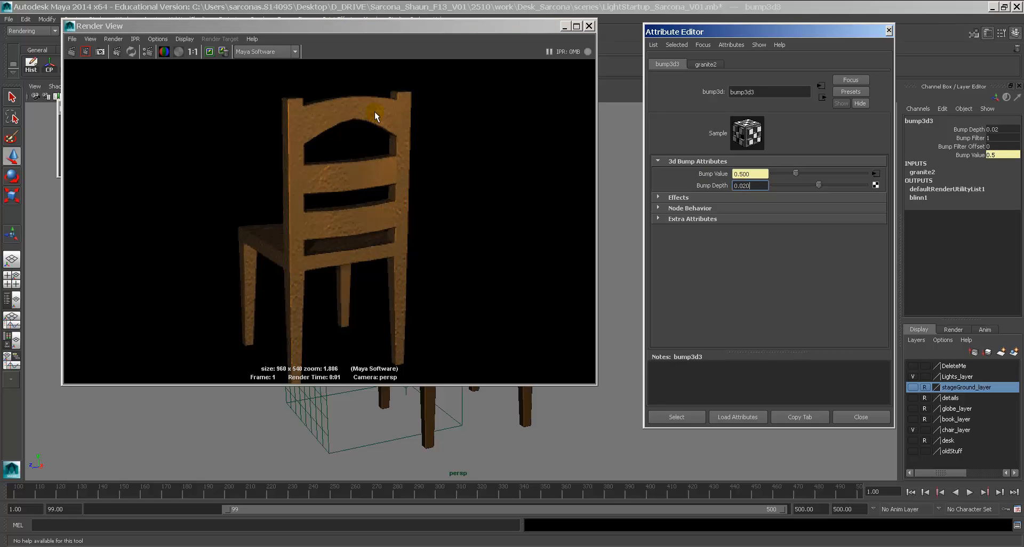
left_click(72, 52)
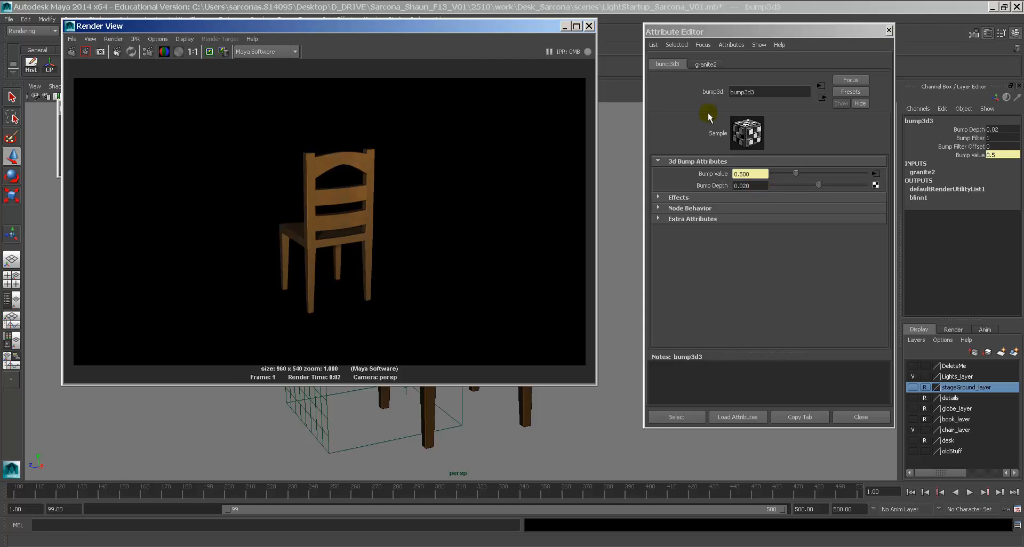
Open the granite texture's attributes and darken Color 2, Color 3 and the Filler Color to black.
left_click(712, 65)
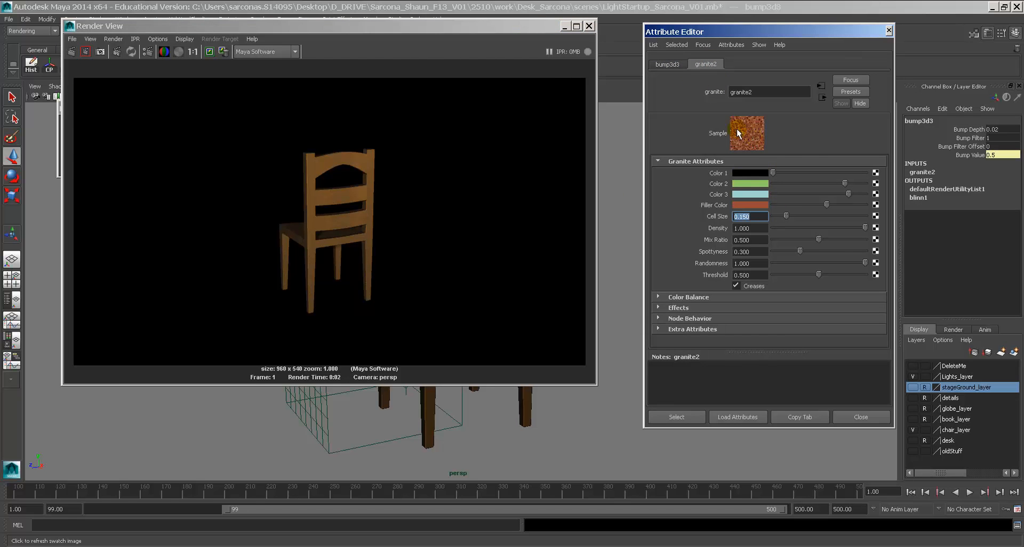
left_click(669, 65)
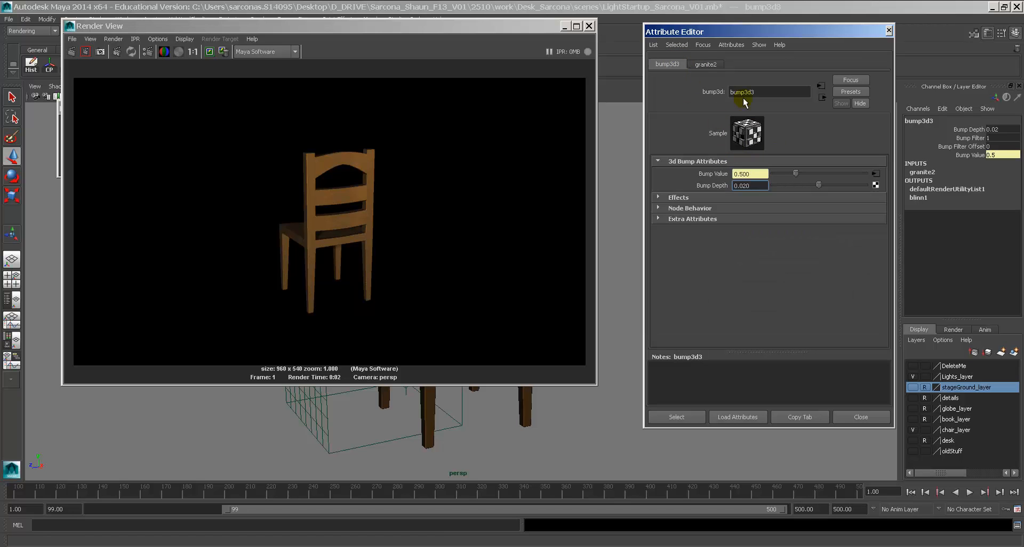
left_click(700, 64)
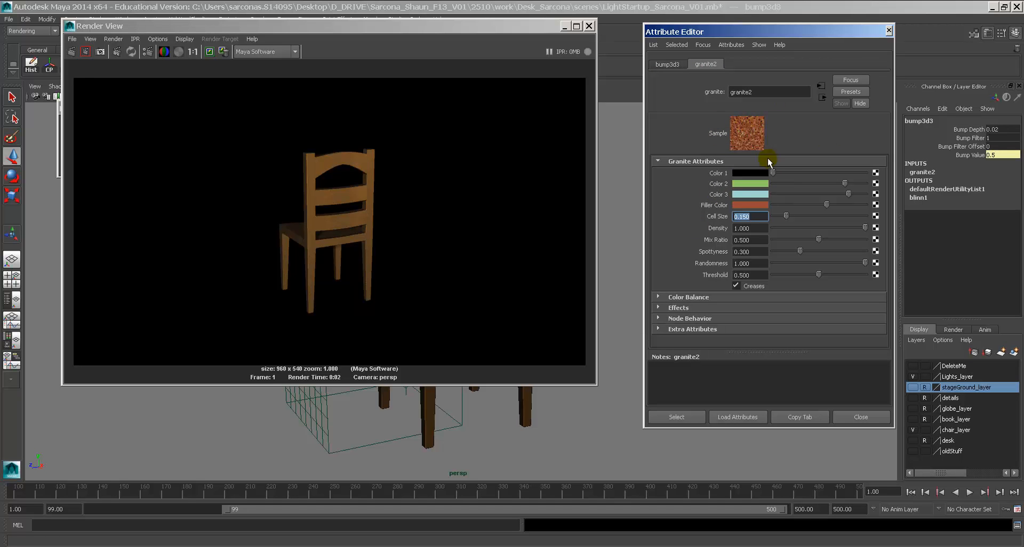
left_click_drag(835, 185, 762, 188)
left_click_drag(825, 196, 670, 209)
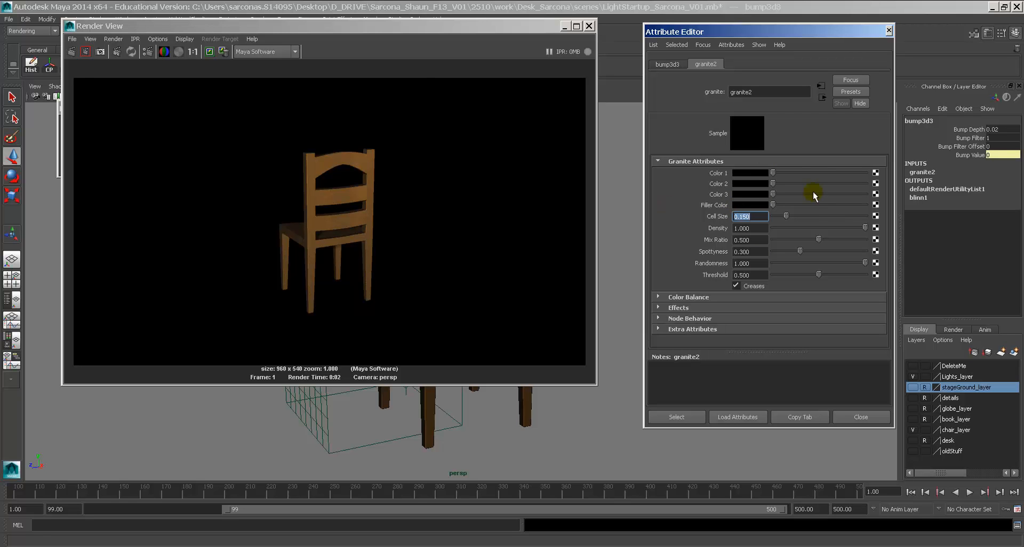
Brighten the granite colors to dark grey for Color 1, mid grey for Color 2 and near-white for Color 3.
left_click_drag(773, 173, 801, 173)
left_click_drag(773, 183, 853, 194)
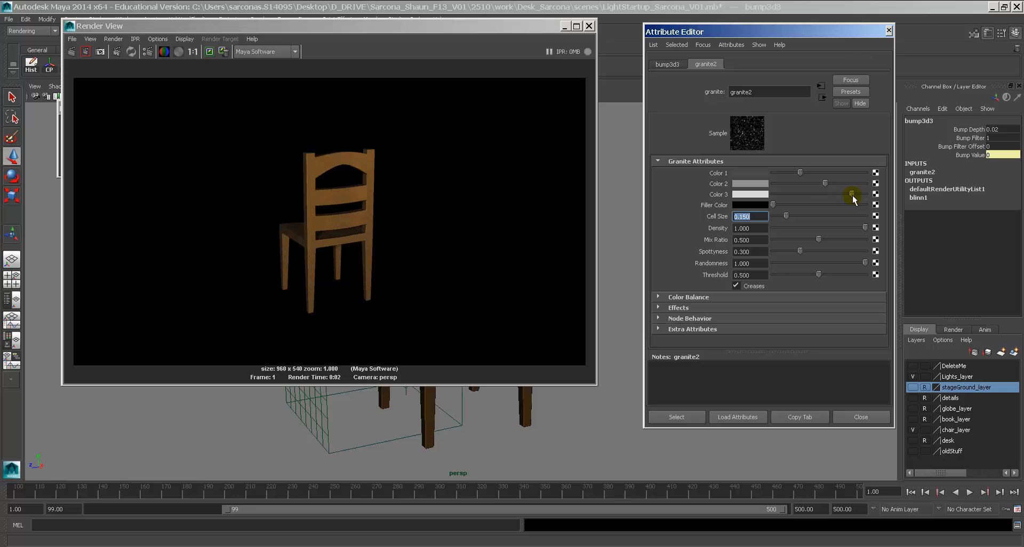
mouse_move(800, 173)
left_mouse_down()
mouse_move(854, 194)
mouse_move(800, 173)
left_mouse_up()
Set the granite's cell size to 0.116, density to 0.329, mix ratio to 0.884 and spottyness to 0.572, and render the chair.
left_click_drag(850, 227, 783, 216)
left_click_drag(802, 228, 855, 240)
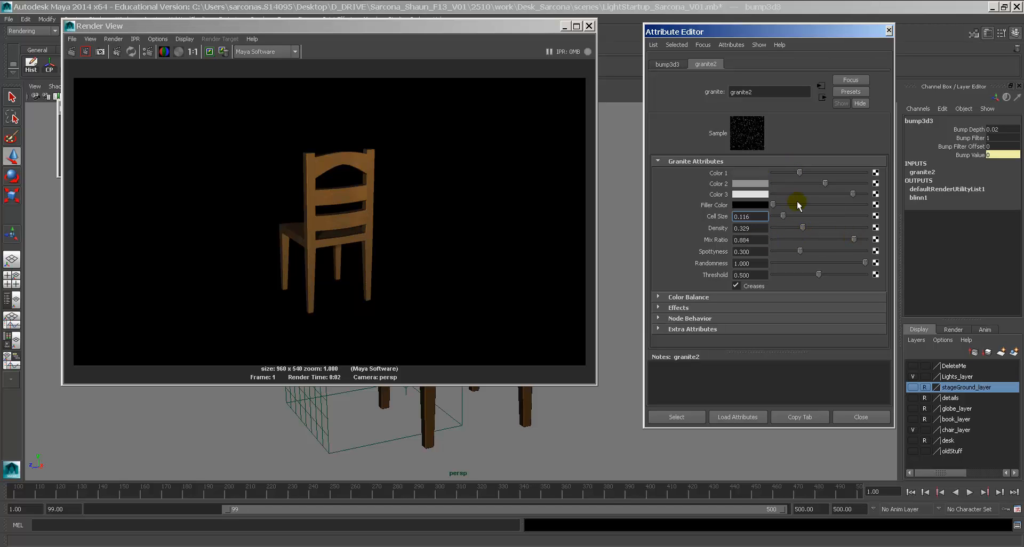
mouse_move(808, 254)
left_mouse_down()
mouse_move(839, 258)
mouse_move(763, 252)
mouse_move(858, 256)
mouse_move(826, 254)
left_mouse_up()
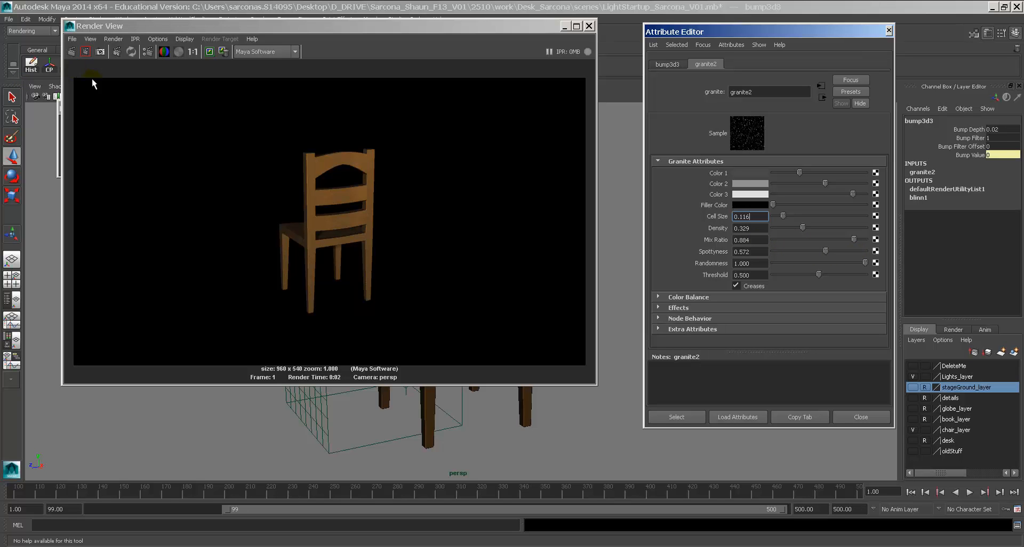
left_click(72, 51)
scroll(325, 157, "up", 4)
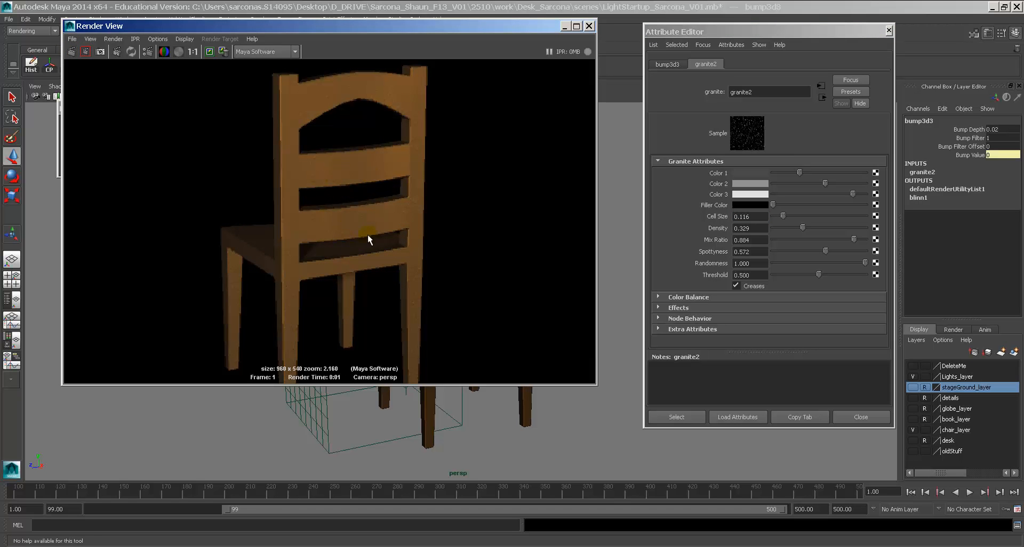
Set the granite bump depth to -0.05 and render the chair, inspecting the upper backrest up close.
left_click(673, 65)
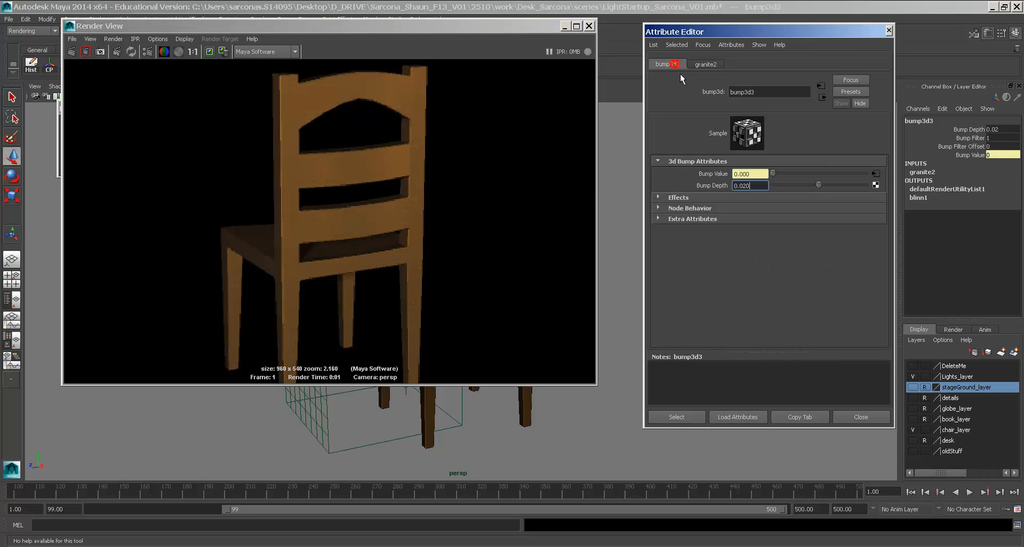
double_click(752, 183)
type("-0.05")
key("Return")
left_click(71, 52)
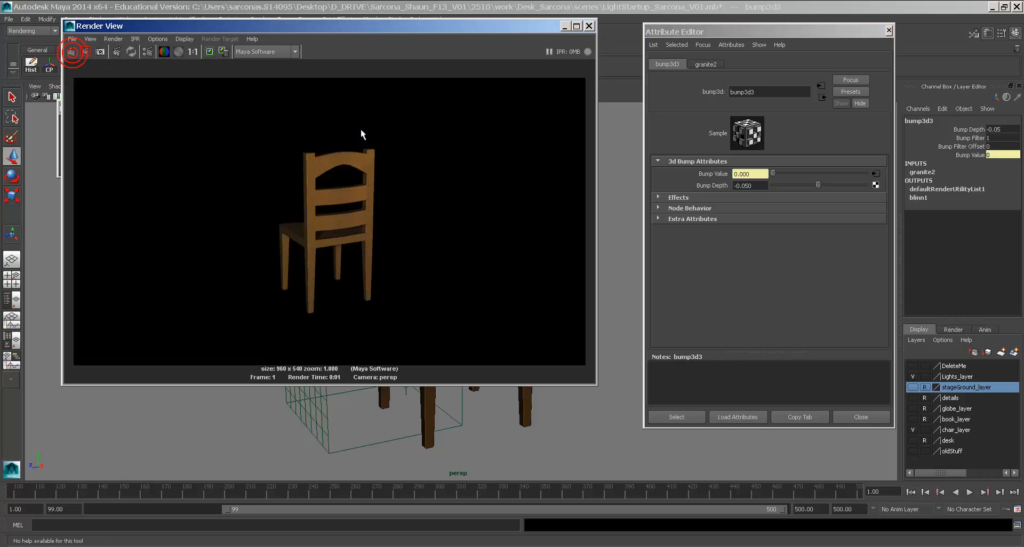
scroll(441, 160, "up", 5)
middle_click_drag(374, 116, 407, 225, "alt")
right_click_drag(408, 224, 478, 183, "alt")
middle_click_drag(478, 183, 469, 194, "alt")
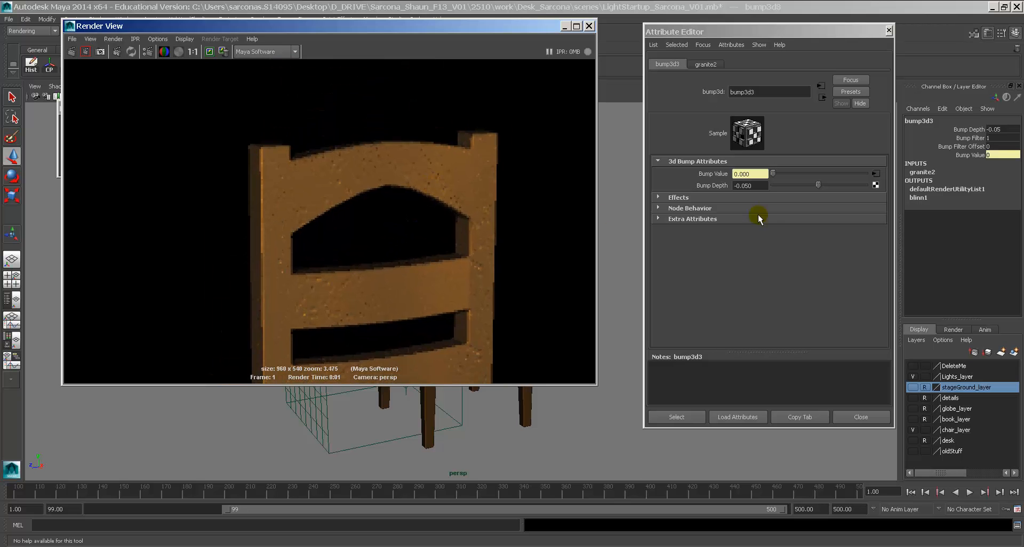
Set the granite bump depth to -0.1 and re-render the chair to inspect the backrest.
double_click(763, 186)
type("-0.1")
key("Return")
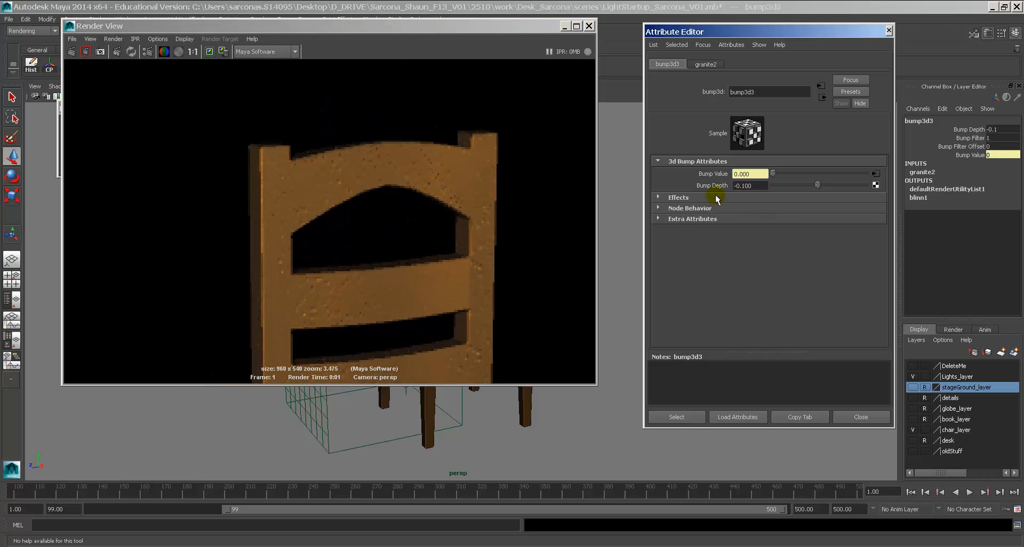
left_click(74, 54)
scroll(290, 147, "up", 5)
middle_click_drag(306, 142, 315, 222, "alt")
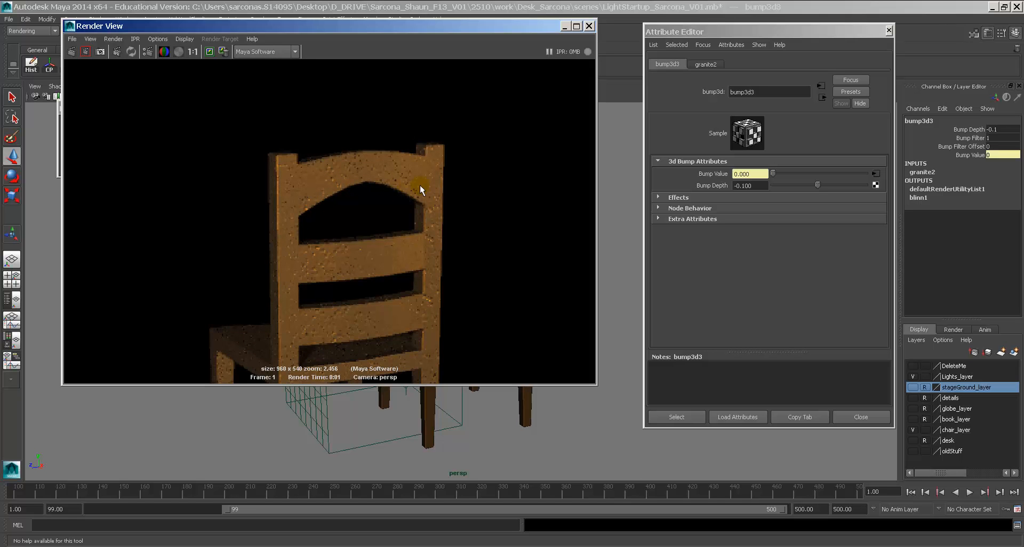
Set the granite bump depth back to -0.05, render the chair once more and close the render window.
left_click_drag(743, 186, 792, 191)
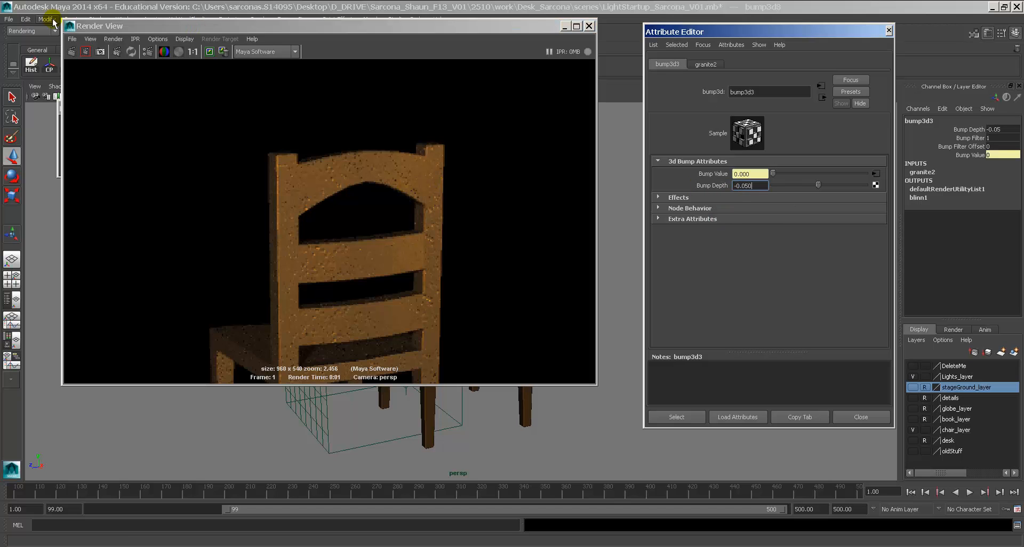
left_click(70, 52)
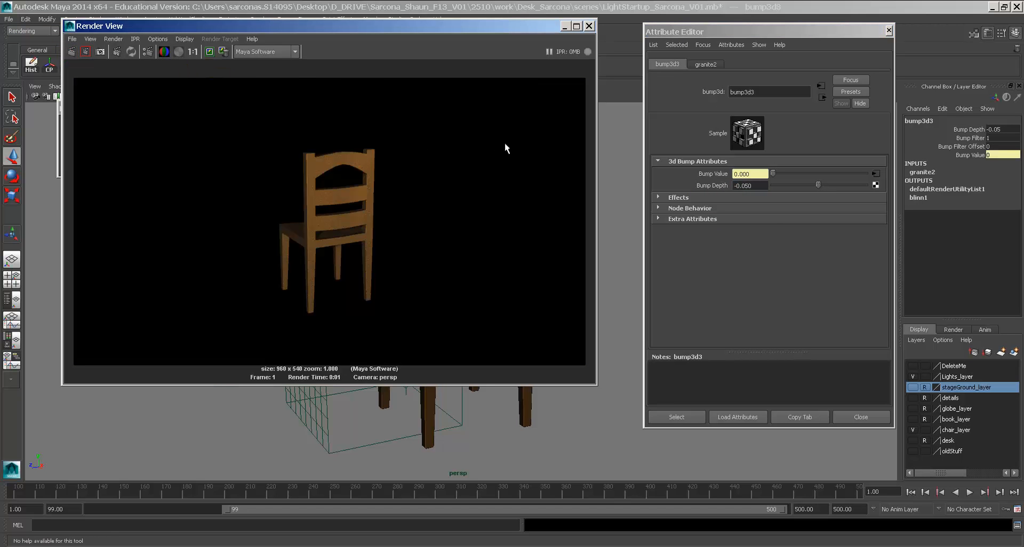
left_click(589, 26)
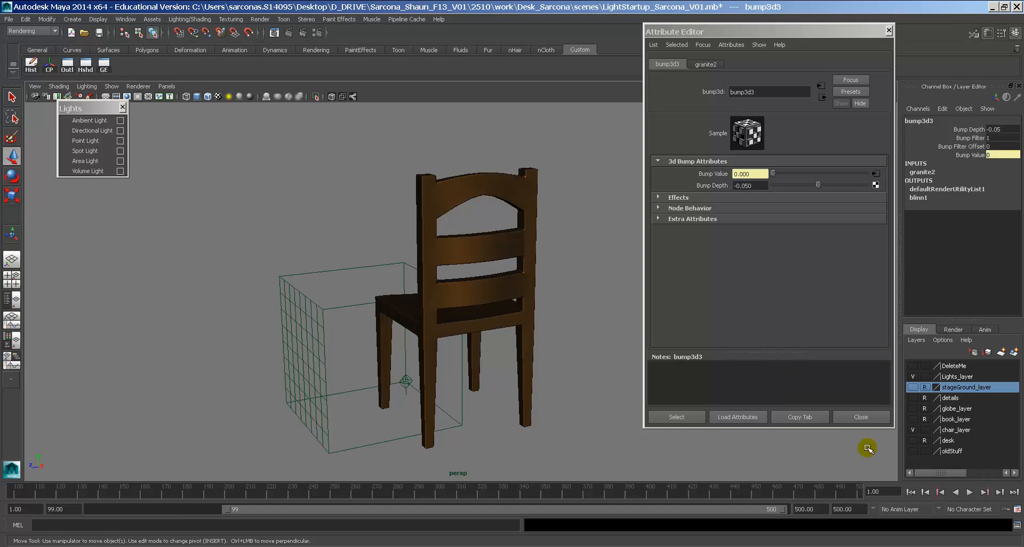
Select the chair, rename its Blinn material to chairBlinn, and close the attribute settings.
left_click(863, 418)
left_click(660, 299)
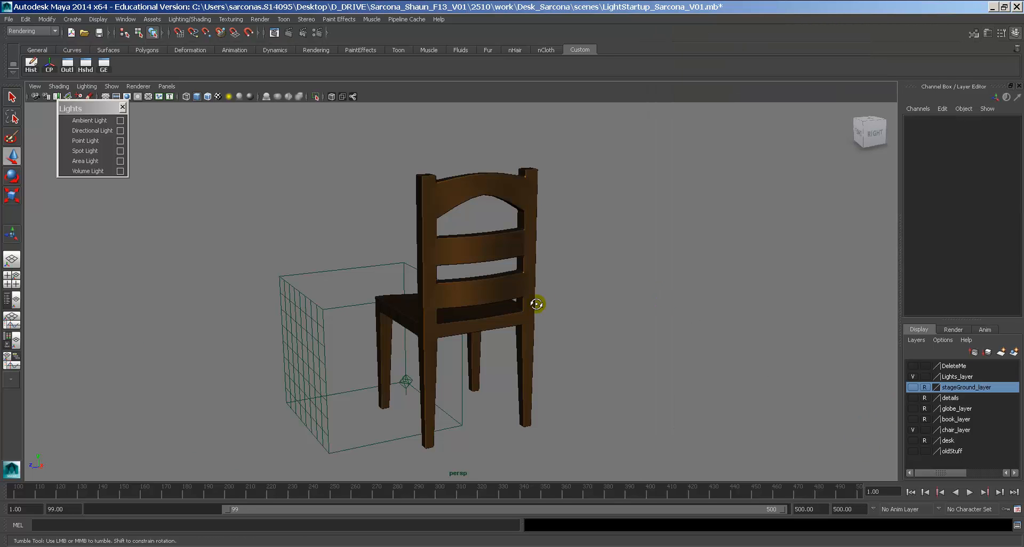
left_click_drag(536, 303, 659, 307, "alt")
left_click(443, 217)
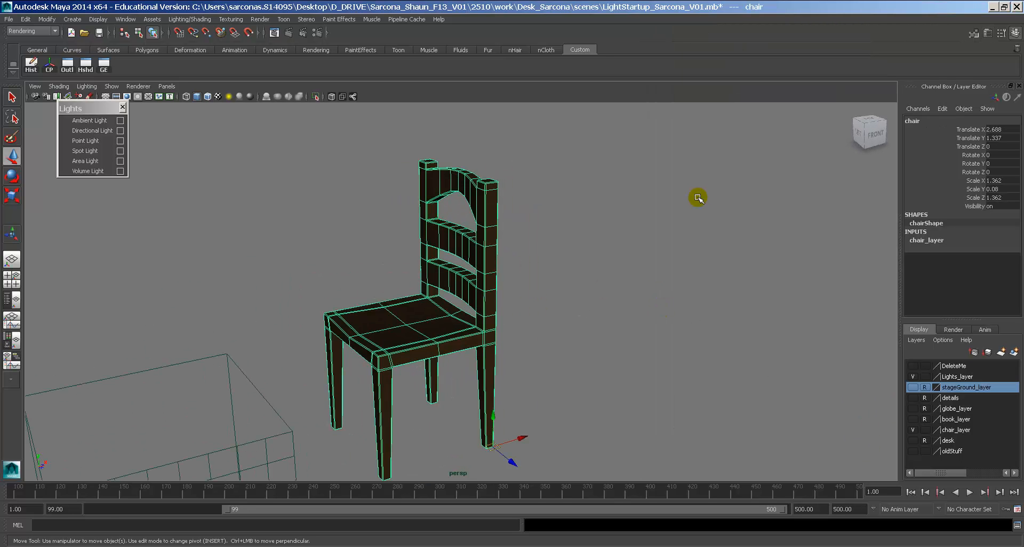
key("ctrl+a")
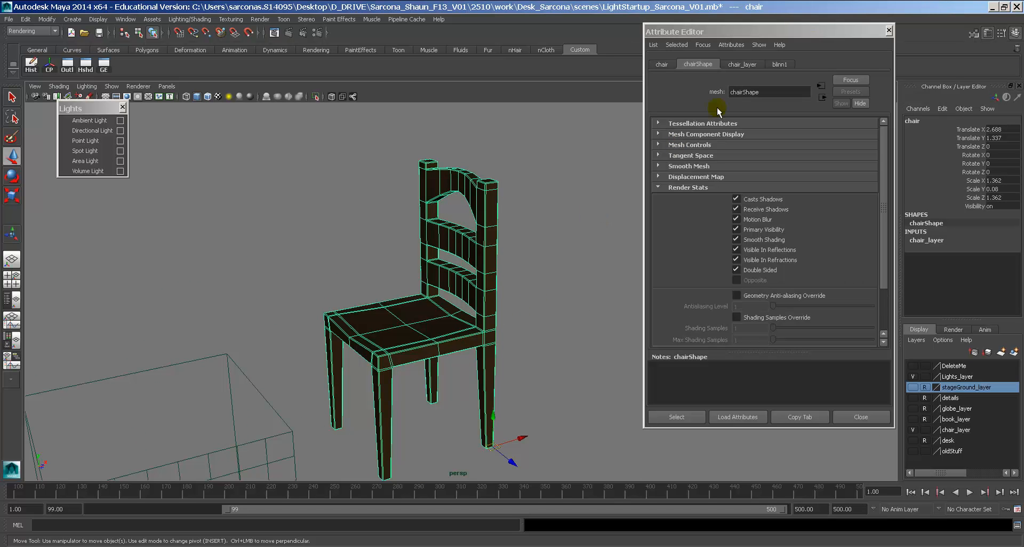
left_click(662, 65)
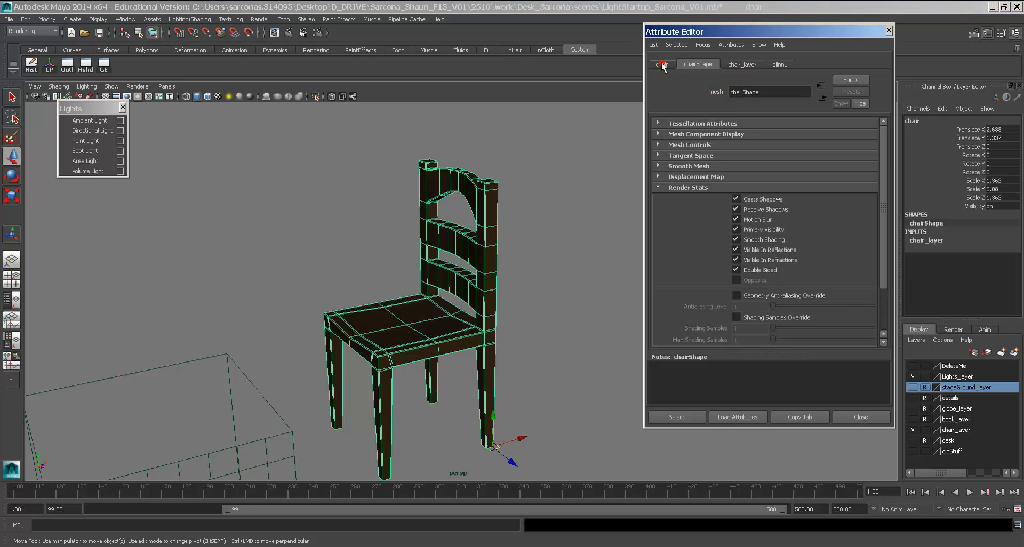
left_click(697, 64)
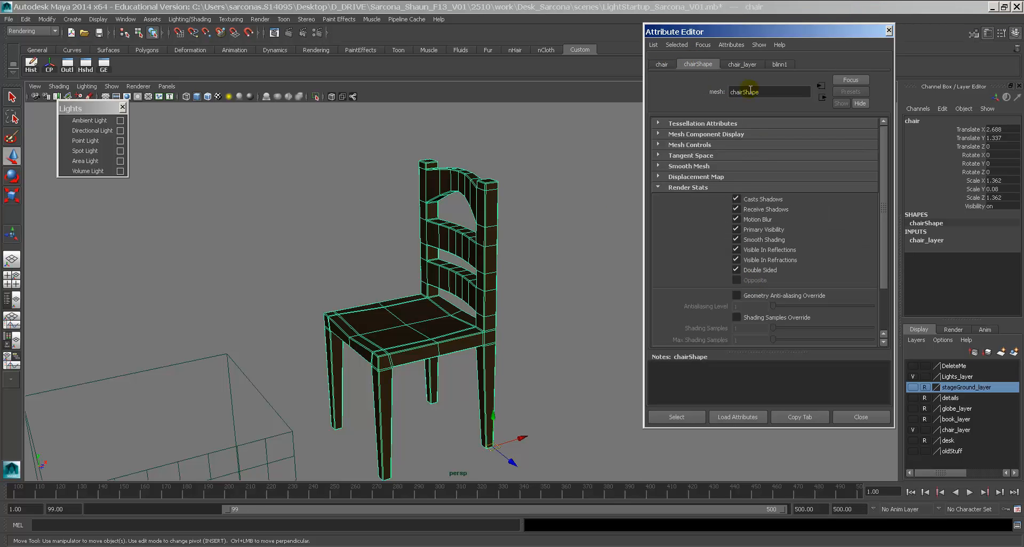
left_click(743, 64)
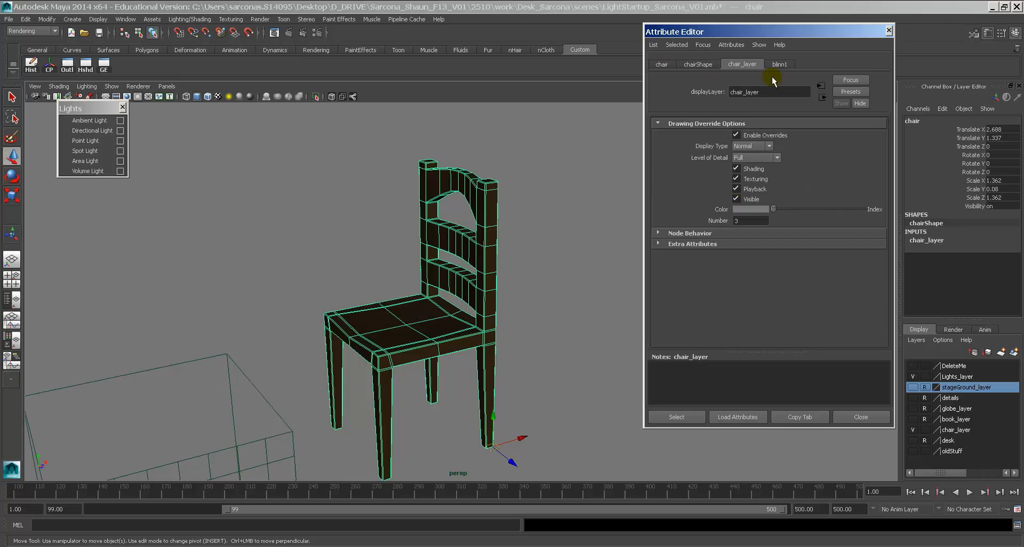
left_click(778, 65)
double_click(778, 90)
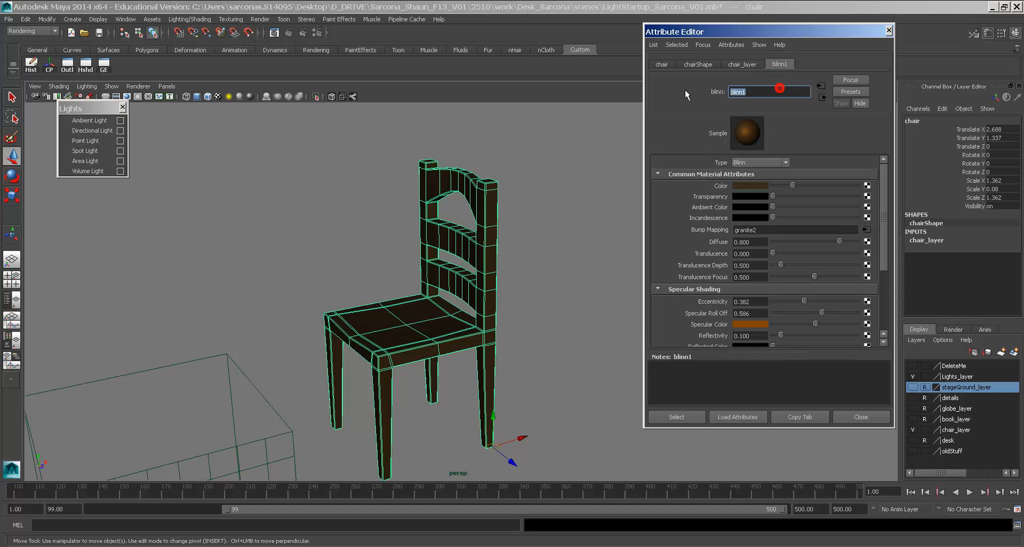
type("chairBlin")
key("Return")
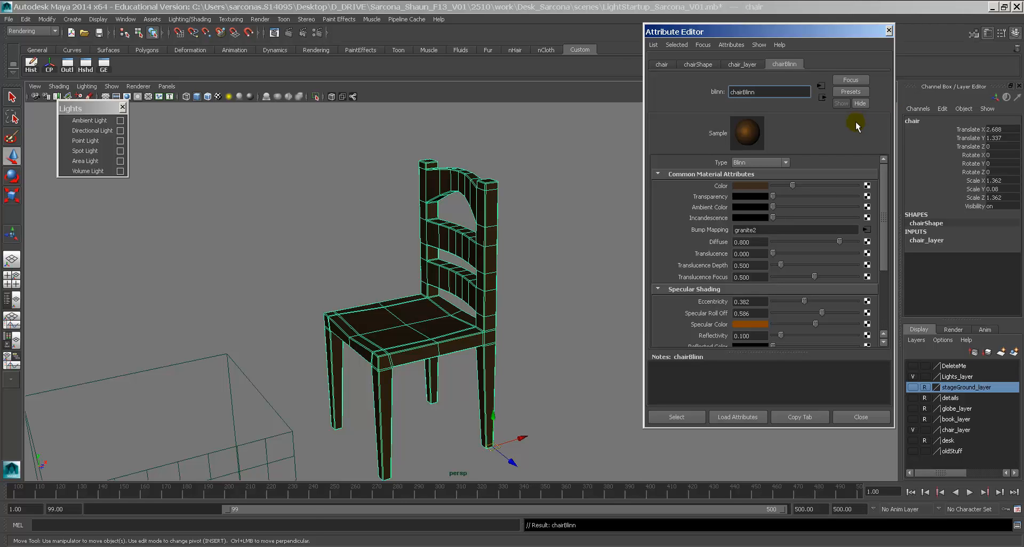
left_click(473, 184)
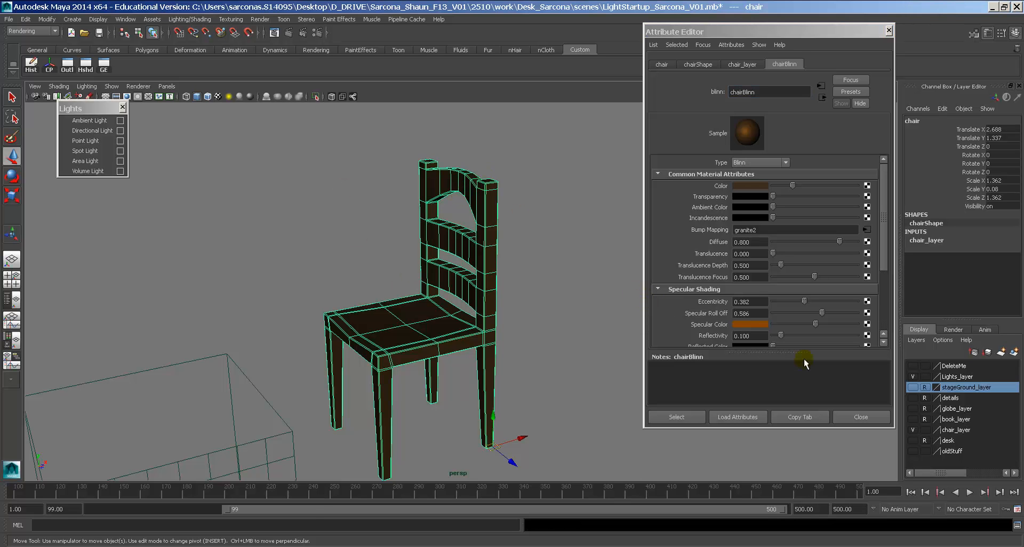
left_click(870, 418)
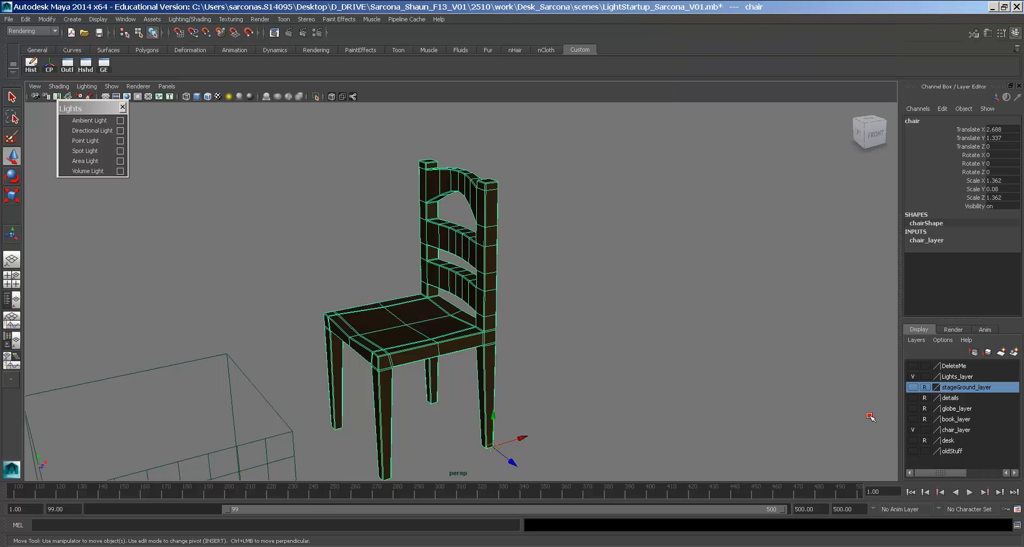
Set the chair layer to reference, and make the desk layer visible and selectable.
left_click(925, 431)
left_click(925, 430)
left_click(913, 440)
left_click_drag(691, 332, 464, 259, "alt")
left_click(464, 259)
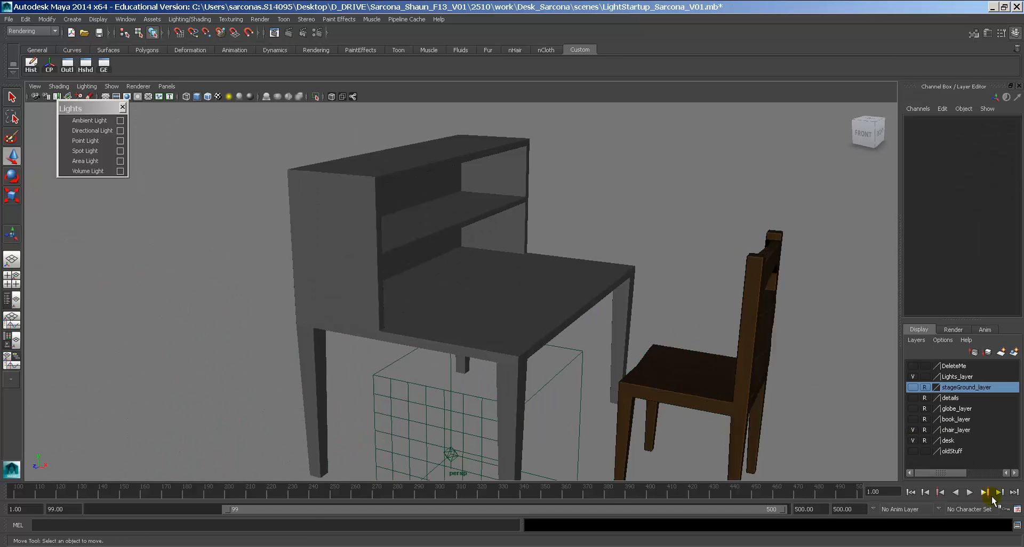
left_click(927, 442)
left_click(926, 441)
left_click(926, 440)
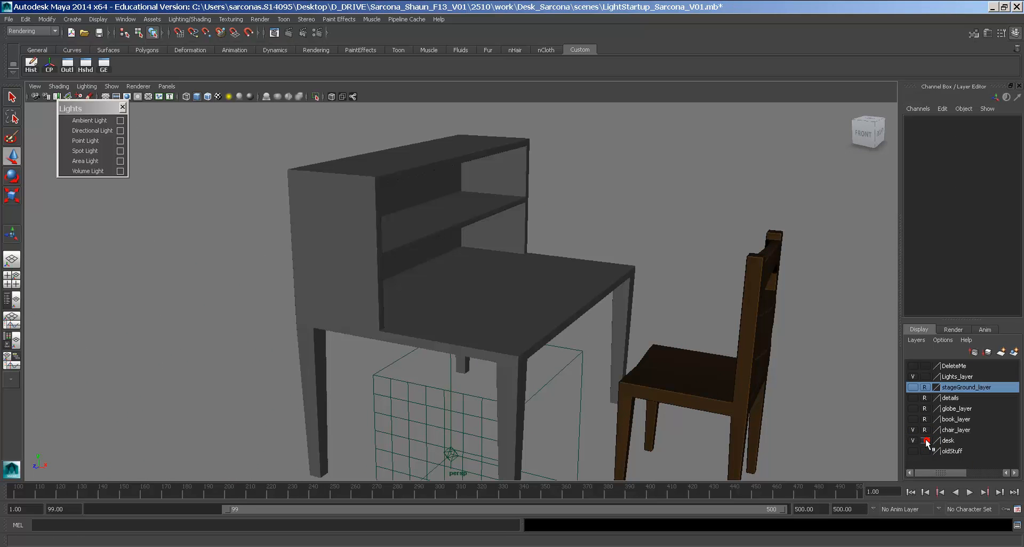
Assign a new Blinn material to the desk and name it deskBlinn.
left_click(498, 219)
right_click_drag(494, 196, 526, 410)
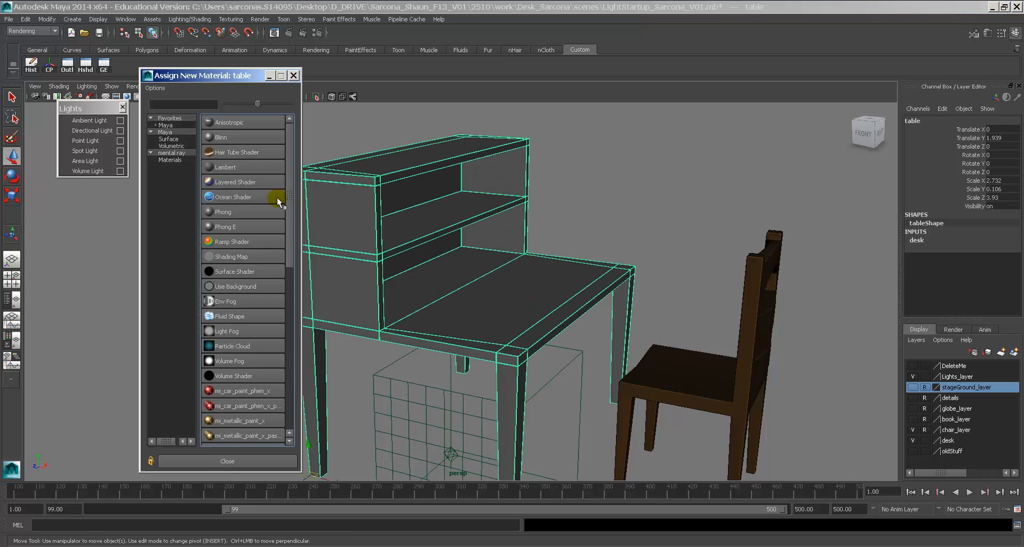
left_click(228, 139)
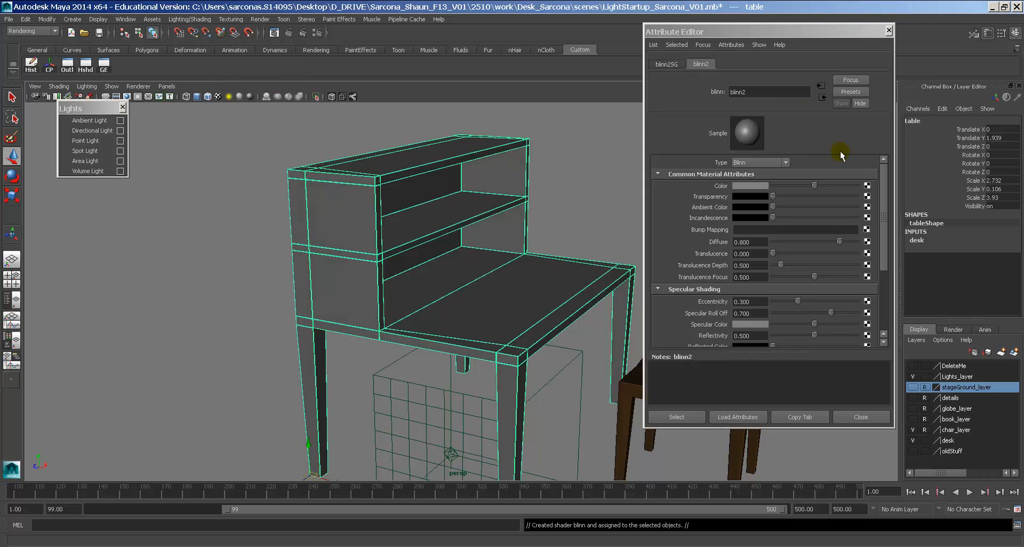
double_click(777, 95)
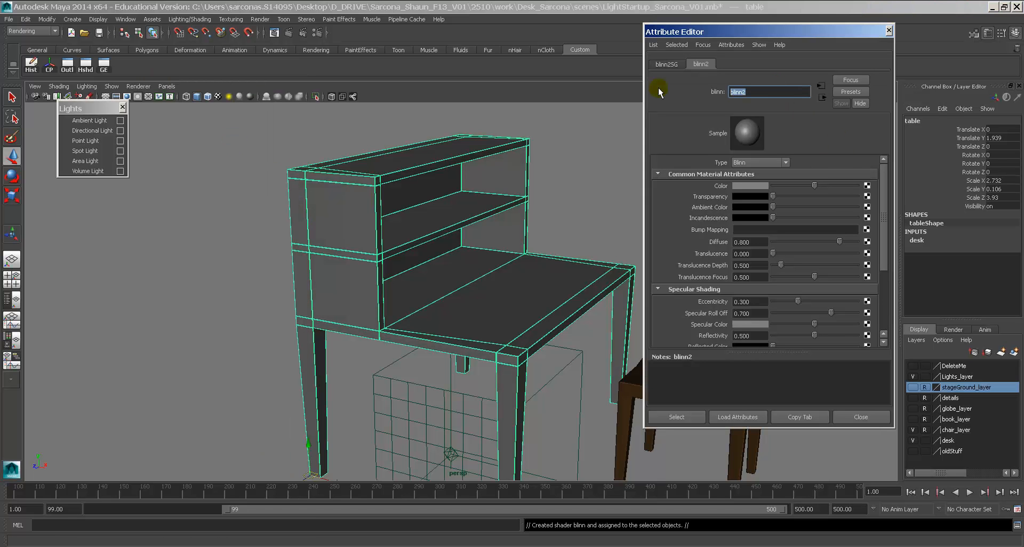
type("deskBlinn")
key("Return")
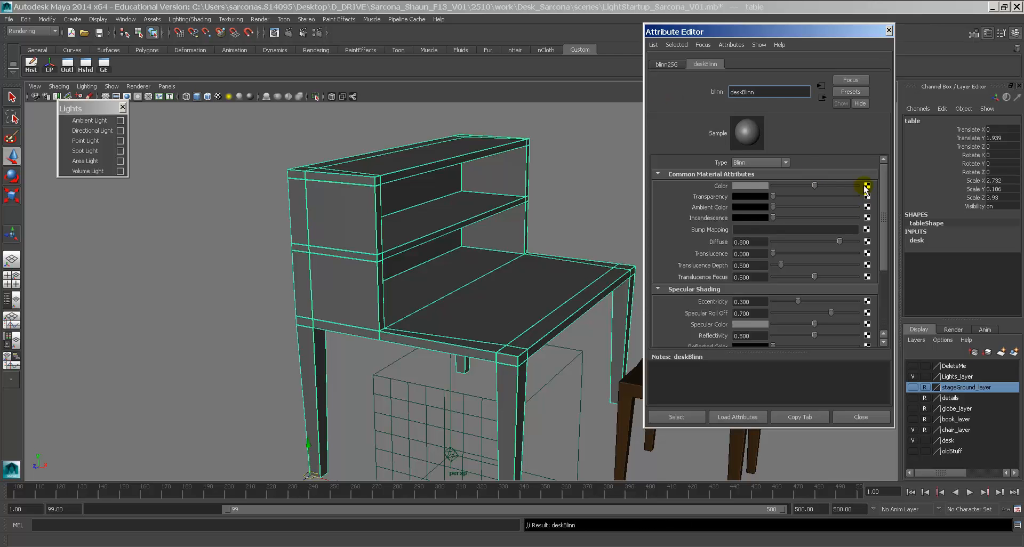
Set the deskBlinn color to the dark brown from the color history (H 31.891, S 0.522, V 0.236).
left_click(748, 183)
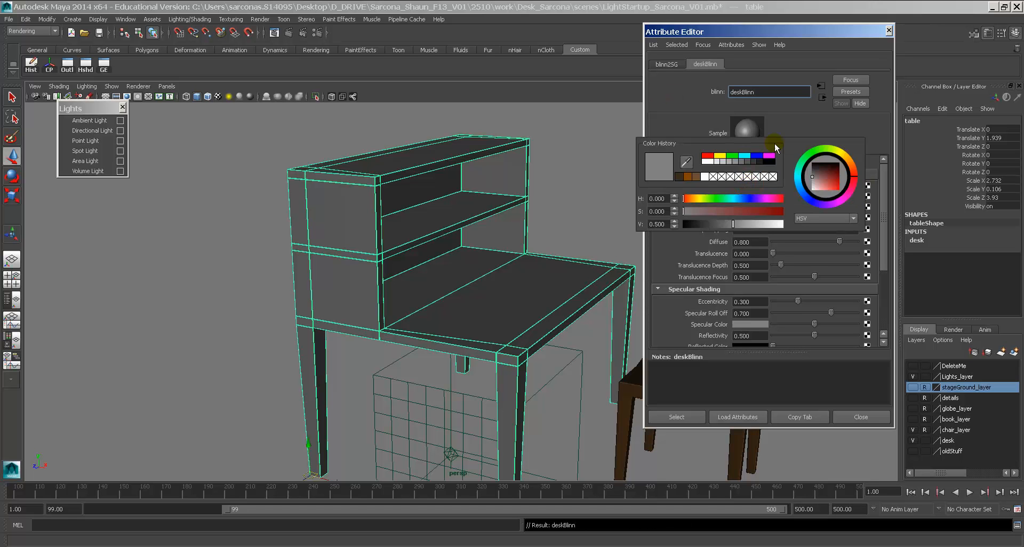
left_click(741, 187)
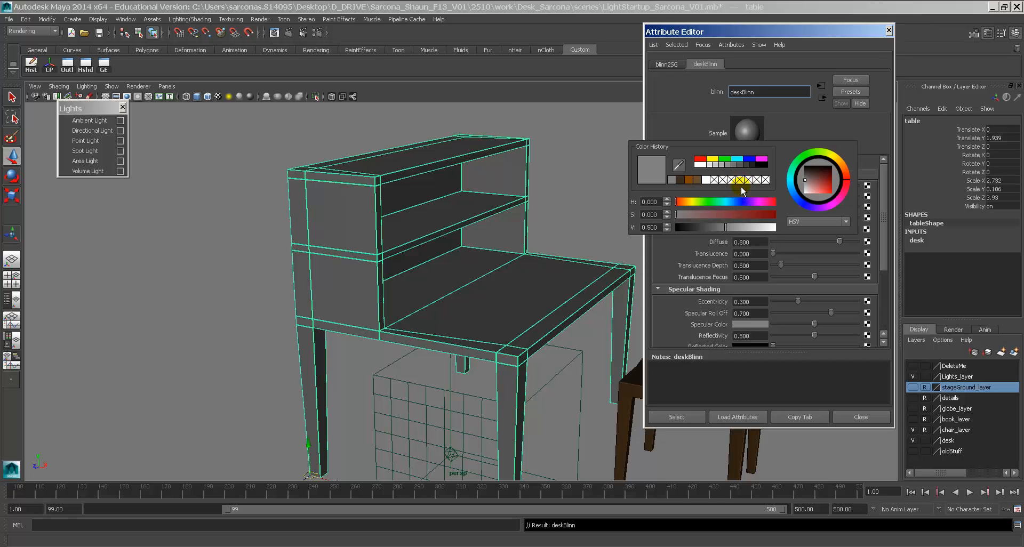
left_click(681, 181)
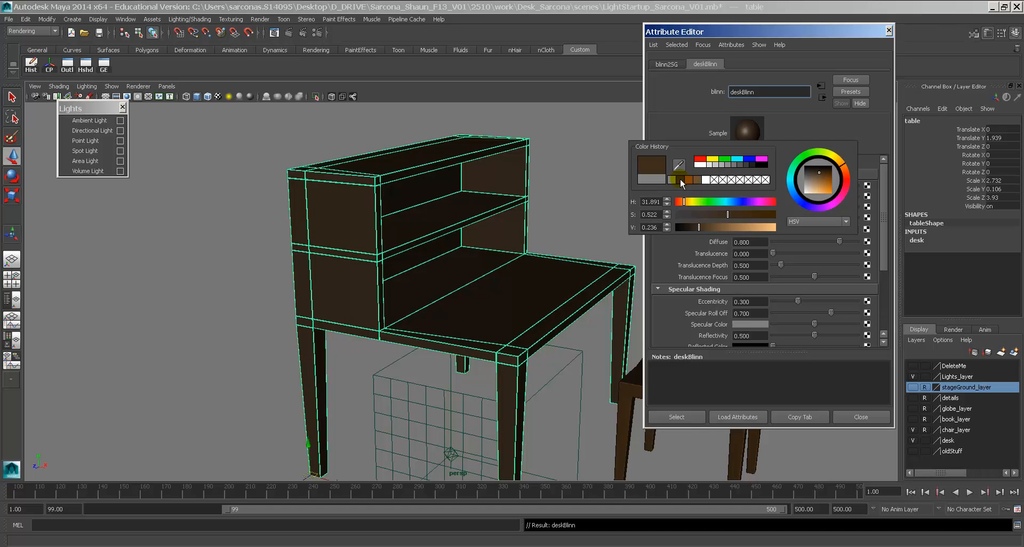
left_click_drag(592, 241, 482, 252, "alt")
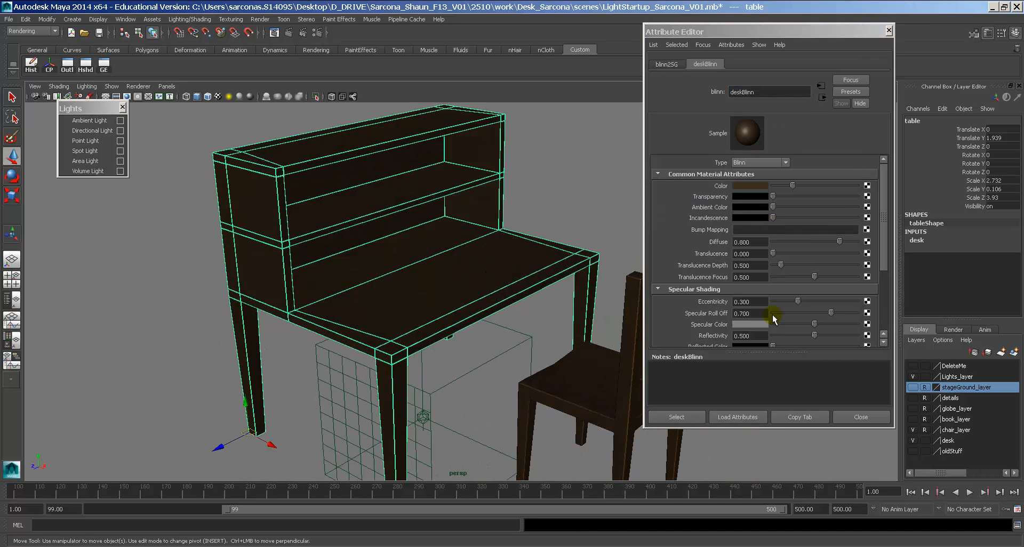
Set deskBlinn's eccentricity to 0.153, specular roll off to 0.790, specular color to the saved orange-brown, and reflectivity to 0.2.
left_click(787, 301)
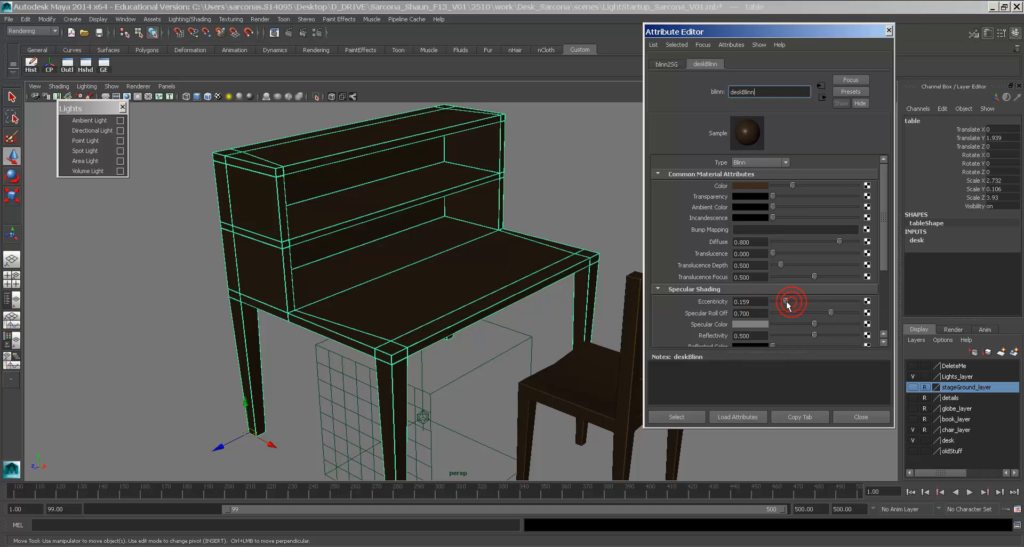
left_click_drag(834, 315, 836, 315)
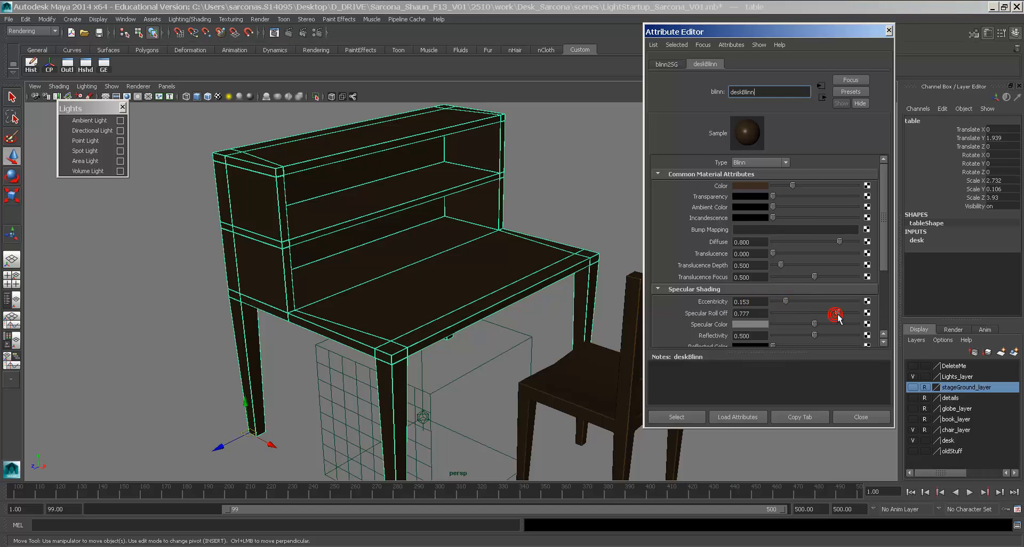
left_click(751, 324)
left_click(679, 303)
left_click_drag(762, 336, 688, 323)
type(".2")
key("Return")
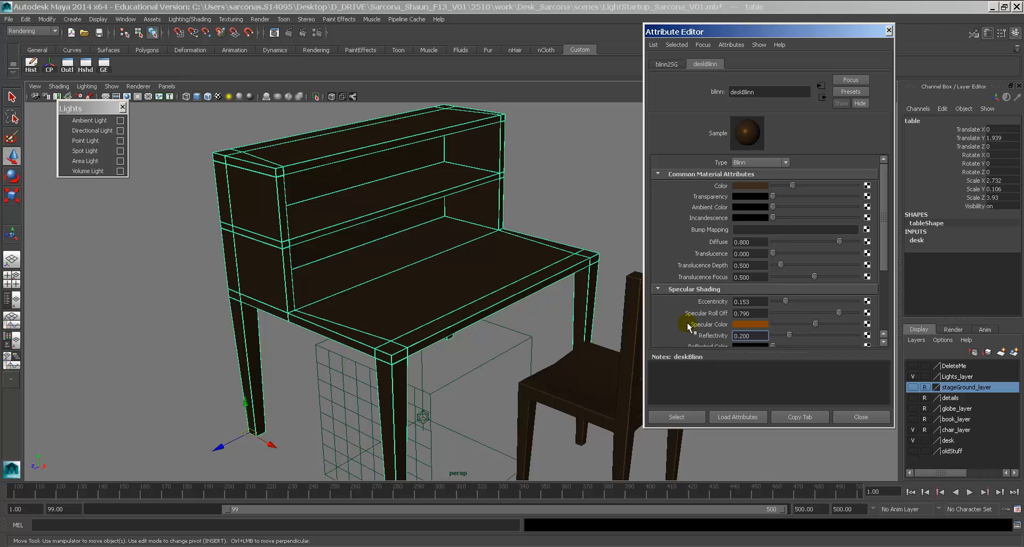
left_click_drag(551, 277, 472, 291, "alt")
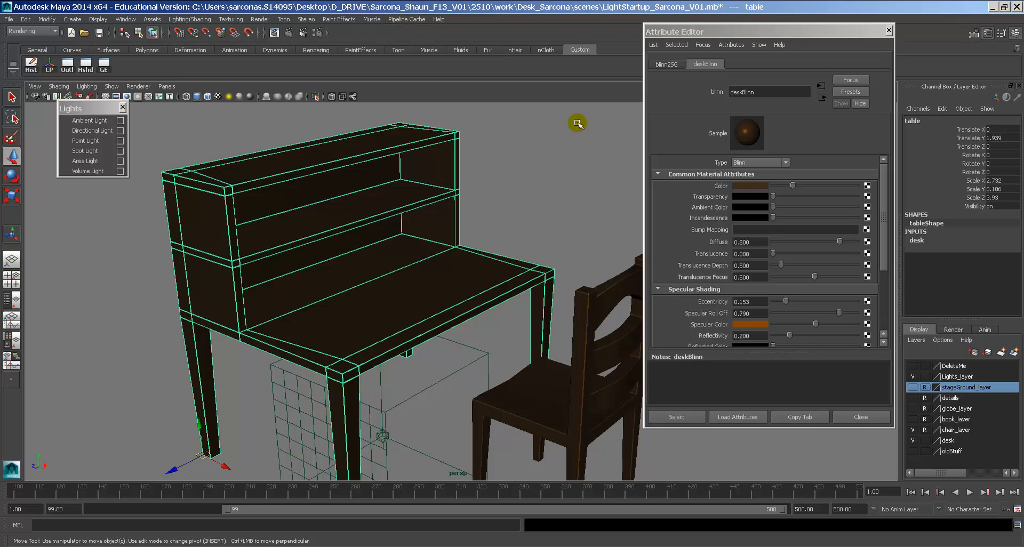
Add a 3D Wood texture as the bump map of deskBlinn.
left_click(866, 230)
left_click_drag(423, 191, 418, 105)
left_click(372, 197)
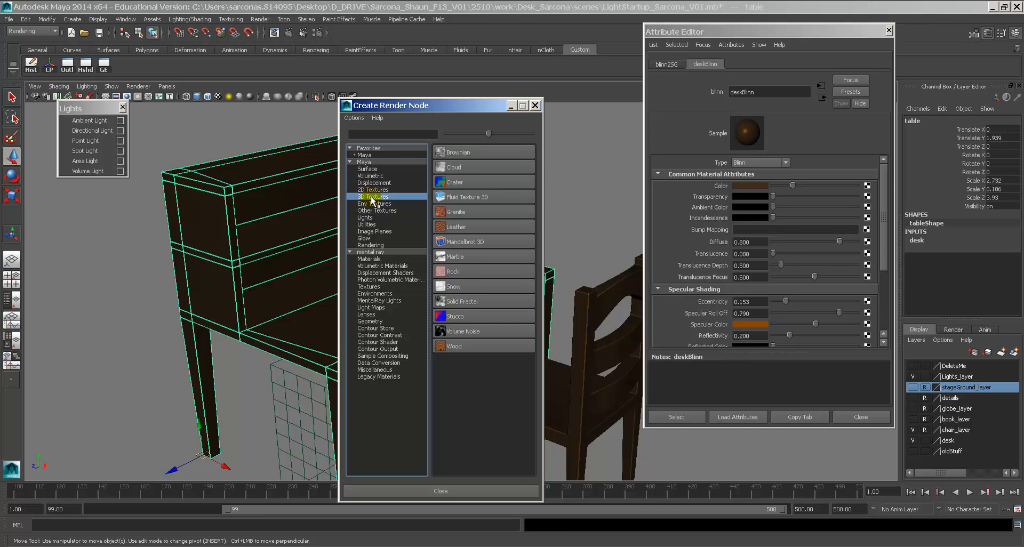
left_click(474, 300)
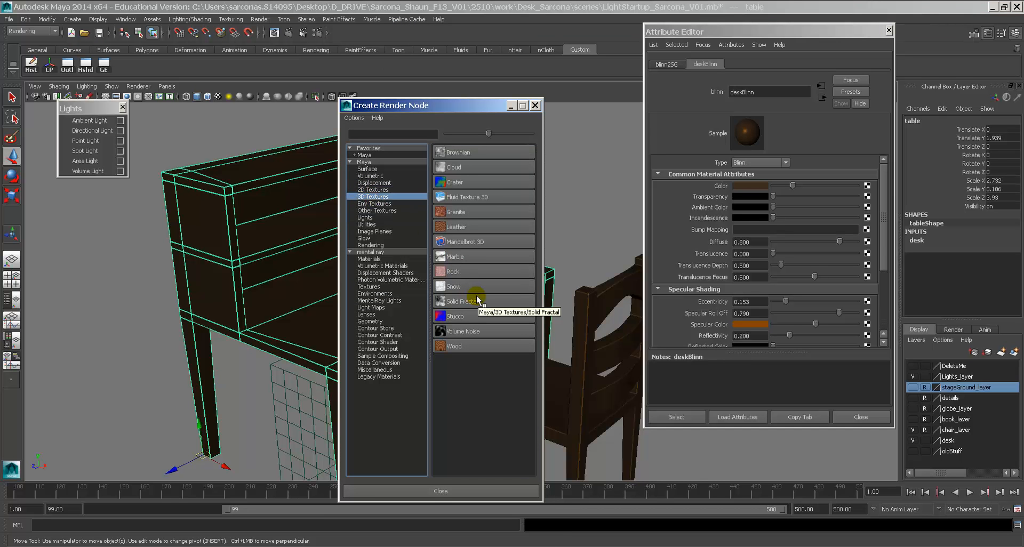
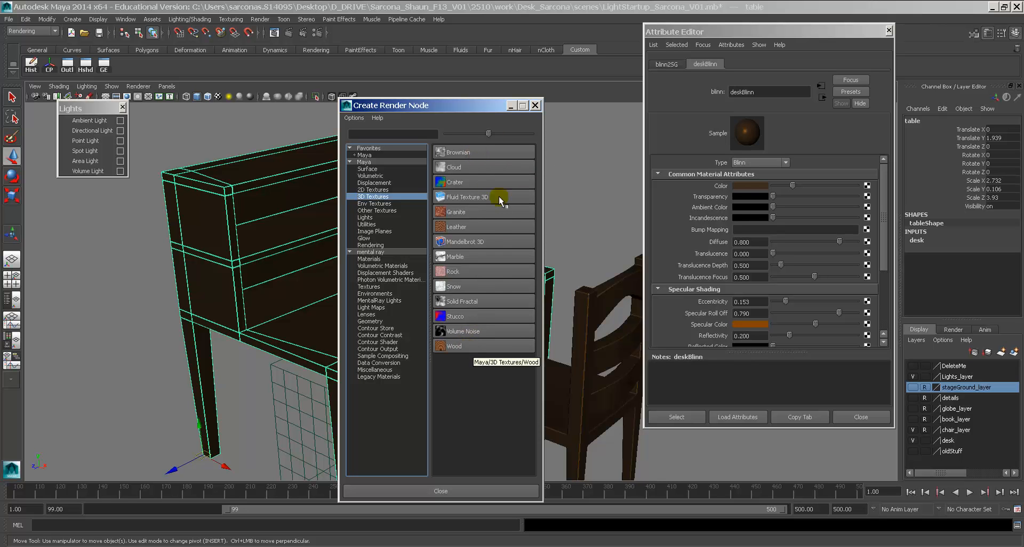
left_click(464, 347)
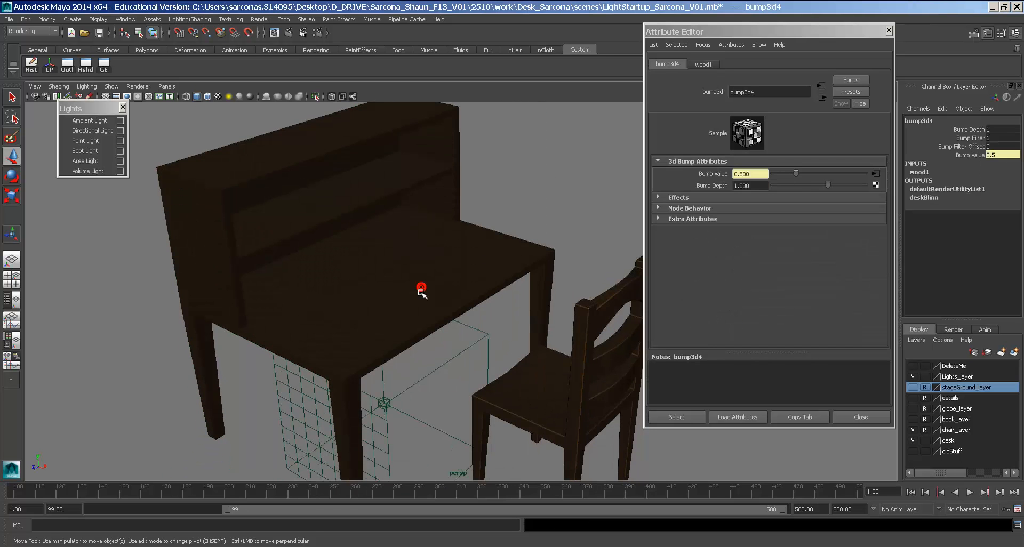
Render the desk and chair and examine the wood bump on the desk's shelves and side panel up close.
left_click(293, 34)
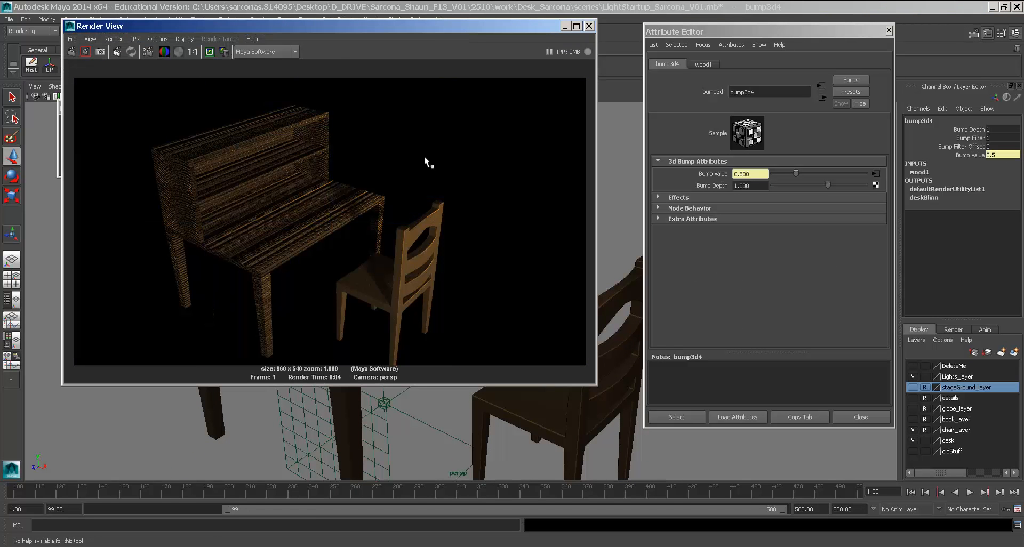
left_click(335, 32)
middle_click_drag(275, 208, 336, 203, "alt")
right_click_drag(336, 203, 634, 185, "alt")
middle_click_drag(316, 246, 384, 211, "alt")
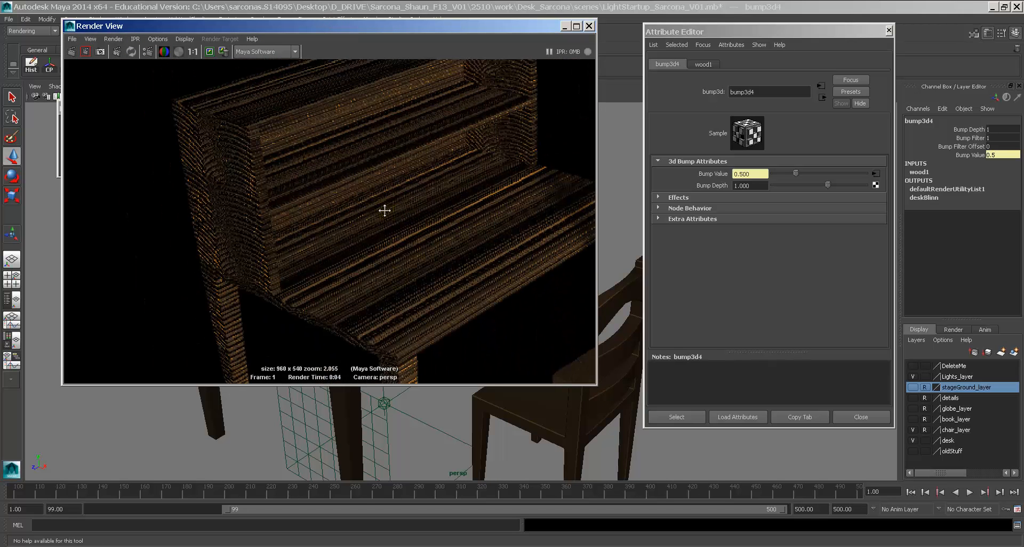
right_click_drag(521, 238, 669, 239, "alt")
middle_click_drag(368, 176, 369, 200, "alt")
right_click_drag(368, 201, 443, 194, "alt")
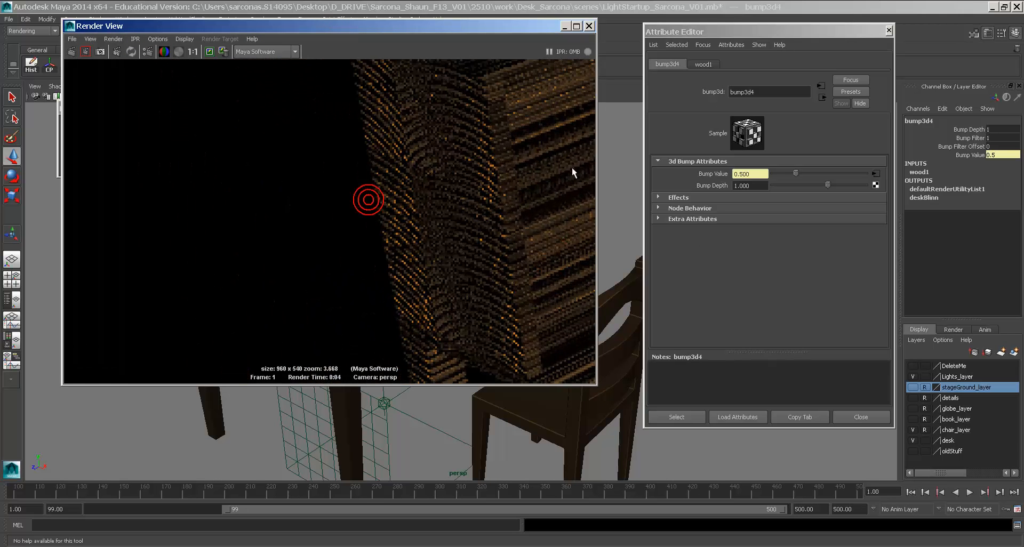
Set the desk's wood bump depth to 0.2, then re-render and inspect the shelves, desktop and legs up close.
left_click(757, 183)
type("0.2")
key("Return")
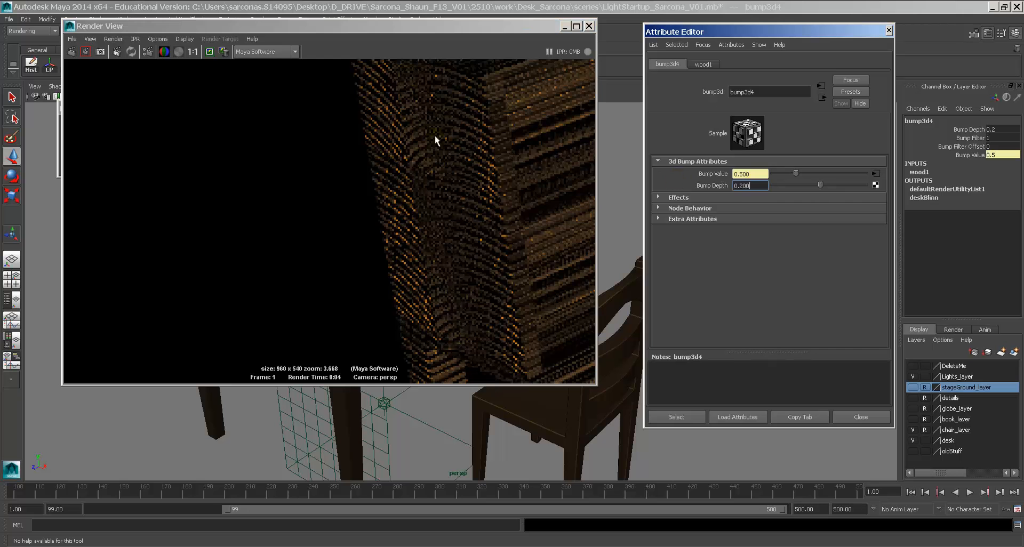
left_click(71, 51)
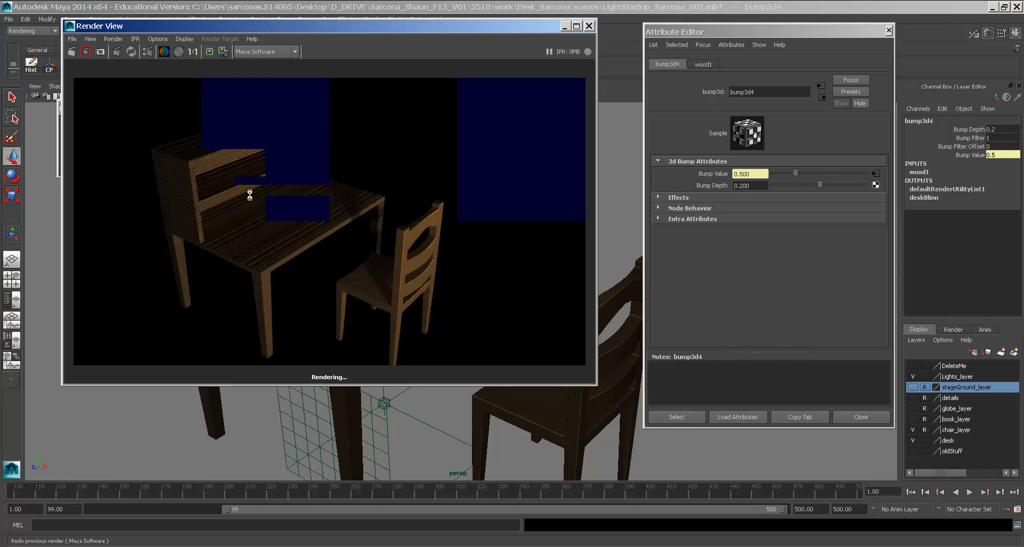
middle_click_drag(245, 194, 391, 193, "alt")
right_click_drag(387, 203, 462, 171, "alt")
middle_click_drag(458, 174, 400, 194, "alt")
right_click_drag(397, 195, 519, 204, "alt")
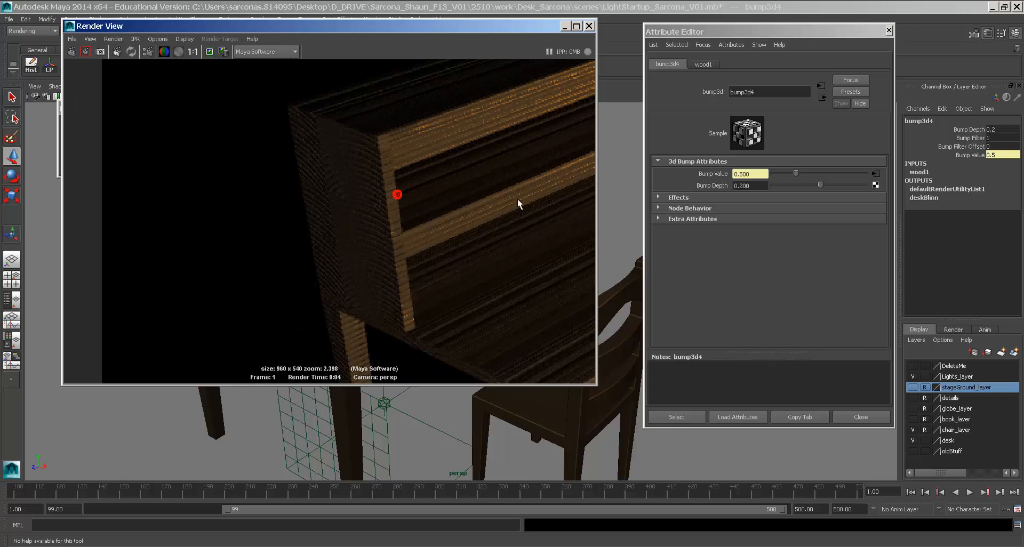
middle_click_drag(473, 198, 290, 76, "alt")
middle_click_drag(407, 182, 318, 87, "alt")
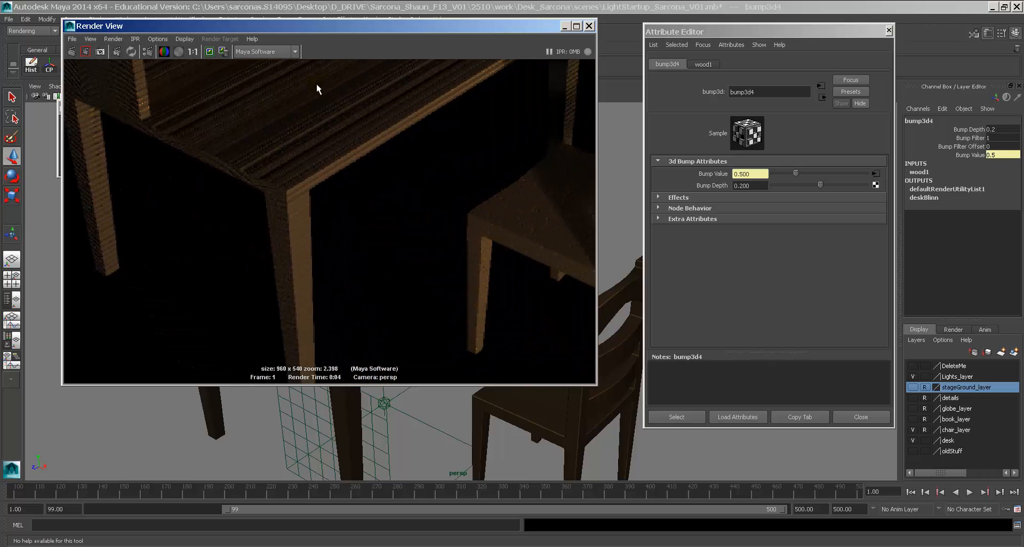
Inspect the rendered chair and the desk's top, shelves and legs up close, and close the render.
middle_click_drag(496, 141, 352, 209, "alt")
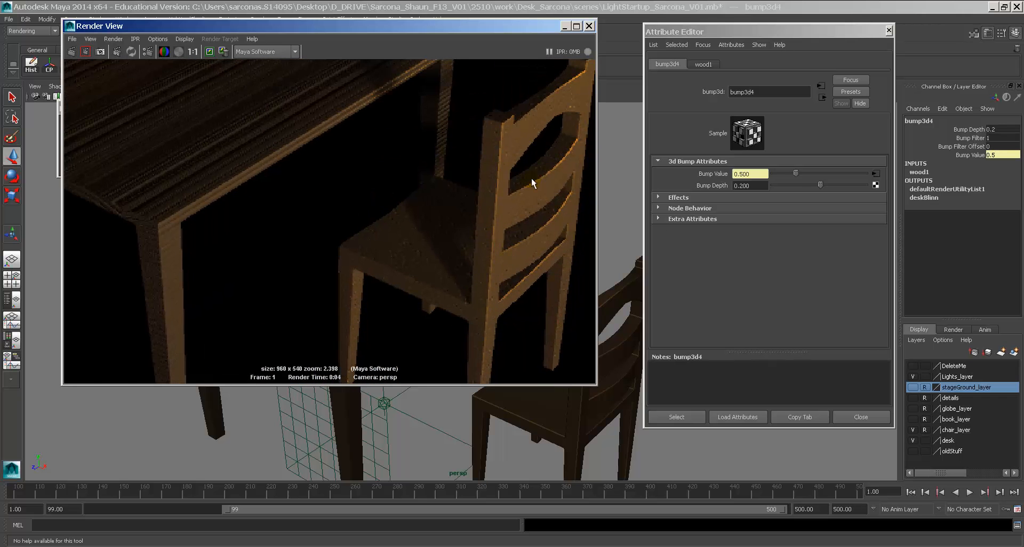
middle_click_drag(532, 177, 400, 192, "alt")
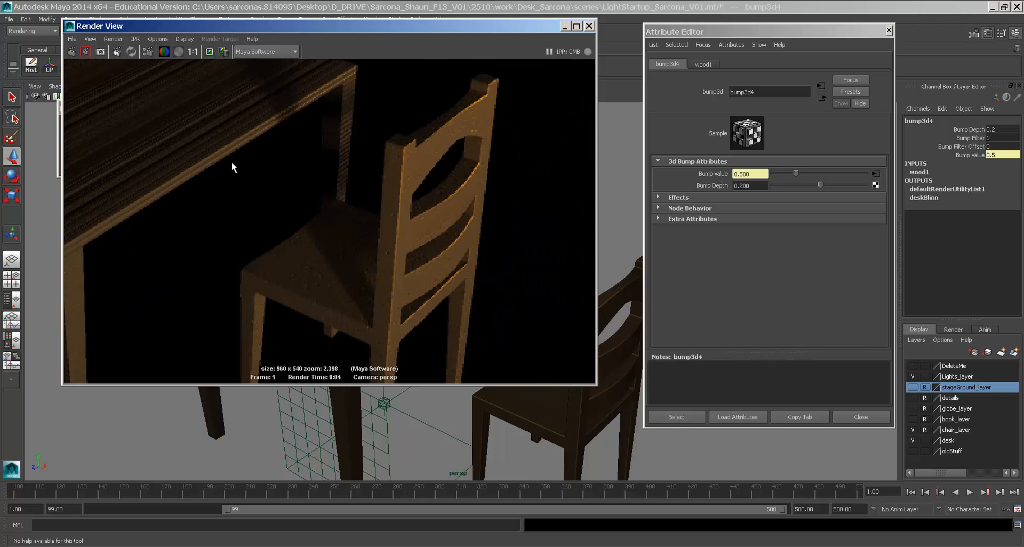
middle_click_drag(250, 170, 565, 241, "alt")
right_click_drag(572, 242, 480, 216, "alt")
left_click(591, 26)
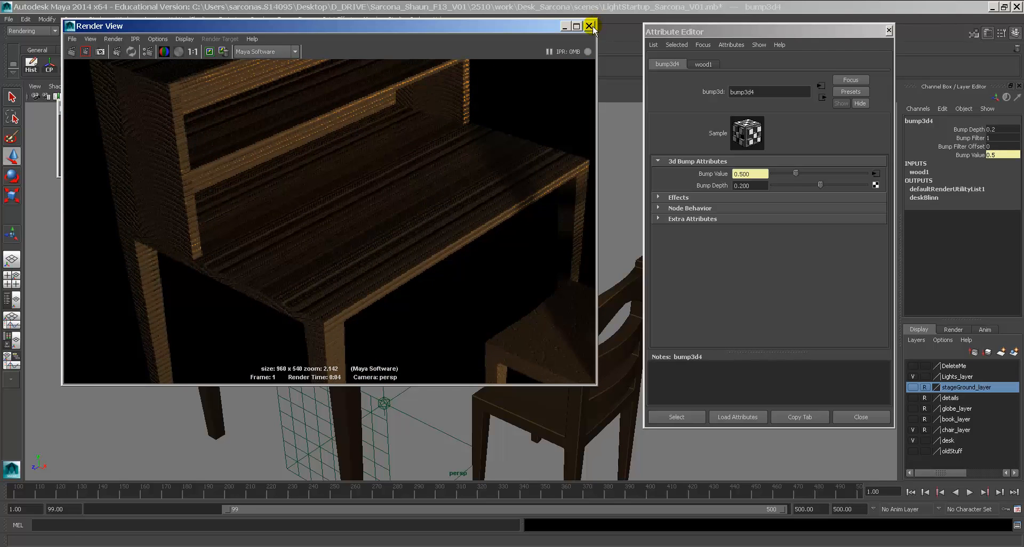
Disconnect the wood bump from deskBlinn and add a 3D Brownian texture as its bump map.
left_click(820, 97)
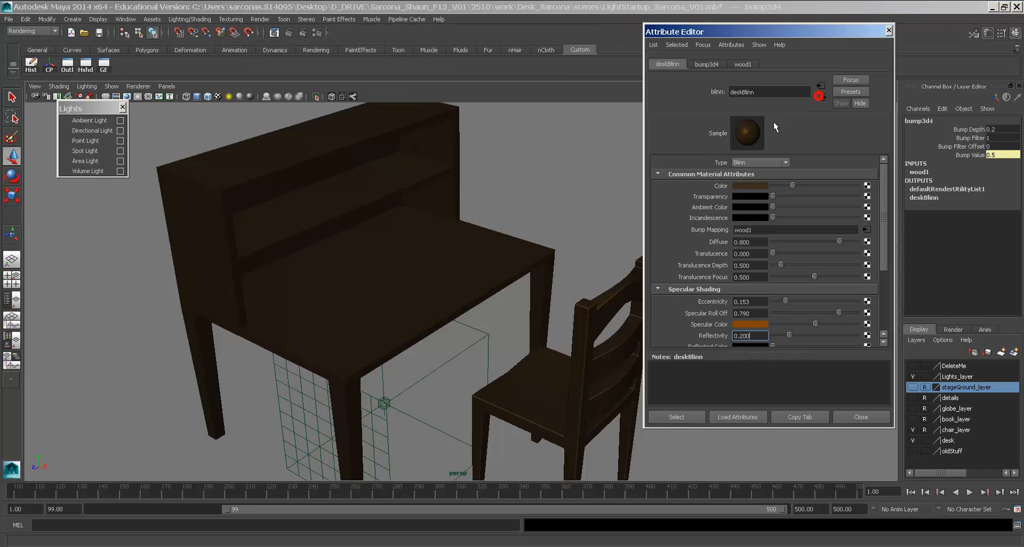
right_click(724, 234)
left_click(744, 269)
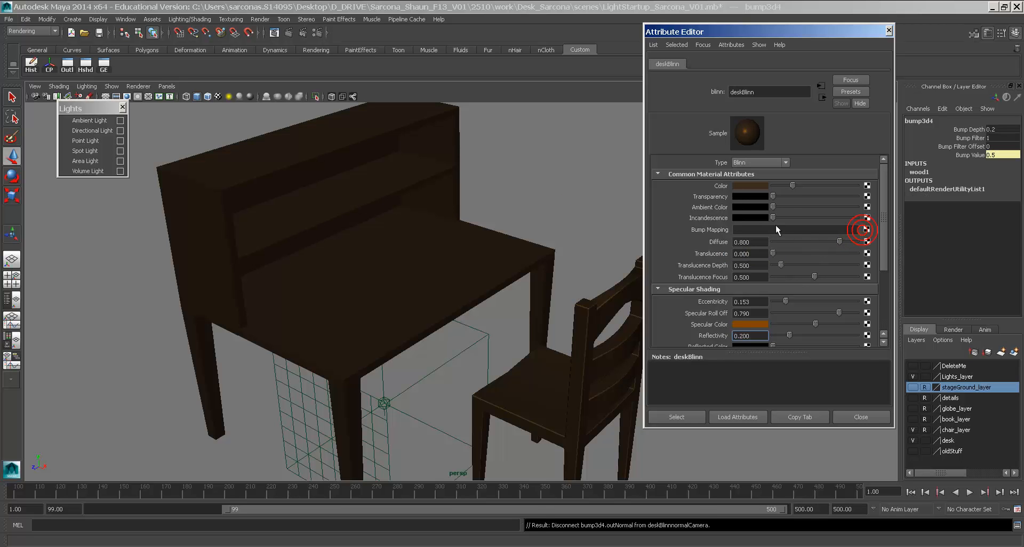
left_click(392, 282)
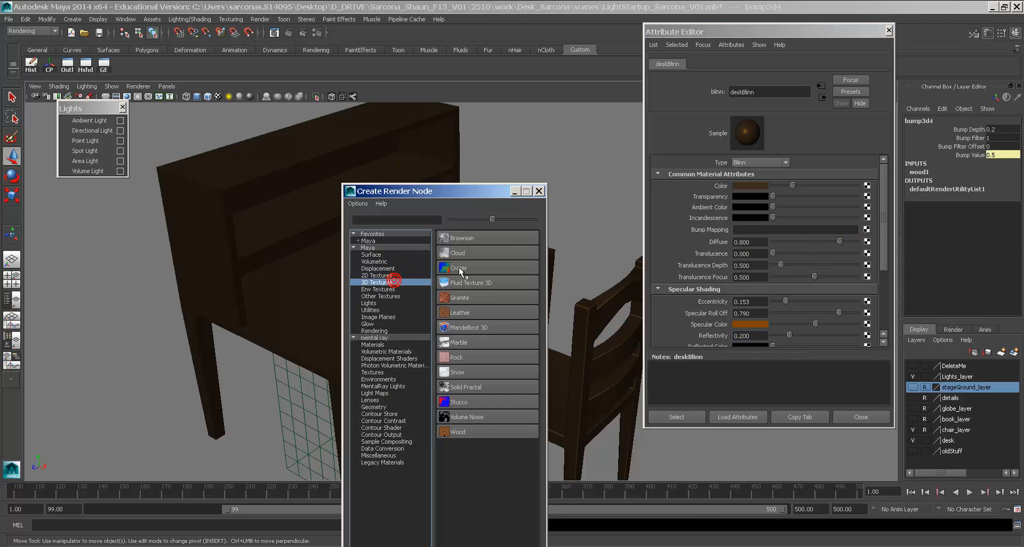
left_click(466, 241)
Render the desk up close, set the Brownian bump depth to 0.1 and re-render.
middle_click_drag(437, 227, 473, 245, "alt")
right_click_drag(473, 244, 411, 172, "alt")
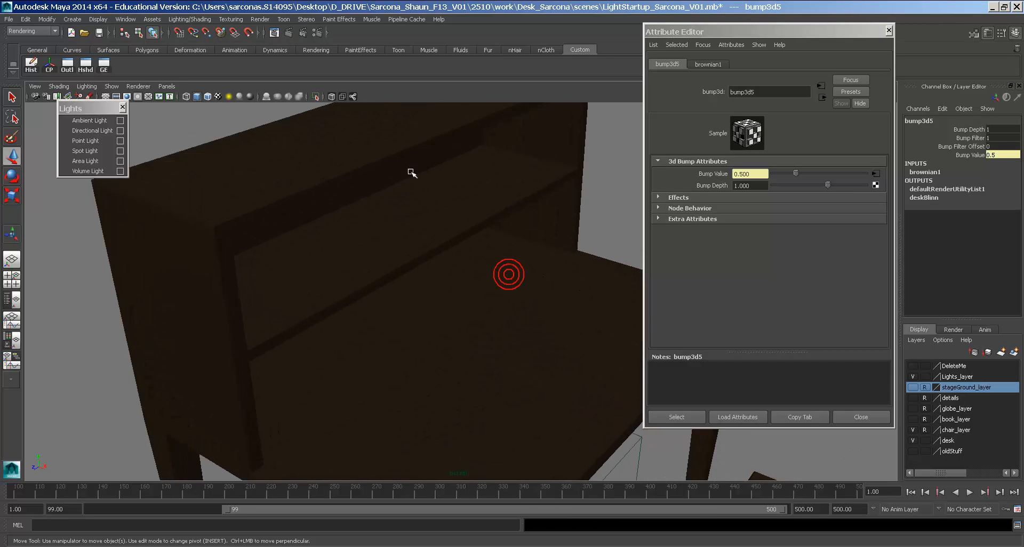
left_click(289, 33)
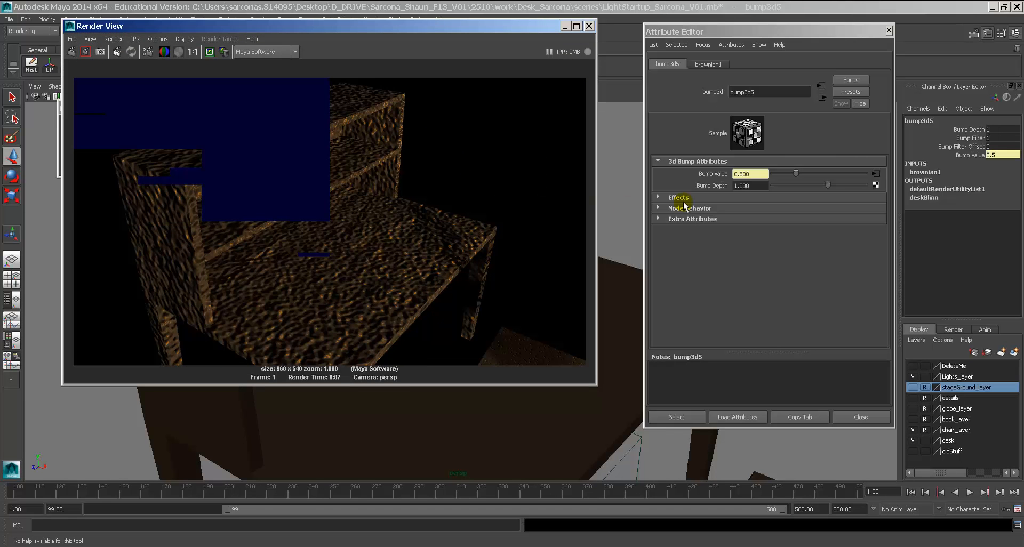
double_click(745, 186)
type("0.1")
key("Return")
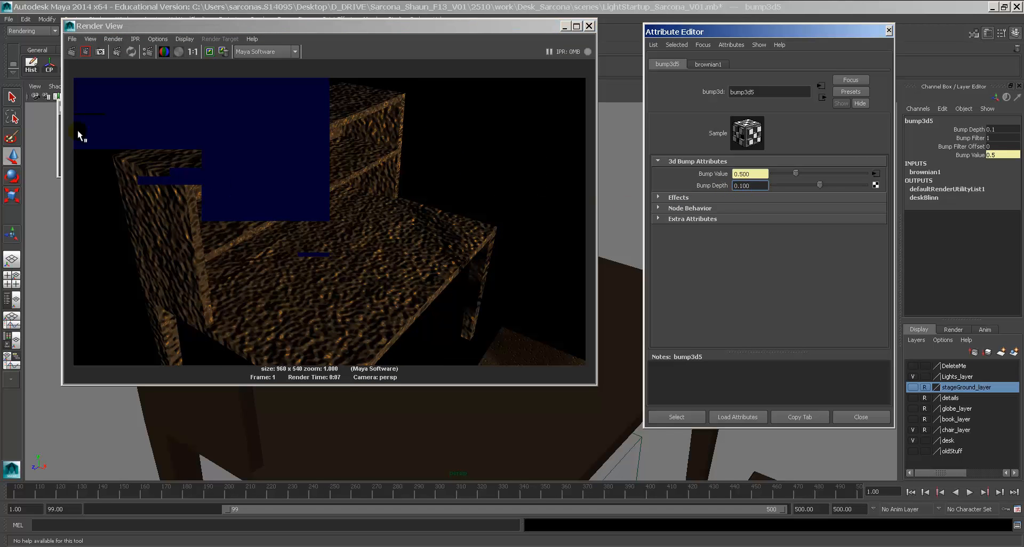
left_click(85, 51)
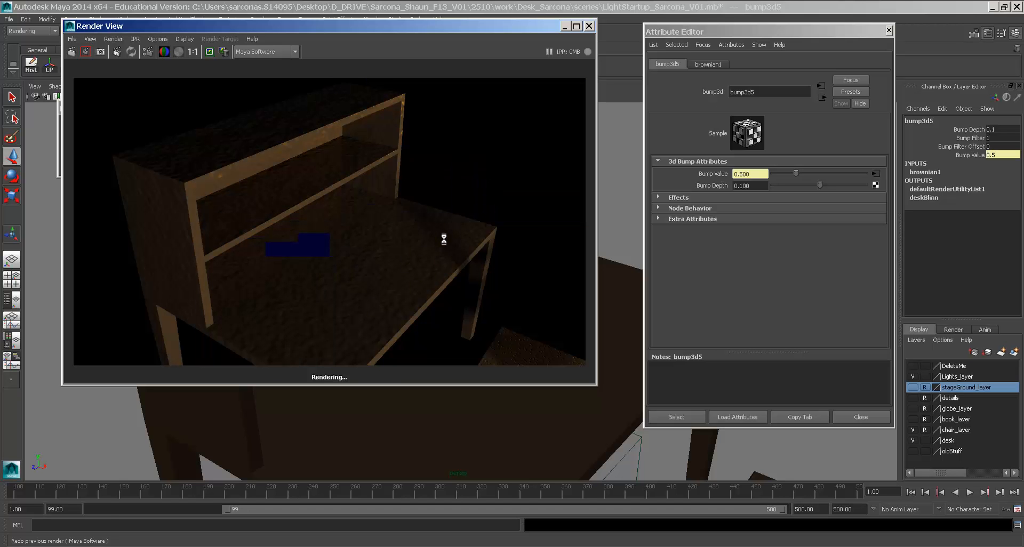
Set the Brownian texture's lacunarity to 4.792, increment to 0.468 and octaves to 4.861, and check the desk in a new render.
left_click(709, 64)
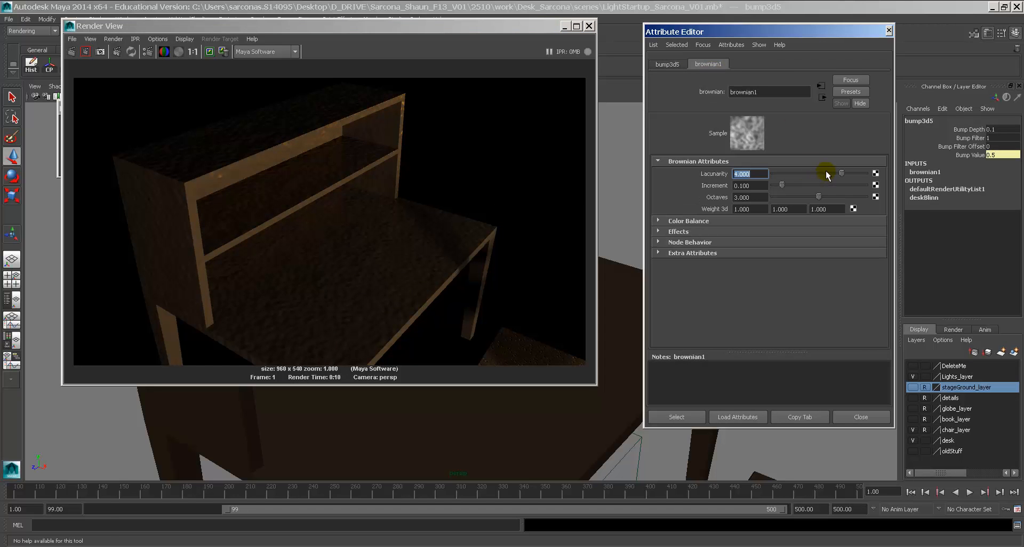
left_click_drag(828, 175, 789, 174)
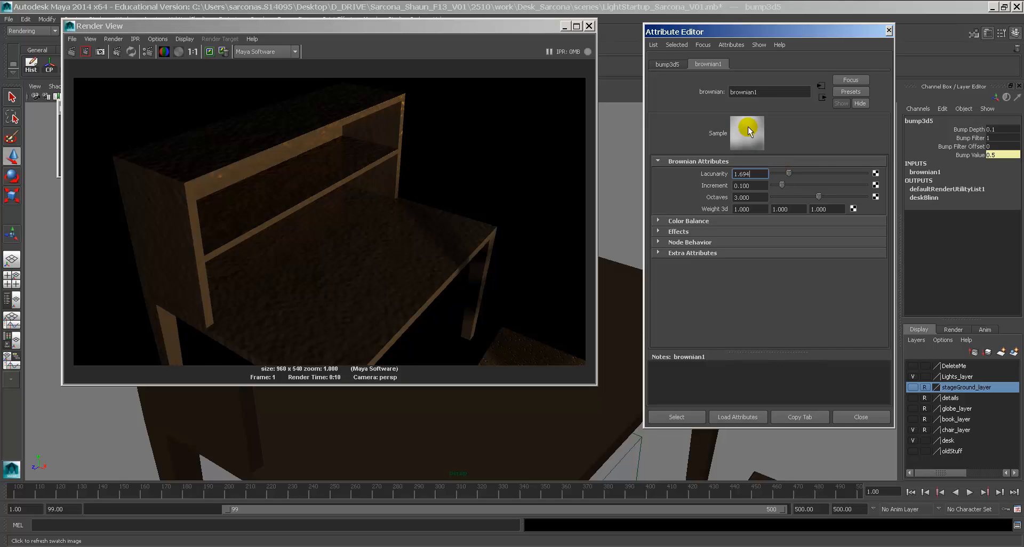
left_click_drag(790, 174, 861, 176)
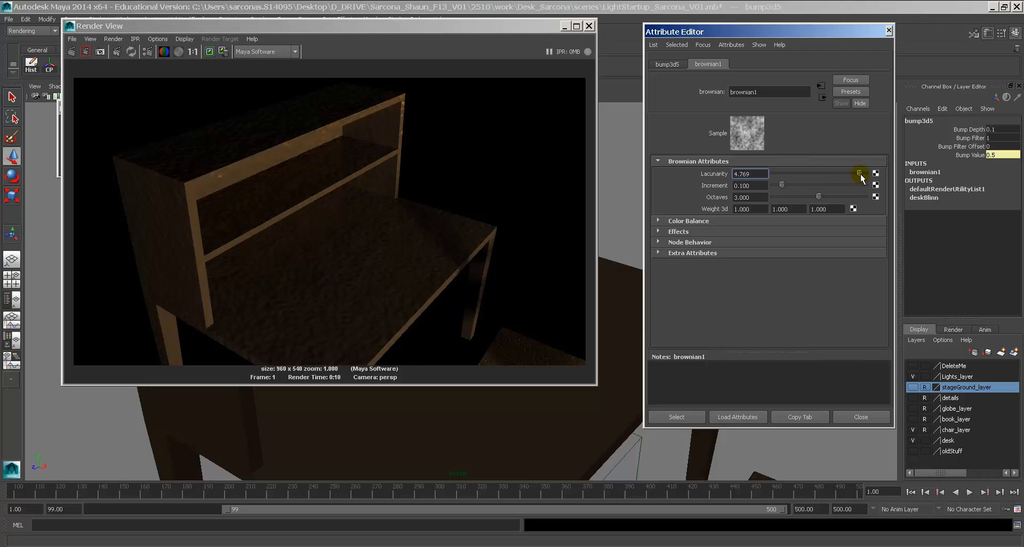
left_click_drag(791, 187, 796, 187)
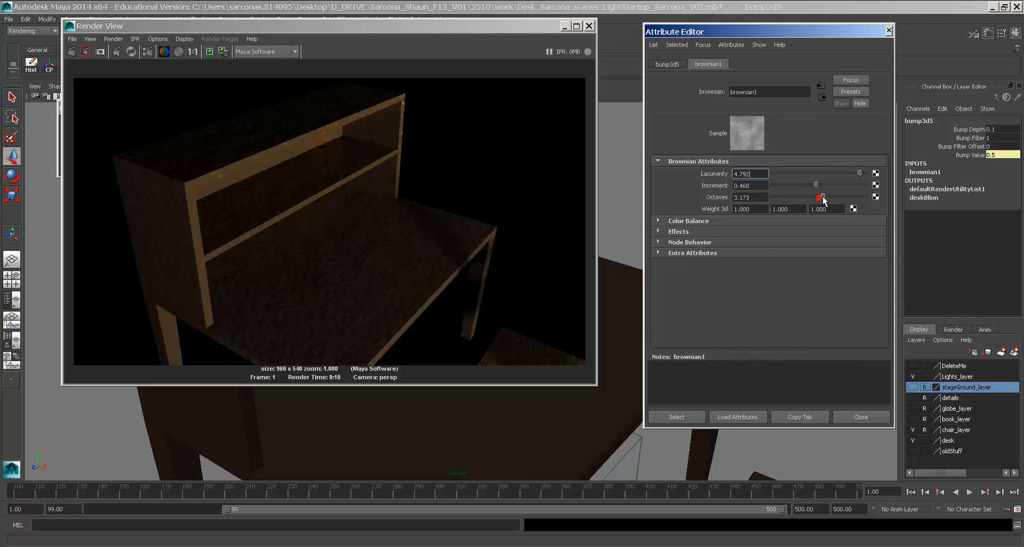
left_click_drag(835, 199, 788, 199)
left_click(72, 51)
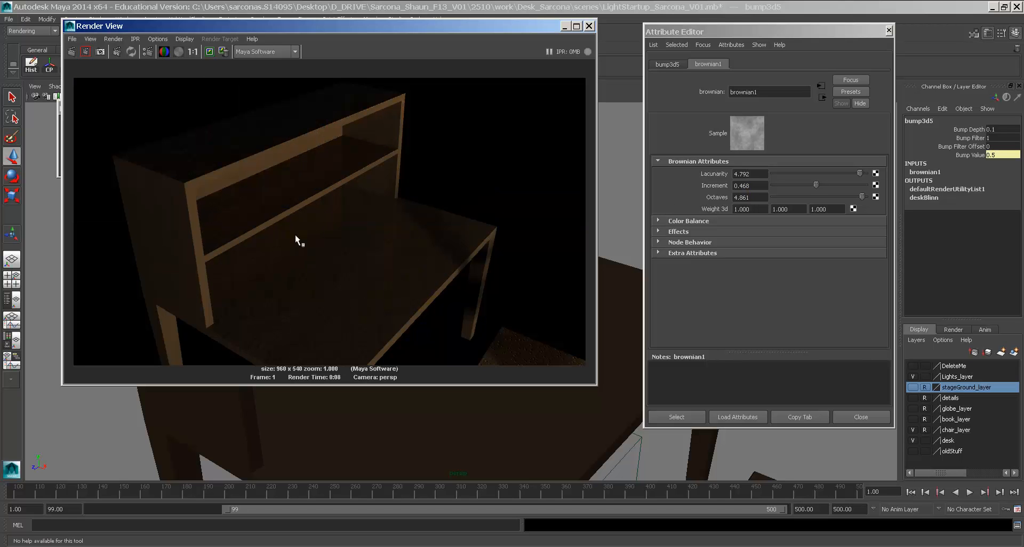
middle_click_drag(314, 252, 317, 207, "alt")
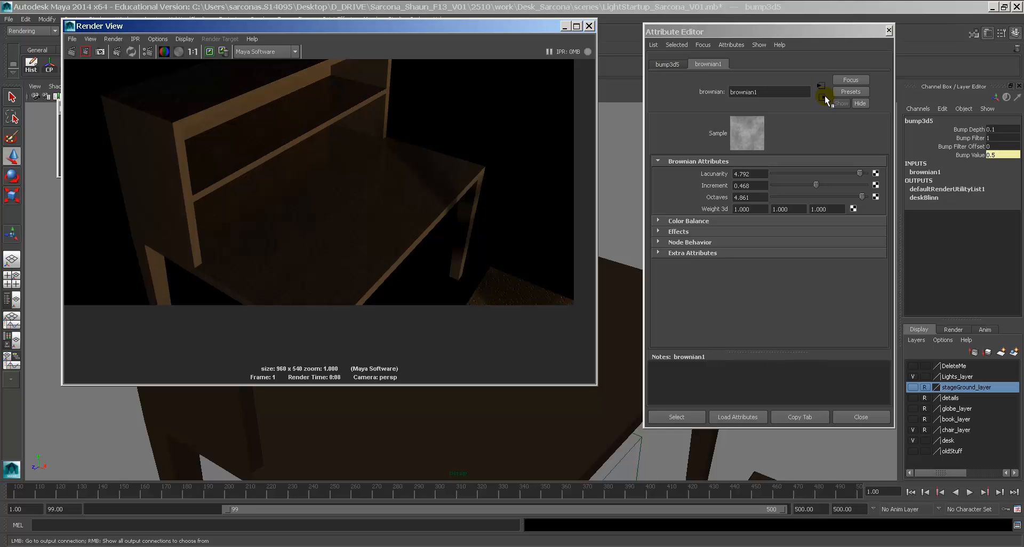
left_click(589, 26)
Separate the overlapping texture placement boxes by moving place3dTexture1 to about X -3.896 and place3dTexture2 to about X 2.345.
left_click(866, 419)
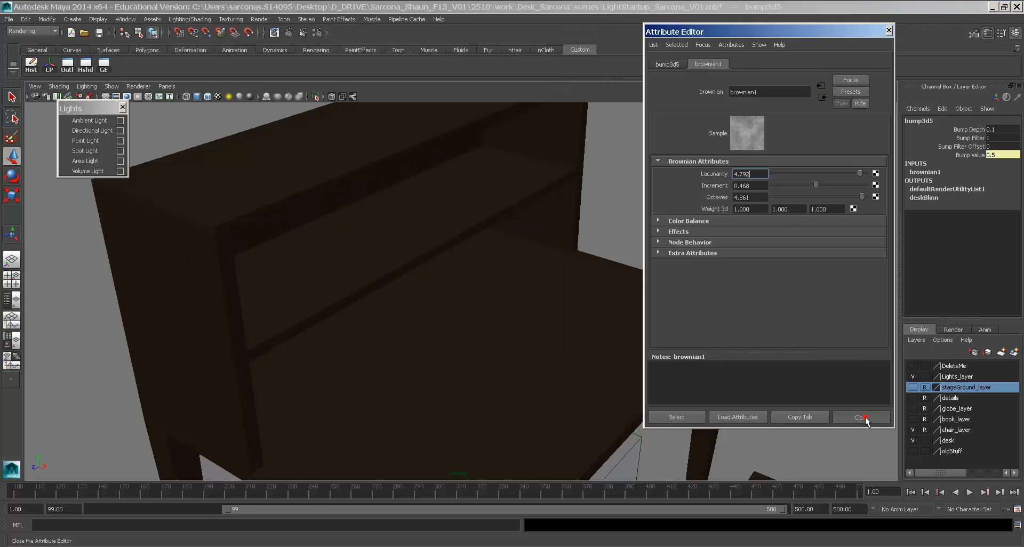
right_click_drag(789, 315, 755, 334, "alt")
right_click_drag(755, 284, 656, 359, "alt")
right_click_drag(667, 306, 474, 347, "alt")
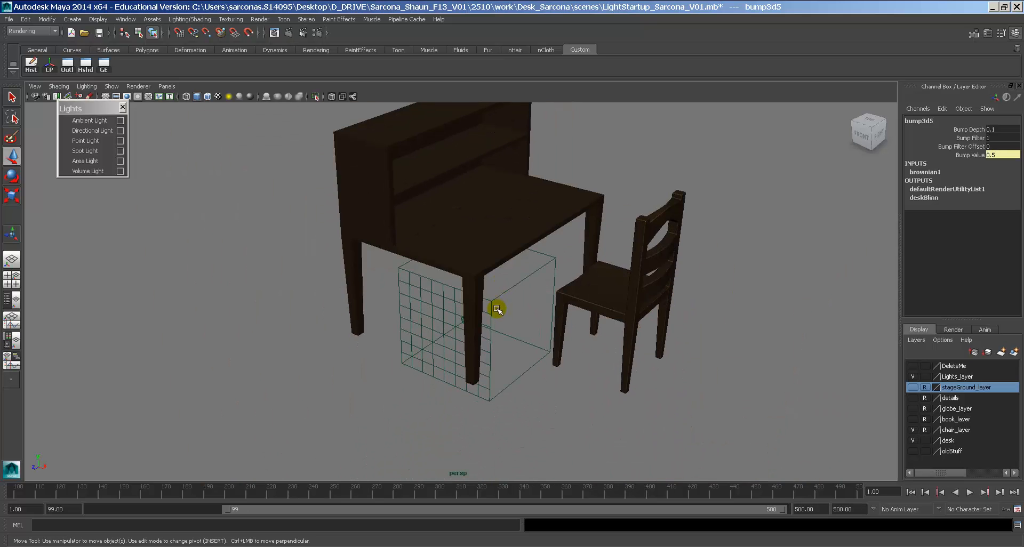
left_click(507, 299)
left_click_drag(511, 315, 548, 302, "alt")
left_click_drag(456, 356, 266, 346)
left_click(477, 348)
left_click_drag(478, 348, 555, 353)
Move place3dTexture3 to about X 4.678 and place3dTexture4 to about X 7.085 so the placement boxes stand apart.
left_click(433, 312)
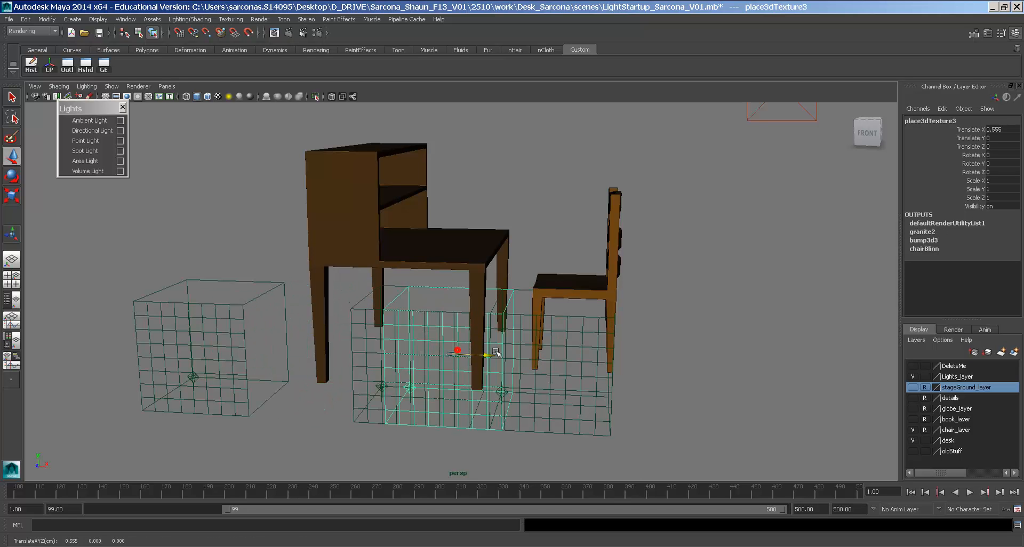
left_click_drag(456, 353, 745, 355)
left_click(433, 313)
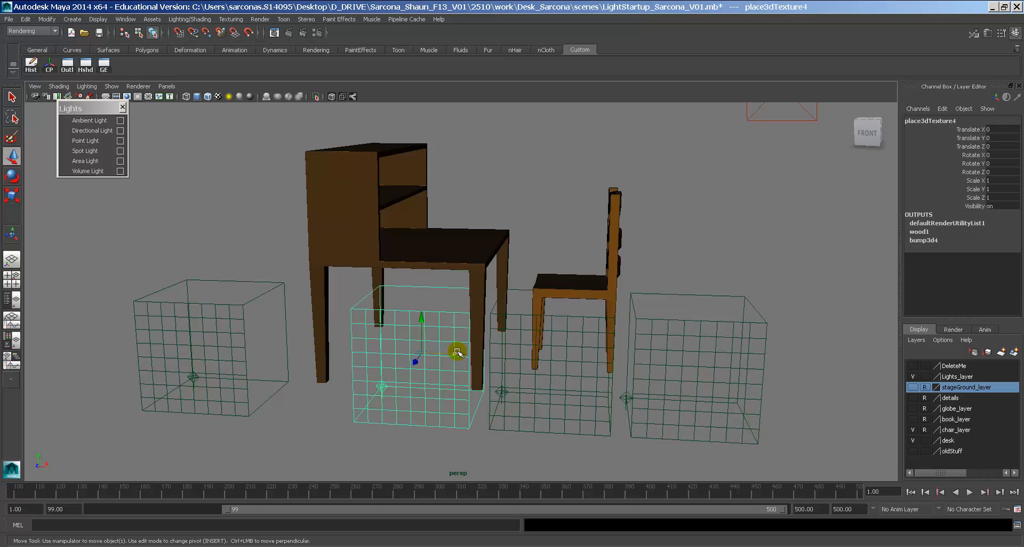
left_click_drag(457, 352, 880, 354)
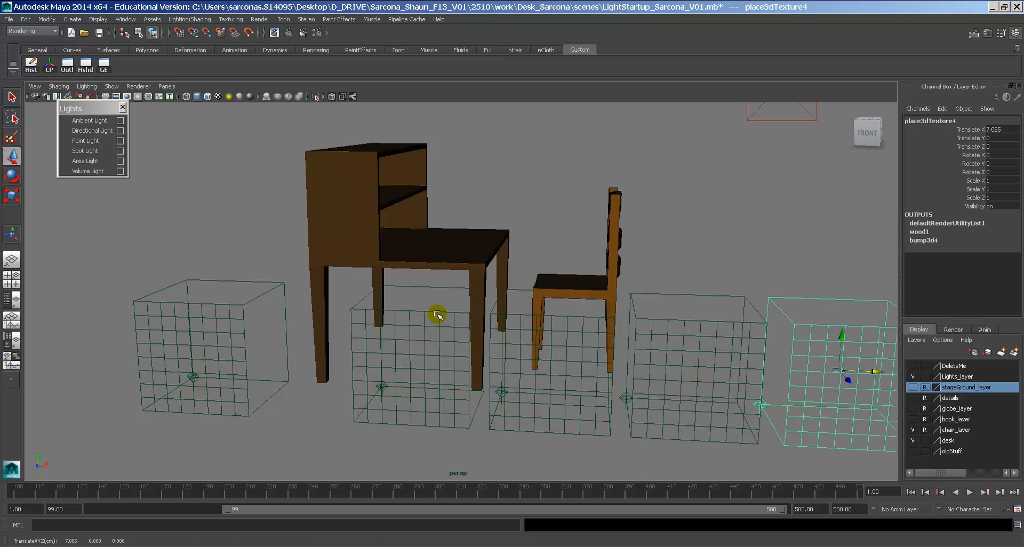
left_click(434, 316)
left_click_drag(458, 350, 378, 340)
key("ctrl+z")
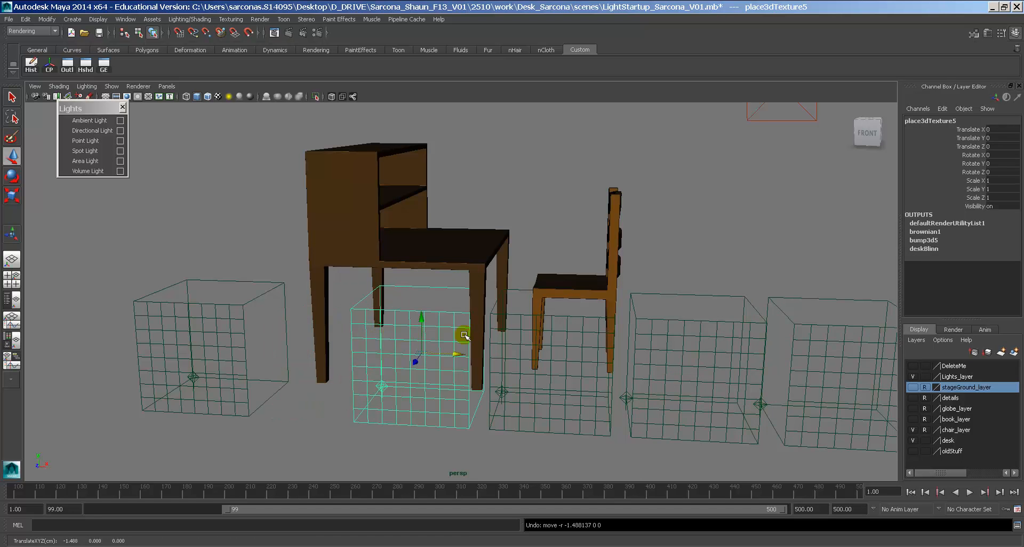
Check which material each placement box feeds and delete the unused ones of granite1, solidFractal1 and wood1.
middle_click_drag(584, 334, 549, 313, "alt")
right_click_drag(548, 314, 533, 304, "alt")
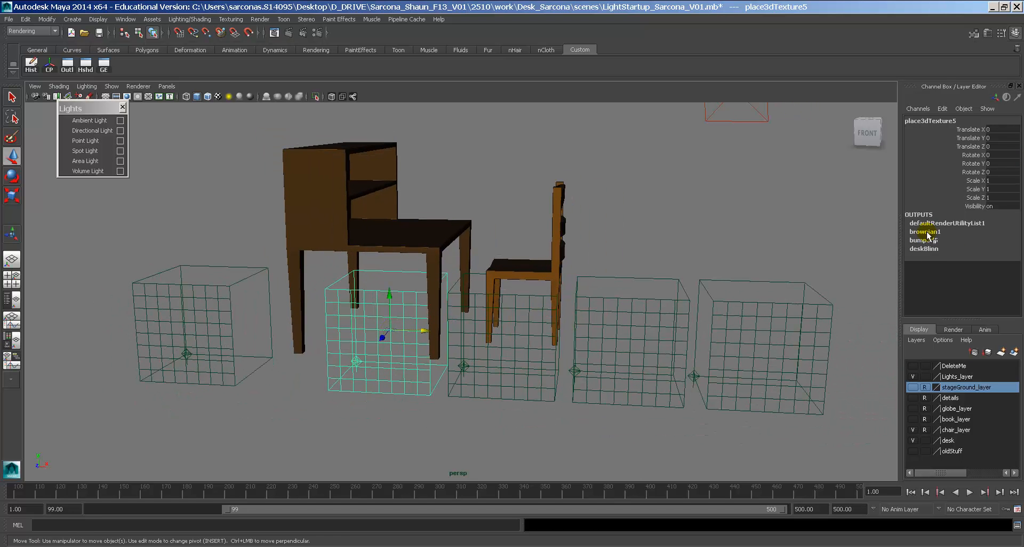
left_click(198, 271)
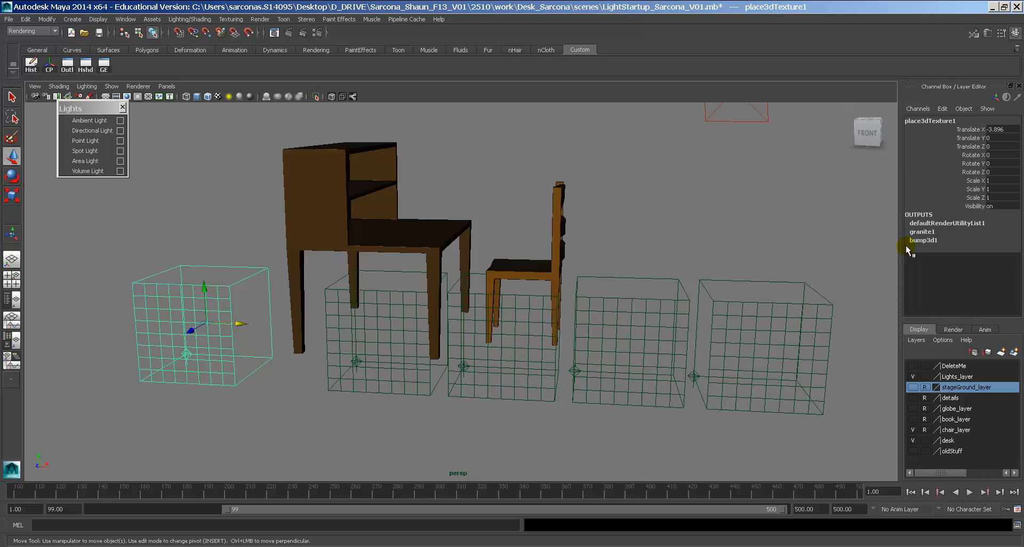
left_click(634, 290)
left_click(536, 358)
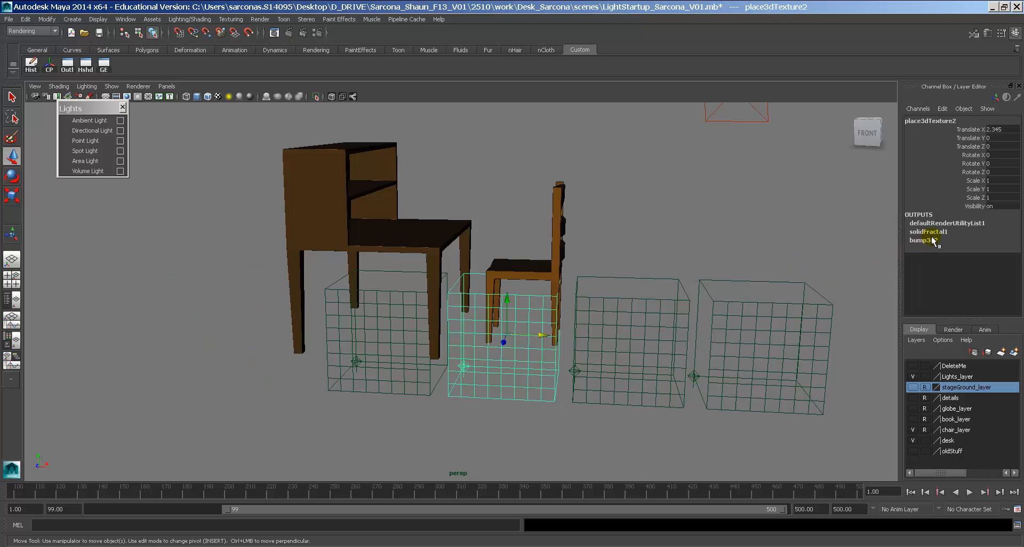
left_click(777, 268)
left_click(648, 272)
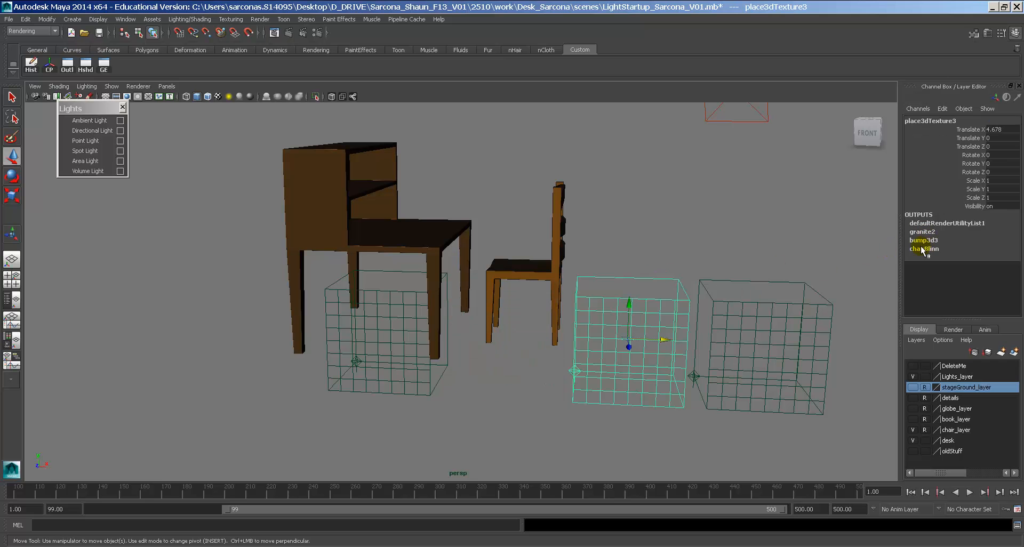
left_click(788, 276)
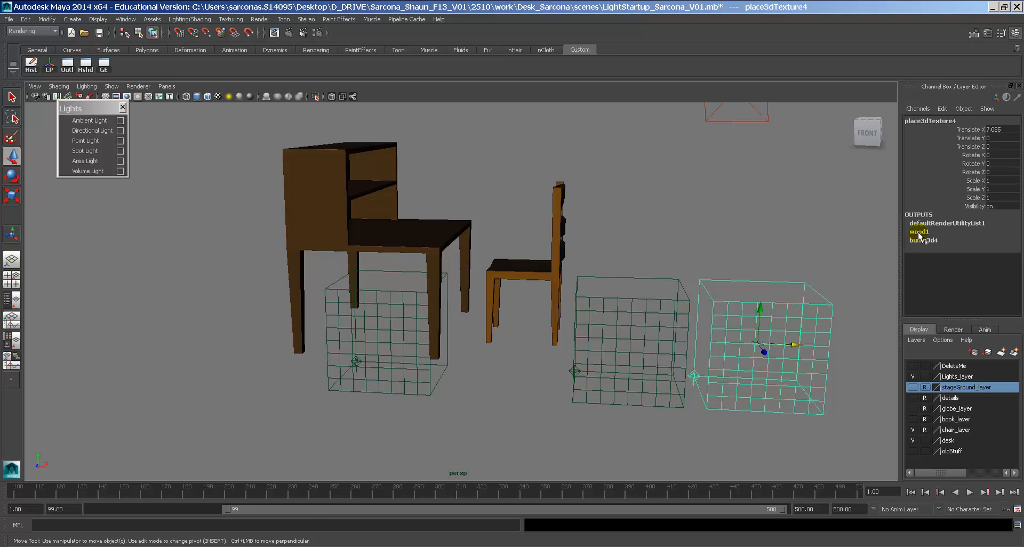
key("Delete")
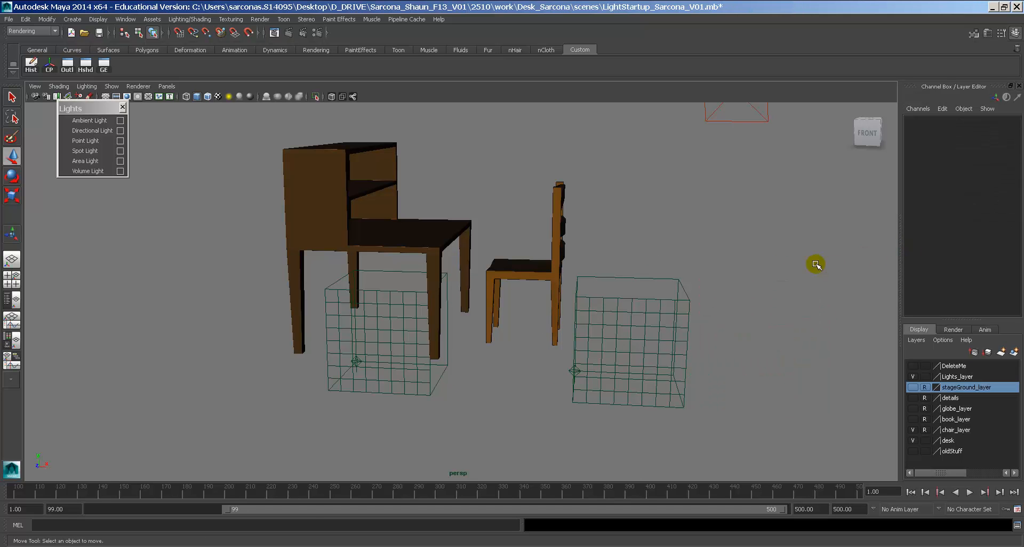
Move the chairBlinn granite placement box onto the chair at about X 2.737, Y 0.796, and rotate it about -3.367, 48.338, 3.526 degrees.
left_click(681, 339)
left_click_drag(665, 340, 556, 327)
right_click_drag(556, 327, 767, 351, "alt")
middle_click_drag(628, 315, 636, 334, "alt")
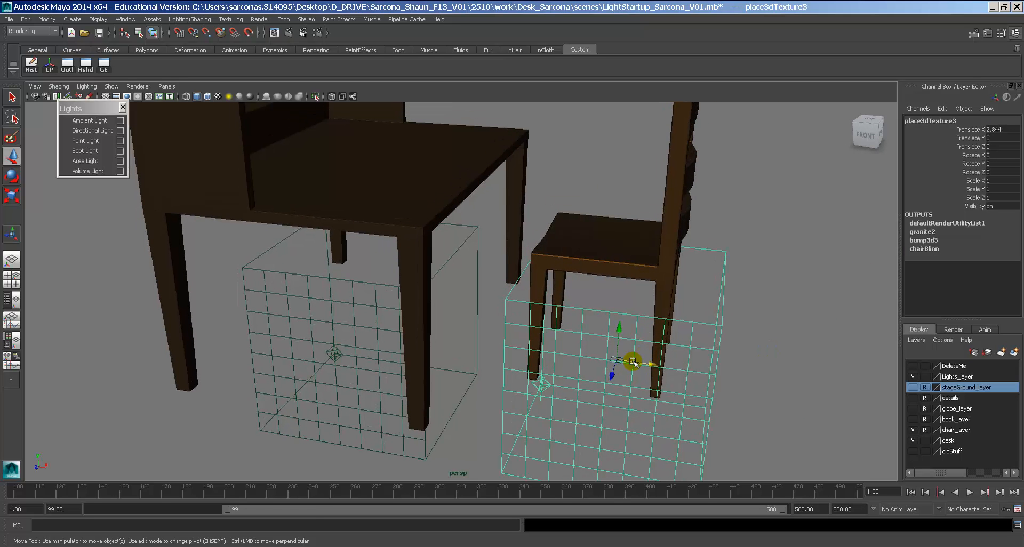
left_click_drag(650, 365, 643, 364)
left_click_drag(609, 326, 614, 256)
key("e")
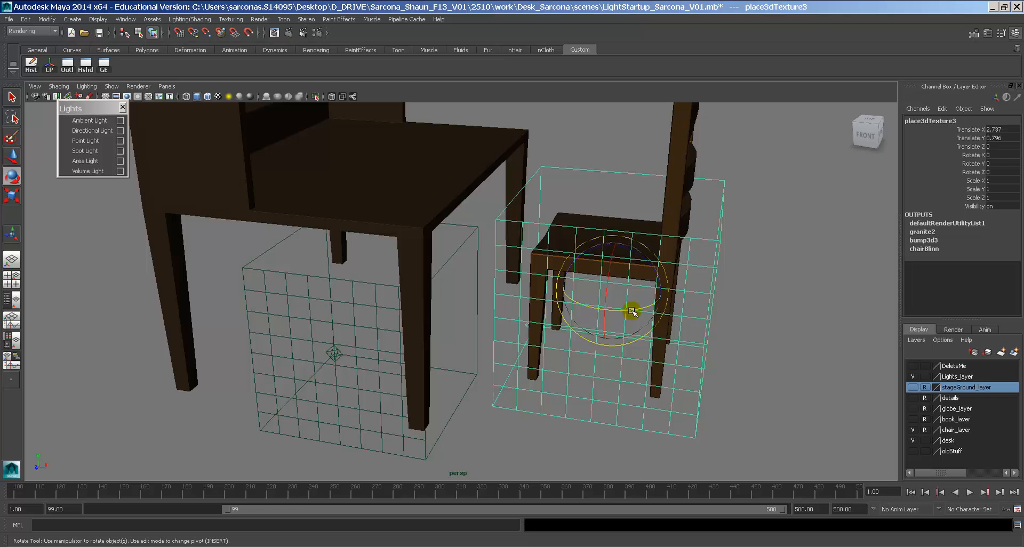
left_click_drag(634, 312, 661, 302)
left_click_drag(704, 305, 677, 306, "alt")
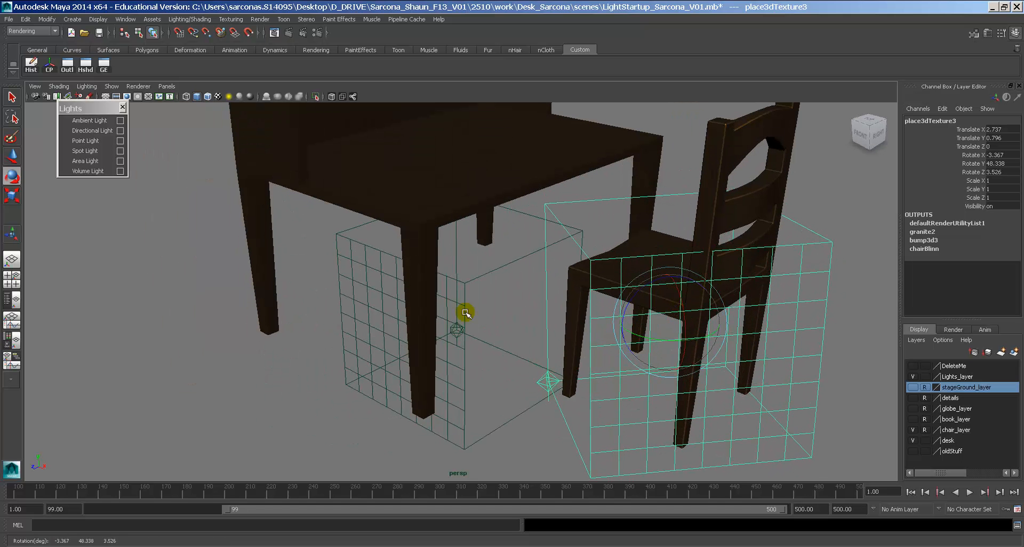
Rotate the desk's Brownian placement box to about -21.386, 30.628, 6.738 degrees.
left_click(456, 325)
left_click_drag(456, 325, 485, 297)
left_click_drag(539, 339, 443, 352, "alt")
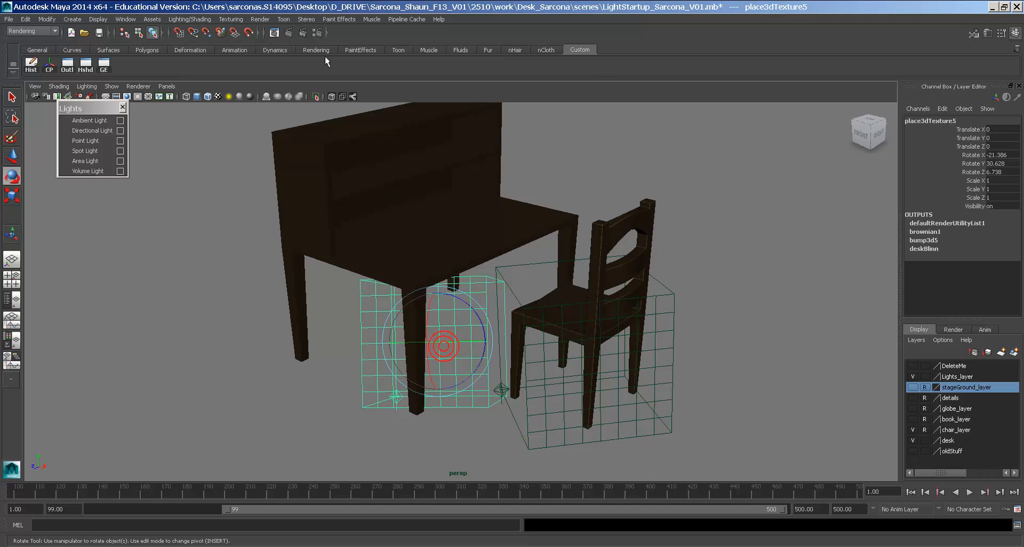
Render the desk and chair and examine the desktop, shelves and legs up close.
left_click(288, 33)
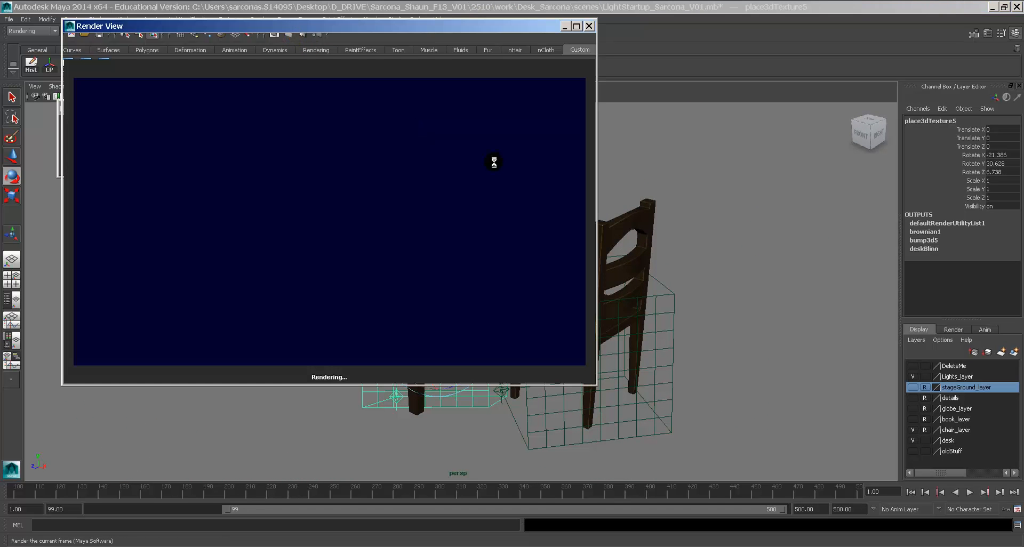
middle_click_drag(336, 187, 418, 232, "alt")
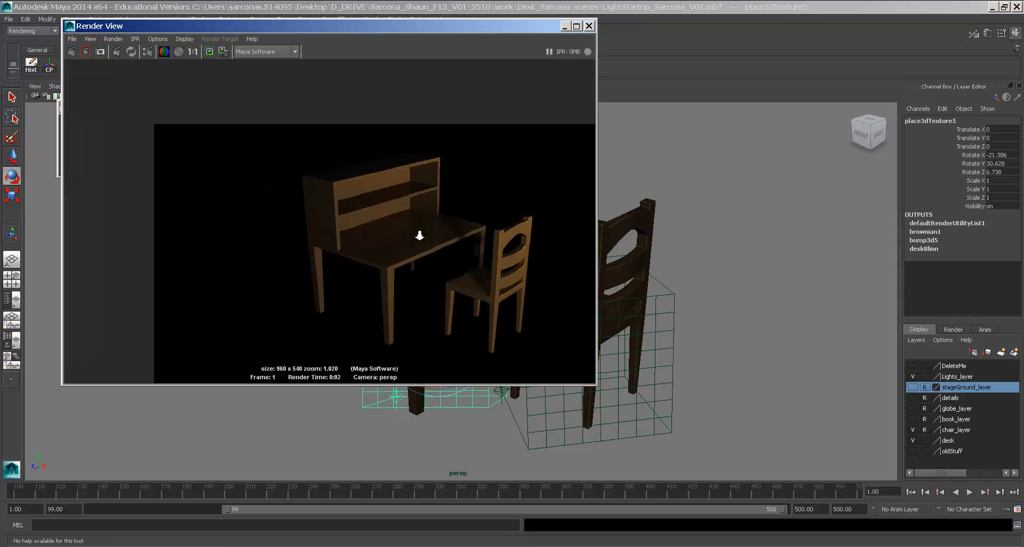
right_click_drag(426, 238, 572, 230, "alt")
middle_click_drag(572, 233, 426, 215, "alt")
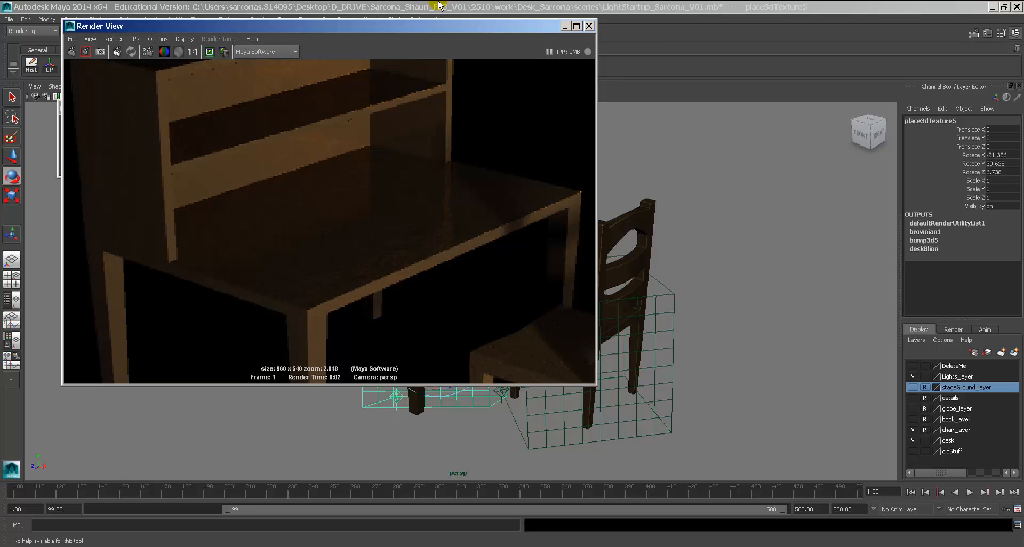
Scale the desk's Brownian placement box up uniformly to about 5.617, then render and examine the desktop up close.
left_click_drag(412, 26, 885, 25)
key("r")
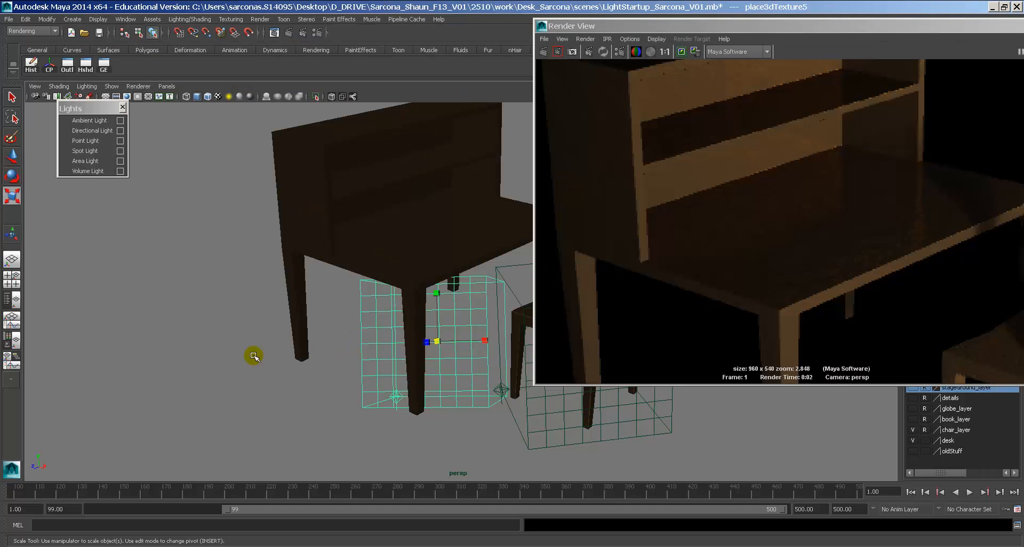
middle_click_drag(254, 356, 395, 349)
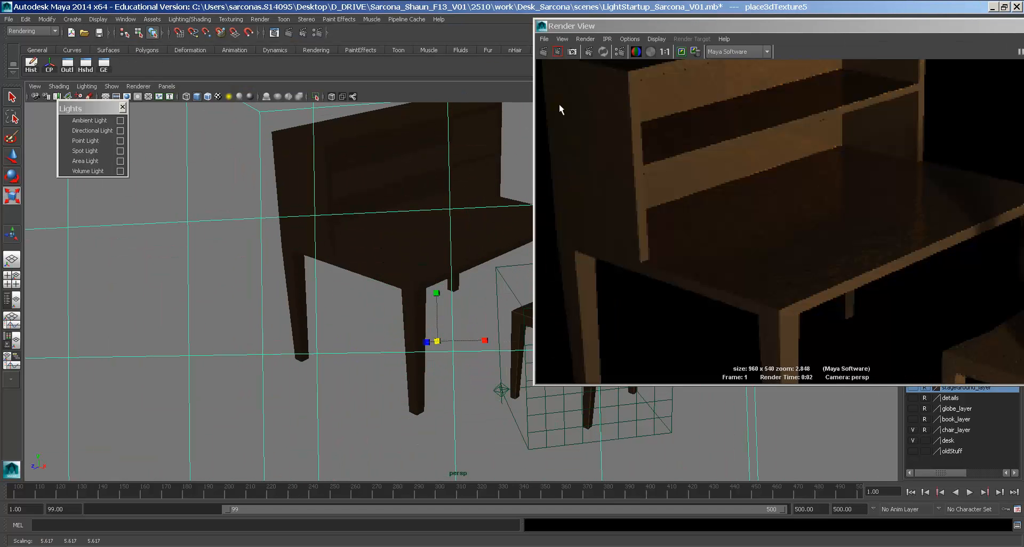
left_click(546, 50)
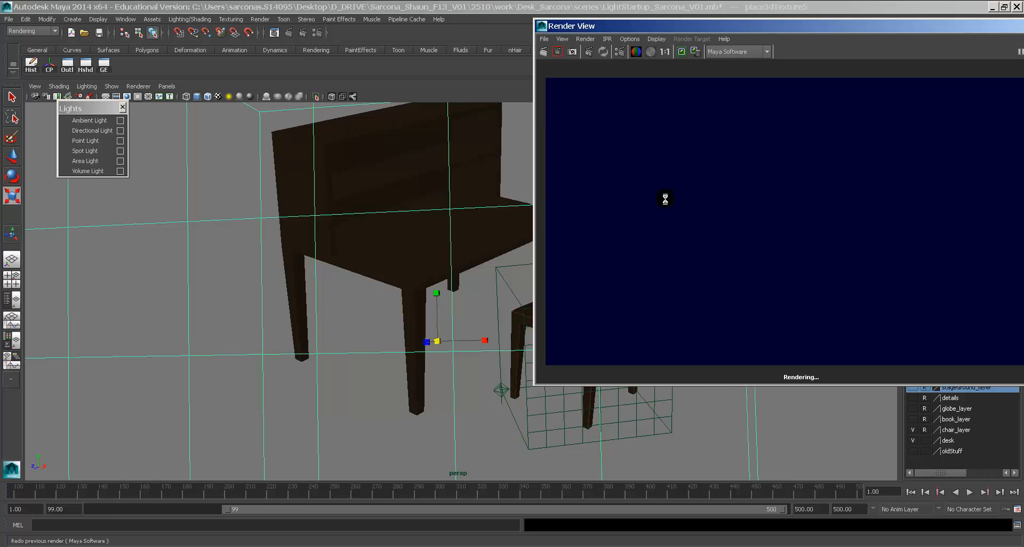
middle_click_drag(779, 198, 725, 226, "alt")
right_click_drag(725, 226, 837, 230, "alt")
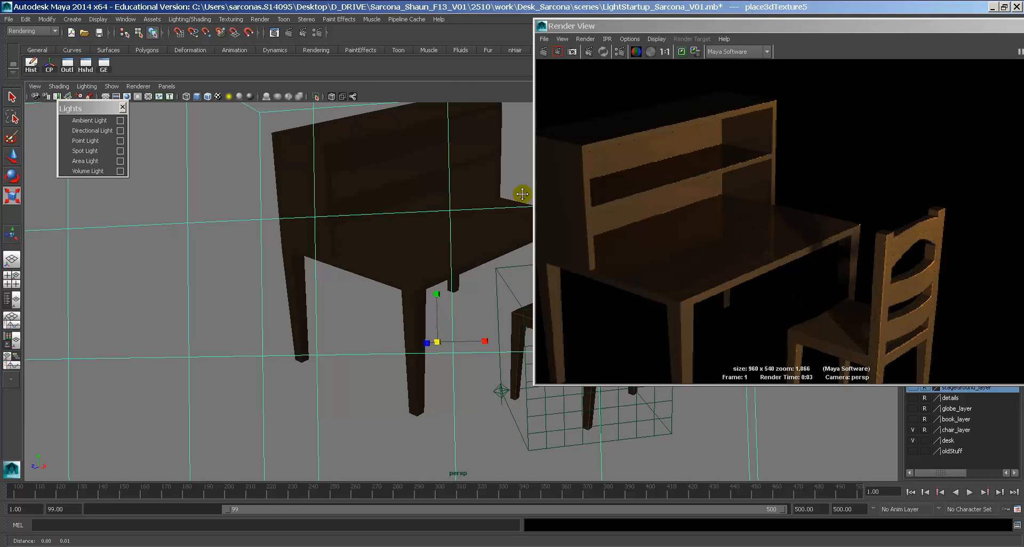
middle_click_drag(522, 195, 656, 140, "alt")
right_click_drag(656, 139, 671, 158, "alt")
right_click_drag(717, 196, 886, 191, "alt")
middle_click_drag(756, 222, 797, 174, "alt")
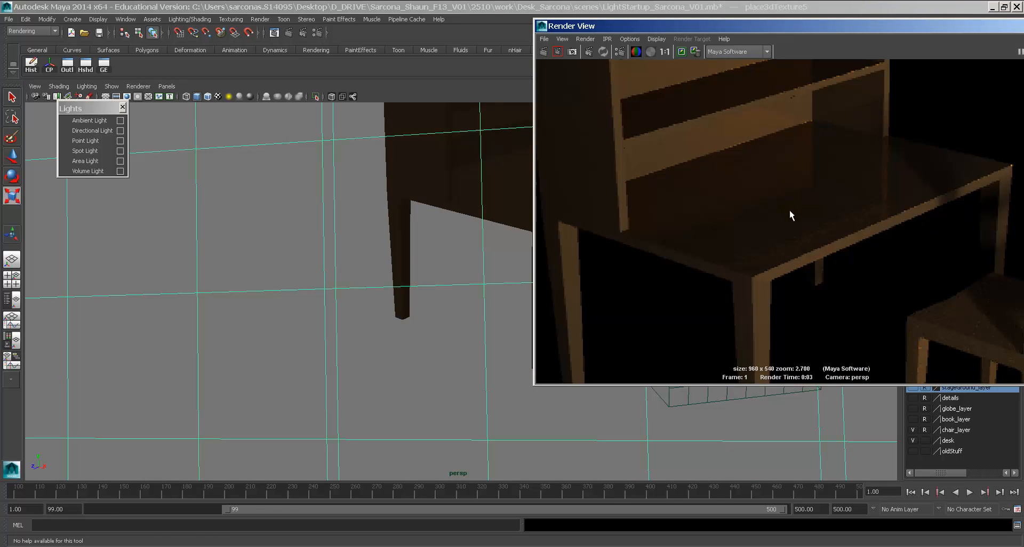
Try shrinking the desk's placement box by a factor of about 0.12 and render the desk to inspect the bump.
middle_click_drag(454, 262, 389, 271)
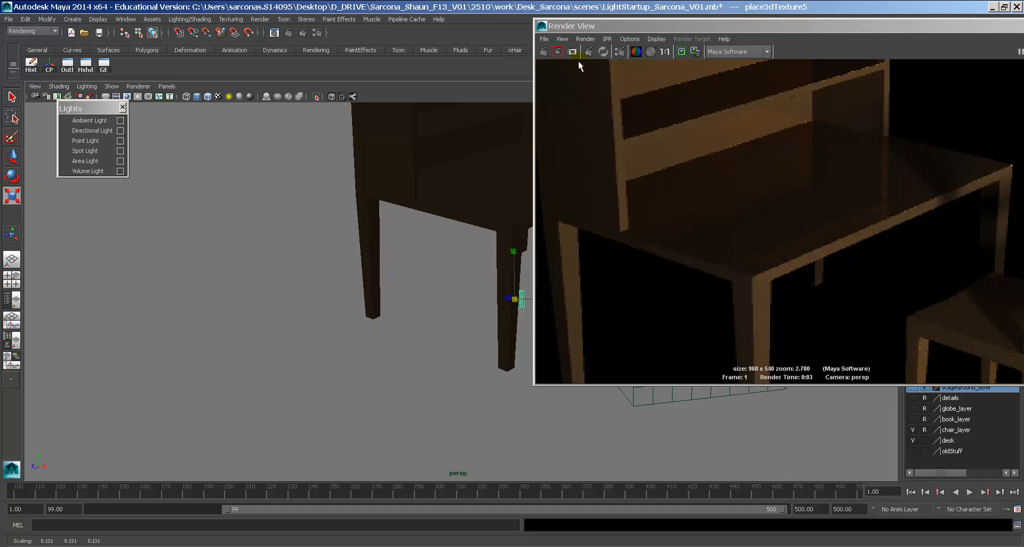
left_click(544, 51)
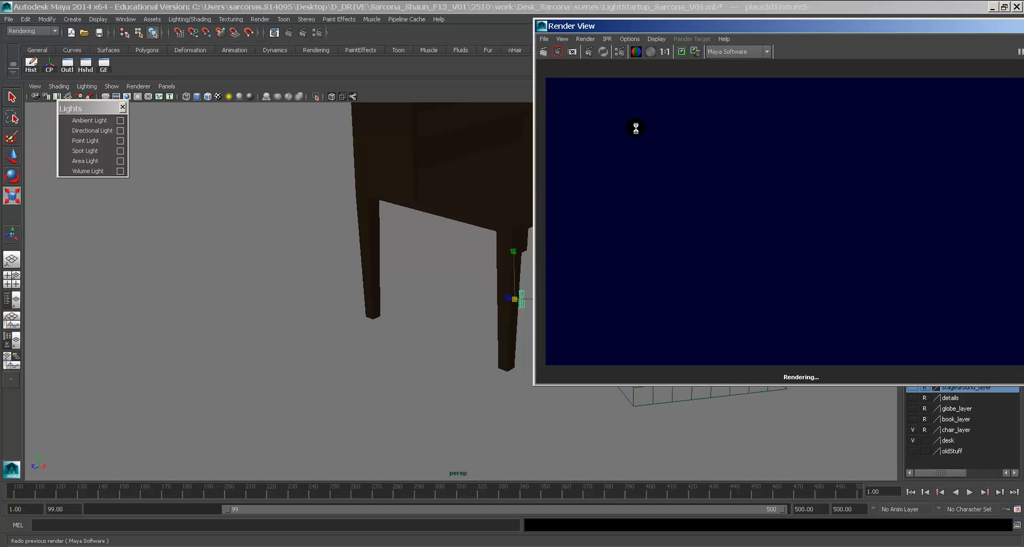
scroll(743, 206, "up", 3)
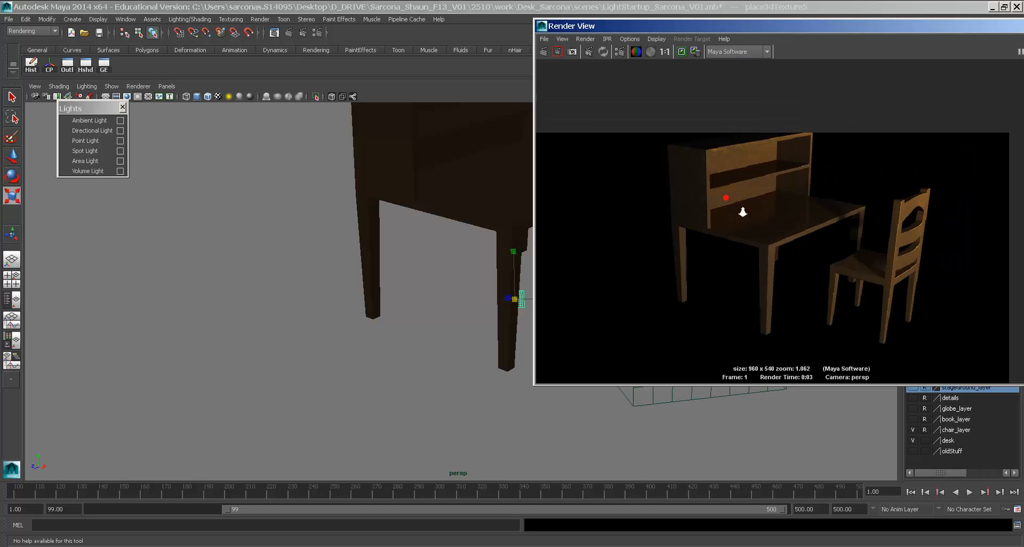
scroll(664, 187, "up", 1)
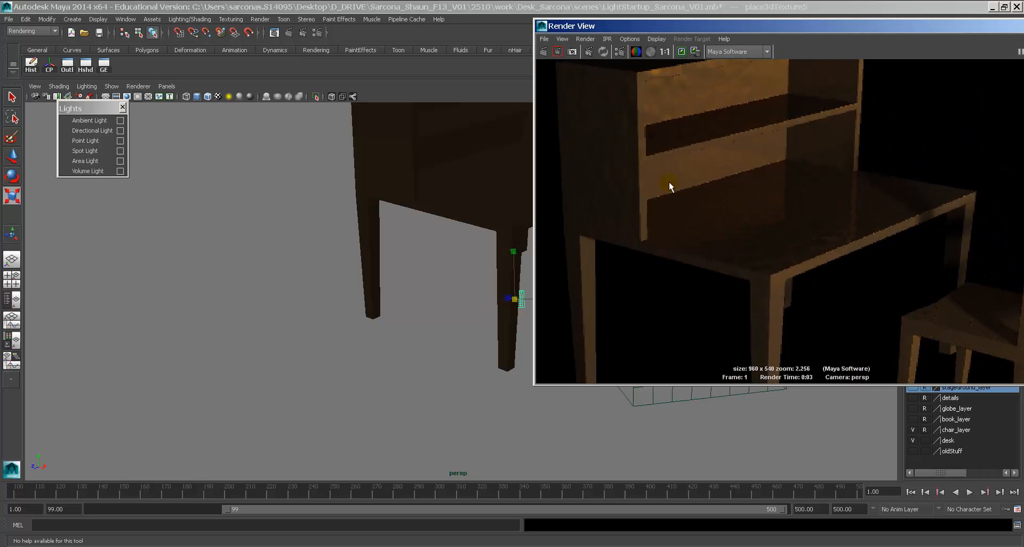
Try a larger and a smaller size for the desk's placement box, rendering each and inspecting the desk surfaces.
mouse_move(426, 210)
left_mouse_down()
mouse_move(395, 213)
mouse_move(433, 210)
left_mouse_up()
left_click(543, 51)
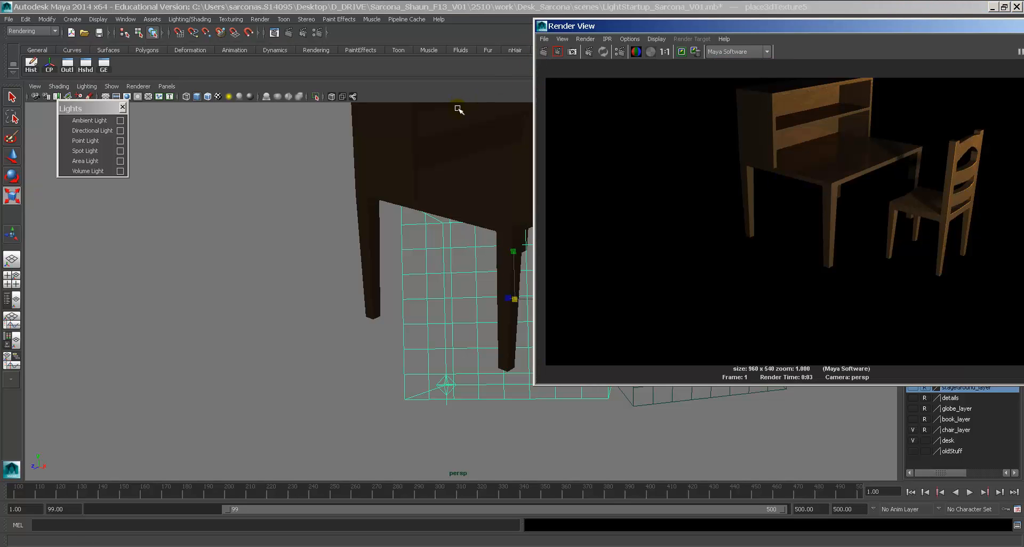
right_click_drag(671, 208, 1021, 232, "alt")
middle_click_drag(425, 207, 387, 213)
left_click(545, 48)
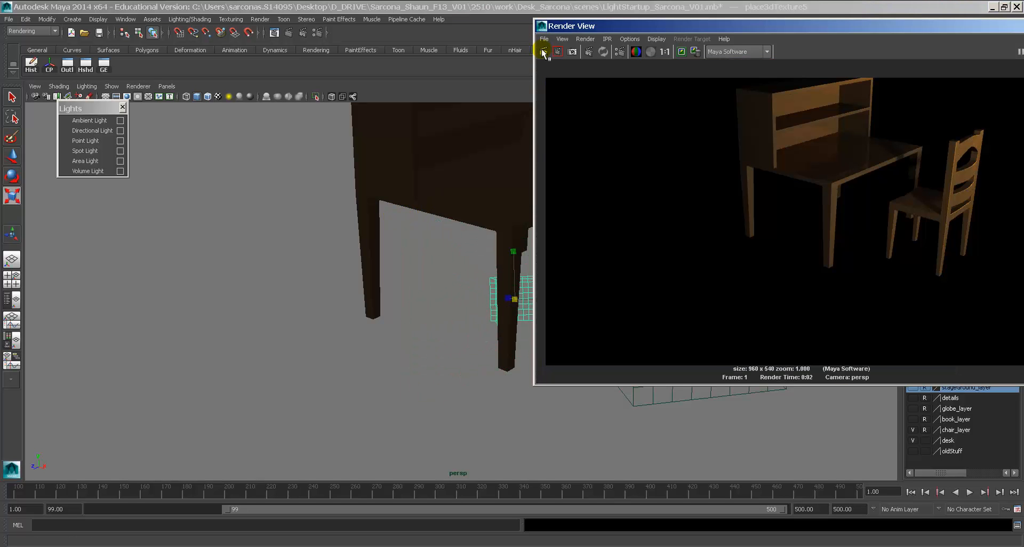
middle_click_drag(656, 132, 627, 181, "alt")
right_click_drag(627, 180, 854, 195, "alt")
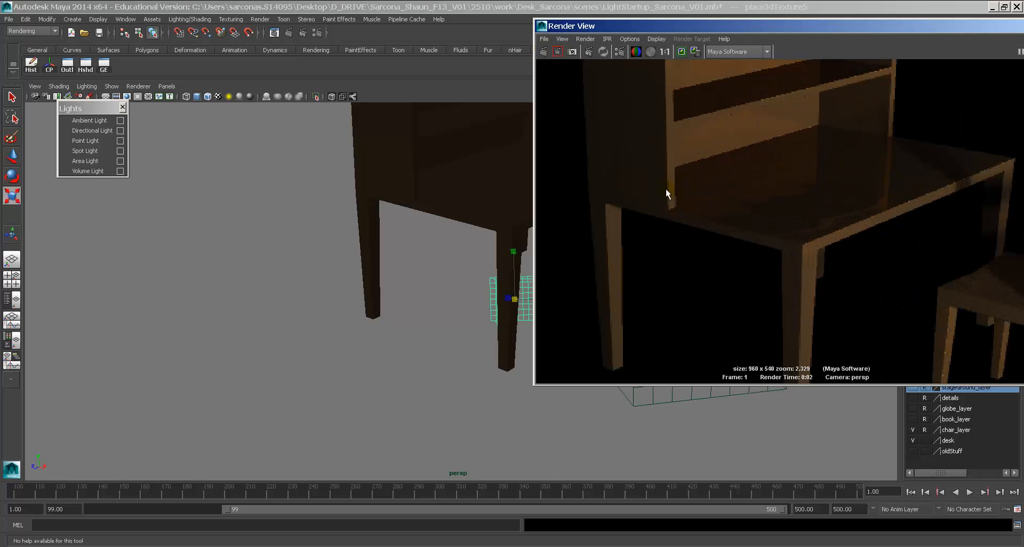
Undo the last rescalings of the desk's placement box back to its enlarged size, then re-render and inspect the desk.
middle_click_drag(492, 183, 377, 183, "alt")
key("ctrl+z")
key("ctrl+z")
key("ctrl+z")
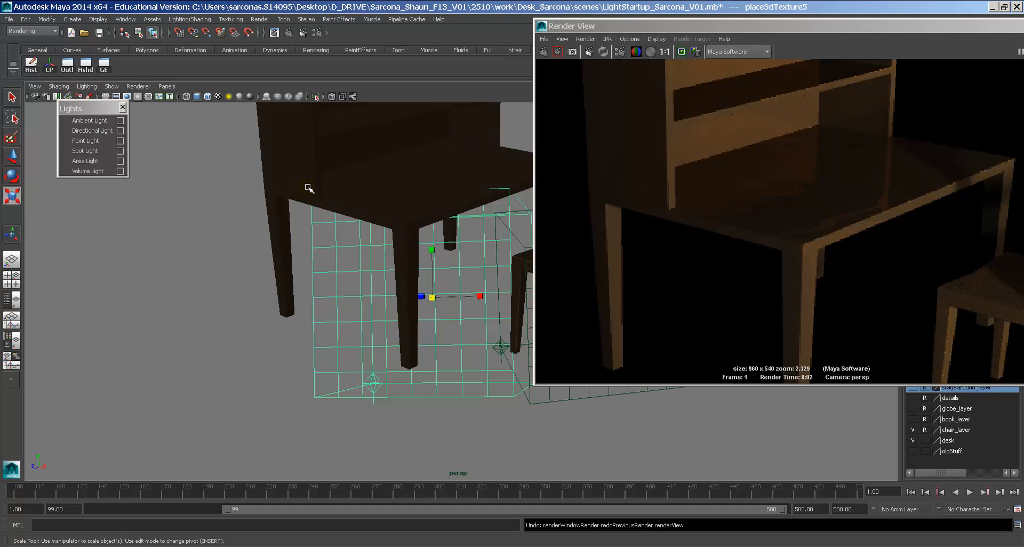
key("ctrl+z")
key("ctrl+z")
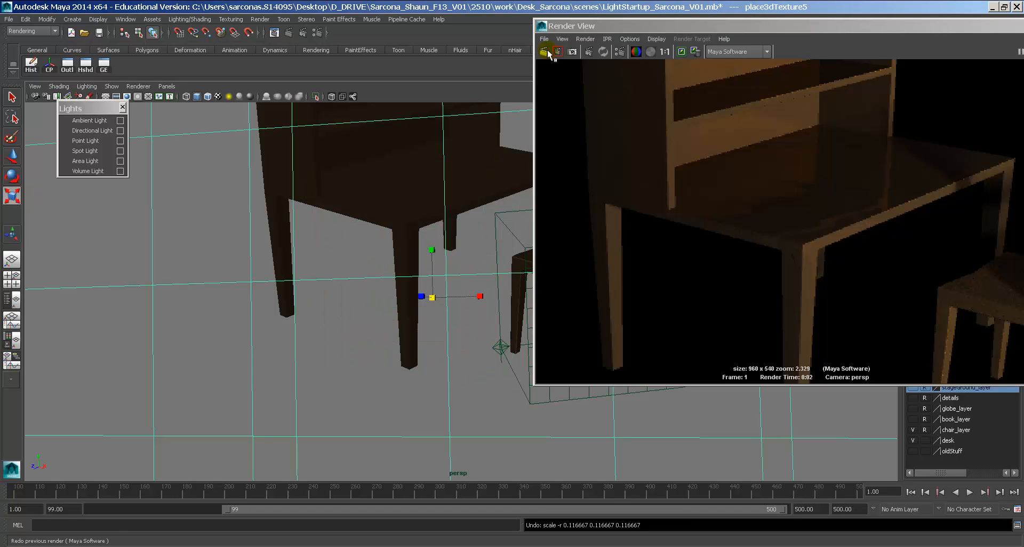
left_click(544, 52)
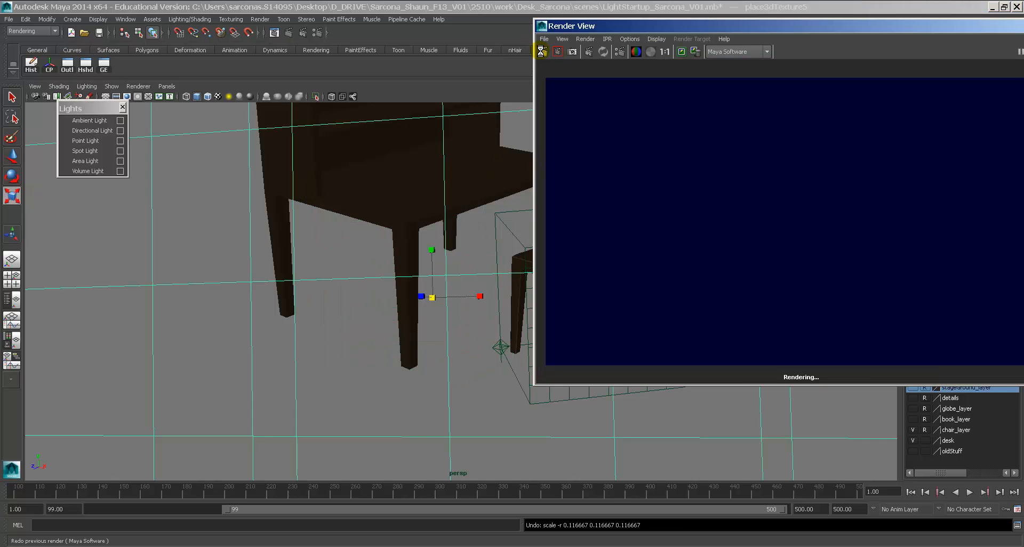
right_click_drag(651, 176, 971, 204, "alt")
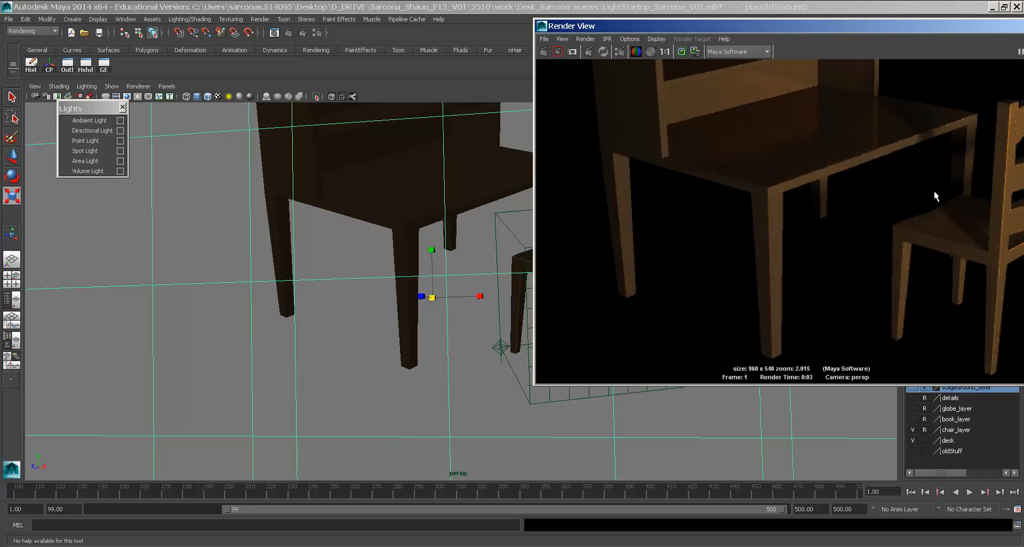
middle_click_drag(741, 130, 780, 209, "alt")
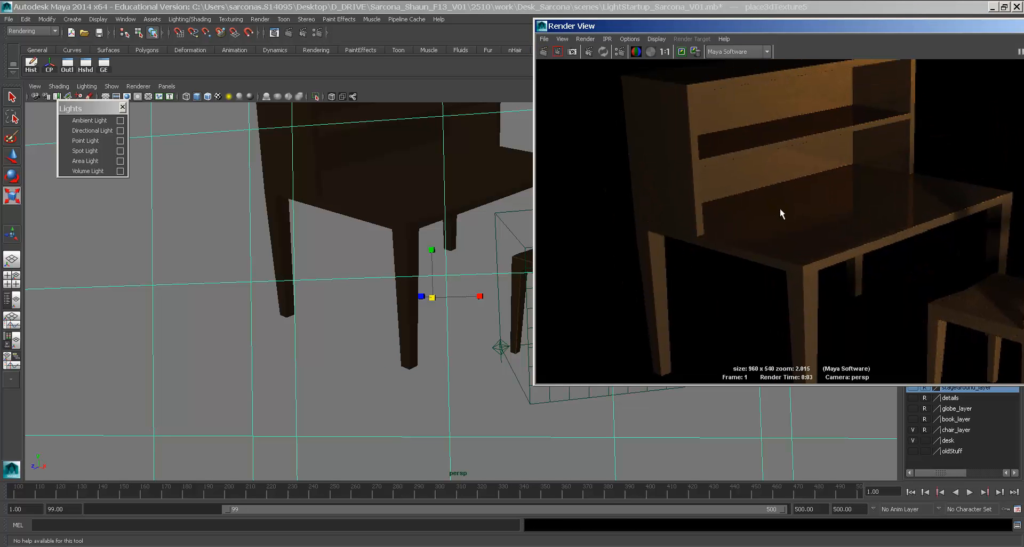
Scale the desk's Brownian placement box uniformly to 3.838, render the result, and close the render window.
middle_click_drag(532, 162, 516, 149)
left_click(541, 52)
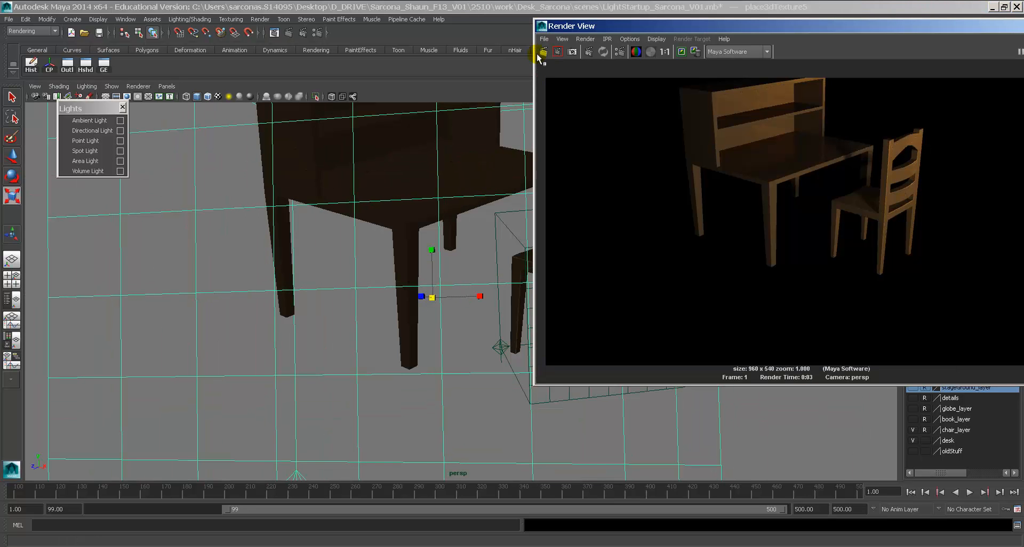
double_click(543, 25)
Select both the desk's and the chair's 3D texture placement boxes and add them to a new display layer.
left_click(789, 216)
left_click_drag(789, 216, 578, 213, "alt")
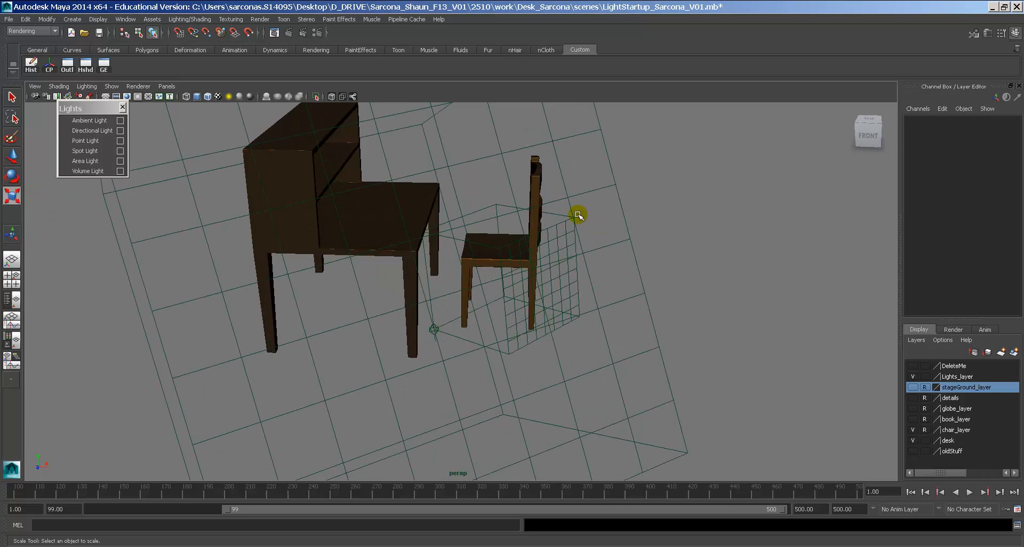
left_click(572, 229)
left_click_drag(644, 202, 629, 196, "alt")
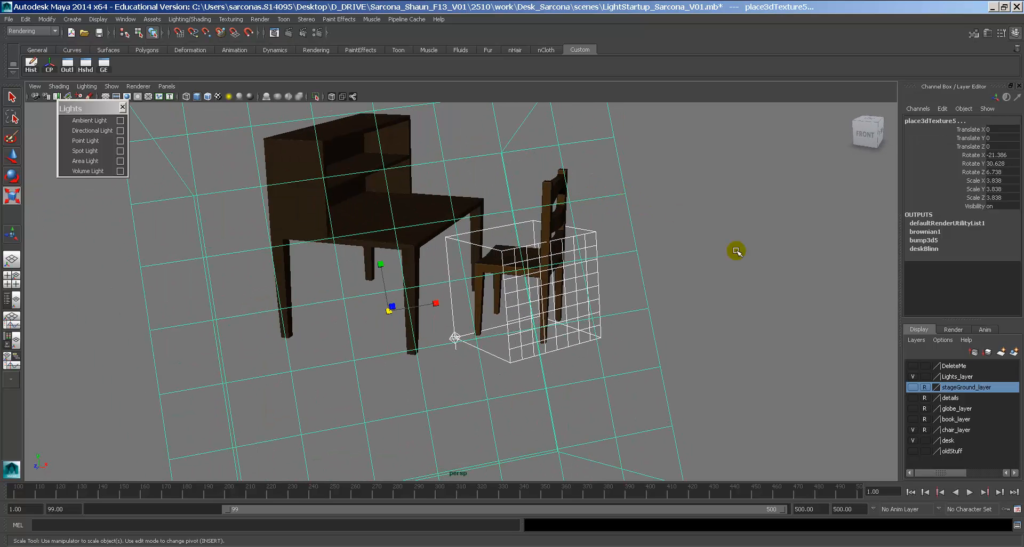
left_click(950, 378)
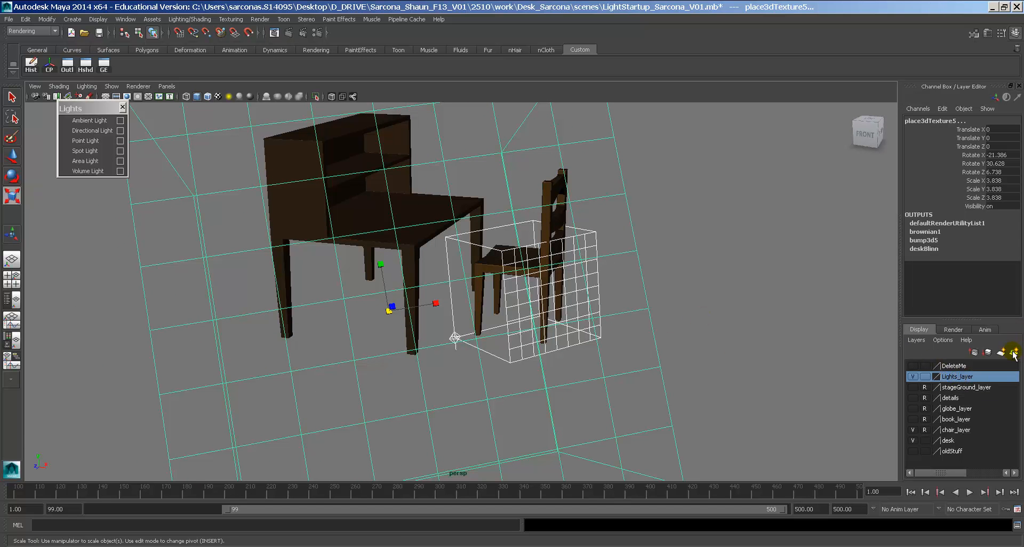
left_click(1014, 353)
Rename the new display layer ThreeDTexturePlacements and hide it.
double_click(953, 367)
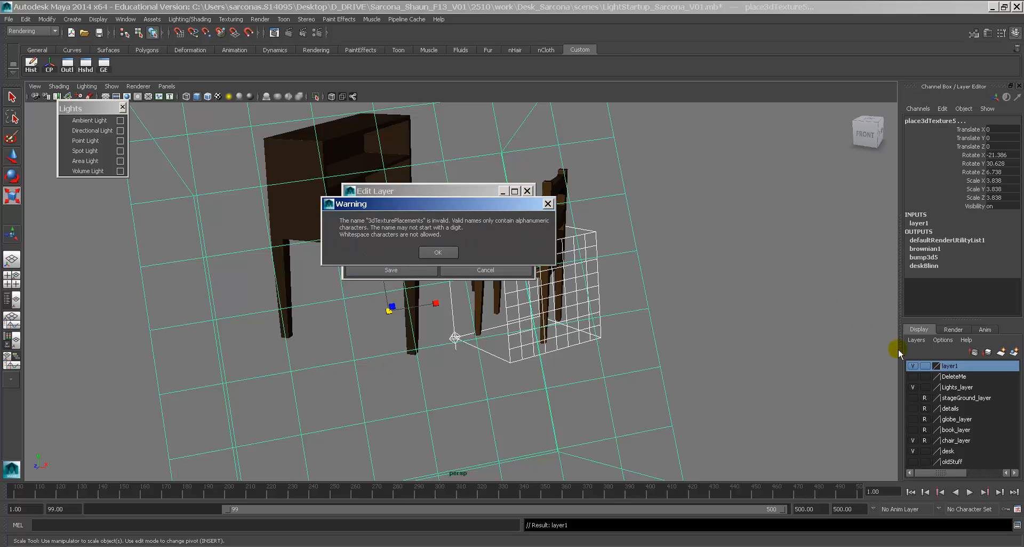
left_click(437, 253)
left_click_drag(392, 206, 333, 206)
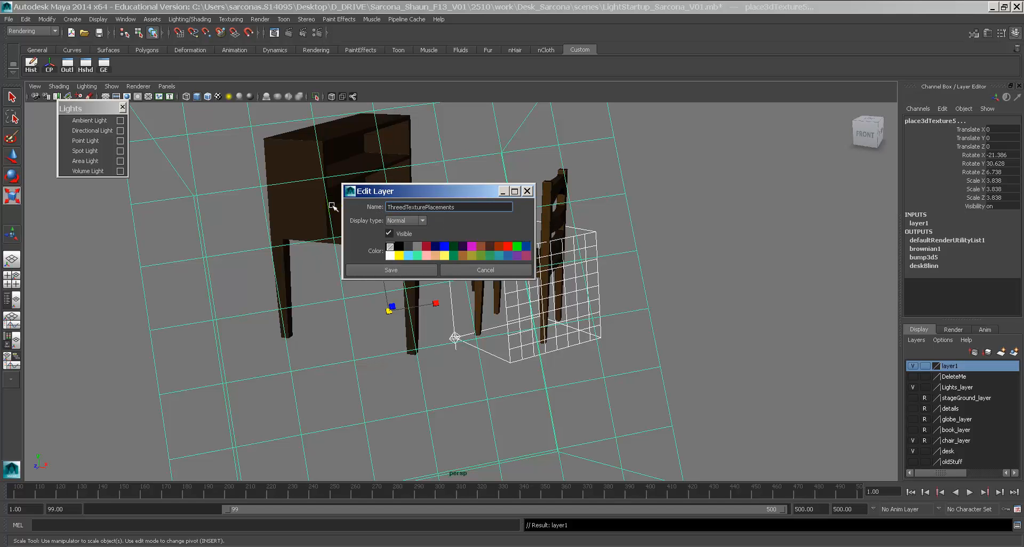
left_click(412, 270)
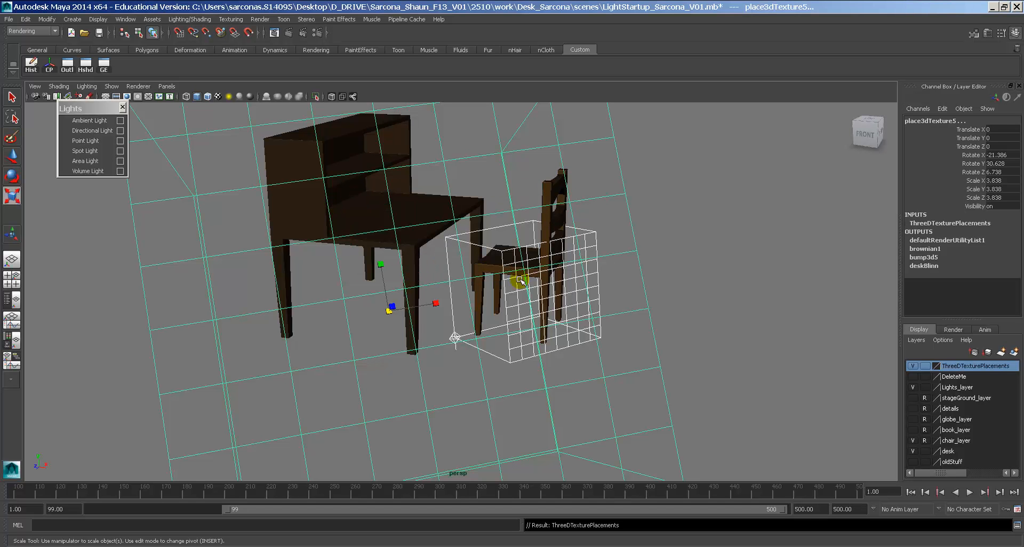
left_click(913, 366)
left_click(757, 296)
left_click_drag(761, 295, 735, 303, "alt")
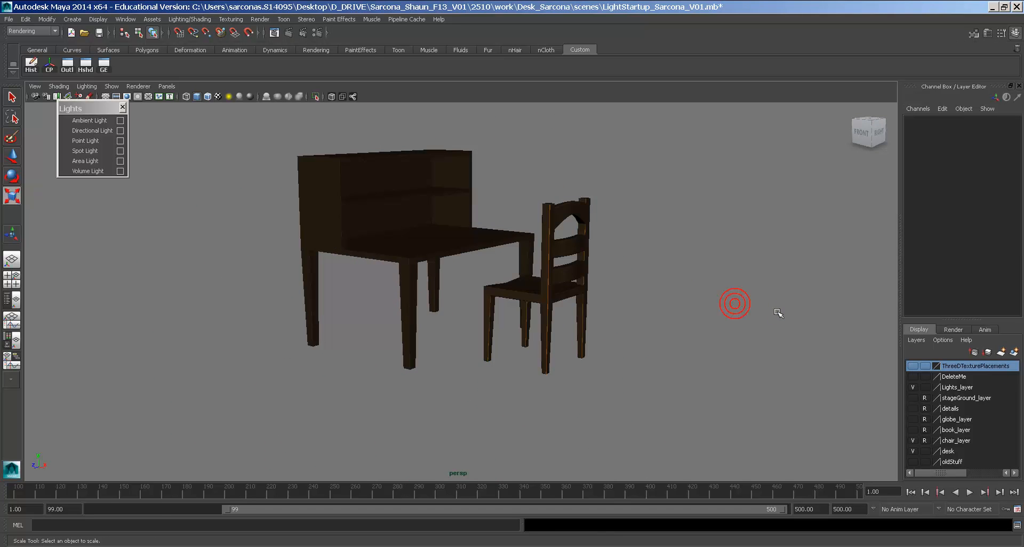
Set the desk layer to reference, show book_layer, and turn off its reference state so the book can be selected.
left_click(527, 239)
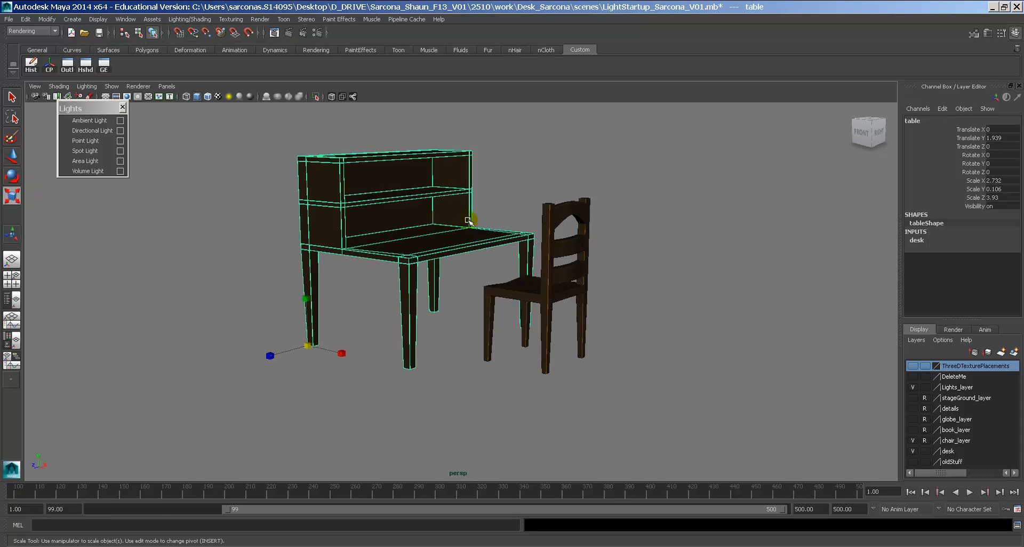
left_click(565, 237)
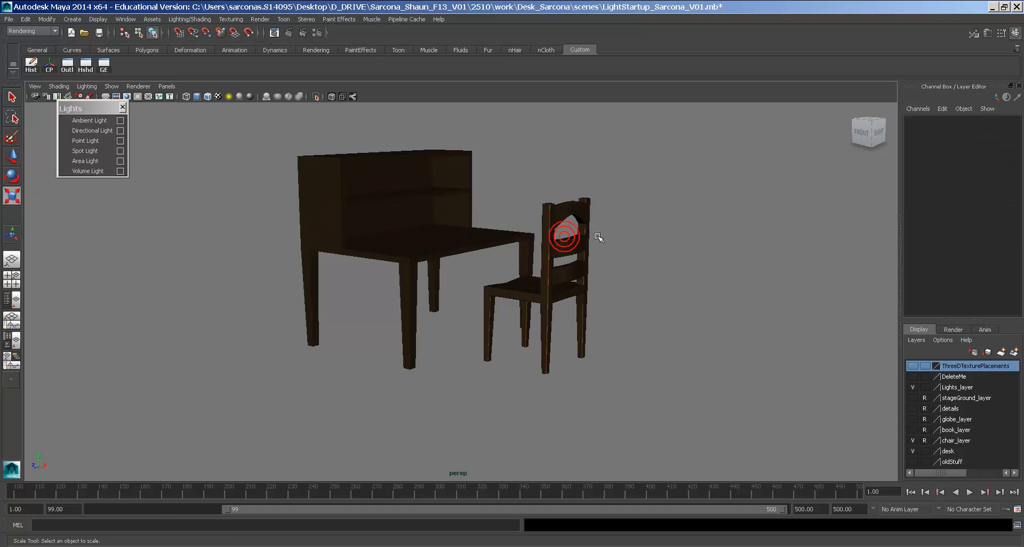
left_click(924, 452)
left_click(924, 451)
left_click(913, 430)
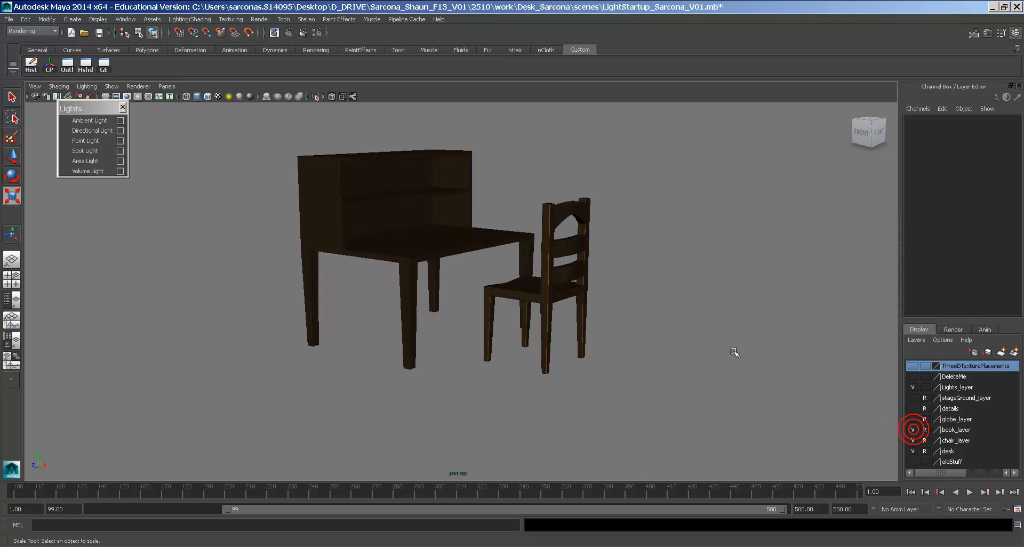
left_click_drag(450, 211, 495, 233, "alt")
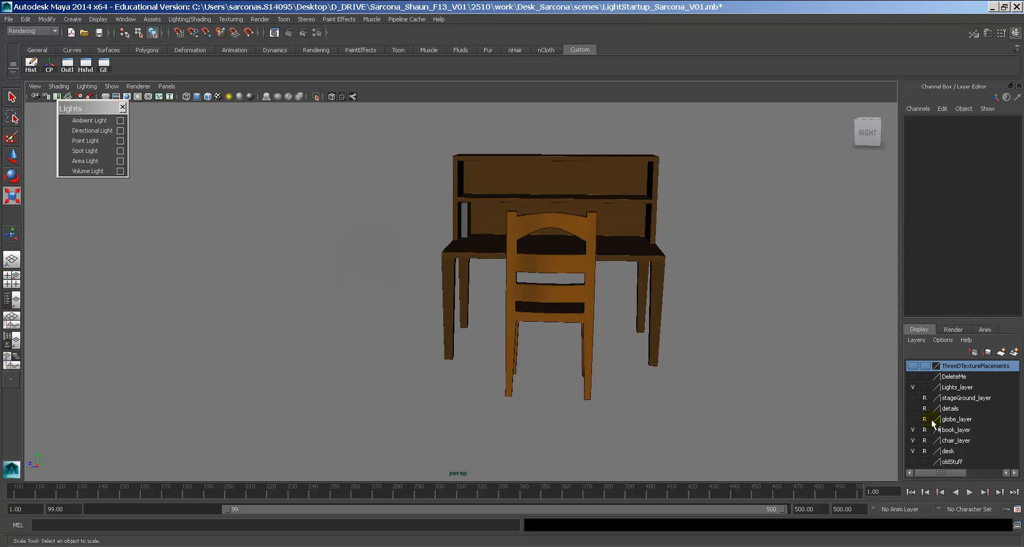
left_click(925, 431)
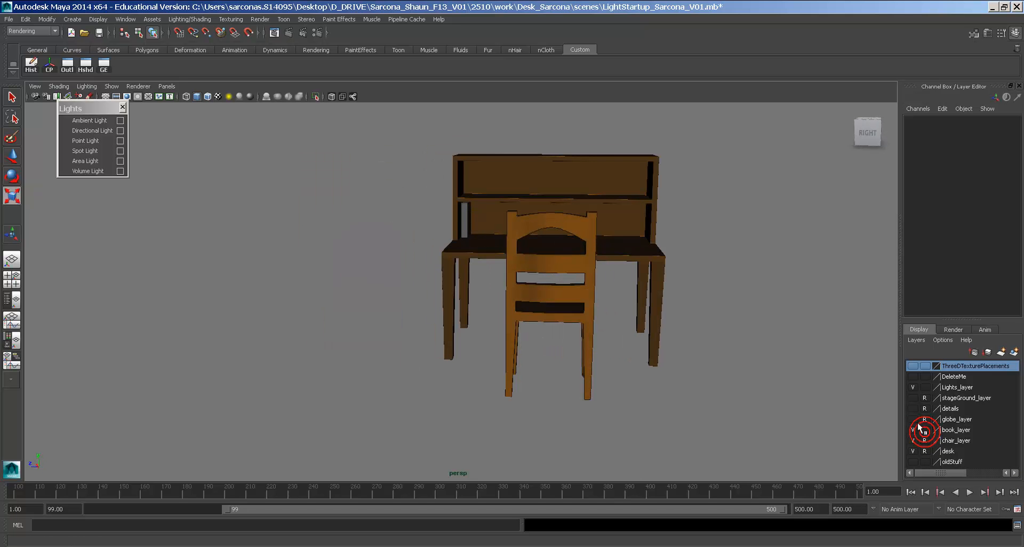
Move the book out to the desk's front corner, at about X 1.295, Y 2.343, Z 1.782.
left_click(466, 219)
key("f")
left_click_drag(653, 278, 533, 272, "alt")
right_click_drag(533, 272, 277, 229, "alt")
middle_click_drag(558, 293, 590, 252, "alt")
right_click_drag(590, 252, 438, 258, "alt")
key("w")
left_click_drag(478, 295, 254, 341)
middle_click_drag(254, 341, 326, 330, "alt")
right_click_drag(325, 330, 347, 325, "alt")
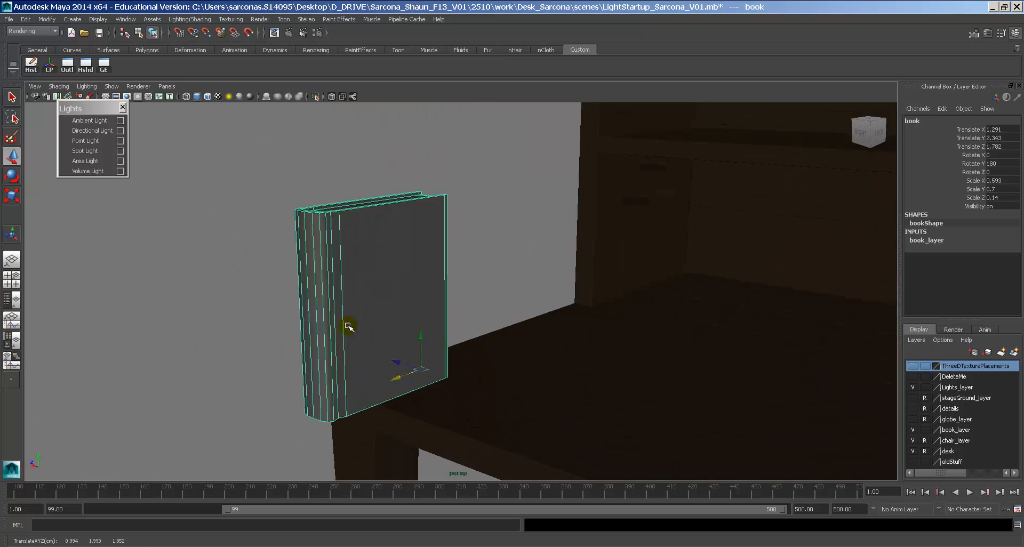
left_click_drag(352, 318, 343, 354, "alt")
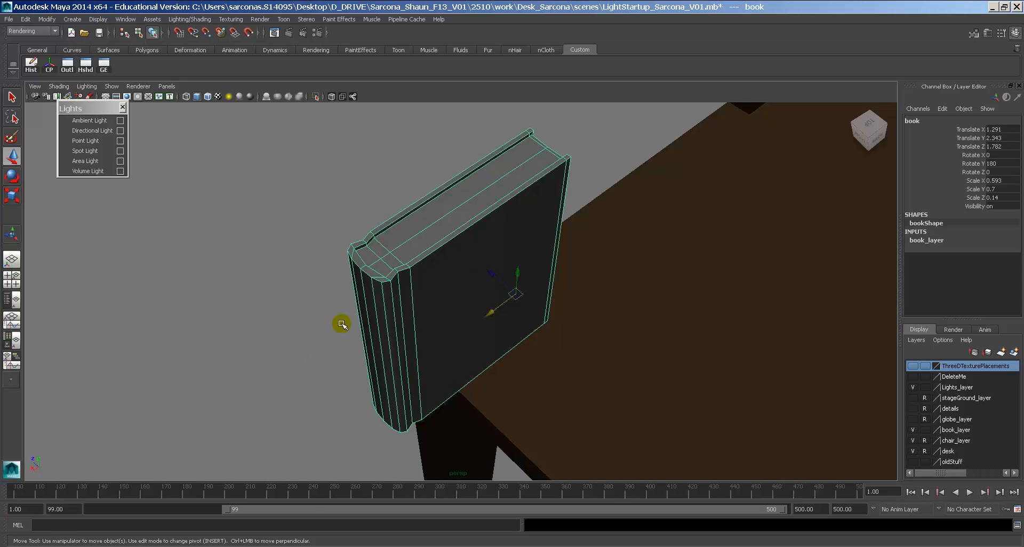
left_click_drag(589, 235, 515, 258, "alt")
Move the book along X until it is clear of the desk, to Translate X 2.135.
key("space")
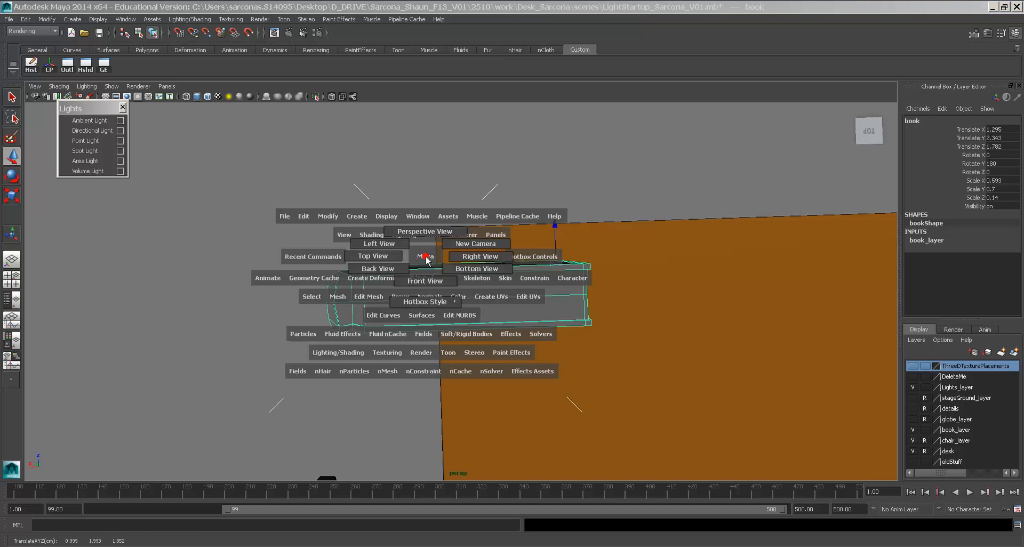
left_click_drag(422, 258, 379, 244)
key("f")
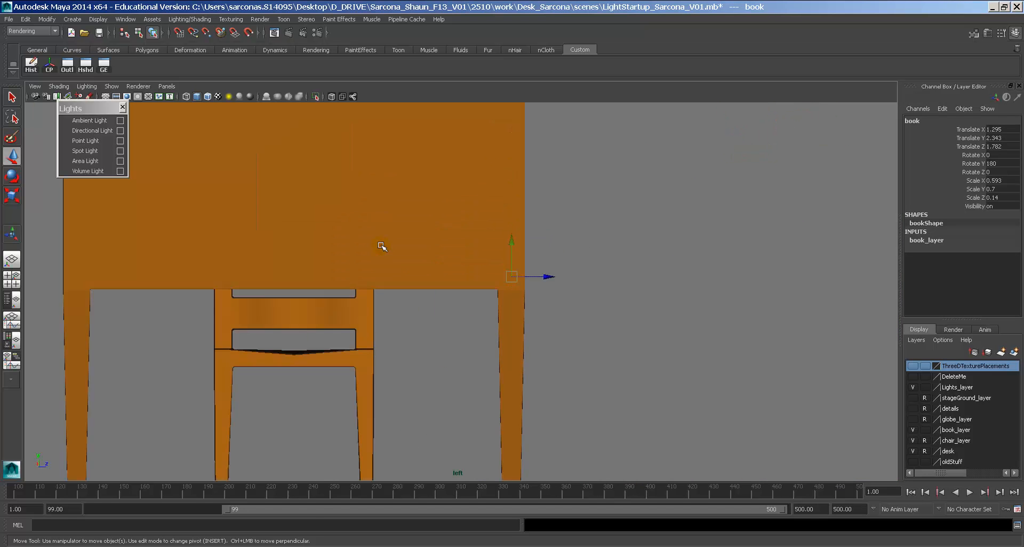
key("4")
scroll(583, 288, "down", 8)
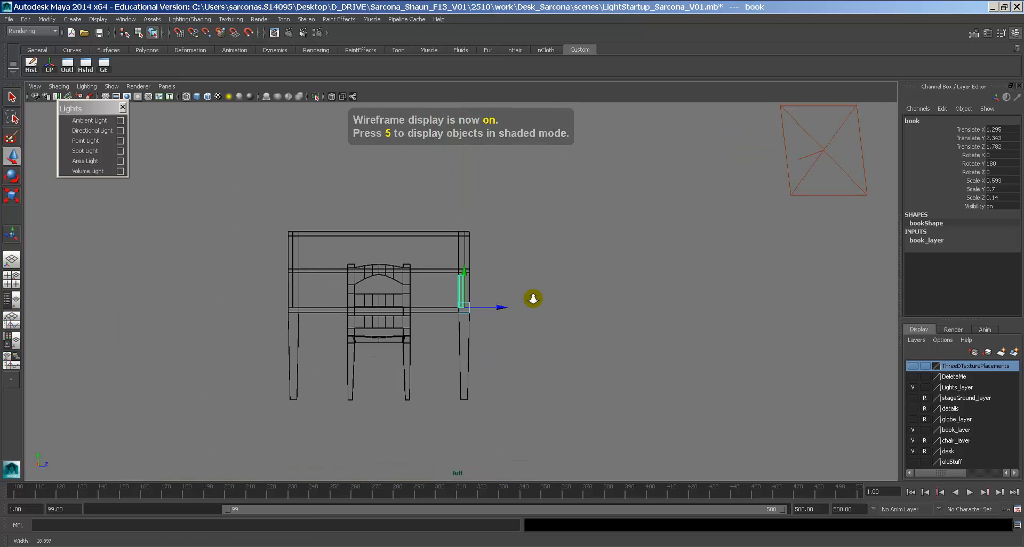
key("space")
left_click_drag(549, 270, 522, 272)
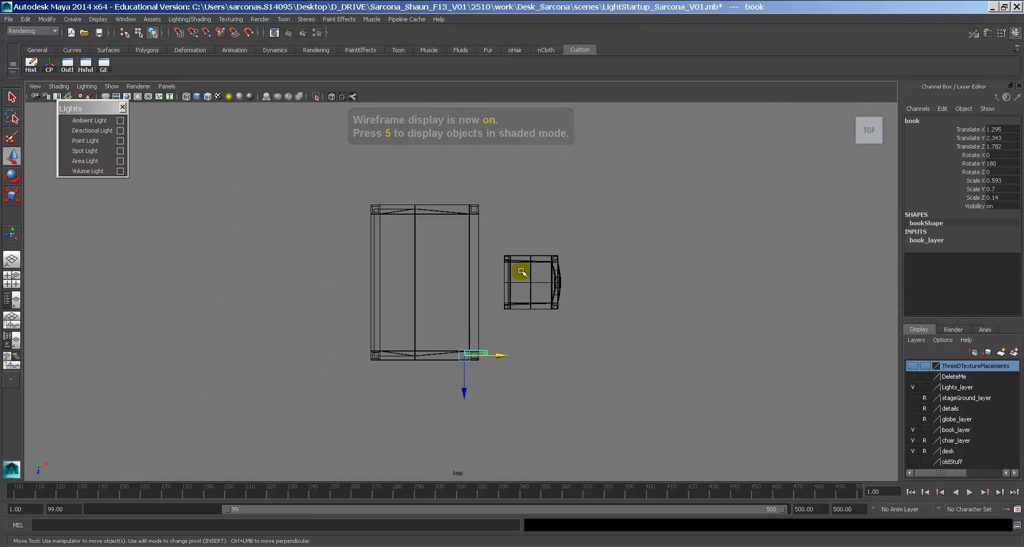
middle_click_drag(512, 342, 515, 280, "alt")
right_click_drag(515, 279, 806, 345, "alt")
right_click_drag(490, 338, 592, 361, "alt")
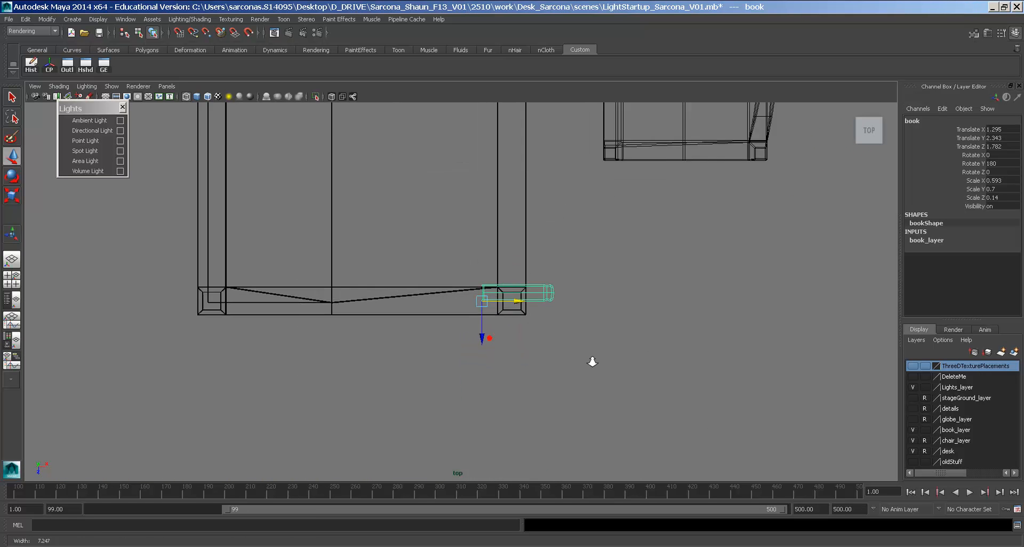
left_click_drag(518, 301, 646, 301)
right_click_drag(557, 290, 888, 325, "alt")
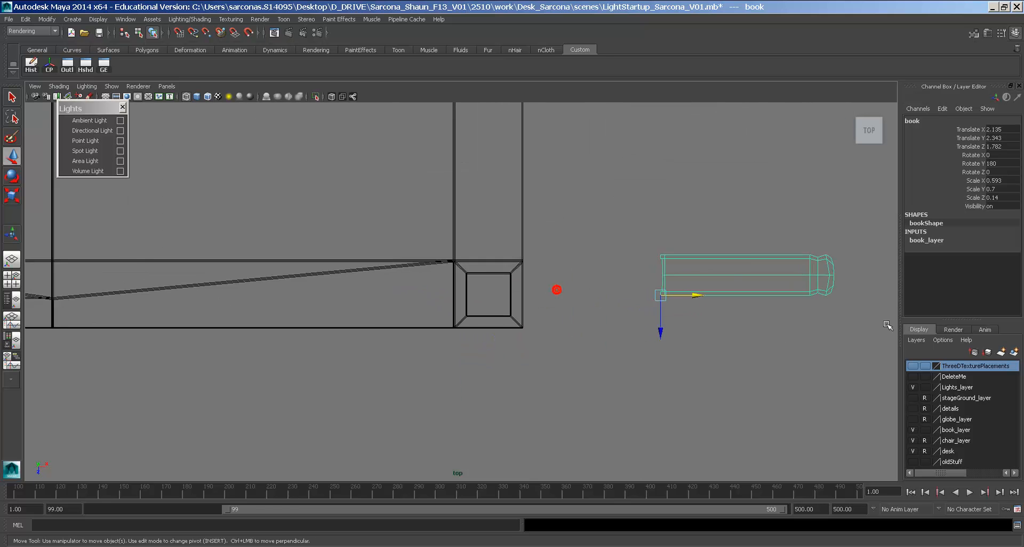
middle_click_drag(746, 308, 590, 284, "alt")
right_click_drag(591, 284, 907, 315, "alt")
middle_click_drag(661, 257, 508, 312, "alt")
right_click_drag(519, 313, 650, 308, "alt")
mouse_move(651, 308)
left_mouse_down("alt")
mouse_move(601, 290)
mouse_move(591, 263)
left_mouse_up("alt")
Select the page faces on the book's top end one by one.
key("space")
key("5")
middle_click_drag(384, 285, 576, 253, "alt")
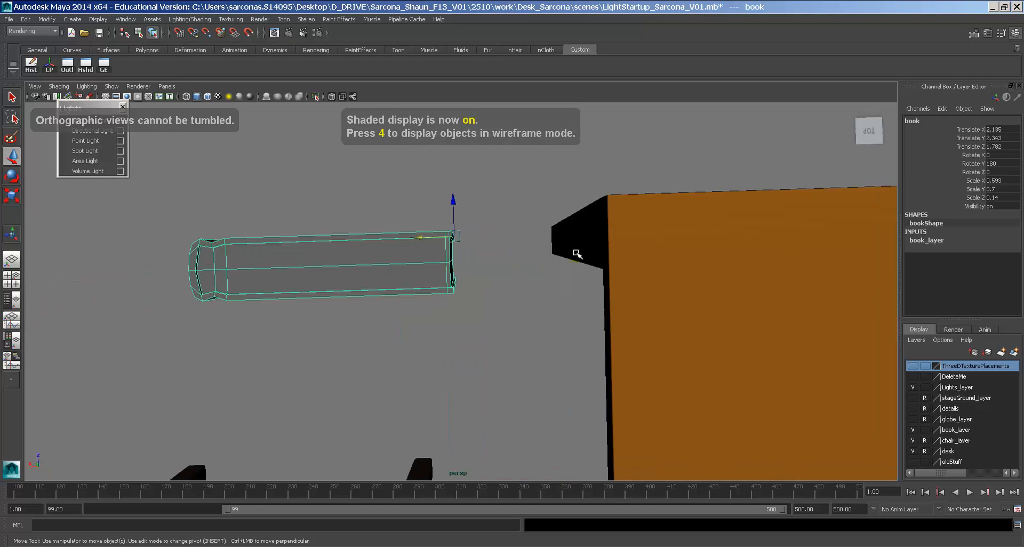
right_click_drag(576, 254, 635, 272, "alt")
middle_click_drag(443, 277, 537, 304, "alt")
left_click_drag(539, 305, 518, 240, "alt")
right_click_drag(517, 241, 421, 260, "alt")
left_click_drag(434, 261, 533, 267, "alt")
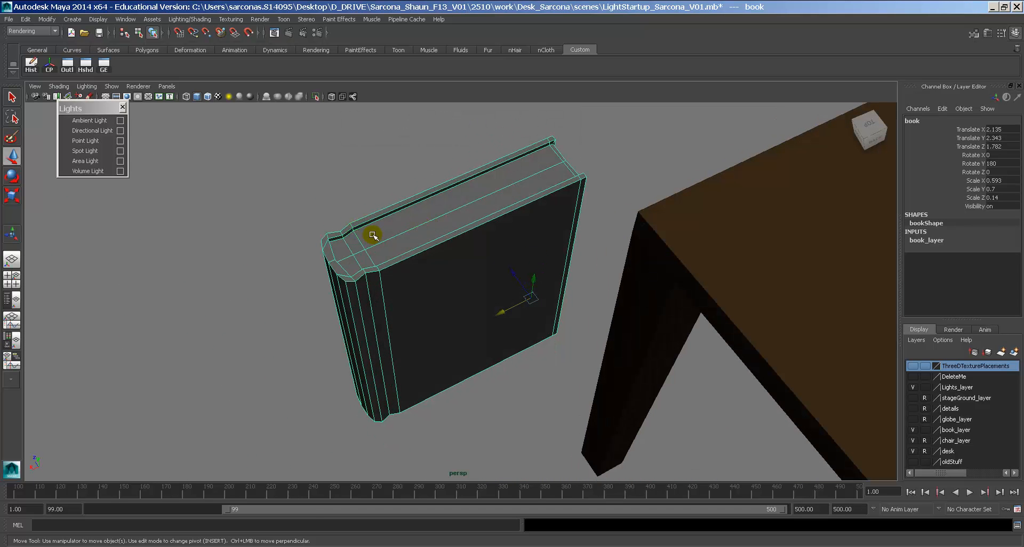
right_click_drag(372, 235, 372, 253)
left_click(343, 248)
left_click(354, 243, "shift")
left_click(372, 235, "shift")
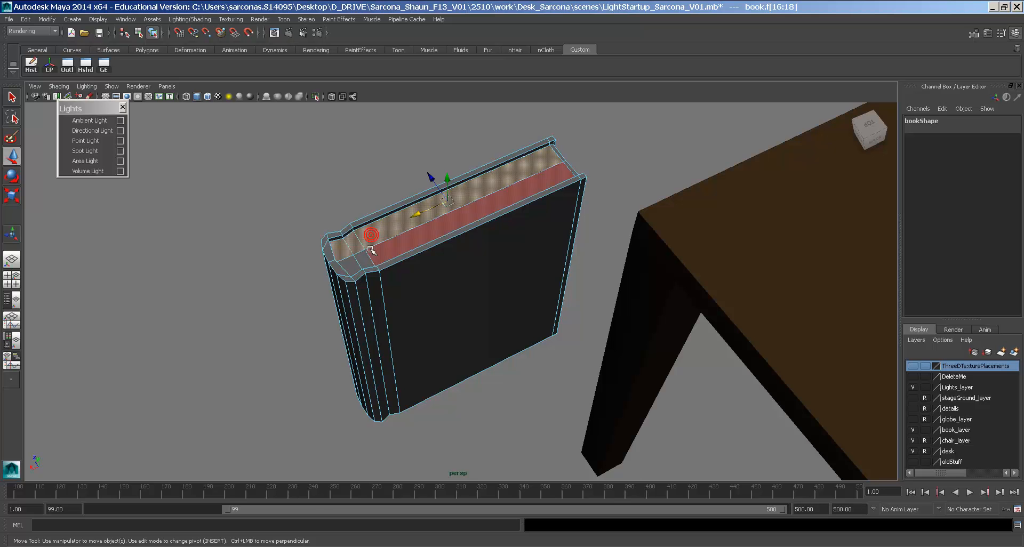
left_click(371, 252, "shift")
left_click(363, 256, "shift")
left_click(351, 258, "shift")
left_click_drag(454, 252, 453, 261, "alt")
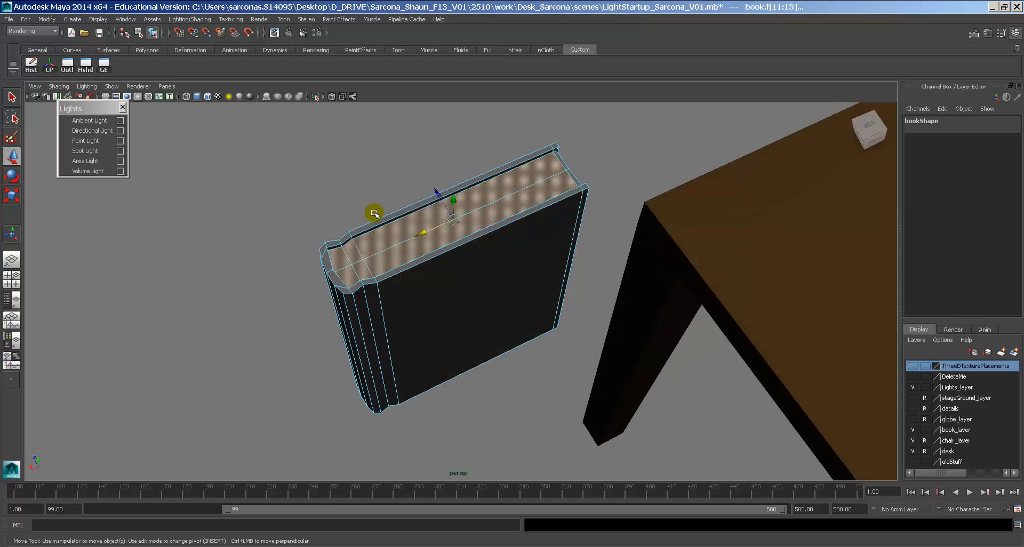
Select the thin cover-edge faces around the book's top, and return to selecting the whole book.
left_click(372, 225)
left_click(346, 237, "shift")
left_click(332, 244, "shift")
left_click(322, 246, "shift")
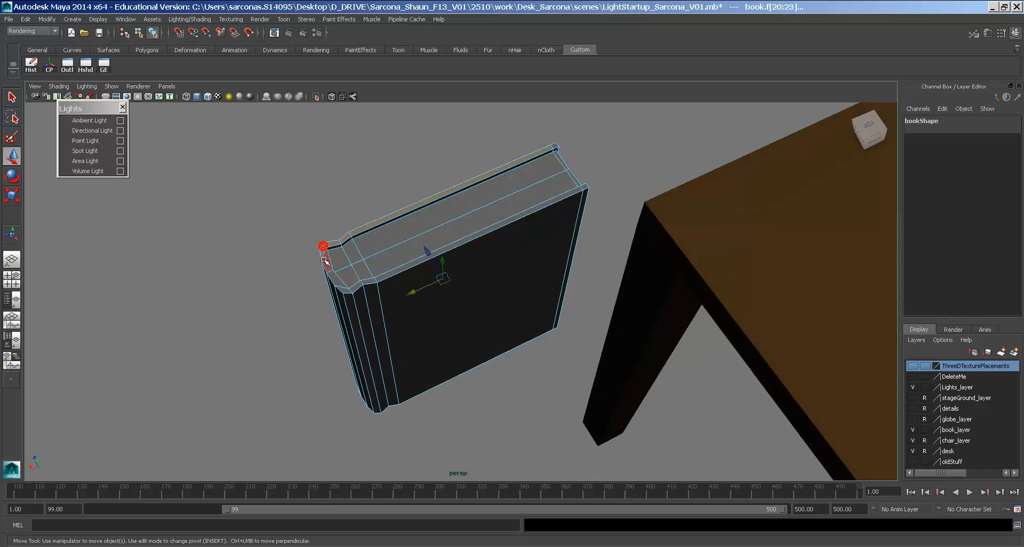
left_click(324, 261, "shift")
left_click(331, 275, "shift")
right_click_drag(357, 244, 375, 220)
left_click(366, 244)
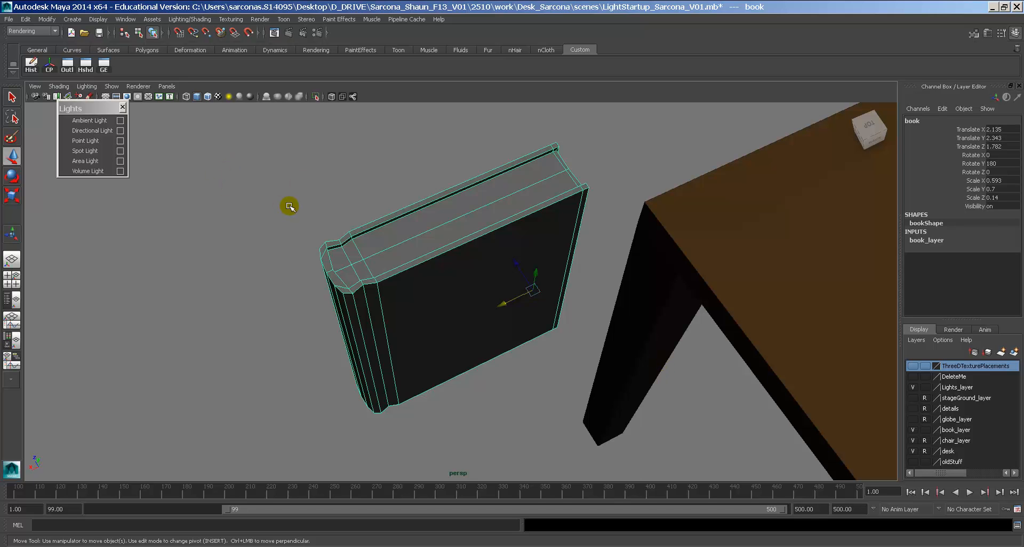
In the top view, select all faces of the book's page block without the surrounding cover faces.
mouse_move(432, 242)
left_mouse_down("alt")
mouse_move(402, 252)
mouse_move(453, 251)
mouse_move(430, 250)
left_mouse_up("alt")
key("space")
right_click_drag(434, 251, 377, 263)
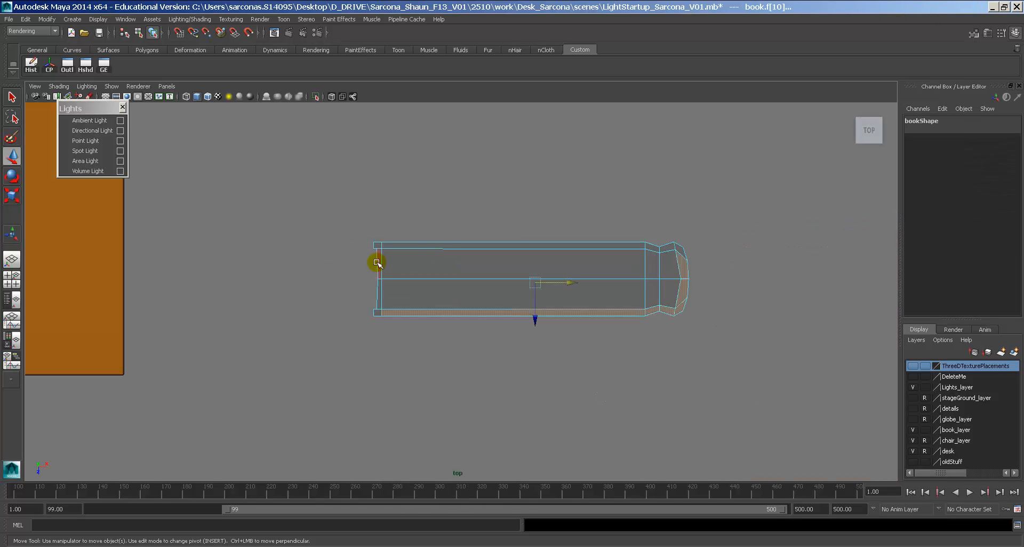
left_click(362, 259)
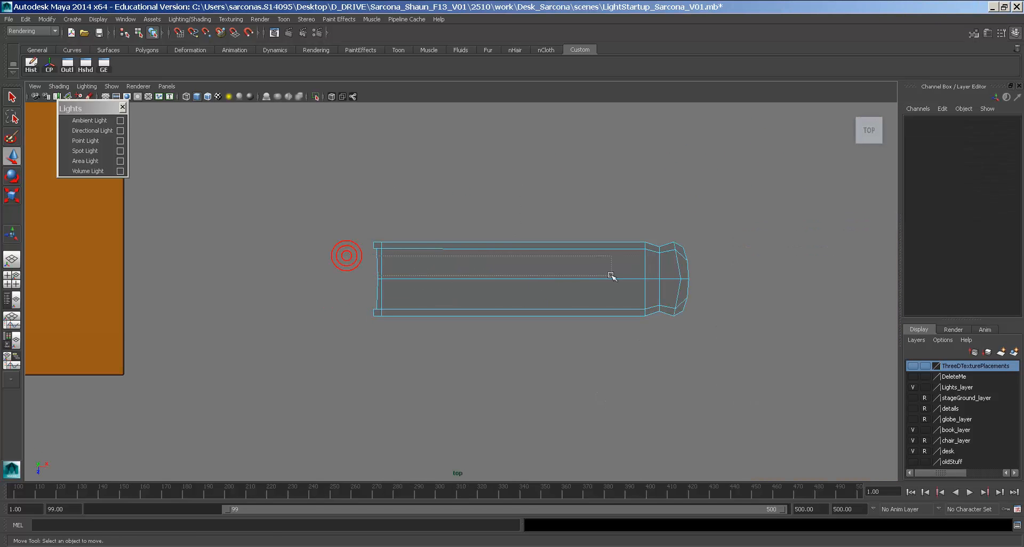
left_click_drag(671, 298, 670, 296)
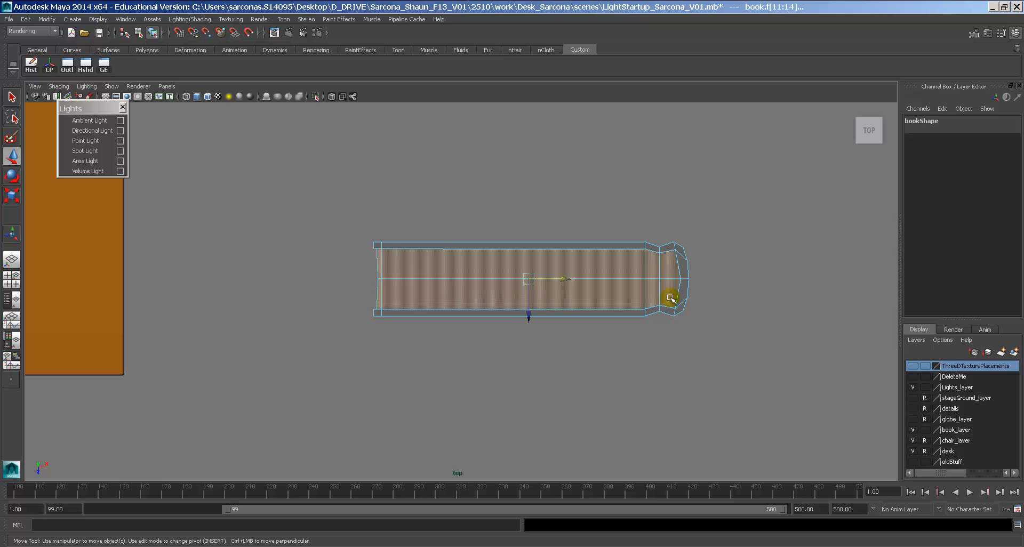
Assign a new Blinn material to the selected page faces and name it paperBook_Blinn.
key("space")
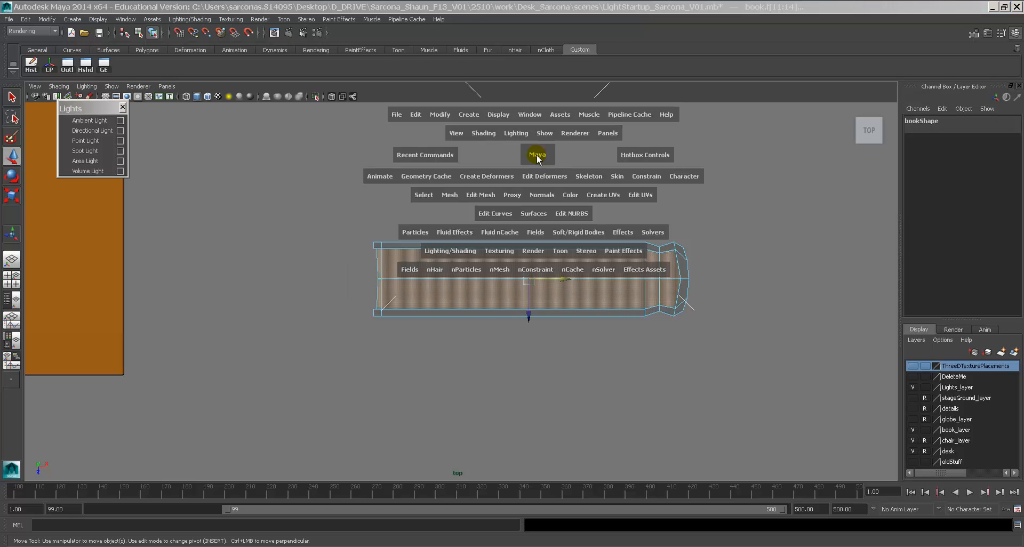
left_click(452, 255)
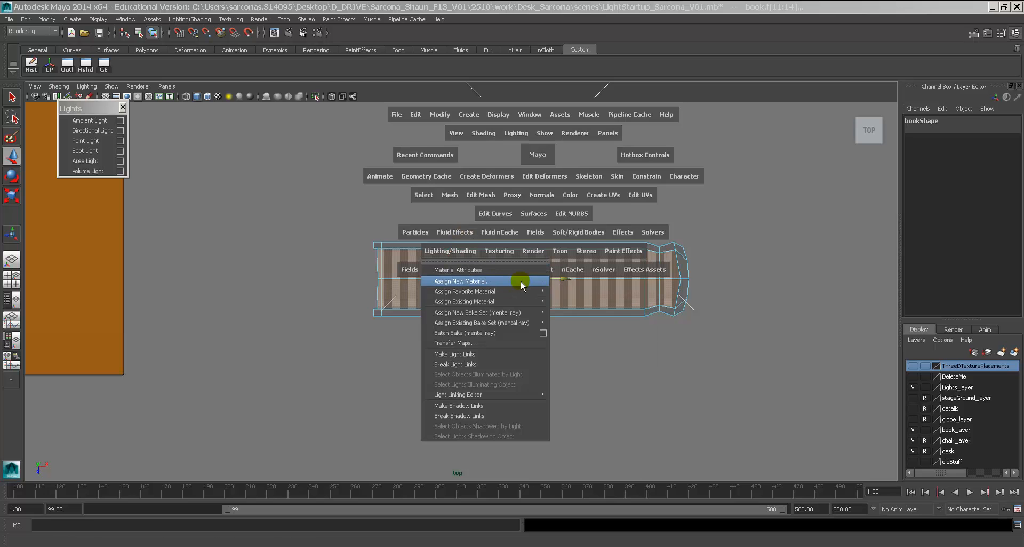
mouse_move(534, 294)
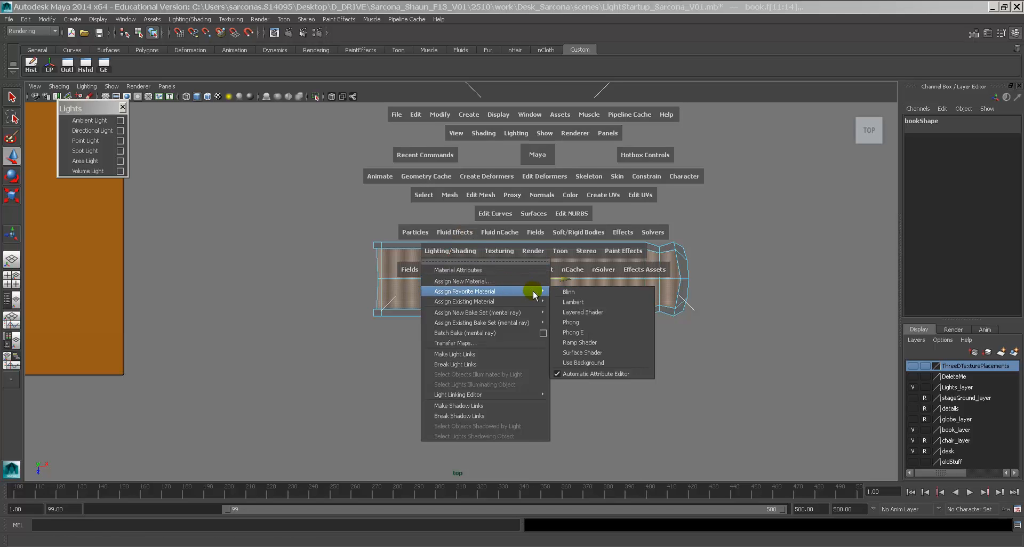
left_click(570, 292)
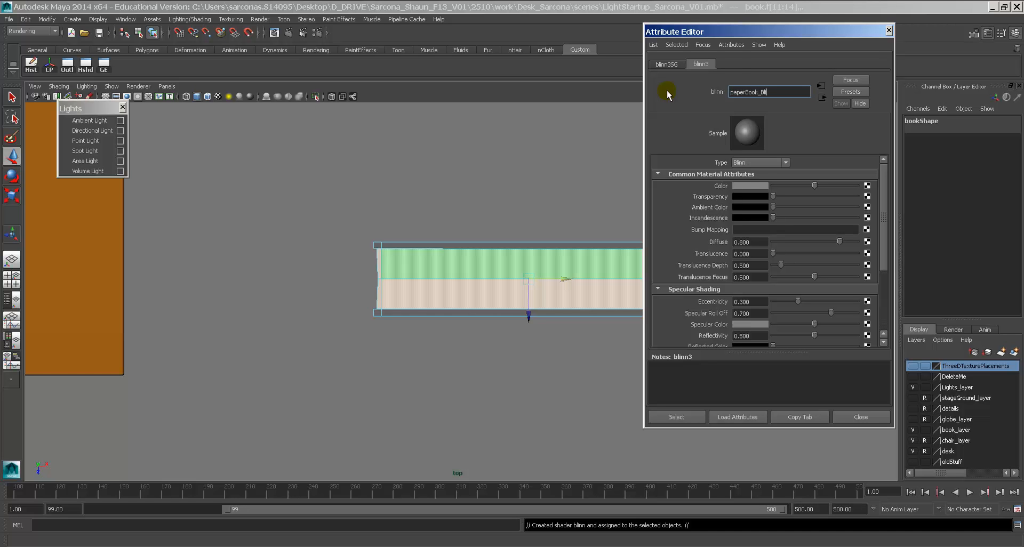
key("Return")
middle_click_drag(578, 174, 387, 202, "alt")
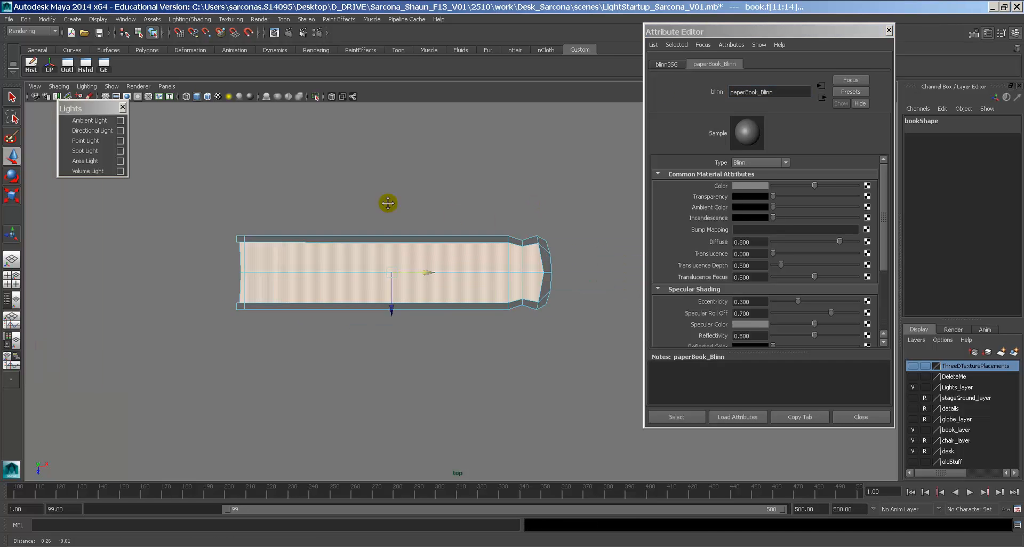
Give paperBook_Blinn a light grey color, darker specular color, eccentricity 0.038, specular roll off 1.000 and reflectivity 0.045.
left_click_drag(821, 185, 844, 186)
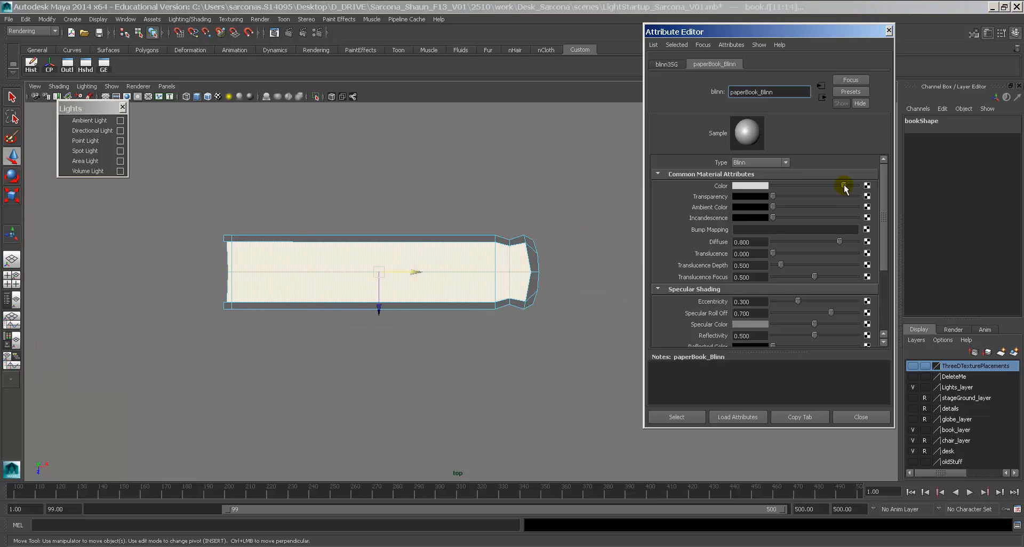
left_click_drag(801, 335, 777, 335)
left_click_drag(804, 302, 830, 313)
mouse_move(807, 301)
left_mouse_down()
mouse_move(797, 301)
mouse_move(841, 313)
mouse_move(796, 301)
mouse_move(815, 323)
mouse_move(833, 324)
mouse_move(800, 323)
mouse_move(775, 303)
left_mouse_up()
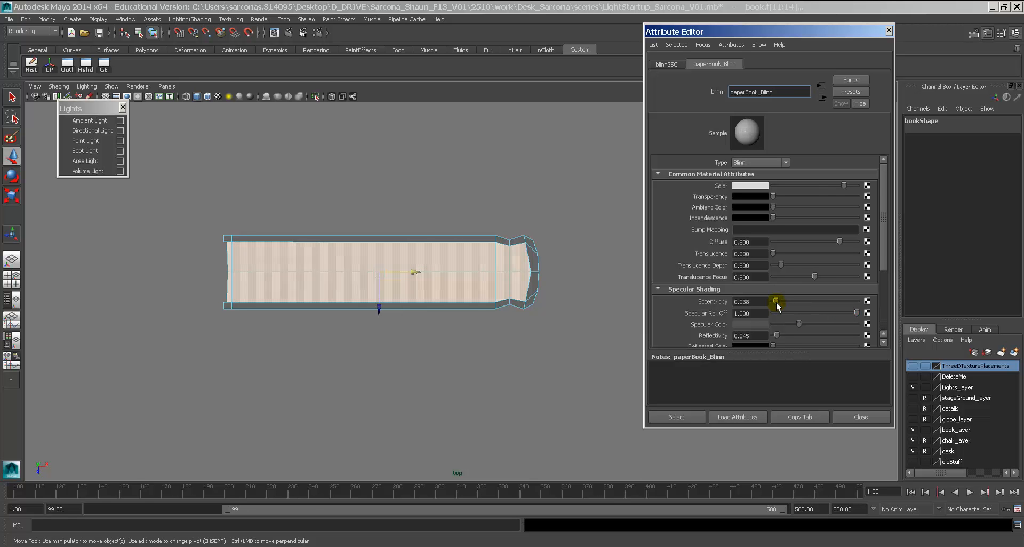
left_click(749, 140)
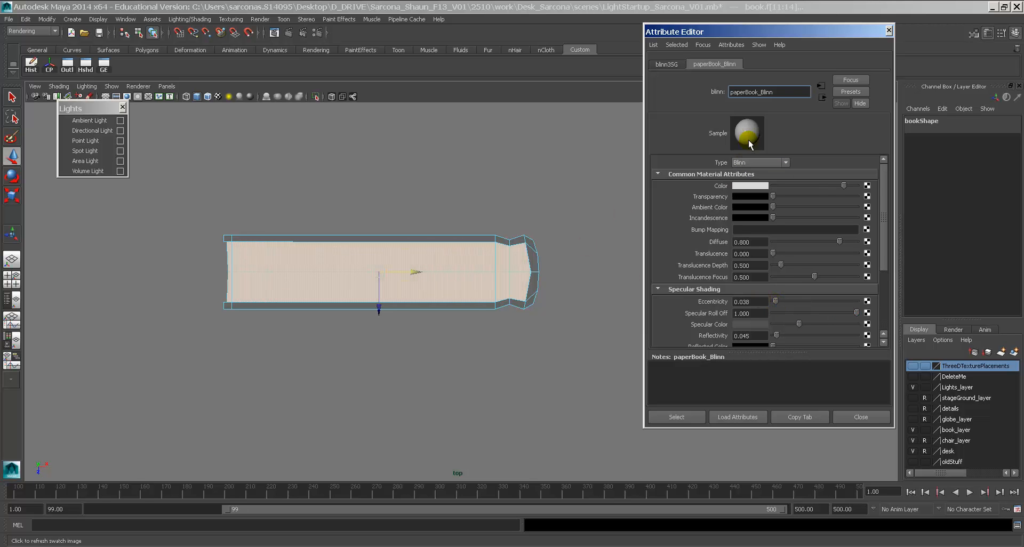
Give paperBook_Blinn a 3D Granite bump map with a bump depth of 0.1 and test-render the book in perspective.
key("space")
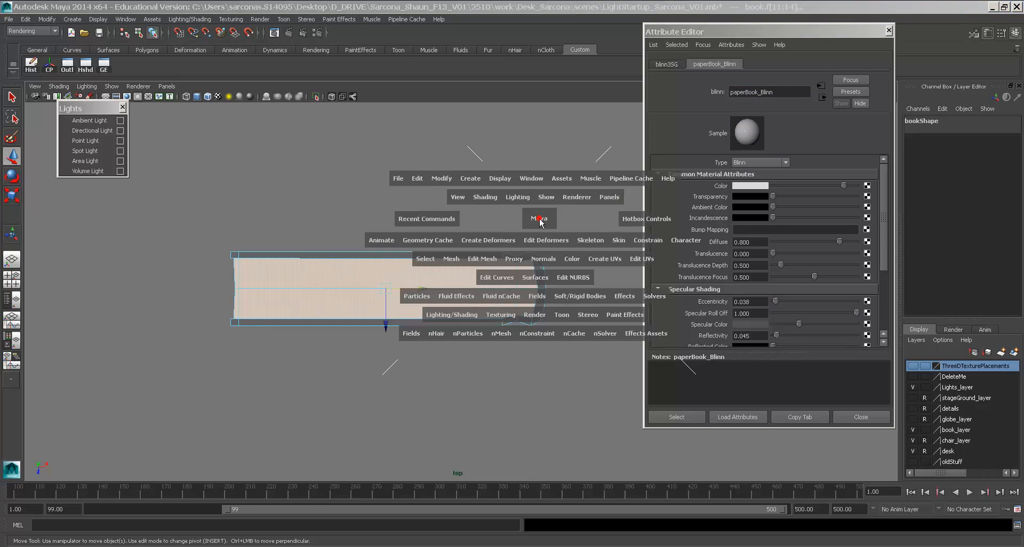
left_click_drag(539, 218, 538, 191)
left_click_drag(555, 236, 380, 210, "alt")
left_click_drag(479, 210, 592, 202, "alt")
left_click(849, 64)
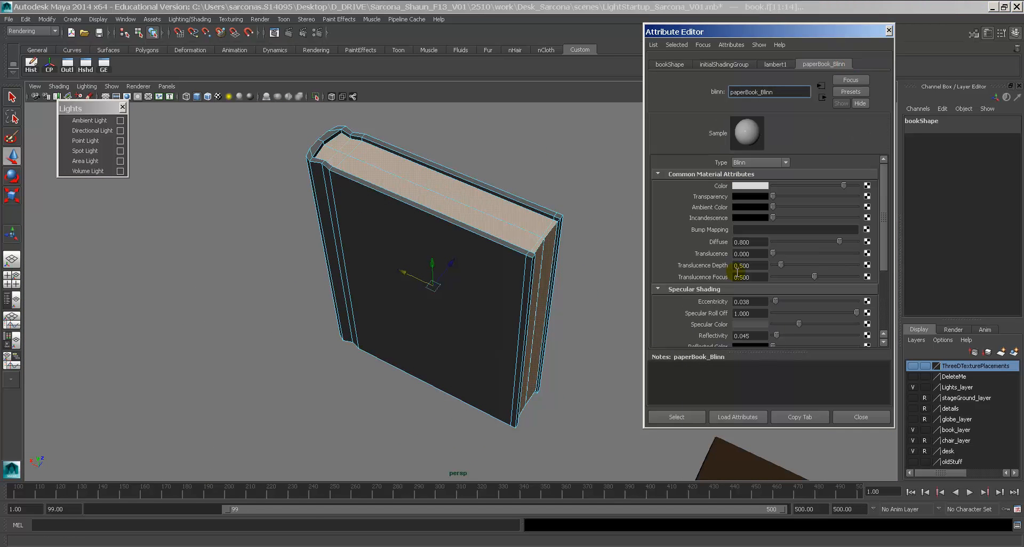
left_click(868, 229)
left_click_drag(466, 192, 411, 104)
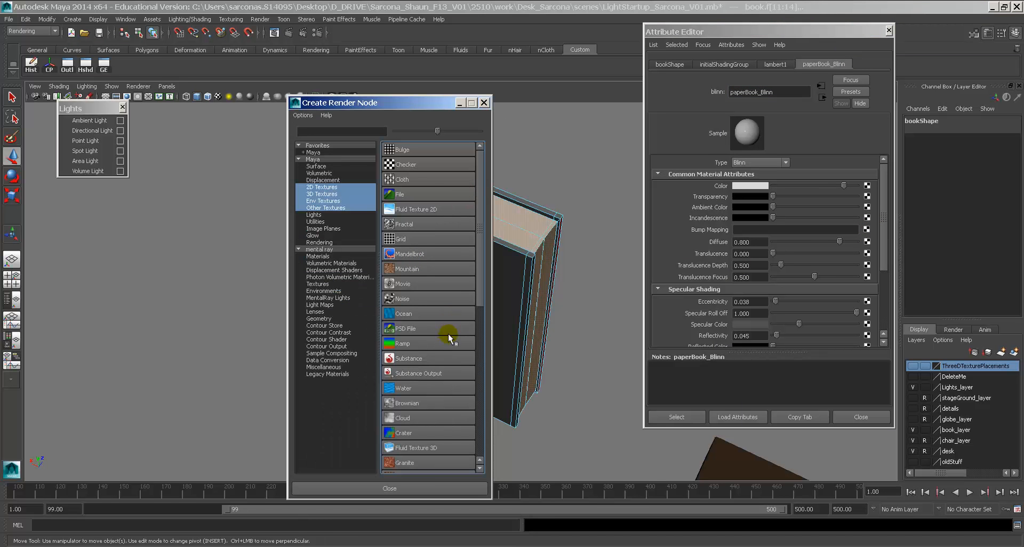
left_click(331, 194)
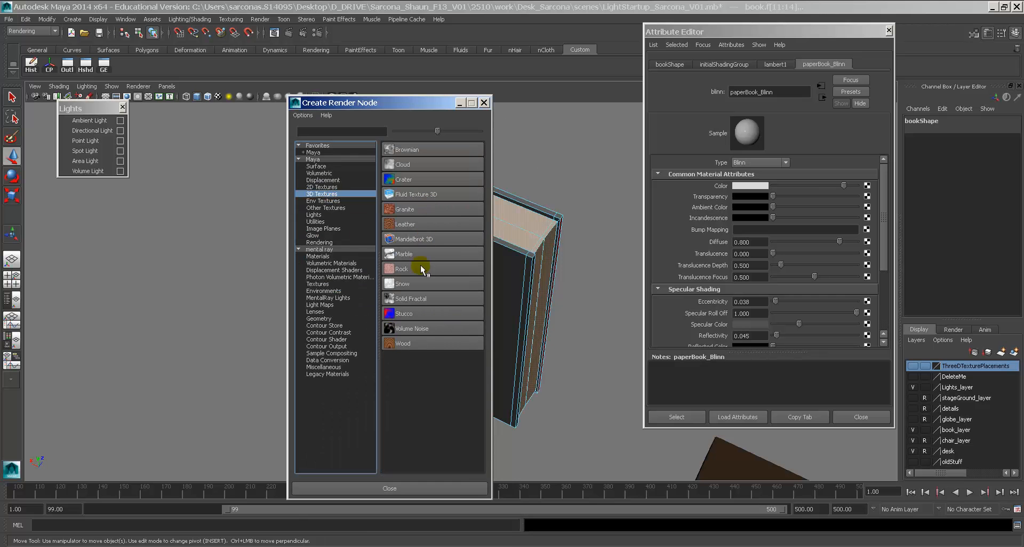
left_click(408, 210)
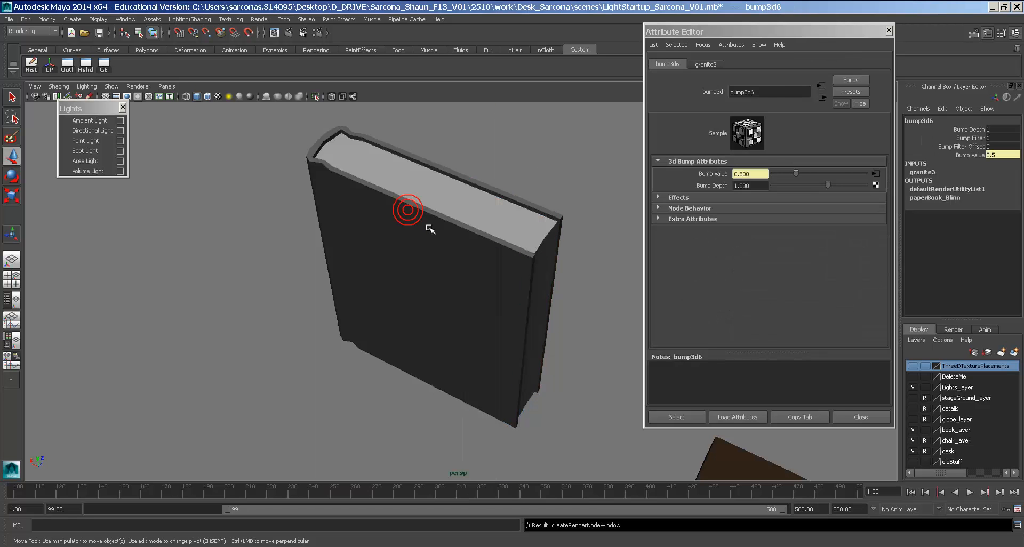
left_click(765, 185)
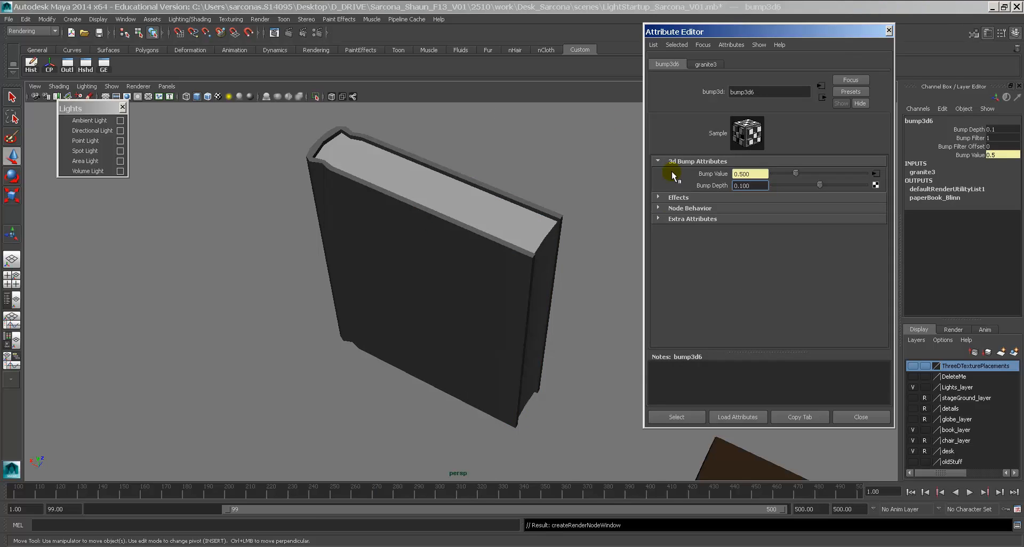
left_click(288, 33)
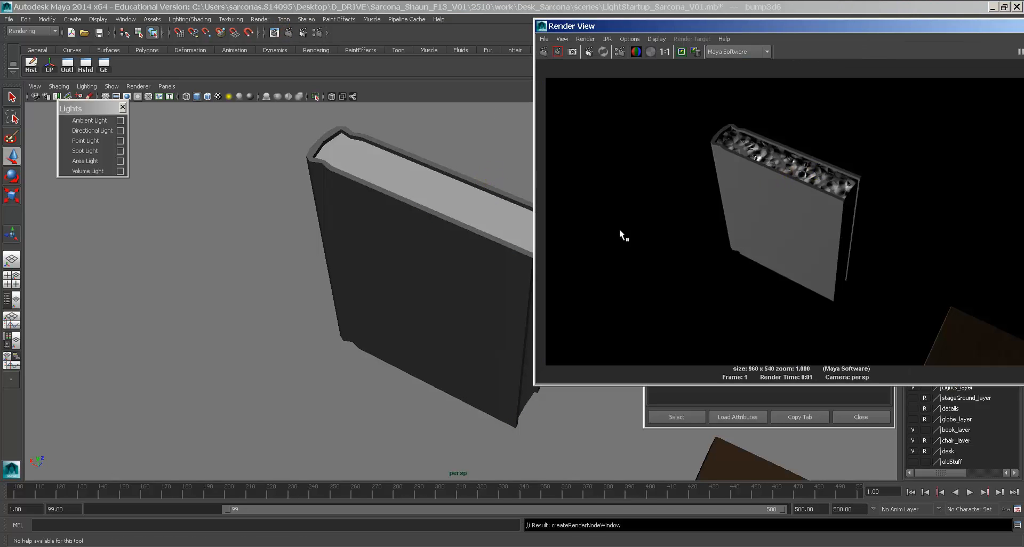
Move the granite's 3D texture placement box from under the desk onto the book, at about X 1.838, Y 2.693, Z 1.712.
right_click_drag(506, 238, 229, 215, "alt")
left_click_drag(229, 215, 422, 339, "alt")
right_click_drag(428, 343, 342, 294, "alt")
right_click_drag(383, 320, 371, 308, "alt")
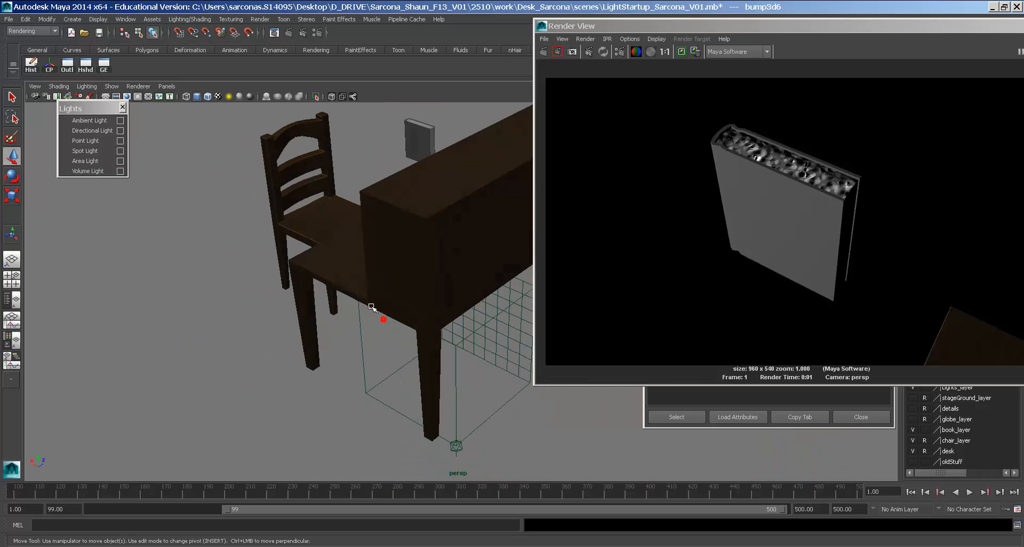
left_click(491, 326)
right_click_drag(491, 327, 459, 344, "alt")
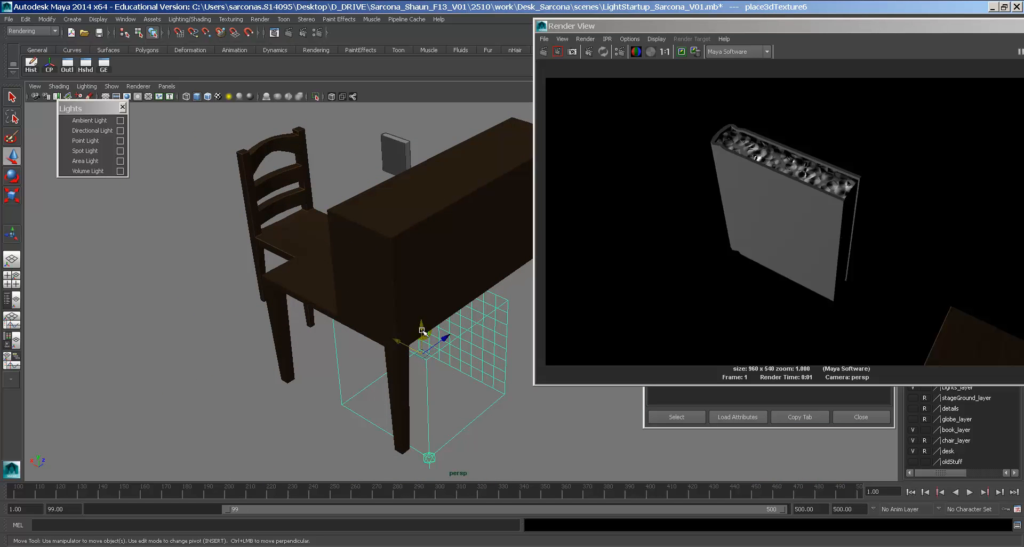
left_click_drag(422, 330, 428, 196)
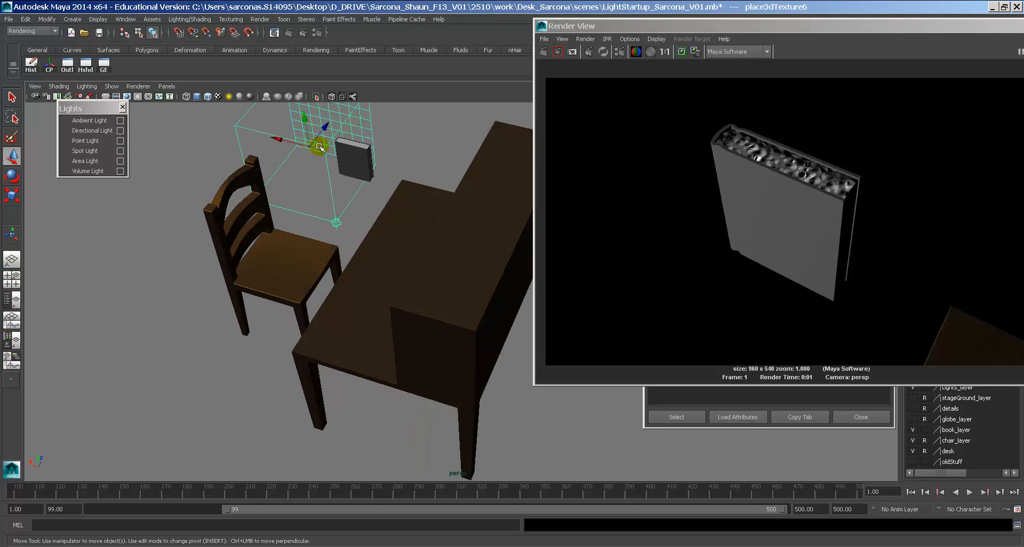
left_click_drag(320, 147, 370, 153)
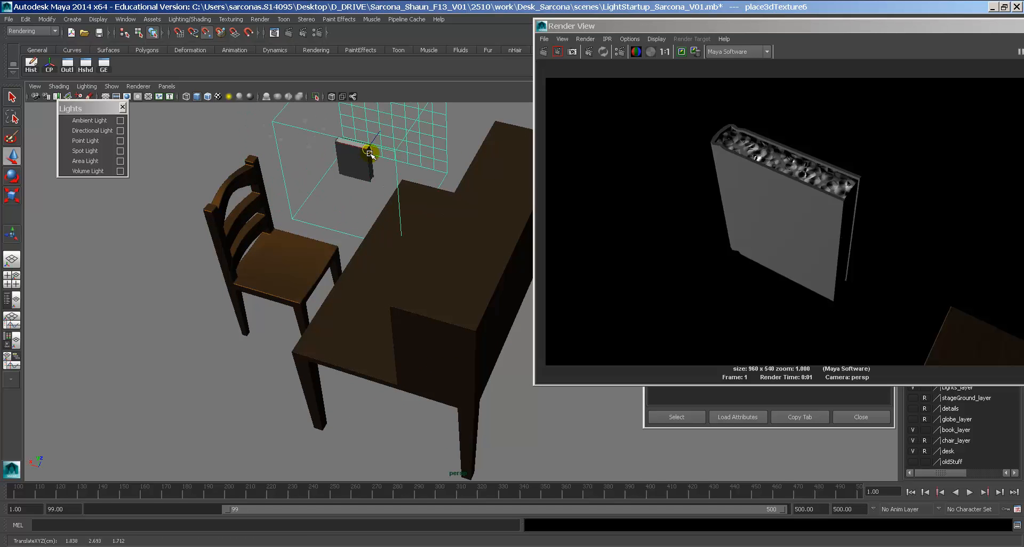
Rotate the granite's 3D texture placement box -90 degrees about X around the book.
middle_click_drag(369, 161, 378, 245, "alt")
right_click_drag(378, 245, 650, 280, "alt")
middle_click_drag(256, 146, 409, 322, "alt")
left_click_drag(407, 322, 404, 281, "alt")
key("e")
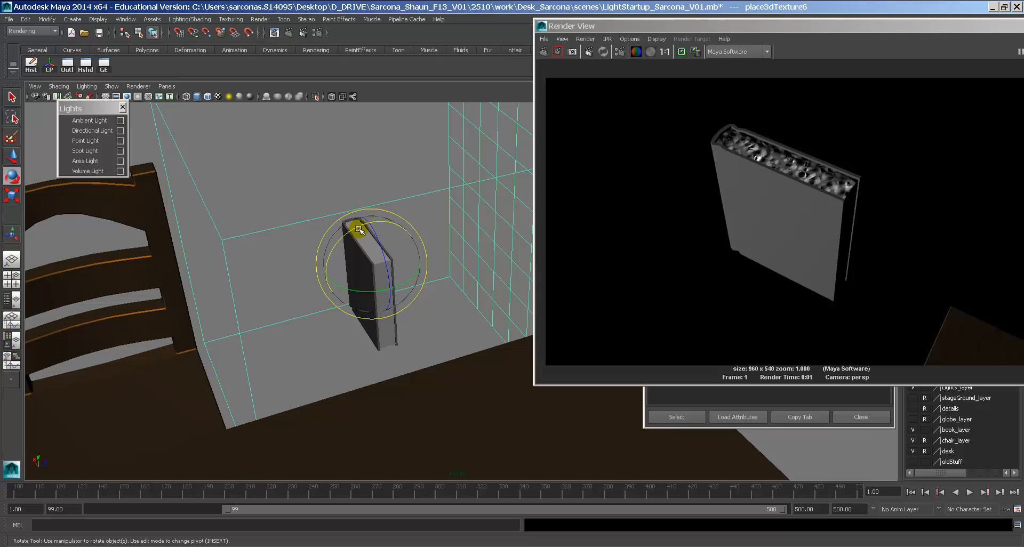
left_click_drag(358, 230, 314, 329)
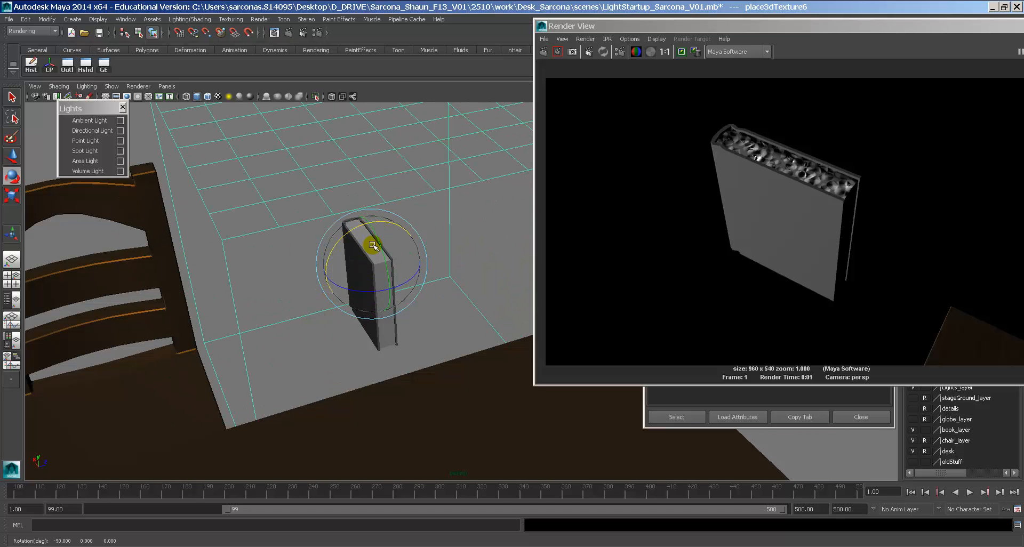
Scale the granite's placement box to 0.022 in Y and re-render the book to inspect the page grain up close.
key("r")
left_click_drag(331, 273, 407, 247)
right_click_drag(407, 247, 386, 302, "alt")
middle_click_drag(326, 299, 404, 290, "alt")
right_click_drag(405, 290, 462, 255, "alt")
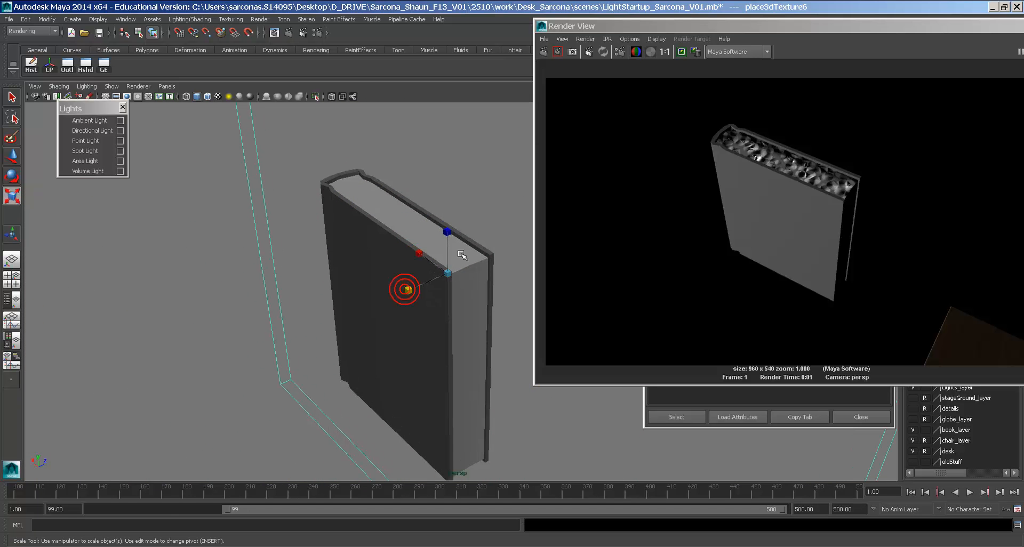
left_click(543, 51)
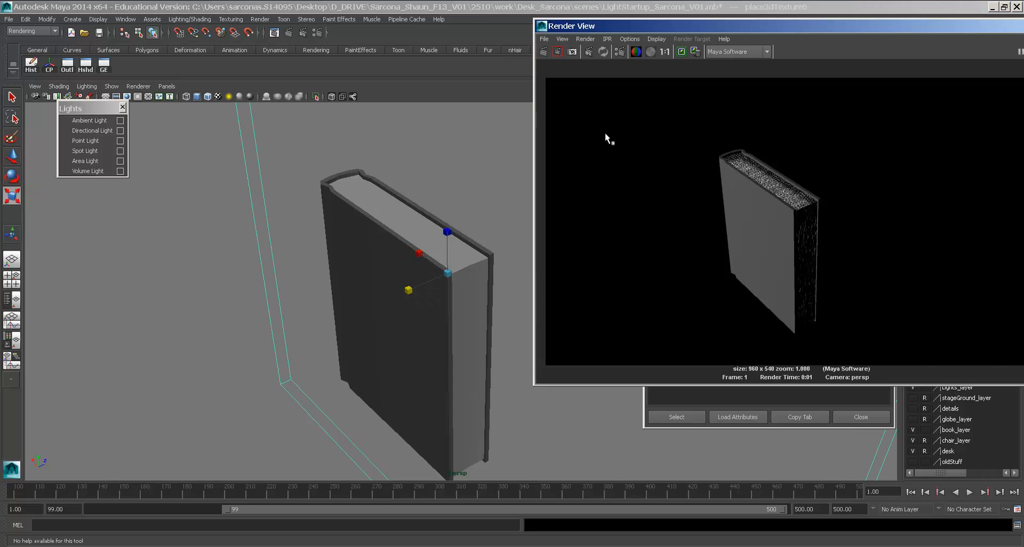
right_click_drag(657, 163, 879, 185, "alt")
middle_click_drag(789, 174, 793, 200, "alt")
right_click_drag(793, 200, 905, 203, "alt")
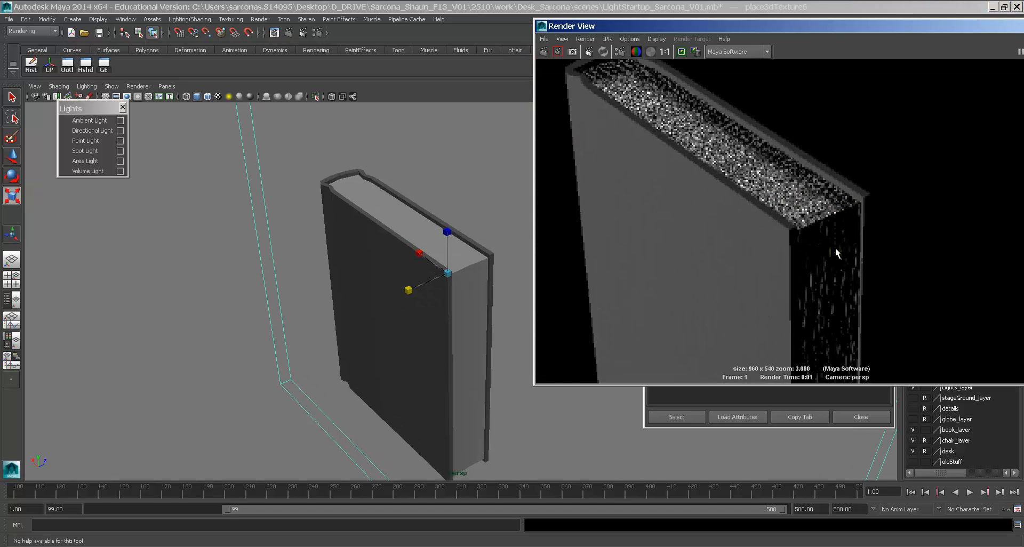
left_click_drag(738, 27, 289, 33)
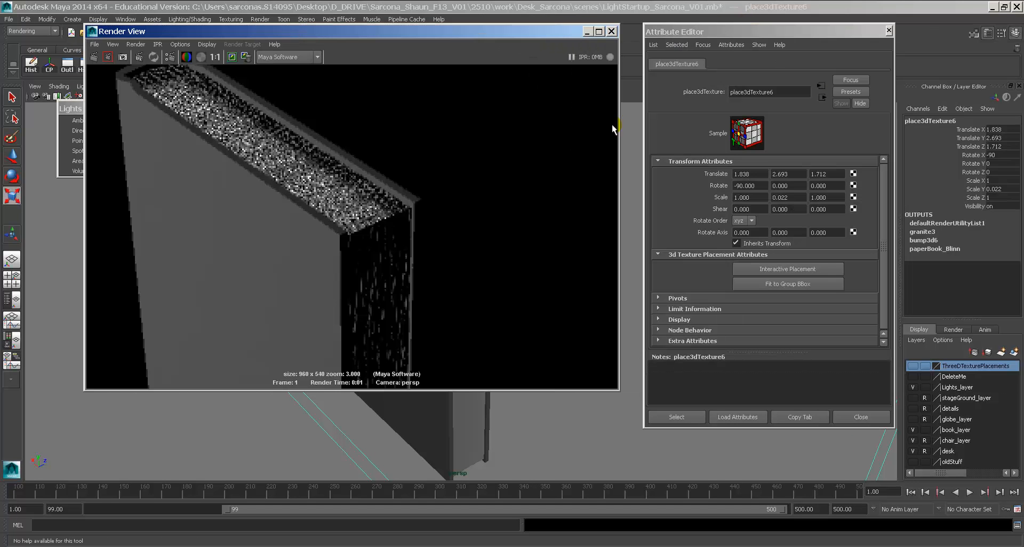
Lower the page granite's bump depth to 0.05 and finally 0.02, checking the paper grain in test renders.
left_click(822, 98)
left_click(822, 97)
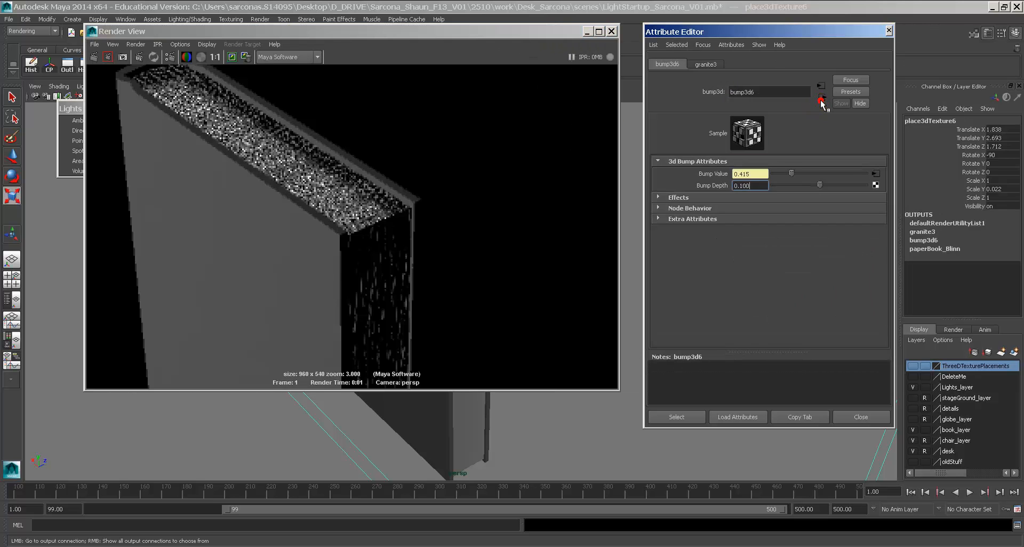
left_click(765, 185)
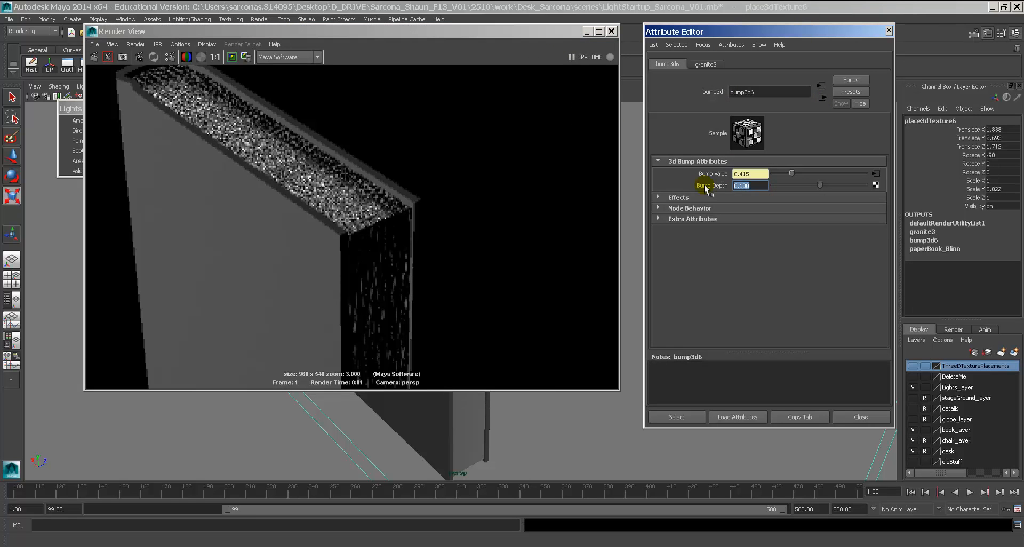
type("0.050")
left_click(94, 57)
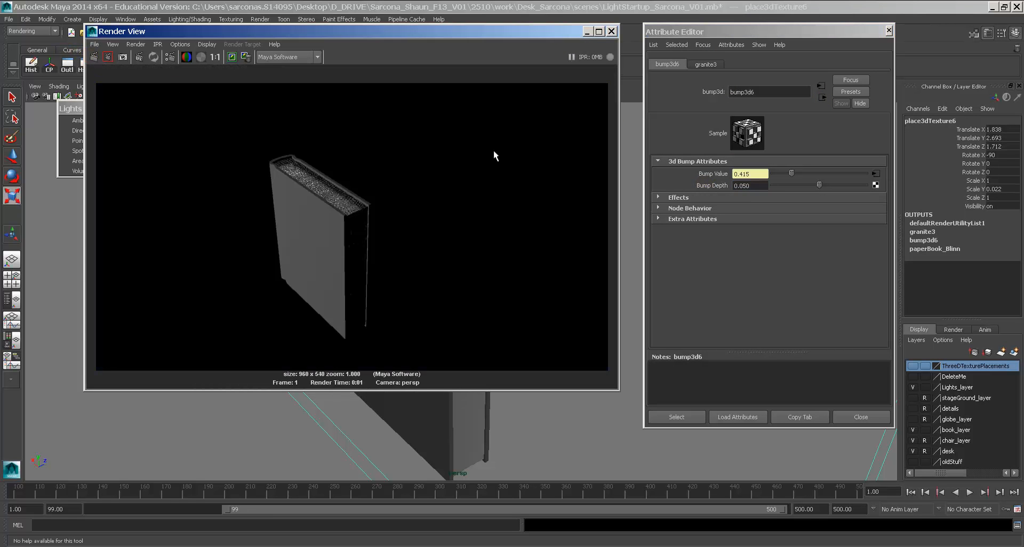
left_click(750, 186)
type("0.02")
key("Return")
scroll(321, 162, "up", 3)
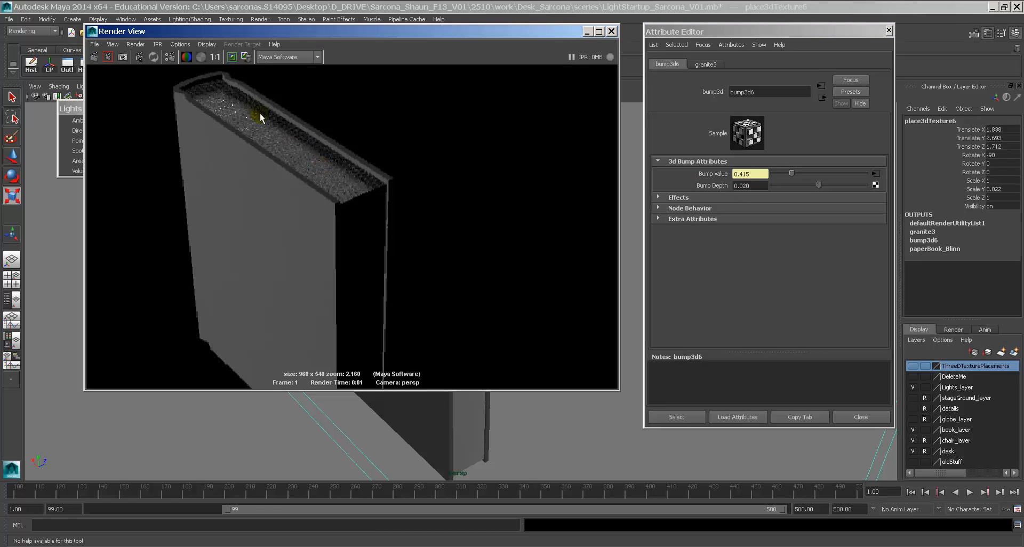
Close the render and put the book into face selection mode.
left_click(612, 33)
right_click_drag(547, 288, 375, 250, "alt")
left_click_drag(375, 250, 507, 240, "alt")
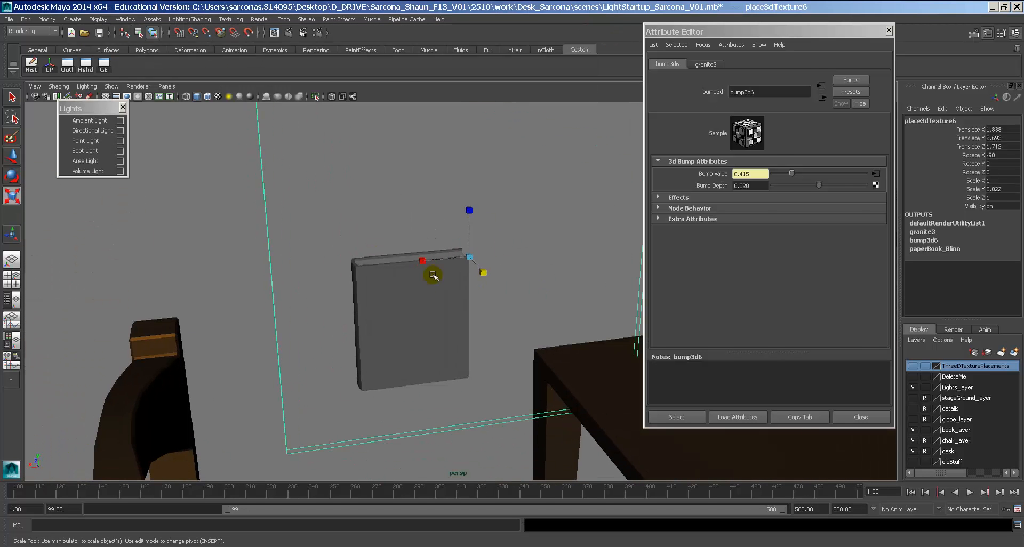
left_click(421, 289)
left_click_drag(421, 290, 476, 256, "alt")
right_click(417, 255)
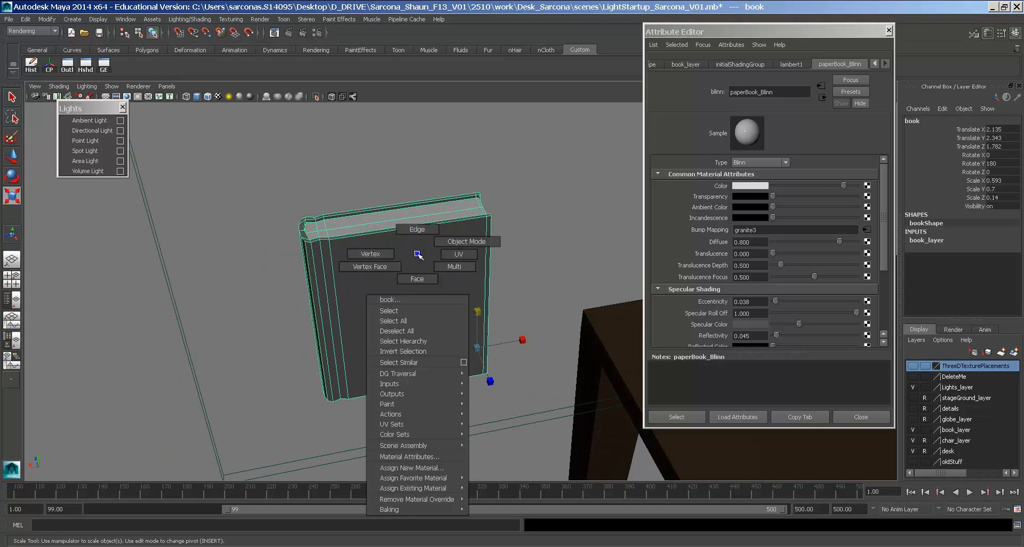
right_click_drag(418, 254, 418, 269)
left_click_drag(424, 263, 426, 280, "alt")
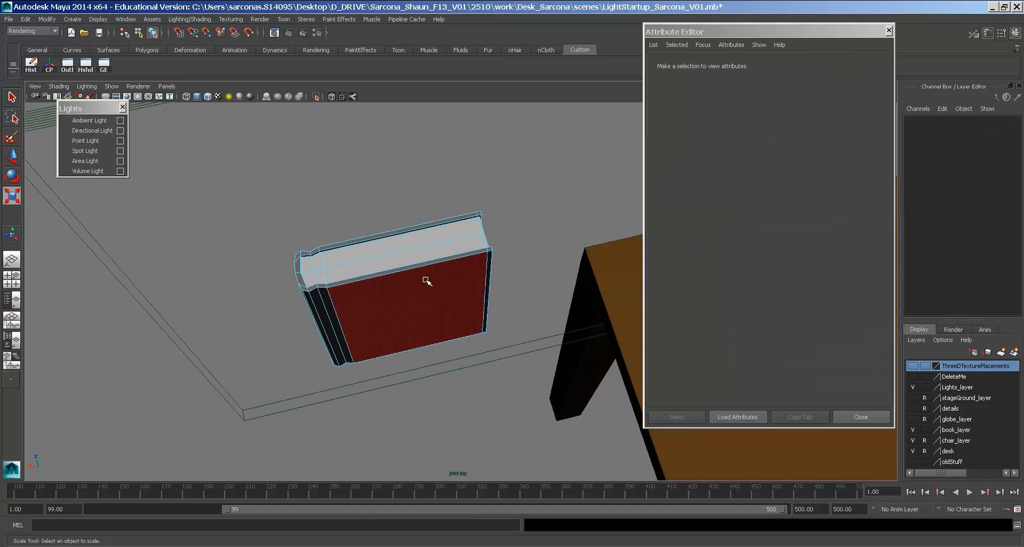
Select the book's page faces in the top view and invert the selection to pick the cover and spine faces instead.
left_click(341, 258)
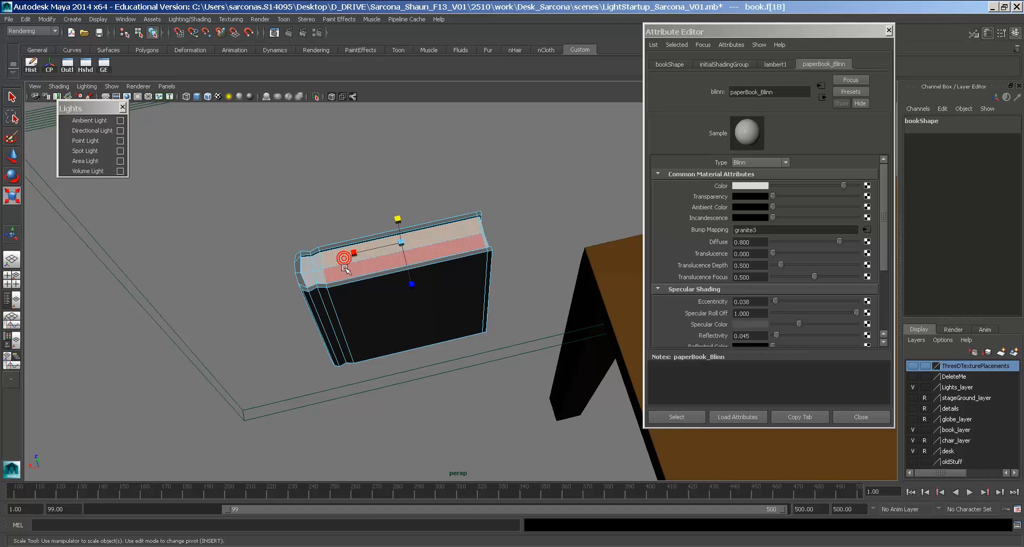
left_click(347, 231)
key("space")
left_click_drag(345, 226, 322, 225)
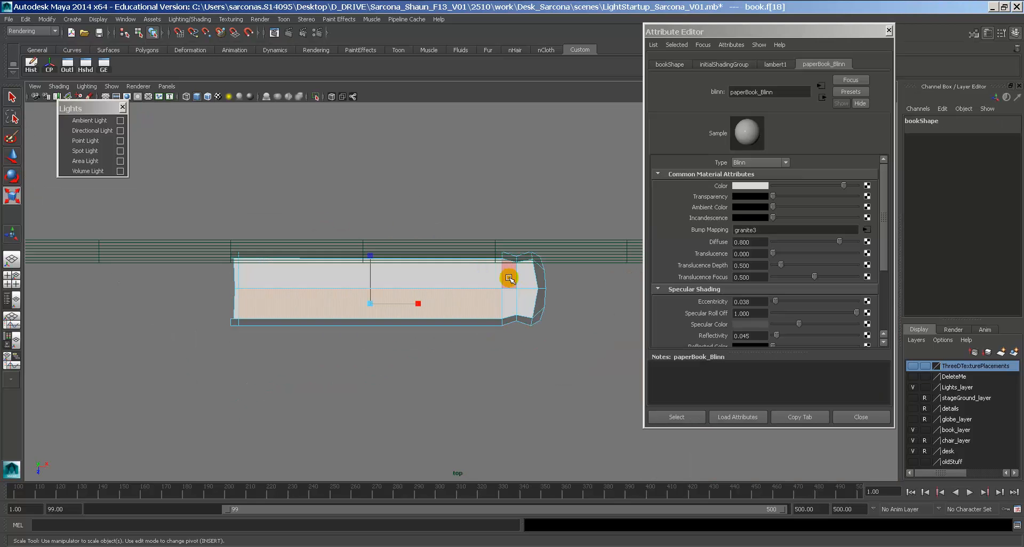
left_click_drag(525, 275, 215, 304)
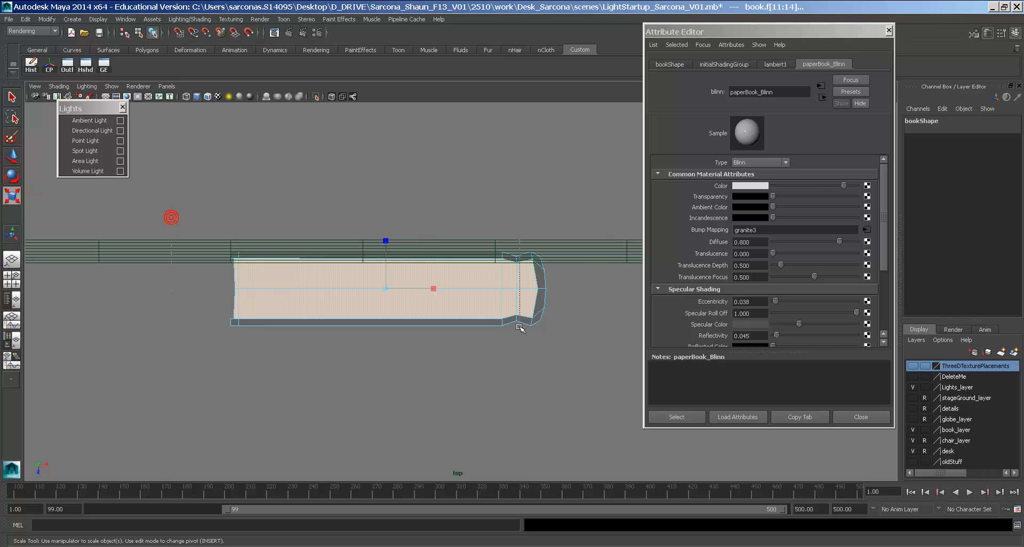
left_click_drag(616, 388, 590, 342, "shift")
key("space")
left_click_drag(476, 329, 427, 325, "alt")
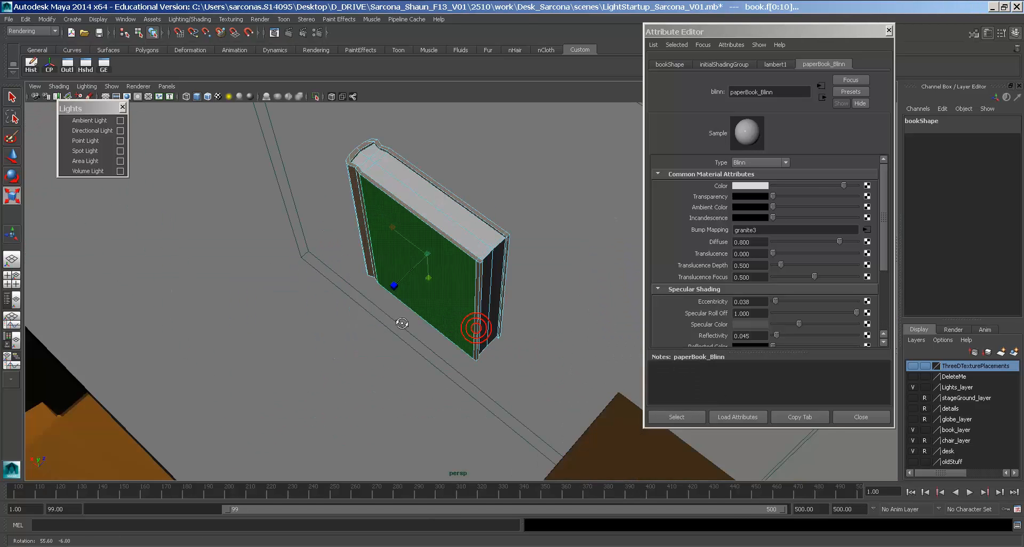
right_click_drag(475, 330, 526, 299, "alt")
left_click_drag(526, 299, 469, 295, "alt")
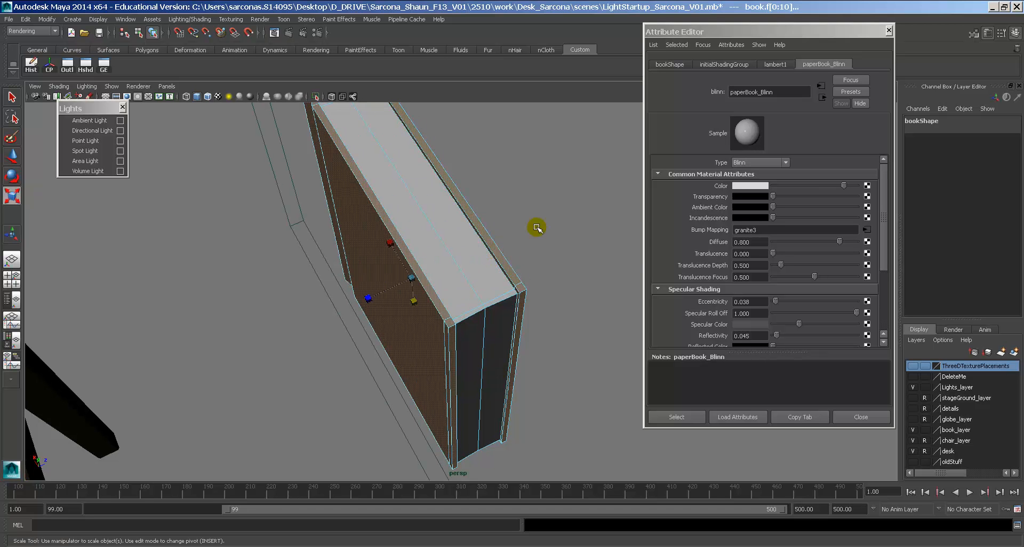
Assign a new Blinn material to the selected cover faces and name it bookBinding_Blinn.
key("space")
mouse_move(454, 308)
left_mouse_down()
mouse_move(511, 351)
mouse_move(502, 350)
mouse_move(561, 352)
left_mouse_up()
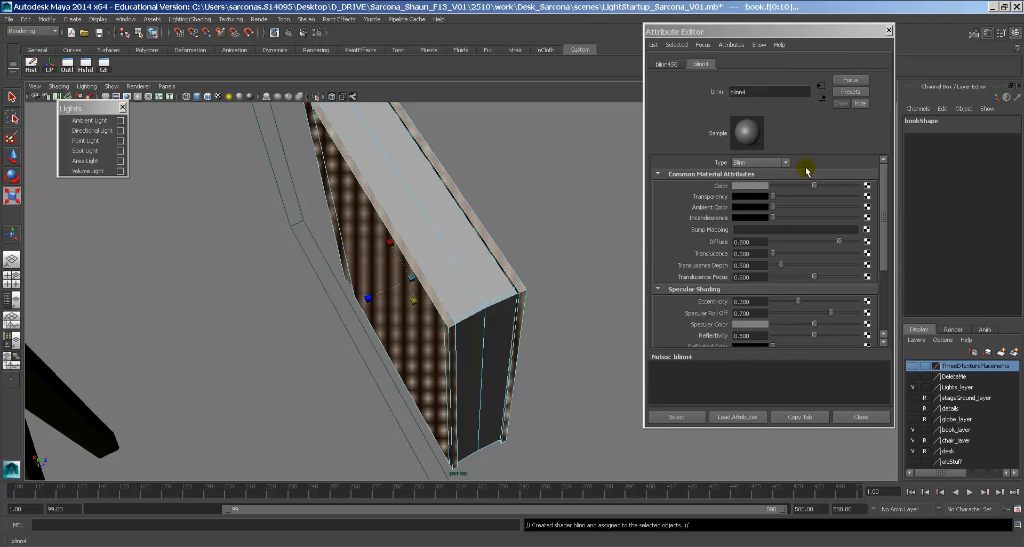
double_click(777, 92)
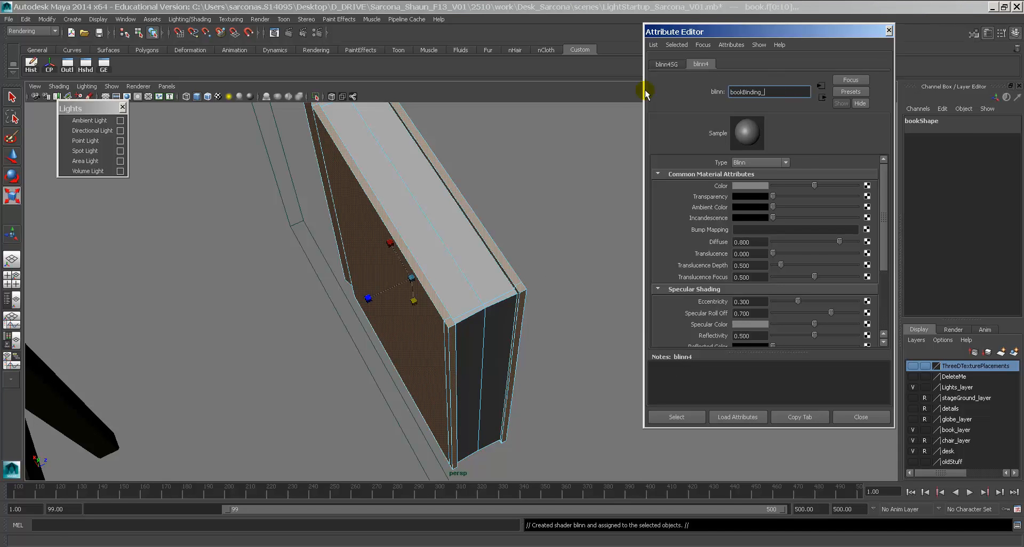
type("bookBinding_Blinn")
key("Return")
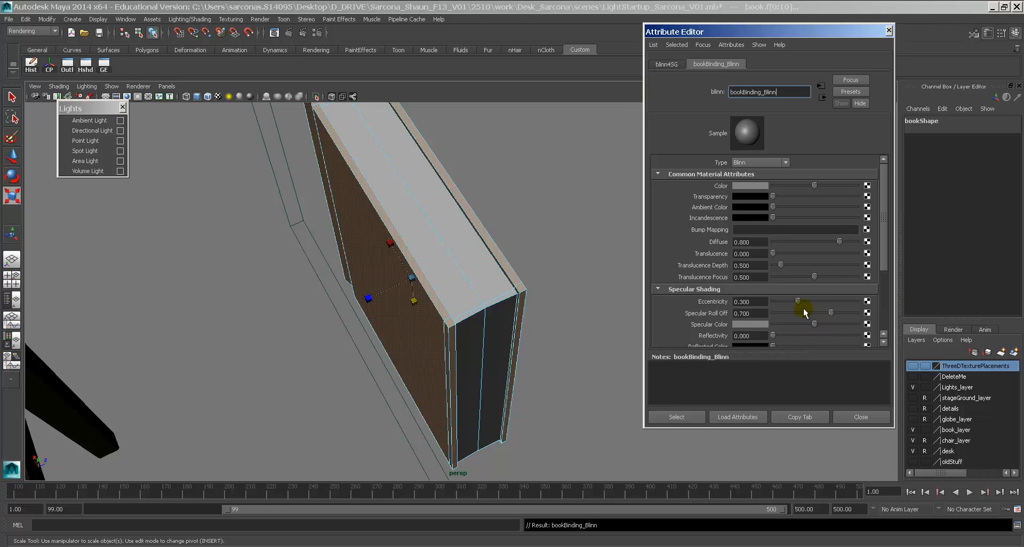
Give bookBinding_Blinn reflectivity 0.000, eccentricity 0.172 and specular roll off 0.420, and darken its specular color.
left_click_drag(810, 301, 803, 302)
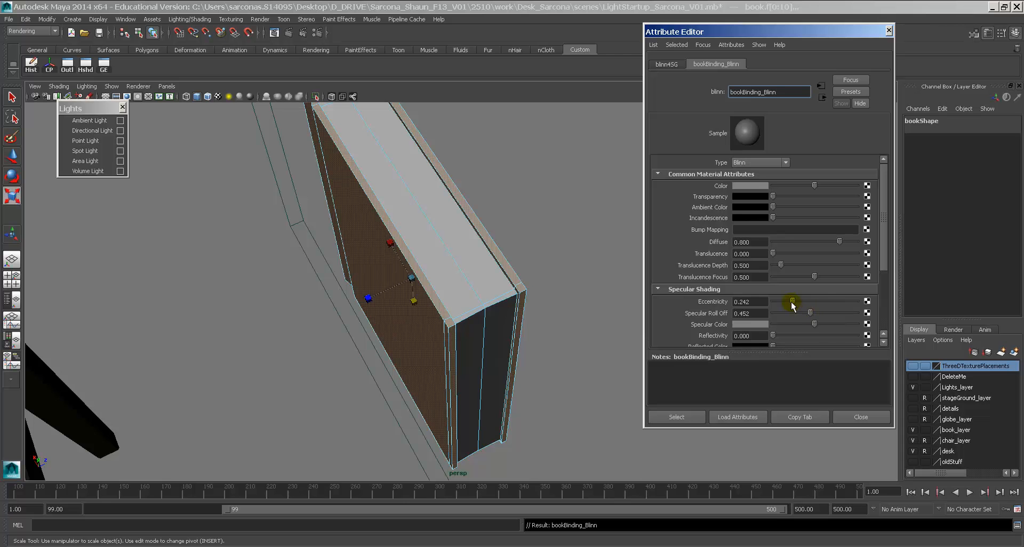
left_click_drag(792, 302, 788, 302)
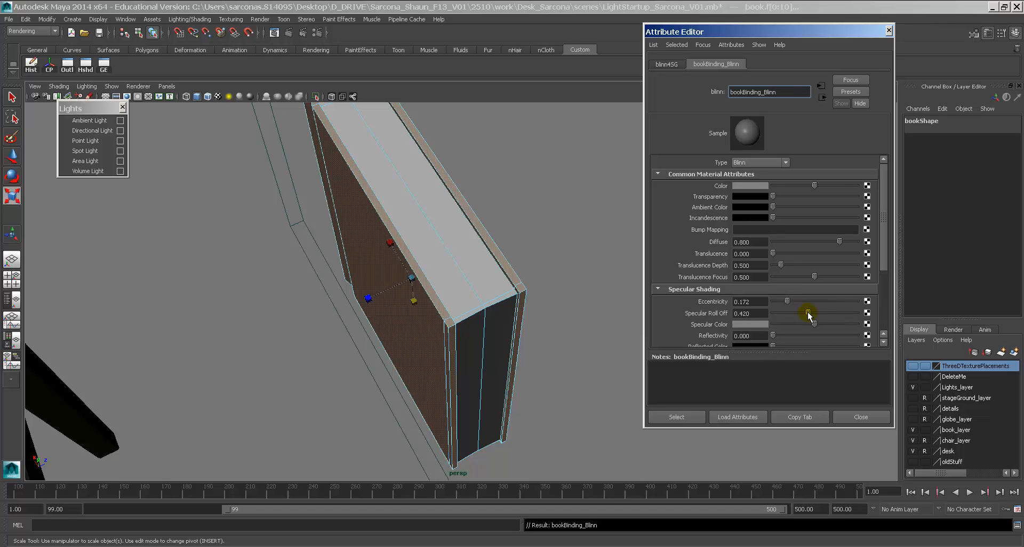
left_click_drag(810, 322, 805, 323)
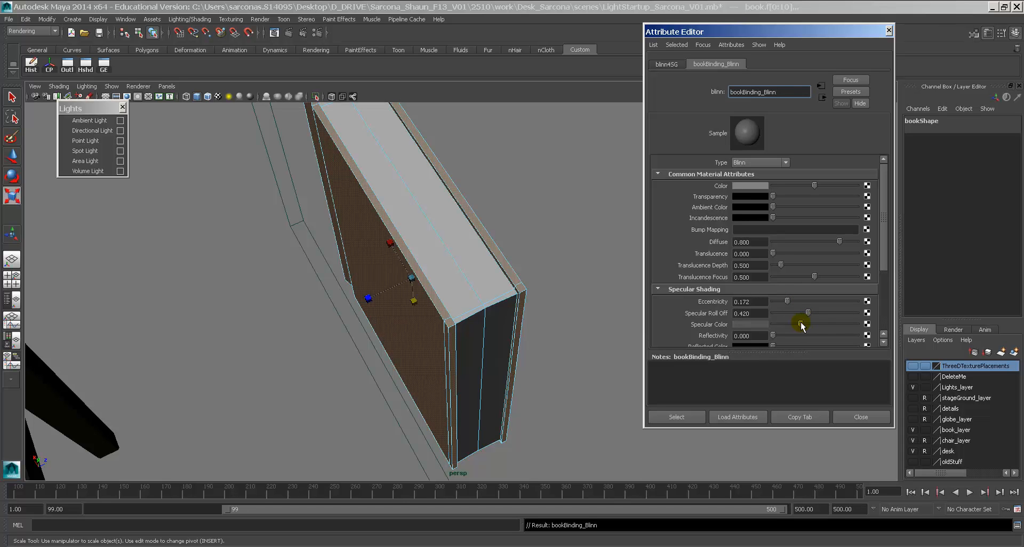
Set bookBinding_Blinn's specular color to a dark red with hue 360, saturation 0.758 and value 0.371.
left_click(766, 325)
left_click(750, 325)
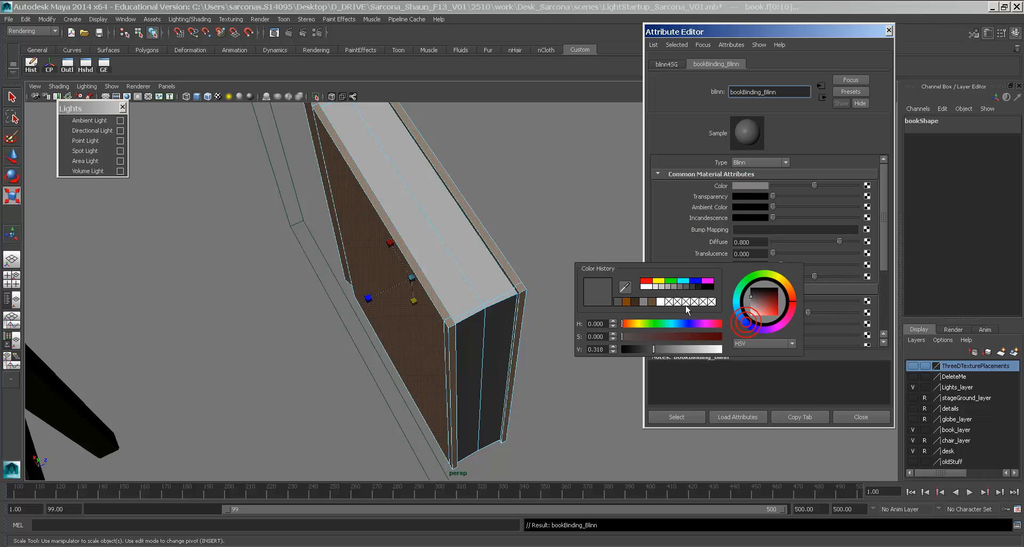
left_click(647, 282)
left_click(683, 337)
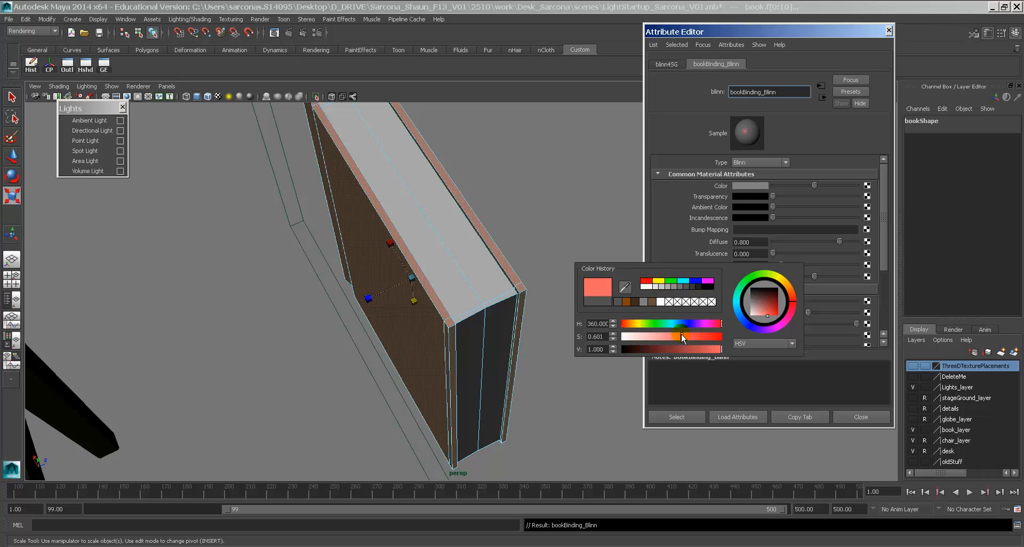
left_click(670, 350)
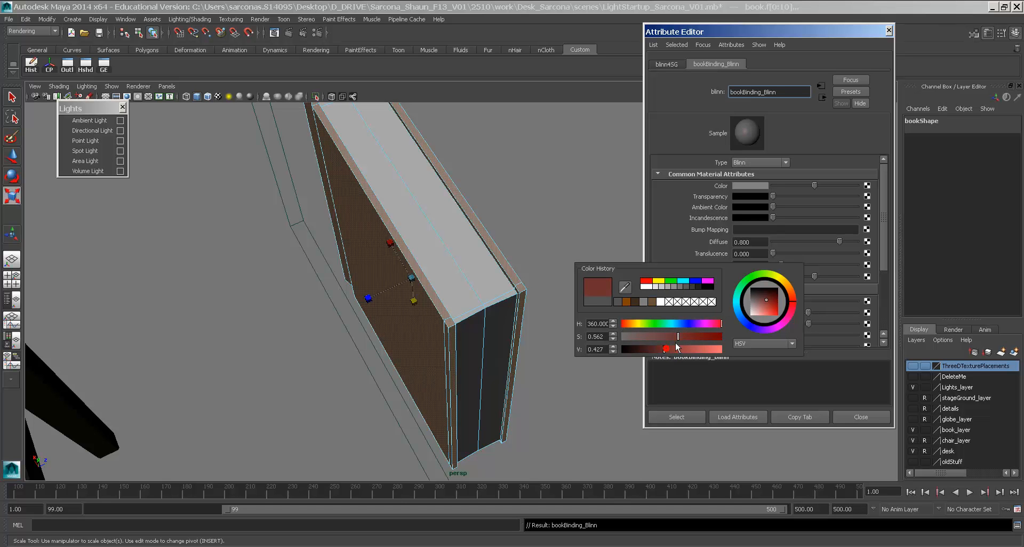
left_click_drag(677, 338, 659, 350)
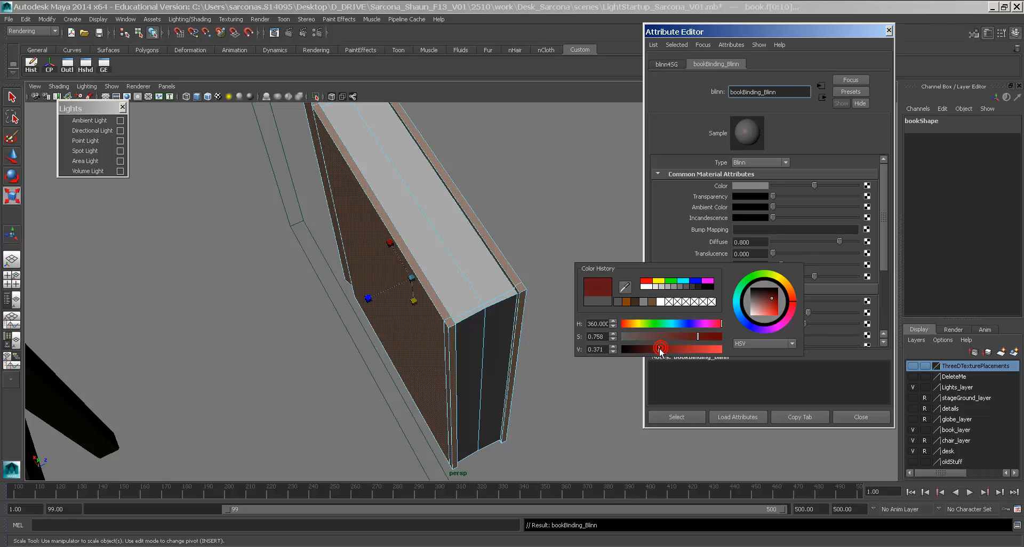
Reuse the specular dark red as bookBinding_Blinn's main color and darken it to a deep brownish red.
left_click(759, 185)
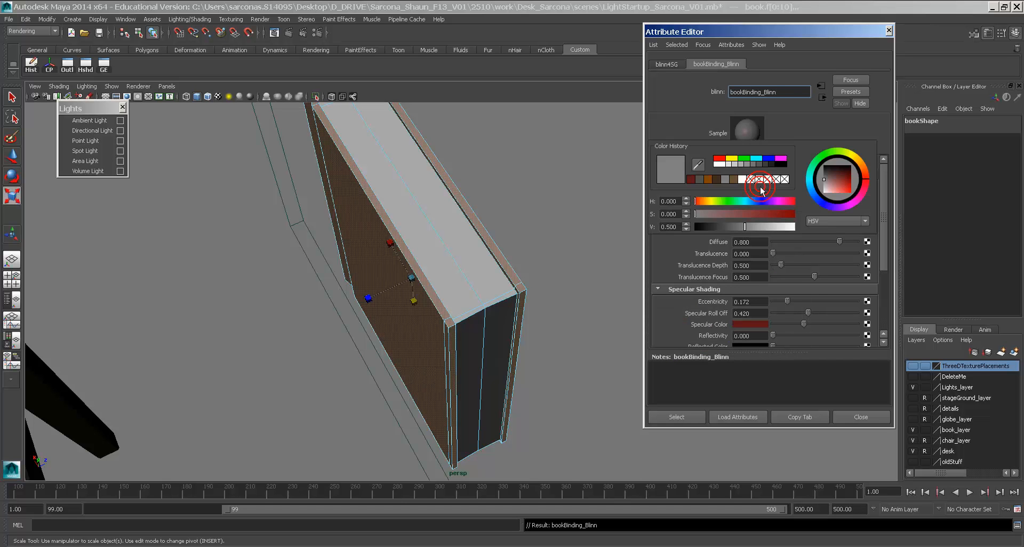
left_click(691, 179)
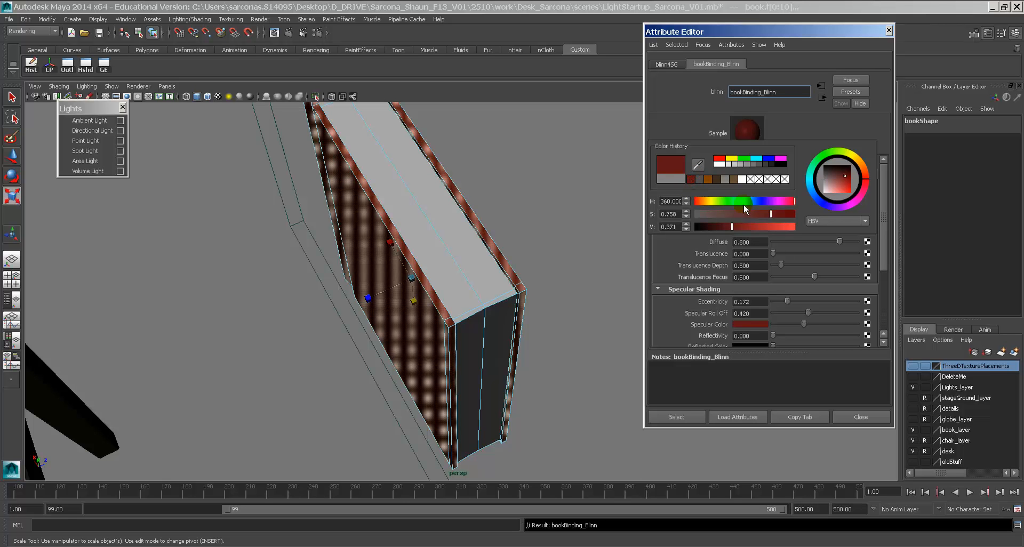
left_click_drag(735, 227, 720, 227)
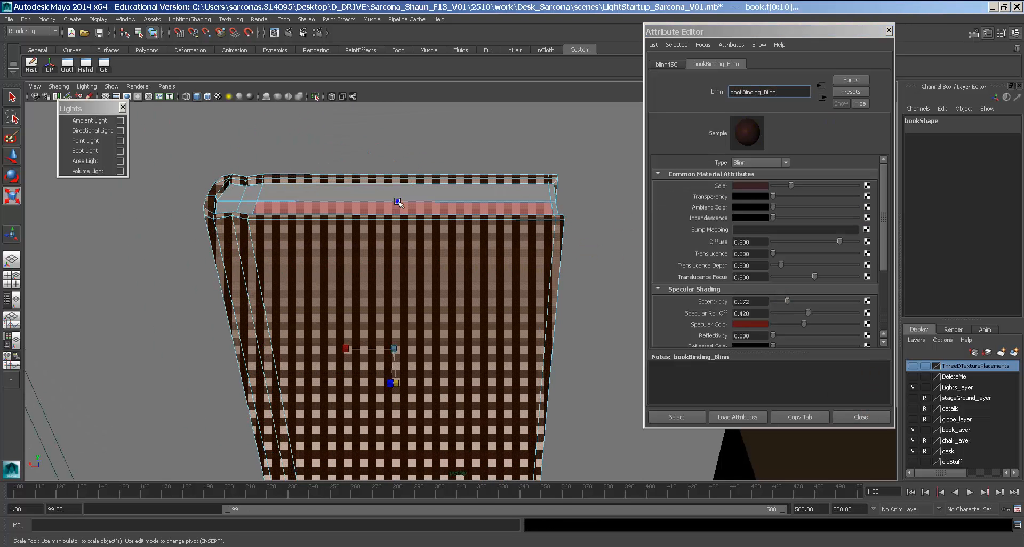
Return the book to object mode, deselect it and view its spine side beside the desk.
right_click_drag(399, 202, 438, 202)
left_click(445, 199)
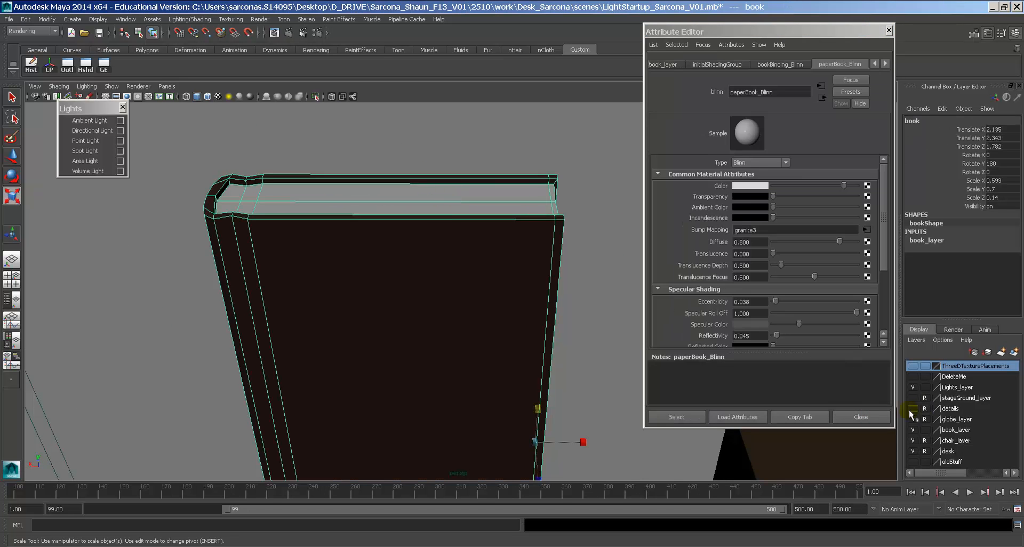
left_click(862, 418)
left_click(679, 309)
left_click_drag(677, 306, 622, 293, "alt")
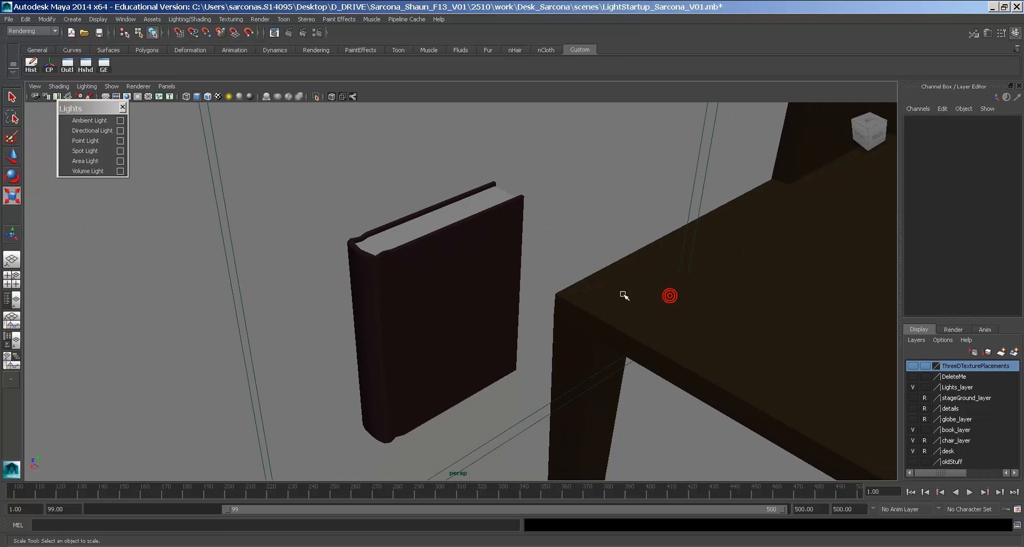
Test-render the book with its new binding in perspective and reselect it.
left_click(289, 32)
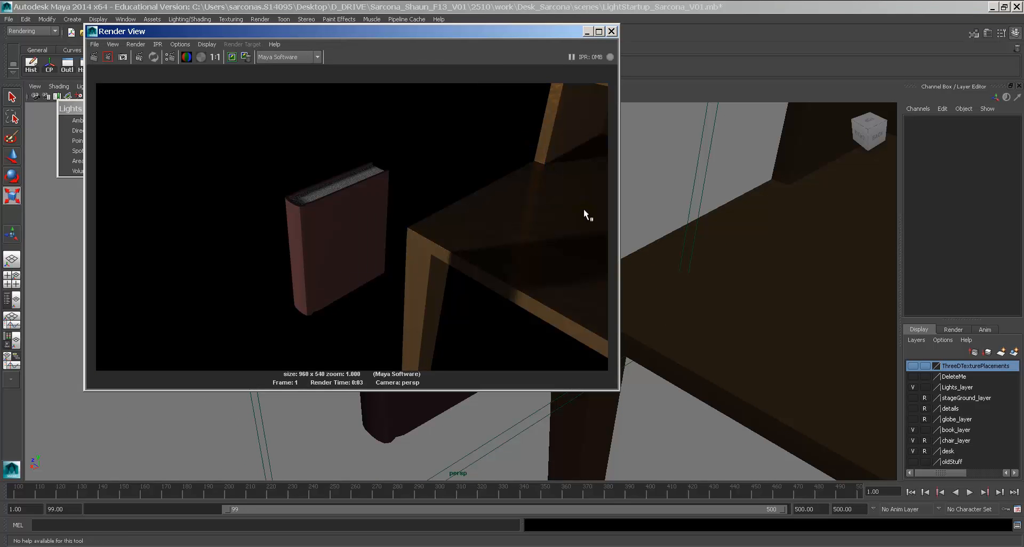
left_click(611, 31)
left_click(463, 254)
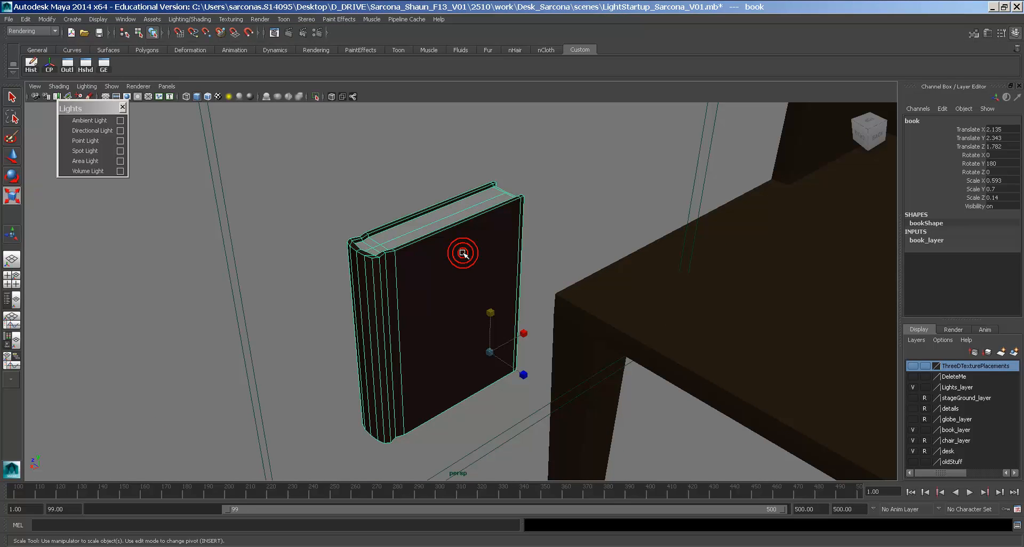
Examine the book's spine, page edges and cover from several angles against the desk and the surrounding texture placement frame.
mouse_move(465, 254)
left_mouse_down("alt")
mouse_move(465, 267)
mouse_move(441, 273)
mouse_move(450, 276)
mouse_move(398, 268)
mouse_move(617, 265)
mouse_move(475, 253)
left_mouse_up("alt")
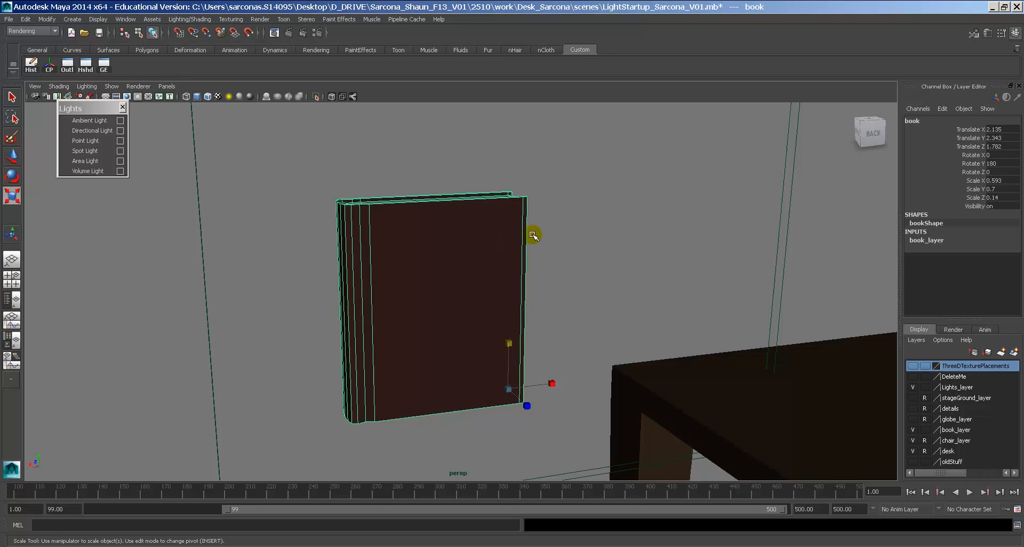
left_click_drag(533, 233, 592, 281, "alt")
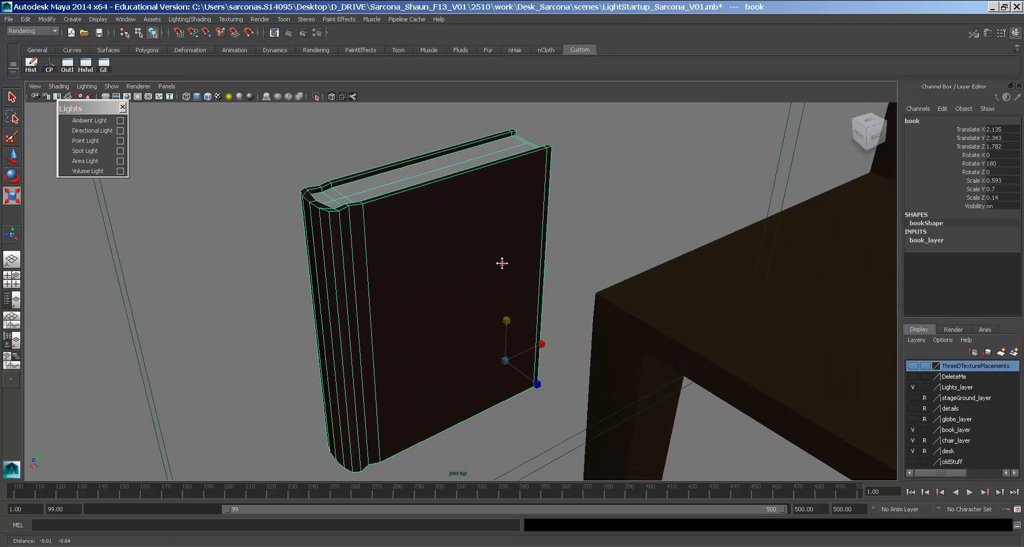
scroll(501, 266, "up", 2)
right_click_drag(617, 302, 464, 258, "alt")
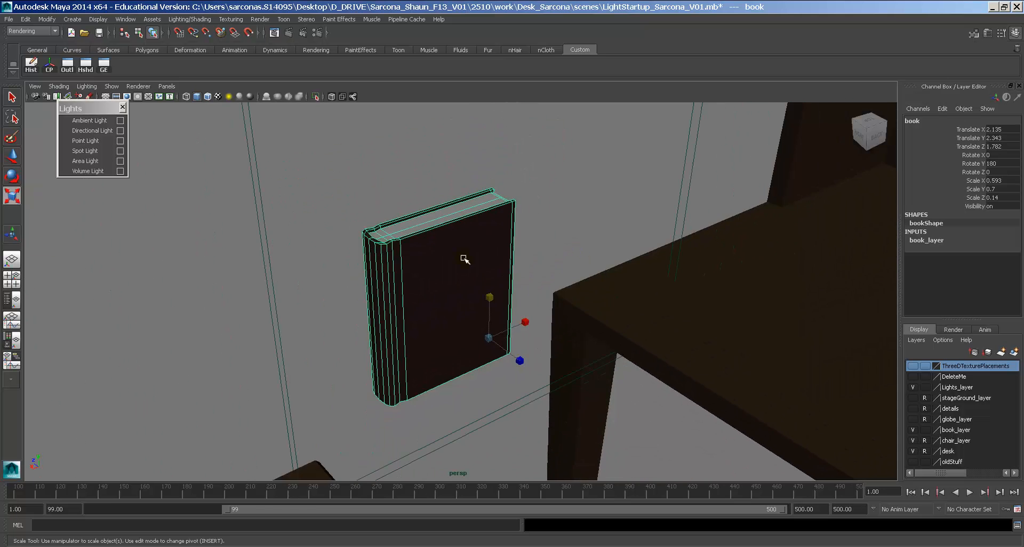
middle_click_drag(495, 265, 497, 286, "alt")
scroll(496, 258, "up", 3)
mouse_move(498, 258)
left_mouse_down("alt")
mouse_move(494, 249)
mouse_move(487, 258)
left_mouse_up("alt")
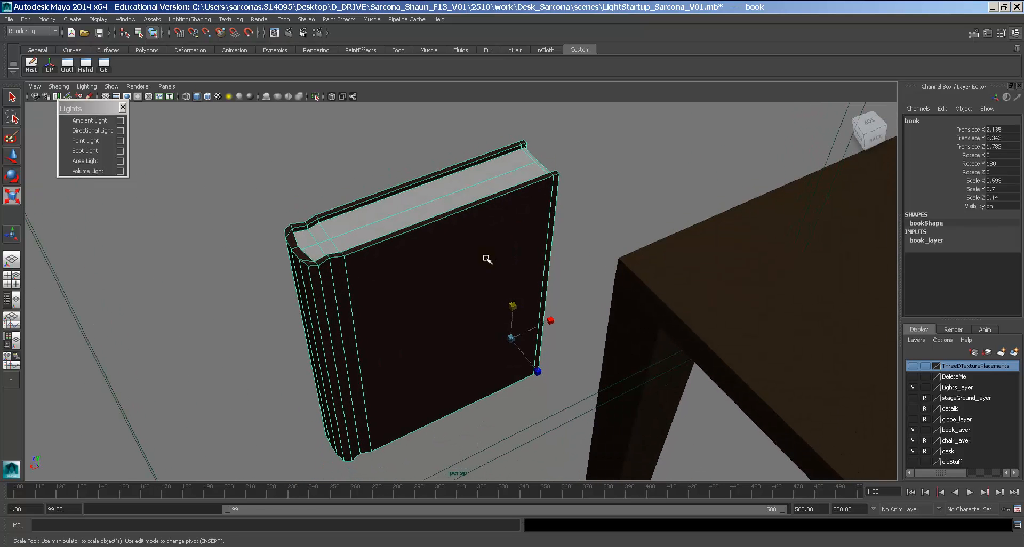
scroll(475, 208, "down", 5)
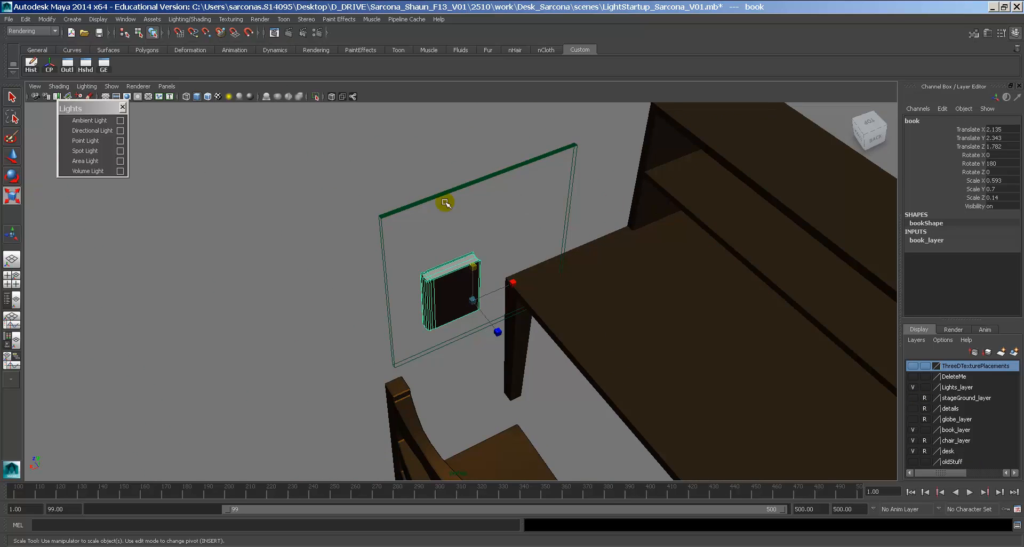
right_click_drag(420, 203, 990, 247, "alt")
middle_click_drag(586, 223, 575, 206, "alt")
left_click_drag(575, 206, 571, 206, "alt")
Tilt the book to about 50.9 degrees in Rotate X and test-render the perspective view.
key("e")
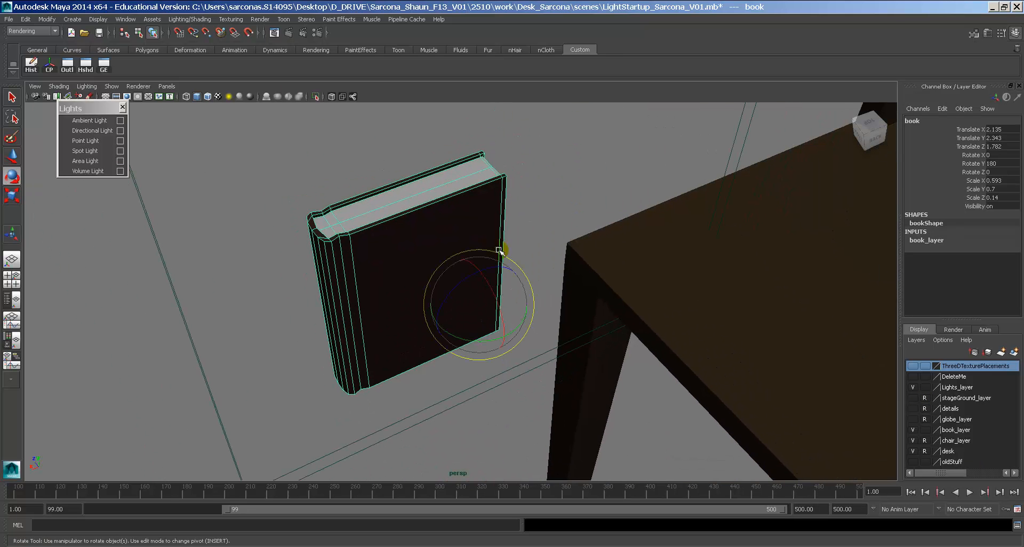
left_click_drag(498, 256, 498, 240, "alt")
left_click_drag(493, 304, 501, 345)
middle_click_drag(527, 287, 490, 236, "alt")
right_click_drag(489, 236, 510, 235, "alt")
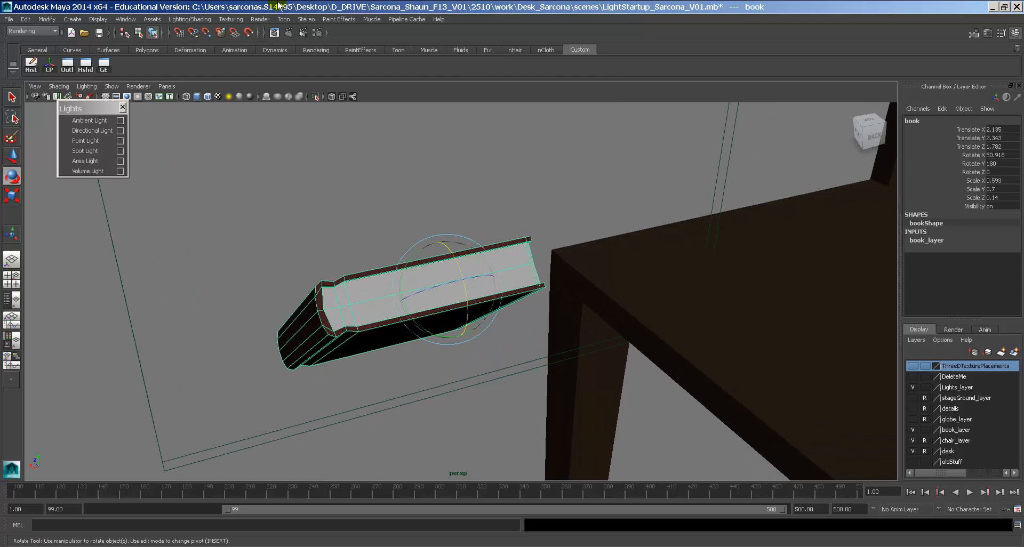
left_click(288, 34)
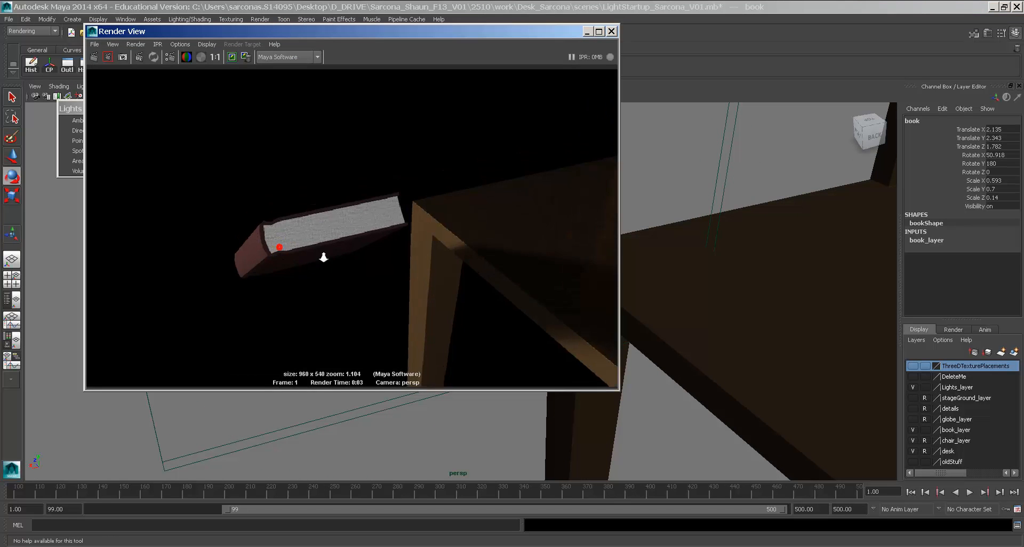
left_click(611, 31)
Rotate the book freely to about 46.8, 121.6 and -34.5 degrees and test-render its page edges up close.
mouse_move(464, 274)
left_mouse_down()
mouse_move(395, 291)
mouse_move(469, 259)
mouse_move(483, 276)
left_mouse_up()
middle_click_drag(466, 267, 617, 208, "alt")
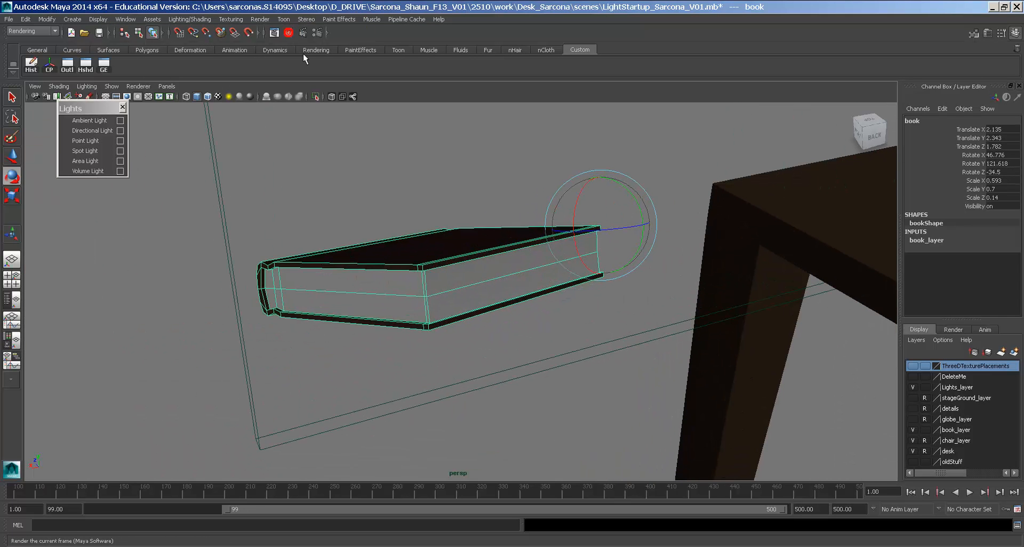
left_click(288, 33)
right_click_drag(363, 197, 417, 203, "alt")
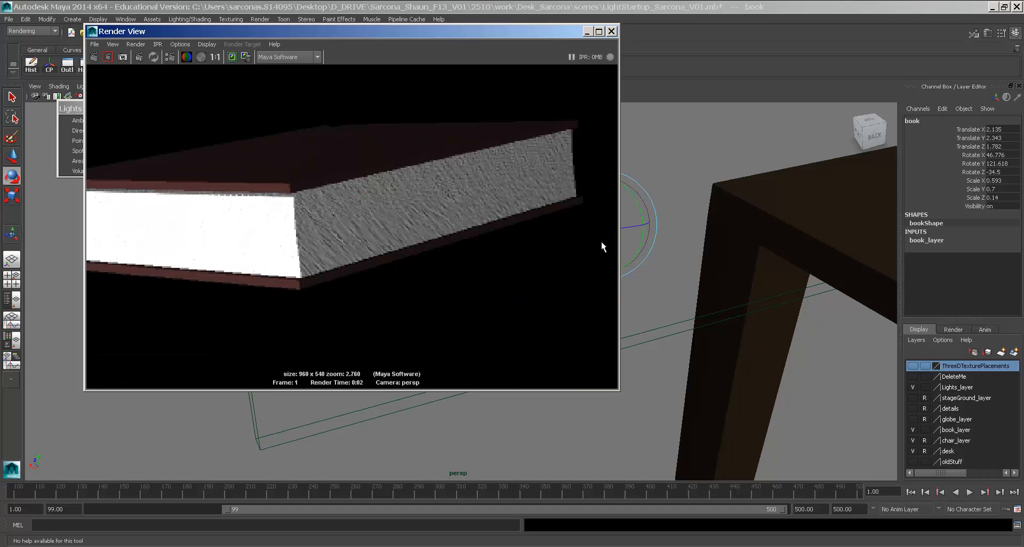
left_click(612, 31)
Select the paper bump's placement node place3dTexture6 and compare its position with the rotated book.
right_click_drag(716, 277, 421, 144, "alt")
middle_click_drag(419, 142, 409, 167, "alt")
left_click_drag(451, 182, 485, 216)
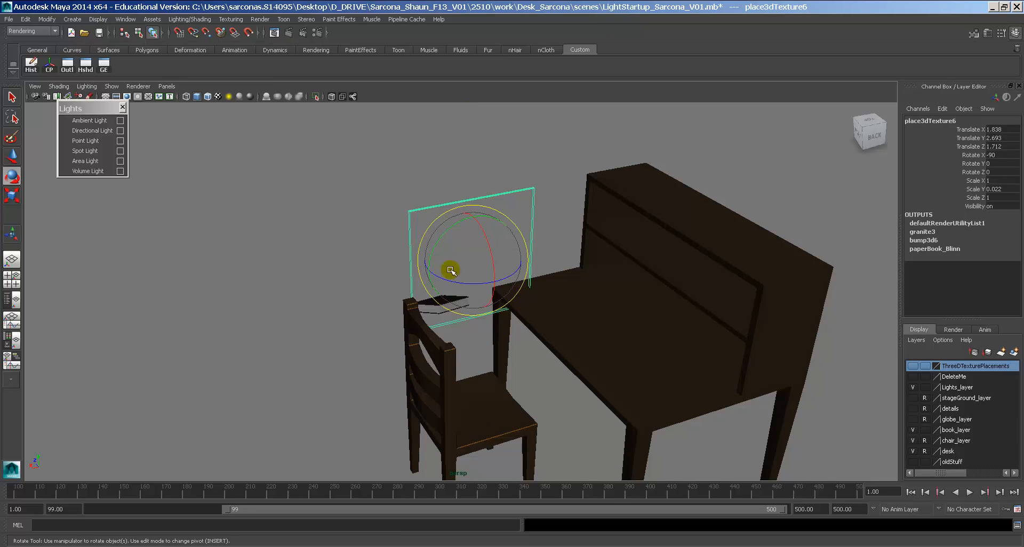
left_click_drag(440, 277, 503, 297, "alt")
right_click_drag(503, 297, 857, 301, "alt")
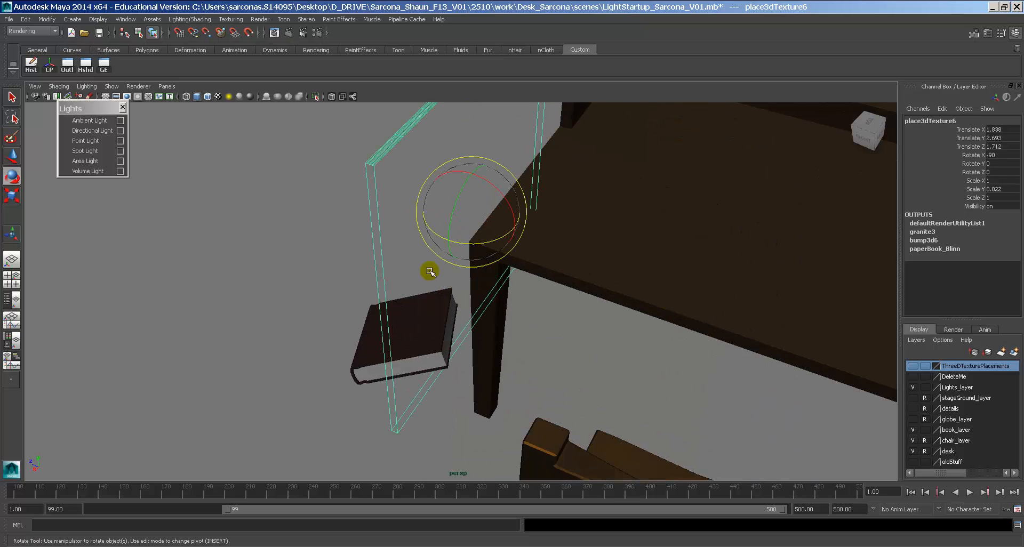
Select the book and set its Rotate X, Y and Z to 0.
left_click(417, 341)
left_click_drag(1005, 159, 1005, 169)
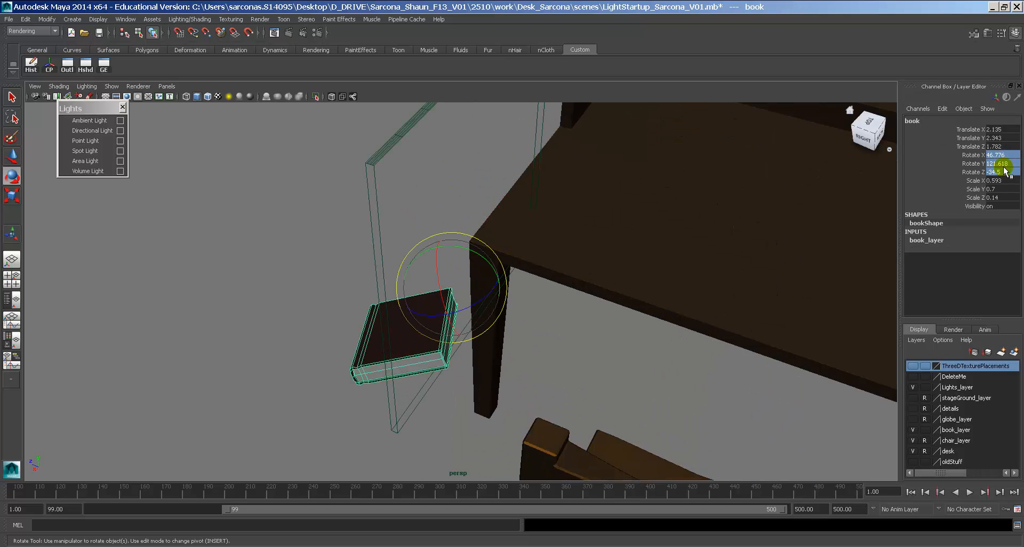
type("0")
key("Return")
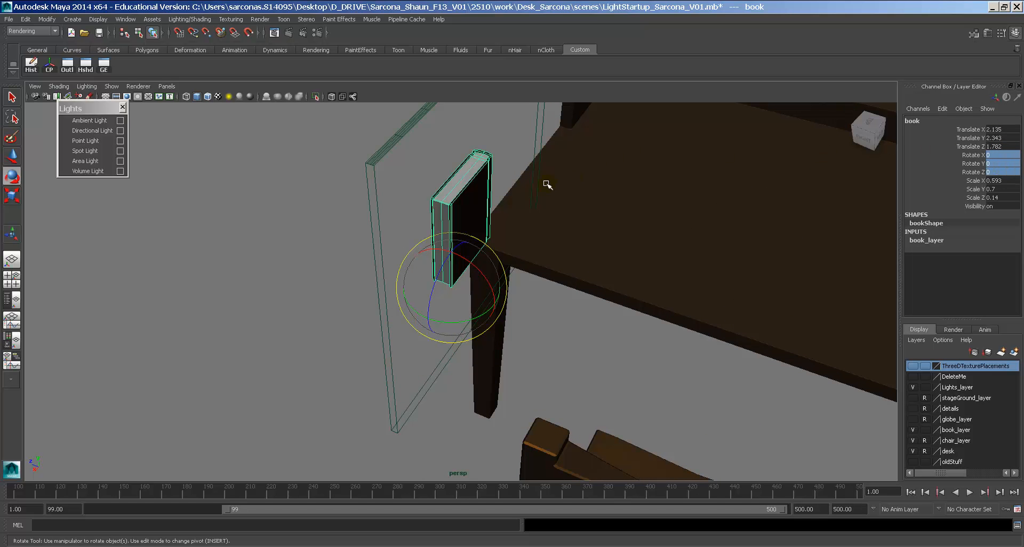
Create a texture reference object for the upright book and undo the accidental rotation.
left_click_drag(547, 184, 555, 200, "alt")
right_click_drag(555, 200, 551, 283, "alt")
left_click_drag(630, 193, 567, 300, "alt")
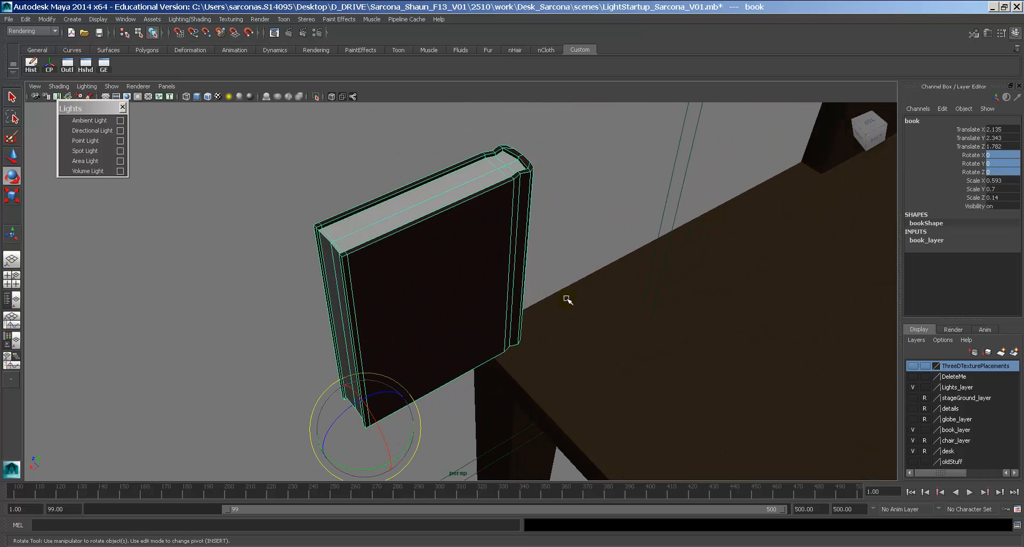
left_click(508, 221)
left_click(546, 166)
left_click(510, 202)
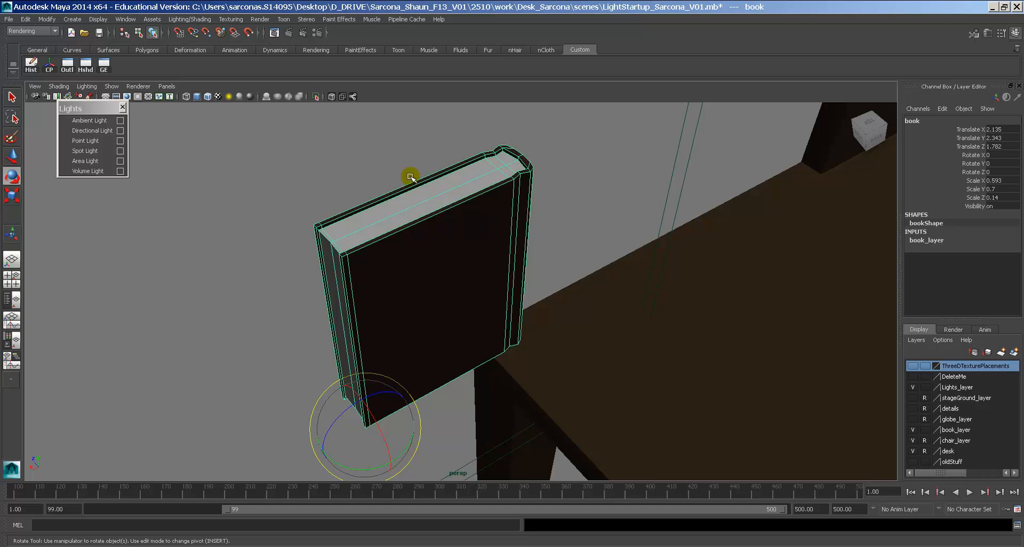
left_click(233, 20)
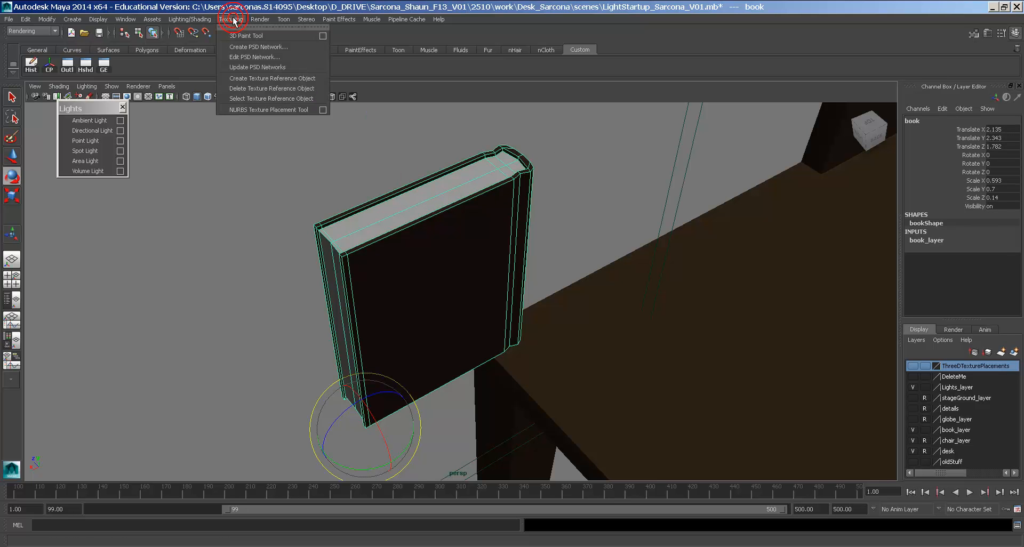
left_click(268, 79)
left_click_drag(305, 110, 443, 322, "alt")
key("ctrl+z")
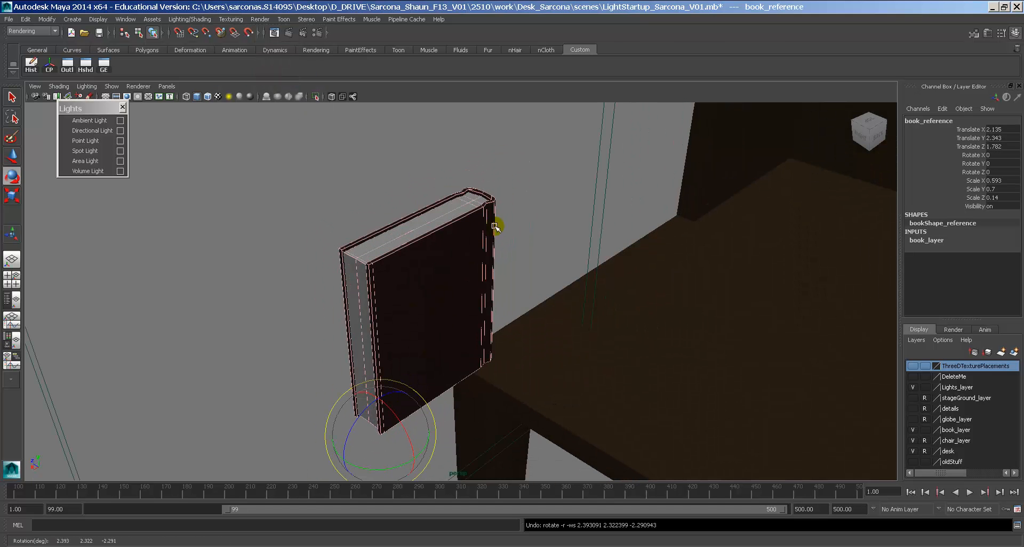
Rotate the book to lie nearly flat, test-render it and inspect the paper bump on its page edges.
left_click(494, 221)
middle_click_drag(463, 268, 447, 158, "alt")
left_click_drag(359, 337, 387, 328)
right_click_drag(386, 328, 532, 247, "alt")
left_click(288, 34)
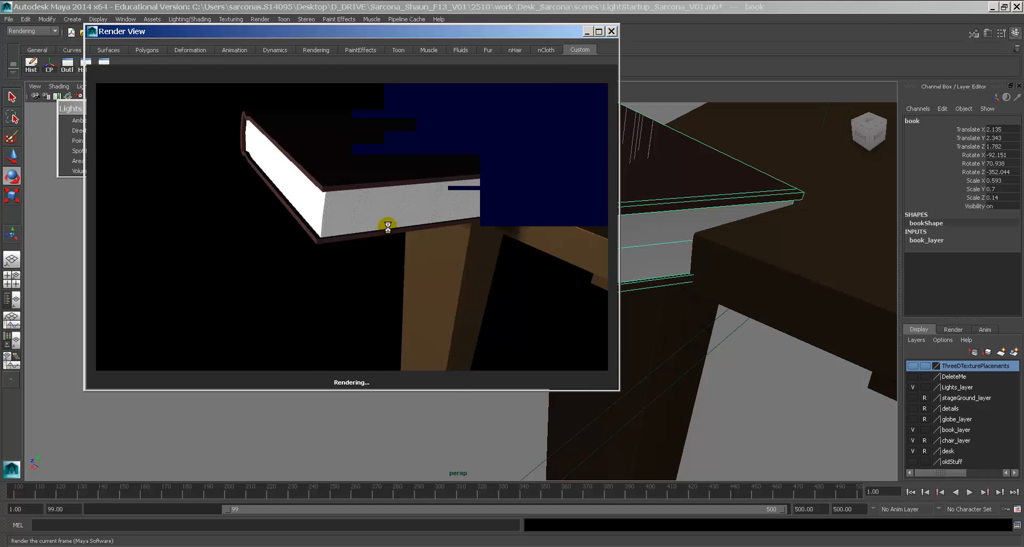
right_click_drag(437, 235, 626, 226, "alt")
middle_click_drag(567, 229, 211, 168, "alt")
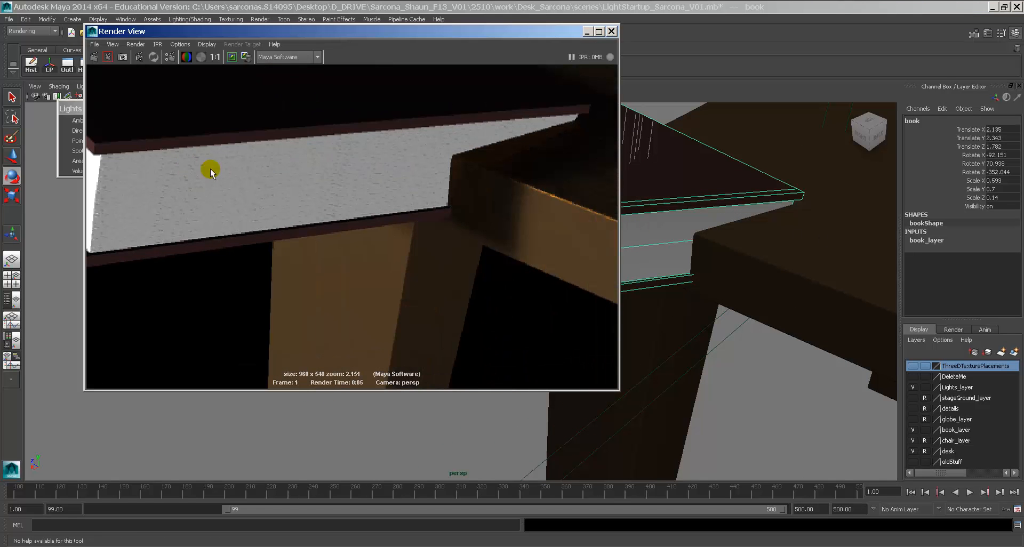
left_click(612, 32)
Switch the viewport to scene lighting and examine the deselected book beside its upright wireframe reference.
right_click_drag(663, 231, 187, 107, "alt")
right_click_drag(437, 188, 368, 169, "alt")
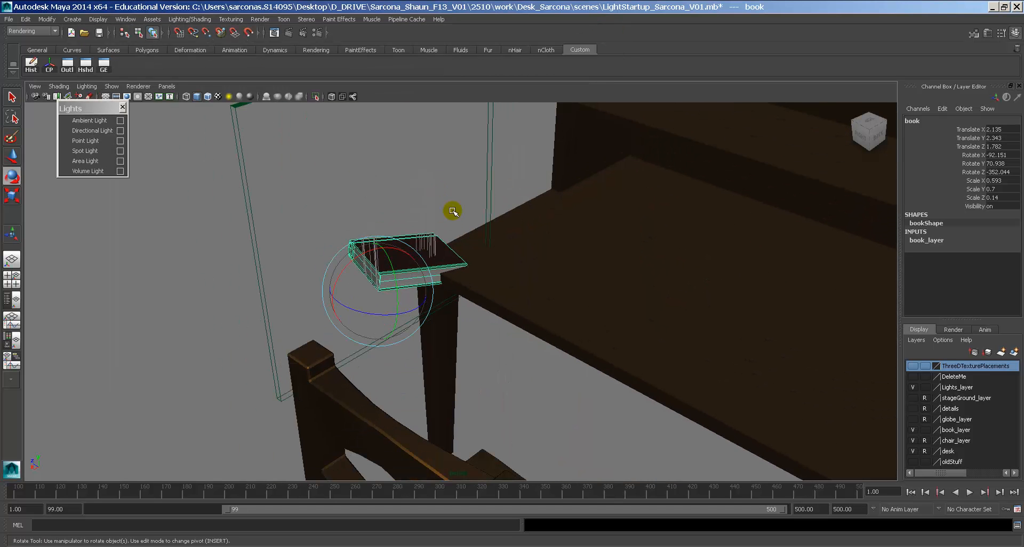
key("w")
mouse_move(435, 215)
left_mouse_down("alt")
mouse_move(423, 213)
mouse_move(451, 206)
mouse_move(430, 210)
mouse_move(419, 196)
mouse_move(448, 179)
mouse_move(411, 222)
left_mouse_up("alt")
key("7")
right_click_drag(411, 222, 526, 273, "alt")
middle_click_drag(421, 246, 418, 223, "alt")
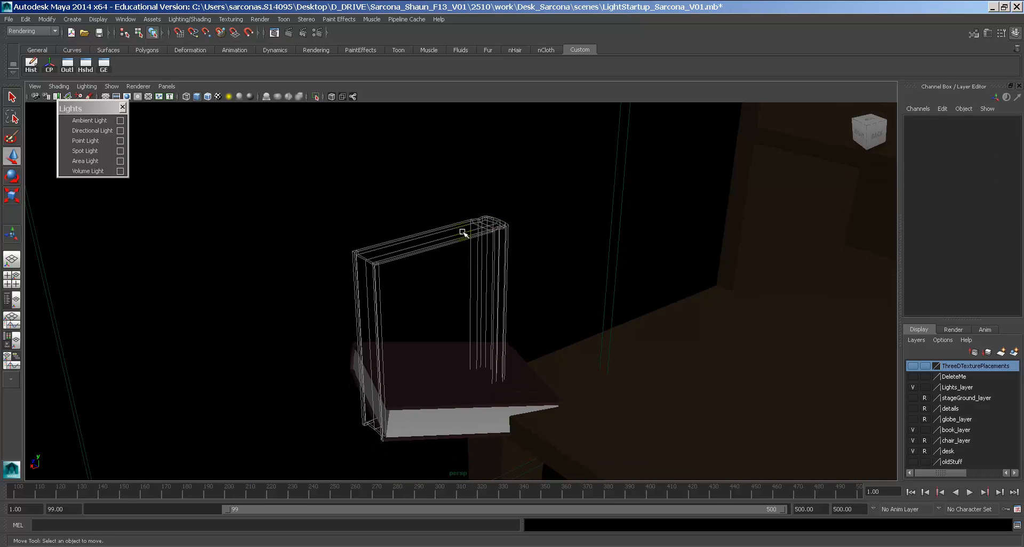
Put book_reference on a new display layer named TextureReference and hide that layer.
left_click(67, 65)
scroll(171, 267, "down", 4)
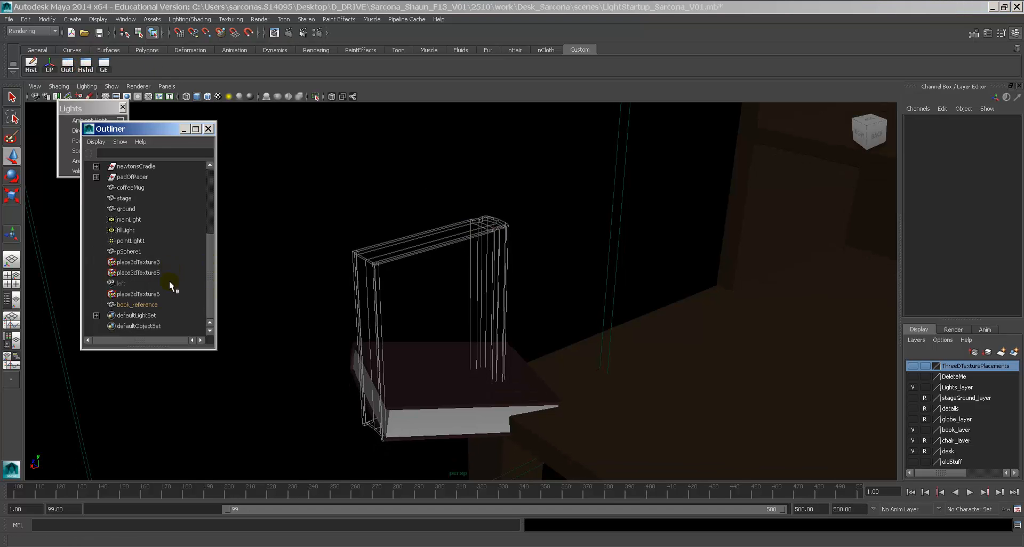
left_click(143, 305)
left_click(163, 305)
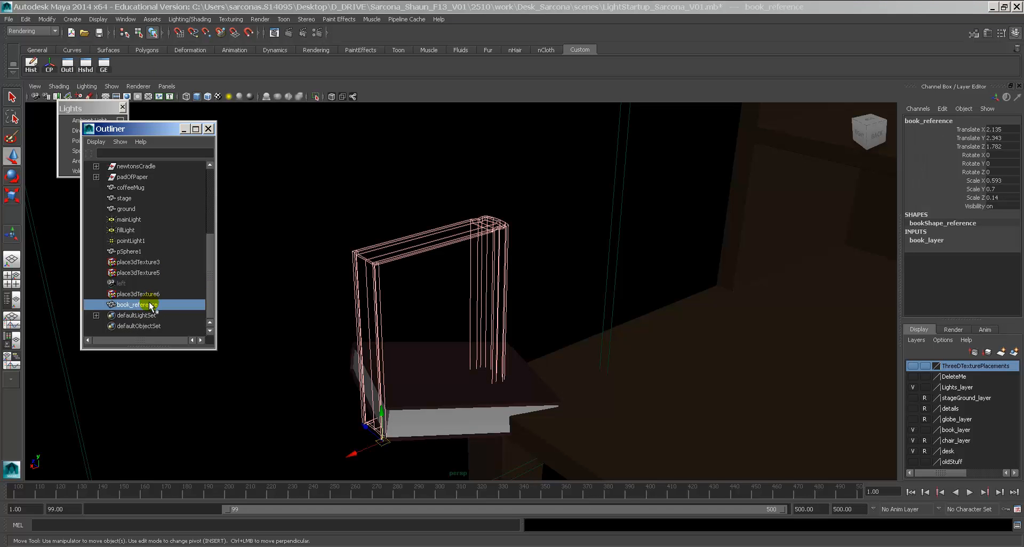
left_click(1015, 354)
double_click(958, 366)
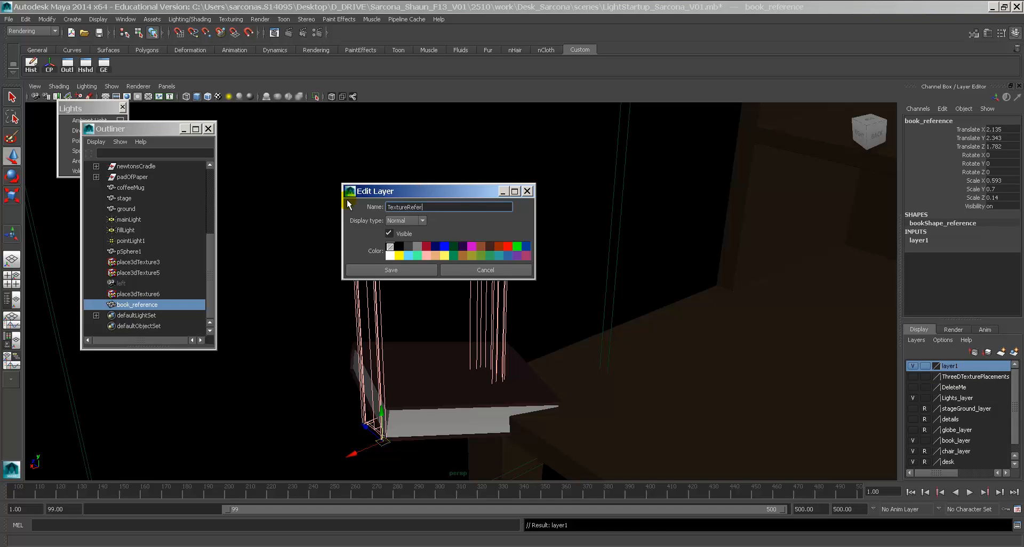
left_click(425, 270)
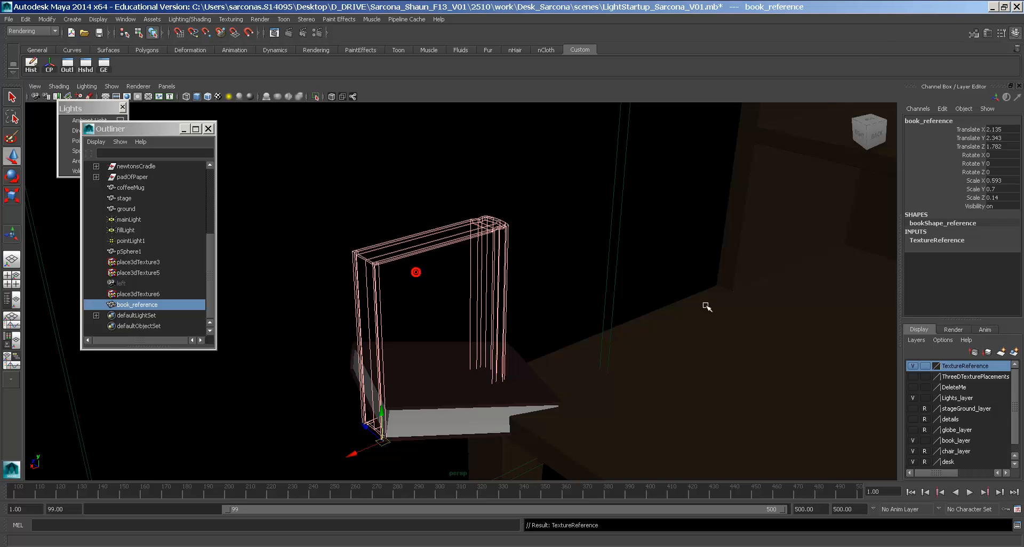
left_click(915, 366)
left_click(481, 187)
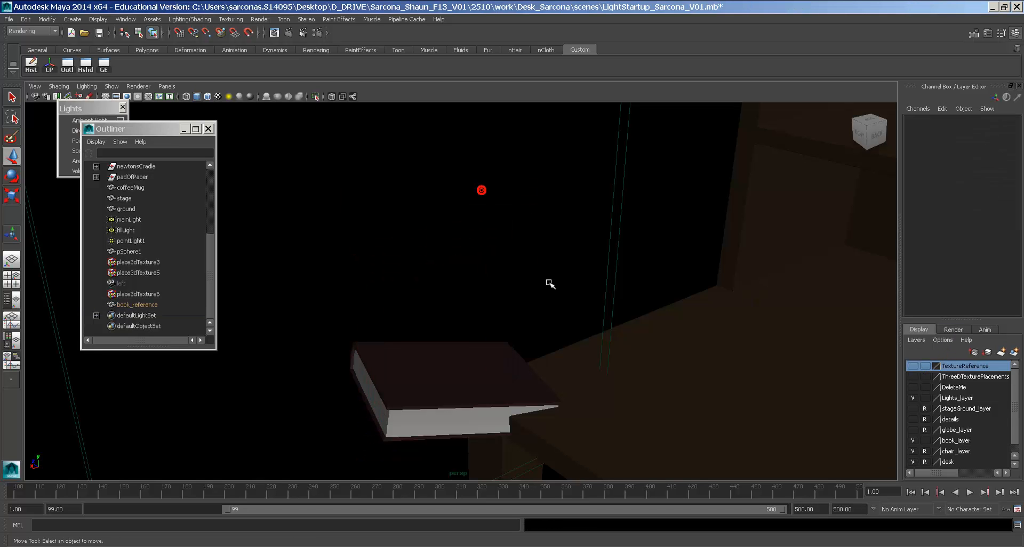
Reset the flat-lying book's rotations to 0 and turn it to -180 degrees in Rotate Y.
left_click_drag(542, 240, 464, 256, "alt")
left_click(419, 300)
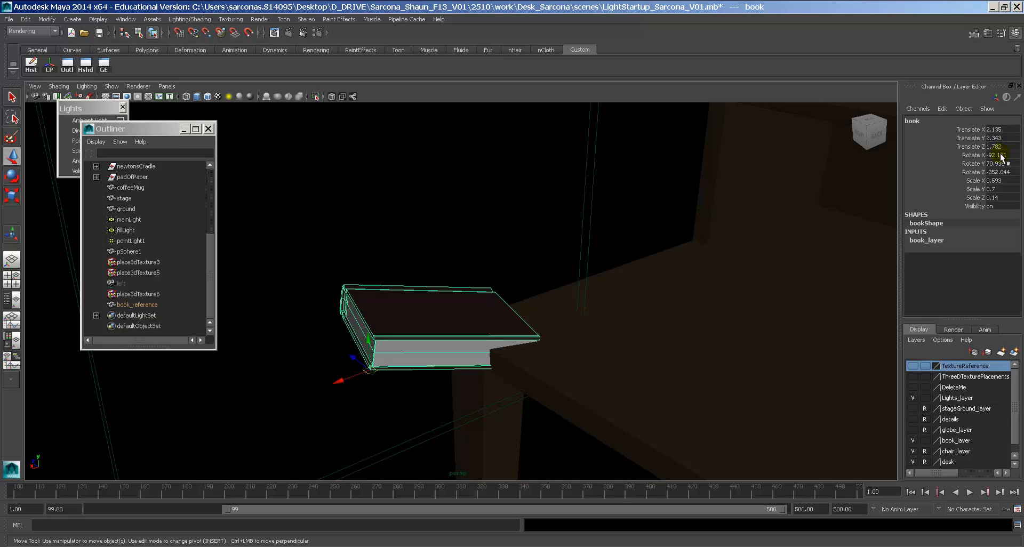
key("Return")
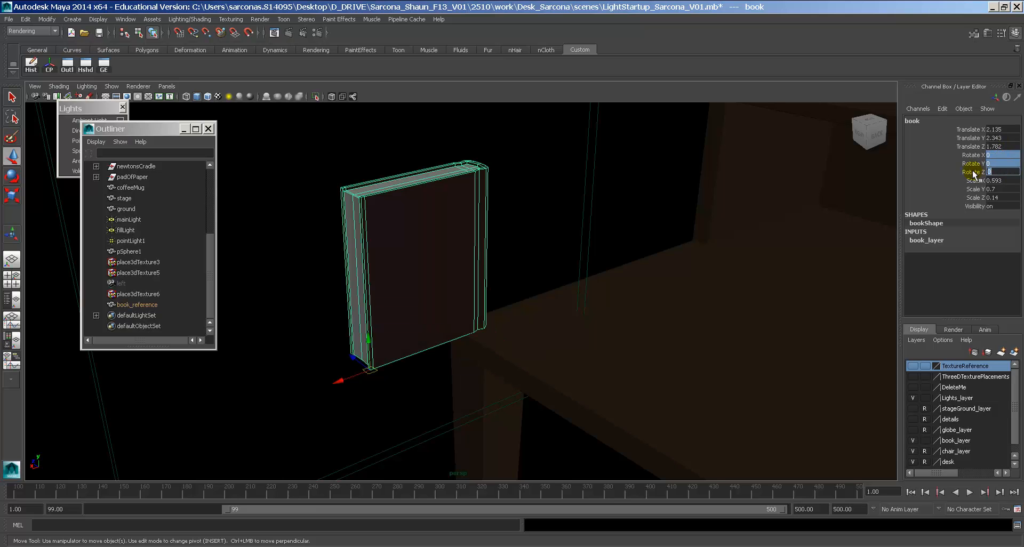
left_click_drag(767, 167, 538, 296, "alt")
key("e")
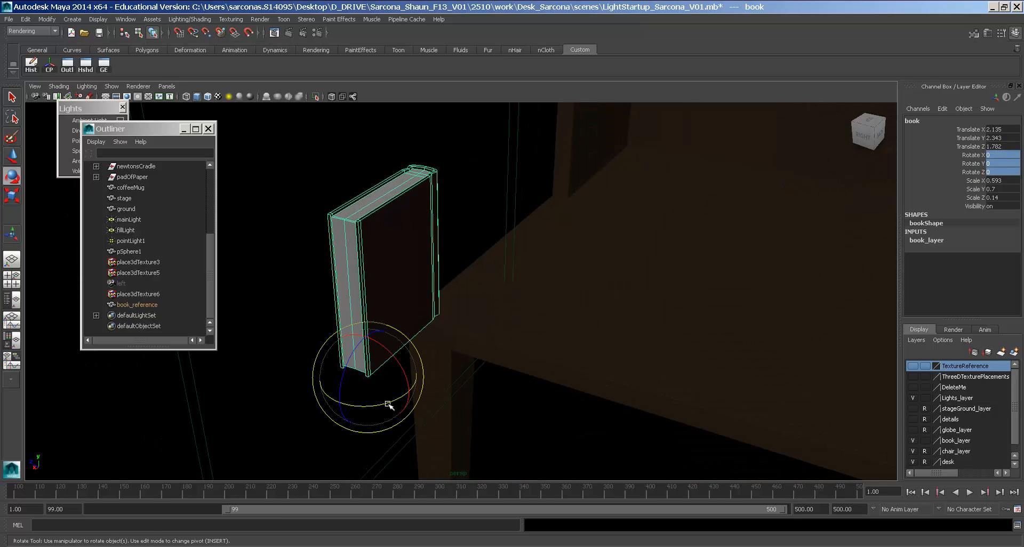
left_click_drag(388, 403, 233, 369)
key("w")
Move the book into the desk's shelf compartment at about X -0.982, Y 2.346, Z 1.792 and check its fit in wireframe.
left_click_drag(613, 320, 601, 322, "alt")
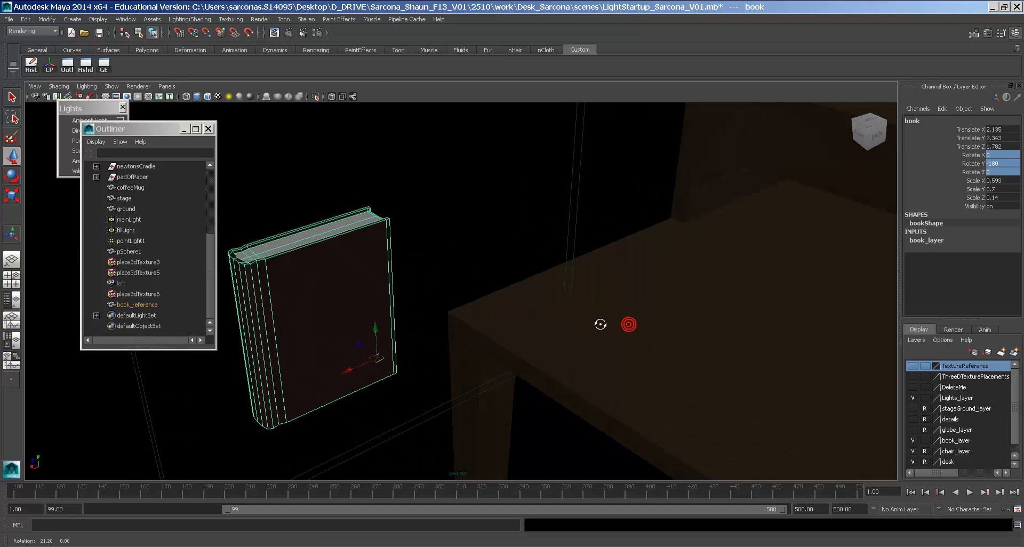
left_click_drag(377, 359, 786, 176)
left_click_drag(835, 206, 848, 202, "alt")
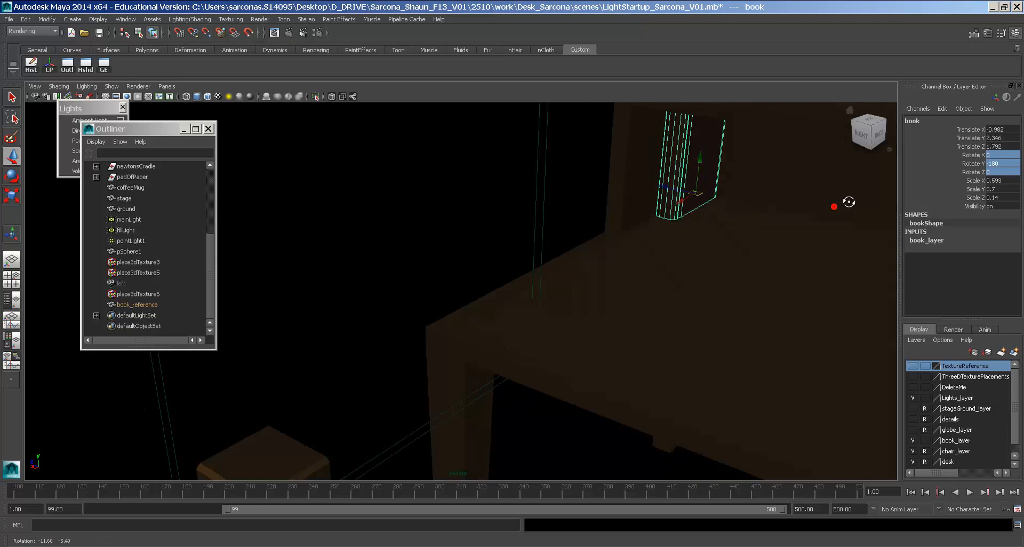
scroll(743, 258, "up", 4)
middle_click_drag(848, 201, 637, 306, "alt")
left_click_drag(637, 307, 545, 334, "alt")
key("4")
right_click_drag(544, 334, 375, 303, "alt")
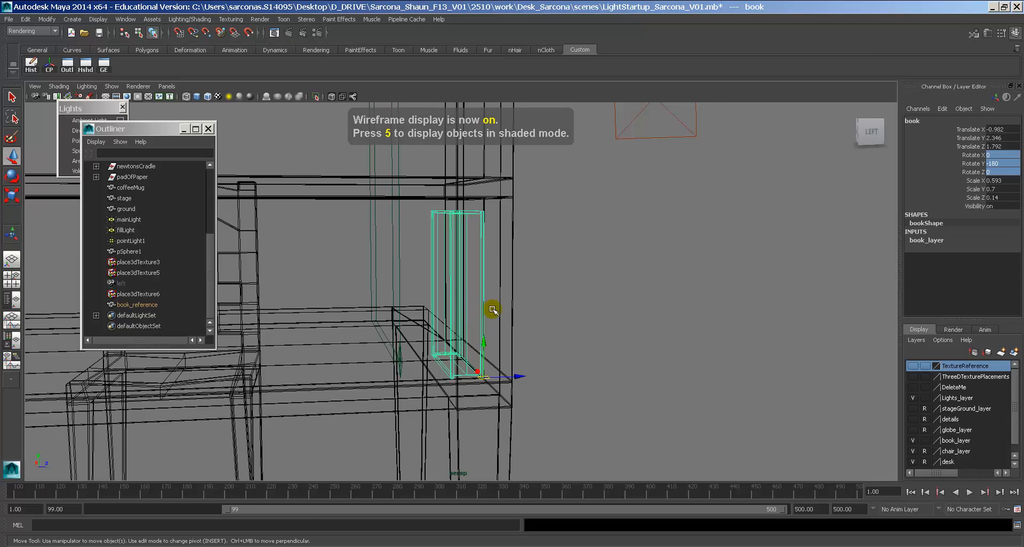
Return to shaded display, duplicate the shelved book and place the copy beside it at Translate Z 1.642.
mouse_move(491, 308)
left_mouse_down("alt")
mouse_move(485, 325)
mouse_move(539, 330)
mouse_move(682, 322)
left_mouse_up("alt")
key("5")
mouse_move(567, 277)
left_mouse_down("alt")
mouse_move(562, 334)
mouse_move(446, 339)
left_mouse_up("alt")
key("ctrl+d")
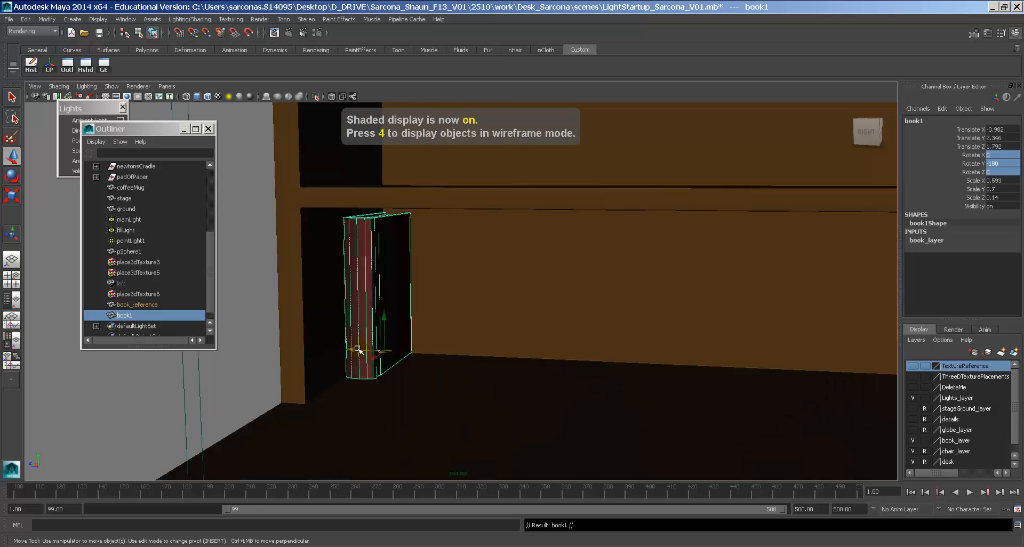
left_click_drag(369, 348, 387, 350)
key("r")
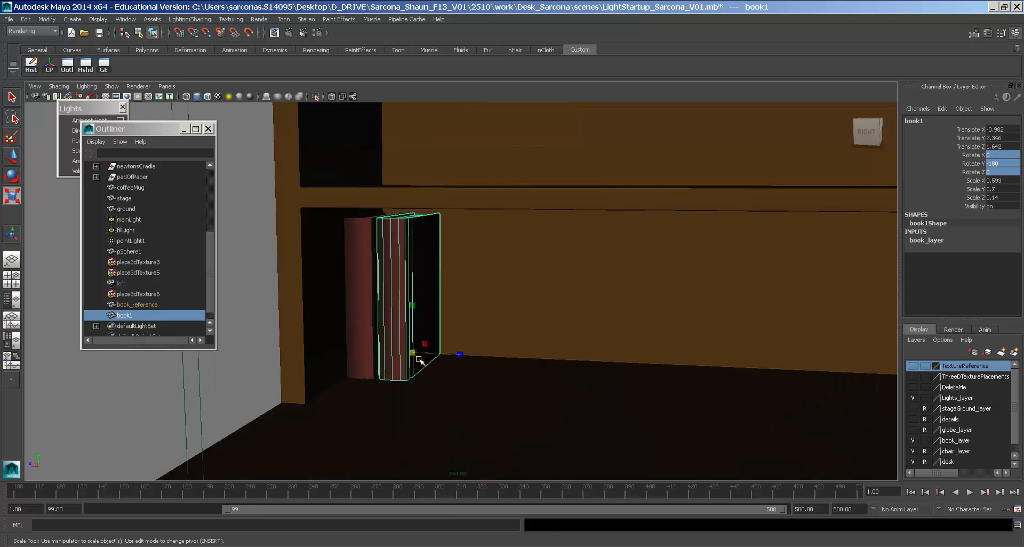
Scale the duplicated book down uniformly and move it closer to the first book on the lower shelf.
middle_click_drag(489, 374, 450, 371)
key("w")
left_click_drag(387, 351, 384, 351)
Duplicate the smaller book with its transform and scale the copy to about 0.503, 0.593, 0.119.
key("shift+d")
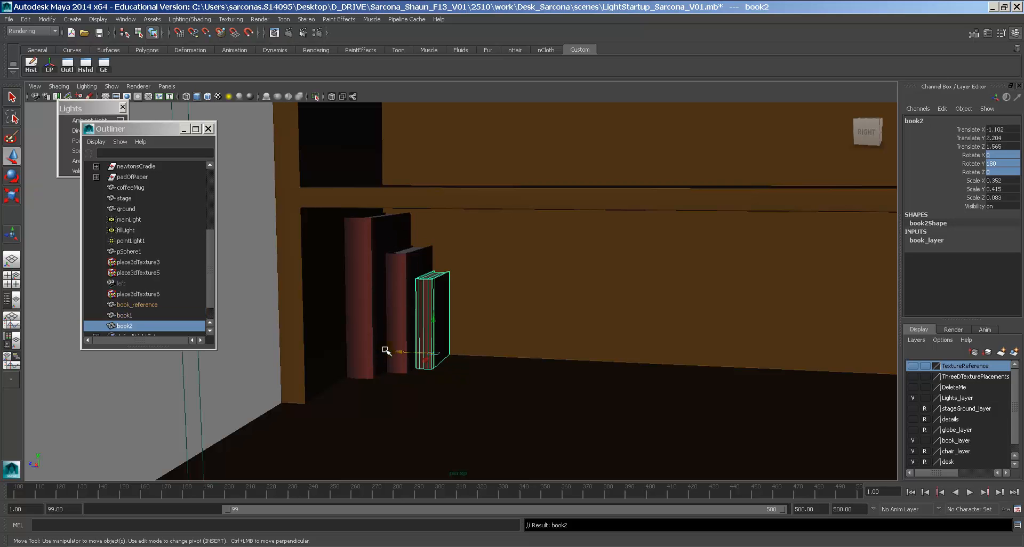
key("r")
middle_click_drag(404, 354, 451, 359)
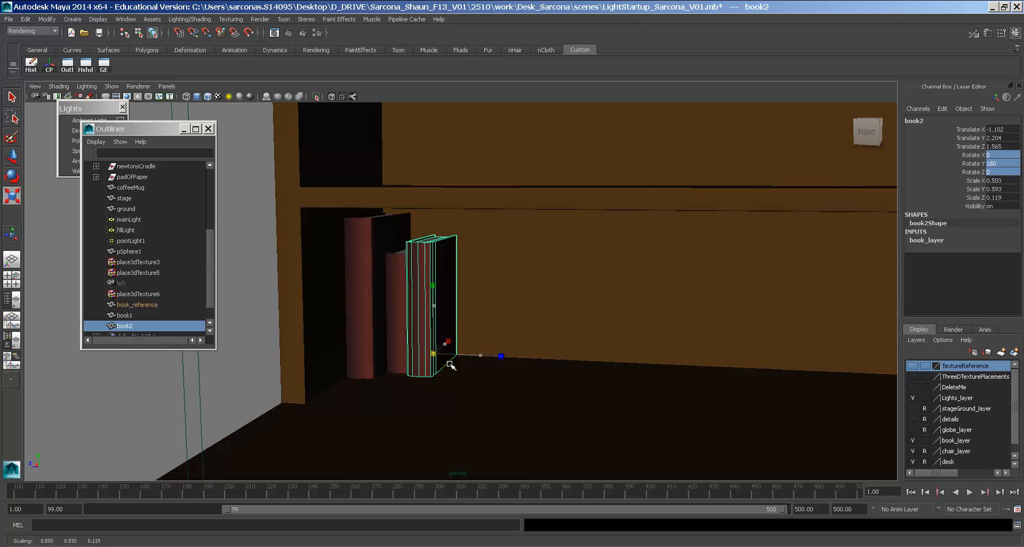
key("w")
Add two more books with Duplicate with Transform and scale the last one to about 0.542, 0.639, 0.128.
key("shift+d")
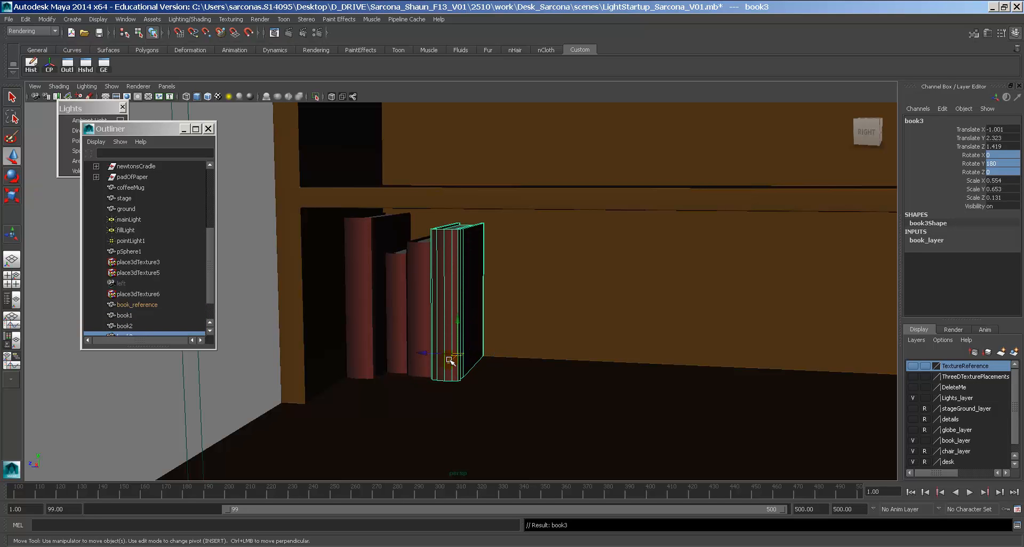
key("shift+d")
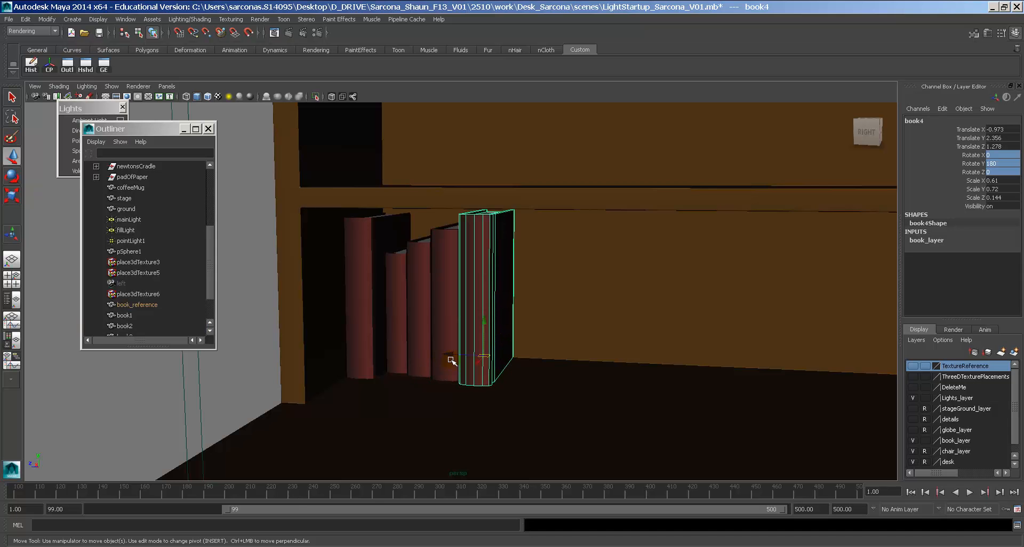
key("r")
middle_click_drag(512, 366, 498, 373)
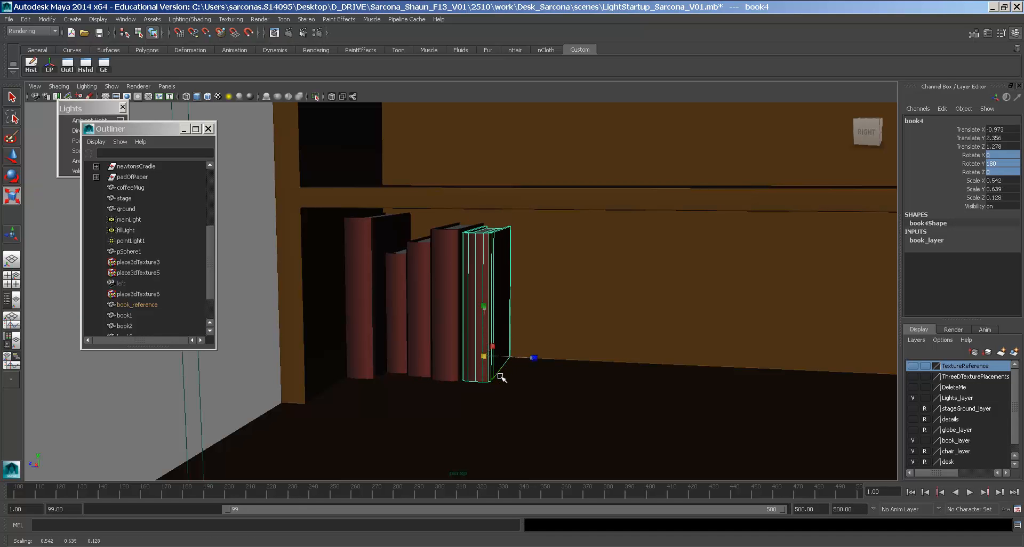
key("w")
Extend the lower shelf's row with two more book copies at Translate Z 1.156 and 1.019.
key("shift+d")
left_click_drag(474, 357, 500, 372)
key("ctrl+z")
middle_click_drag(537, 364, 469, 366, "alt")
right_click_drag(469, 366, 430, 365, "alt")
left_click_drag(403, 344, 538, 362)
right_click_drag(537, 361, 568, 379, "alt")
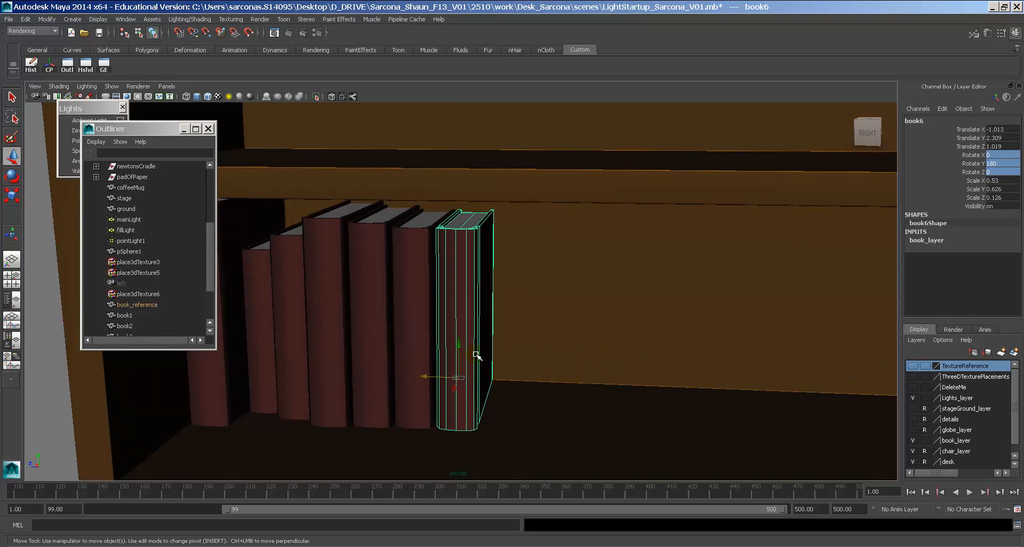
Scale the last book in the row down to about 0.393, 0.463, 0.093.
key("r")
middle_click_drag(515, 372, 494, 371)
mouse_move(512, 373)
left_mouse_down("alt")
mouse_move(494, 377)
mouse_move(527, 380)
left_mouse_up("alt")
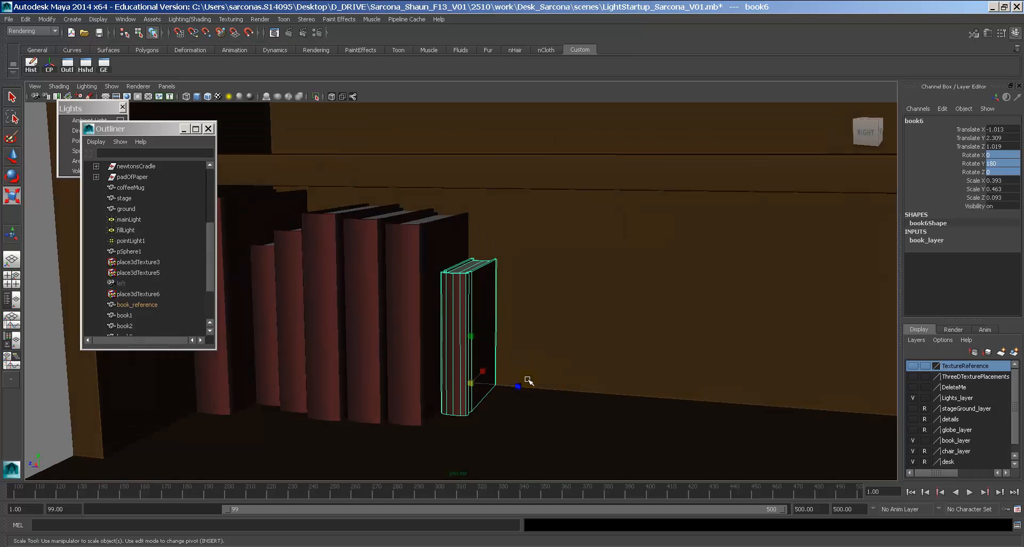
right_click_drag(528, 379, 516, 379, "alt")
middle_click_drag(508, 377, 460, 351, "alt")
left_click_drag(495, 360, 474, 359, "alt")
key("w")
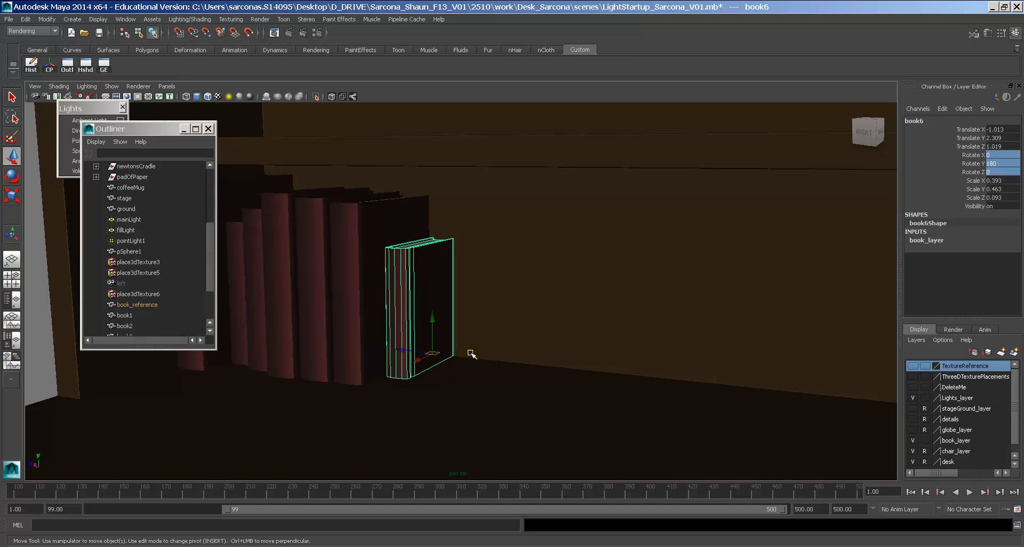
Duplicate the small end book and place the copy beside it at Translate Z 0.904.
key("ctrl+d")
left_click_drag(407, 350, 433, 354)
middle_click_drag(440, 354, 554, 367, "alt")
left_click_drag(555, 367, 591, 385, "alt")
right_click_drag(591, 385, 558, 363, "alt")
middle_click_drag(557, 362, 476, 348, "alt")
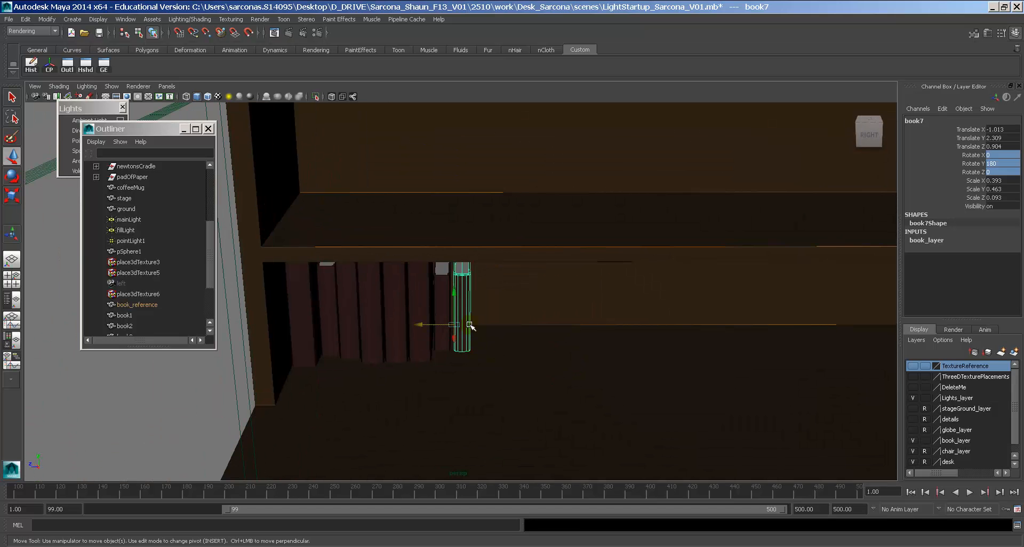
Copy the first book of the lower row up to the upper shelf at Translate Y 3.182.
left_click(289, 296)
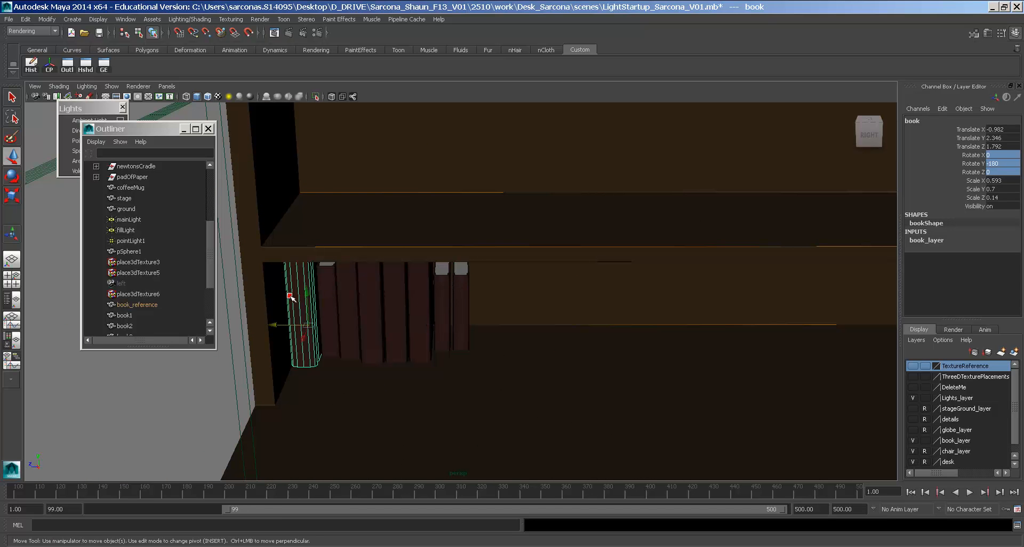
left_click_drag(305, 292, 304, 158)
left_click_drag(337, 230, 319, 274, "alt")
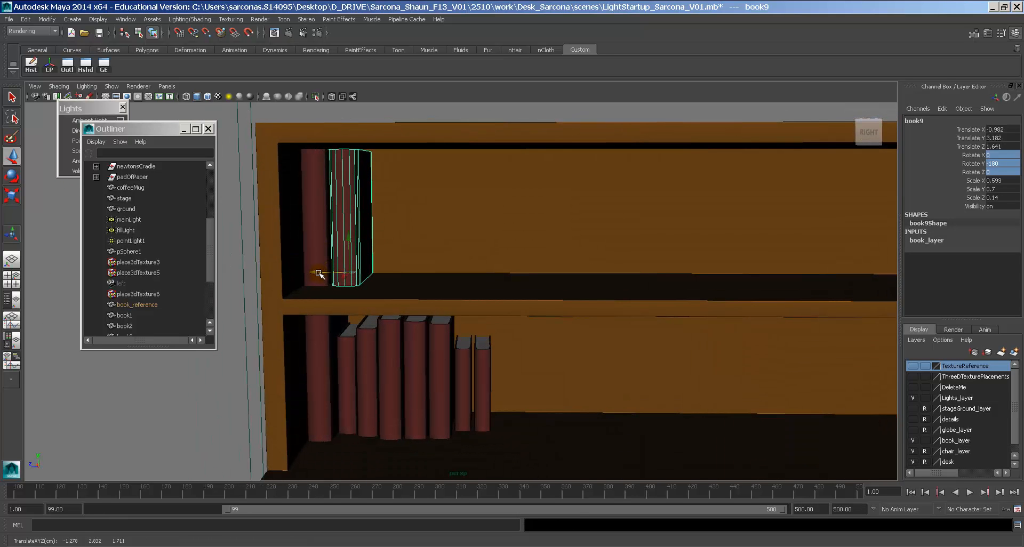
Try to fill the upper shelf with evenly spaced book copies using Duplicate with Transform, up to Translate Z -1.309.
key("ctrl+d")
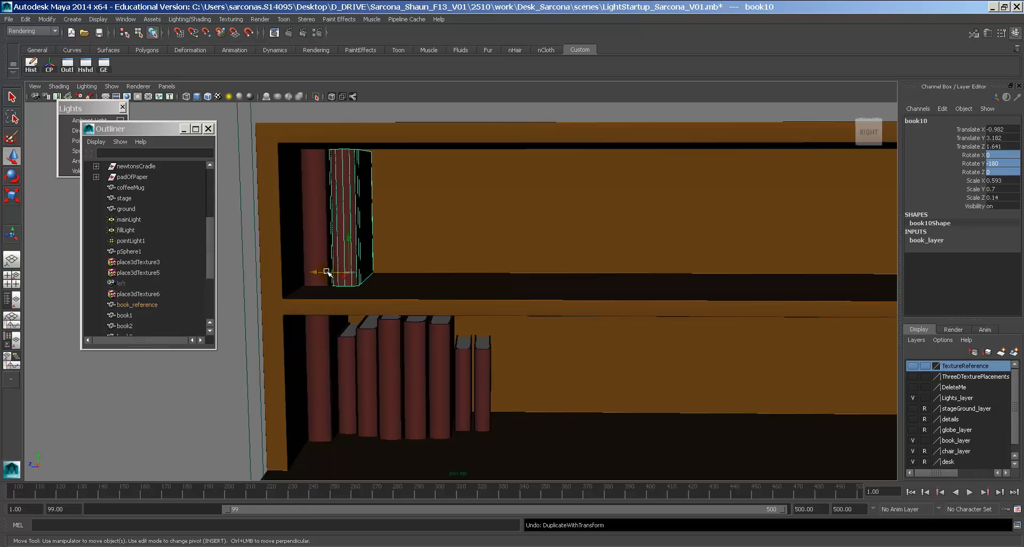
left_click_drag(322, 271, 376, 273)
key("ctrl+d")
key("shift+d")
key("shift+d")
key("shift+d")
key("shift+d")
key("shift+d")
key("shift+d")
key("shift+d")
key("shift+d")
key("shift+d")
key("shift+d")
key("shift+d")
key("shift+d")
key("shift+d")
key("shift+d")
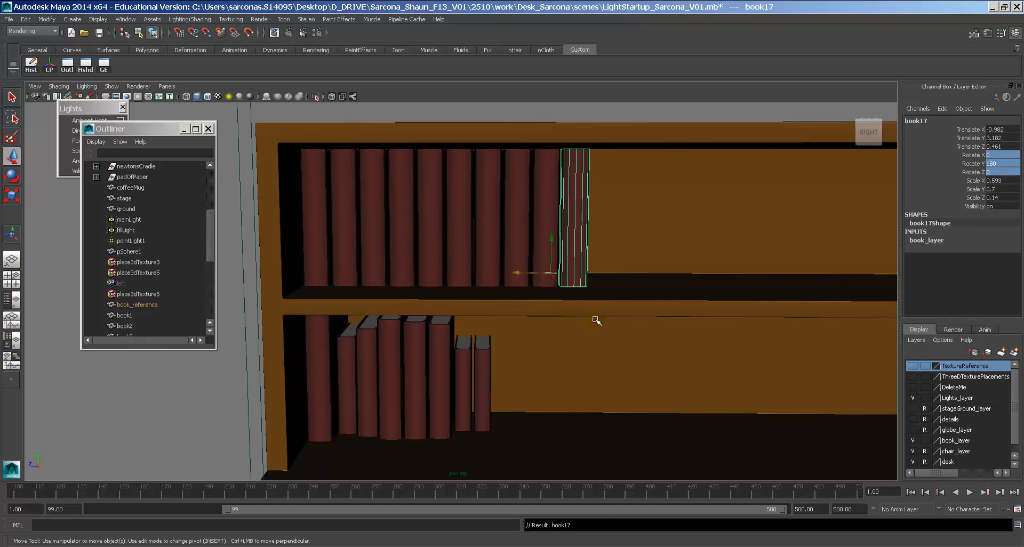
key("shift+d")
key("shift+d")
key("shift+d")
key("shift+d")
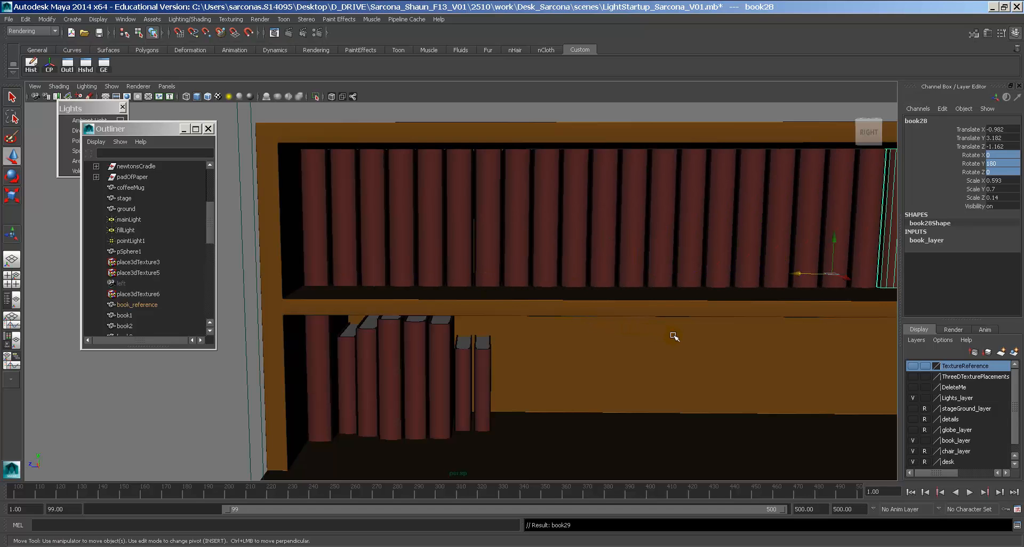
Select the row of copies on the upper shelf in wireframe, delete all but the first book, and return to shaded display.
middle_click_drag(675, 339, 667, 372, "alt")
right_click_drag(667, 372, 482, 332, "alt")
left_click_drag(484, 333, 384, 264, "alt")
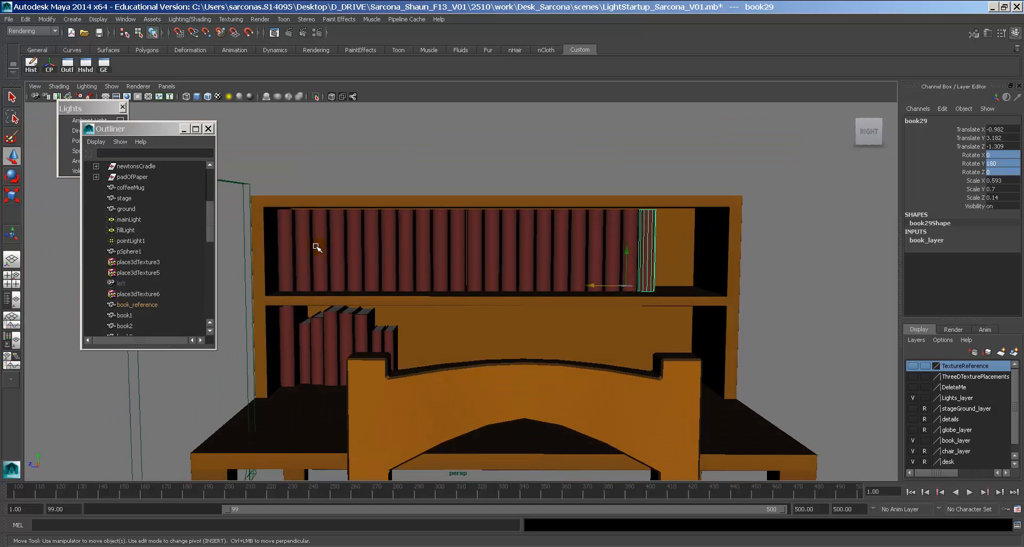
key("4")
left_click_drag(319, 248, 669, 254)
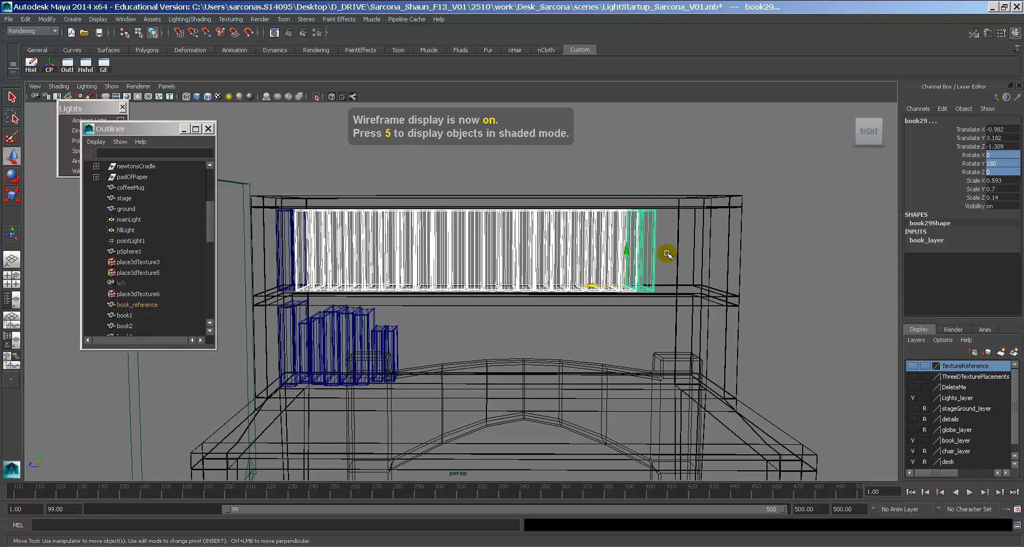
key("Delete")
key("5")
Duplicate the lower row's last small book and lay the copy flat beside the row with Rotate X -90.
left_click_drag(373, 336, 378, 349, "alt")
right_click_drag(378, 349, 544, 377, "alt")
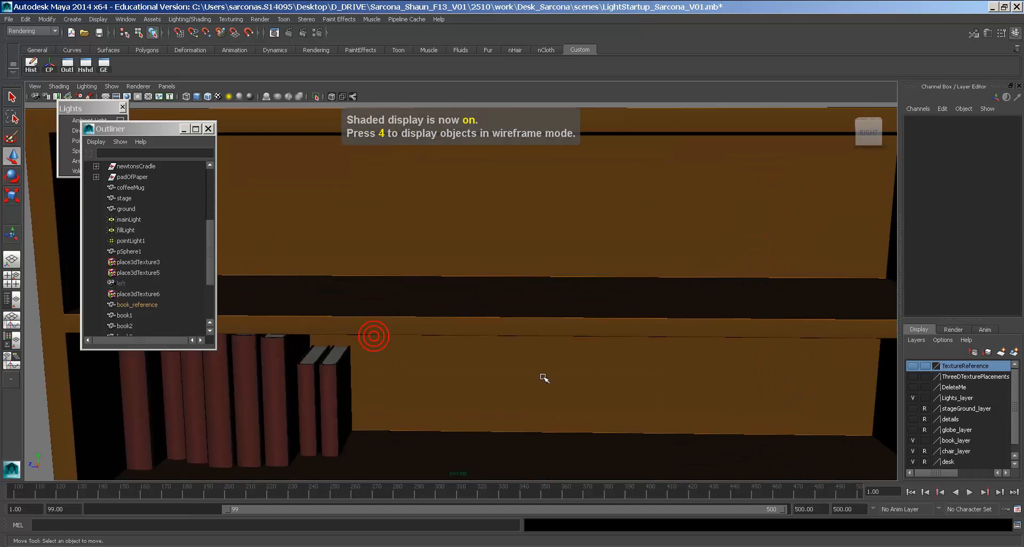
mouse_move(412, 355)
middle_mouse_down("alt")
mouse_move(402, 343)
mouse_move(416, 295)
middle_mouse_up("alt")
left_click(341, 308)
key("ctrl+d")
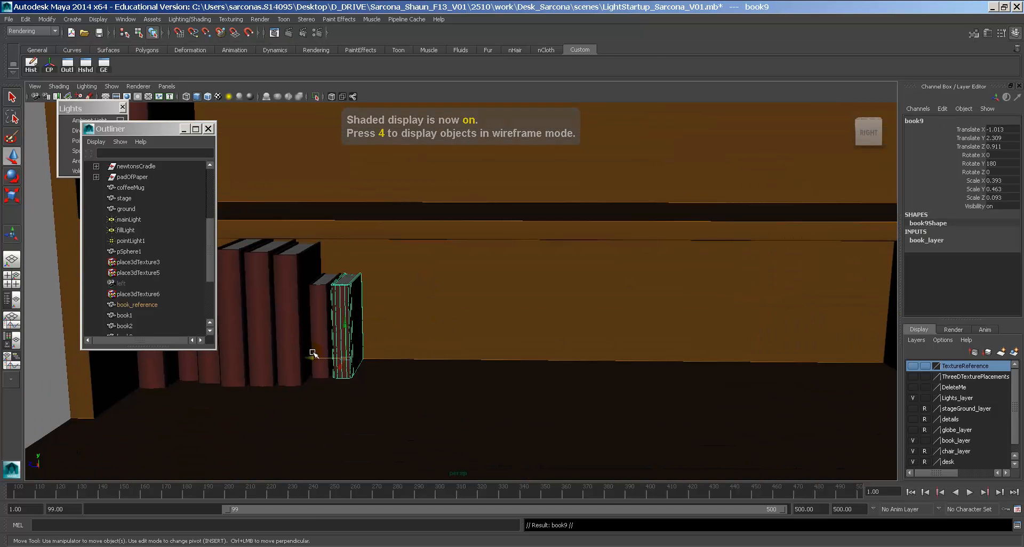
left_click_drag(316, 355, 368, 357)
key("e")
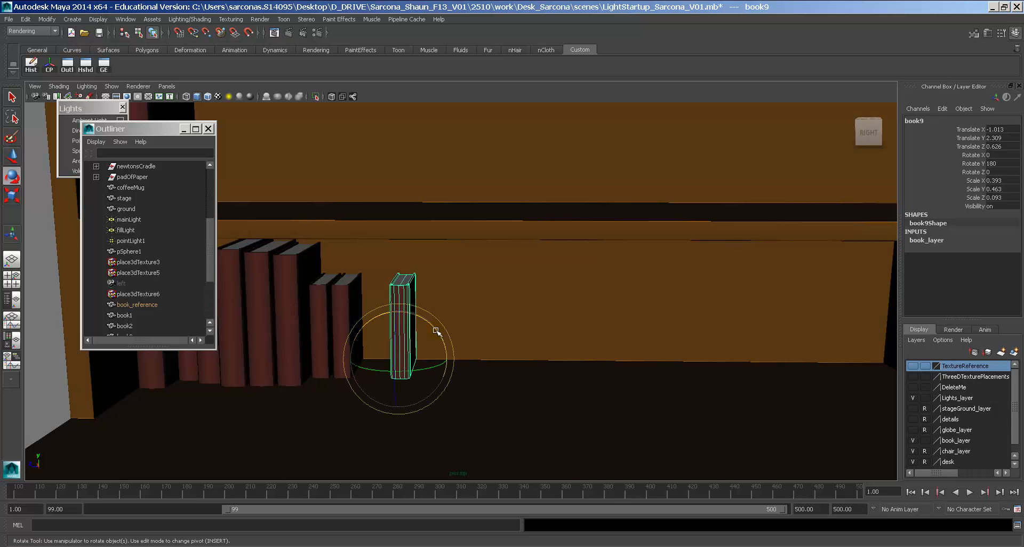
left_click_drag(436, 331, 478, 359)
key("w")
Duplicate the flat-lying book and lean the copy against it at Translate Z 0.076 with Rotate X about -70.416.
key("ctrl+d")
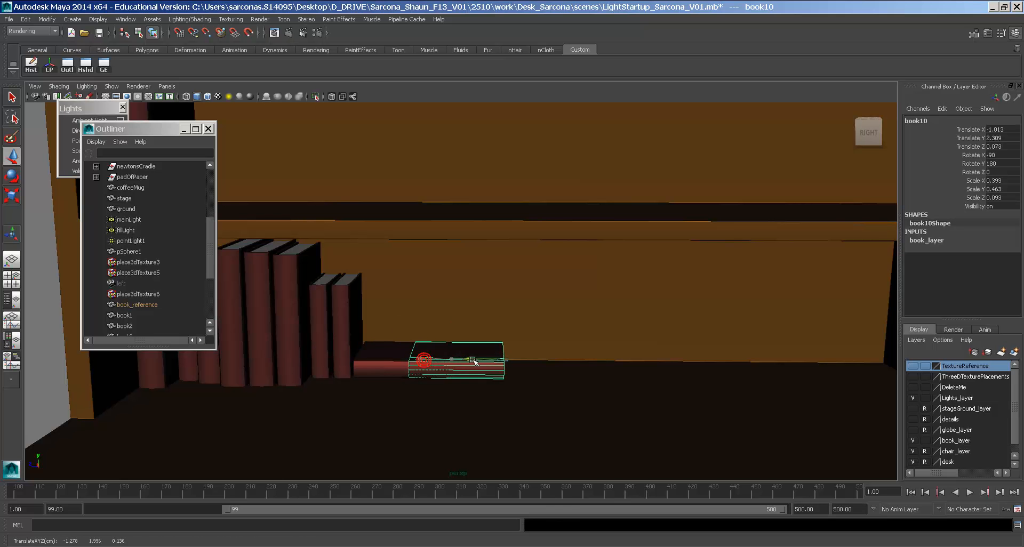
key("e")
mouse_move(482, 317)
left_mouse_down()
mouse_move(502, 323)
mouse_move(483, 327)
left_mouse_up()
right_click_drag(544, 341, 469, 323, "alt")
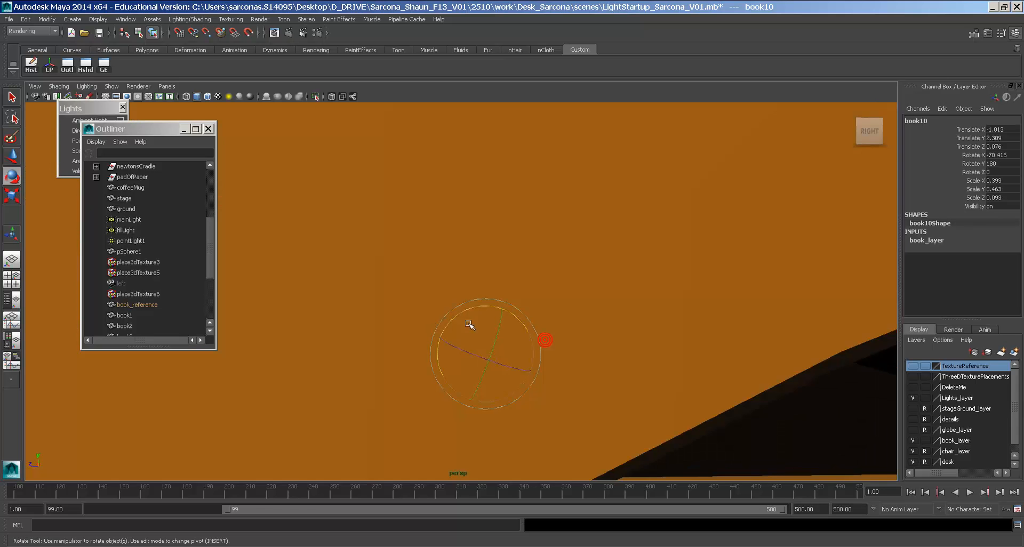
mouse_move(469, 322)
left_mouse_down("alt")
mouse_move(476, 343)
mouse_move(479, 325)
left_mouse_up("alt")
Duplicate two of the tall upright books and move the copies to the lower shelf's far end at about Translate Z -1.802.
left_click_drag(247, 314, 271, 268, "alt")
left_click_drag(398, 282, 390, 285, "alt")
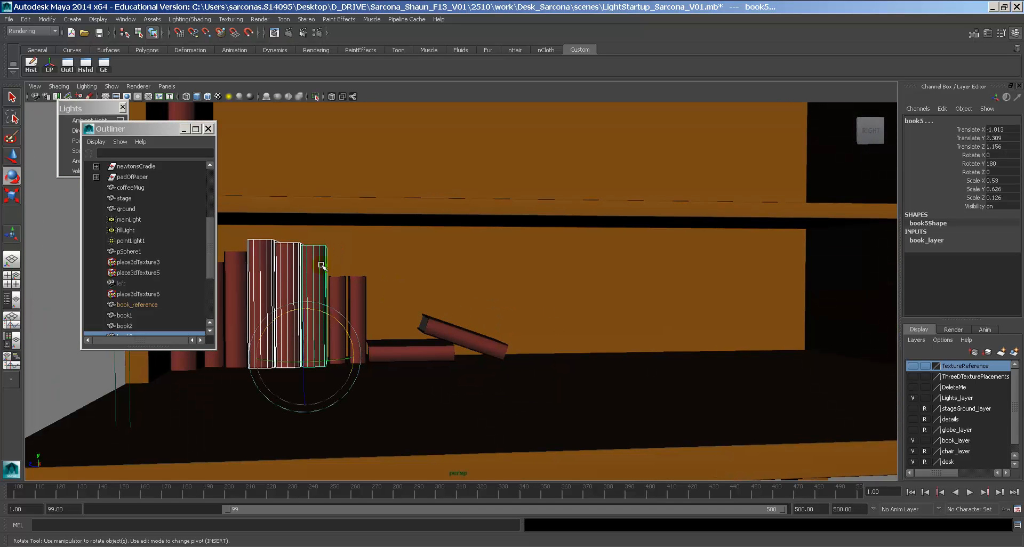
left_click_drag(319, 261, 298, 262)
left_click_drag(383, 286, 333, 308, "alt")
key("w")
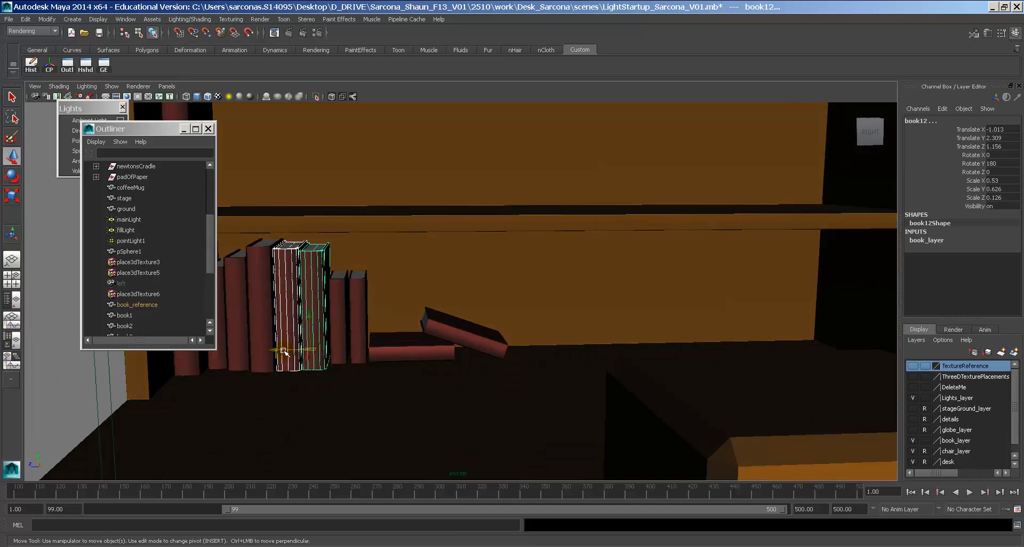
left_click_drag(283, 351, 675, 344)
middle_click_drag(667, 344, 366, 368, "alt")
left_click_drag(384, 362, 471, 360)
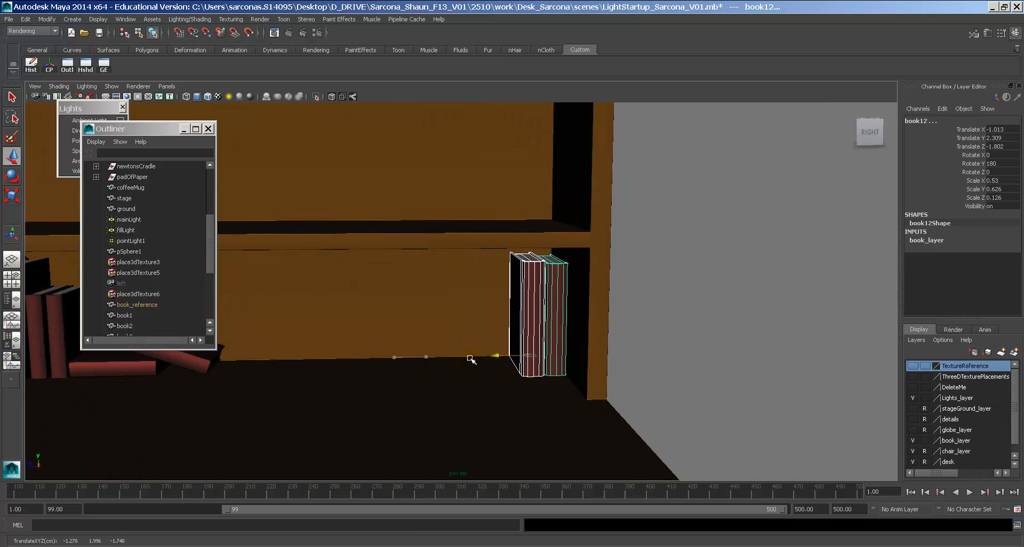
Extend the far-end group to six upright books by duplicating books and placing the copies toward the shelf's middle.
middle_click_drag(472, 356, 398, 343, "alt")
right_click_drag(397, 343, 485, 355, "alt")
left_click_drag(485, 355, 465, 350, "alt")
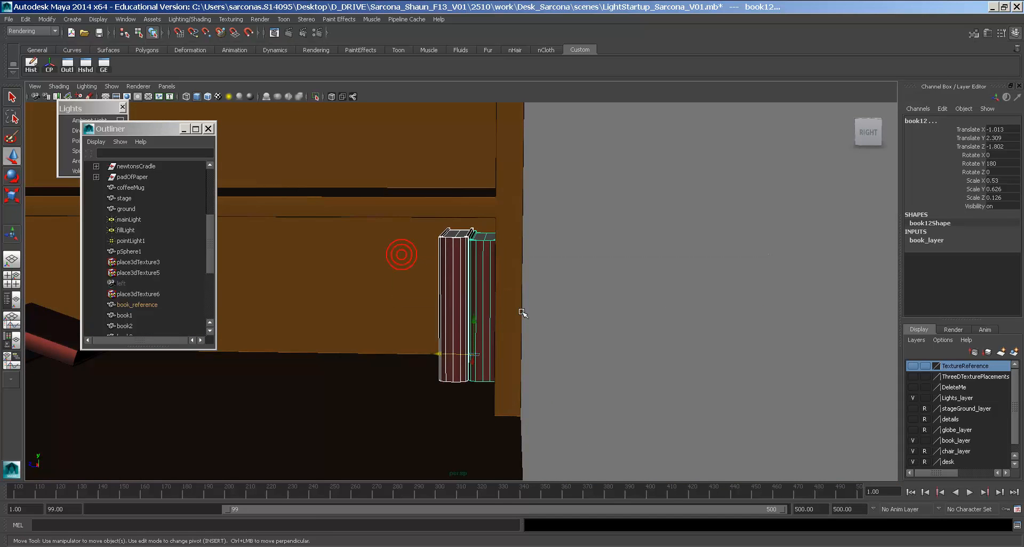
left_click_drag(522, 314, 535, 316, "alt")
key("ctrl+d")
left_click_drag(433, 347, 315, 354)
left_click(415, 290)
key("ctrl+d")
left_click(353, 332, "shift")
left_click(387, 267)
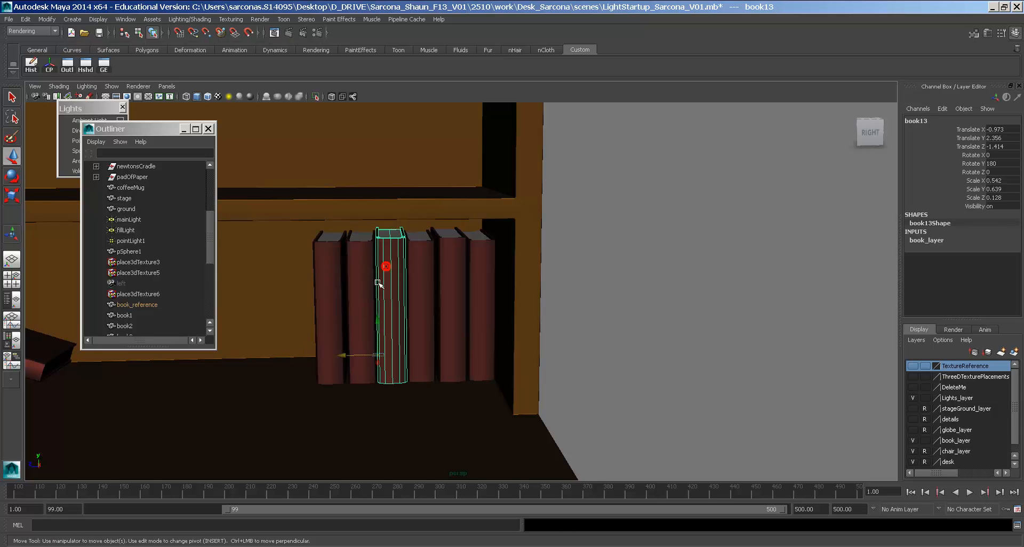
Duplicate the flat-lying book and move the copy above the far-end group at about Translate Z -1.75.
scroll(379, 284, "down", 1)
middle_click_drag(380, 285, 551, 293, "alt")
left_click_drag(216, 343, 213, 343)
left_click(145, 363)
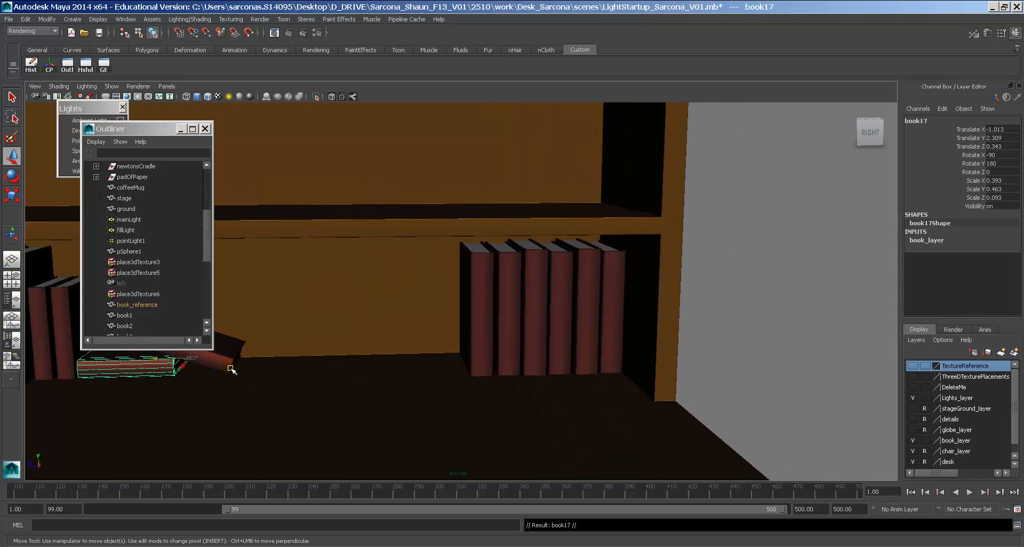
middle_click_drag(231, 370, 392, 385, "alt")
left_click_drag(347, 347, 363, 230)
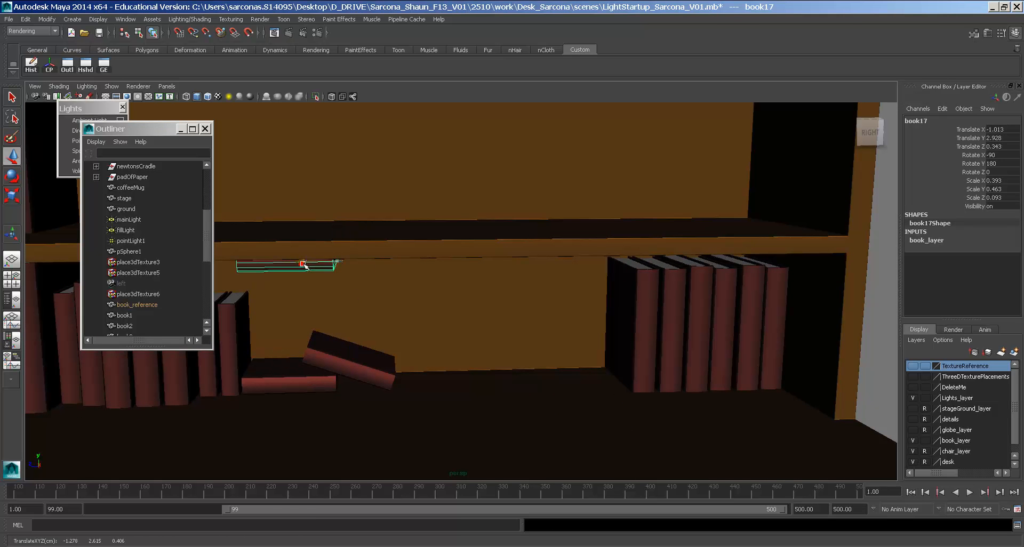
left_click_drag(303, 265, 654, 265)
Turn the book lying on top of the far-end group to about 195.741 degrees in Rotate Y.
middle_click_drag(681, 268, 467, 301, "alt")
right_click_drag(467, 301, 661, 322, "alt")
left_click_drag(661, 322, 490, 297, "alt")
key("e")
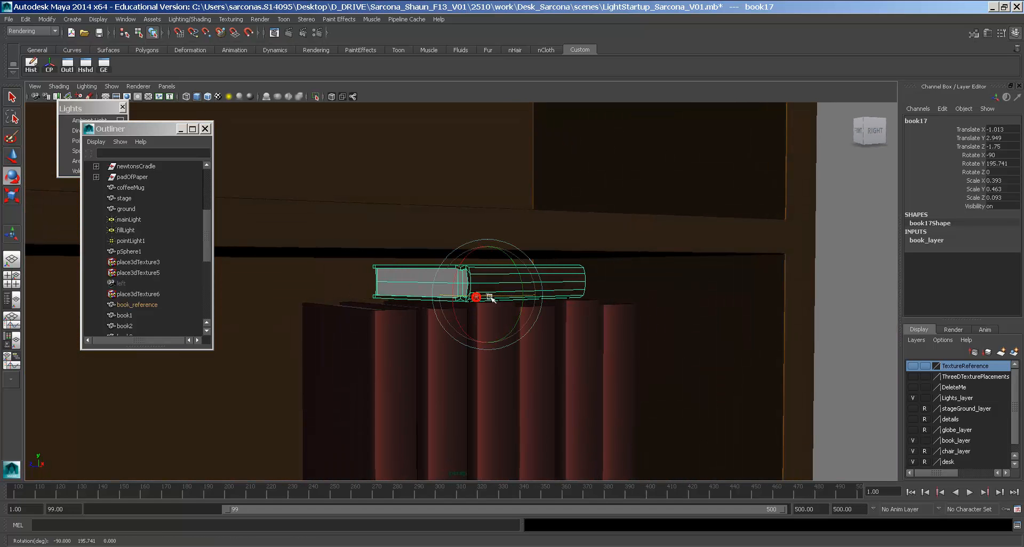
left_click(849, 347)
Duplicate the leaning book and pull the copy forward to about Translate X -0.846.
left_click_drag(711, 384, 542, 357, "alt")
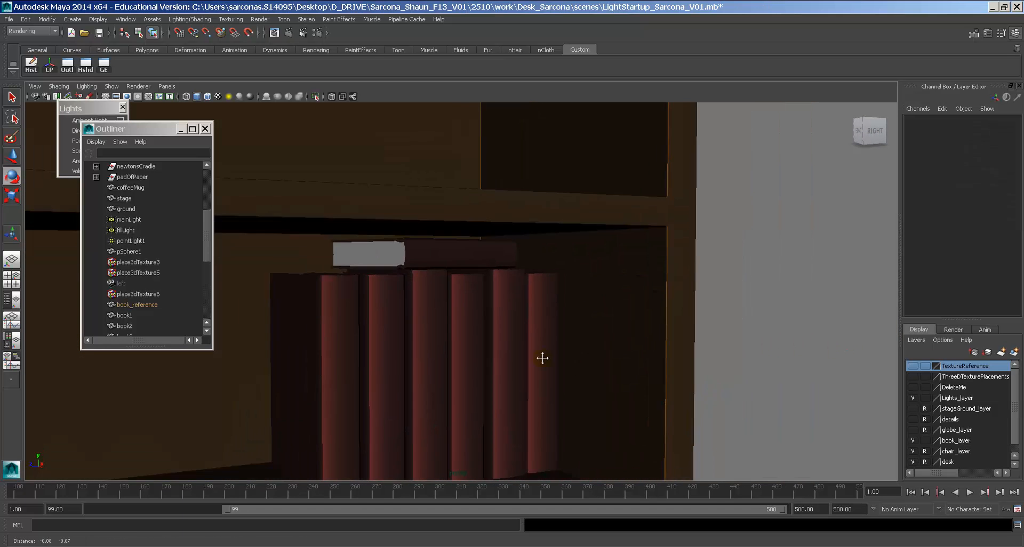
middle_click_drag(542, 357, 709, 295, "alt")
right_click_drag(709, 295, 583, 302, "alt")
middle_click_drag(583, 302, 741, 274, "alt")
right_click_drag(742, 275, 581, 277, "alt")
left_click_drag(397, 298, 464, 352, "alt")
left_click(357, 331)
right_click_drag(478, 338, 397, 343, "alt")
middle_click_drag(392, 342, 540, 264, "alt")
key("w")
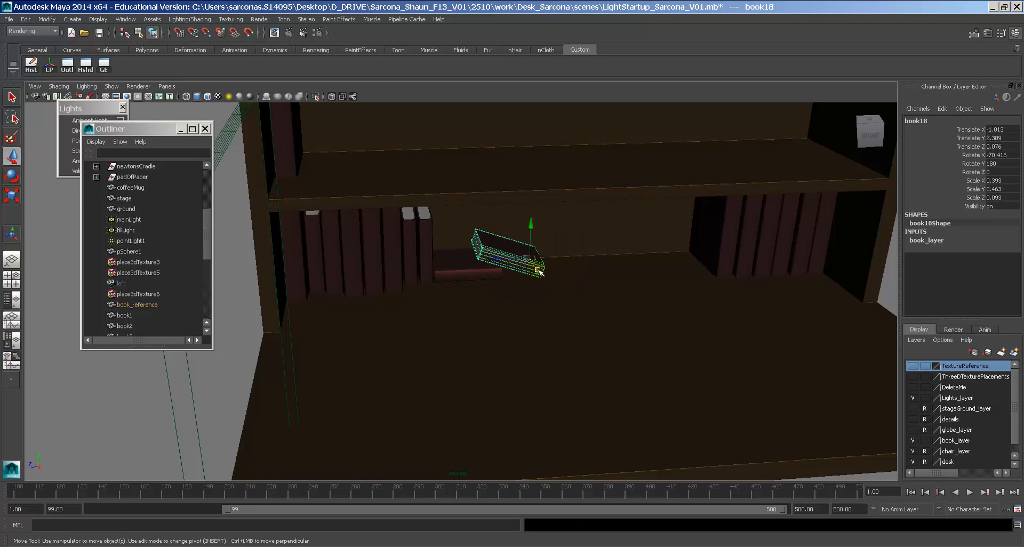
left_click_drag(539, 275, 544, 281)
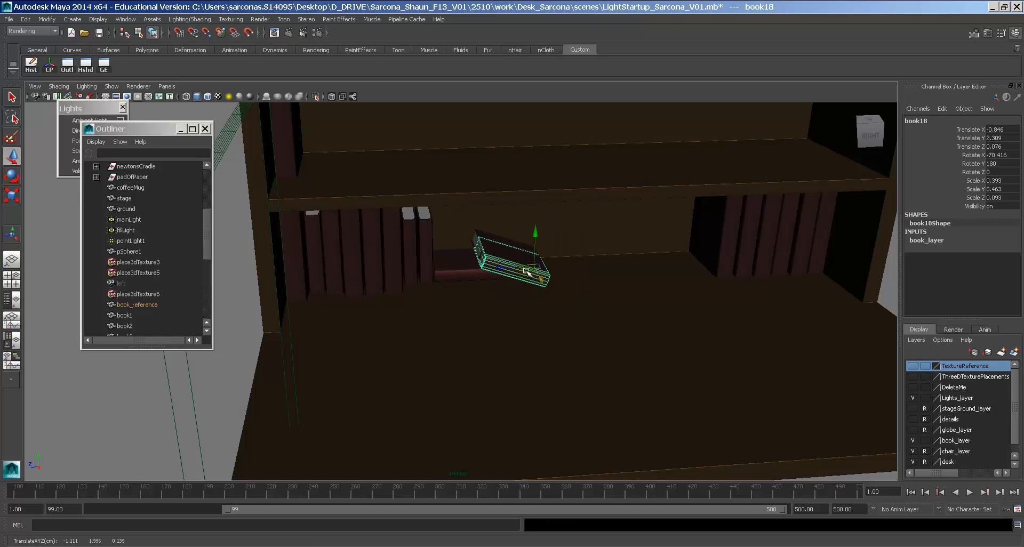
Lay the forward book copy flat by setting its Rotate X to 90.
key("e")
left_click_drag(517, 226, 629, 290)
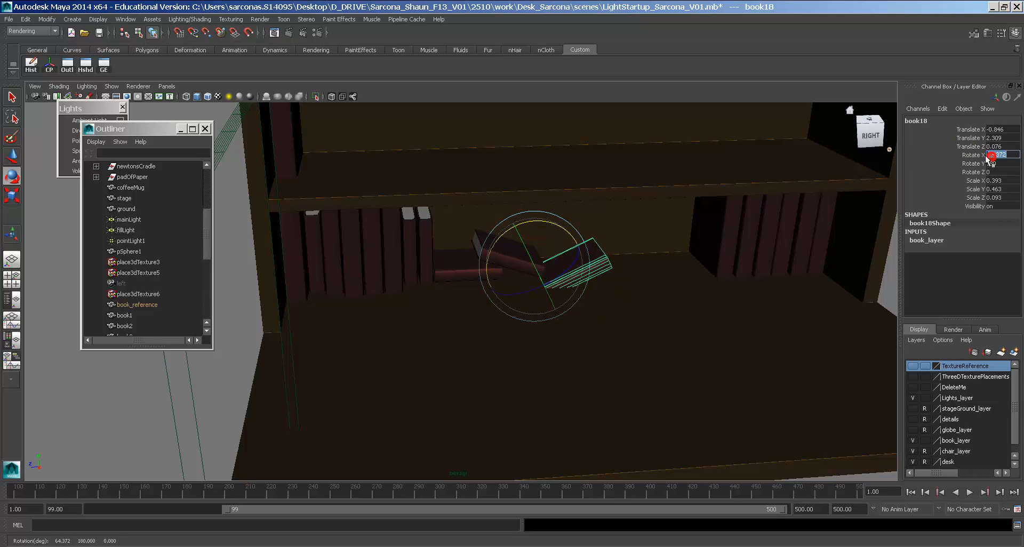
type("180")
key("Return")
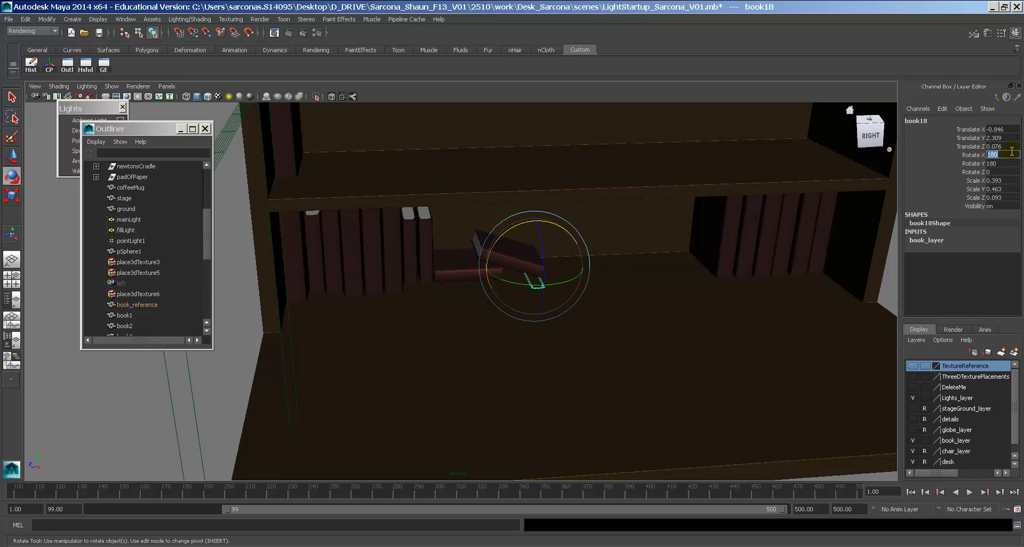
type("90")
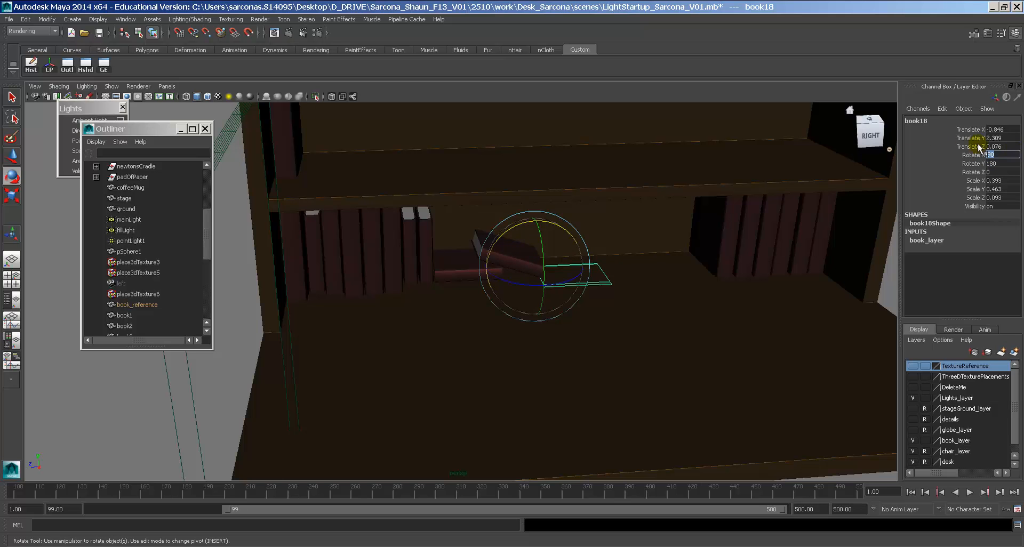
key("Return")
Place the flat book on the desk at about X -0.933, Y 2.392, Z -0.653 and turn it to Rotate Y 137.479.
key("f")
key("w")
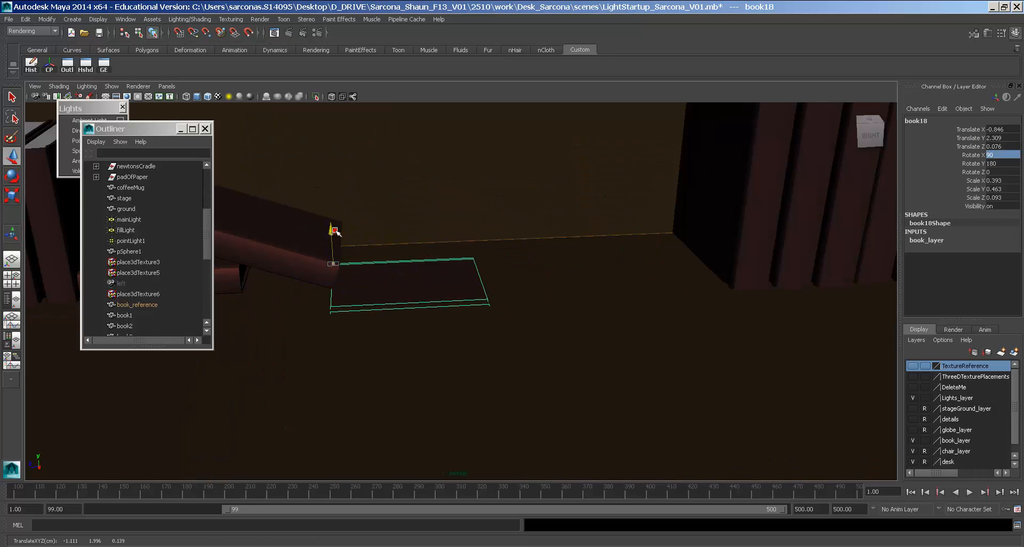
left_click_drag(335, 231, 537, 244)
key("e")
key("w")
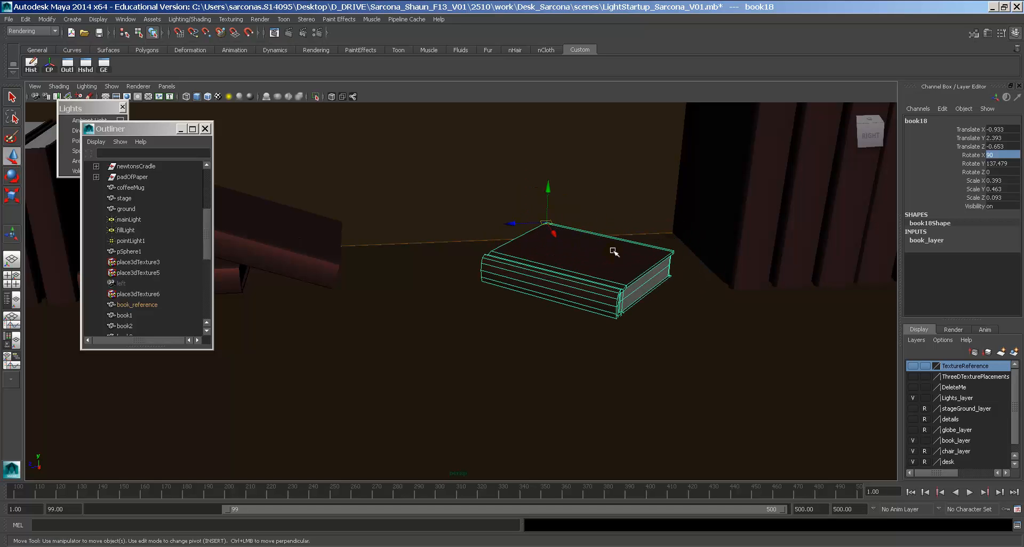
left_click_drag(614, 252, 536, 183, "alt")
right_click_drag(695, 288, 528, 251, "alt")
middle_click_drag(529, 252, 533, 263, "alt")
right_click_drag(533, 263, 493, 261, "alt")
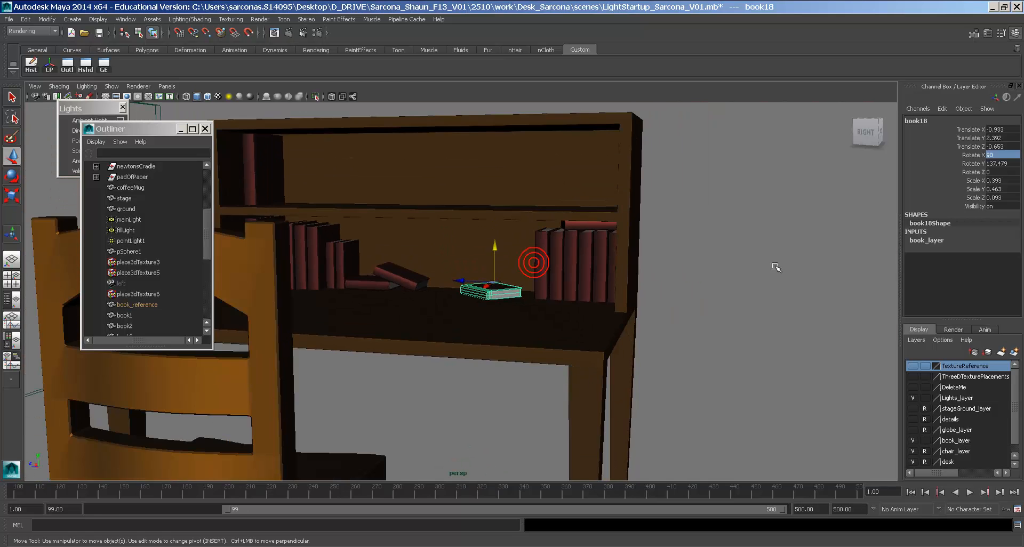
Slide the outermost short upright book towards its neighbour on the desk to a Translate Z of 0.938.
left_click(776, 268)
left_click_drag(648, 240, 704, 257, "alt")
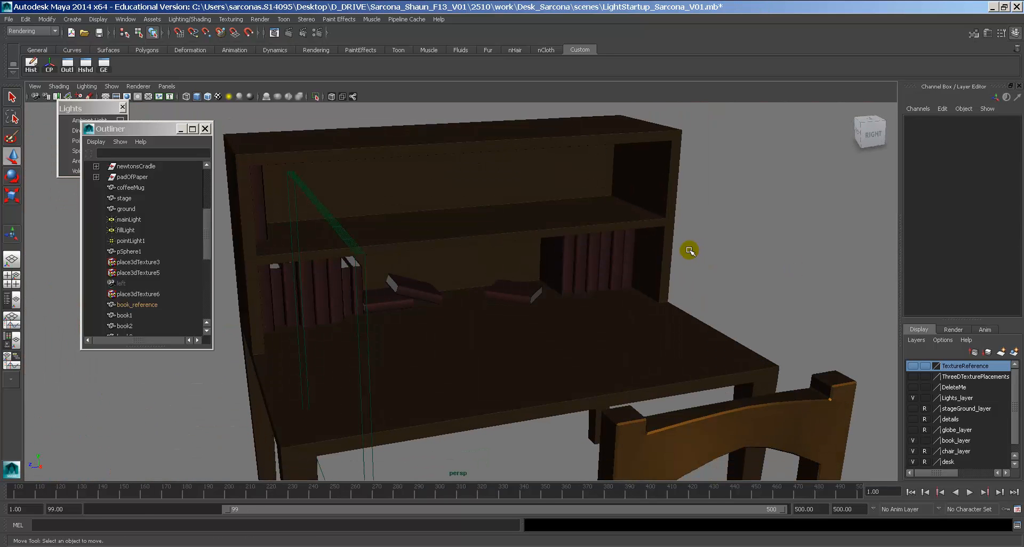
left_click_drag(601, 254, 565, 239, "alt")
right_click_drag(630, 251, 665, 258, "alt")
middle_click_drag(666, 258, 693, 295, "alt")
right_click_drag(693, 295, 711, 299, "alt")
left_click_drag(711, 299, 551, 309, "alt")
left_click(427, 300)
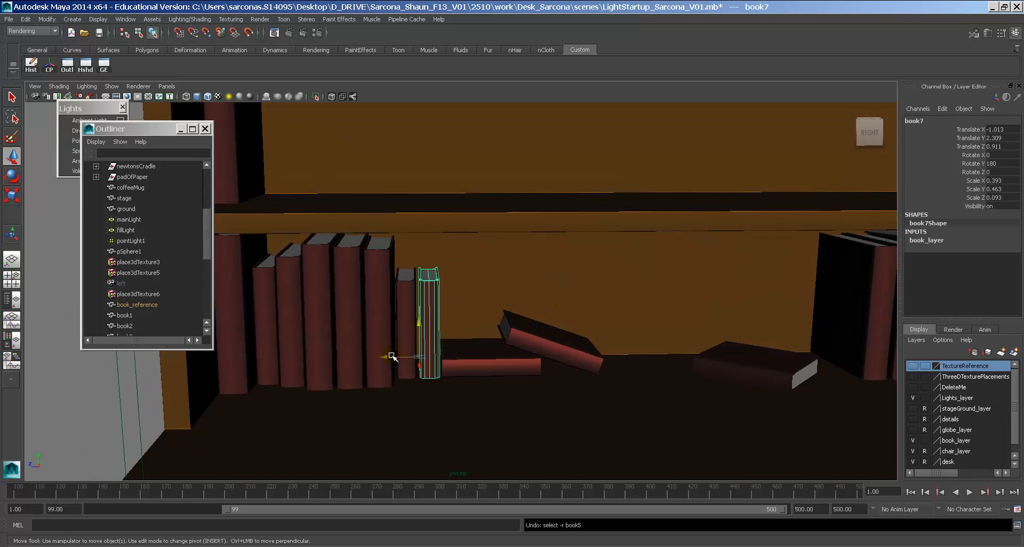
left_click_drag(392, 357, 385, 354)
left_click(400, 336)
left_click(415, 334)
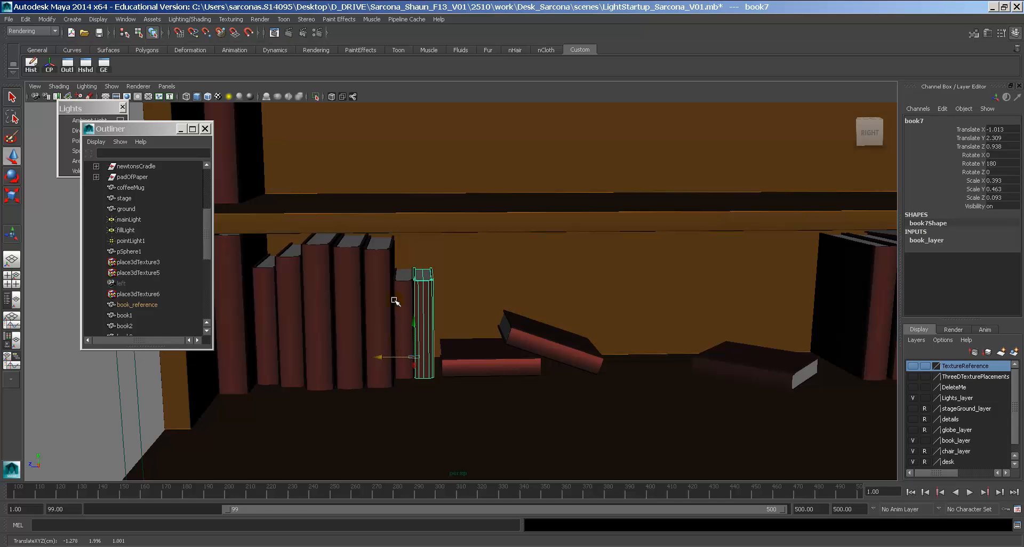
Render a close-up of the row of upright books from an angled perspective view.
left_click(127, 20)
mouse_move(169, 38)
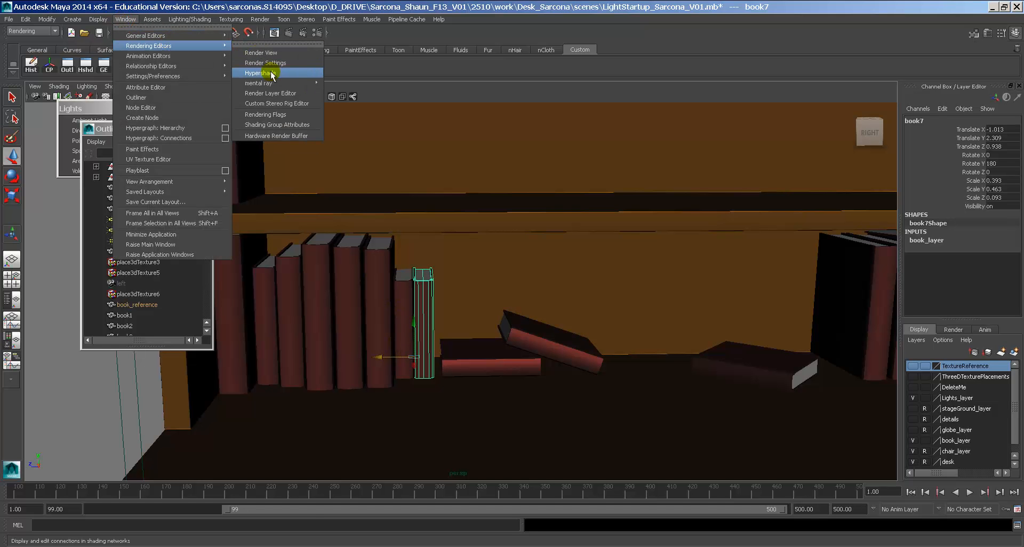
left_click_drag(596, 277, 416, 320, "alt")
right_click_drag(395, 314, 428, 304, "alt")
middle_click_drag(427, 304, 736, 285, "alt")
left_click_drag(737, 285, 517, 248, "alt")
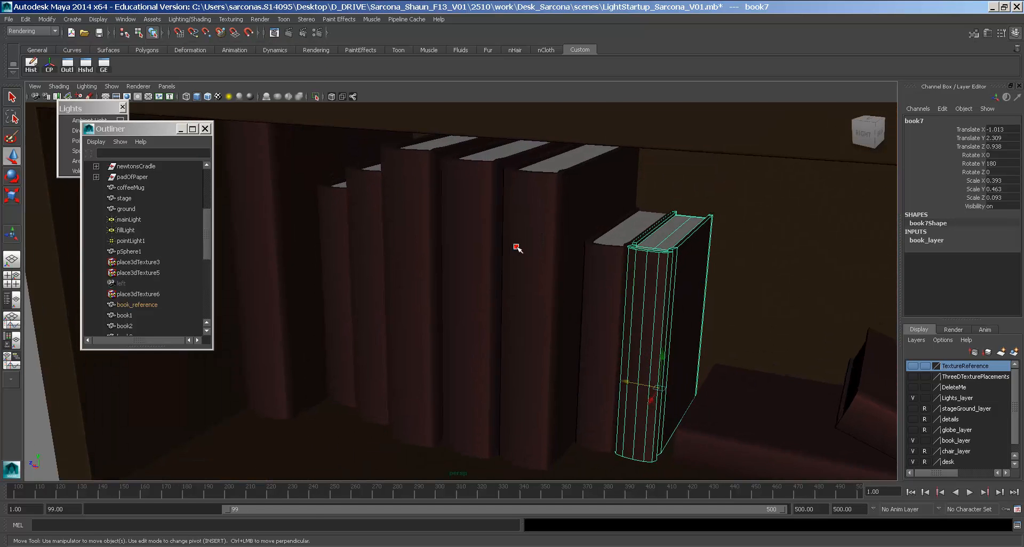
left_click(289, 32)
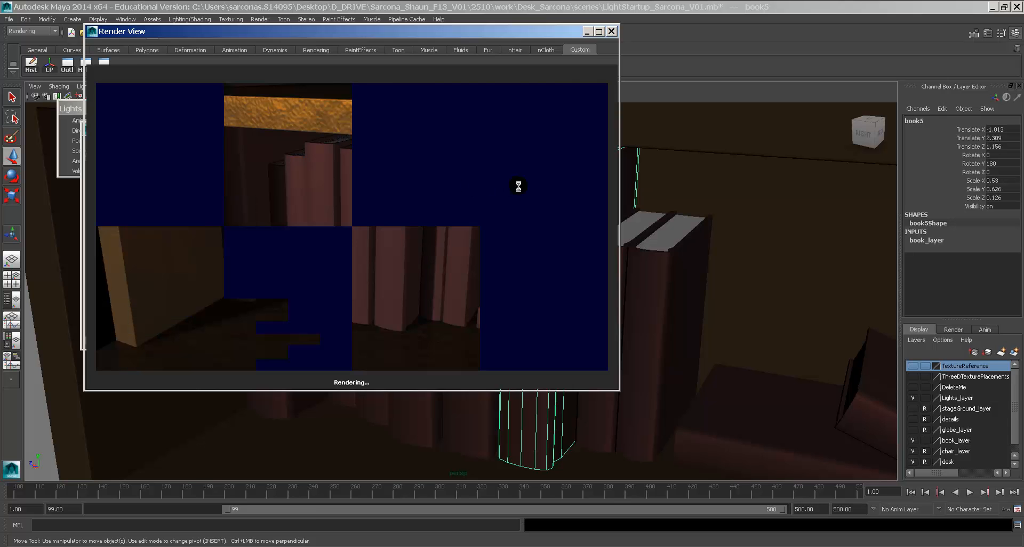
Select the outermost short book and display the attributes of its bookBinding_Blinn material.
left_click(681, 286)
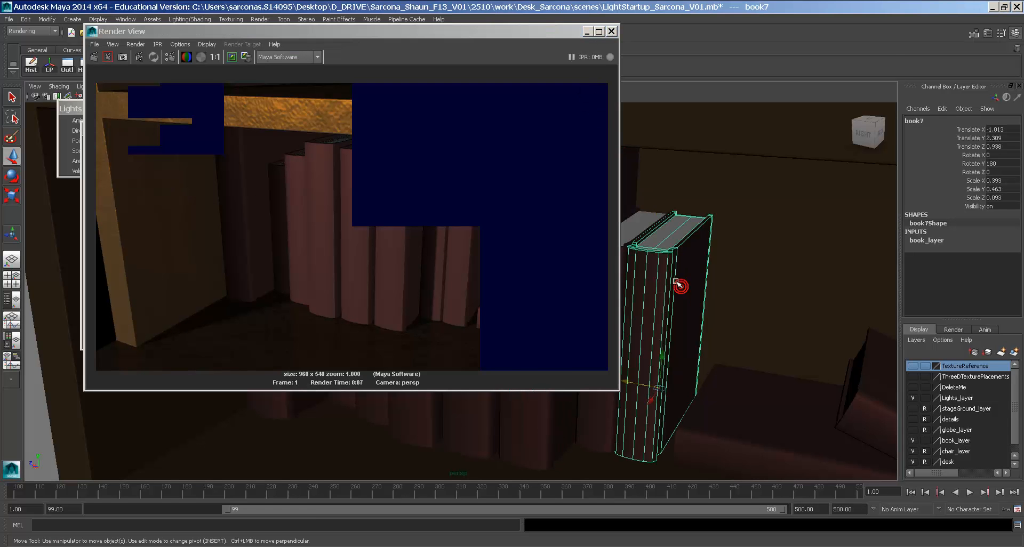
key("ctrl+a")
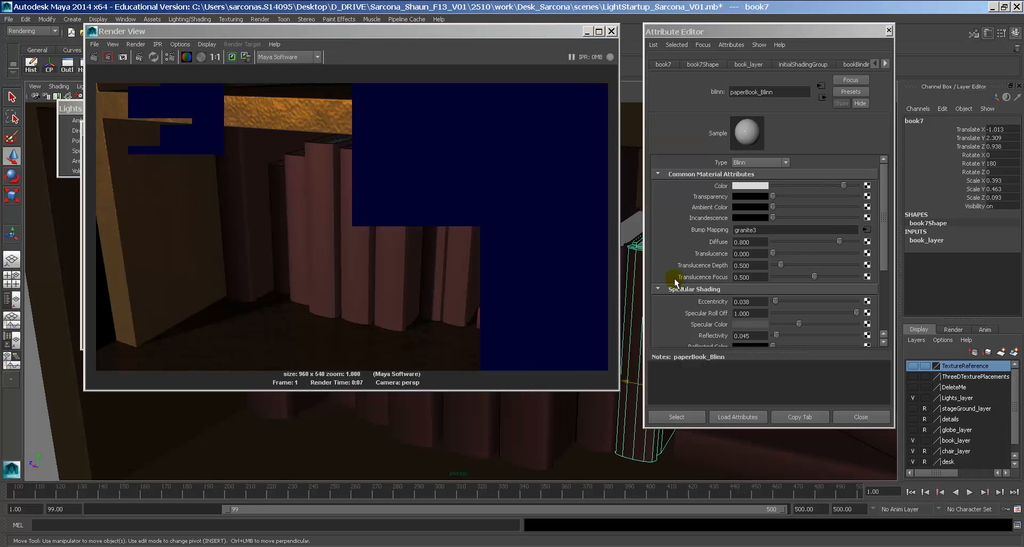
left_click(886, 64)
left_click(886, 64)
left_click(775, 64)
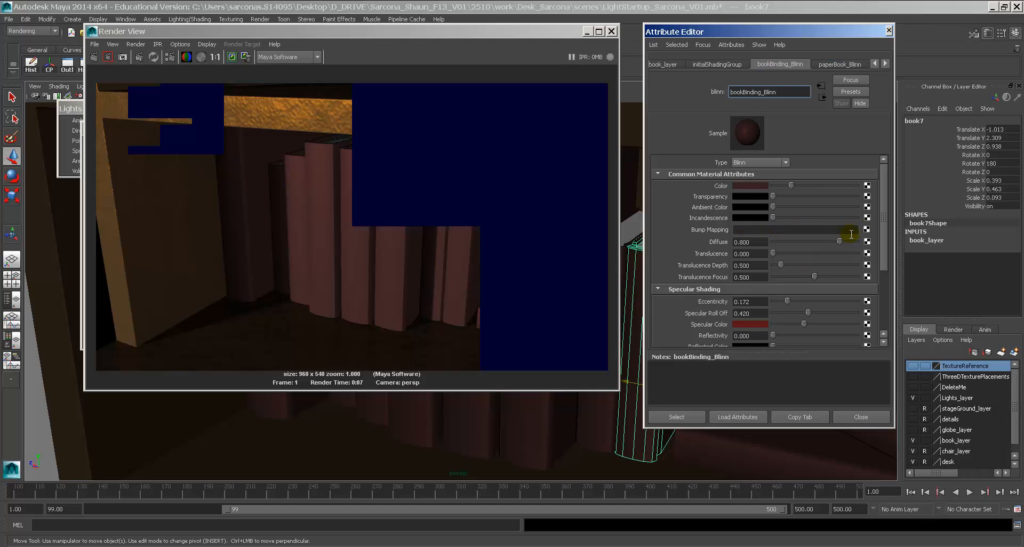
Assign a Leather 3D texture to the Bump Mapping of the bookBinding_Blinn material.
left_click(736, 227)
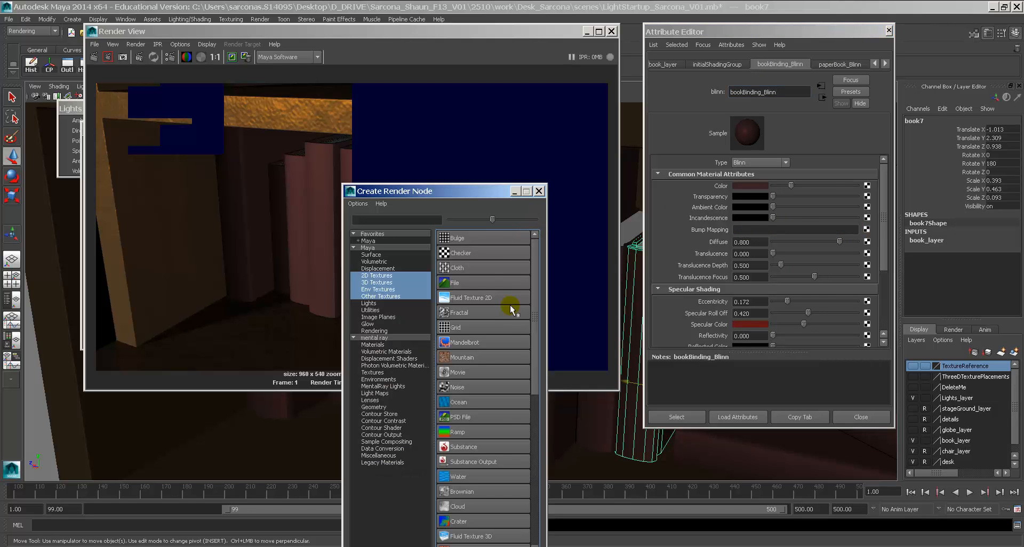
left_click_drag(479, 188, 556, 116)
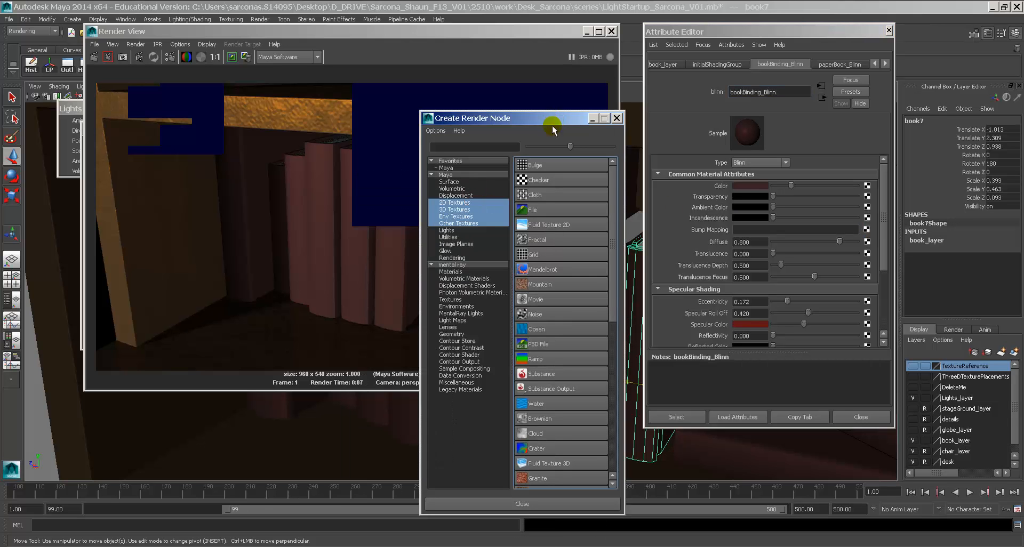
left_click_drag(610, 309, 607, 351)
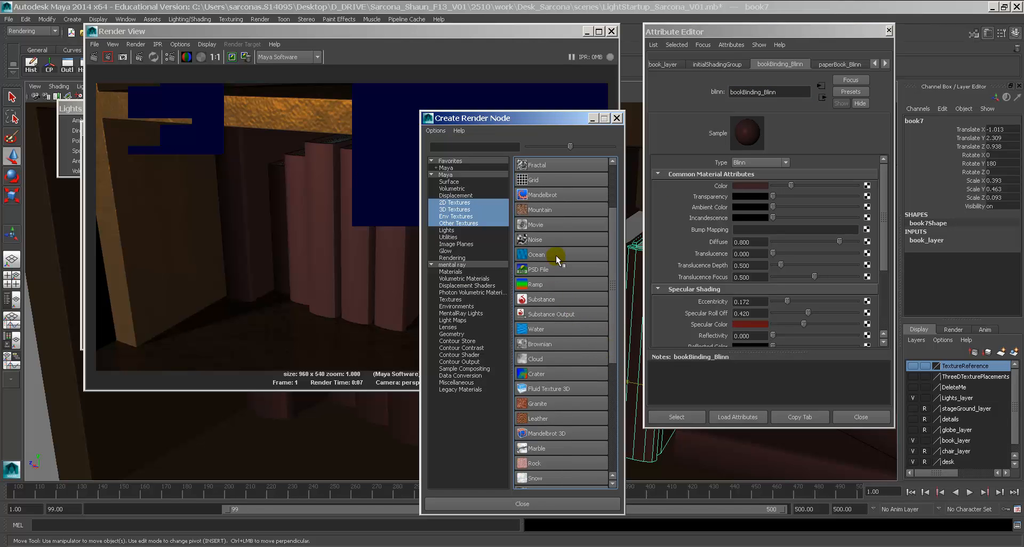
left_click(466, 216)
left_click(464, 210)
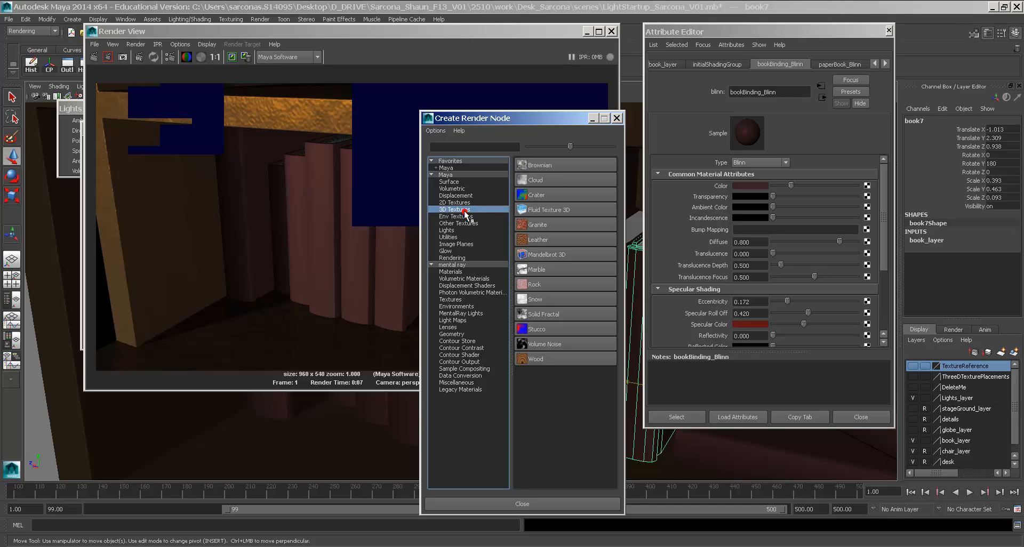
left_click(530, 237)
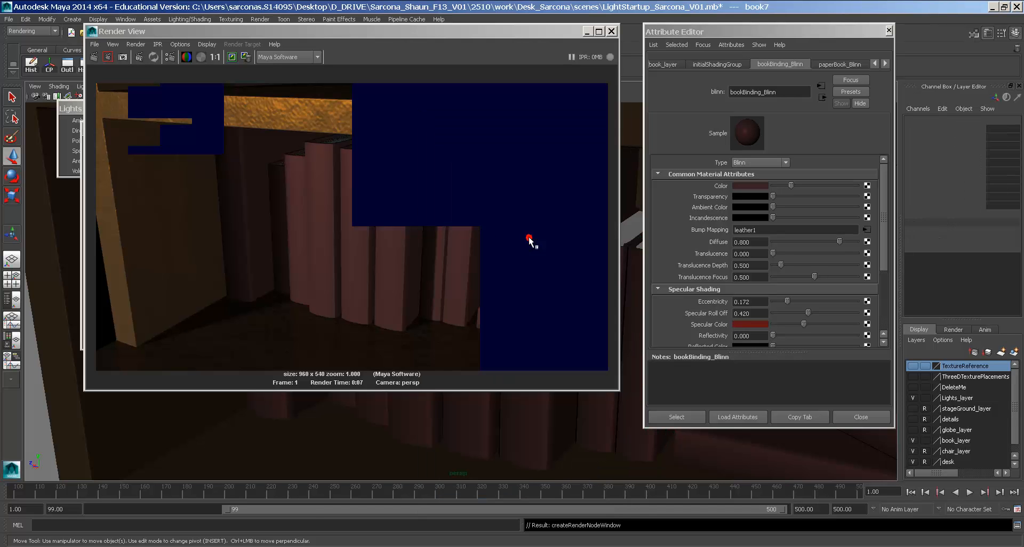
Render the books with the leather bump and set its Bump Depth to 0.05.
left_click(105, 56)
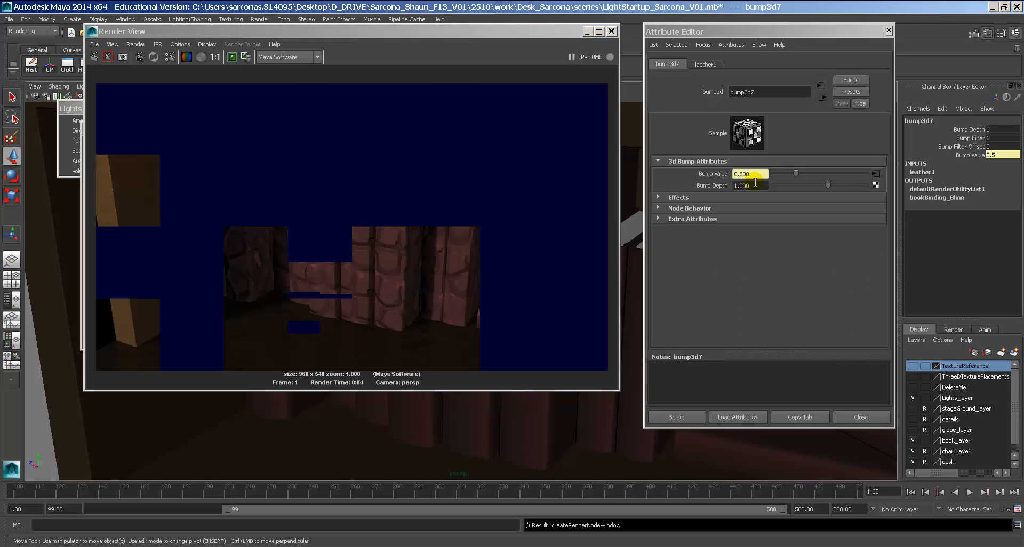
left_click(754, 185)
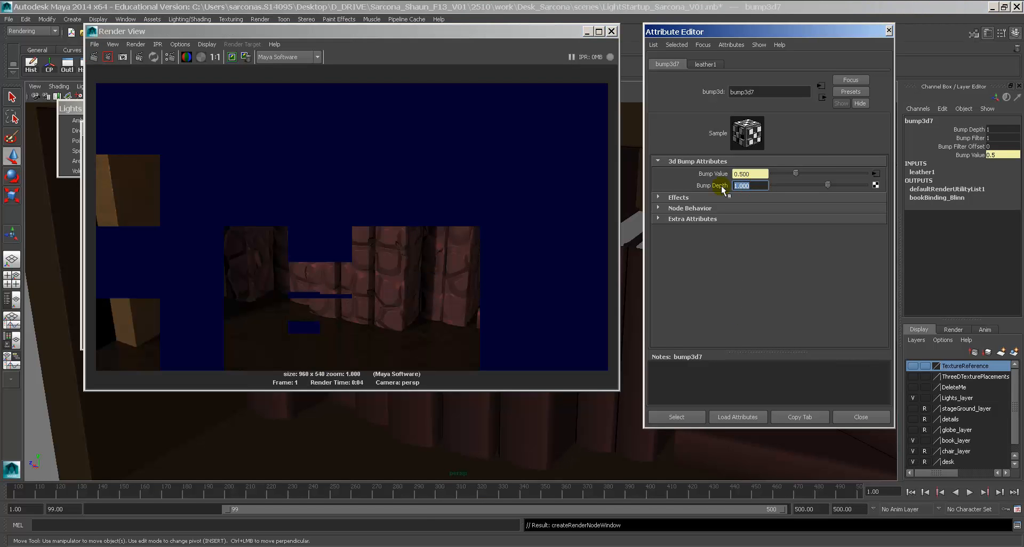
key("Return")
Set the leather texture's Cell Size to 0.133 and render a region over the books' upper part.
left_click(712, 64)
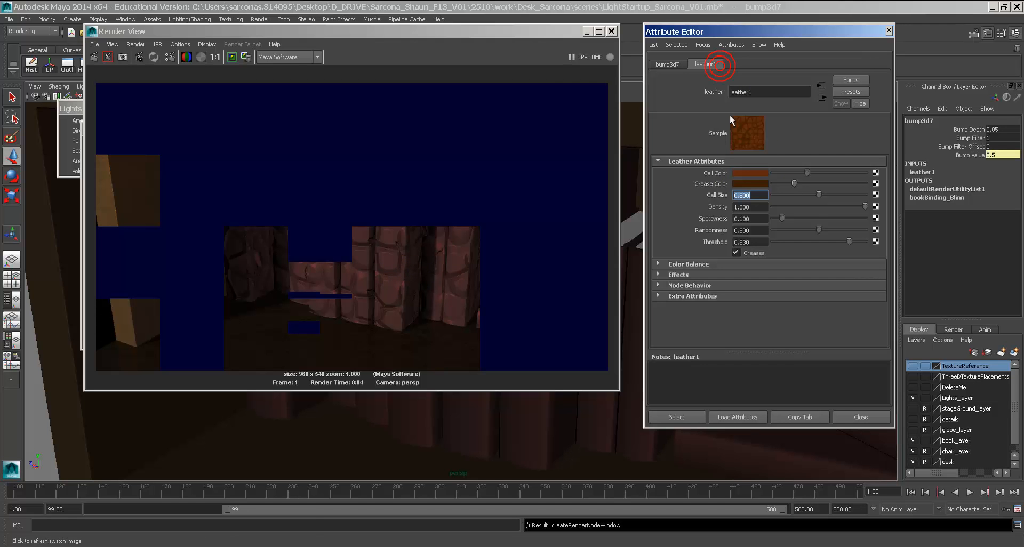
left_click(800, 194)
left_click_drag(800, 196, 785, 196)
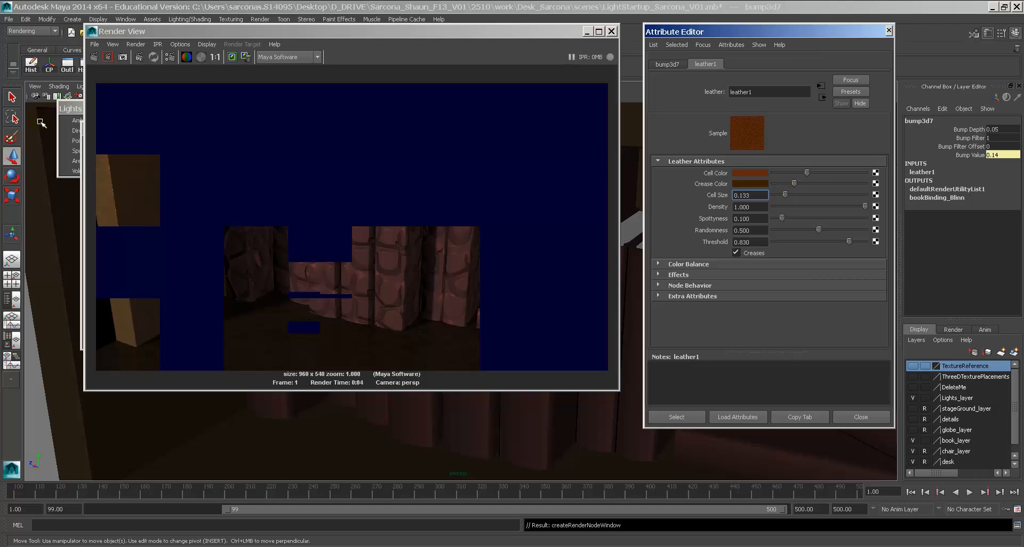
left_click(93, 57)
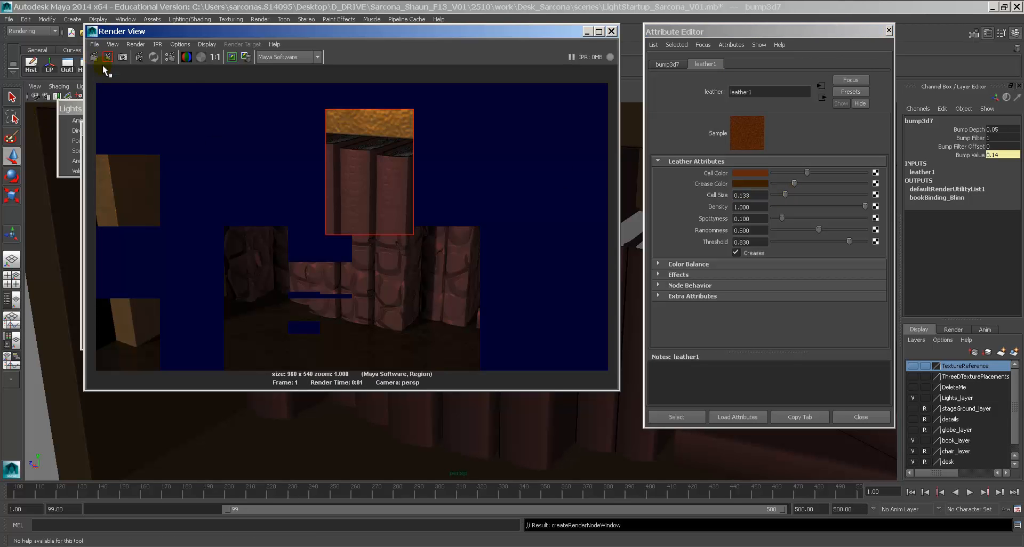
Reduce the leather Cell Size to 0.029 and render a larger region covering the tall books' spines.
left_click_drag(785, 195, 777, 195)
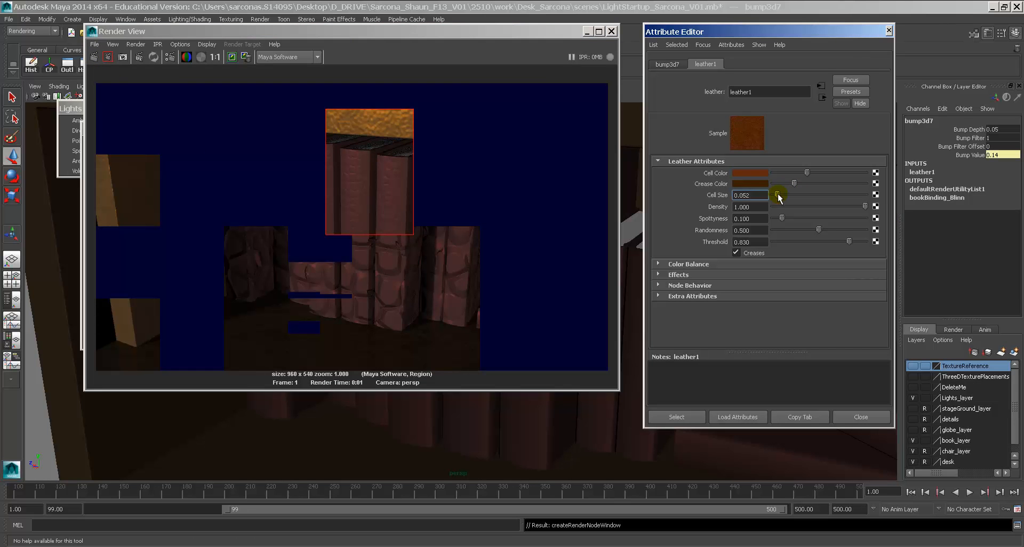
left_click_drag(299, 159, 436, 331)
left_click(105, 58)
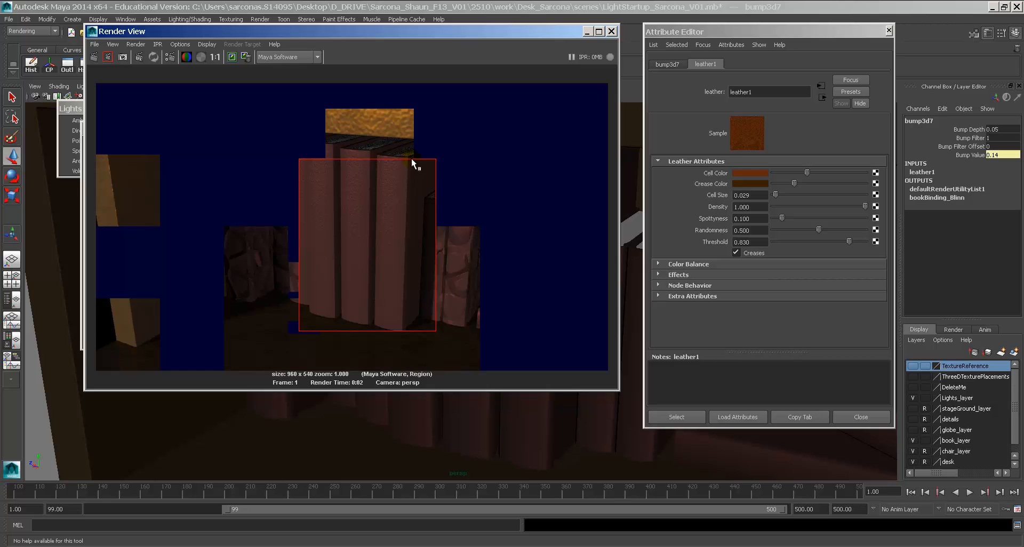
Set the leather Cell Size to 0.040, render the region again and inspect the spines up close.
scroll(411, 158, "up", 5)
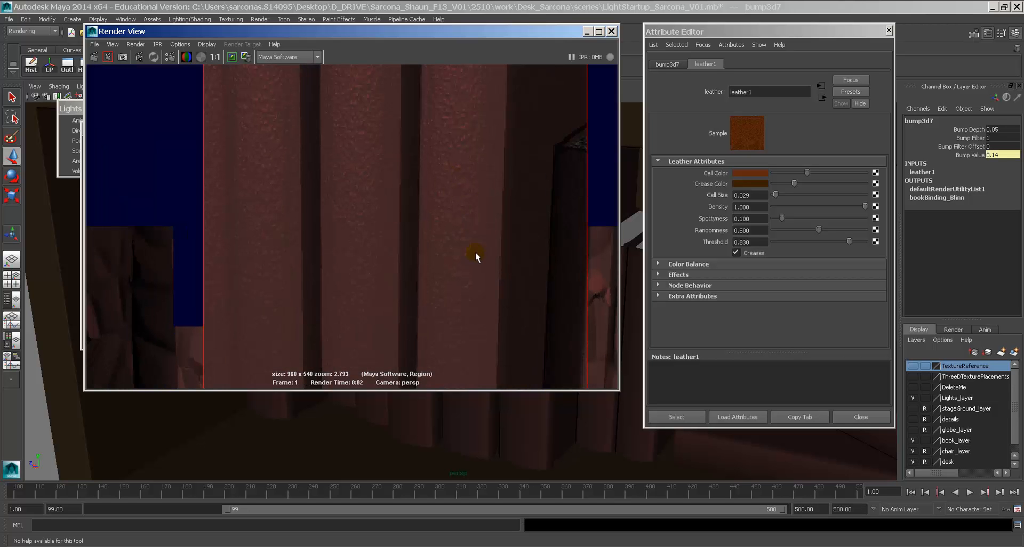
left_click_drag(750, 196, 740, 197)
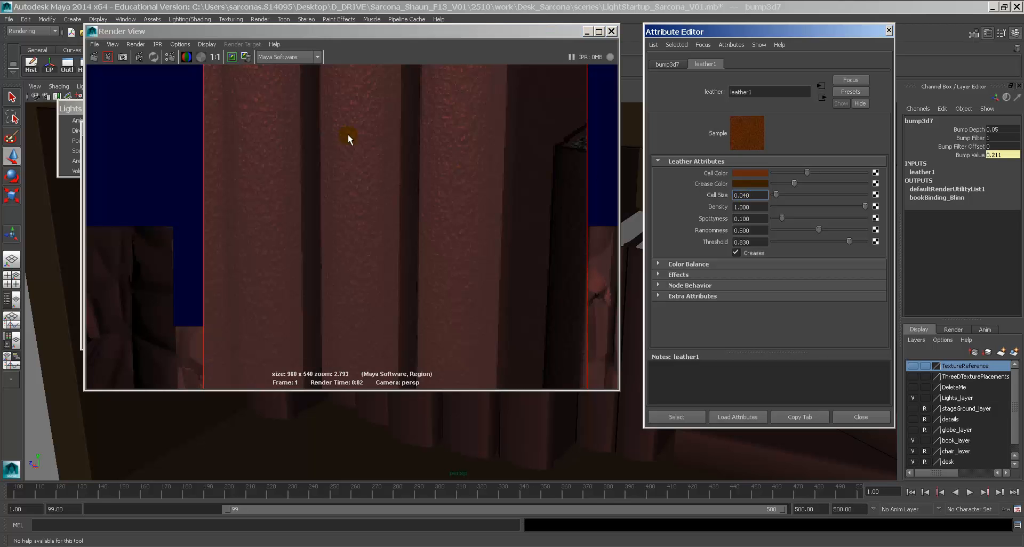
left_click(108, 57)
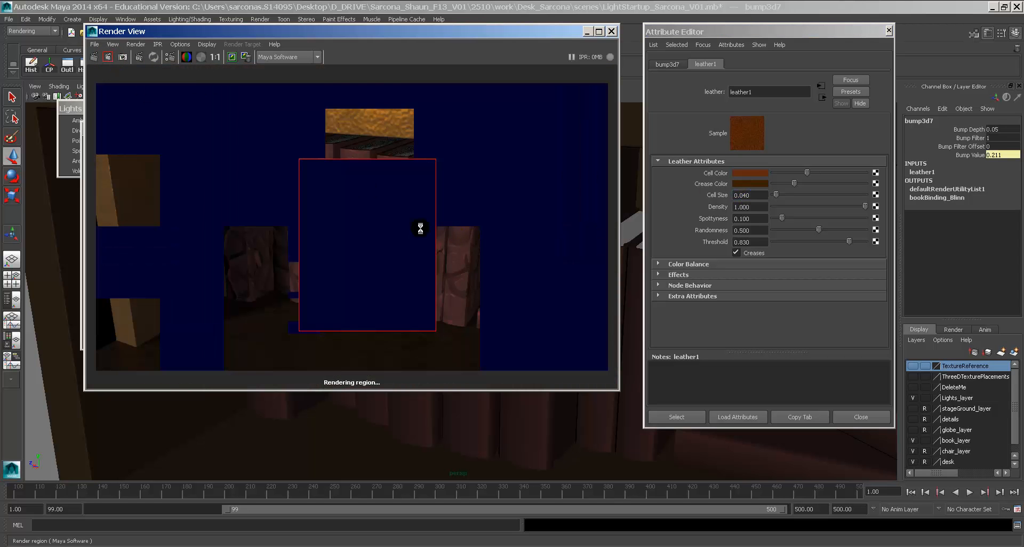
scroll(413, 221, "up", 2)
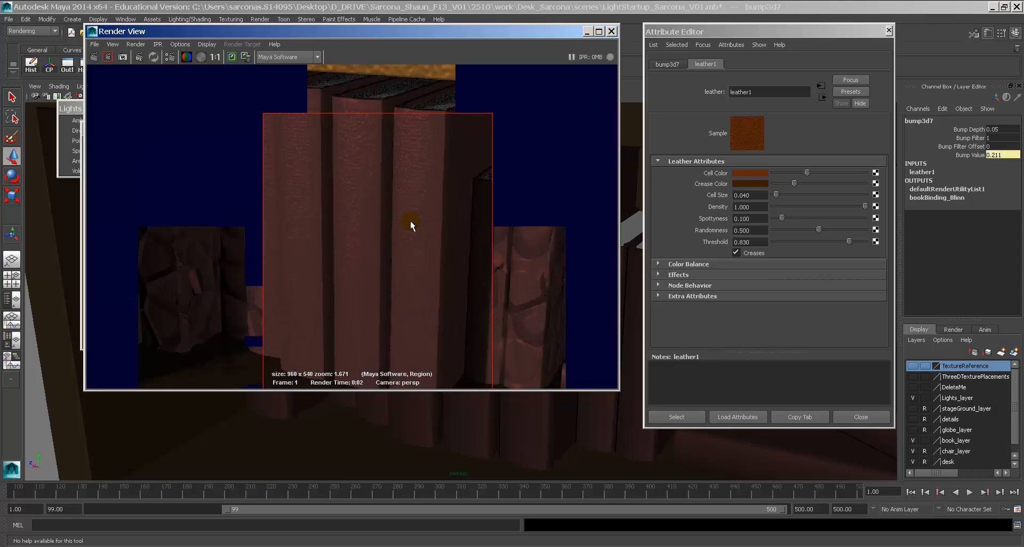
scroll(411, 221, "down", 2)
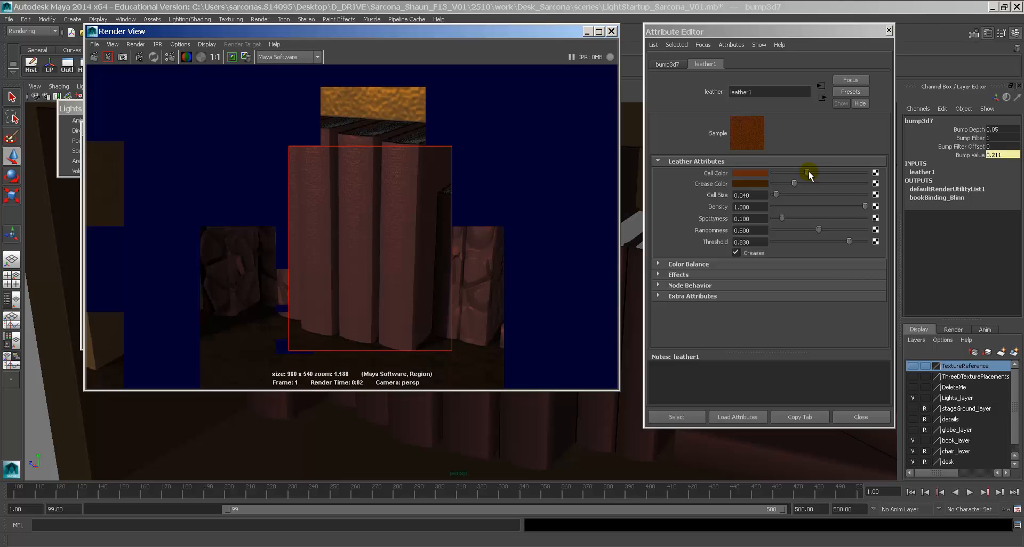
Make the leather Cell Color white and Crease Color black, and check the stronger contrast in a region render.
left_click_drag(807, 173, 895, 172)
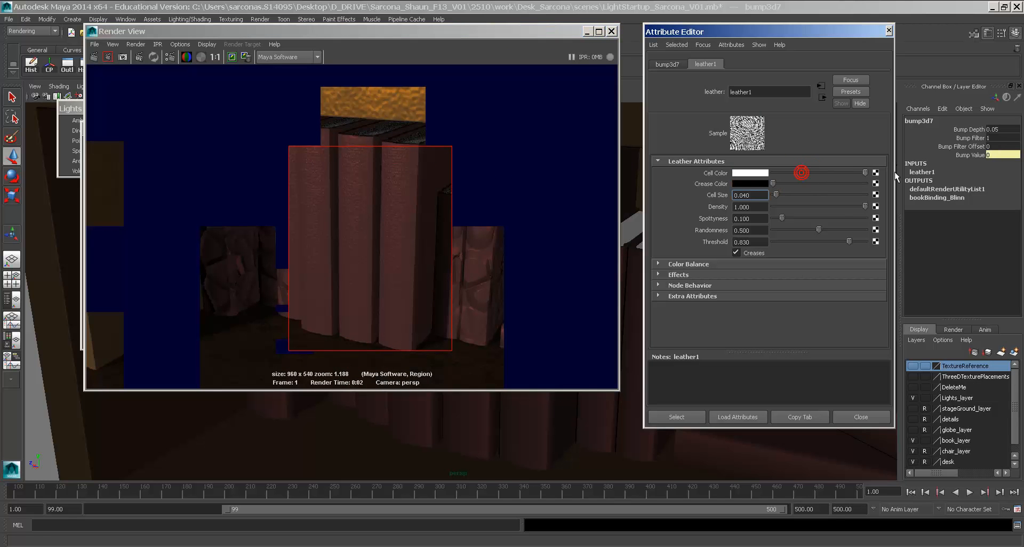
left_click(107, 57)
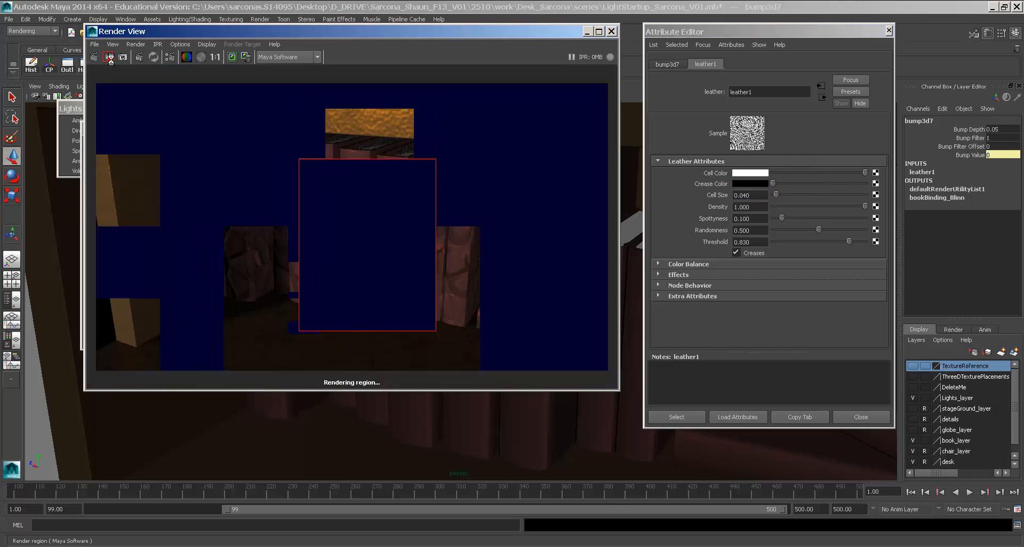
scroll(384, 197, "up", 3)
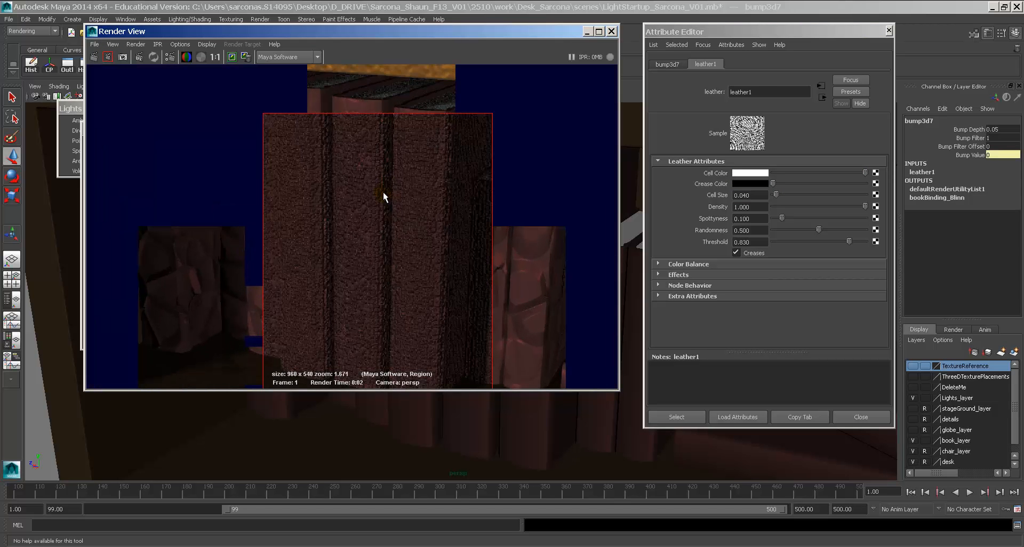
Set the leather bump's Bump Depth to 0.02 and re-render the book region.
left_click(670, 65)
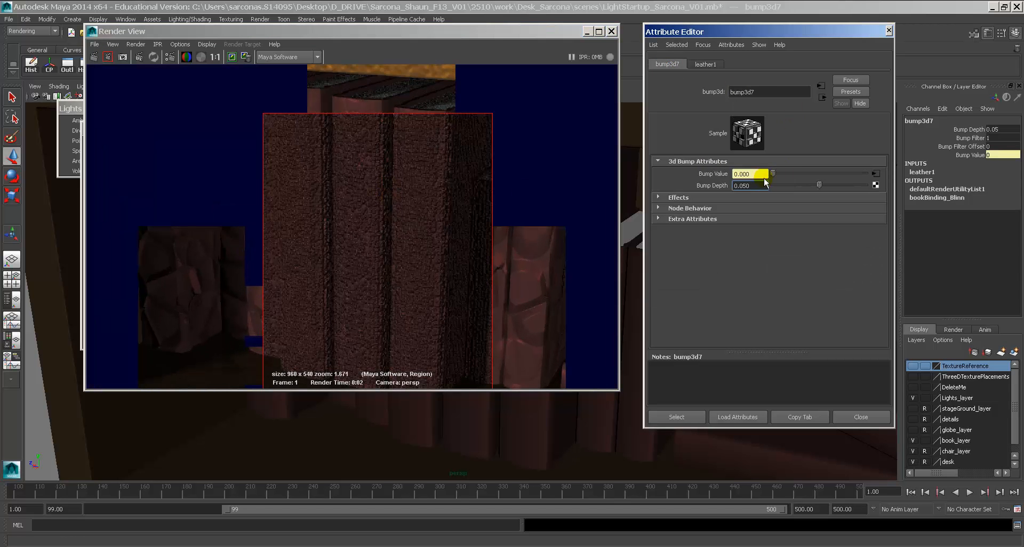
type("0.02")
key("Return")
left_click(107, 56)
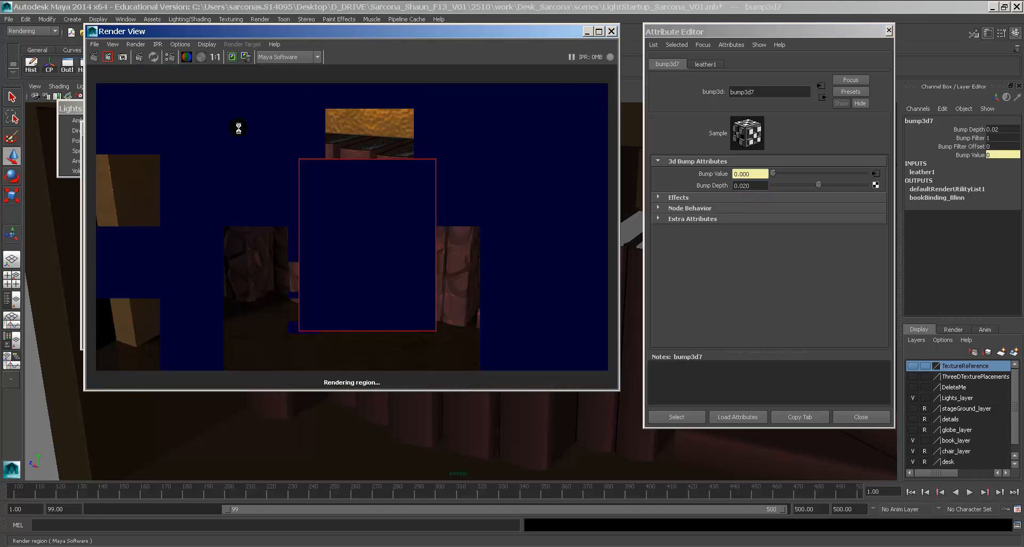
Lower the Bump Depth to 0.01, re-render the book region and examine the spines up close.
left_click(745, 186)
type("1")
key("Return")
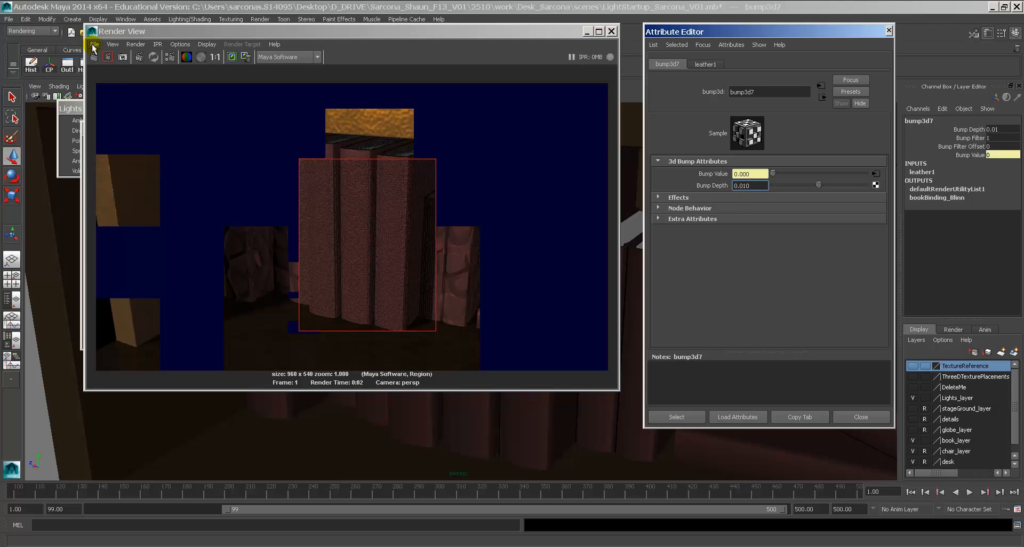
left_click(107, 56)
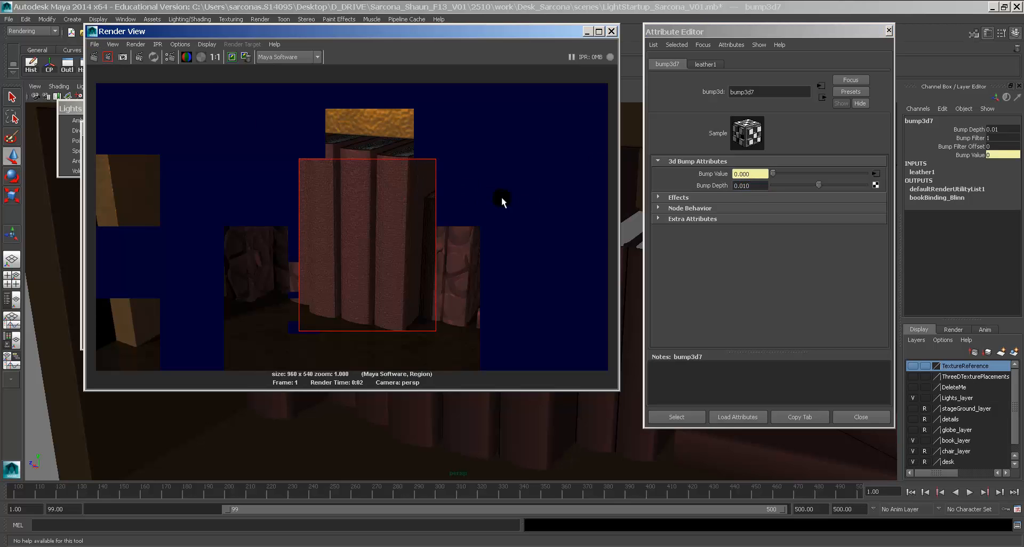
scroll(464, 195, "up", 3)
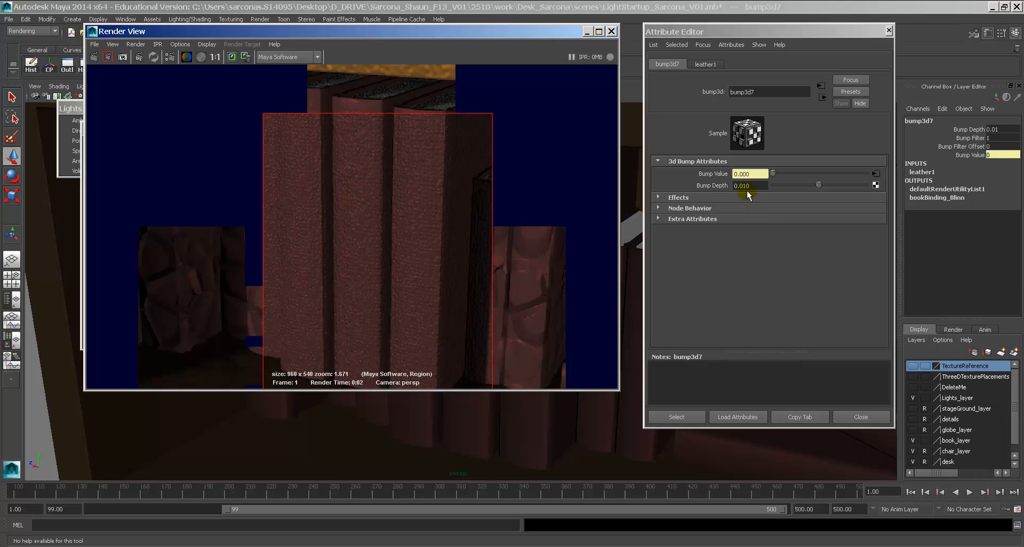
Set the Bump Depth of the book binding's leather bump to 0.005.
left_click_drag(743, 187, 768, 187)
type("0")
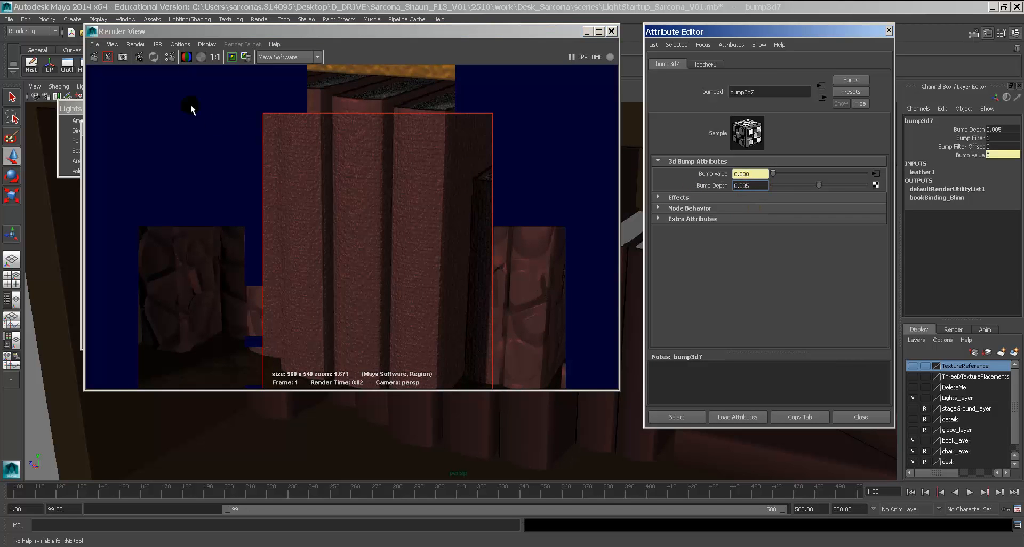
Re-render the book region to check the finer leather bump, and close the render and attribute windows.
left_click(108, 57)
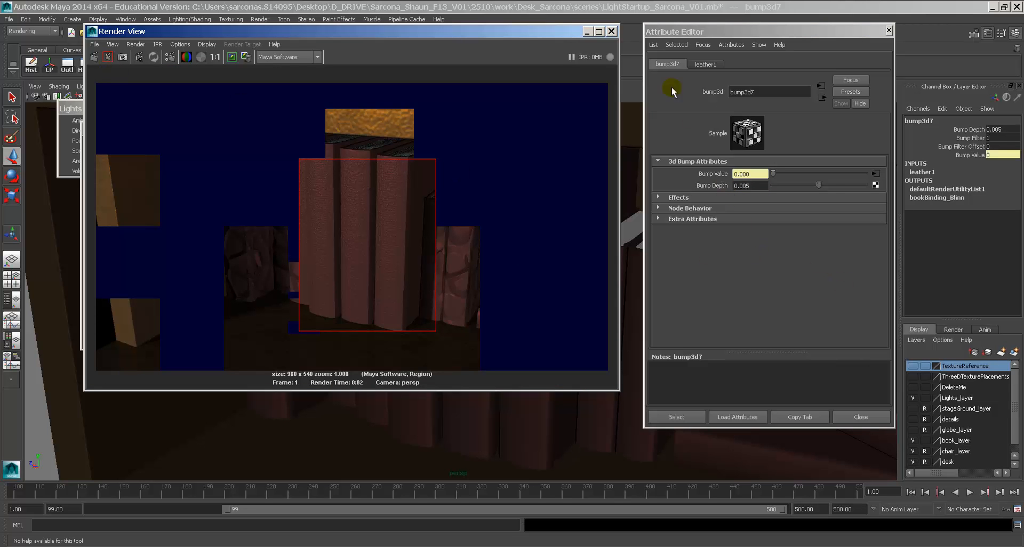
left_click(612, 31)
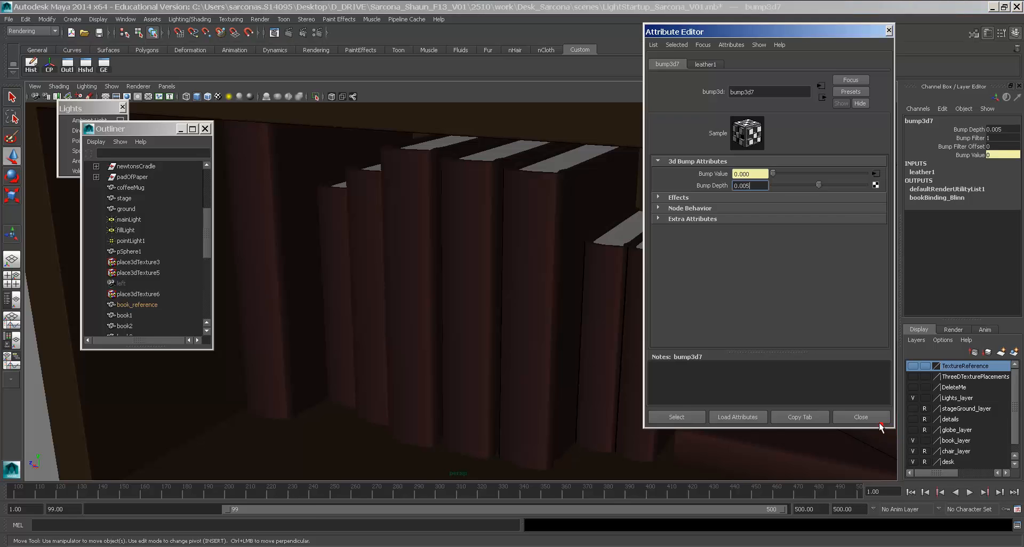
left_click(861, 417)
Pull back to see the whole desk shelf, open the Hypershade and enlarge its window to show all materials.
right_click_drag(611, 300, 276, 219, "alt")
left_click_drag(276, 219, 483, 245, "alt")
left_click(127, 19)
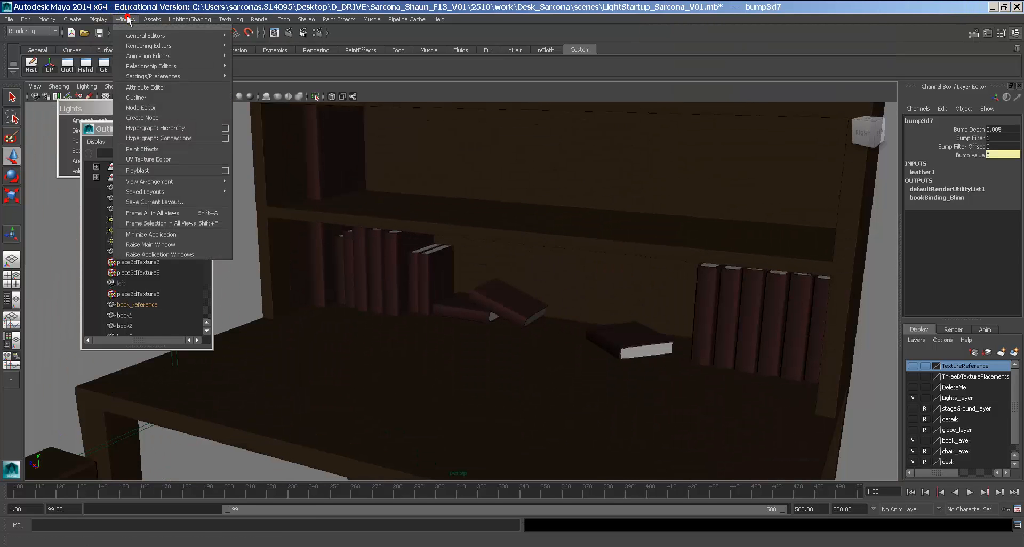
mouse_move(176, 56)
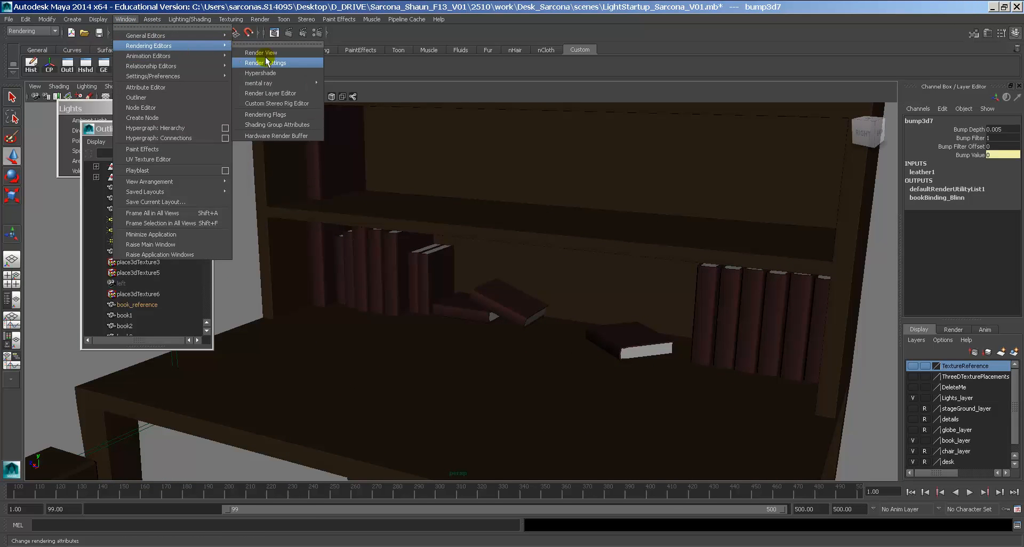
left_click(331, 74)
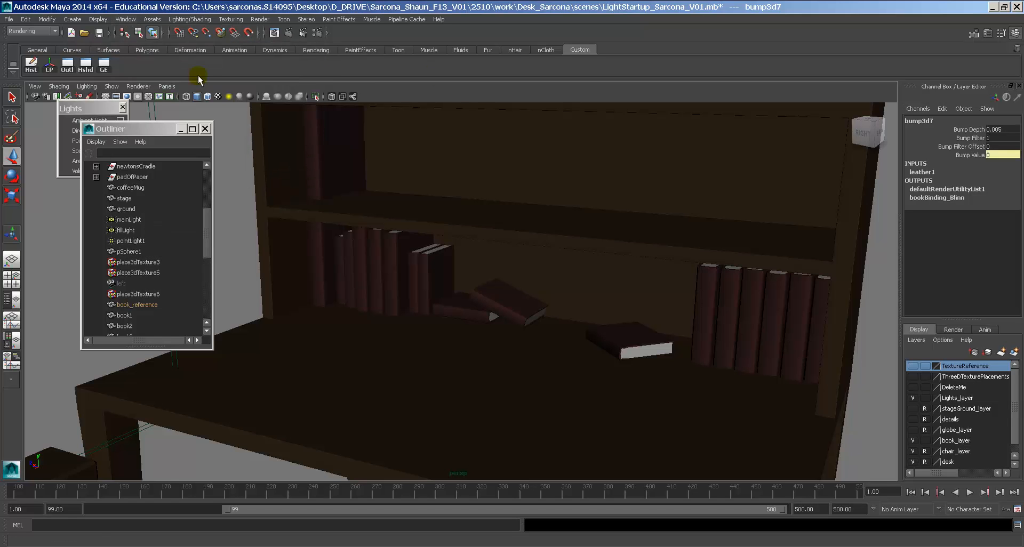
left_click(83, 67)
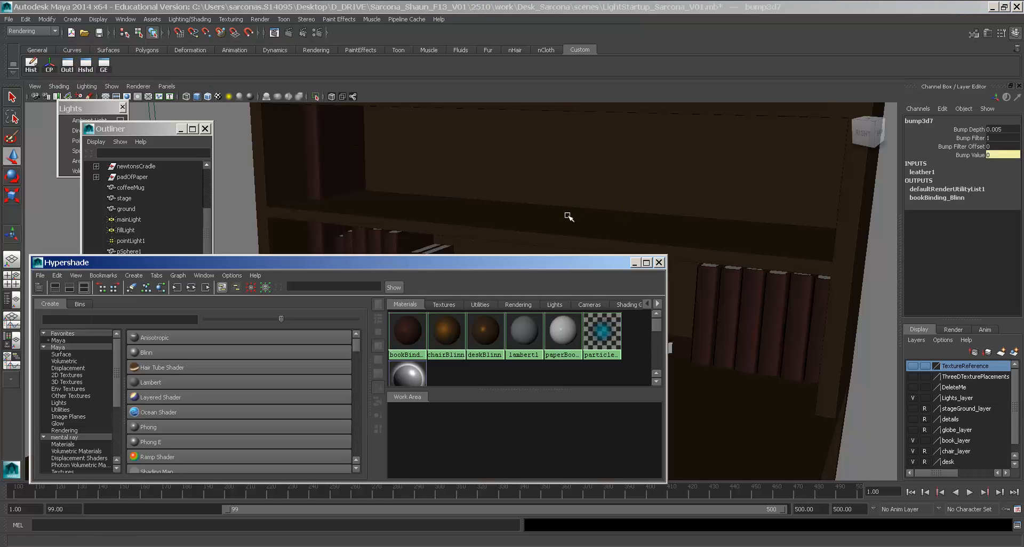
left_click(517, 262)
left_click_drag(519, 256, 520, 61)
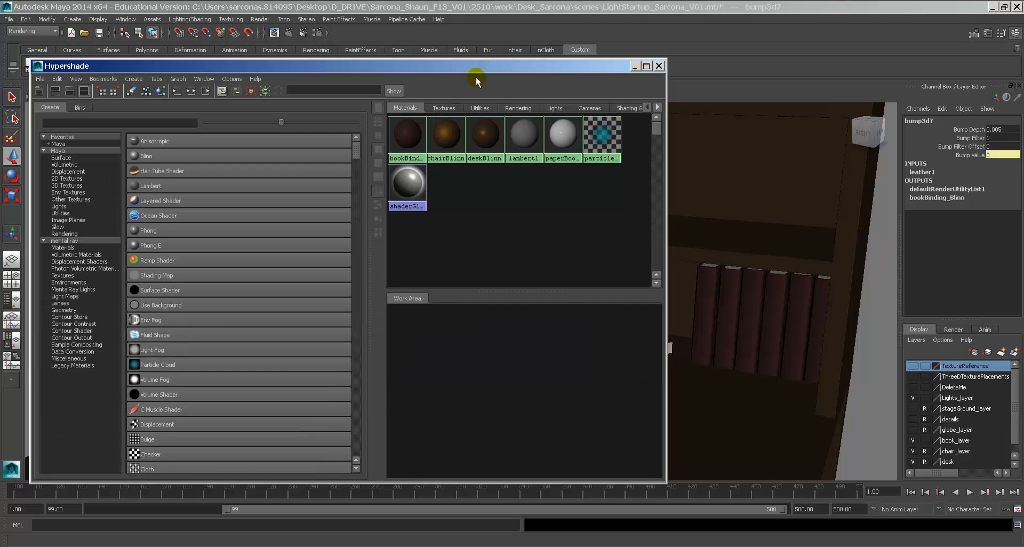
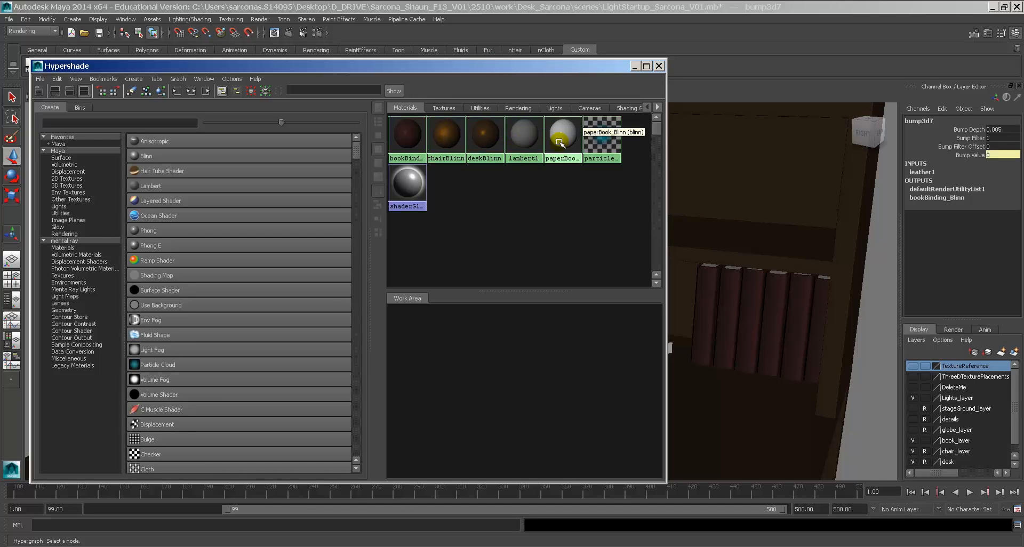
Point out the default materials lambert1, particleCloud1 and shaderGlow1 by selecting them, and clear the selection.
left_click(406, 185)
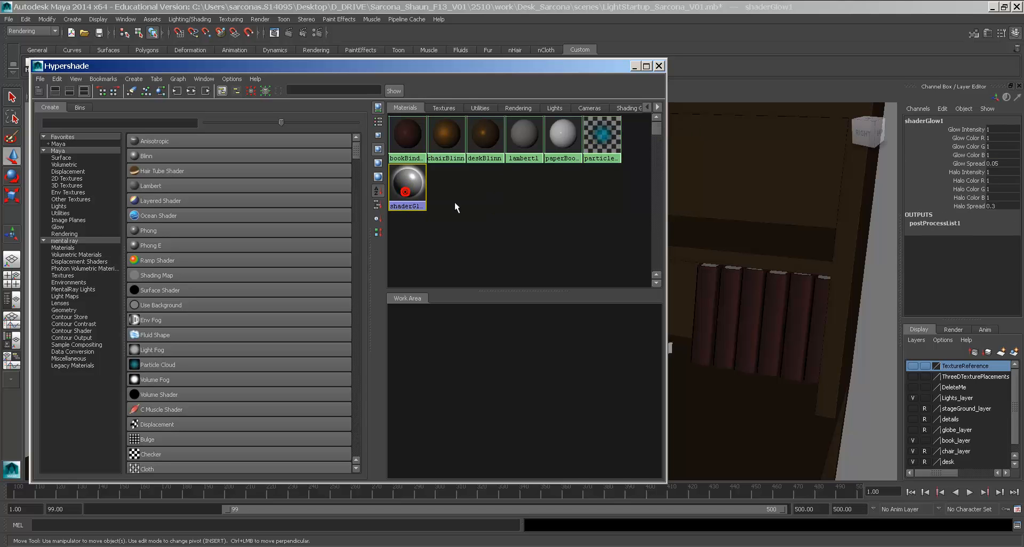
left_click(519, 148)
left_click(590, 160)
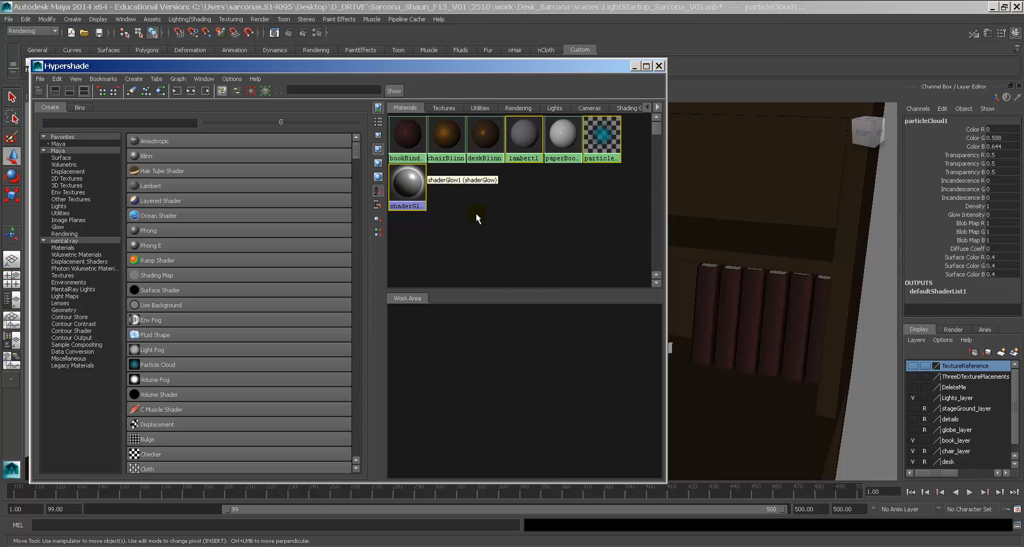
left_click(525, 149)
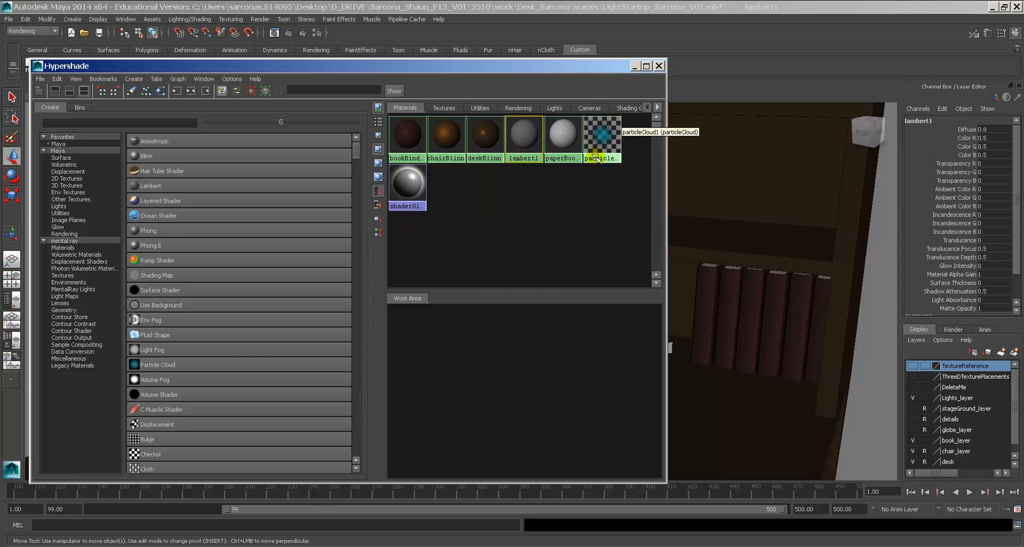
left_click(611, 141)
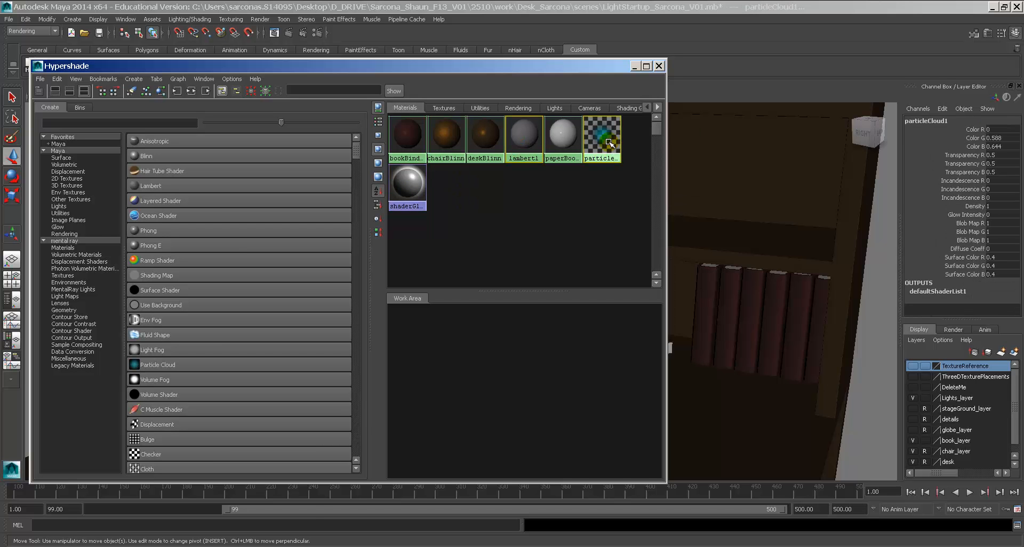
left_click(534, 181)
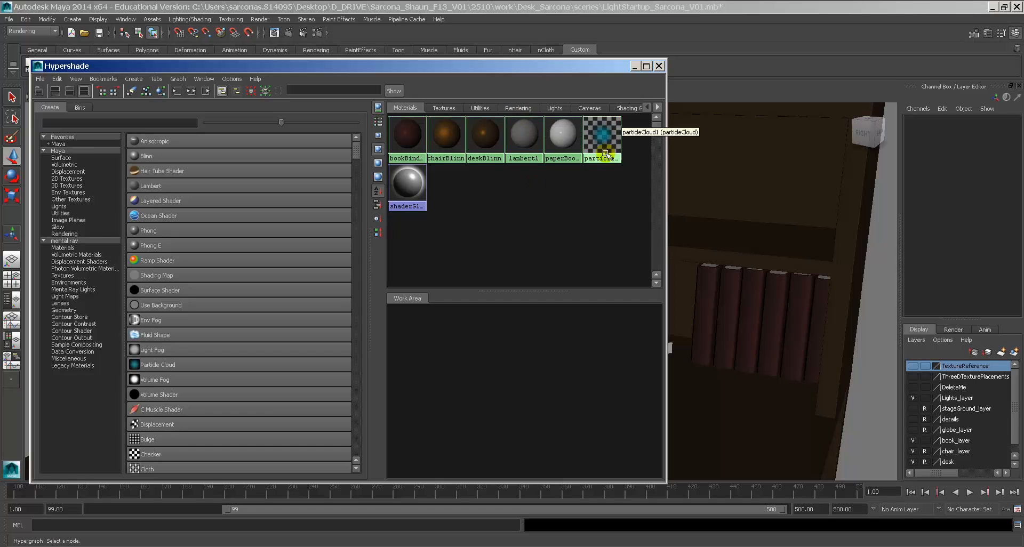
Set the Color of the default lambert1 material to red with the full desk and chair in view.
right_click_drag(783, 310, 626, 276, "alt")
middle_click_drag(727, 296, 937, 279, "alt")
right_click_drag(937, 279, 764, 263, "alt")
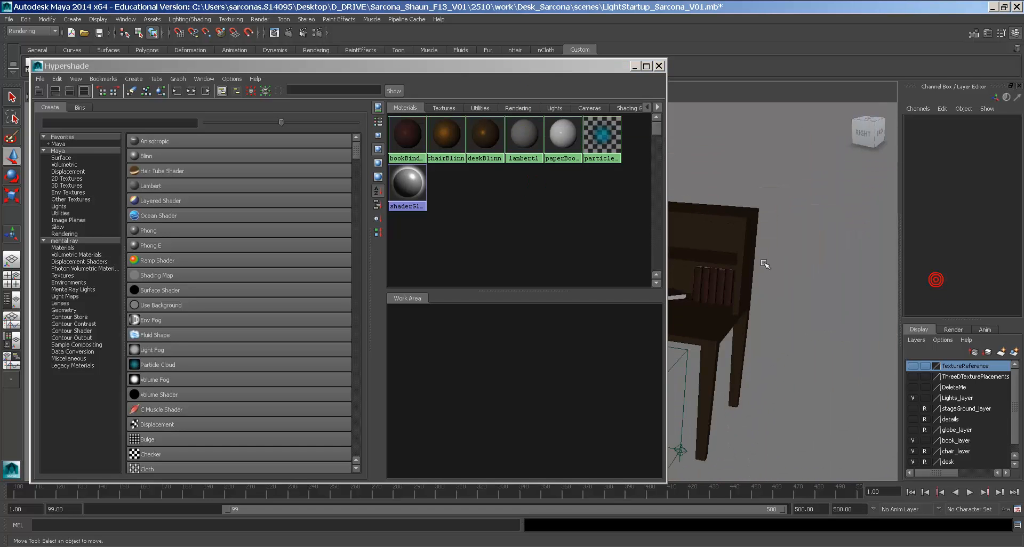
middle_click_drag(763, 263, 859, 240, "alt")
left_click_drag(537, 66, 260, 109)
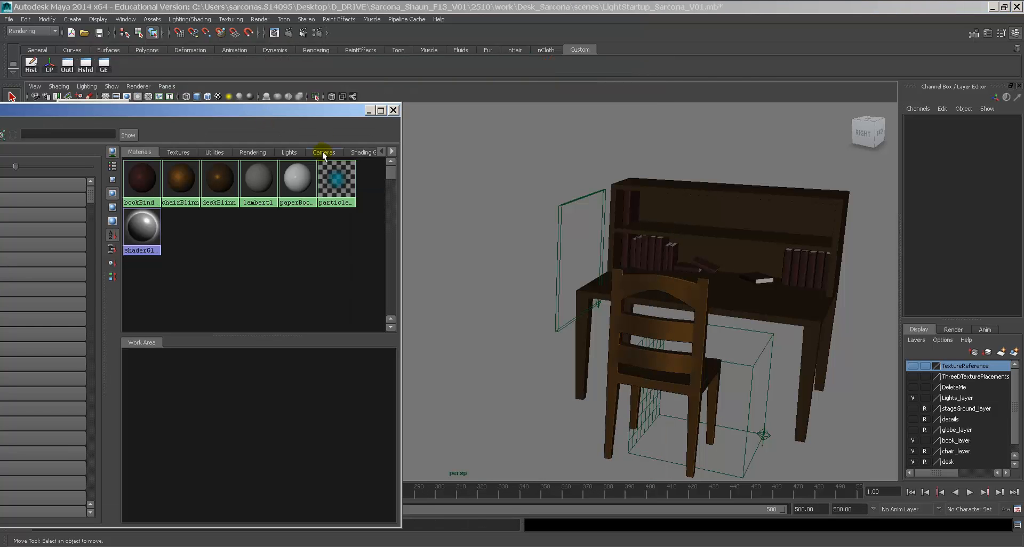
double_click(256, 182)
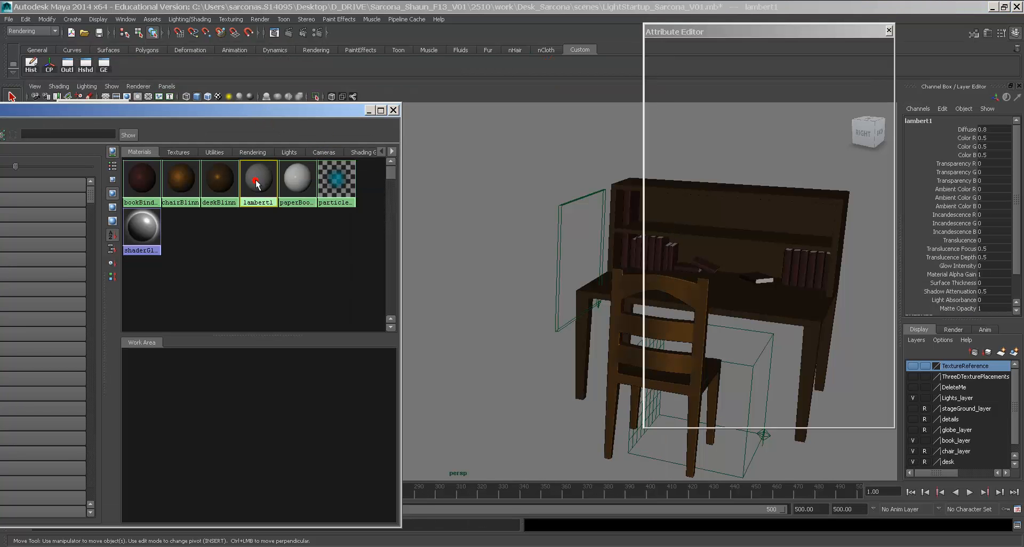
left_click(757, 190)
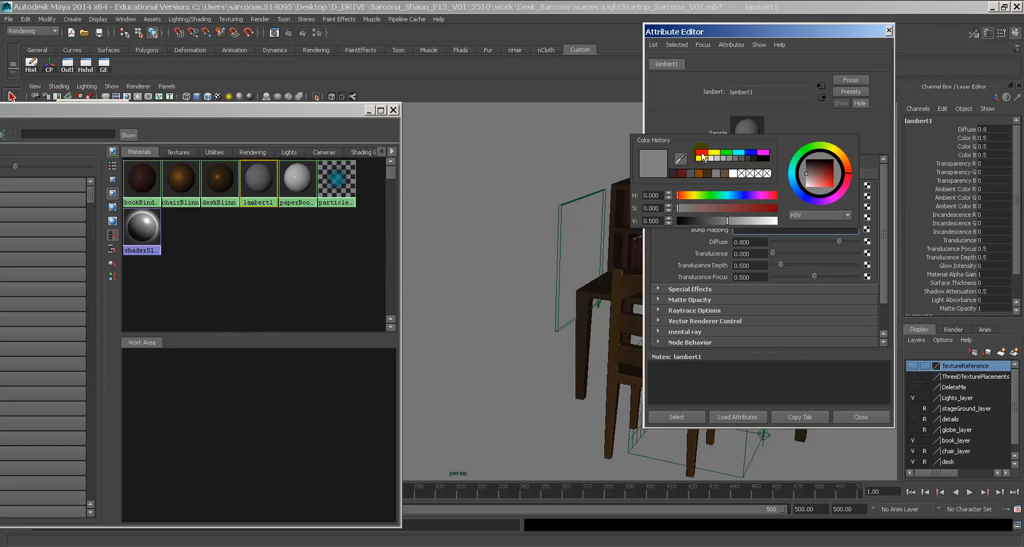
left_click(702, 153)
left_click_drag(573, 181, 519, 184, "alt")
right_click_drag(547, 180, 493, 169, "alt")
middle_click_drag(493, 169, 491, 168, "alt")
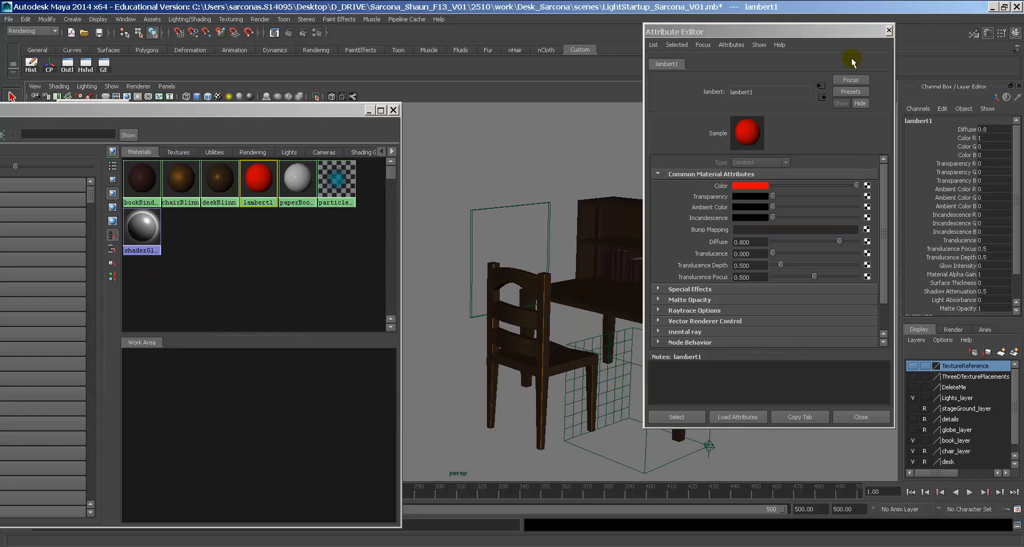
left_click(889, 30)
middle_click_drag(621, 243, 664, 244, "alt")
left_click_drag(664, 244, 686, 240, "alt")
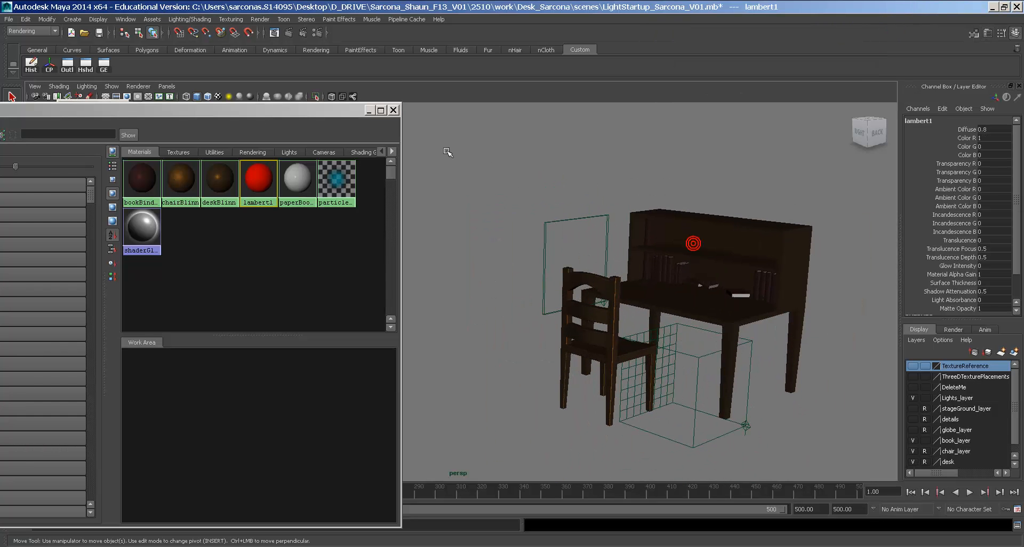
Create a polygon sphere to demonstrate the red default material, and undo both the sphere and the colour change.
left_click(72, 19)
mouse_move(99, 46)
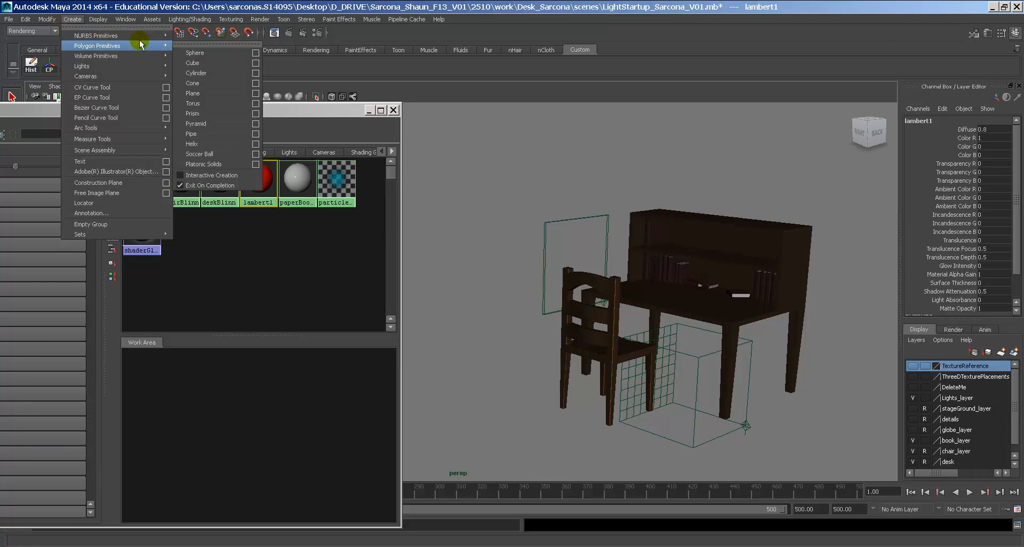
left_click(195, 52)
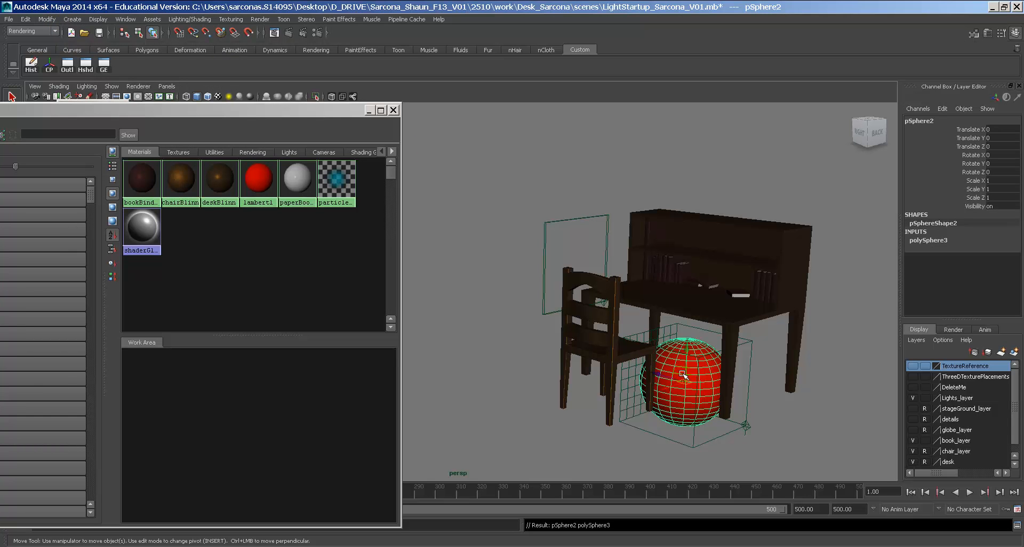
key("ctrl+z")
Graph the input and output connections of bookBinding_Blinn in the Hypershade work area.
left_click(251, 111)
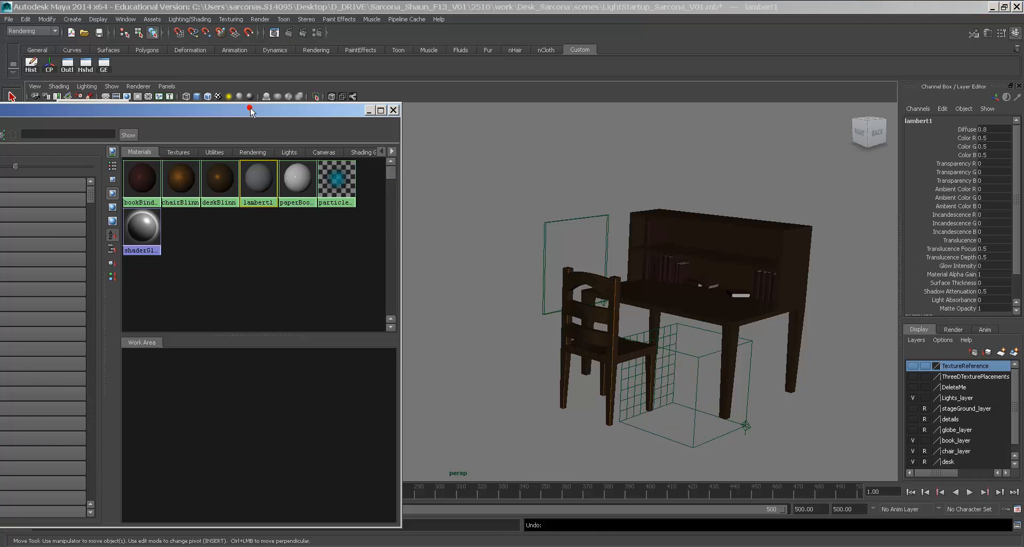
left_click_drag(251, 110, 556, 106)
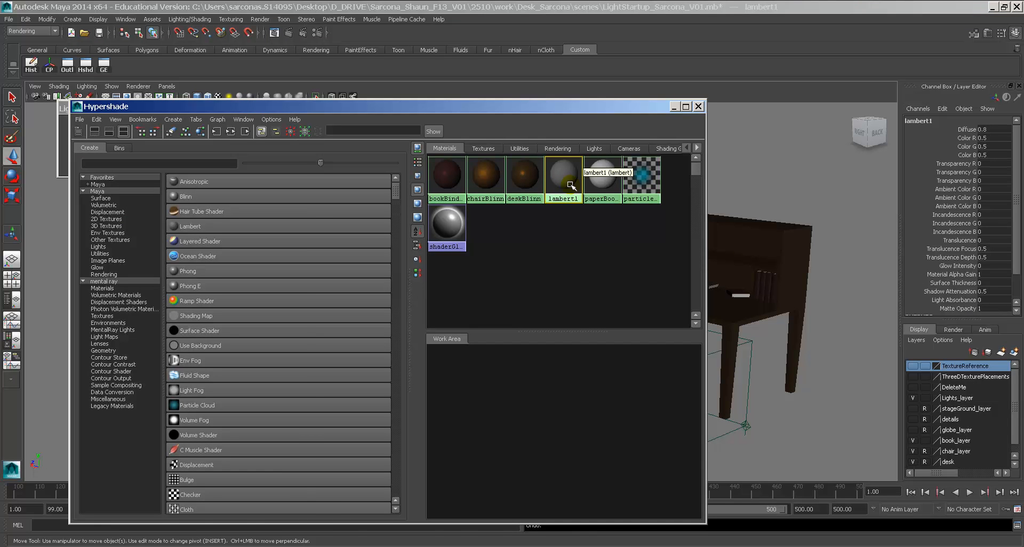
left_click(563, 252)
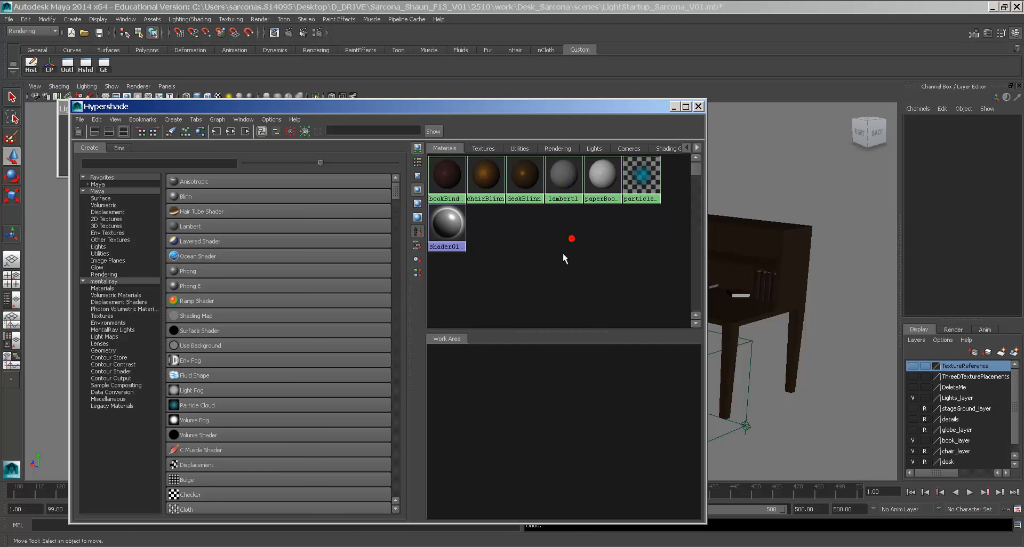
left_click(444, 178)
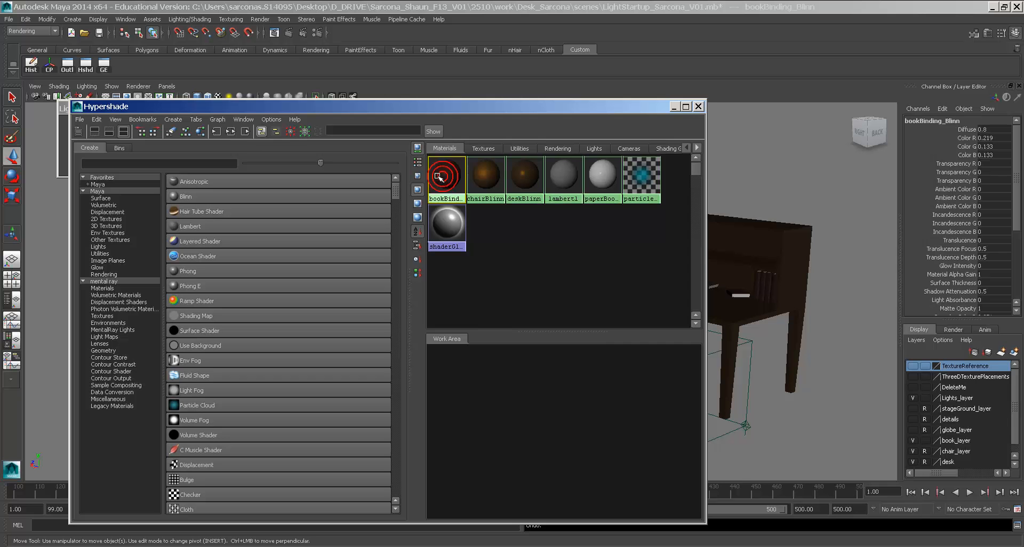
left_click(231, 131)
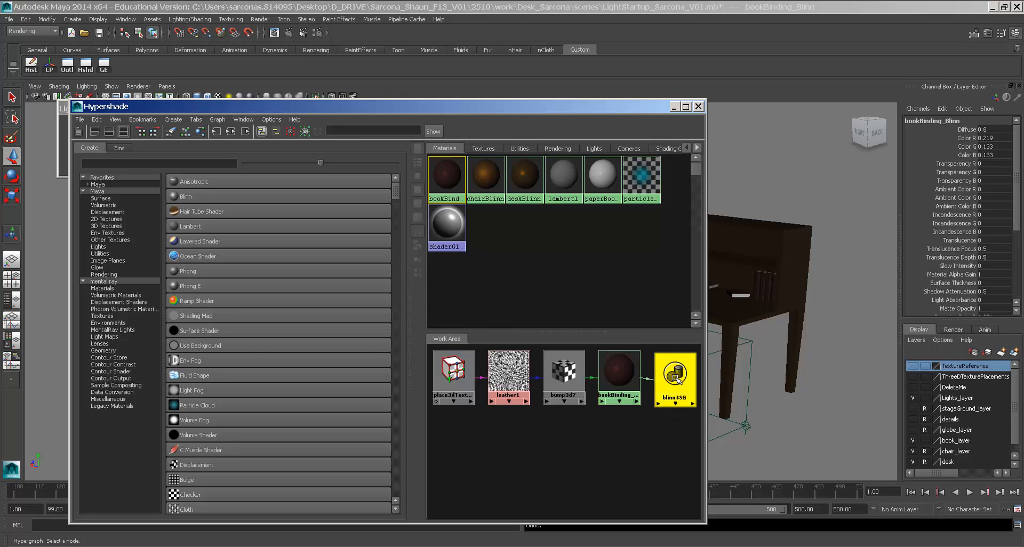
Inspect each node of the book binding's shading network from blinn4SG back to its 3D texture placement, and select the whole network.
left_click(675, 391)
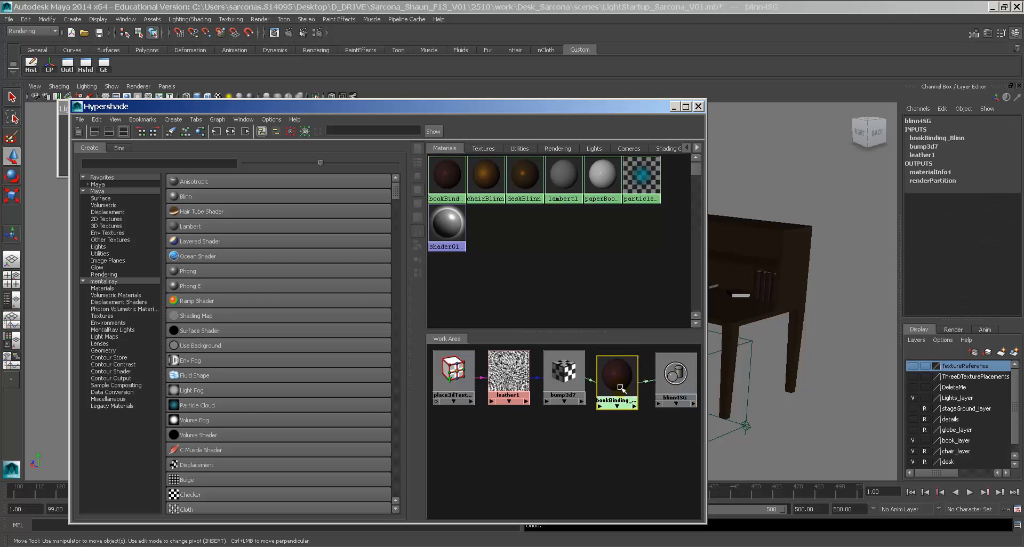
left_click(620, 385)
left_click(566, 385)
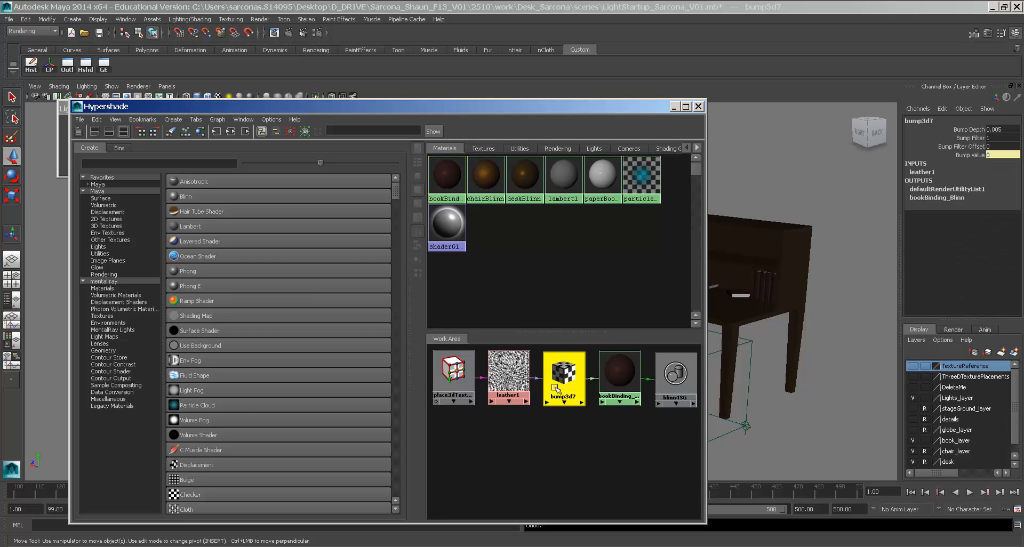
left_click(510, 380)
left_click(443, 382)
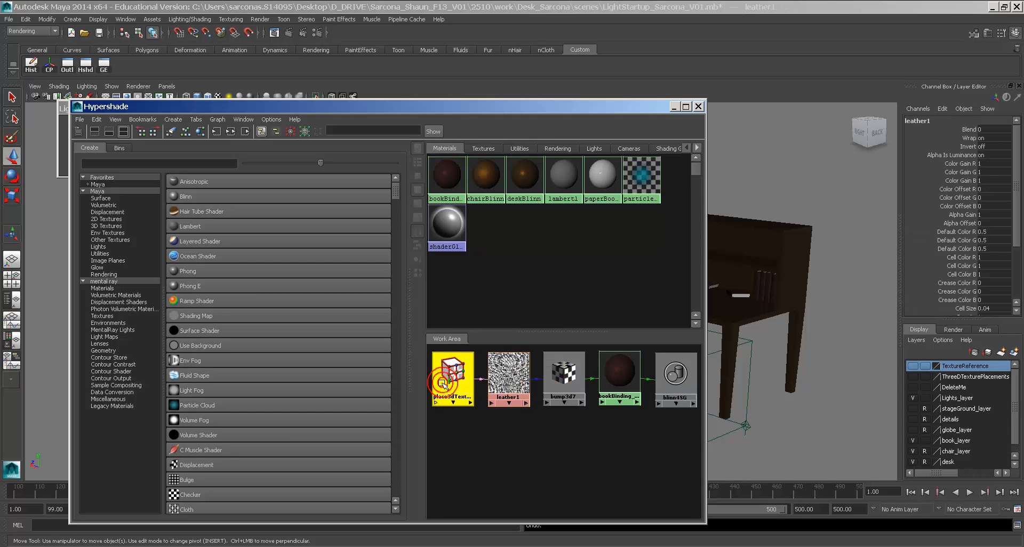
mouse_move(633, 114)
left_mouse_down()
mouse_move(599, 121)
mouse_move(636, 108)
left_mouse_up()
left_click(685, 384)
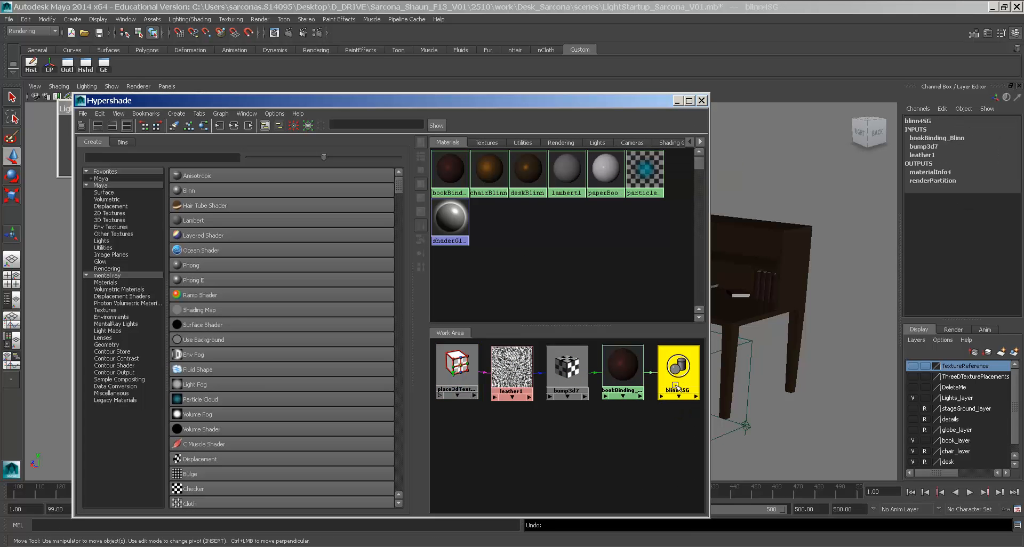
left_click_drag(696, 431, 437, 360)
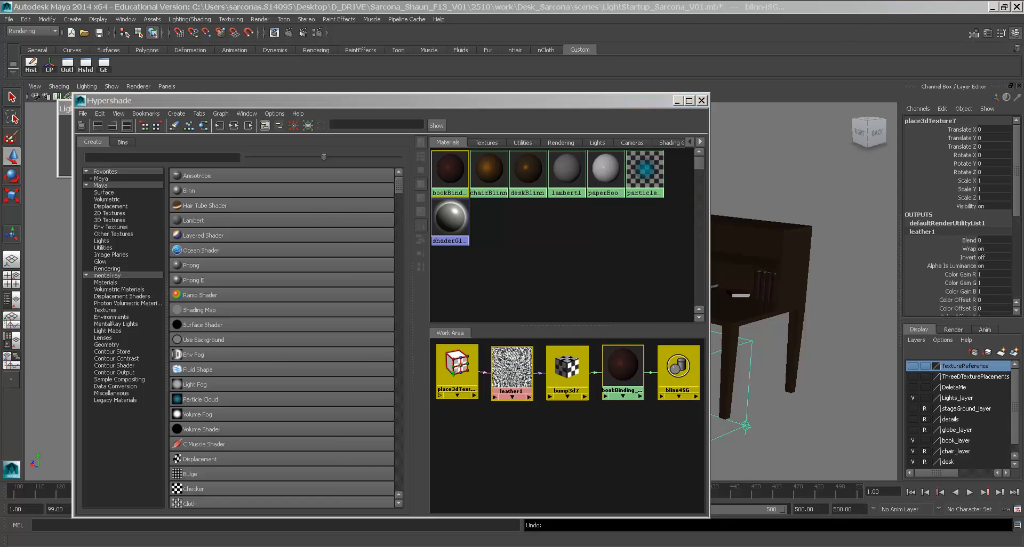
Switch to Firefox, search Google Images for "shading network maya" and open the spring-sharing blog's example of a complex node network.
key("alt+Tab")
double_click(156, 126)
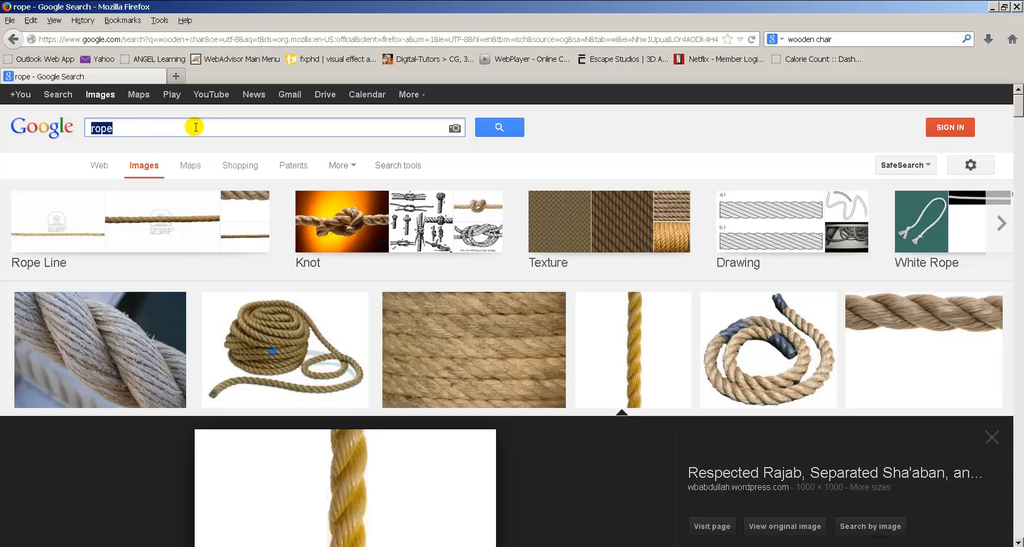
type("shaid")
key("BackSpace")
key("BackSpace")
type("din")
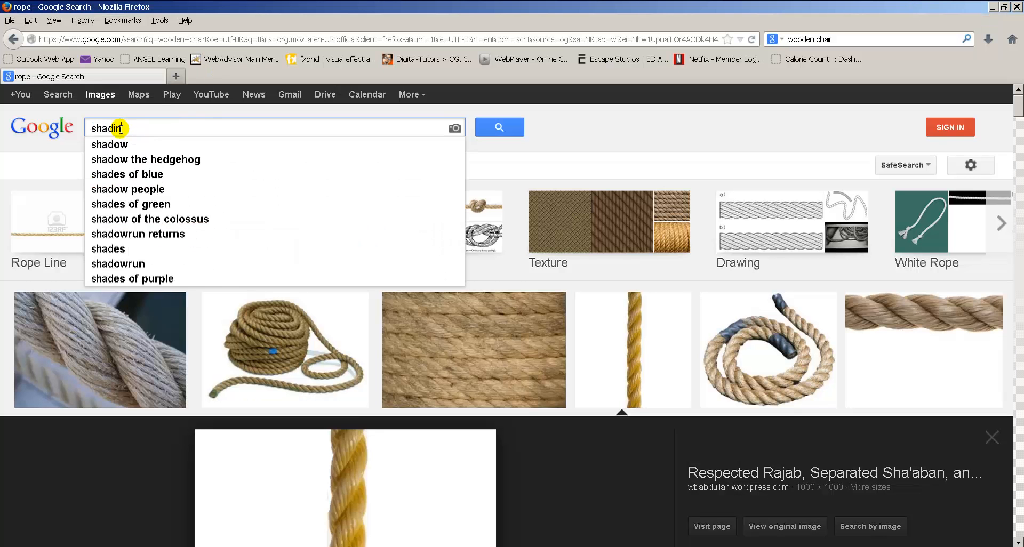
type("g network maya")
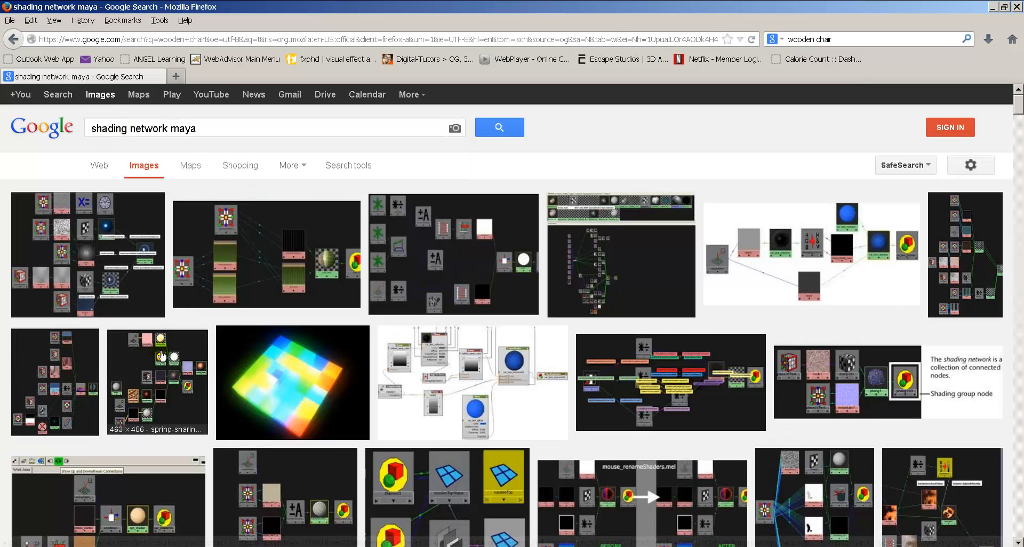
left_click(161, 355)
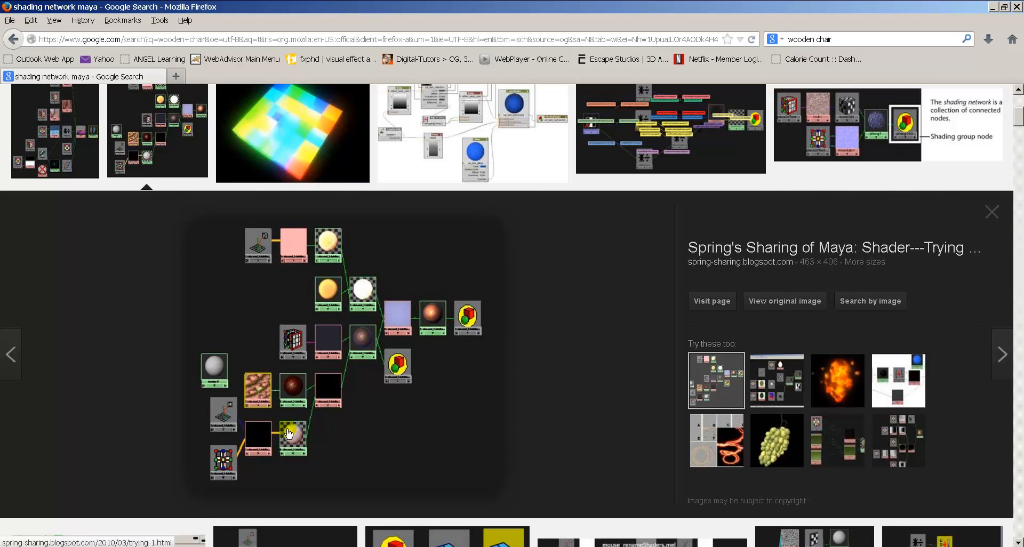
Switch back to Maya and review the bookBinding_Blinn, bump3d7 and leather1 nodes in the Hypershade work area.
key("alt+Tab")
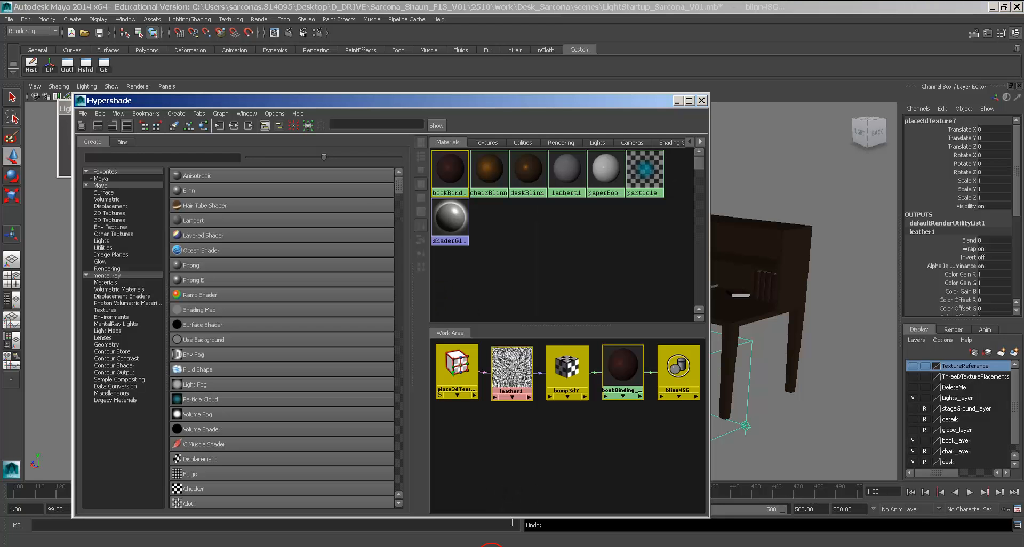
left_click(614, 431)
left_click(622, 371)
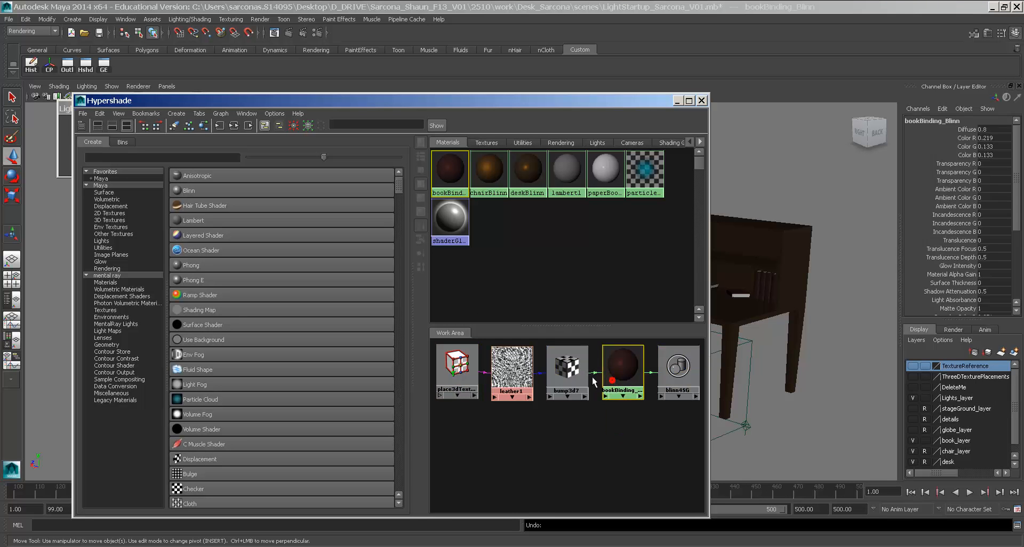
left_click(565, 368)
left_click(512, 367)
left_click(567, 368)
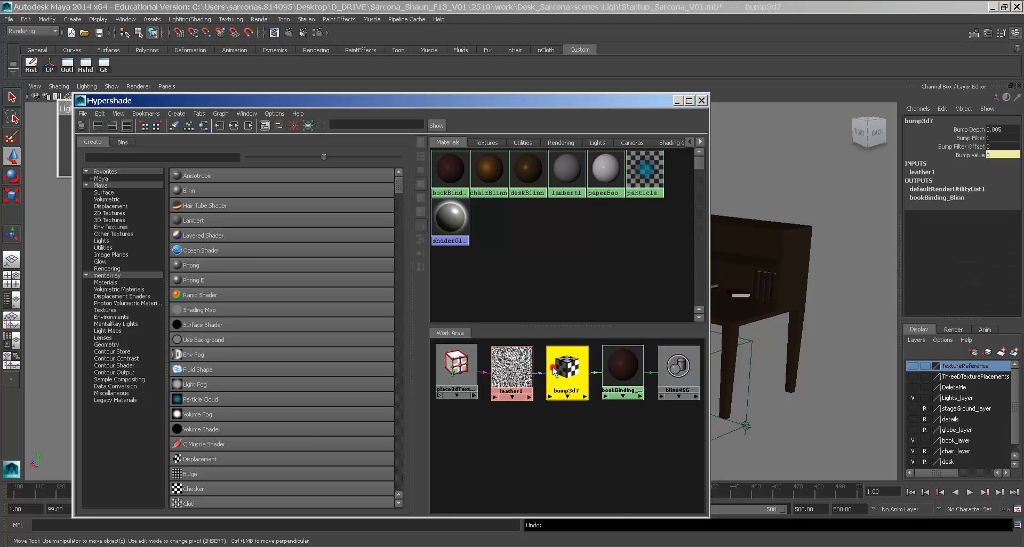
left_click(625, 374)
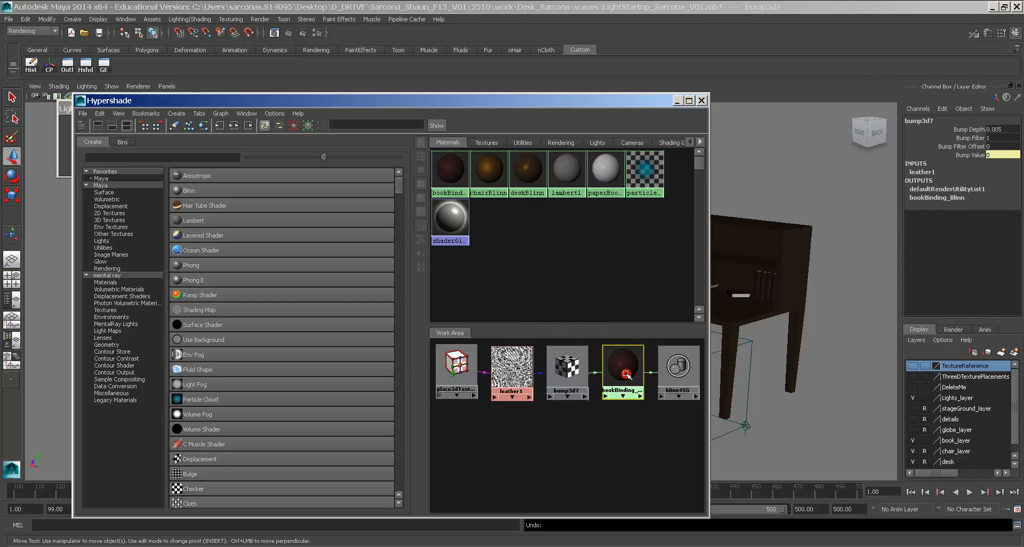
Examine the attributes of the book binding's material, bump, leather and 3D placement nodes, and the placement box in the viewport.
double_click(626, 373)
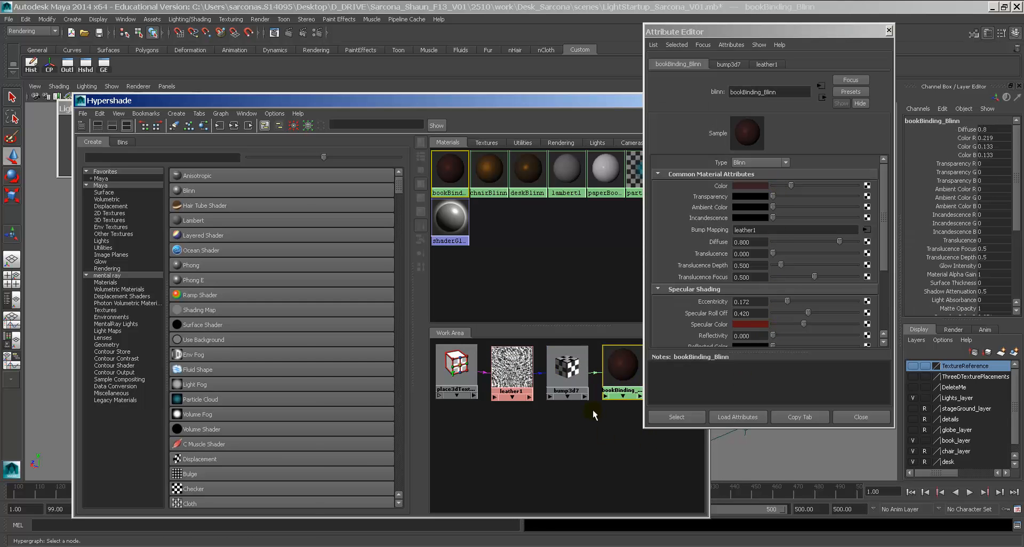
left_click(558, 372)
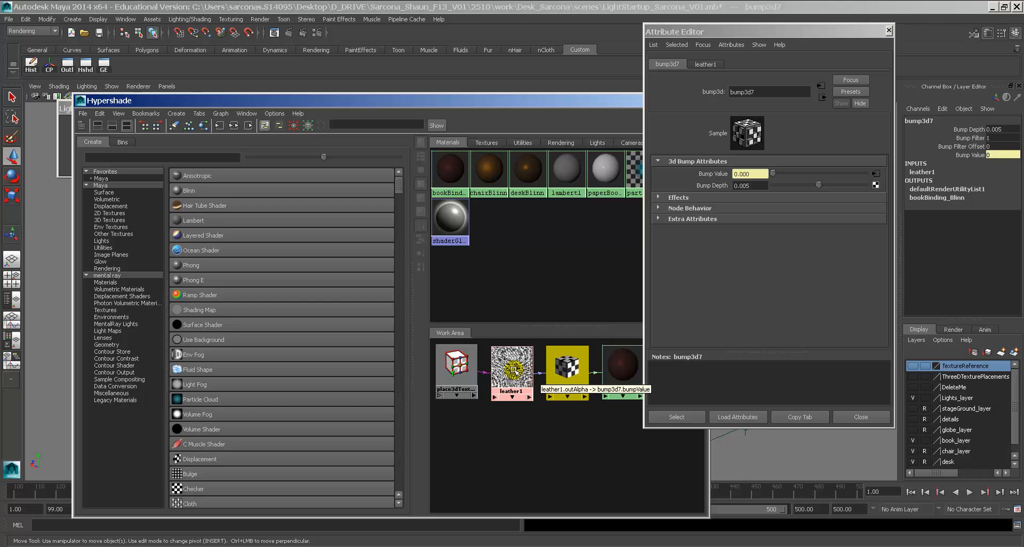
left_click(512, 371)
left_click(456, 368)
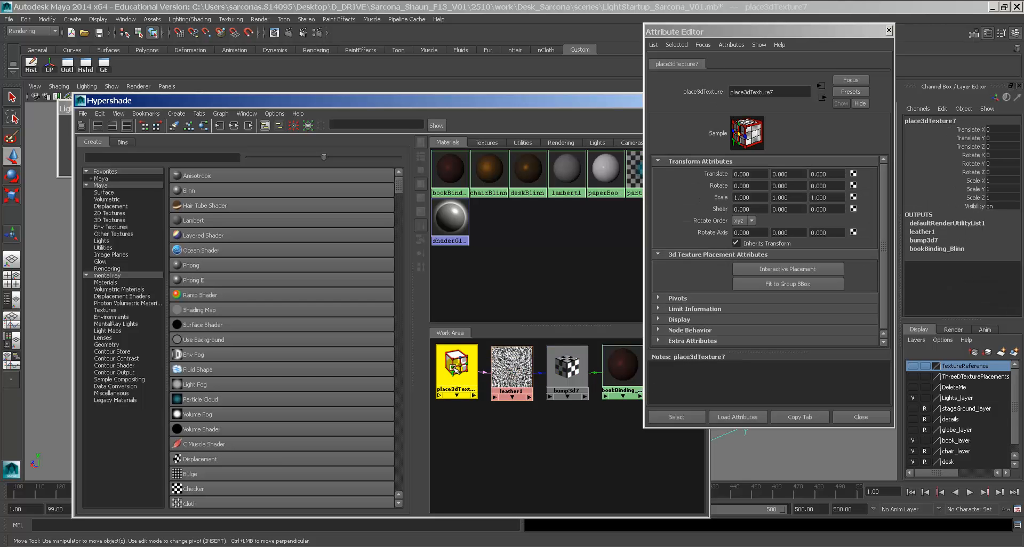
left_click_drag(558, 102, 500, 365)
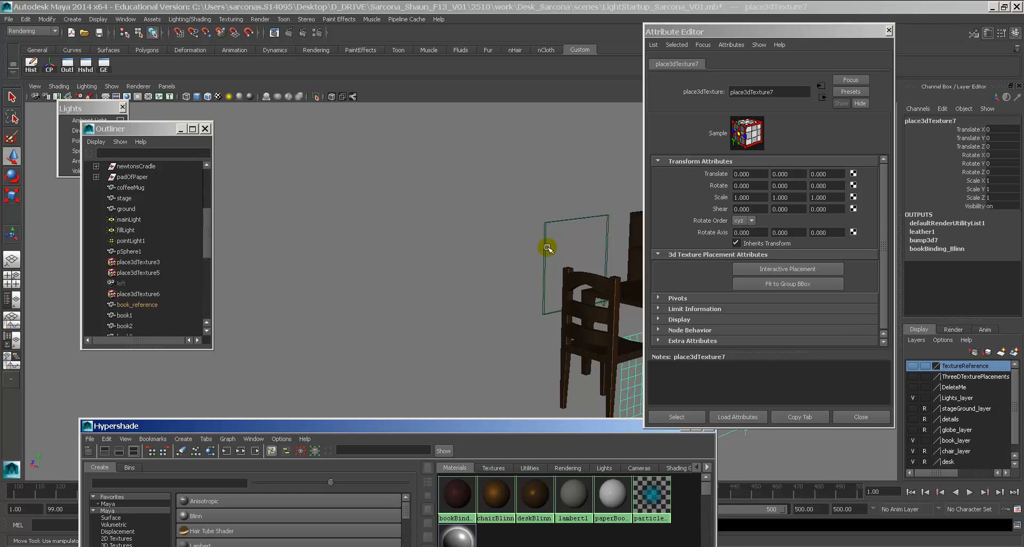
middle_click_drag(574, 249, 386, 217, "alt")
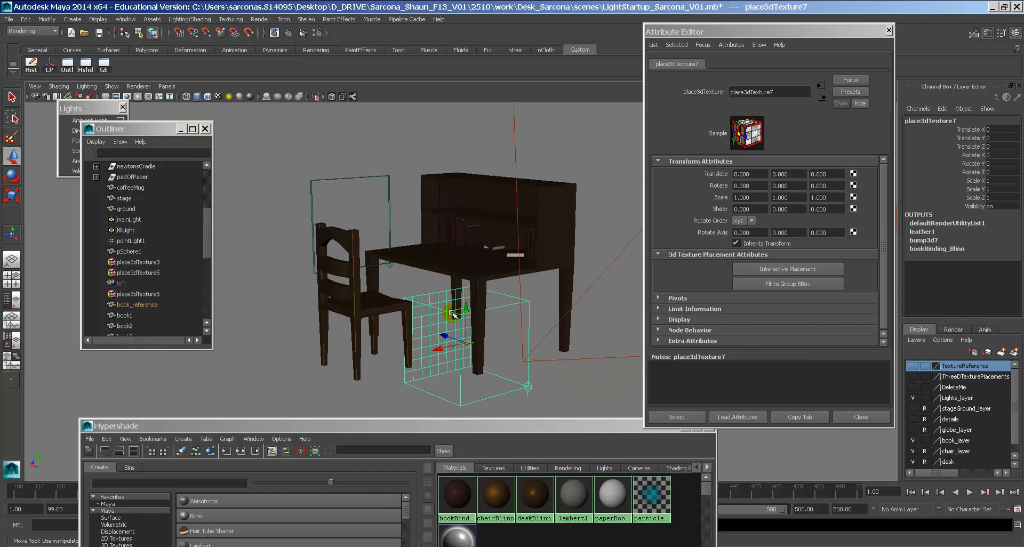
left_click_drag(508, 426, 451, 111)
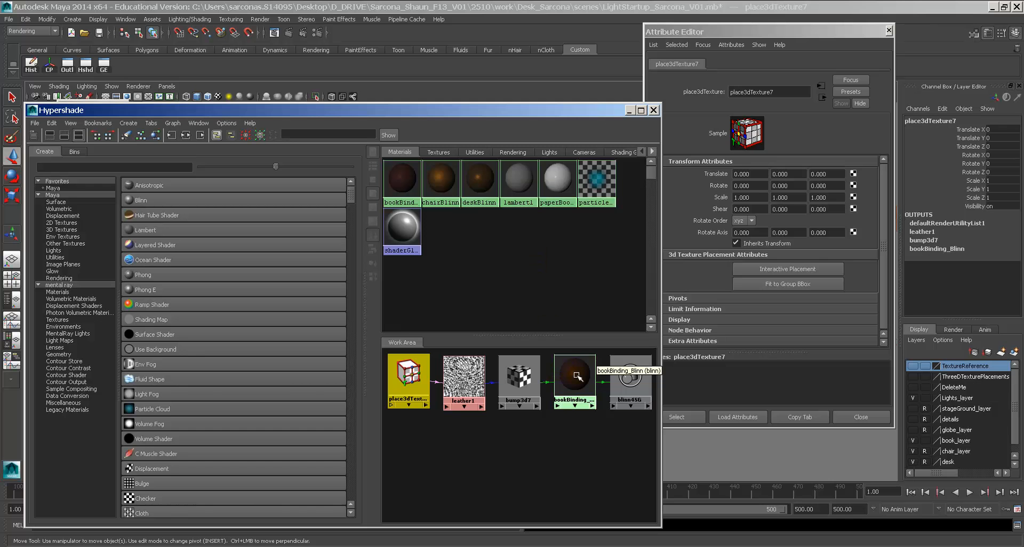
Graph the connections of bookBinding_Blinn and duplicate the material with its whole shading network.
left_click(404, 191)
left_click(186, 136)
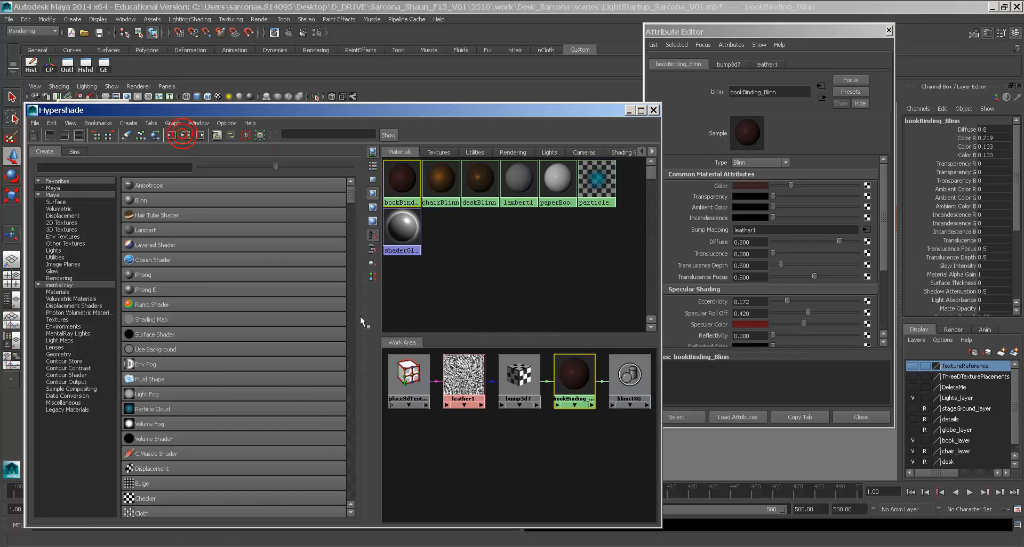
left_click(52, 123)
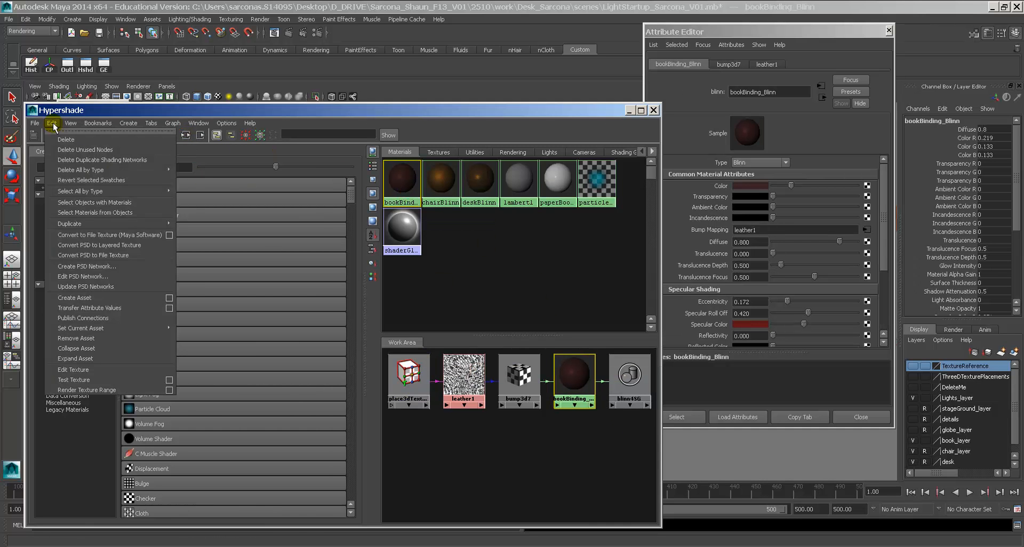
mouse_move(137, 226)
mouse_move(94, 223)
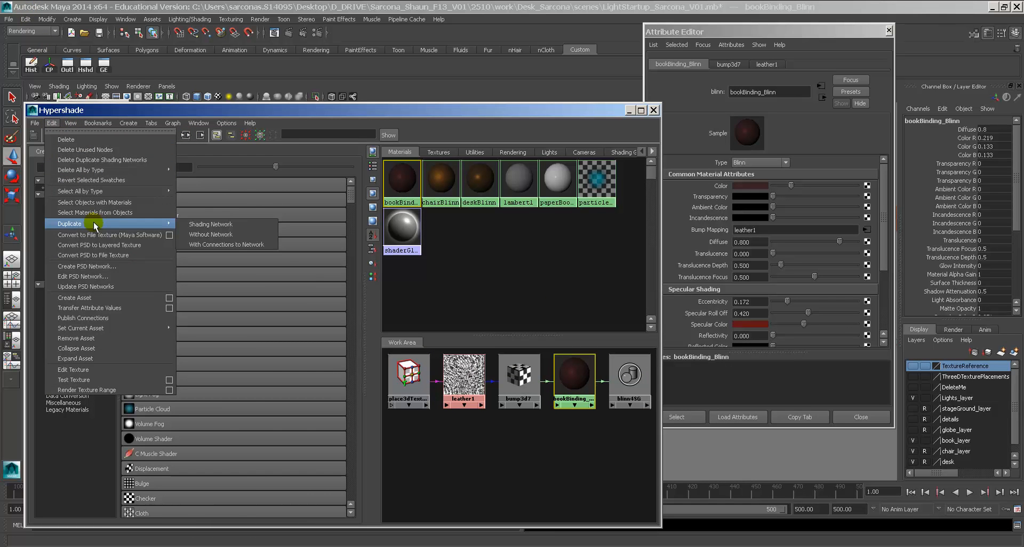
left_click(242, 225)
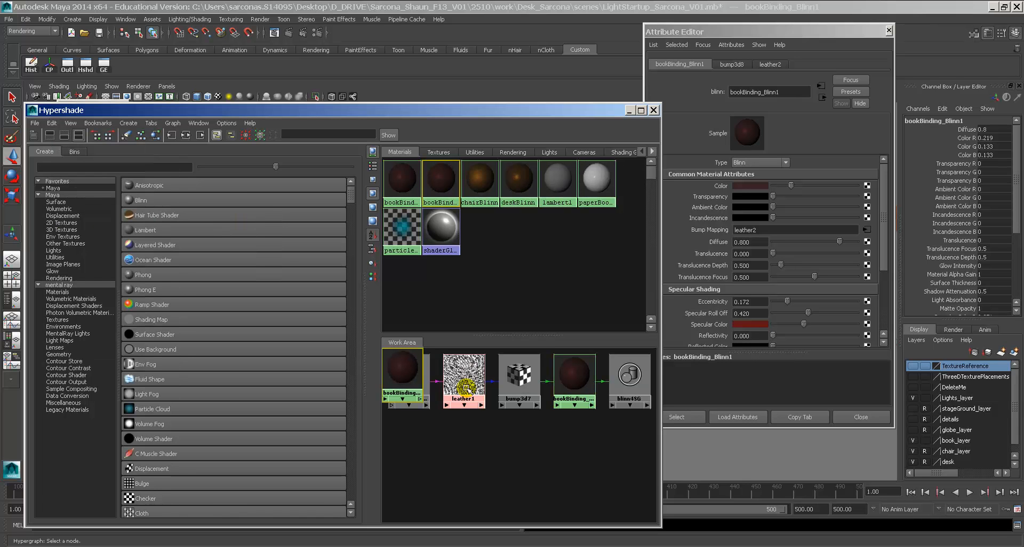
Duplicate the copied book binding material's shading network two more times.
left_click(430, 180)
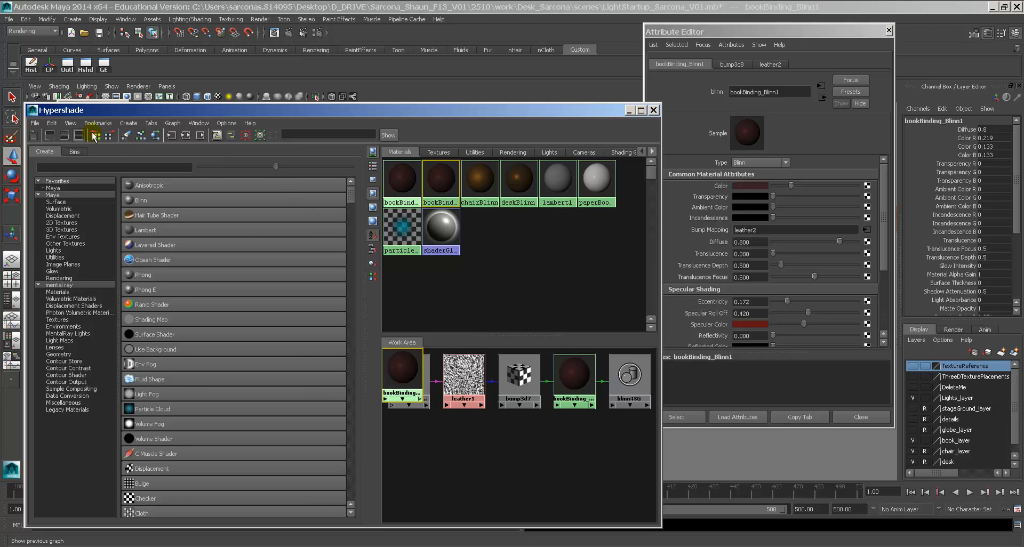
left_click(54, 123)
mouse_move(106, 223)
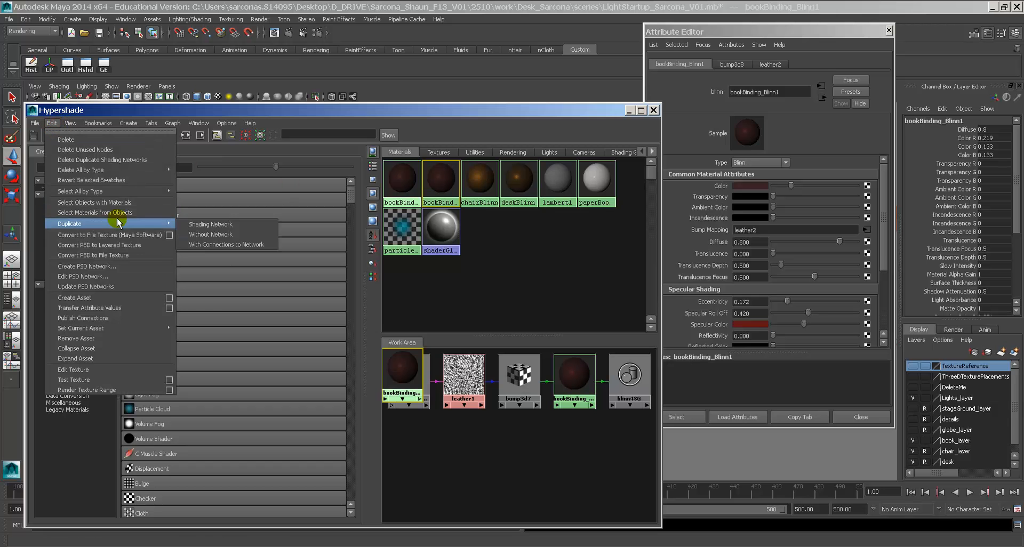
left_click(201, 224)
left_click(51, 123)
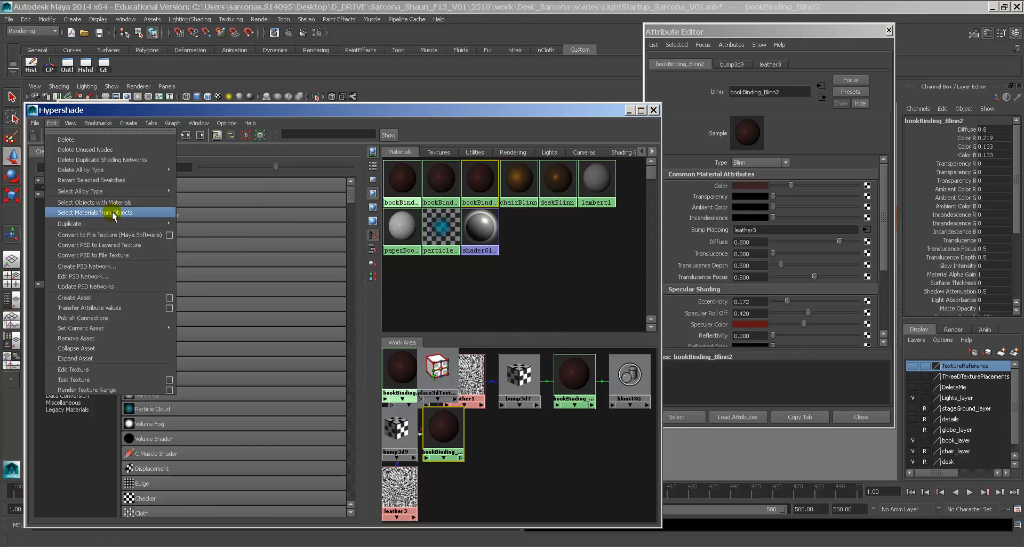
mouse_move(119, 224)
left_click(212, 224)
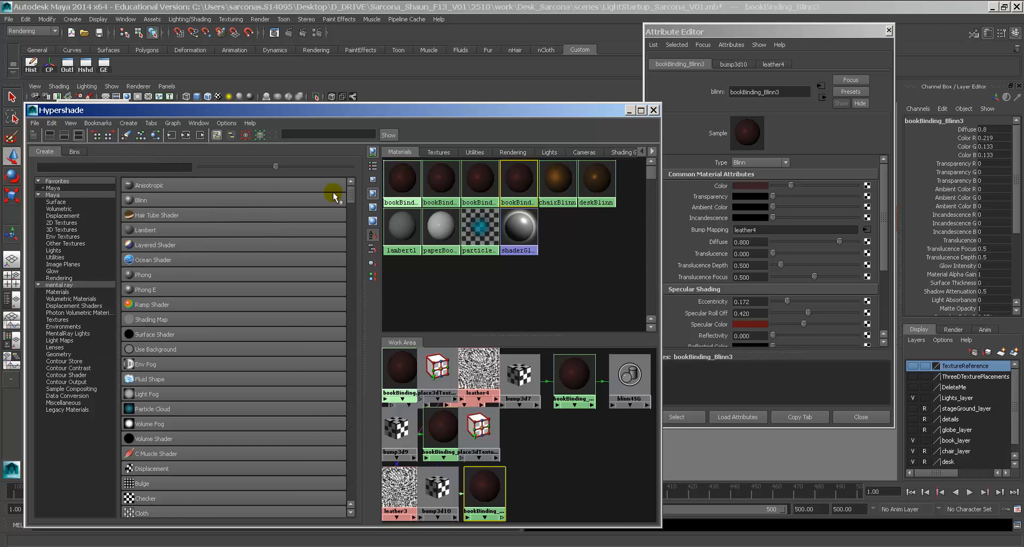
Check the three duplicated materials and rename the original book binding material as REDbookBinding_Blinn.
left_click(440, 186)
left_click(478, 183)
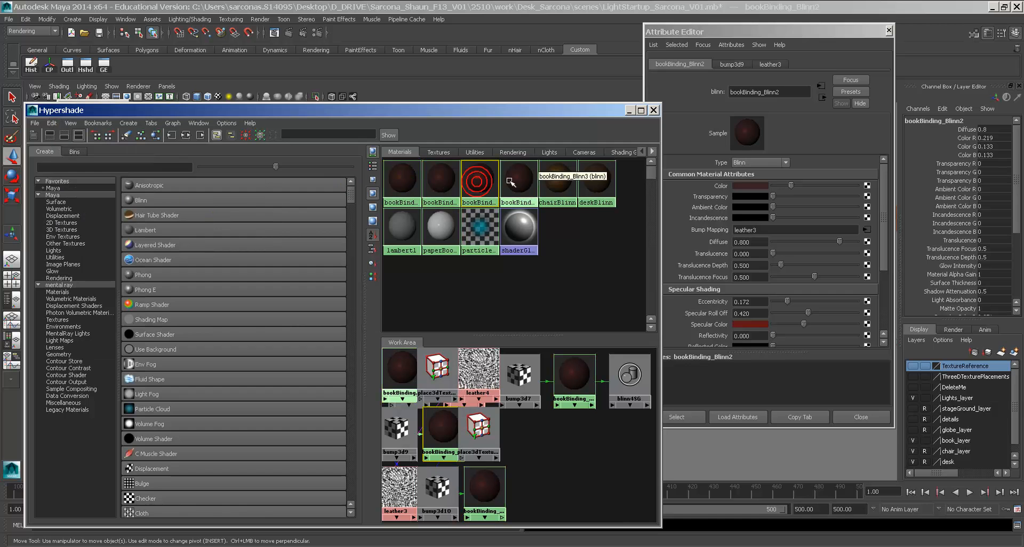
left_click(506, 181)
left_click(400, 195)
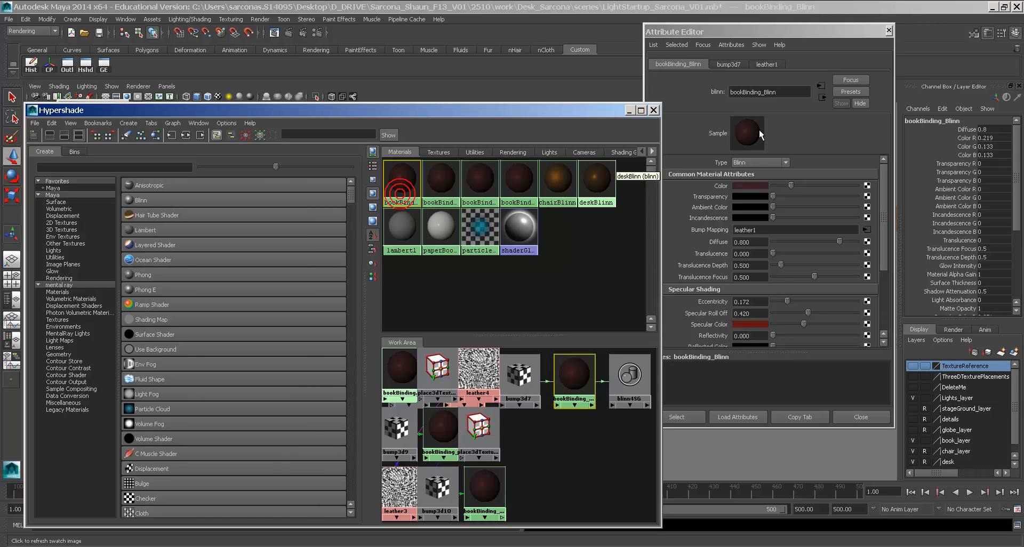
left_click(730, 92)
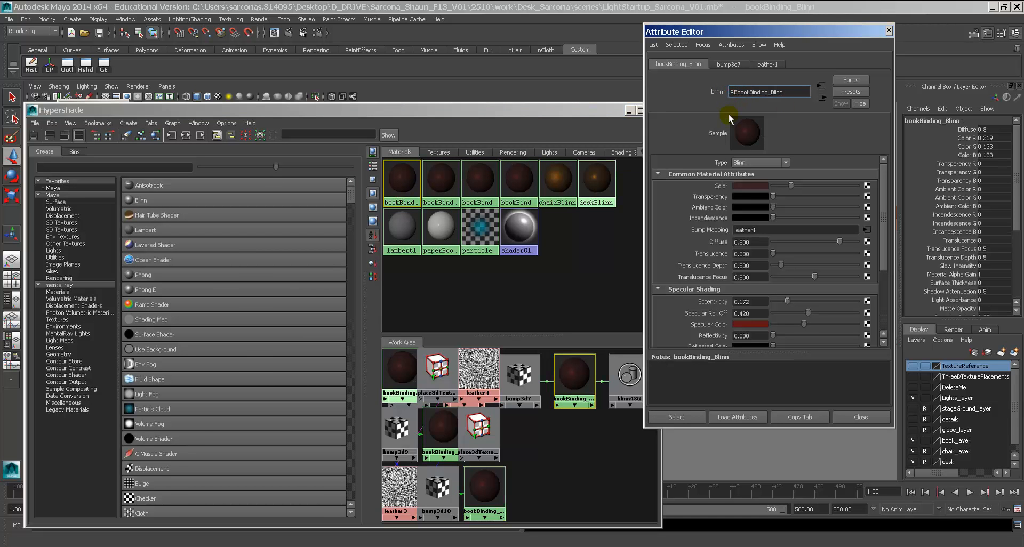
type("RED")
key("Return")
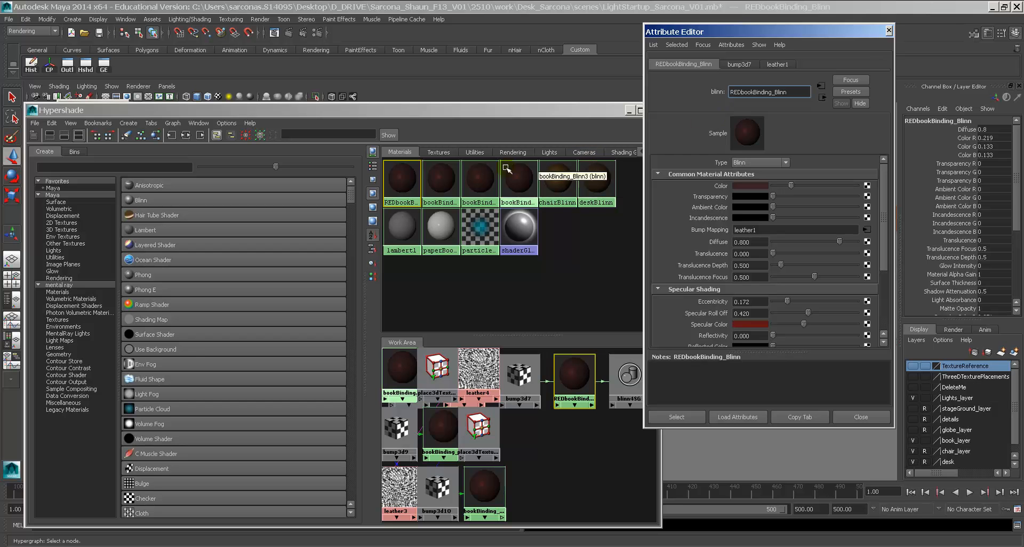
Rename the first duplicated book binding material as BLUEbookBinding_Blinn1.
left_click(428, 184)
left_click(724, 93)
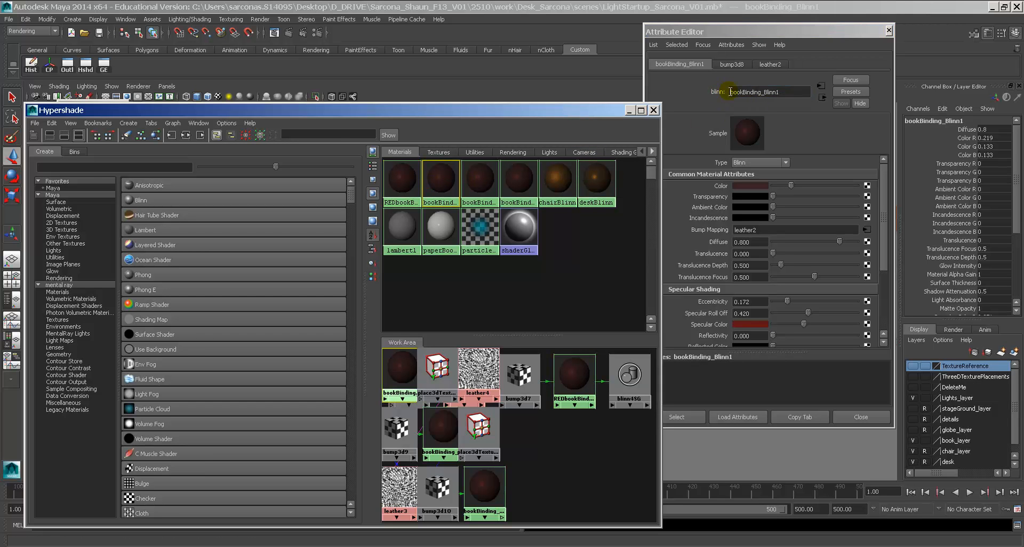
left_click(730, 92)
key("Return")
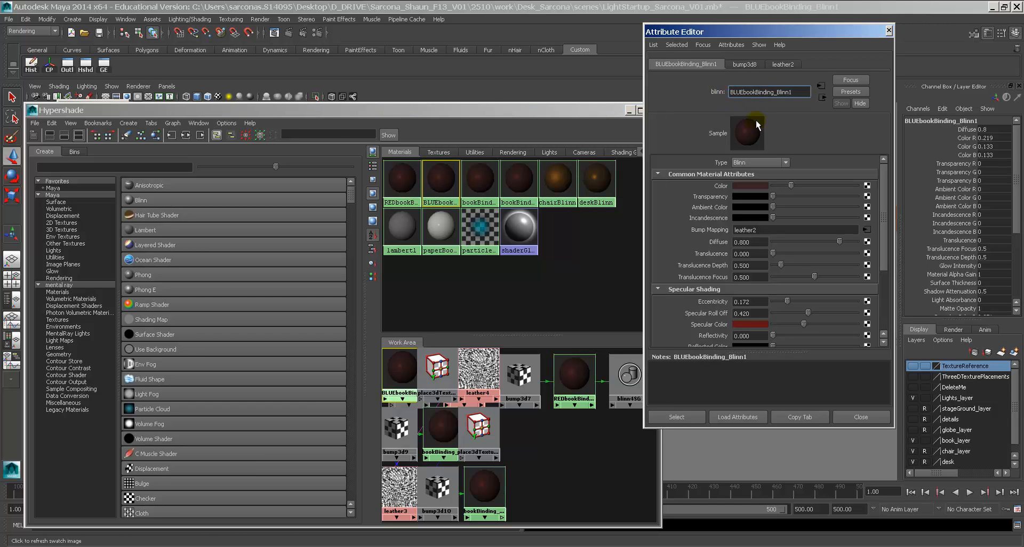
Rename the second duplicated book binding material as YELLOWbookBinding_Blinn2.
left_click(484, 190)
left_click(730, 93)
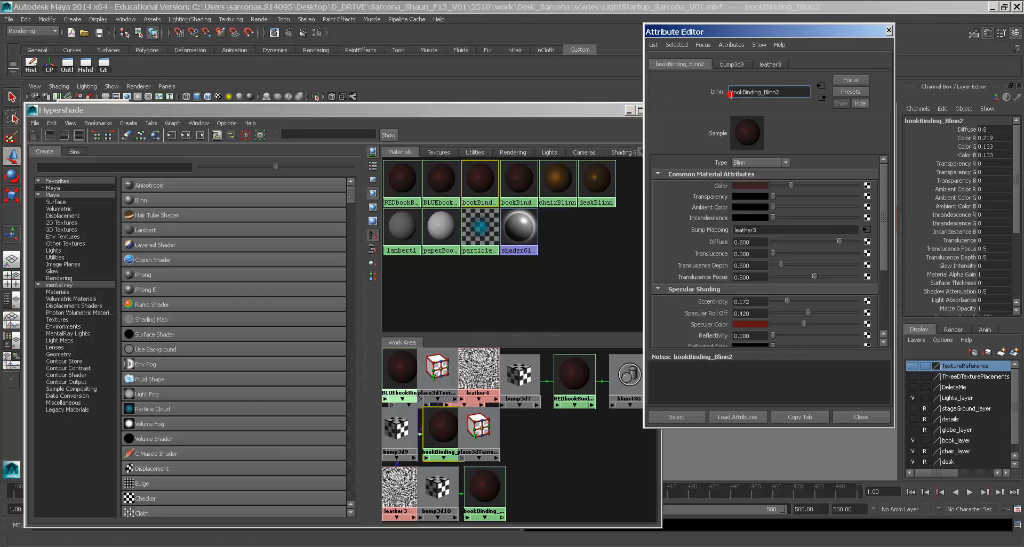
type("YELLOW")
key("Return")
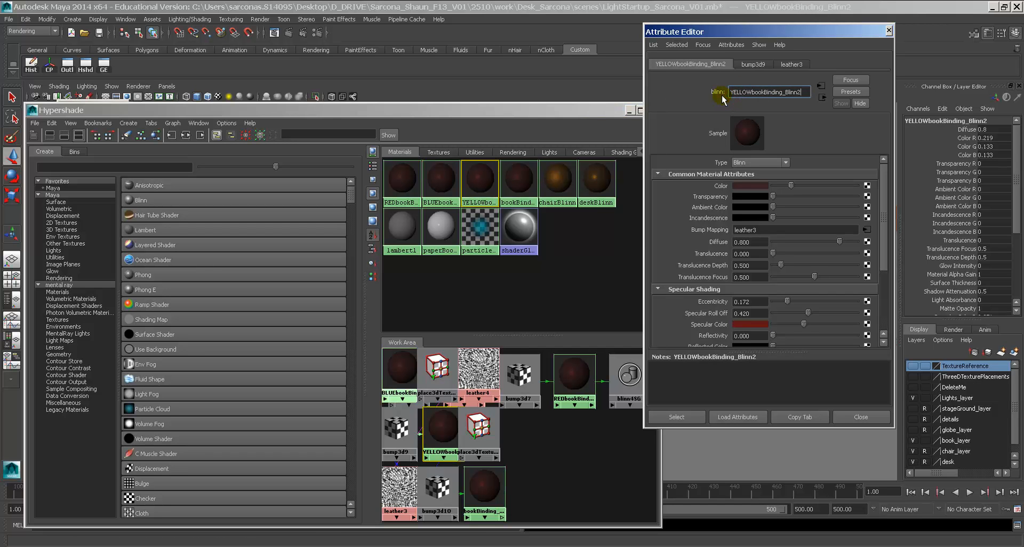
Rename the third duplicated book binding material as GREENbookBinding_Blinn3.
left_click(518, 181)
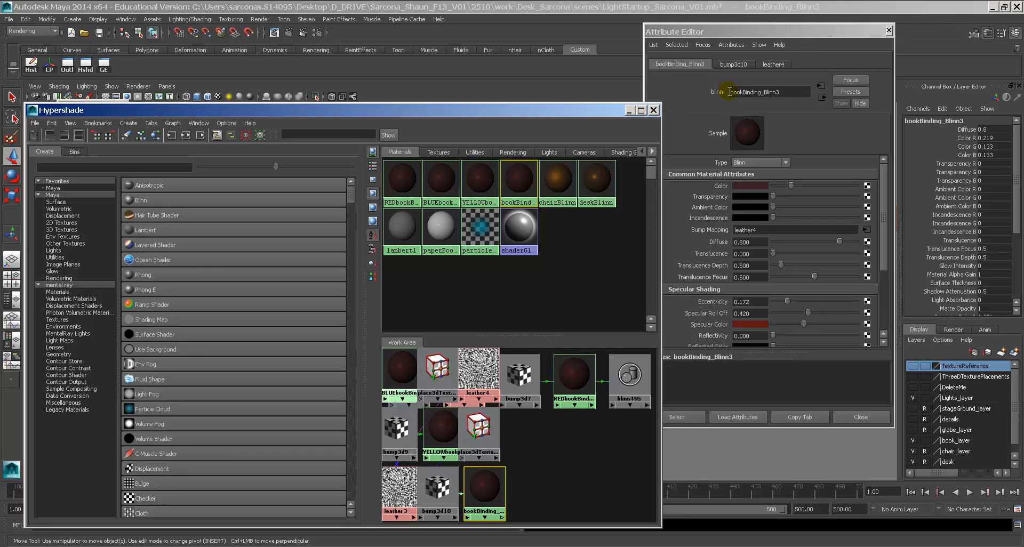
left_click(730, 92)
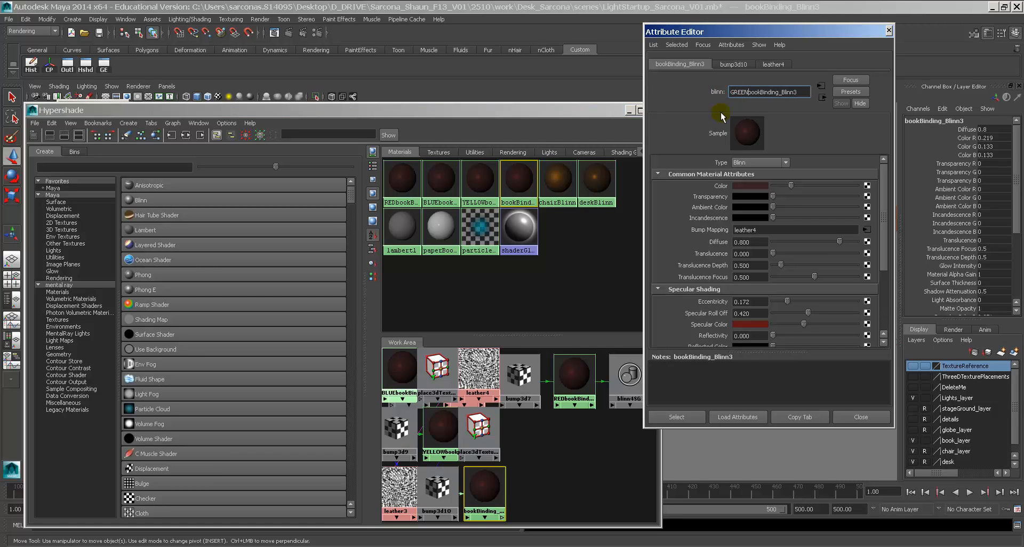
type("GREEN")
key("Return")
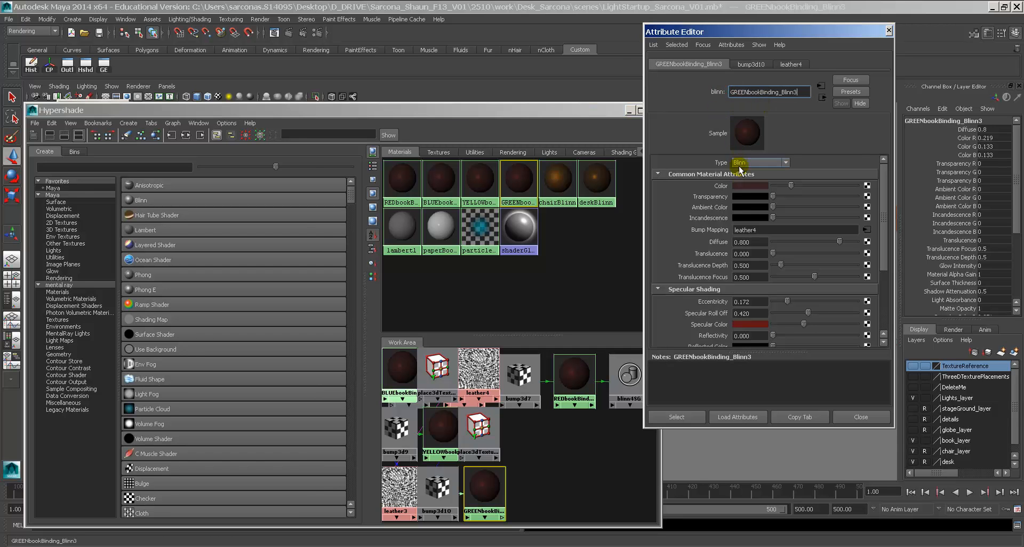
Shift the hue of GREENbookBinding_Blinn3's colour to dark green and of its specular colour to green, about 121.
left_click(745, 186)
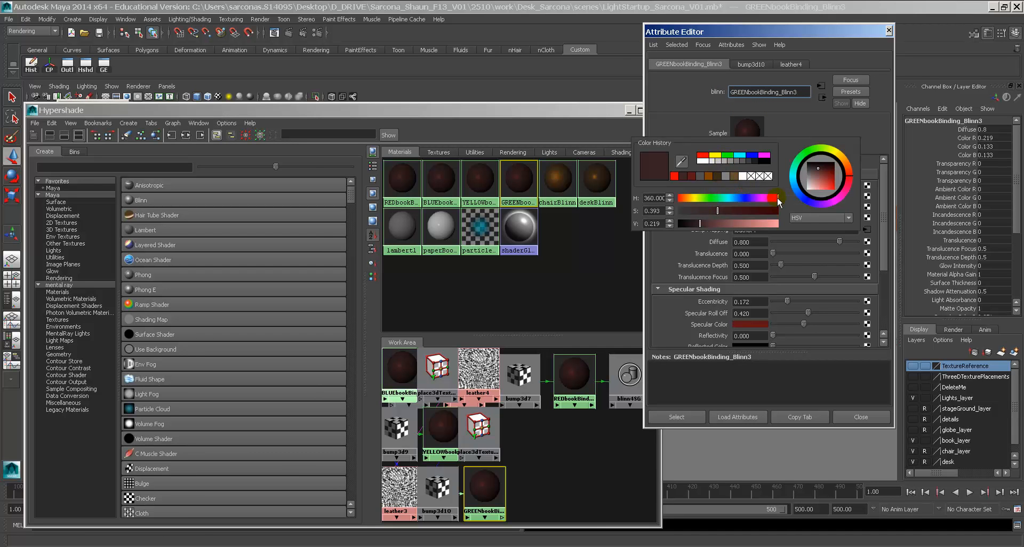
left_click_drag(772, 202, 723, 203)
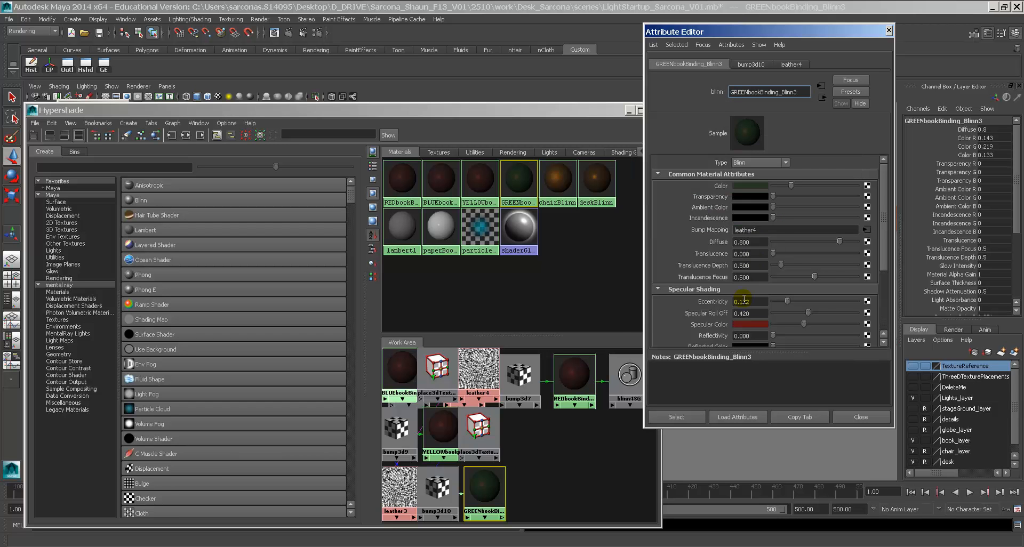
left_click(743, 322)
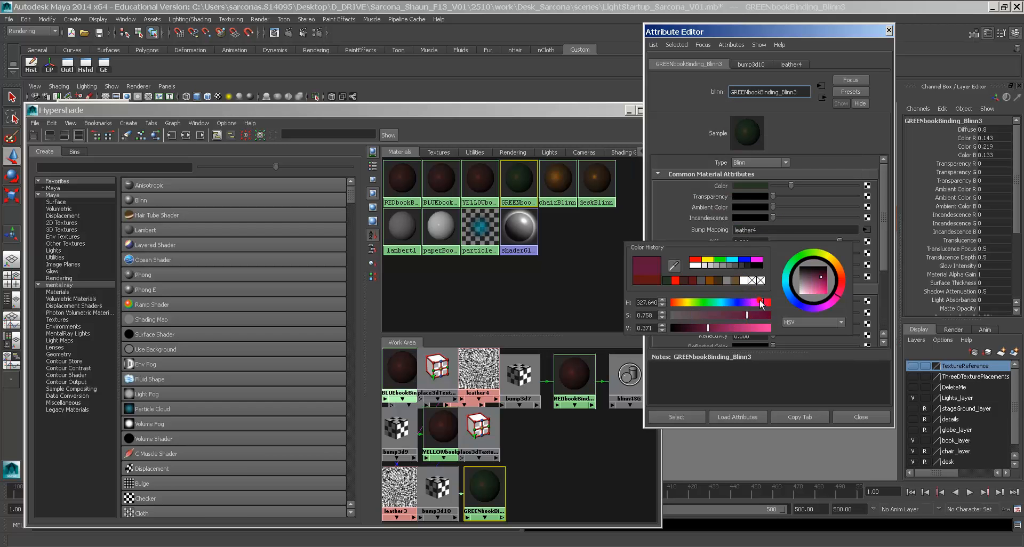
left_click_drag(761, 304, 707, 303)
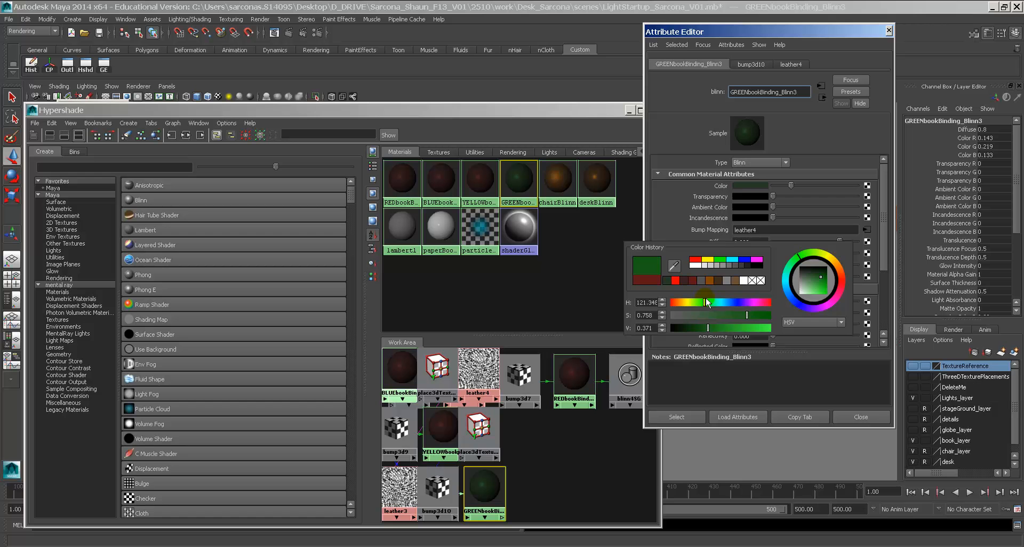
Shift the hue of YELLOWbookBinding_Blinn2's colour to dark yellow, about 53, and of its specular colour to yellow.
left_click(480, 178)
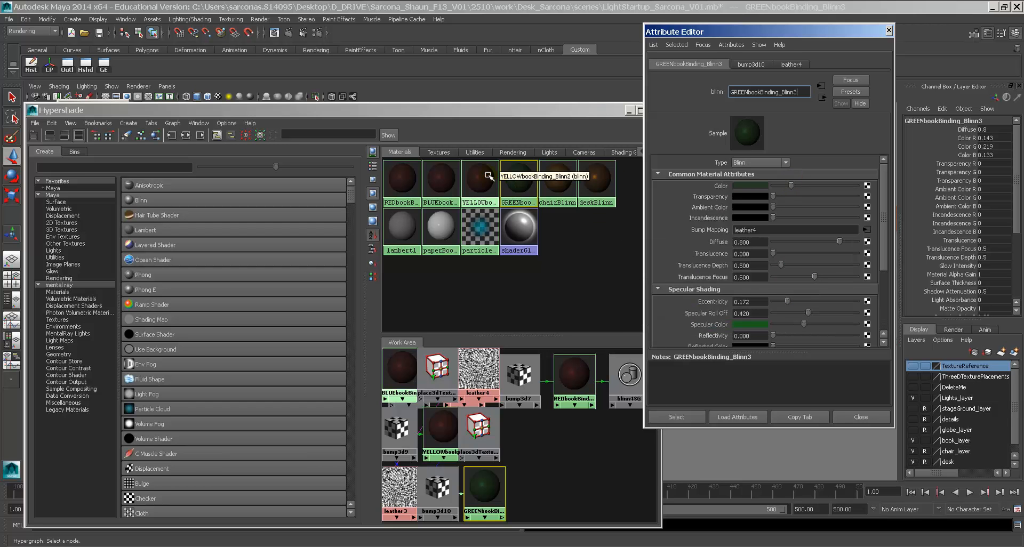
left_click(754, 185)
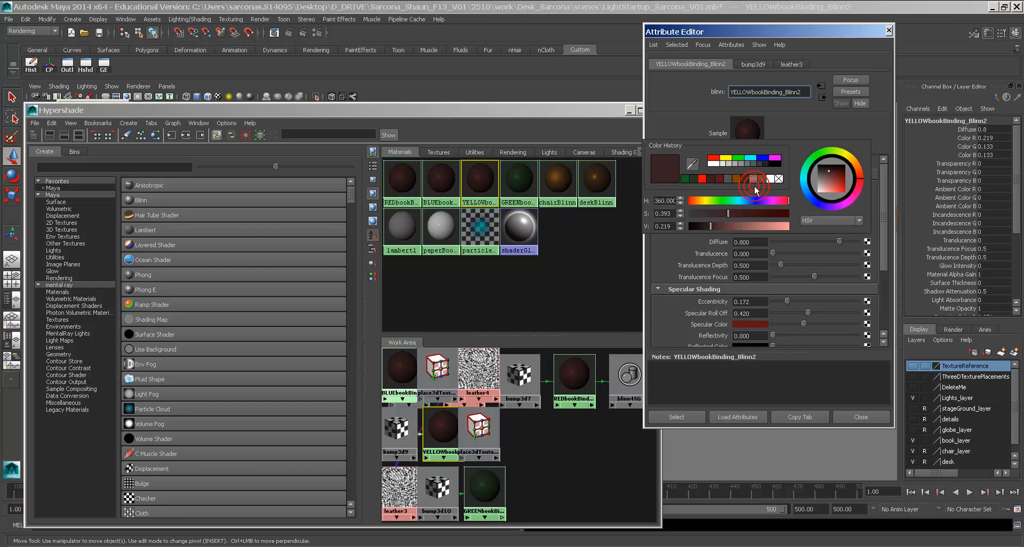
left_click_drag(754, 200, 707, 204)
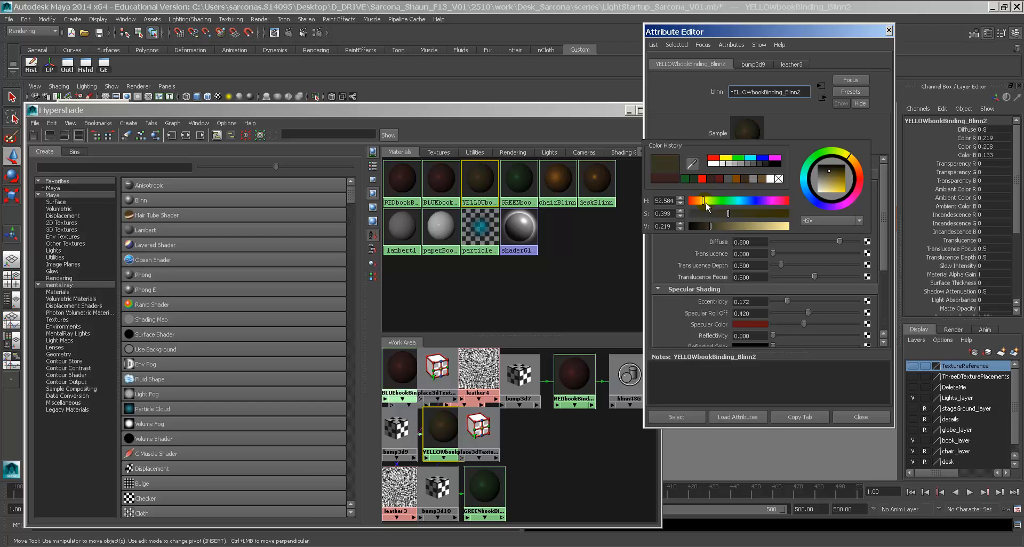
left_click(746, 322)
left_click_drag(739, 327, 697, 330)
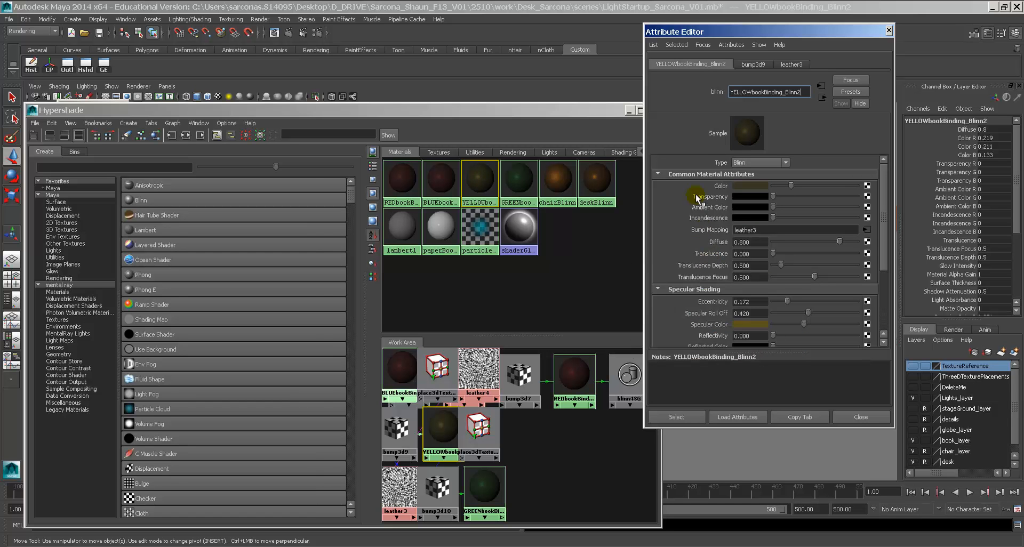
Shift the hue of BLUEbookBinding_Blinn1's colour and specular colour to dark blue, and close the Attribute Editor.
left_click(441, 179)
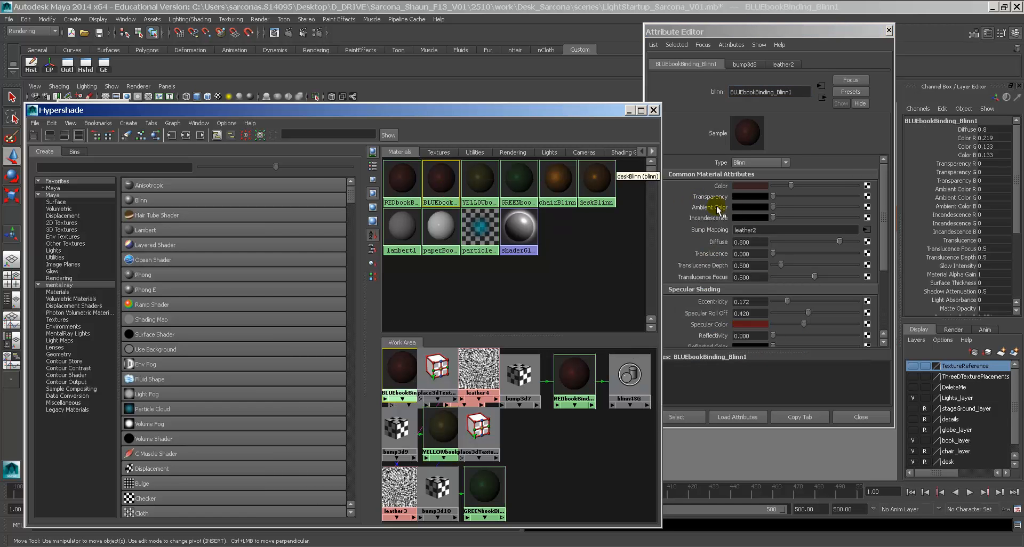
left_click(750, 186)
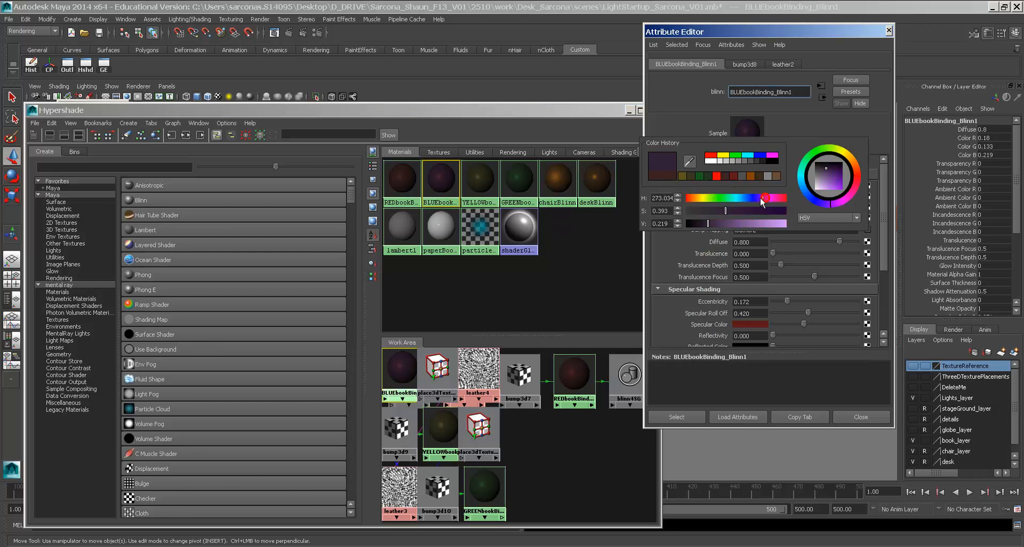
left_click_drag(763, 200, 750, 201)
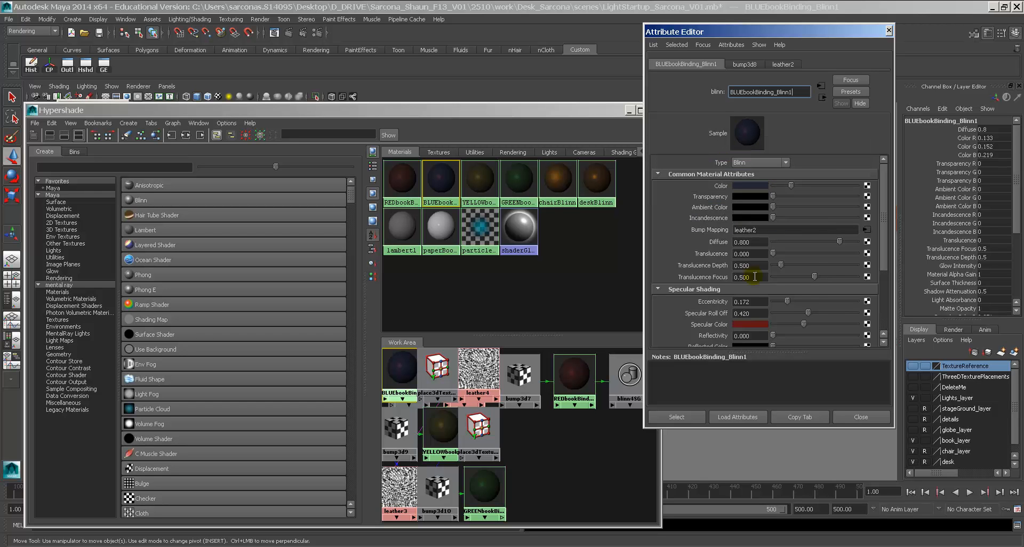
left_click(756, 324)
left_click_drag(772, 299, 757, 297)
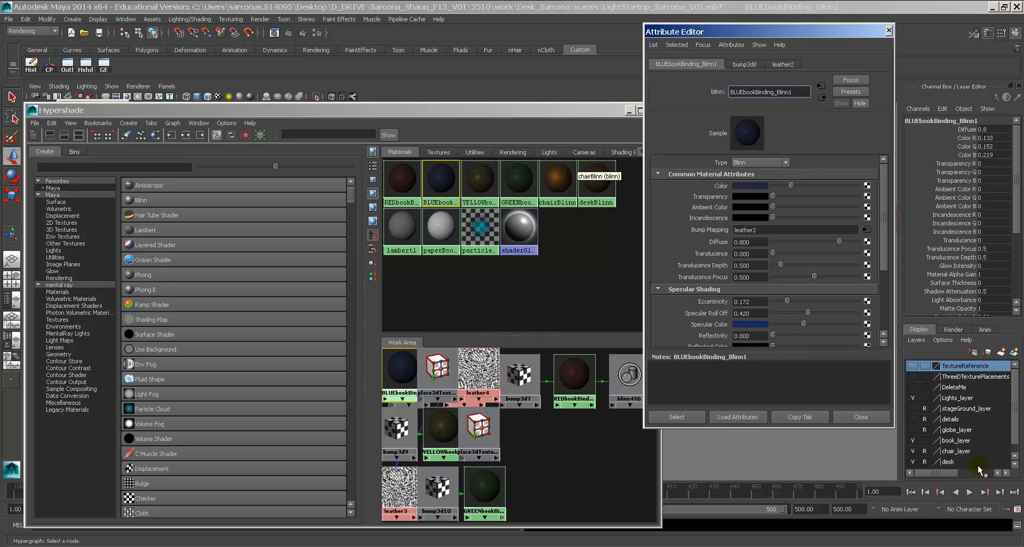
left_click(880, 421)
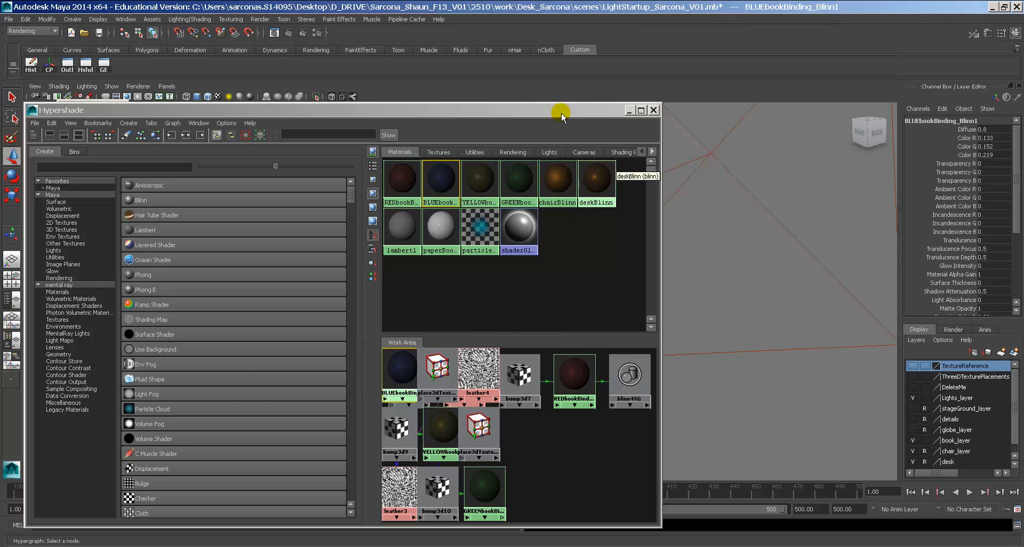
Move the Hypershade window clear of the bookshelf and hide the desk layer.
left_click_drag(561, 112, 885, 134)
left_click_drag(589, 136, 695, 126)
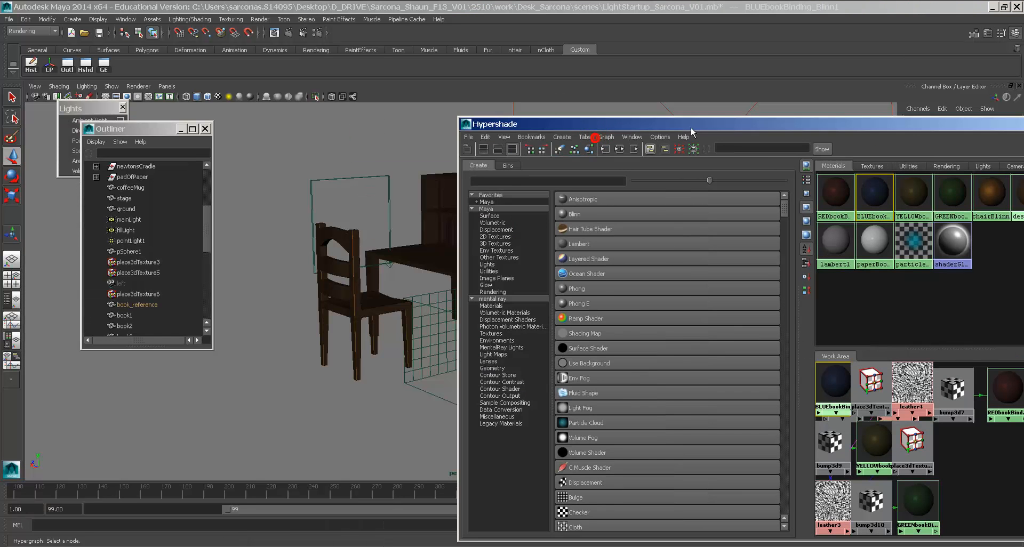
right_click_drag(313, 229, 545, 249, "alt")
left_click_drag(346, 228, 363, 242, "alt")
middle_click_drag(362, 244, 234, 237, "alt")
right_click_drag(263, 238, 354, 245, "alt")
middle_click_drag(354, 246, 327, 224, "alt")
left_click_drag(573, 128, 655, 119)
left_click(285, 288)
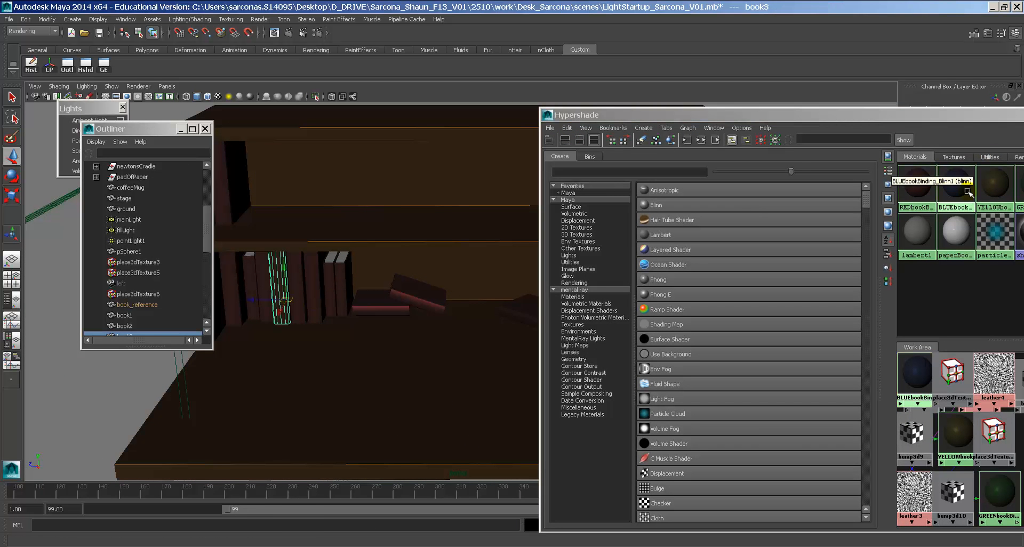
left_click_drag(269, 264, 309, 293, "alt")
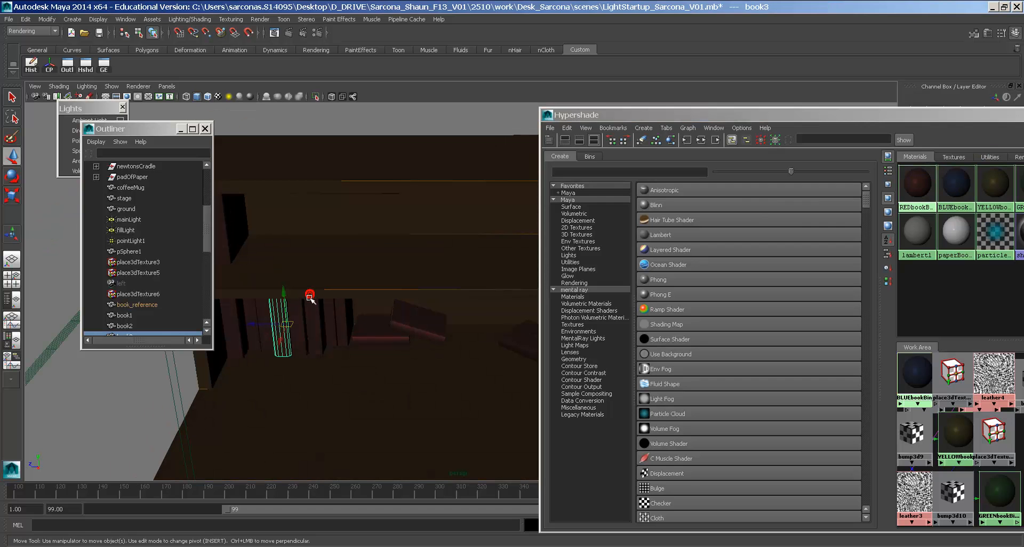
left_click_drag(640, 115, 161, 475)
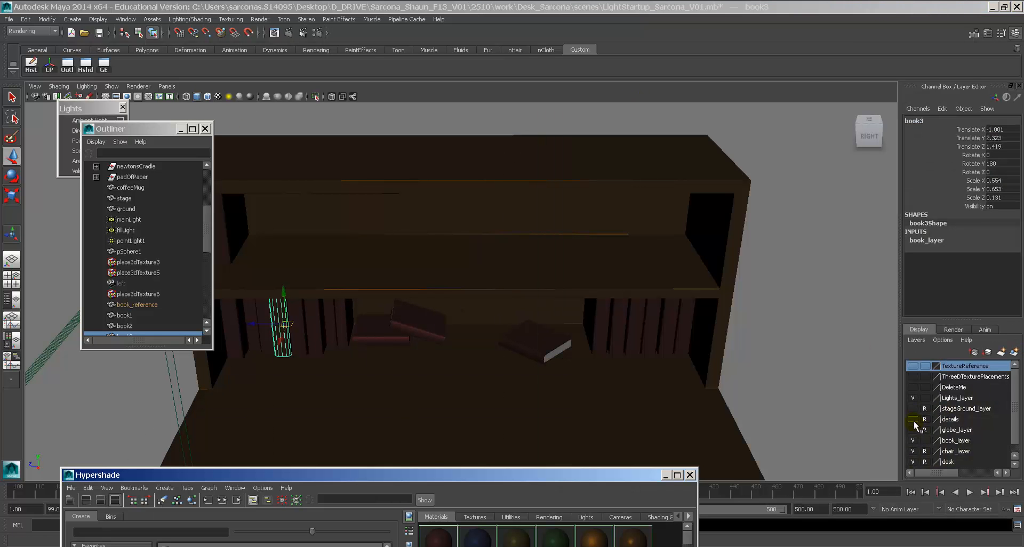
scroll(916, 426, "down", 1)
left_click(913, 452)
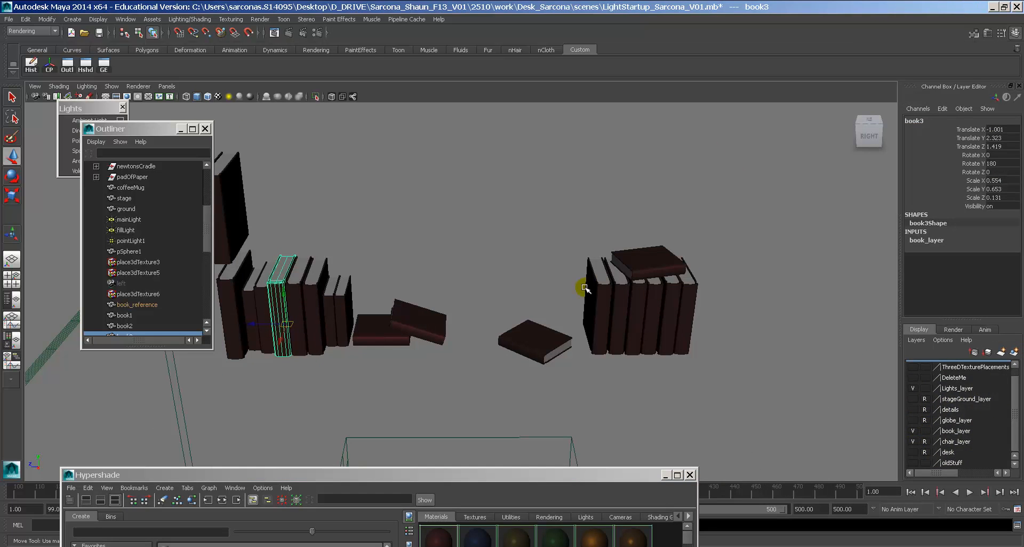
Assign BLUEbookBinding_Blinn1 to book1's cover faces in the top view, leaving out the page faces.
right_click_drag(586, 282, 739, 290, "alt")
left_click_drag(738, 291, 731, 290, "alt")
middle_click_drag(732, 290, 692, 289, "alt")
right_click_drag(692, 289, 635, 279, "alt")
left_click(380, 249)
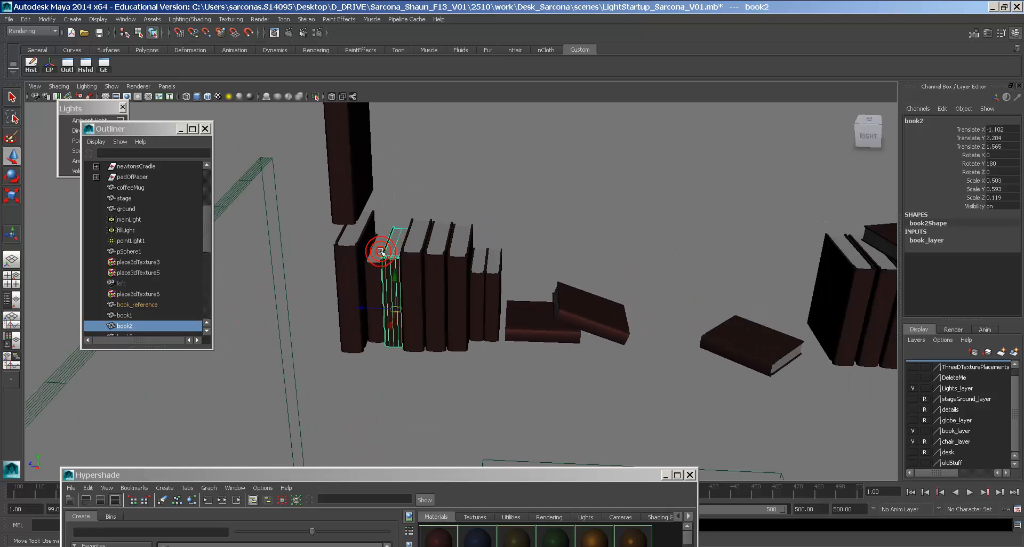
left_click(376, 249)
key("space")
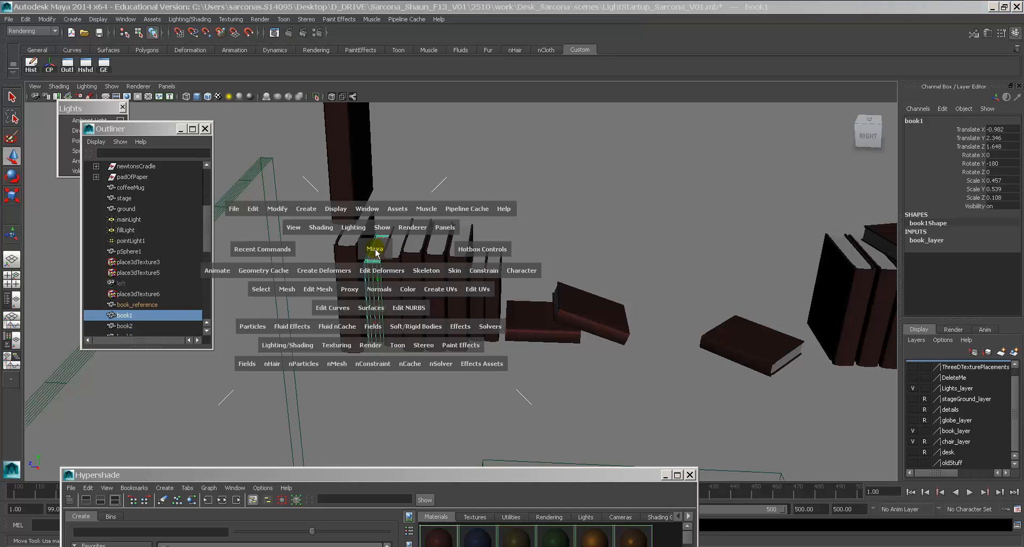
left_click_drag(375, 249, 355, 249)
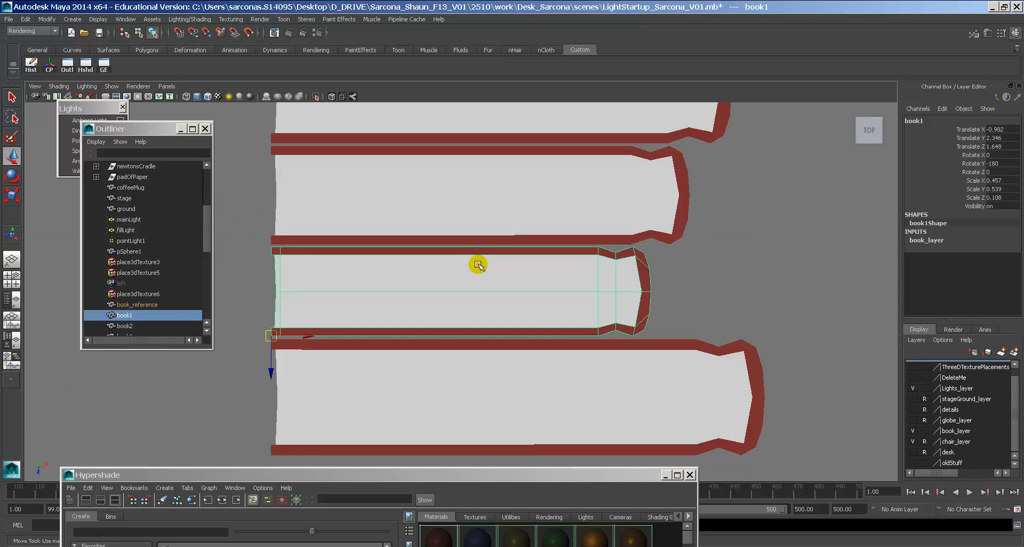
right_click_drag(451, 271, 368, 269)
left_click_drag(339, 264, 578, 291)
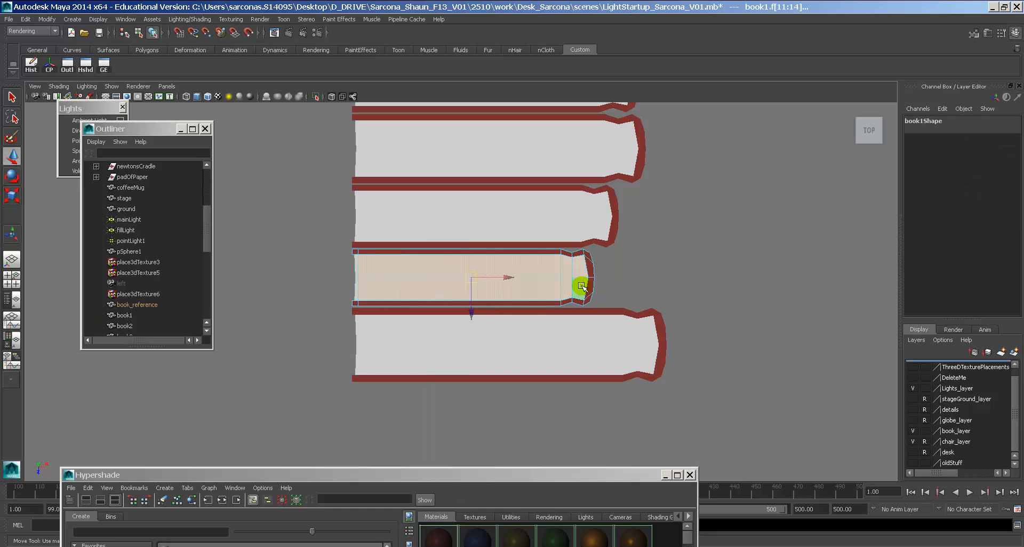
left_click_drag(303, 225, 664, 335)
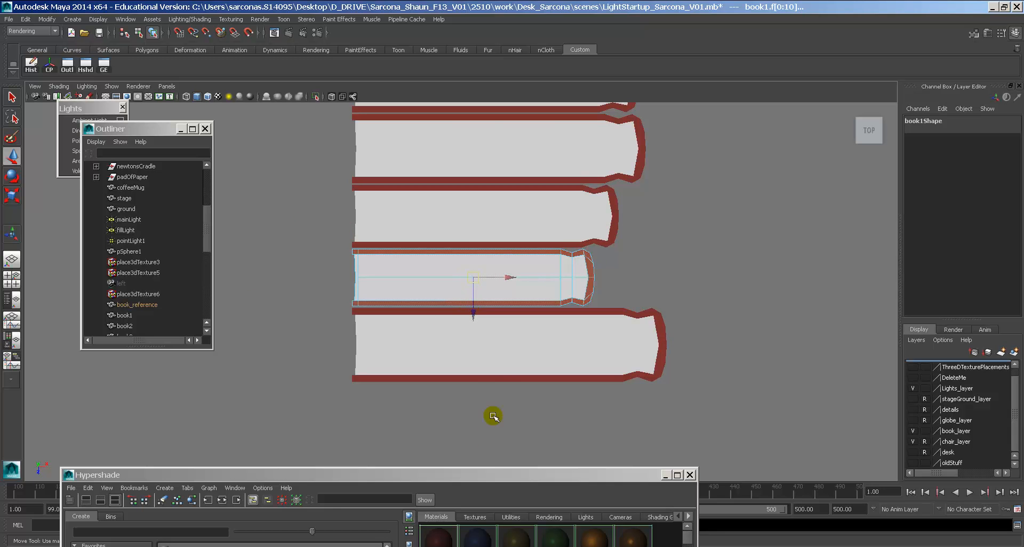
left_click_drag(489, 470, 483, 368)
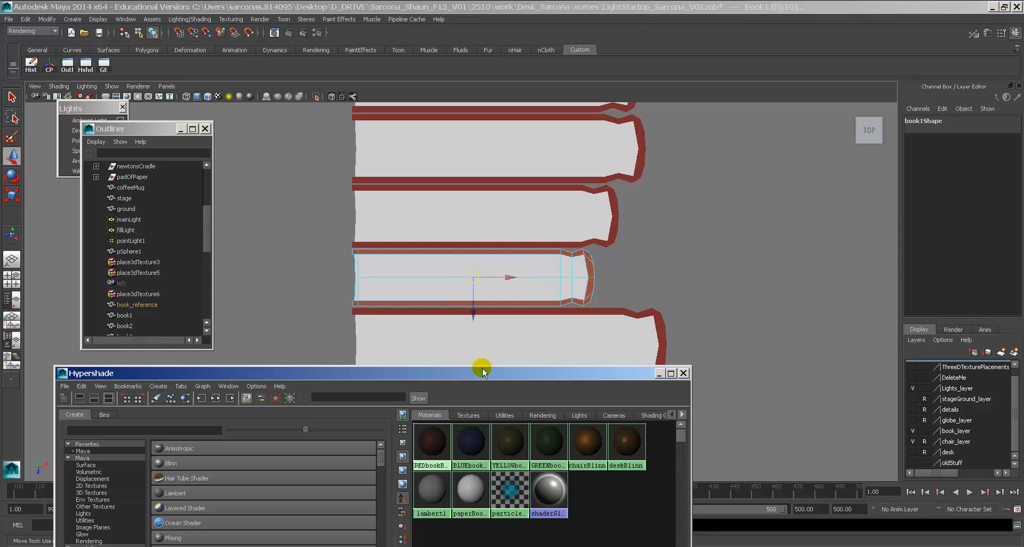
right_click(463, 443)
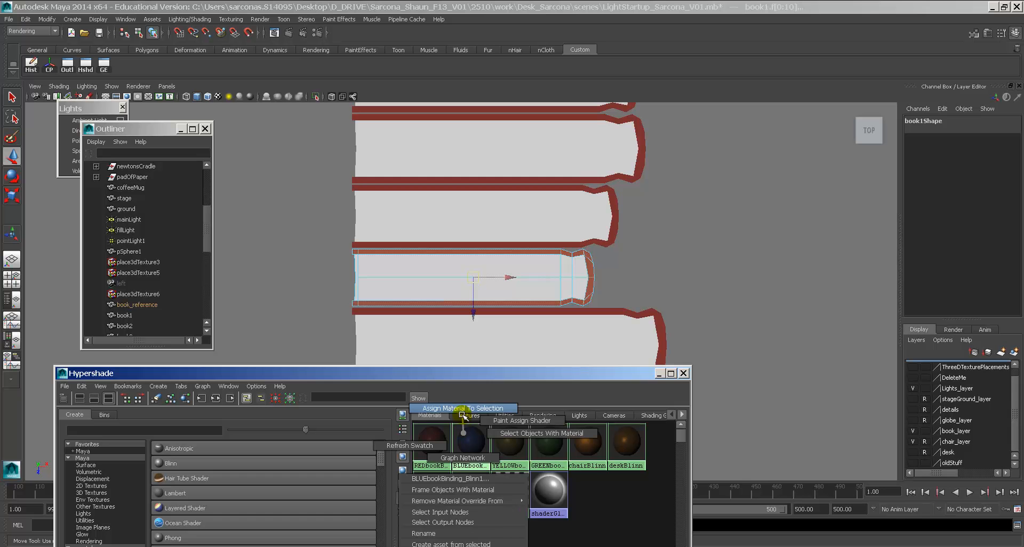
left_click(463, 409)
Return to the perspective view, put book1 back in object mode and clear the selection.
key("space")
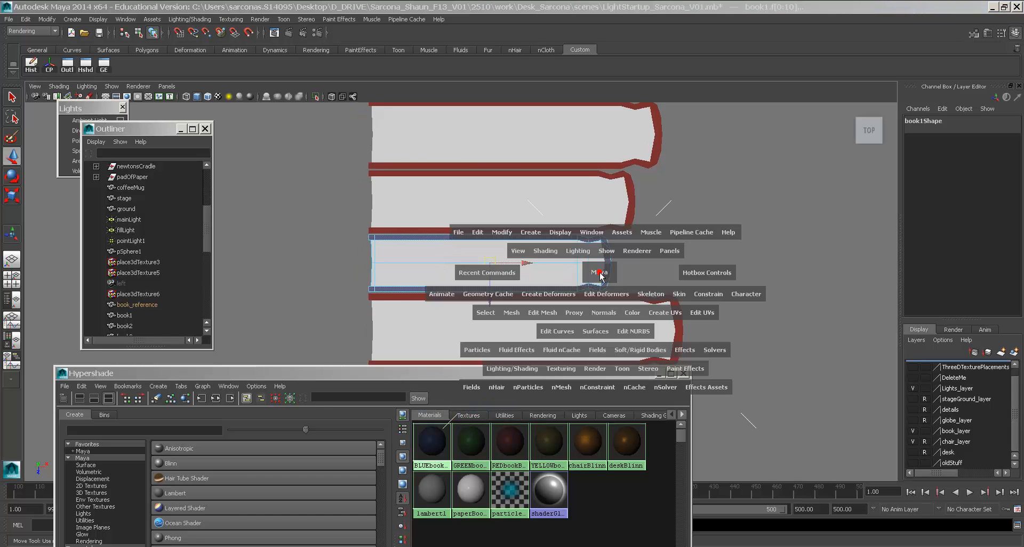
left_click(589, 261)
left_click_drag(590, 262, 524, 277, "alt")
right_click_drag(523, 276, 382, 235, "alt")
middle_click_drag(382, 236, 523, 341, "alt")
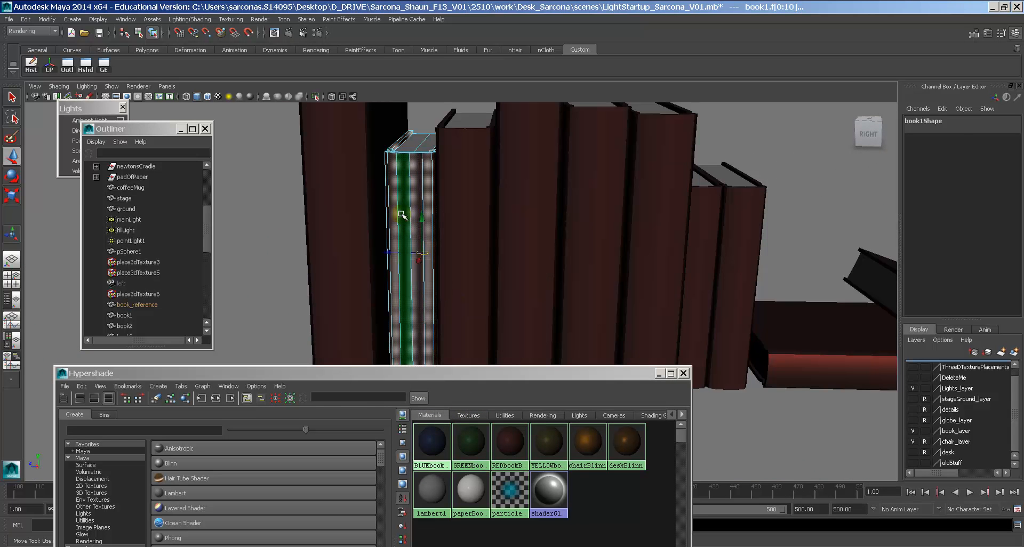
right_click(400, 186)
right_click_drag(400, 186, 428, 175)
left_click(267, 206)
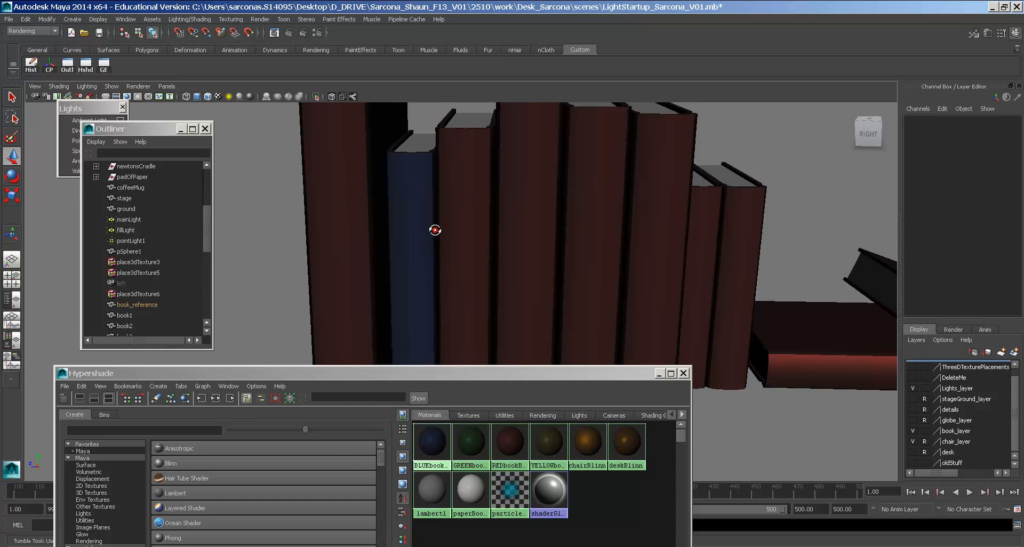
Assign BLUEbookBinding_Blinn1 to book3's cover faces in the top view, leaving out the page faces.
left_click_drag(435, 229, 444, 253, "alt")
right_click_drag(444, 253, 396, 228, "alt")
left_click_drag(395, 229, 365, 211, "alt")
key("space")
middle_click_drag(443, 235, 501, 324, "alt")
left_click(555, 211)
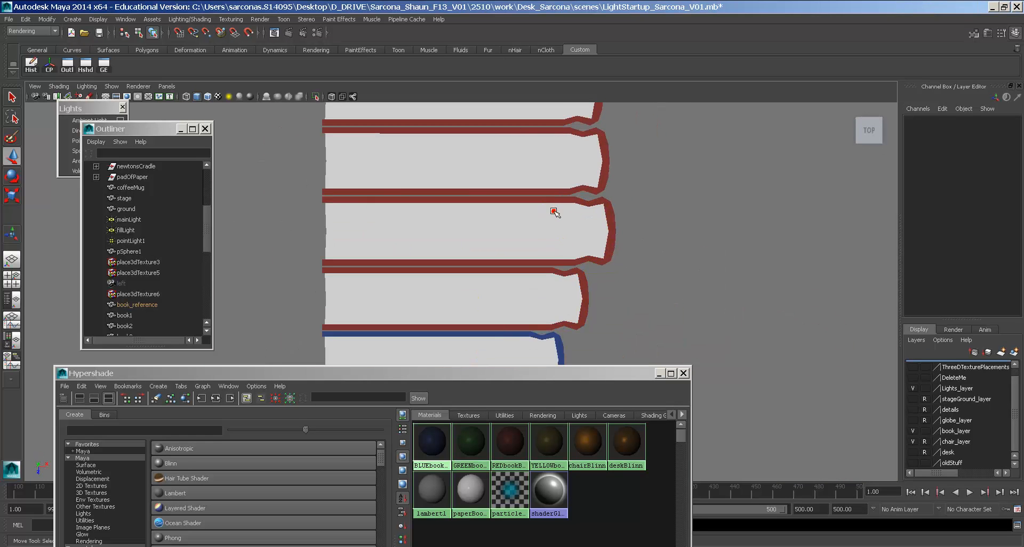
middle_click_drag(570, 224, 517, 229, "alt")
right_click_drag(491, 235, 492, 261)
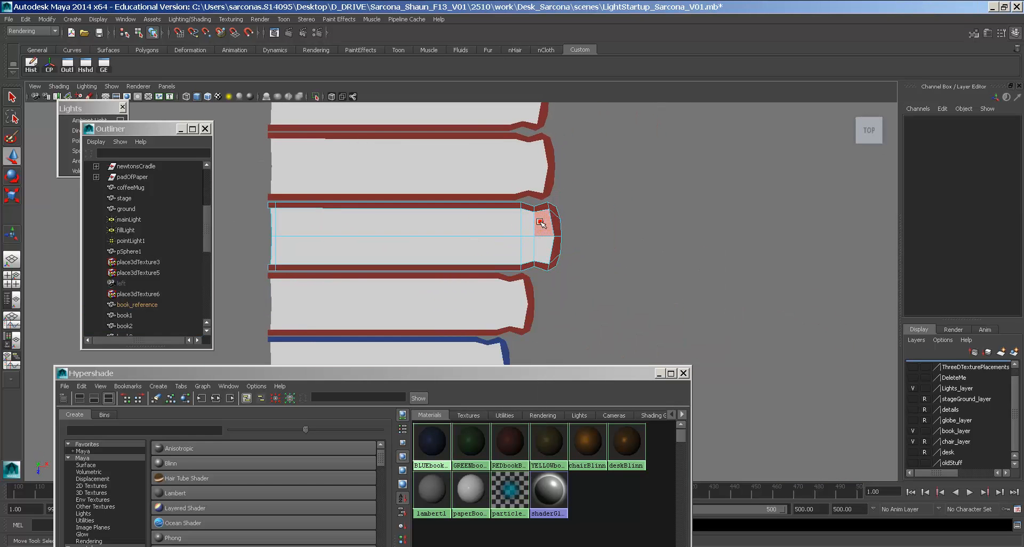
left_click_drag(541, 222, 259, 253)
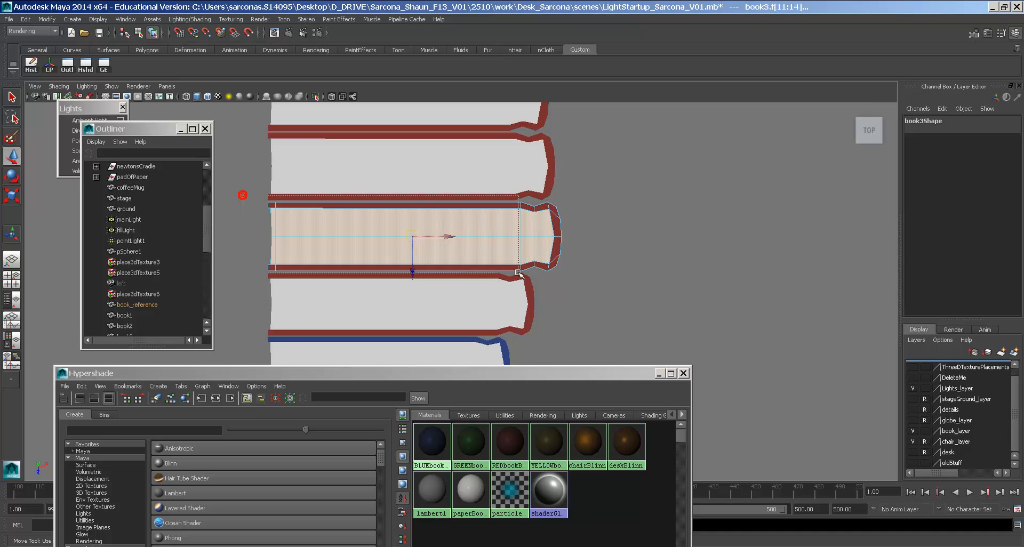
left_click_drag(669, 309, 669, 310, "shift")
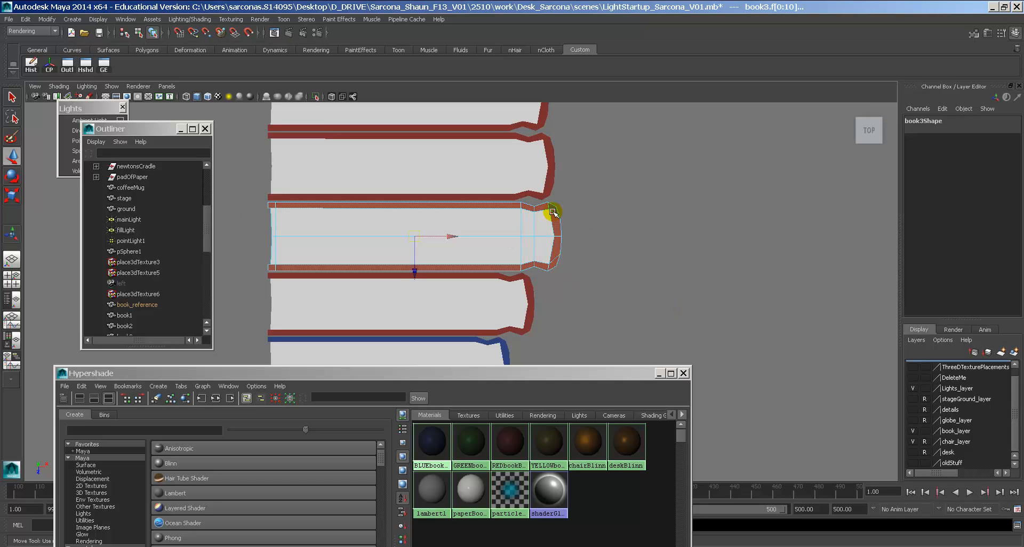
right_click_drag(432, 448, 435, 418)
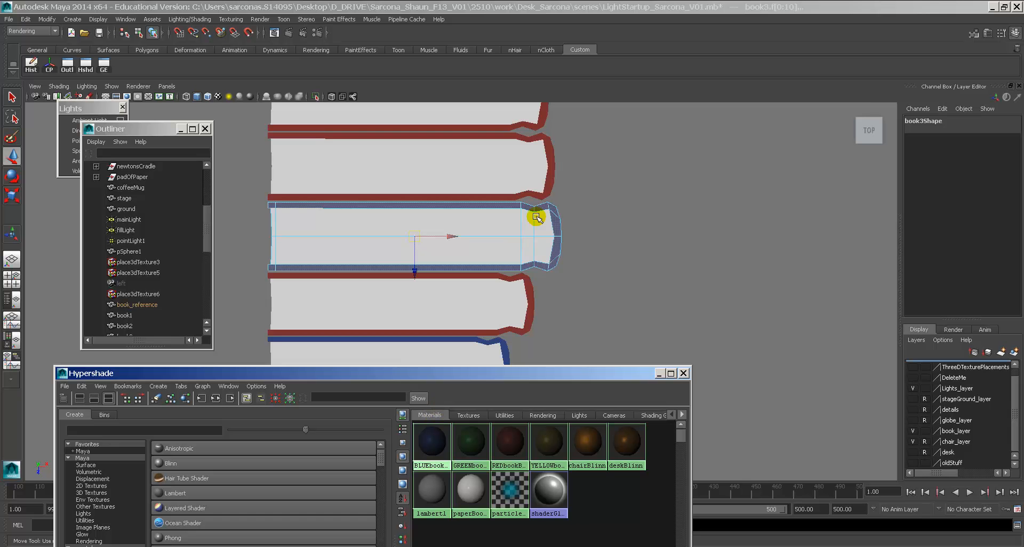
Switch the top view to wireframe display.
middle_click_drag(536, 217, 547, 420, "alt")
middle_click_drag(492, 211, 554, 377, "alt")
middle_click_drag(487, 159, 508, 364, "alt")
middle_click_drag(484, 204, 487, 231, "alt")
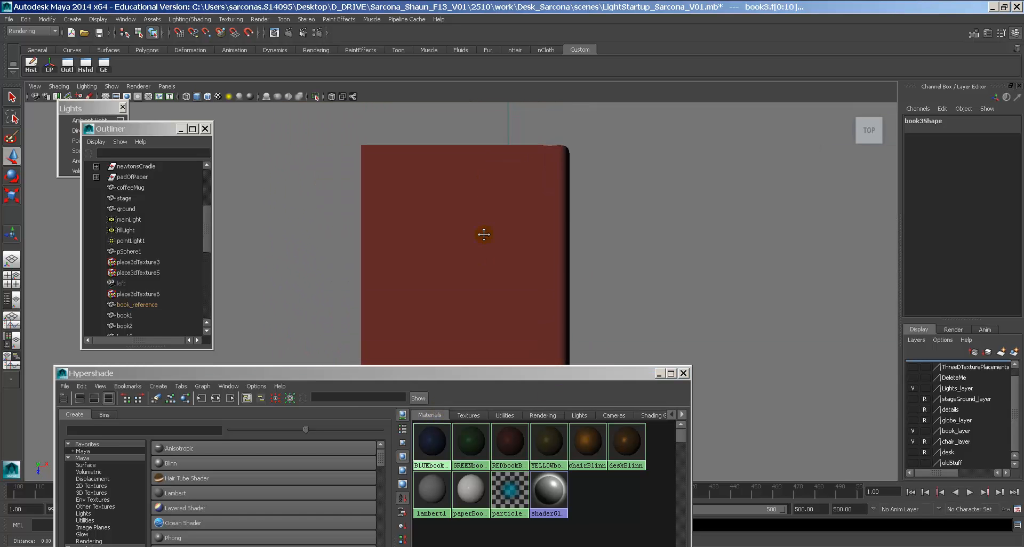
key("4")
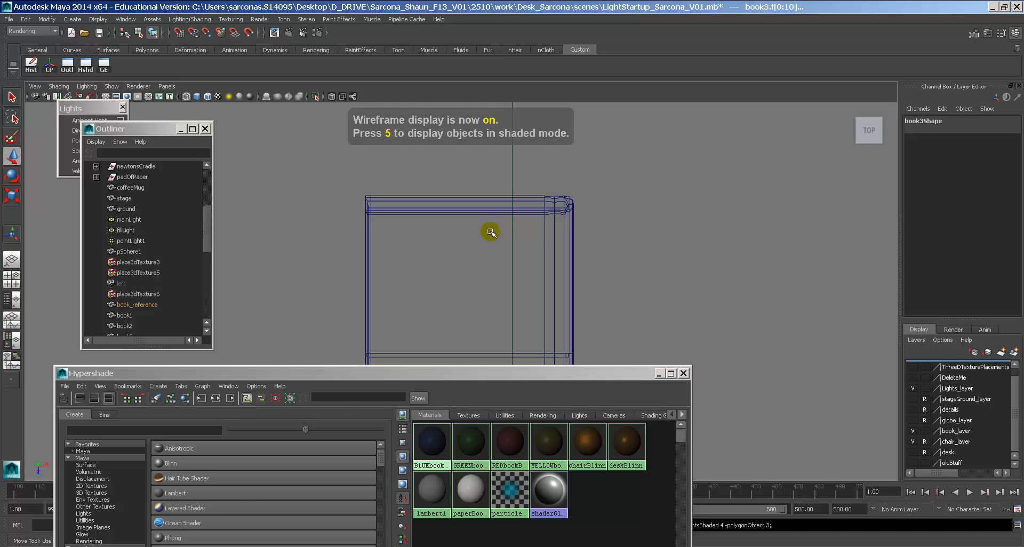
Select book14, the third book in the stack above the desk outline in the top view, and switch it to face selection.
right_click_drag(642, 201, 469, 125, "alt")
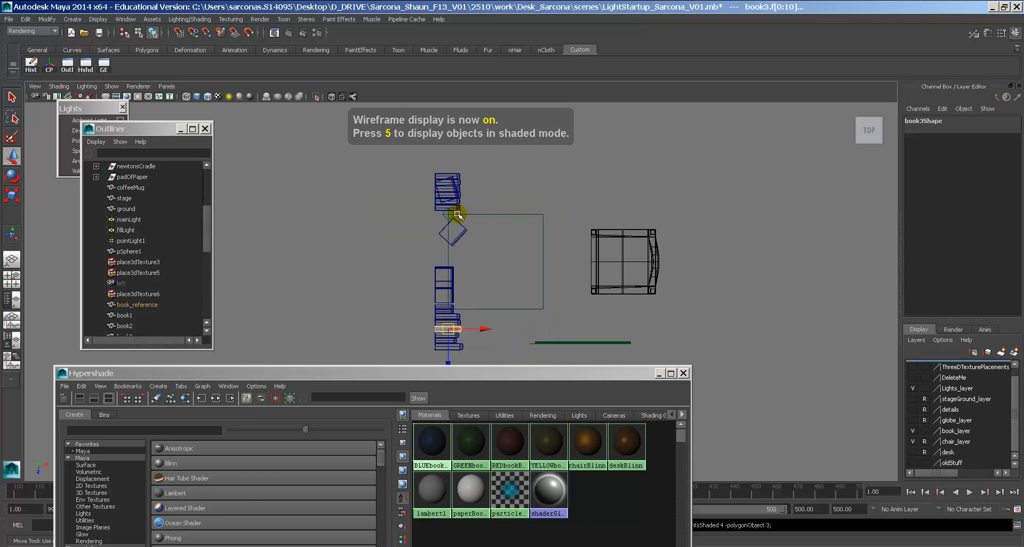
middle_click_drag(425, 206, 435, 233, "alt")
right_click_drag(435, 233, 694, 230, "alt")
middle_click_drag(436, 184, 436, 288, "alt")
right_click_drag(436, 289, 573, 245, "alt")
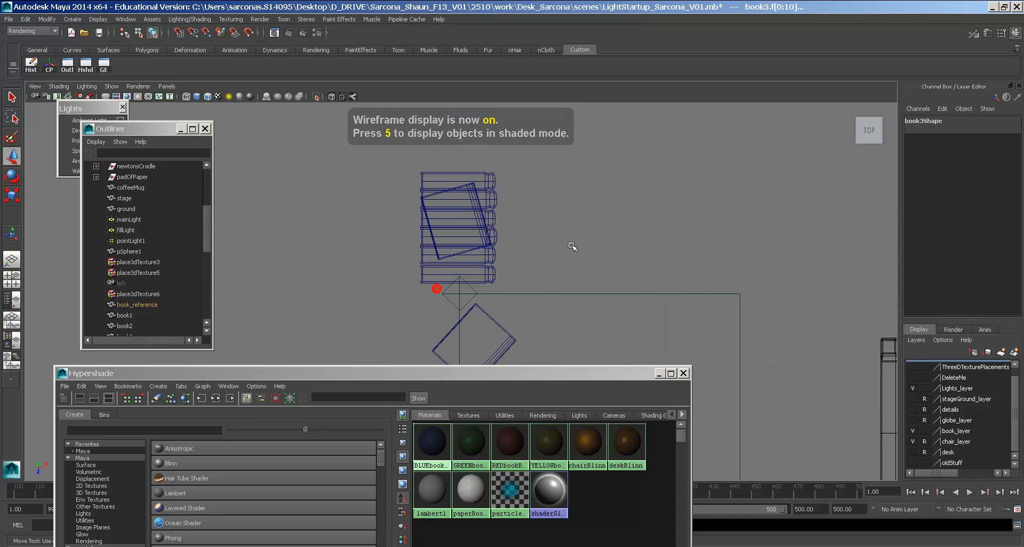
middle_click_drag(458, 211, 459, 221, "alt")
right_click_drag(460, 221, 708, 239, "alt")
left_click(507, 188)
middle_click_drag(508, 188, 504, 213, "alt")
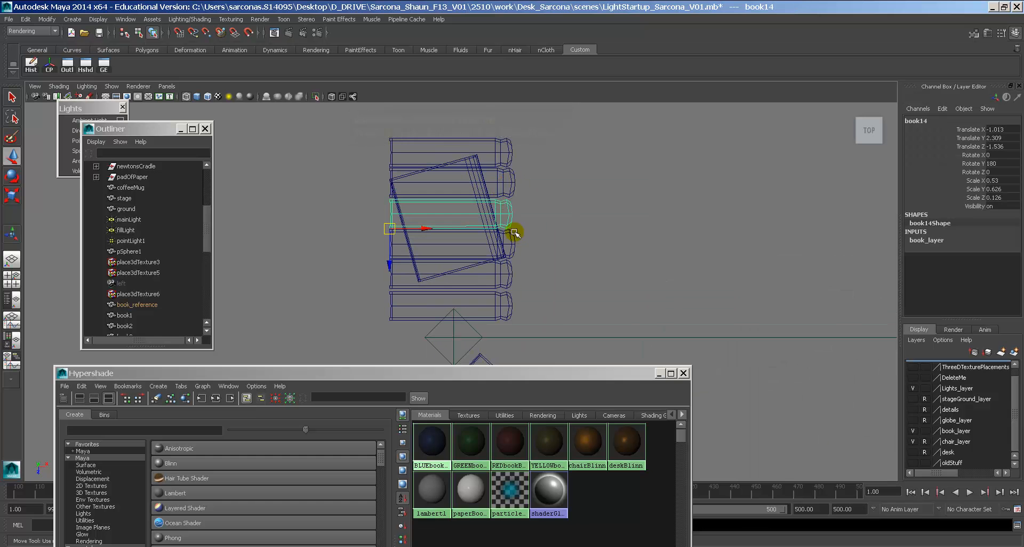
right_click_drag(504, 213, 506, 238)
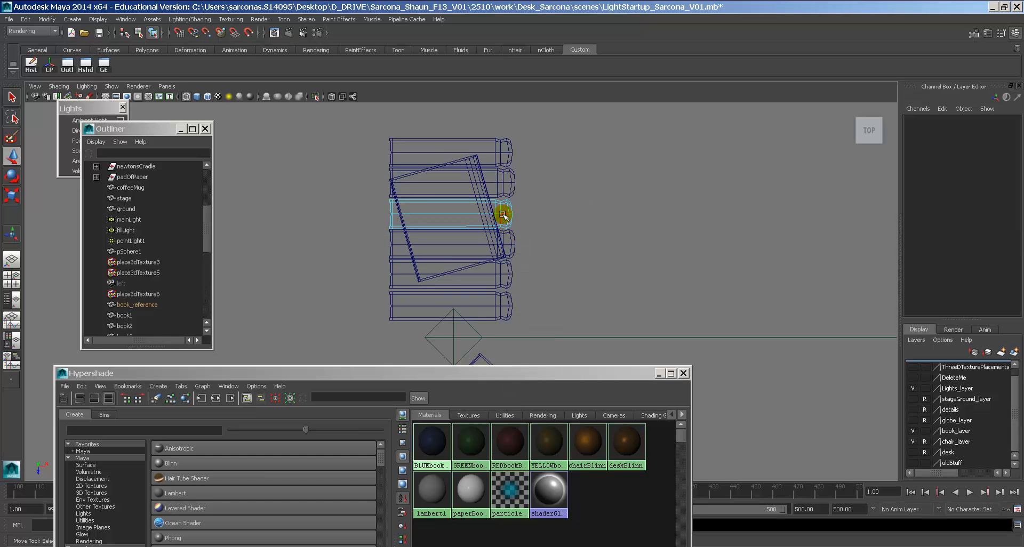
Assign BLUEbookBinding_Blinn1 to book14's cover faces, leaving out the page faces, and check the colour in shaded display before returning to wireframe.
middle_click_drag(493, 213, 499, 248, "alt")
right_click_drag(499, 248, 542, 226, "alt")
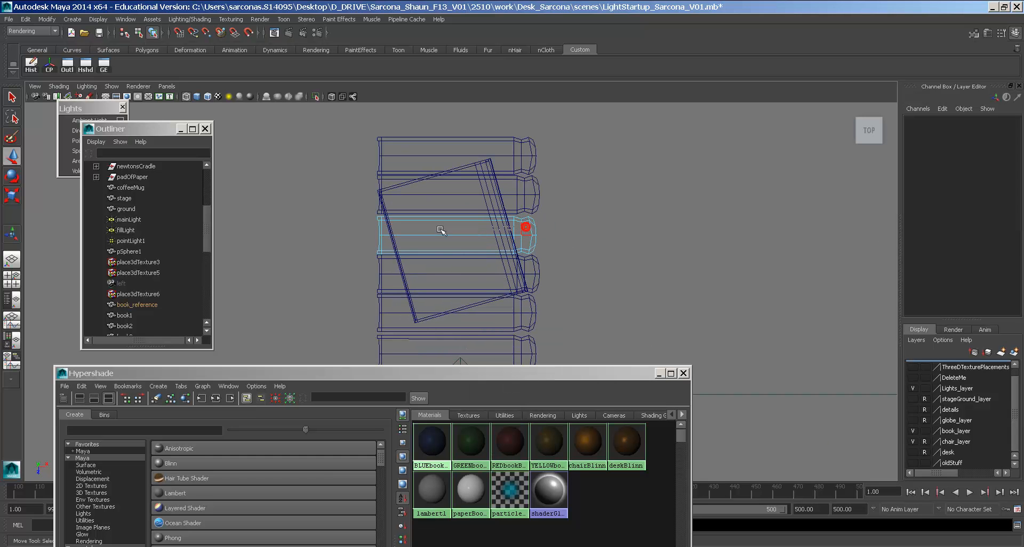
left_click(351, 235)
left_click_drag(347, 242, 356, 240)
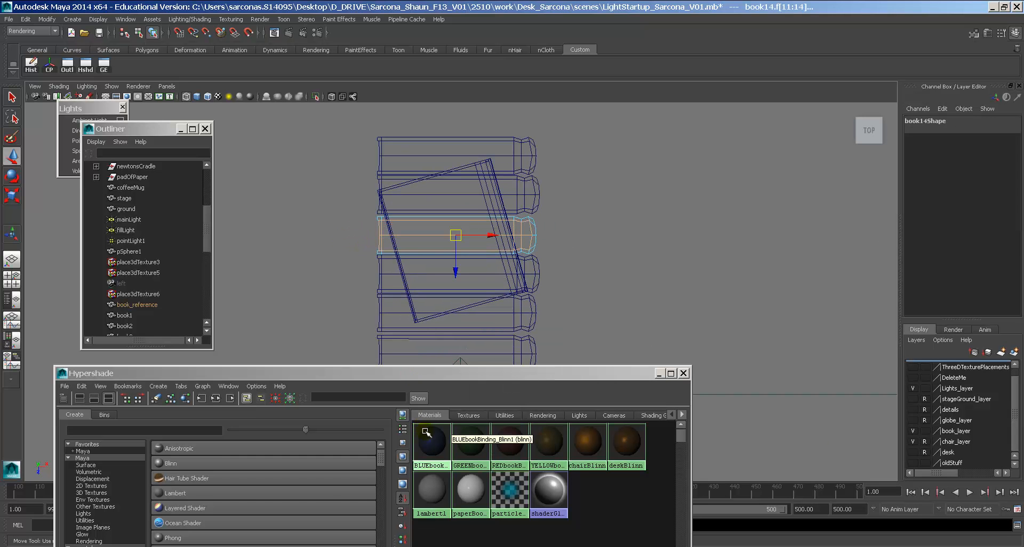
right_click_drag(425, 433, 423, 419)
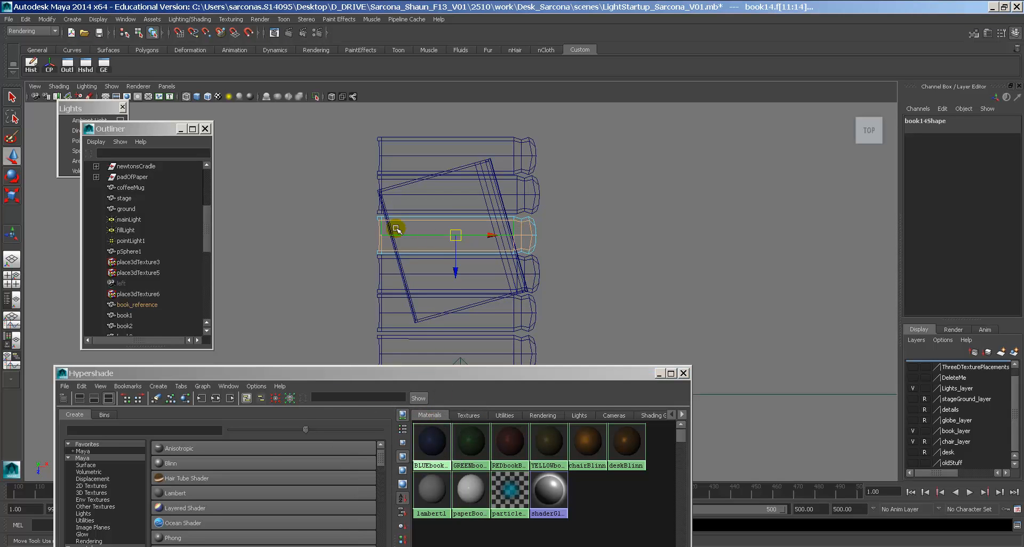
left_click_drag(353, 193, 550, 294, "shift")
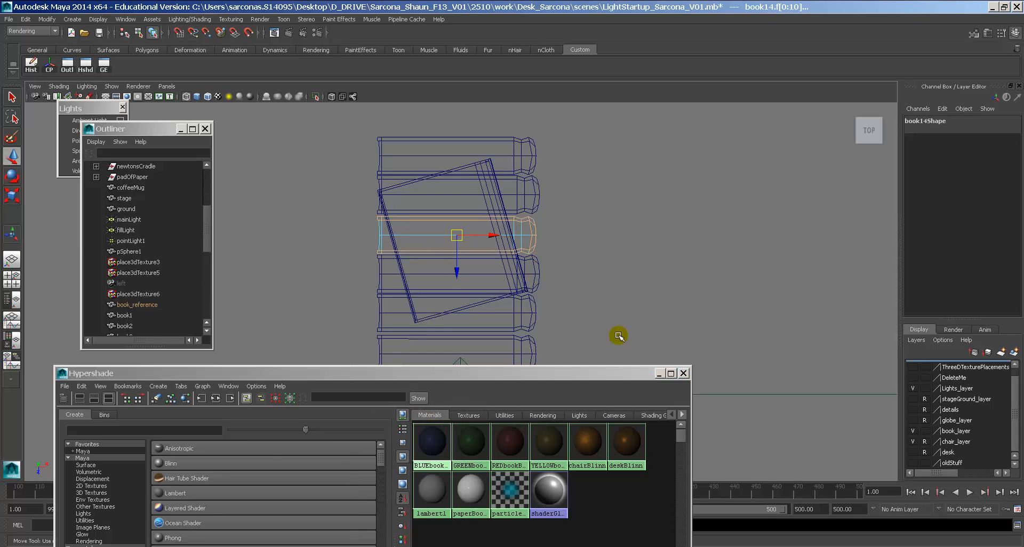
right_click(457, 414)
middle_click_drag(475, 343, 481, 262, "alt")
key("5")
key("4")
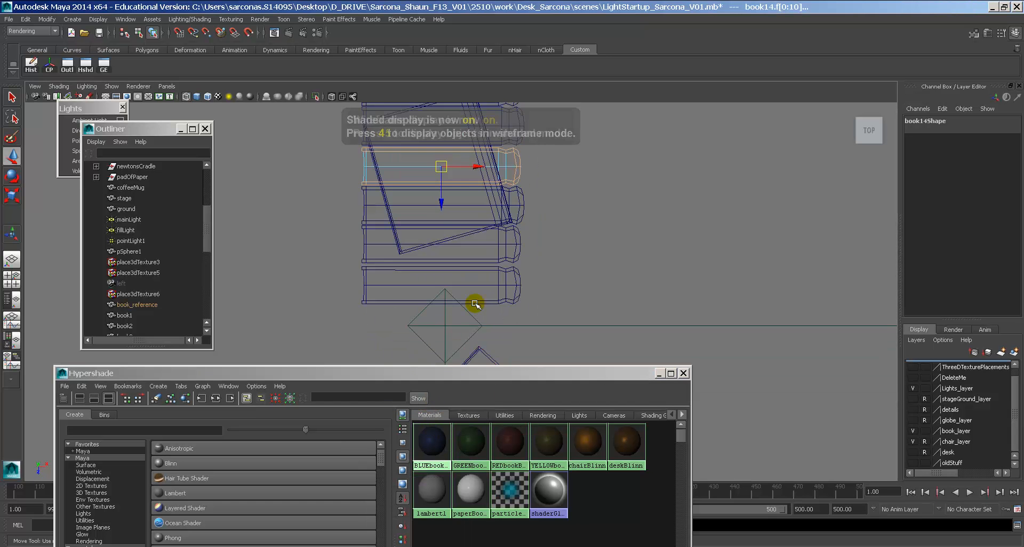
Assign GREENbookBinding_Blinn3 to the cover faces of book16, at the lower end of the same stack, leaving out the page faces.
middle_click_drag(475, 305, 491, 297, "alt")
left_click(511, 274)
left_click(513, 272)
right_click_drag(513, 270, 512, 291)
left_click_drag(512, 266, 337, 274)
left_click_drag(341, 234, 530, 302, "shift")
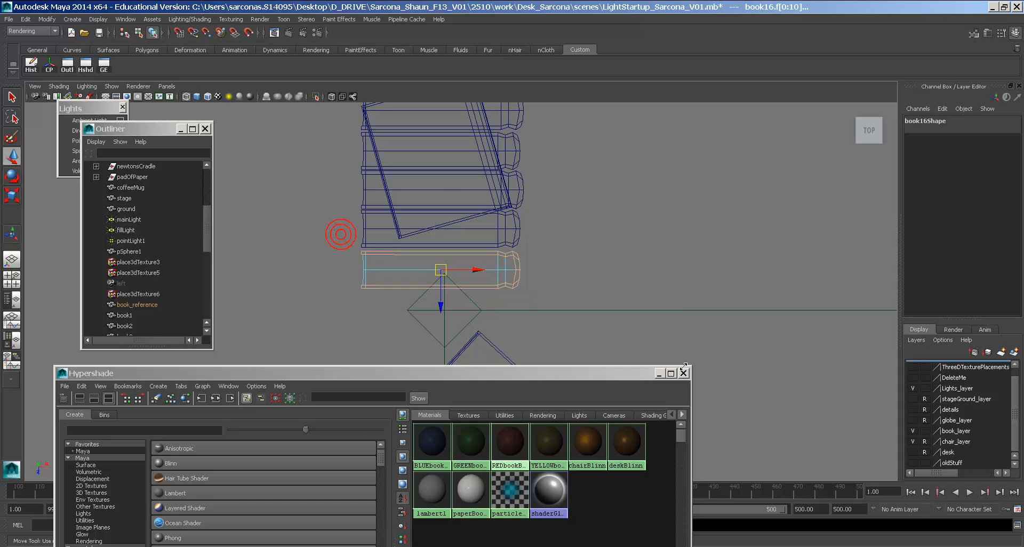
right_click_drag(484, 437, 484, 437)
middle_click_drag(484, 437, 486, 438)
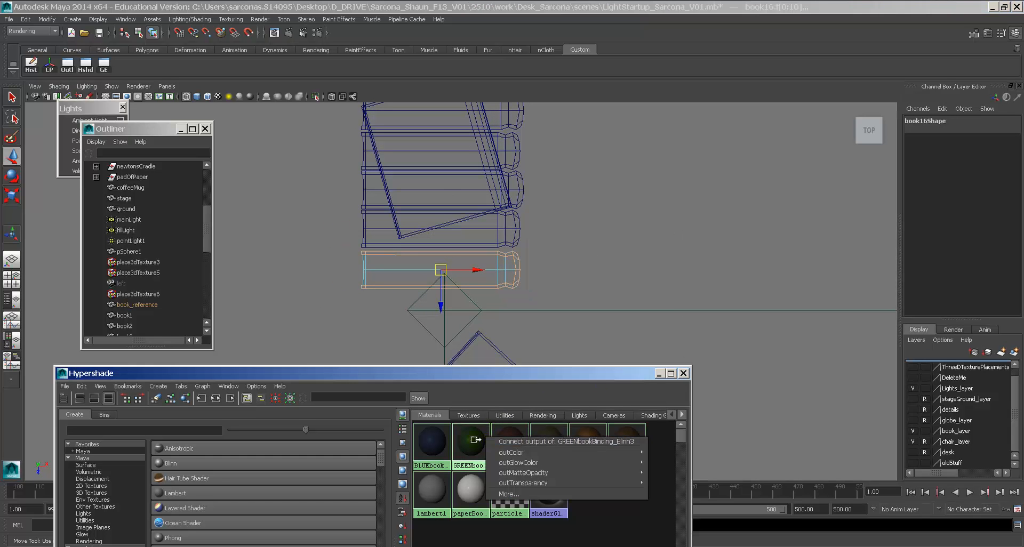
right_click_drag(476, 440, 475, 413)
middle_click_drag(494, 279, 498, 369, "alt")
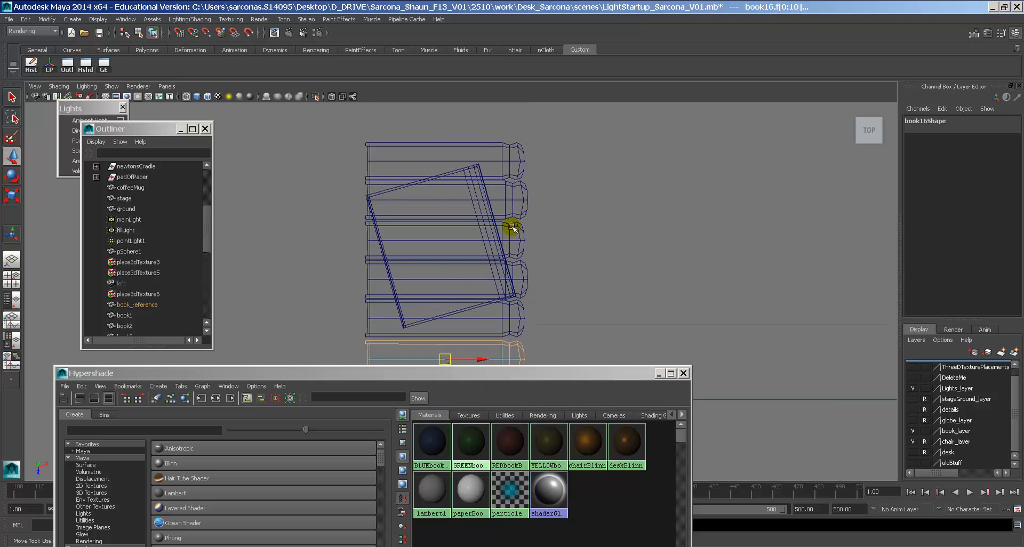
left_click(511, 170)
left_click(518, 187)
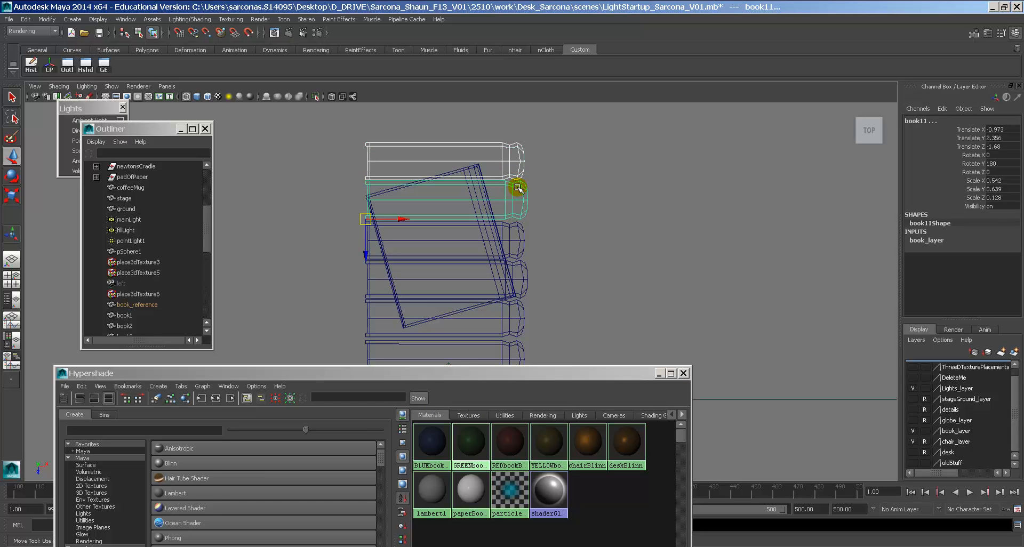
right_click_drag(521, 201, 518, 211)
right_click_drag(507, 168, 508, 169)
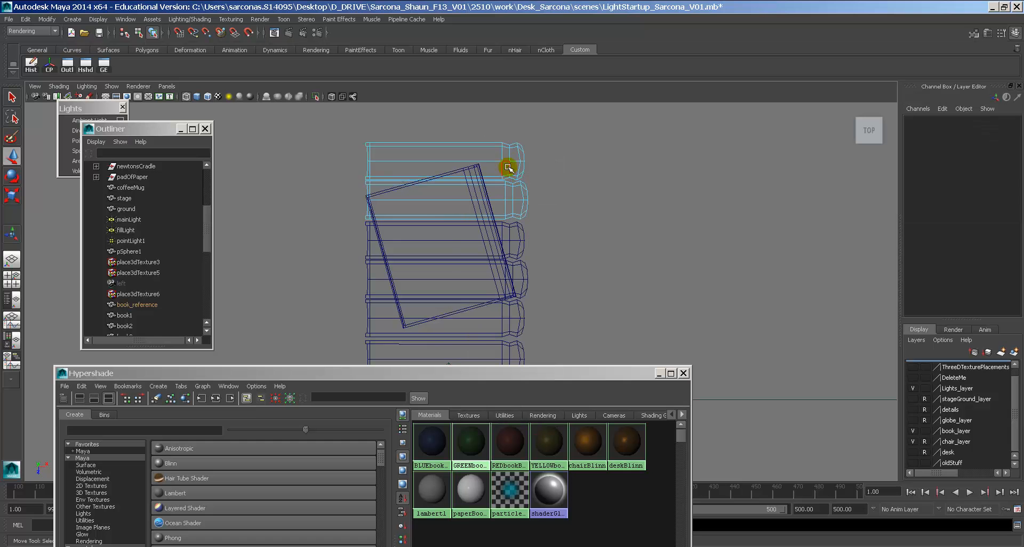
left_click_drag(356, 169, 355, 169)
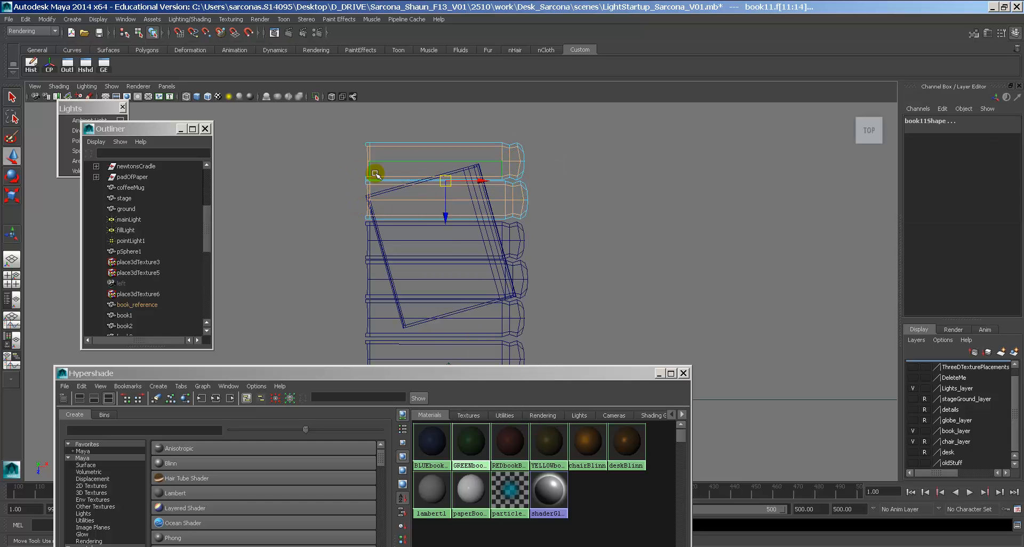
left_click_drag(339, 130, 719, 326)
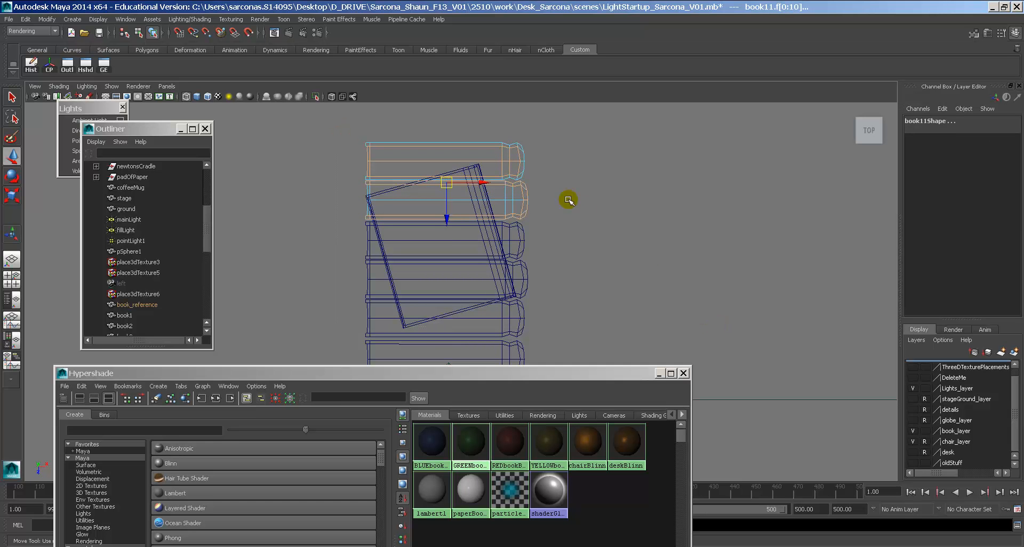
left_click_drag(444, 151, 327, 144)
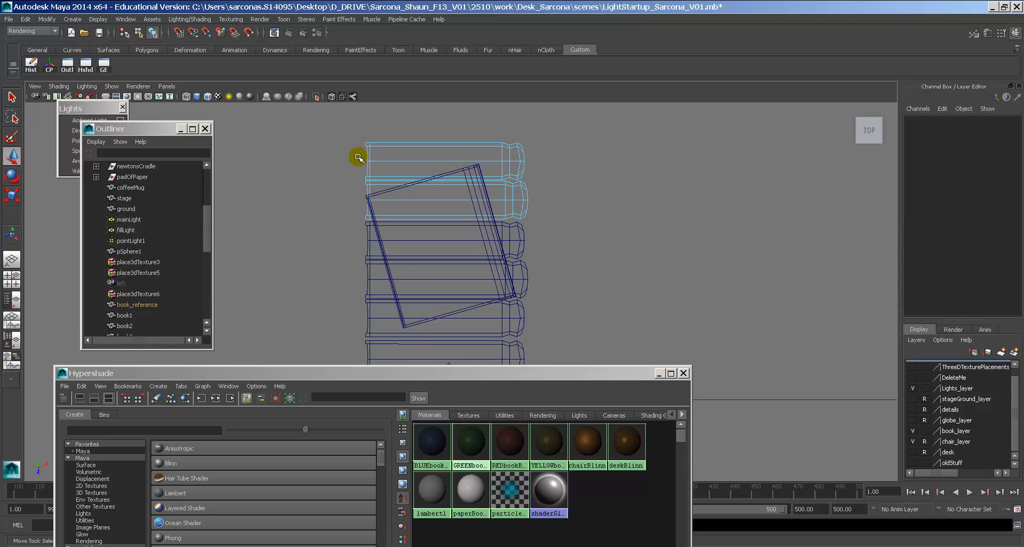
left_click_drag(478, 159, 514, 170)
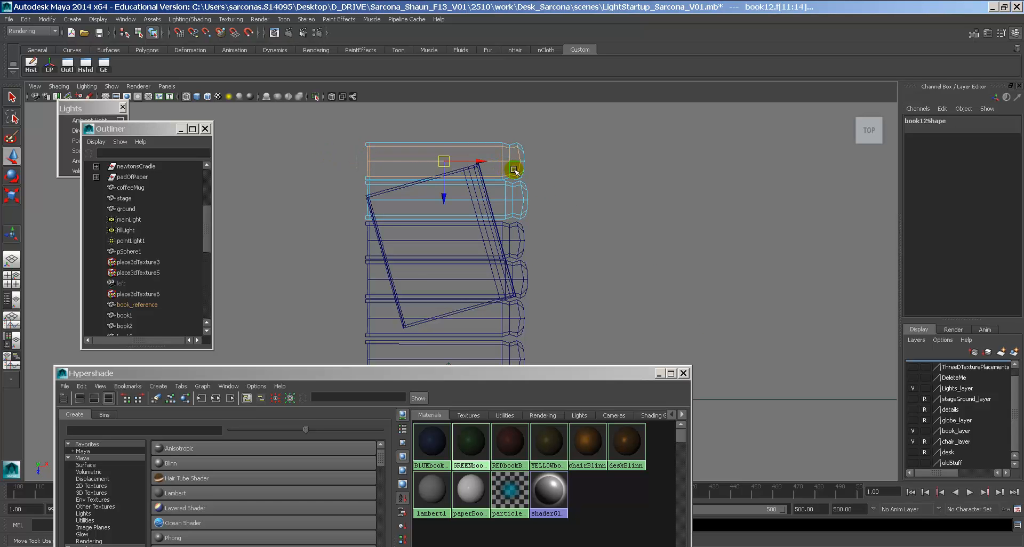
left_click_drag(589, 198, 595, 201)
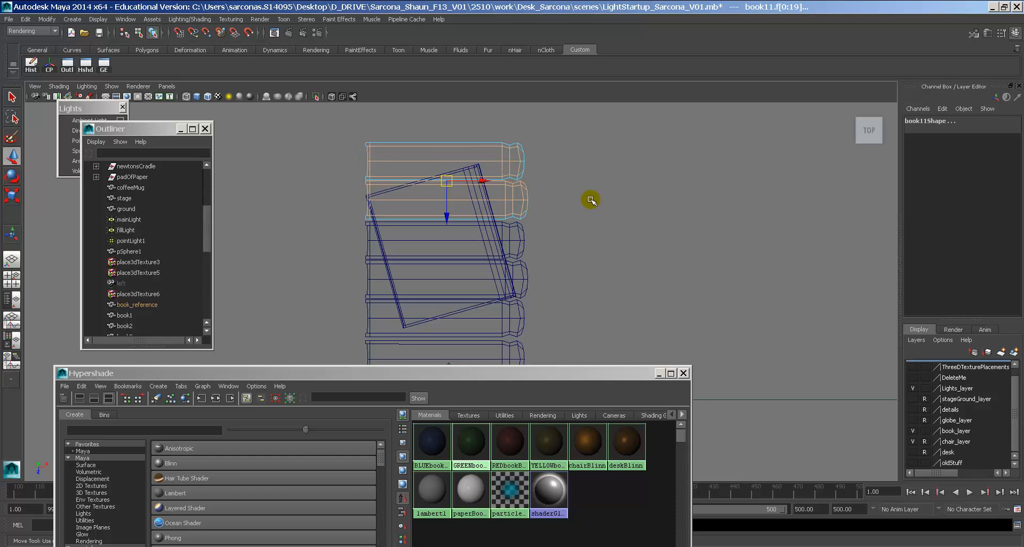
left_click(562, 192)
Assign GREENbookBinding_Blinn3 to the cover faces of book12, at the upper end of the stack, leaving out the page faces.
mouse_move(500, 162)
right_mouse_down()
mouse_move(521, 155)
mouse_move(523, 164)
mouse_move(511, 158)
right_mouse_up()
left_click(563, 177)
left_click(527, 160)
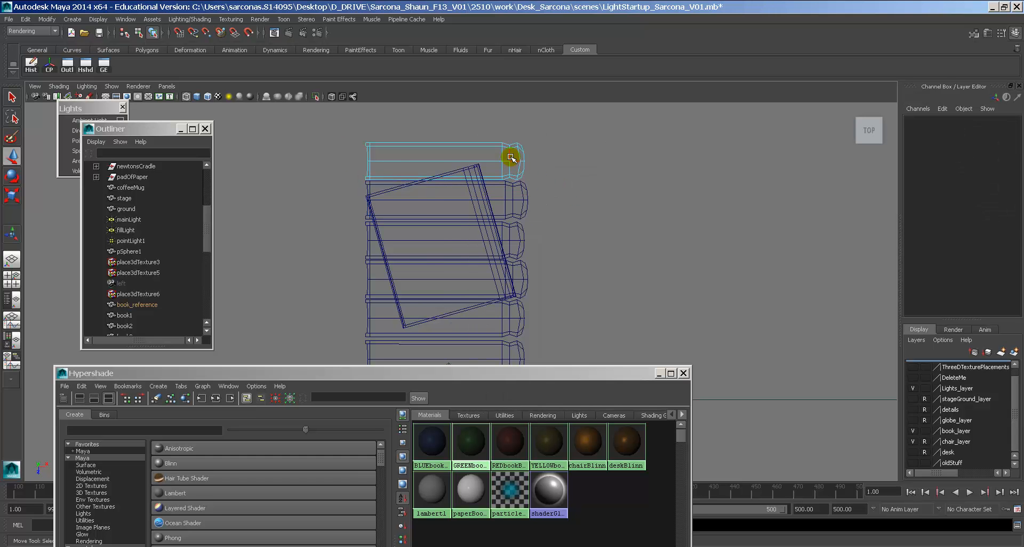
left_click_drag(368, 169, 335, 145)
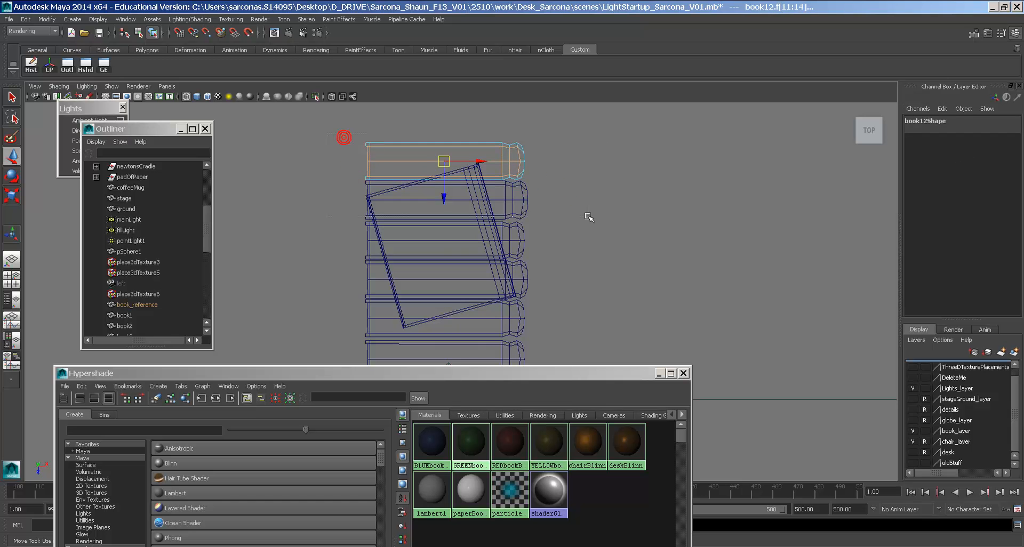
left_click_drag(586, 215, 583, 213, "shift")
right_click_drag(471, 438, 474, 415)
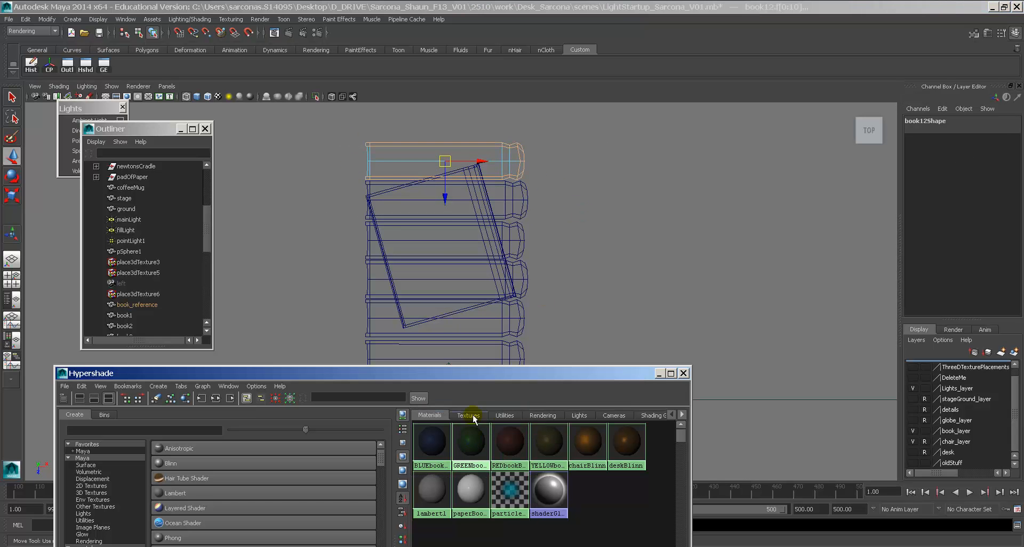
Switch the top view to shaded display and assign GREENbookBinding_Blinn3 to book11's cover faces, leaving out the page faces.
left_click(511, 218)
left_click(521, 206)
key("5")
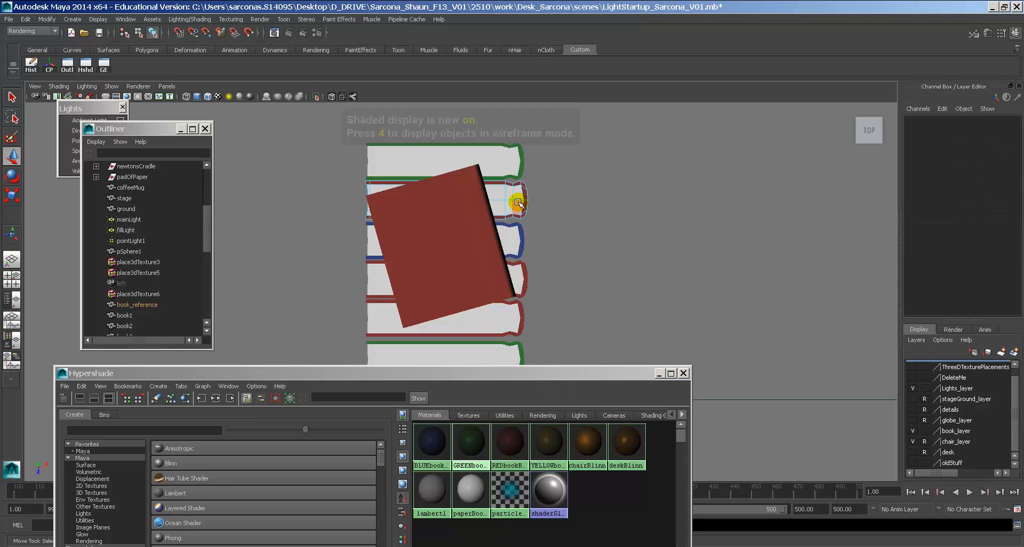
left_click_drag(519, 195, 350, 209)
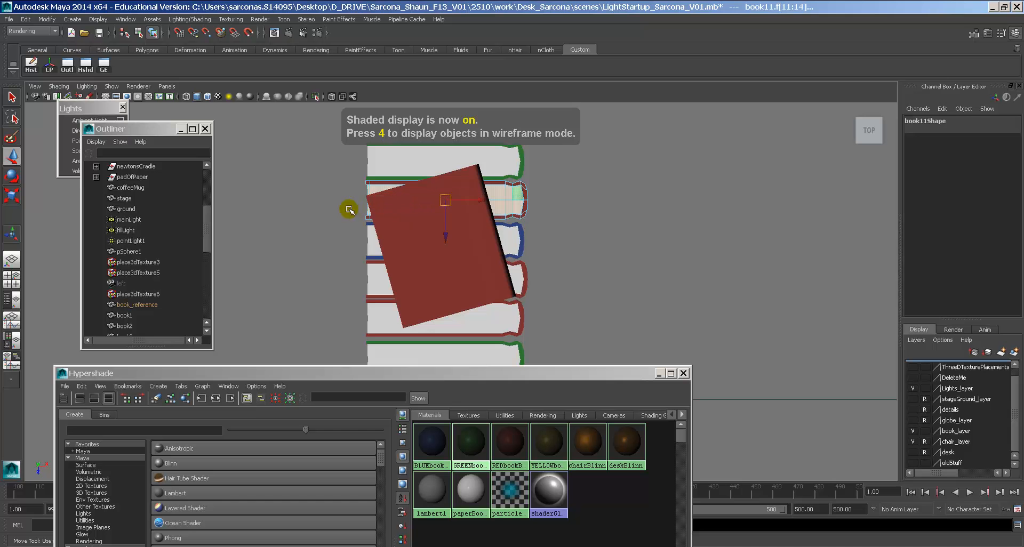
right_click(481, 434)
left_click(492, 405)
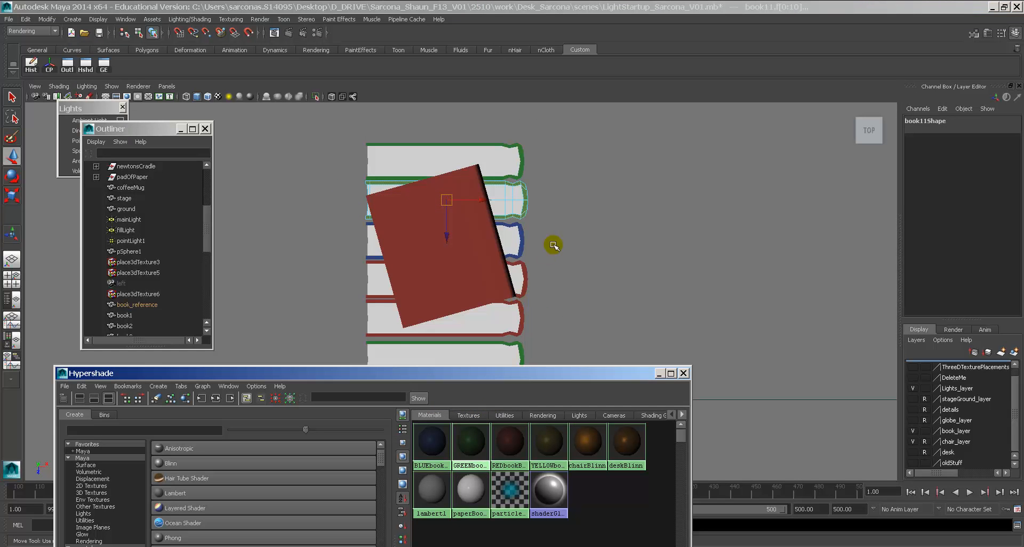
Assign the yellow book binding material to book15's cover faces, leaving out the page faces.
mouse_move(551, 277)
middle_mouse_down("alt")
mouse_move(551, 231)
mouse_move(545, 265)
middle_mouse_up("alt")
left_click(530, 280)
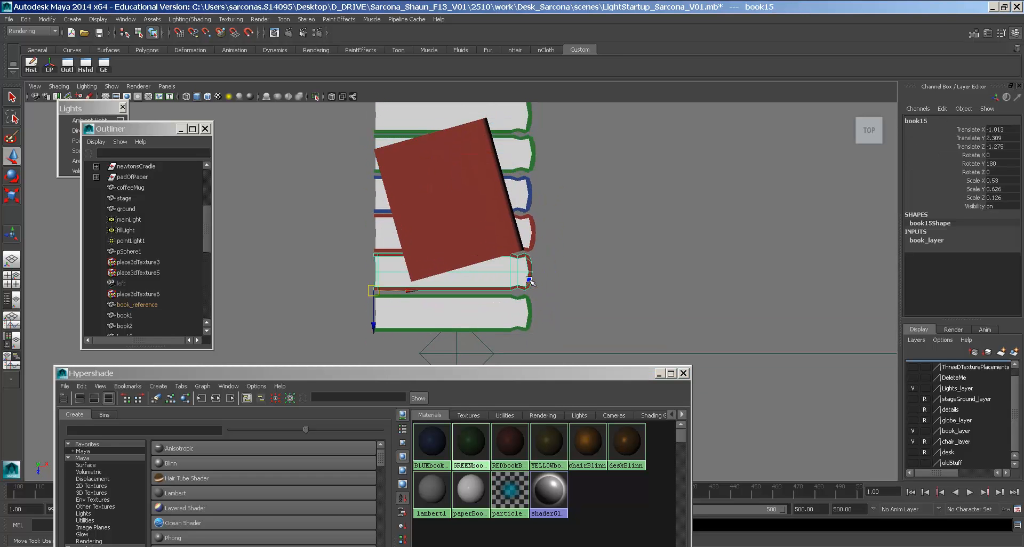
right_click_drag(530, 280, 529, 287)
left_click_drag(524, 271, 351, 239)
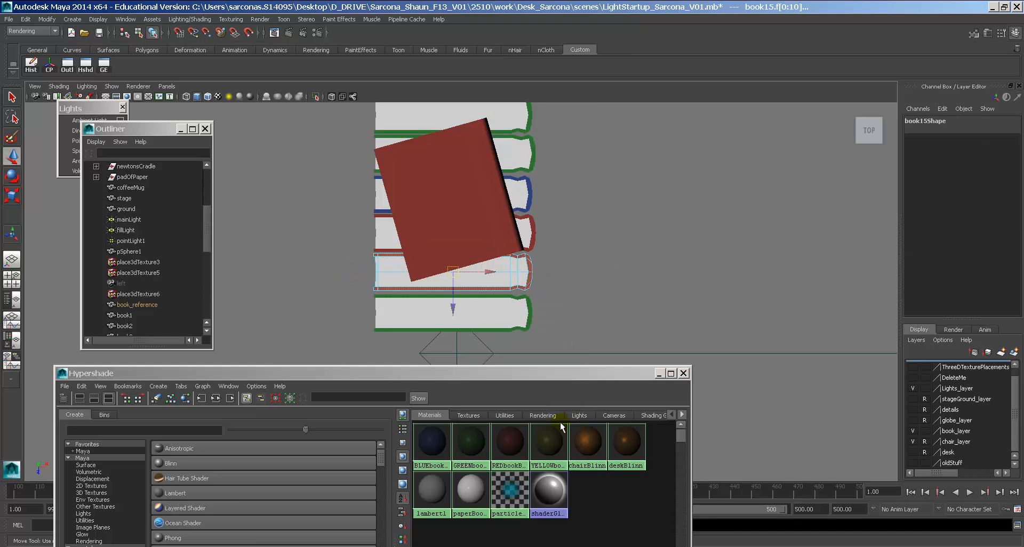
right_click_drag(552, 433, 551, 416)
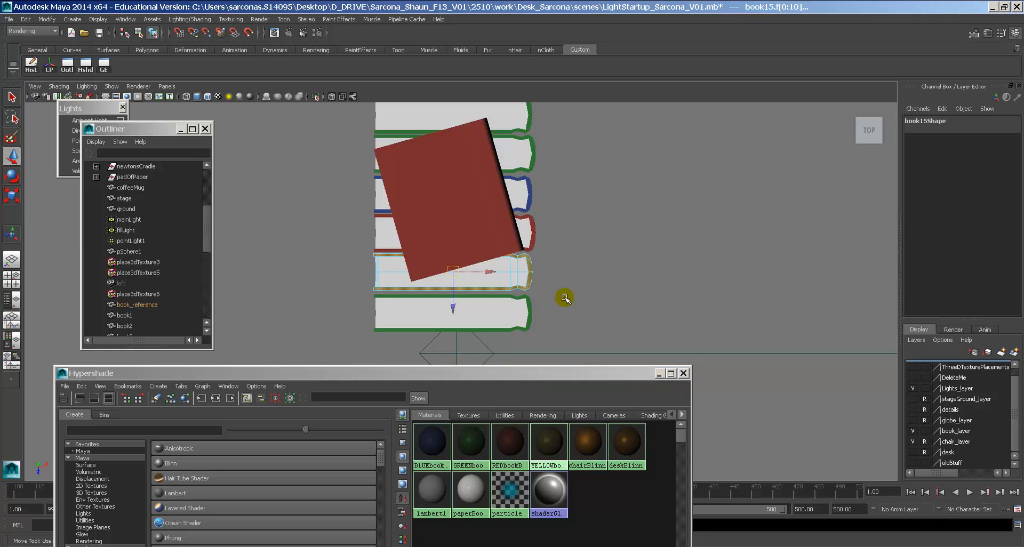
Assign the yellow book binding material to the cover faces of book7 in the other book row, leaving out the page faces.
middle_click_drag(565, 297, 587, 59, "alt")
middle_click_drag(592, 320, 587, 64, "alt")
middle_click_drag(576, 337, 571, 49, "alt")
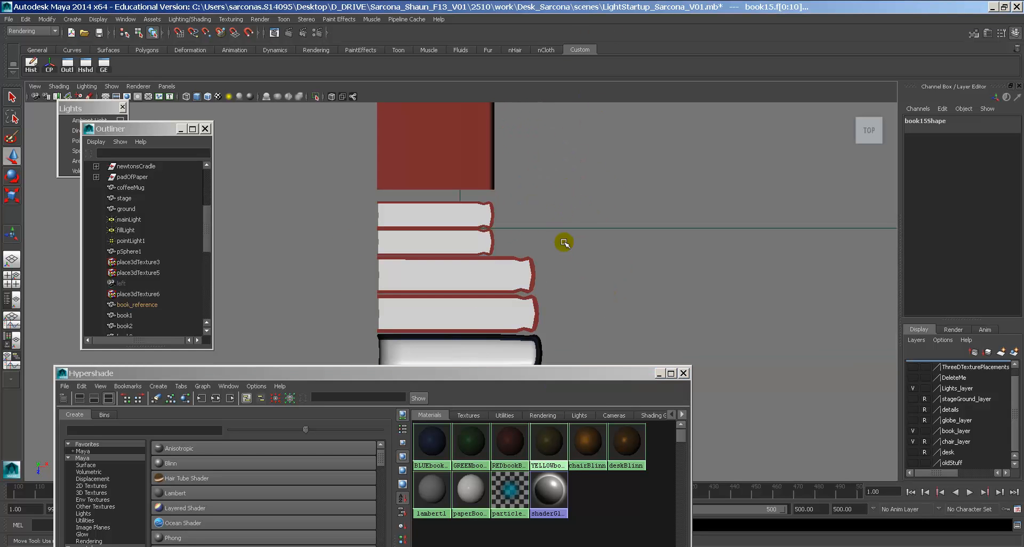
right_click_drag(469, 219, 407, 222)
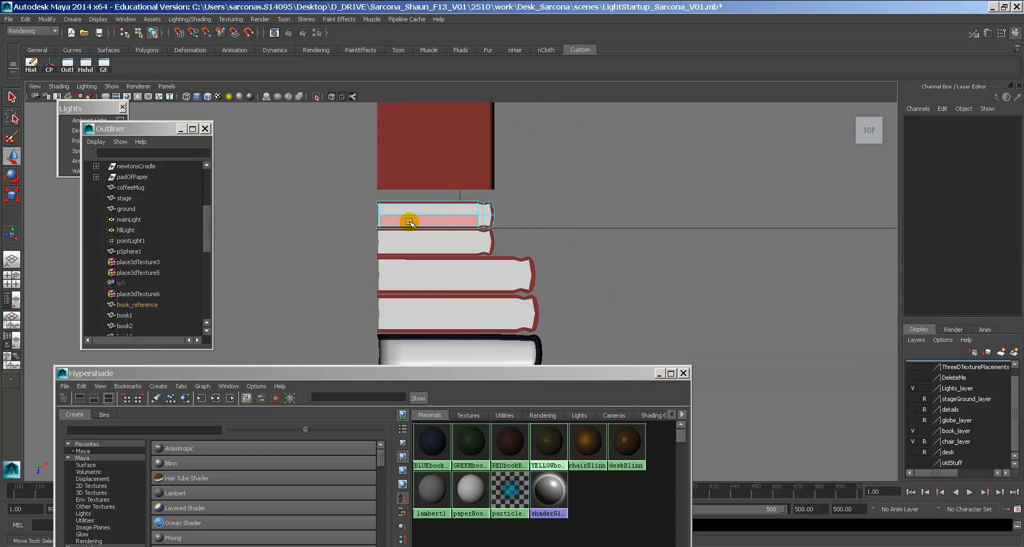
left_click_drag(367, 212, 486, 221)
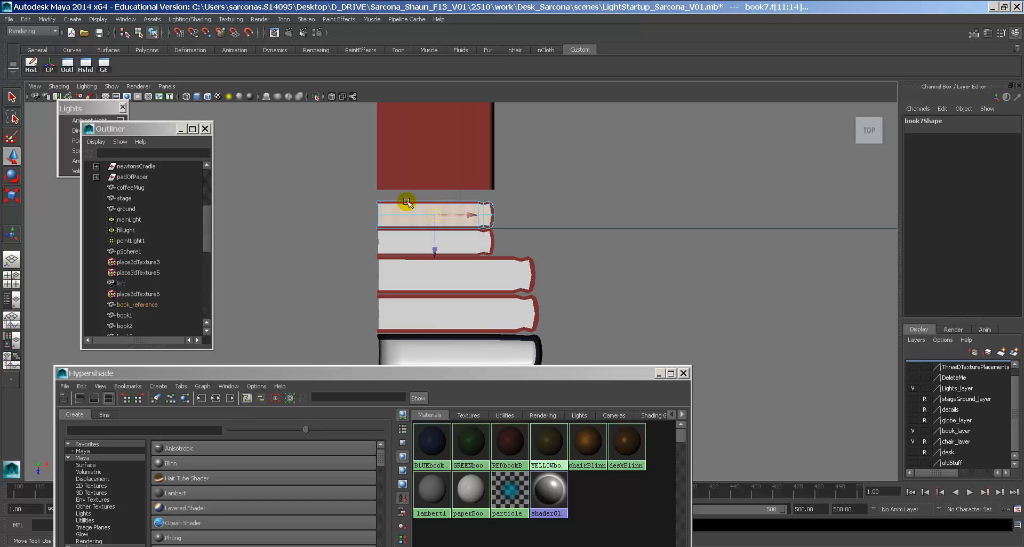
right_click_drag(546, 439, 542, 411)
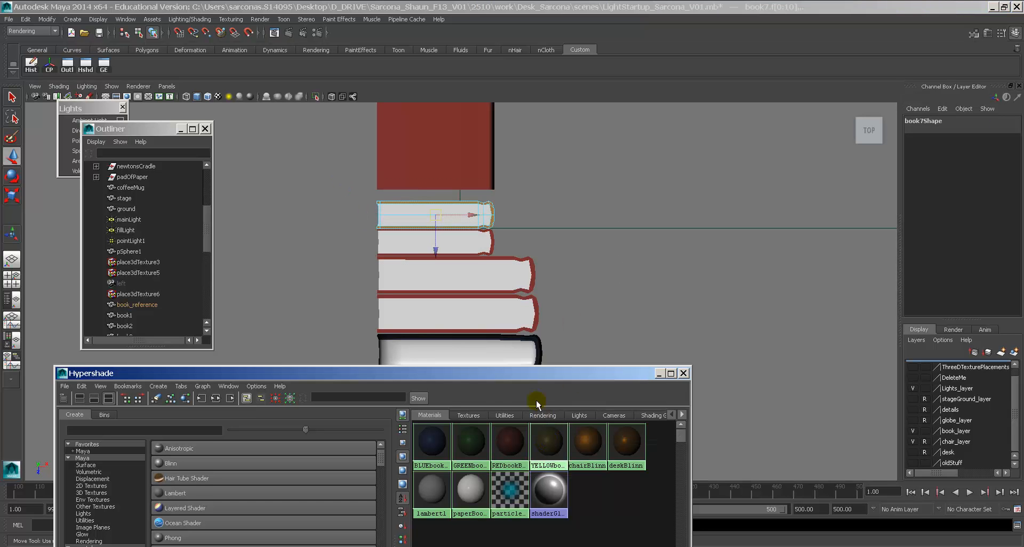
Assign the yellow book binding material to the cover faces of book4, leaving out the page faces, and return to object selection in perspective.
middle_click_drag(520, 324, 505, 229, "alt")
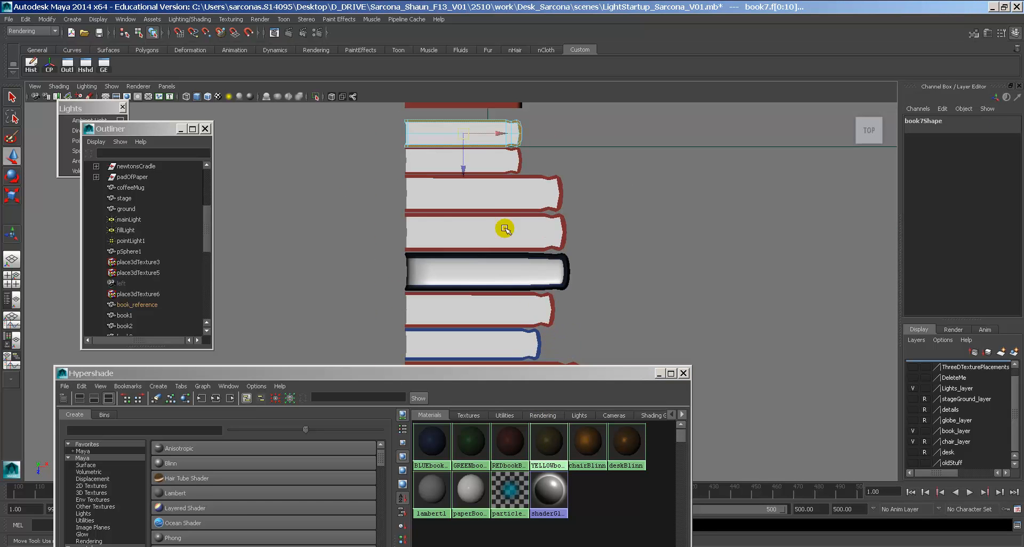
right_click_drag(490, 203, 501, 241)
left_click(499, 226)
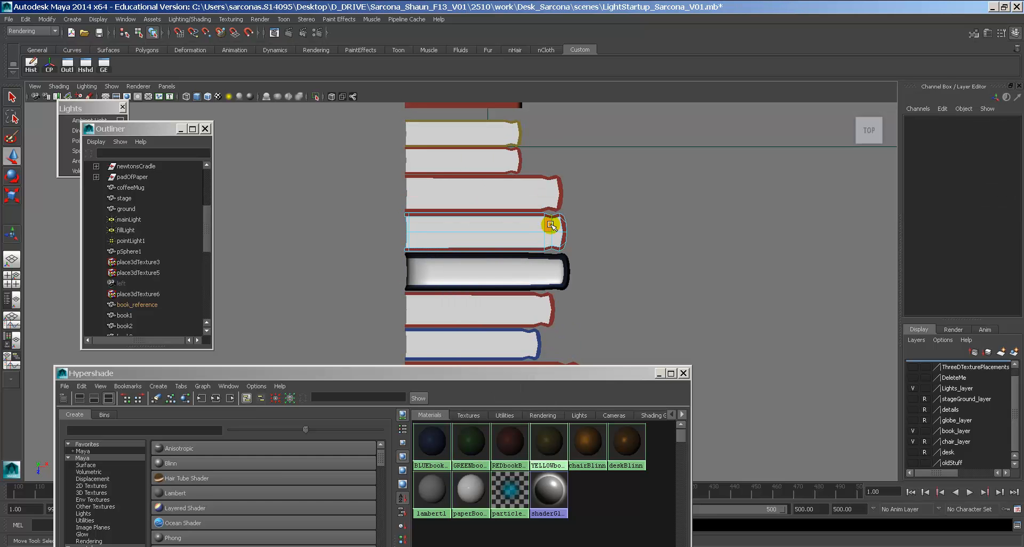
left_click_drag(556, 224, 403, 240)
left_click_drag(358, 189, 521, 244)
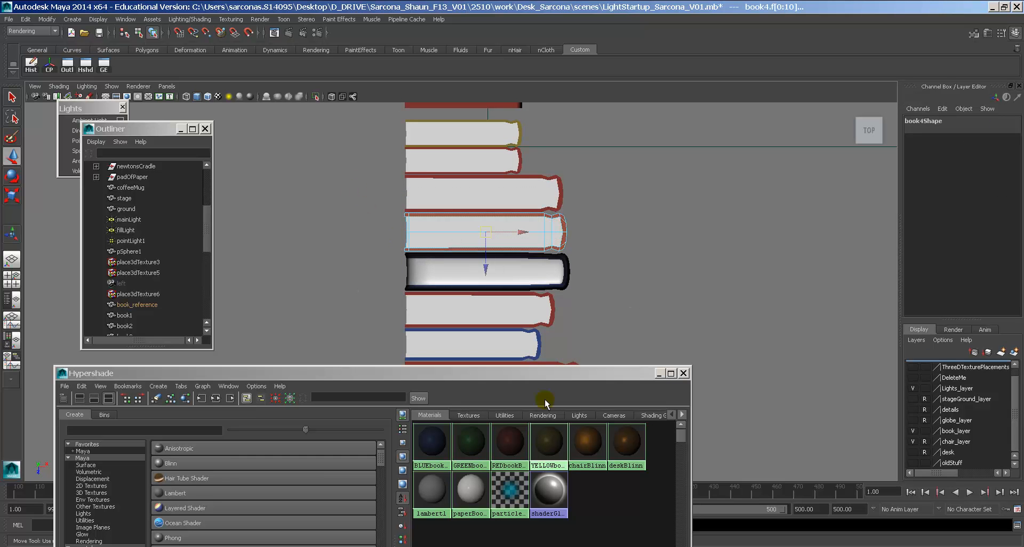
right_click_drag(547, 437, 549, 410)
key("space")
left_click_drag(570, 271, 581, 253)
right_click_drag(605, 188, 641, 162)
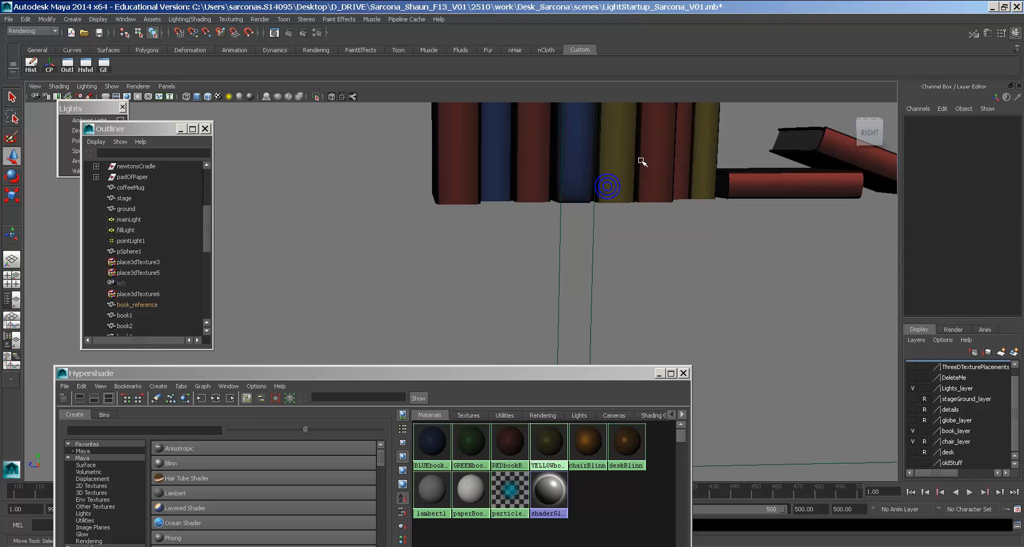
left_click(641, 162)
Select book17, lying flat on top of the second book row, and frame it in the right view in wireframe display.
scroll(685, 194, "down", 4)
left_click_drag(629, 272, 521, 302, "alt")
left_click(537, 235)
scroll(553, 320, "down", 2)
scroll(583, 256, "down", 3)
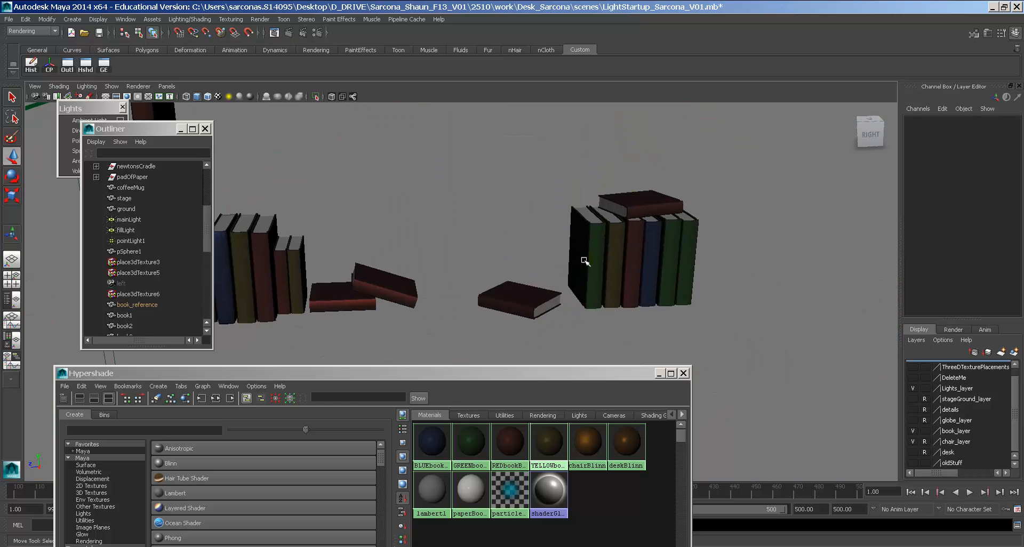
left_click(619, 191)
key("space")
left_click_drag(618, 200, 653, 193)
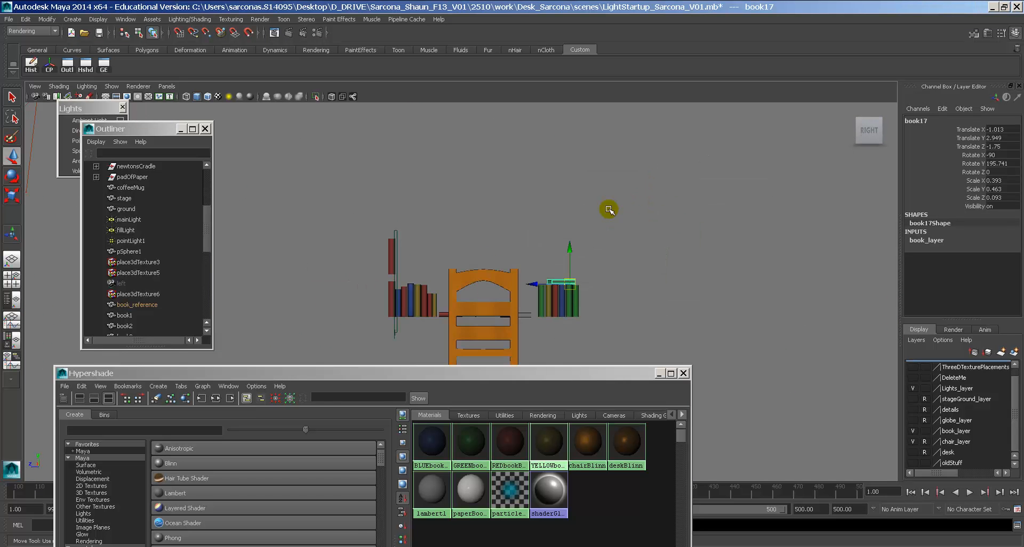
key("4")
key("f")
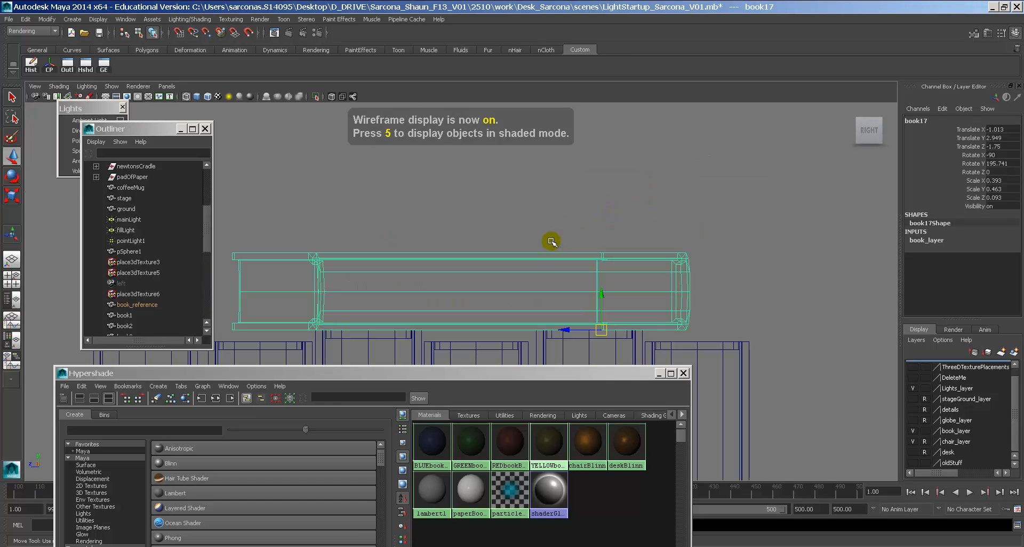
Return to the shaded perspective view and set book17's Rotate Y to 0.
key("space")
mouse_move(551, 240)
left_mouse_down()
mouse_move(552, 258)
mouse_move(551, 239)
left_mouse_up()
key("space")
key("5")
left_click_drag(640, 226, 569, 229, "alt")
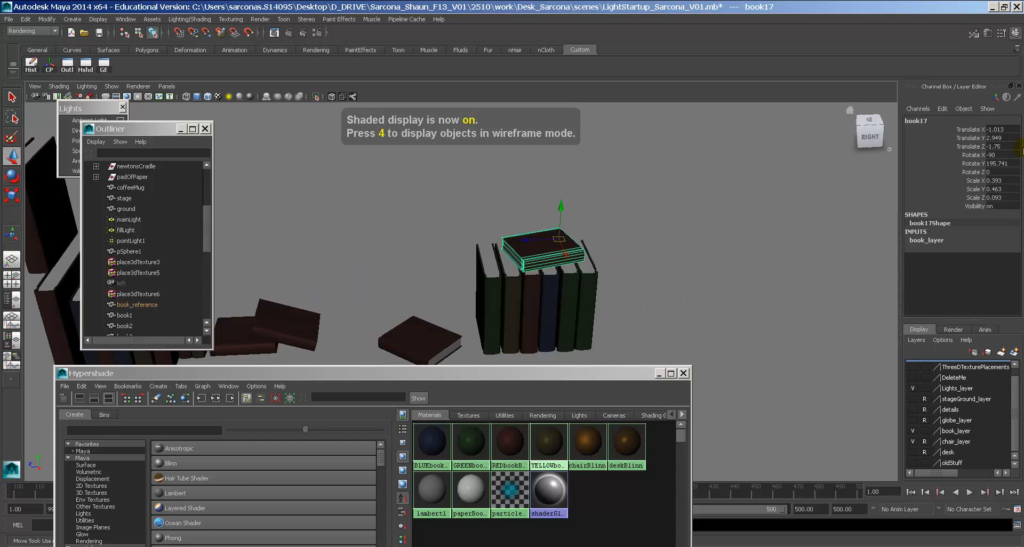
type("0")
key("Return")
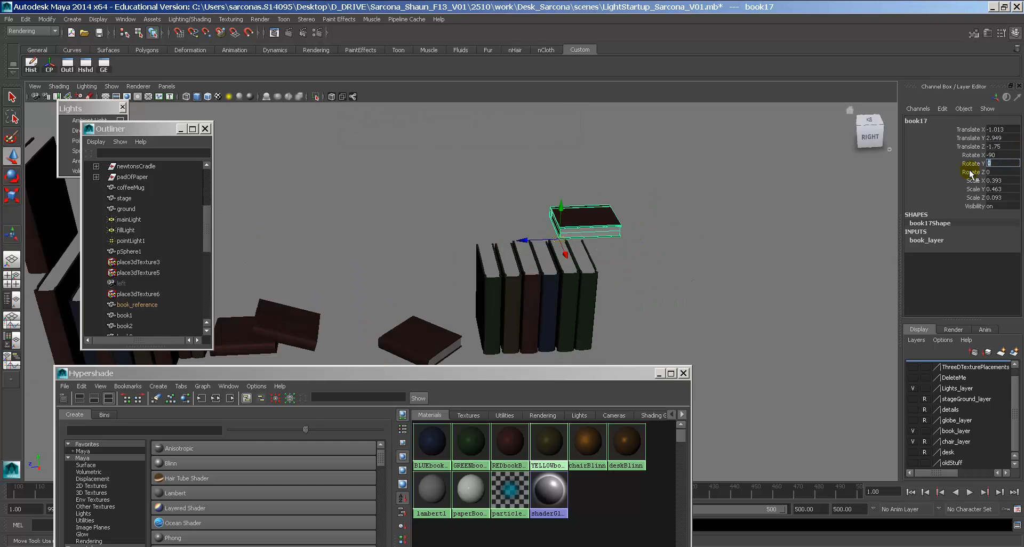
Put book17 into face selection mode and bring it up close in the front view in wireframe display.
left_click_drag(796, 191, 657, 254, "alt")
key("space")
key("4")
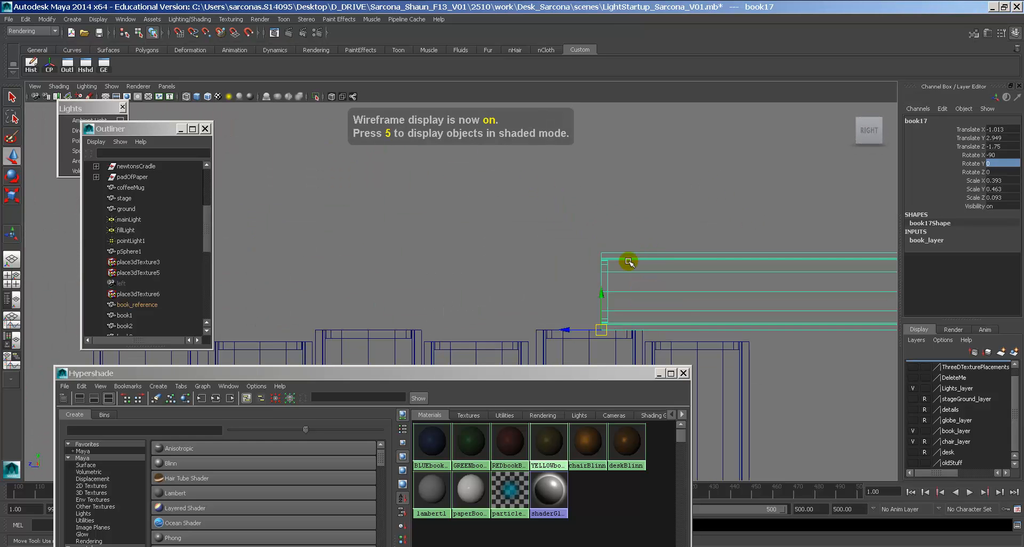
right_click_drag(632, 261, 635, 271)
left_click_drag(734, 279, 704, 276, "alt")
middle_click_drag(705, 277, 683, 276, "alt")
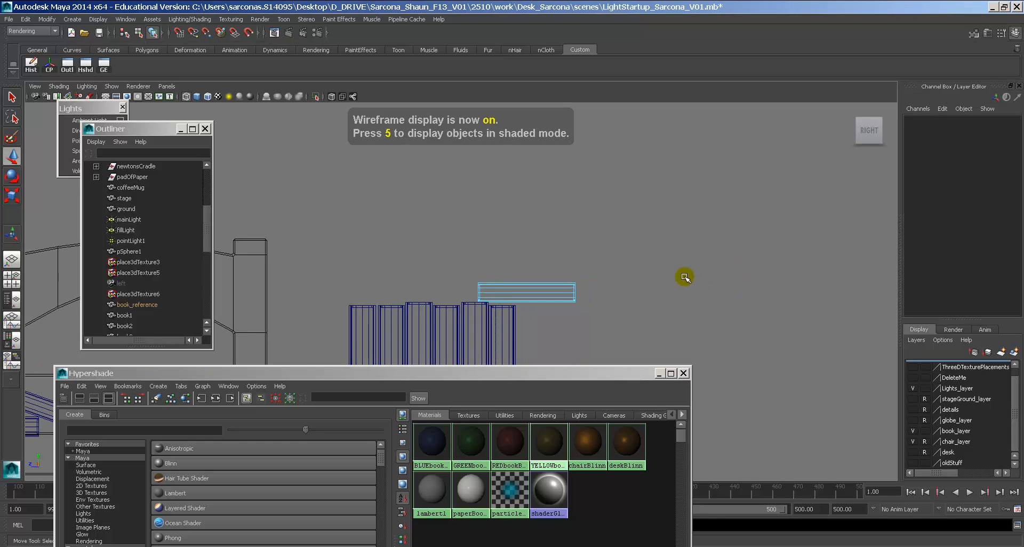
key("space")
left_click_drag(684, 277, 684, 286)
left_click_drag(729, 227, 510, 193, "alt")
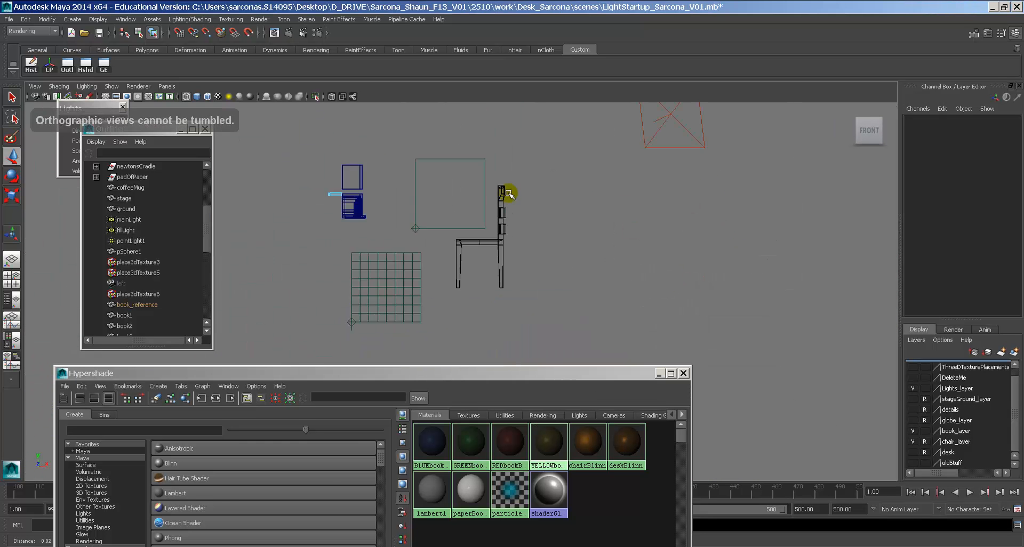
middle_click_drag(509, 193, 620, 250, "alt")
right_click_drag(441, 242, 650, 249, "alt")
Assign GREENbookBinding_Blinn3 to book17's cover faces, leaving out the page faces, and return to object mode in the shaded perspective view.
left_click_drag(652, 258, 446, 267)
left_click(427, 271)
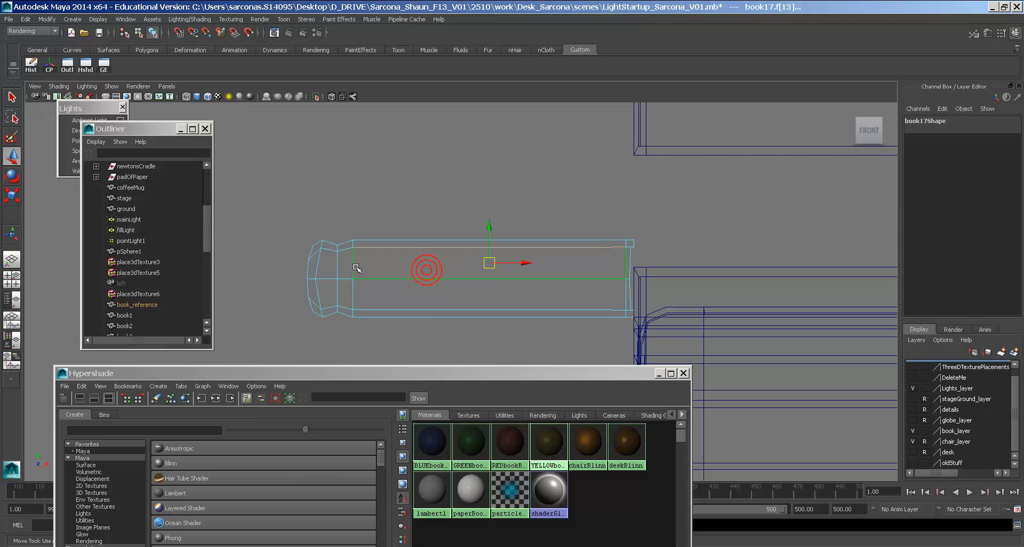
left_click_drag(329, 266, 709, 296)
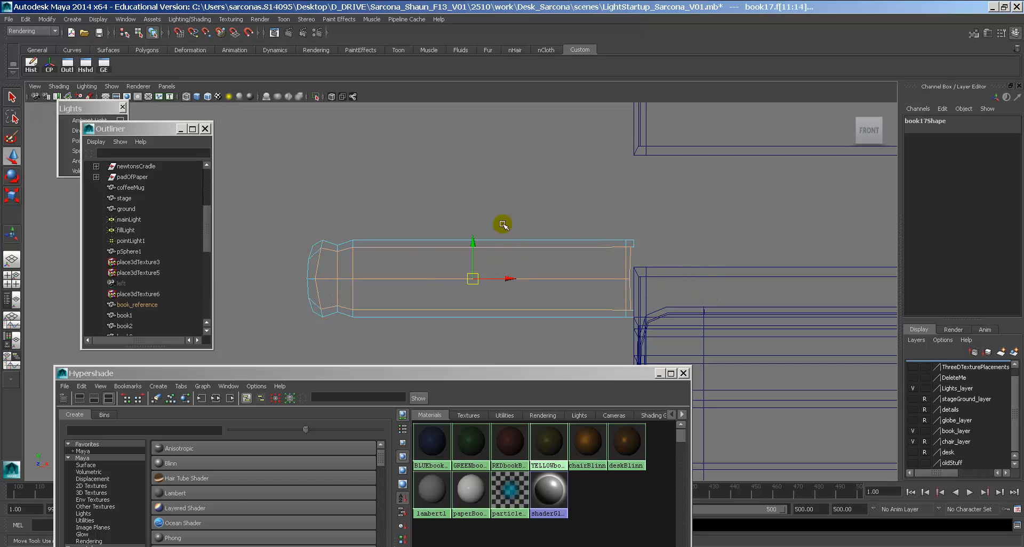
left_click_drag(273, 219, 734, 388, "shift")
right_click_drag(464, 448, 463, 413)
key("space")
mouse_move(478, 306)
left_mouse_down()
mouse_move(479, 288)
mouse_move(583, 306)
mouse_move(588, 316)
left_mouse_up()
key("5")
right_click_drag(658, 292, 715, 272)
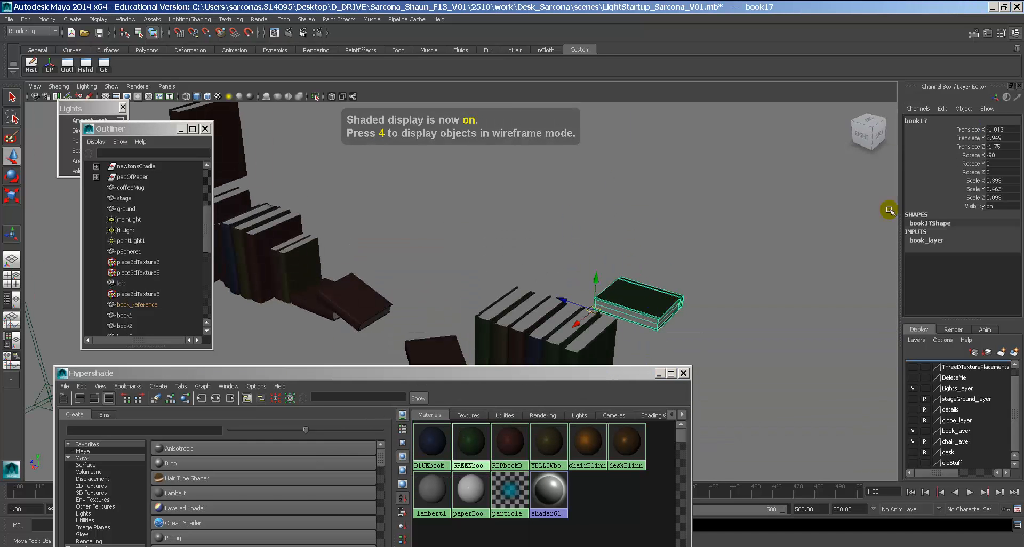
Try turning book17 around with a Rotate Z of 180.
left_click(1009, 172)
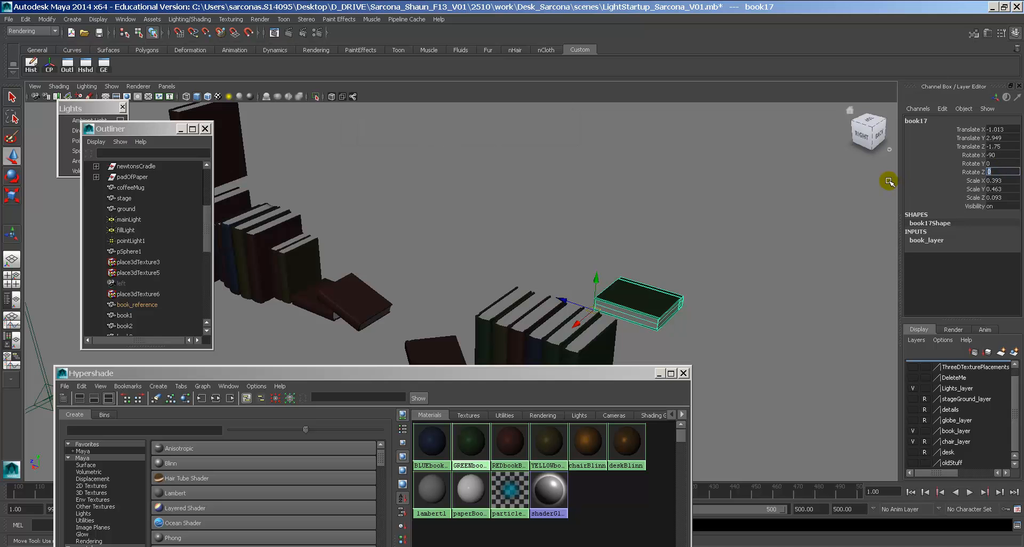
key("Return")
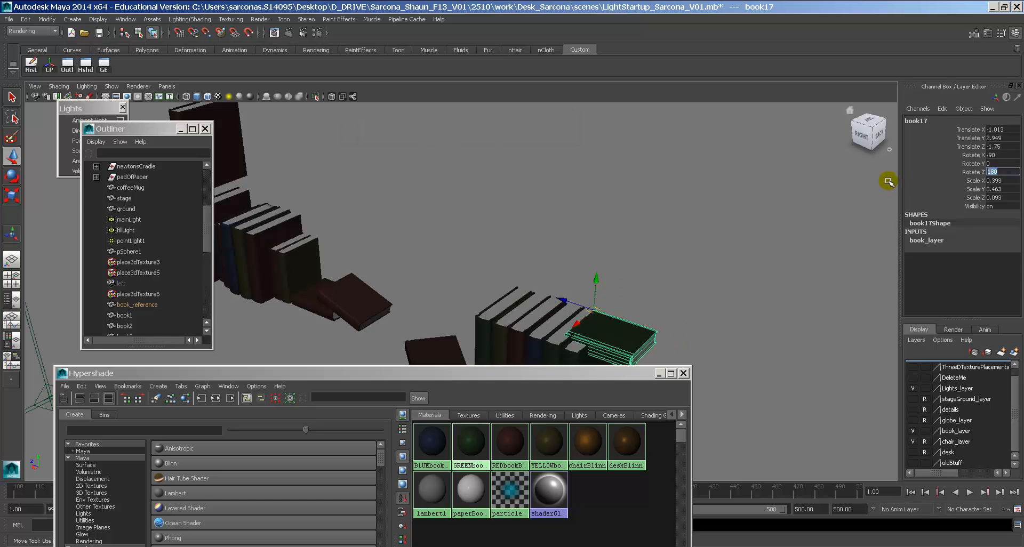
left_click_drag(729, 249, 766, 243, "alt")
middle_click_drag(766, 242, 676, 232, "alt")
right_click_drag(676, 232, 760, 243, "alt")
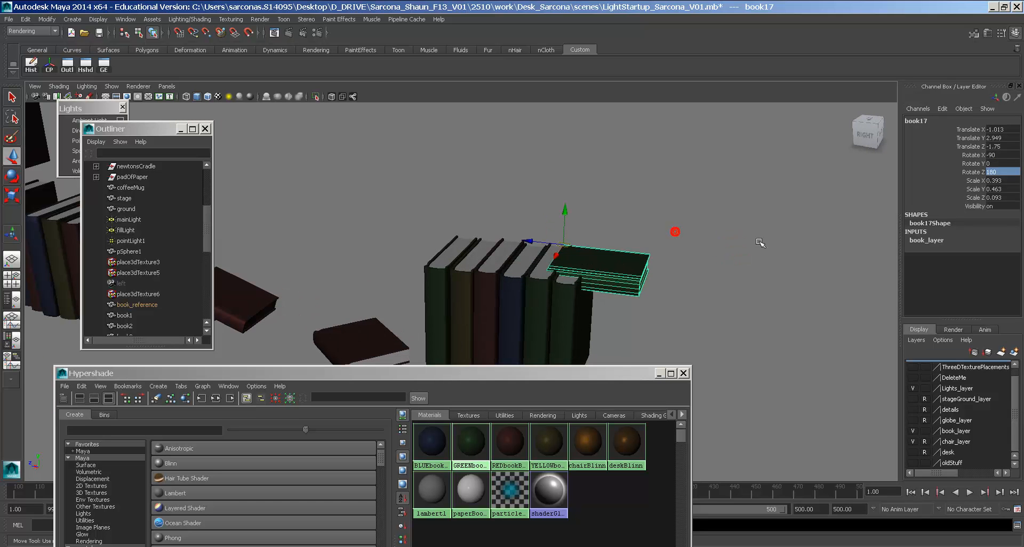
key("ctrl+z")
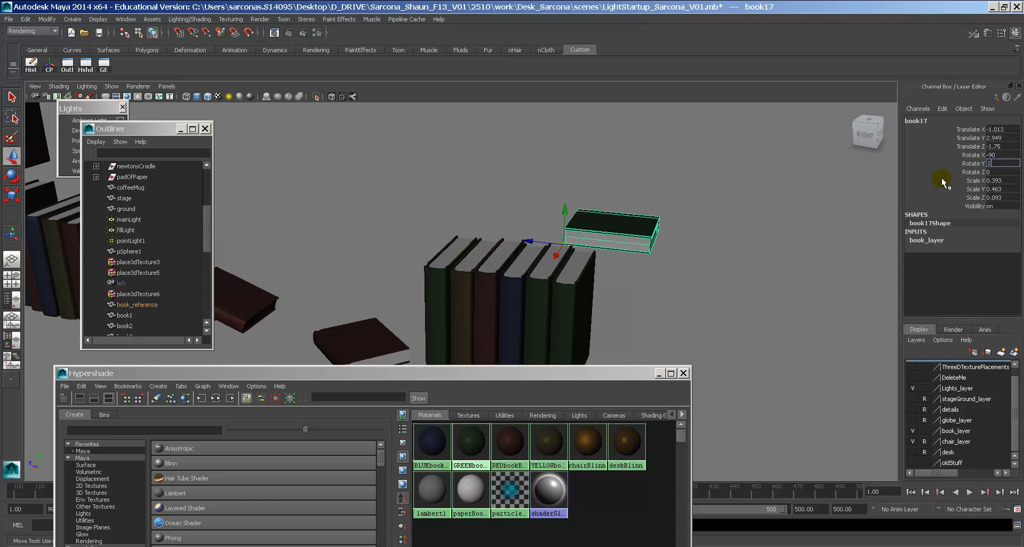
Set book17's Rotate Y to 195 so it lies on top of the book row, and deselect it.
key("Return")
left_click_drag(665, 238, 709, 224, "alt")
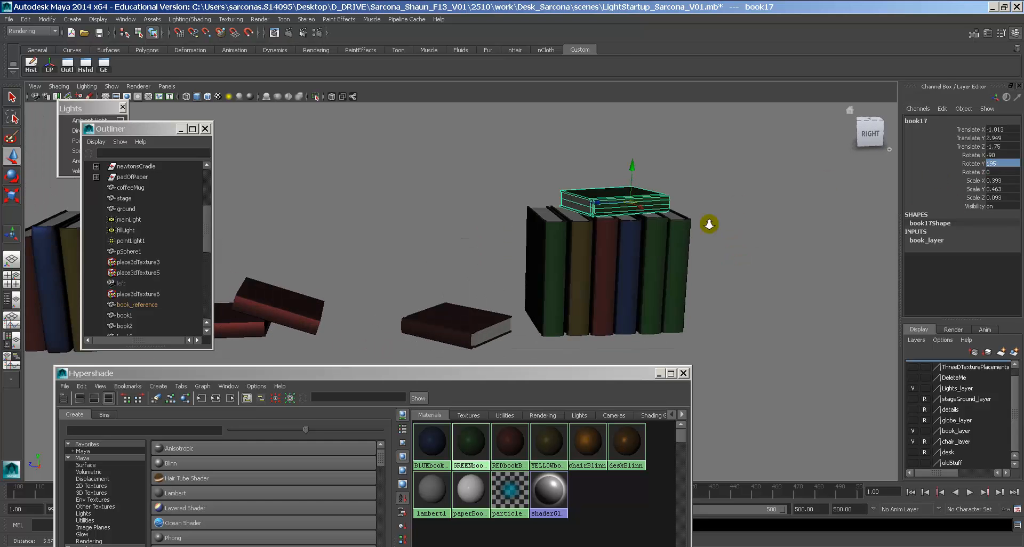
right_click_drag(709, 224, 678, 227, "alt")
left_click(724, 220)
left_click_drag(664, 226, 686, 245, "alt")
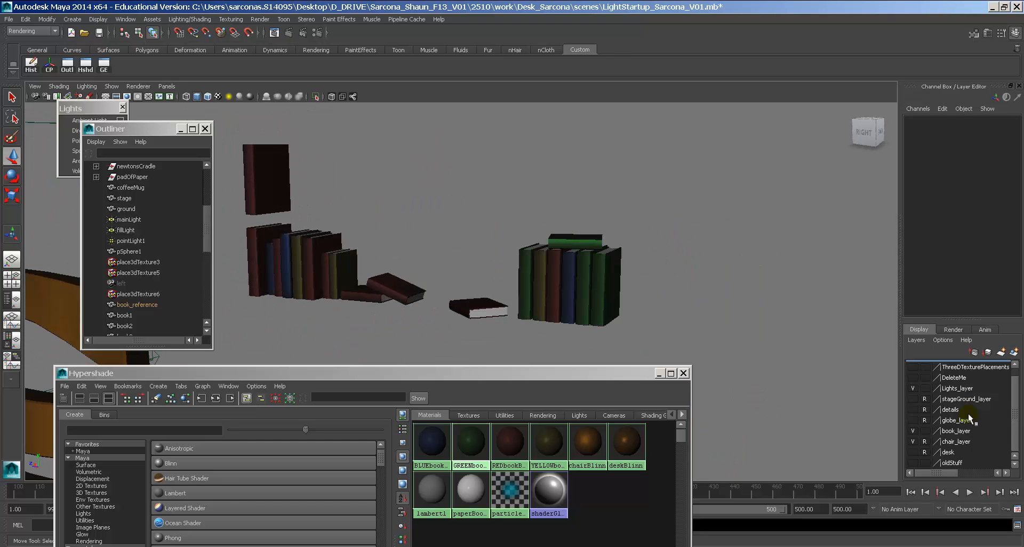
Make the desk layer visible around the books and close the Hypershade.
left_click(913, 452)
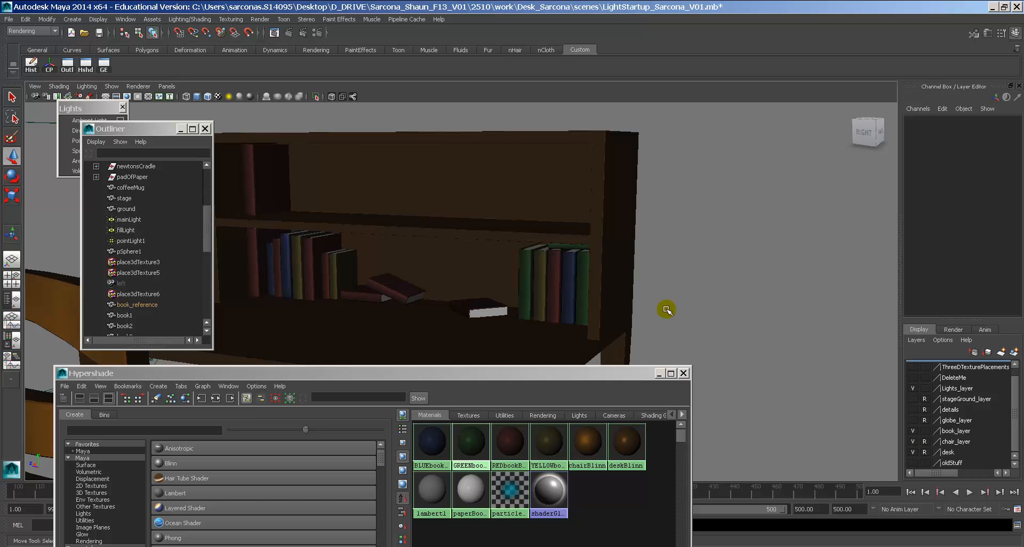
mouse_move(665, 306)
left_mouse_down("alt")
mouse_move(782, 330)
mouse_move(670, 300)
mouse_move(667, 289)
left_mouse_up("alt")
left_click_drag(593, 286, 668, 306, "alt")
left_click(684, 373)
right_click_drag(667, 306, 708, 310, "alt")
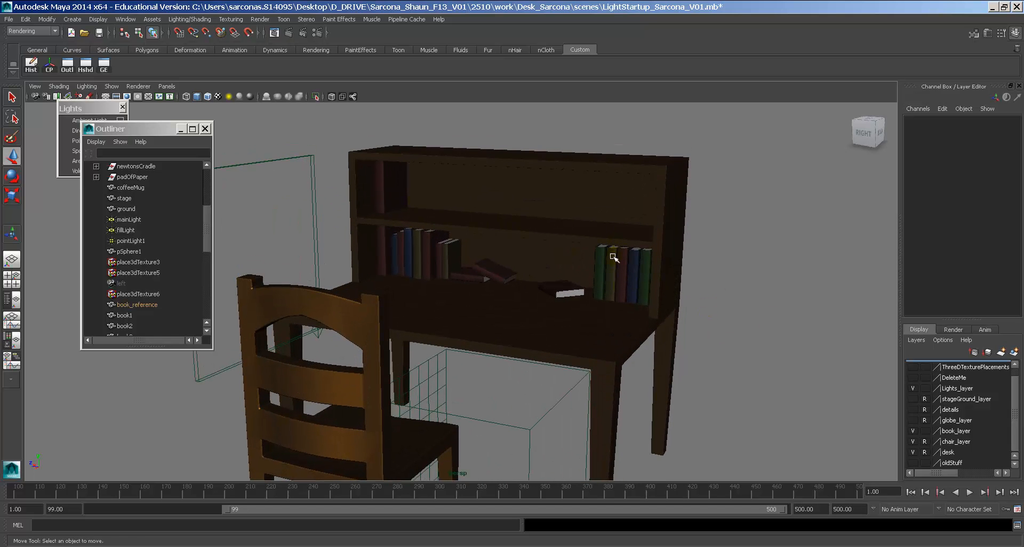
Duplicate five books from the lower shelf and place the copies on the upper shelf, with book23's Translate Z at about 1.128.
left_click_drag(435, 251, 484, 179, "alt")
key("ctrl+d")
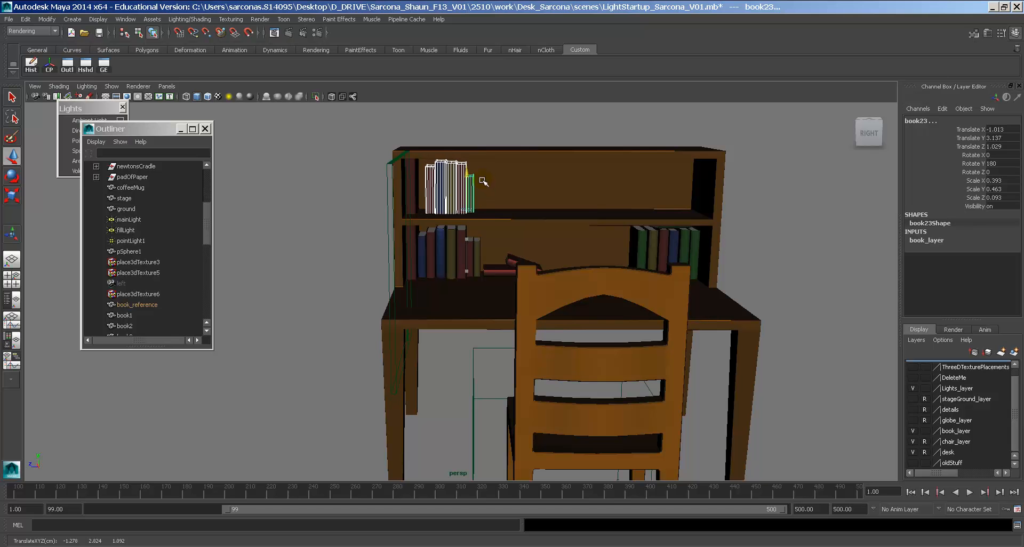
left_click_drag(450, 211, 441, 209)
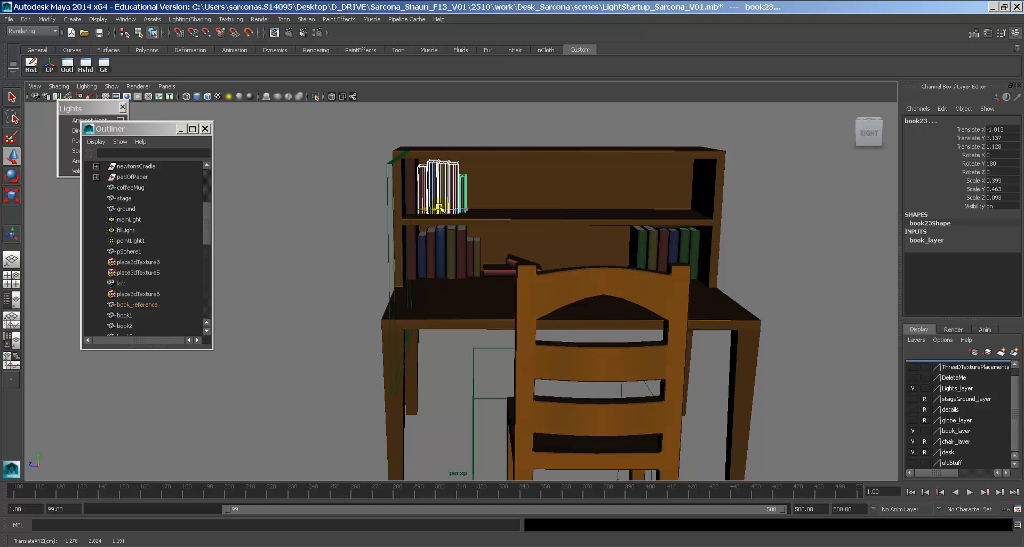
left_click(459, 120)
Nudge the five copied books closer to the standing red book on the upper shelf, bringing book23's Translate Z to about 1.141.
left_click_drag(474, 169, 469, 181, "alt")
right_click_drag(469, 181, 496, 177, "alt")
middle_click_drag(470, 172, 505, 283, "alt")
right_click_drag(505, 283, 617, 273, "alt")
left_click_drag(617, 272, 599, 263, "alt")
right_click_drag(599, 263, 610, 272, "alt")
key("ctrl+z")
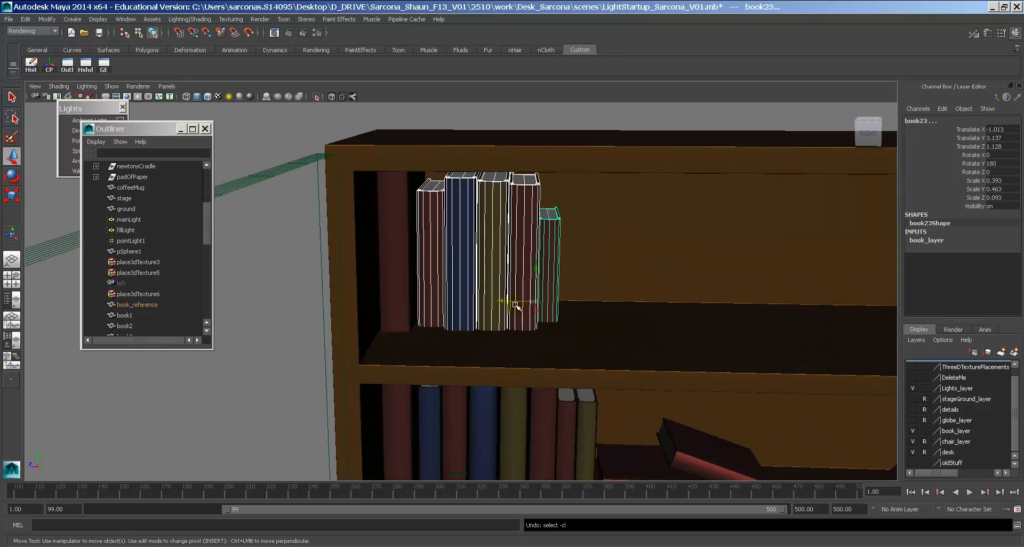
left_click_drag(506, 302, 502, 302)
left_click(535, 131)
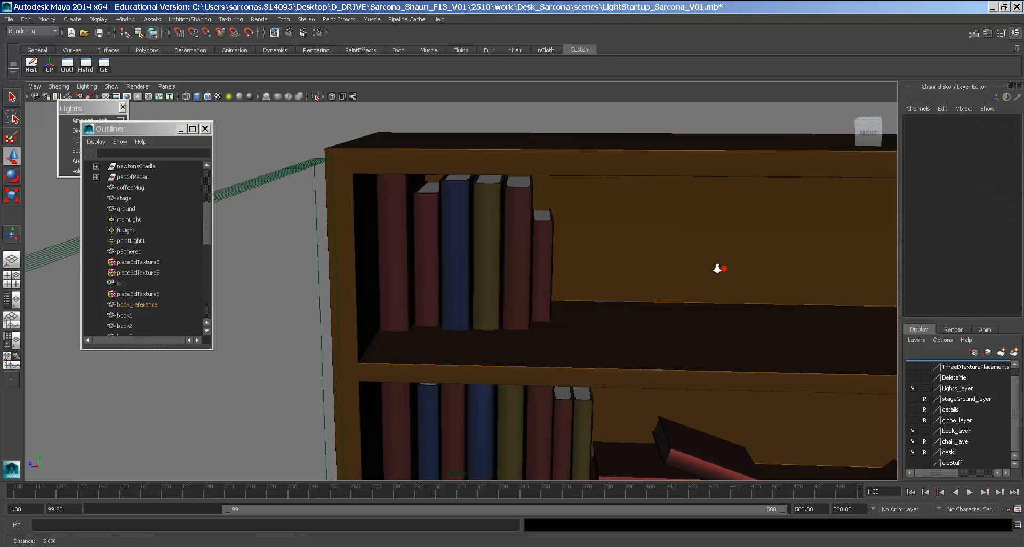
Duplicate the short red book23 and place the copy beside it on the upper shelf at a Translate Z of about 1.046.
right_click_drag(720, 270, 508, 276, "alt")
left_click_drag(570, 299, 581, 305, "alt")
left_click(444, 278)
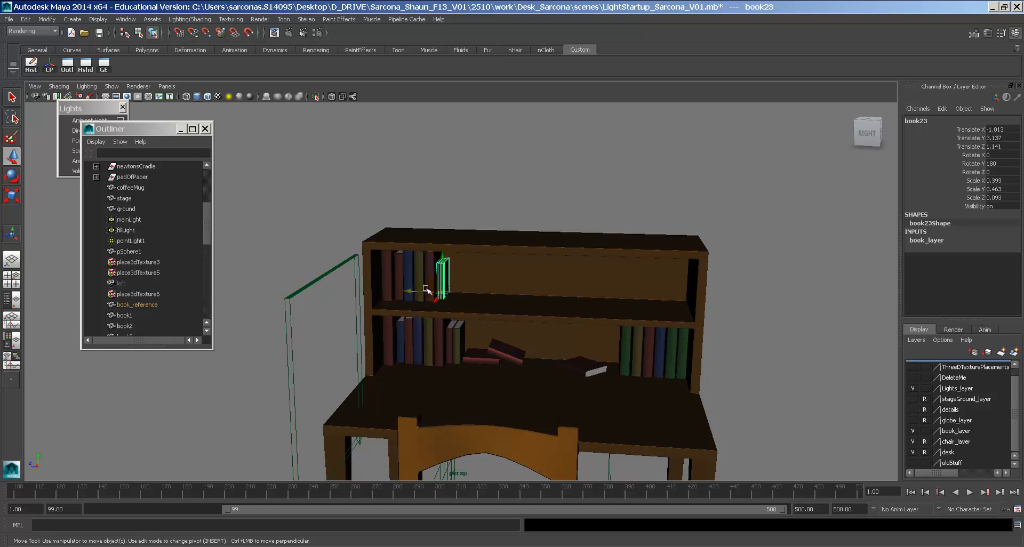
key("ctrl+d")
left_click_drag(419, 292, 451, 295)
key("f")
middle_click_drag(438, 296, 446, 298)
scroll(537, 299, "down", 9)
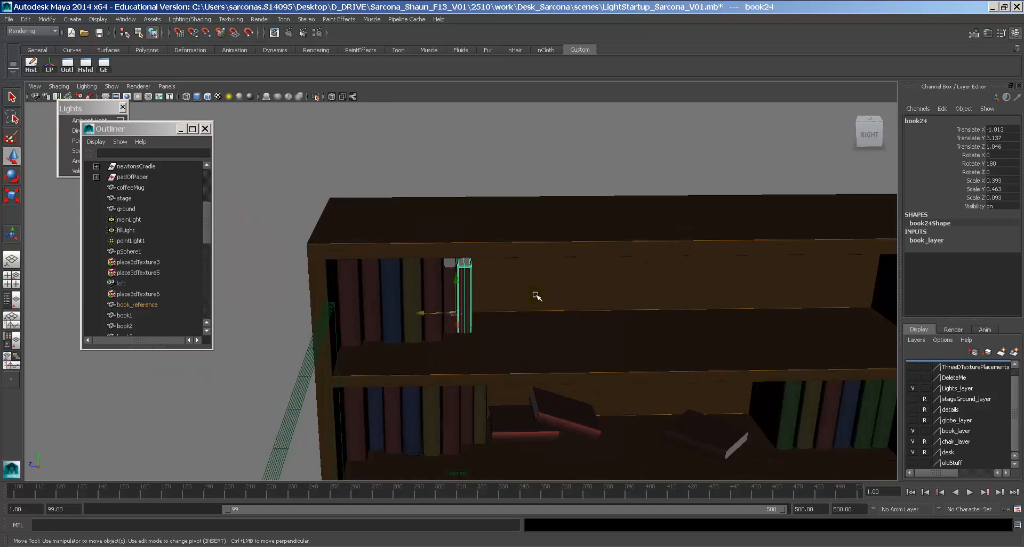
left_click(535, 174)
Frame the chair, desk and bookshelf from an angled perspective and render the view with Maya Software.
right_click_drag(665, 306, 459, 284, "alt")
left_click_drag(583, 317, 543, 308, "alt")
right_click_drag(543, 307, 491, 311, "alt")
left_click_drag(560, 318, 558, 326, "alt")
right_click_drag(558, 326, 507, 327, "alt")
middle_click_drag(507, 327, 505, 277, "alt")
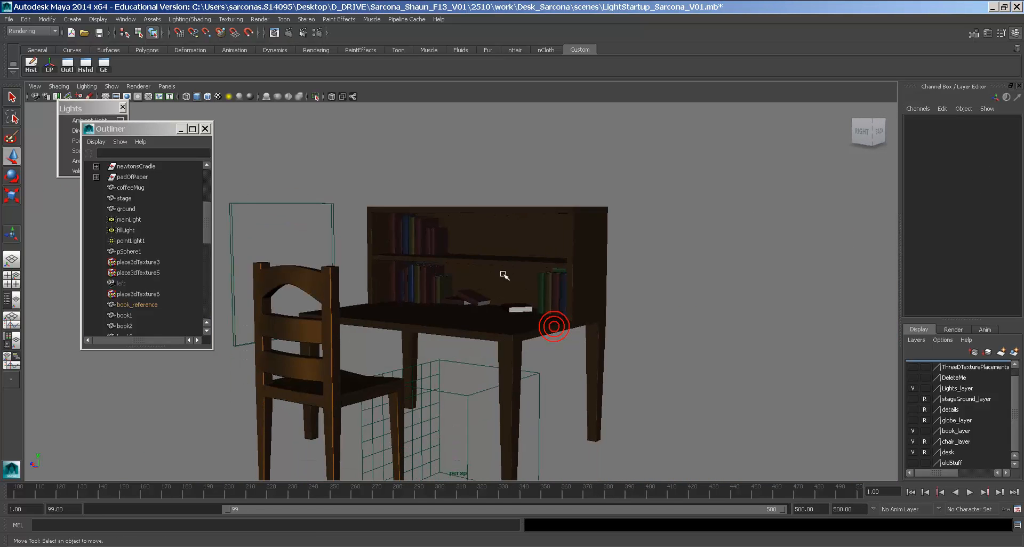
right_click_drag(505, 278, 539, 304, "alt")
middle_click_drag(539, 304, 554, 301, "alt")
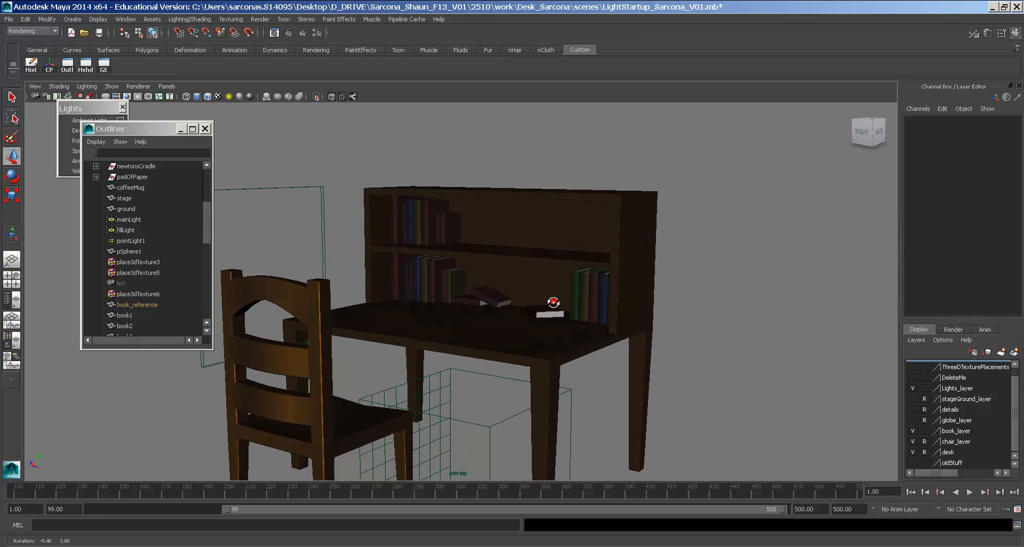
left_click(290, 33)
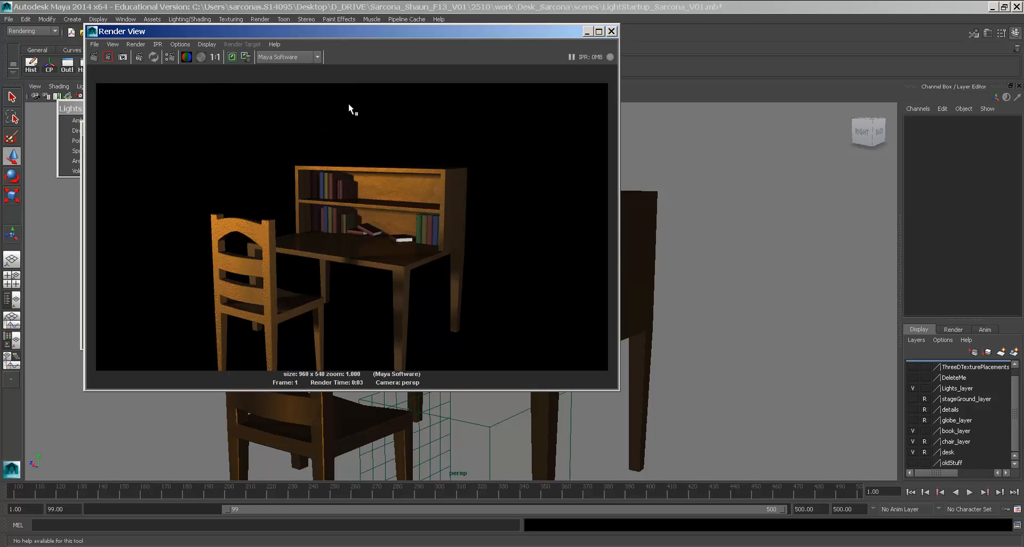
Examine the books and shelves up close in the rendered image, and close the render window.
right_click_drag(304, 240, 387, 264, "alt")
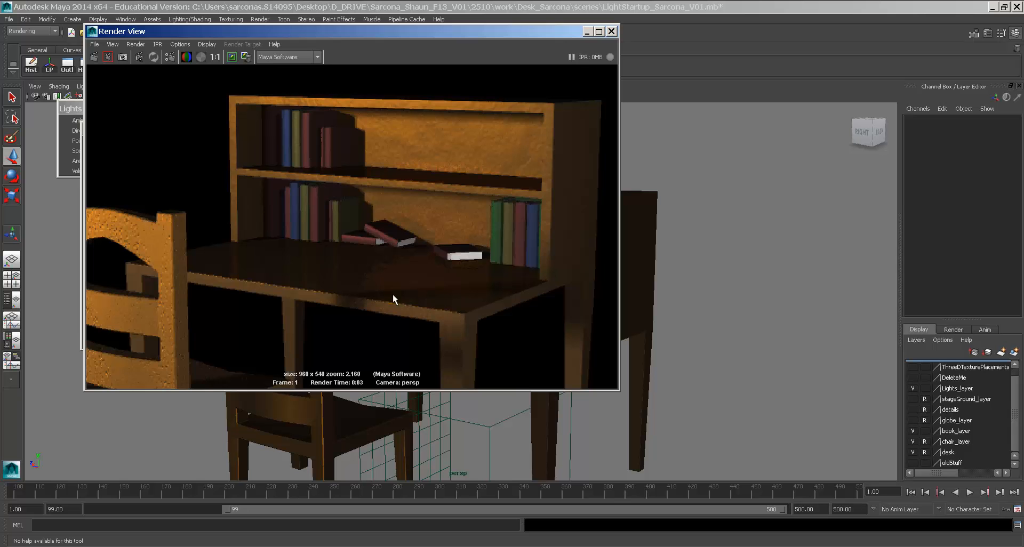
left_click(612, 31)
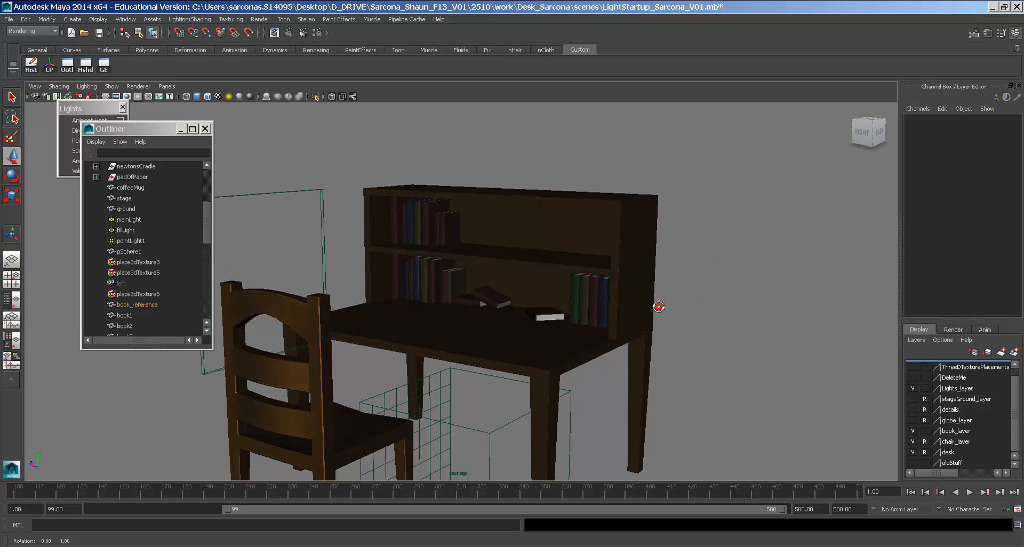
left_click_drag(659, 307, 661, 311, "alt")
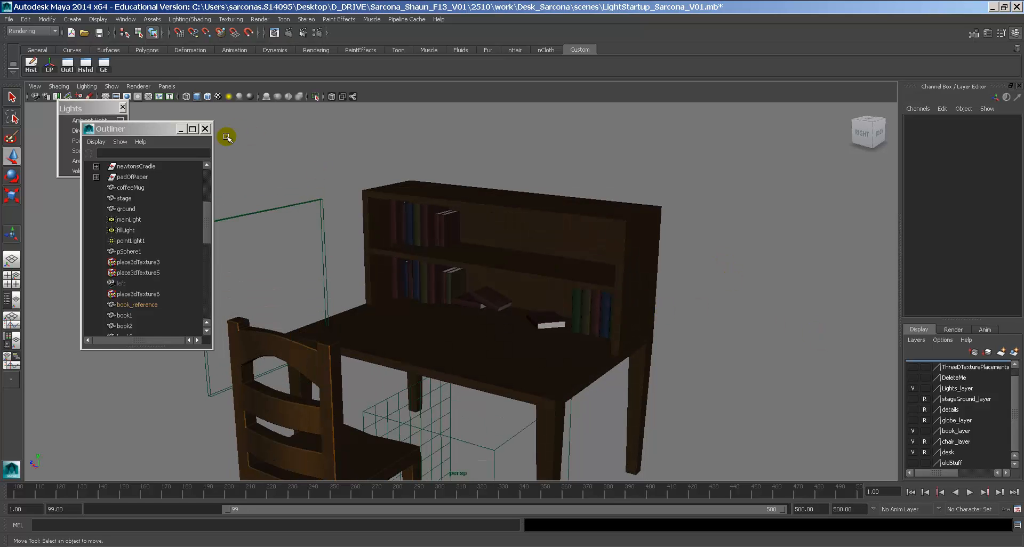
Frame the page edges of the books lying on the desk and render a close-up, closing the render window after checking it.
left_click_drag(446, 226, 601, 291, "alt")
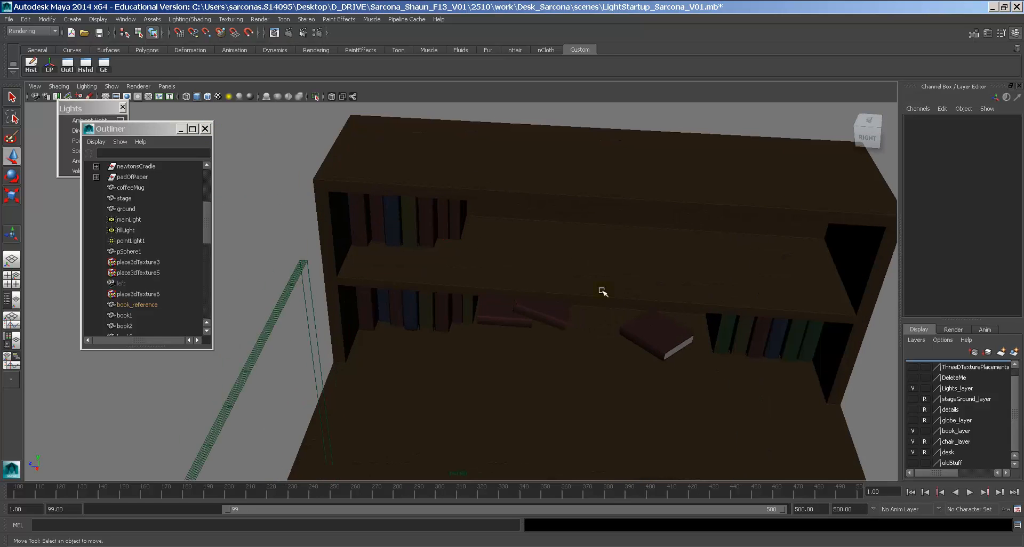
right_click_drag(600, 287, 884, 274, "alt")
middle_click_drag(508, 323, 514, 178, "alt")
right_click_drag(517, 178, 698, 184, "alt")
middle_click_drag(649, 230, 599, 240, "alt")
right_click_drag(599, 240, 651, 252, "alt")
left_click(288, 33)
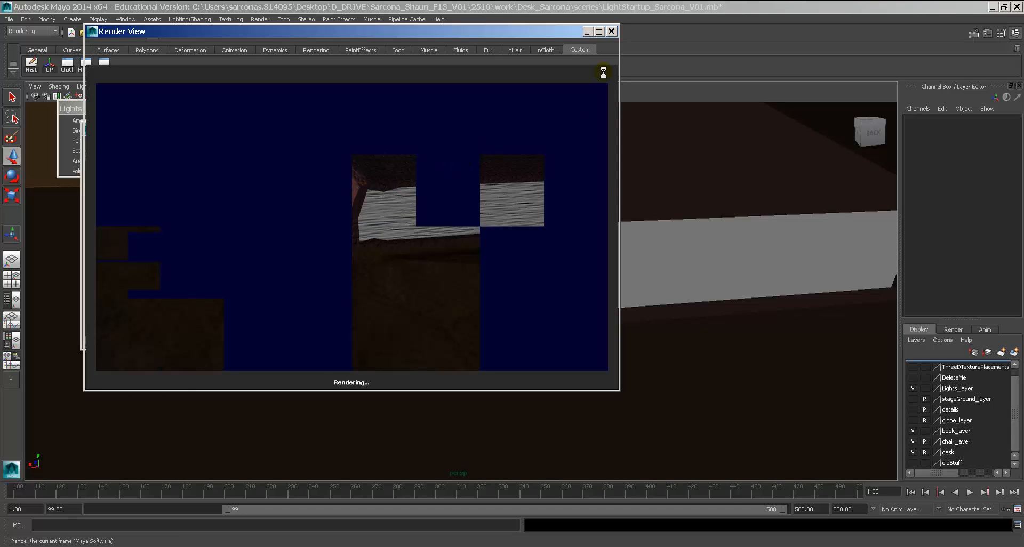
left_click(612, 33)
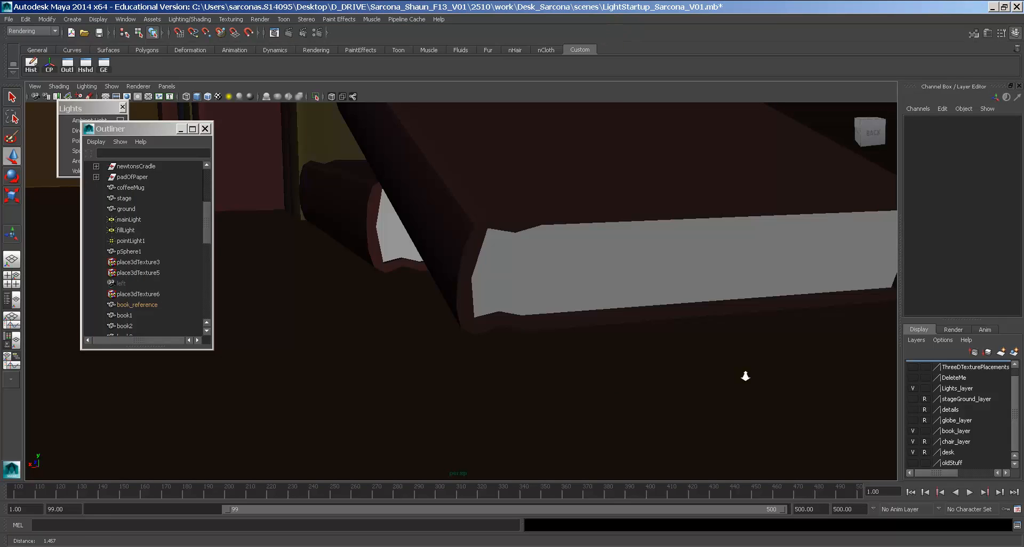
Set book_layer to reference display and make the globe_layer and details layers visible around the whole desk.
right_click_drag(746, 375, 451, 313, "alt")
left_click_drag(451, 313, 515, 314, "alt")
right_click_drag(514, 314, 313, 320, "alt")
left_click_drag(313, 321, 414, 308, "alt")
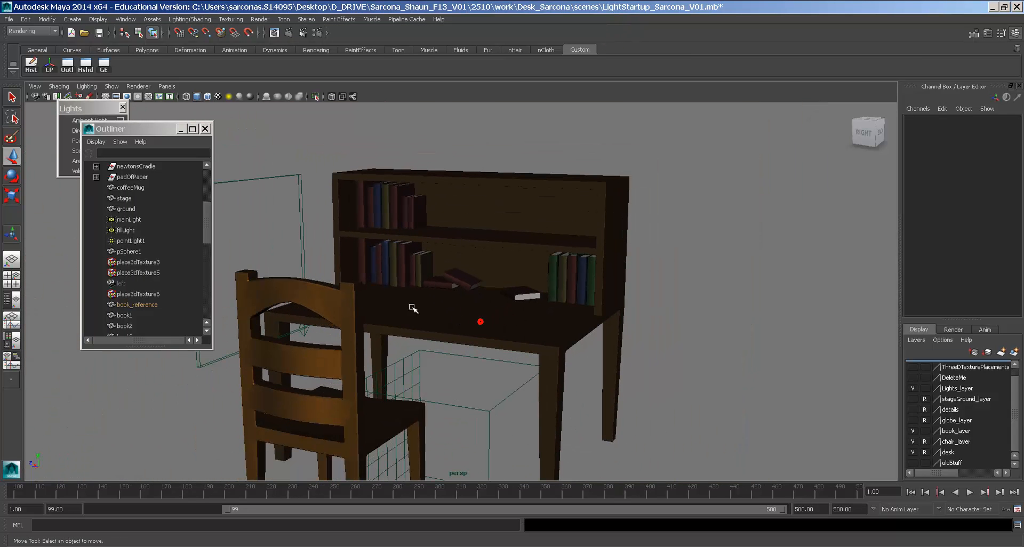
left_click_drag(976, 320, 963, 271)
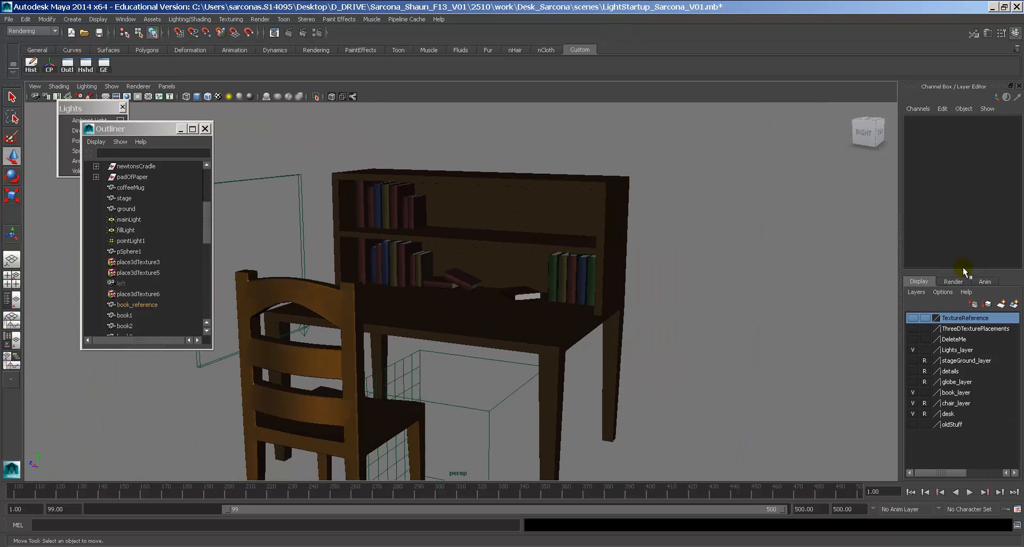
left_click(924, 393)
left_click(924, 393)
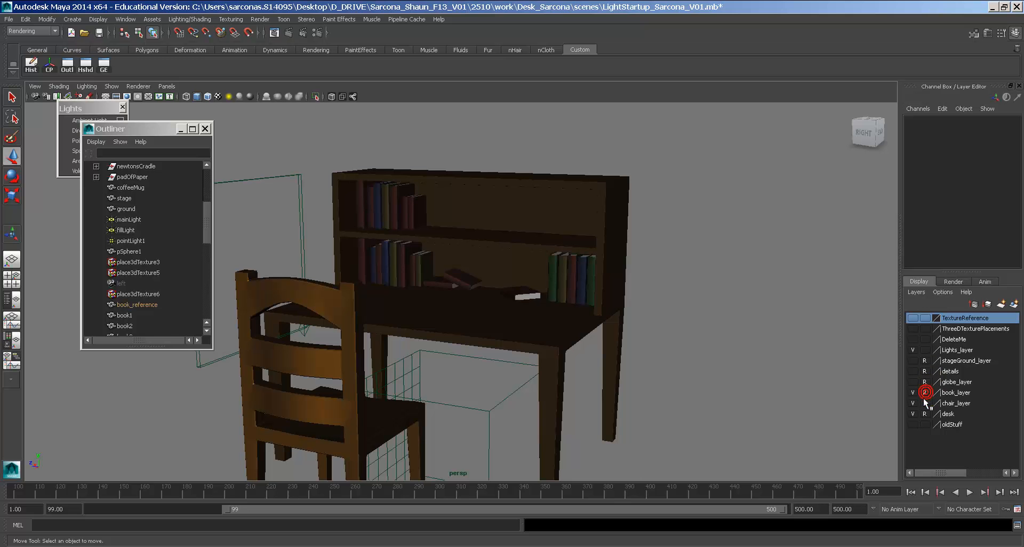
left_click(913, 382)
left_click(913, 371)
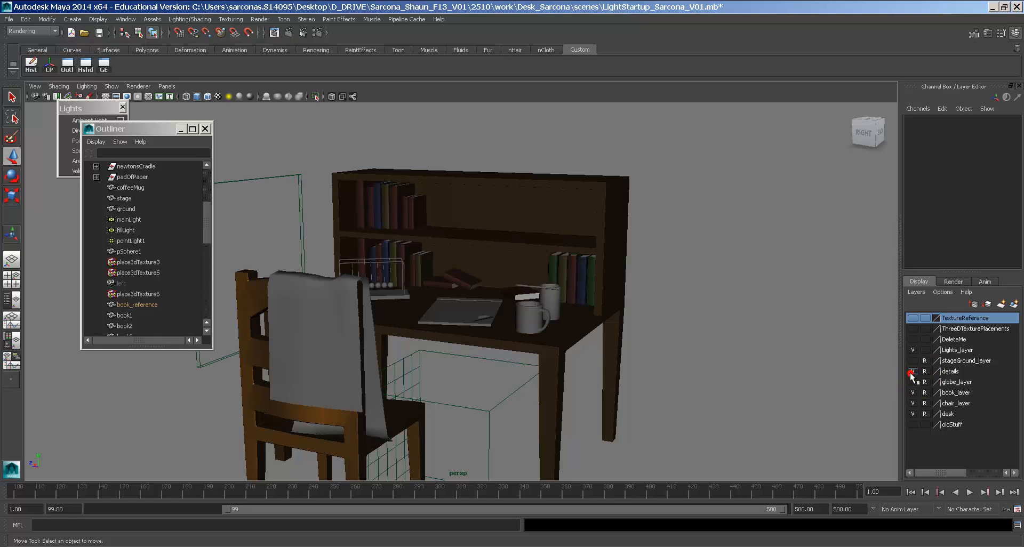
Make the details layer selectable, assign a new Blinn material to the blanket, and colour it dark blue from the colour history.
middle_click_drag(614, 366, 732, 335, "alt")
right_click_drag(732, 335, 747, 341, "alt")
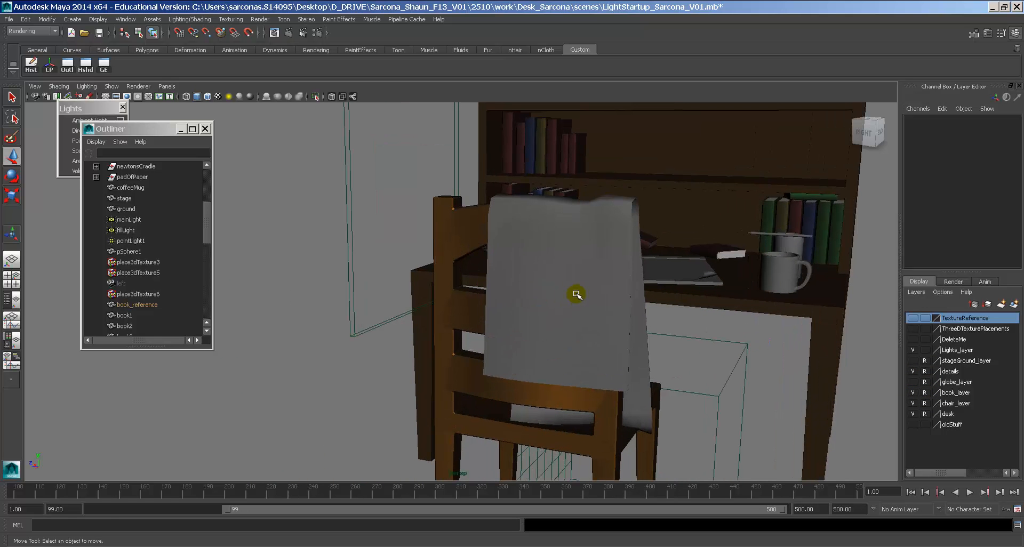
left_click(925, 371)
left_click(578, 277)
right_click_drag(537, 254, 608, 478)
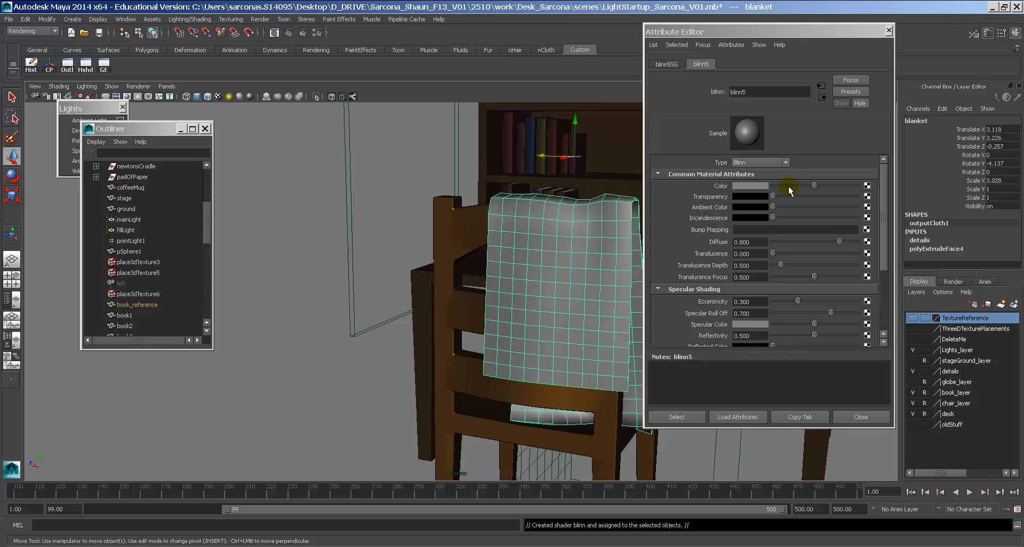
left_click(763, 185)
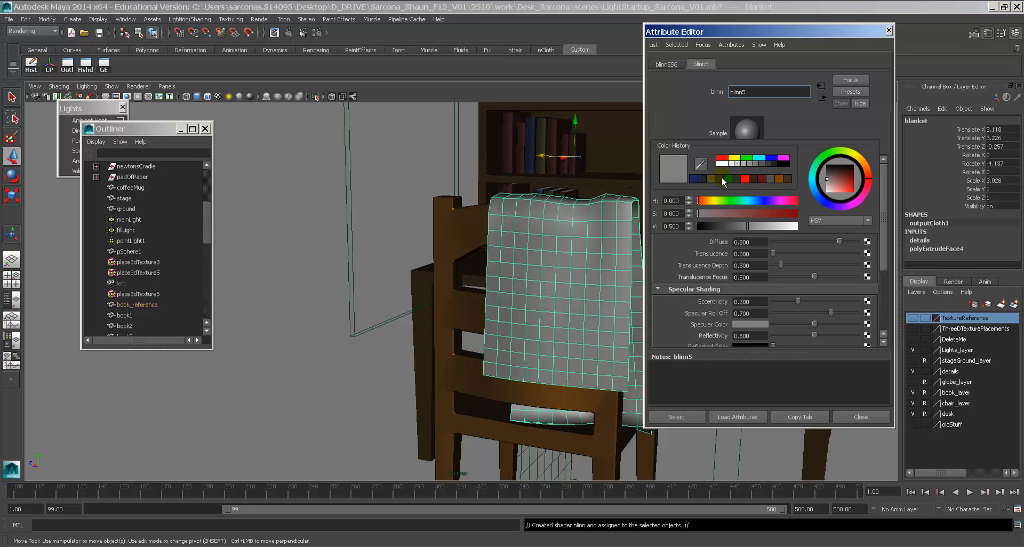
left_click(696, 179)
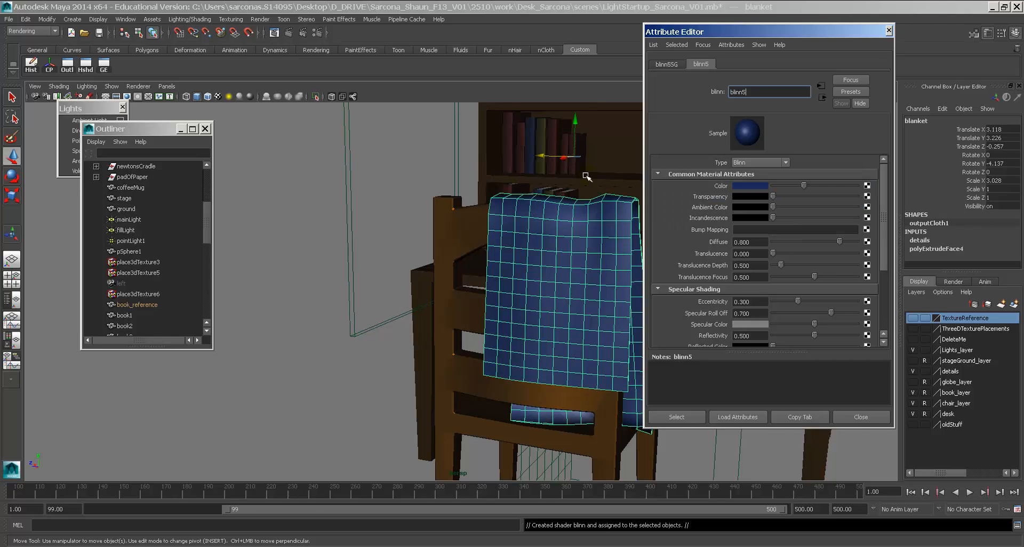
Inspect the blanket over the chair's backrest up close, comparing its smooth mesh preview with the unsmoothed display.
left_click_drag(568, 190, 617, 192, "alt")
middle_click_drag(617, 192, 339, 194, "alt")
left_click_drag(380, 195, 480, 238, "alt")
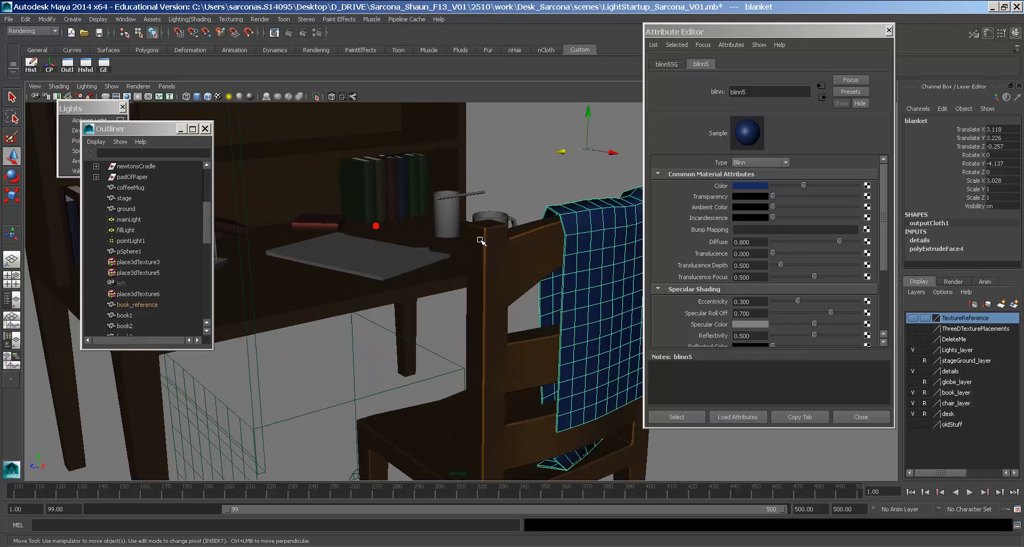
middle_click_drag(483, 238, 402, 240, "alt")
left_click_drag(404, 240, 442, 236, "alt")
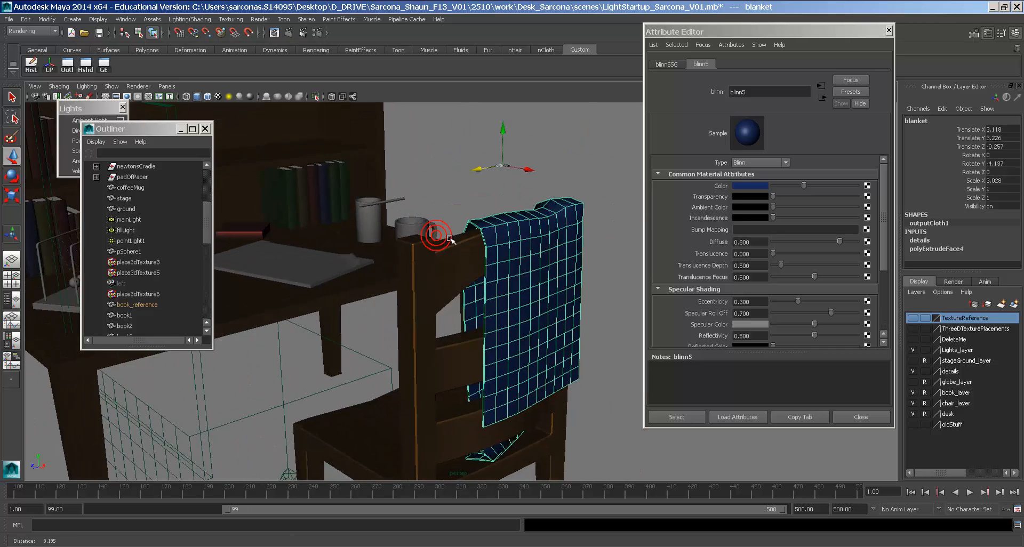
right_click_drag(442, 236, 512, 251, "alt")
left_click_drag(512, 251, 489, 254, "alt")
middle_click_drag(489, 254, 505, 266, "alt")
right_click_drag(506, 269, 607, 290, "alt")
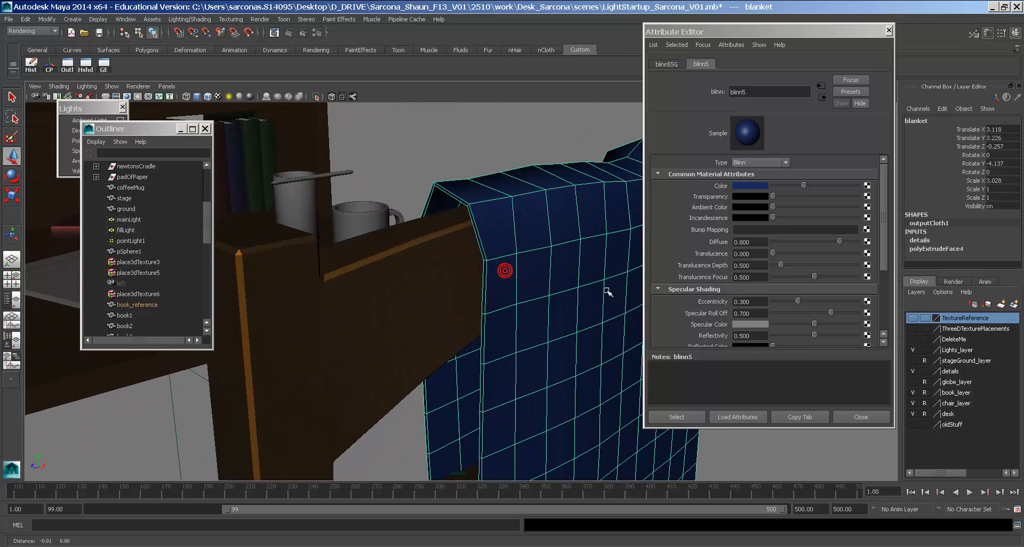
left_click_drag(501, 240, 521, 240, "alt")
middle_click_drag(520, 240, 386, 242, "alt")
key("3")
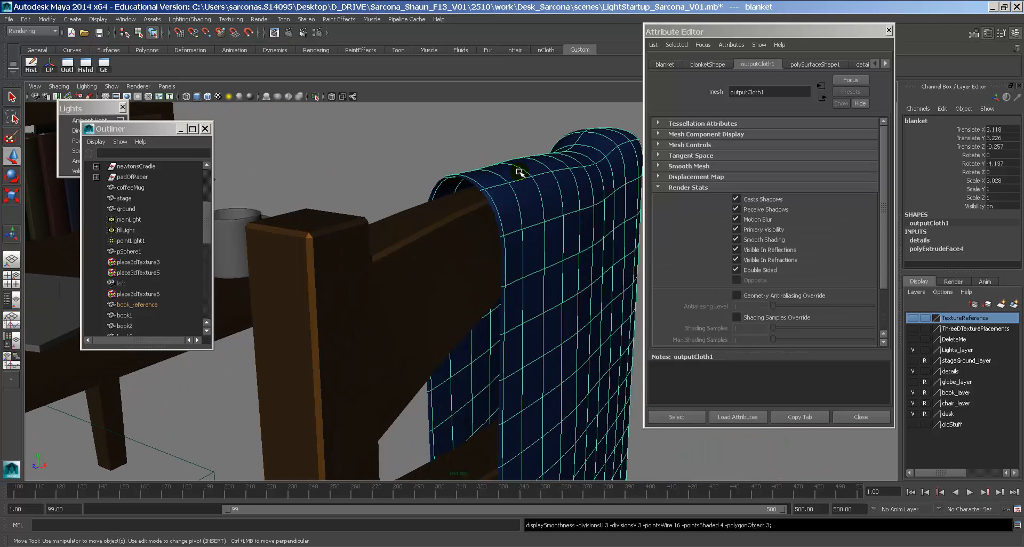
key("1")
left_click(453, 136)
left_click_drag(550, 204, 535, 211, "alt")
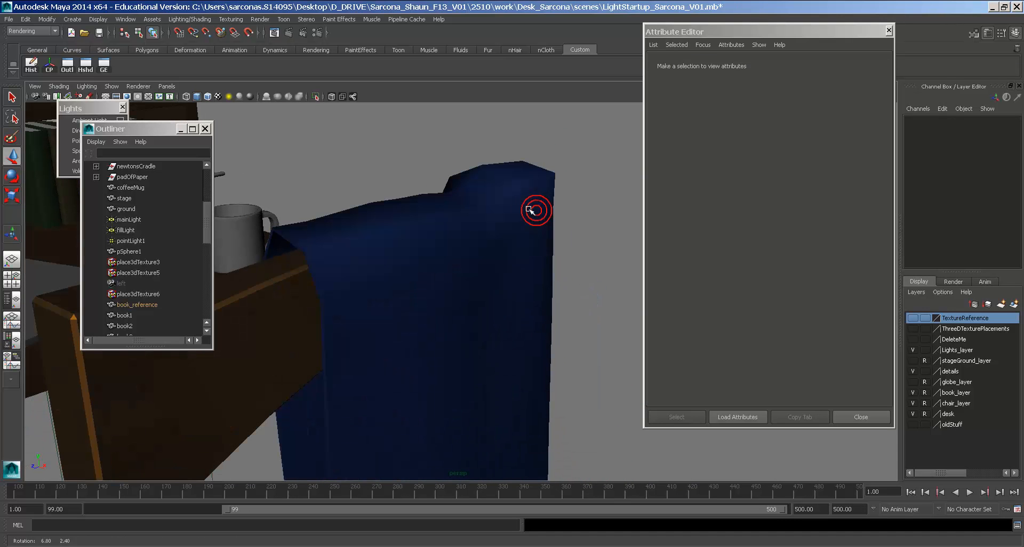
Rename the blanket's Blinn material to clothBlanket_Blinn.
left_click(512, 209)
left_click(885, 64)
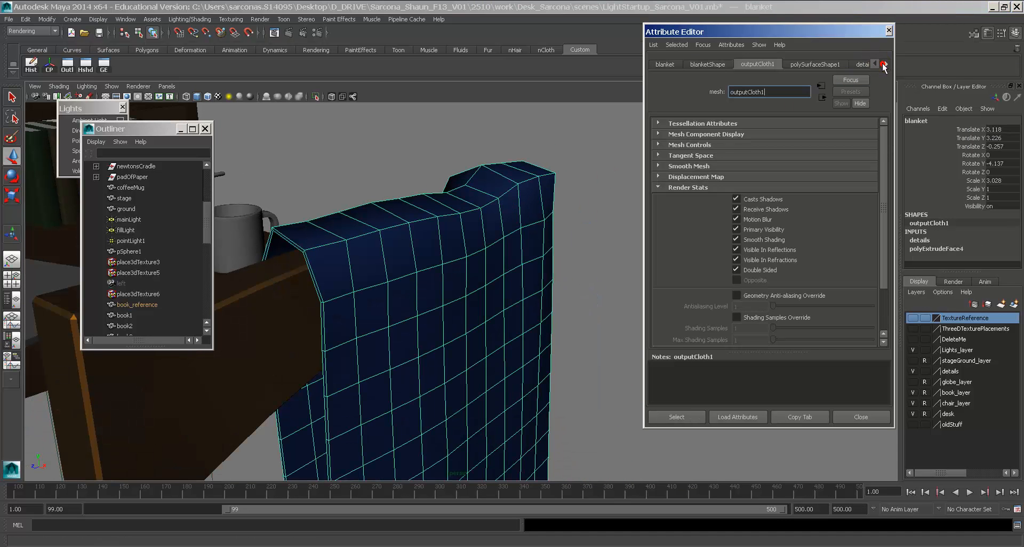
left_click(884, 64)
left_click(861, 65)
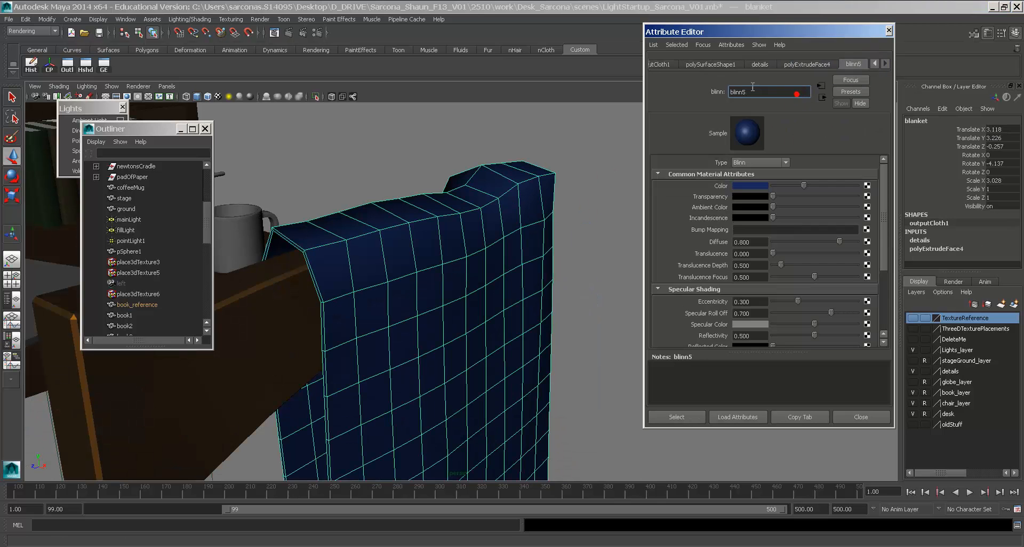
left_click_drag(798, 92, 646, 79)
type("clothBlanket_Blinn")
key("Return")
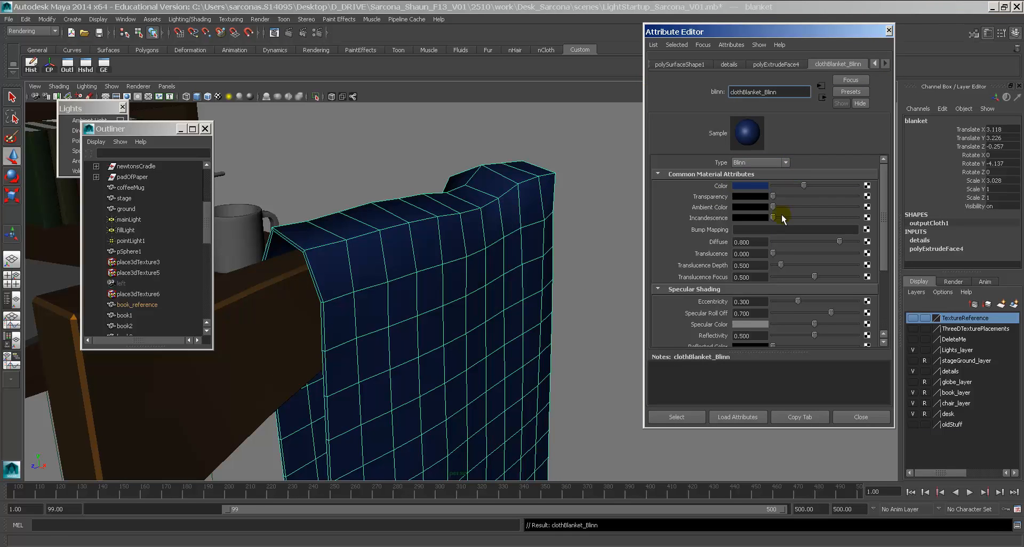
Reduce the blanket's shine with Eccentricity 0.223, Specular Roll Off 0.312, Reflectivity 0.013 and a slightly darker Specular Color.
middle_click_drag(535, 172, 548, 138, "alt")
right_click_drag(548, 137, 448, 139, "alt")
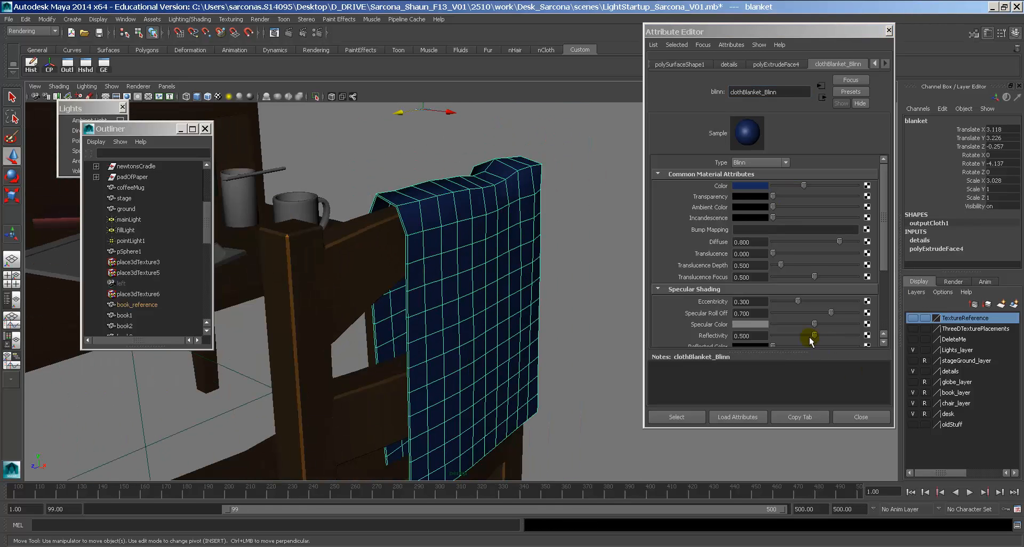
left_click_drag(810, 341, 778, 339)
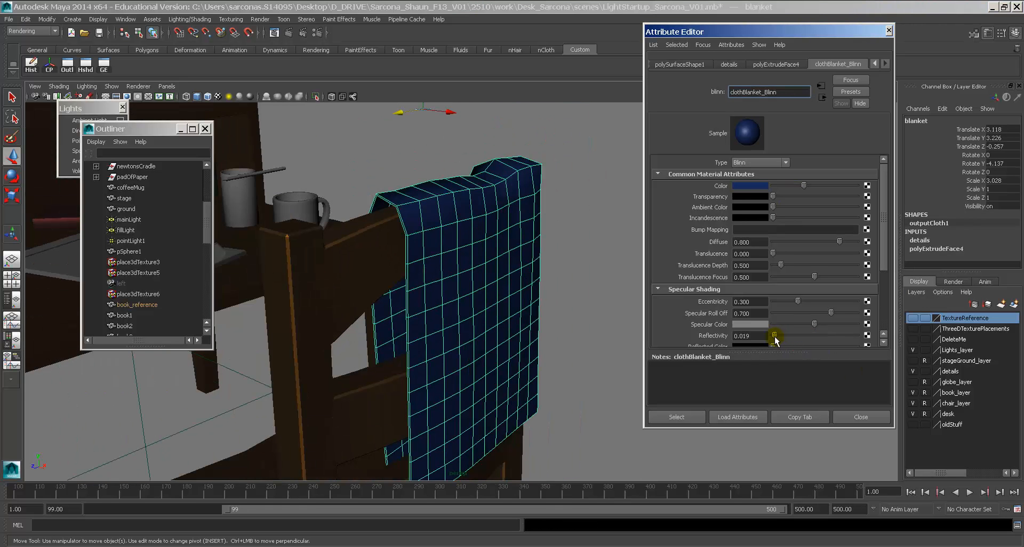
left_click_drag(803, 302, 809, 302)
left_click(799, 313)
left_click(792, 301)
left_click(809, 324)
left_click_drag(809, 324, 805, 323)
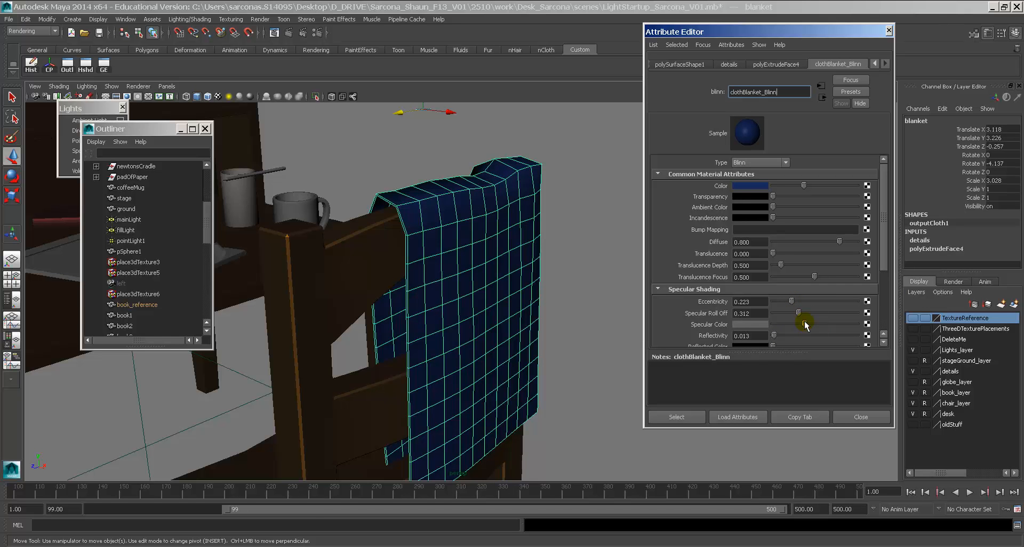
Frame the blanket on the chair's backrest and render the view.
left_click_drag(568, 269, 554, 276, "alt")
right_click_drag(553, 276, 579, 277, "alt")
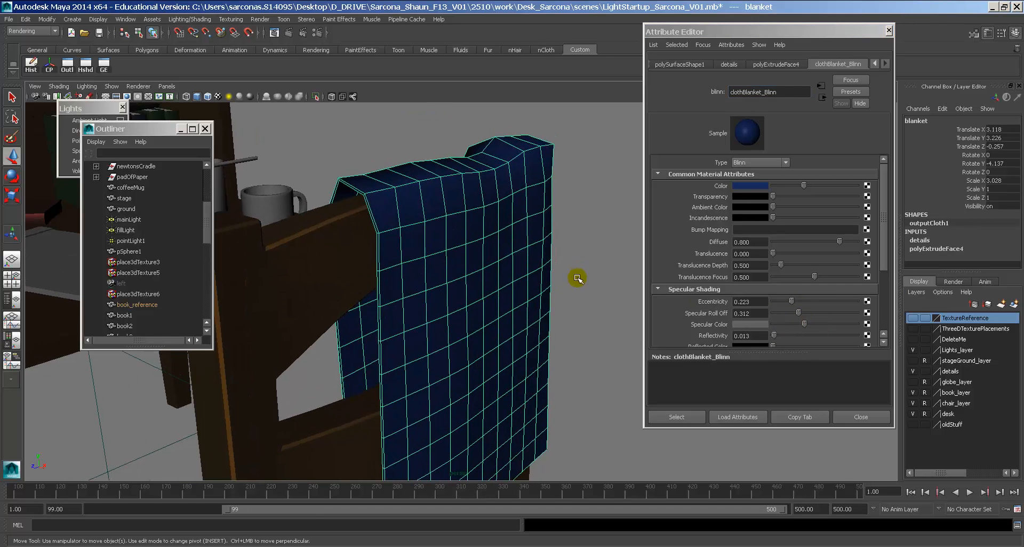
left_click(290, 33)
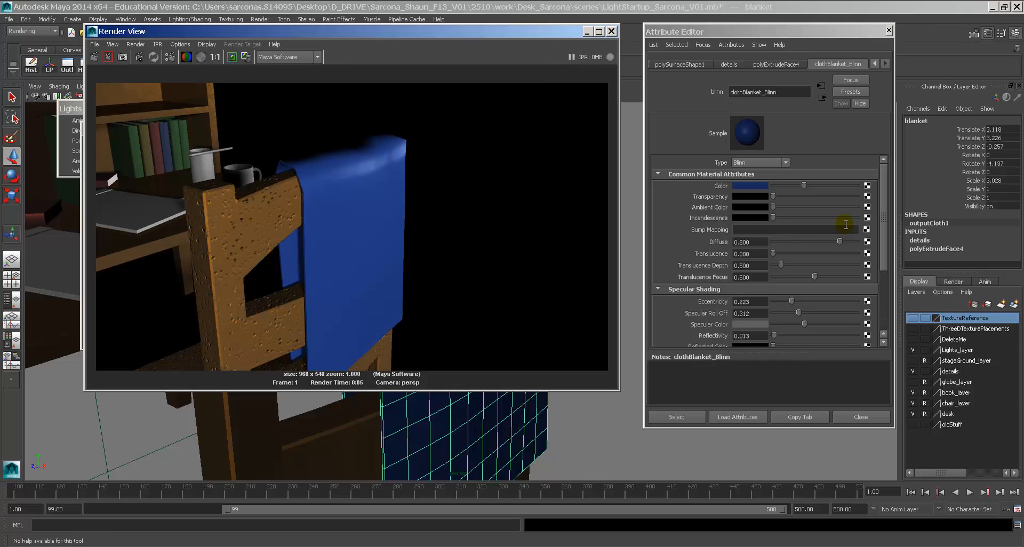
Add a 2D Cloth texture as the blanket material's bump map, render the view again and close the render window.
left_click(865, 230)
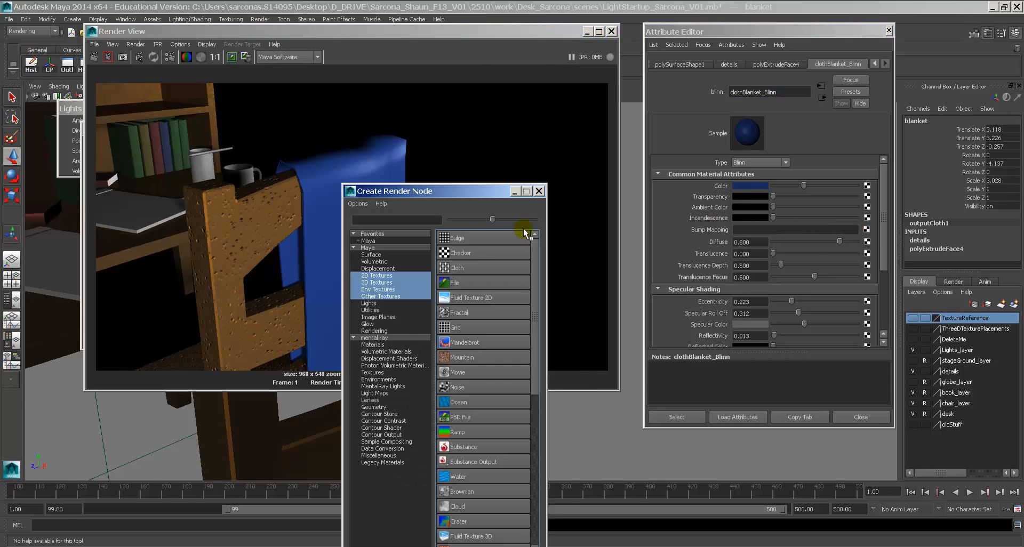
left_click_drag(464, 194, 470, 165)
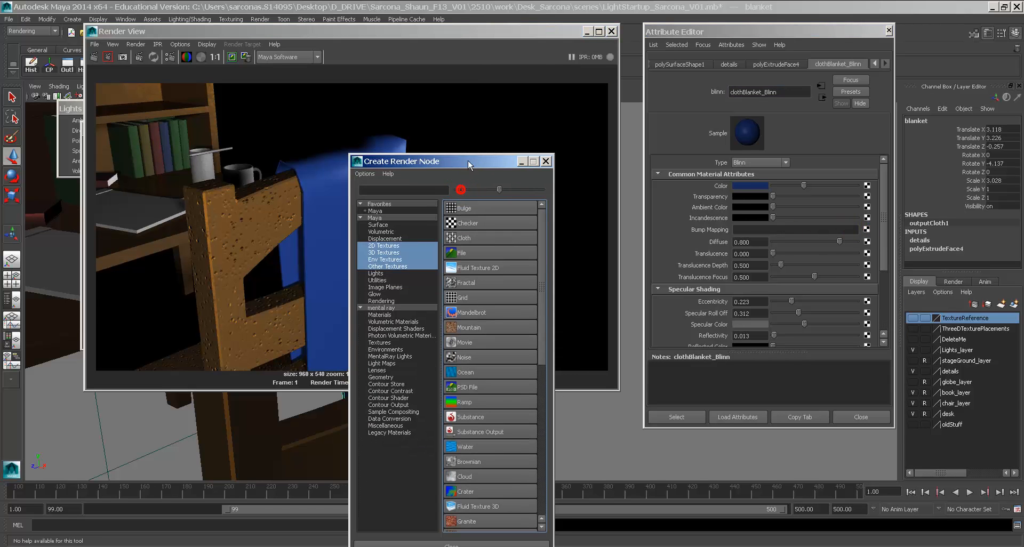
left_click(385, 246)
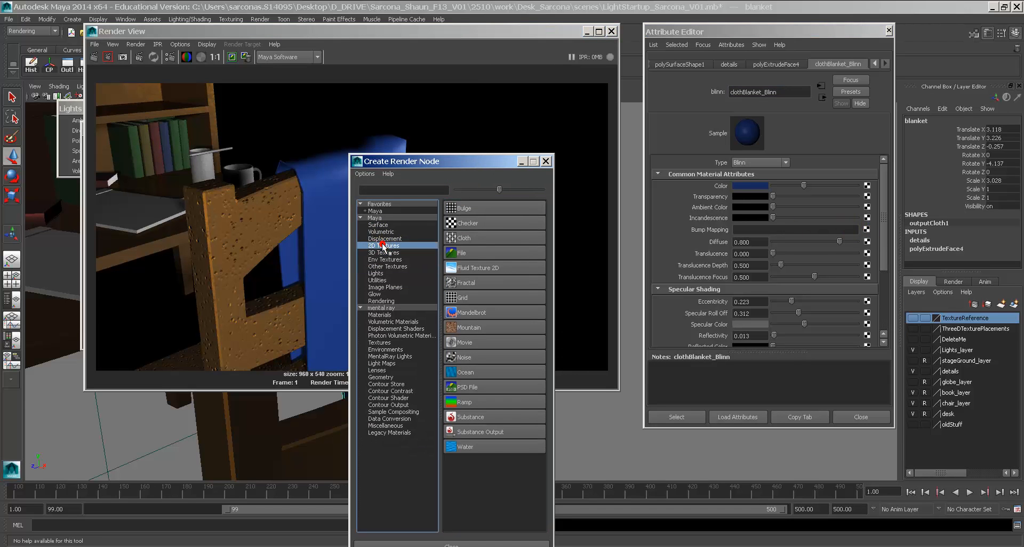
left_click(461, 240)
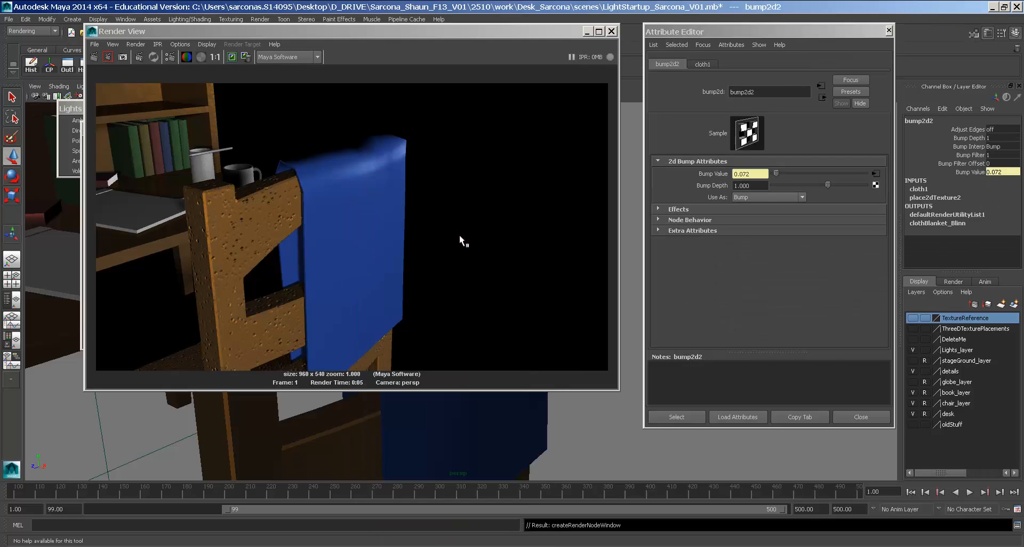
left_click(95, 57)
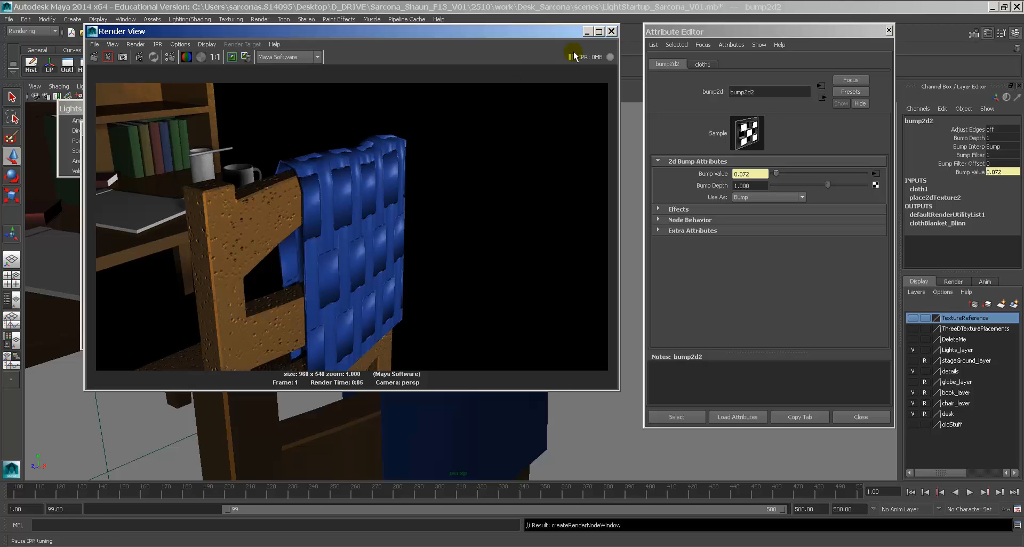
left_click(611, 31)
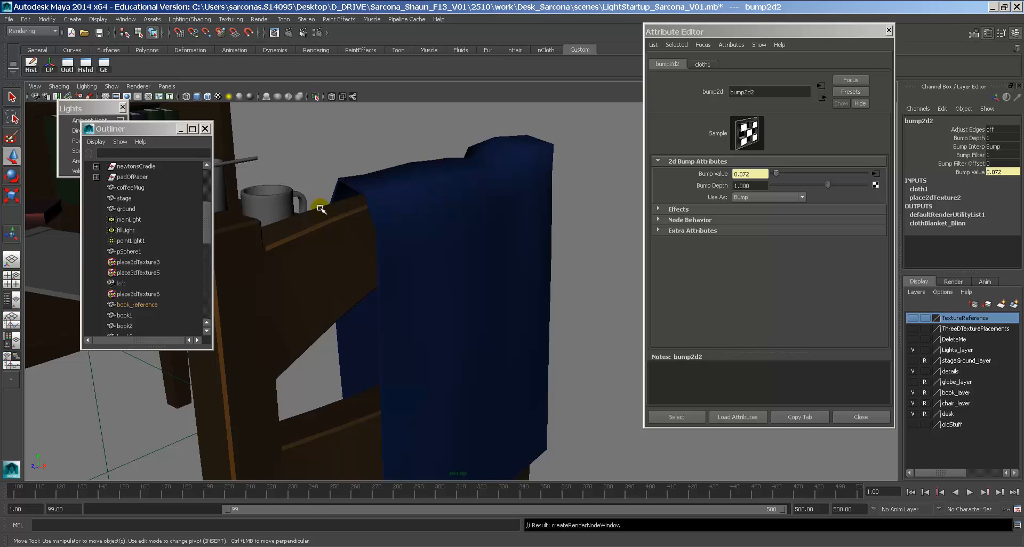
Set the Repeat UV of the blanket's cloth bump texture to 100 by 100.
scroll(319, 207, "down", 10)
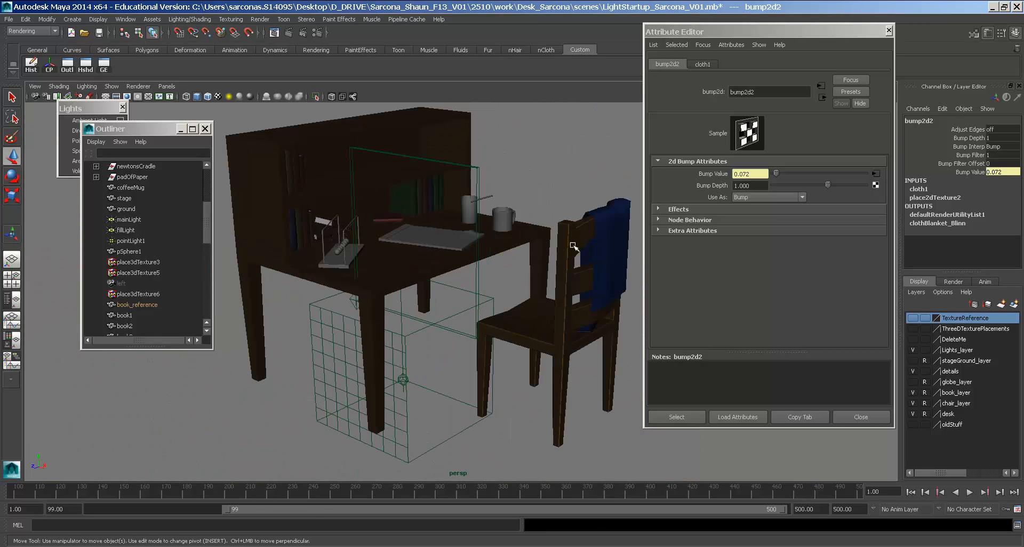
scroll(621, 245, "up", 10)
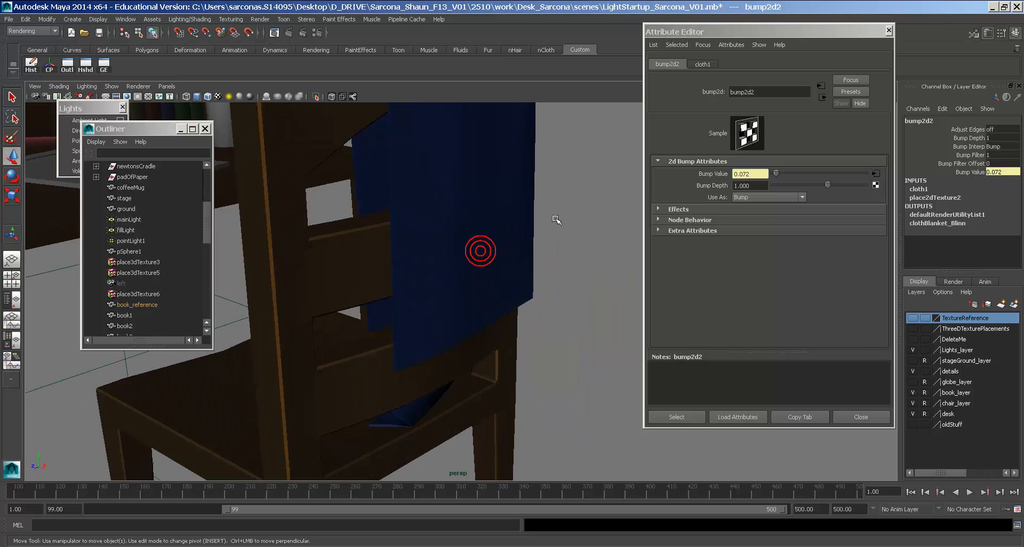
left_click(526, 265)
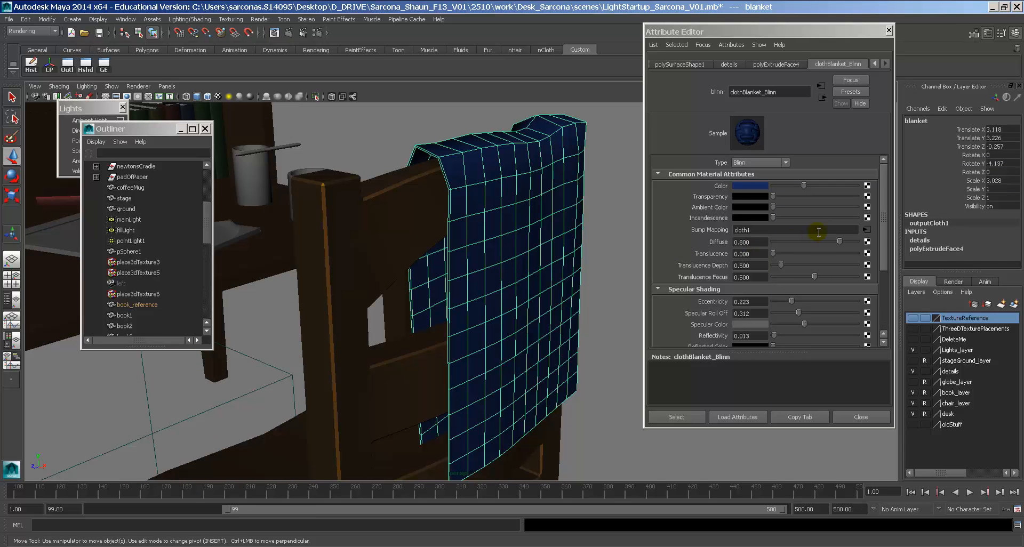
left_click(865, 230)
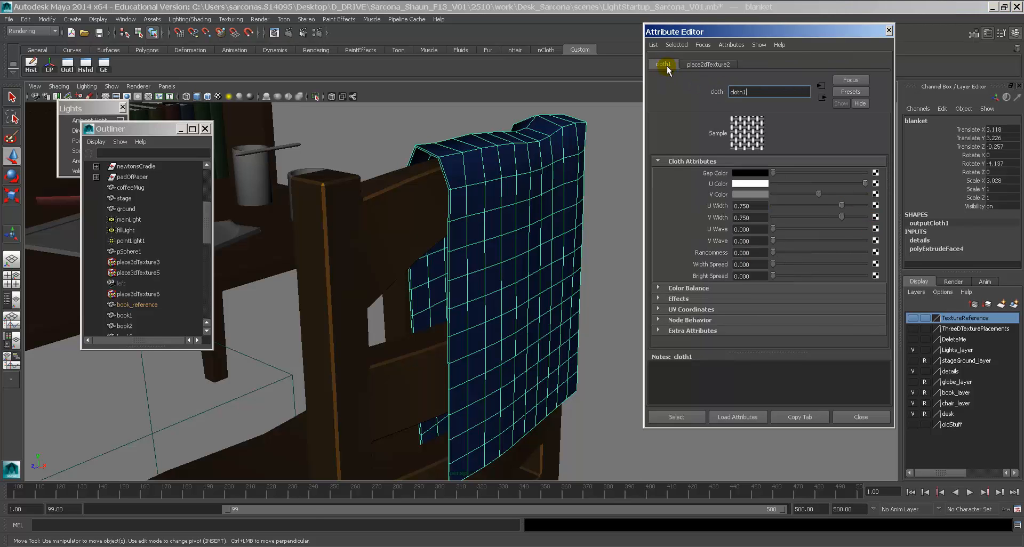
left_click(694, 63)
left_click_drag(761, 256, 730, 255)
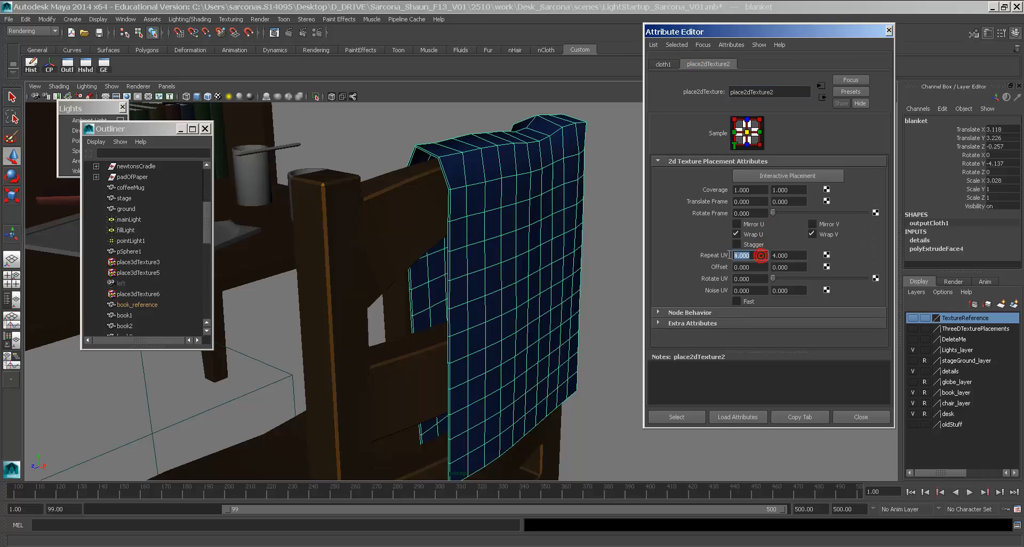
left_click(274, 33)
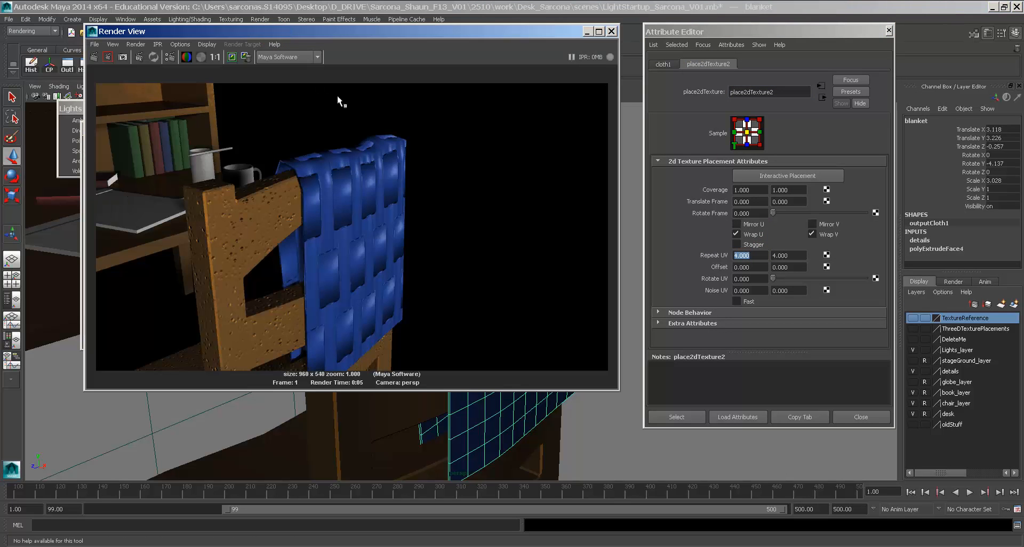
left_click(325, 209)
left_click_drag(759, 258, 675, 251)
type("100")
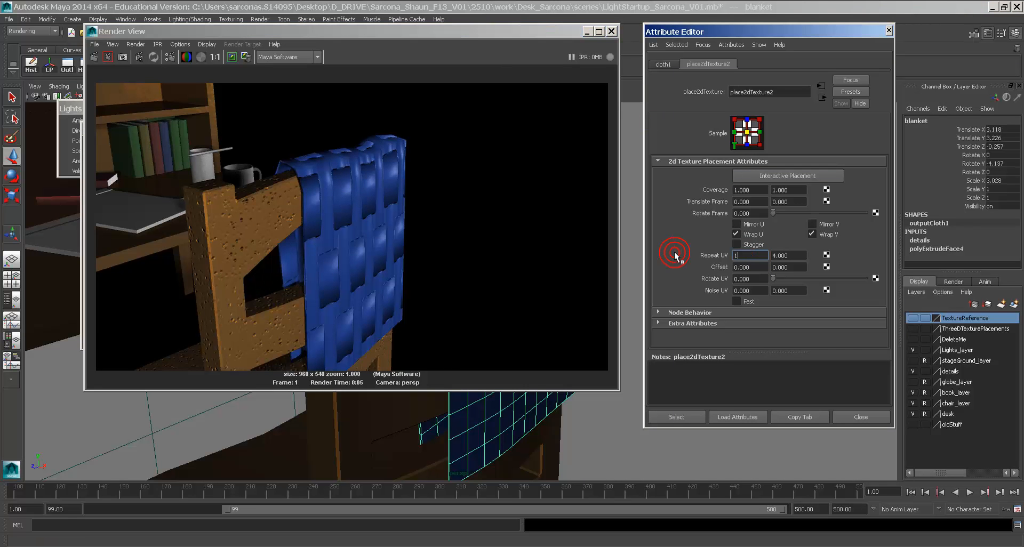
key("Tab")
type("100.000")
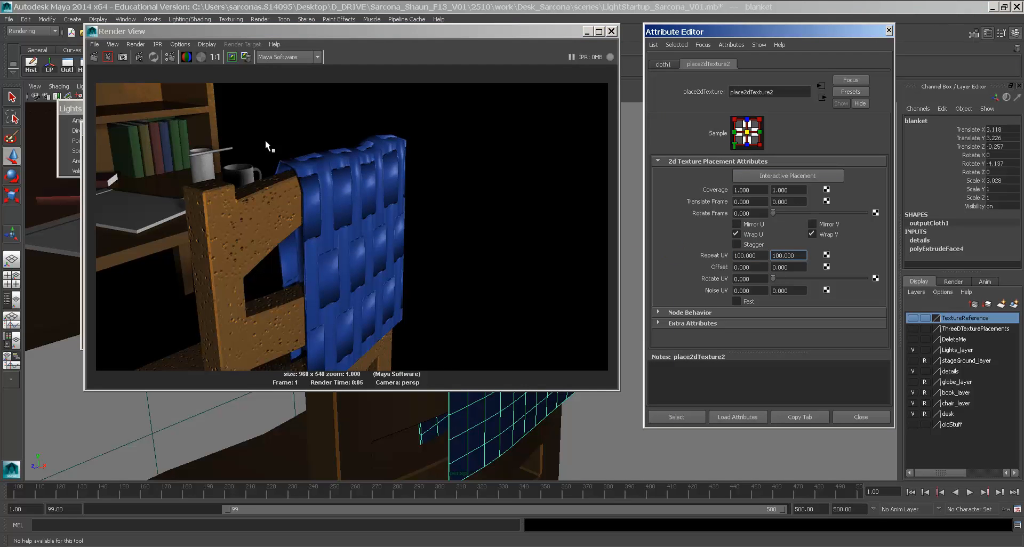
Render the view again and inspect the blanket's cloth weave up close in the render.
left_click(94, 57)
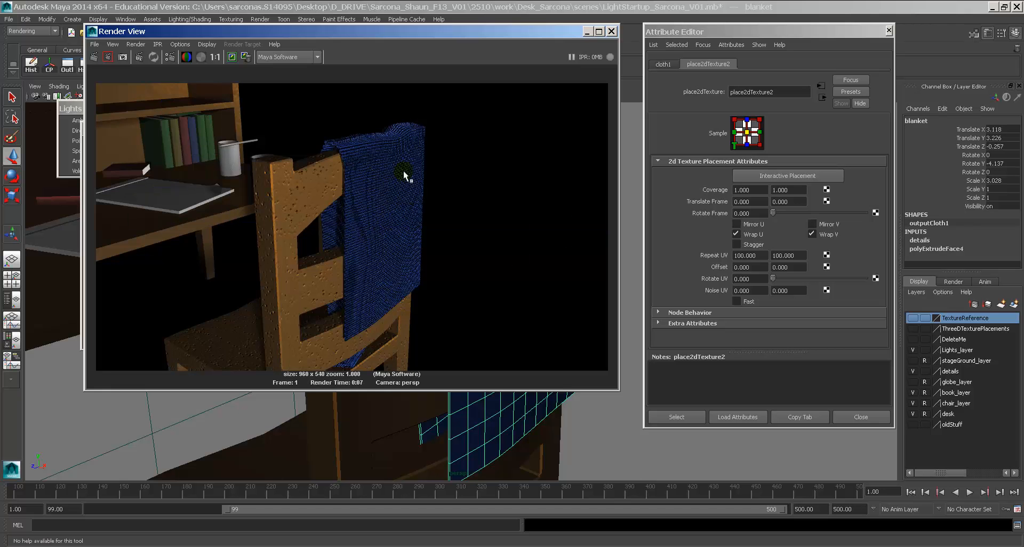
middle_click_drag(403, 171, 396, 224, "alt")
right_click_drag(384, 254, 528, 283, "alt")
middle_click_drag(469, 274, 434, 195, "alt")
right_click_drag(432, 187, 494, 216, "alt")
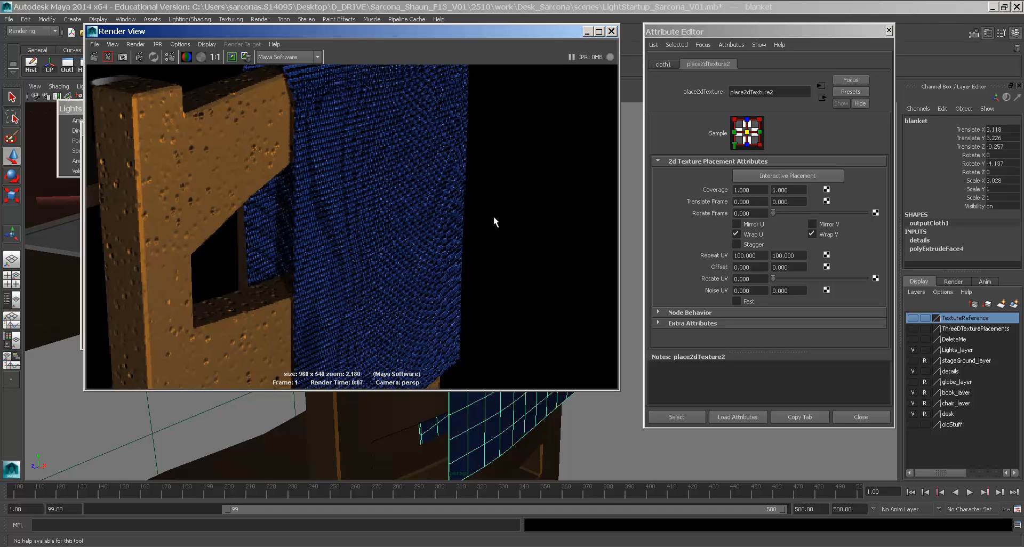
Set the Bump Depth of the blanket's cloth bump to 0.1 and render the view again.
left_click(753, 256)
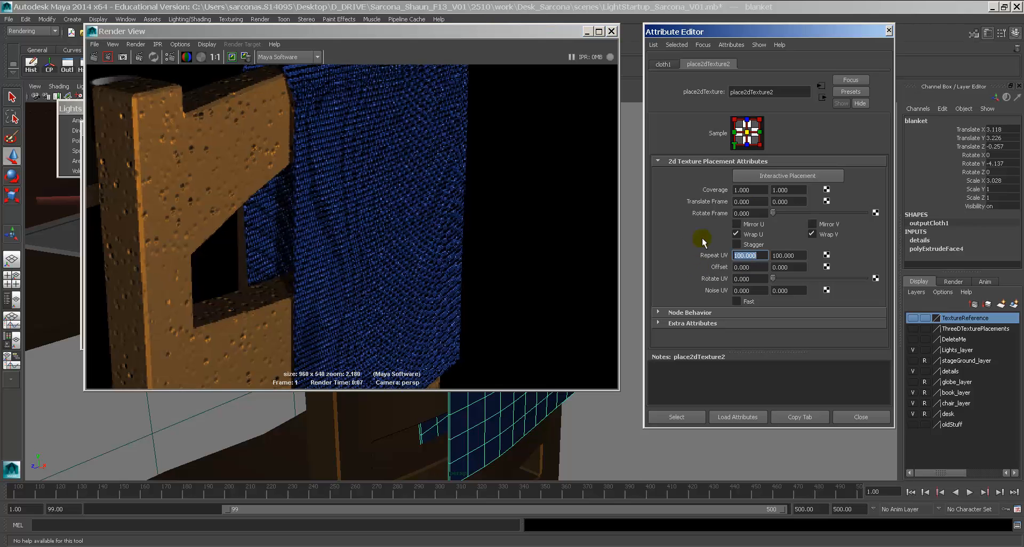
left_click(822, 98)
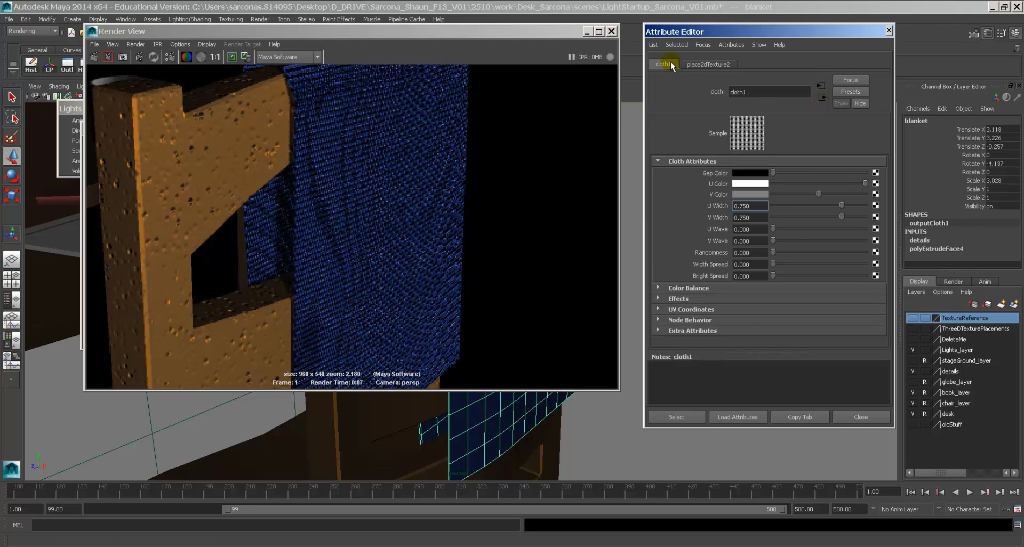
left_click(822, 99)
left_click_drag(756, 186, 728, 185)
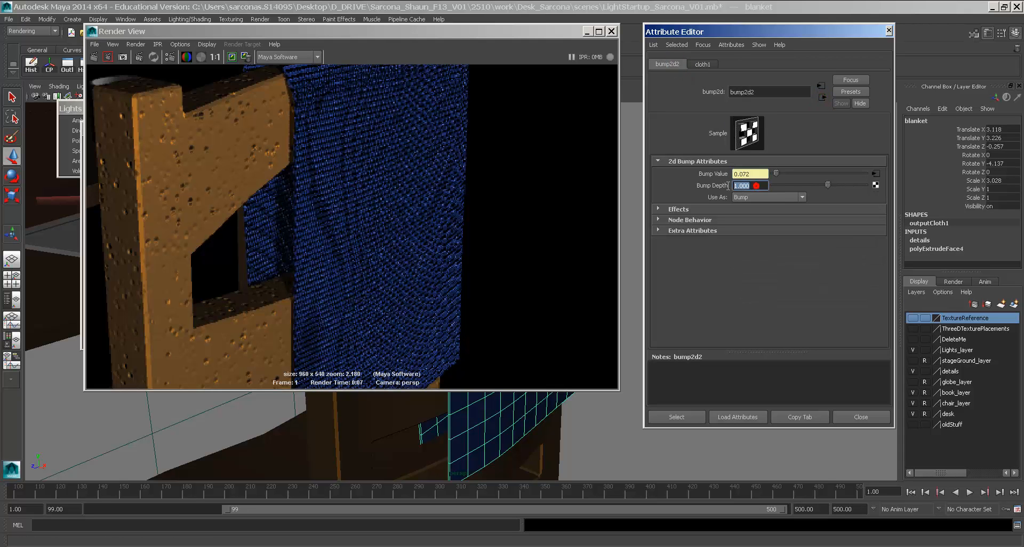
type("0.1")
key("Return")
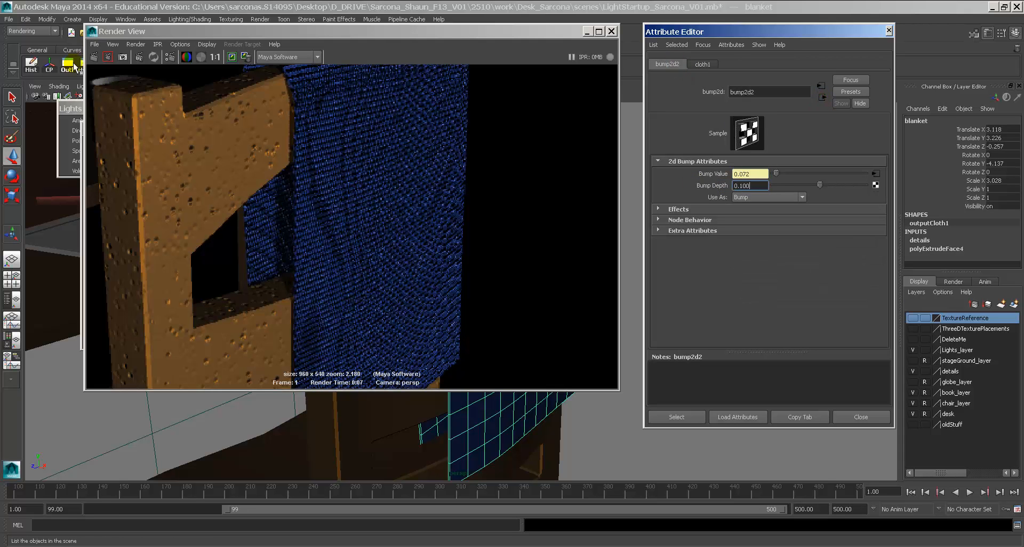
left_click(93, 56)
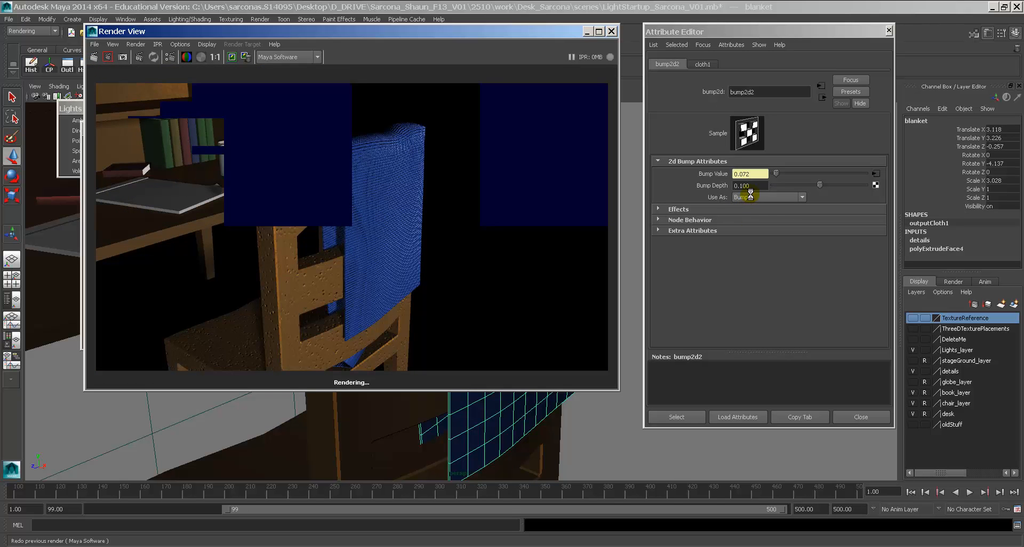
Set the blanket's Bump Depth to 0.05 and re-render the view.
left_click_drag(753, 187, 722, 194)
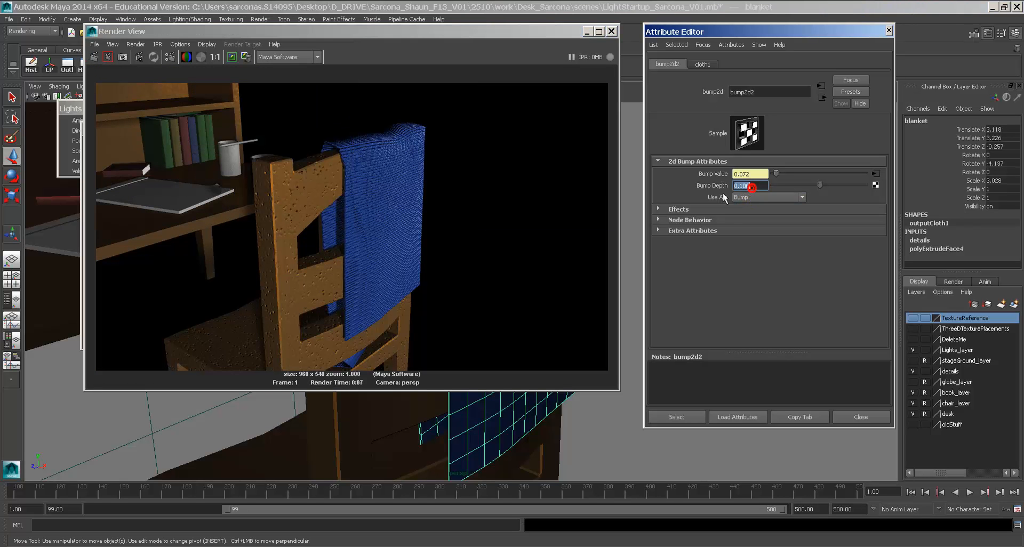
type(".")
left_click(95, 58)
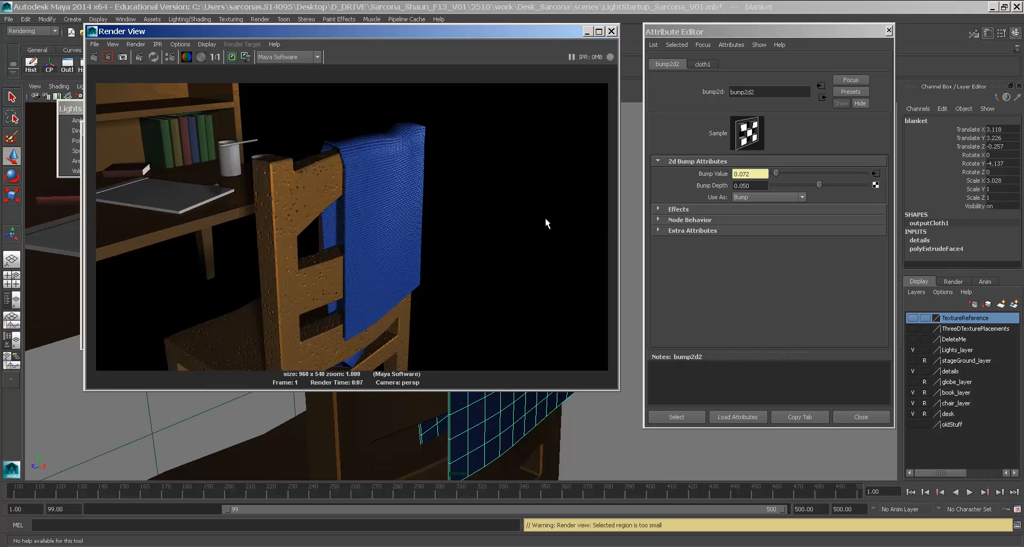
Set the cloth texture's Repeat UV to 150 by 150.
left_click(703, 64)
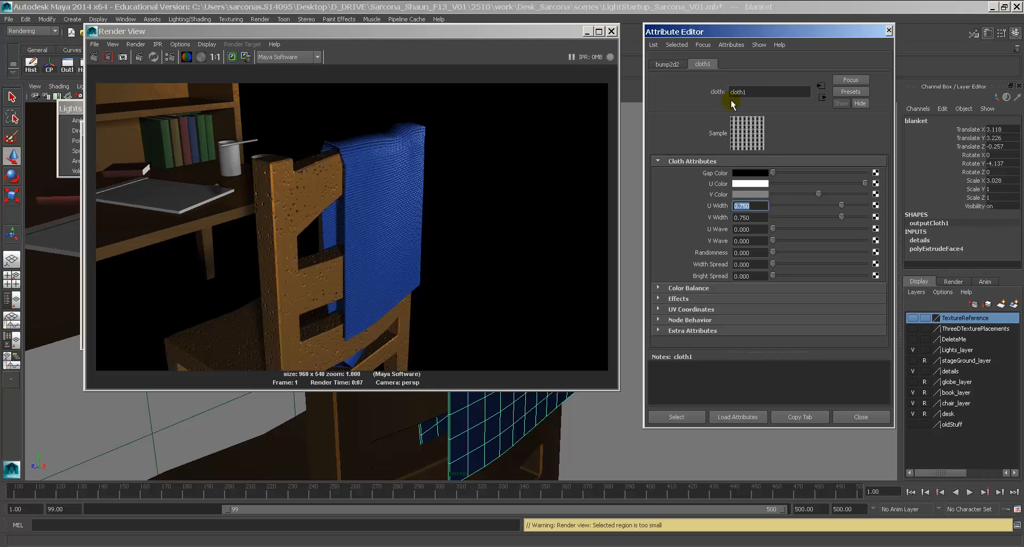
left_click(821, 85)
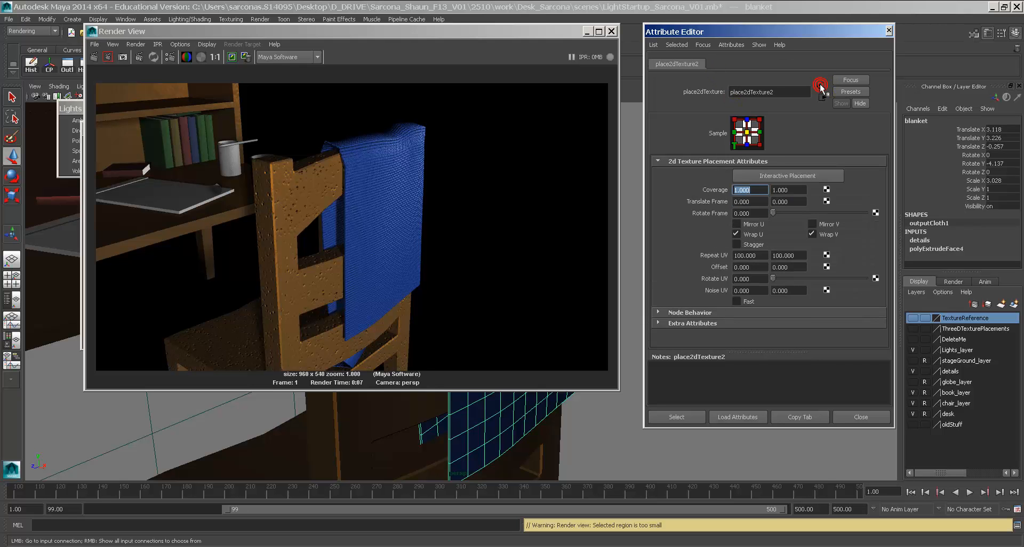
double_click(766, 255)
type("15")
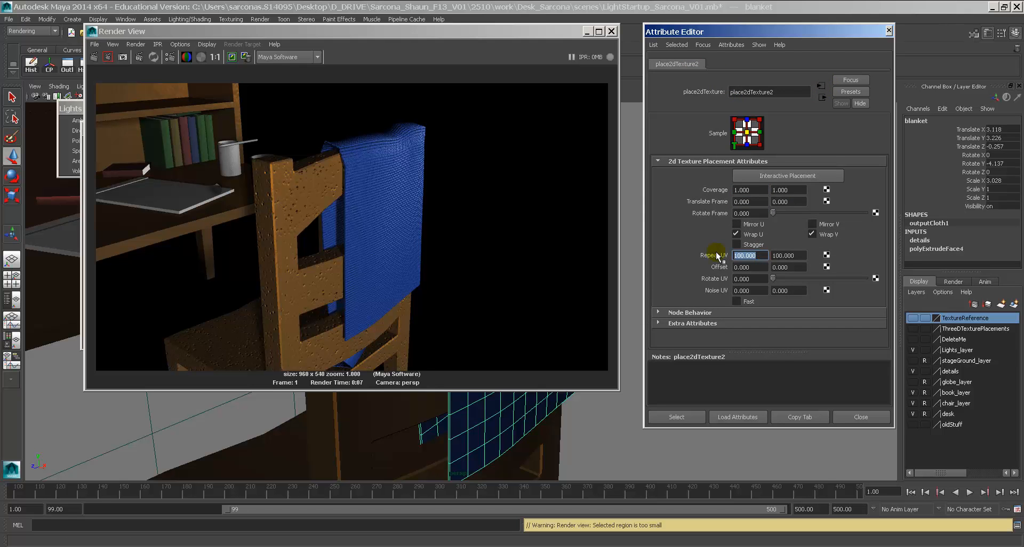
type("0")
key("Tab")
type("15")
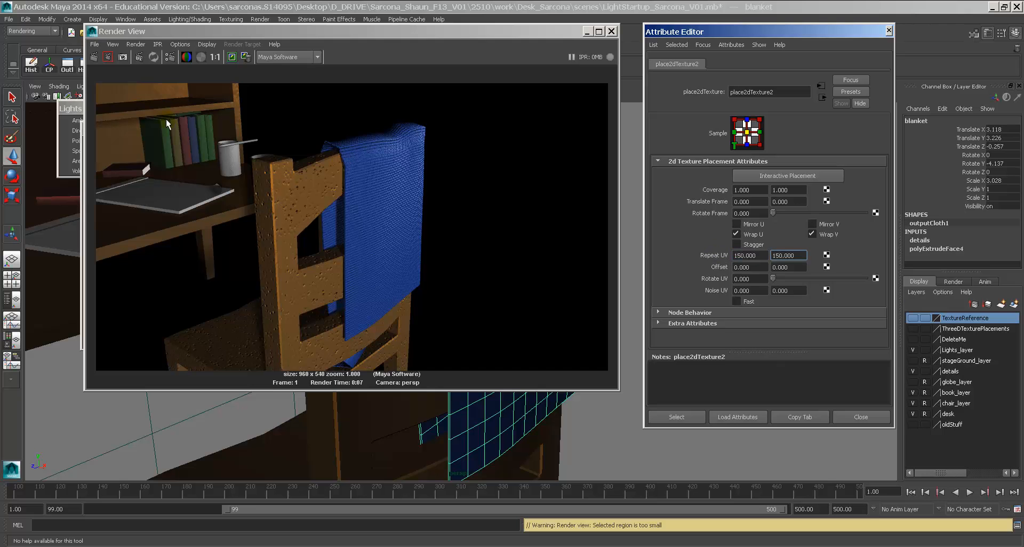
Render only a region around the blanket to check the weave, then close the render and attribute windows.
left_click_drag(308, 125, 432, 322)
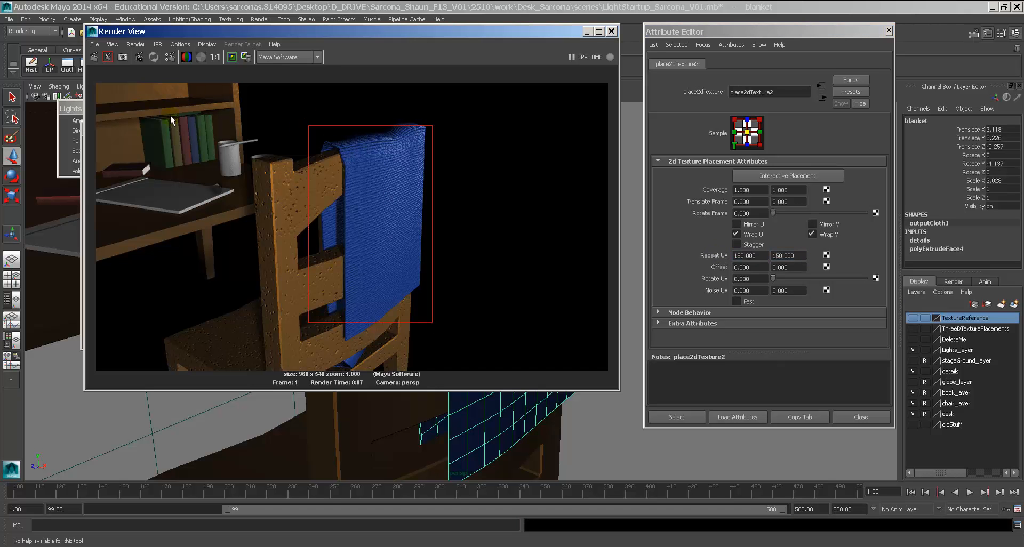
left_click(107, 57)
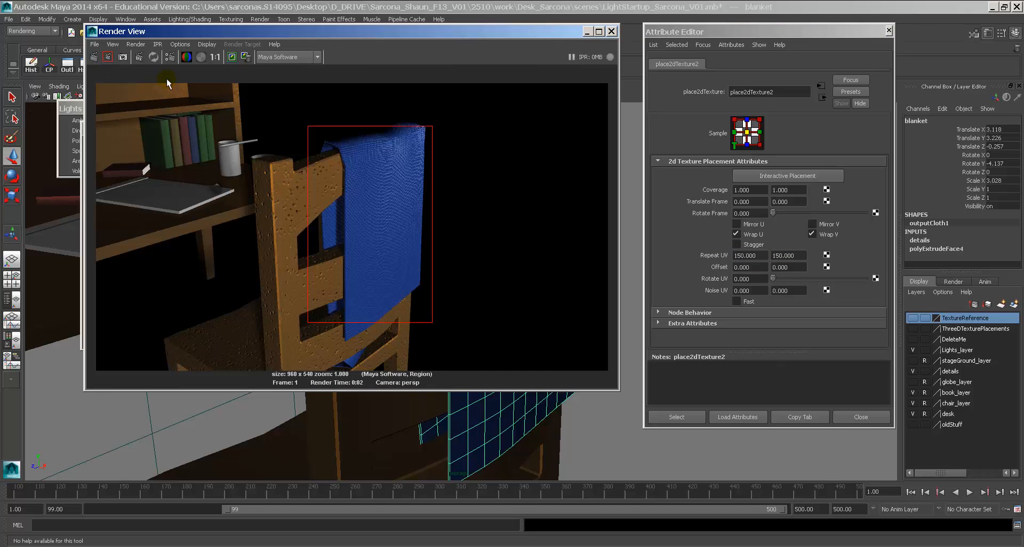
left_click(491, 189)
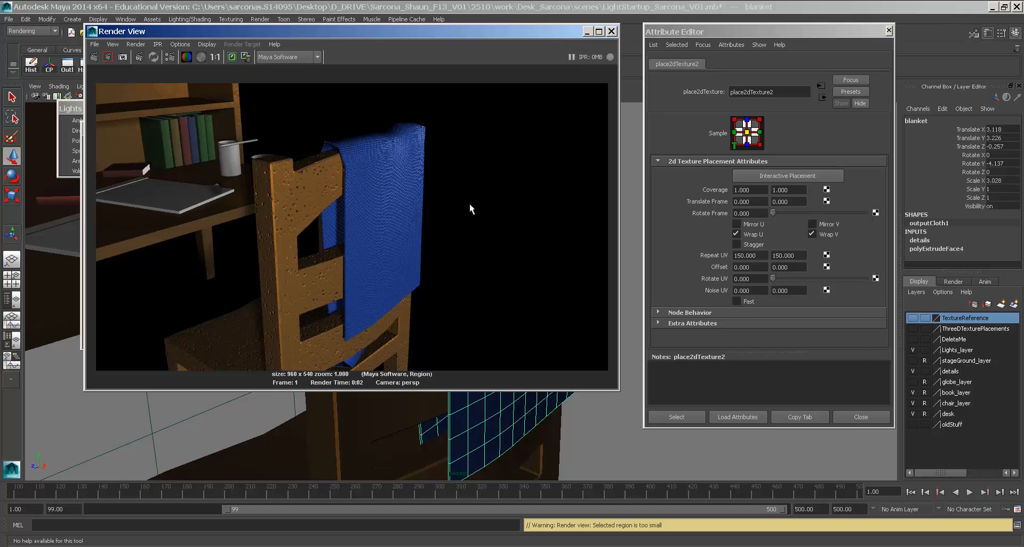
left_click(611, 32)
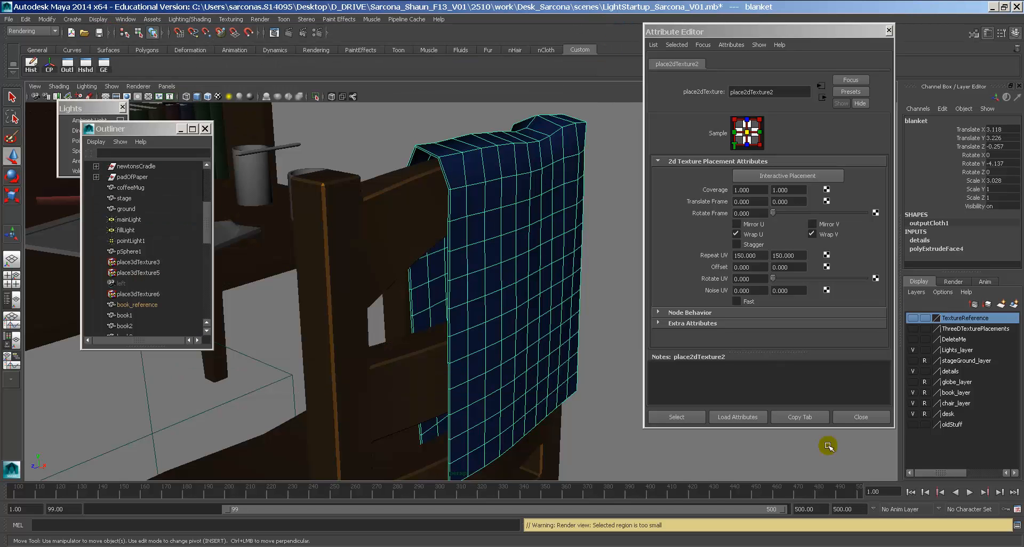
left_click(860, 417)
Darken the Specular Color of the blanket's clothBlanket_Blinn material slightly and render a wider view of the desk and chair.
left_click_drag(860, 422, 682, 393, "alt")
left_click(432, 312)
left_click_drag(441, 313, 544, 304, "alt")
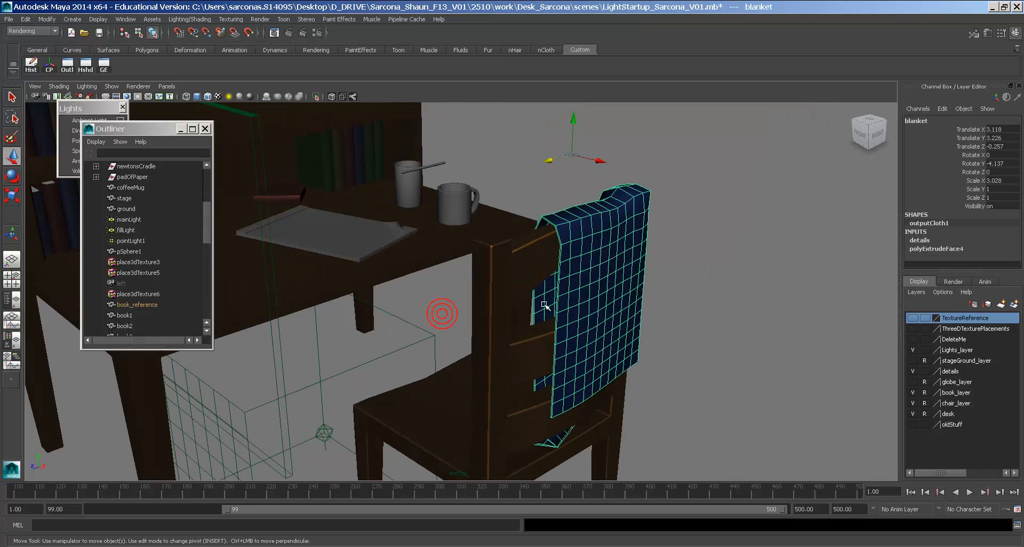
key("ctrl+a")
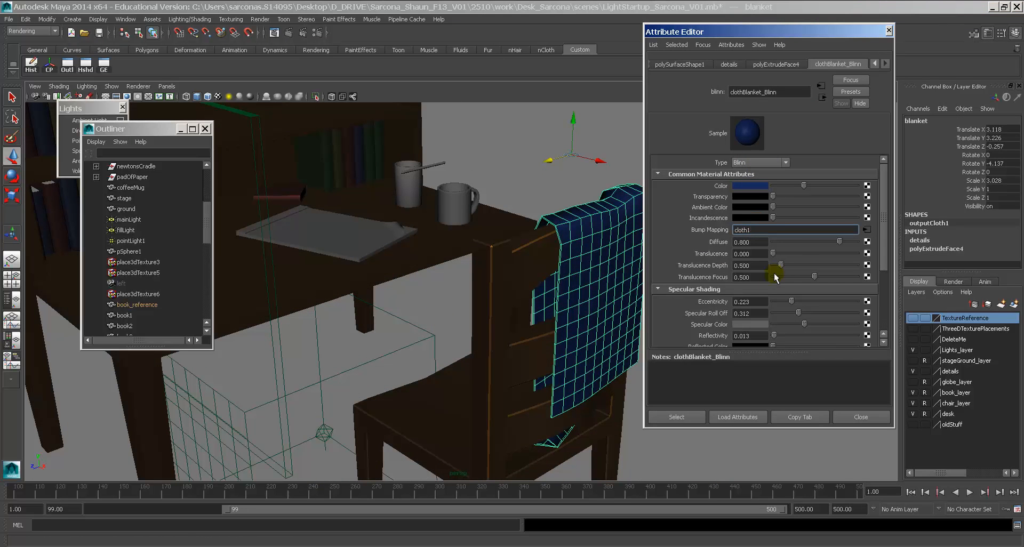
left_click(274, 33)
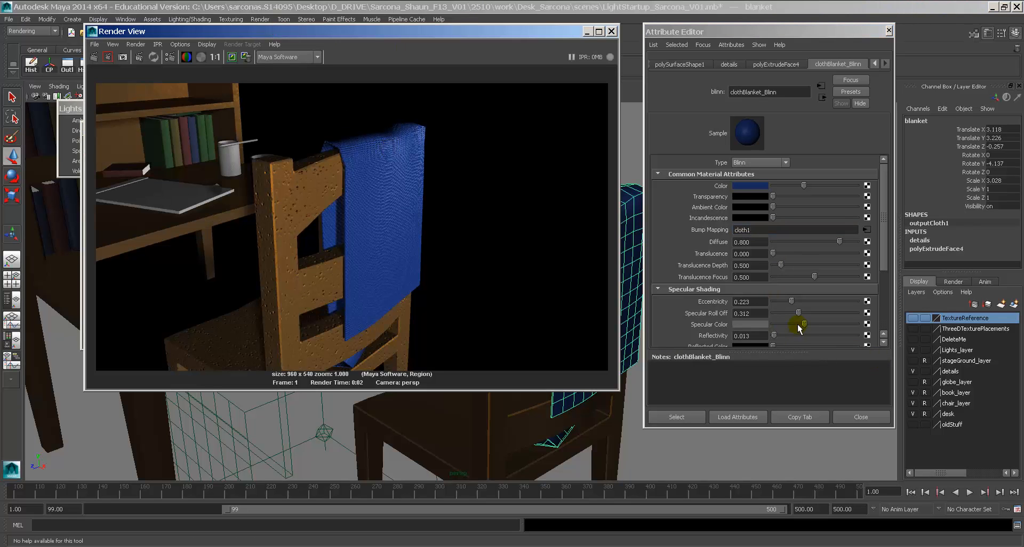
left_click_drag(798, 324, 791, 323)
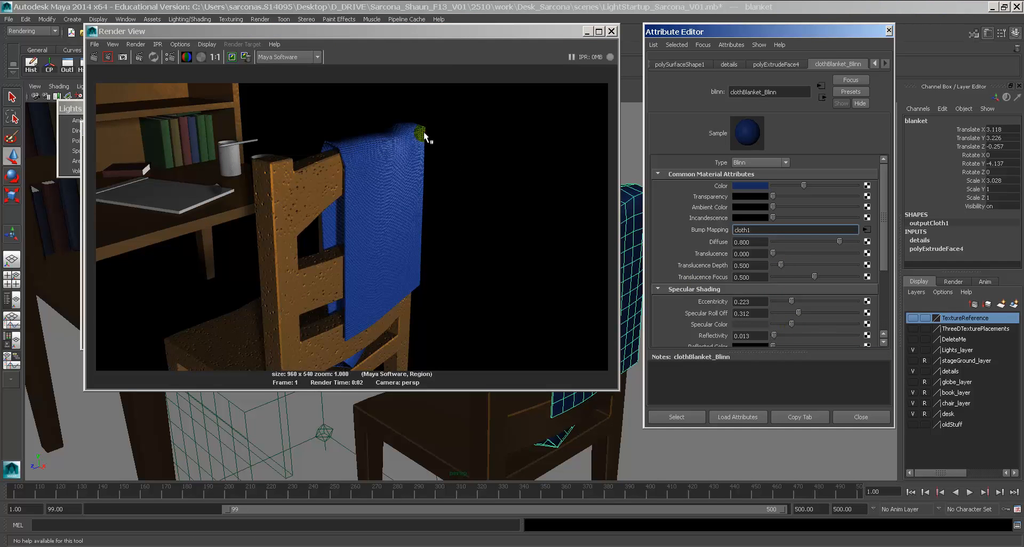
left_click(96, 57)
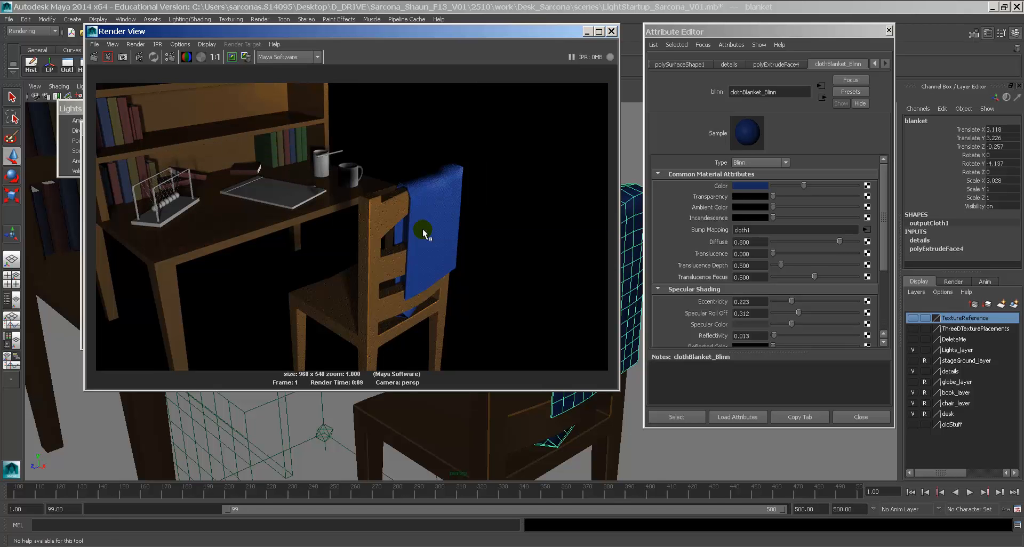
left_click(612, 31)
left_click(861, 417)
Frame the Newton's cradle on the desk and select both of its bar frames.
middle_click_drag(667, 291, 782, 343, "alt")
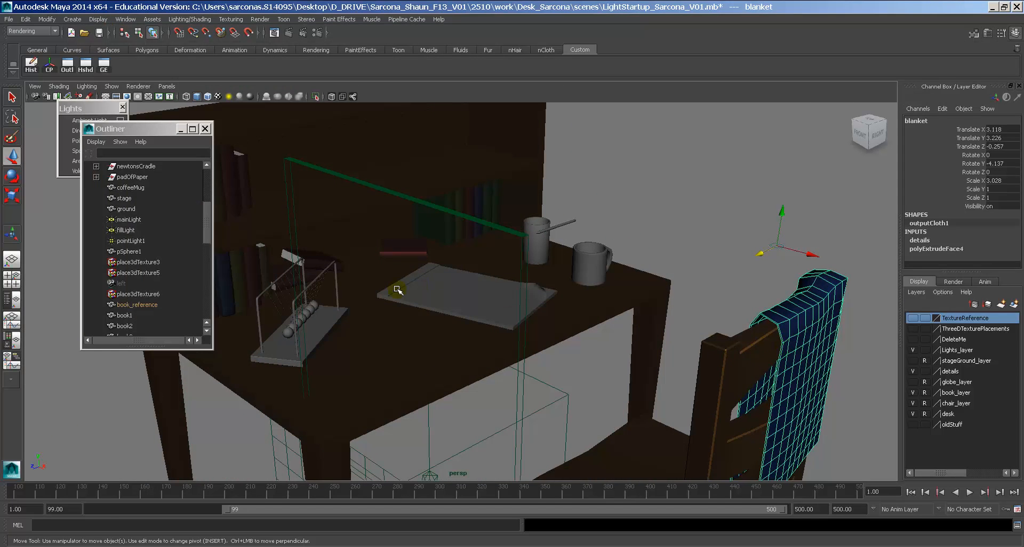
left_click(322, 318)
key("f")
left_click_drag(396, 334, 407, 299, "alt")
left_click(351, 286)
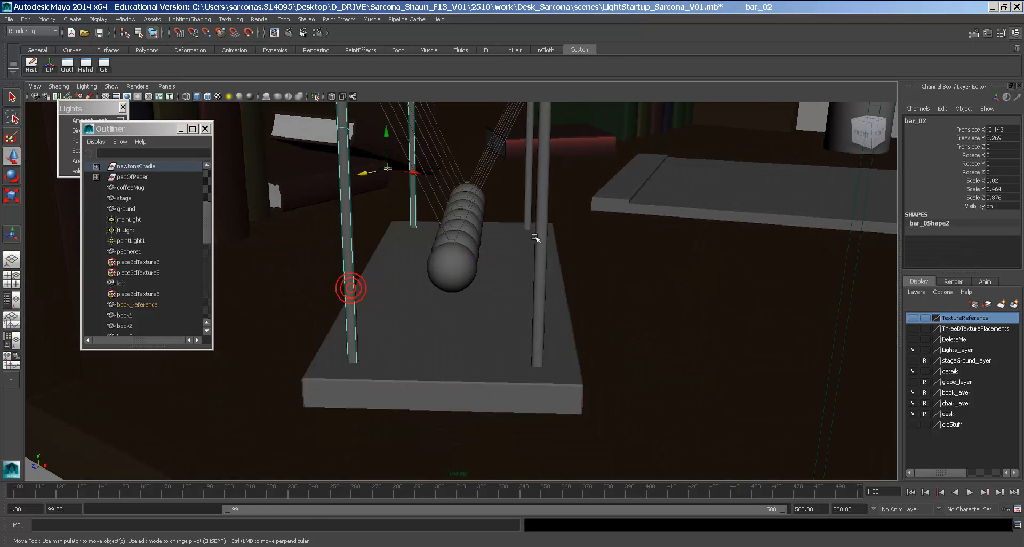
left_click(540, 229, "shift")
Add all seven balls of the Newton's cradle to the selection.
left_click_drag(540, 229, 384, 259, "alt")
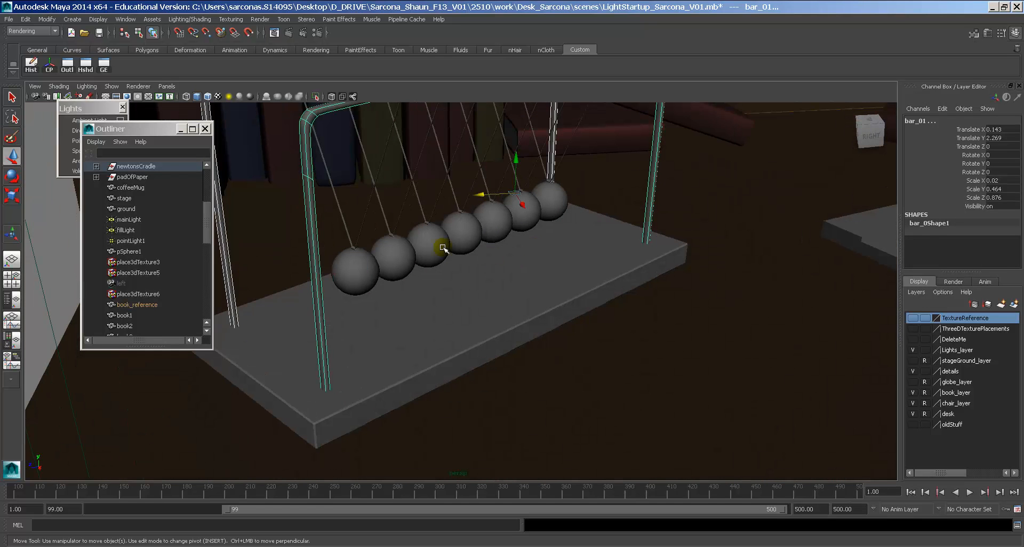
left_click(368, 266)
left_click(393, 258, "shift")
left_click(442, 238, "shift")
left_click(462, 231, "shift")
left_click(493, 222, "shift")
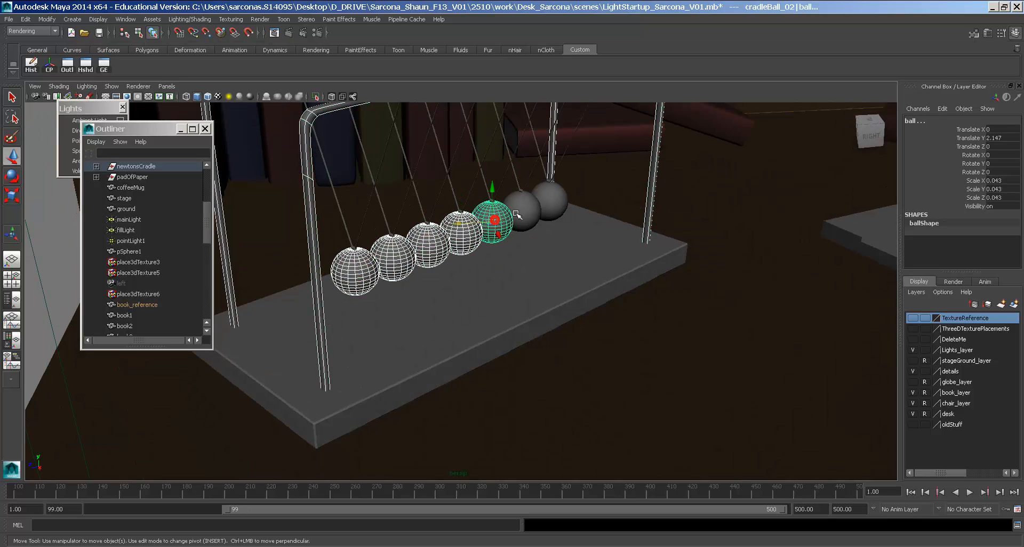
left_click(519, 213, "shift")
left_click(544, 205, "shift")
Add the small string connectors on top of all seven Newton's cradle balls to the selection.
right_click_drag(444, 240, 681, 267, "alt")
right_click_drag(352, 310, 439, 297, "alt")
left_click(322, 173, "shift")
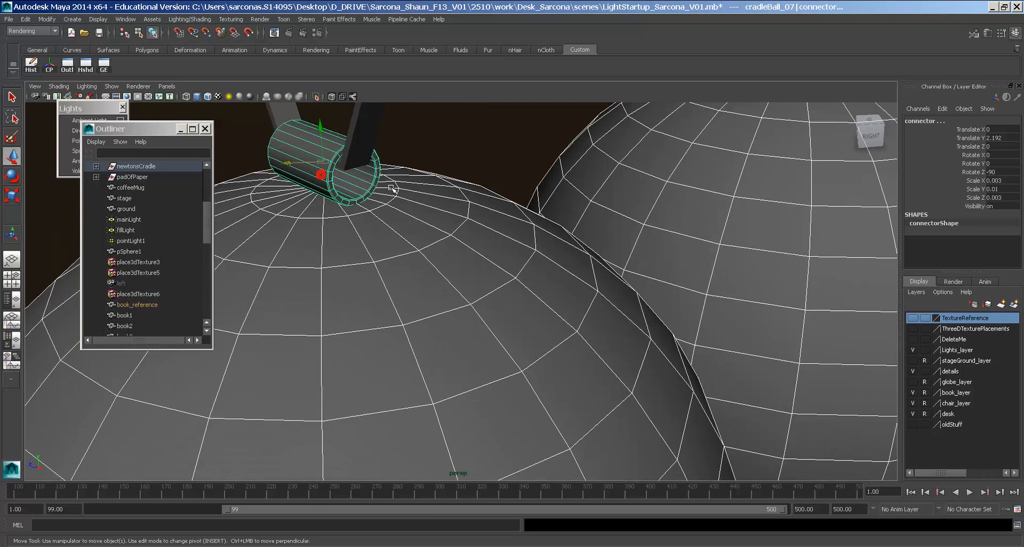
middle_click_drag(654, 152, 537, 243, "alt")
left_click(560, 190, "shift")
middle_click_drag(634, 220, 520, 260, "alt")
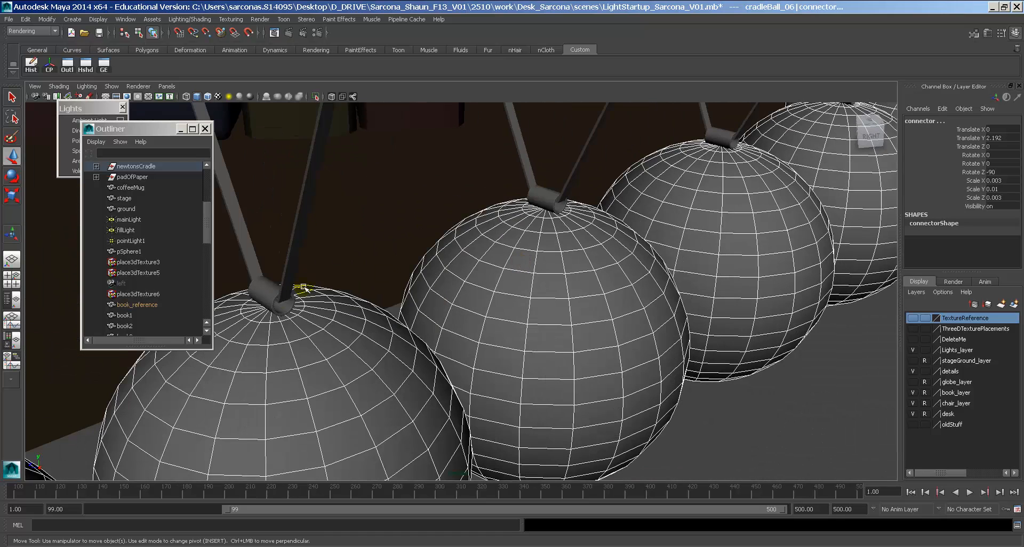
left_click(272, 300, "shift")
left_click(535, 199, "shift")
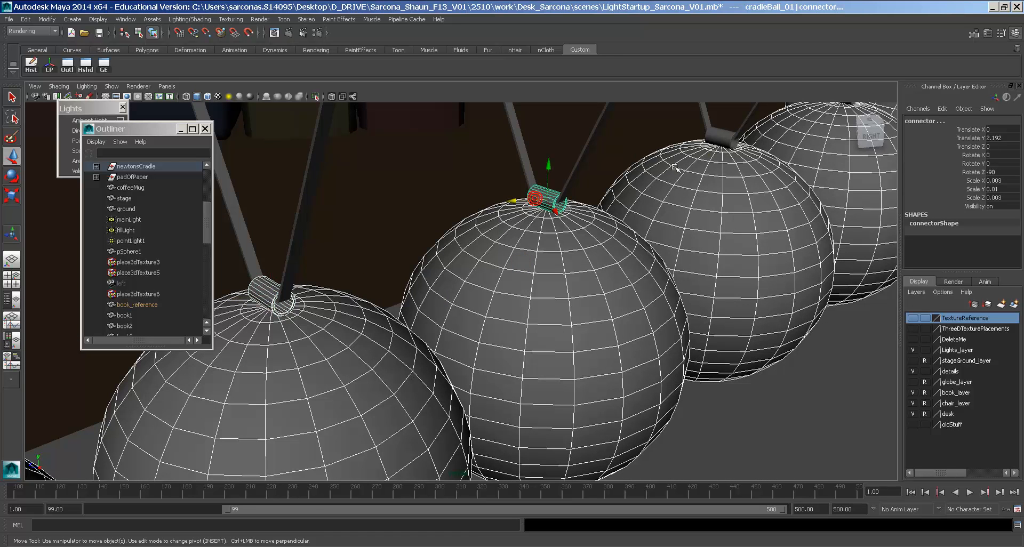
left_click(716, 141, "shift")
middle_click_drag(733, 151, 614, 221, "alt")
left_click(534, 244, "shift")
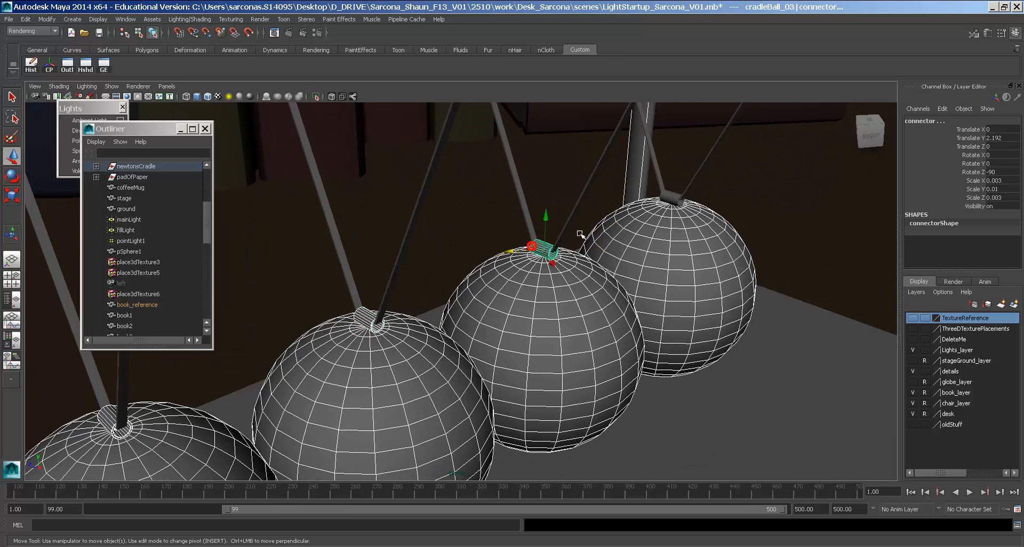
left_click(667, 200, "shift")
Assign a new Blinn material to the selected metal parts, with a black Color and Diffuse 0.
key("space")
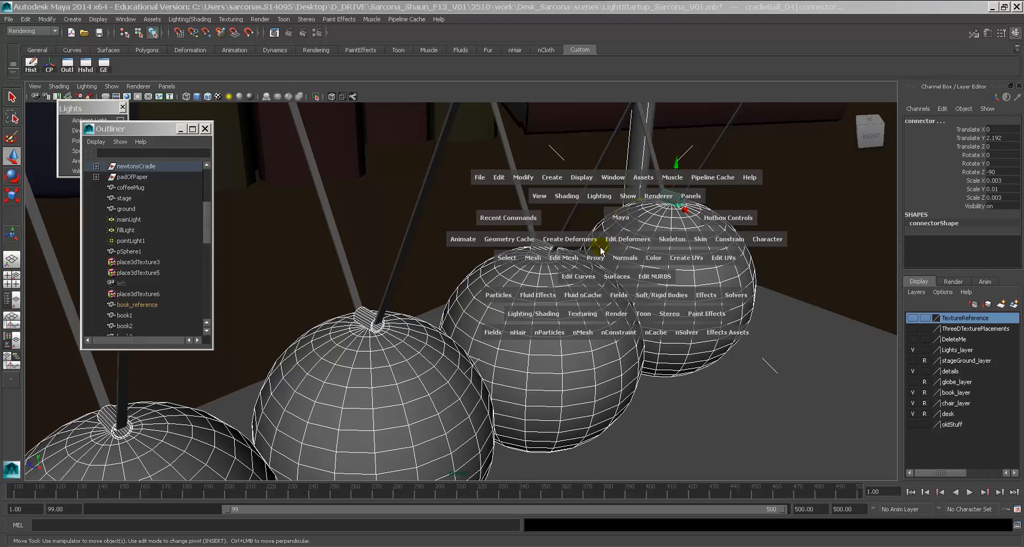
left_click(539, 314)
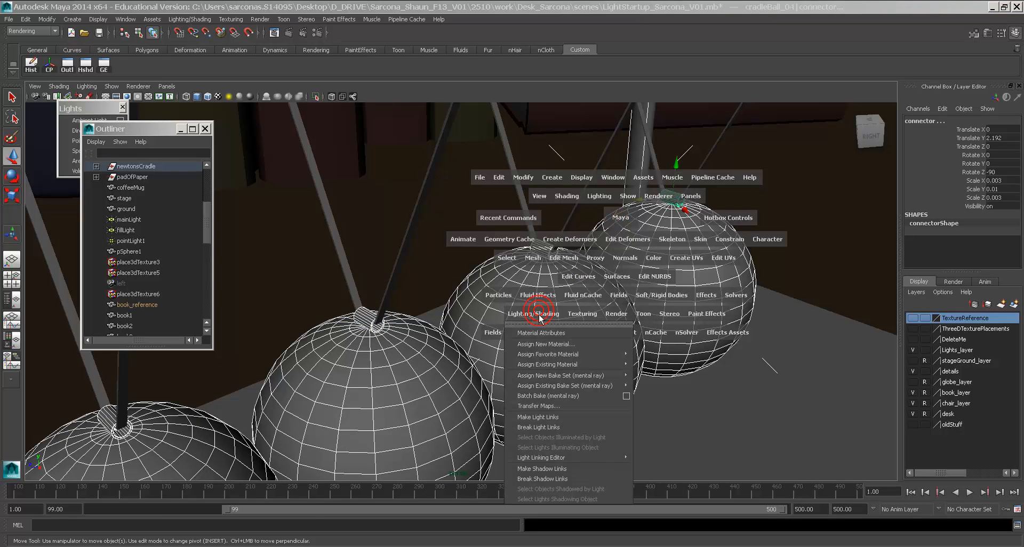
left_click(651, 355)
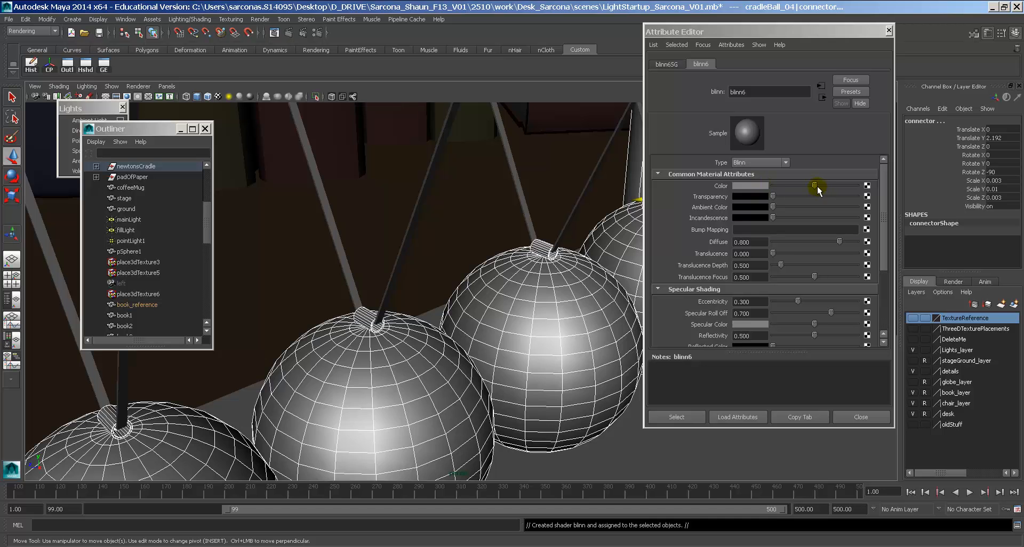
left_click_drag(817, 185, 740, 193)
left_click_drag(839, 242, 816, 243)
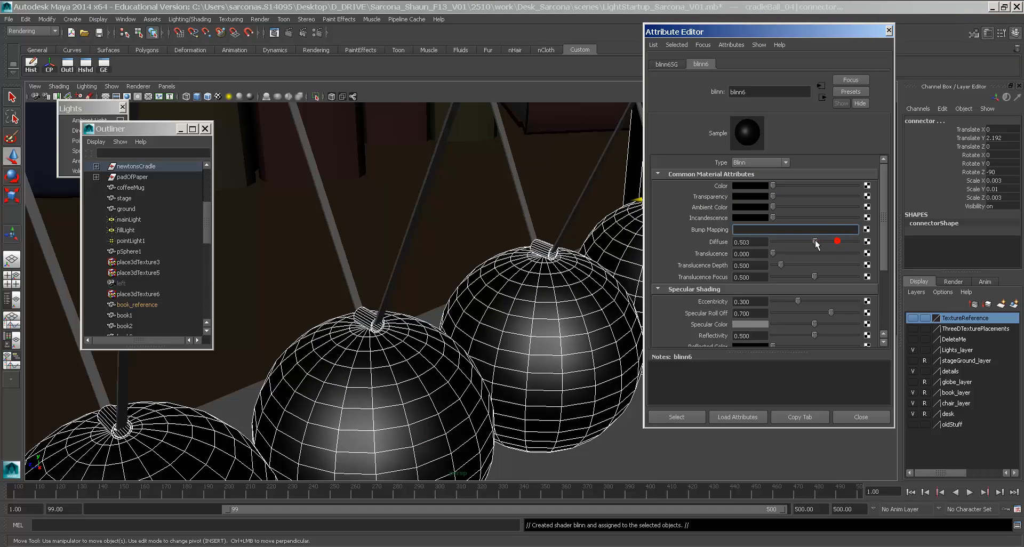
right_click_drag(571, 232, 409, 222, "alt")
middle_click_drag(521, 245, 510, 199, "alt")
right_click_drag(510, 199, 408, 208, "alt")
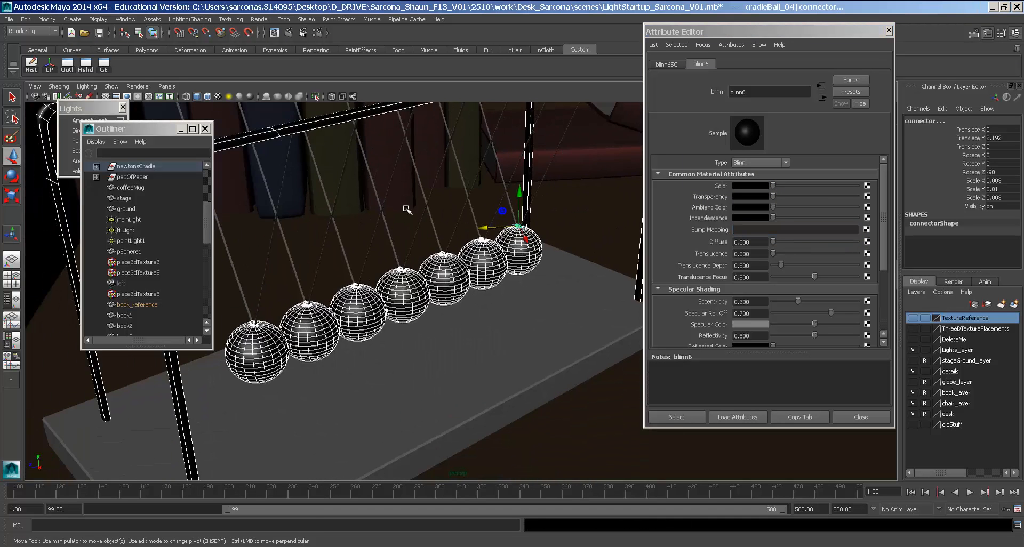
Set the metal material's Eccentricity to about 0.096, Specular Roll Off and Reflectivity to 1, and Specular Color to white.
left_click_drag(791, 303, 917, 335)
right_click_drag(559, 306, 556, 295, "alt")
middle_click_drag(556, 295, 570, 308, "alt")
Render the Newton's cradle, examine the reflections on the balls up close, and close the render.
left_click(290, 32)
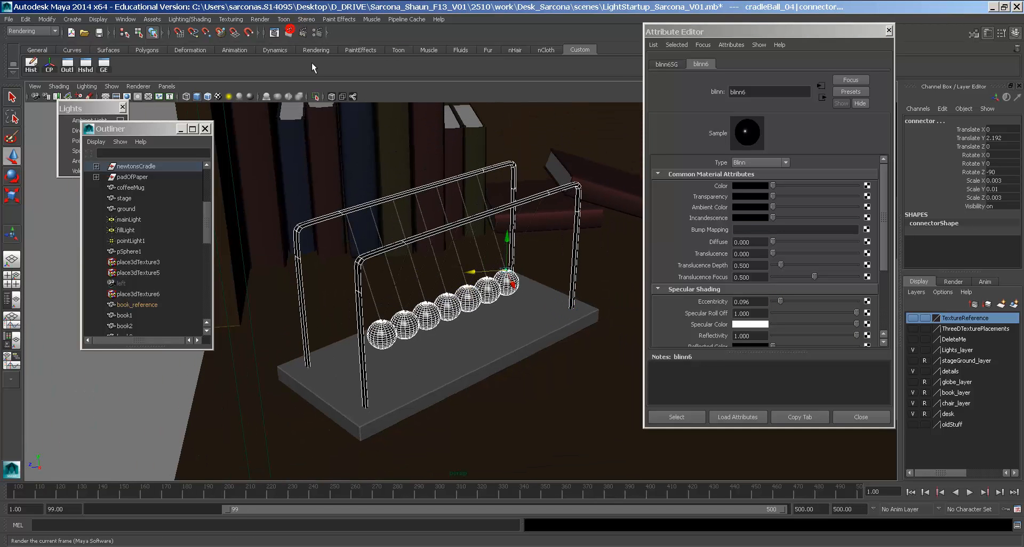
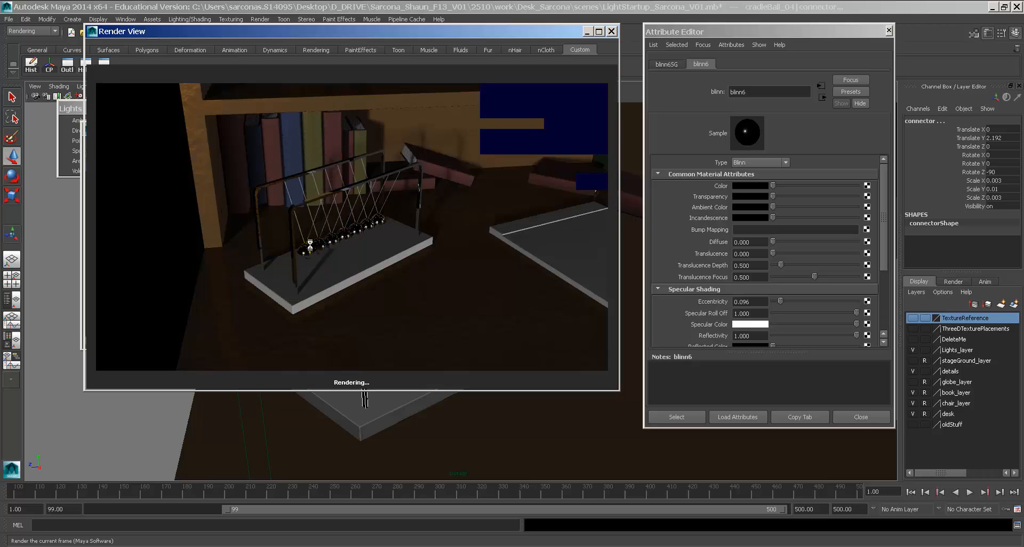
right_click_drag(341, 234, 613, 265, "alt")
middle_click_drag(461, 250, 434, 267, "alt")
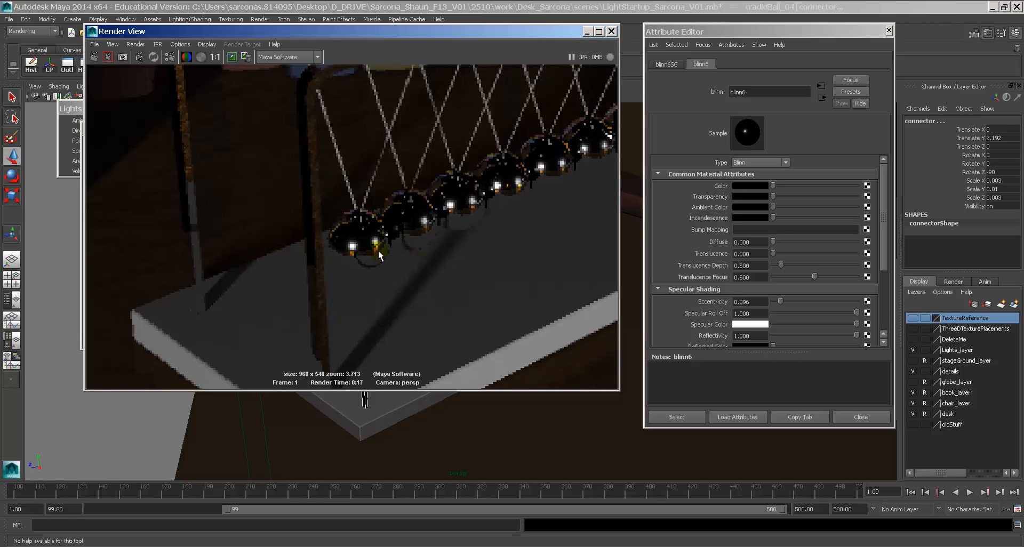
left_click(611, 31)
Set the metal material's Translucence Depth to 0 and Eccentricity to about 0.051, and close its attributes.
left_click_drag(774, 186, 745, 185)
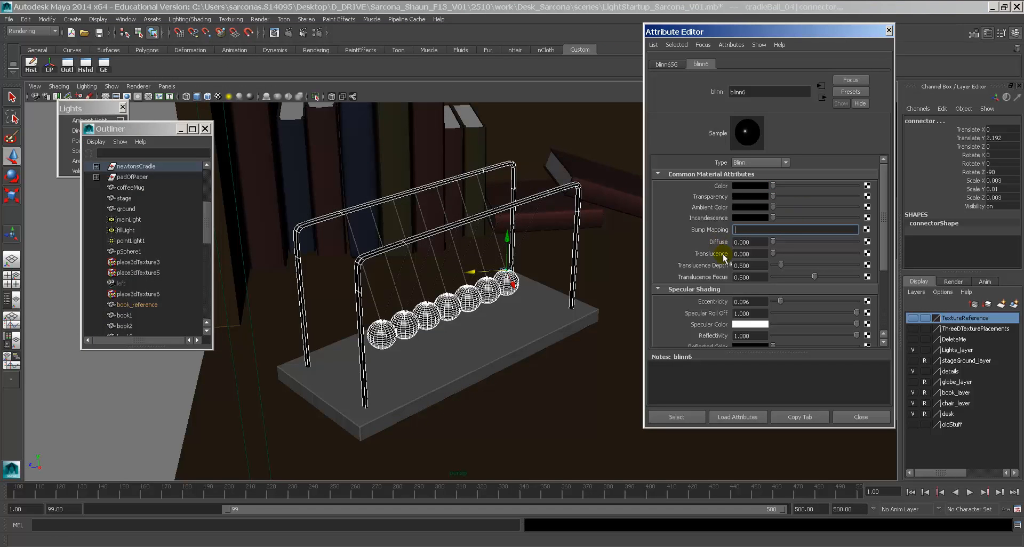
left_click_drag(781, 265, 779, 267)
left_click_drag(781, 305, 777, 303)
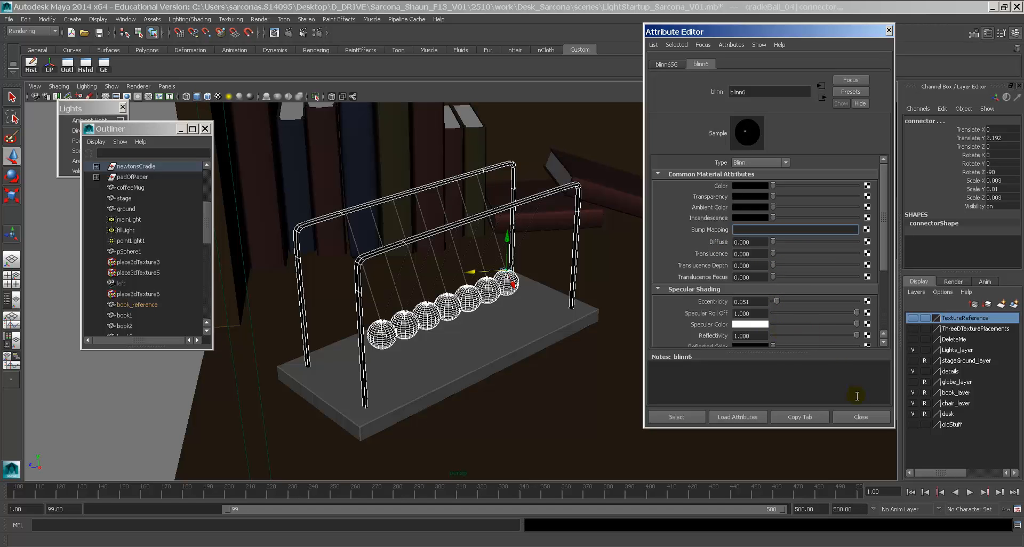
left_click(853, 416)
Assign a new Blinn material to all the Newton's cradle strings and name it whiteStrings_Blinn.
left_click(552, 292)
left_click_drag(552, 292, 389, 275, "alt")
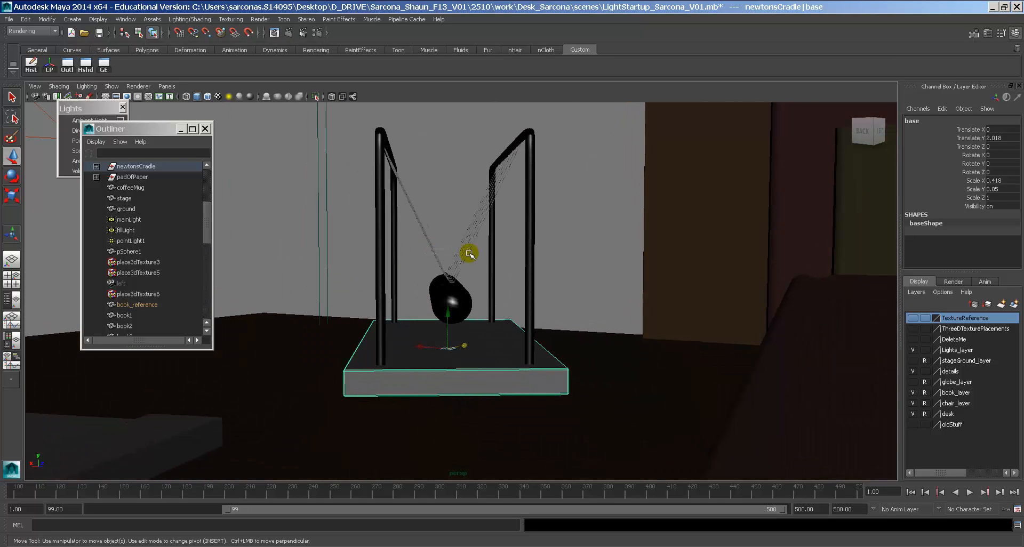
left_click_drag(469, 254, 473, 256)
left_click_drag(414, 258, 525, 257, "alt")
key("space")
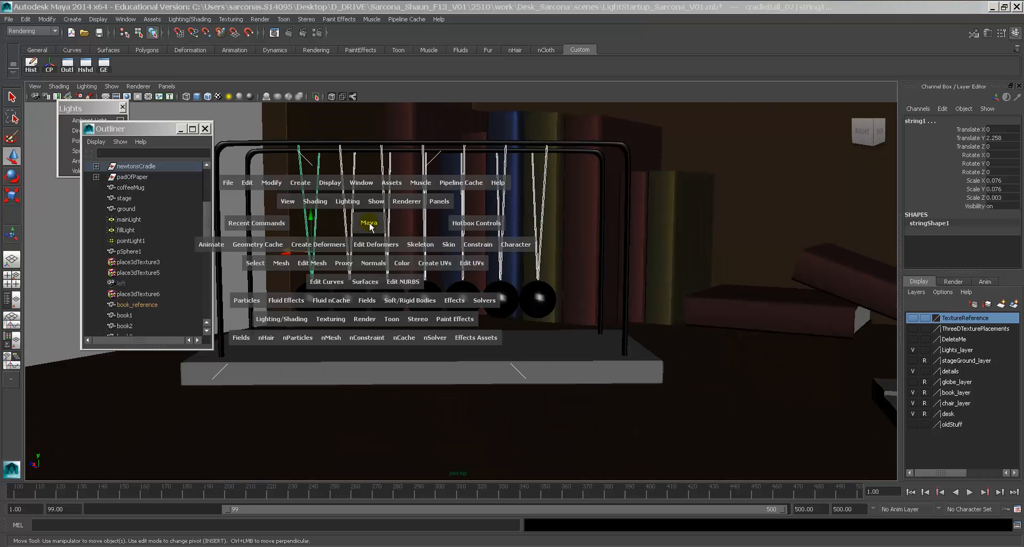
left_click(288, 319)
mouse_move(343, 359)
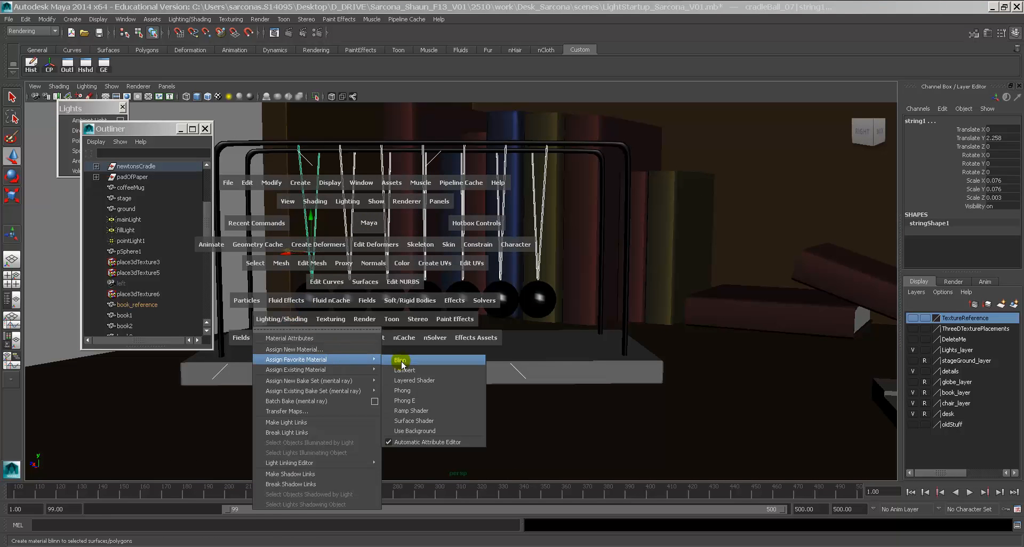
left_click(400, 361)
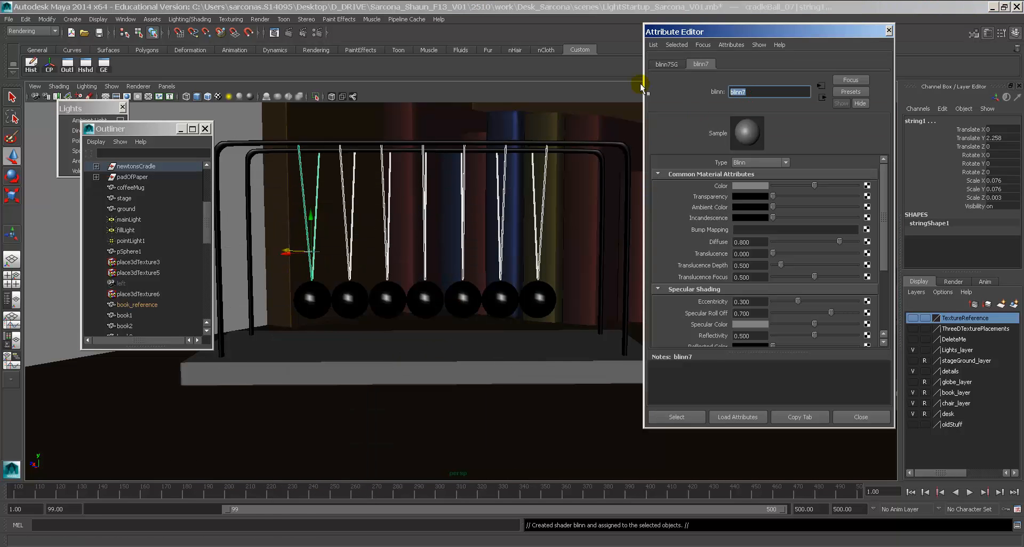
type("whiteStrings_Blinn")
key("Return")
Make the string material white, with Eccentricity about 0.592, Specular Roll Off 0.140, slightly lighter Specular Color and Reflectivity 0.
left_click_drag(824, 184, 861, 187)
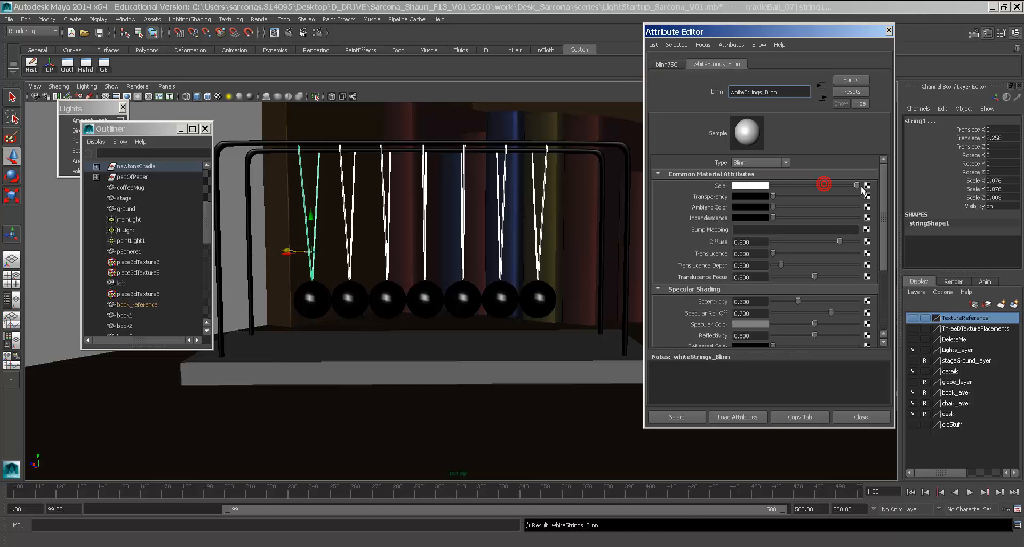
left_click_drag(796, 300, 771, 335)
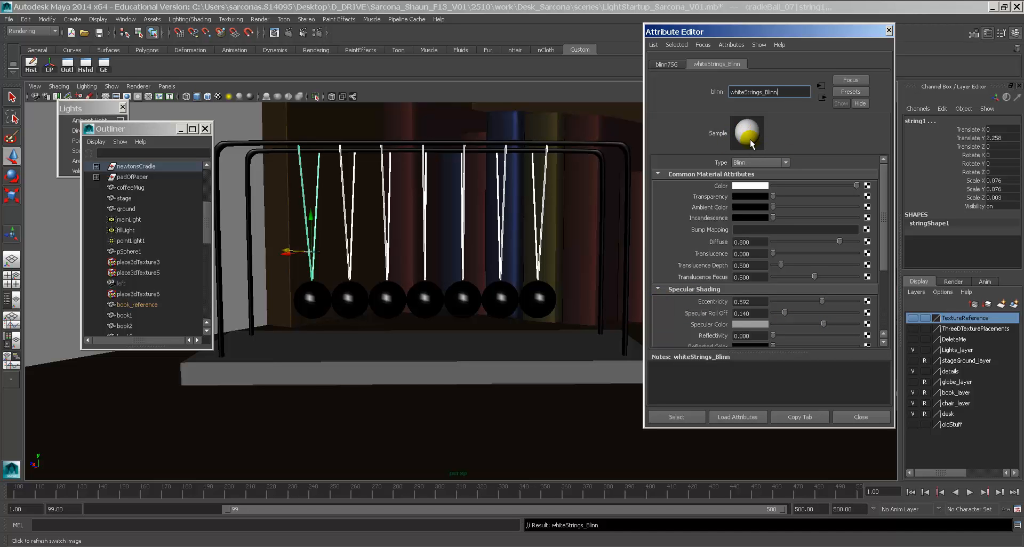
left_click(530, 214, "alt")
left_click_drag(529, 214, 464, 219, "alt")
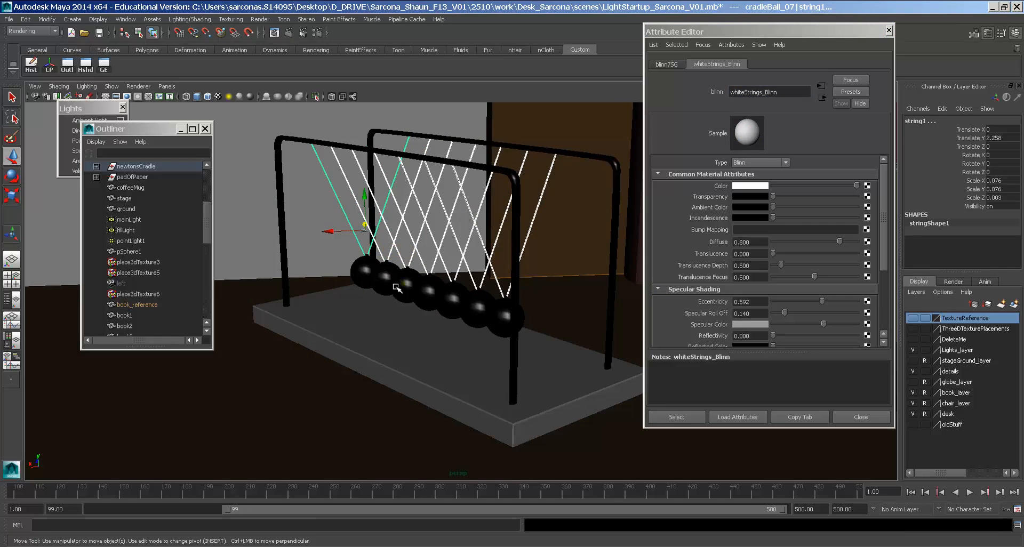
Assign a new Blinn material to the Newton's cradle base and name it newtonBase_Blinn.
left_click(359, 304)
left_click_drag(348, 302, 473, 305, "alt")
key("space")
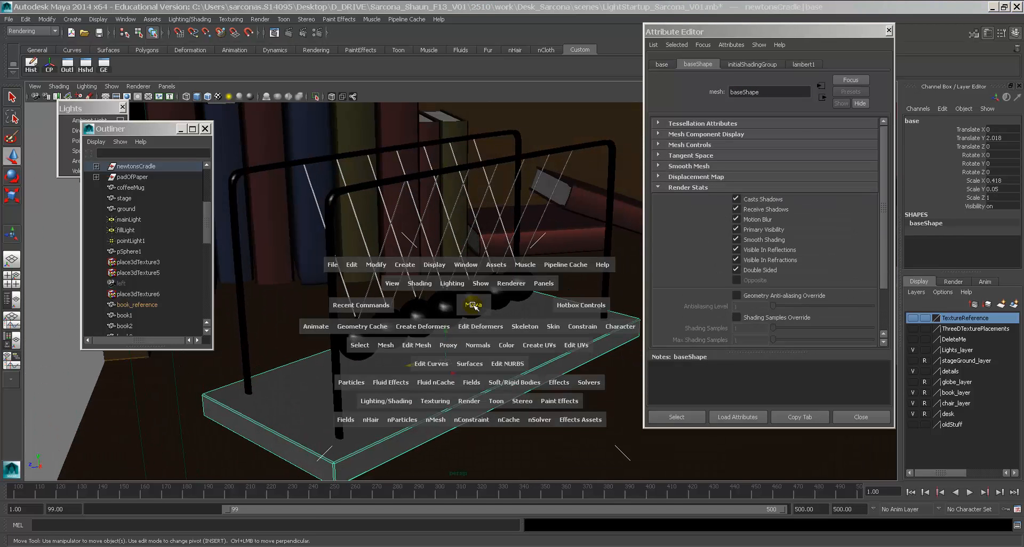
mouse_move(403, 394)
left_mouse_down()
mouse_move(450, 251)
mouse_move(469, 238)
mouse_move(505, 246)
left_mouse_up()
double_click(779, 90)
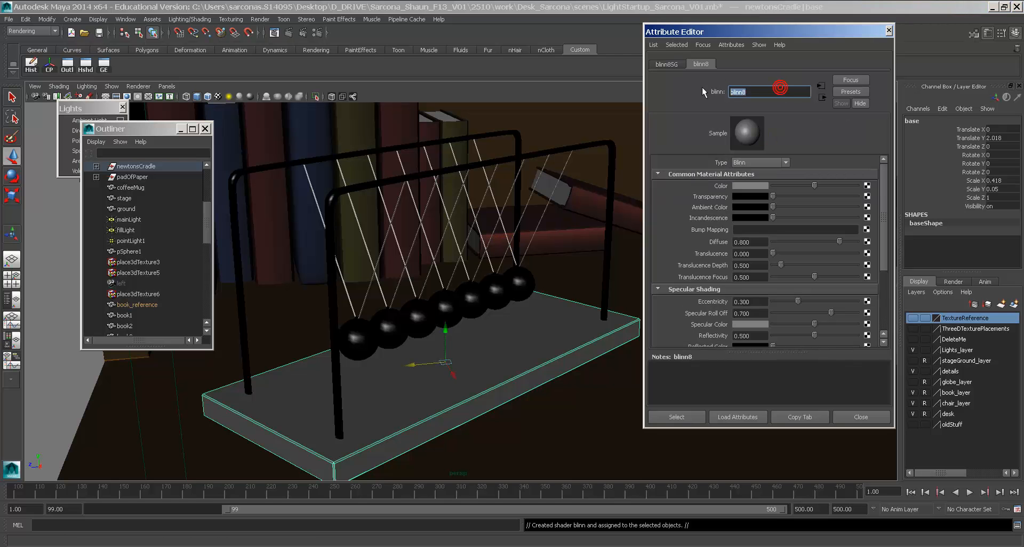
type("newtonBase_Bl")
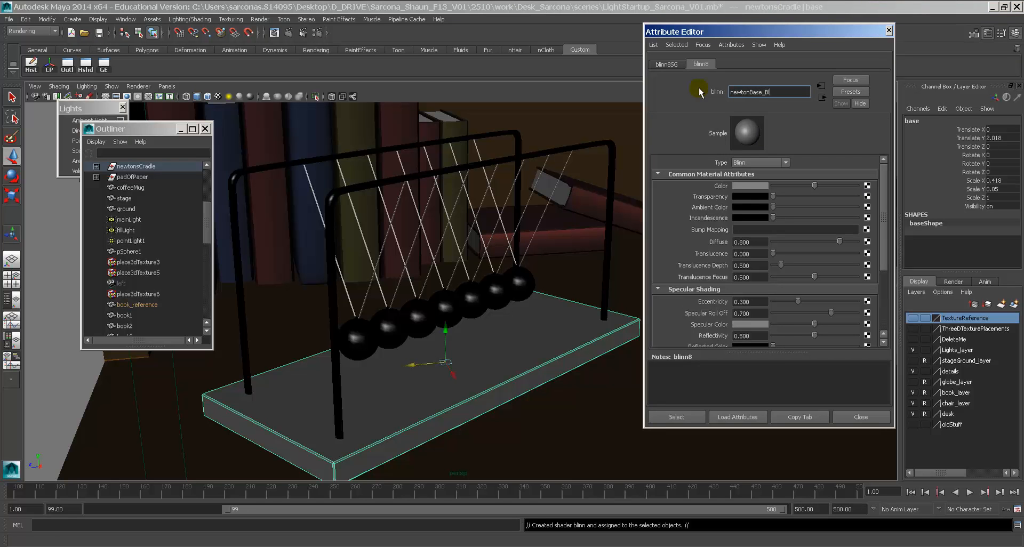
type("inn")
key("Return")
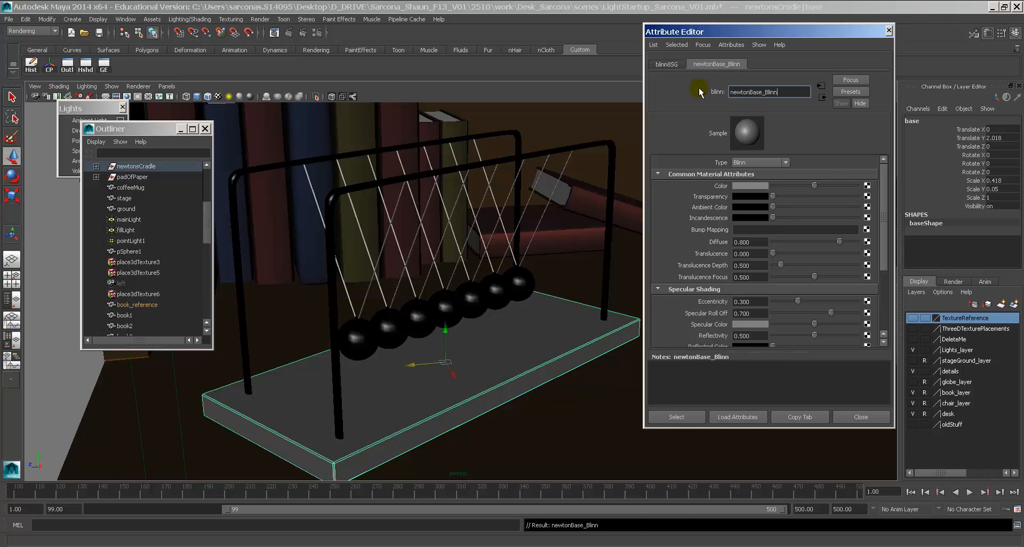
Compare two earlier colors on the base material and keep the dark gold with hue 50.562, saturation 0.758 and value 0.371.
left_click(748, 187)
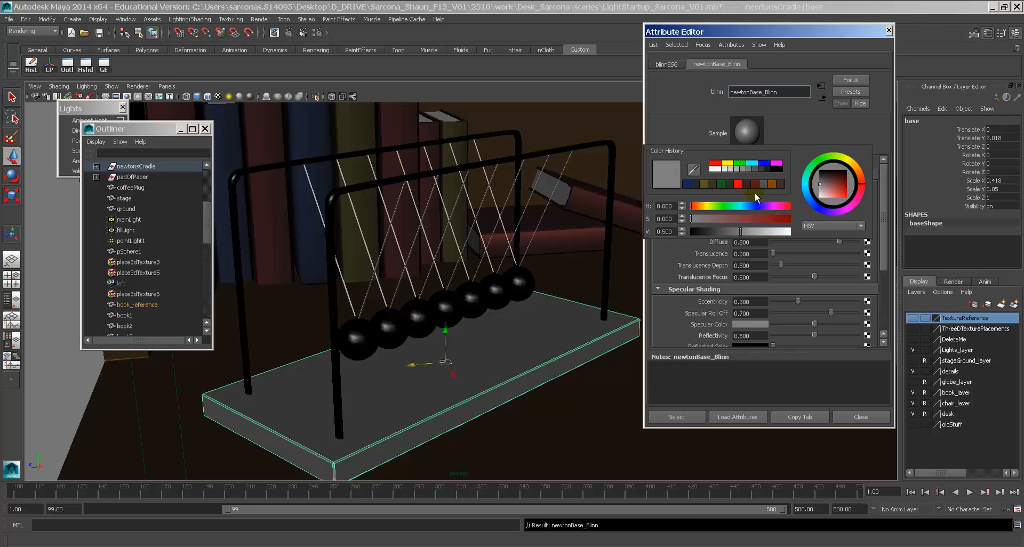
left_click(705, 185)
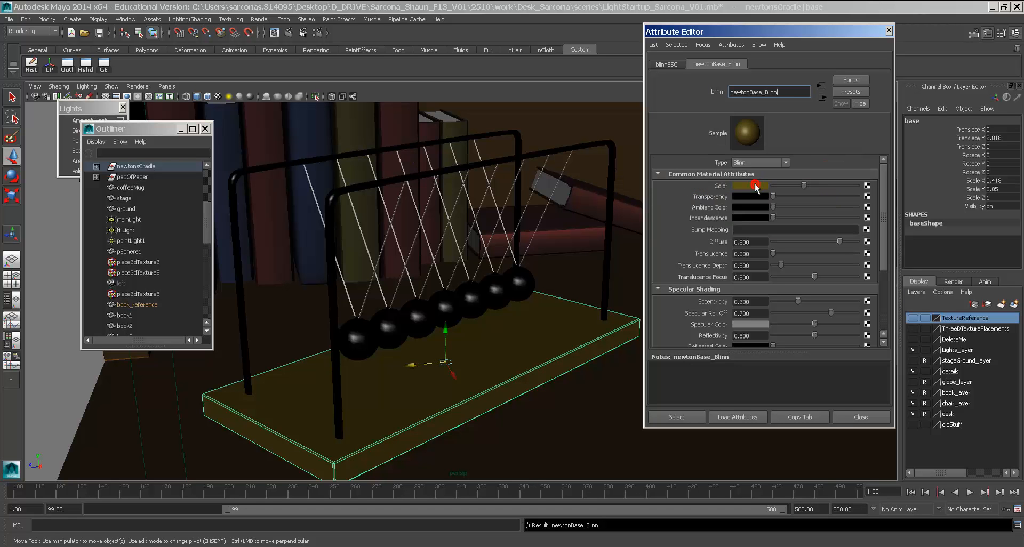
left_click(755, 186)
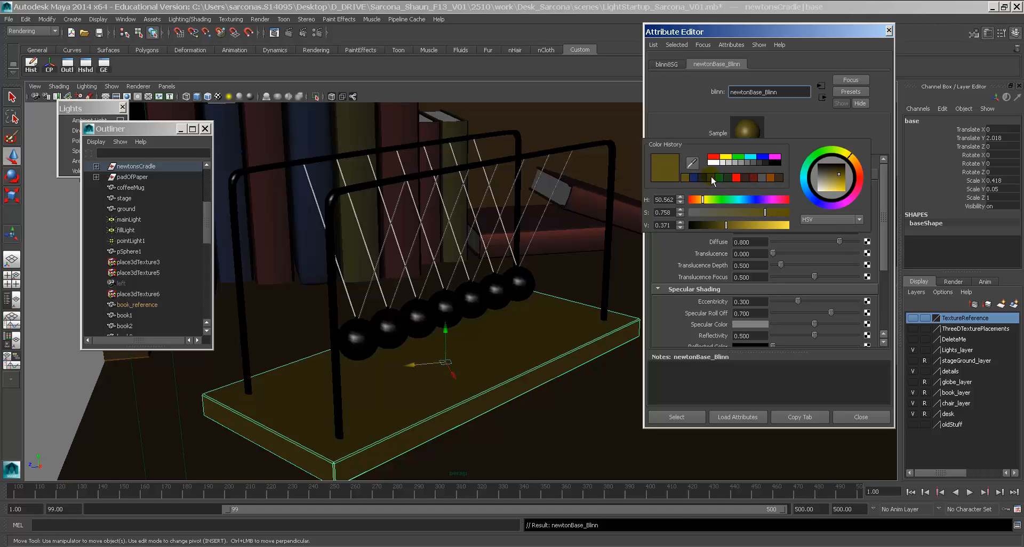
left_click(713, 178)
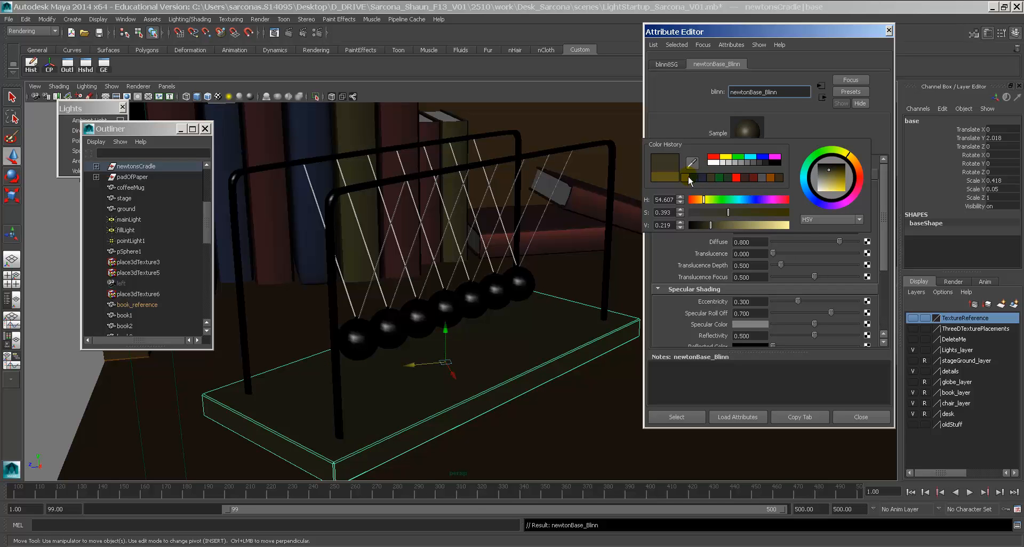
left_click(689, 178)
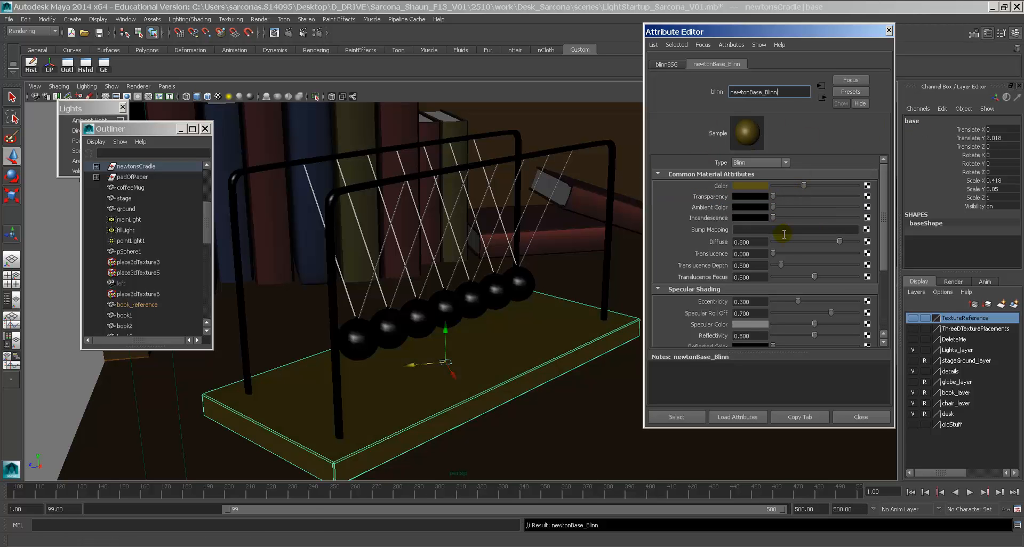
Set the base's Eccentricity to about 0.127, Specular Roll Off 0.771, lighter Specular Color and Reflectivity 0.05, and render the cradle.
left_click_drag(790, 299, 739, 336)
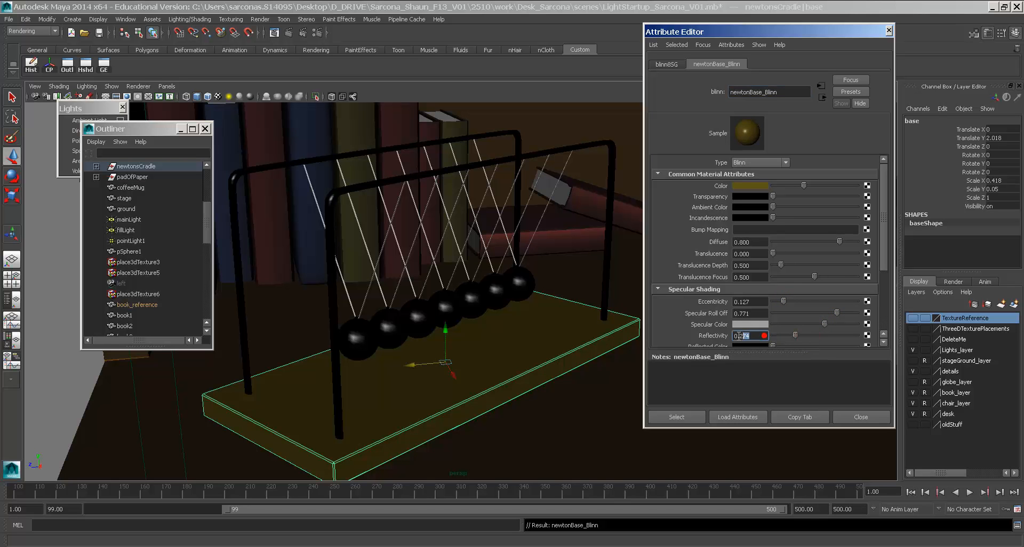
type(".05")
key("Return")
left_click_drag(496, 224, 463, 199, "alt")
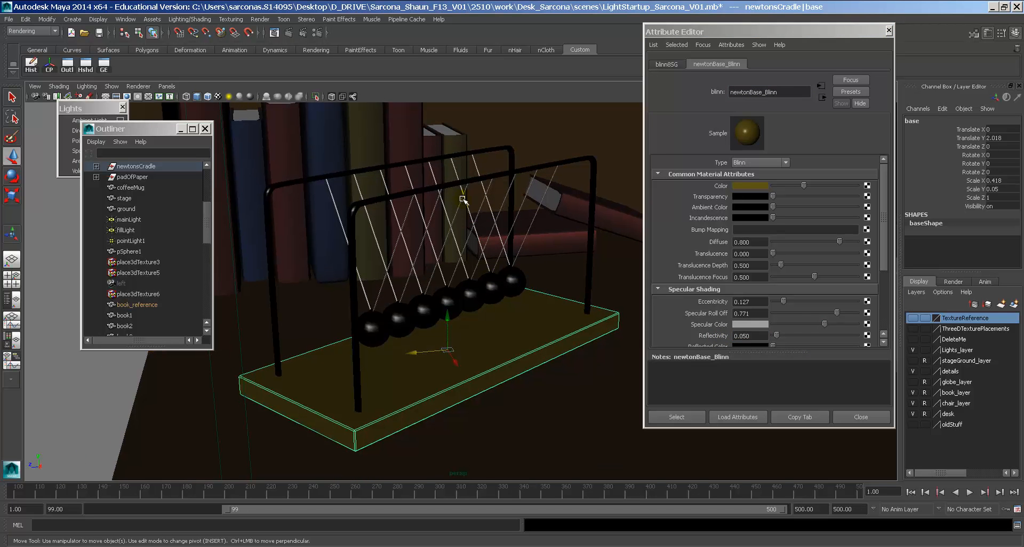
left_click(289, 33)
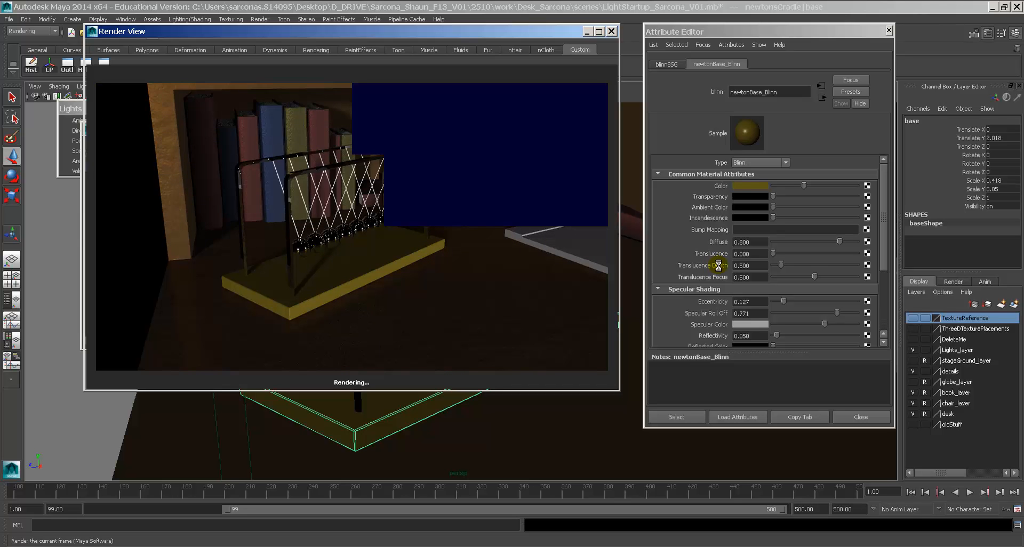
Map a 3D Granite texture to the base material's Bump Mapping, set Bump Depth to 0.1 and render the cradle.
left_click(867, 230)
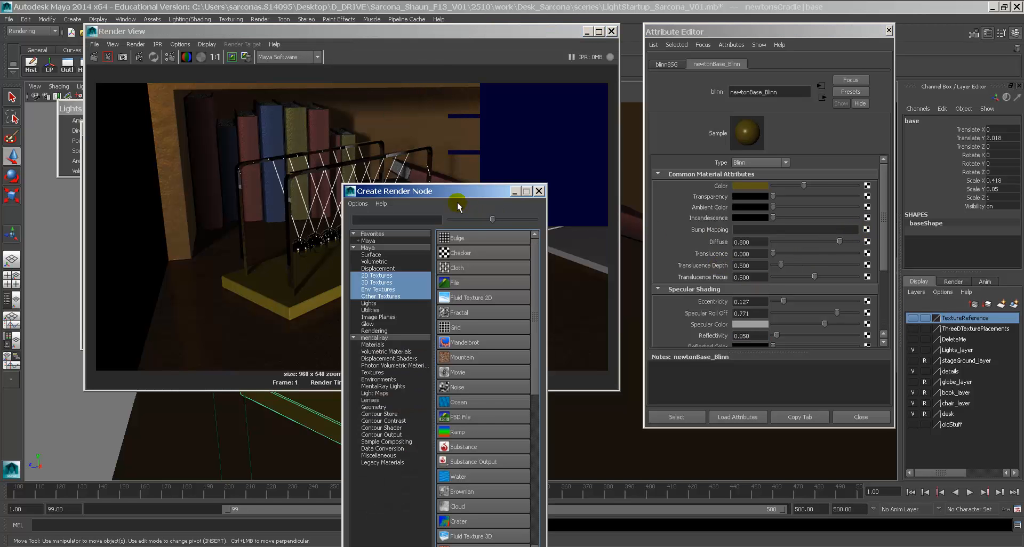
left_click_drag(458, 206, 441, 162)
left_click(363, 239)
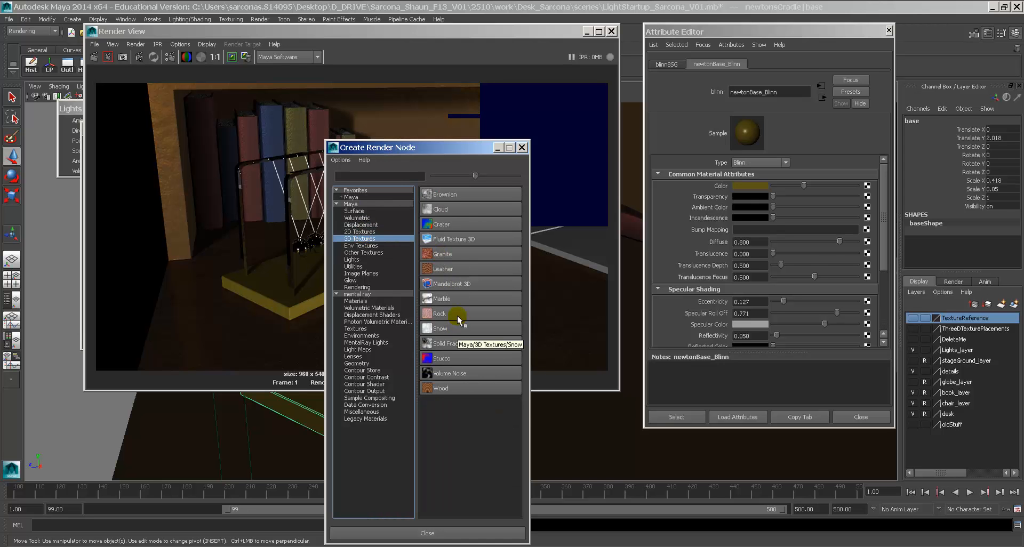
left_click(457, 259)
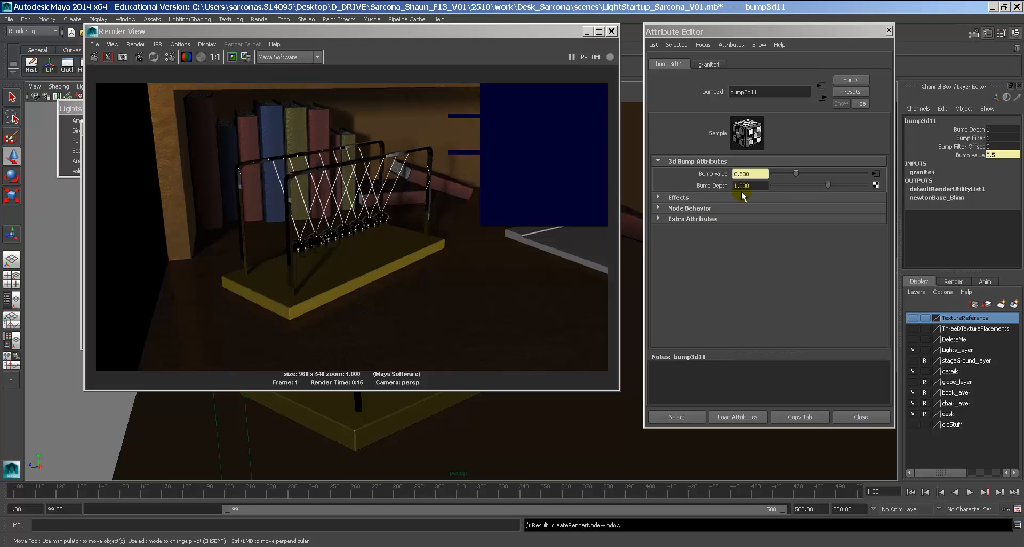
left_click_drag(750, 186, 695, 191)
type("0.1")
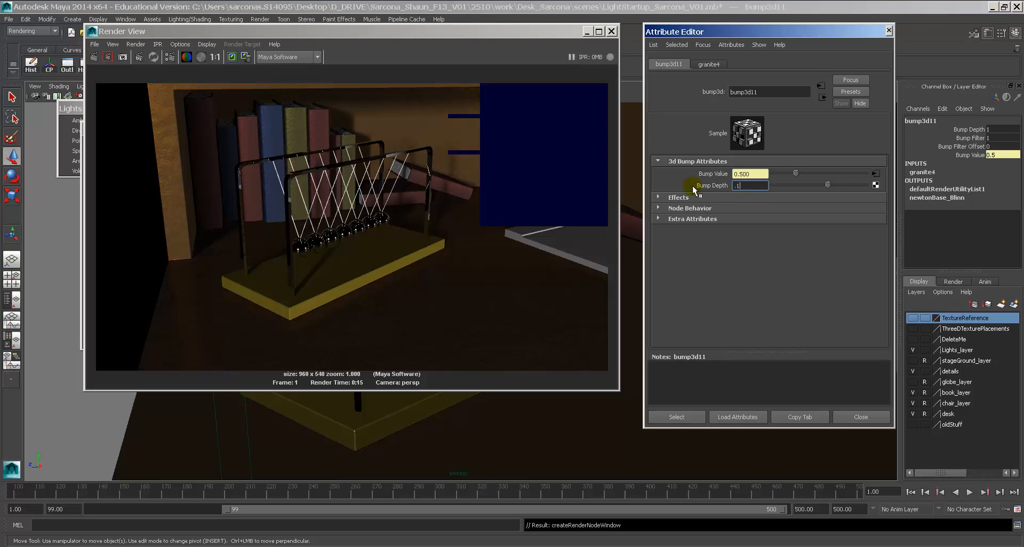
key("Return")
left_click(93, 58)
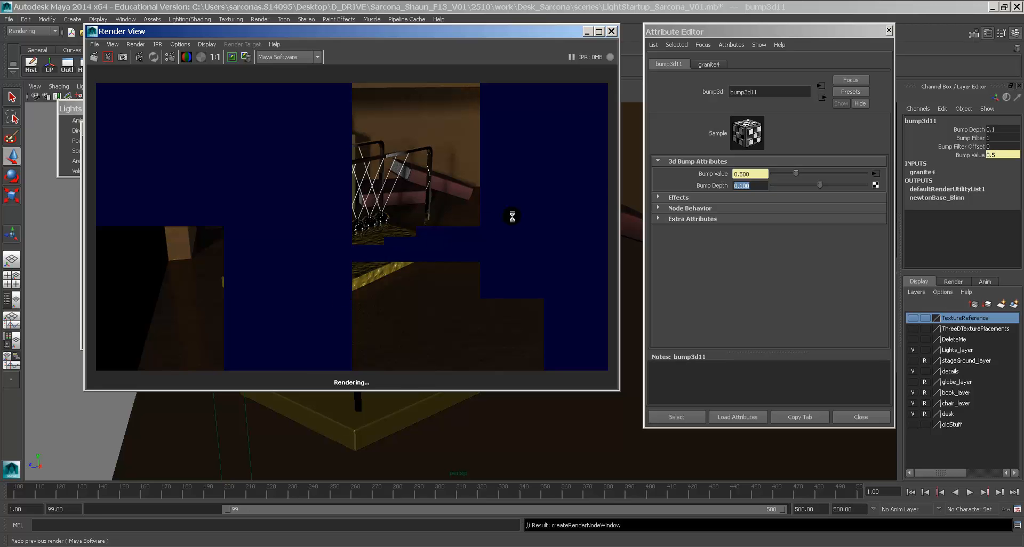
Lower the granite texture's Cell Size to about 0.017 and render only a region around the cradle's base.
left_click(709, 64)
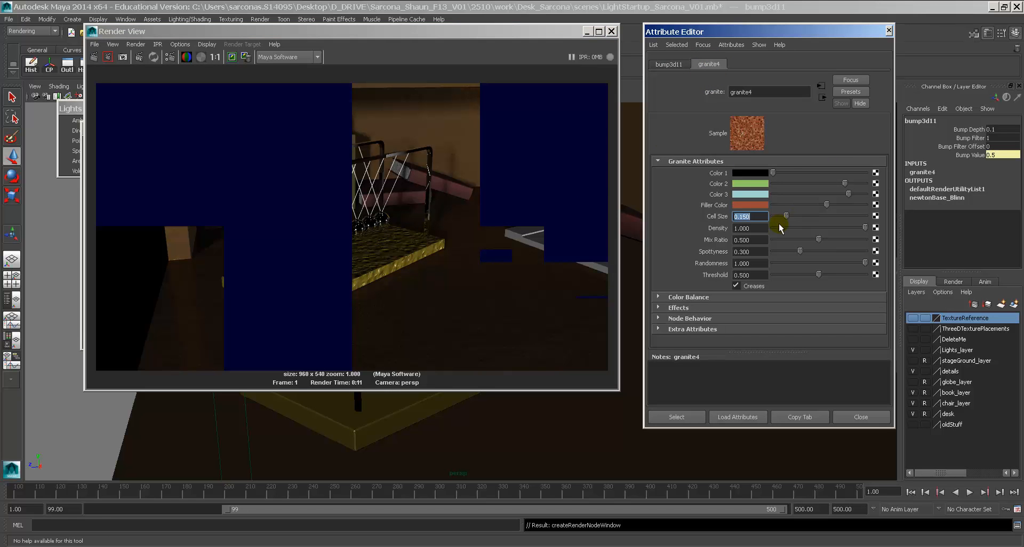
left_click_drag(779, 216, 775, 216)
left_click_drag(447, 223, 351, 287)
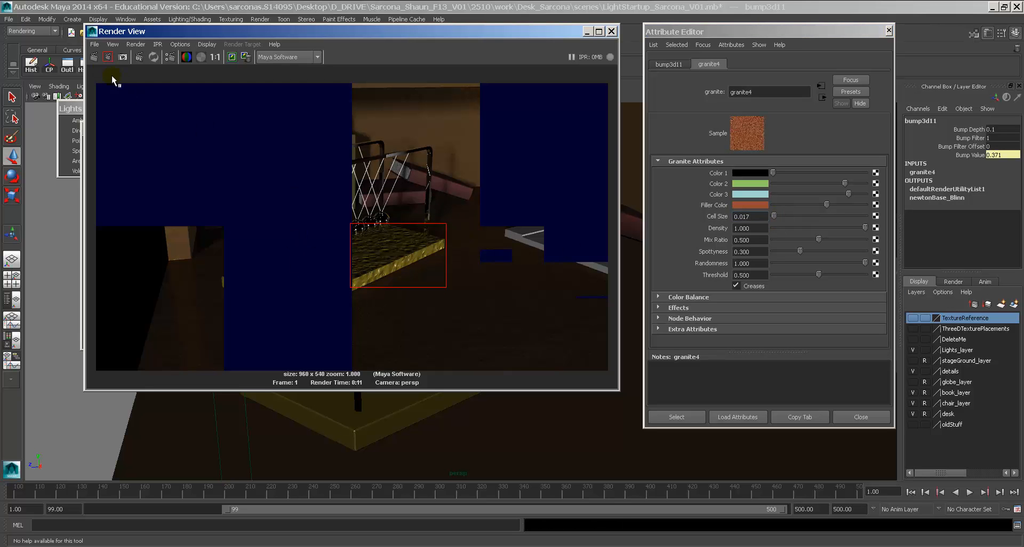
left_click(104, 58)
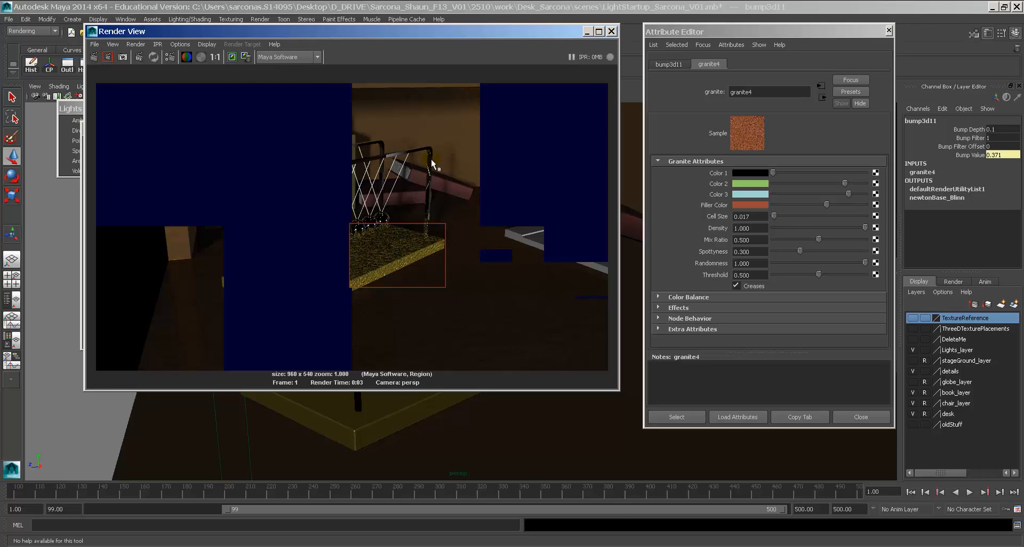
Set the base's Bump Depth to 0.01, re-render the region and inspect the base surface up close.
left_click(670, 64)
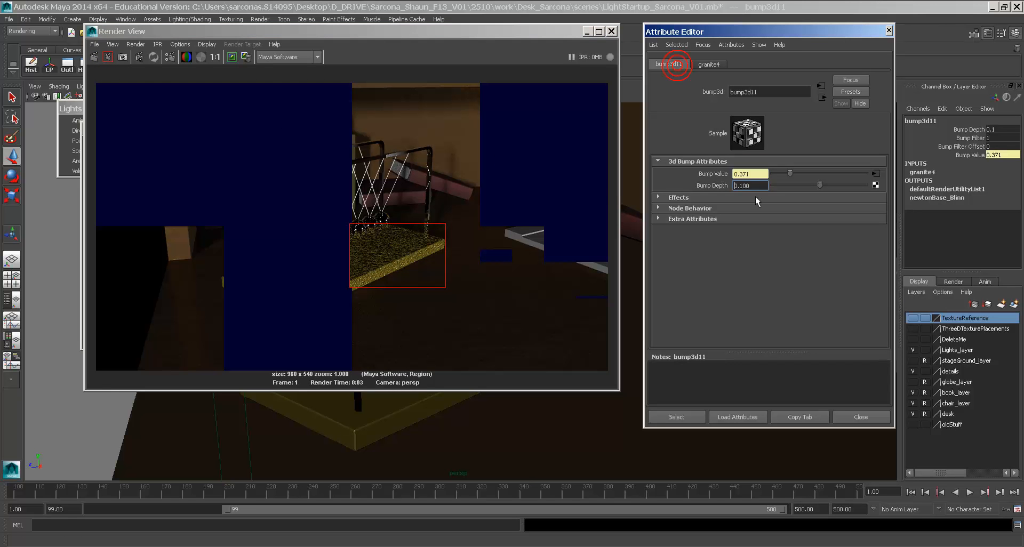
left_click(755, 185)
left_click_drag(741, 185, 757, 185)
left_click(108, 57)
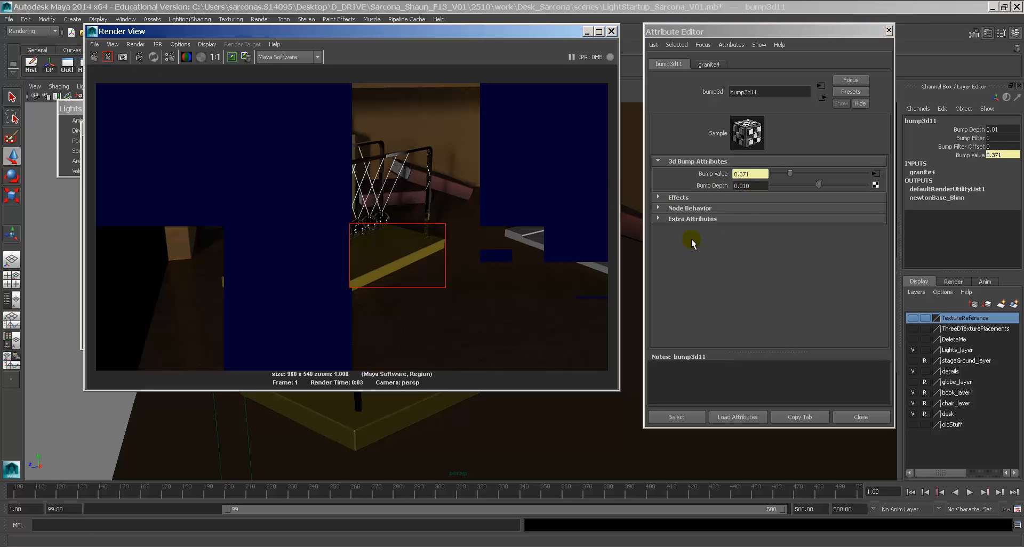
right_click_drag(280, 127, 418, 214, "alt")
middle_click_drag(514, 275, 493, 235, "alt")
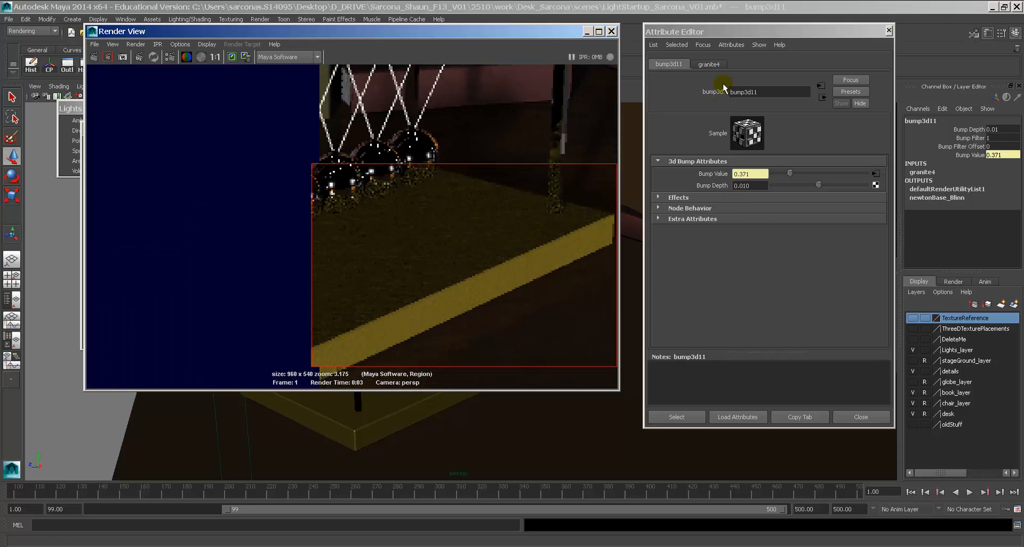
Try a granite Cell Size of 0.030 and re-render the base region.
left_click(717, 66)
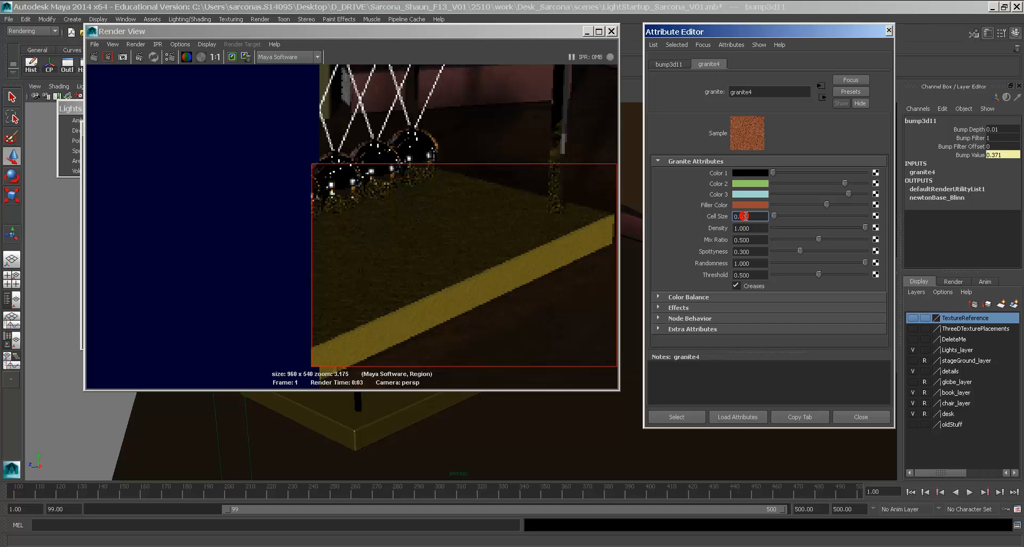
left_click(751, 217)
type("30")
key("Return")
left_click(109, 58)
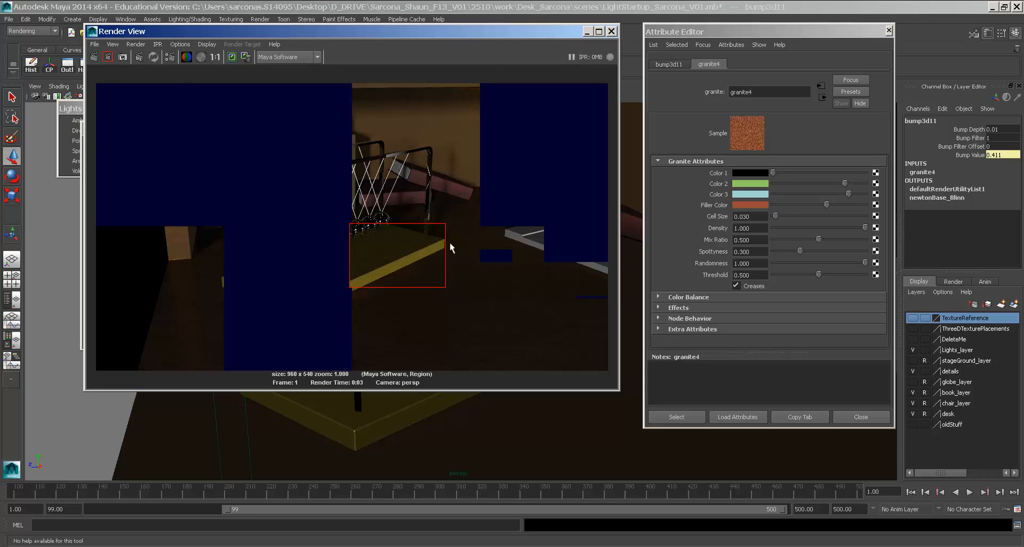
scroll(450, 242, "up", 2)
Set the granite's Cell Size to 0.020 and re-render the base region.
left_click(743, 216)
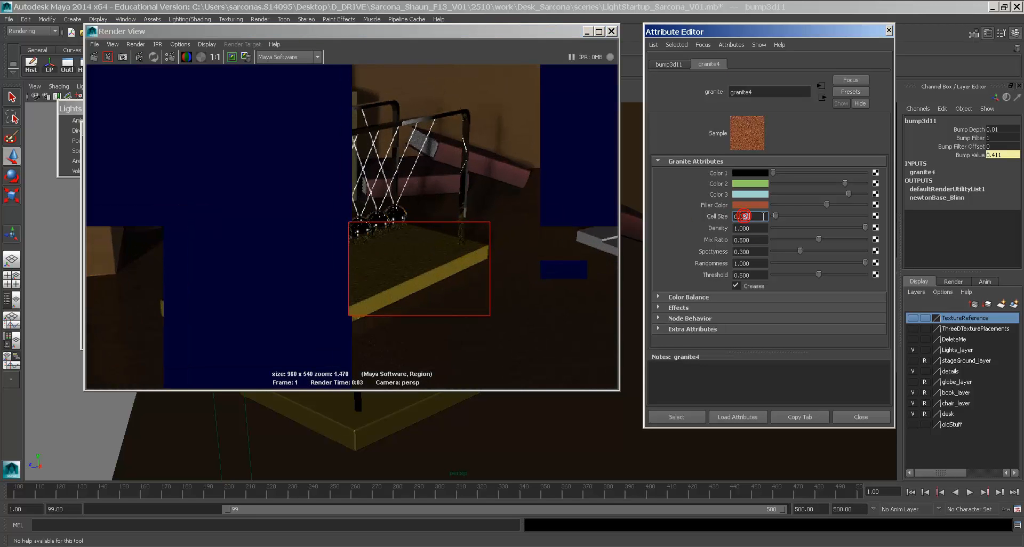
type("20")
key("Return")
left_click(107, 56)
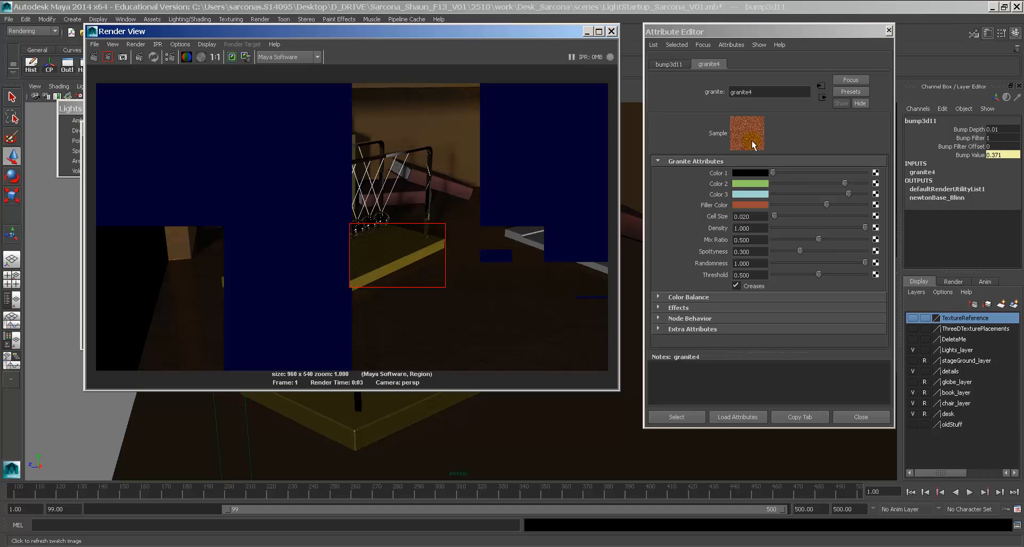
Set the base's Bump Depth to 0.005, re-render the region and check the bump up close.
left_click(665, 65)
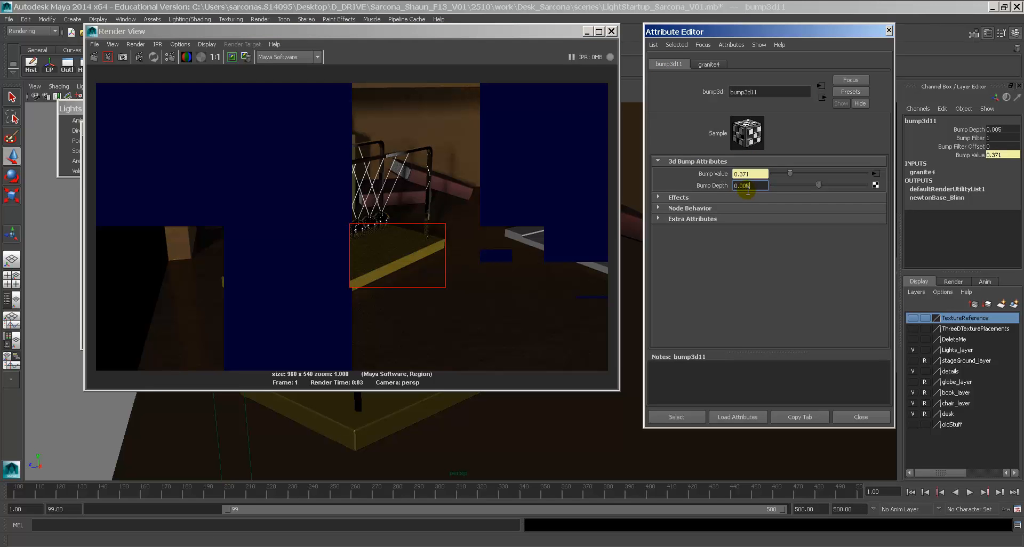
left_click(107, 57)
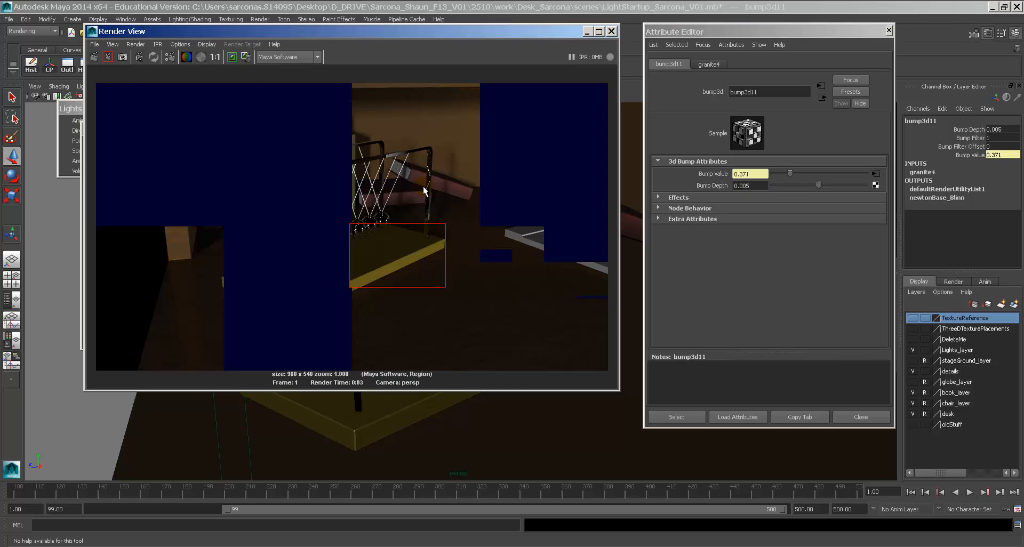
scroll(424, 191, "up", 5)
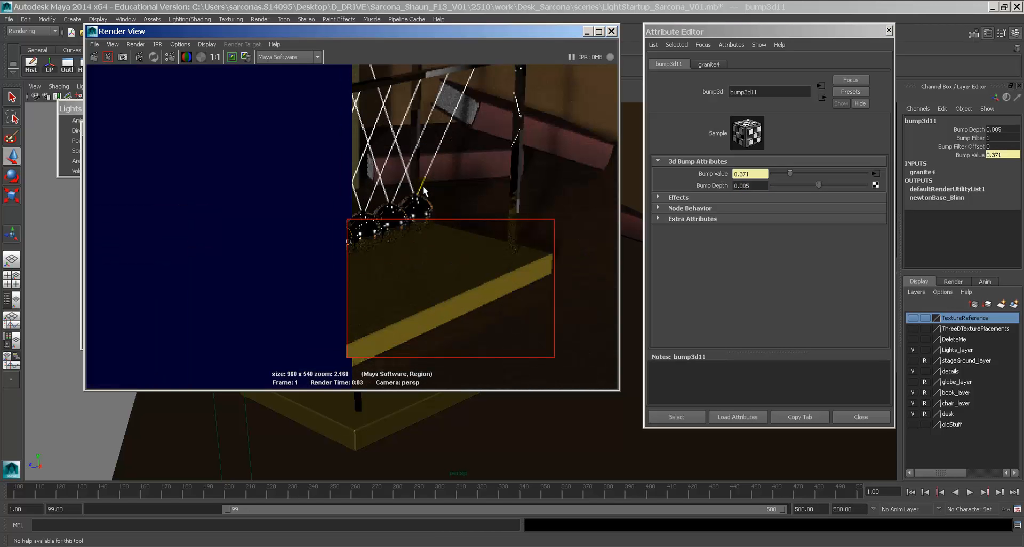
left_click(750, 185)
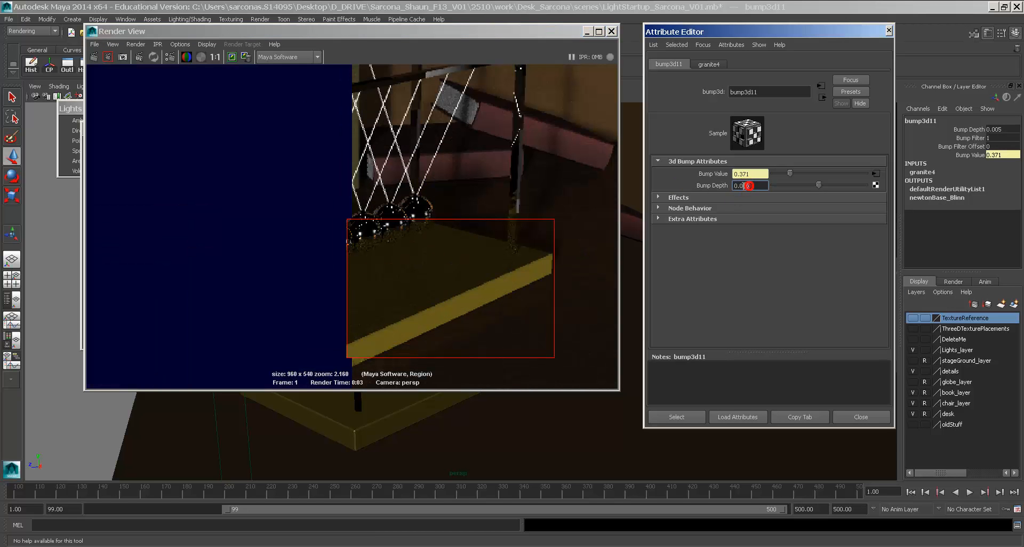
Turn the granite colors grayscale, with Color 1 light gray, Color 2 medium gray, Color 3 dark gray and Filler Color black.
left_click(715, 64)
left_click(762, 216)
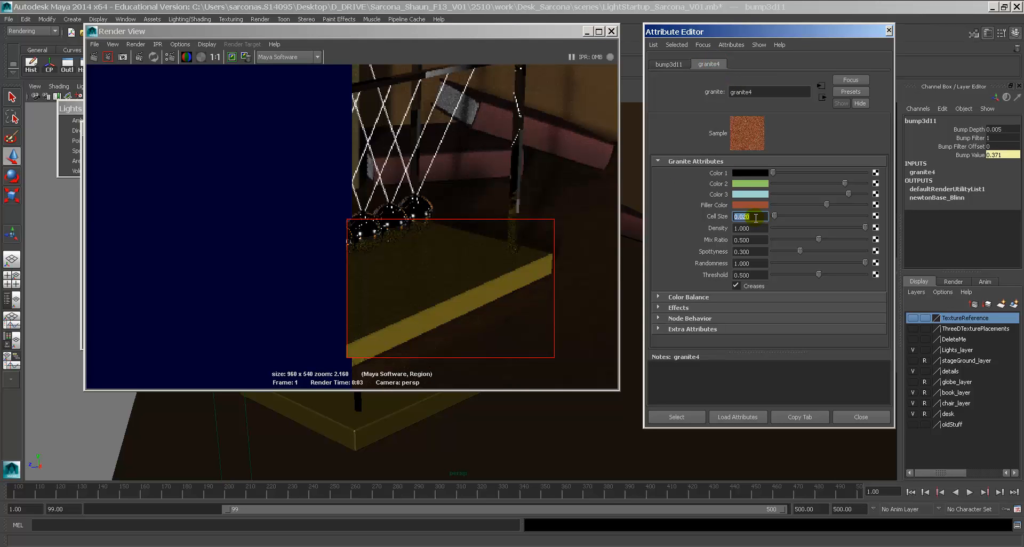
left_click(818, 183)
left_click_drag(776, 192, 770, 192)
left_click_drag(827, 204, 717, 202)
left_click_drag(779, 192, 824, 182)
left_click(810, 183)
left_click(847, 173)
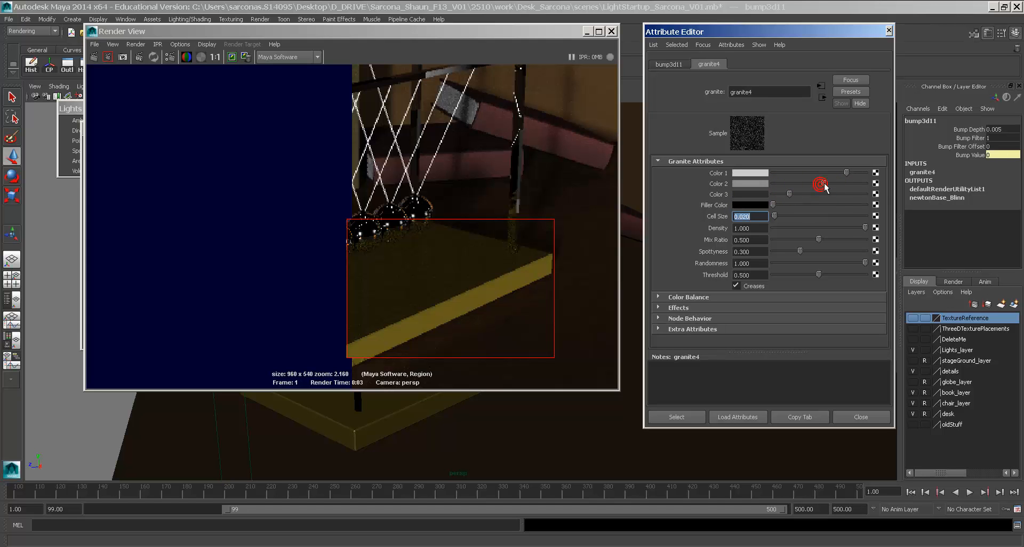
Set the granite's Mix Ratio to about 0.659 and Density to about 0.457, and re-render the base region.
left_click_drag(838, 227, 815, 226)
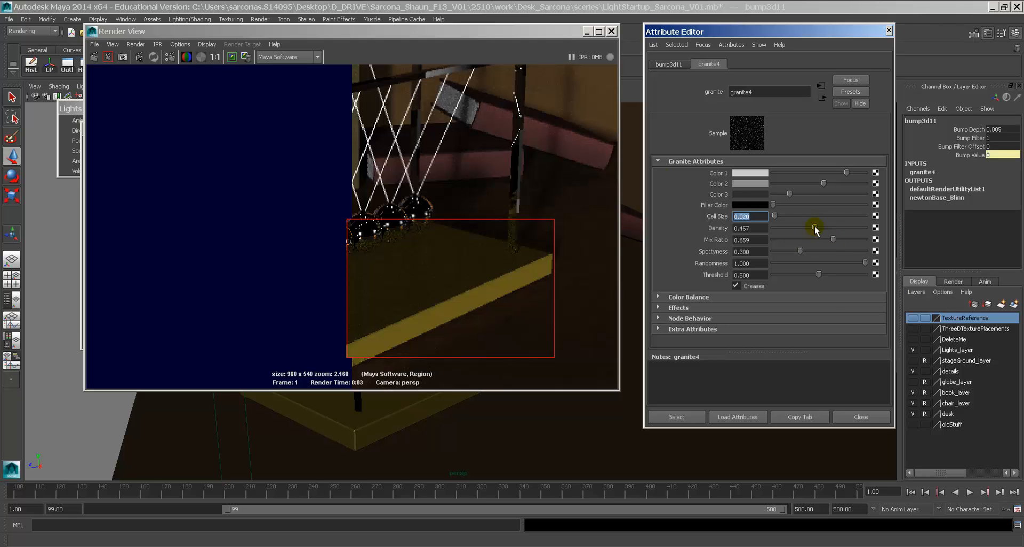
left_click(110, 57)
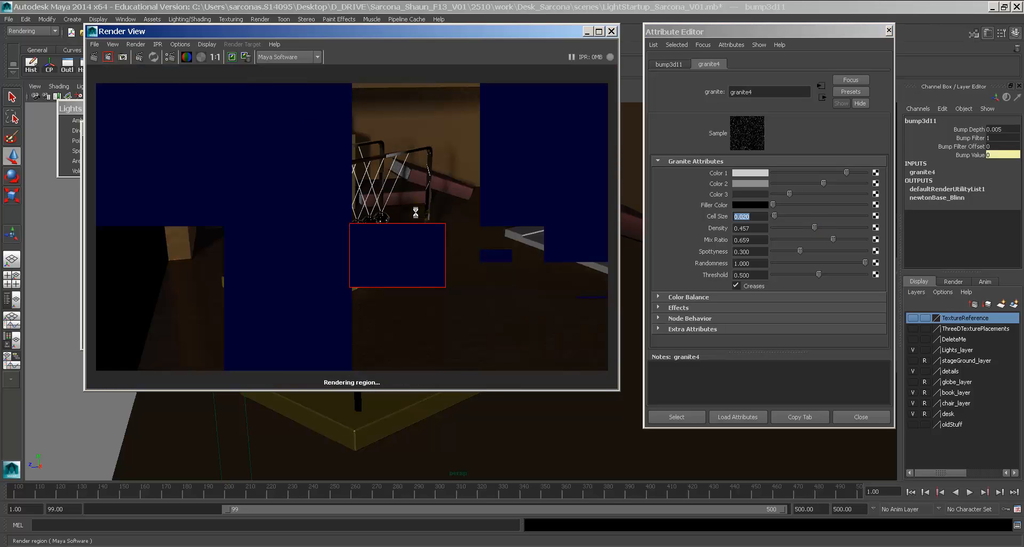
scroll(416, 213, "up", 5)
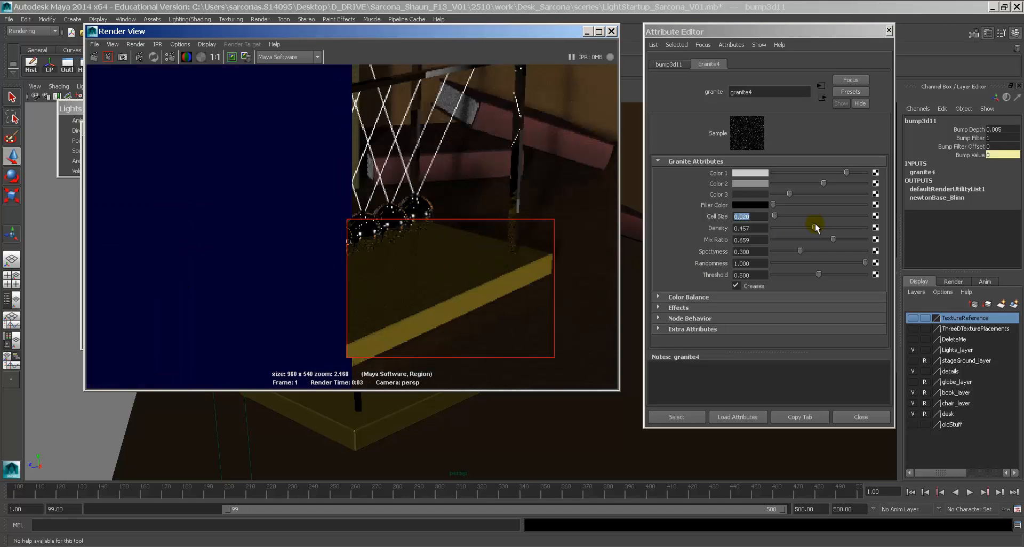
Raise the granite's Density to about 0.699, re-render the base region, and close the render and attribute windows.
left_click_drag(816, 227, 837, 228)
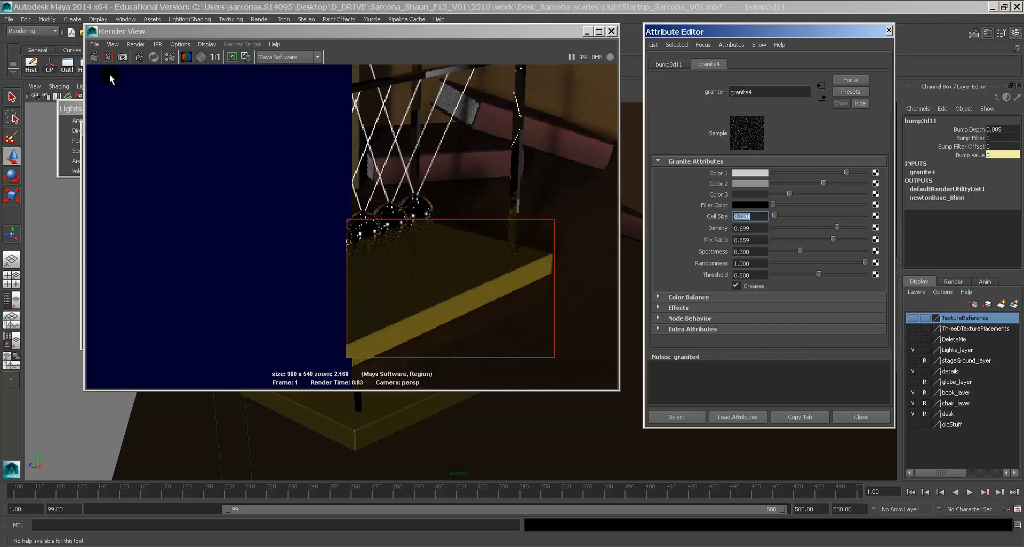
left_click(107, 57)
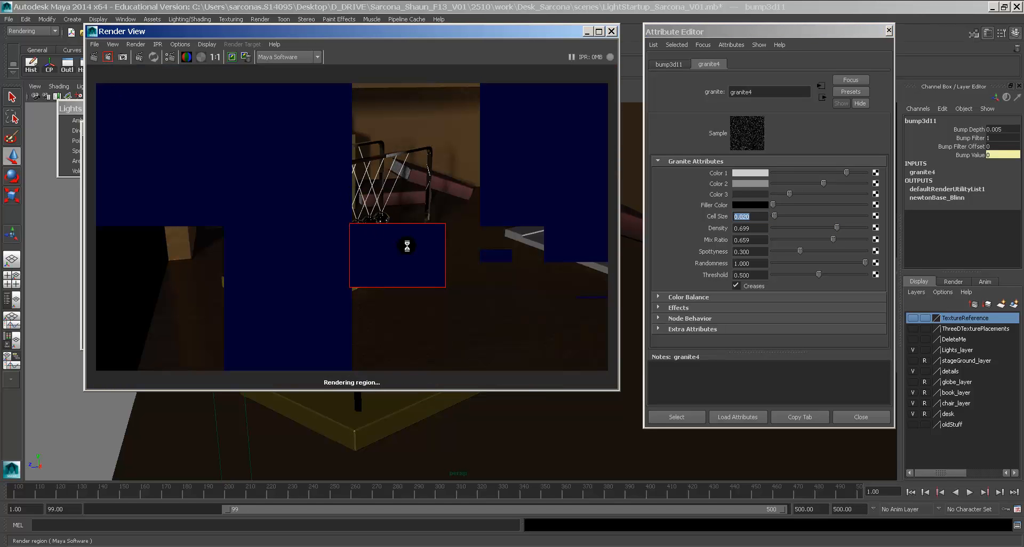
scroll(406, 247, "up", 3)
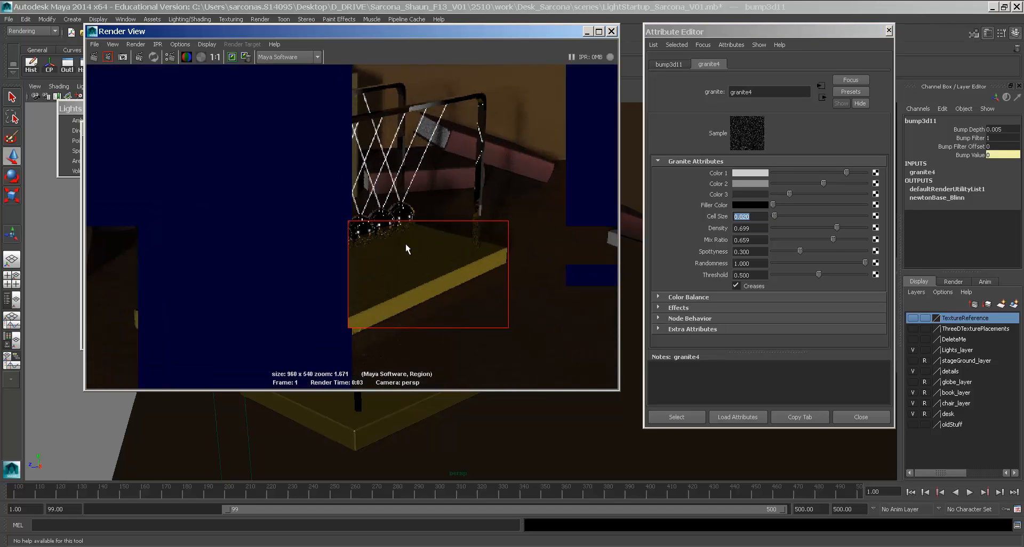
scroll(405, 243, "down", 2)
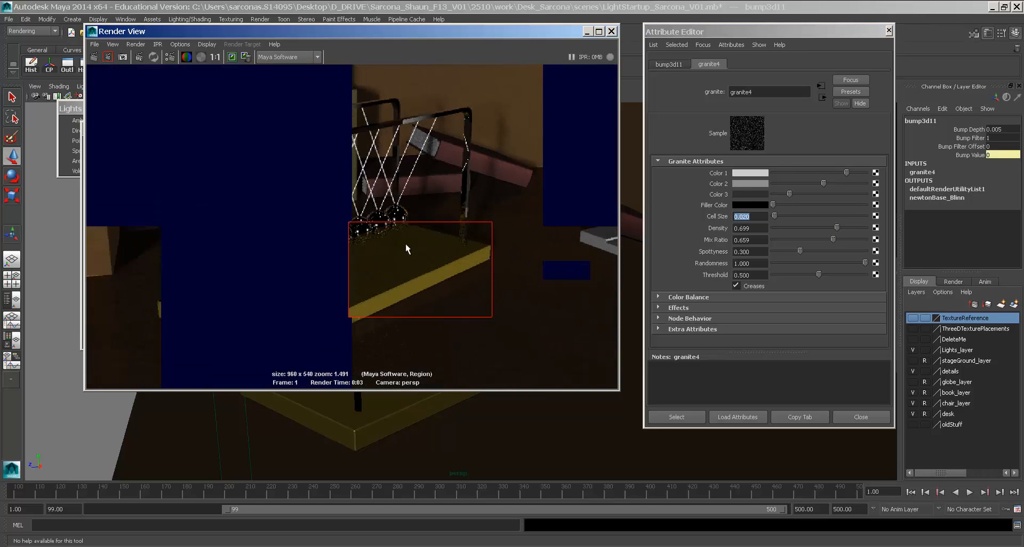
left_click(611, 32)
left_click(878, 417)
Rename the Blinn material on the cradle's balls to chromeNewtonBall_Blinn.
left_click(474, 299)
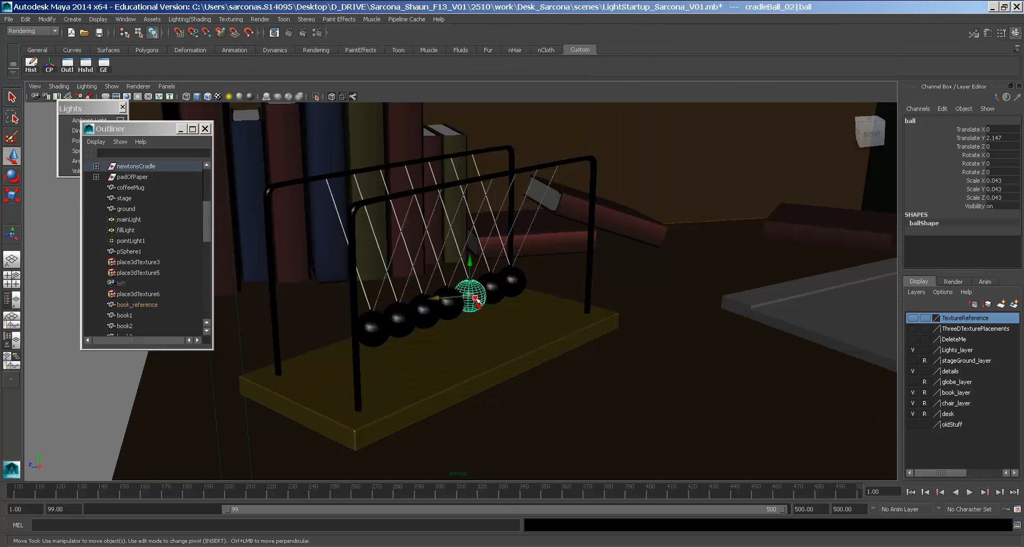
key("ctrl+a")
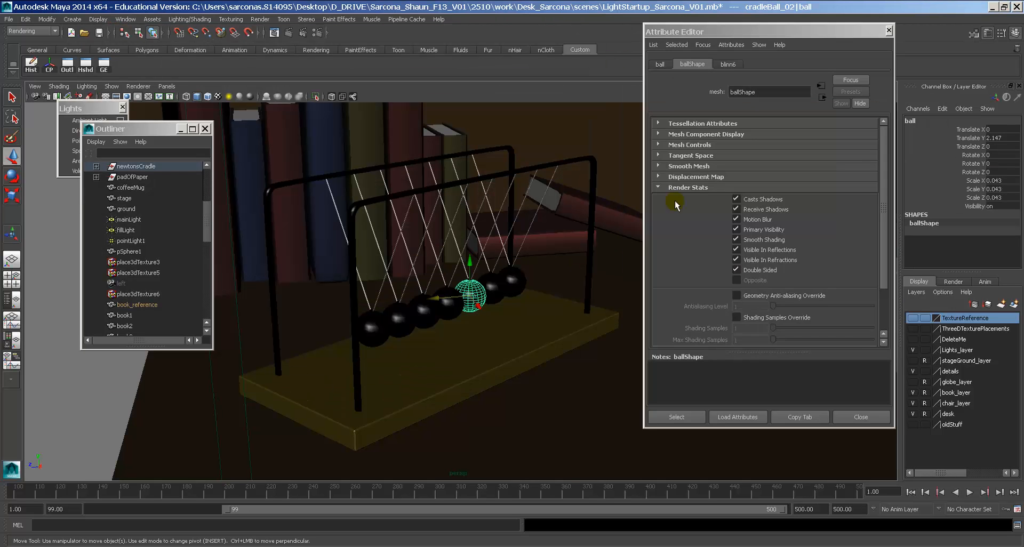
left_click(727, 65)
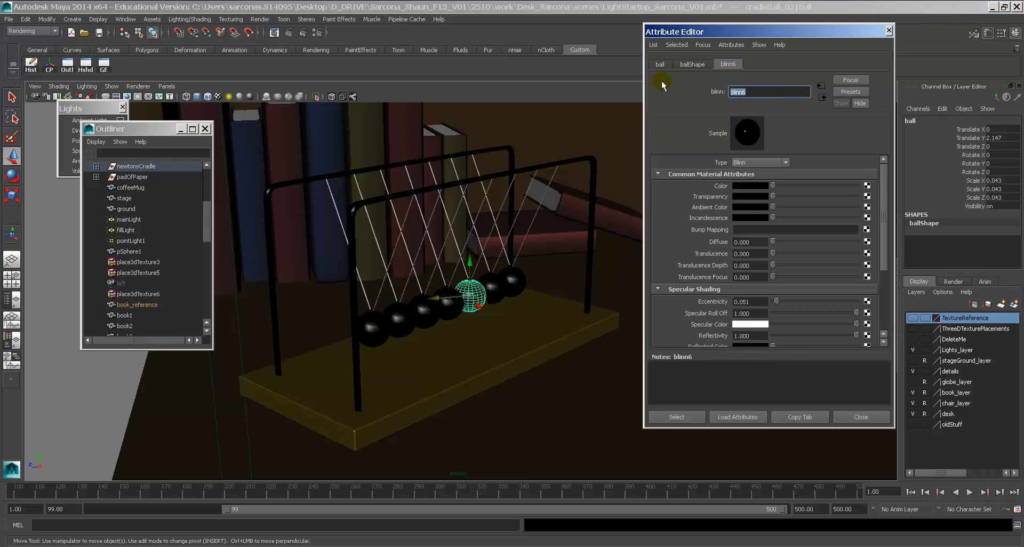
type("chromeNewtonBall_Blinn")
key("Return")
left_click(862, 420)
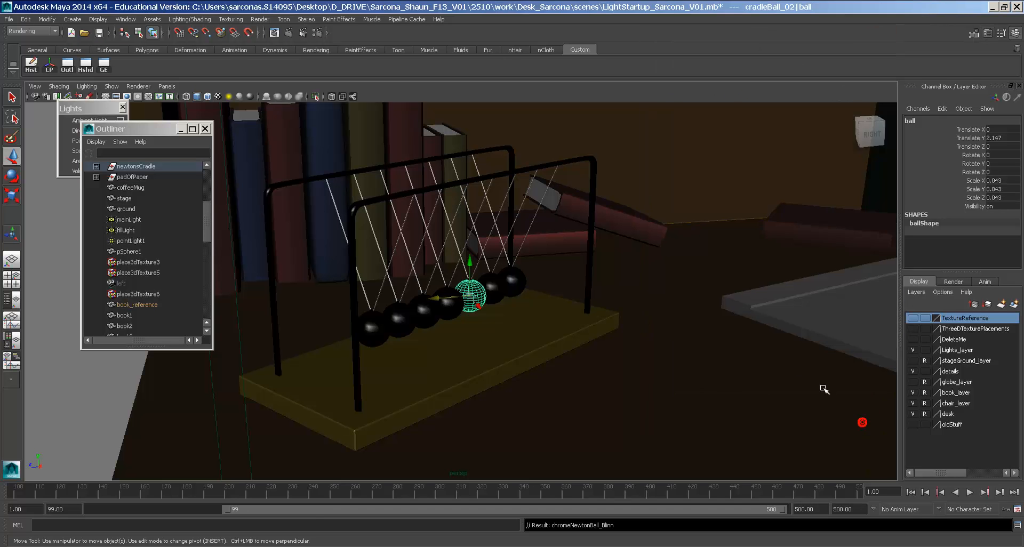
Select the coffee mug on the desk and assign it a new Blinn material.
right_click_drag(800, 370, 578, 313, "alt")
middle_click_drag(731, 320, 467, 308, "alt")
left_click_drag(584, 311, 629, 315, "alt")
middle_click_drag(768, 288, 585, 274, "alt")
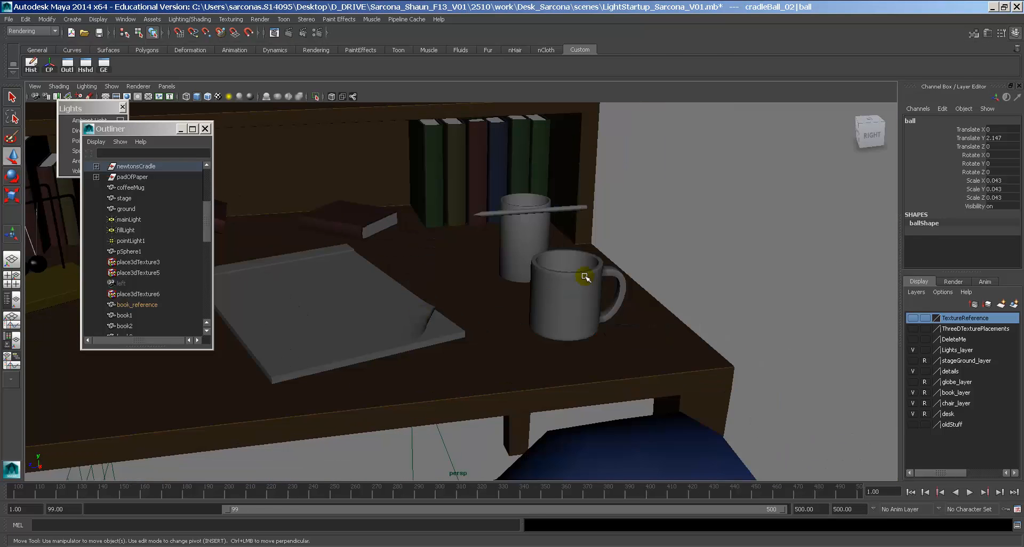
left_click(585, 275)
left_click_drag(584, 275, 612, 296, "alt")
key("f")
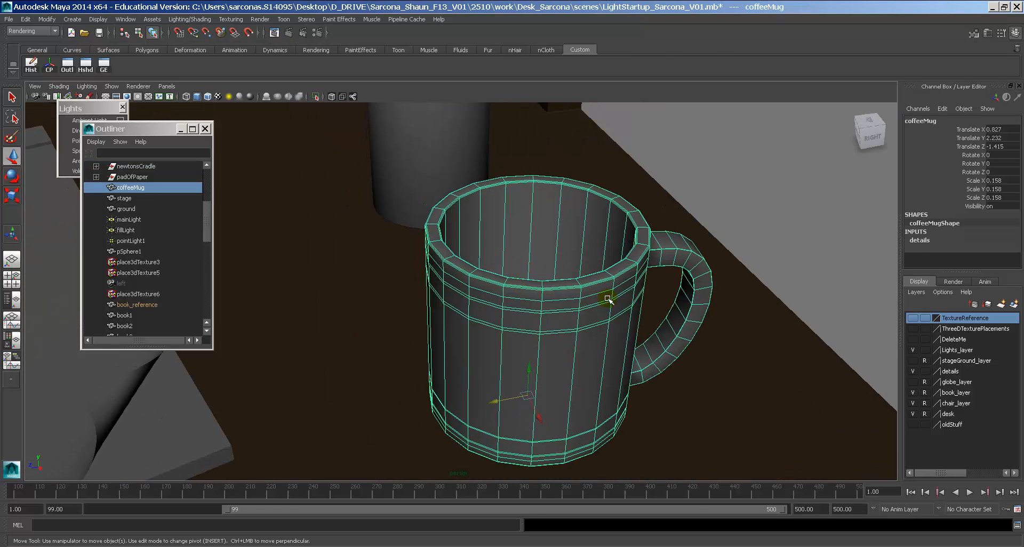
right_click(547, 230)
mouse_move(581, 454)
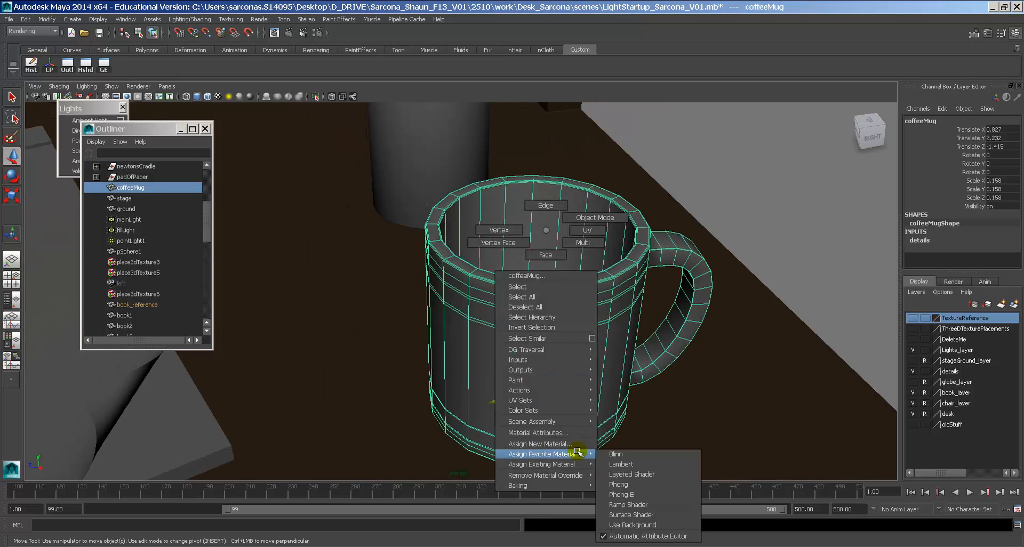
left_click(651, 454)
Set the mug material's color to the dark olive recent color, H 54.607, S 0.393, V 0.219.
left_click(749, 187)
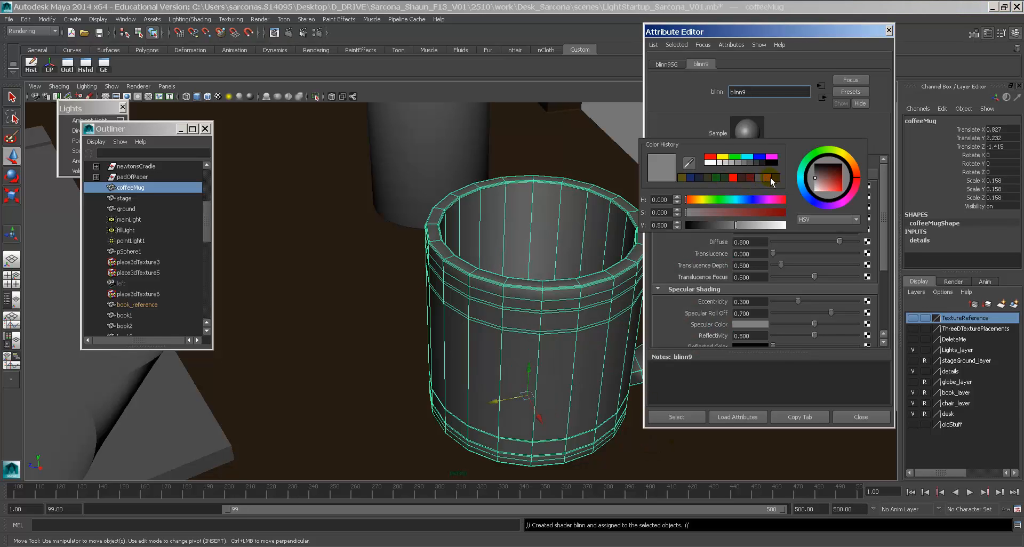
left_click(775, 178)
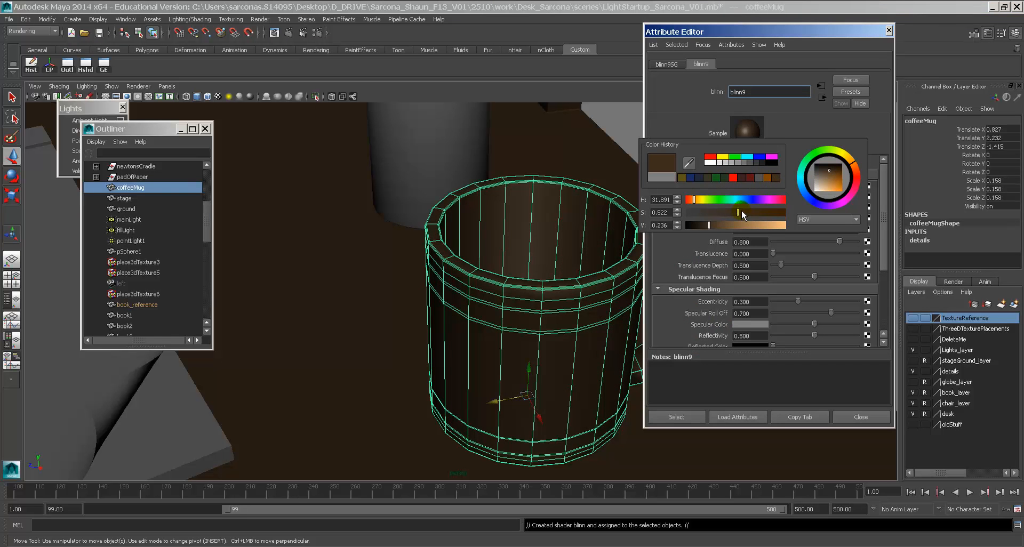
left_click(717, 179)
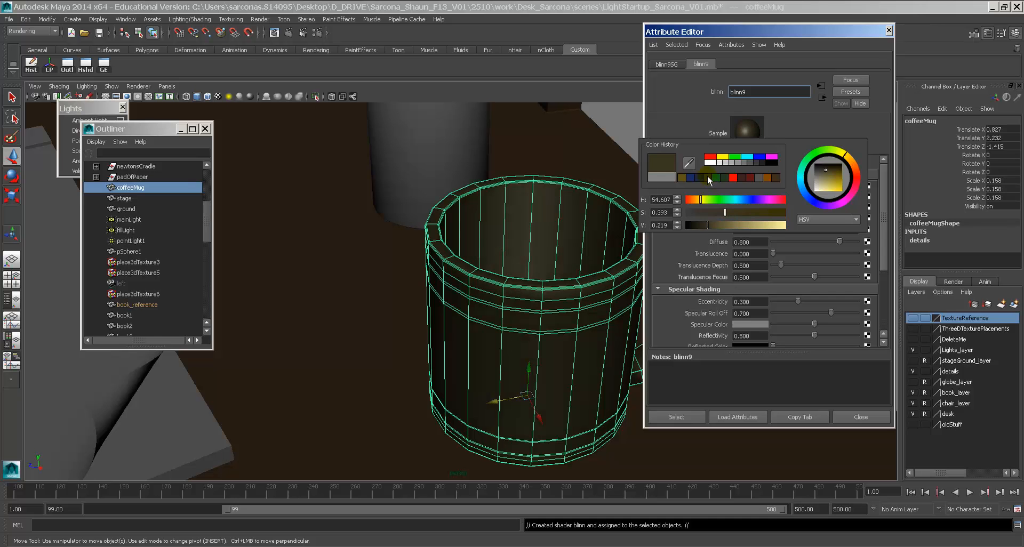
Set the mug material's Eccentricity to about 0.236, Specular Roll Off to about 0.809 and Reflectivity to 0.1, and lighten its Specular Color.
mouse_move(798, 301)
left_mouse_down()
mouse_move(787, 302)
mouse_move(841, 313)
mouse_move(827, 325)
mouse_move(790, 301)
left_mouse_up()
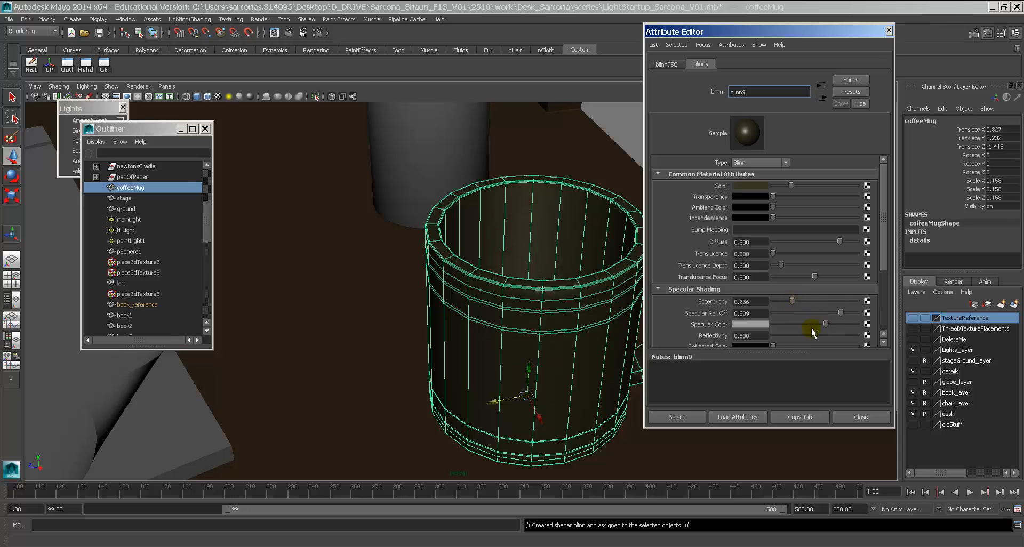
left_click_drag(812, 335, 791, 335)
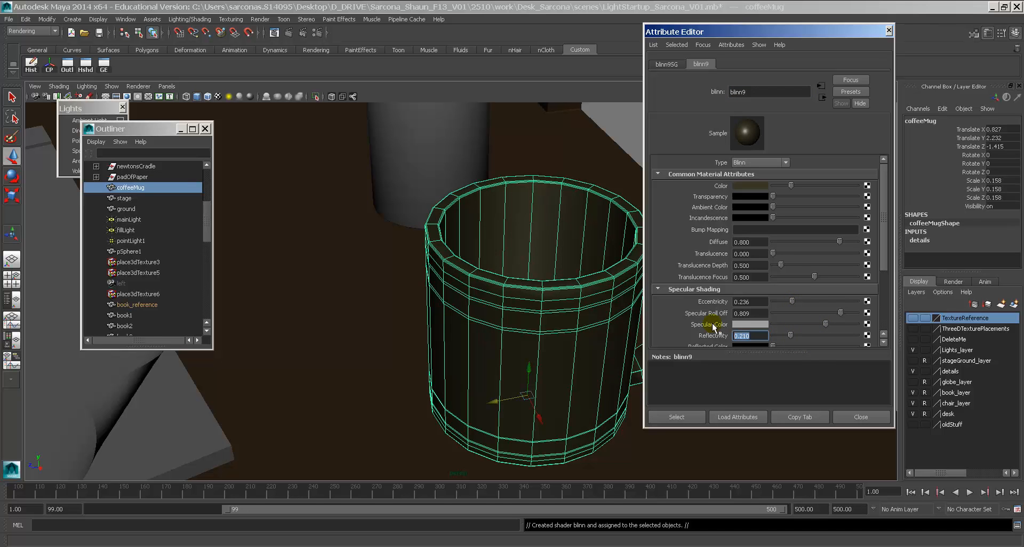
type(".1")
key("Return")
Refine the mug material's highlight with Eccentricity about 0.178 and Specular Roll Off about 0.841.
left_click_drag(632, 310, 591, 286, "alt")
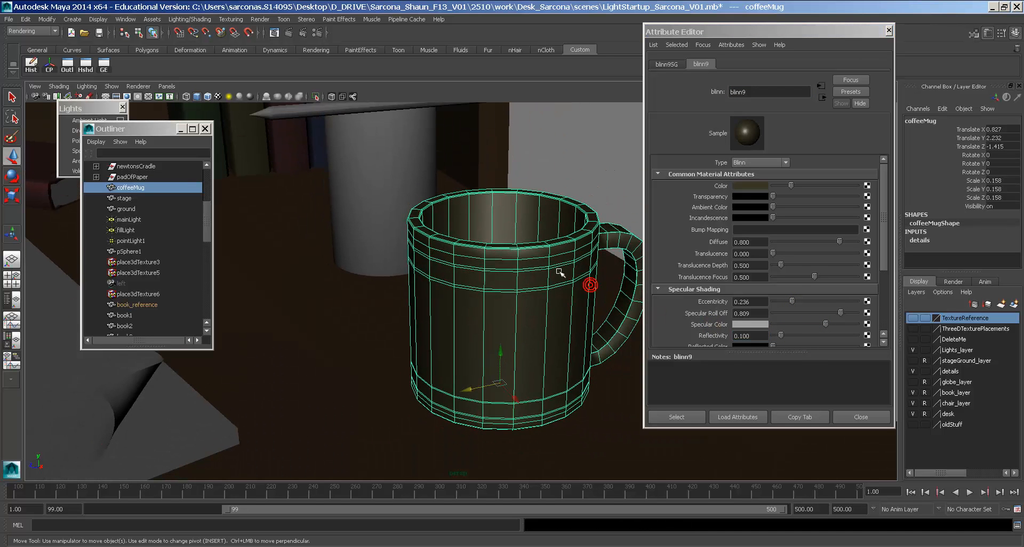
left_click(759, 303)
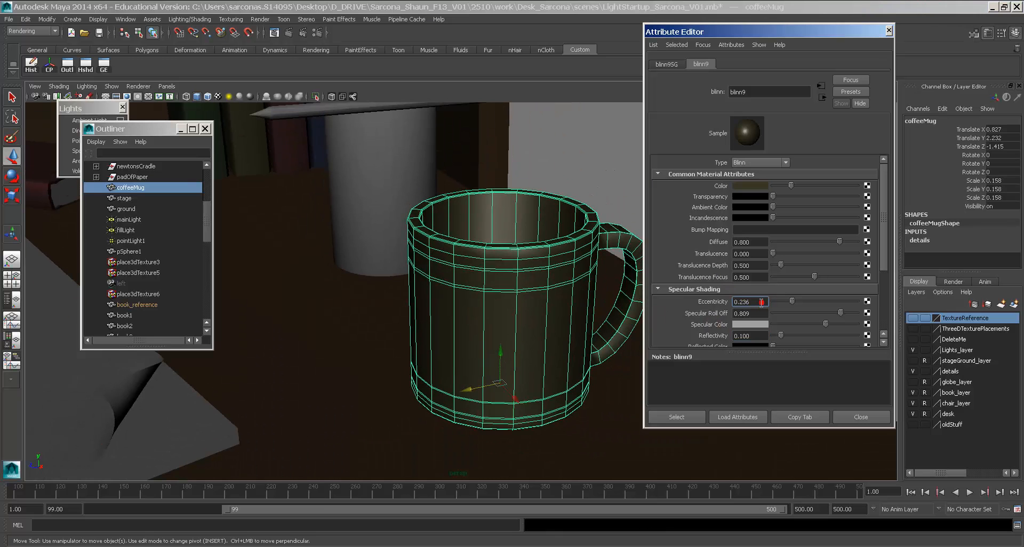
left_click(789, 302)
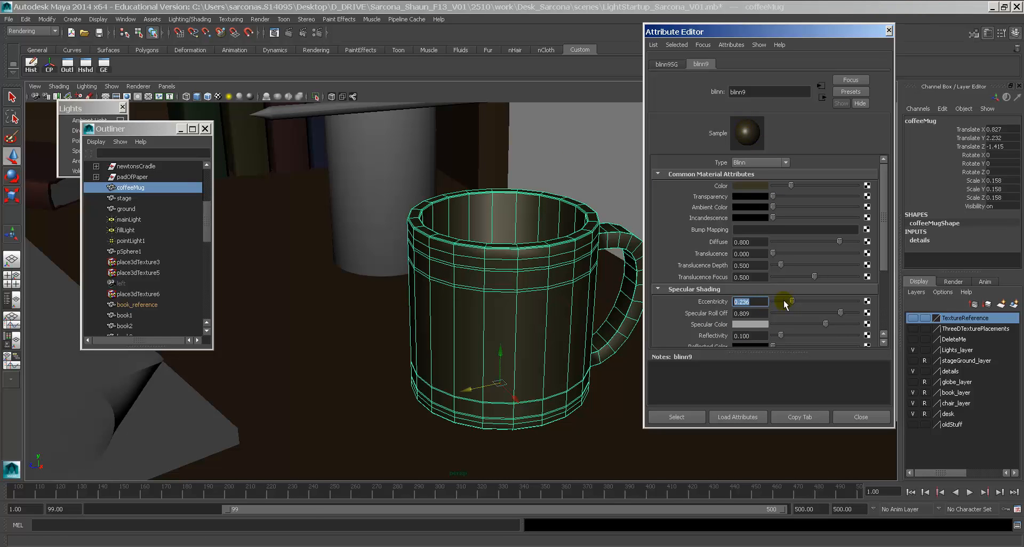
mouse_move(793, 302)
left_mouse_down()
mouse_move(776, 300)
mouse_move(878, 302)
mouse_move(790, 304)
mouse_move(825, 312)
mouse_move(805, 315)
mouse_move(842, 312)
left_mouse_up()
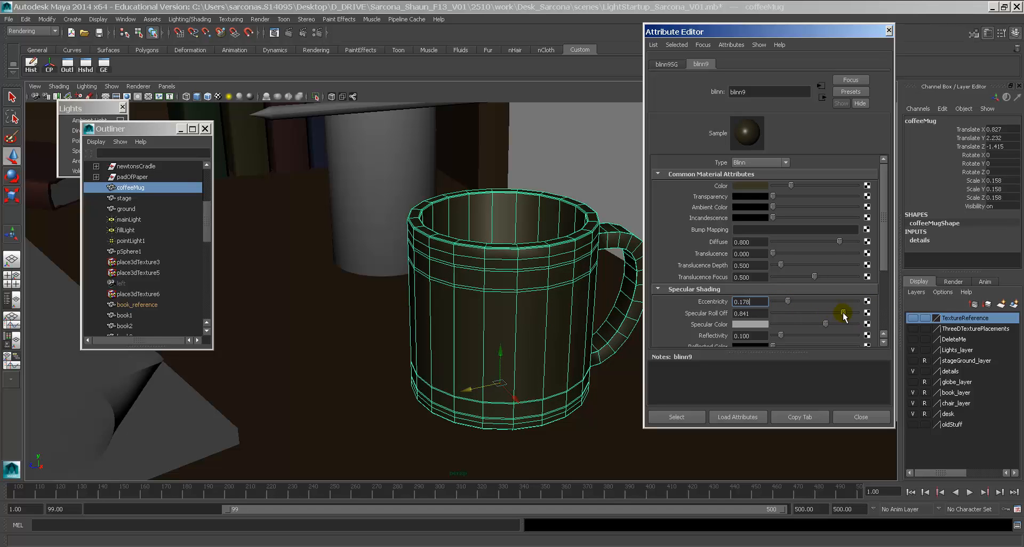
Render the current view to check the mug's material, and close the render window.
left_click_drag(583, 222, 563, 233, "alt")
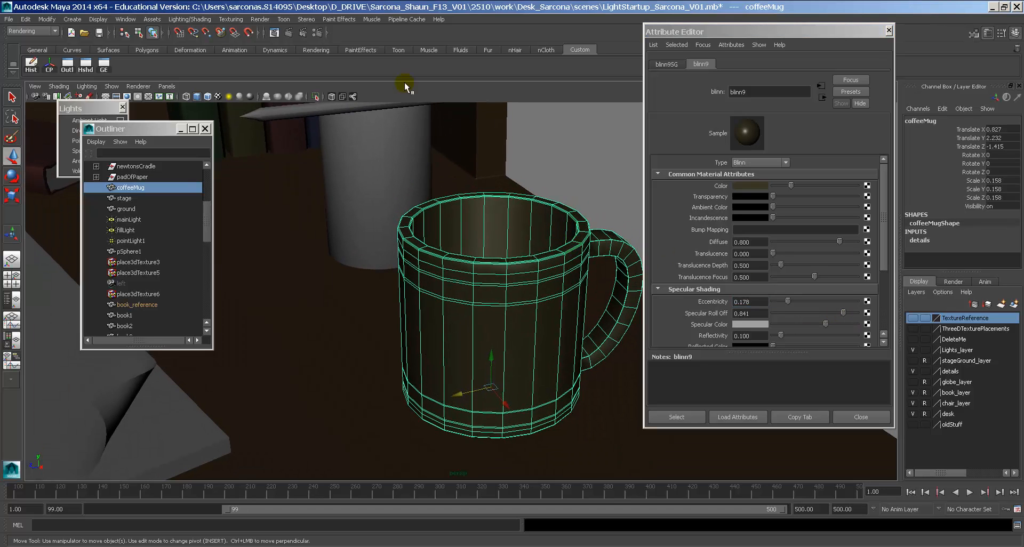
left_click(289, 32)
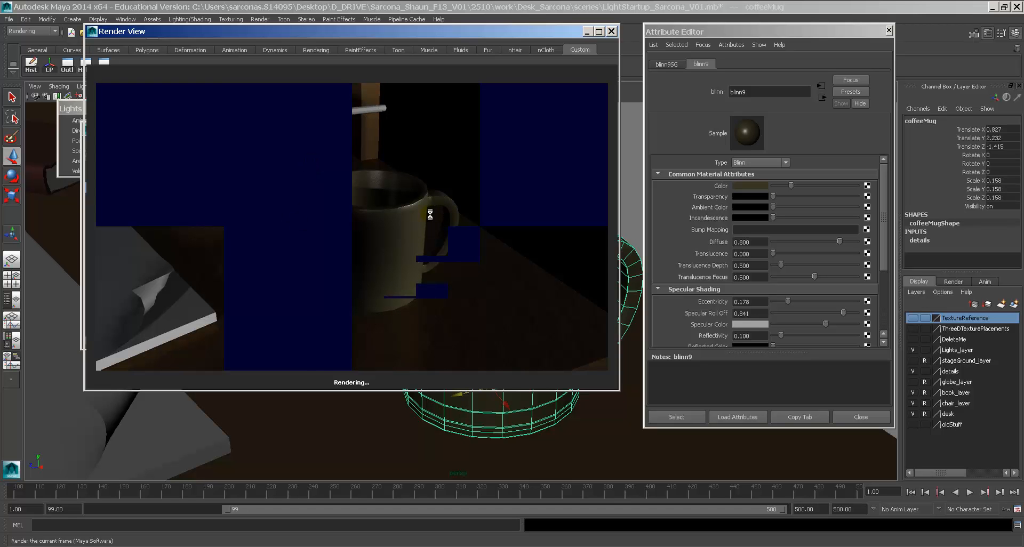
left_click(612, 31)
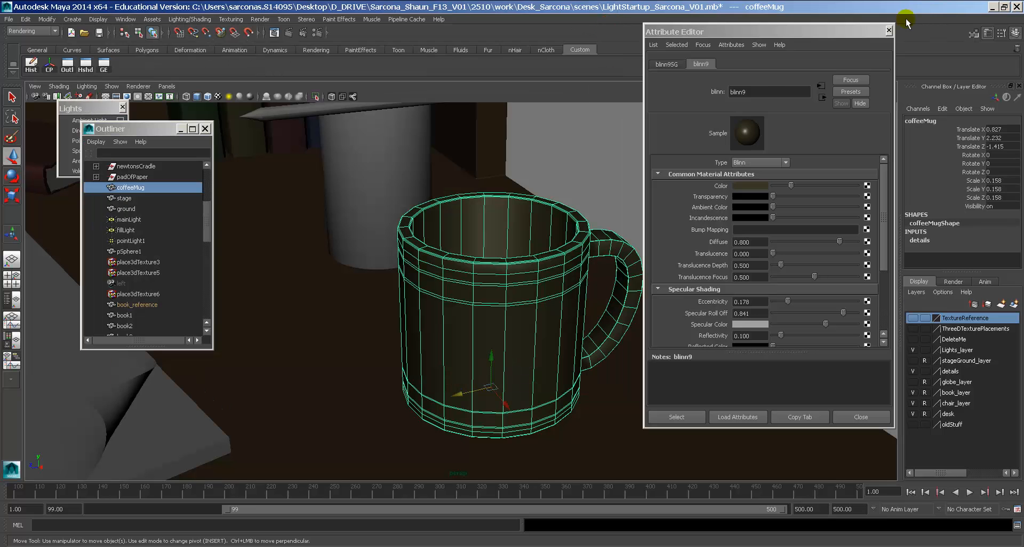
Rename the mug's material to coffeeMug_Blinn and close its attributes.
double_click(772, 91)
type("coffeeMug_")
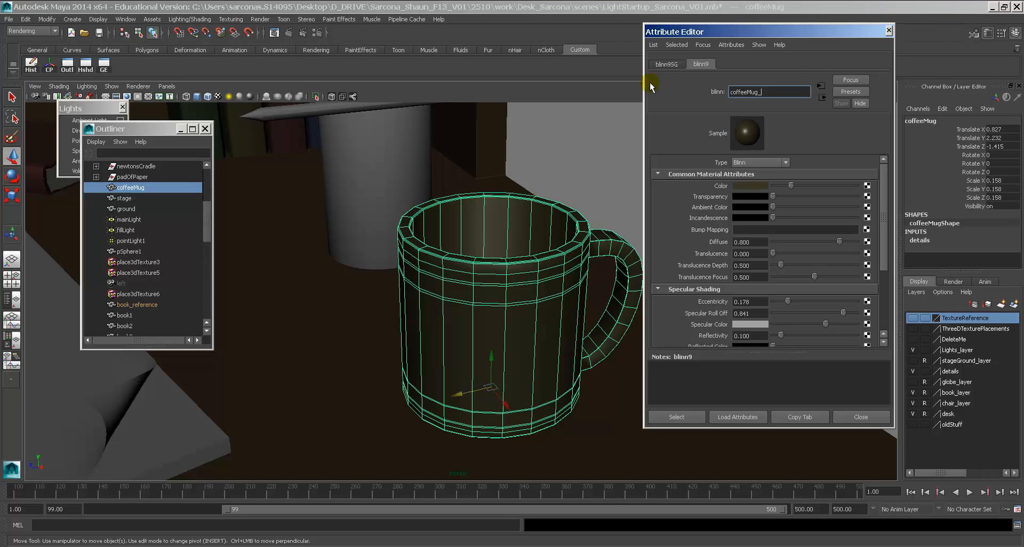
type("Blinn")
key("Return")
left_click(888, 31)
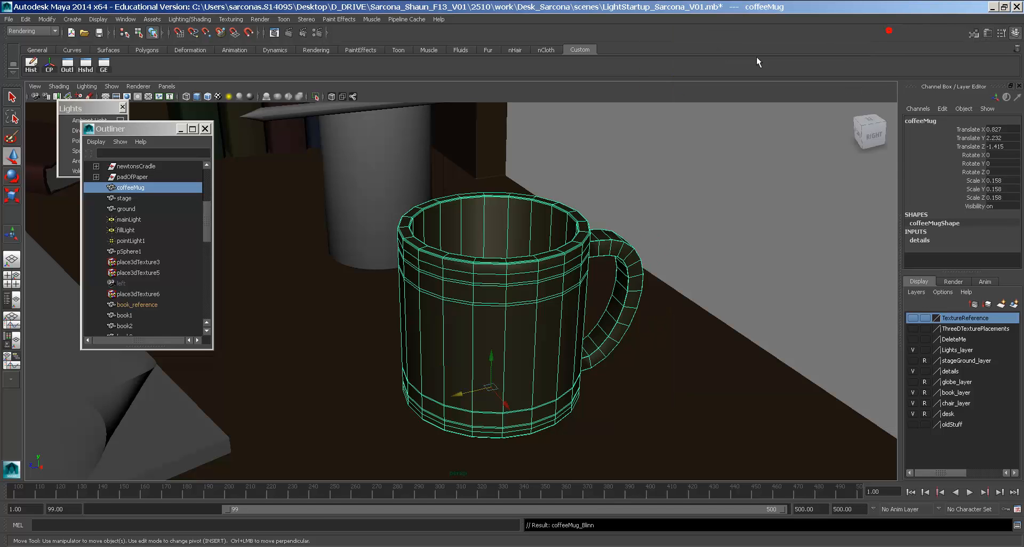
Select the pencil holder behind the mug and assign it a new Blinn material.
middle_click_drag(464, 166, 551, 338, "alt")
left_click(434, 218)
left_click_drag(416, 226, 475, 279, "alt")
middle_click_drag(472, 272, 546, 369, "alt")
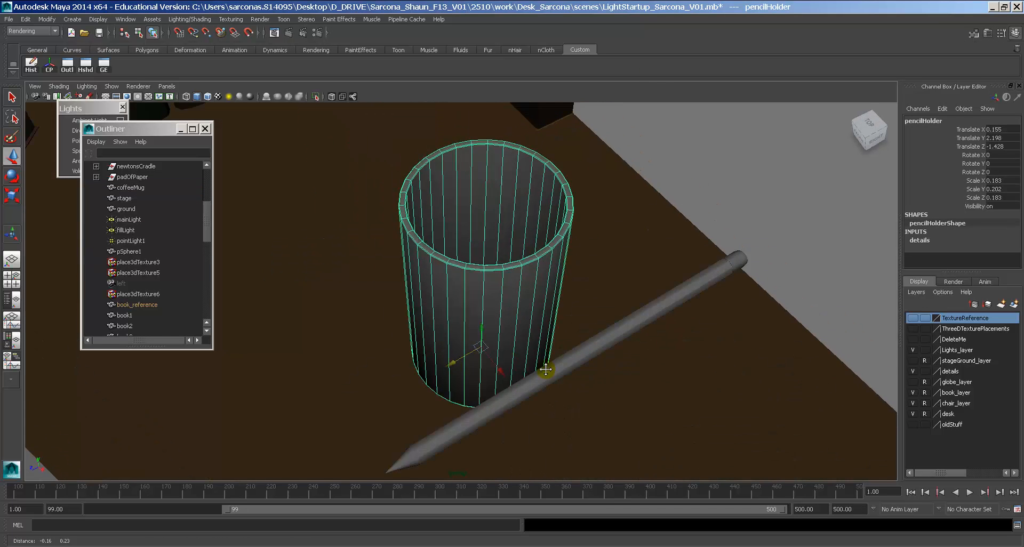
right_click_drag(546, 370, 564, 381, "alt")
right_click(488, 178)
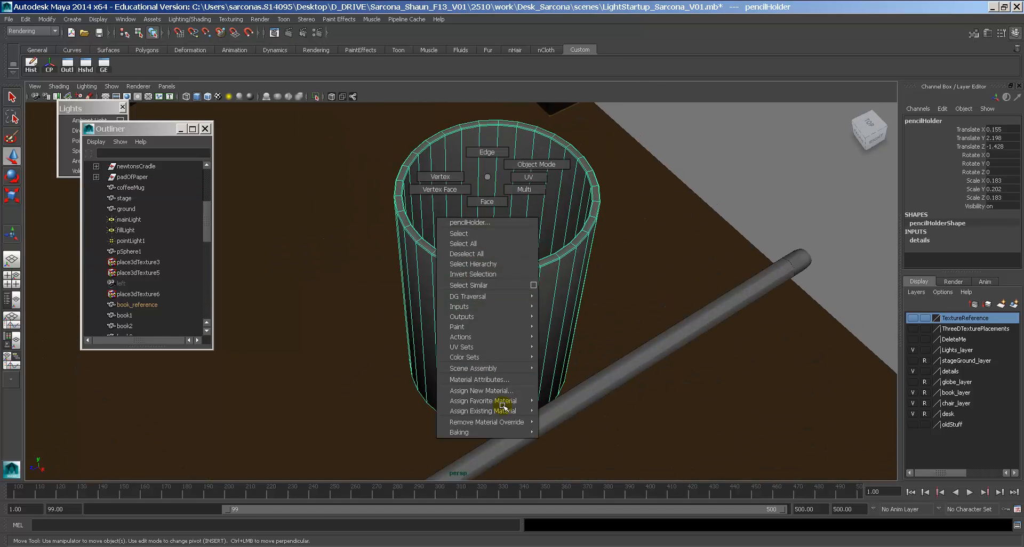
mouse_move(504, 407)
left_click(554, 400)
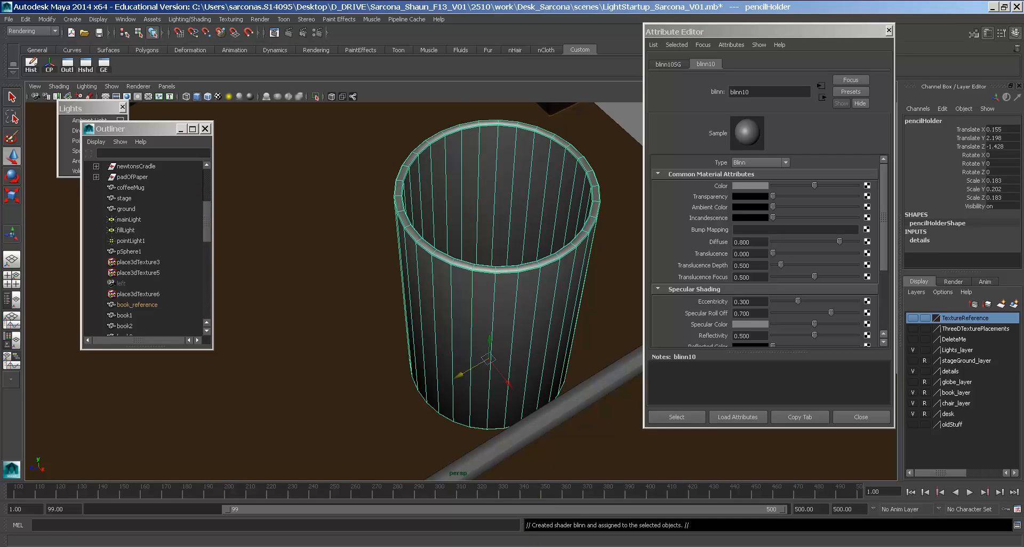
Switch to Firefox and search Google Images for pencil holder.
key("alt+Tab")
scroll(160, 138, "up", 5)
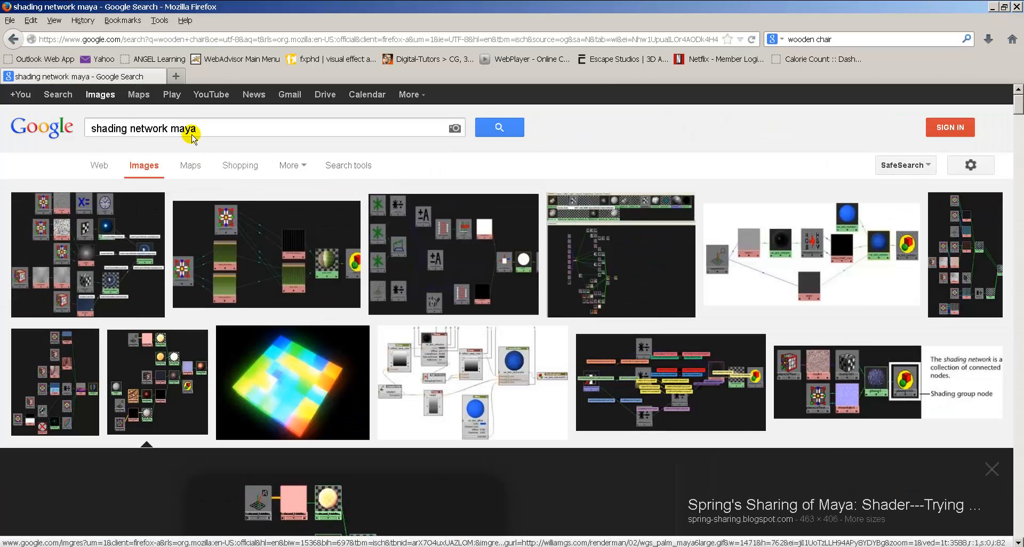
triple_click(192, 134)
type("pencil ")
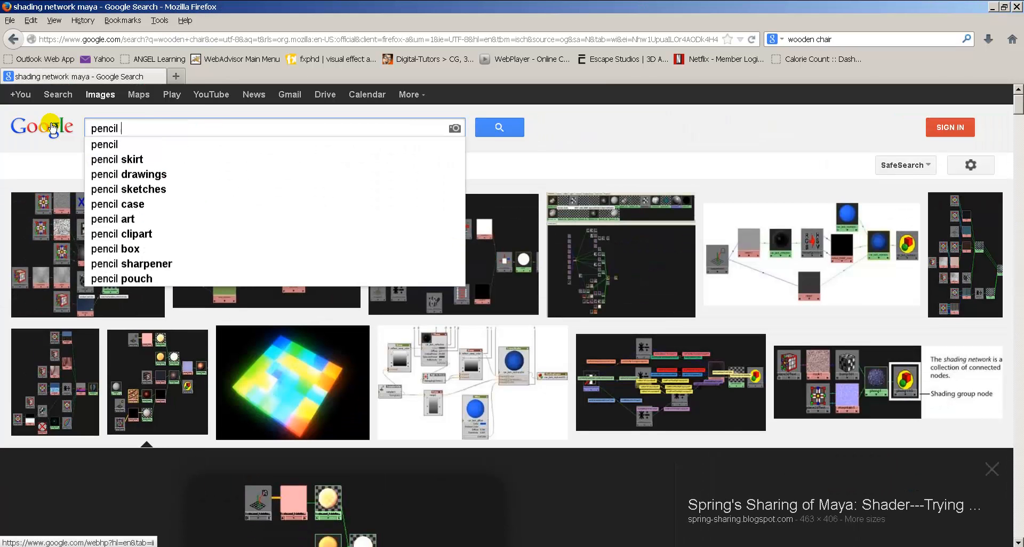
type("holder")
key("Return")
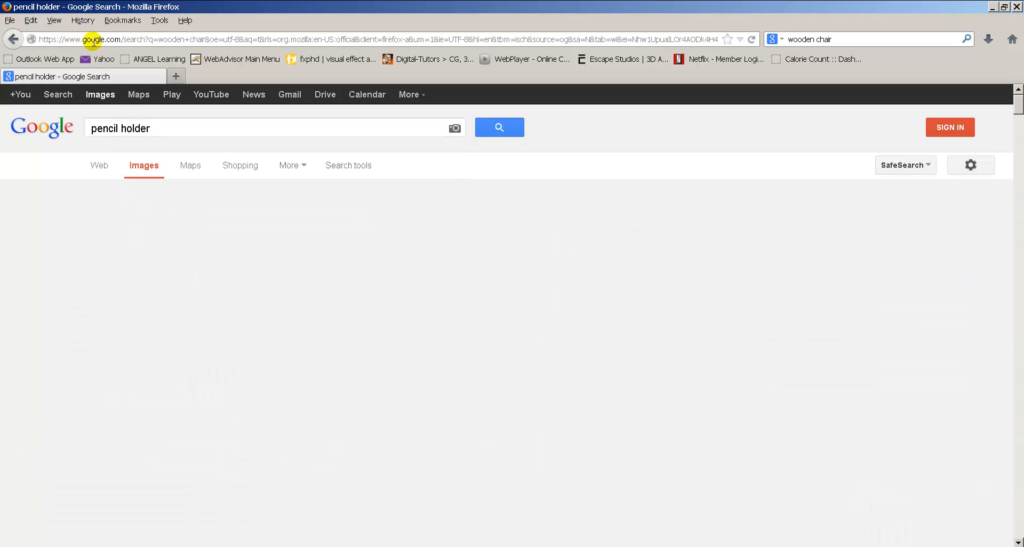
Browse the pencil holder images for material references, previewing the wire-mesh holder and the clear cup full of pens.
scroll(643, 349, "down", 2)
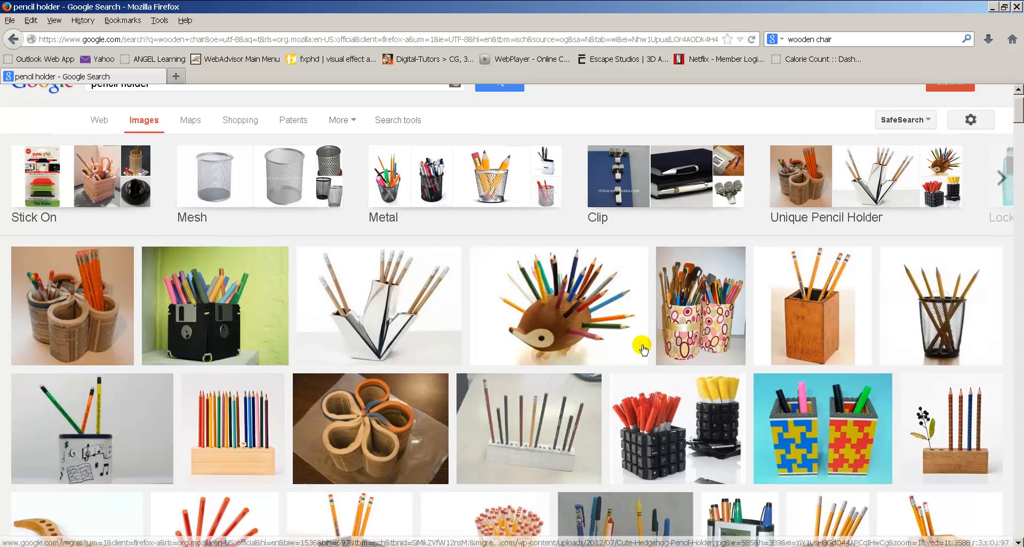
scroll(643, 350, "down", 10)
scroll(558, 327, "up", 4)
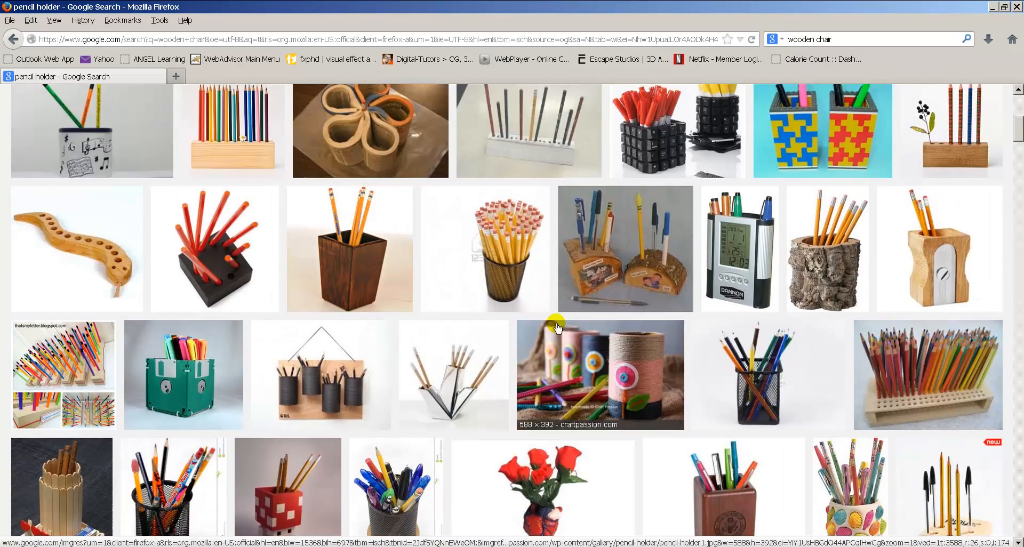
left_click(485, 257)
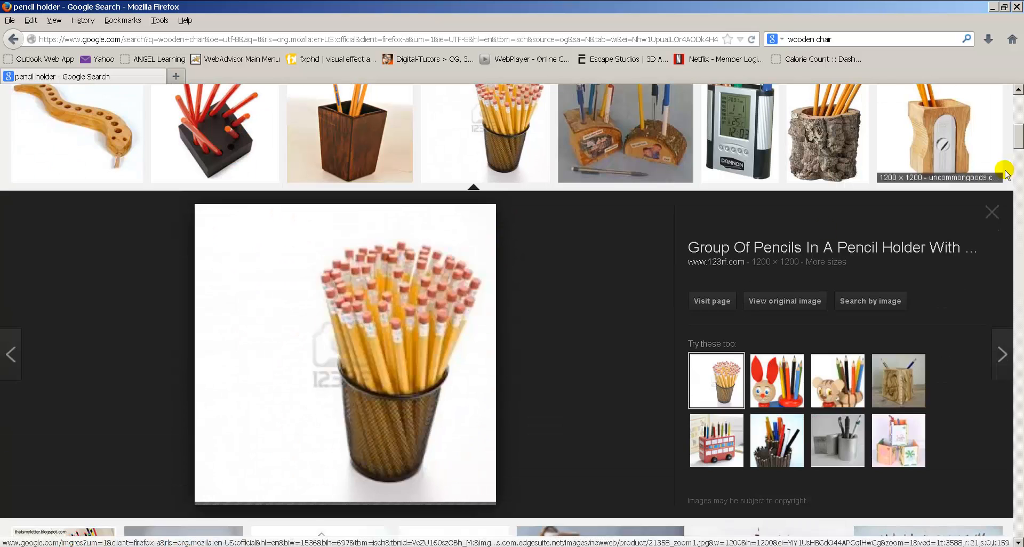
left_click(993, 212)
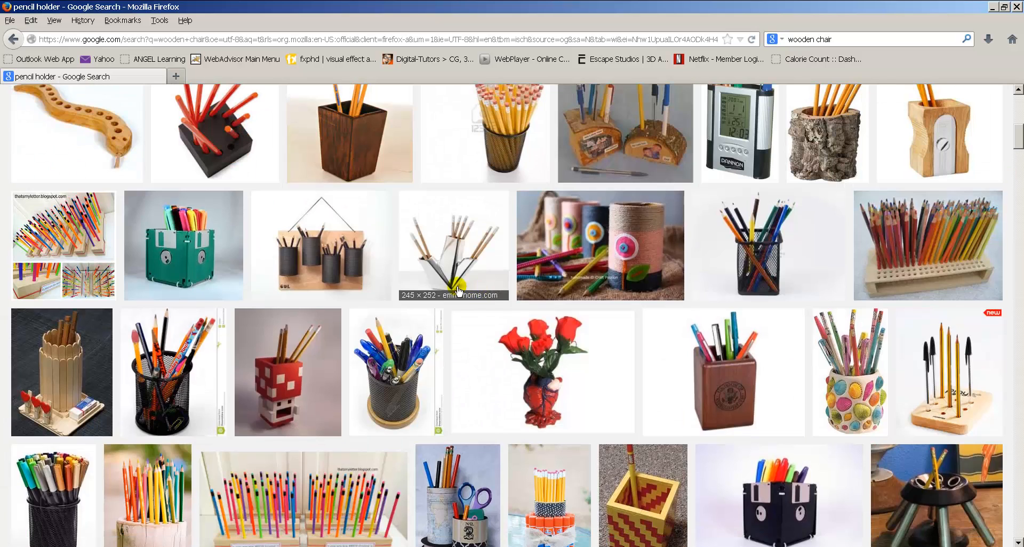
scroll(458, 290, "down", 8)
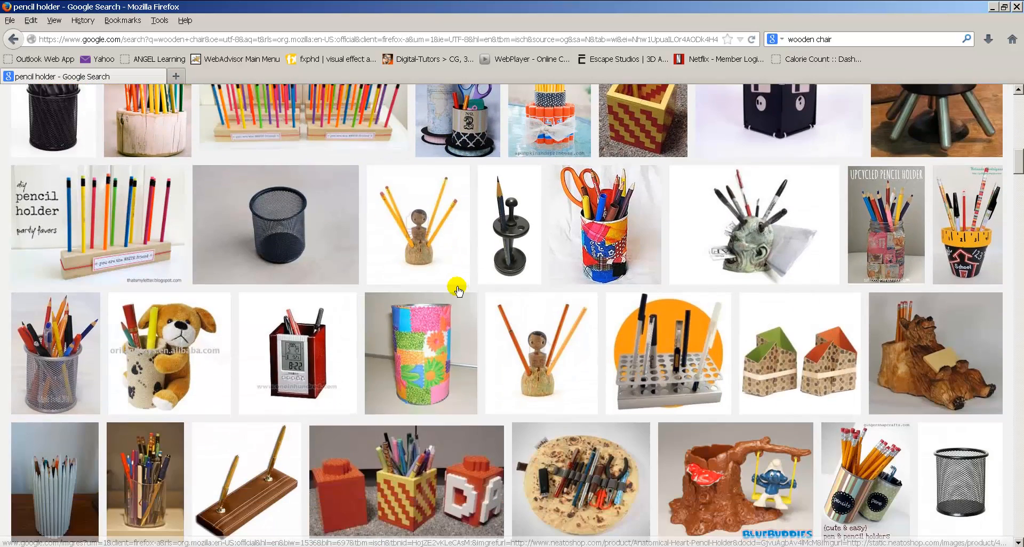
scroll(458, 290, "down", 3)
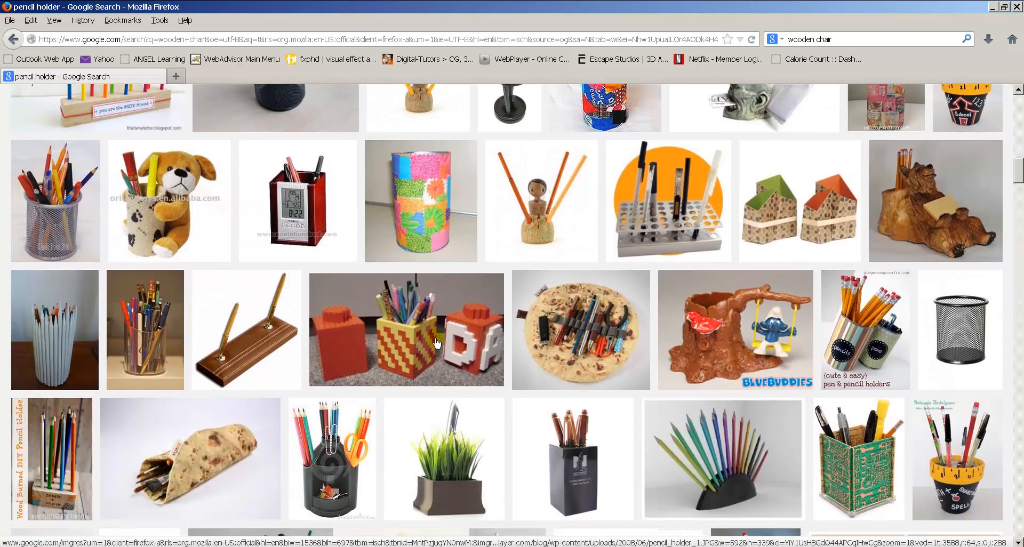
scroll(436, 343, "down", 4)
left_click(178, 170)
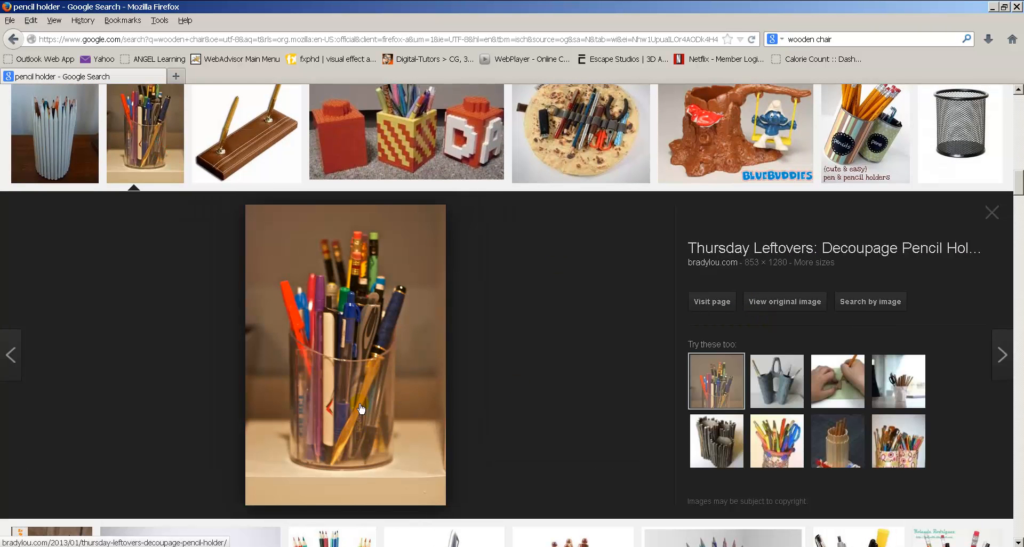
Switch back to Maya, set the pencil holder's color to dark yellow (H 50.562, S 0.758, V 0.371), and raise its Transparency to near white.
key("alt+Tab")
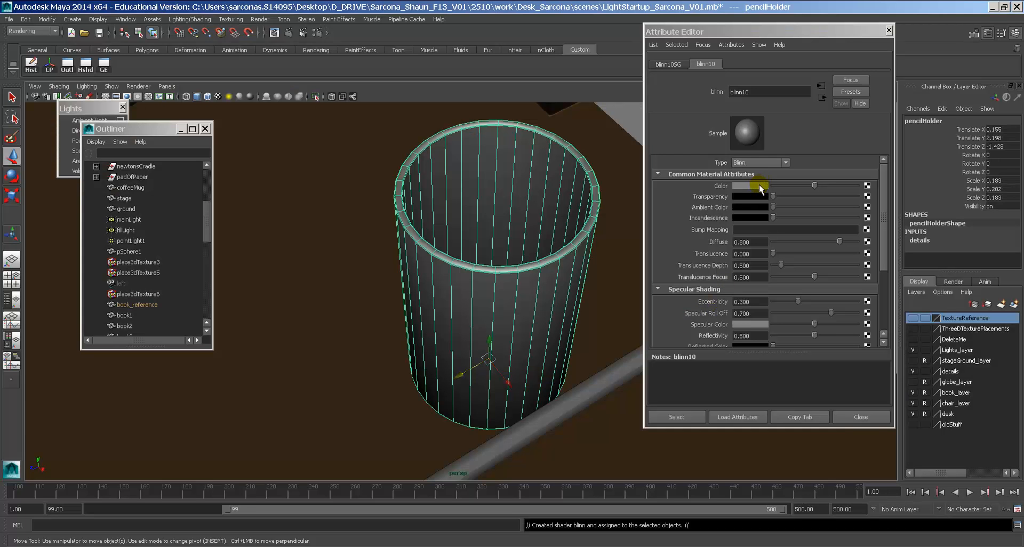
left_click(760, 184)
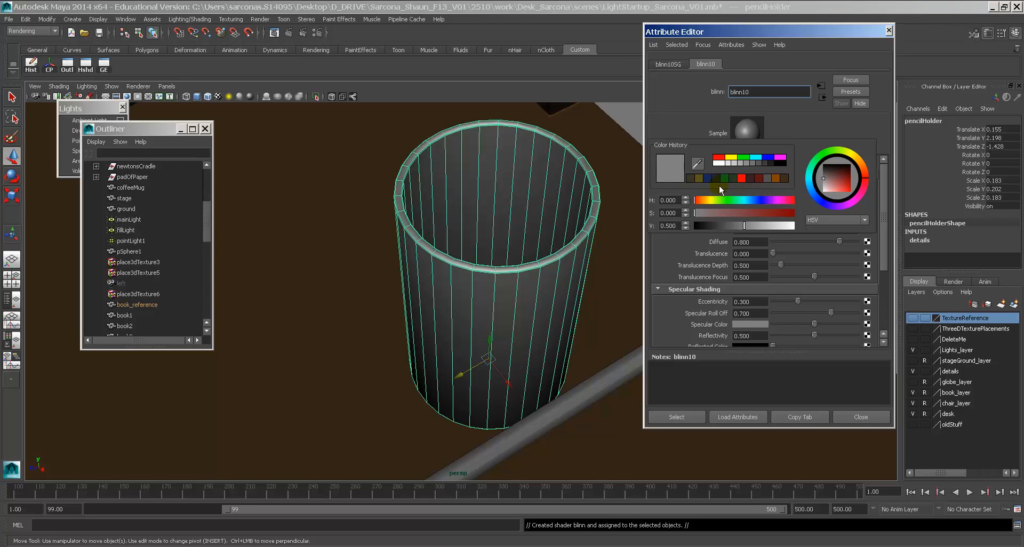
left_click_drag(727, 200, 745, 201)
left_click_drag(744, 203, 708, 202)
left_click(699, 180)
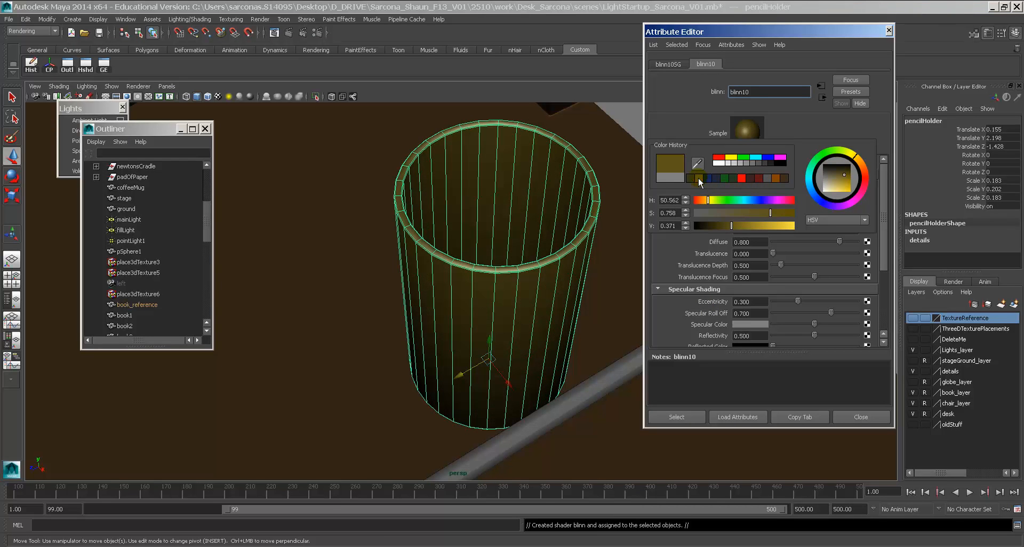
left_click_drag(775, 196, 850, 197)
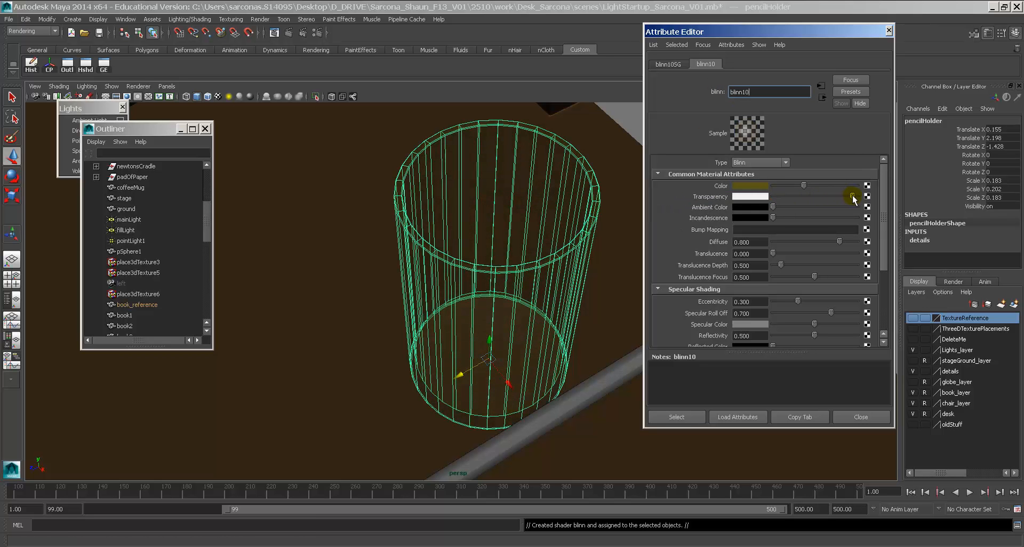
Set the Reflectivity of the pencil holder's Blinn material to 0.1.
left_click_drag(581, 292, 578, 281, "alt")
right_click_drag(560, 274, 433, 251, "alt")
middle_click_drag(465, 264, 440, 247, "alt")
left_click_drag(474, 275, 441, 258, "alt")
middle_click_drag(441, 259, 397, 230, "alt")
right_click_drag(427, 245, 513, 288, "alt")
left_click_drag(522, 293, 552, 302, "alt")
left_click_drag(814, 335, 672, 337)
type(".1")
key("Return")
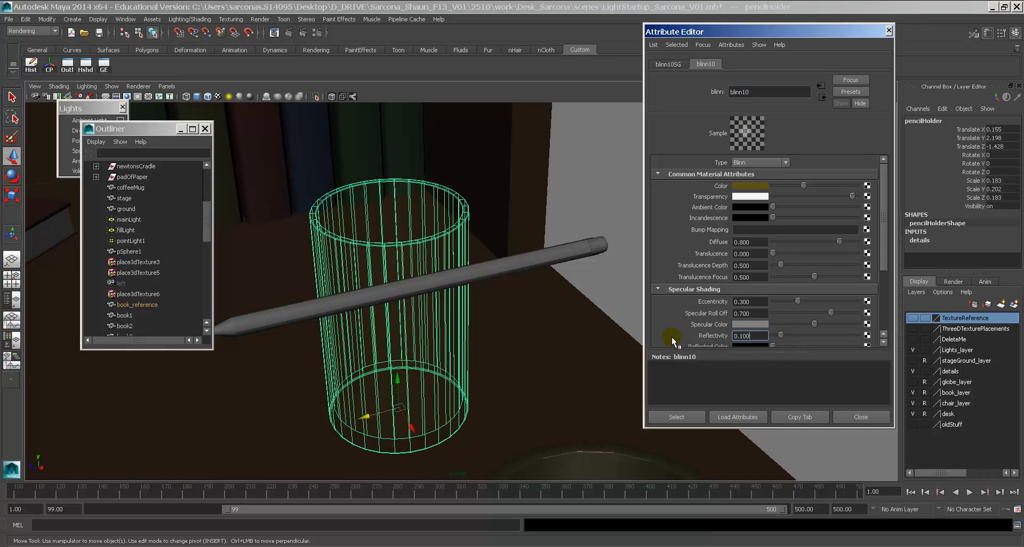
Set the pencil holder's Eccentricity to 0.325 and Specular Roll Off to 0.764, lighten its Specular Color, and test-render the view.
left_click_drag(796, 302, 853, 314)
left_click_drag(794, 302, 800, 302)
left_click(826, 323)
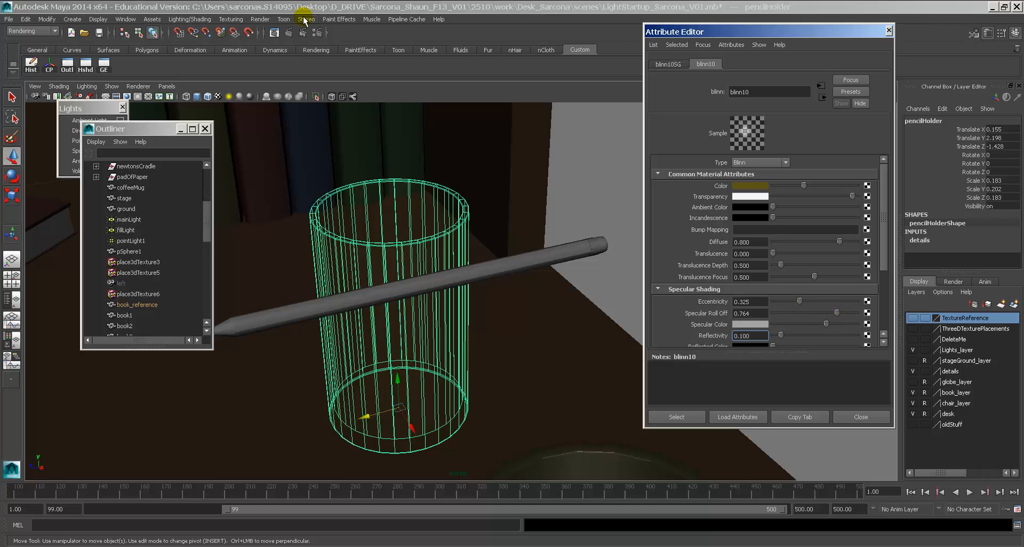
left_click(292, 32)
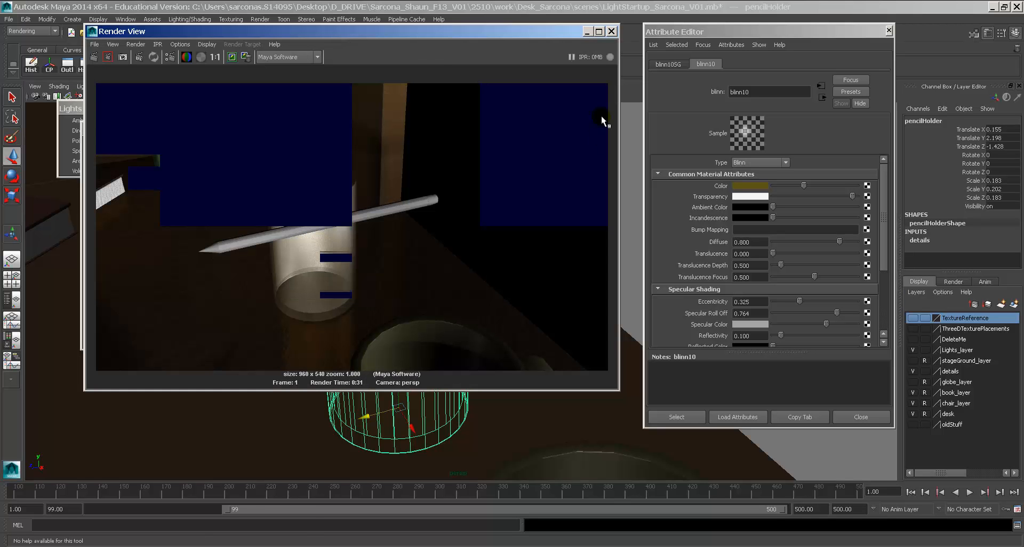
left_click(612, 32)
Examine the pencil holder's base and walls up close from several angles in shaded display.
scroll(480, 176, "up", 10)
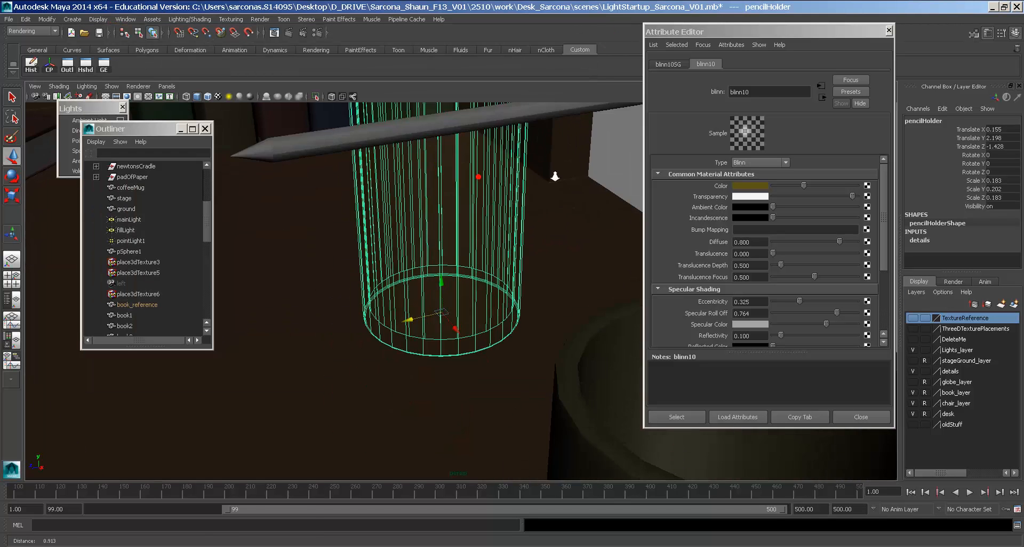
middle_click_drag(480, 176, 500, 93, "alt")
middle_click_drag(437, 292, 412, 350, "alt")
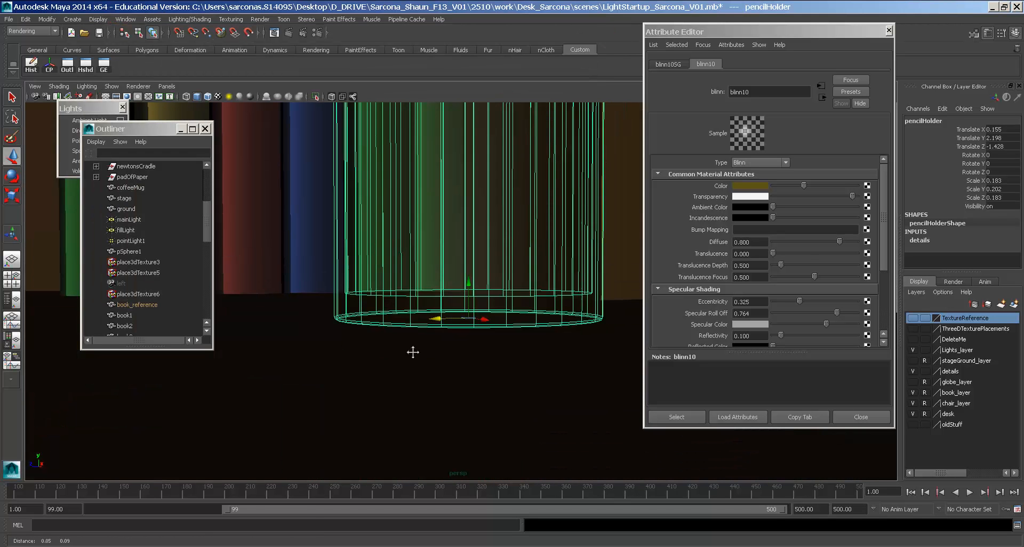
right_click_drag(414, 353, 534, 359, "alt")
middle_click_drag(385, 314, 388, 217, "alt")
left_click_drag(388, 217, 408, 313, "alt")
right_click_drag(408, 314, 378, 286, "alt")
left_click_drag(377, 286, 439, 307, "alt")
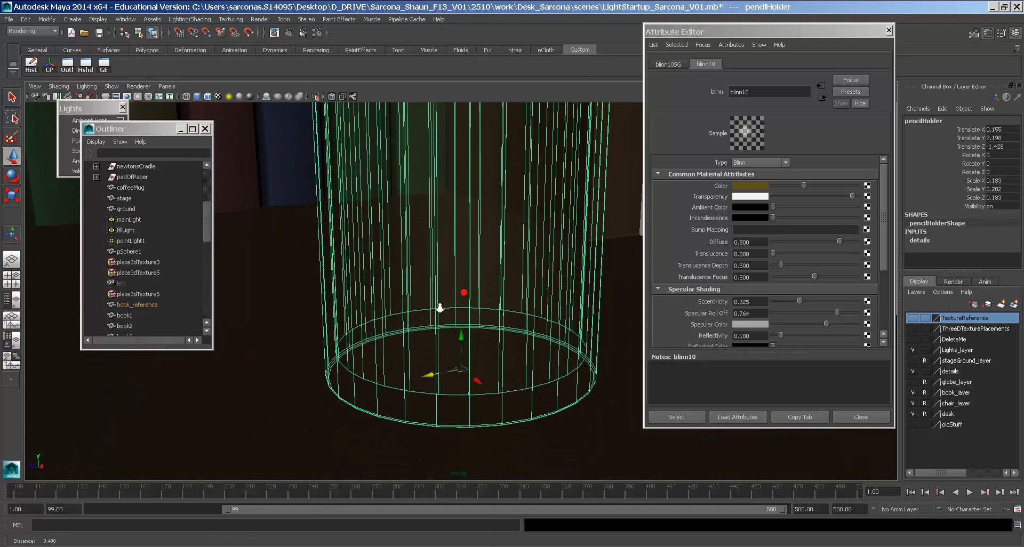
mouse_move(439, 306)
right_mouse_down("alt")
mouse_move(428, 334)
mouse_move(413, 315)
right_mouse_up("alt")
middle_click_drag(428, 294, 436, 313, "alt")
key("5")
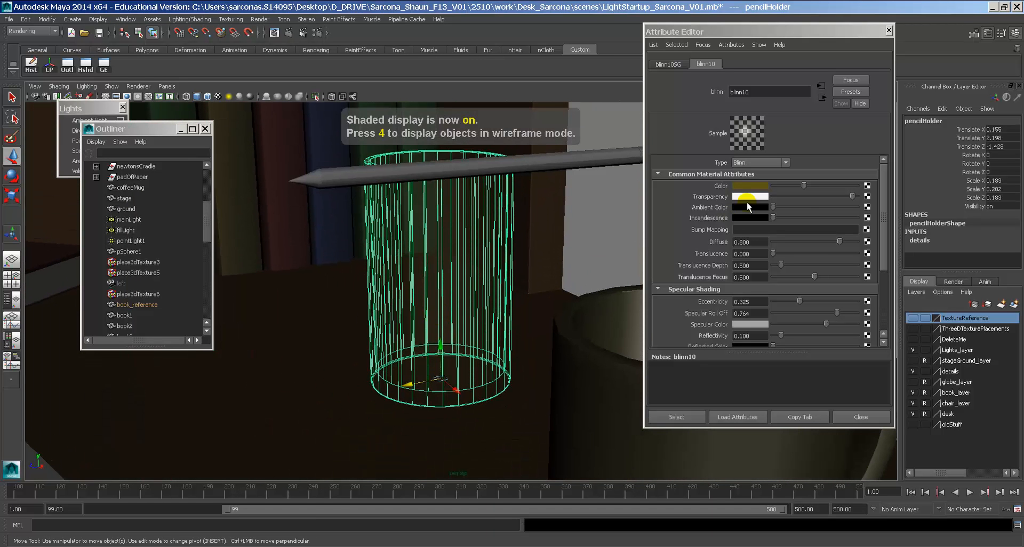
Make the pencil holder's material fully opaque, with Eccentricity 0.197 and Specular Roll Off 0.624.
left_click_drag(804, 197, 656, 192)
left_click_drag(447, 220, 446, 253, "alt")
left_click_drag(799, 301, 824, 313)
left_click_drag(555, 222, 507, 222, "alt")
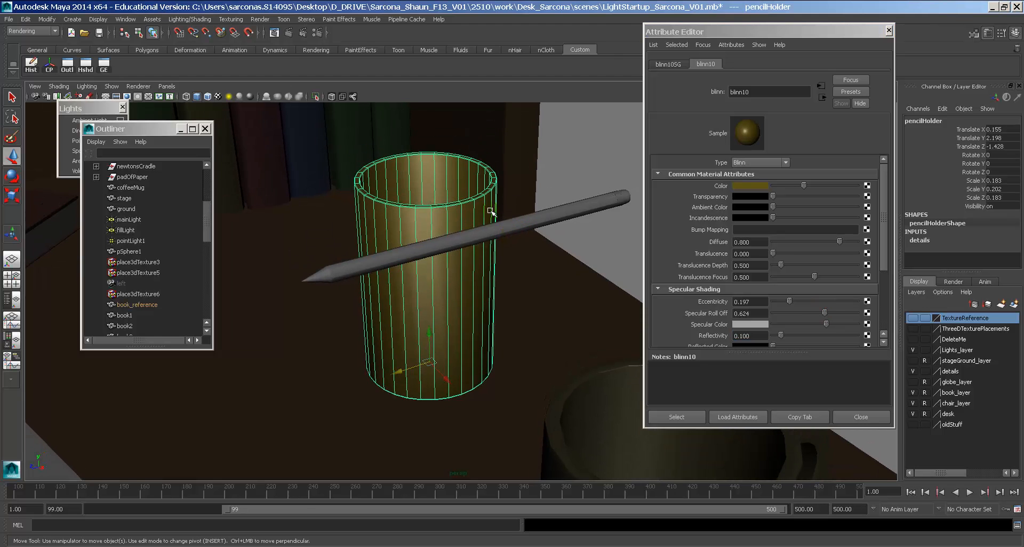
Take a snapshot of the perspective view in the Render View and render only a region around the pencil holder.
left_click(290, 35)
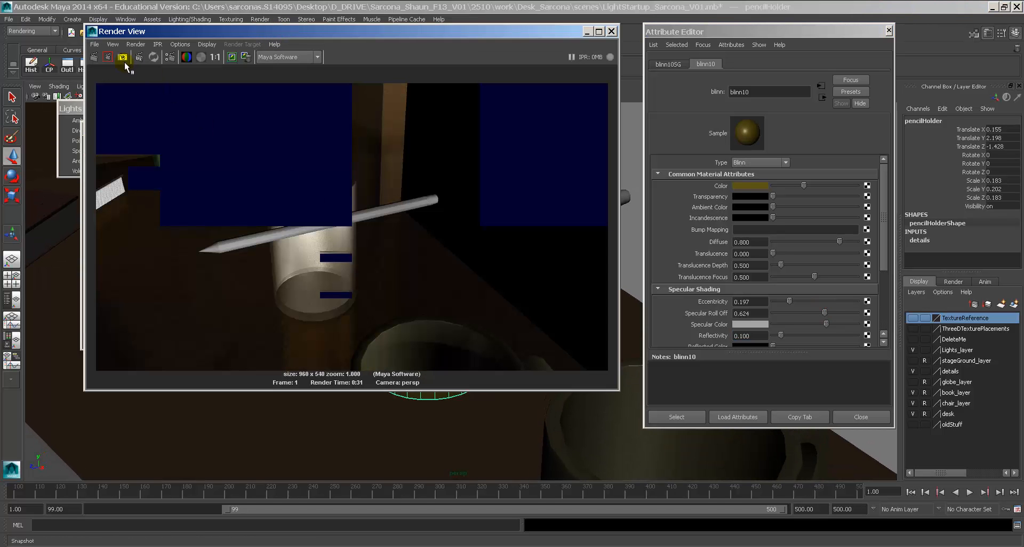
left_click_drag(414, 30, 458, 335)
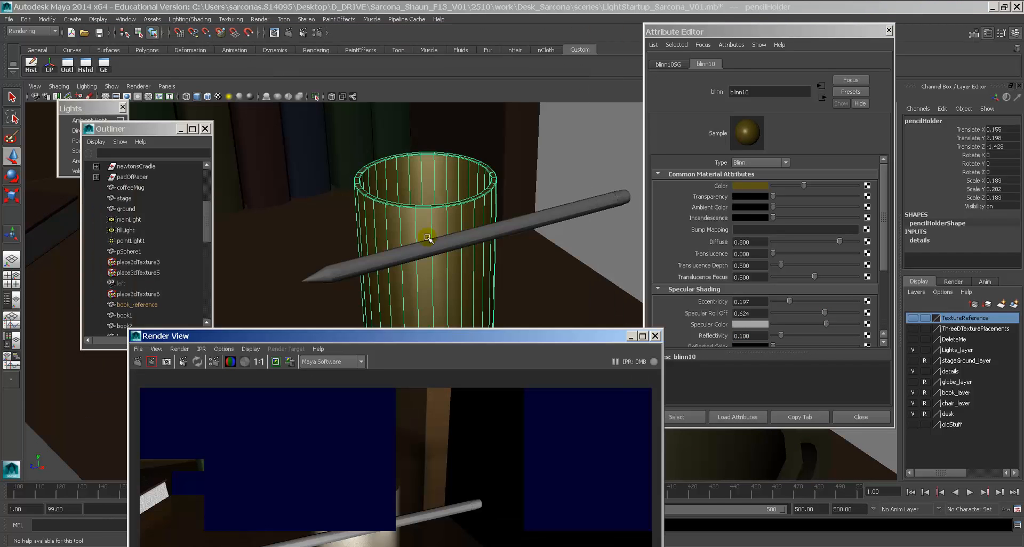
mouse_move(428, 239)
left_mouse_down("alt")
mouse_move(491, 241)
mouse_move(452, 231)
left_mouse_up("alt")
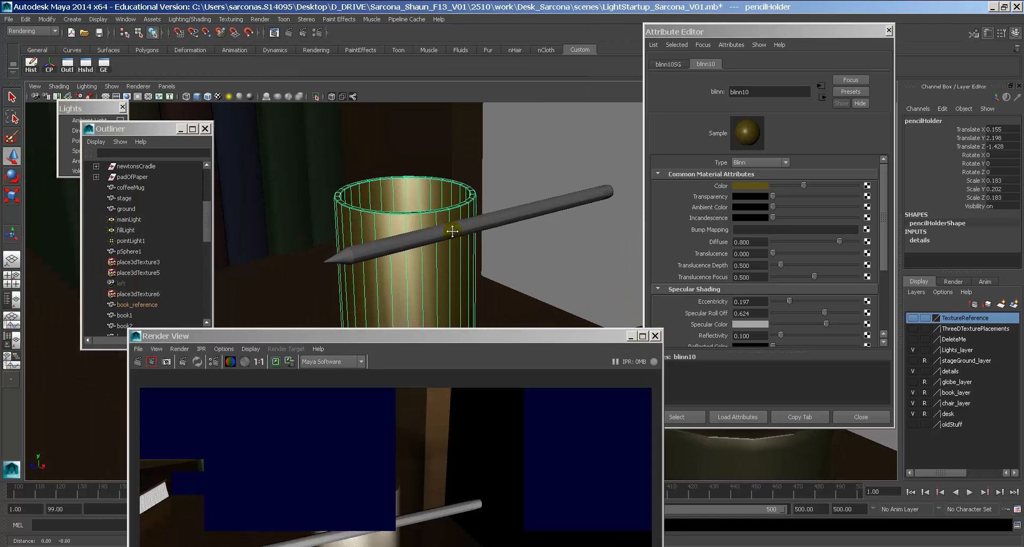
left_click_drag(447, 335, 454, 154)
left_click_drag(358, 230, 502, 477)
left_click(457, 348)
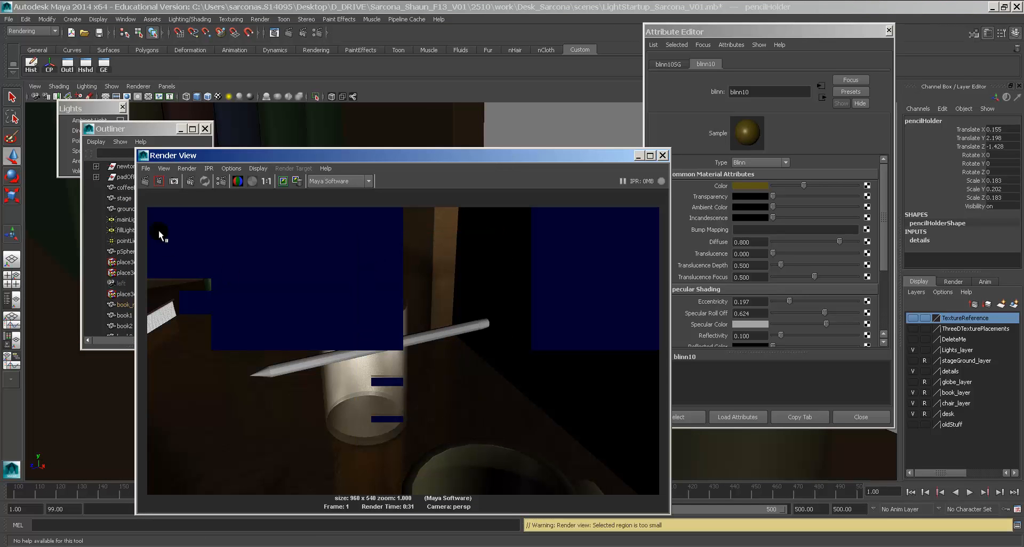
left_click(175, 182)
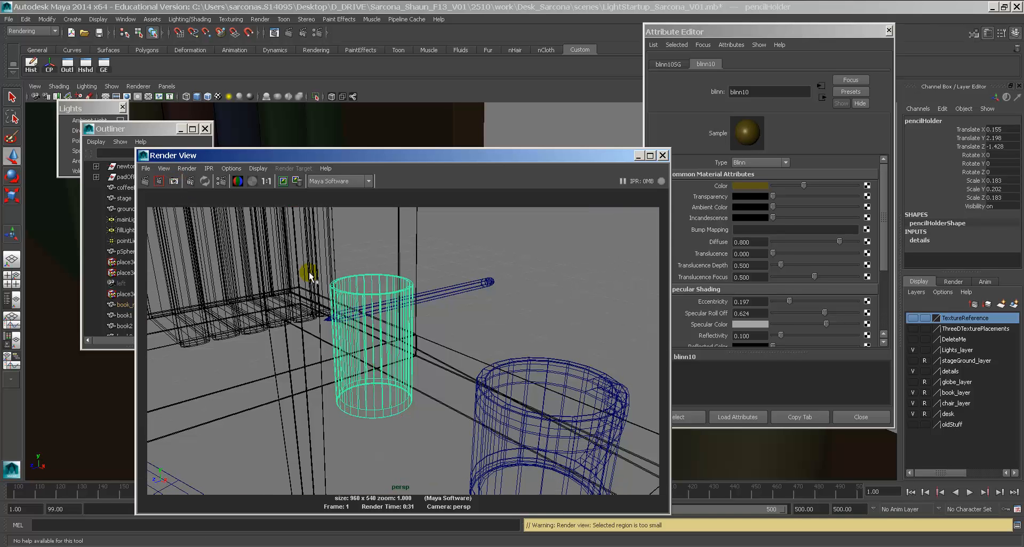
left_click_drag(313, 262, 428, 434)
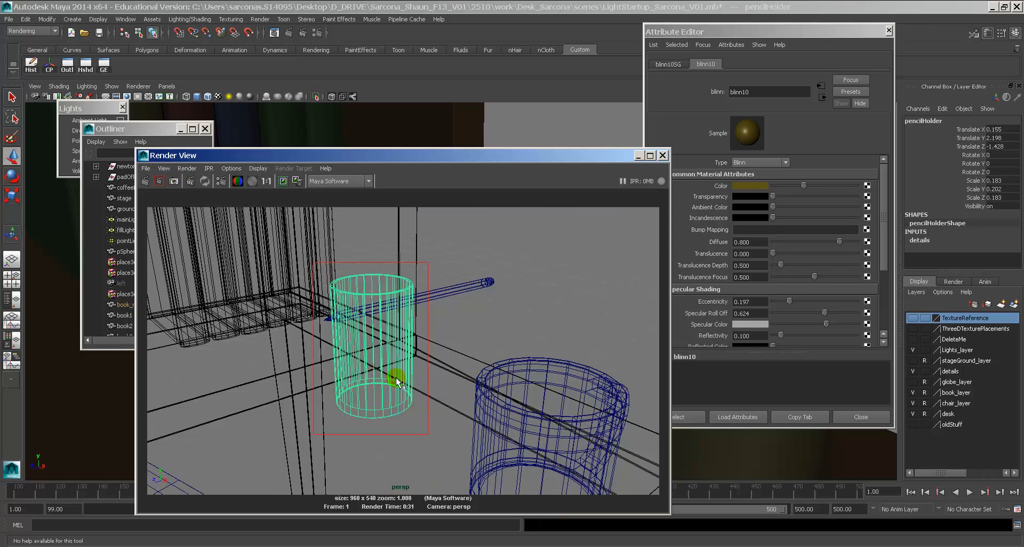
left_click(159, 181)
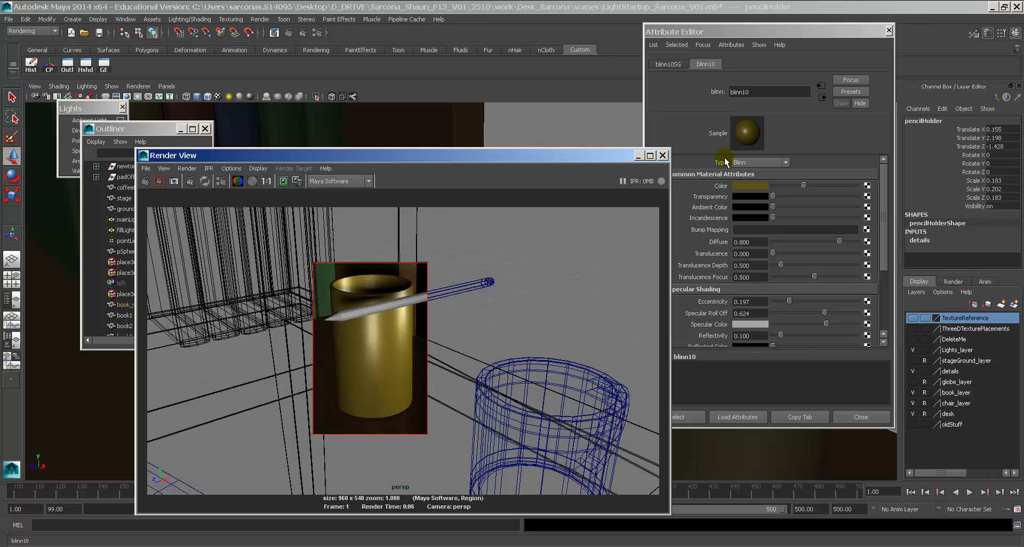
Change the pencil holder's material type from Blinn to Anisotropic and bring the Render View back to the front.
left_click(684, 136)
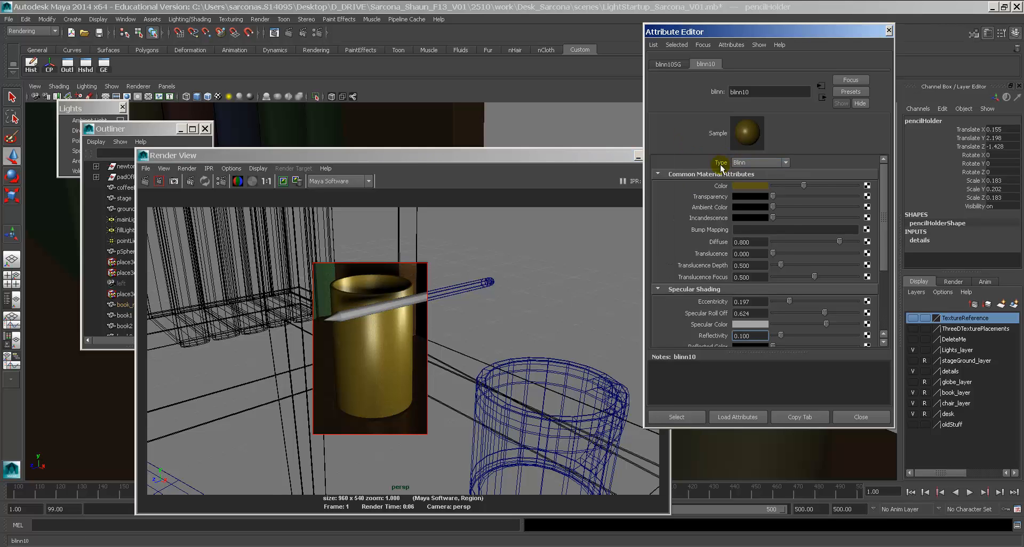
left_click(747, 163)
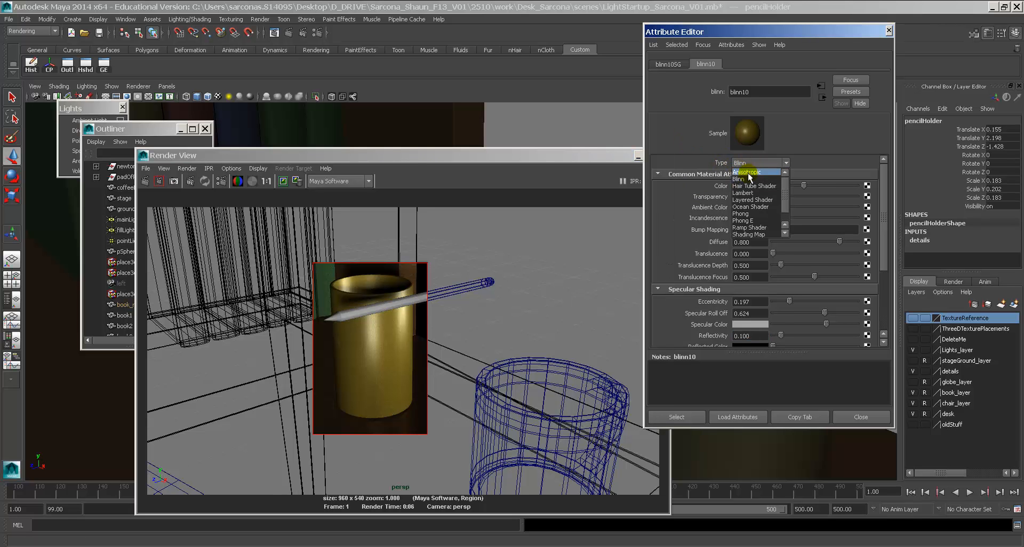
left_click(749, 172)
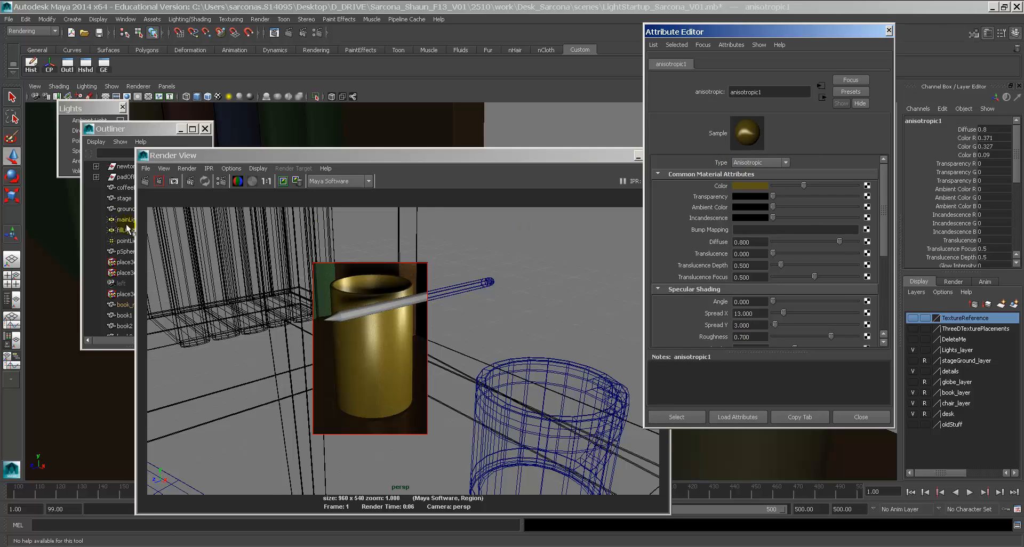
left_click_drag(291, 156, 287, 156)
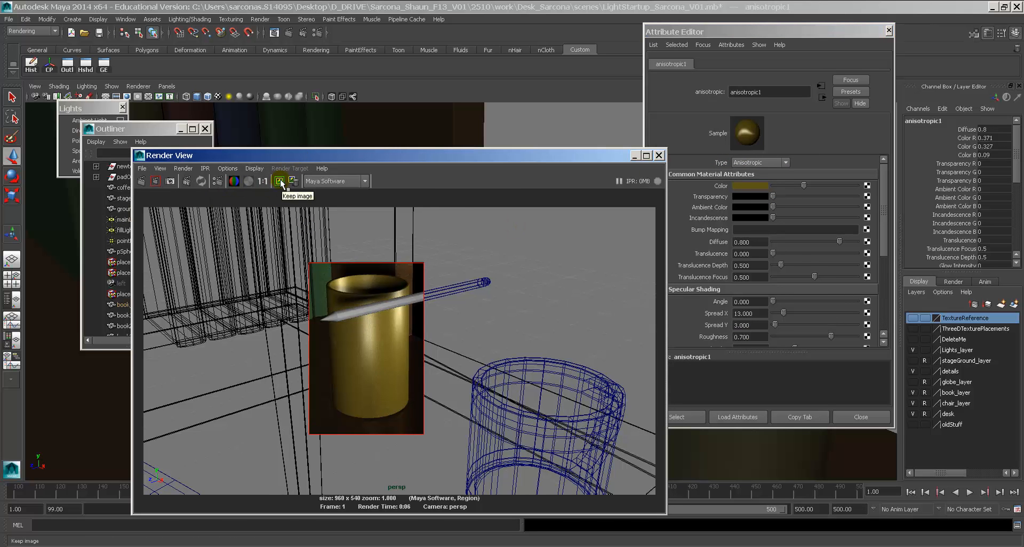
Keep the current render image for comparison and re-render the region around the pencil holder.
left_click(280, 182)
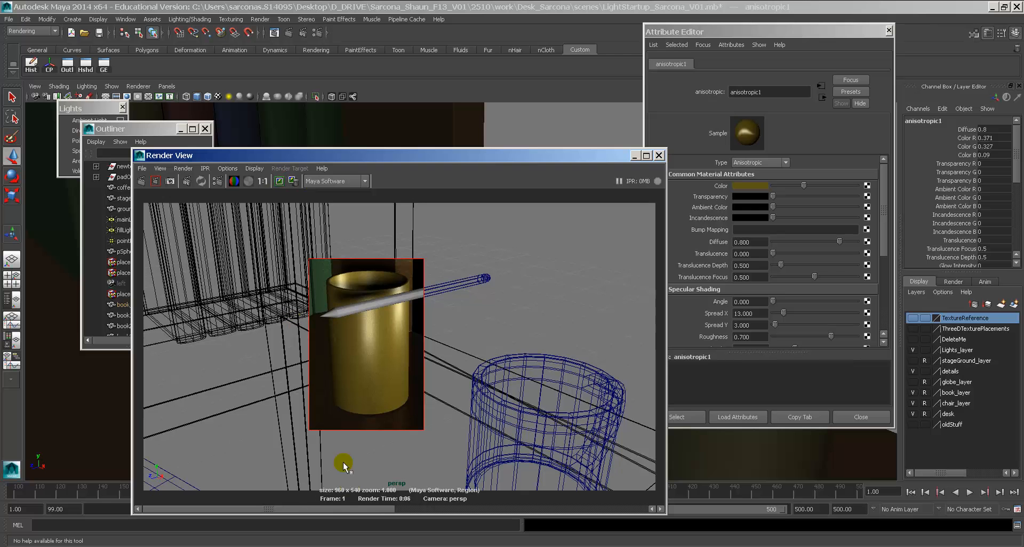
left_click_drag(338, 510, 309, 509)
left_click(155, 182)
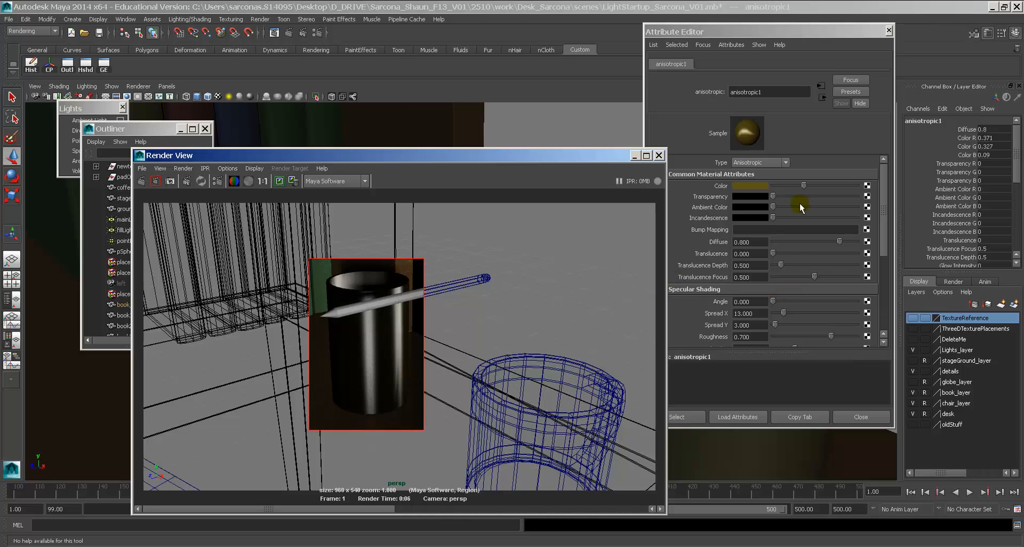
Brighten the anisotropic material's colour in two stages to R 1, G 0.881, B 0.242, re-rendering the pencil holder region after each change.
left_click_drag(808, 184, 835, 184)
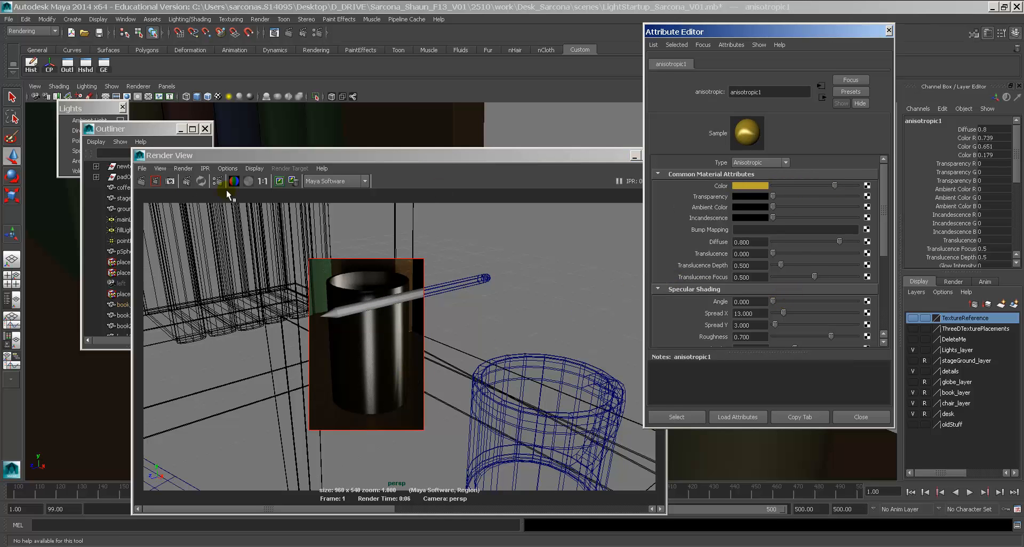
left_click(155, 180)
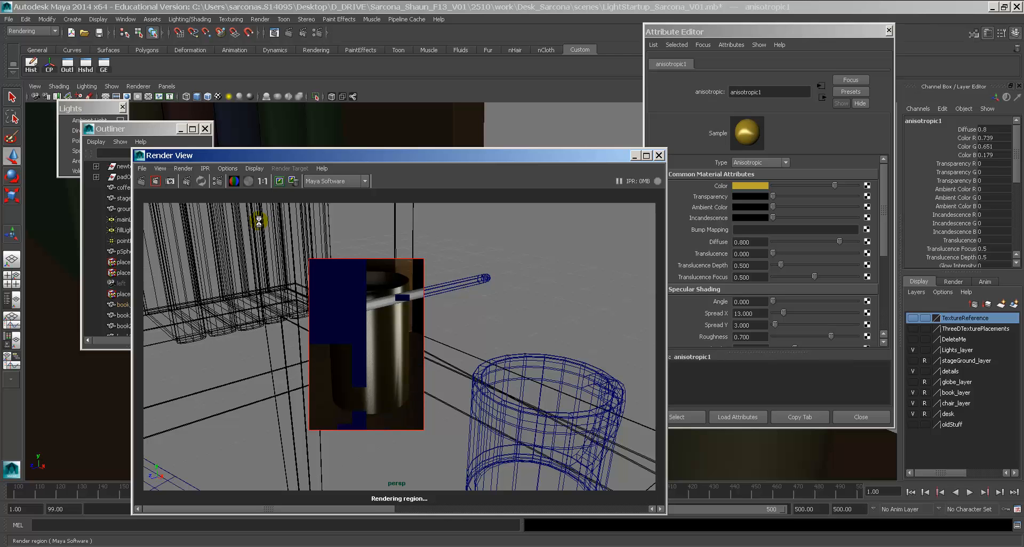
left_click_drag(838, 187, 890, 186)
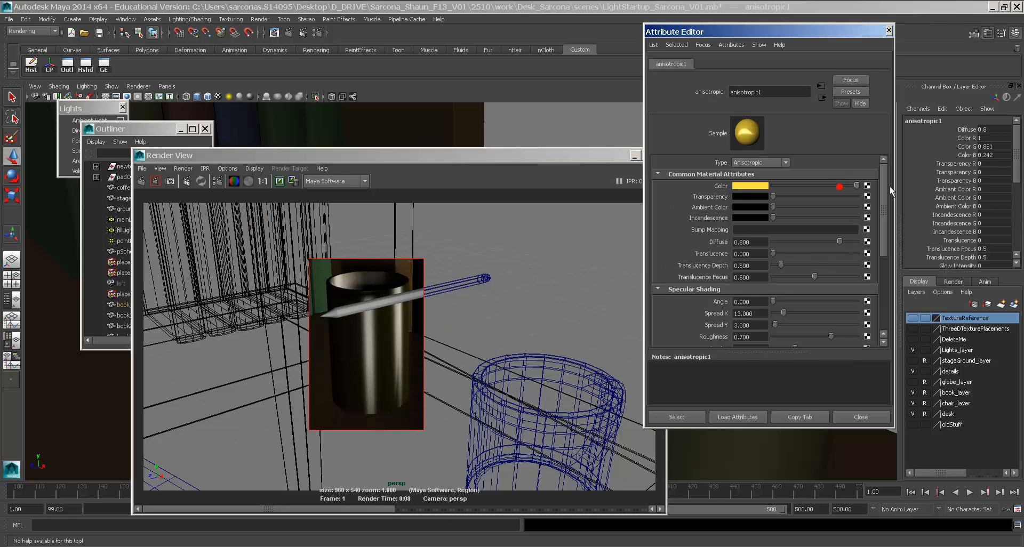
left_click(155, 181)
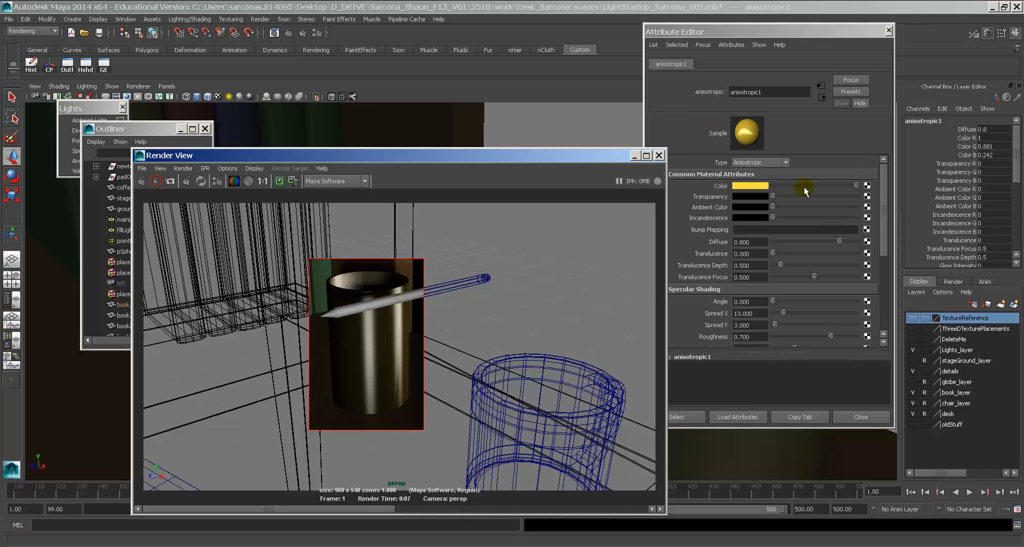
Close the Render View and rename the anisotropic material to pencilHolder_Anis.
scroll(794, 267, "down", 3)
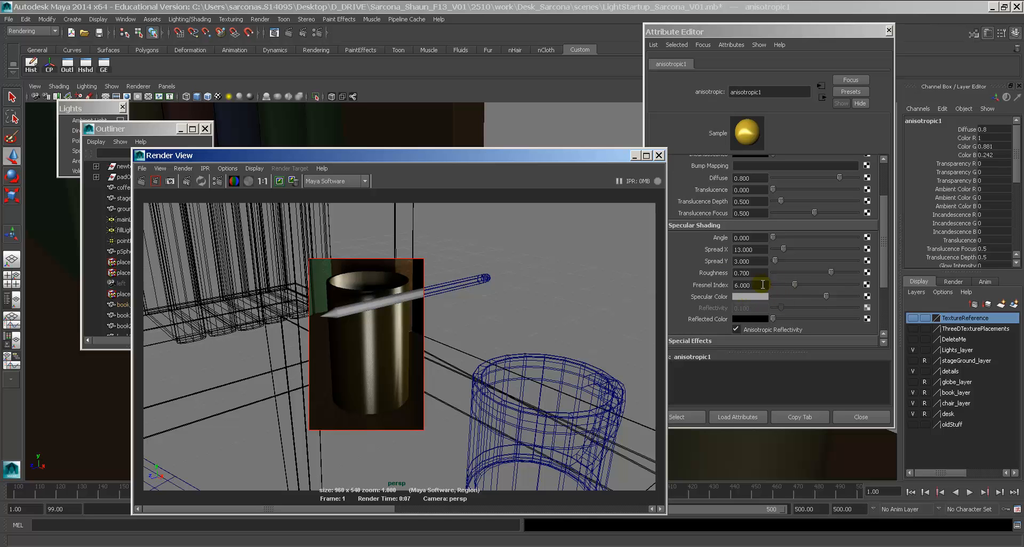
left_click(659, 155)
mouse_move(495, 297)
right_mouse_down("alt")
mouse_move(514, 299)
mouse_move(398, 279)
right_mouse_up("alt")
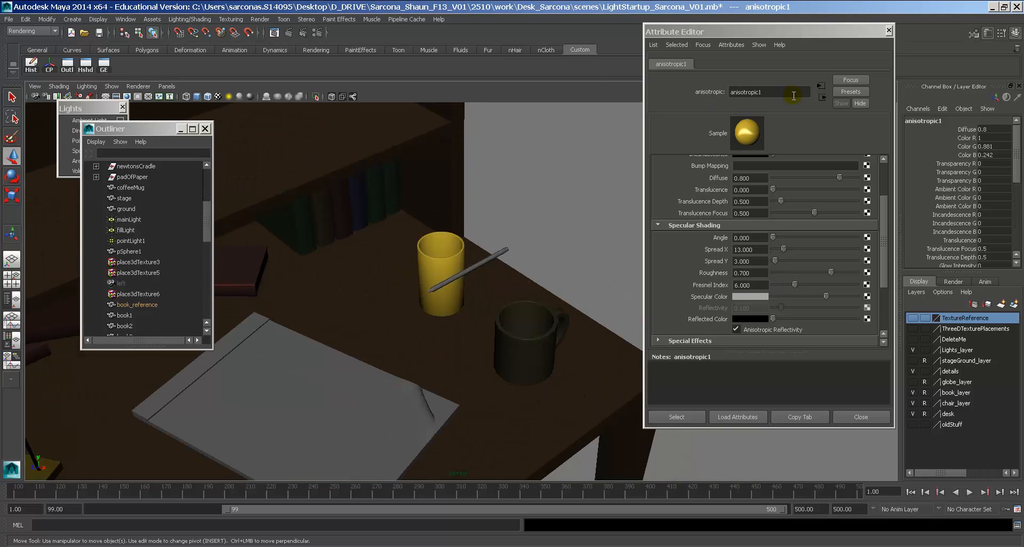
double_click(792, 92)
type("paper")
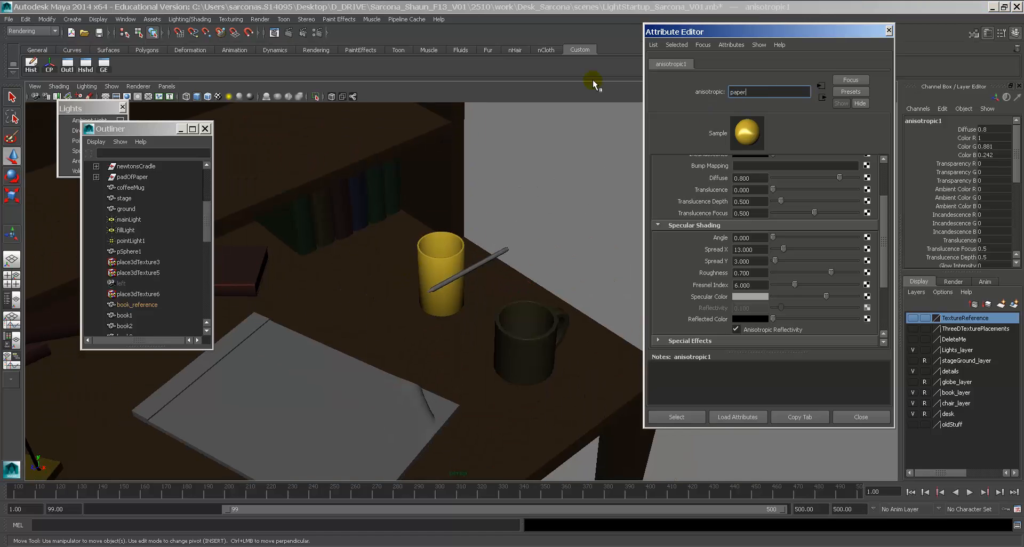
key("BackSpace")
key("BackSpace")
type("encilHolder_Anis")
key("Return")
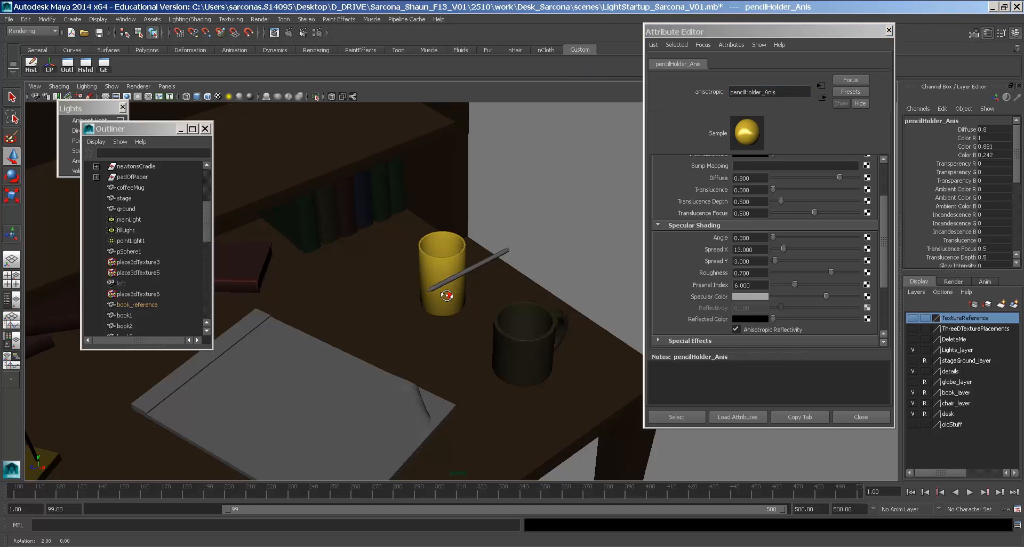
Extend the anisotropic material's name to pencilHolder_Aniso.
mouse_move(491, 231)
left_mouse_down("alt")
mouse_move(411, 297)
mouse_move(511, 292)
mouse_move(373, 328)
mouse_move(400, 319)
left_mouse_up("alt")
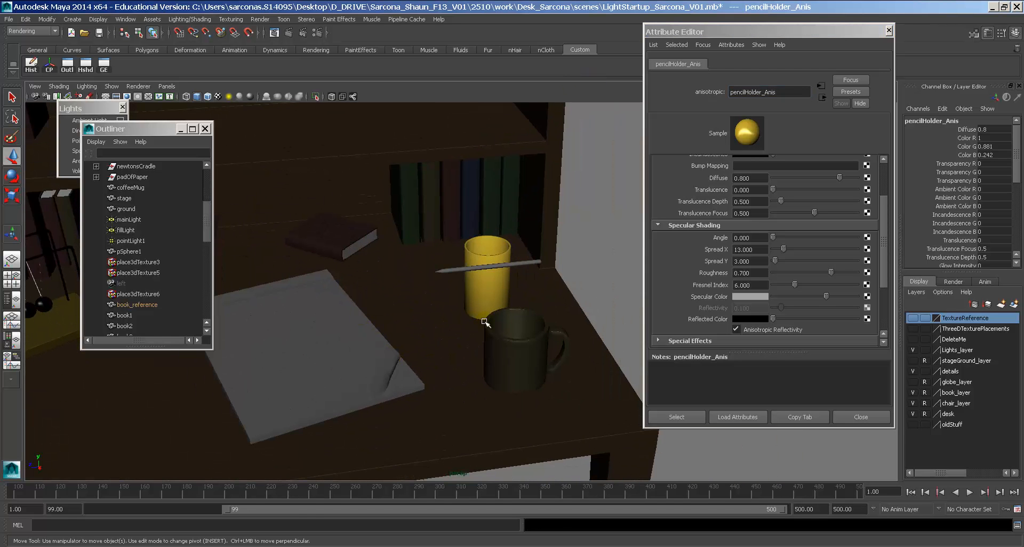
left_click(790, 92)
type("o")
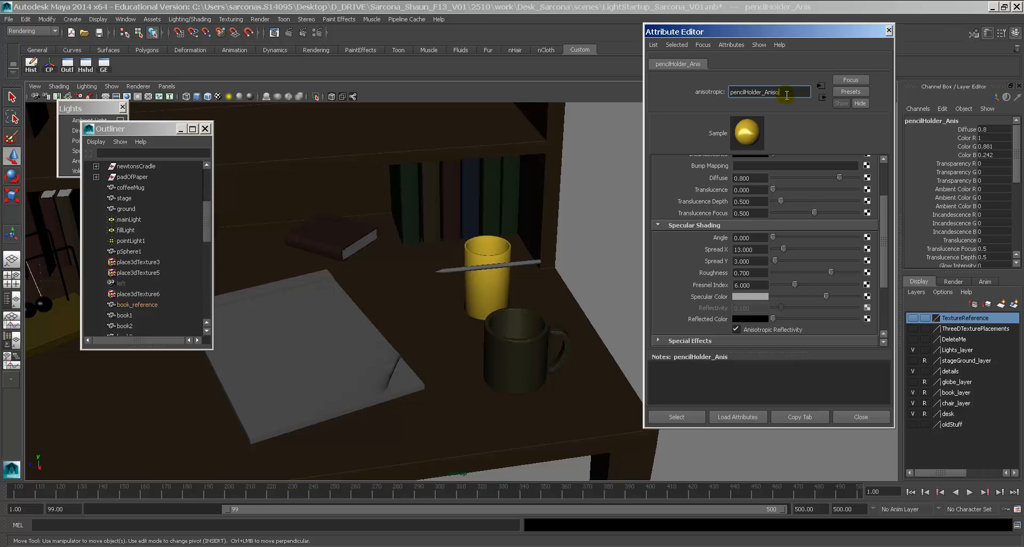
key("Return")
Select the pencil beside the yellow holder and frame it in the perspective view.
mouse_move(441, 215)
left_mouse_down("alt")
mouse_move(450, 237)
mouse_move(455, 229)
left_mouse_up("alt")
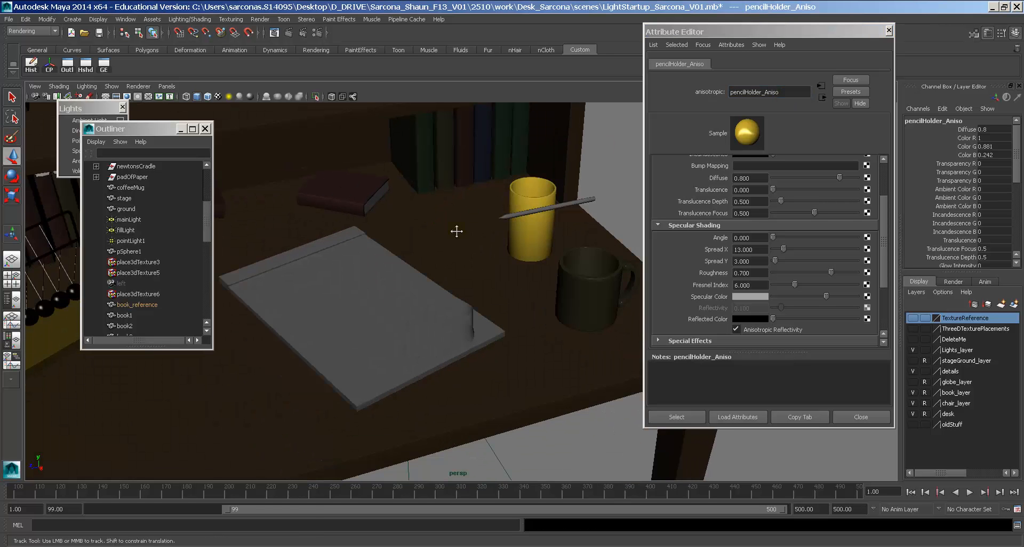
mouse_move(455, 228)
middle_mouse_down("alt")
mouse_move(672, 226)
mouse_move(445, 238)
middle_mouse_up("alt")
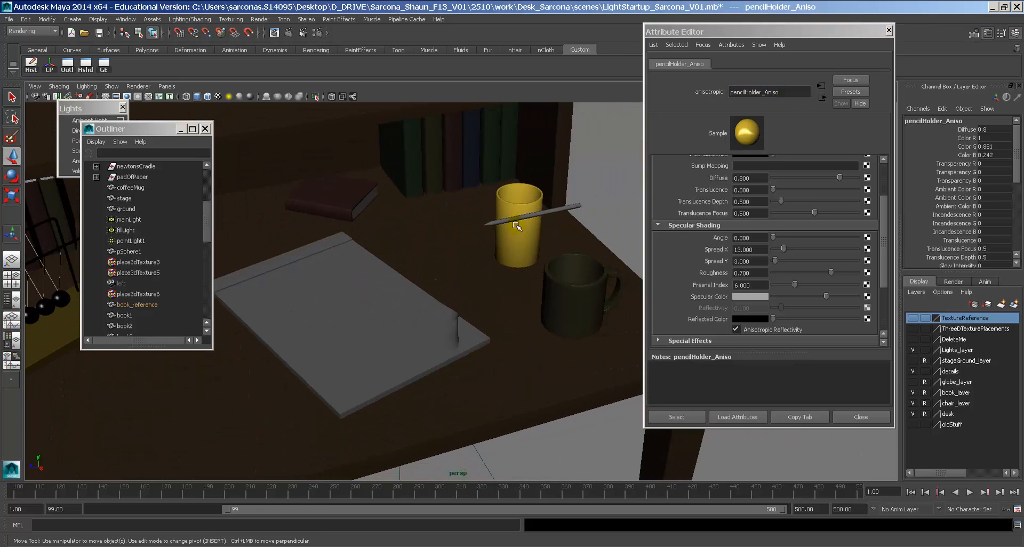
left_click(531, 216)
scroll(531, 216, "up", 4)
key("f")
right_click_drag(521, 227, 395, 199, "alt")
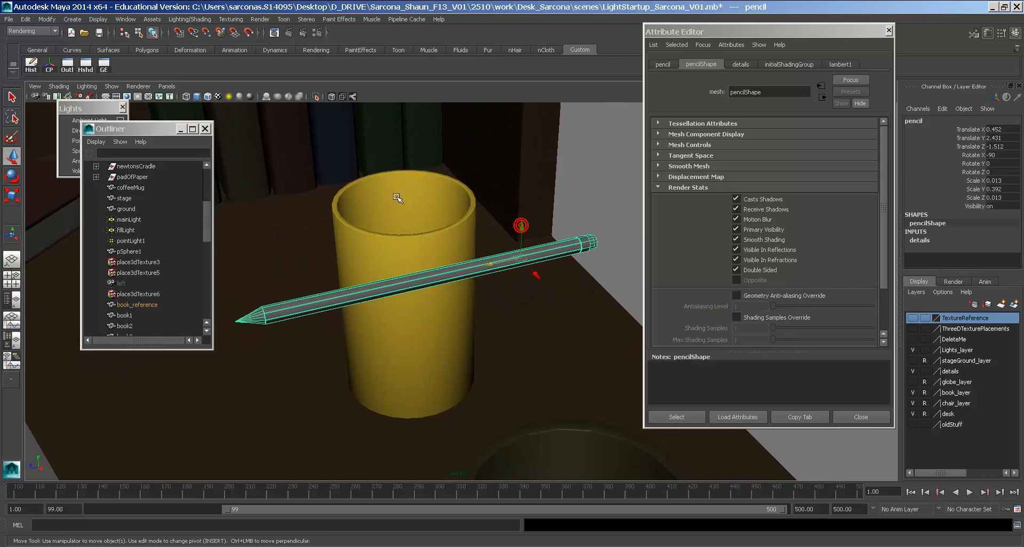
Examine the geometry of the pencil's tip up close, including its edge rings.
left_click_drag(494, 228, 475, 225, "alt")
right_click_drag(474, 227, 531, 242, "alt")
mouse_move(527, 239)
middle_mouse_down("alt")
mouse_move(574, 268)
mouse_move(640, 241)
middle_mouse_up("alt")
right_click_drag(537, 259, 558, 260, "alt")
middle_click_drag(376, 261, 435, 247, "alt")
mouse_move(436, 247)
right_mouse_down("alt")
mouse_move(454, 255)
mouse_move(467, 283)
right_mouse_up("alt")
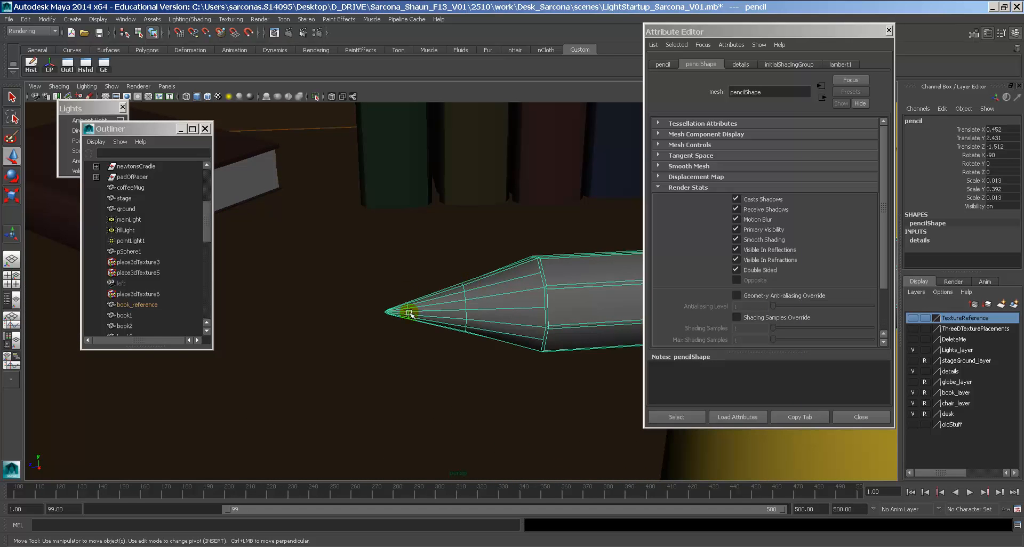
left_click(430, 306)
left_click(484, 285)
left_click(504, 295)
left_click(502, 298)
Switch to Firefox and search Google Images for "pencil".
left_click(477, 546)
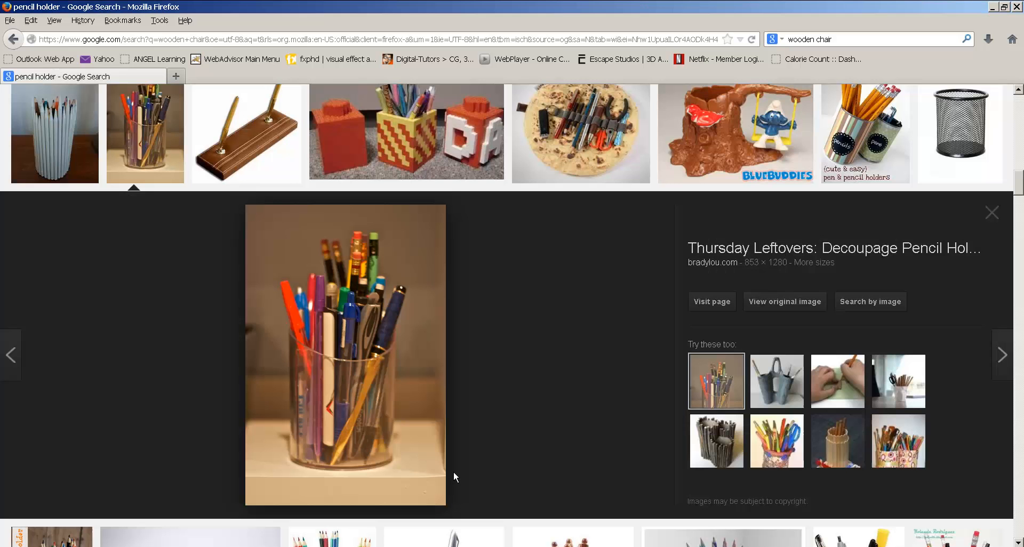
scroll(235, 148, "up", 10)
scroll(235, 148, "up", 8)
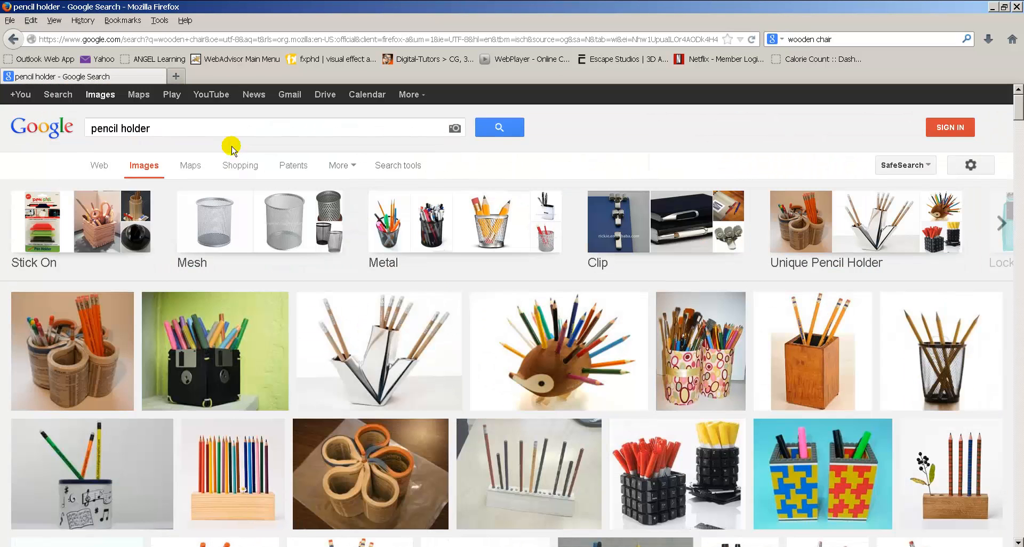
left_click(230, 132)
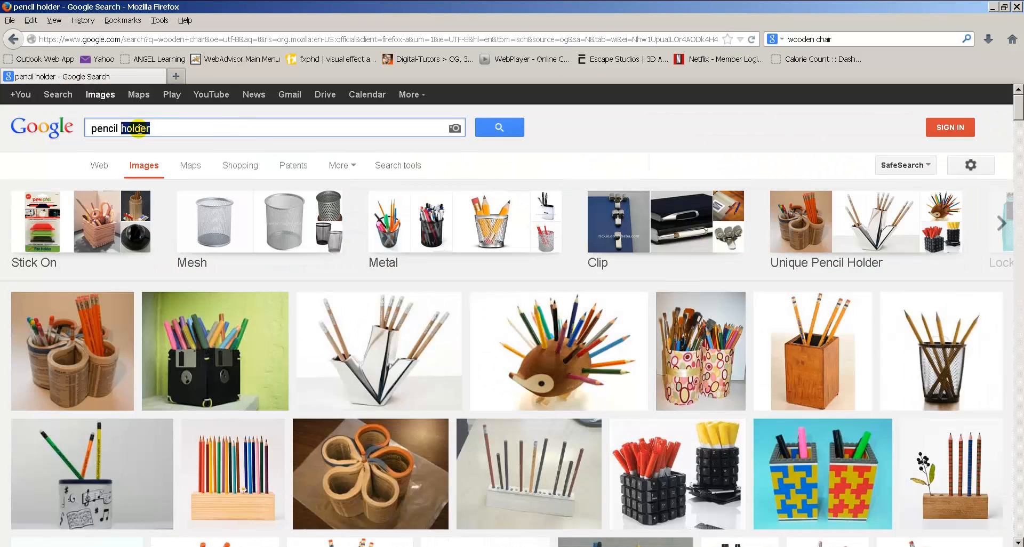
key("BackSpace")
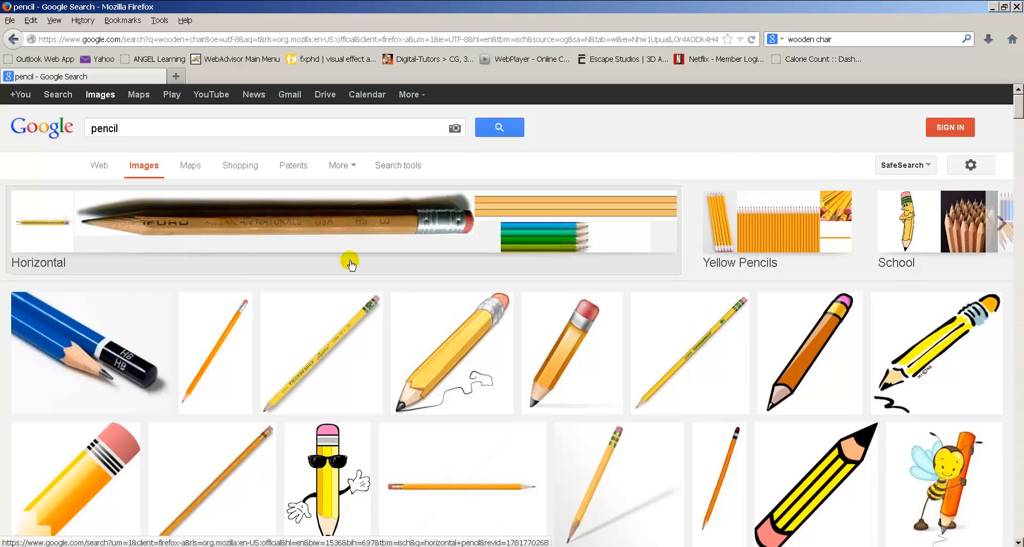
Open the orange pencil image and its source page as a colour reference for the body, tip and eraser.
left_click(216, 349)
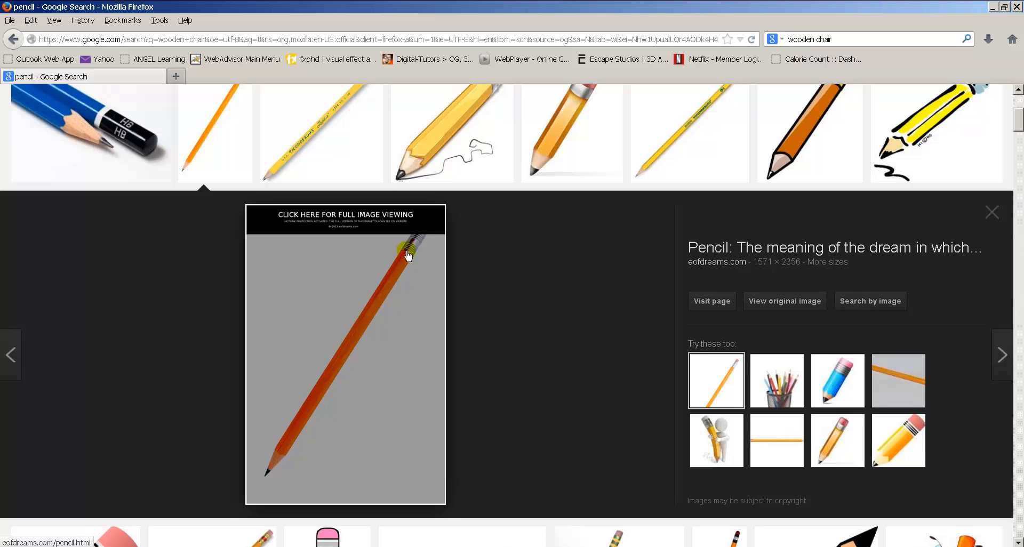
left_click(377, 251)
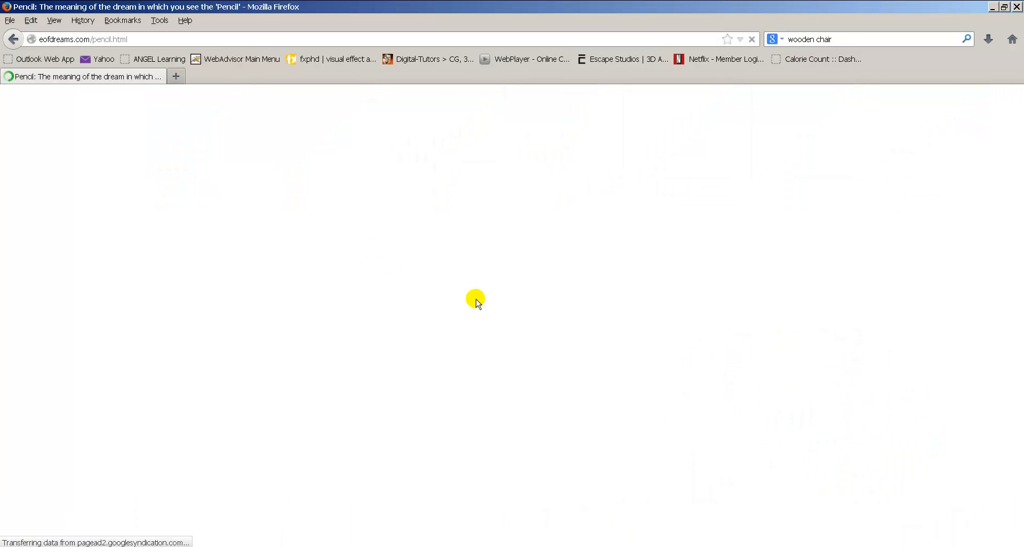
scroll(474, 293, "down", 5)
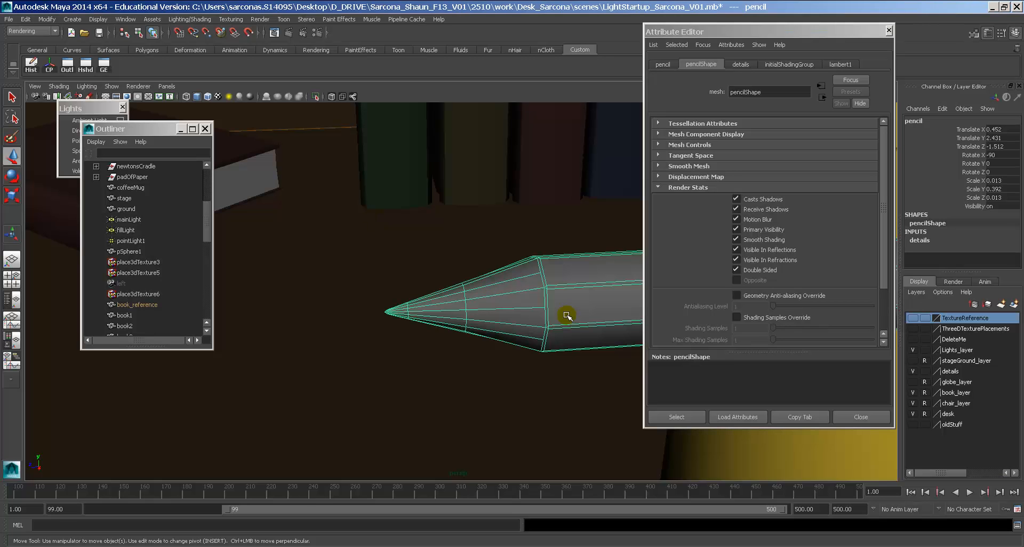
Back in Maya, assign a new Blinn material to the pencil and name it pencil_Blinn.
mouse_move(567, 313)
left_mouse_down("alt")
mouse_move(362, 297)
mouse_move(578, 293)
left_mouse_up("alt")
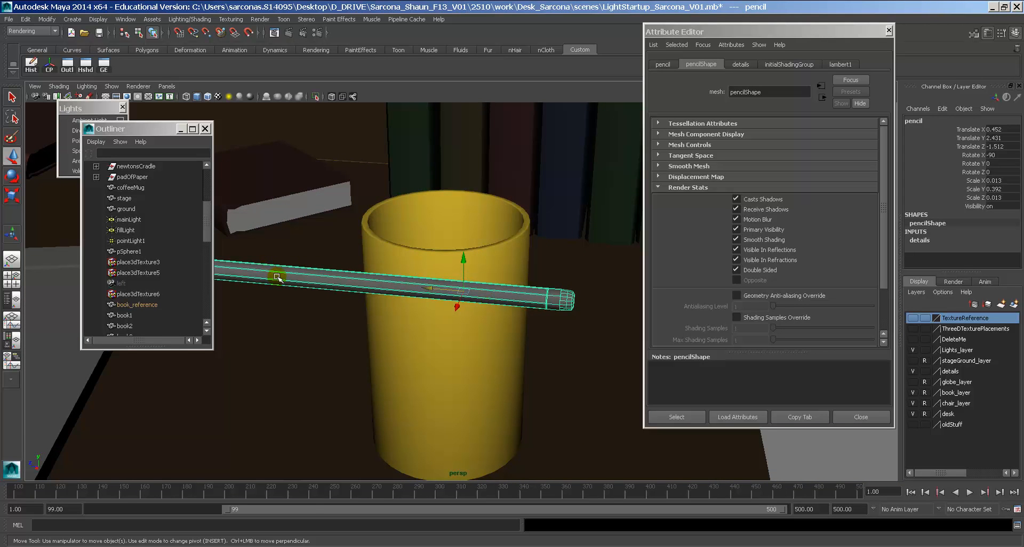
mouse_move(275, 273)
left_mouse_down("alt")
mouse_move(526, 278)
mouse_move(473, 292)
left_mouse_up("alt")
mouse_move(473, 292)
right_mouse_down()
mouse_move(470, 419)
mouse_move(515, 517)
mouse_move(542, 485)
right_mouse_up()
double_click(767, 91)
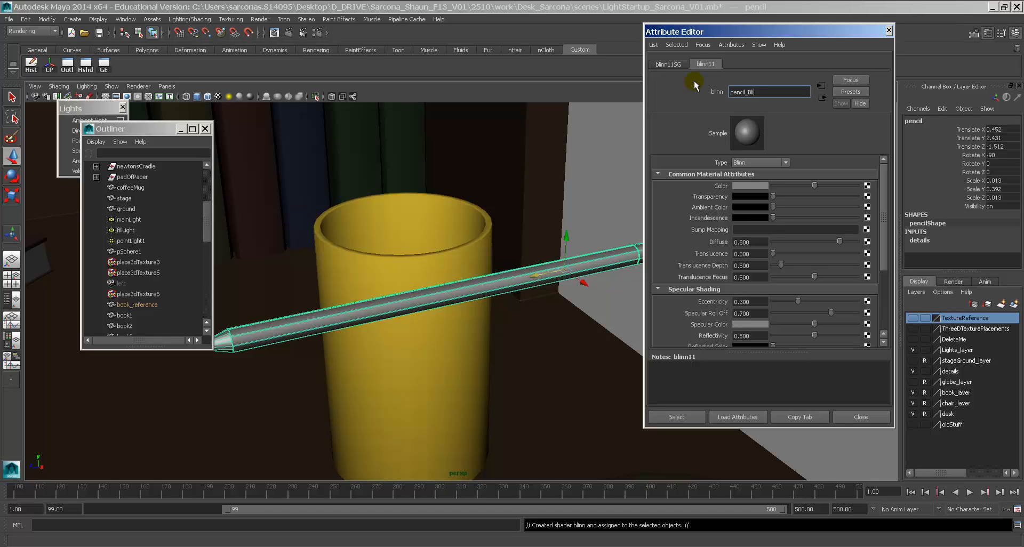
key("Return")
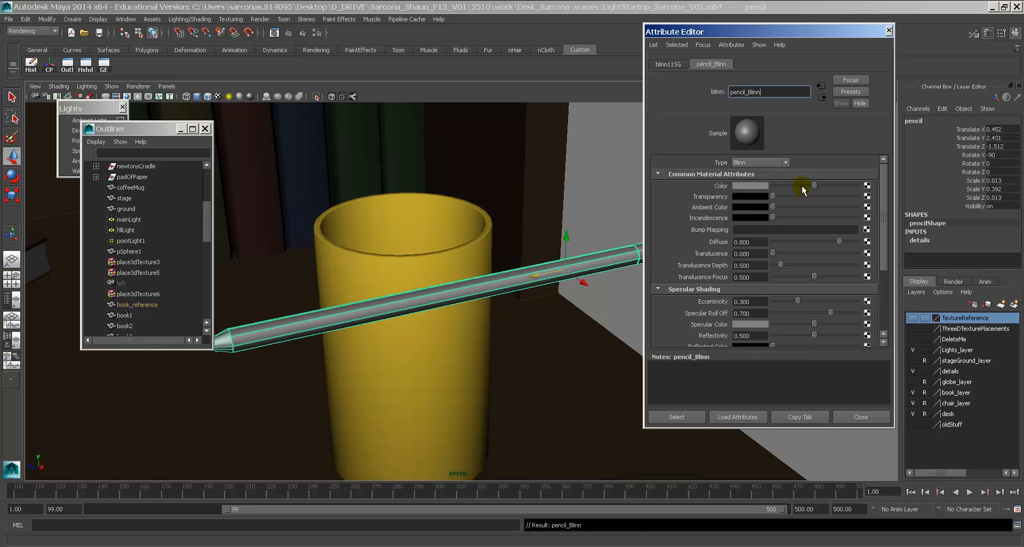
Map a 2D Ramp texture to the colour of pencil_Blinn.
left_click(869, 187)
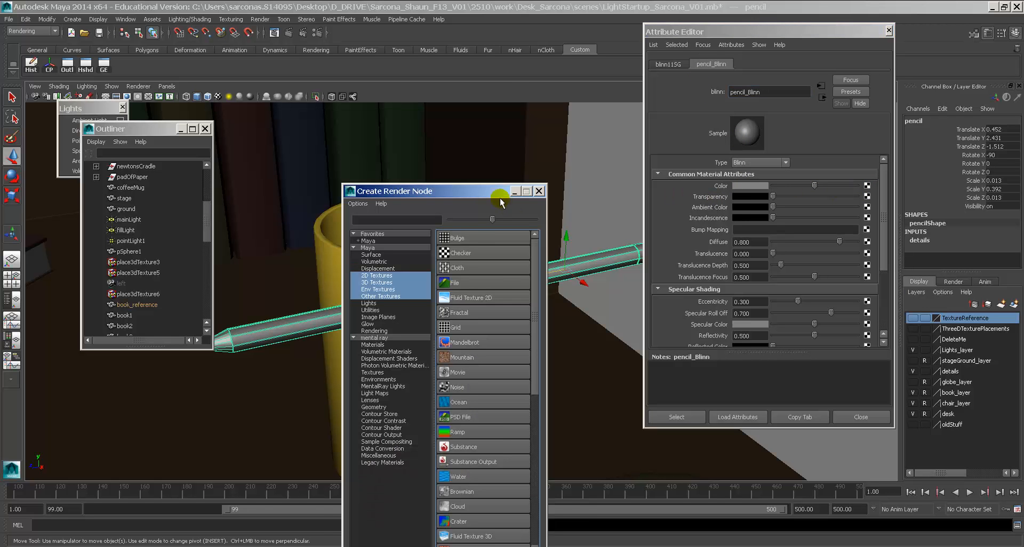
left_click_drag(487, 193, 451, 93)
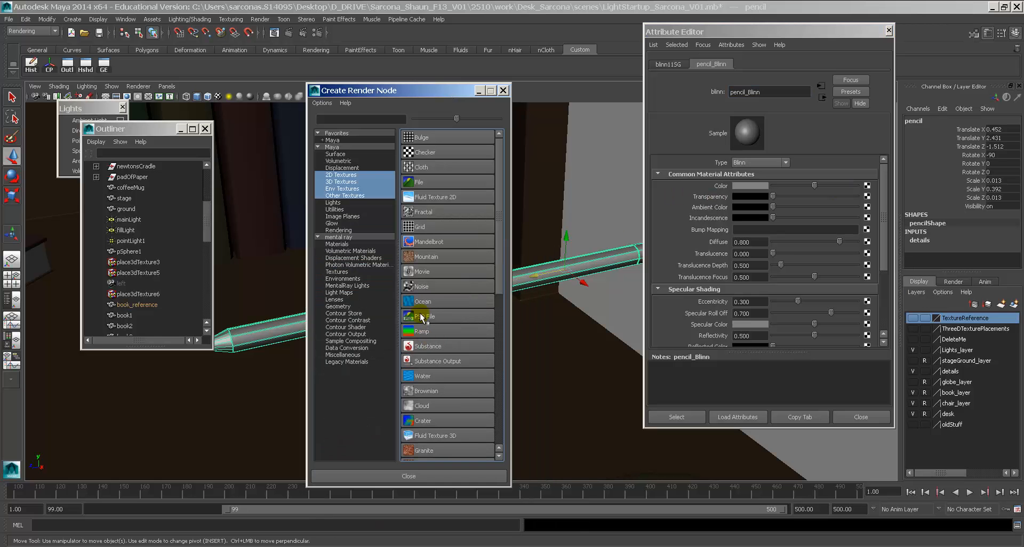
left_click(344, 175)
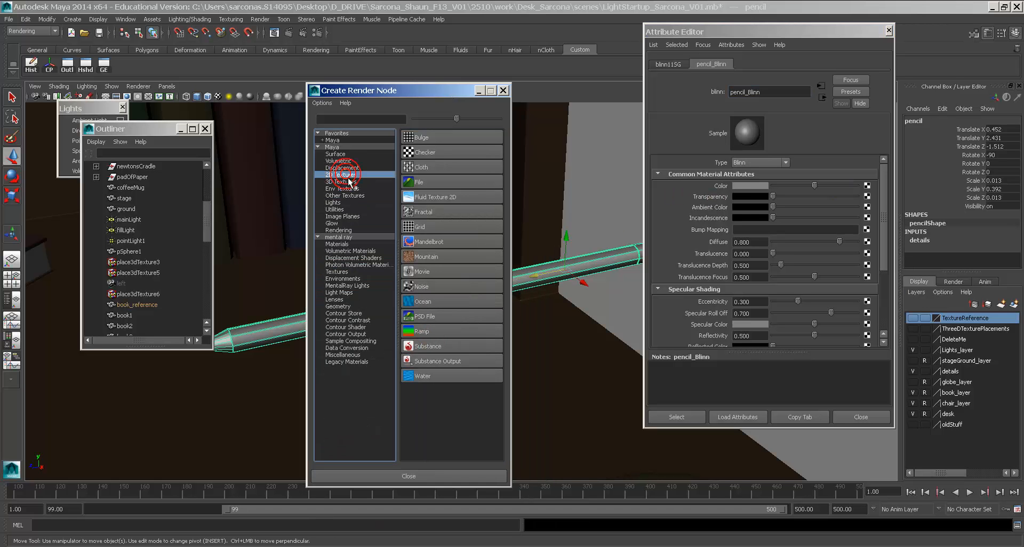
left_click(421, 331)
Turn on textured display and inspect how the ramp colours run along the pencil.
mouse_move(507, 293)
left_mouse_down("alt")
mouse_move(522, 289)
mouse_move(473, 343)
mouse_move(734, 287)
left_mouse_up("alt")
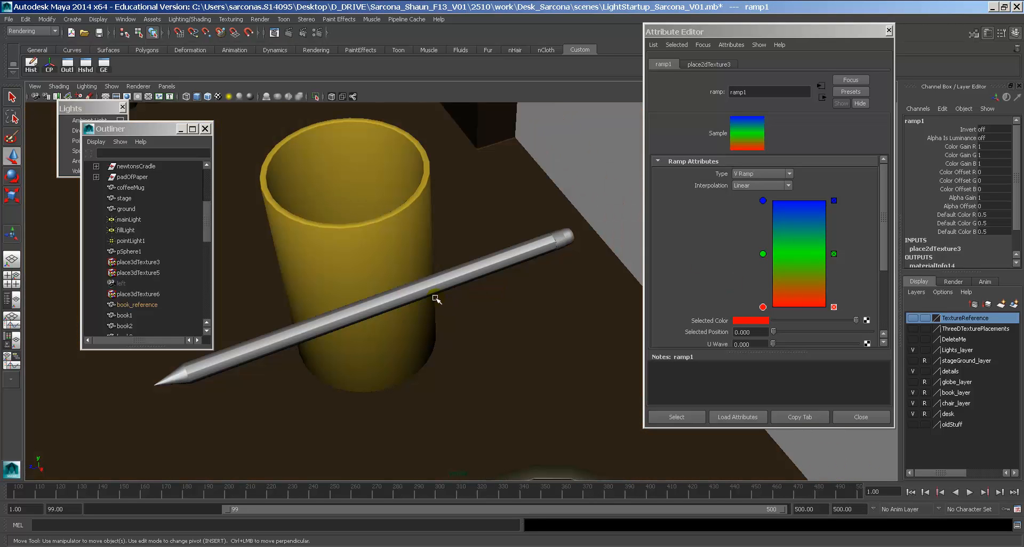
key("6")
mouse_move(435, 299)
left_mouse_down("alt")
mouse_move(421, 320)
mouse_move(527, 285)
left_mouse_up("alt")
left_click_drag(572, 359, 559, 332, "alt")
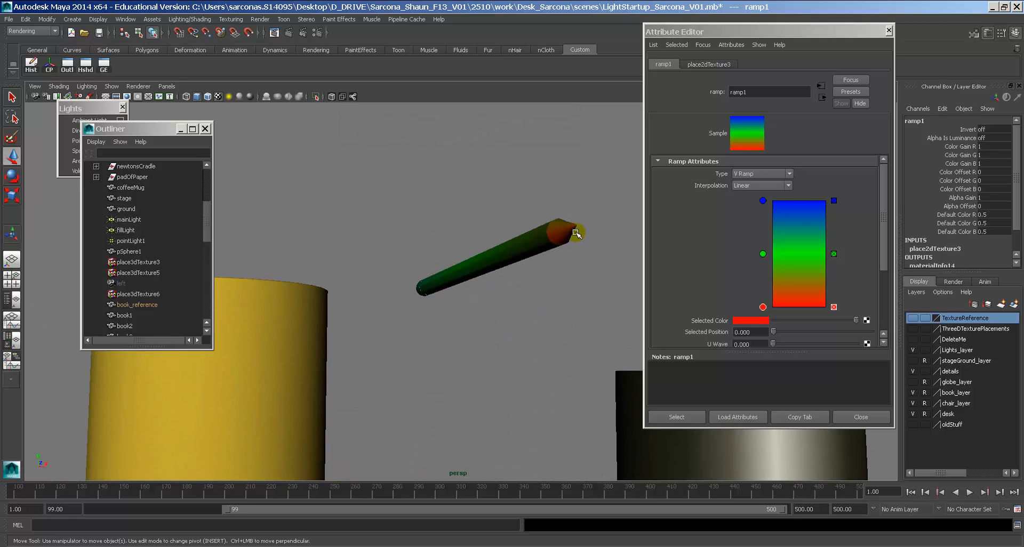
mouse_move(576, 233)
left_mouse_down("alt")
mouse_move(551, 268)
mouse_move(469, 290)
mouse_move(416, 291)
mouse_move(528, 285)
left_mouse_up("alt")
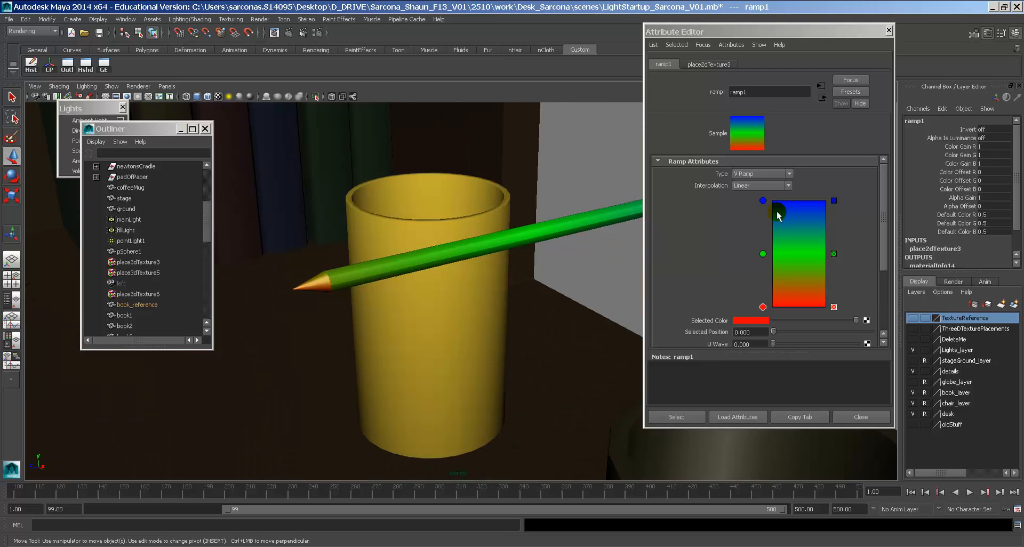
Select the pencil and open the UV Texture Editor with its UV layout framed over the ramp.
left_click(453, 245)
left_click_drag(453, 246, 500, 270, "alt")
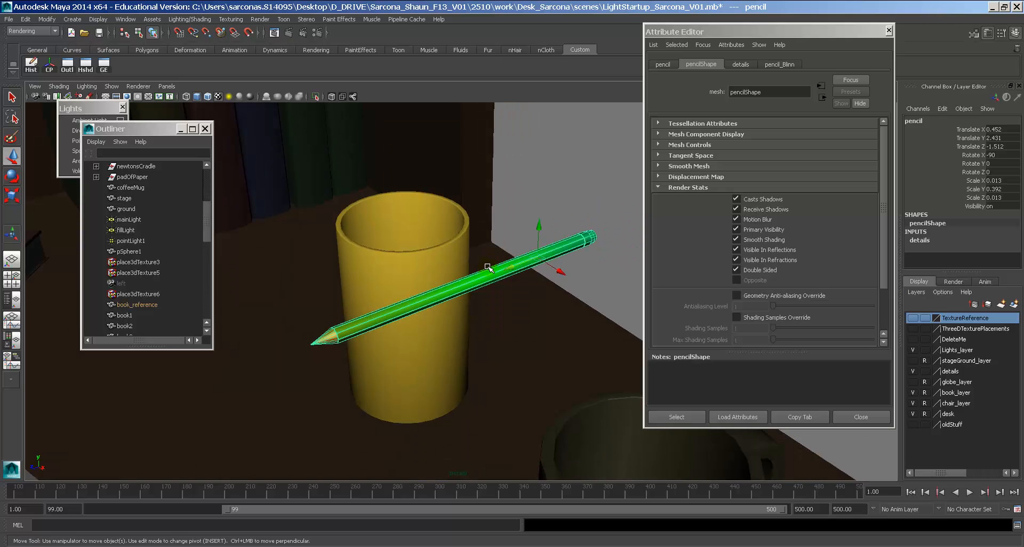
left_click(123, 20)
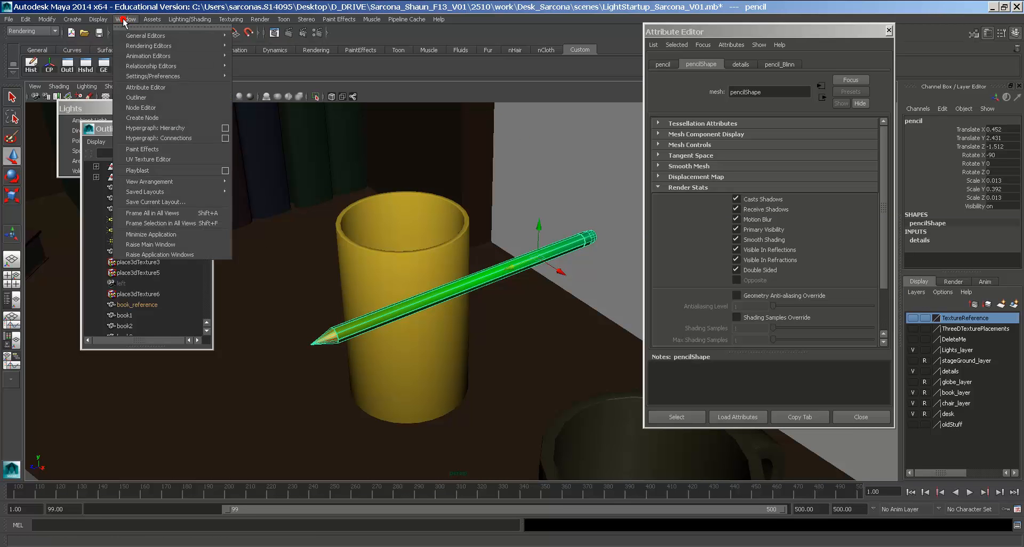
left_click(171, 158)
right_click_drag(737, 268, 358, 211, "alt")
middle_click_drag(513, 214, 484, 208, "alt")
right_click_drag(622, 241, 497, 215, "alt")
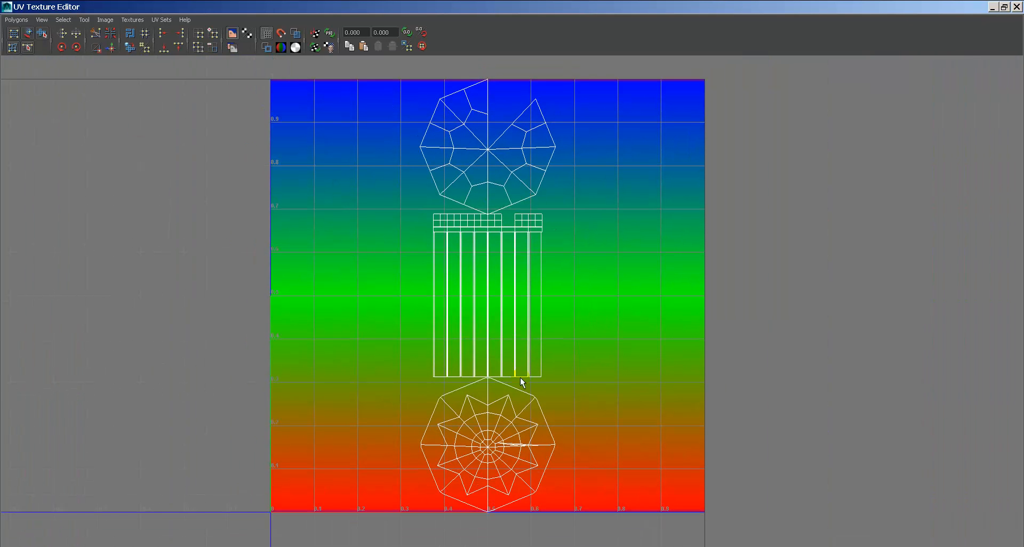
Close the UV Texture Editor and stand the pencil upright by setting its Rotate X to 0.
left_click(3, 6)
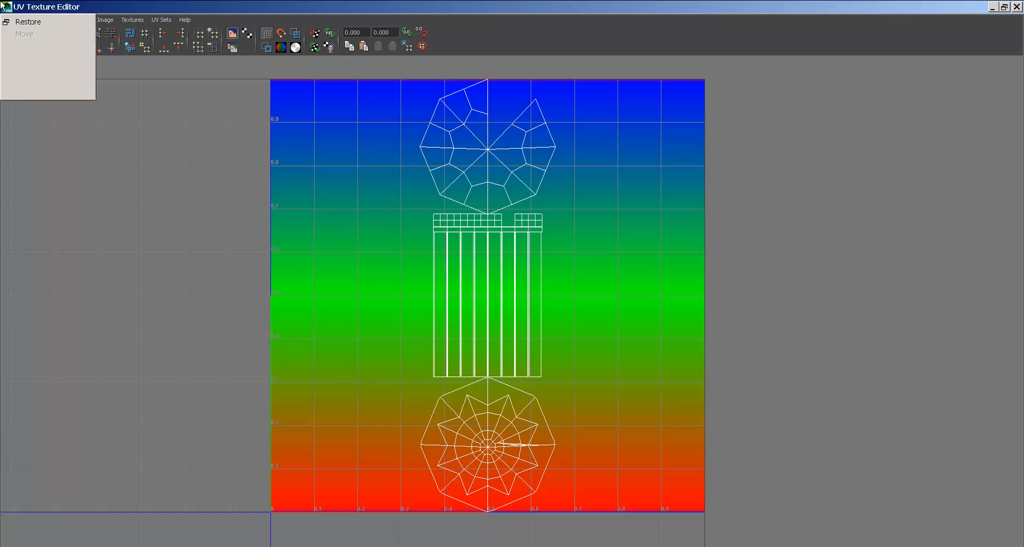
left_click(24, 92)
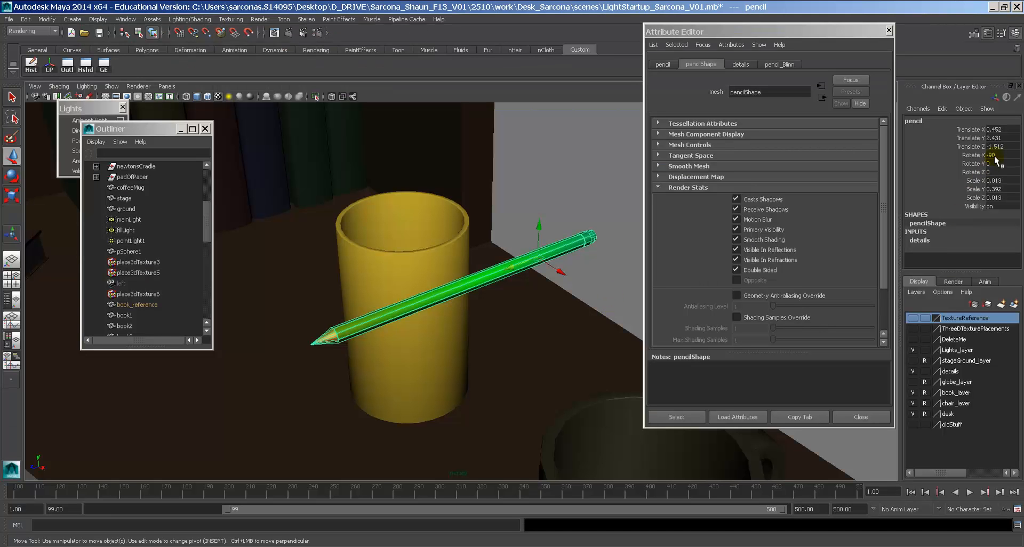
type("0")
key("Return")
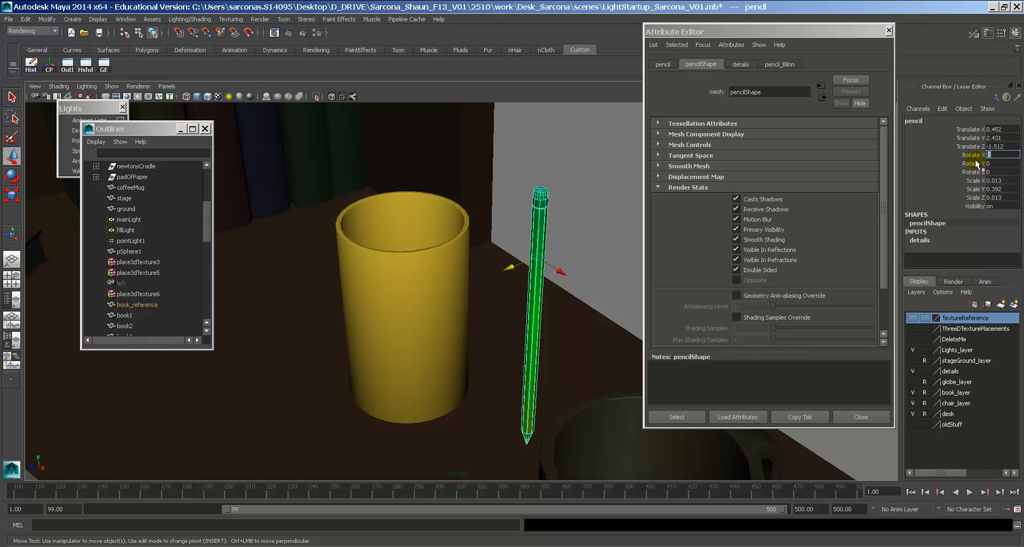
Apply a Cylindrical Mapping UV projection to the pencil.
scroll(576, 271, "up", 3)
middle_click_drag(576, 266, 482, 229, "alt")
mouse_move(467, 250)
left_mouse_down("alt")
mouse_move(528, 224)
mouse_move(492, 218)
left_mouse_up("alt")
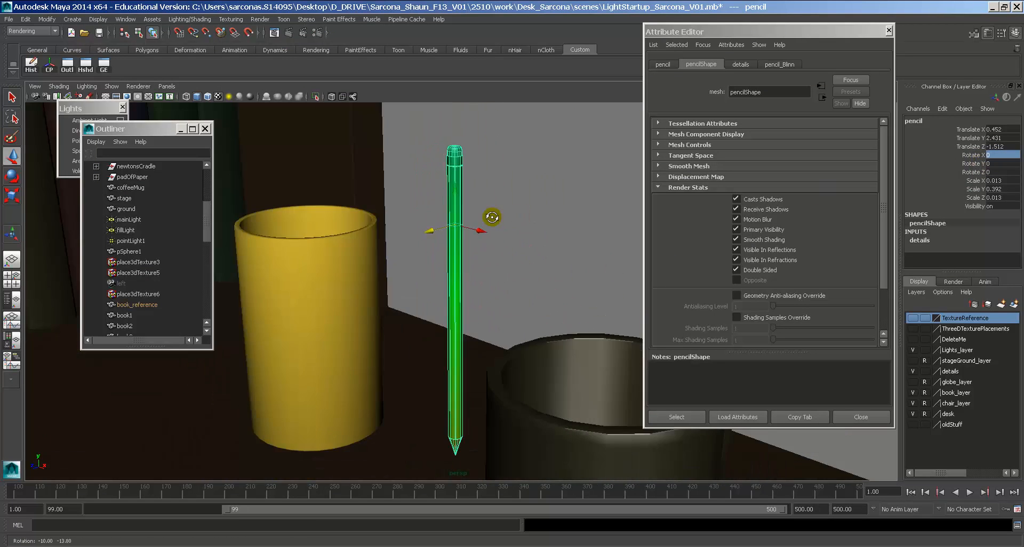
key("space")
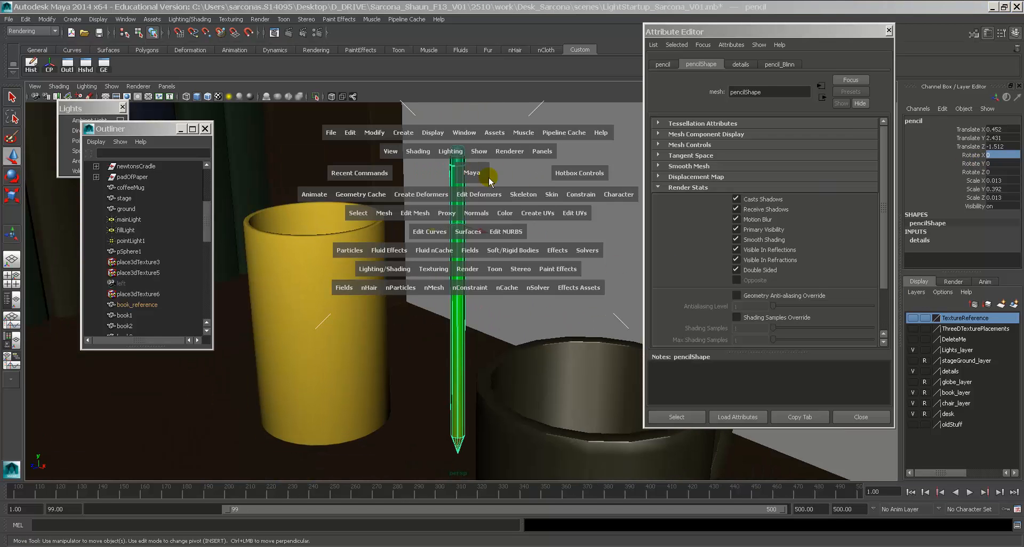
left_click(535, 213)
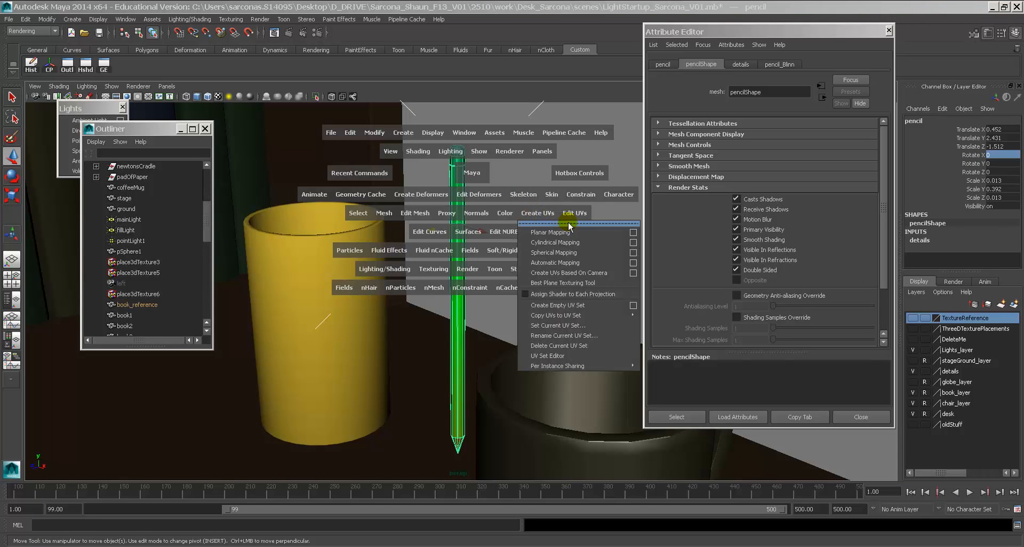
left_click(586, 243)
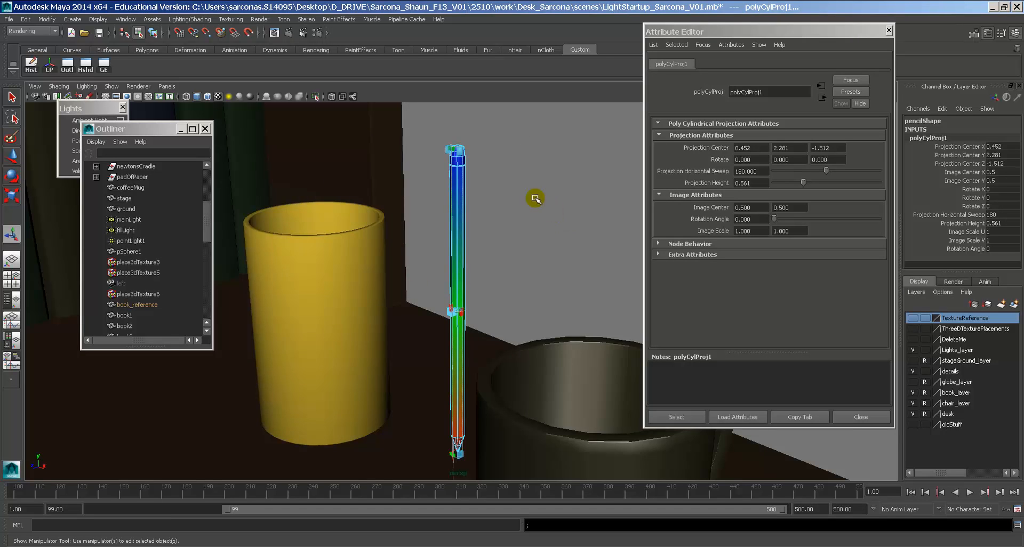
Examine from several angles how the ramp colours run along the pencil with its cylindrical projection.
mouse_move(534, 201)
left_mouse_down("alt")
mouse_move(476, 222)
mouse_move(348, 204)
left_mouse_up("alt")
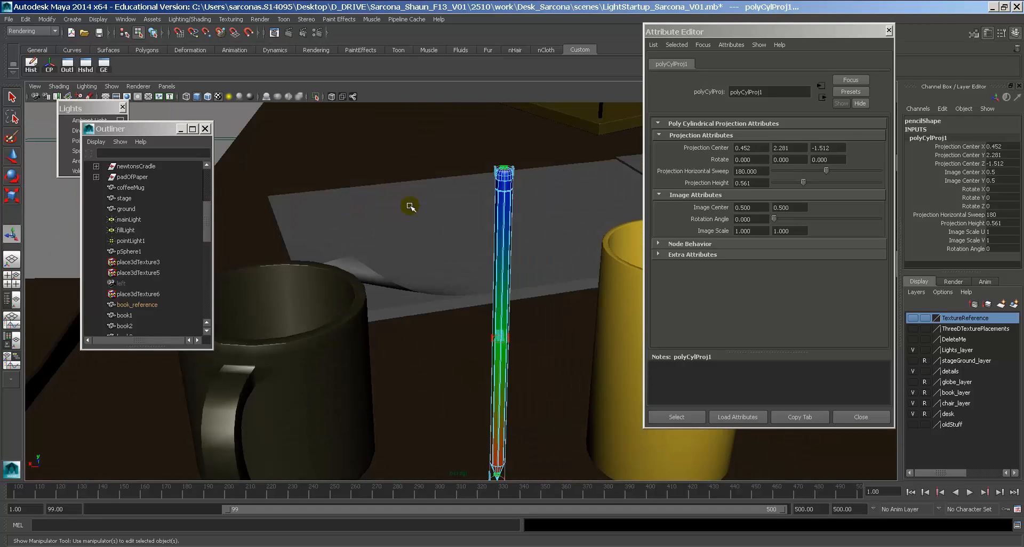
mouse_move(411, 205)
left_mouse_down("alt")
mouse_move(418, 217)
mouse_move(320, 171)
mouse_move(338, 273)
mouse_move(371, 257)
mouse_move(416, 329)
left_mouse_up("alt")
middle_click_drag(453, 193, 446, 204, "alt")
right_click_drag(459, 211, 466, 205)
left_click(466, 207)
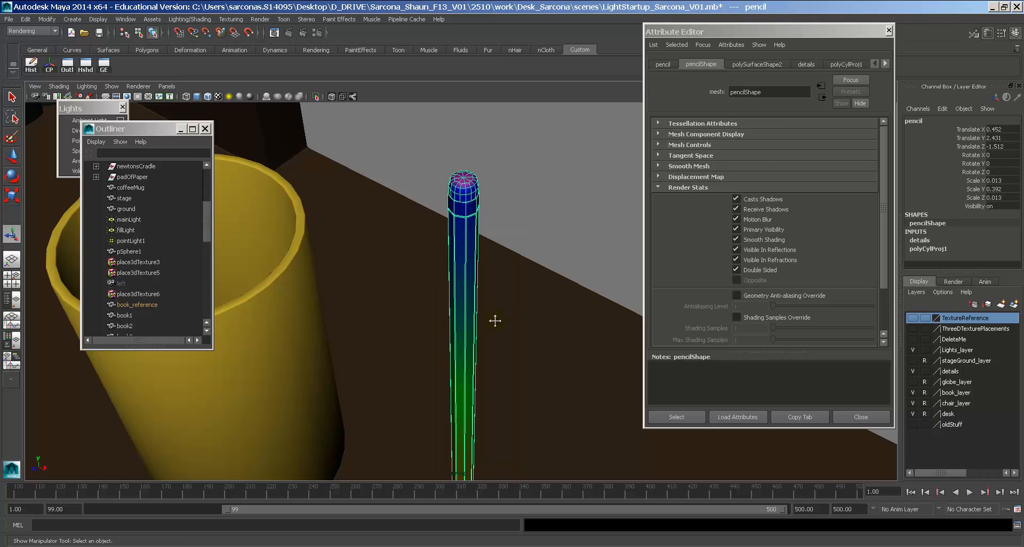
middle_click_drag(495, 320, 514, 138, "alt")
right_click_drag(547, 137, 529, 160, "alt")
left_click(535, 156)
left_click_drag(504, 201, 526, 151, "alt")
right_click_drag(494, 225, 447, 230, "alt")
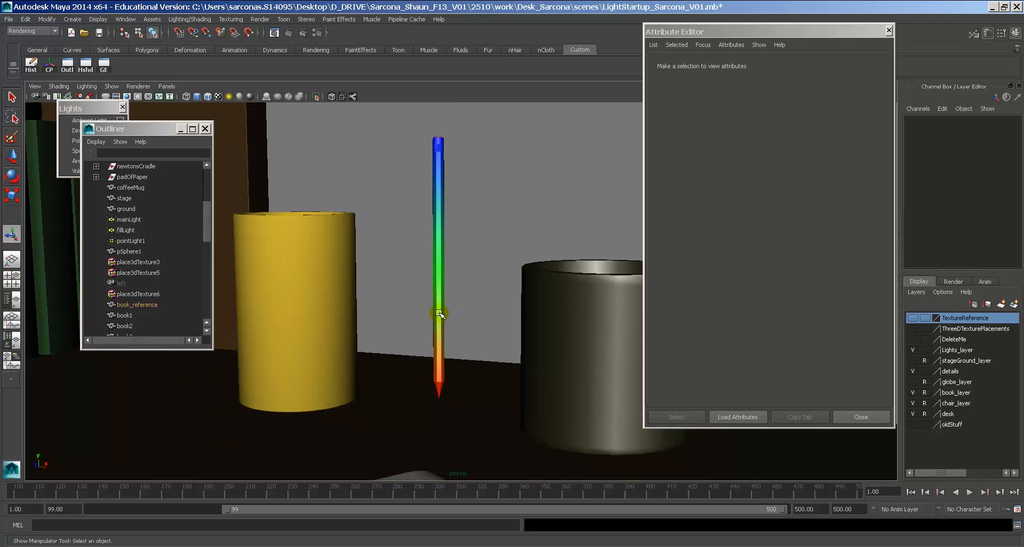
Select the pencil and open the ramp that feeds the colour of pencil_Blinn.
left_click_drag(438, 126, 440, 167, "alt")
left_click(440, 167)
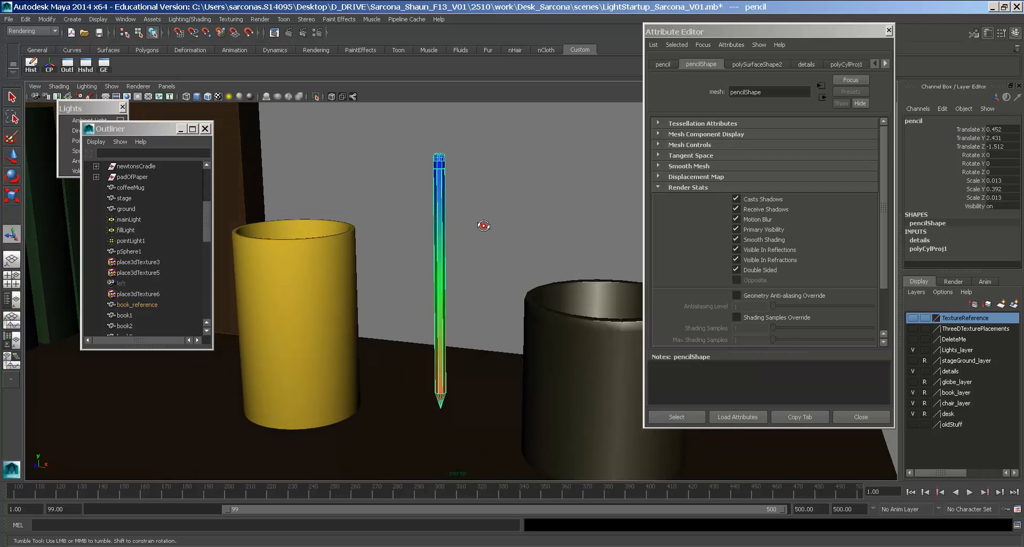
mouse_move(482, 225)
left_mouse_down("alt")
mouse_move(375, 201)
mouse_move(387, 209)
left_mouse_up("alt")
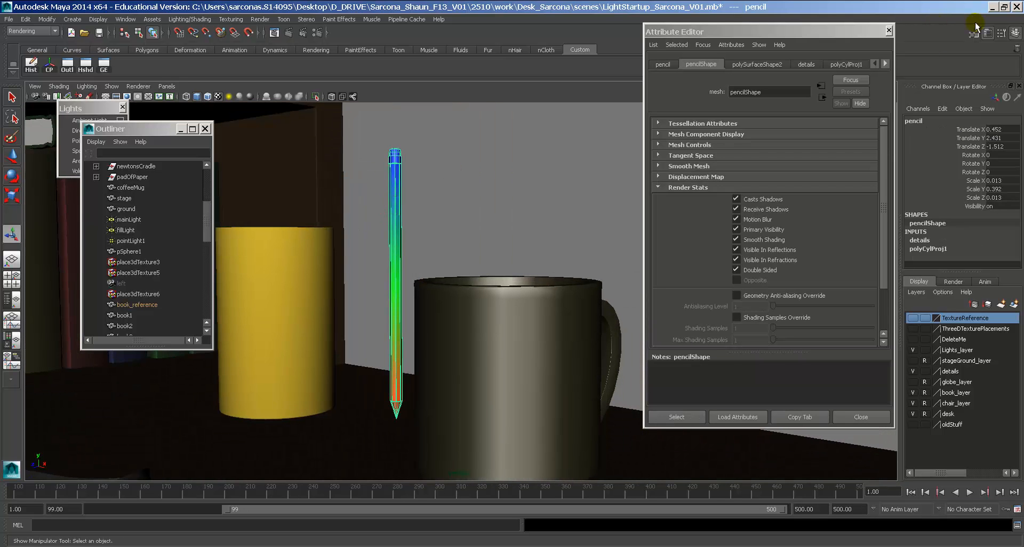
left_click(887, 65)
left_click(851, 65)
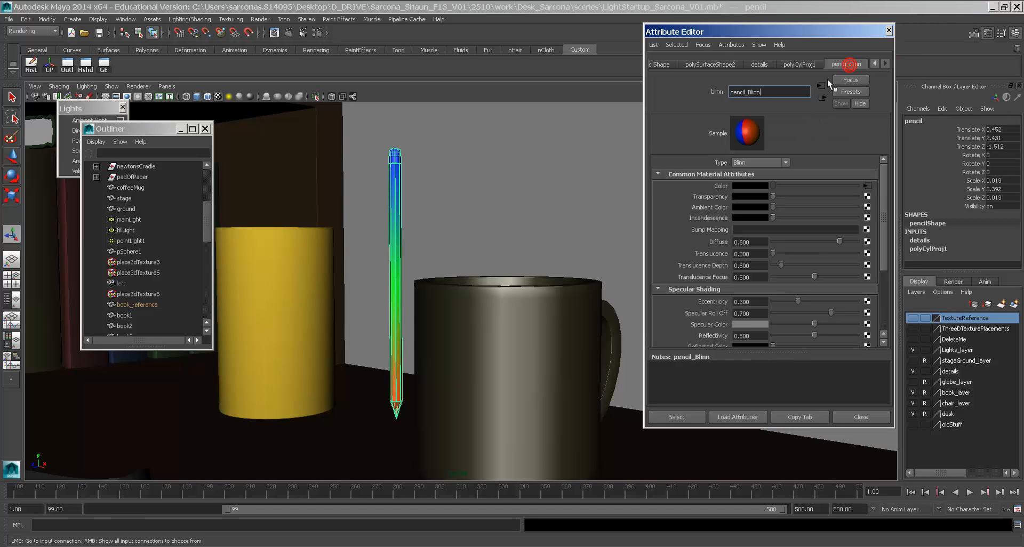
left_click(867, 187)
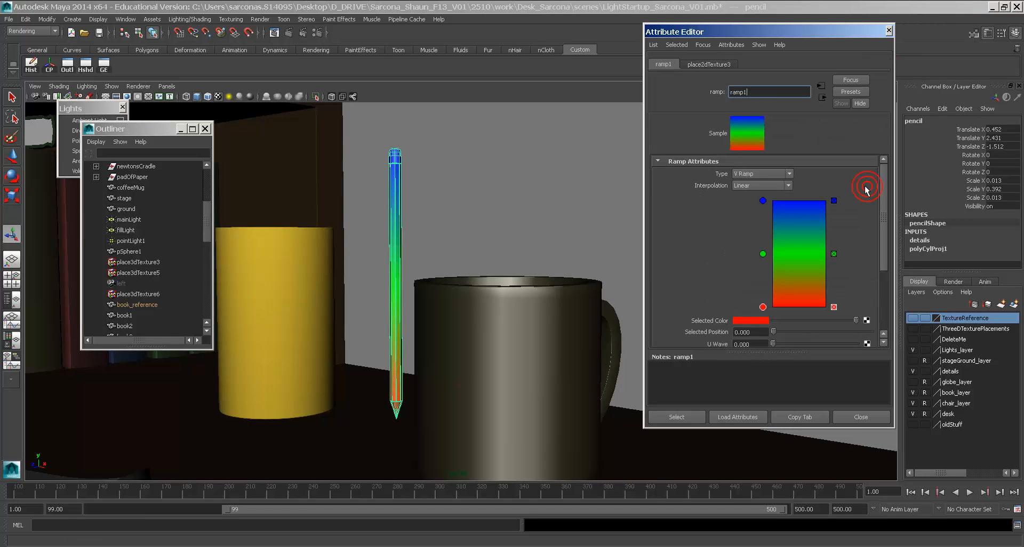
With the pencil's tip in close view, set the ramp's interpolation to None.
middle_click_drag(400, 289, 408, 188, "alt")
right_click_drag(440, 183, 694, 234, "alt")
middle_click_drag(365, 239, 532, 233, "alt")
right_click_drag(533, 233, 635, 241, "alt")
middle_click_drag(463, 254, 464, 254, "alt")
right_click_drag(464, 254, 405, 247, "alt")
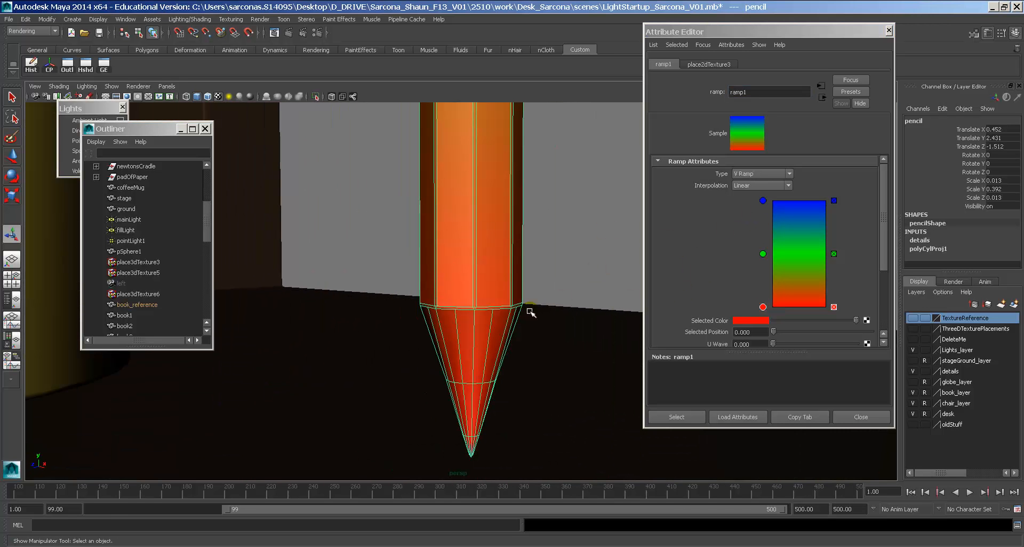
left_click(747, 188)
left_click(746, 195)
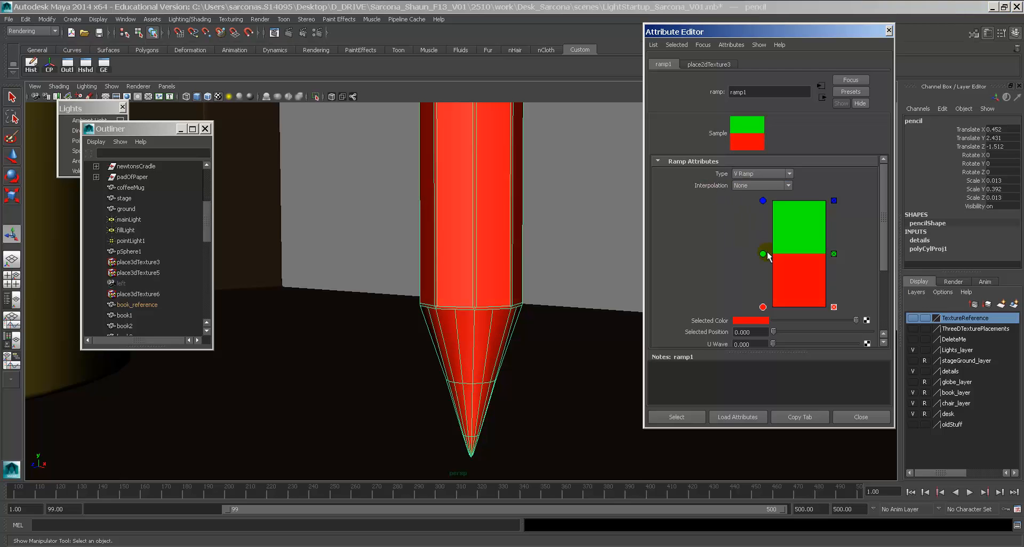
Lower the green ramp entry to position 0.040 and replace the blue entry with a new one at 0.290.
left_click_drag(767, 255, 768, 305)
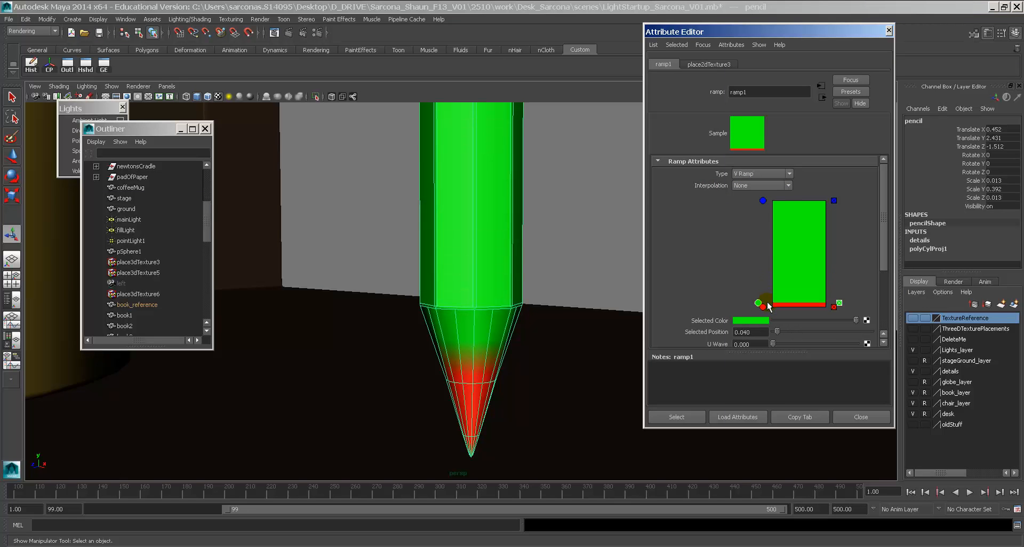
left_click(834, 200)
left_click(780, 276)
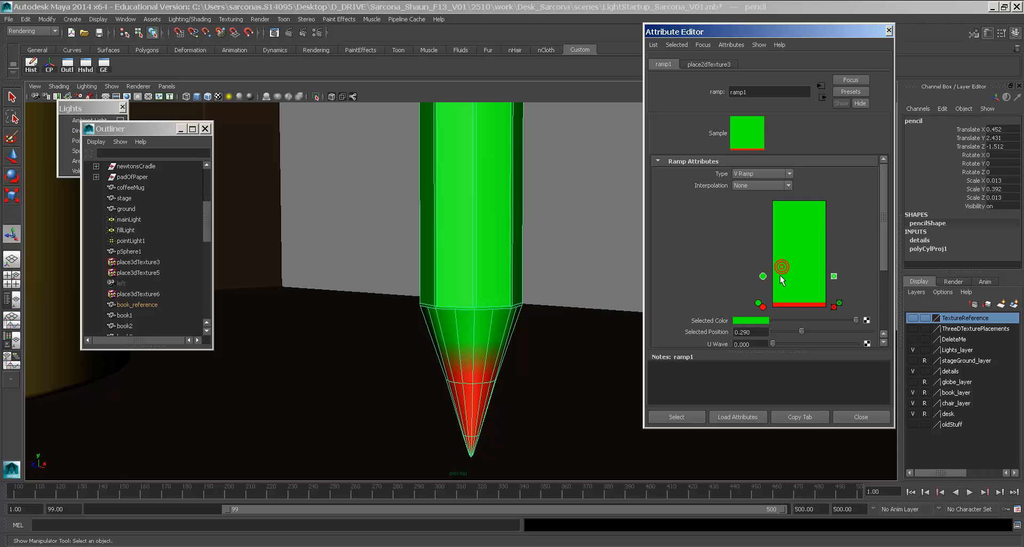
Darken the lowest ramp entry to black for the lead and move the green entry just above it to position 0.035.
left_click(763, 307)
mouse_move(793, 320)
left_mouse_down()
mouse_move(771, 321)
mouse_move(758, 304)
left_mouse_up()
left_click(779, 320)
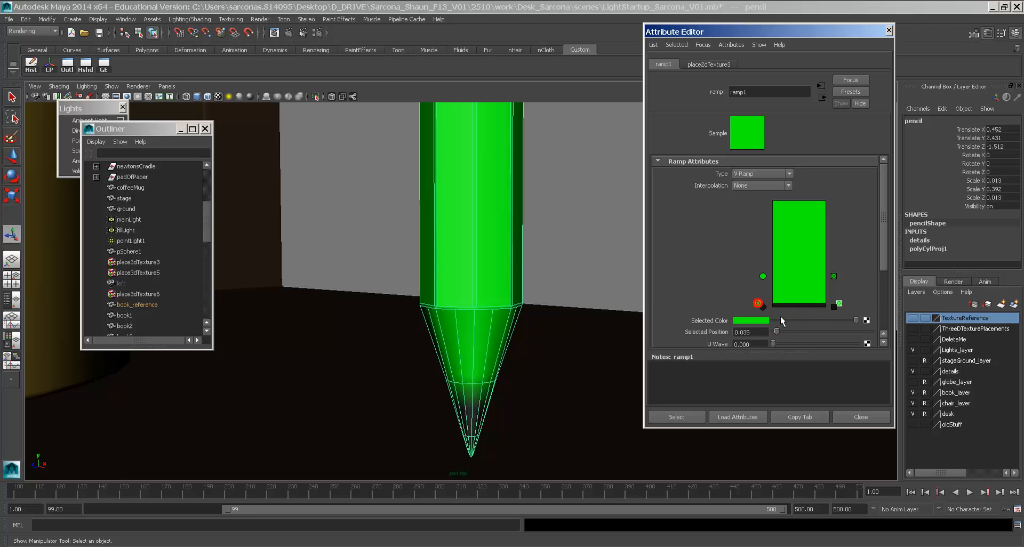
Colour the ramp entry at 0.035 a muted tan for the sharpened wood.
left_click(765, 321)
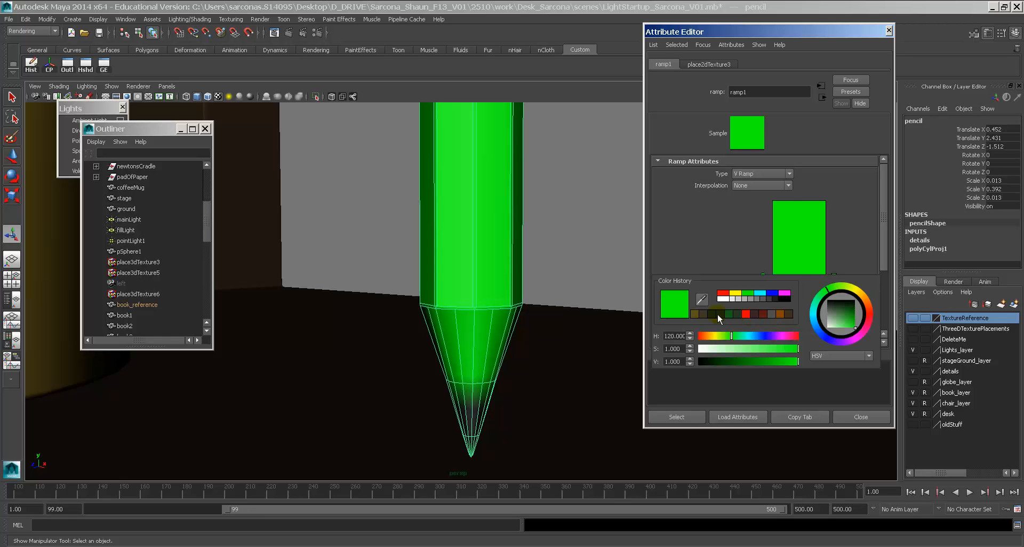
left_click(697, 315)
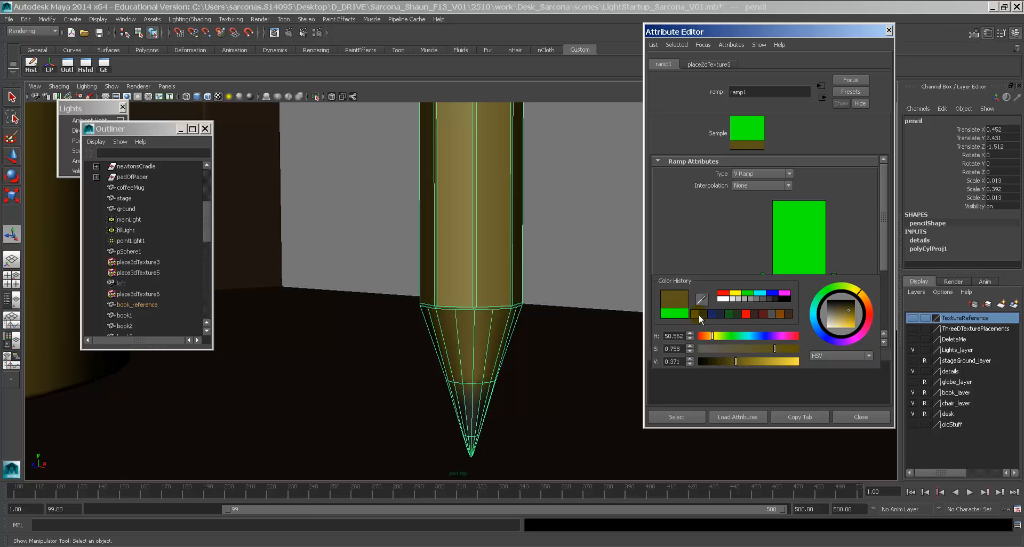
left_click(729, 349)
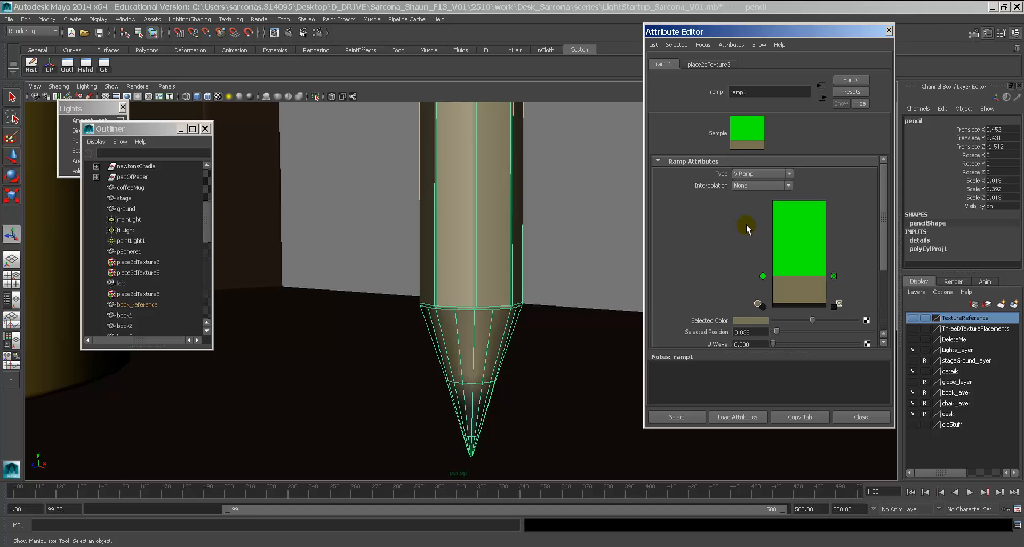
Lower the remaining green ramp entry to position 0.075 and colour it bright orange for the pencil body, with hue 34.382.
left_click_drag(764, 276, 762, 303)
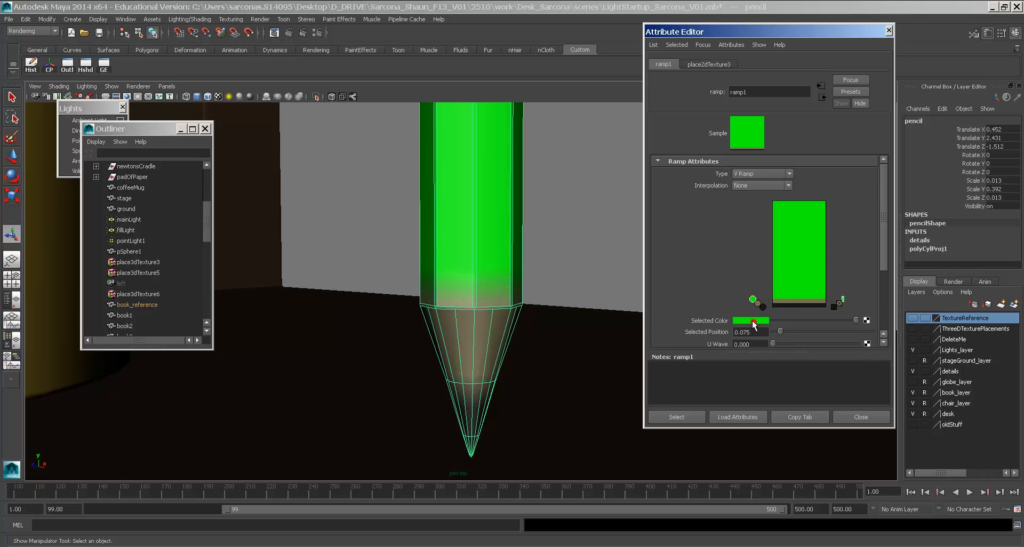
left_click(752, 321)
left_click(689, 309)
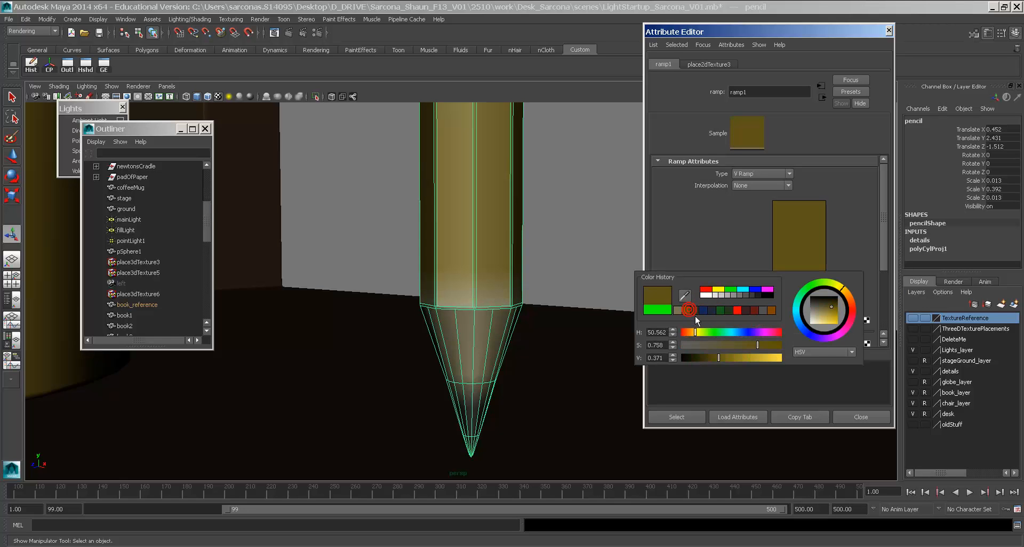
left_click_drag(697, 332, 694, 331)
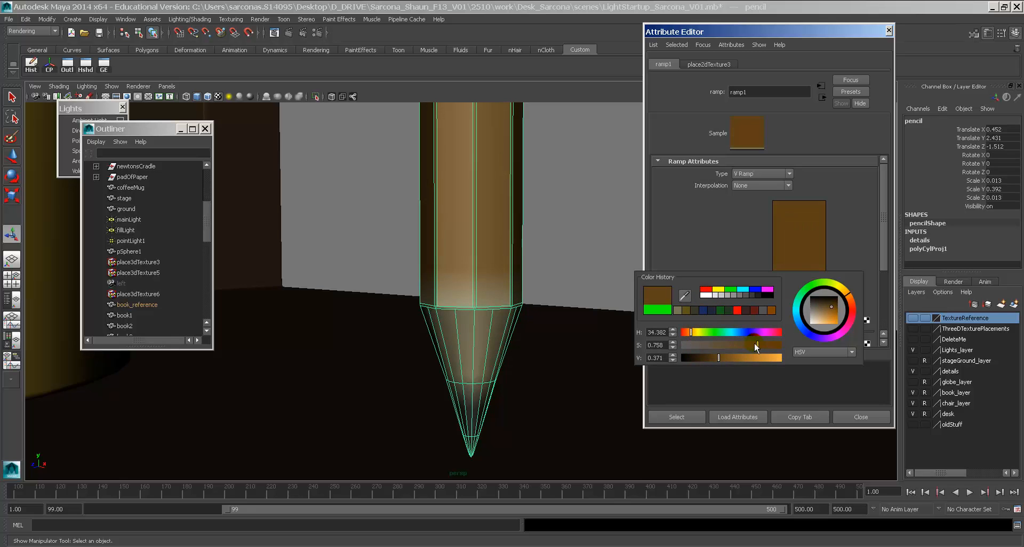
mouse_move(756, 345)
left_mouse_down()
mouse_move(748, 358)
mouse_move(765, 358)
left_mouse_up()
Add a dark grey ramp entry for the metal band and move it to position 0.945.
right_click_drag(603, 248, 442, 218, "alt")
middle_click_drag(437, 215, 427, 344, "alt")
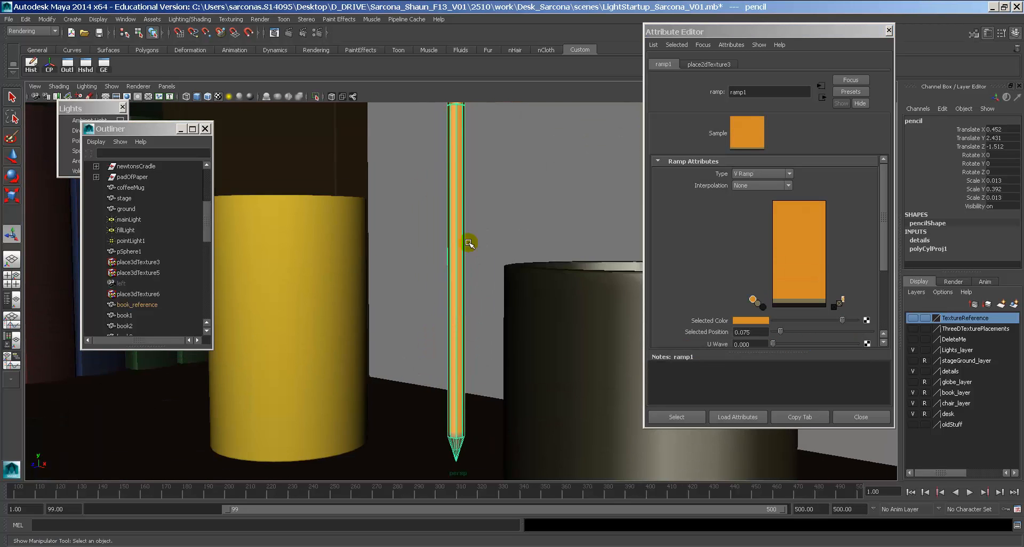
mouse_move(469, 244)
right_mouse_down("alt")
mouse_move(497, 264)
mouse_move(557, 270)
mouse_move(505, 265)
right_mouse_up("alt")
middle_click_drag(593, 262, 475, 258, "alt")
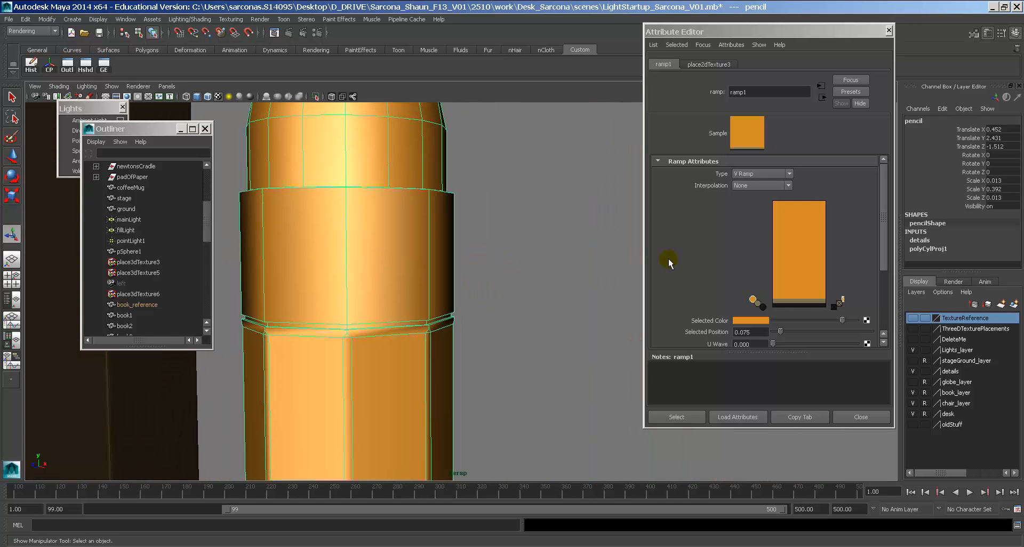
left_click(784, 229)
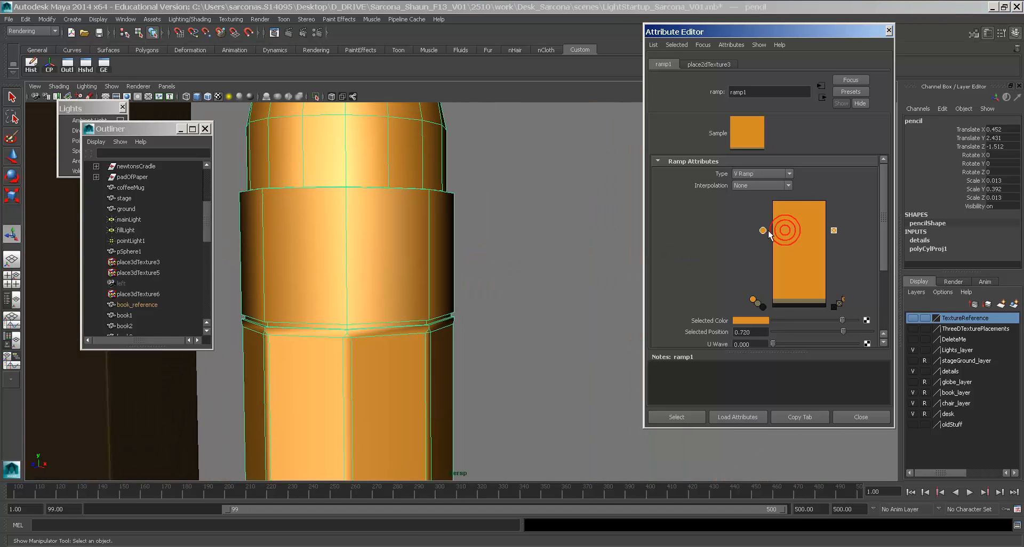
left_click(757, 320)
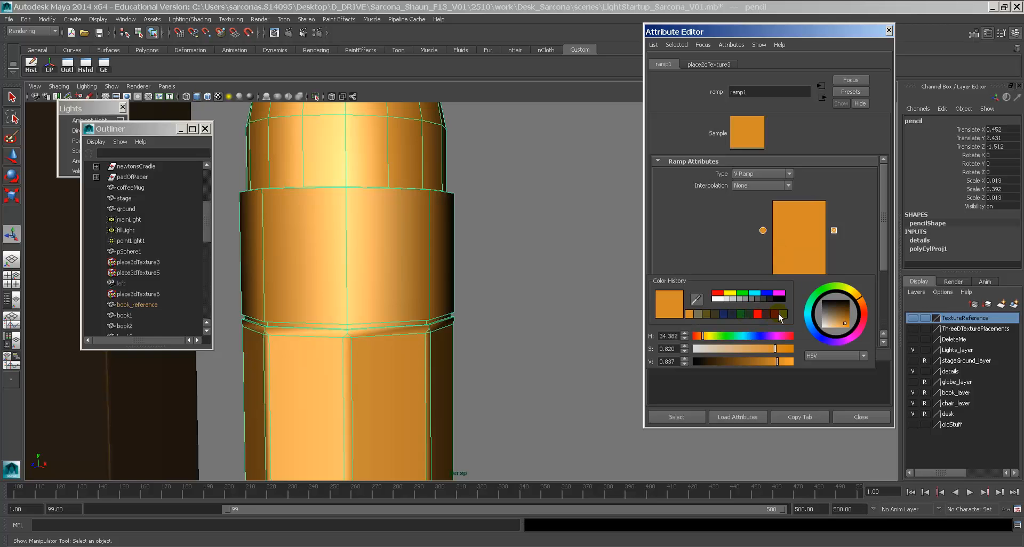
left_click(779, 312)
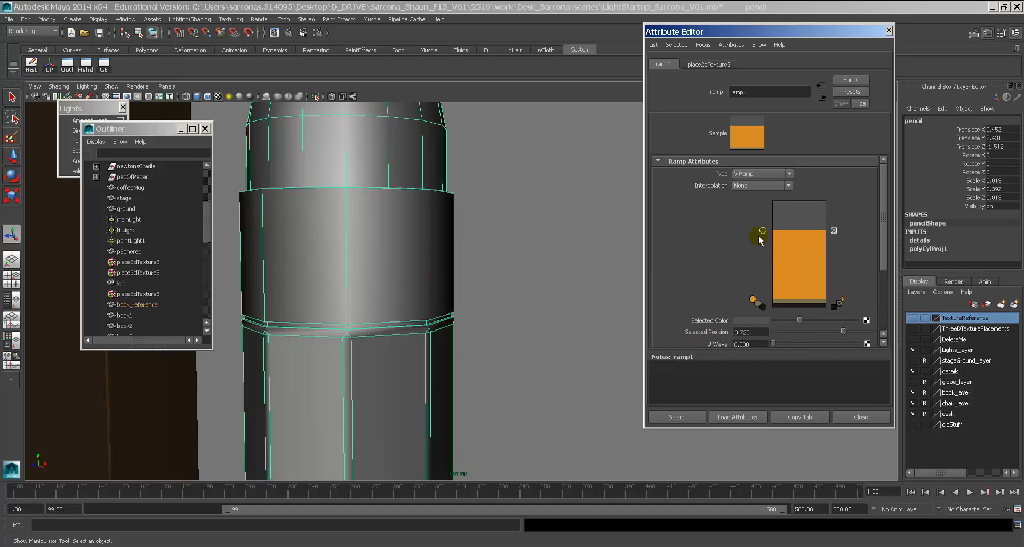
left_click_drag(762, 230, 762, 208)
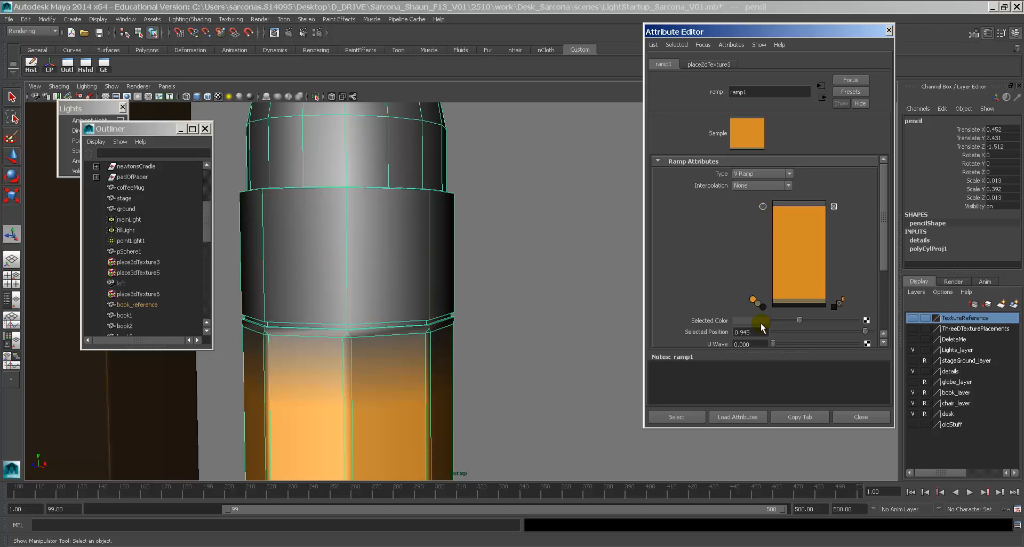
Add a ramp entry at position 0.970 and colour it reddish orange for the eraser.
left_click(790, 203)
left_click(750, 323)
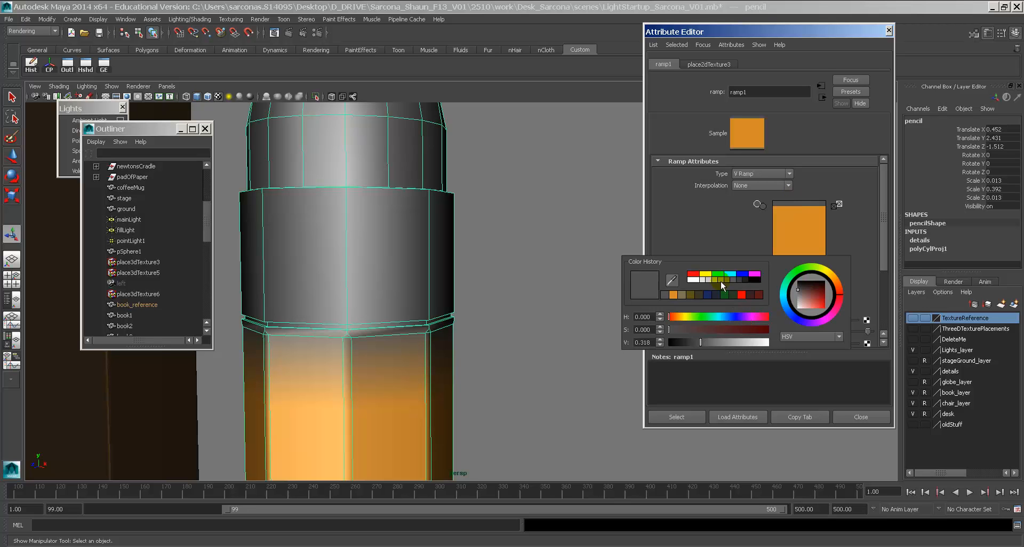
left_click(675, 295)
left_click_drag(681, 320, 677, 322)
Deselect the pencil and render the perspective view showing it between the holder and the mug.
right_click_drag(592, 263, 499, 277, "alt")
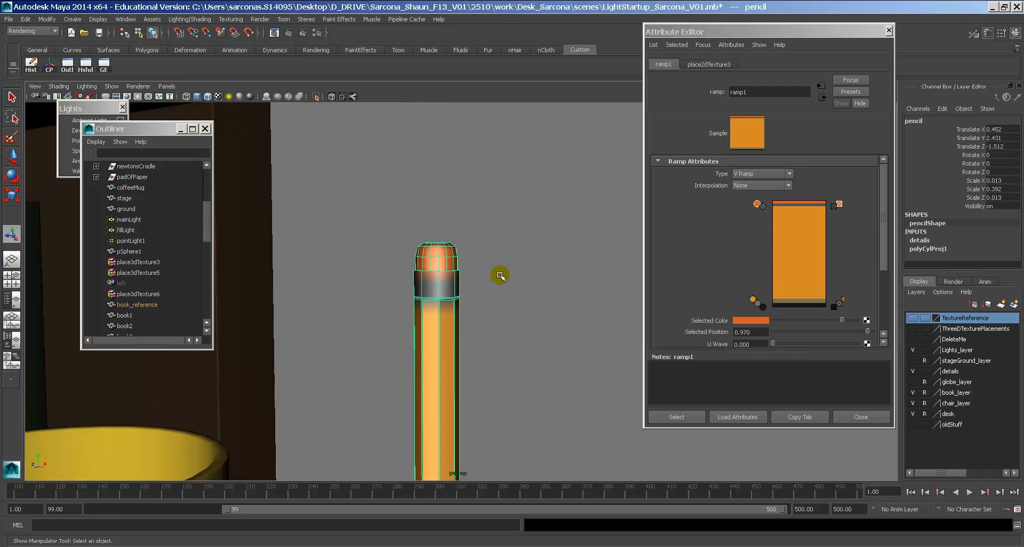
middle_click_drag(498, 277, 500, 207, "alt")
mouse_move(500, 207)
right_mouse_down("alt")
mouse_move(480, 206)
mouse_move(410, 269)
right_mouse_up("alt")
middle_click_drag(463, 323, 466, 310, "alt")
left_click(469, 260)
mouse_move(469, 260)
left_mouse_down("alt")
mouse_move(555, 265)
mouse_move(352, 278)
mouse_move(549, 277)
mouse_move(474, 276)
mouse_move(498, 268)
left_mouse_up("alt")
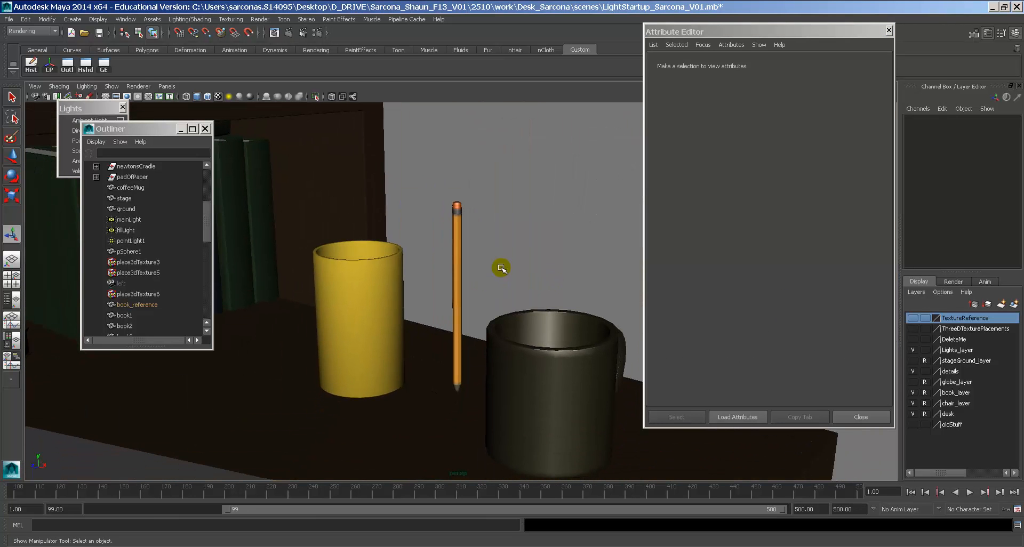
left_click(289, 34)
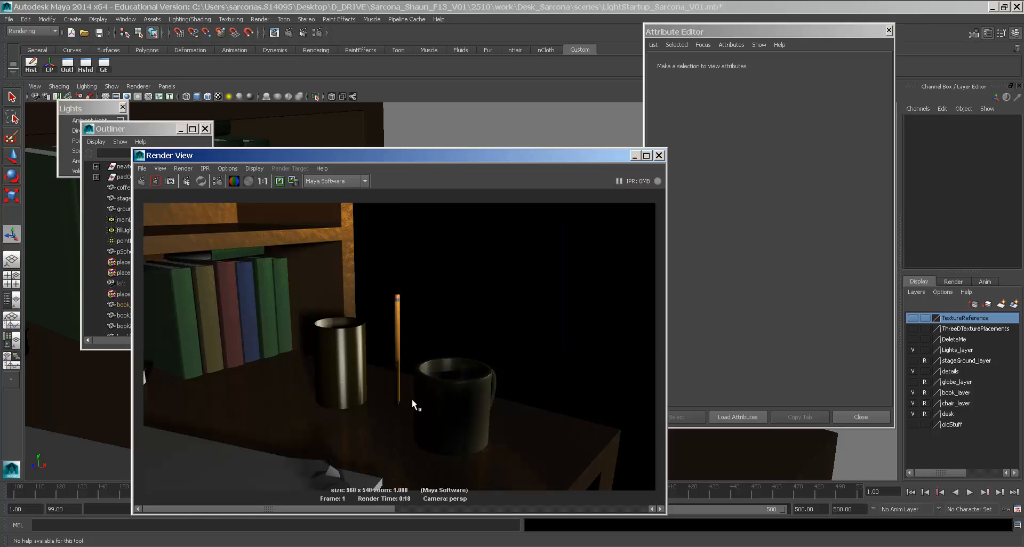
Adjust the pencil's Blinn to eccentricity 0.140, specular roll off 0.650 and reflectivity 0.089, with a darker specular colour.
scroll(402, 315, "up", 6)
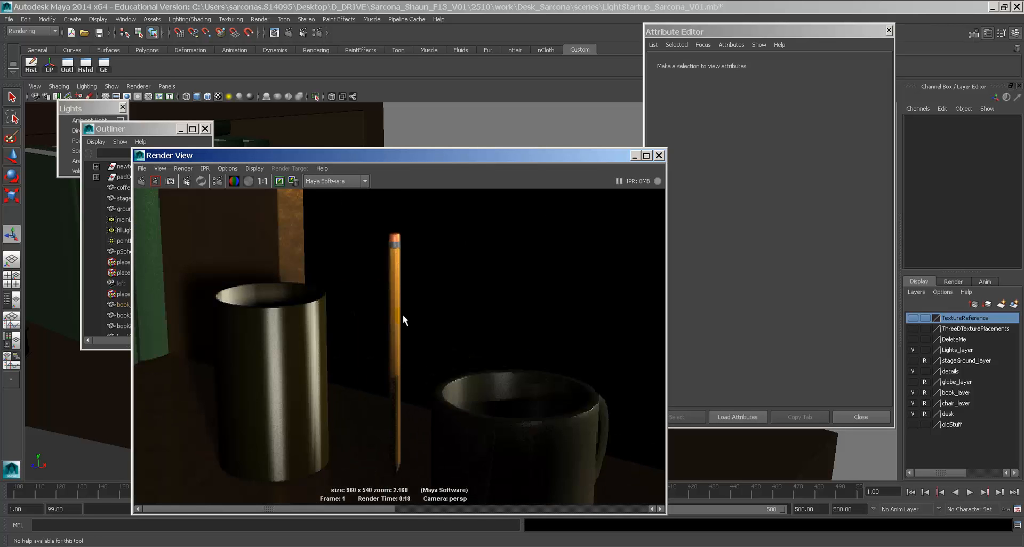
left_click(659, 156)
left_click(462, 236)
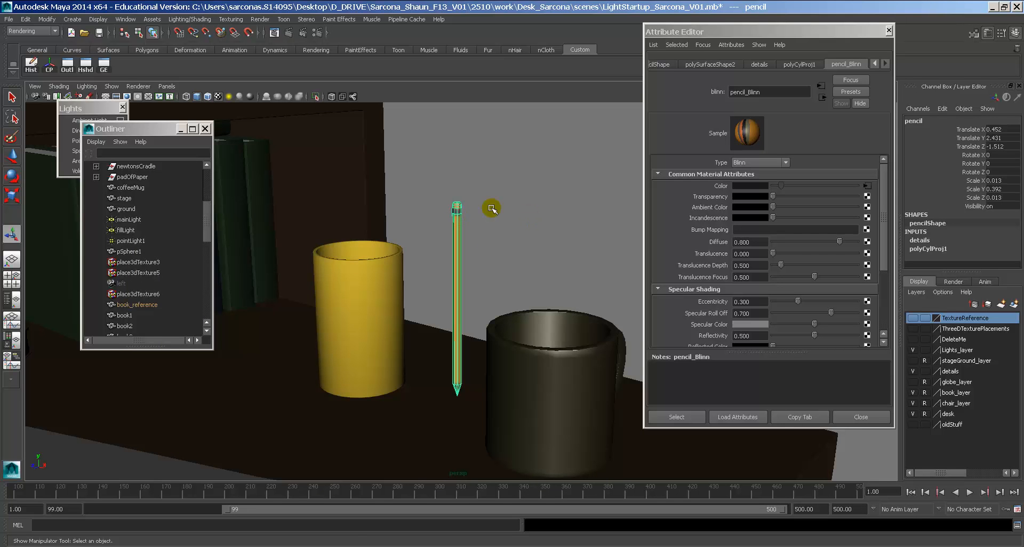
scroll(442, 256, "up", 5)
right_click_drag(496, 279, 614, 320, "alt")
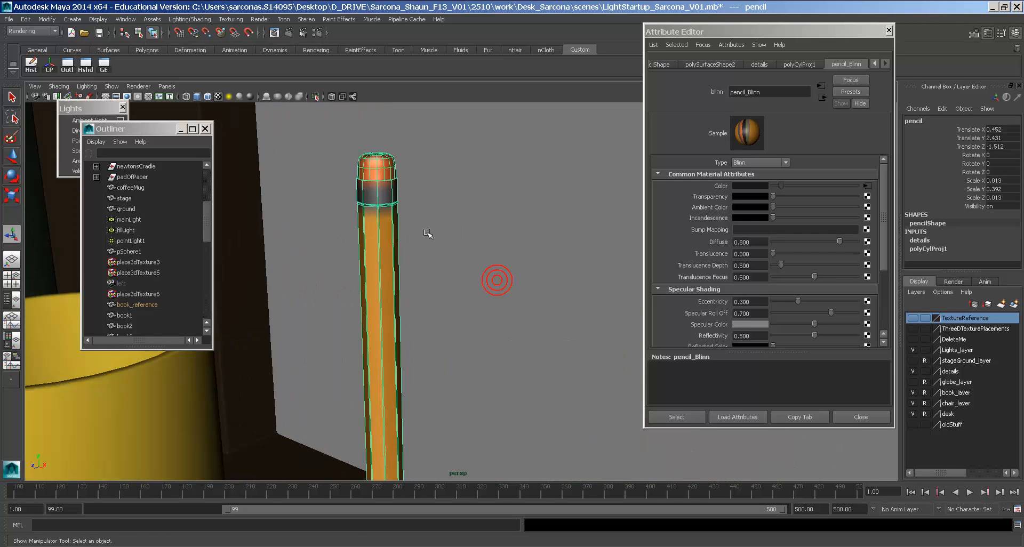
middle_click_drag(428, 234, 471, 281, "alt")
mouse_move(473, 281)
right_mouse_down("alt")
mouse_move(544, 294)
mouse_move(434, 277)
right_mouse_up("alt")
middle_click_drag(530, 346, 520, 314, "alt")
right_click_drag(520, 313, 480, 307, "alt")
middle_click_drag(514, 323, 481, 244, "alt")
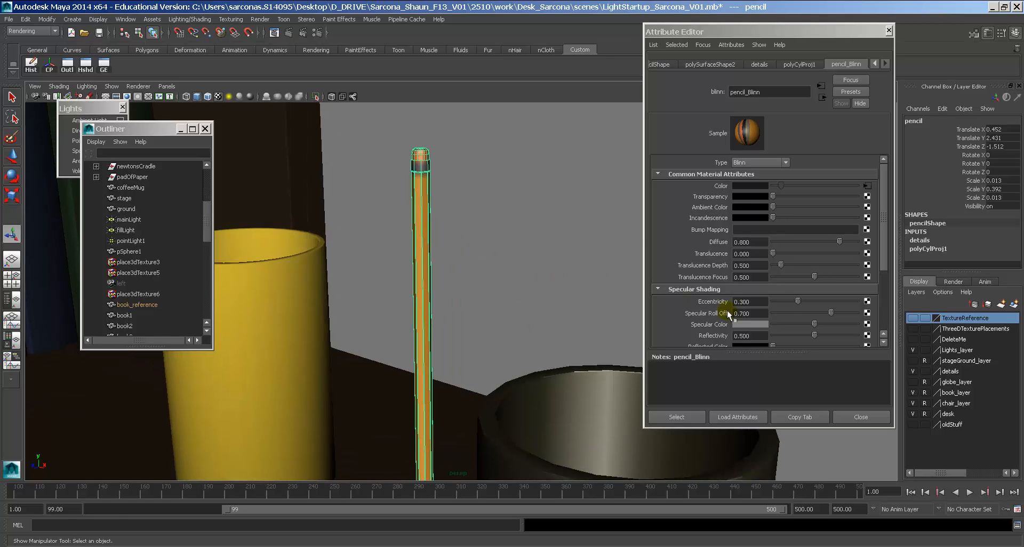
left_click_drag(790, 303, 809, 303)
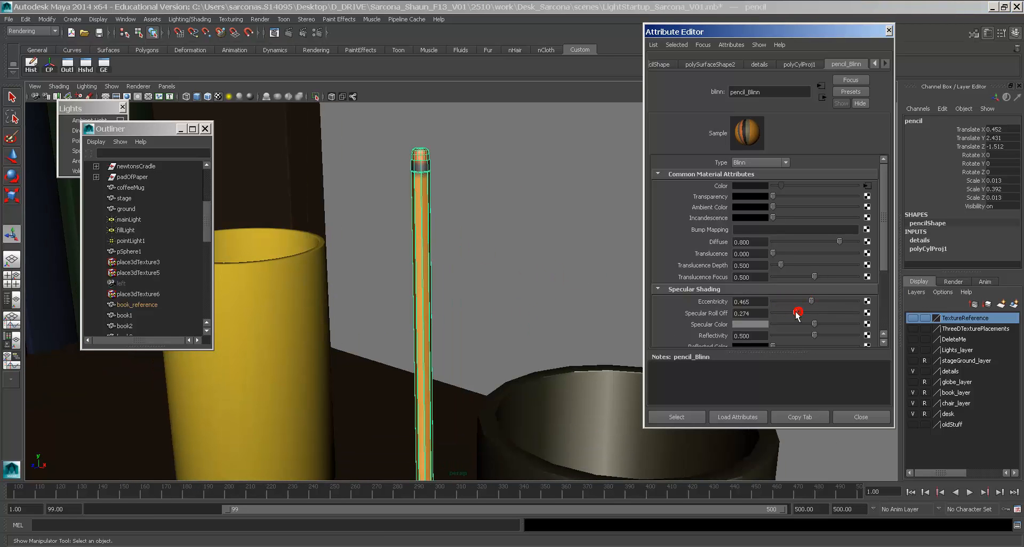
left_click(794, 303)
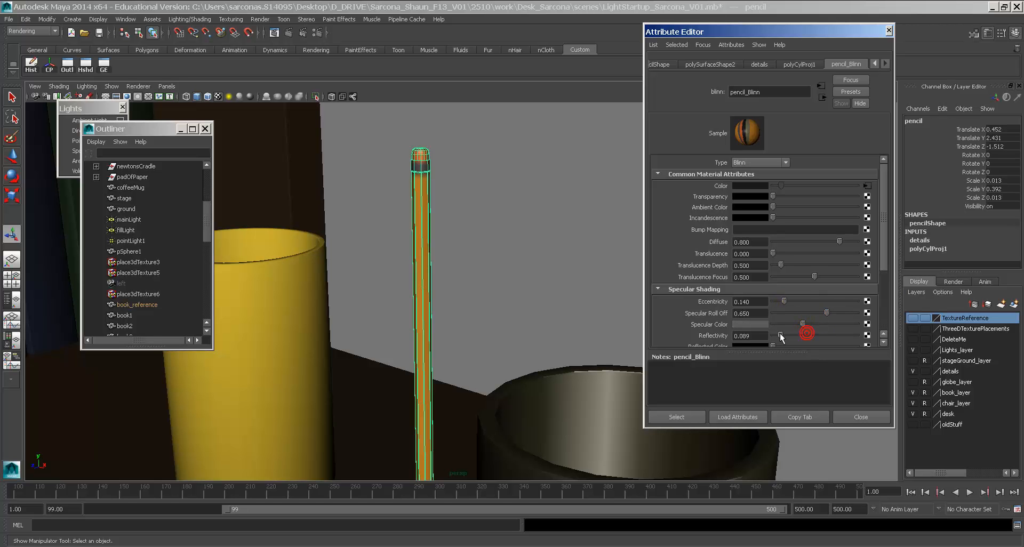
Close the Attribute Editor and delete the construction history of the selected pencil.
middle_click_drag(529, 296, 549, 273, "alt")
right_click_drag(549, 272, 472, 268, "alt")
left_click(498, 256)
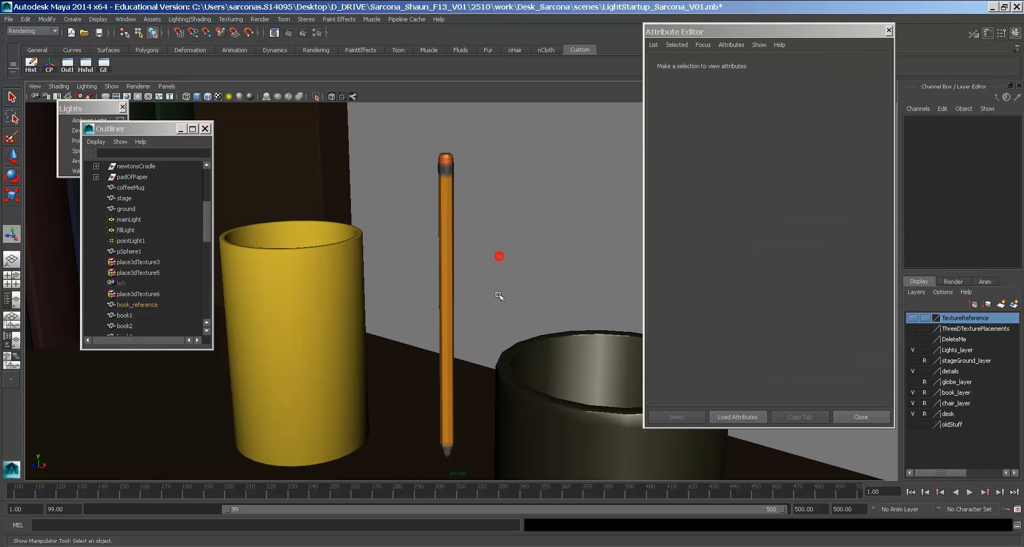
middle_click_drag(501, 295, 526, 252, "alt")
right_click_drag(526, 251, 441, 245, "alt")
left_click(481, 212)
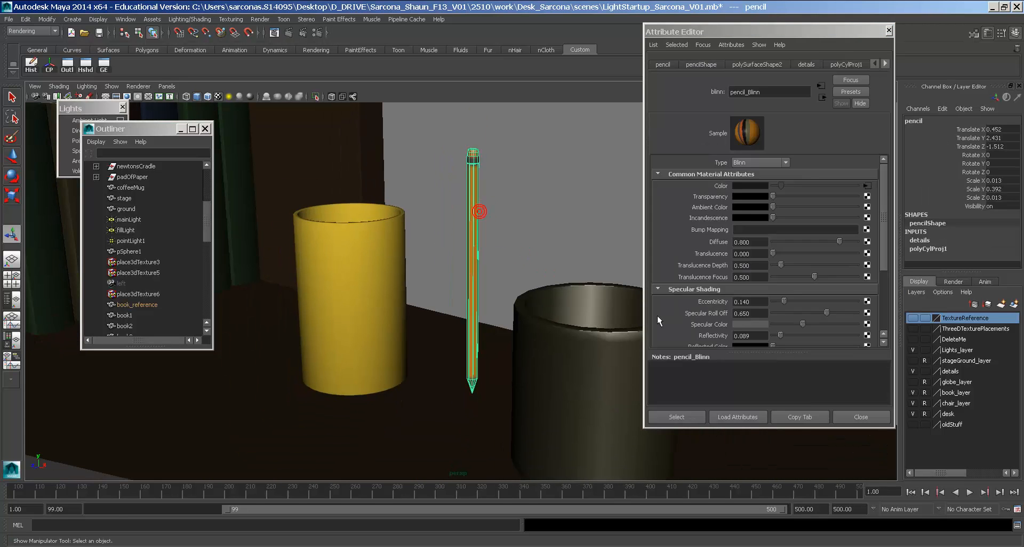
left_click(847, 418)
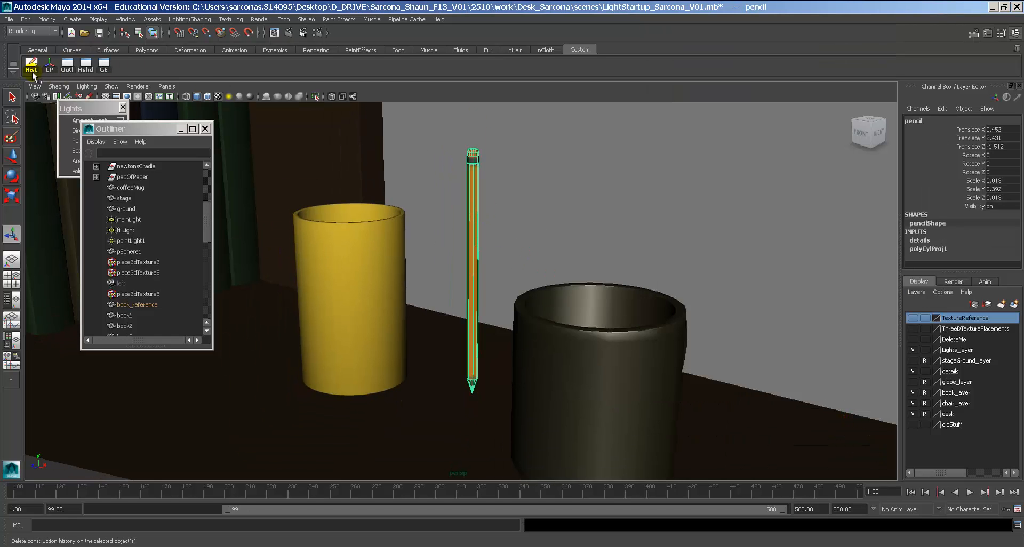
left_click(30, 72)
Move the pencil into the yellow holder at Translate X 0.115 and adjust its height to Translate Y 2.439.
left_click_drag(411, 174, 563, 244, "alt")
key("w")
middle_click_drag(571, 235, 445, 209)
left_click_drag(445, 209, 551, 267, "alt")
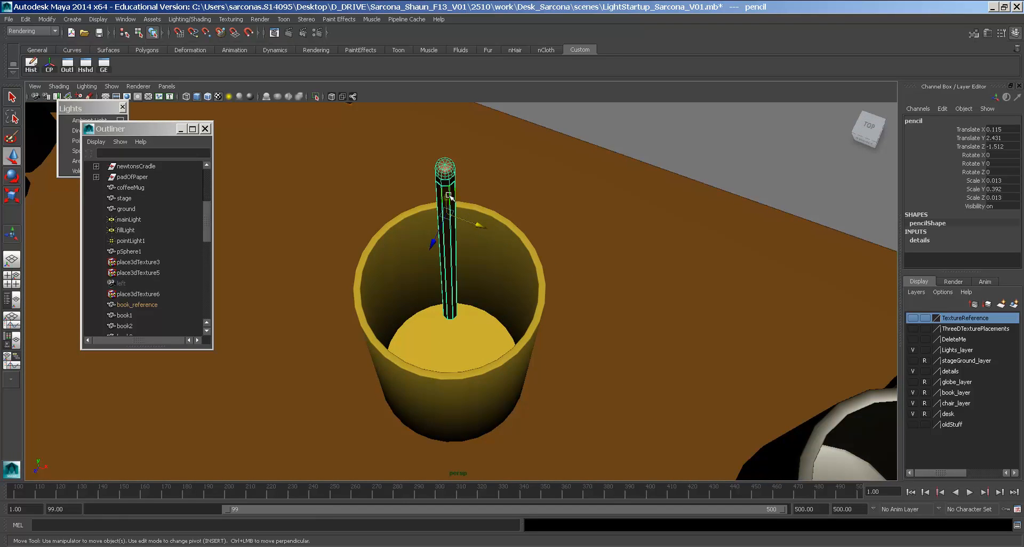
left_click_drag(449, 196, 455, 183)
key("4")
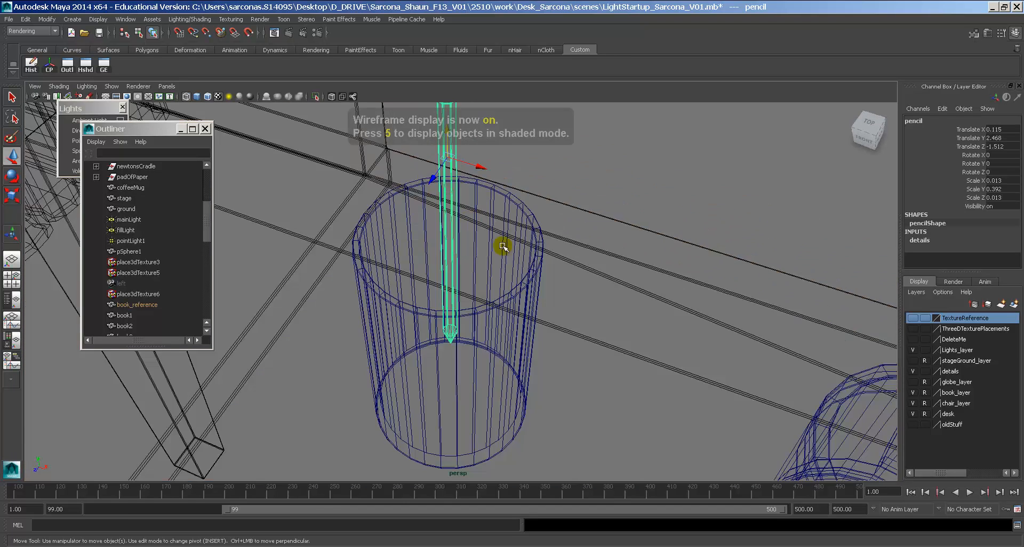
mouse_move(503, 246)
left_mouse_down("alt")
mouse_move(460, 151)
mouse_move(470, 198)
left_mouse_up("alt")
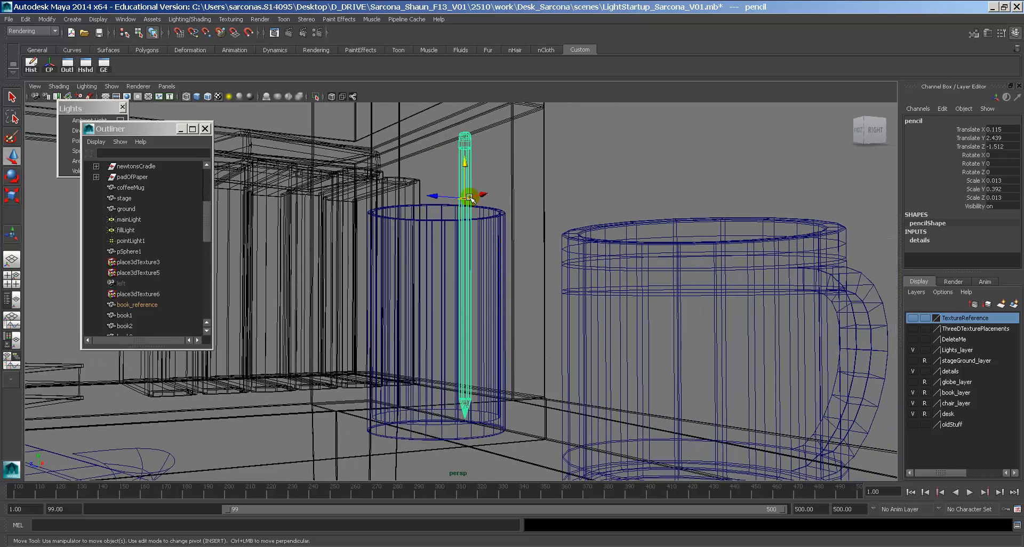
Move the pencil's pivot point down to its tip at the bottom of the holder.
key("Insert")
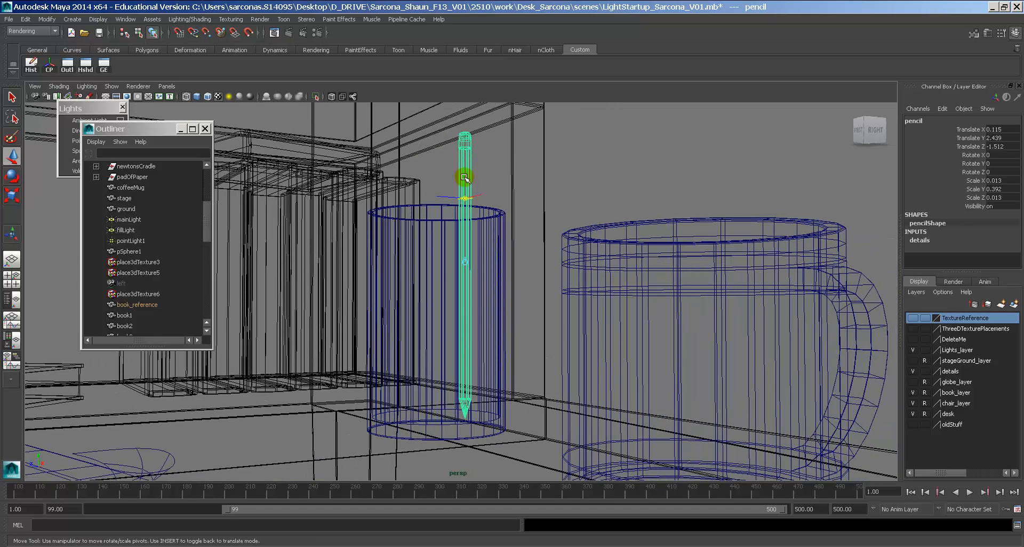
key("Insert")
key("Insert")
left_click_drag(464, 175, 449, 391)
key("Insert")
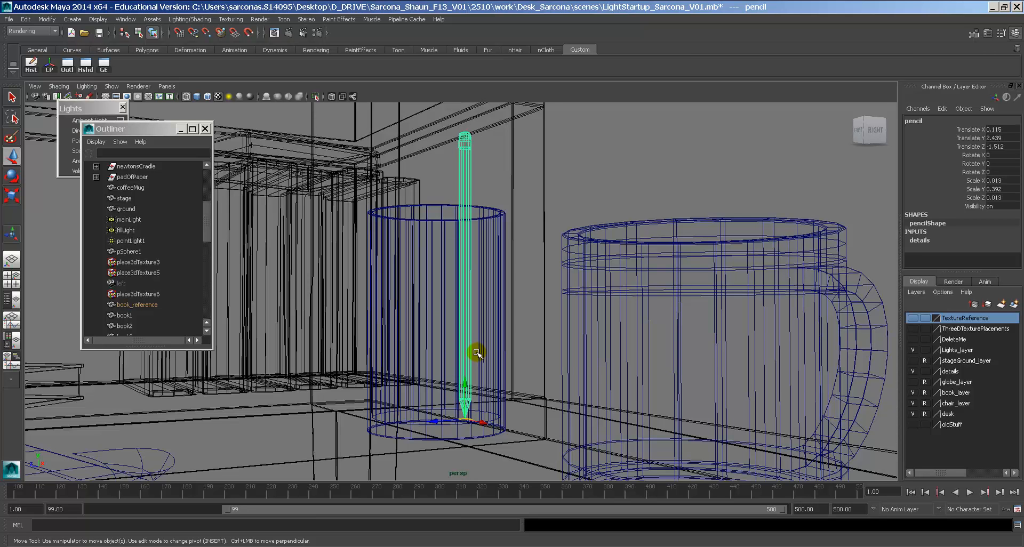
Shift the pencil to Translate Z -1.42 and lean it against the holder's rim with Rotate X about -16.291.
left_click_drag(440, 419, 398, 423)
left_click_drag(467, 359, 448, 407, "alt")
key("5")
key("e")
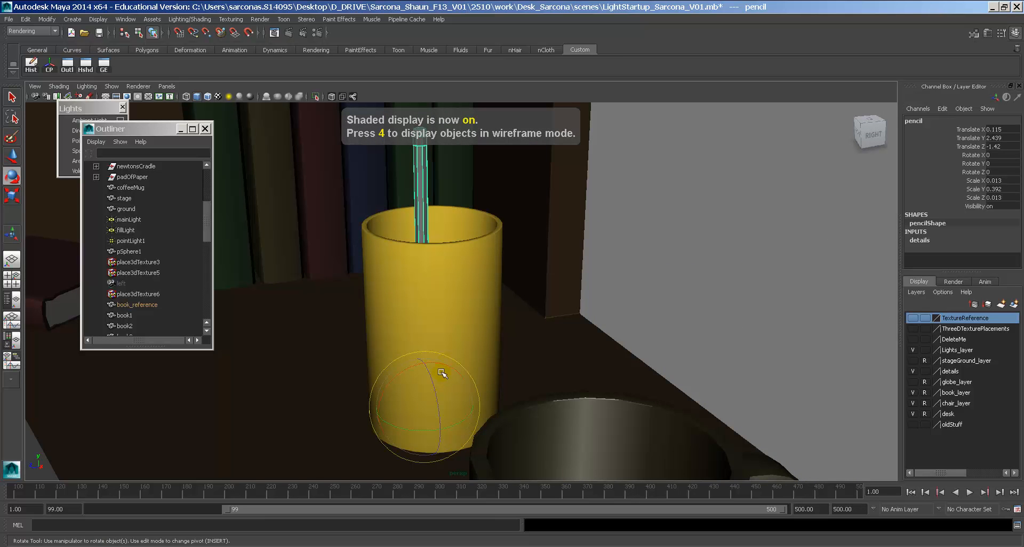
mouse_move(448, 371)
left_mouse_down()
mouse_move(438, 365)
mouse_move(451, 368)
left_mouse_up()
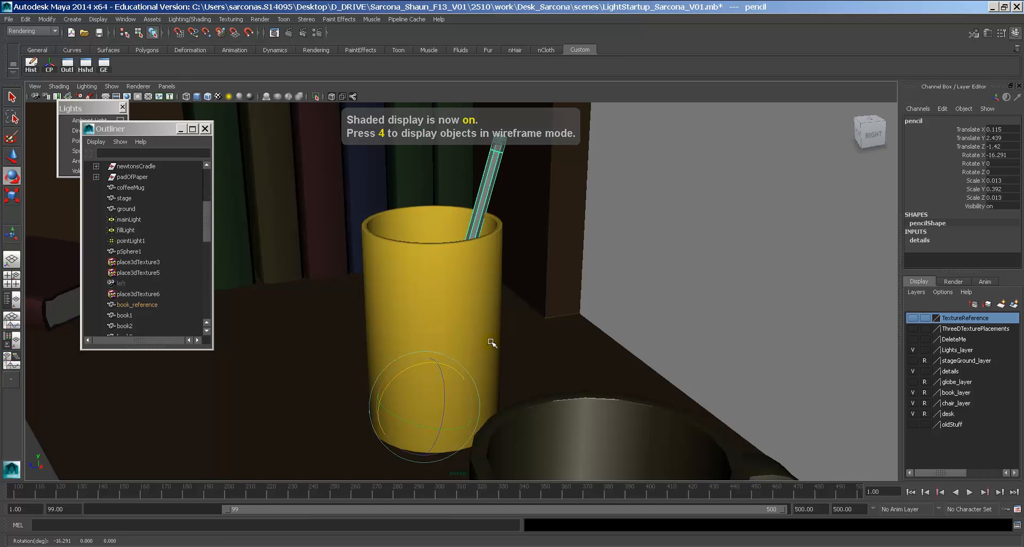
Duplicate the pencil and lean the copy against the opposite side of the holder with Rotate X about 13.189.
mouse_move(533, 337)
left_mouse_down("alt")
mouse_move(492, 341)
mouse_move(492, 364)
mouse_move(470, 375)
mouse_move(481, 365)
mouse_move(480, 380)
mouse_move(507, 361)
mouse_move(443, 363)
mouse_move(449, 357)
left_mouse_up("alt")
key("ctrl+d")
left_click_drag(449, 357, 519, 342, "alt")
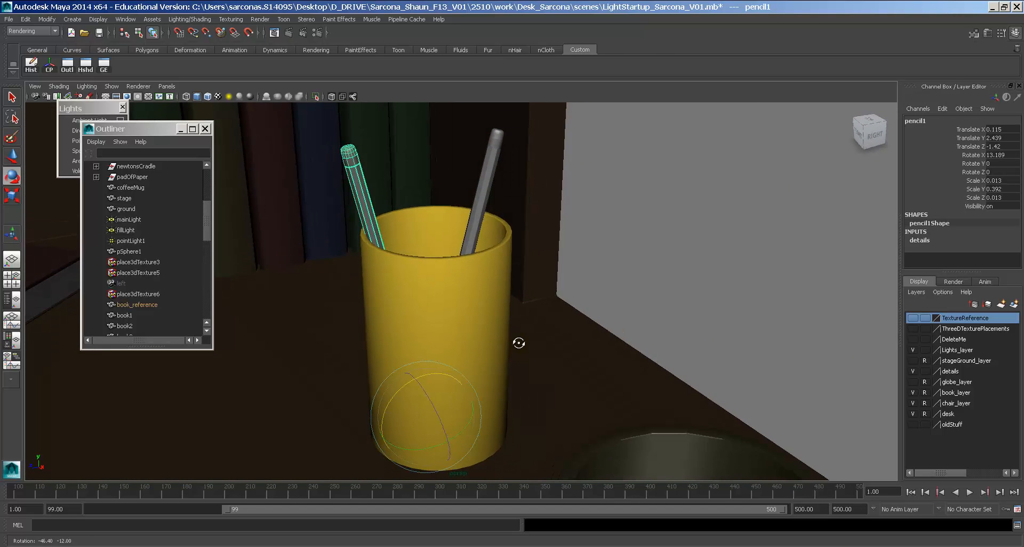
Duplicate the second pencil and rotate the copy to about -13.227, 7.946, -16.575 so it leans beside the first.
key("ctrl+d")
left_click_drag(437, 387, 463, 396)
mouse_move(485, 348)
left_mouse_down("alt")
mouse_move(464, 370)
mouse_move(446, 370)
mouse_move(466, 351)
mouse_move(441, 359)
mouse_move(475, 326)
left_mouse_up("alt")
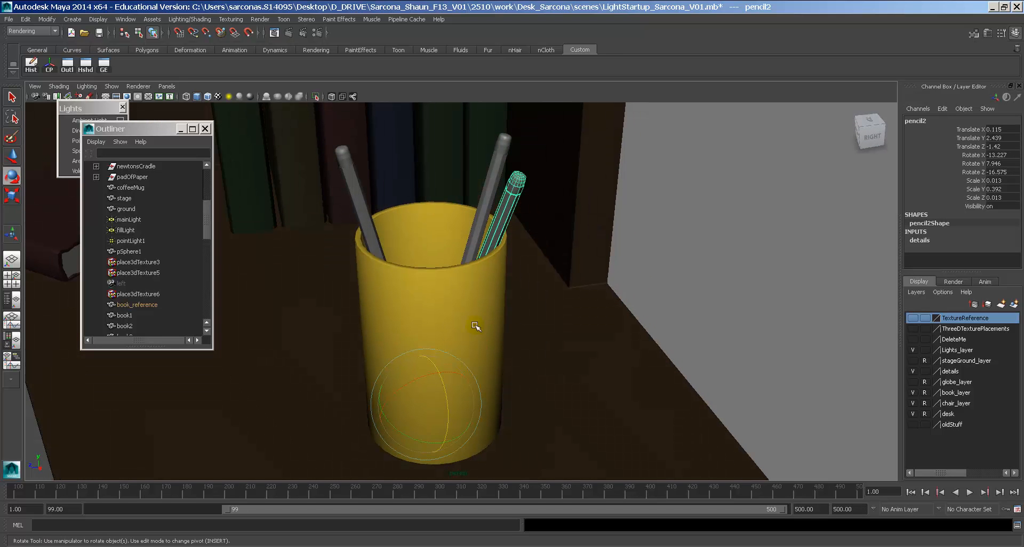
Duplicate the third pencil and rotate the copy so it leans toward a free side of the holder.
key("ctrl+d")
mouse_move(450, 361)
left_mouse_down()
mouse_move(442, 373)
mouse_move(446, 336)
mouse_move(524, 350)
left_mouse_up()
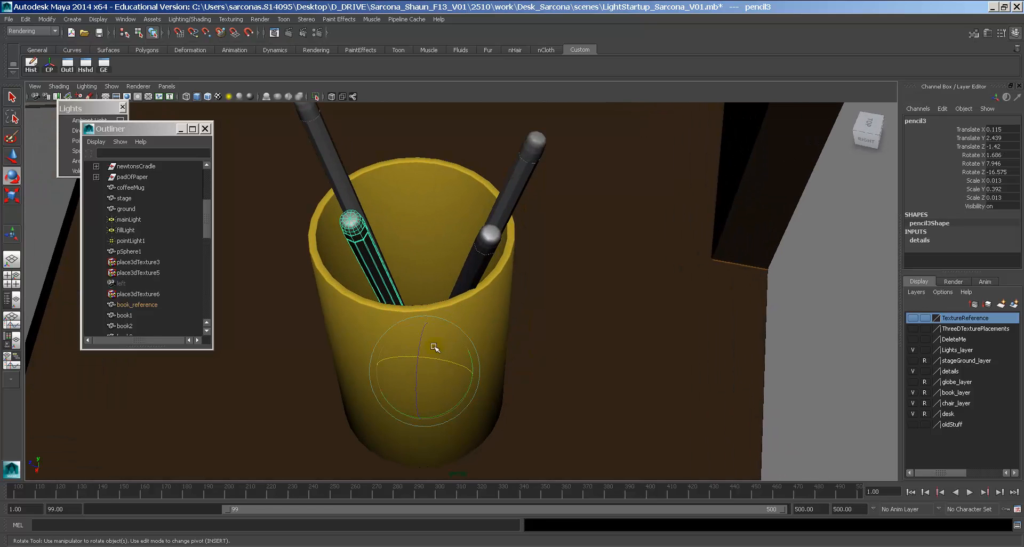
mouse_move(424, 342)
left_mouse_down()
mouse_move(428, 330)
mouse_move(560, 306)
mouse_move(474, 386)
left_mouse_up()
Duplicate the fourth pencil and rotate the copy to about 4.932, 6.46, 8.891 against the holder's rim.
key("ctrl+d")
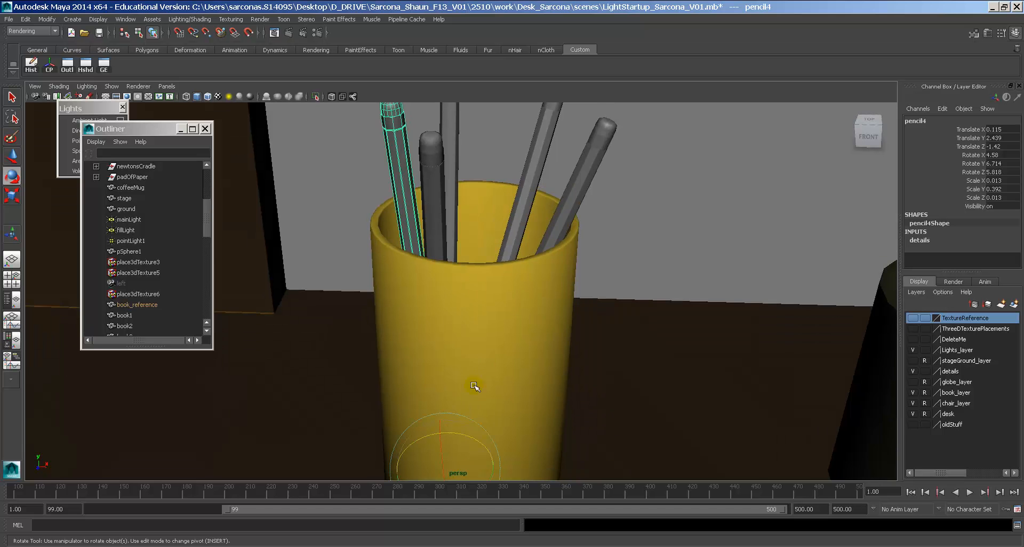
left_click_drag(451, 430, 449, 432)
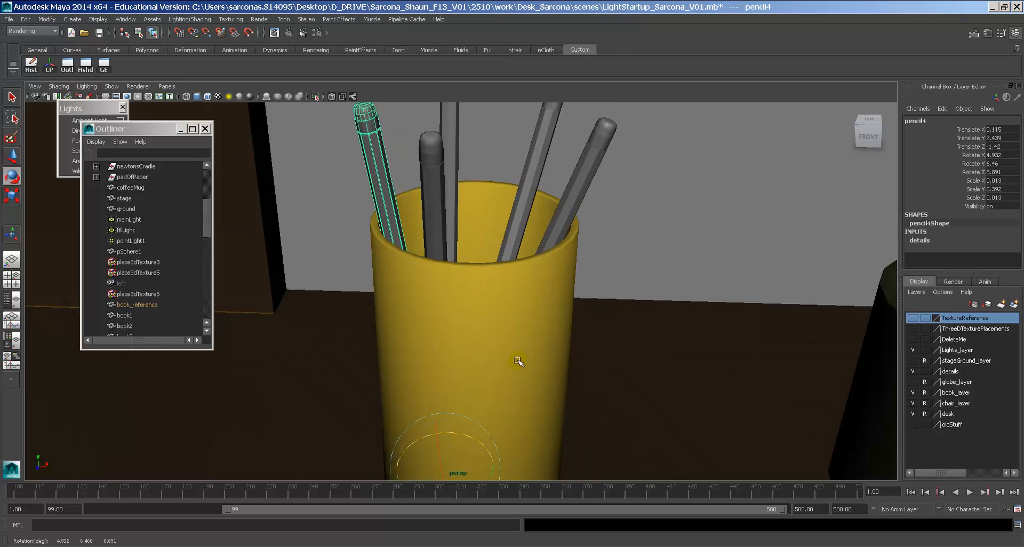
mouse_move(527, 350)
left_mouse_down("alt")
mouse_move(398, 327)
mouse_move(488, 326)
left_mouse_up("alt")
Duplicate the fifth pencil and reset the copy's Rotate X, Y and Z to 0.
key("ctrl+d")
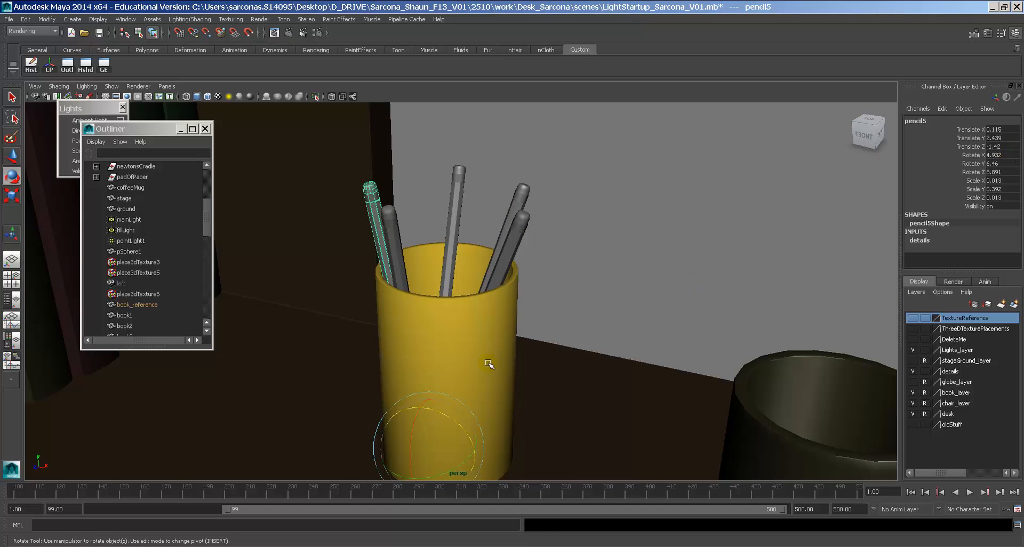
left_click_drag(1008, 174, 1007, 155)
type("0")
key("Return")
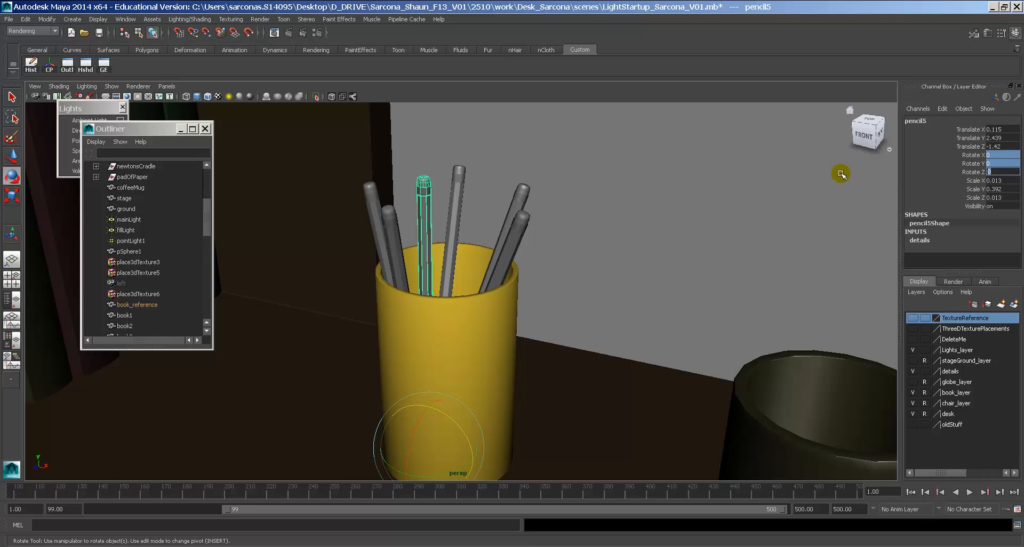
Turn the upright pencil copy upside down by setting its Rotate Z to 180.
middle_click_drag(597, 263, 599, 246, "alt")
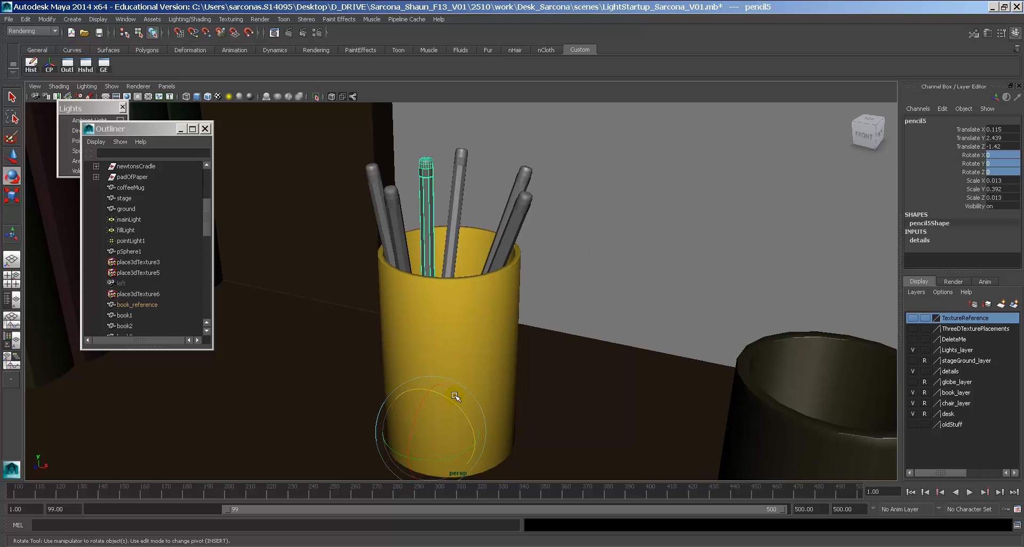
left_click_drag(451, 401, 447, 393)
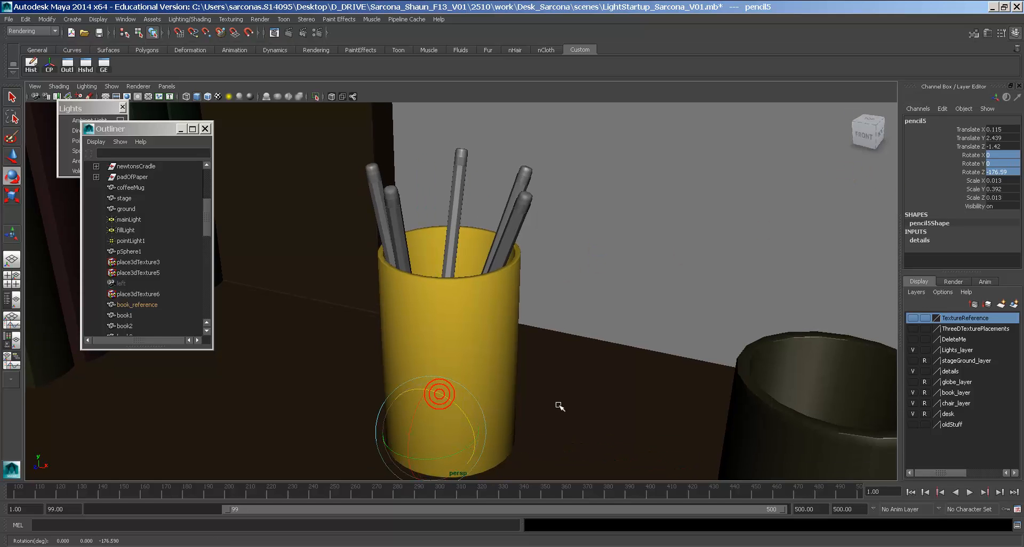
left_click(1003, 172)
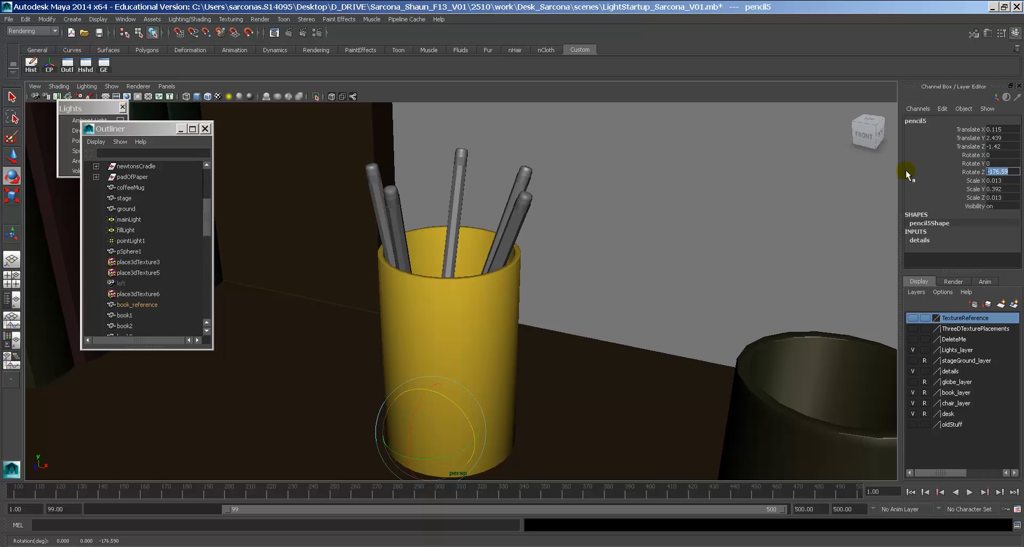
type("180")
key("Return")
Raise the inverted pencil into the holder at Translate Y about 2.994 and shift it to Translate Z about -1.395.
right_click_drag(739, 239, 564, 249, "alt")
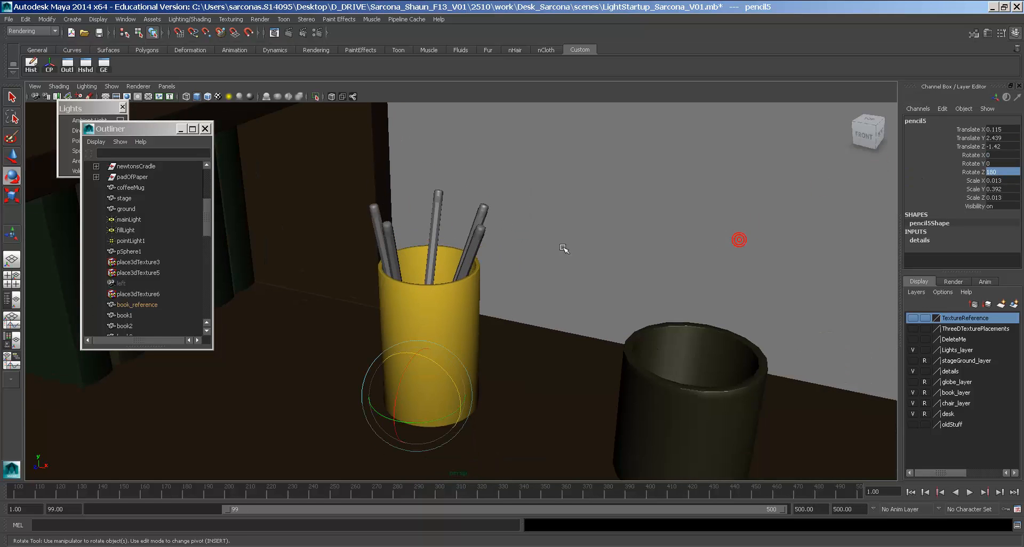
key("w")
mouse_move(415, 370)
left_mouse_down()
mouse_move(453, 85)
mouse_move(438, 165)
mouse_move(416, 172)
left_mouse_up()
key("4")
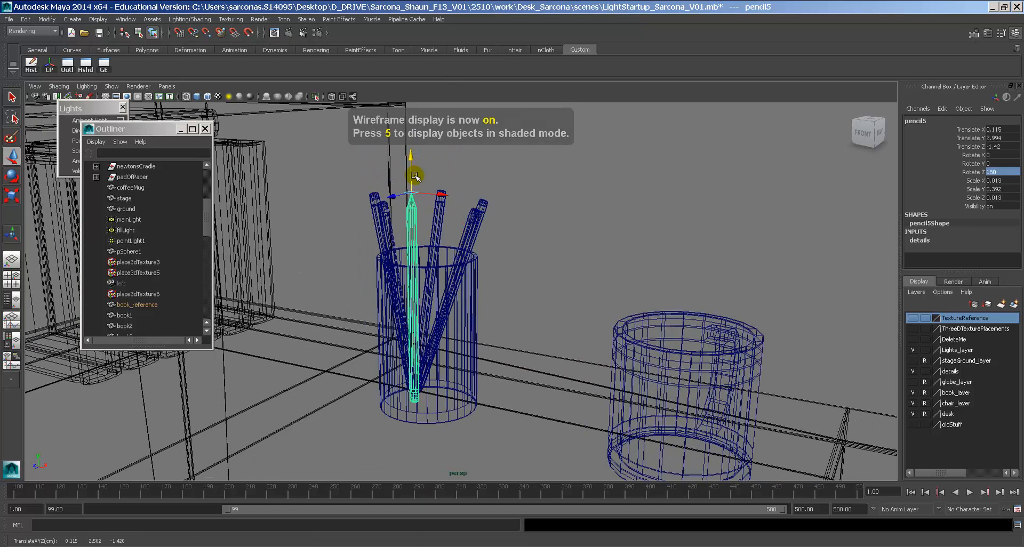
left_click(390, 198)
left_click(410, 207)
key("5")
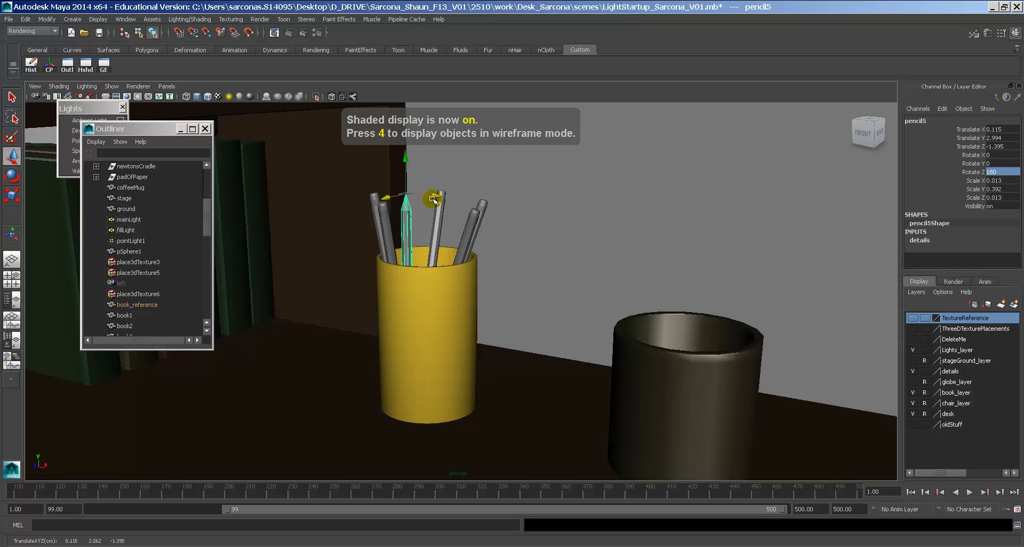
Tilt the inverted pencil to about -14.311, -4.734, 164.539 and reposition it to Translate X 0.267 and Z -1.301.
left_click_drag(432, 199, 434, 223, "alt")
scroll(430, 221, "up", 2)
key("e")
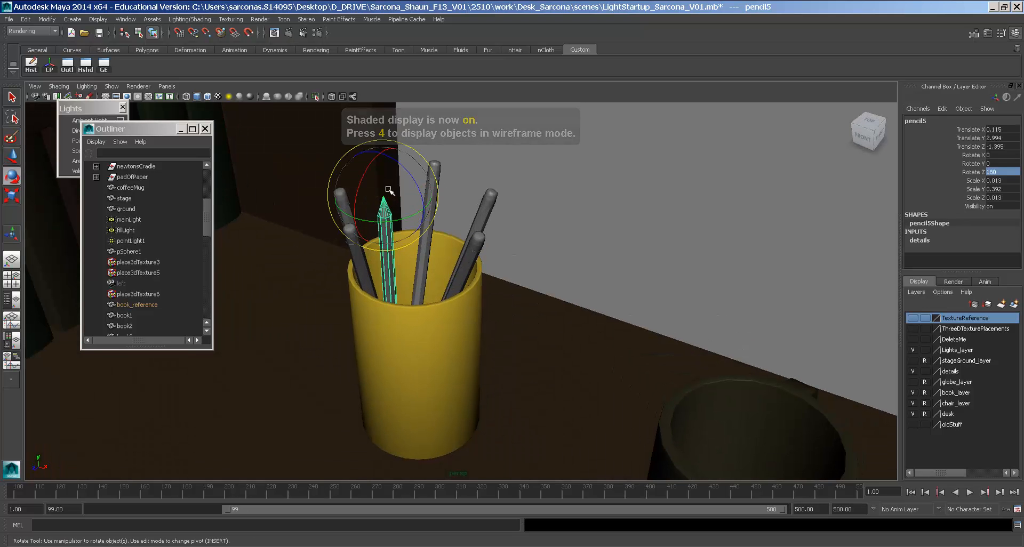
left_click_drag(388, 192, 392, 210)
key("w")
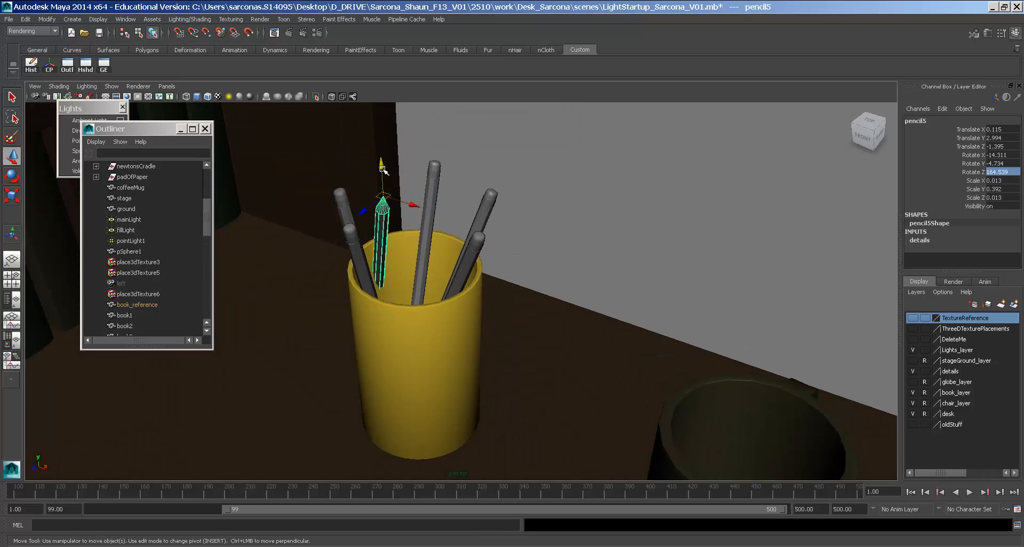
left_click_drag(382, 170, 423, 214, "ctrl")
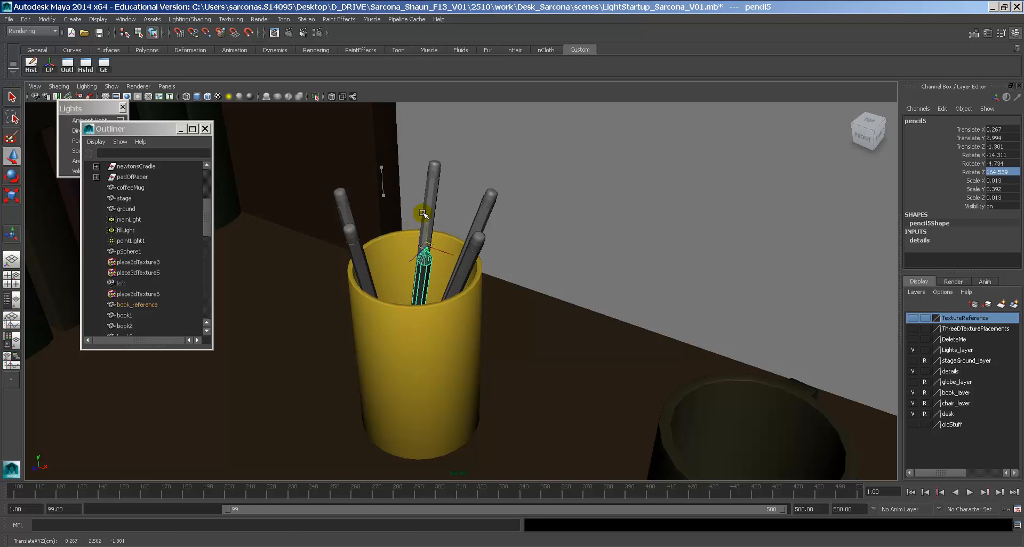
left_click(576, 256)
Select pencil6 in the holder and move it over the pad of paper to Translate Z about -0.727.
mouse_move(576, 256)
left_mouse_down("alt")
mouse_move(533, 228)
mouse_move(394, 237)
mouse_move(471, 229)
left_mouse_up("alt")
scroll(412, 222, "down", 3)
scroll(471, 230, "down", 4)
middle_click_drag(471, 229, 534, 222, "alt")
left_click_drag(534, 259, 494, 266, "alt")
left_click(493, 264)
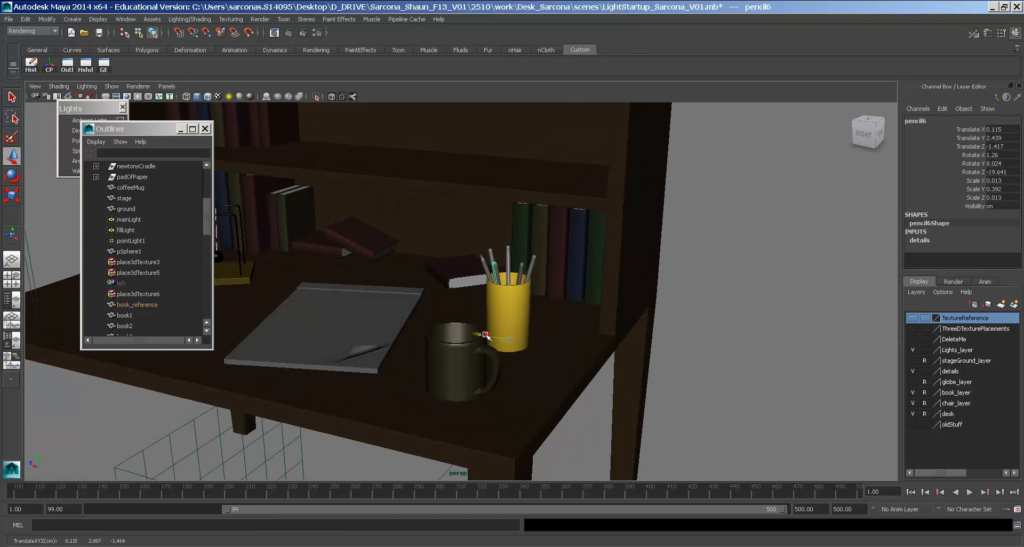
mouse_move(502, 330)
left_mouse_down()
mouse_move(405, 320)
mouse_move(421, 295)
mouse_move(359, 293)
left_mouse_up()
Lay pencil6 nearly flat over the pad of paper at Rotate X about 85.714 and Translate Y about 2.461.
key("e")
key("f")
right_click_drag(478, 304, 334, 283, "alt")
key("w")
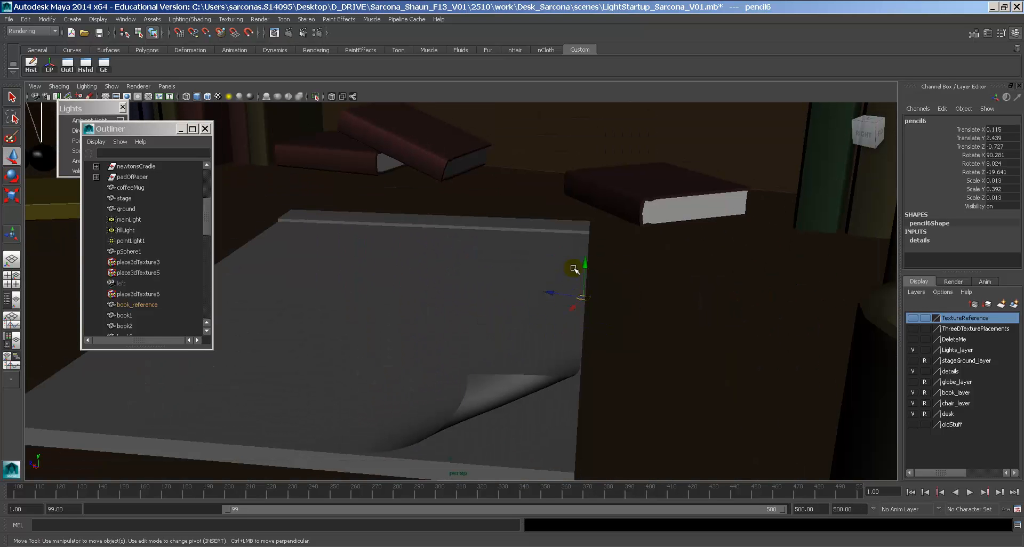
mouse_move(587, 266)
left_mouse_down()
mouse_move(602, 243)
mouse_move(584, 246)
mouse_move(587, 255)
left_mouse_up()
key("e")
key("w")
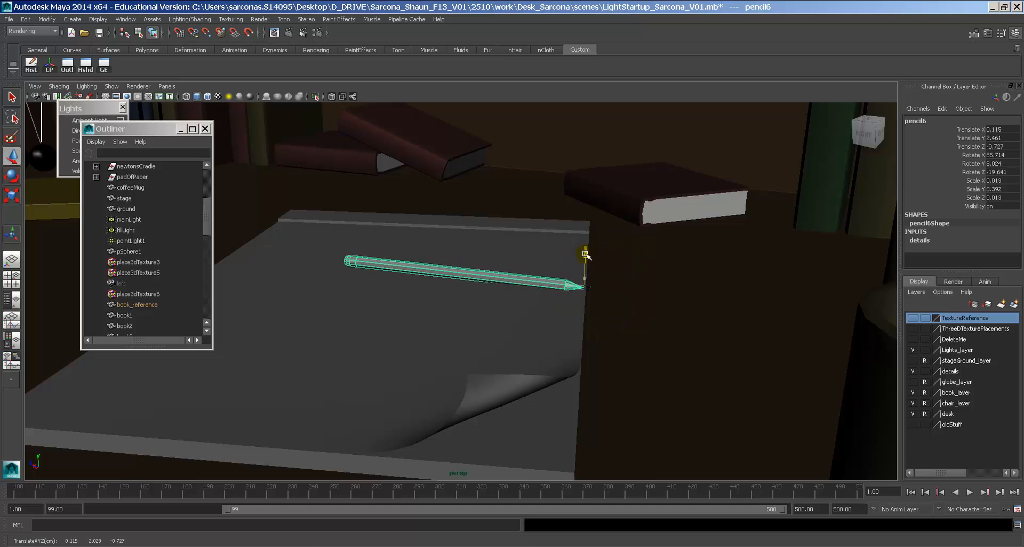
Fine-tune the rotation of the pencil lying on the pad and clear the selection.
key("e")
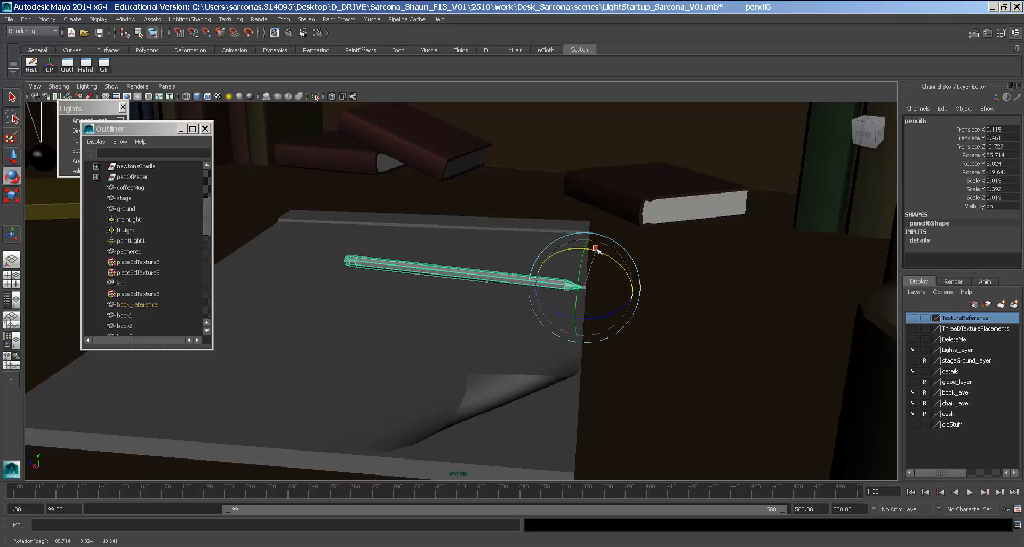
mouse_move(596, 249)
left_mouse_down()
mouse_move(629, 247)
mouse_move(526, 231)
mouse_move(611, 269)
left_mouse_up()
right_click_drag(688, 286, 389, 201, "alt")
left_click(494, 234)
mouse_move(494, 233)
left_mouse_down("alt")
mouse_move(528, 238)
mouse_move(507, 224)
left_mouse_up("alt")
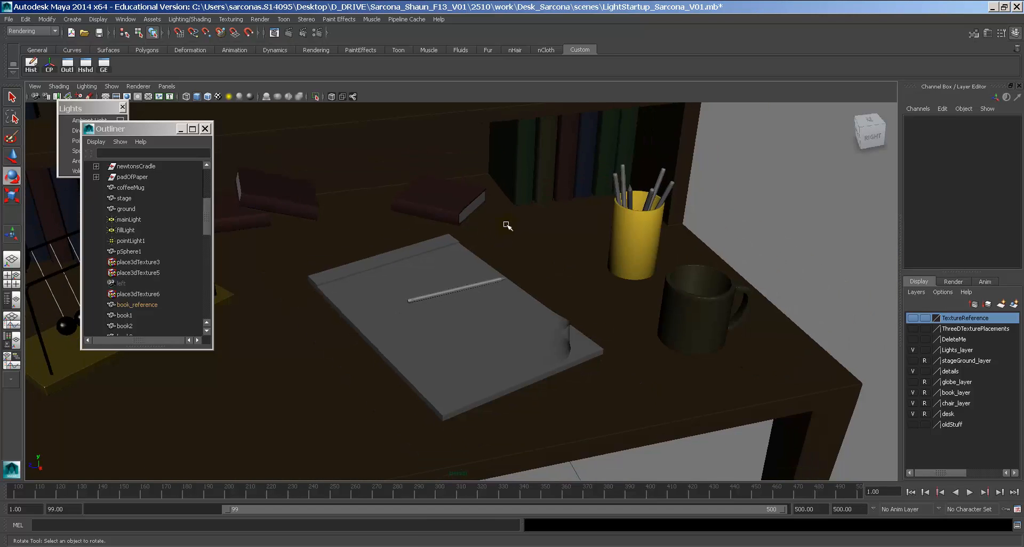
right_click_drag(487, 251, 396, 228, "alt")
right_click_drag(590, 276, 478, 256, "alt")
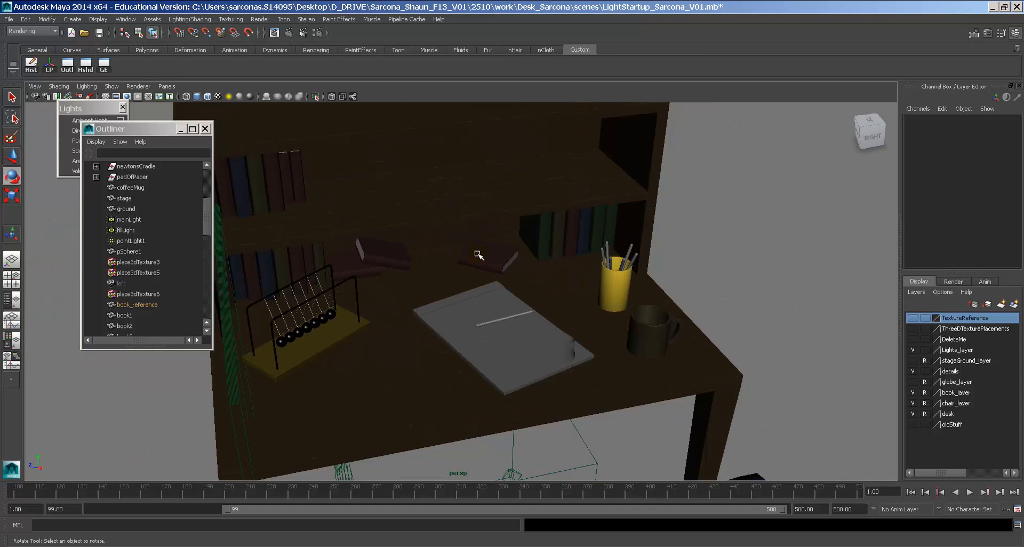
Save the scene as a new Maya Binary file, replacing "Light" with "Texture" in the LightStartup file name.
left_click(9, 21)
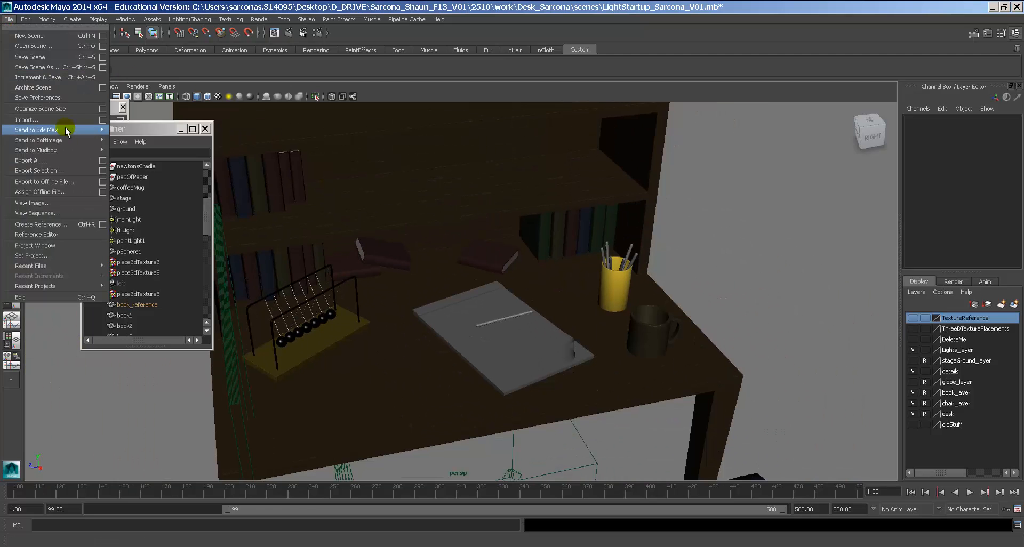
left_click(63, 70)
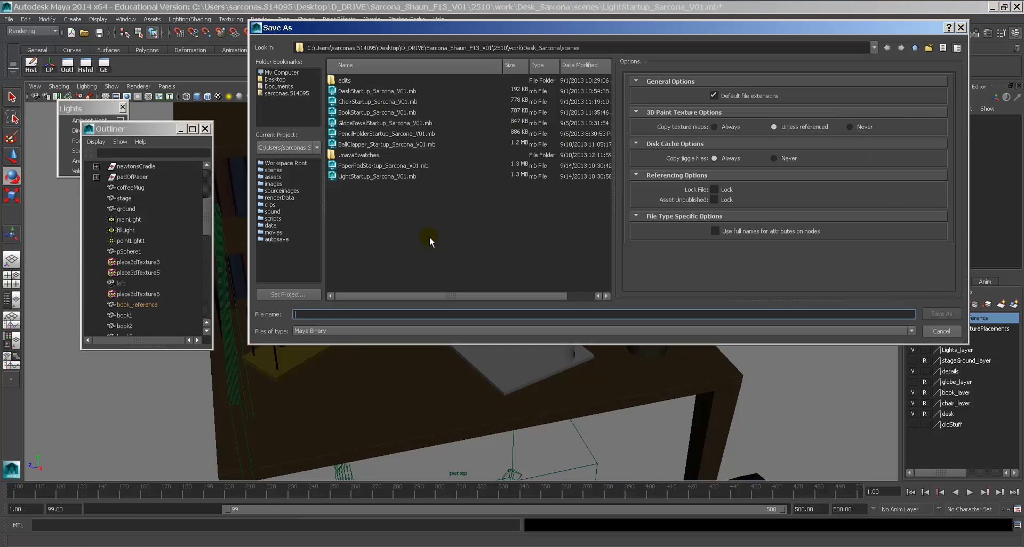
left_click(363, 176)
left_click_drag(310, 311, 294, 315)
type("TeStartup_Sarcona_V01.mb")
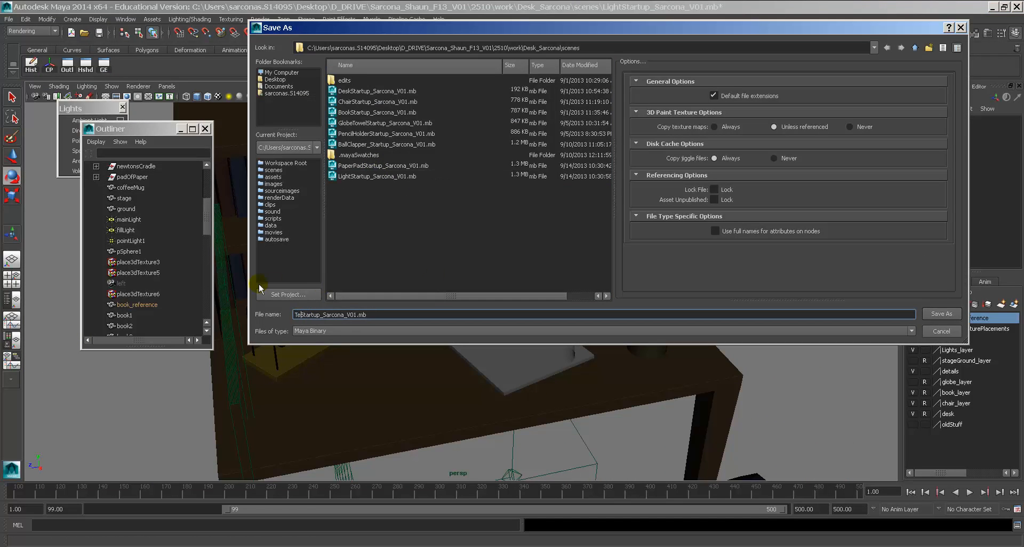
type("xxt")
key("BackSpace")
key("BackSpace")
type("ture")
key("Return")
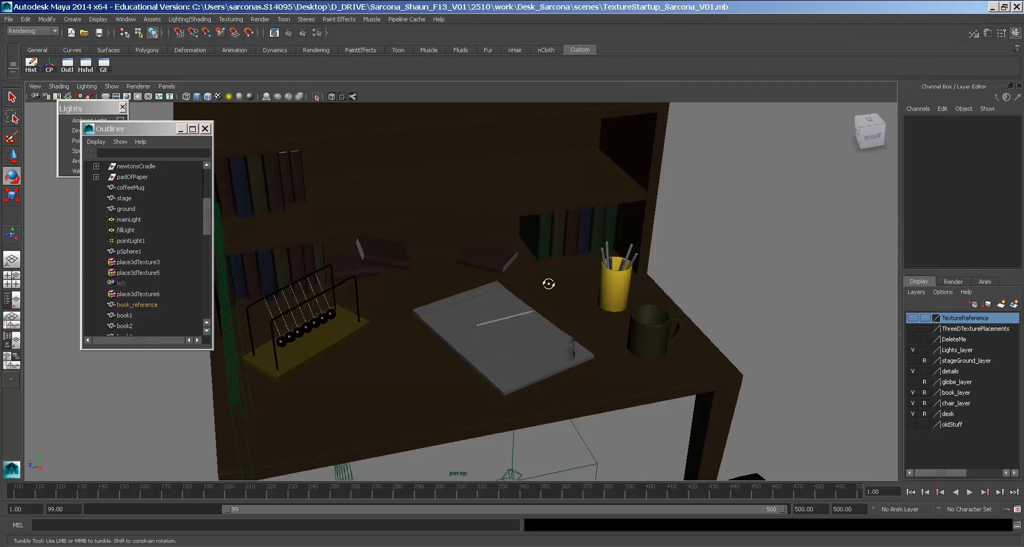
Render the current frame from an angled view of the whole desk, inspect it and close the render window.
mouse_move(548, 283)
left_mouse_down("alt")
mouse_move(481, 273)
mouse_move(500, 270)
mouse_move(488, 275)
mouse_move(450, 236)
left_mouse_up("alt")
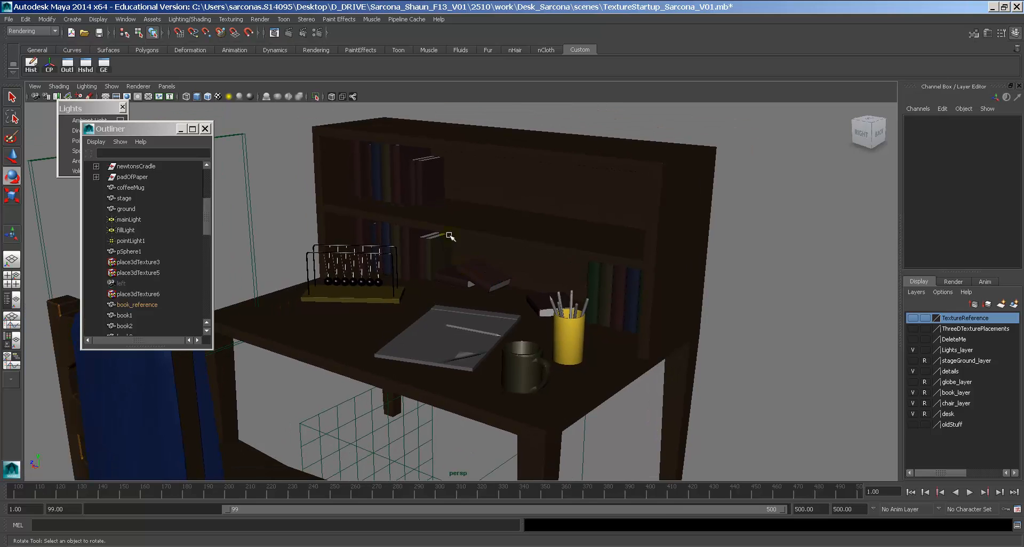
left_click(290, 33)
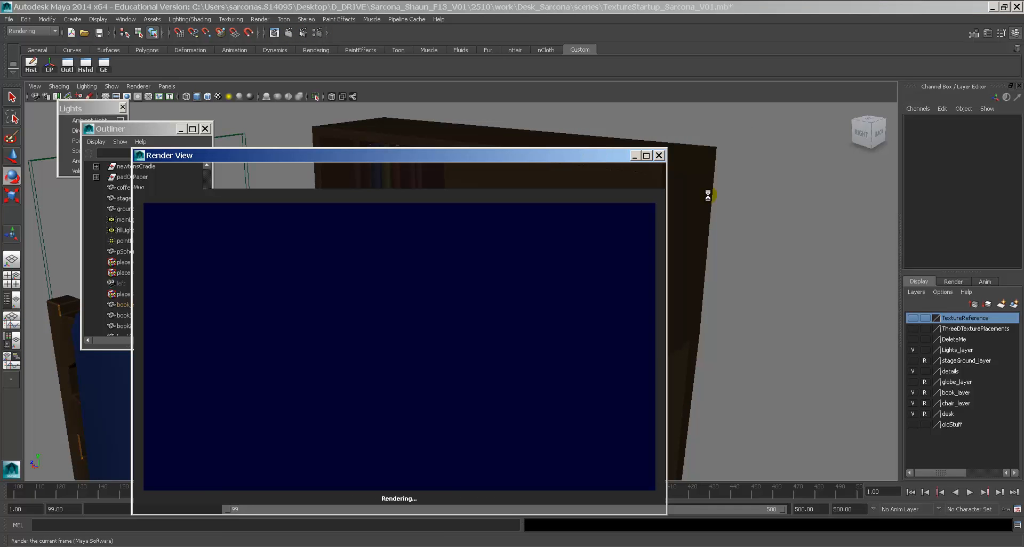
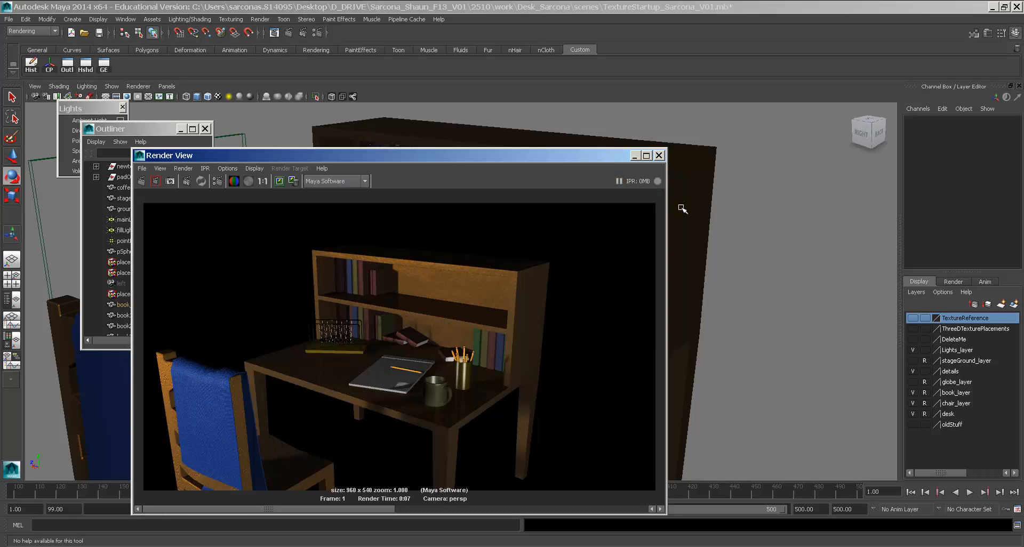
left_click(660, 156)
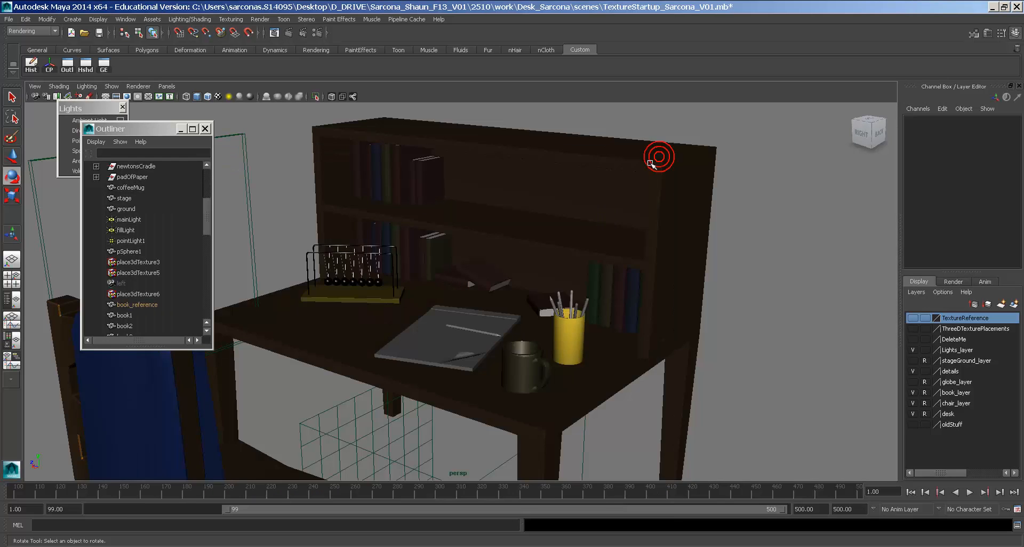
Examine the curledPaper and paperPad pieces of the pad, and try raising paperPad before undoing the move.
scroll(526, 304, "up", 6)
left_click(469, 366)
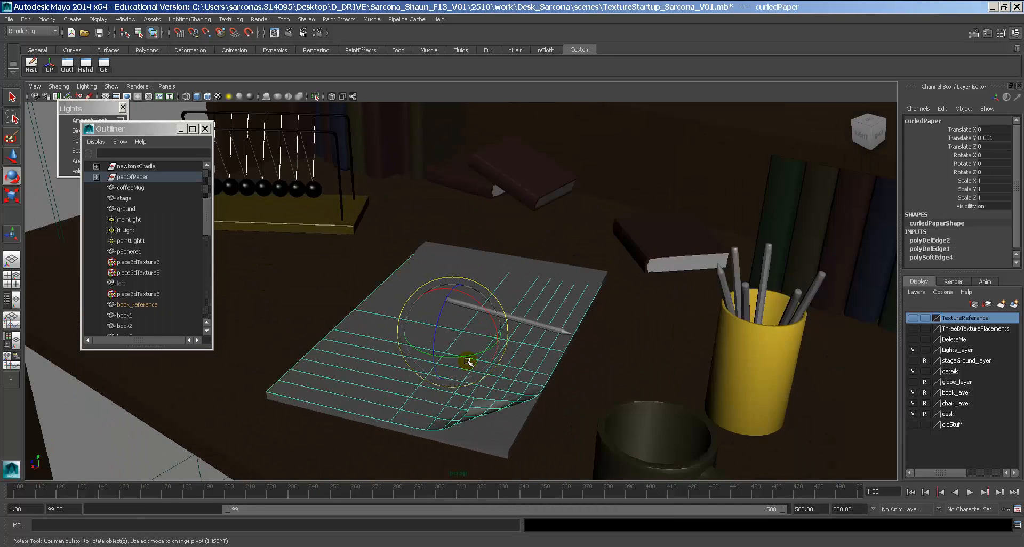
left_click_drag(469, 361, 608, 327, "alt")
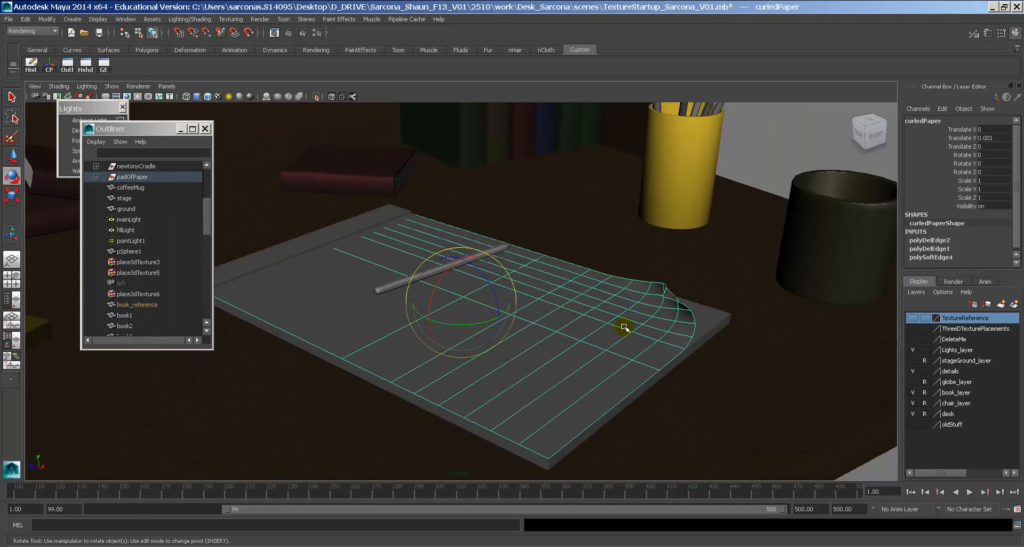
left_click(691, 317)
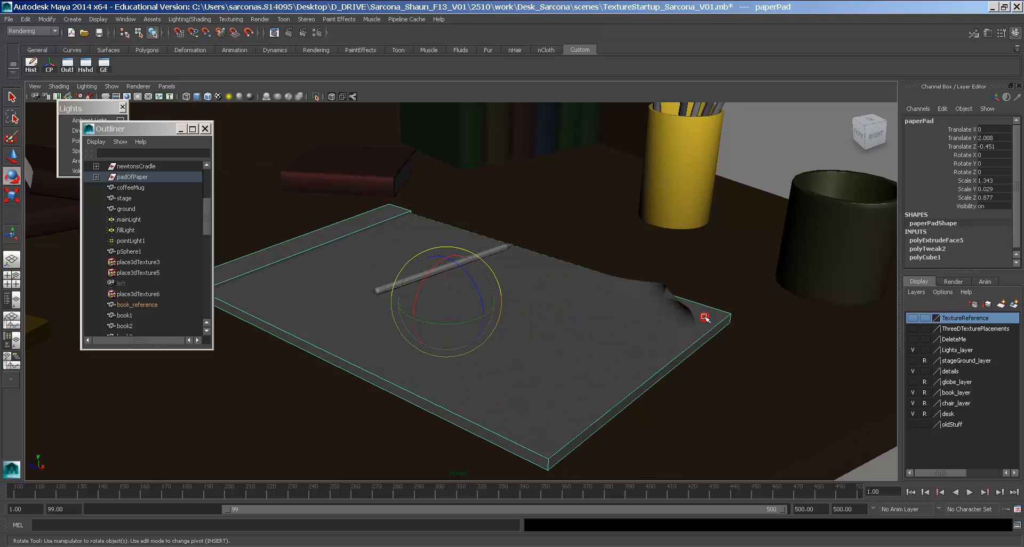
left_click_drag(709, 306, 561, 351, "alt")
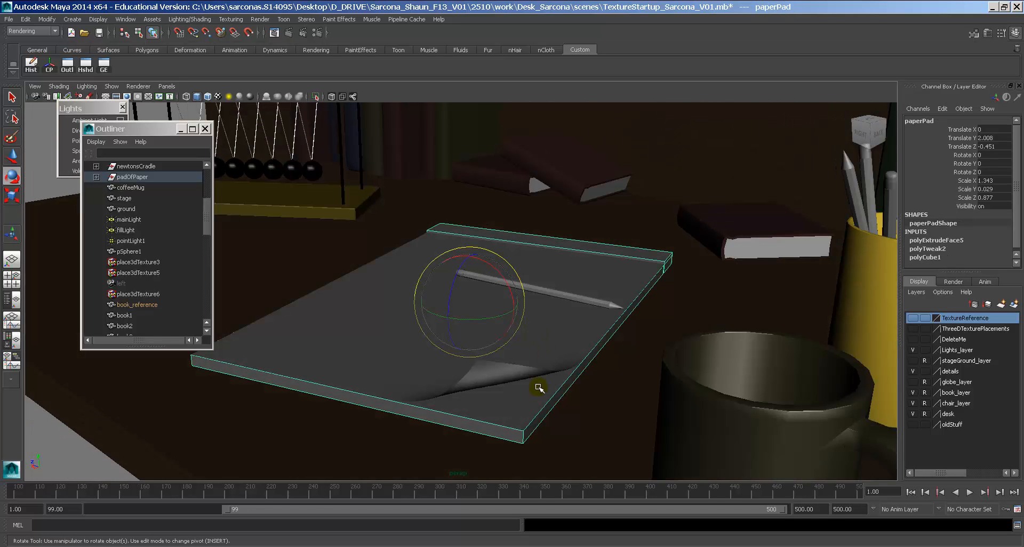
key("w")
left_click_drag(470, 247, 469, 202)
key("ctrl+z")
Select the torn strips rippedPaper_02 and rippedPaper_01 along the pad's binding together with the curledPaper sheet.
left_click(511, 335)
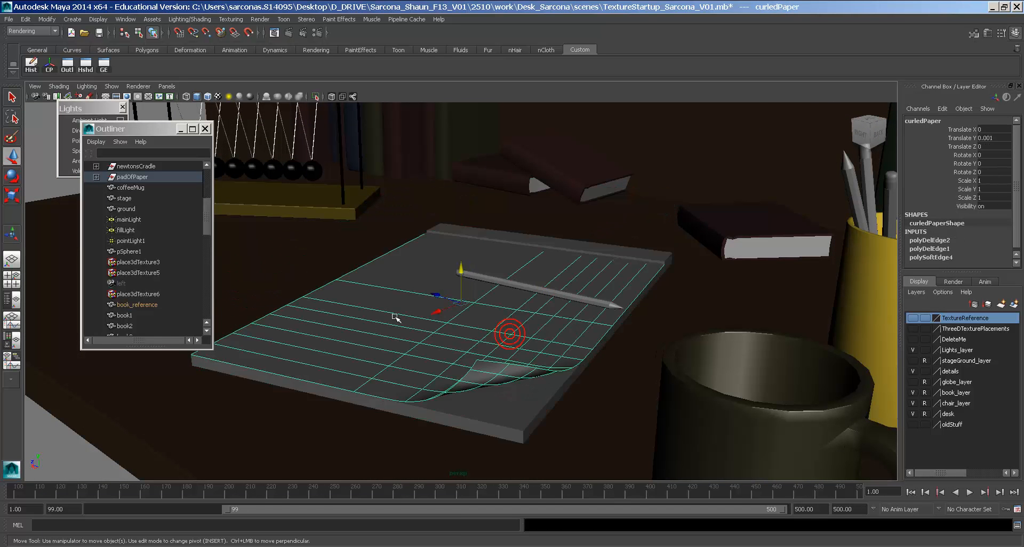
left_click_drag(411, 319, 526, 321, "alt")
right_click_drag(525, 297, 636, 327, "alt")
left_click_drag(479, 343, 582, 356, "alt")
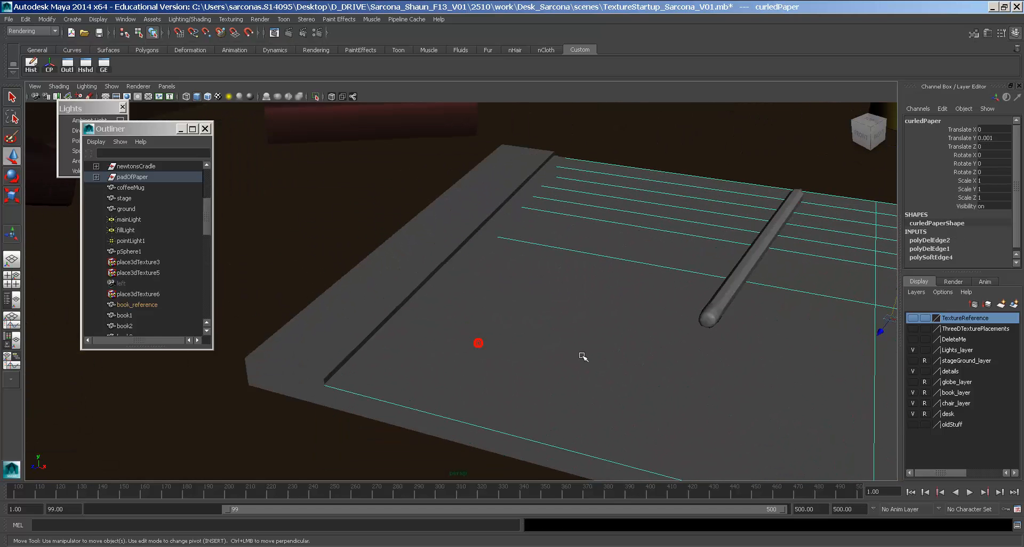
left_click(531, 182)
left_click(525, 201)
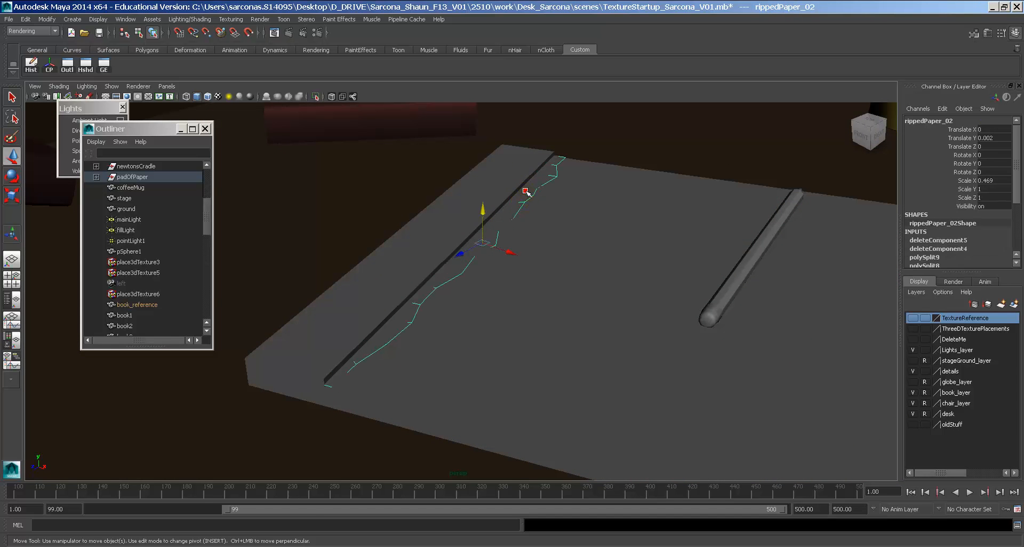
left_click(526, 191, "shift")
right_click_drag(632, 277, 546, 274, "alt")
left_click_drag(546, 275, 530, 260, "alt")
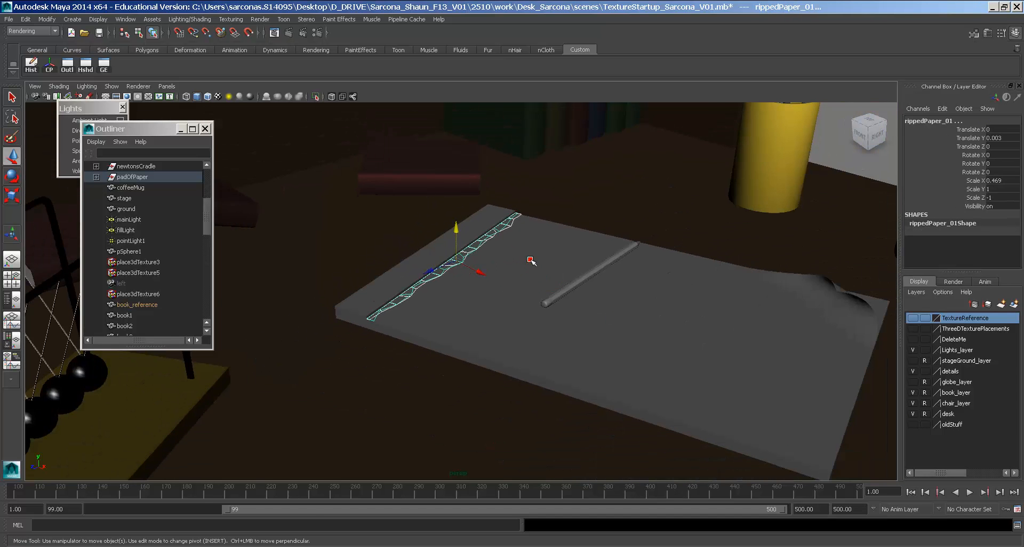
left_click(531, 261)
left_click_drag(735, 309, 779, 338, "alt")
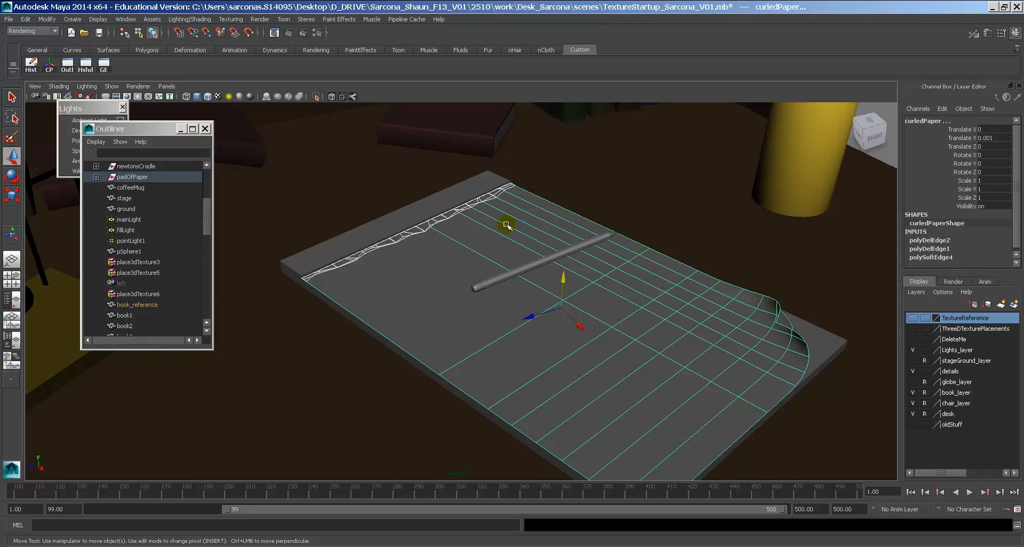
Assign a new Blinn material to the selected paper pieces and name it paper_Blinn.
key("space")
left_click(411, 314)
mouse_move(437, 354)
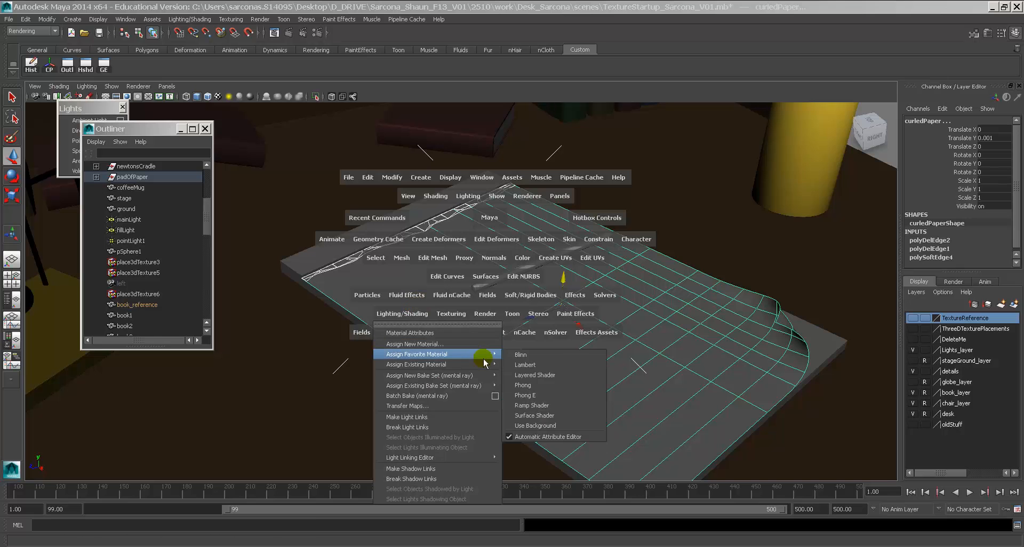
left_click(522, 357)
left_click(759, 91)
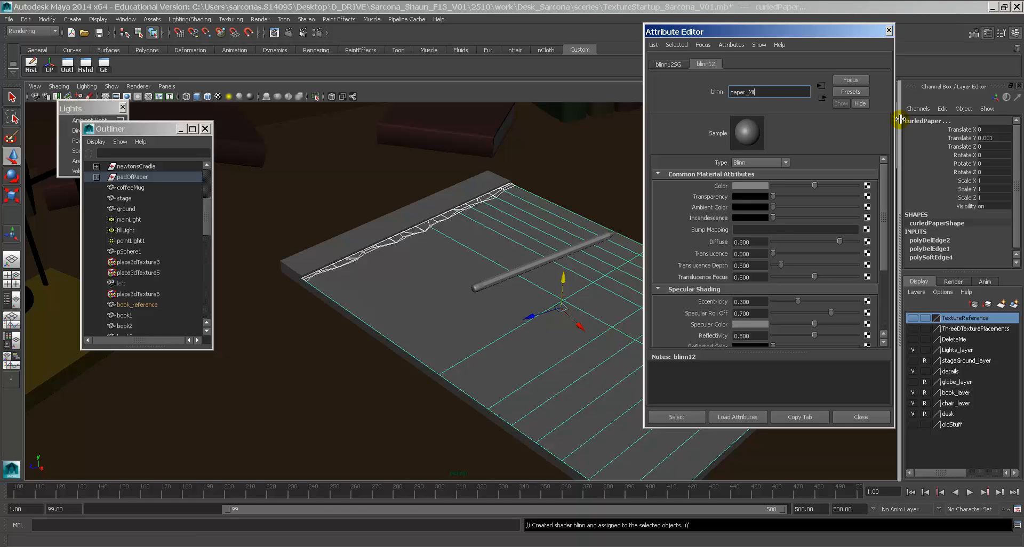
type("paper_Blinn")
key("Return")
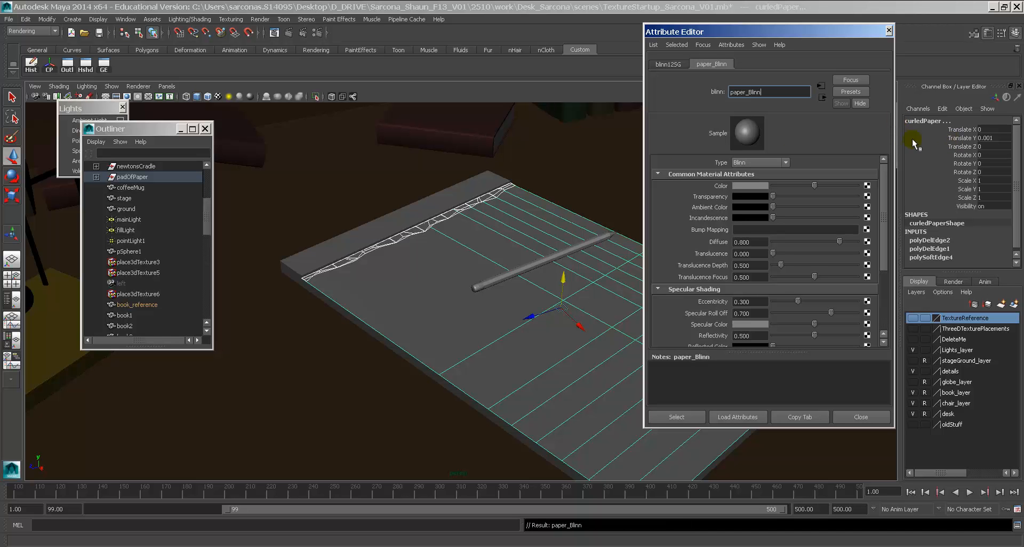
Switch to Firefox and run a Google image search for "paper".
left_click(539, 546)
scroll(477, 165, "up", 6)
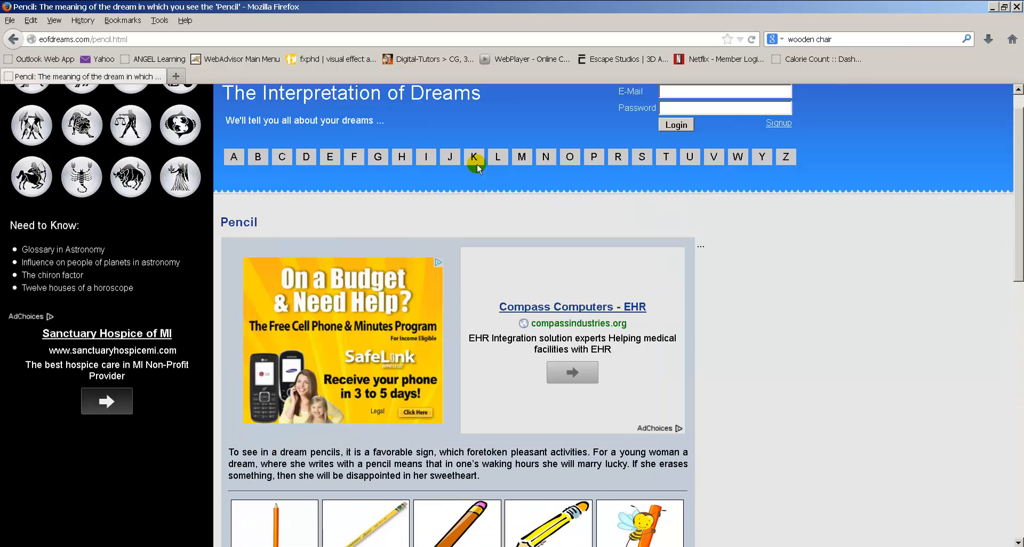
scroll(476, 164, "up", 1)
key("ctrl+l")
key("Tab")
type("paper")
key("Return")
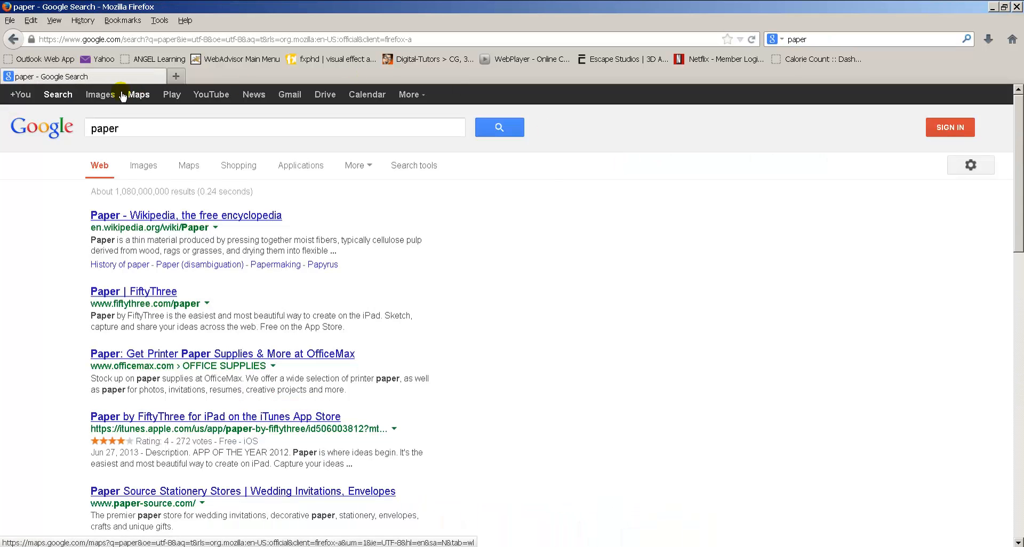
left_click(113, 92)
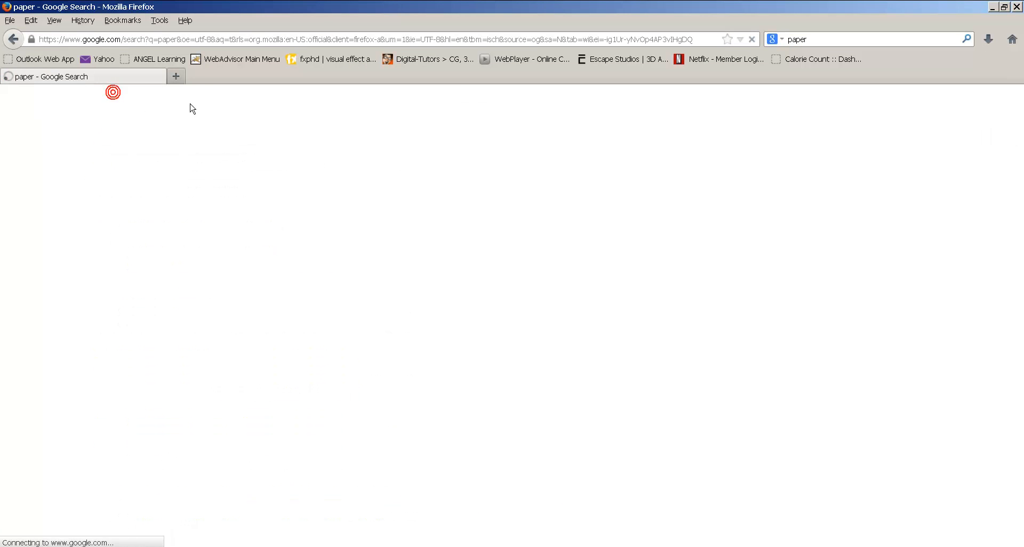
Look through the paper image results for a suitable sheet texture.
scroll(406, 369, "down", 3)
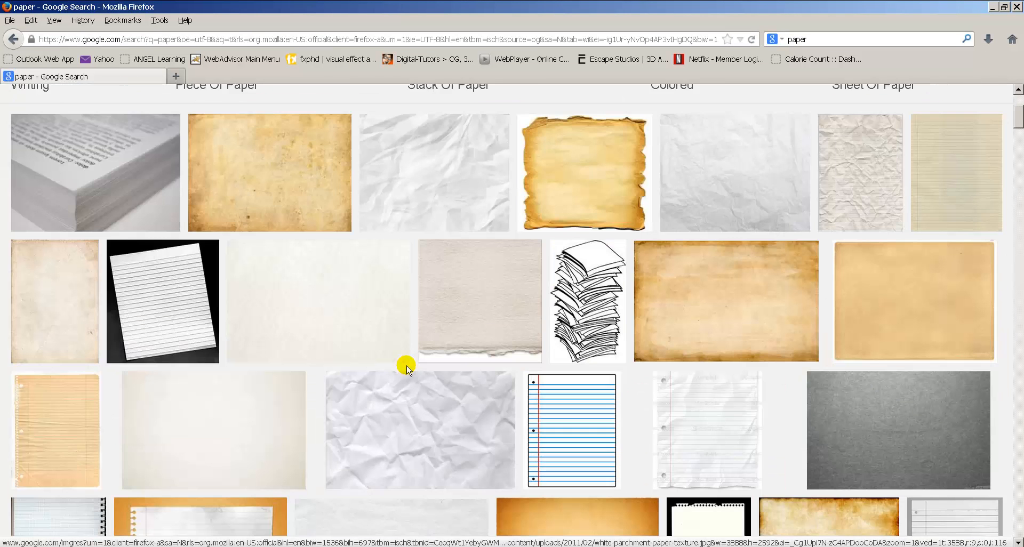
scroll(407, 368, "down", 3)
scroll(434, 347, "down", 3)
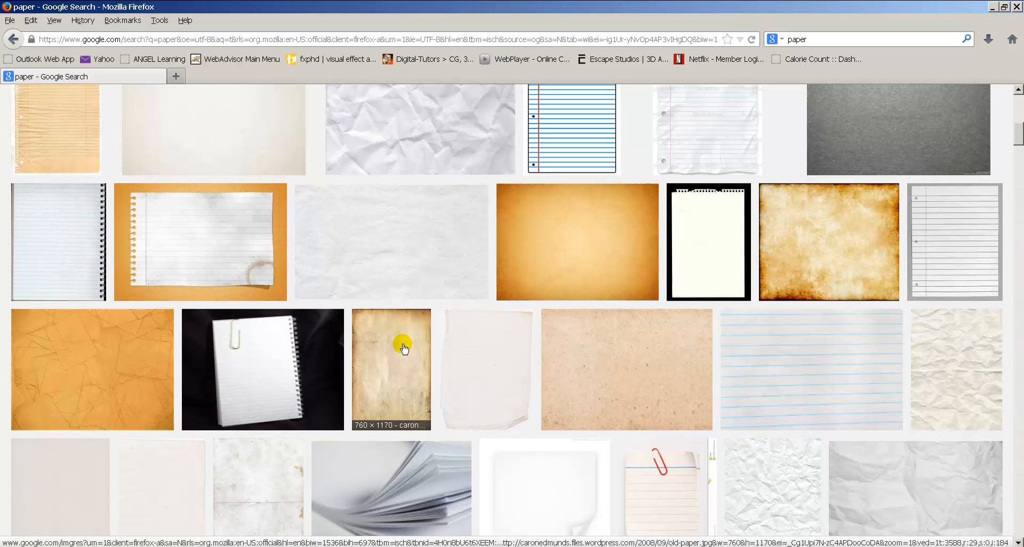
scroll(967, 236, "down", 3)
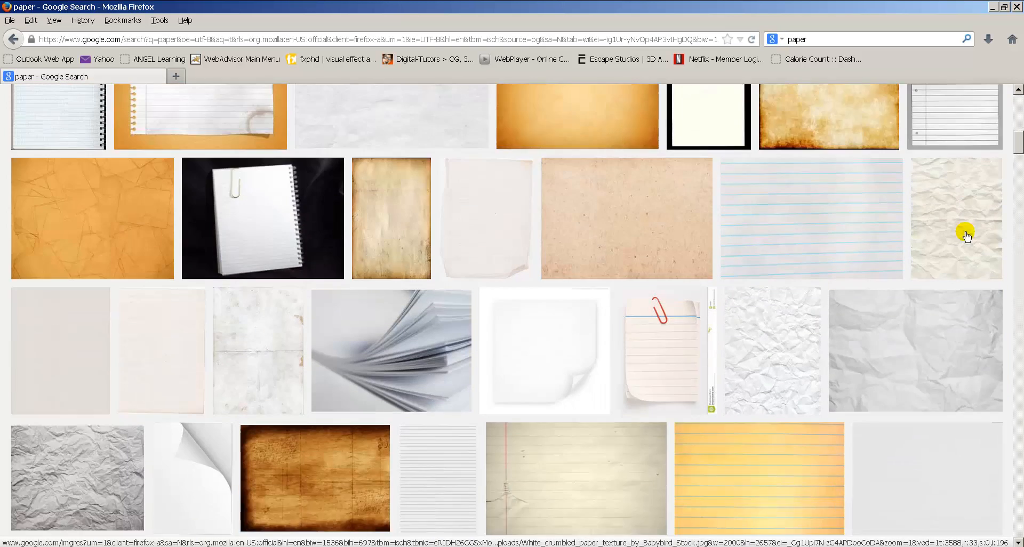
scroll(907, 234, "down", 4)
scroll(333, 194, "up", 12)
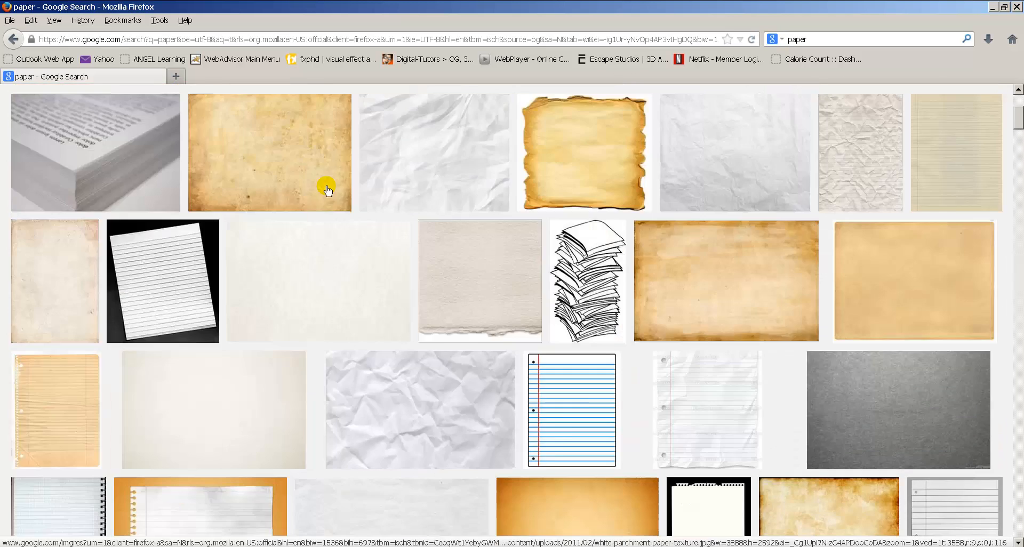
scroll(327, 190, "up", 3)
Refine the image search to "paper legal pad".
left_click(306, 130)
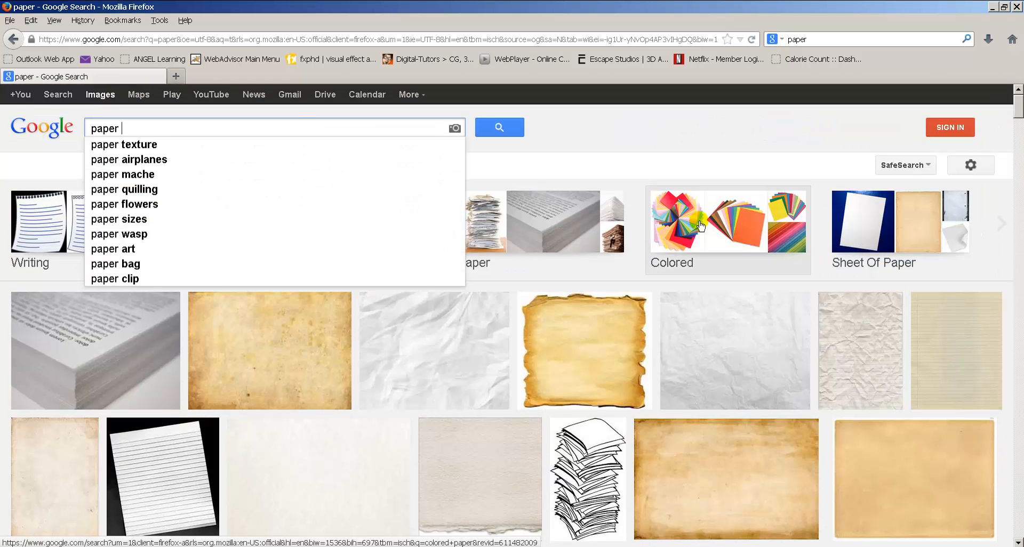
type("e")
key("BackSpace")
type("legal ")
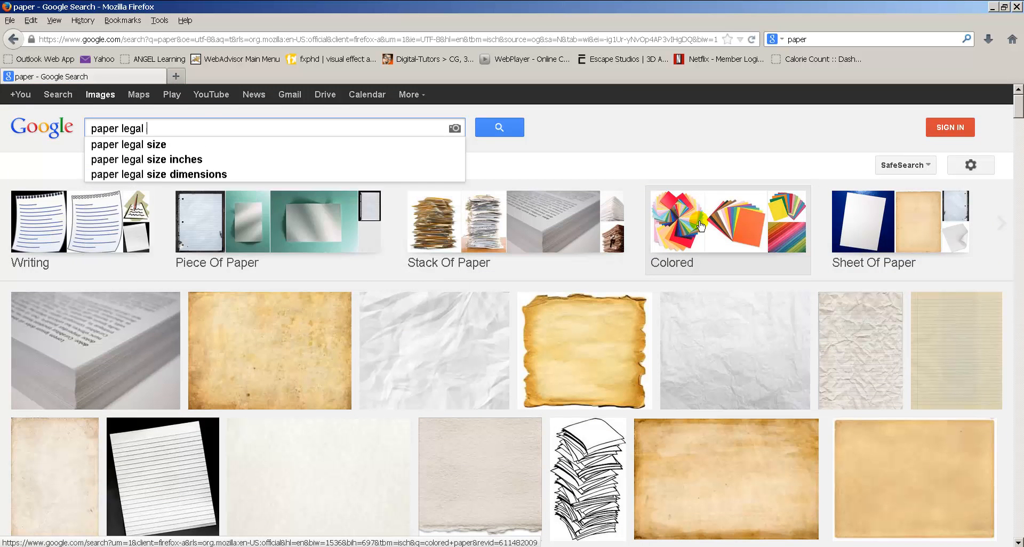
type("pad")
key("Return")
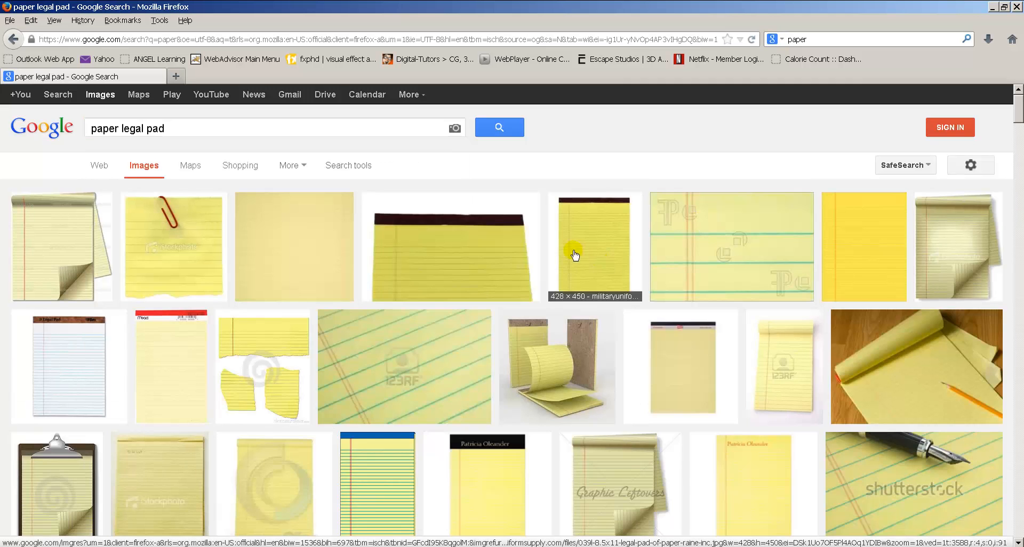
Open the original image of the yellow legal pad with the dark red top strip and start saving it.
left_click(592, 228)
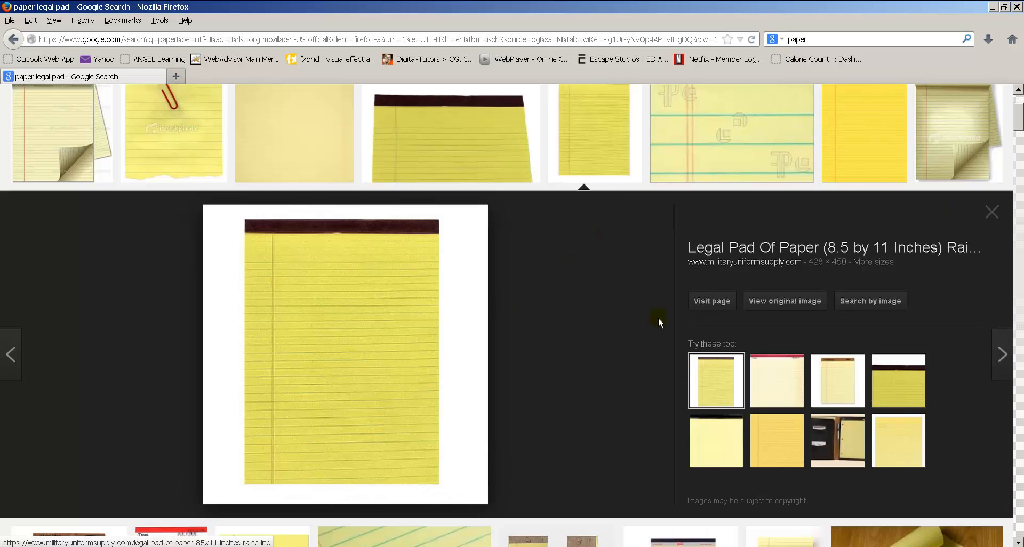
left_click(774, 302)
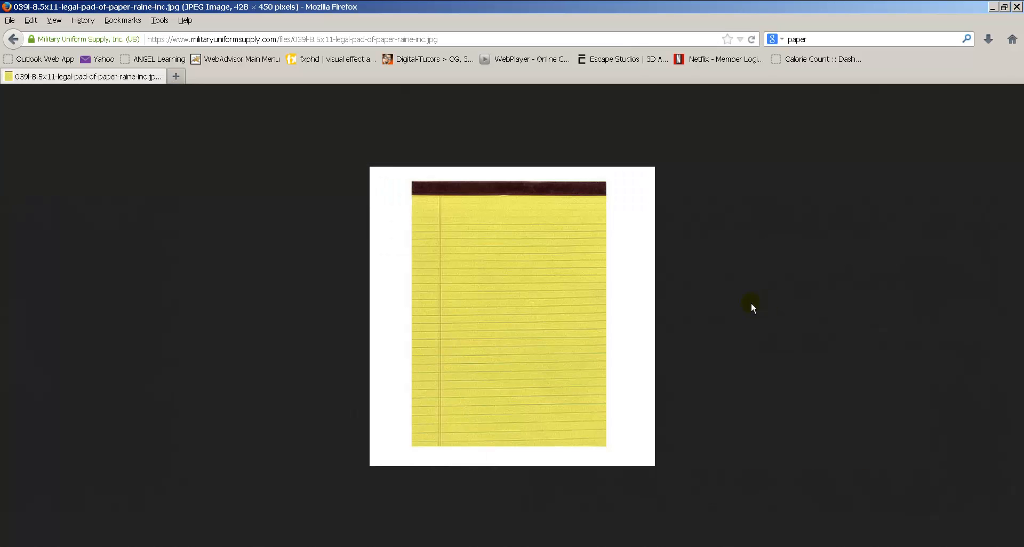
right_click(499, 259)
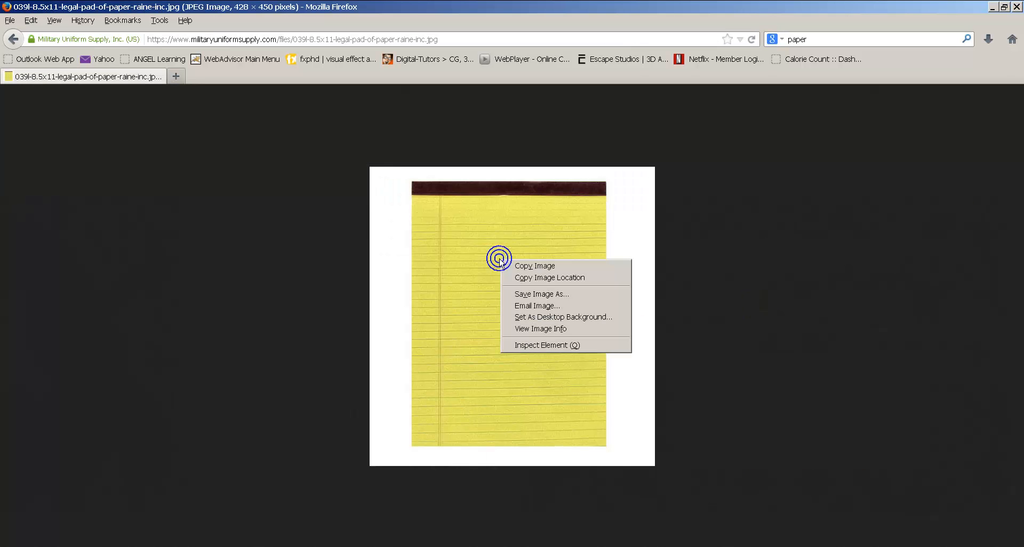
left_click(558, 297)
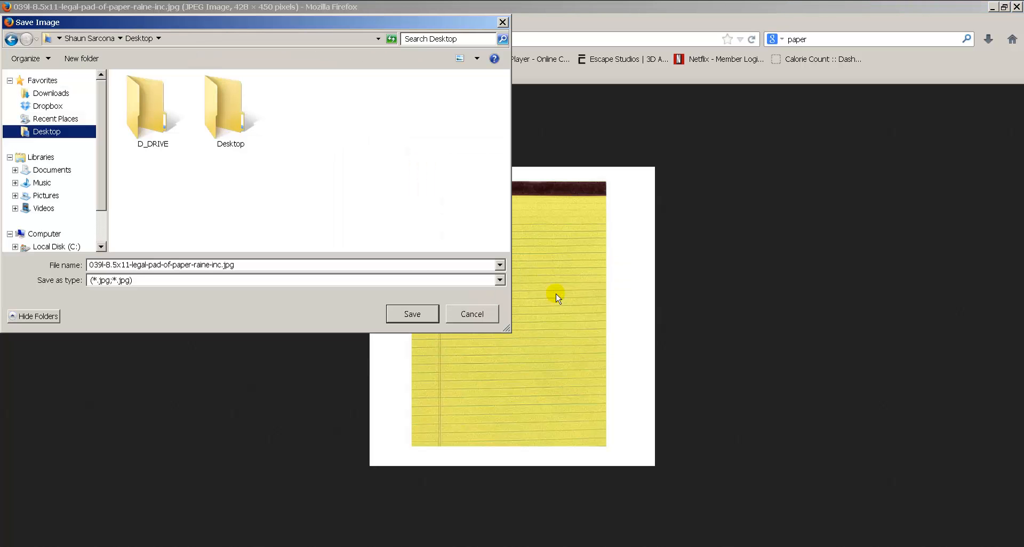
Save the image as LegalPad in the sourceimages folder of the desk project under 2510\work.
double_click(136, 113)
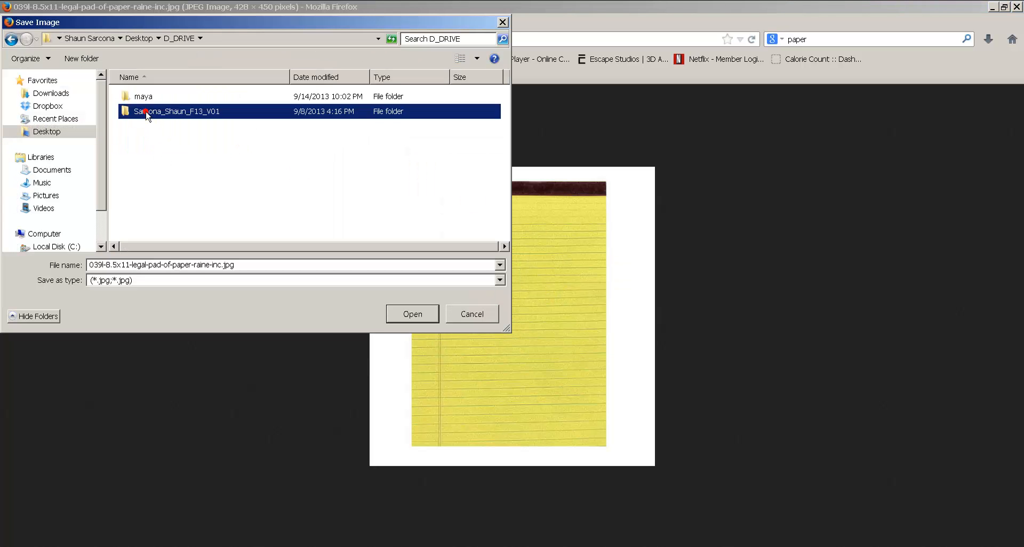
double_click(145, 111)
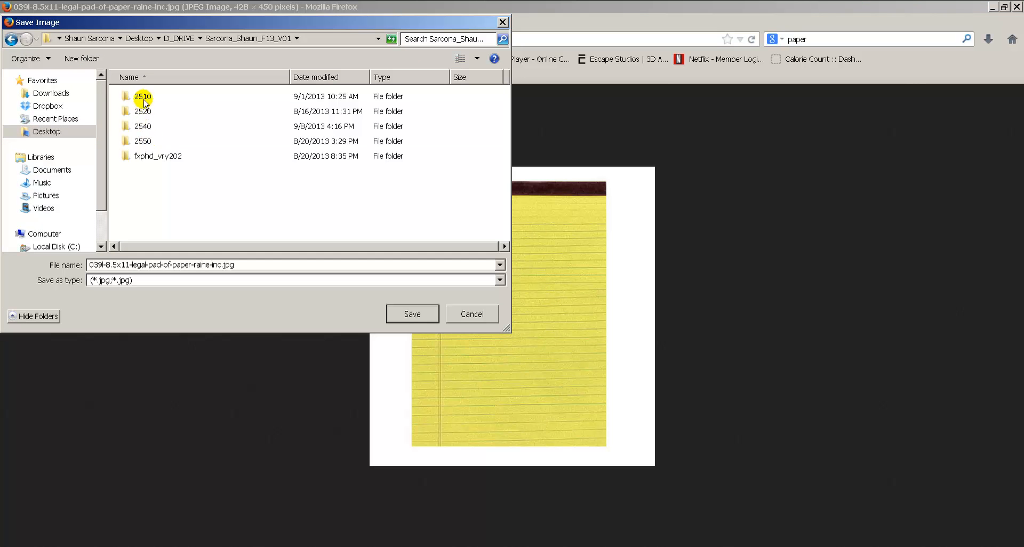
double_click(143, 96)
double_click(143, 126)
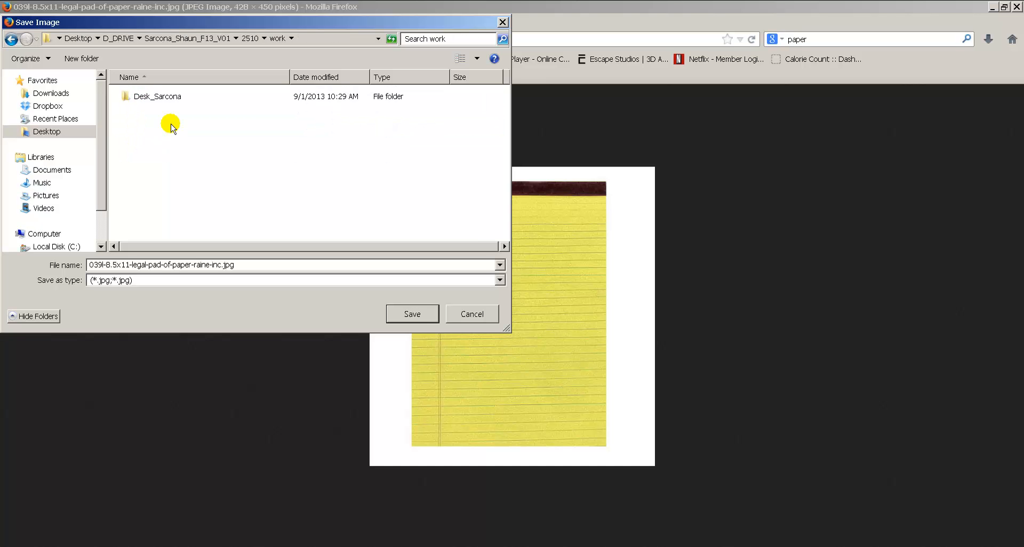
left_click(166, 100)
double_click(166, 99)
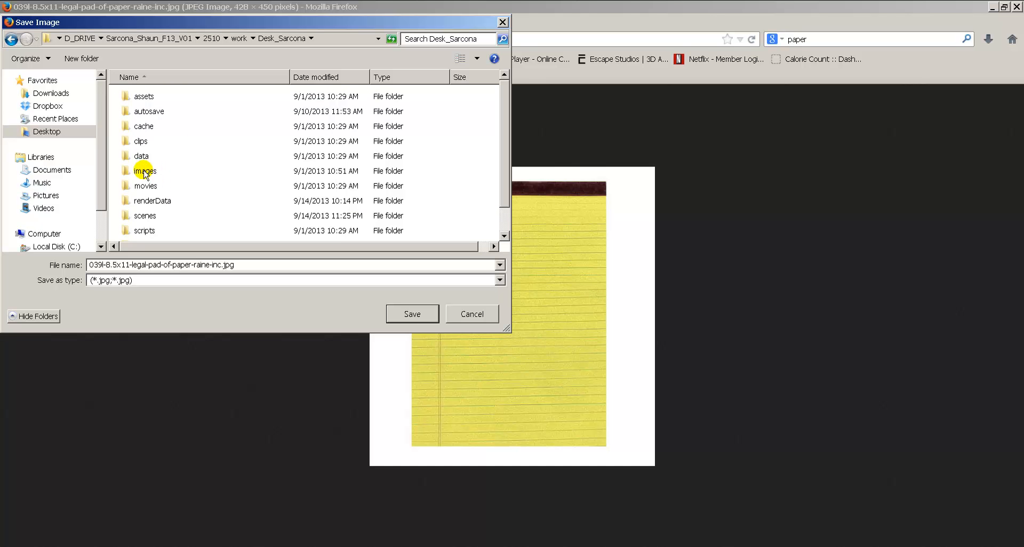
scroll(152, 187, "down", 1)
double_click(168, 231)
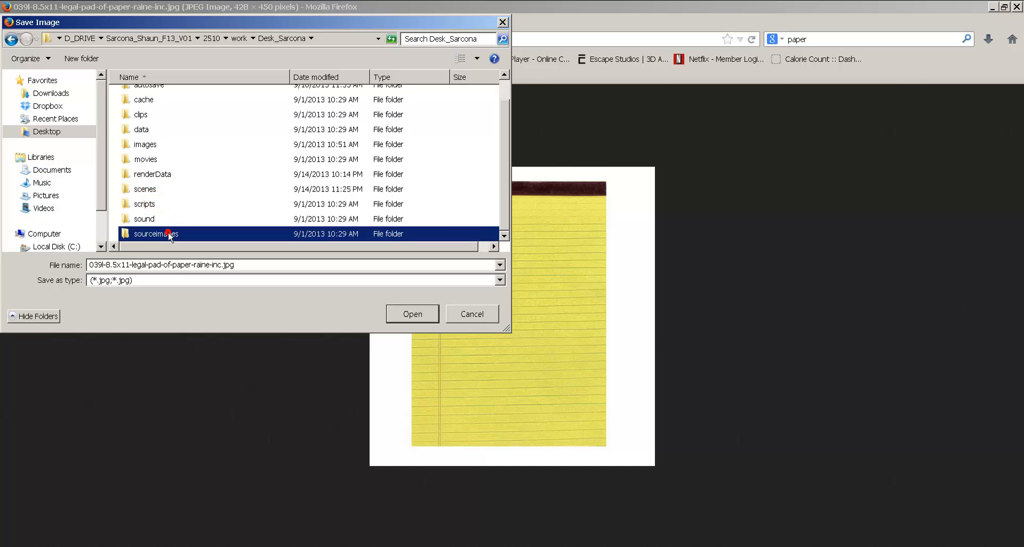
double_click(180, 265)
type("LegalPad")
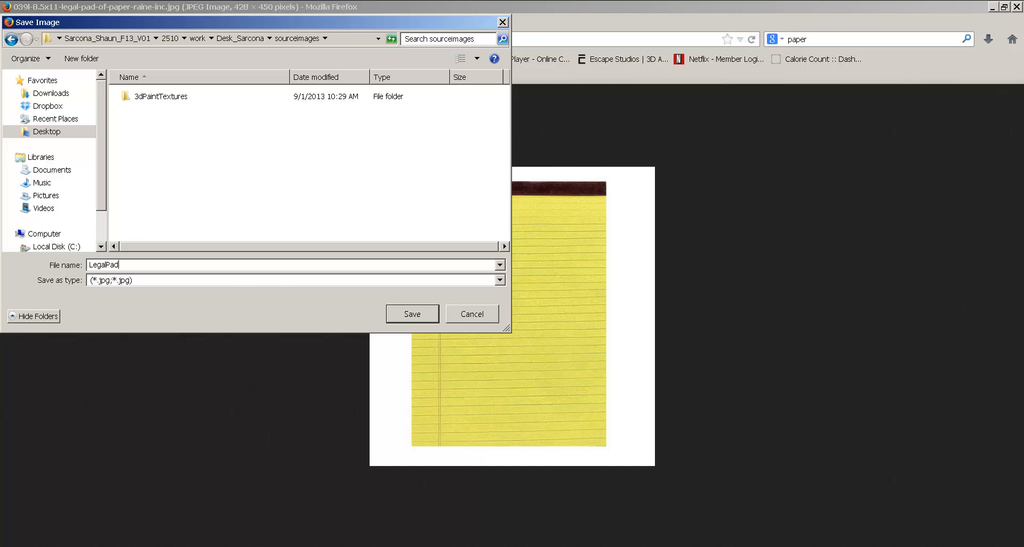
key("Return")
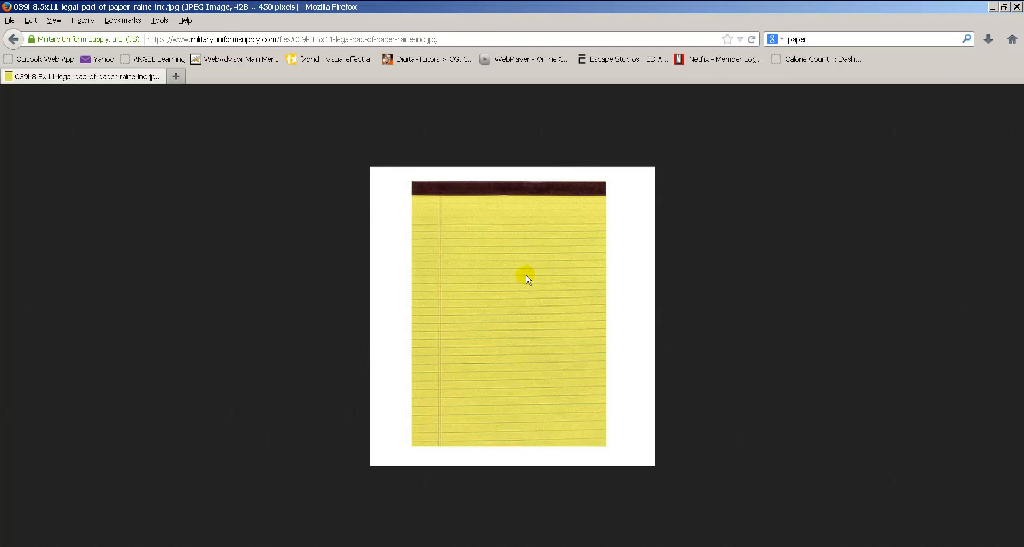
Leave the image page and open the texture site cgtextures.com.
left_click(13, 39)
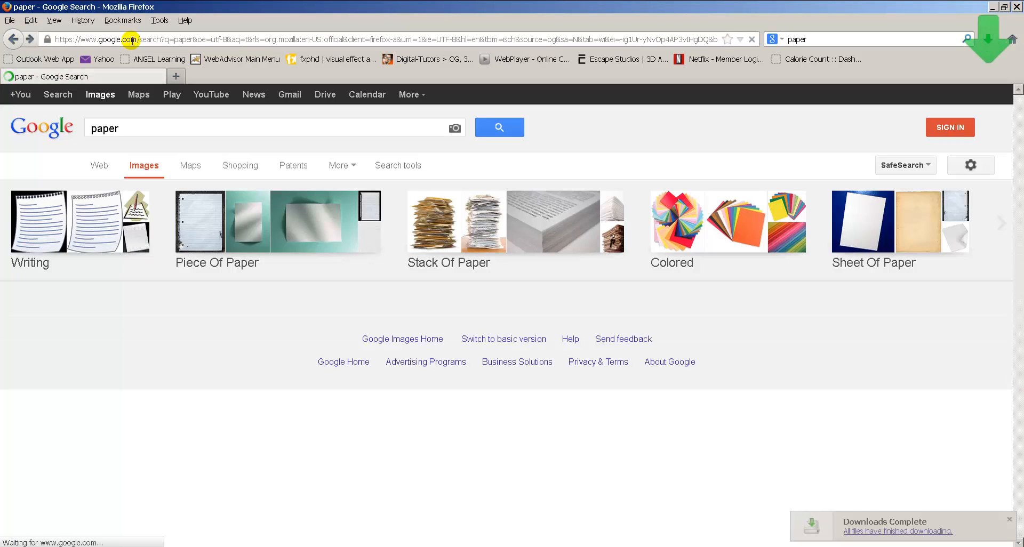
left_click(132, 40)
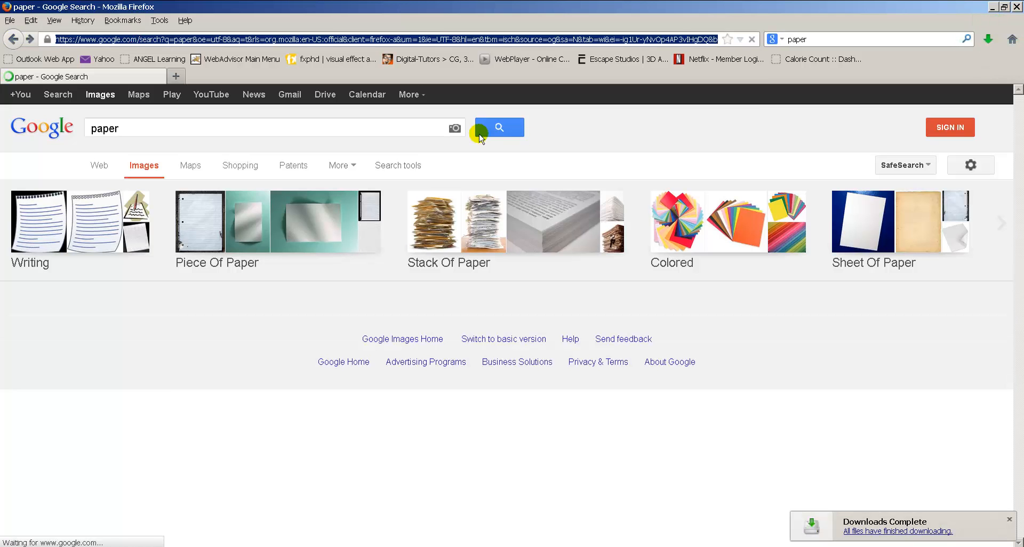
type("cgg")
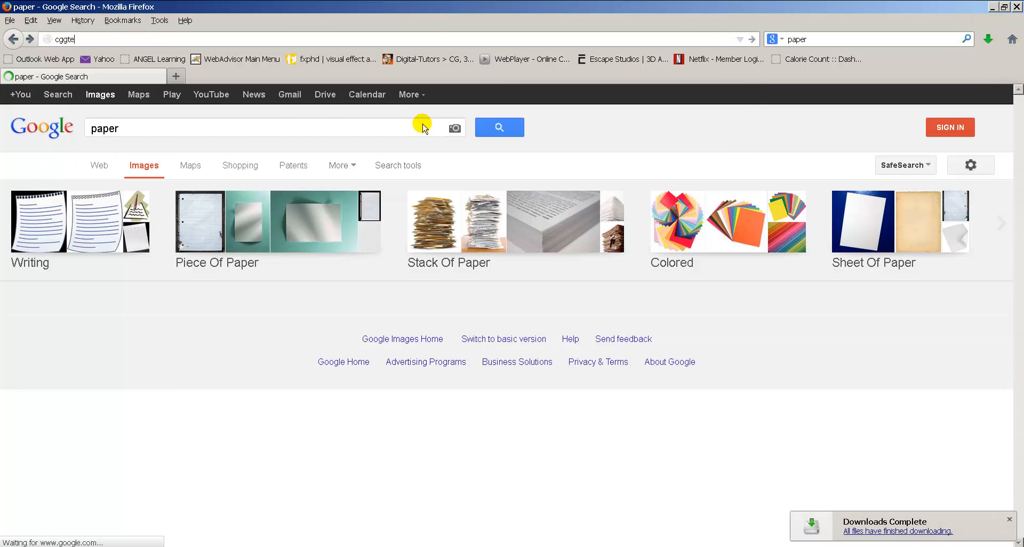
key("BackSpace")
type("te")
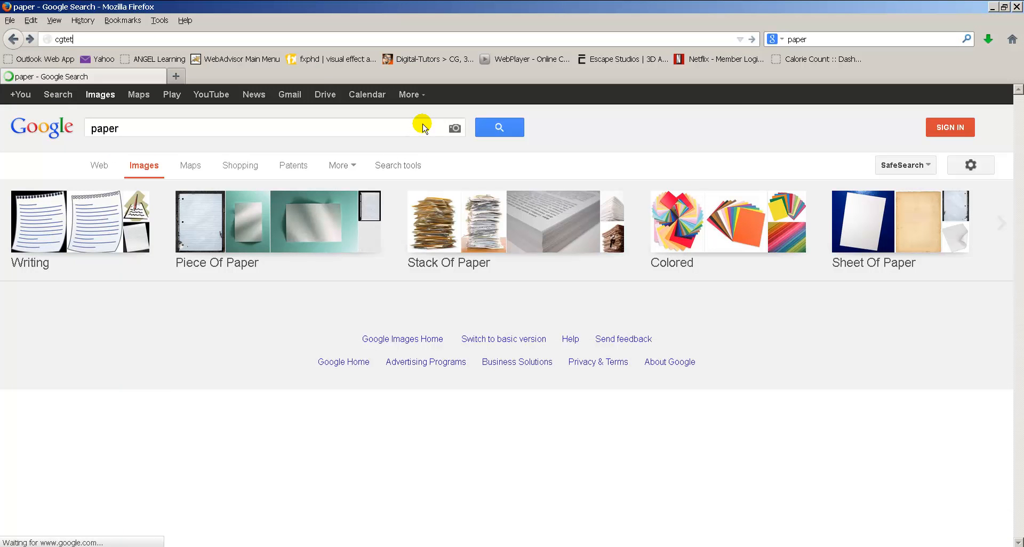
type("xtures.com")
key("Return")
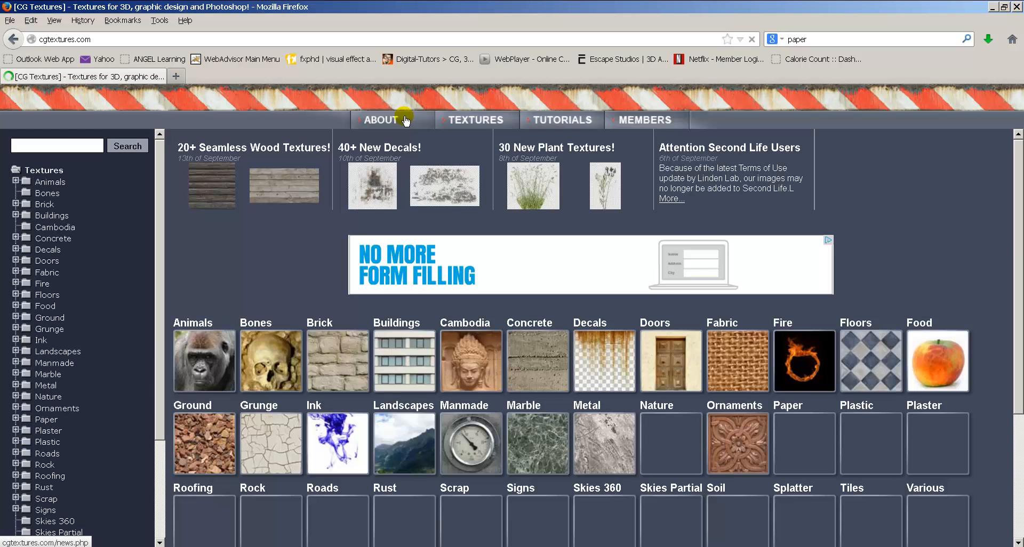
Search the texture library for "paper" and look through the resulting textures.
left_click(57, 142)
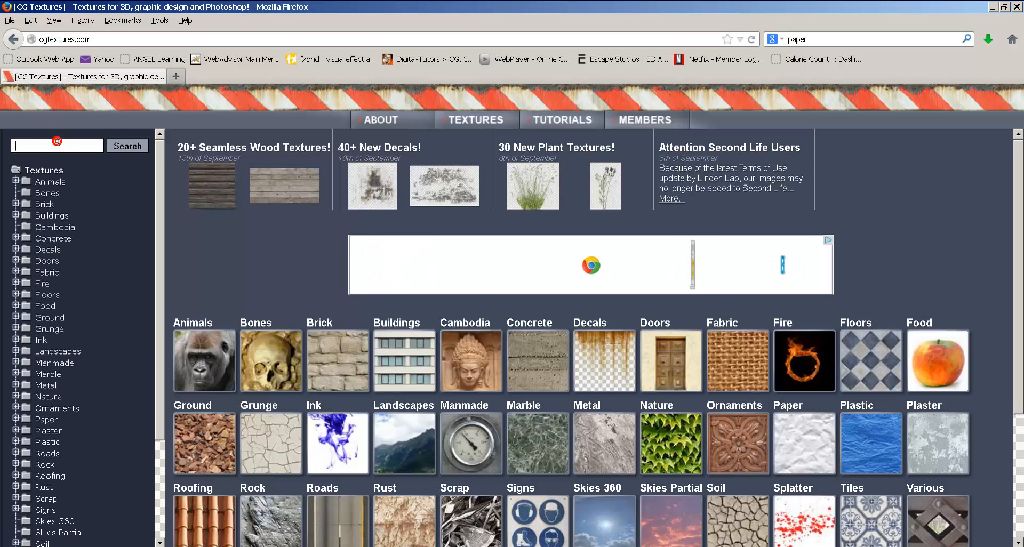
type("paper")
key("Return")
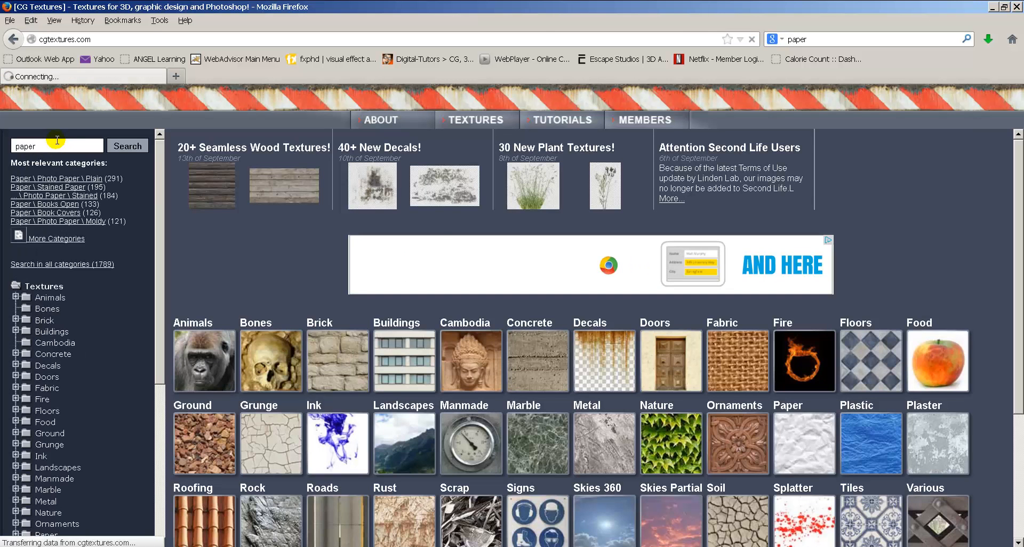
scroll(477, 398, "down", 8)
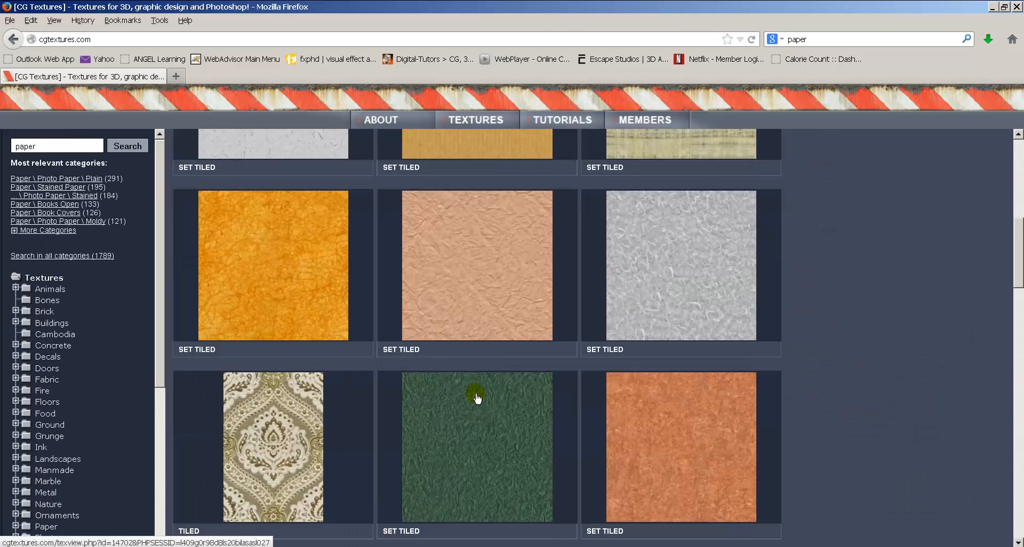
scroll(477, 395, "down", 15)
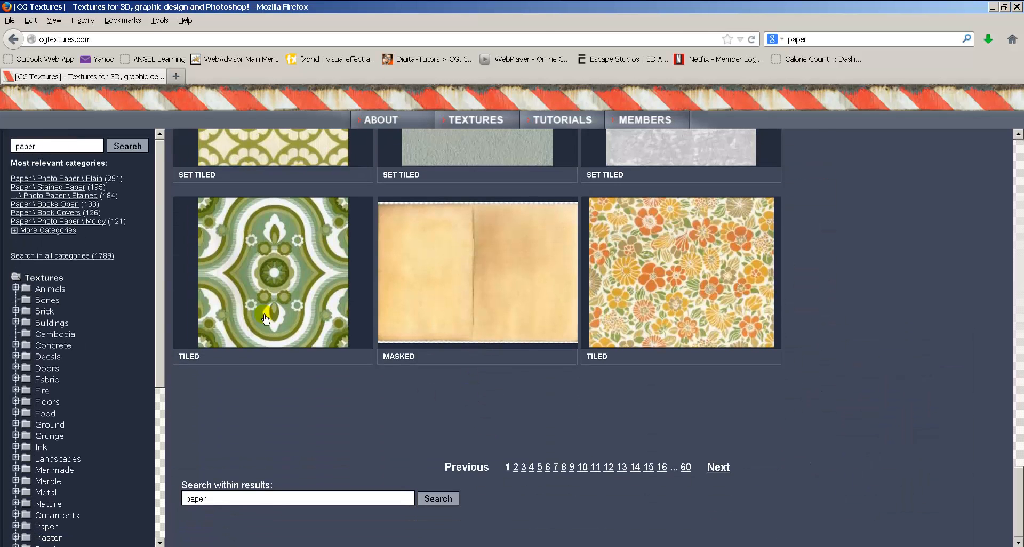
Narrow the texture library search to "paper legal".
left_click(61, 145)
type("legal")
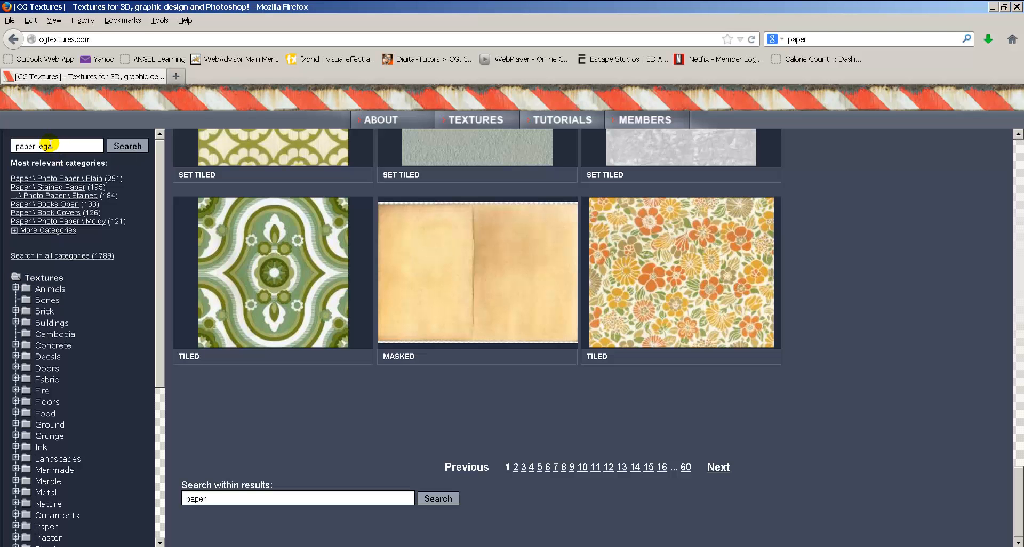
key("Return")
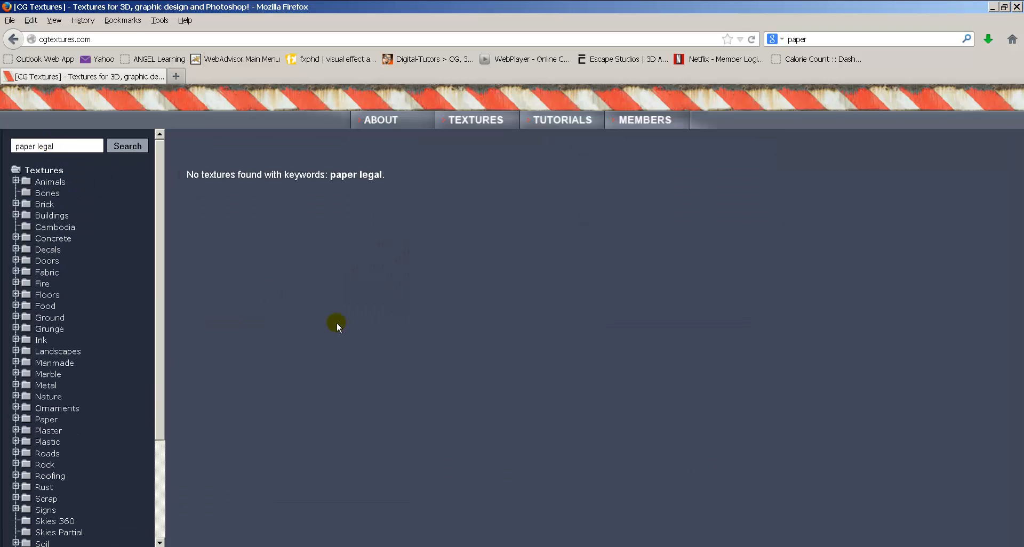
left_click_drag(387, 176, 159, 169)
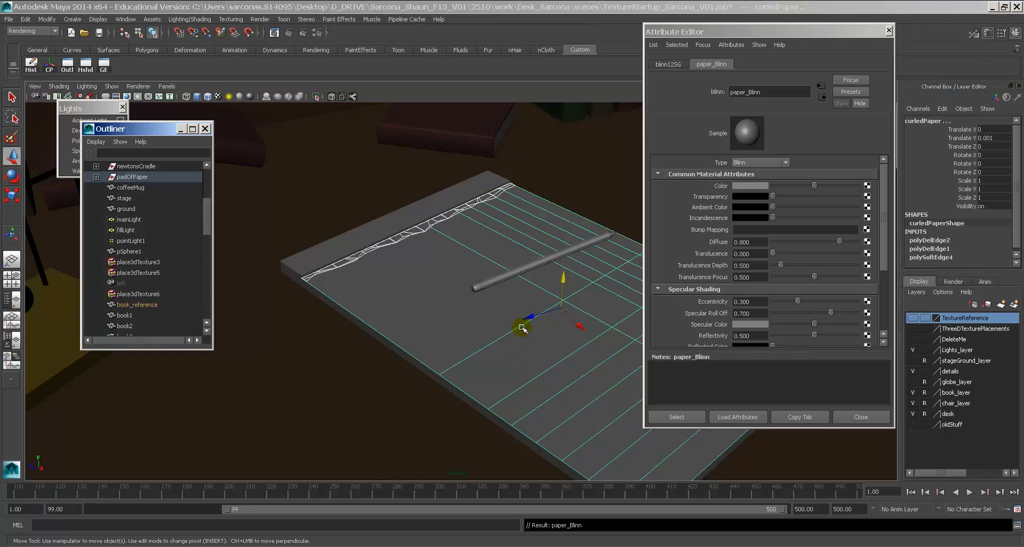
Switch back to Maya and map a File texture with LegalPad.jpg to the Color of paper_Blinn.
left_click_drag(523, 328, 460, 315, "alt")
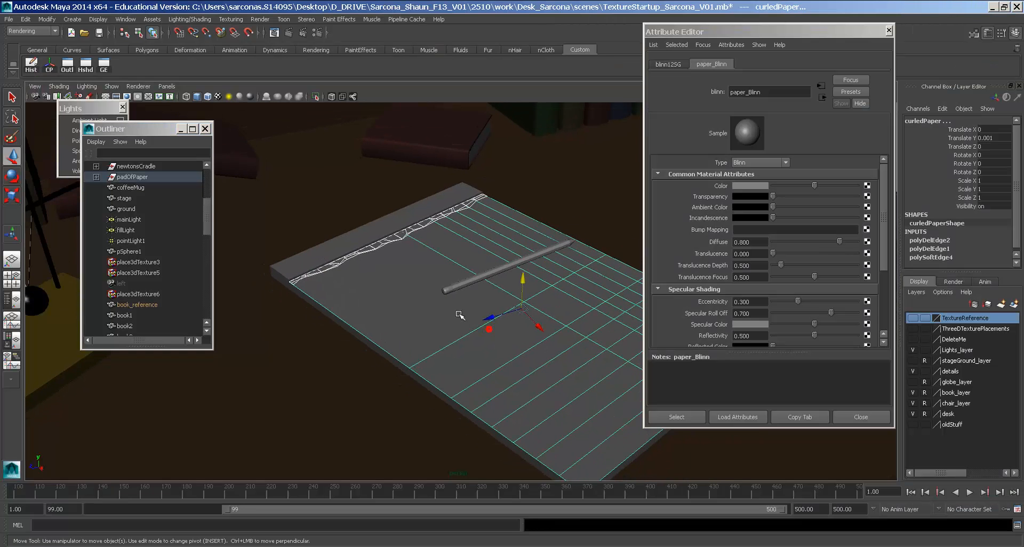
left_click(867, 187)
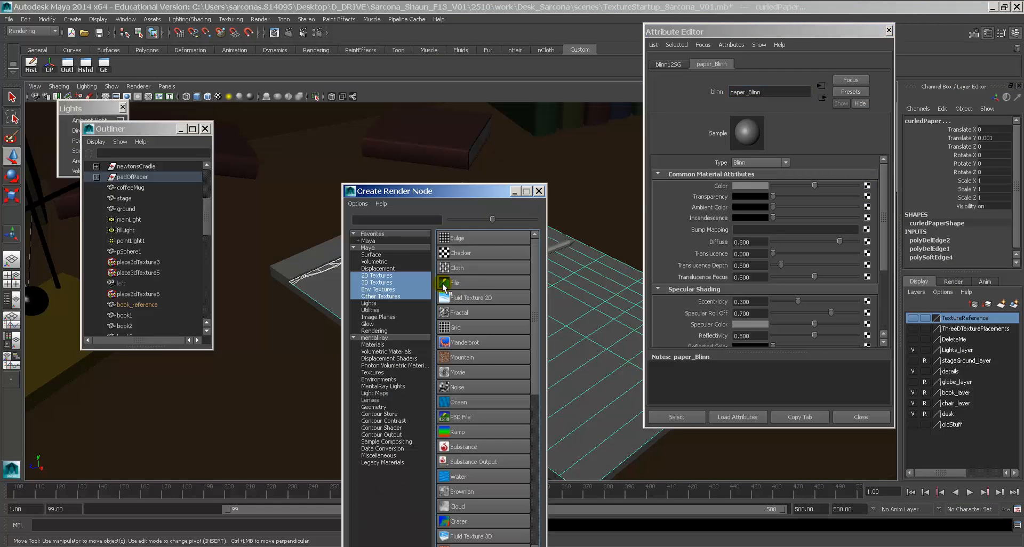
left_click(448, 283)
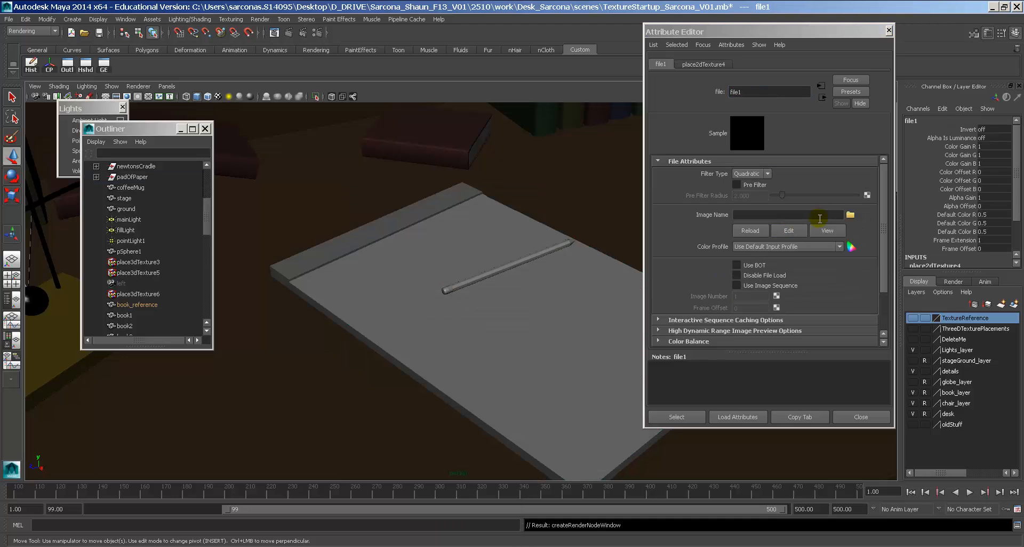
left_click(850, 215)
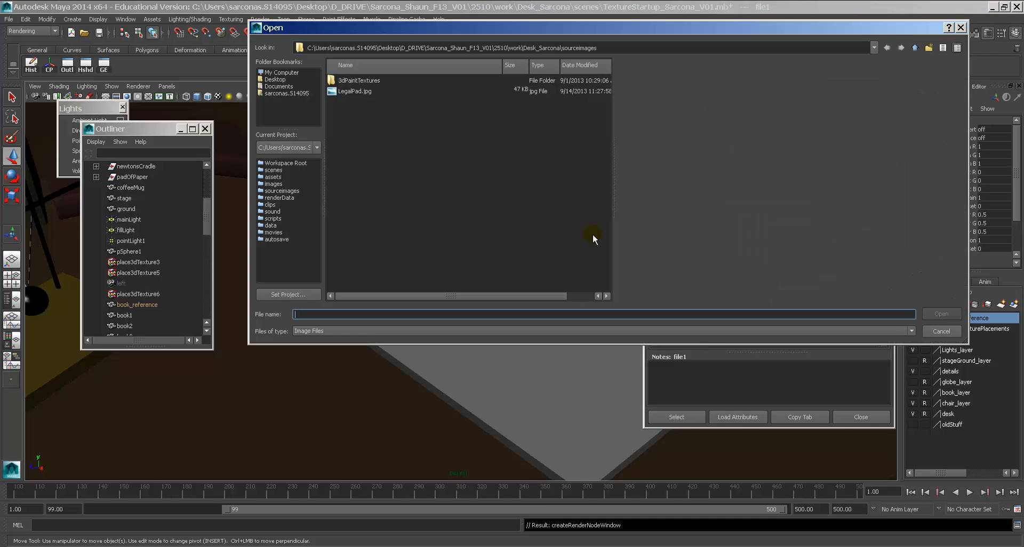
double_click(362, 92)
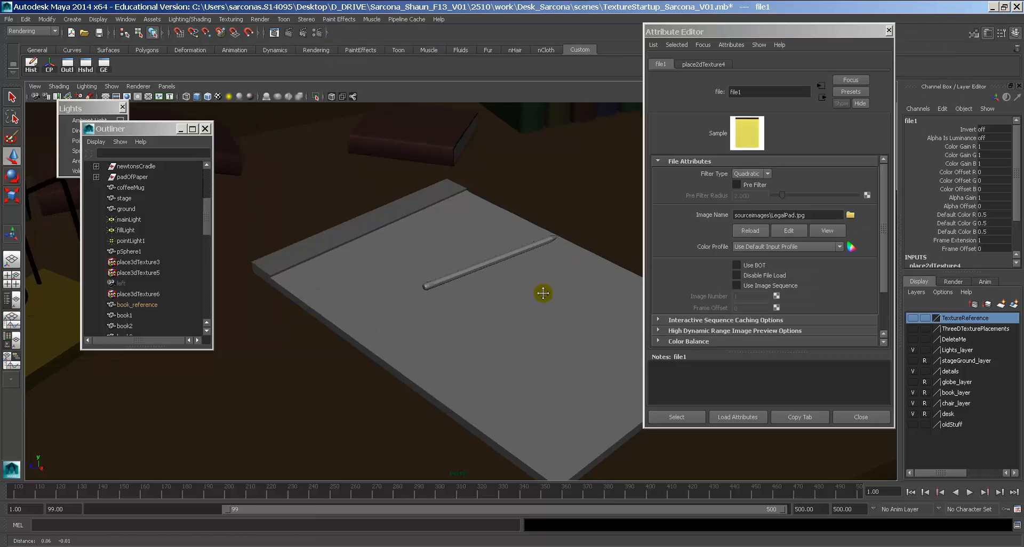
Turn on textured display in the viewport and inspect how the legal pad image sits on the paper.
middle_click_drag(543, 293, 524, 292, "alt")
key("6")
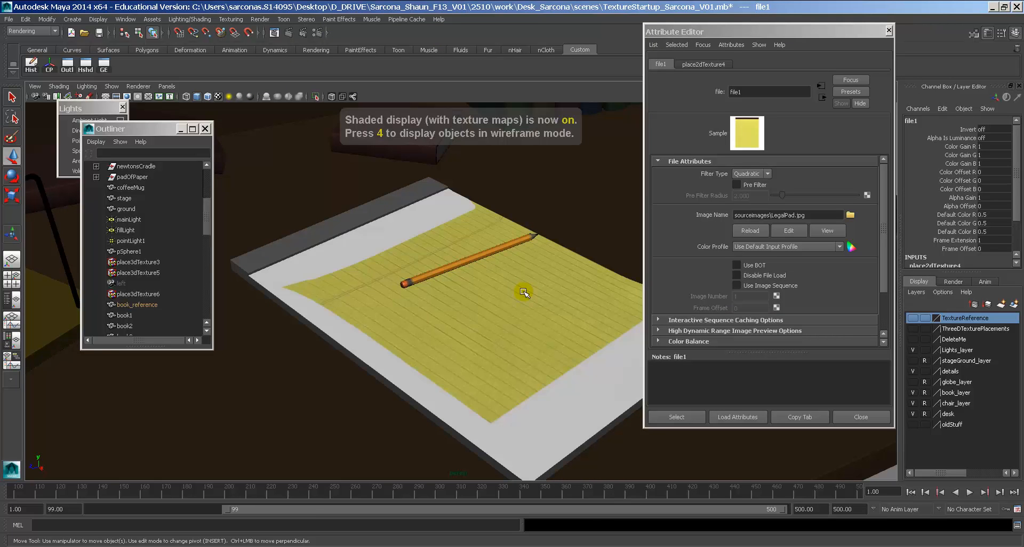
mouse_move(488, 284)
left_mouse_down("alt")
mouse_move(416, 304)
mouse_move(295, 288)
mouse_move(485, 320)
mouse_move(452, 299)
mouse_move(491, 287)
left_mouse_up("alt")
left_click(484, 287)
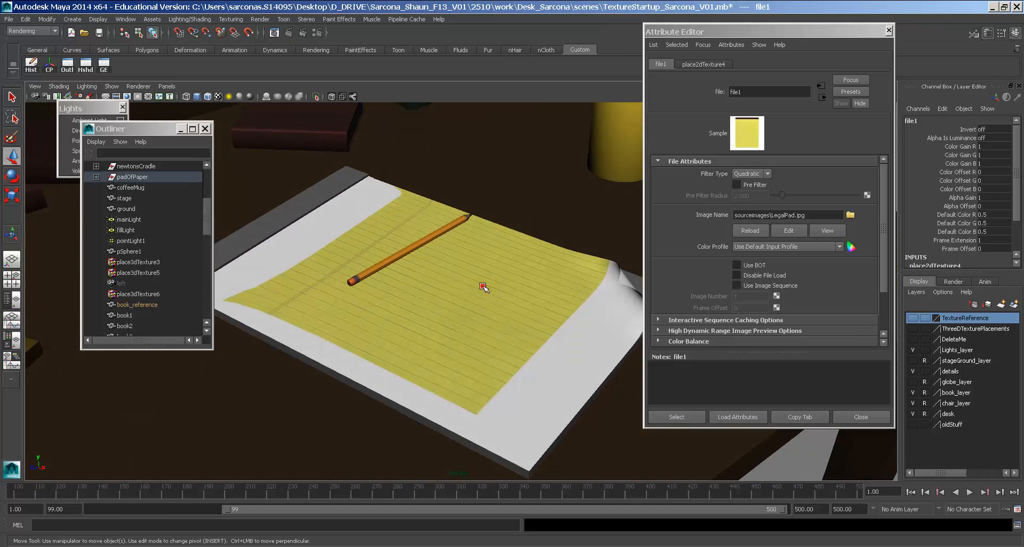
mouse_move(546, 303)
left_mouse_down("alt")
mouse_move(508, 286)
mouse_move(545, 296)
left_mouse_up("alt")
Select the curled top sheet, open its UVs in the UV Texture Editor and dim the background image.
left_click_drag(435, 258, 427, 240)
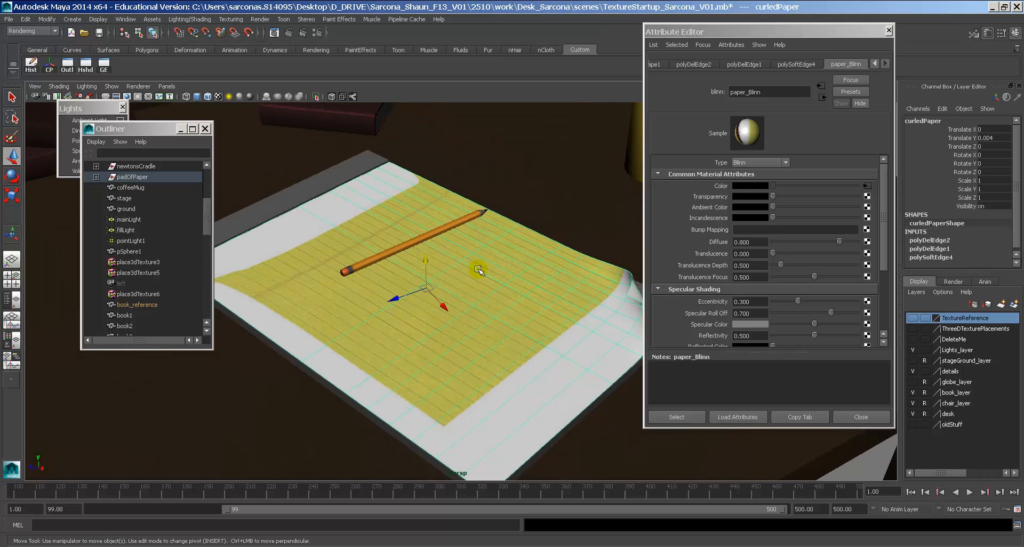
left_click(125, 20)
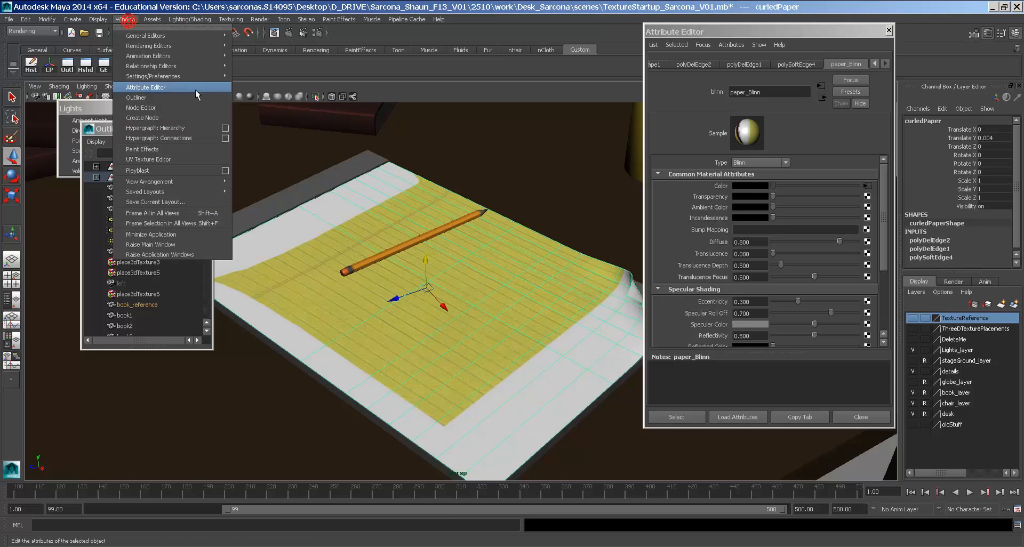
left_click(197, 160)
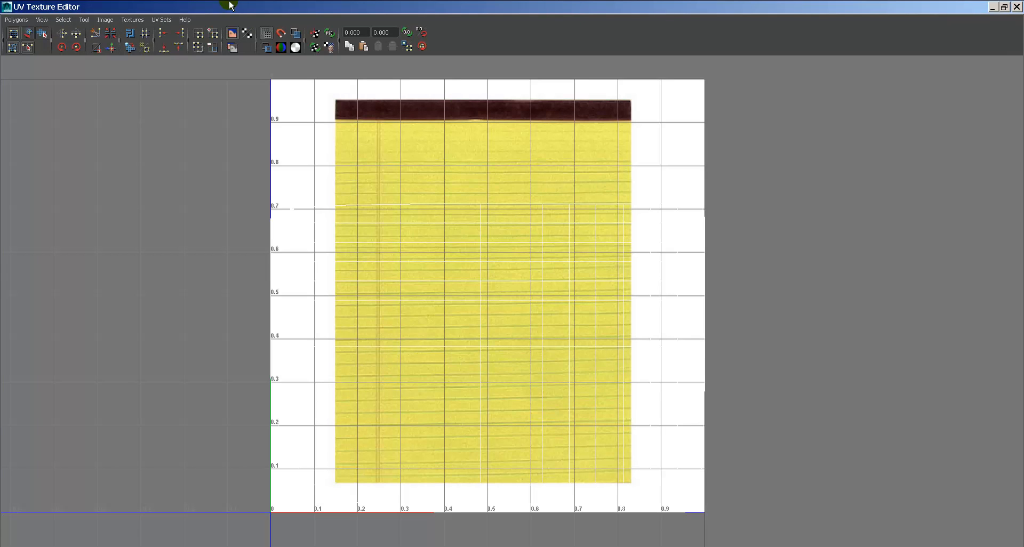
left_click(105, 20)
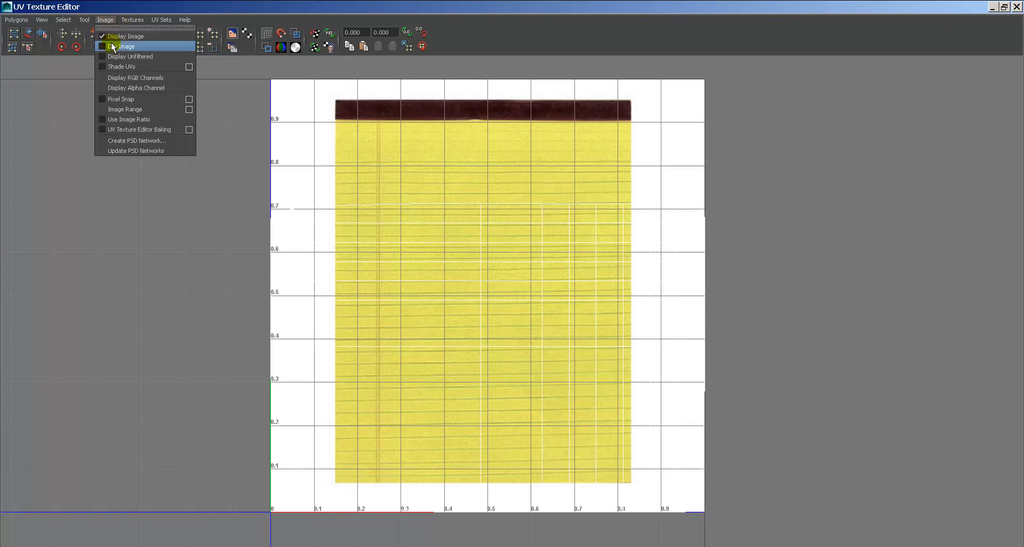
left_click(109, 36)
scroll(510, 206, "down", 1)
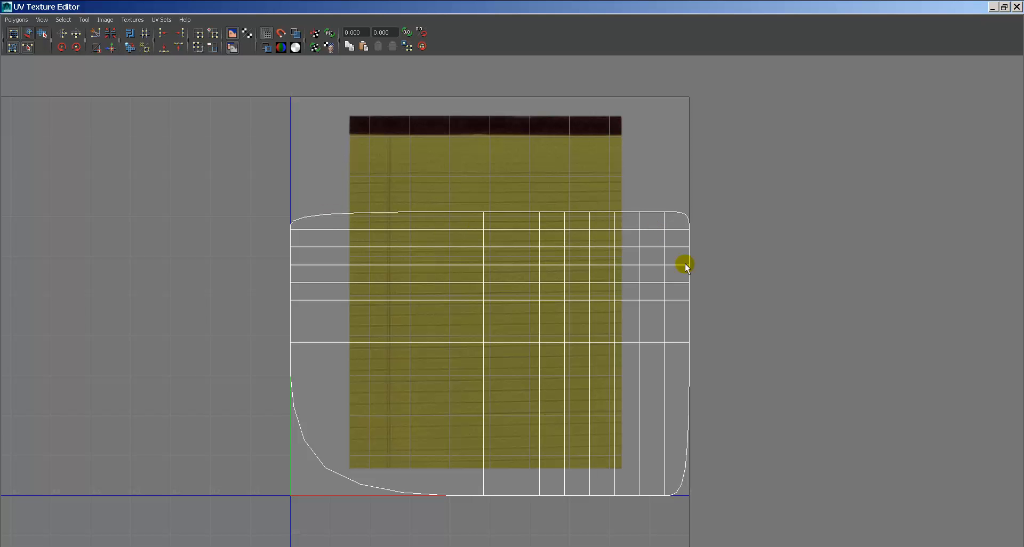
Turn off smooth preview on the curled sheet and arrange a smaller UV Texture Editor beside the viewport, refreshing the textured display.
key("1")
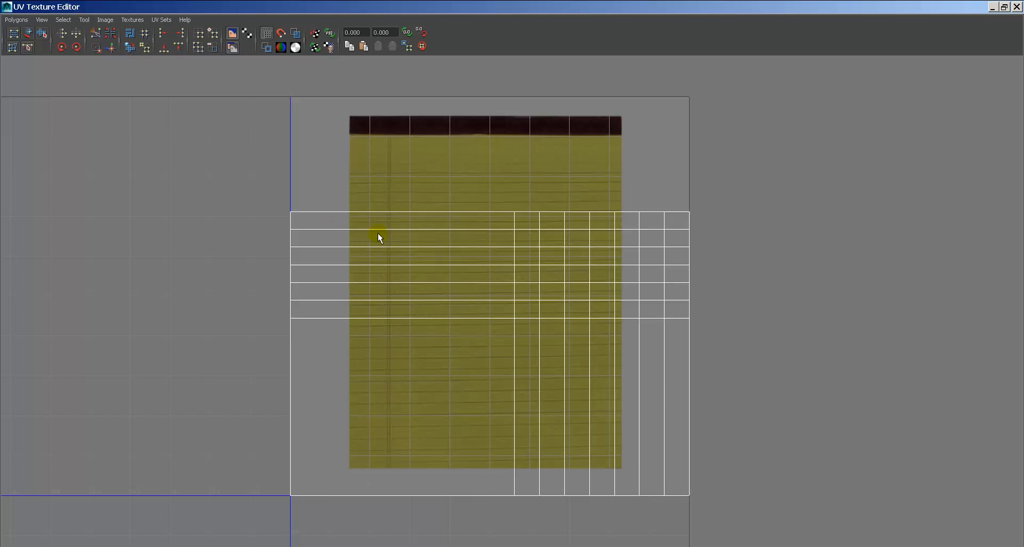
double_click(522, 5)
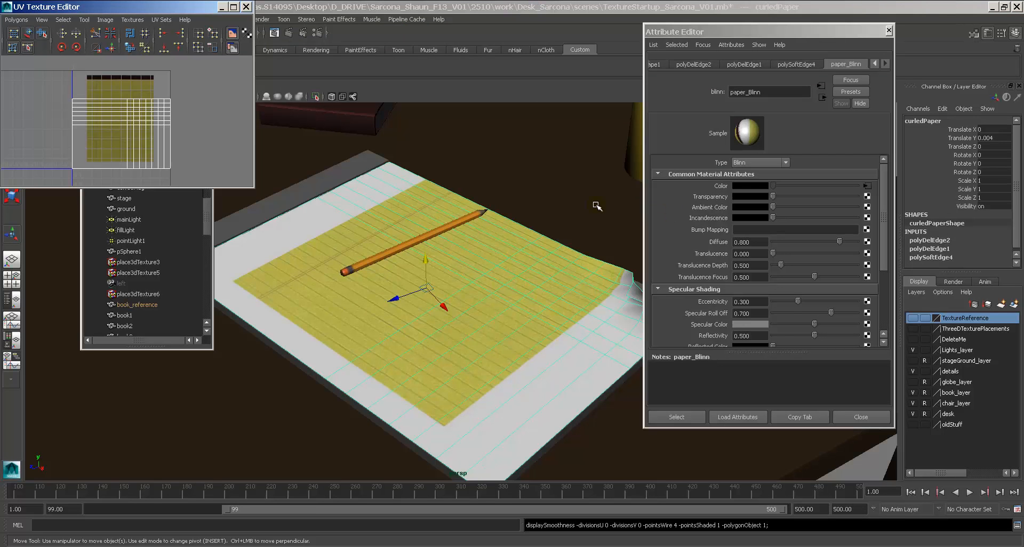
left_click_drag(254, 188, 281, 440)
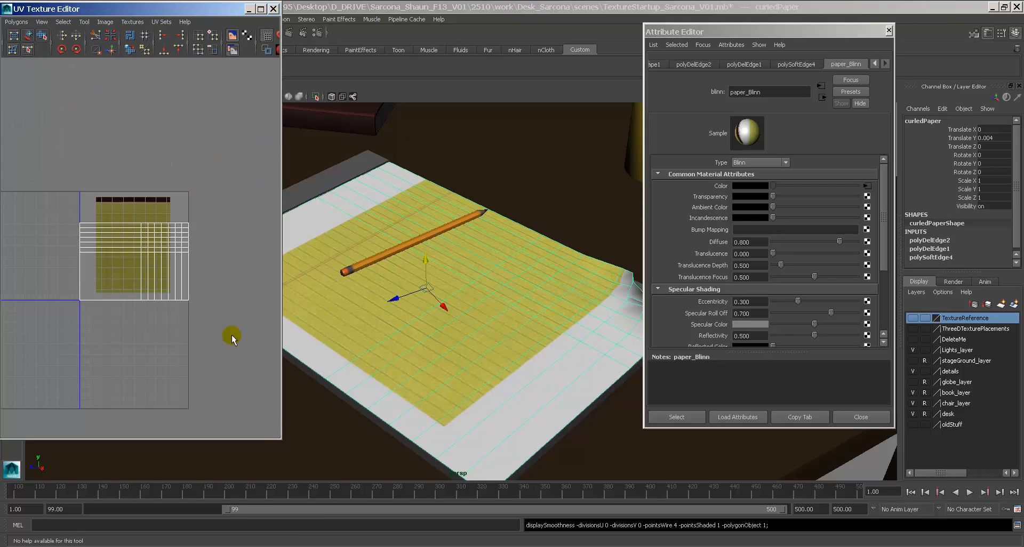
scroll(235, 250, "up", 5)
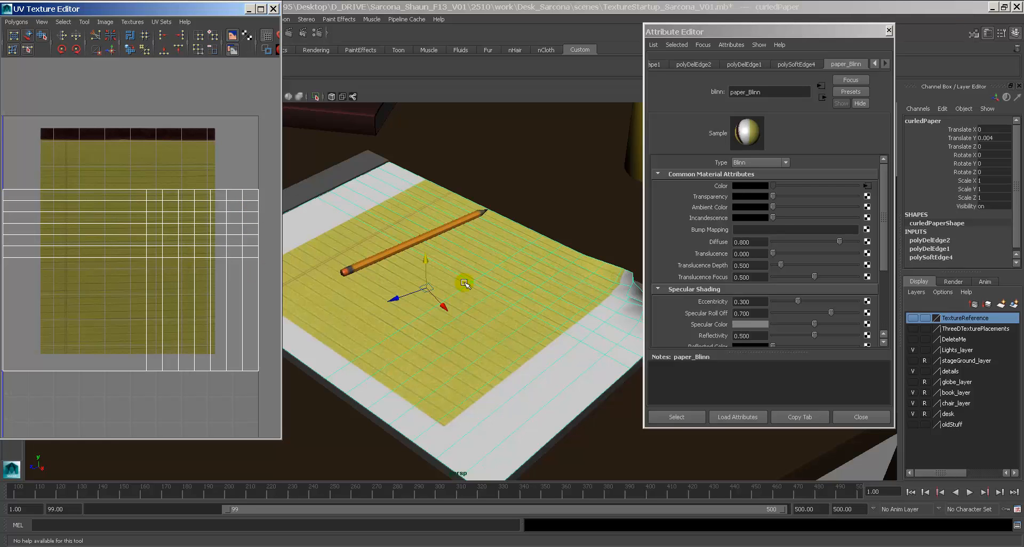
mouse_move(465, 283)
left_mouse_down("alt")
mouse_move(488, 275)
mouse_move(444, 272)
left_mouse_up("alt")
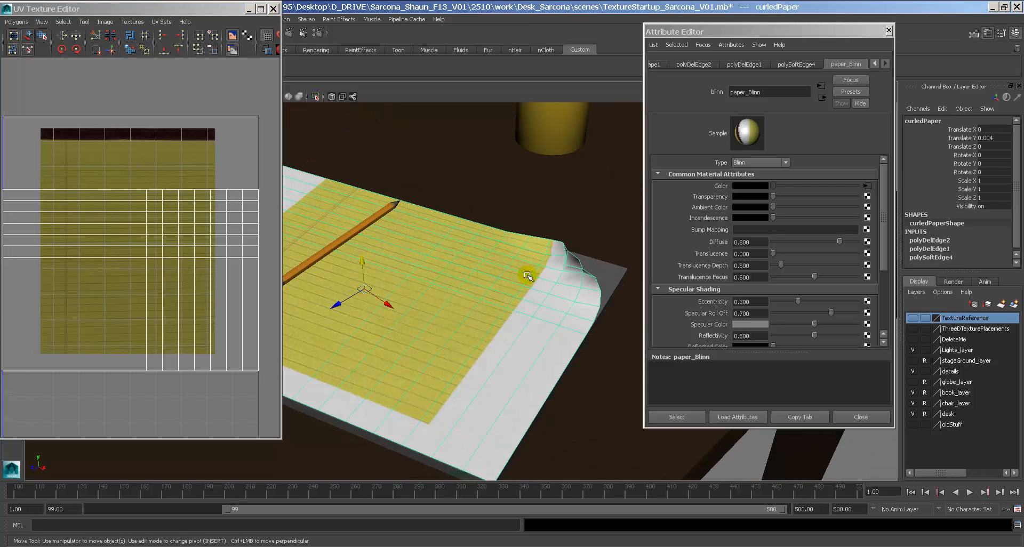
key("5")
key("6")
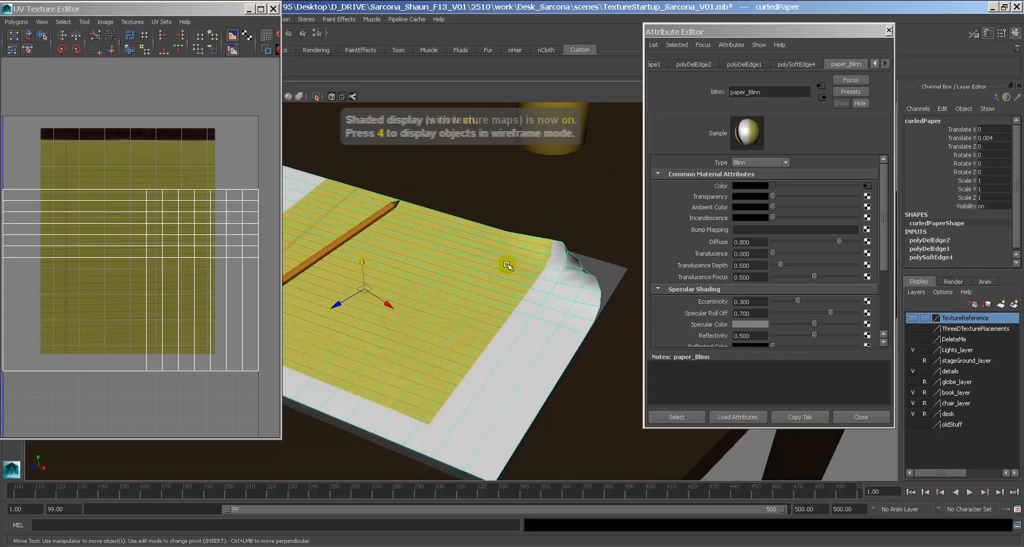
Select all UVs of the curled sheet and rotate them 90 degrees clockwise.
scroll(171, 224, "down", 3)
right_click(136, 217)
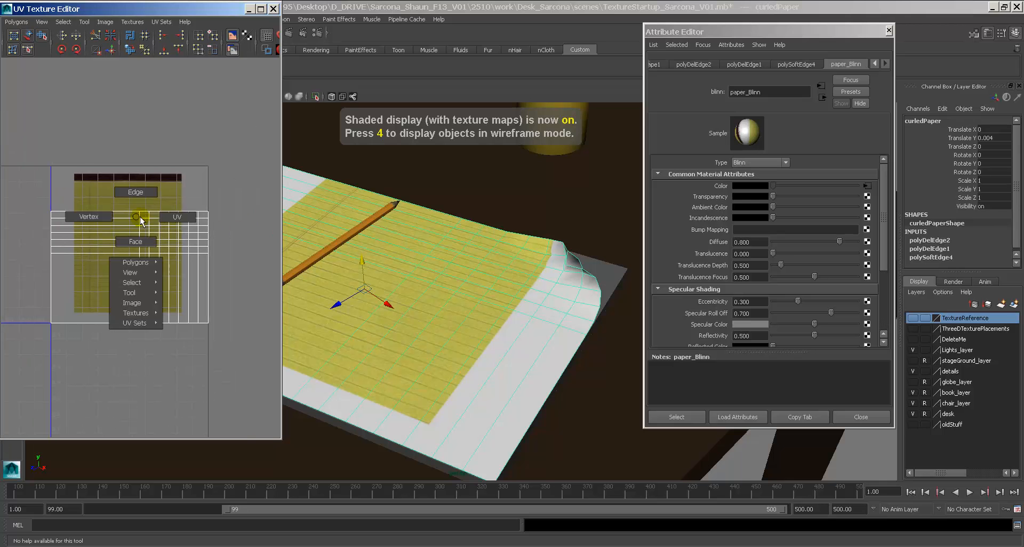
right_click_drag(142, 221, 69, 206)
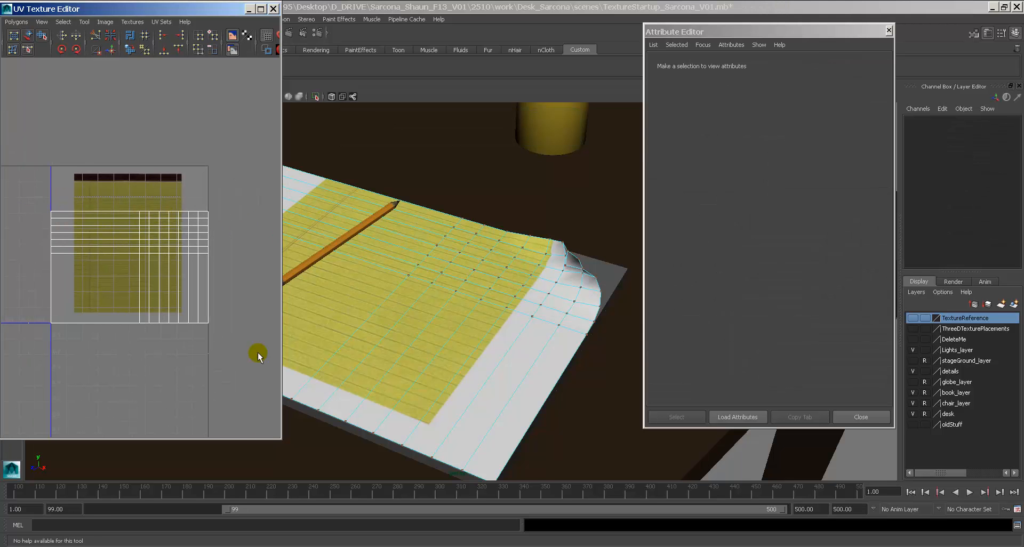
left_click_drag(257, 352, 258, 352)
left_click_drag(199, 9, 347, 51)
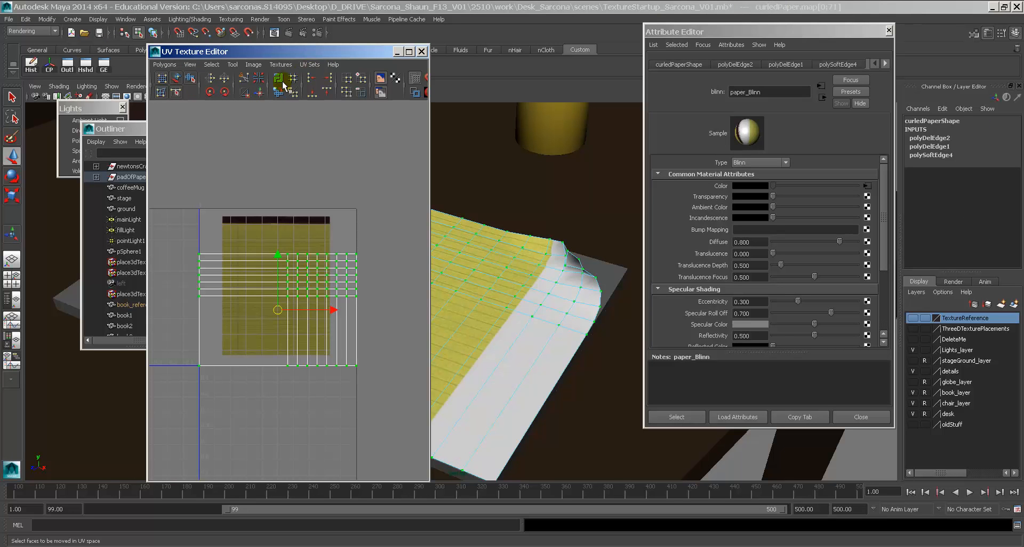
left_click(223, 93)
left_click(224, 93)
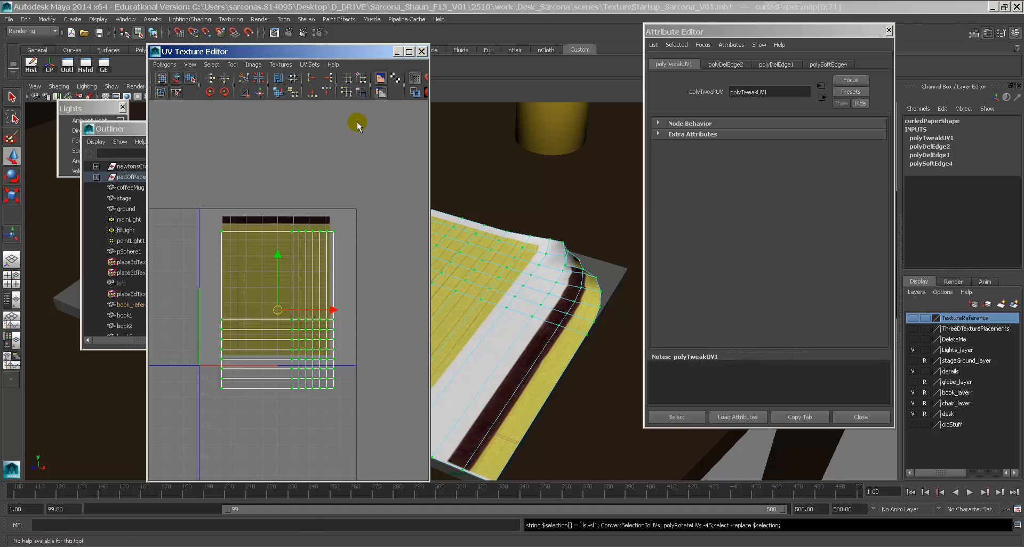
Scale and move the curled sheet's UVs to fit the yellow lined area below the dark binding of the image.
left_click_drag(346, 56, 125, 70)
middle_click_drag(383, 319, 476, 302, "alt")
left_click_drag(486, 309, 455, 294, "alt")
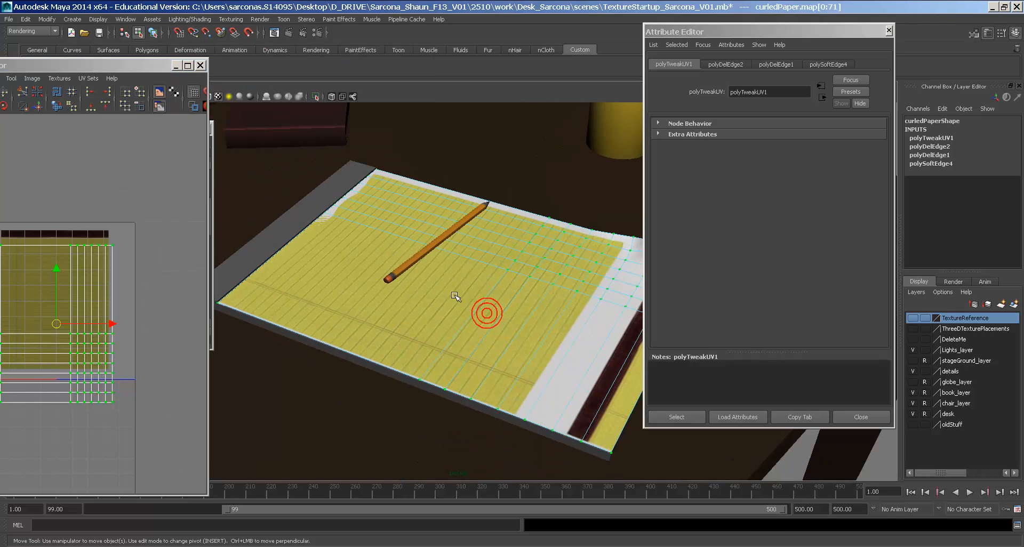
left_click_drag(133, 65, 239, 62)
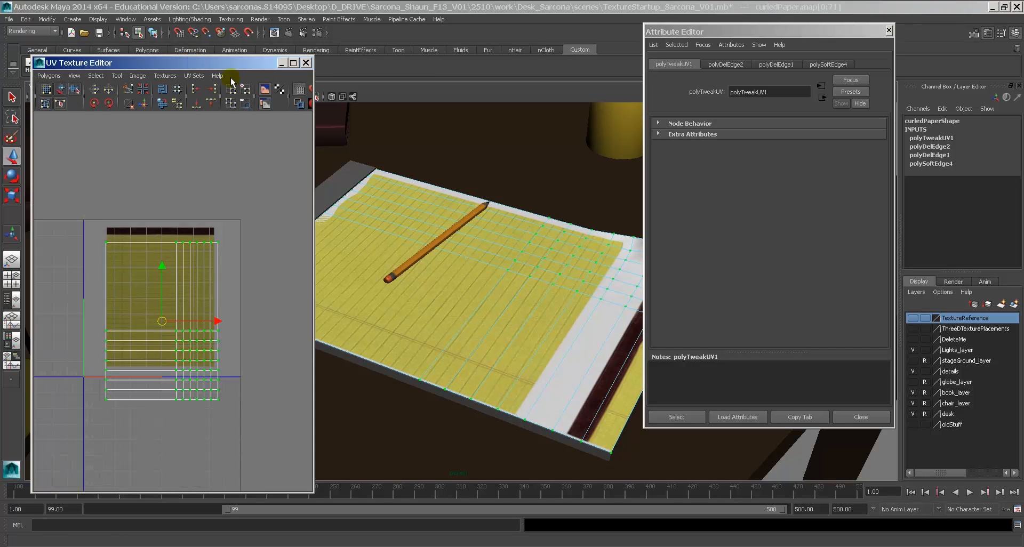
middle_click_drag(199, 243, 195, 224, "alt")
key("r")
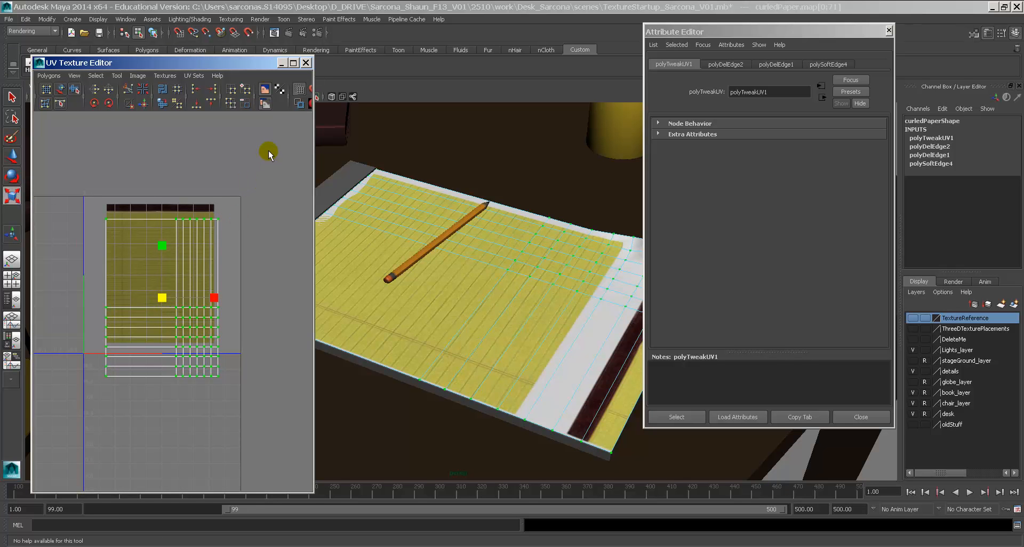
middle_click_drag(268, 150, 261, 152)
key("w")
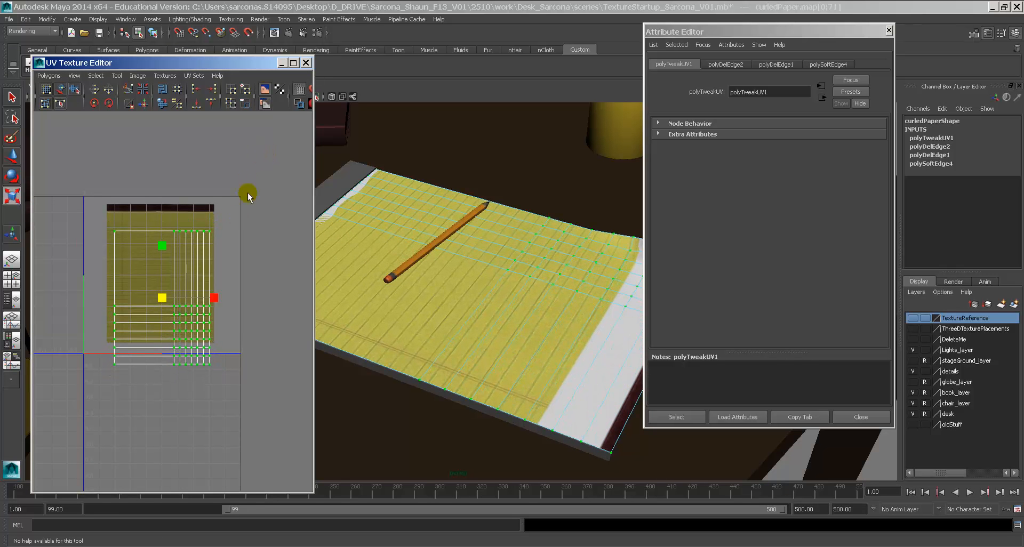
left_click_drag(165, 248, 163, 226)
key("r")
left_click_drag(216, 278, 208, 281)
key("w")
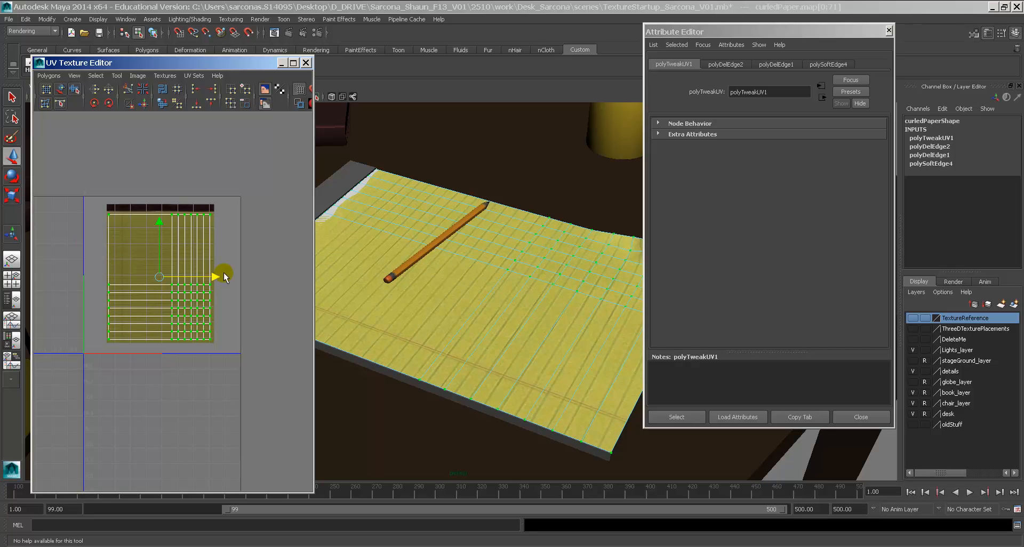
Return to object mode and inspect from several angles how the ruled lines sit on the curled sheet.
mouse_move(467, 270)
left_mouse_down("alt")
mouse_move(451, 264)
mouse_move(532, 245)
mouse_move(405, 282)
mouse_move(526, 270)
mouse_move(506, 281)
mouse_move(489, 265)
left_mouse_up("alt")
mouse_move(446, 233)
left_mouse_down("alt")
mouse_move(455, 232)
mouse_move(420, 226)
left_mouse_up("alt")
right_click_drag(425, 228, 437, 216)
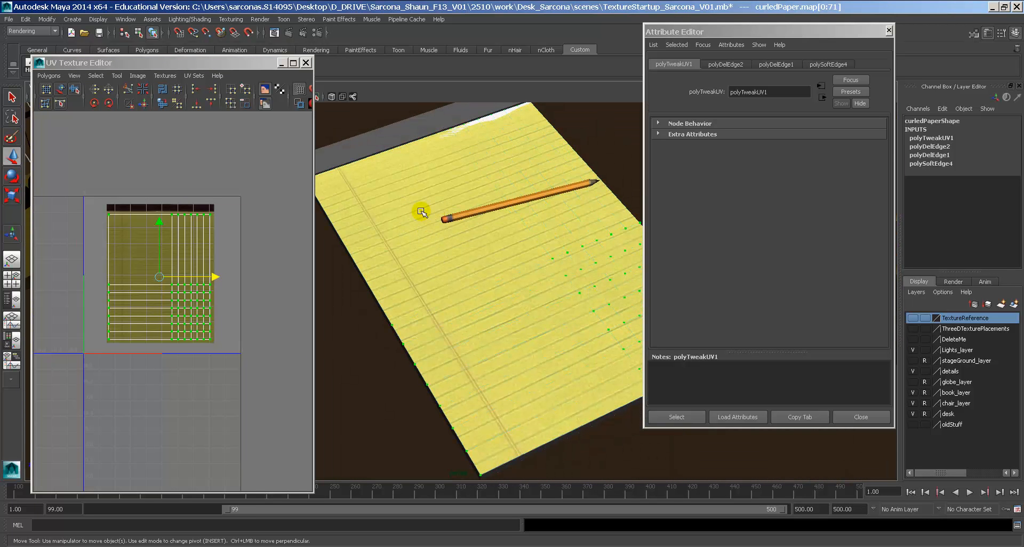
left_click(421, 212)
left_click_drag(423, 204, 428, 222, "alt")
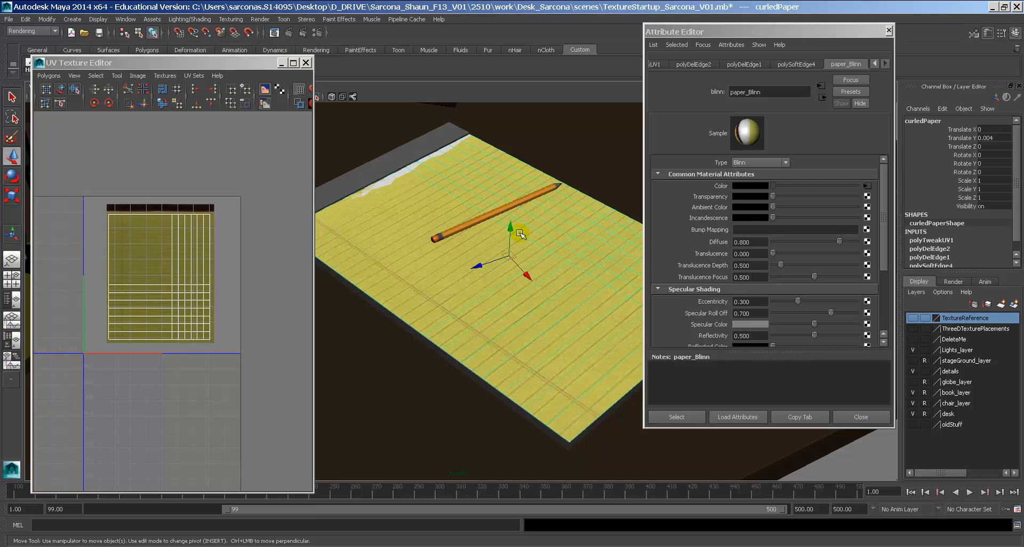
left_click_drag(513, 231, 428, 235)
left_click(564, 165)
key("ctrl+z")
left_click(539, 184)
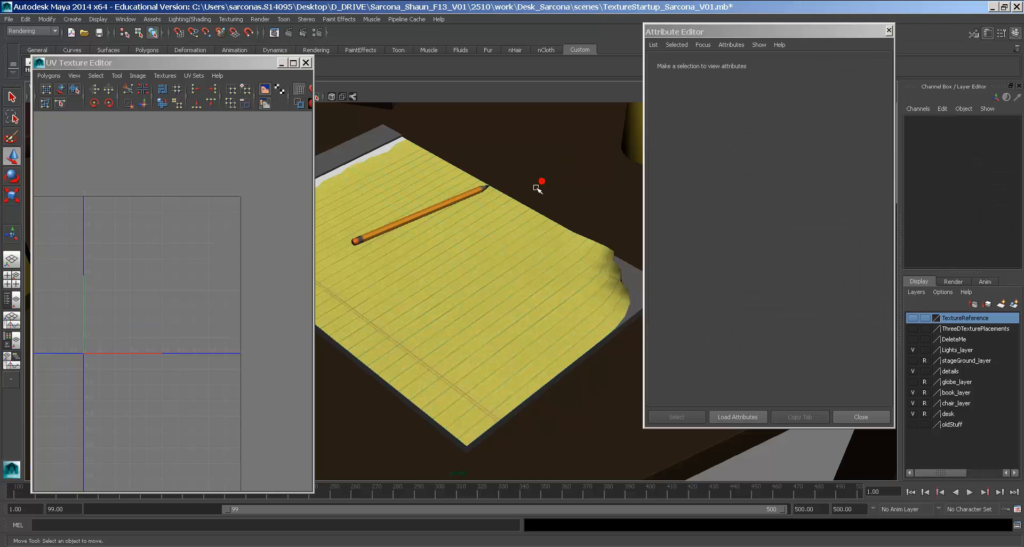
Select the first torn paper strip along the pad's binding, lift it to identify it, and undo the move.
middle_click_drag(451, 246, 534, 280, "alt")
right_click_drag(410, 273, 579, 300, "alt")
left_click(527, 239)
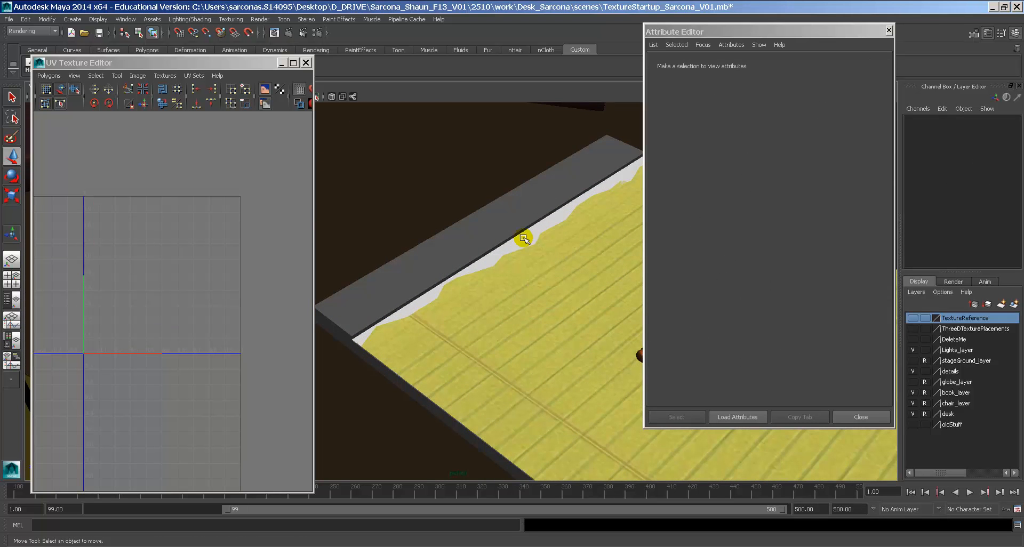
middle_click_drag(528, 243, 522, 248, "alt")
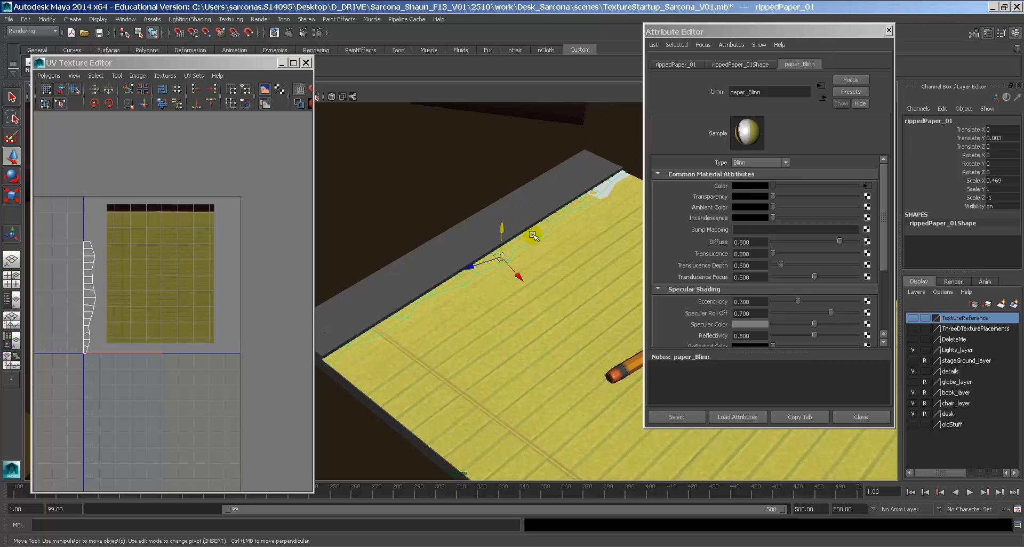
left_click_drag(500, 224, 506, 168)
key("ctrl+z")
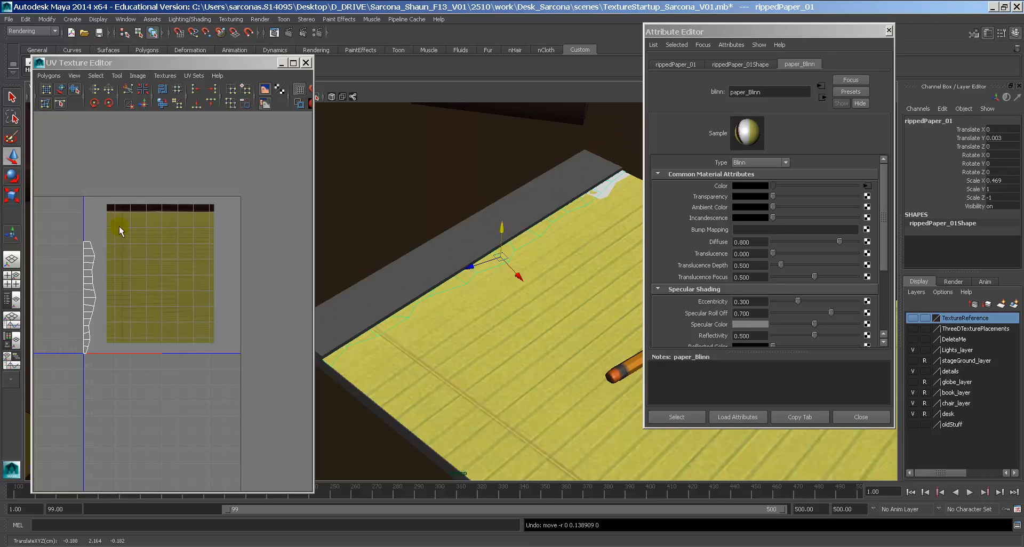
Select all UVs of the first torn strip, rotate them 90 degrees clockwise and move them to the upper part of the pad image.
right_click(90, 262)
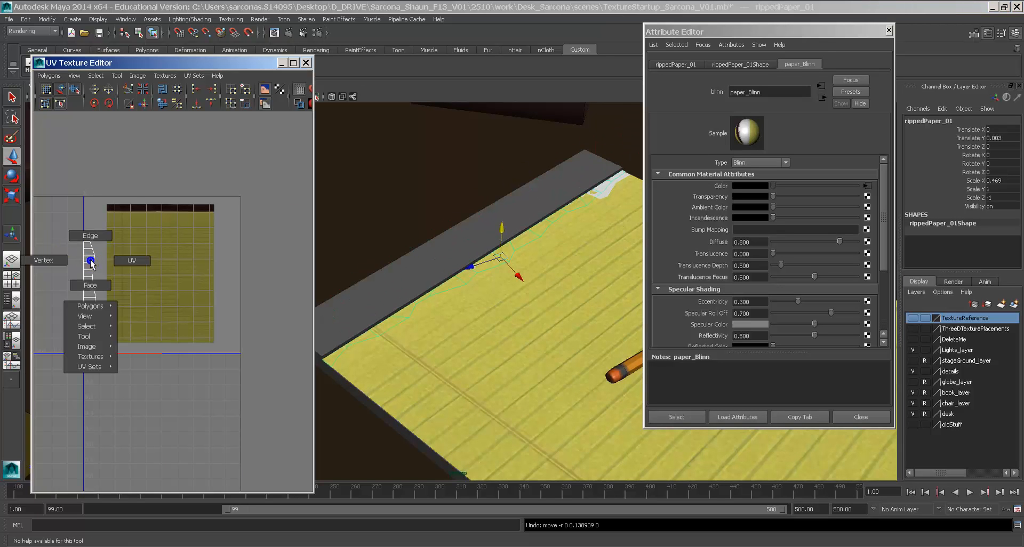
left_click(113, 260)
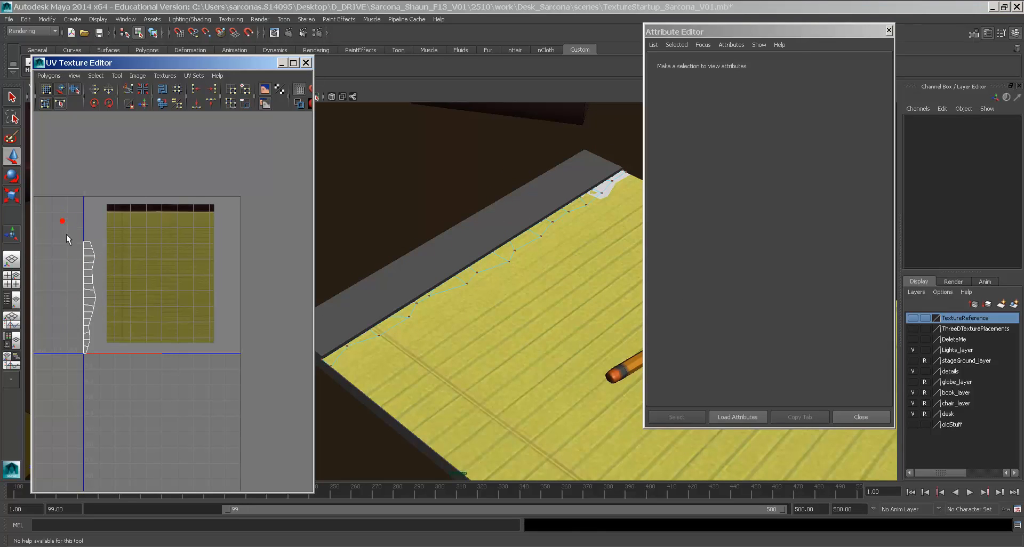
left_click_drag(126, 386, 127, 385)
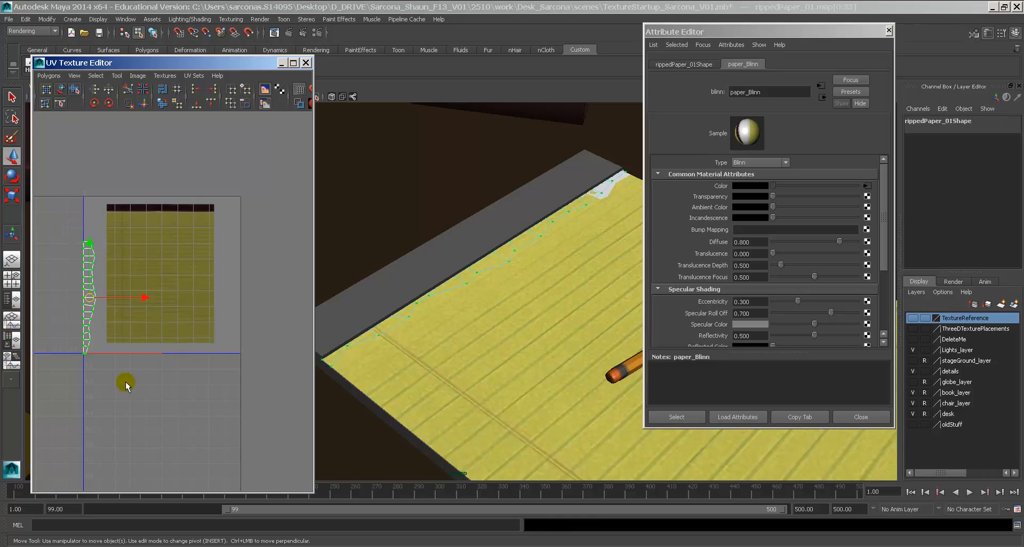
left_click(109, 104)
left_click(109, 104)
left_click_drag(88, 296, 161, 223)
Enlarge the UV Texture Editor and align the first torn strip's UVs across the yellow area directly below the dark binding.
scroll(160, 223, "up", 5)
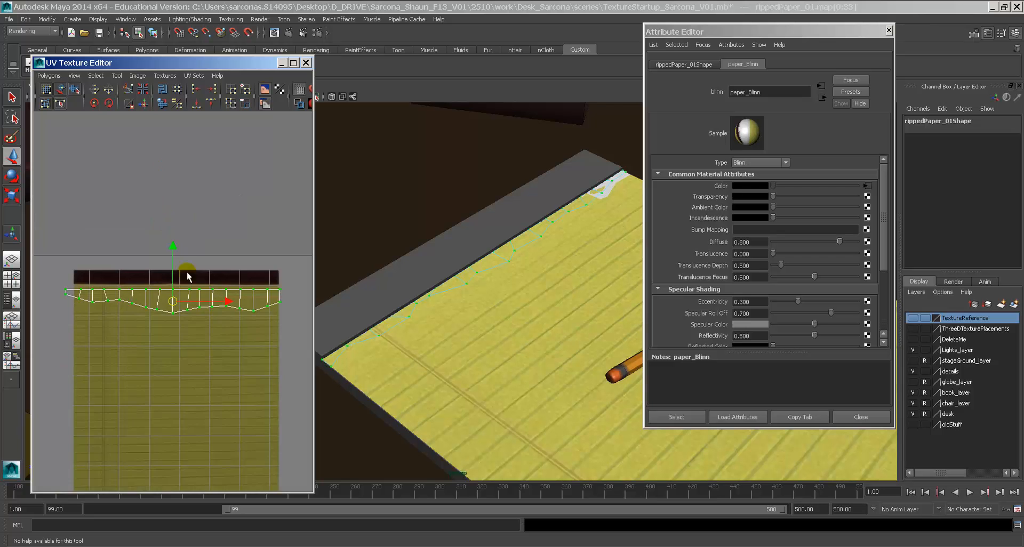
key("r")
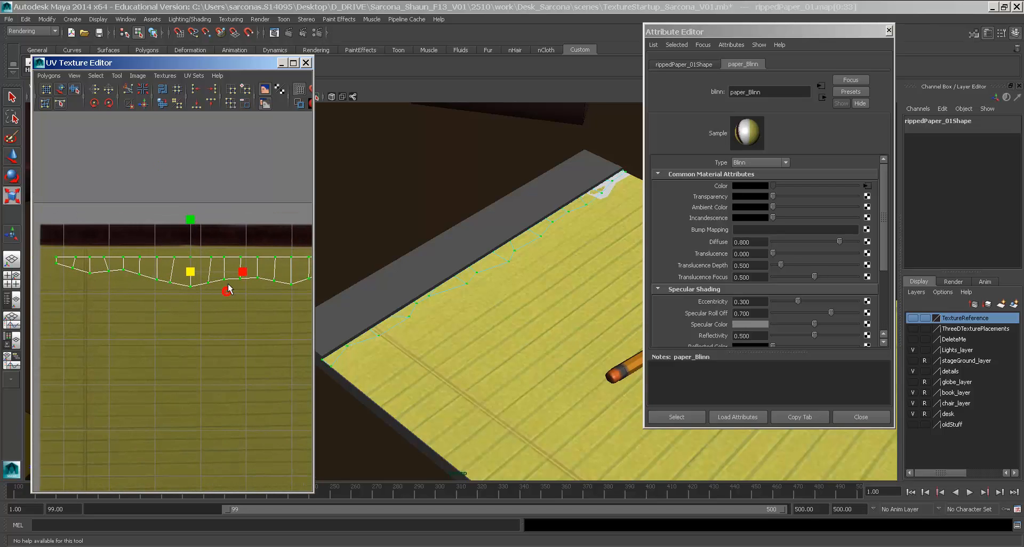
left_click_drag(314, 278, 487, 276)
scroll(363, 275, "down", 3)
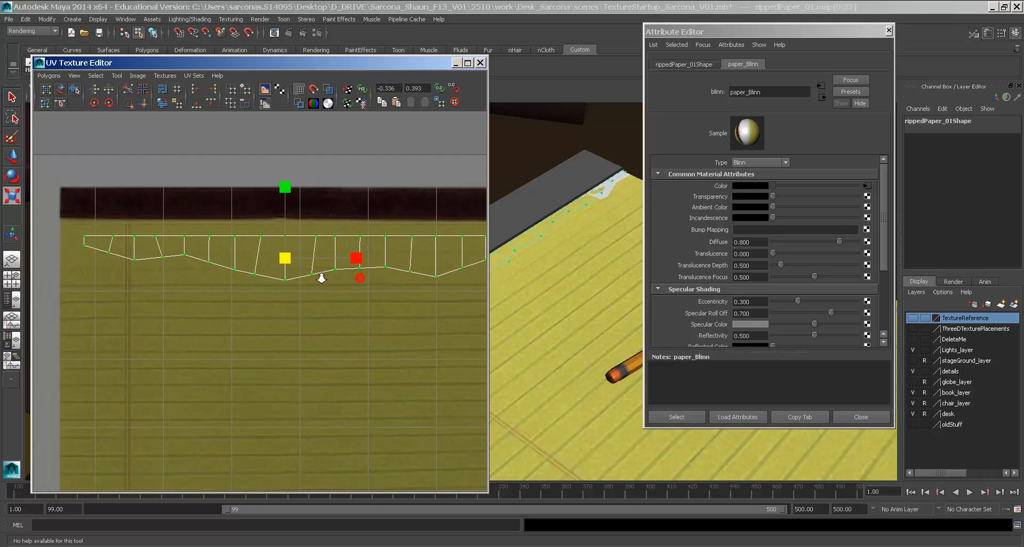
middle_click_drag(280, 296, 271, 287)
key("w")
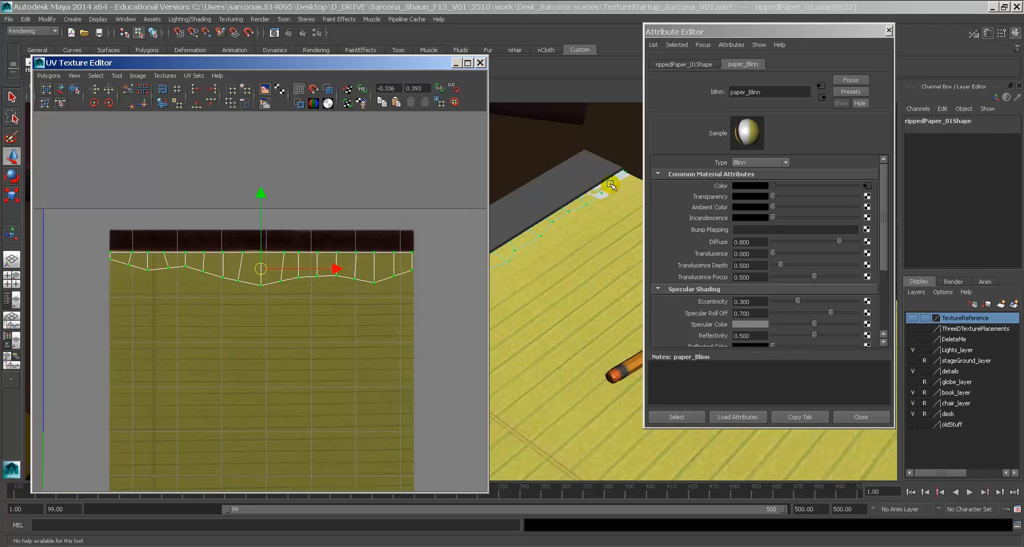
Select all UVs of the second torn strip, rotate them 90 degrees clockwise and fit them just below the image's dark binding.
left_click_drag(611, 186, 623, 178)
middle_click_drag(149, 348, 248, 159, "alt")
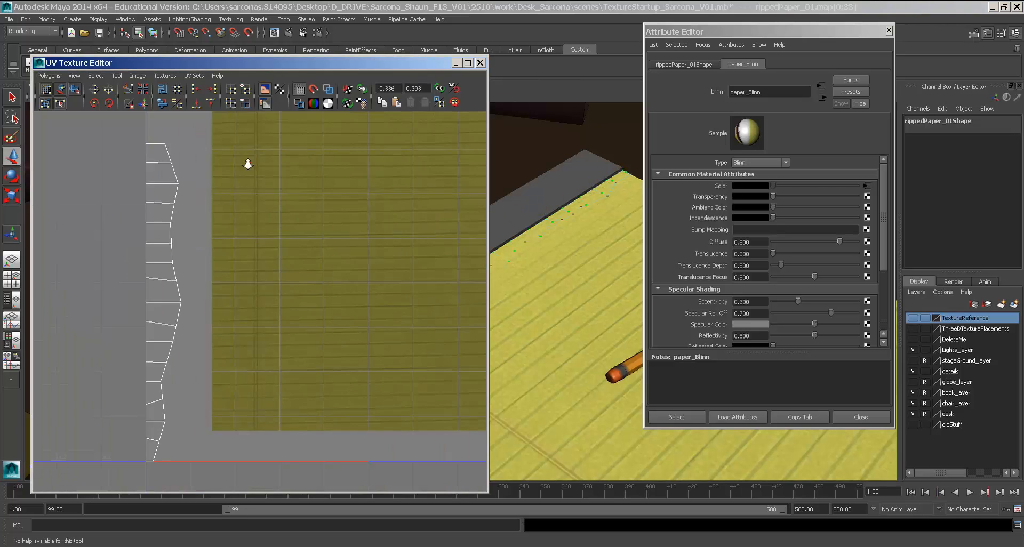
scroll(248, 159, "down", 2)
left_click(253, 455)
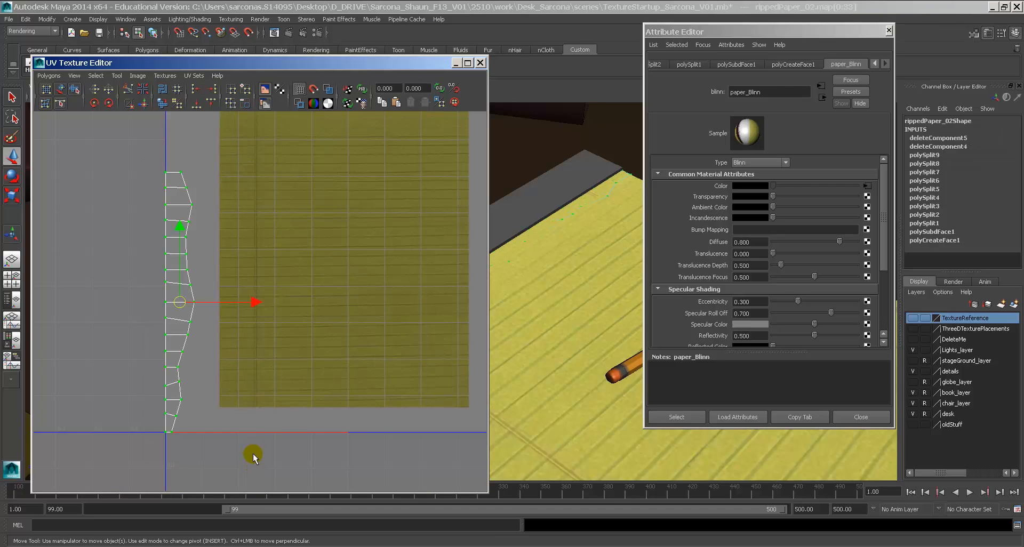
right_click_drag(246, 288, 148, 186, "alt")
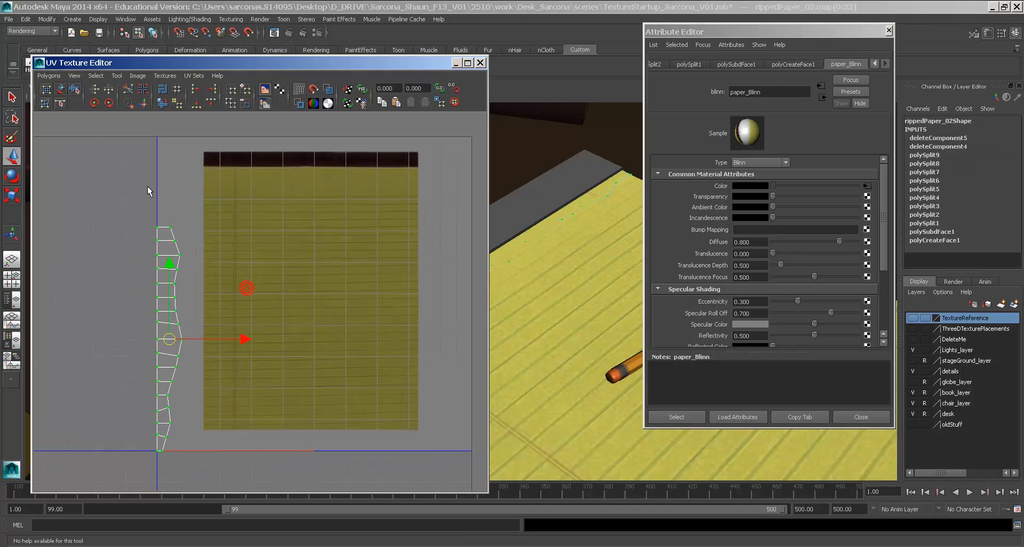
left_click(110, 104)
left_click(111, 104)
middle_click_drag(155, 305, 297, 183)
key("r")
key("w")
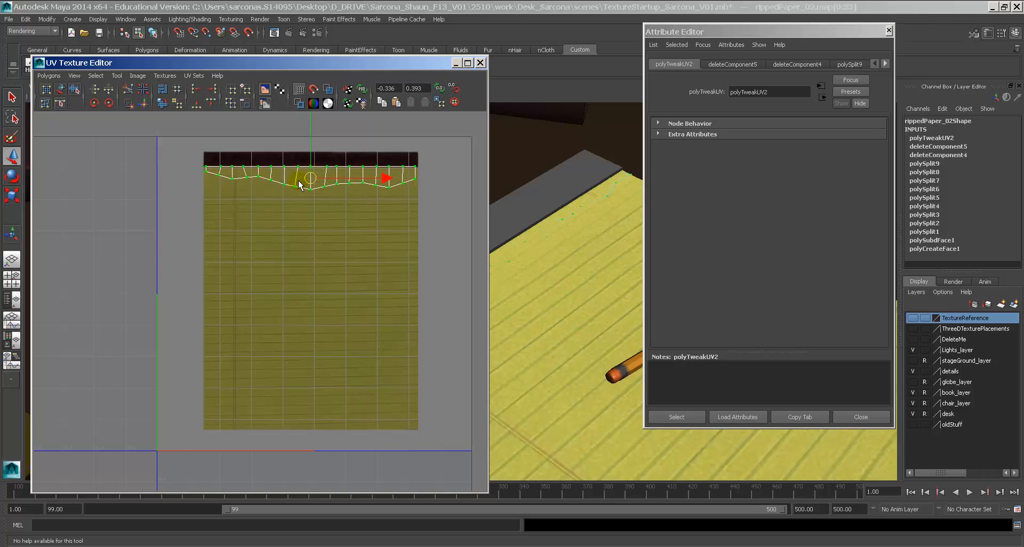
Close the UV Texture Editor and return to object mode to inspect the textured pad around its binding and sheet.
left_click(480, 62)
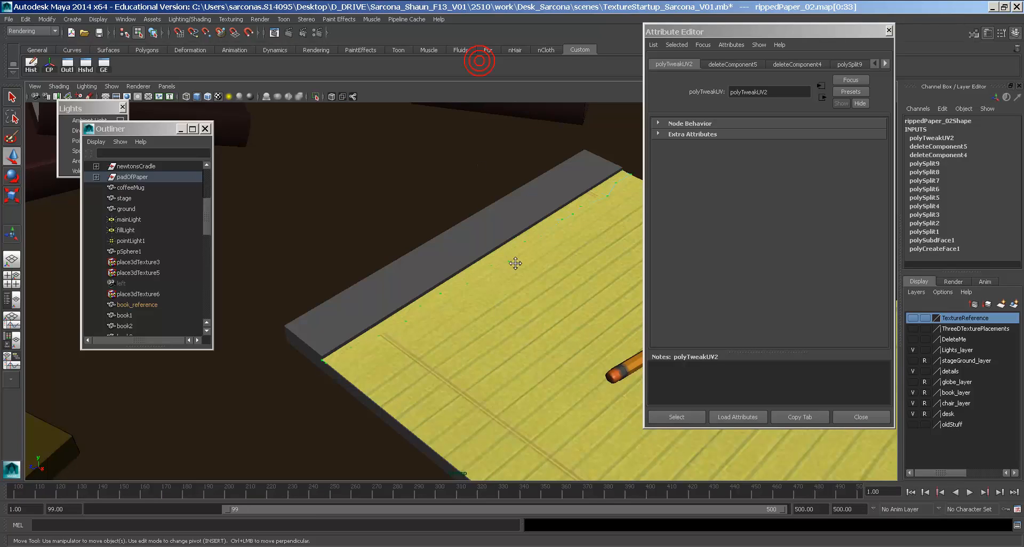
middle_click_drag(515, 263, 465, 244, "alt")
right_click_drag(525, 196, 542, 188)
left_click(543, 183)
key("Delete")
left_click_drag(551, 238, 520, 256, "alt")
right_click_drag(448, 229, 387, 219, "alt")
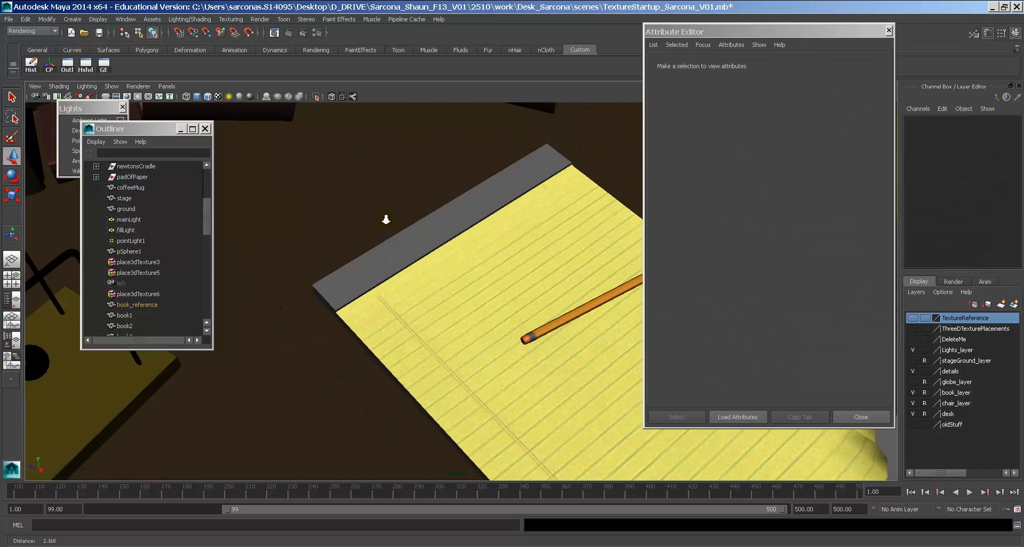
middle_click_drag(491, 294, 409, 219, "alt")
mouse_move(499, 267)
left_mouse_down("alt")
mouse_move(437, 267)
mouse_move(441, 256)
left_mouse_up("alt")
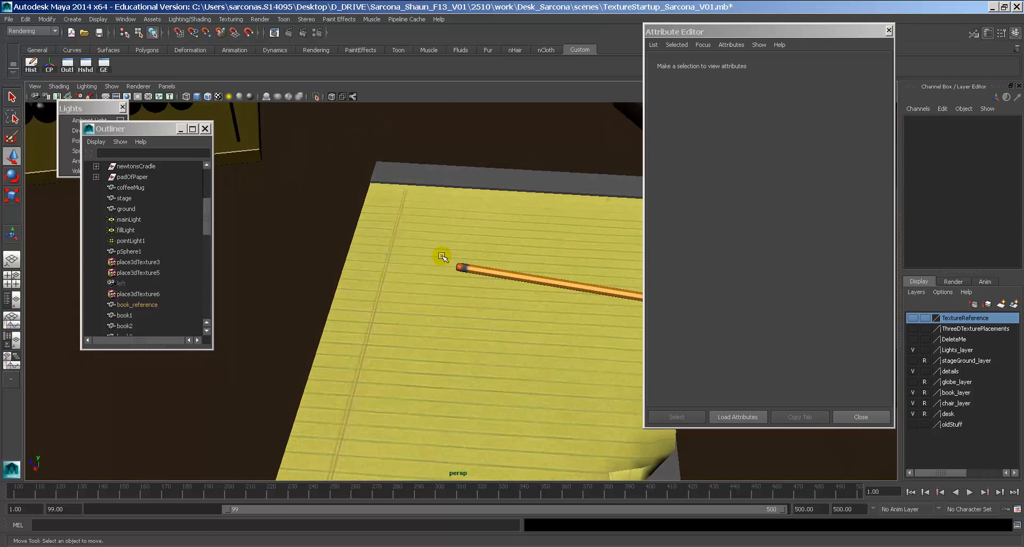
Select all UVs of the torn strip just below the pad's binding and flip them horizontally in the UV Texture Editor.
middle_click_drag(444, 258, 322, 325, "alt")
right_click_drag(322, 325, 576, 373, "alt")
mouse_move(480, 345)
right_mouse_down("alt")
mouse_move(501, 359)
mouse_move(556, 242)
right_mouse_up("alt")
left_click(551, 227)
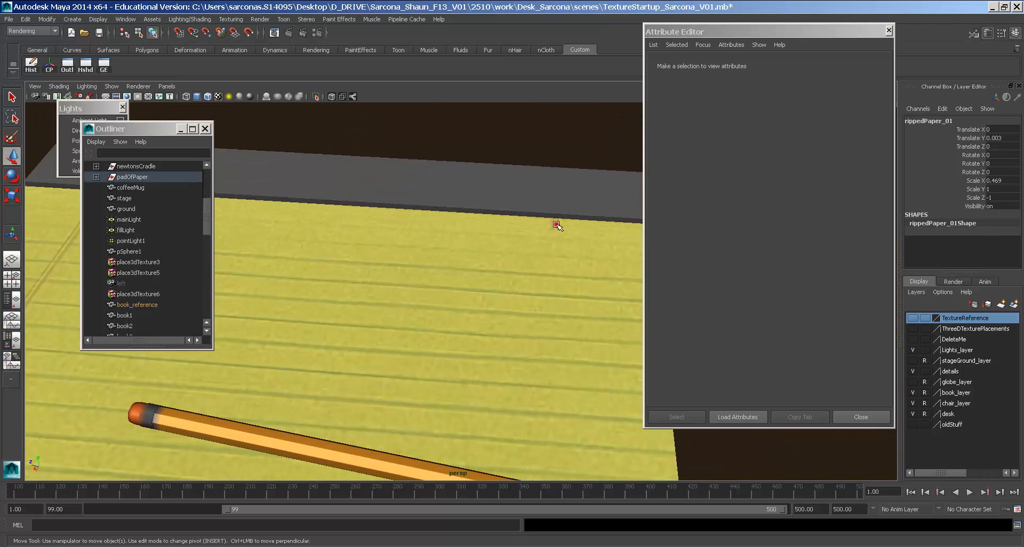
left_click_drag(326, 232, 270, 268)
left_click(123, 20)
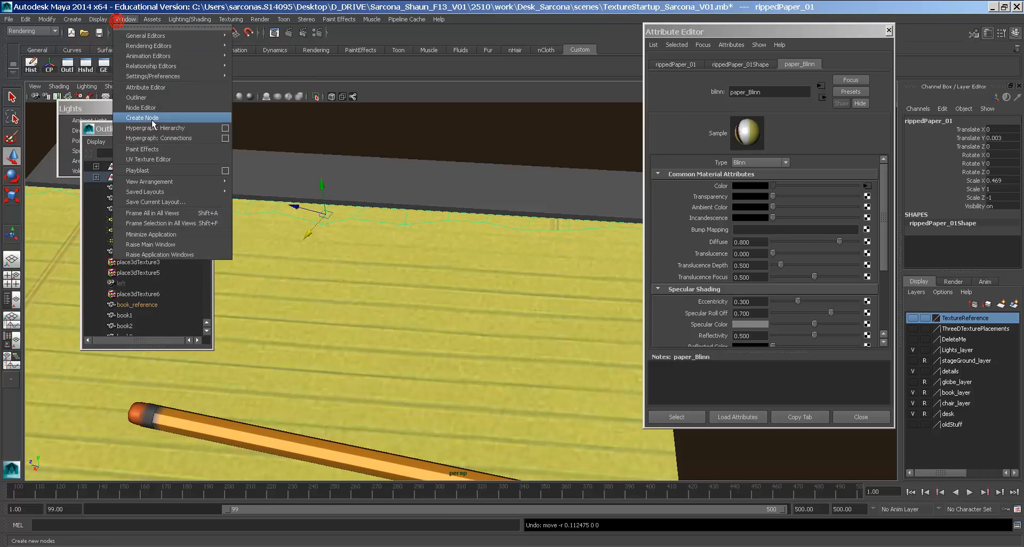
left_click(158, 158)
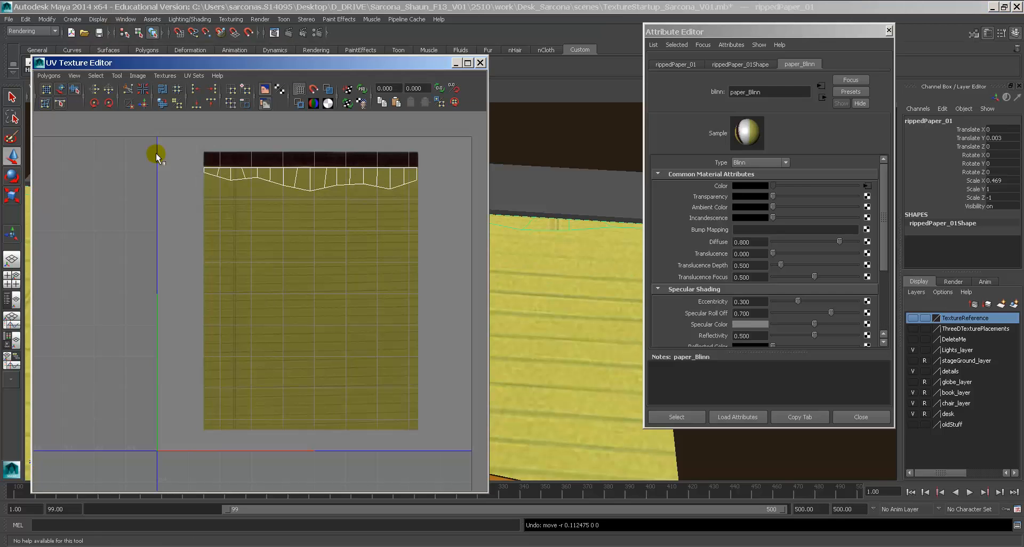
right_click_drag(250, 166, 283, 170)
mouse_move(428, 141)
left_mouse_down()
mouse_move(200, 254)
mouse_move(103, 231)
left_mouse_up()
key("w")
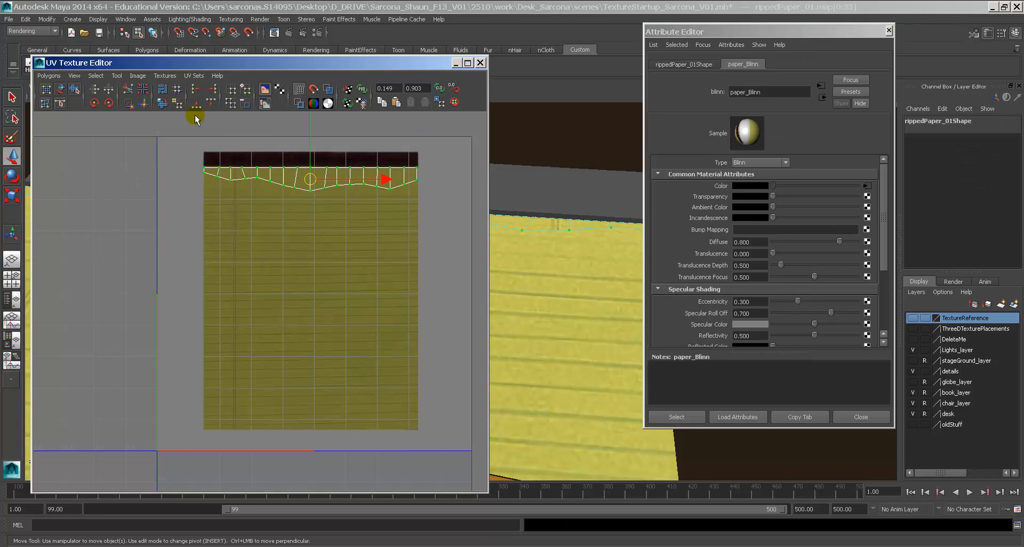
left_click(96, 91)
Close the UV Texture Editor, return the strip to object mode, deselect it and inspect the whole legal pad.
left_click(481, 63)
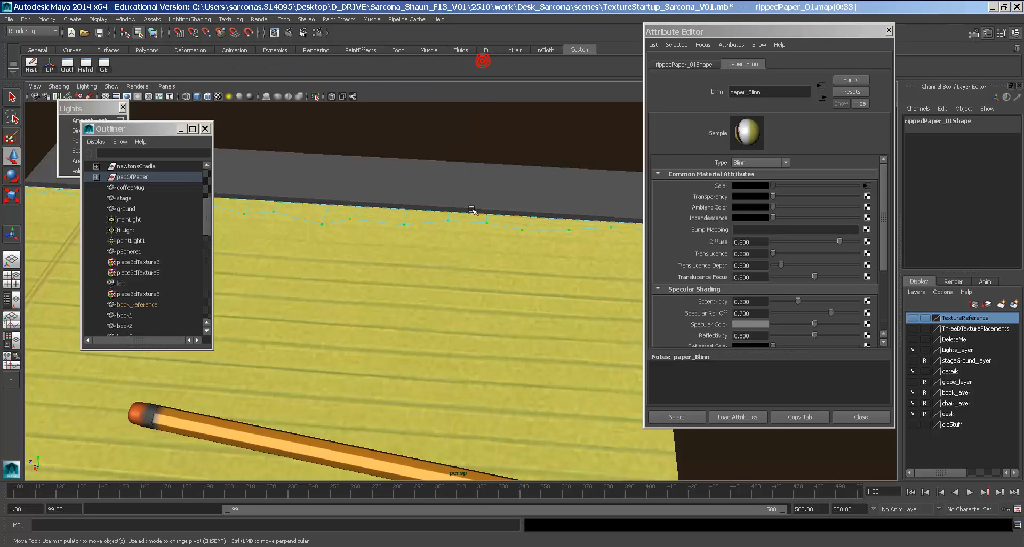
right_click_drag(463, 216, 309, 238)
left_click(463, 216)
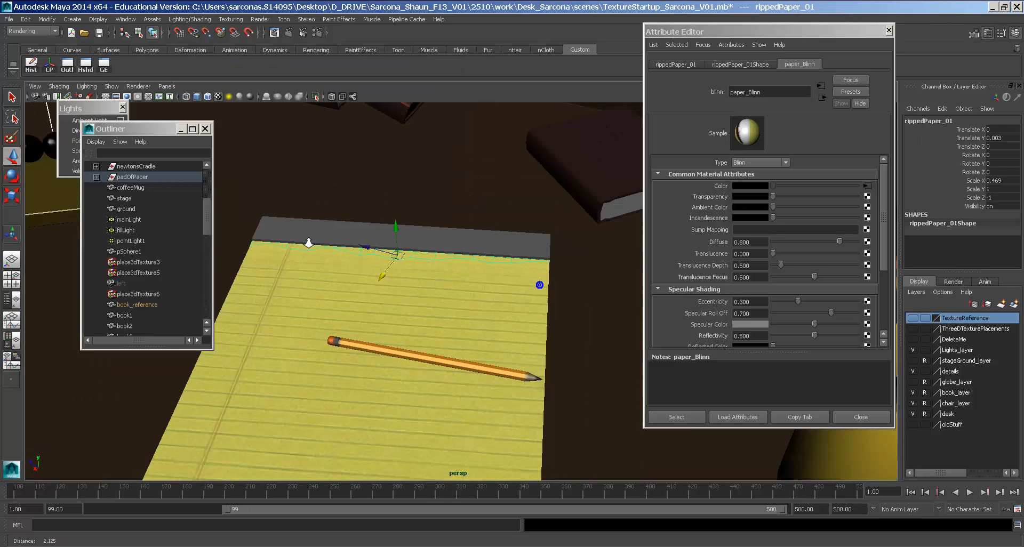
left_click(417, 180)
mouse_move(419, 203)
left_mouse_down("alt")
mouse_move(451, 237)
mouse_move(476, 240)
mouse_move(407, 286)
left_mouse_up("alt")
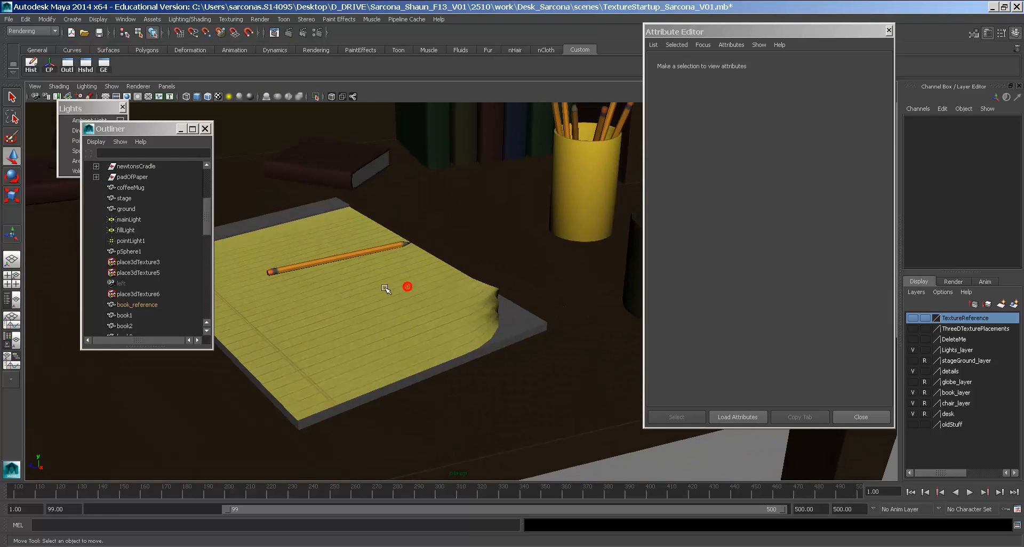
Select the gray pad base under the curled sheet, isolate it in the viewport and assign the paper_Blinn material.
left_click(326, 216)
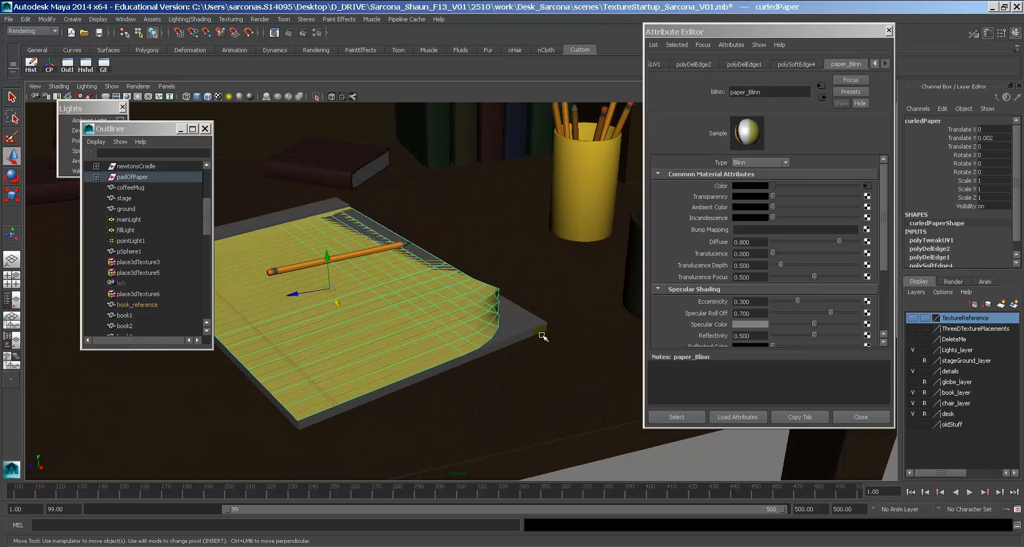
left_click(531, 324)
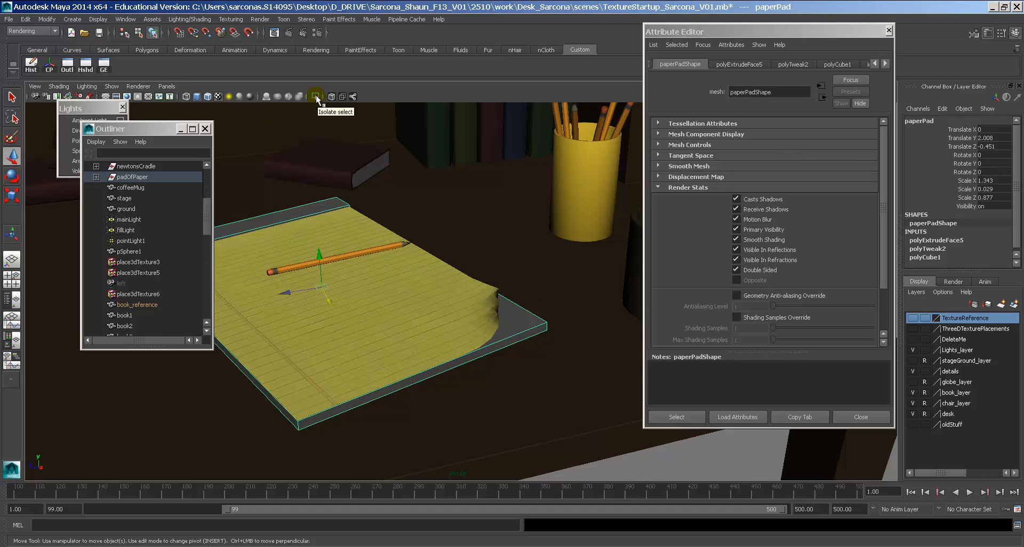
left_click(316, 98)
left_click_drag(341, 251, 423, 254, "alt")
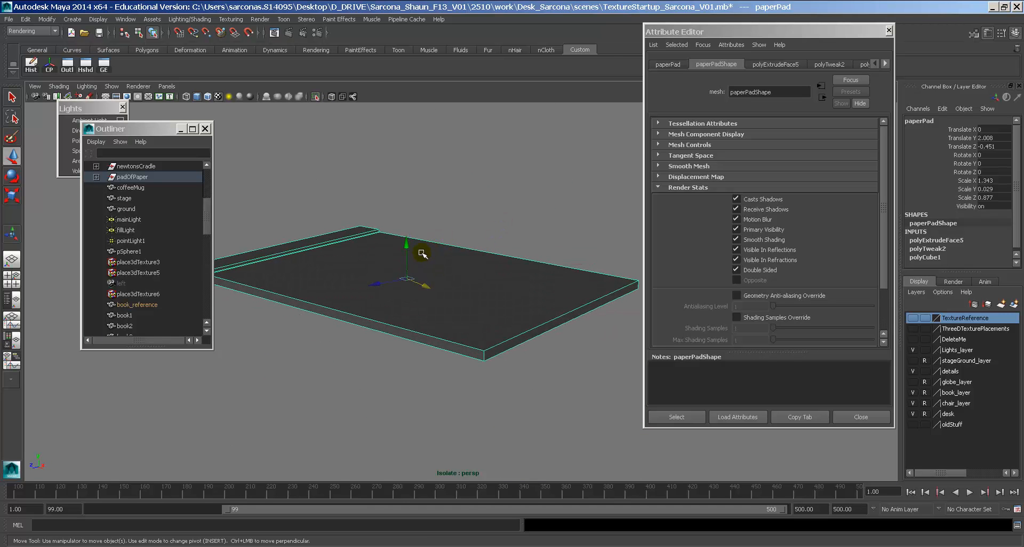
mouse_move(423, 254)
right_mouse_down()
mouse_move(422, 483)
mouse_move(529, 485)
mouse_move(527, 524)
mouse_move(526, 516)
right_mouse_up()
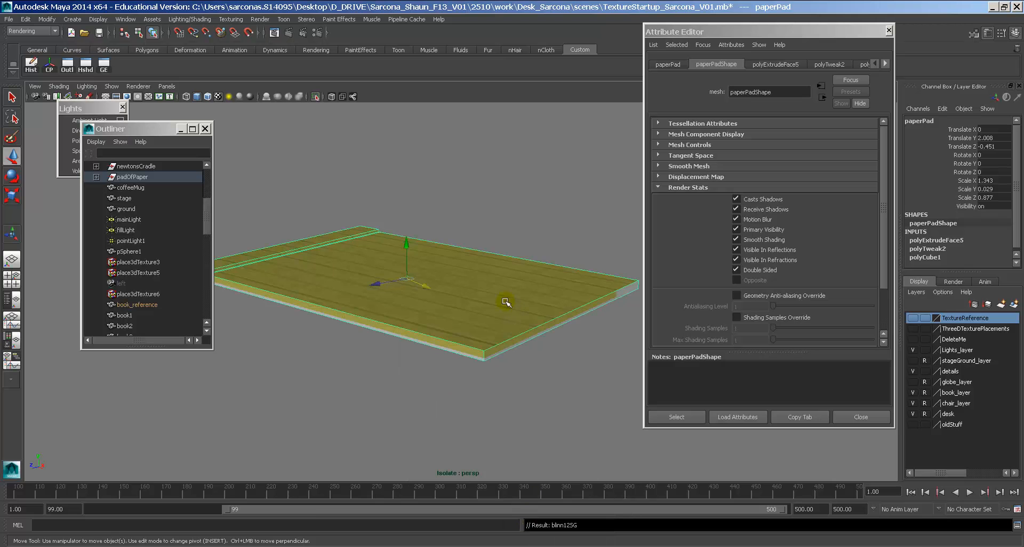
left_click_drag(475, 276, 423, 304, "alt")
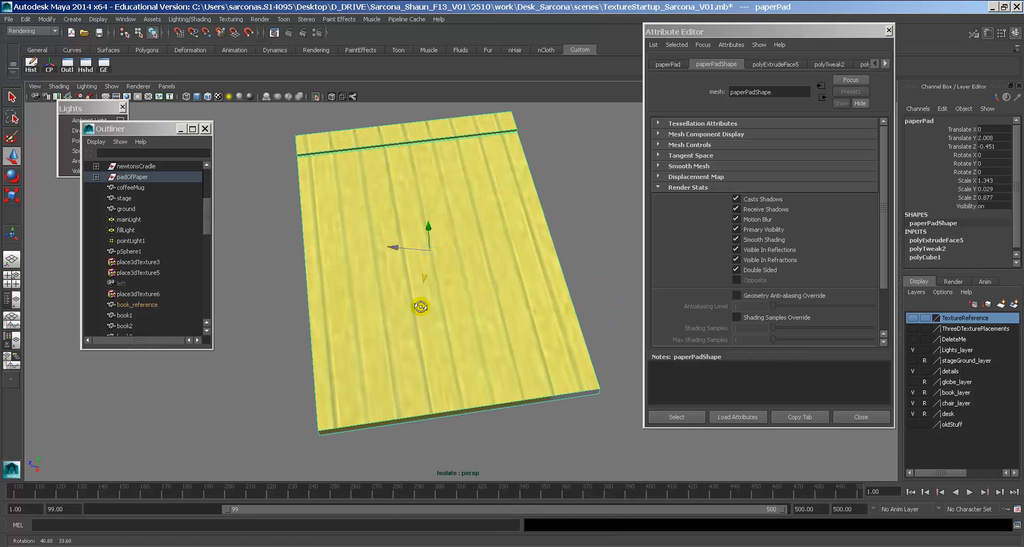
Open the UV Texture Editor beside the pad base and apply a planar mapping projected from the Y axis, fitted to the bounding box.
left_click(127, 18)
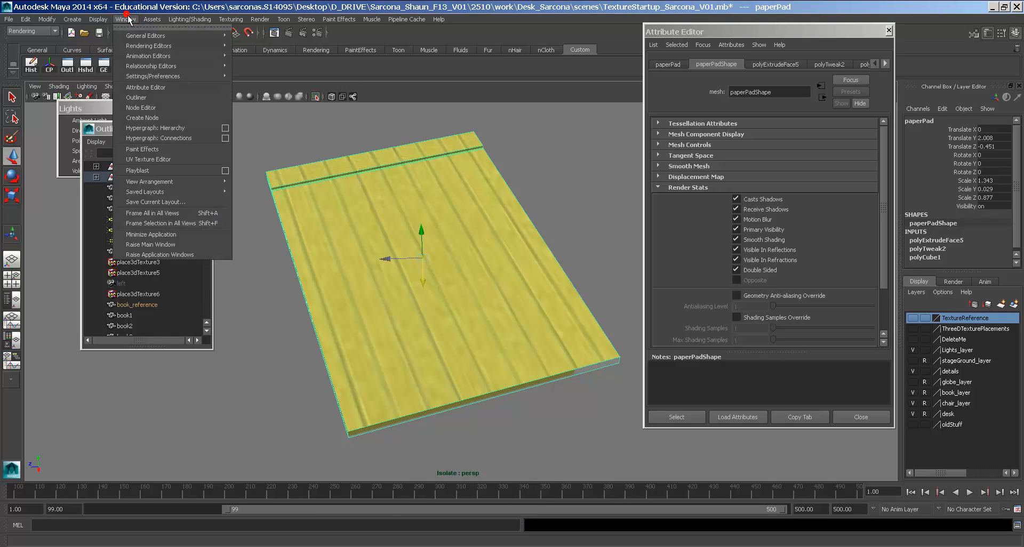
left_click(182, 156)
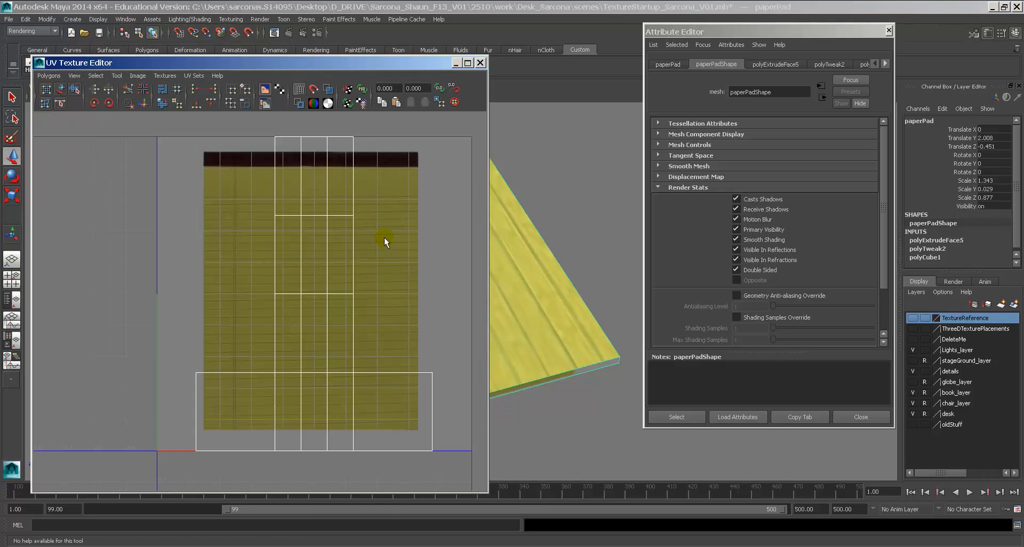
left_click_drag(532, 277, 600, 273, "alt")
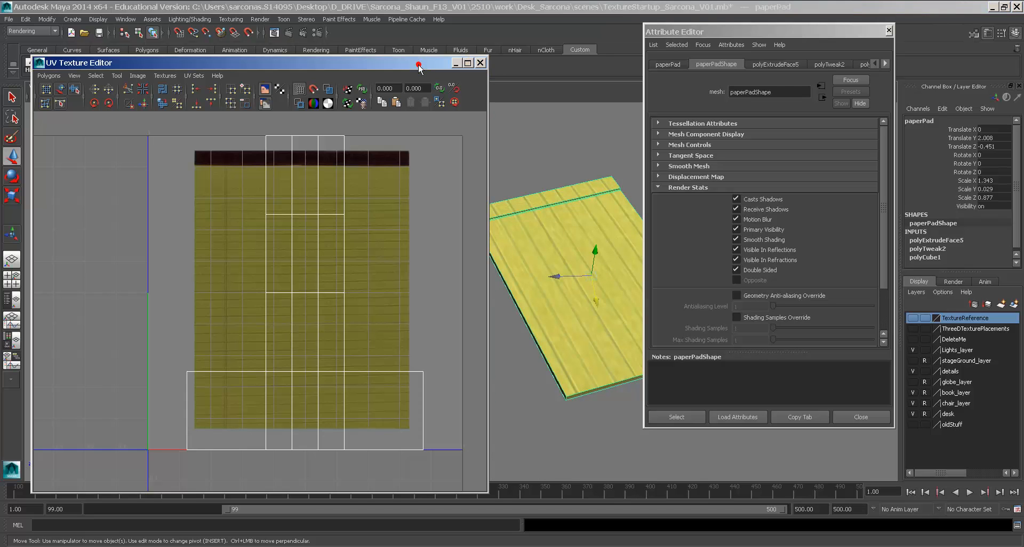
left_click_drag(417, 65, 297, 64)
middle_click_drag(452, 211, 371, 214, "alt")
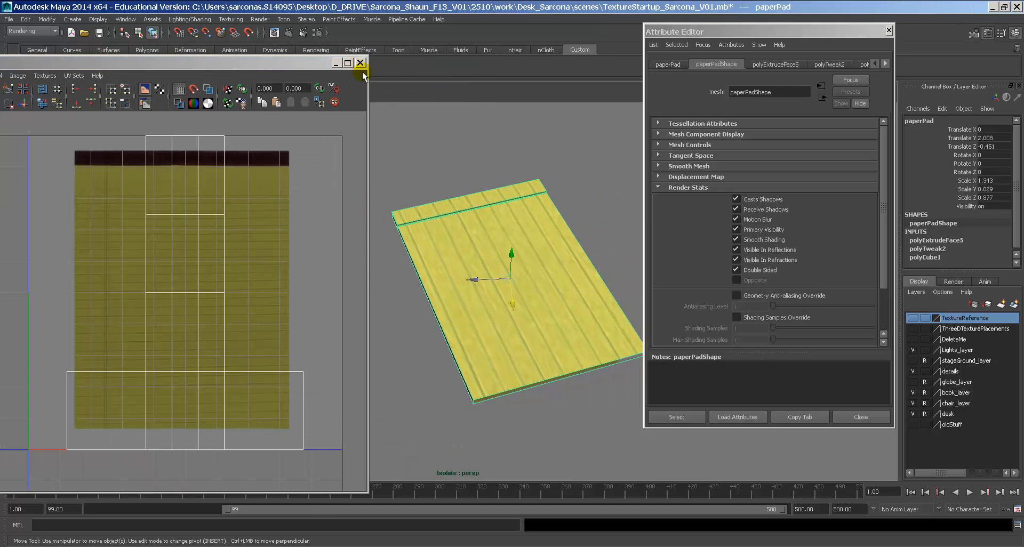
key("space")
left_click(496, 168)
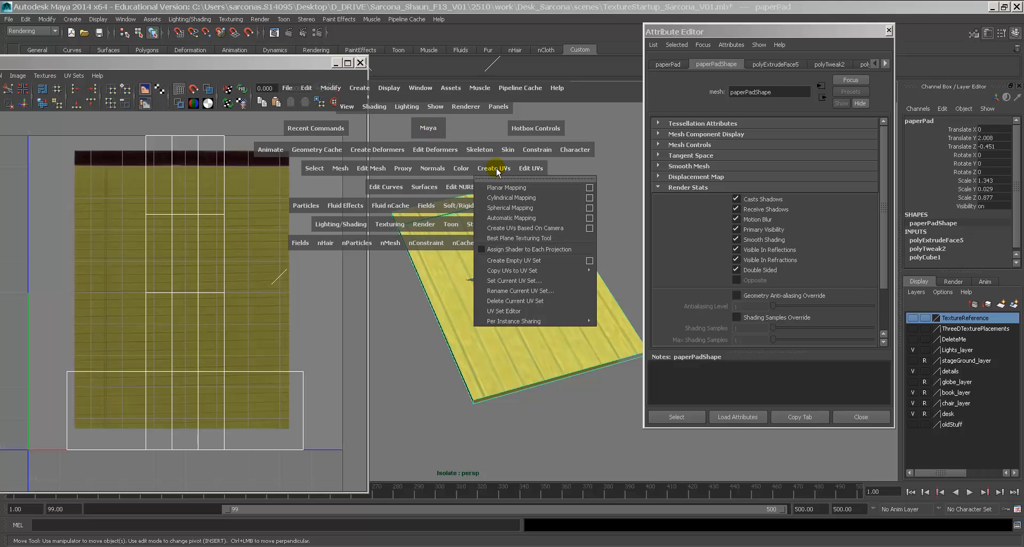
left_click(589, 189)
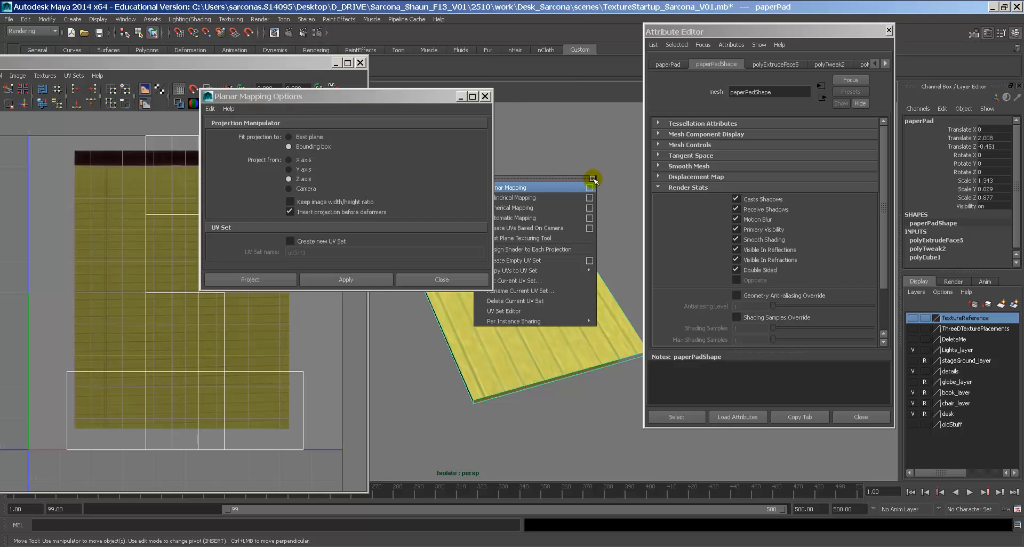
left_click(301, 147)
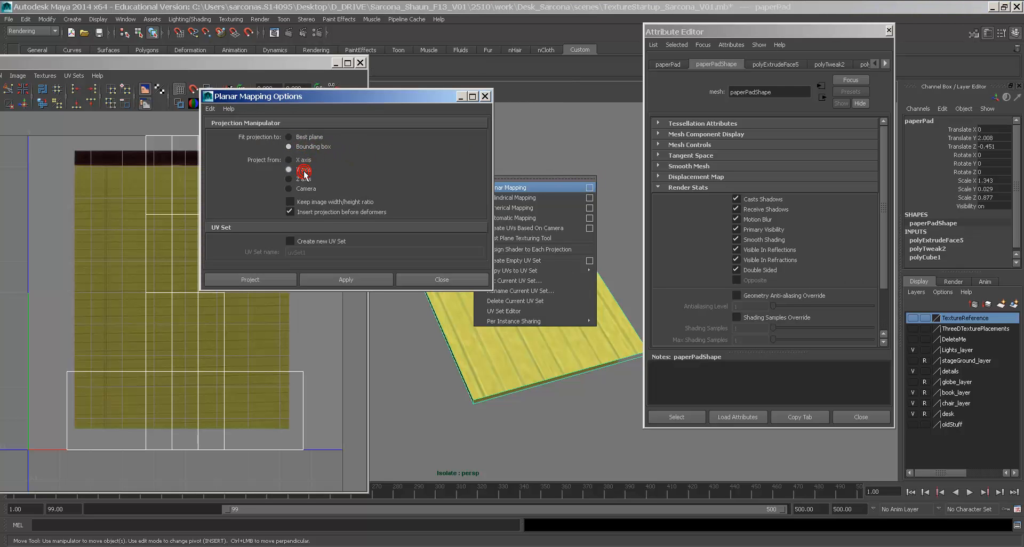
left_click(274, 278)
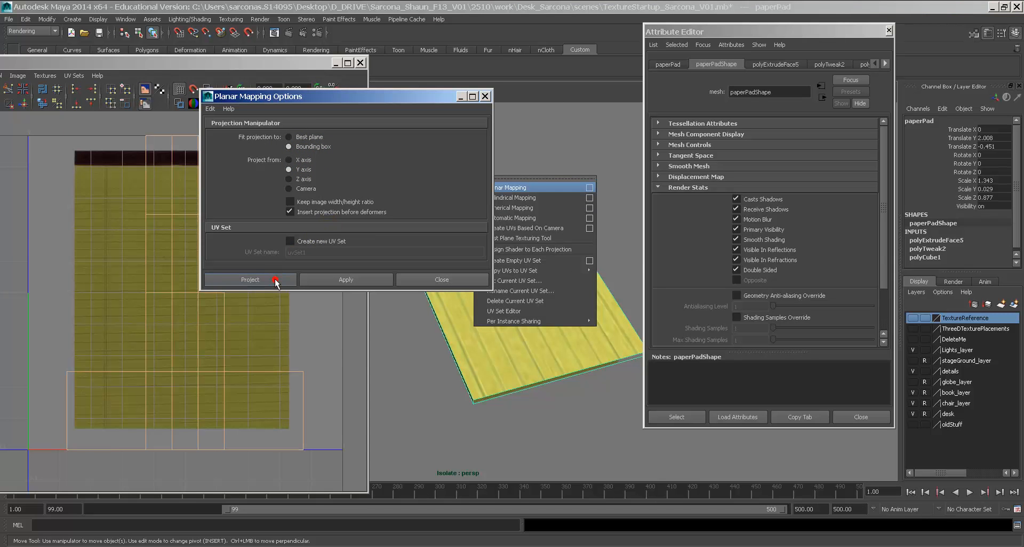
Select all UVs of the pad base and rotate them 135 degrees clockwise in 45-degree increments.
left_click_drag(387, 231, 484, 249, "alt")
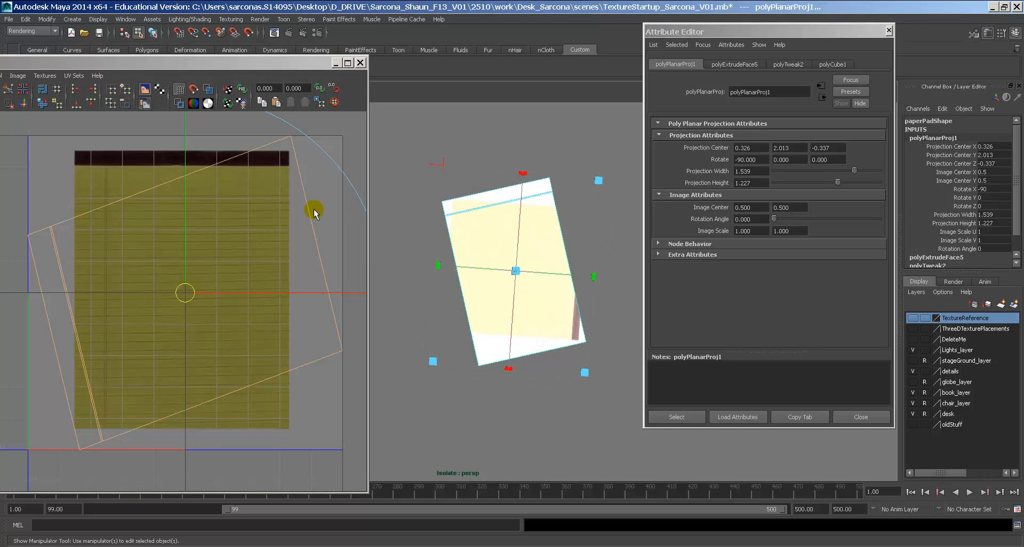
right_click_drag(298, 174, 320, 175)
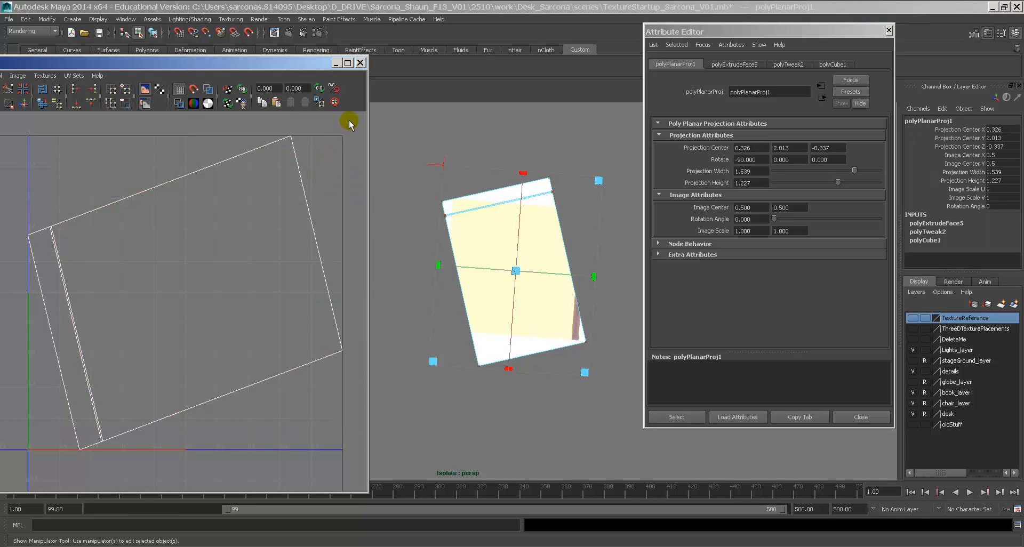
left_click_drag(350, 121, 236, 337)
left_click_drag(2, 469, 1, 469)
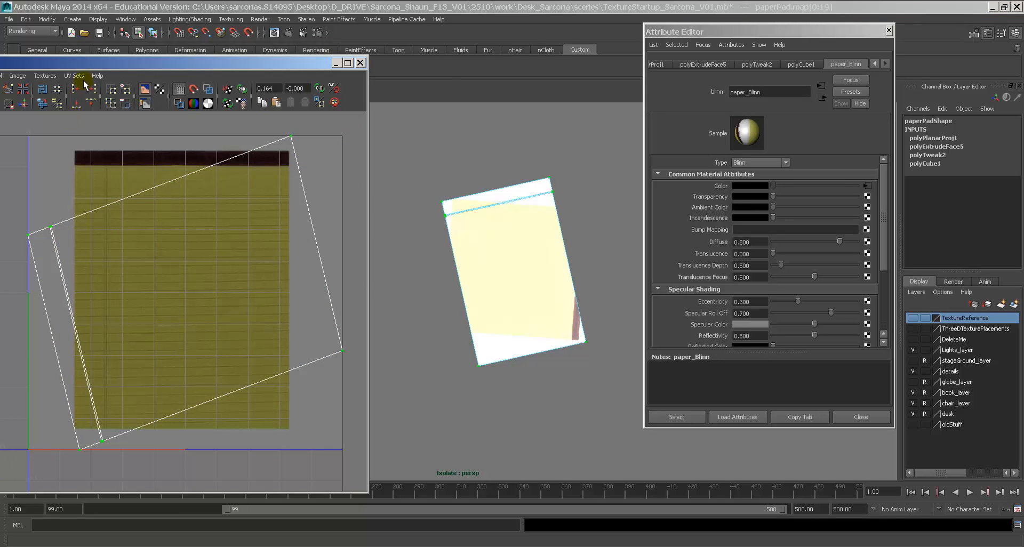
left_click_drag(91, 63, 179, 66)
left_click(75, 105)
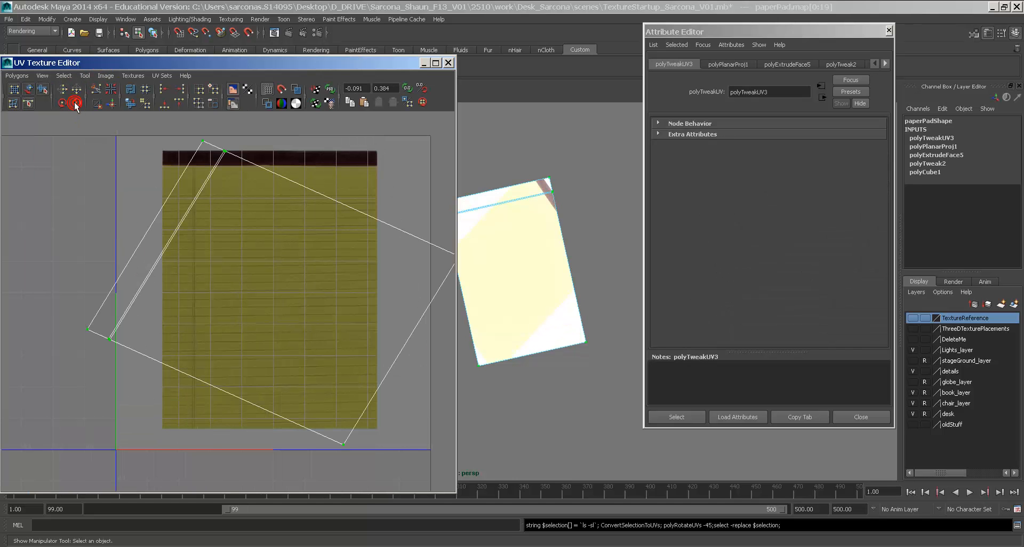
left_click(75, 105)
left_click(75, 104)
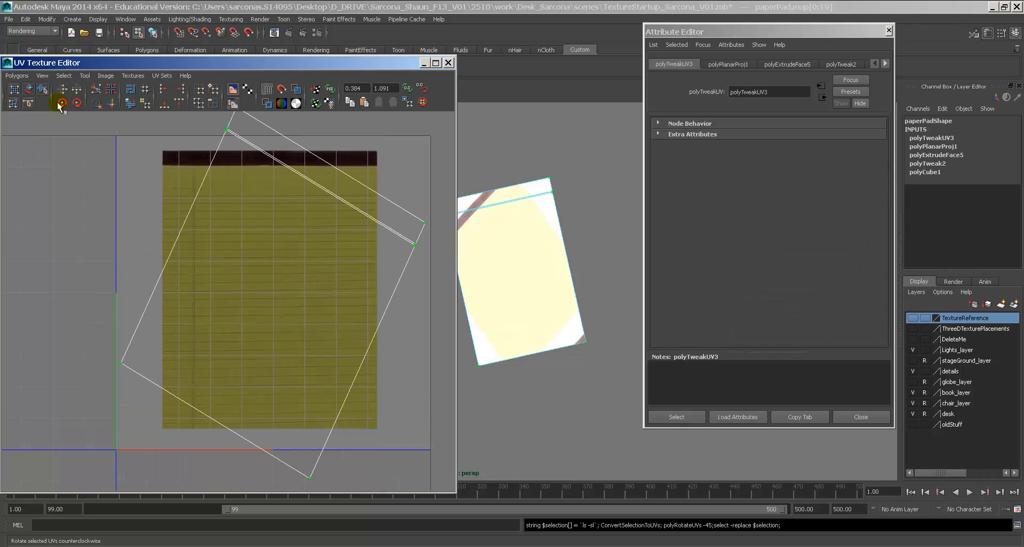
left_click(63, 104)
left_click(72, 103)
left_click(64, 103)
left_click(78, 103)
Move the UVs of the pad base's binding section onto the four corners of the image's dark binding strip.
middle_click_drag(240, 190, 239, 225, "alt")
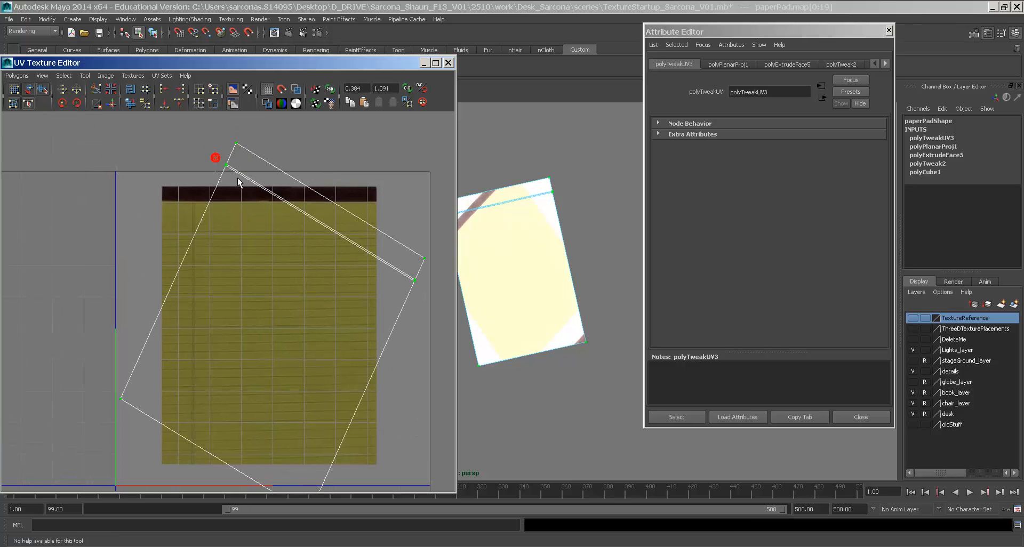
left_click_drag(238, 178, 233, 178)
left_click_drag(227, 173, 164, 209)
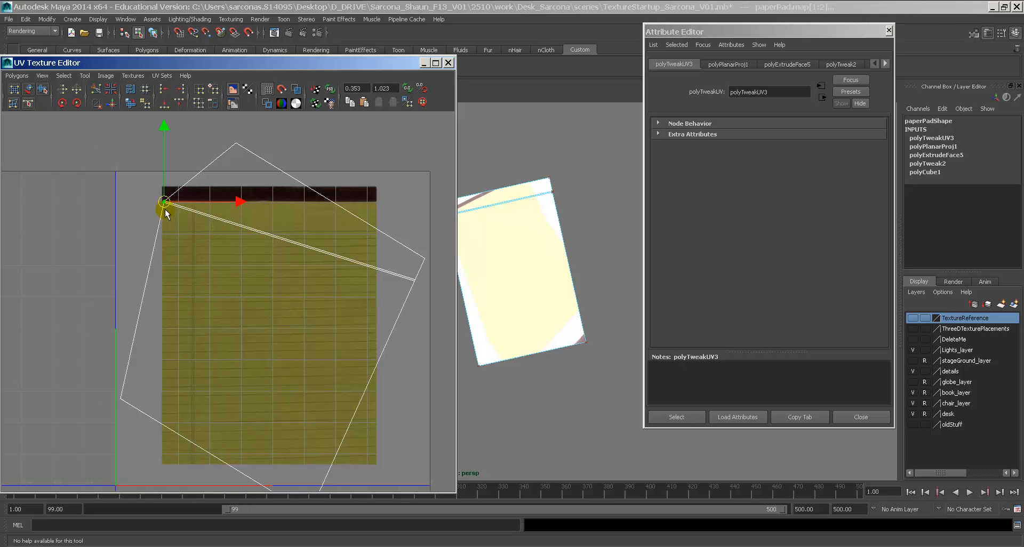
left_click_drag(214, 133, 159, 196)
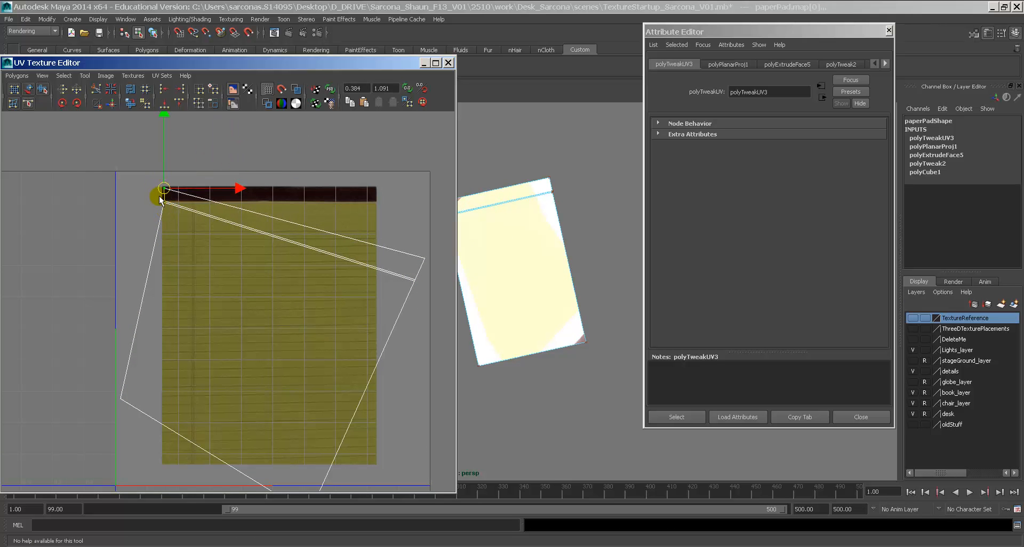
left_click_drag(431, 264, 418, 252)
left_click_drag(427, 265, 379, 197)
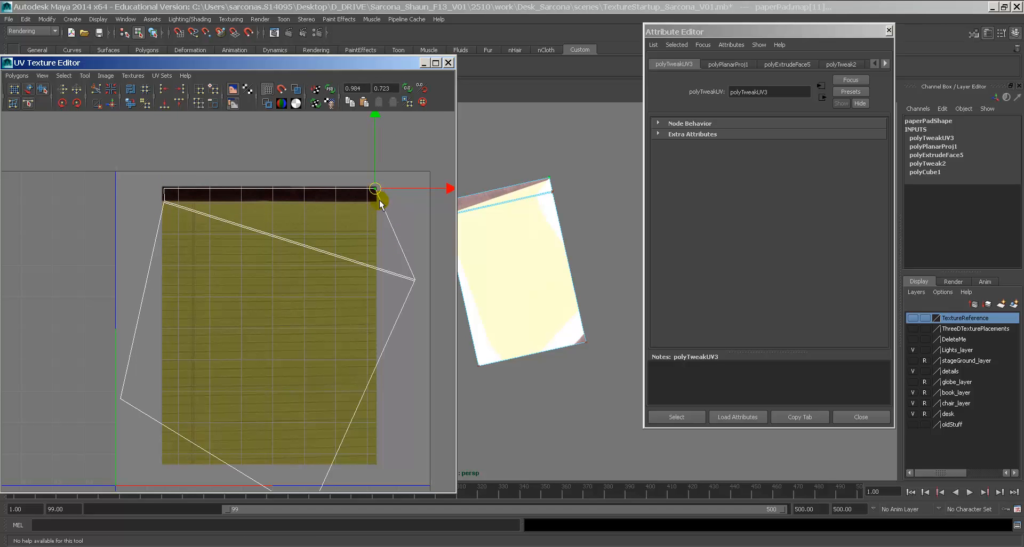
left_click_drag(401, 256, 390, 211)
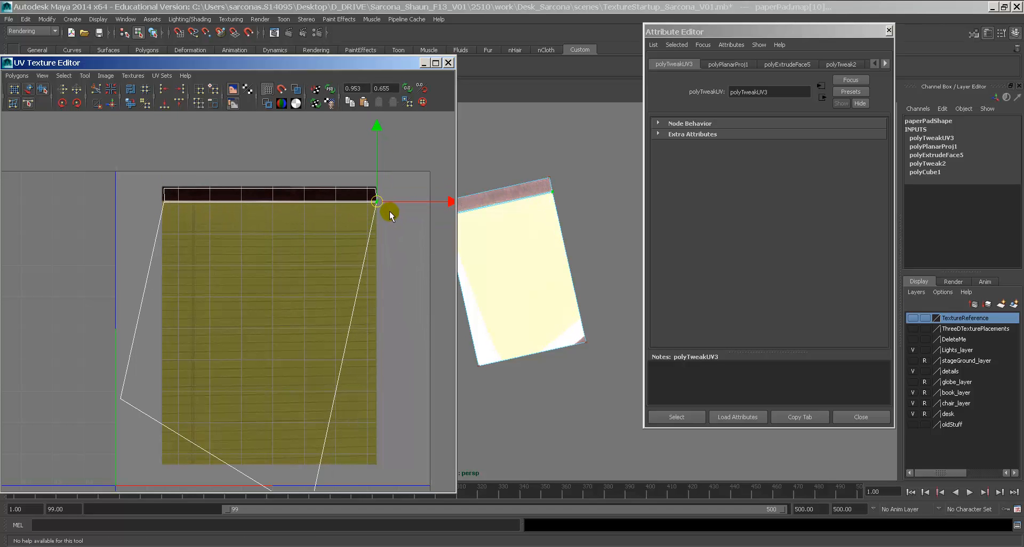
Move the pad base's two lower corner UVs onto the bottom corners of the yellow paper image.
middle_click_drag(523, 236, 548, 237, "alt")
middle_click_drag(302, 414, 298, 340, "alt")
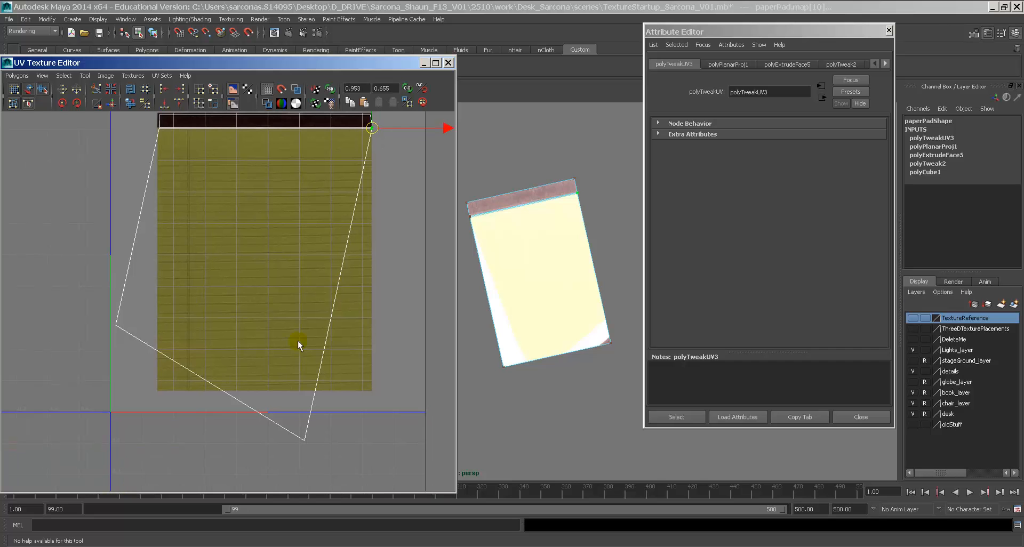
left_click_drag(292, 426, 336, 458)
middle_click_drag(336, 458, 401, 403)
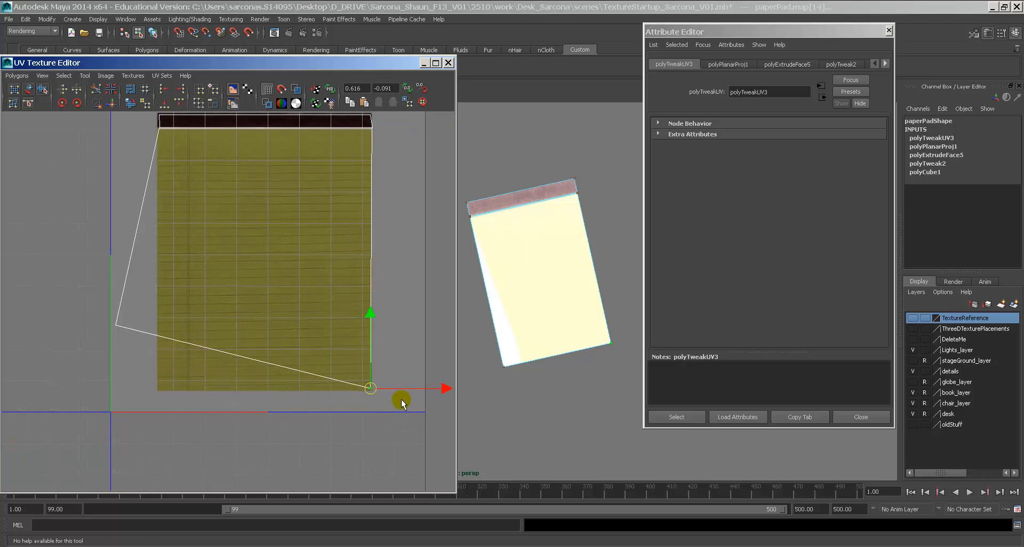
left_click_drag(133, 304, 50, 372)
middle_click_drag(107, 384, 149, 446)
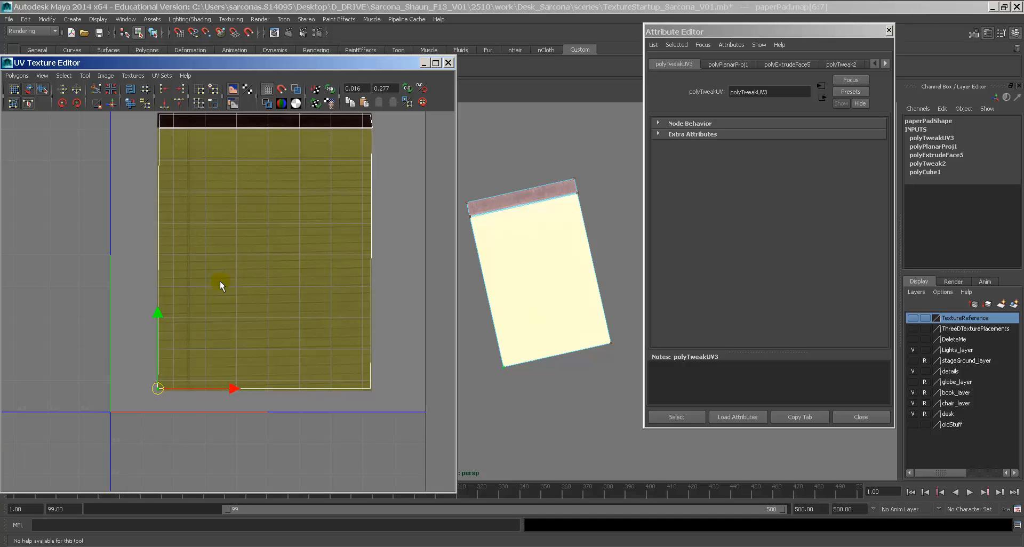
Examine the isolated pad base at an angle to check the texture on its binding, top and side faces.
left_click(674, 350)
left_click_drag(533, 325, 552, 362, "alt")
right_click_drag(552, 362, 662, 342, "alt")
middle_click_drag(662, 342, 673, 384, "alt")
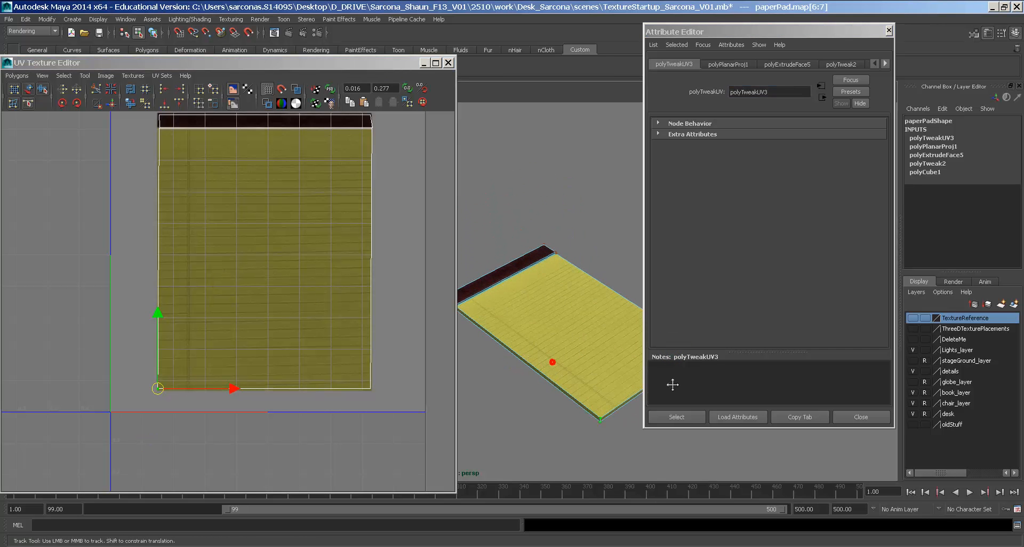
right_click_drag(572, 347, 635, 385, "alt")
middle_click_drag(635, 385, 633, 369, "alt")
left_click(846, 425)
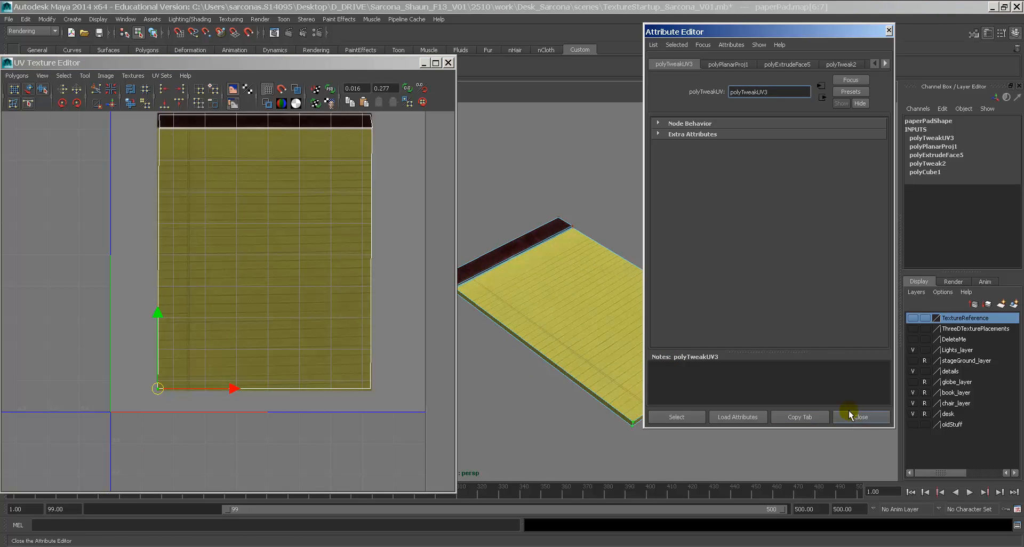
Examine the pad base's binding end and long side face up close to check the texture there.
left_click(853, 415)
middle_click_drag(528, 354, 677, 318, "alt")
left_click_drag(677, 318, 764, 334, "alt")
middle_click_drag(650, 317, 575, 311, "alt")
right_click_drag(575, 312, 624, 325, "alt")
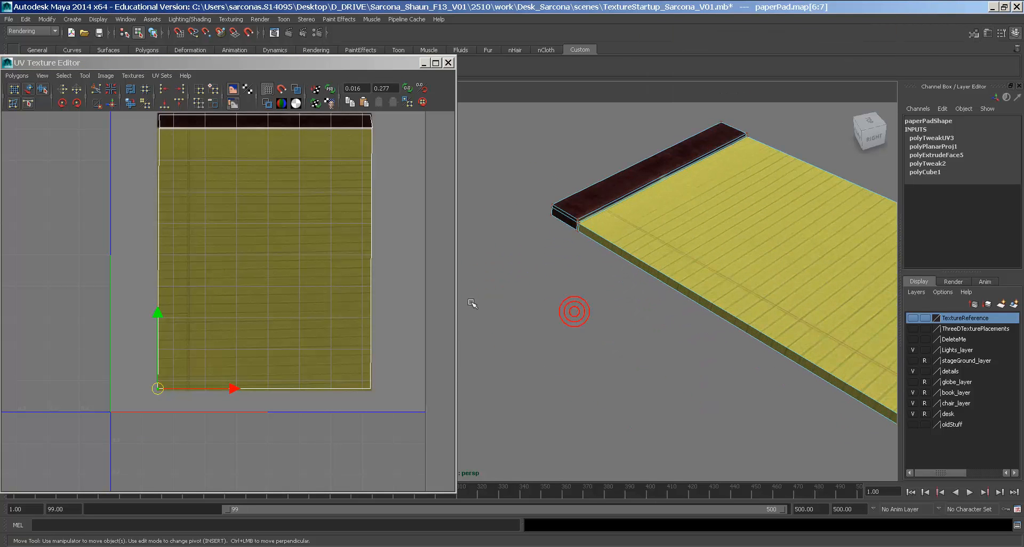
middle_click_drag(324, 319, 293, 327, "alt")
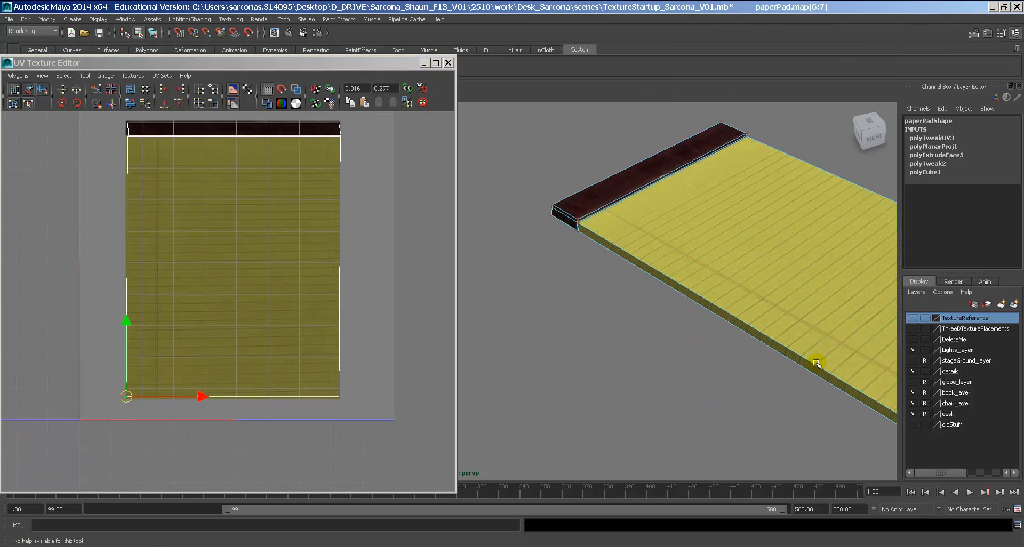
Try moving the pad base's lower-left corner UVs inward on the paper image, and undo that move.
middle_click_drag(811, 360, 632, 331, "alt")
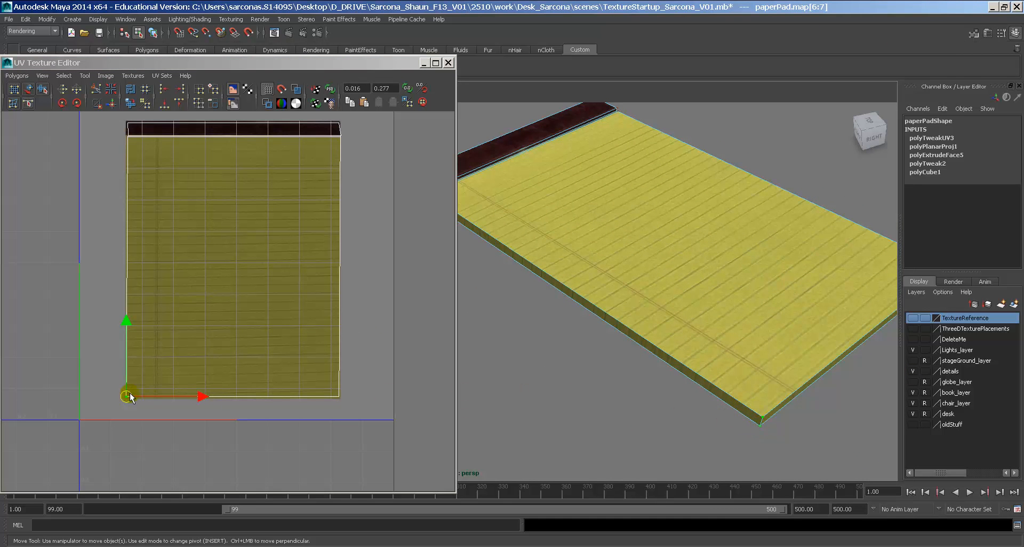
left_click_drag(127, 397, 155, 317)
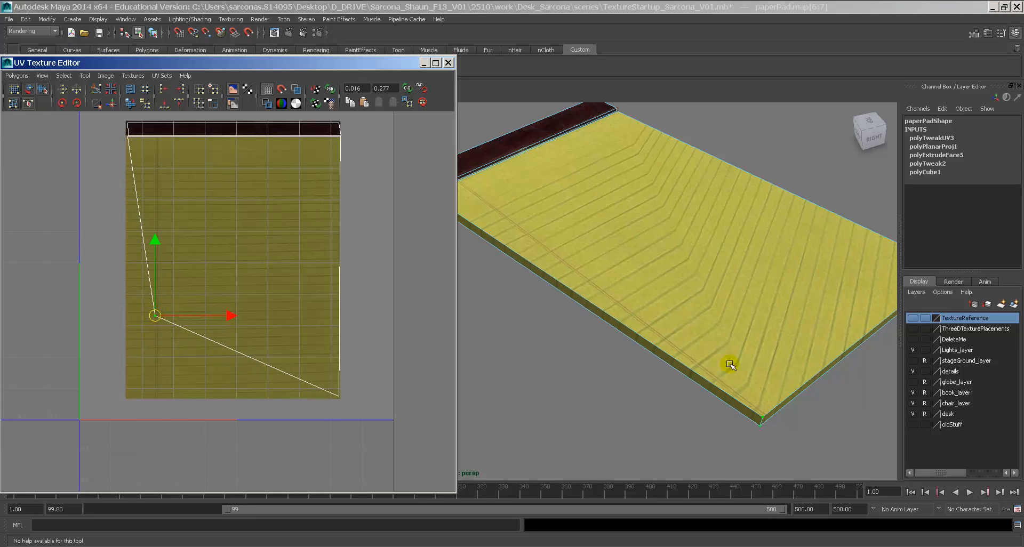
key("ctrl+z")
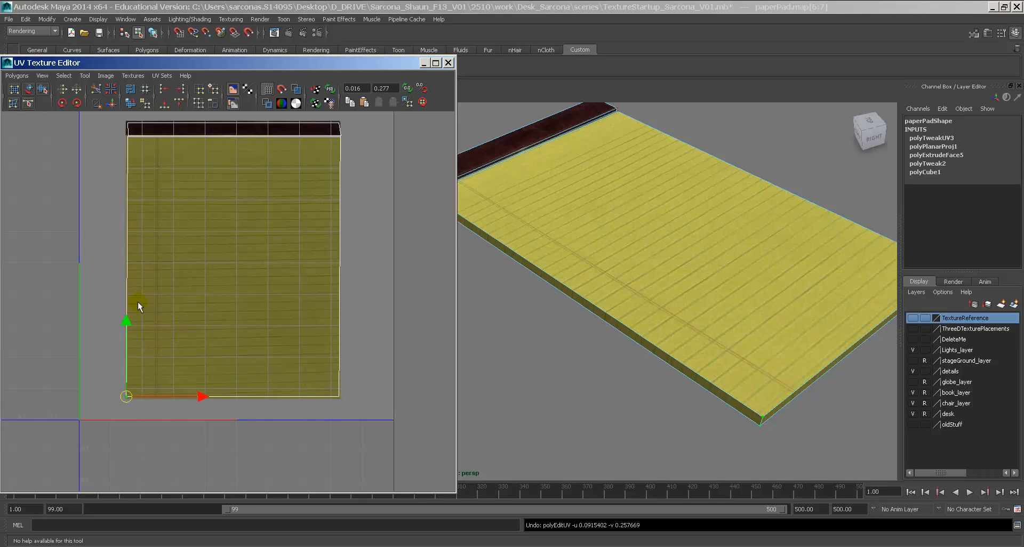
Adjust the pad base's UVs horizontally at the left end of the seam between the binding and the yellow paper.
middle_click_drag(146, 191, 208, 230, "alt")
right_click_drag(208, 230, 317, 238, "alt")
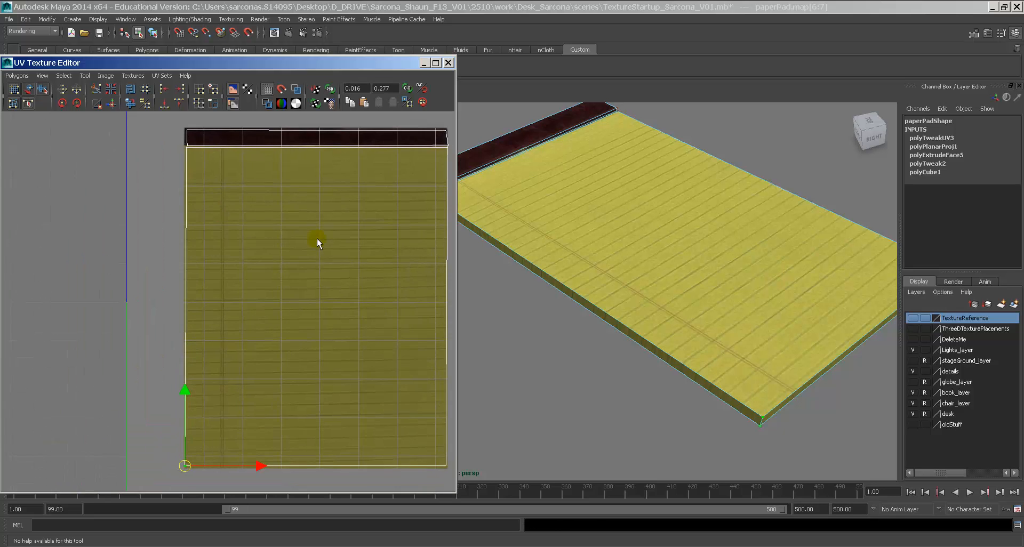
middle_click_drag(192, 193, 196, 298, "alt")
right_click_drag(197, 300, 320, 296, "alt")
middle_click_drag(176, 238, 184, 299, "alt")
right_click_drag(162, 288, 233, 290, "alt")
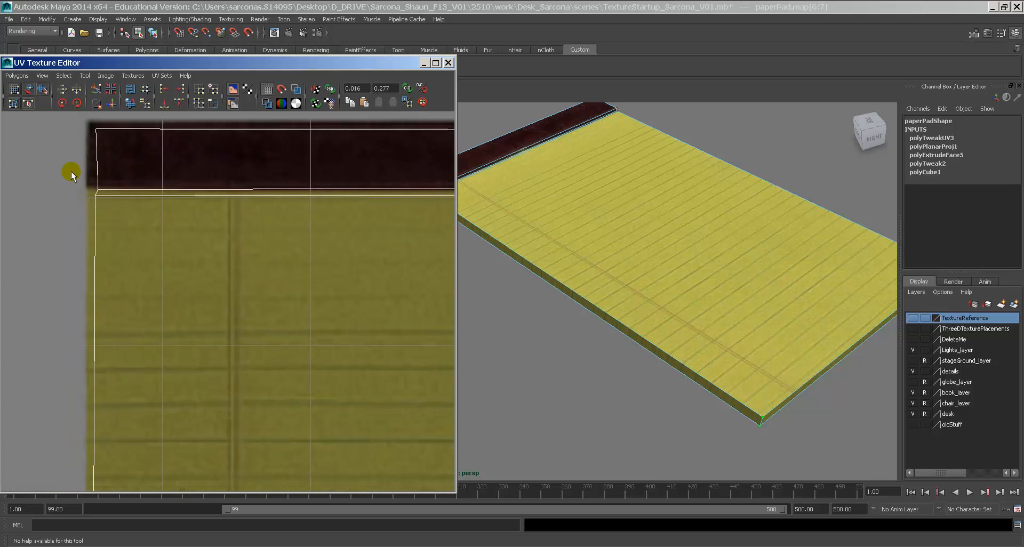
left_click_drag(86, 183, 127, 191)
middle_click_drag(153, 176, 2, 188, "alt")
right_click_drag(376, 245, 282, 235, "alt")
right_click_drag(407, 249, 176, 228, "alt")
middle_click_drag(403, 231, 302, 221, "alt")
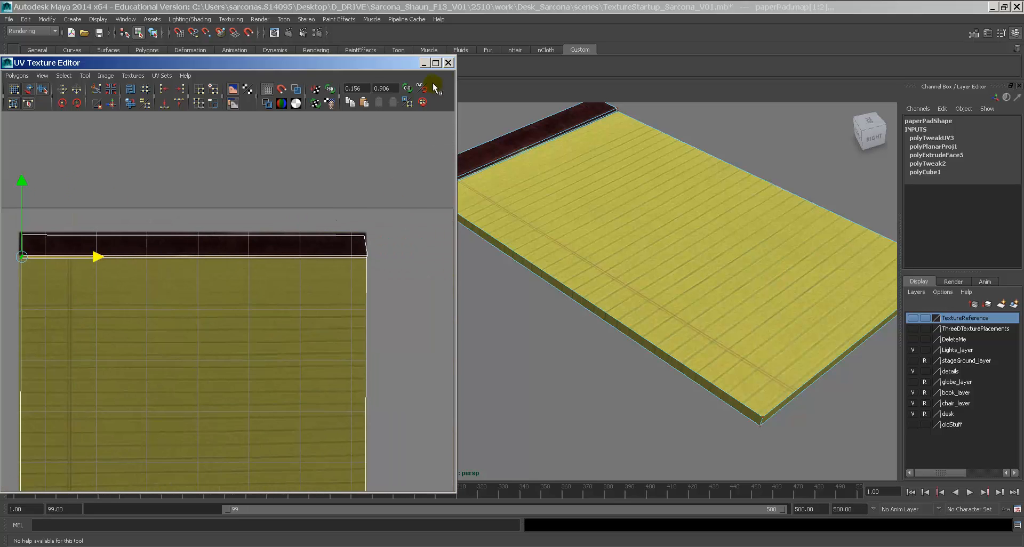
Close the UV editor, return the pad base to object selection and end its isolation to show the whole desk scene.
left_click(448, 63)
right_click_drag(506, 171, 529, 161)
left_click(503, 183)
left_click(377, 253)
left_click_drag(573, 227, 469, 256, "alt")
scroll(472, 260, "up", 3)
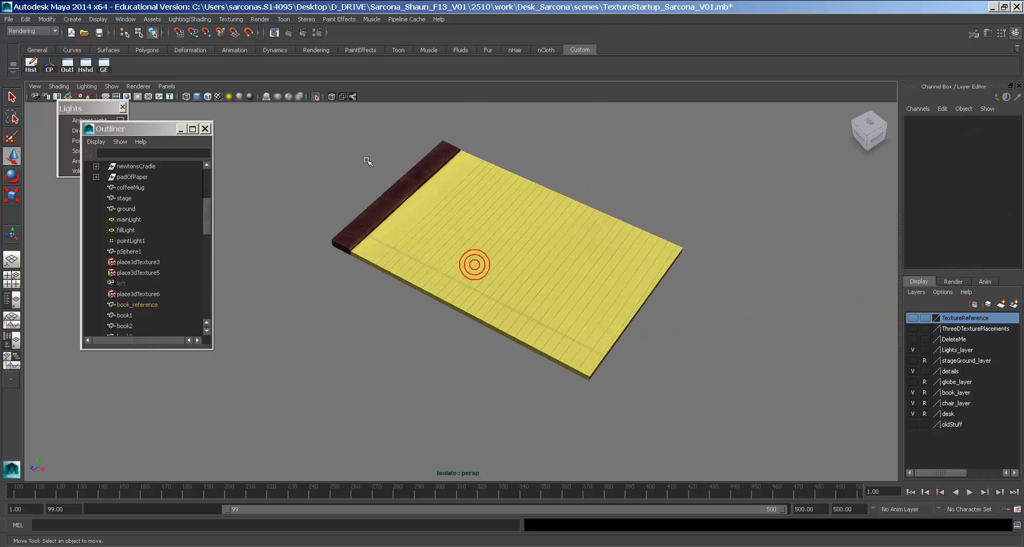
left_click(316, 97)
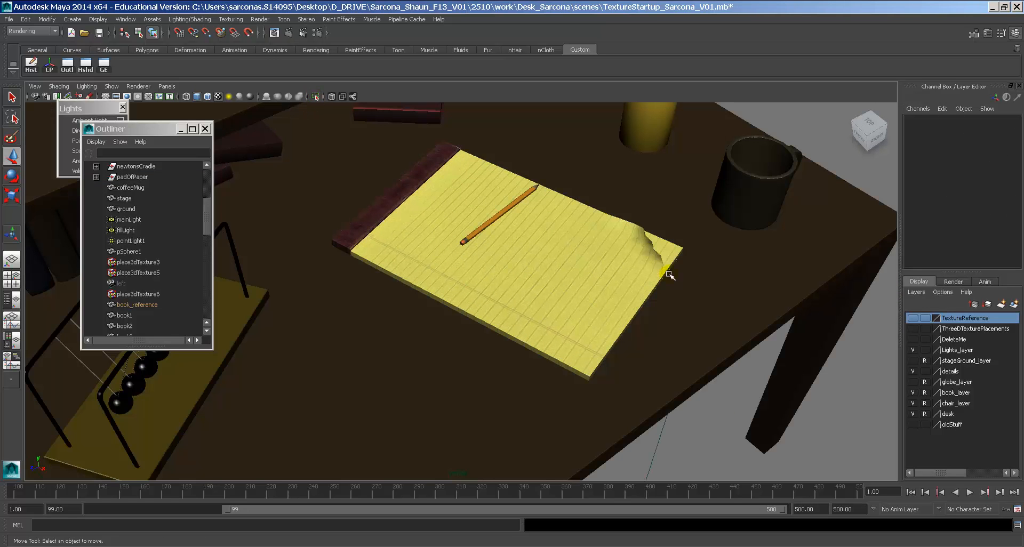
Check the textured legal pad, its curled sheet and the pencil on the desk from several angles.
left_click(504, 217)
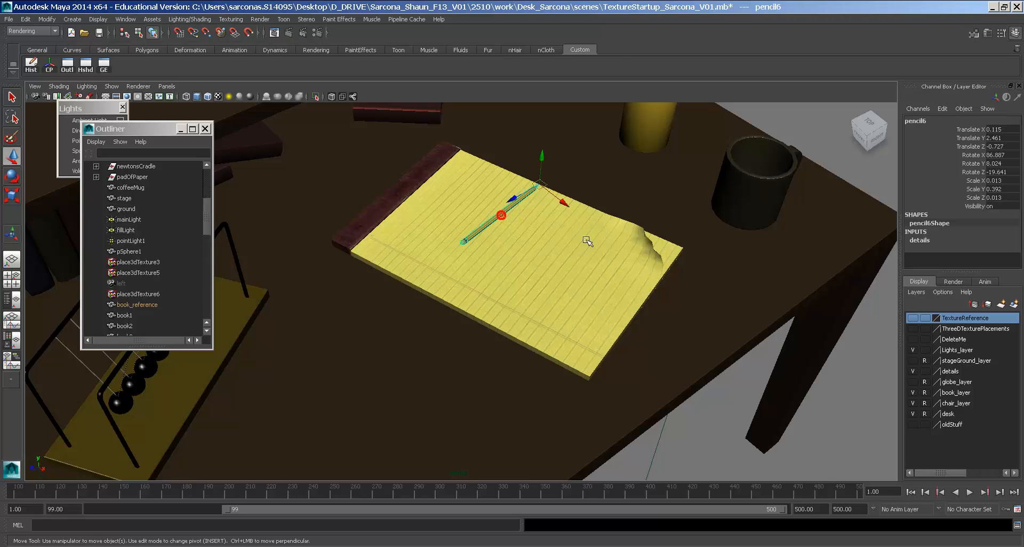
left_click(661, 248)
left_click_drag(712, 297, 666, 257, "alt")
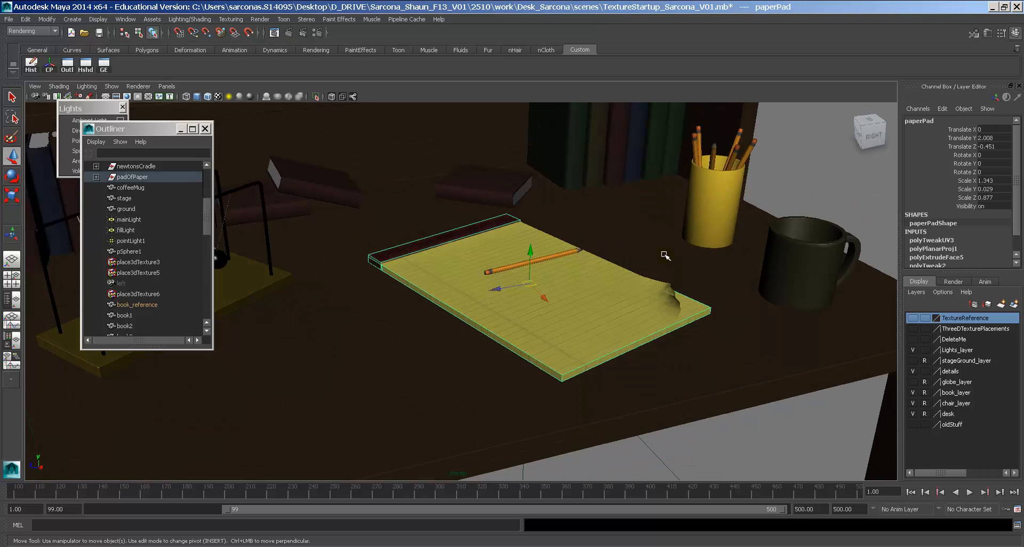
left_click(821, 185)
left_click_drag(763, 230, 750, 251, "alt")
right_click_drag(750, 251, 686, 257, "alt")
left_click_drag(686, 257, 562, 259, "alt")
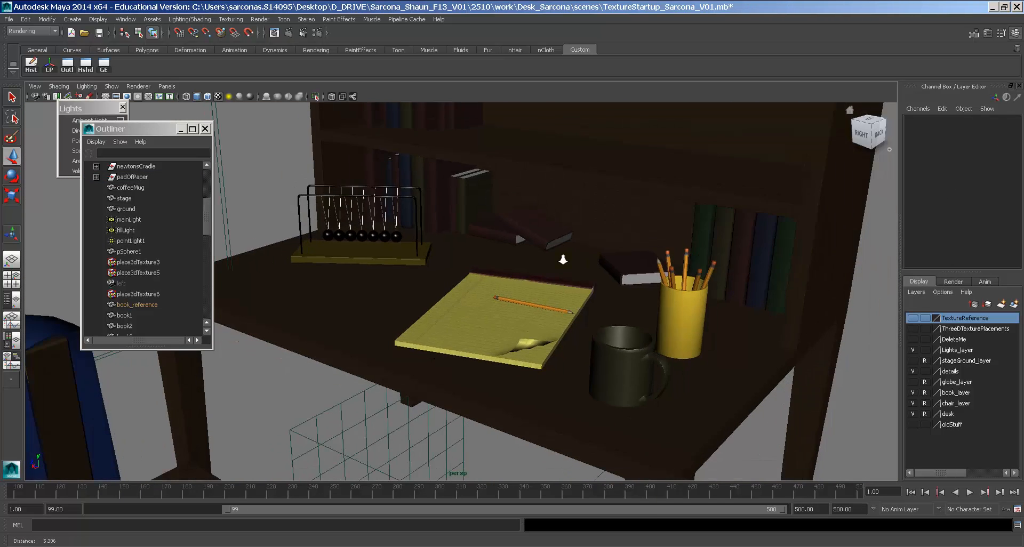
right_click_drag(562, 258, 451, 251, "alt")
Save the scene and render the perspective view with the whole desk and chair in frame.
key("ctrl+s")
middle_click_drag(480, 258, 463, 224, "alt")
right_click_drag(463, 223, 458, 222, "alt")
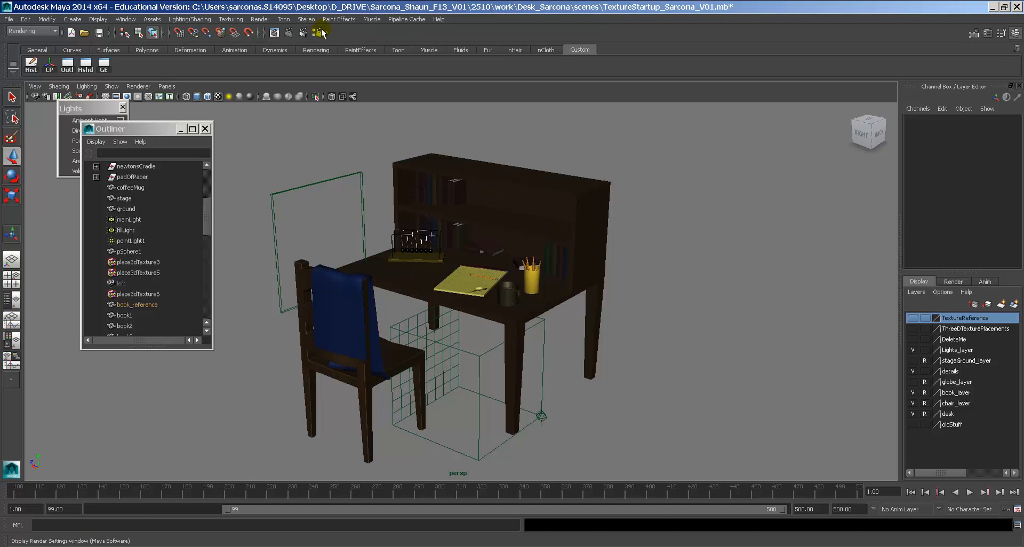
left_click(288, 33)
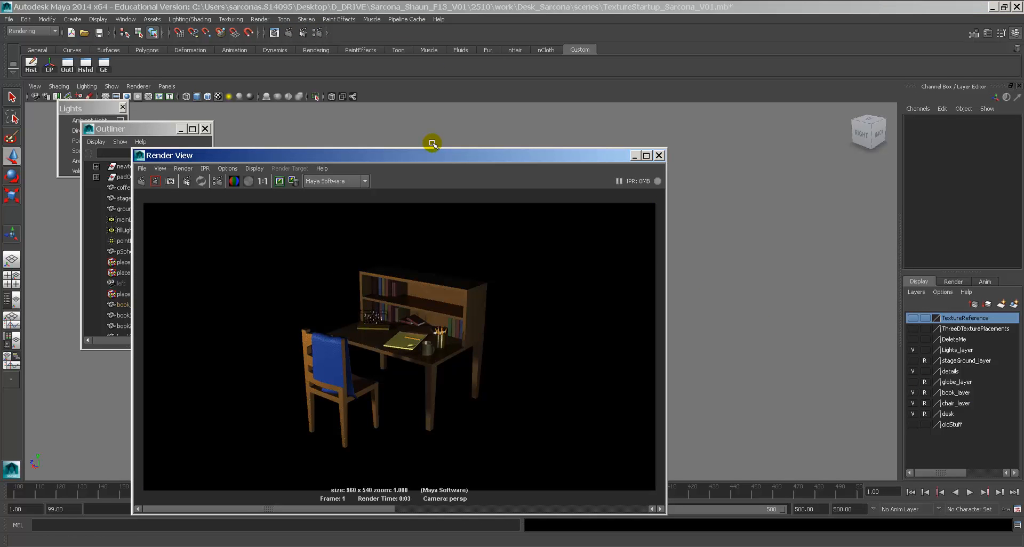
left_click(660, 155)
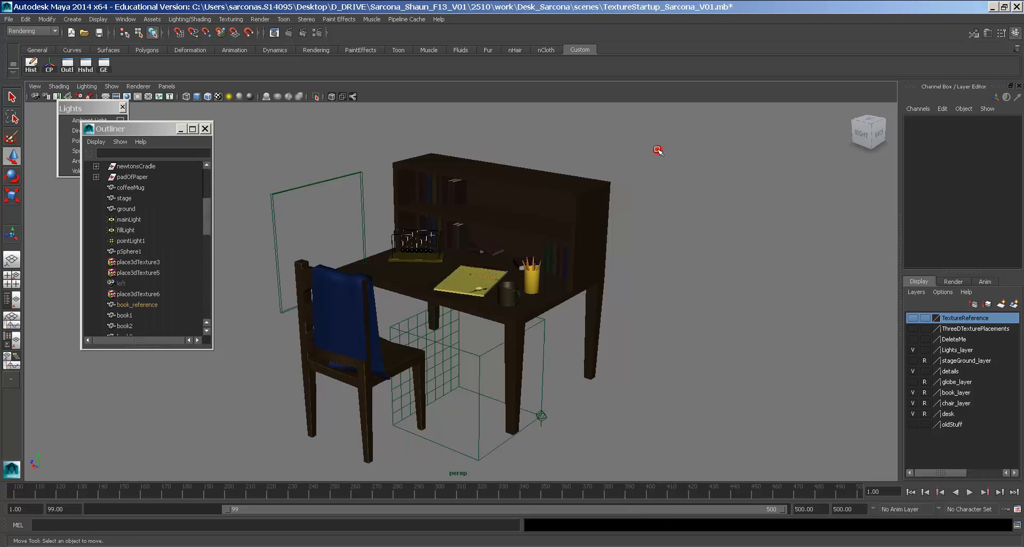
Show the globe_layer and stageGround_layer in the scene.
left_click(914, 381)
right_click_drag(628, 237, 623, 287, "alt")
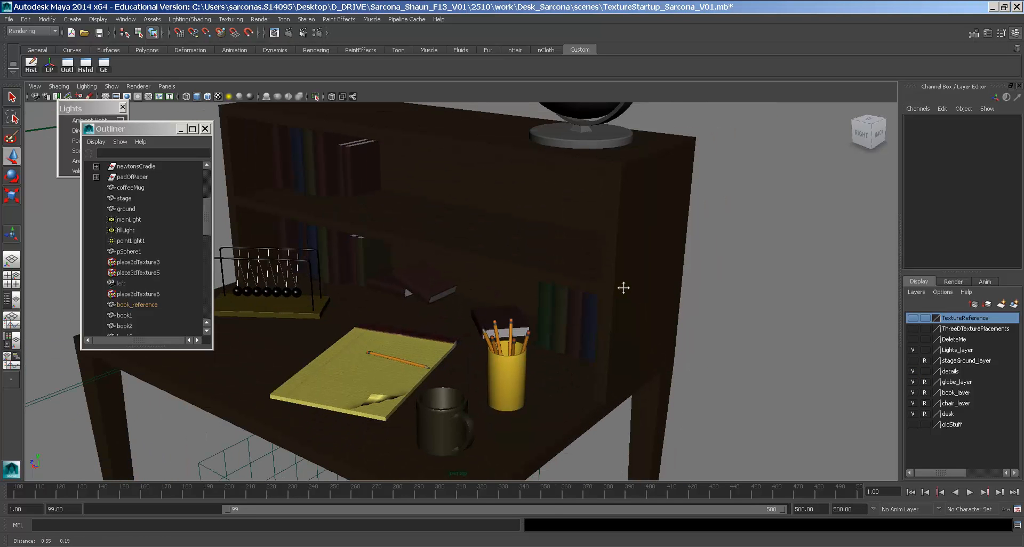
left_click(912, 362)
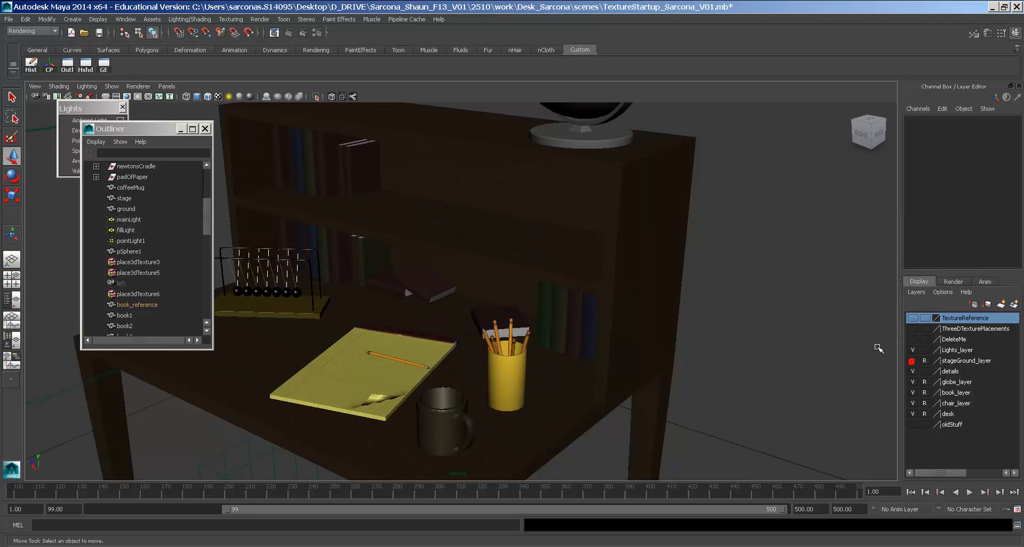
right_click_drag(806, 340, 632, 233, "alt")
middle_click_drag(632, 233, 561, 294, "alt")
scroll(561, 294, "up", 5)
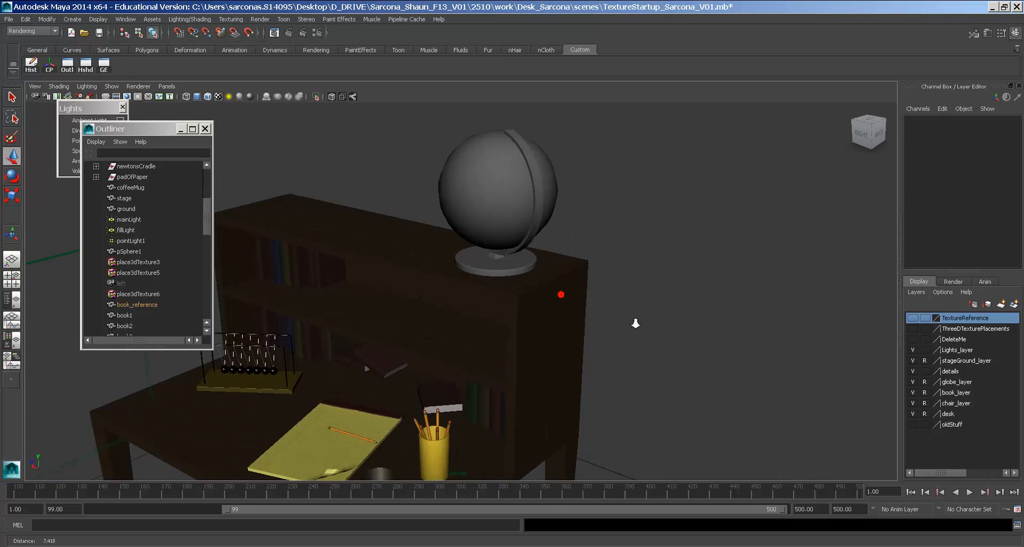
scroll(494, 241, "down", 15)
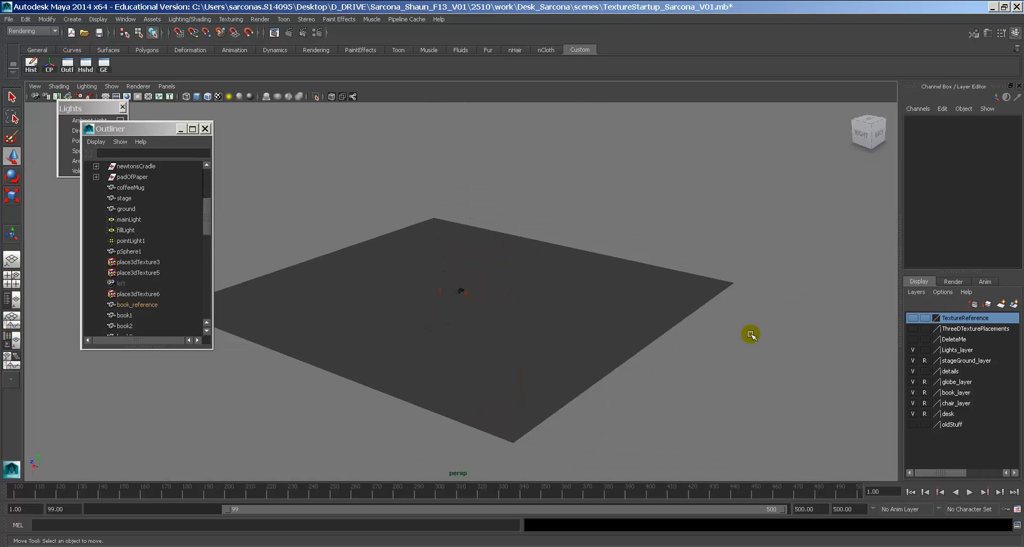
scroll(507, 266, "up", 15)
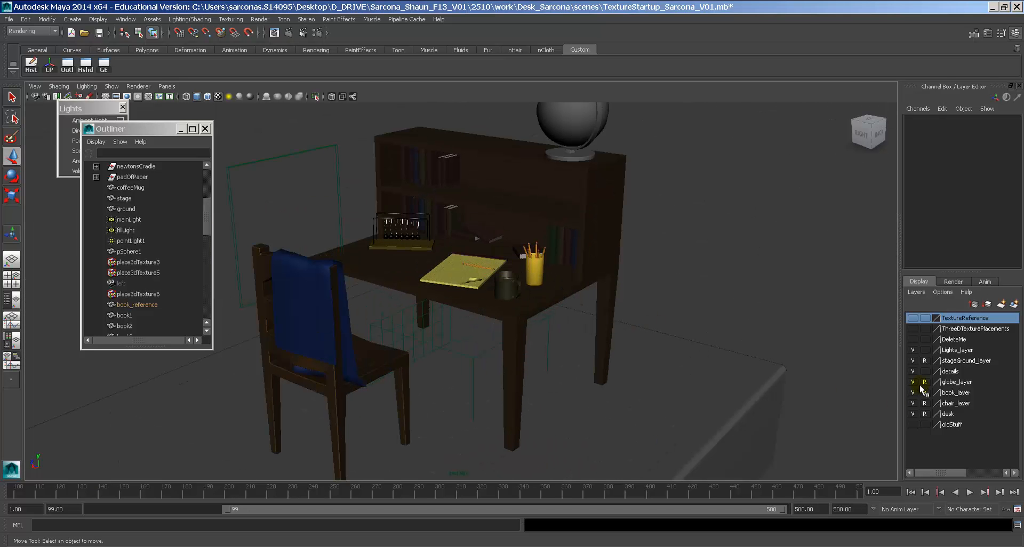
Set the details layer to reference, and select and frame the globe's earth sphere.
left_click(924, 372)
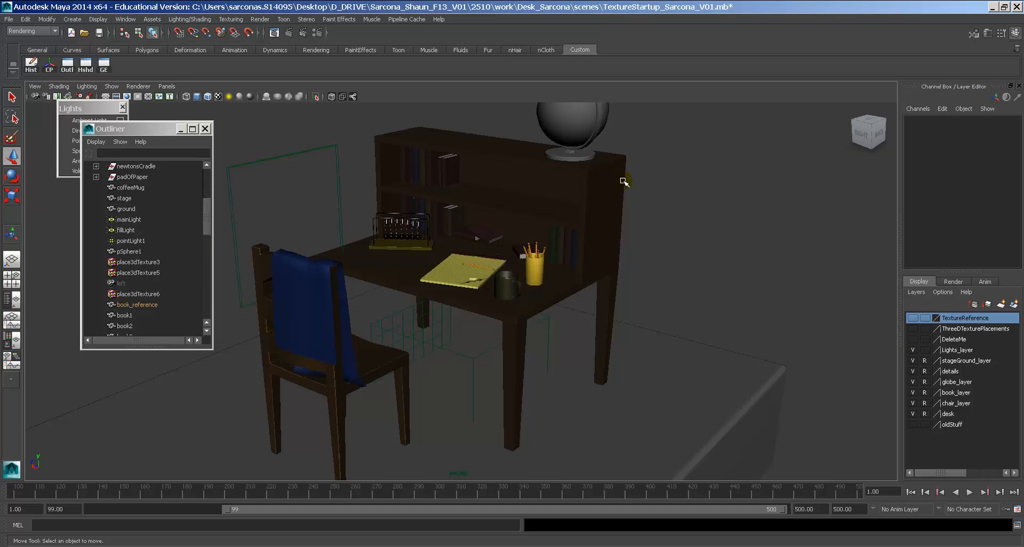
key("a")
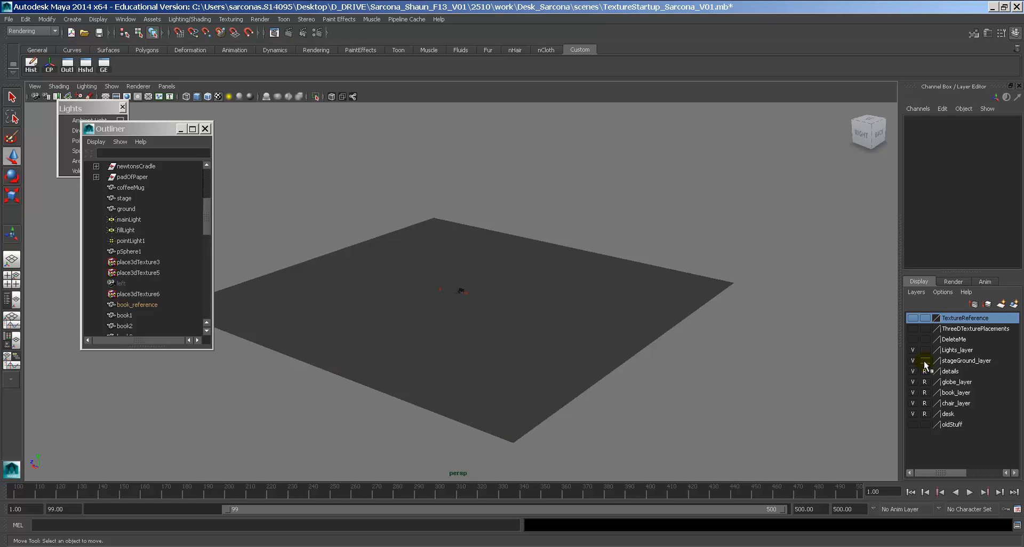
left_click(462, 290)
key("f")
left_click_drag(545, 281, 580, 273, "alt")
right_click_drag(580, 272, 671, 293, "alt")
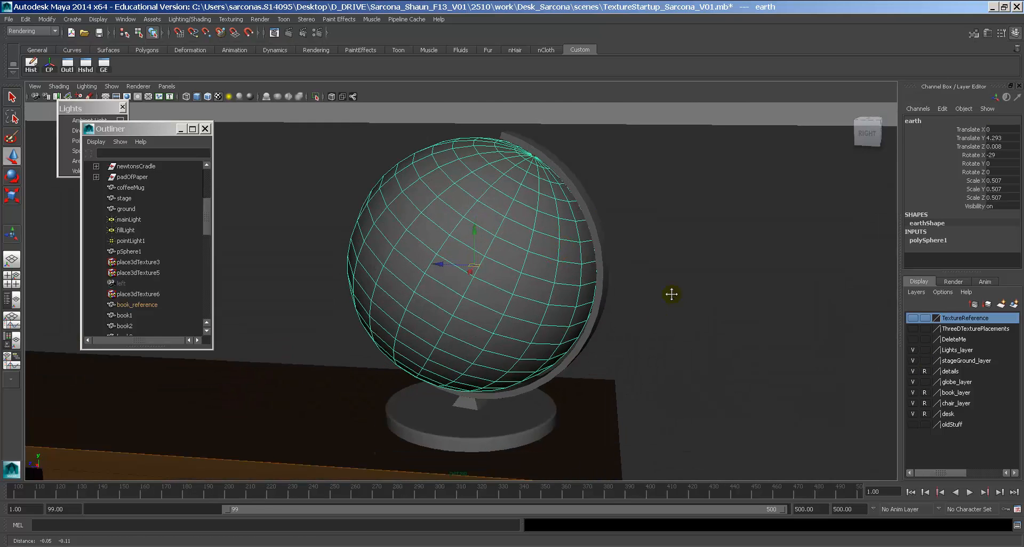
Select the globe's curved support and round base and assign them a new Blinn material.
middle_click_drag(671, 293, 686, 251, "alt")
left_click(628, 216)
middle_click_drag(627, 262, 613, 345, "alt")
left_click_drag(613, 346, 588, 300, "alt")
left_click(569, 345, "shift")
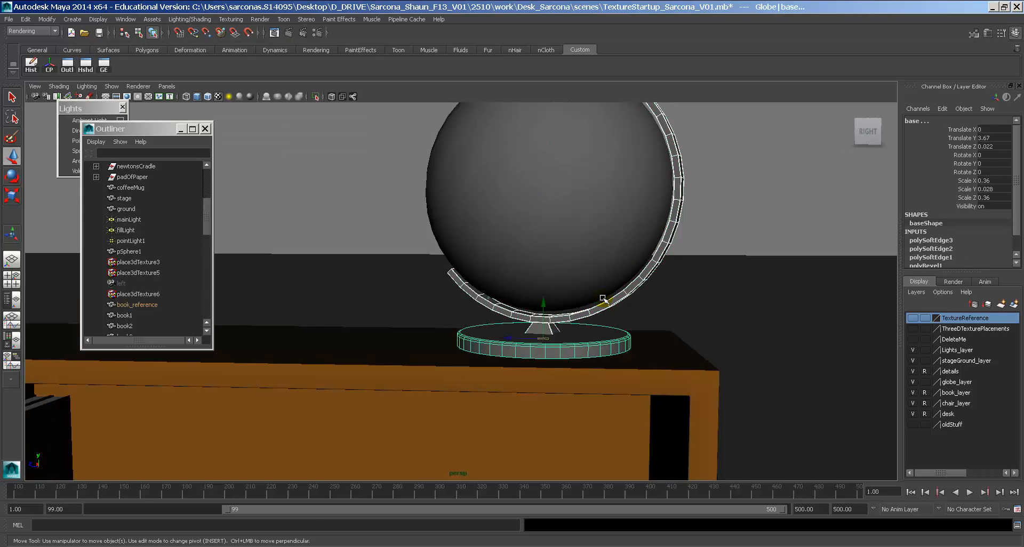
key("space")
mouse_move(516, 398)
left_mouse_down()
mouse_move(584, 240)
mouse_move(631, 239)
left_mouse_up()
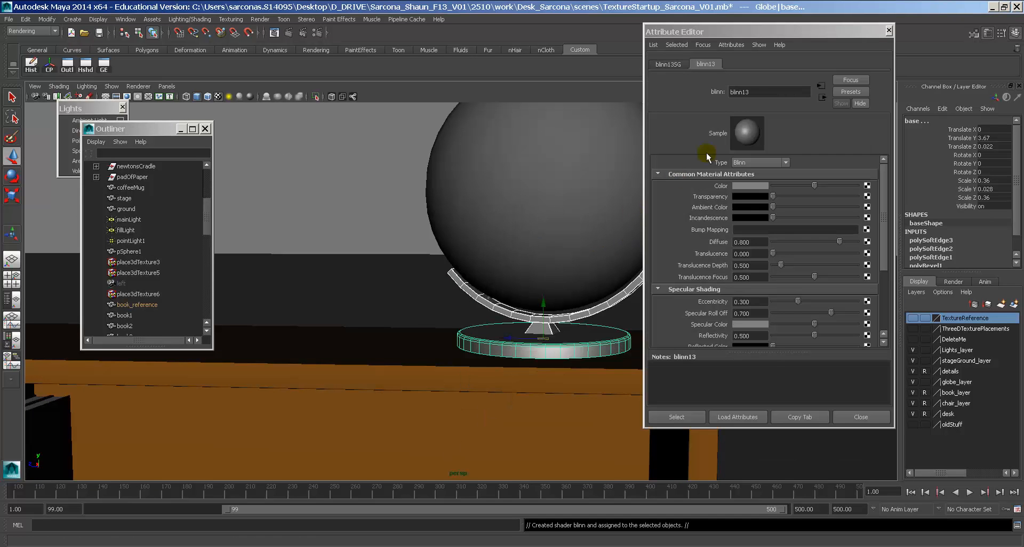
Rename the new Blinn material as globeStand_Blinn.
left_click(665, 88)
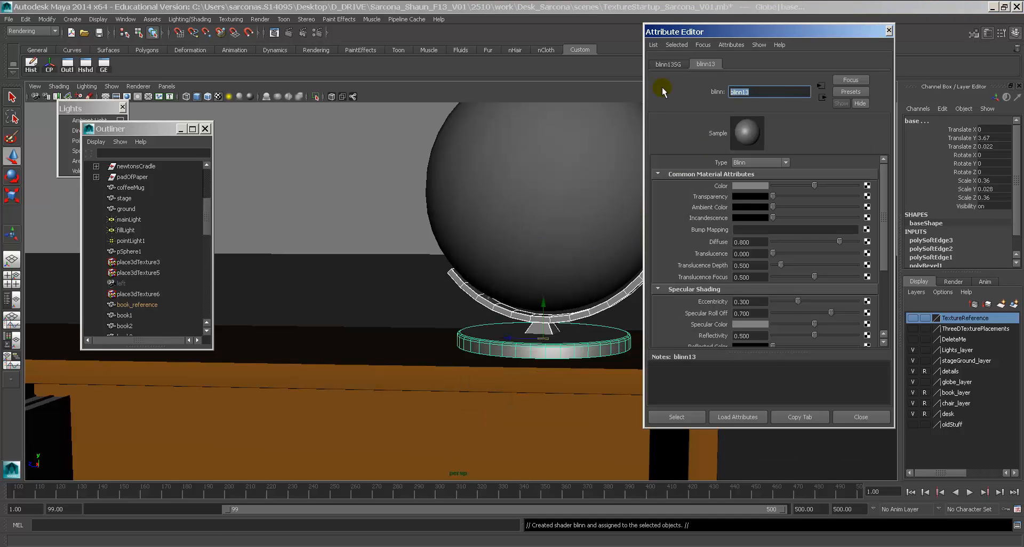
type("glob")
type("eStand_M")
type("linn")
key("Return")
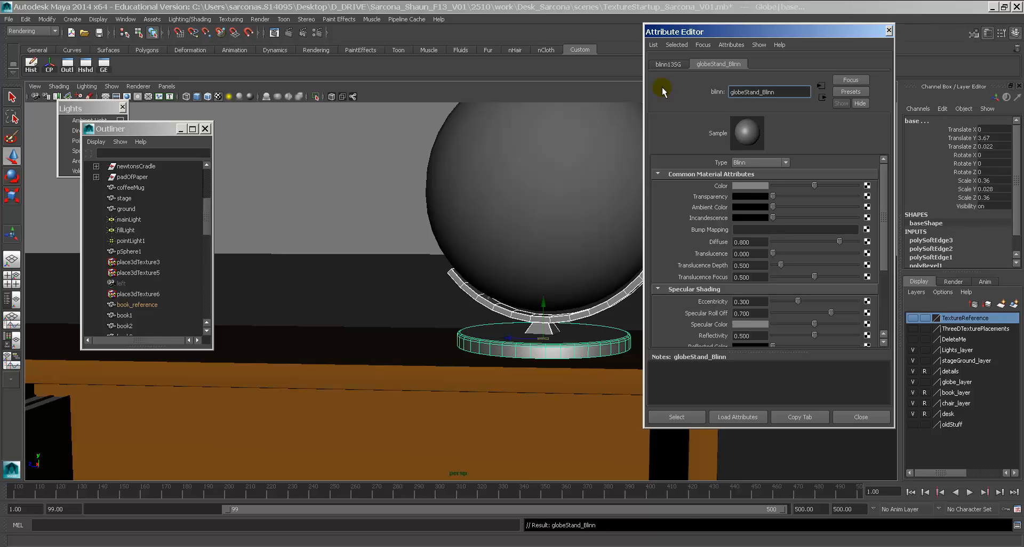
Set the stand material's color to a muted brown with HSV 44.495, 0.461, 0.371, and its reflectivity to 0.306.
left_click(748, 184)
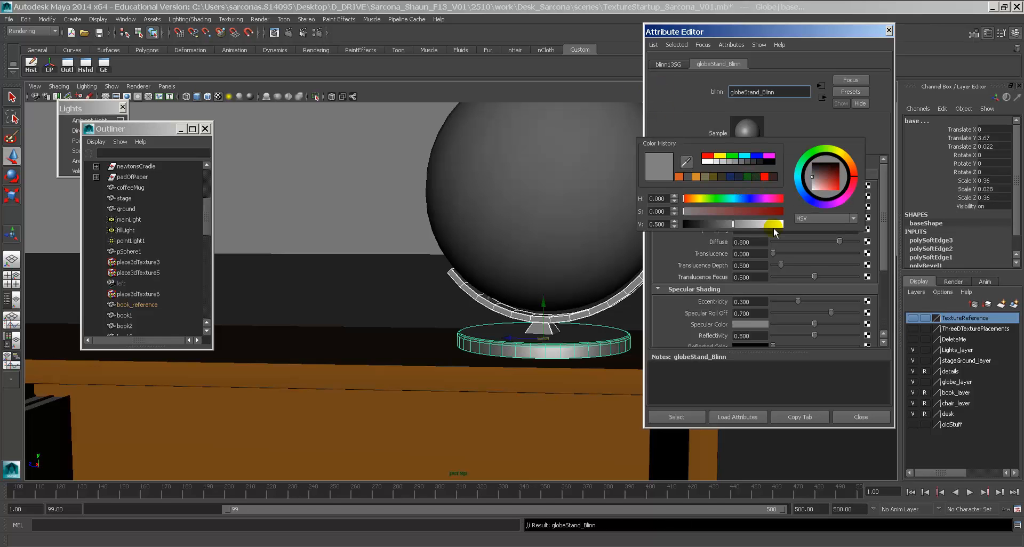
left_click(710, 177)
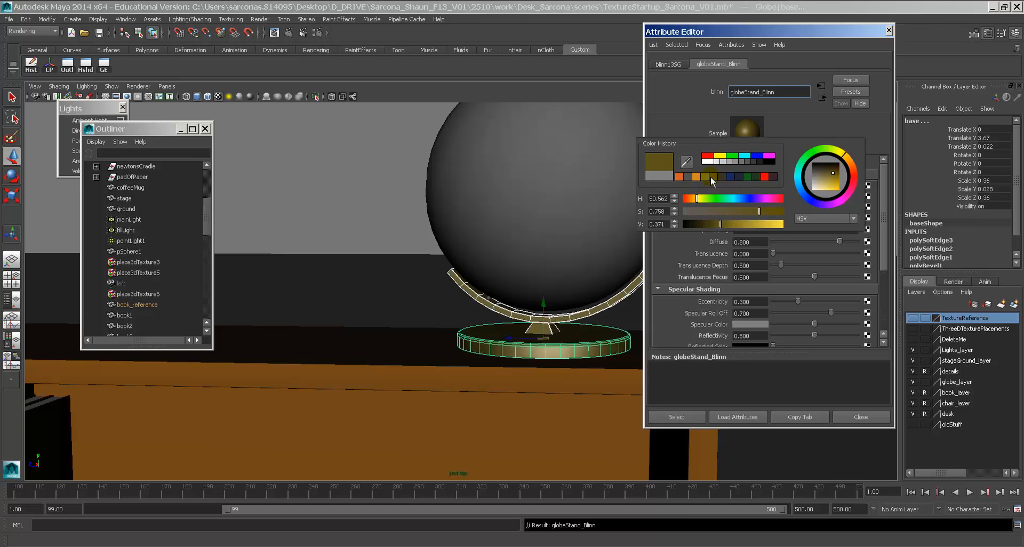
left_click(696, 198)
left_click(696, 199)
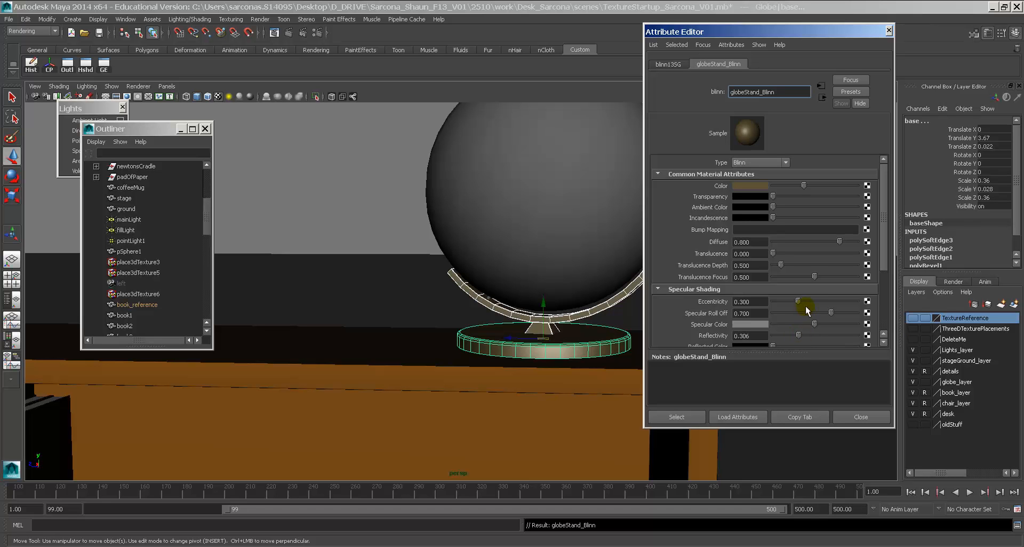
Set the stand material's eccentricity to 0.127, specular roll off to 0.815, and specular color to brown with HSV 44.495, 0.758, 0.371.
left_click_drag(802, 304, 789, 303)
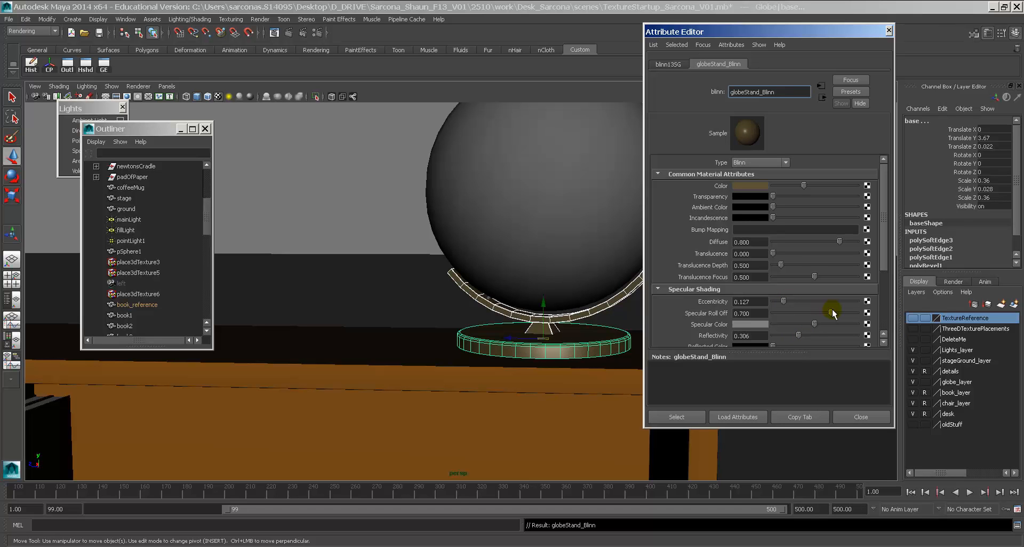
left_click(826, 324)
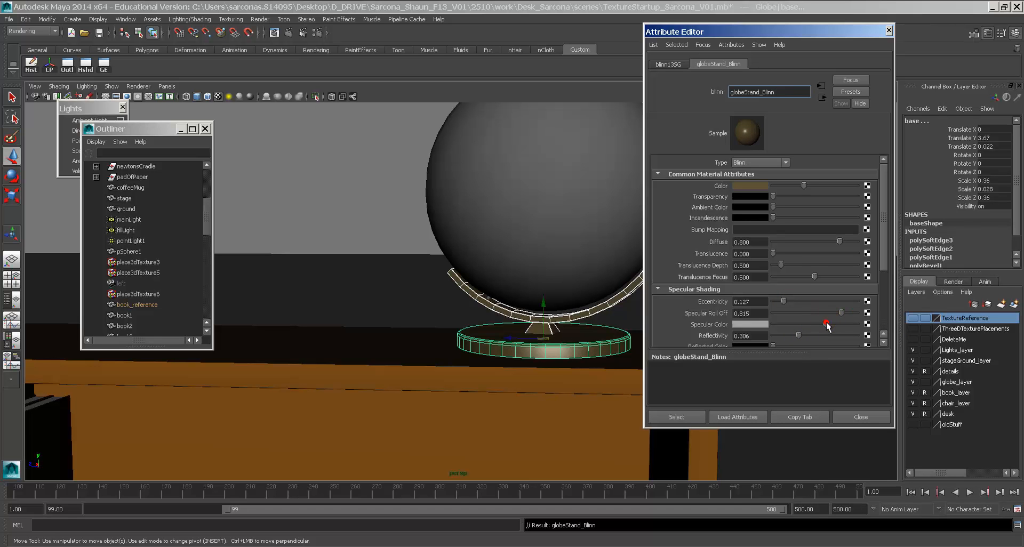
left_click(753, 323)
left_click(696, 312)
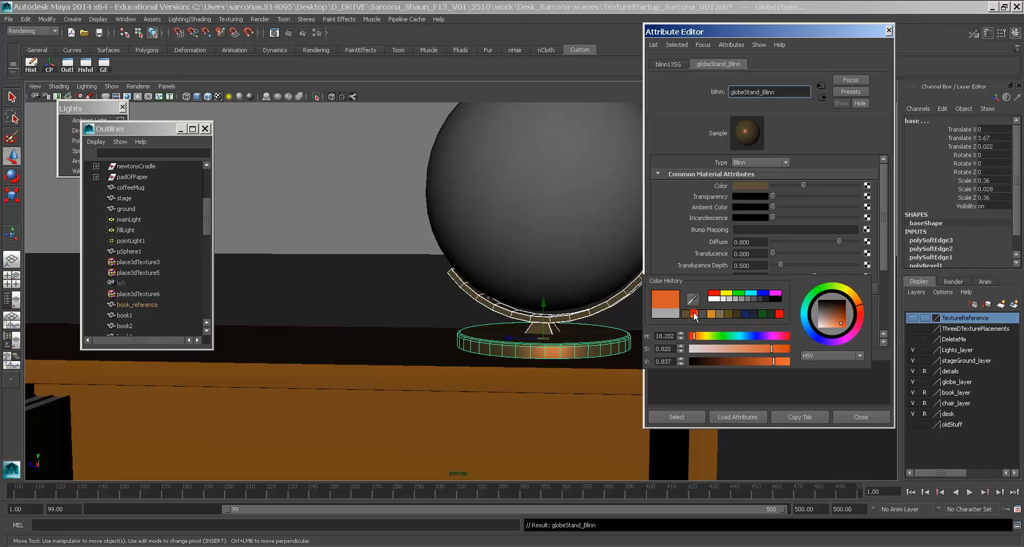
left_click(688, 313)
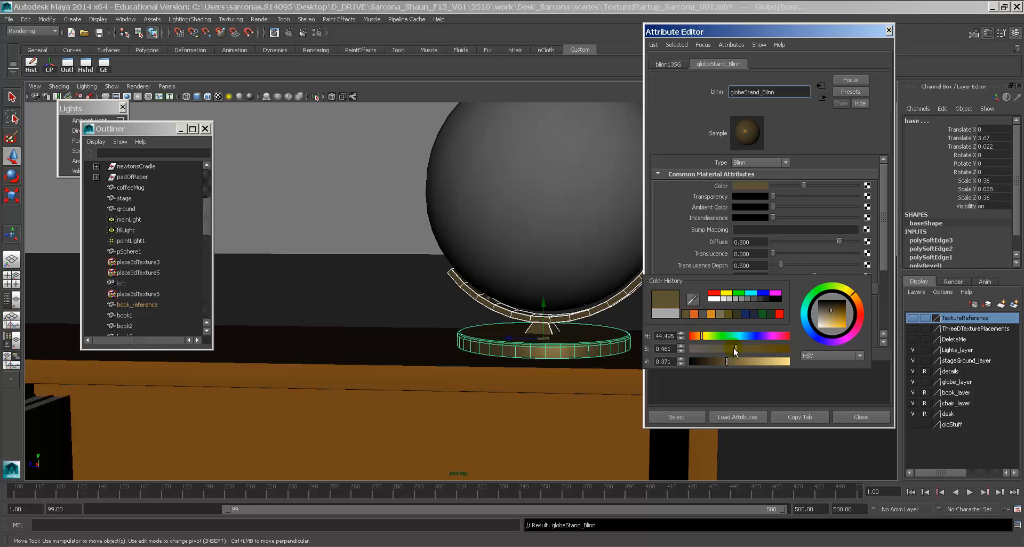
left_click_drag(744, 352, 767, 352)
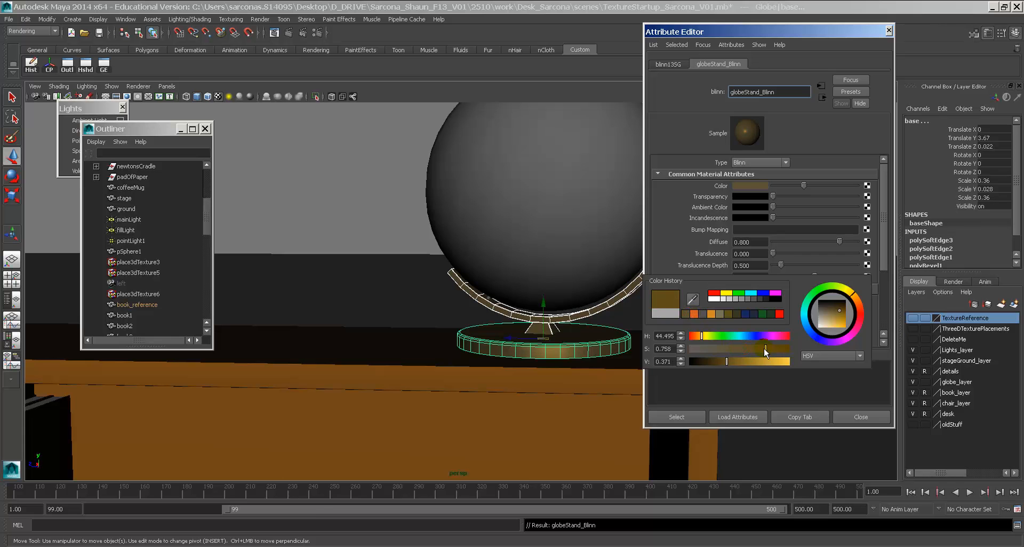
left_click_drag(533, 222, 549, 270, "alt")
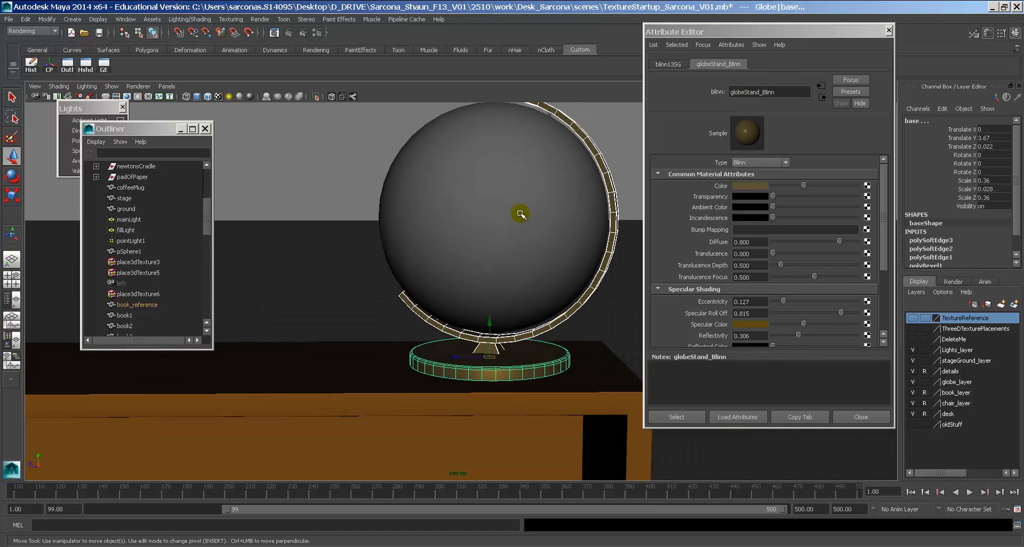
Switch to Firefox, search CG Textures for "earth", and look through the results and additional categories for a globe map.
left_click(536, 219)
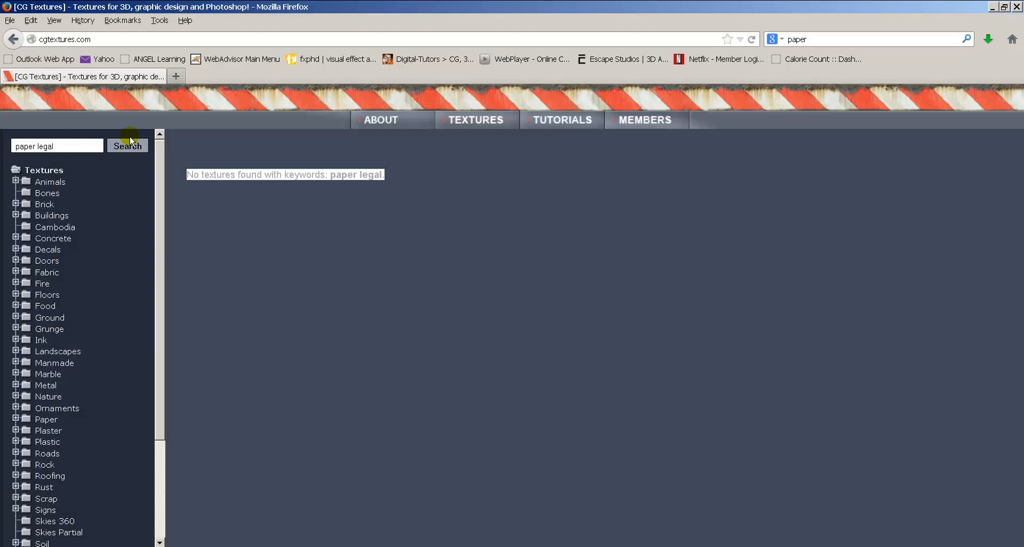
triple_click(68, 146)
type("earth")
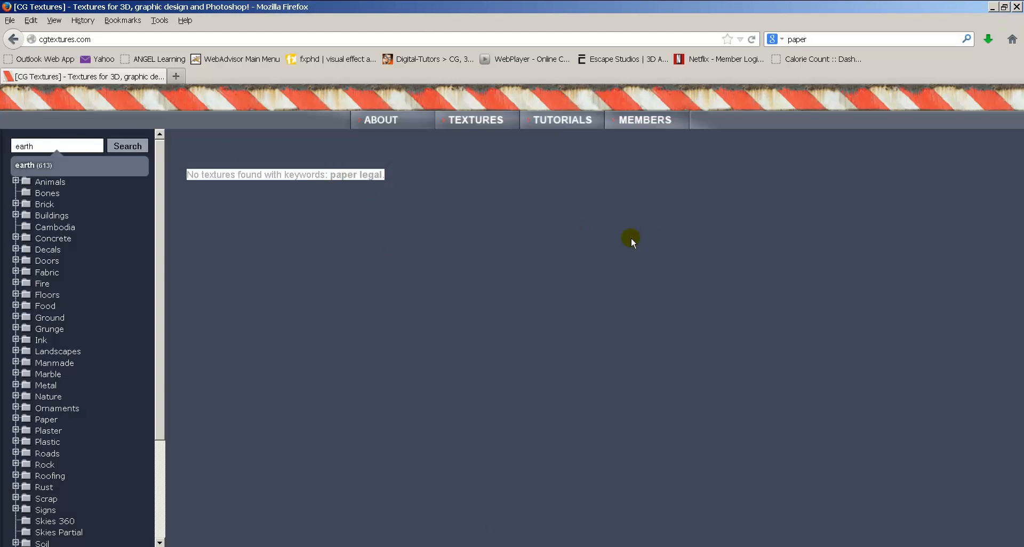
key("Return")
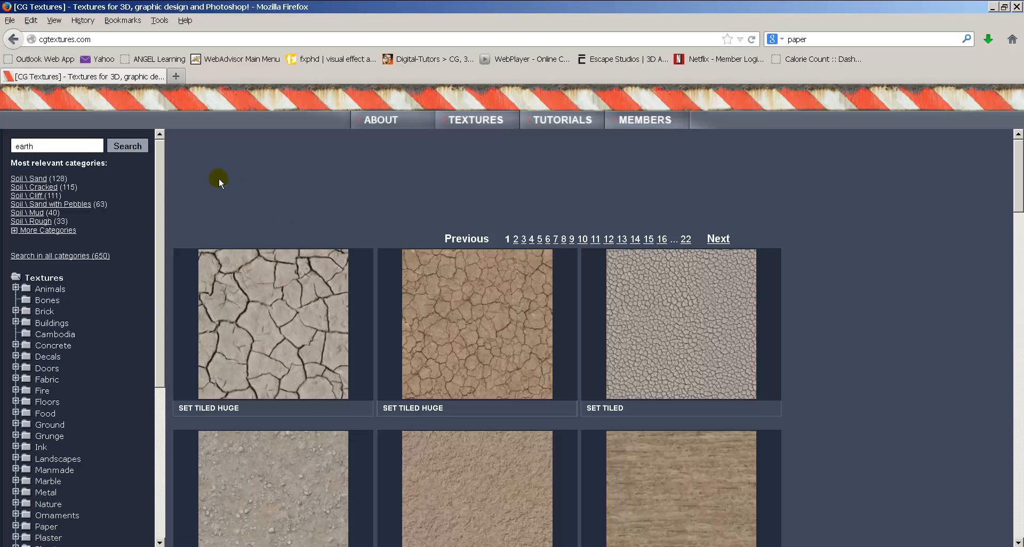
scroll(444, 325, "down", 6)
scroll(444, 329, "down", 10)
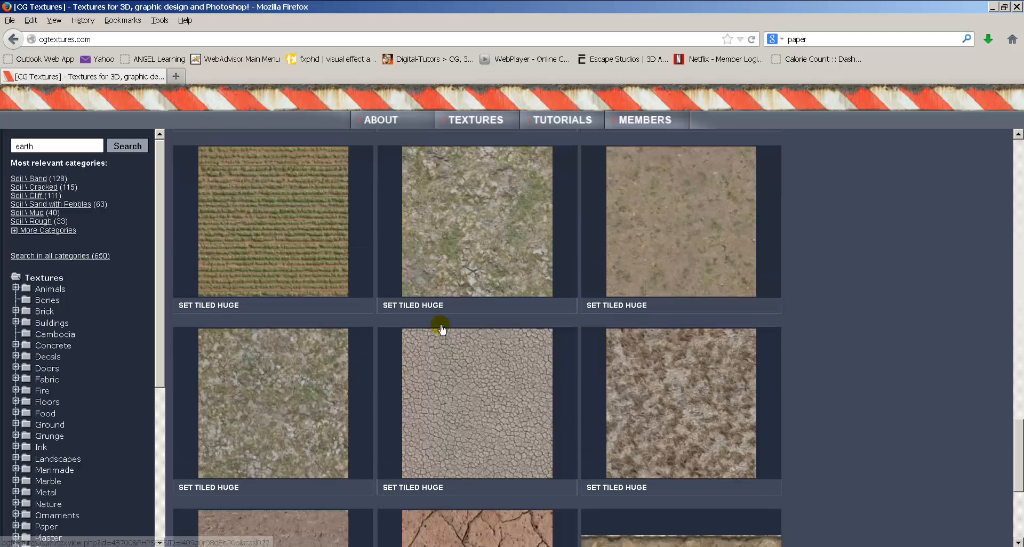
left_click(58, 231)
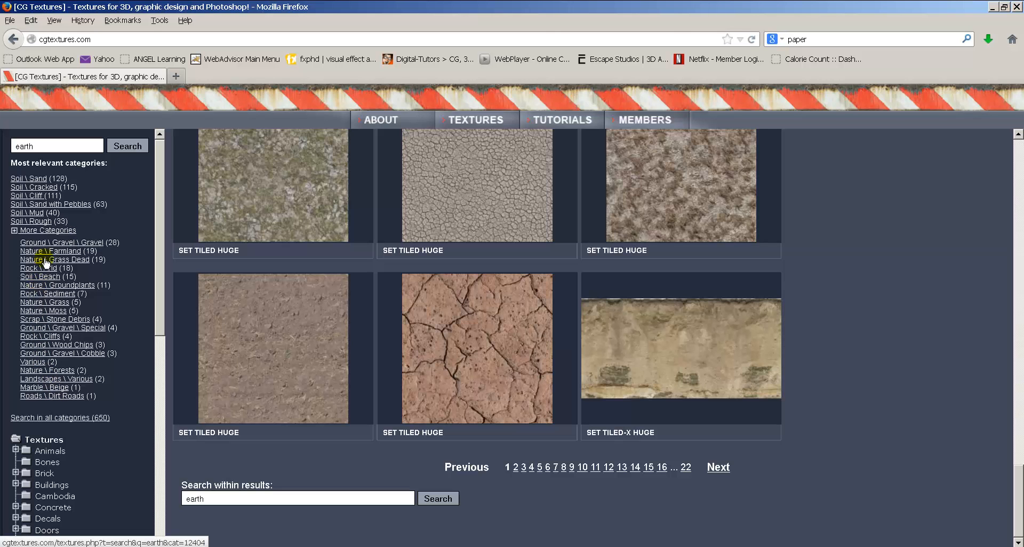
Open Google and search its images for "earth texture".
left_click(824, 40)
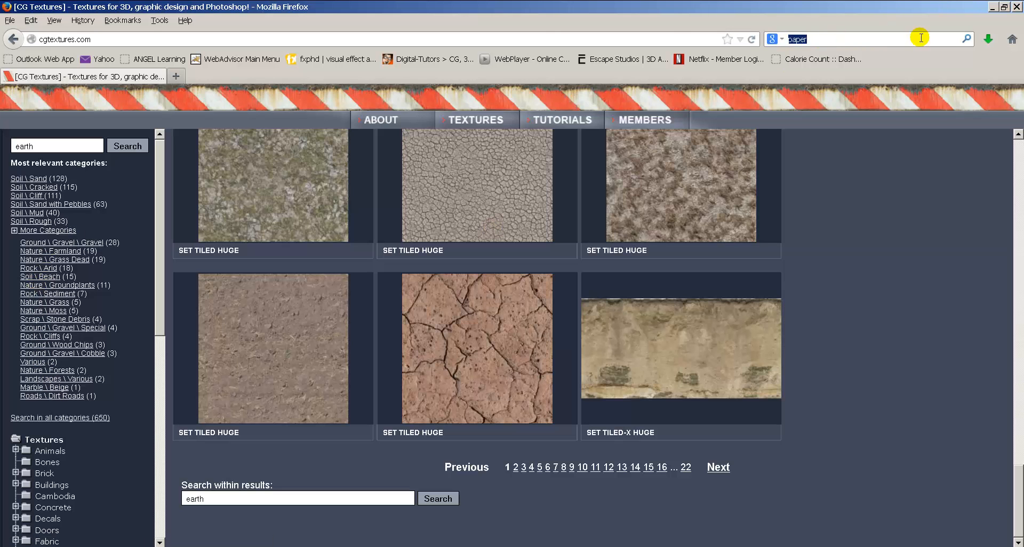
key("BackSpace")
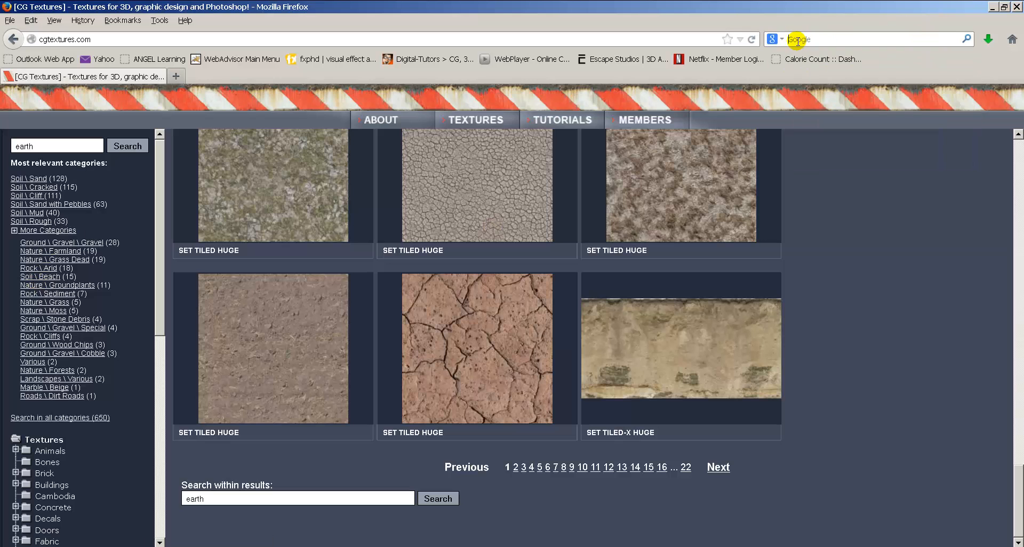
key("Return")
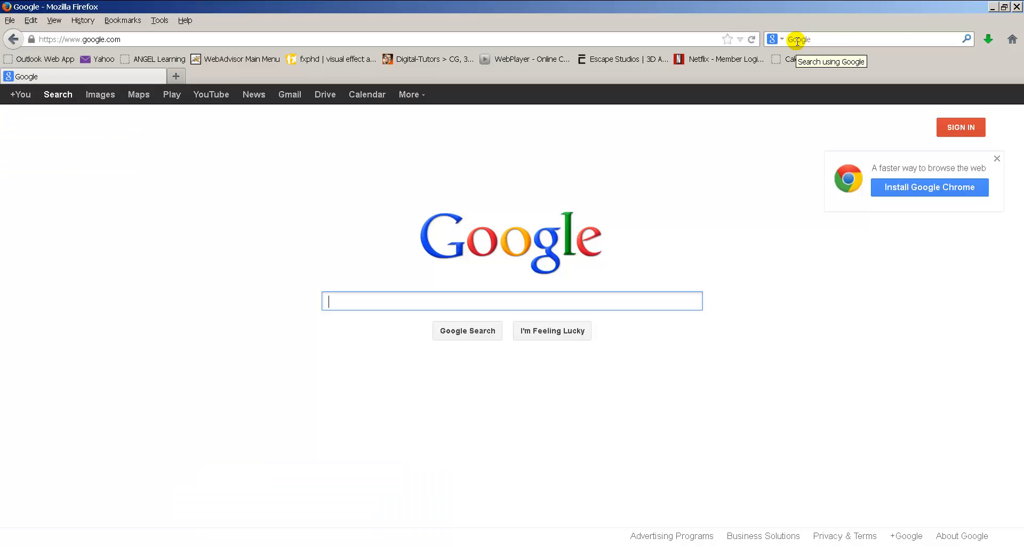
type("earth texture")
key("Return")
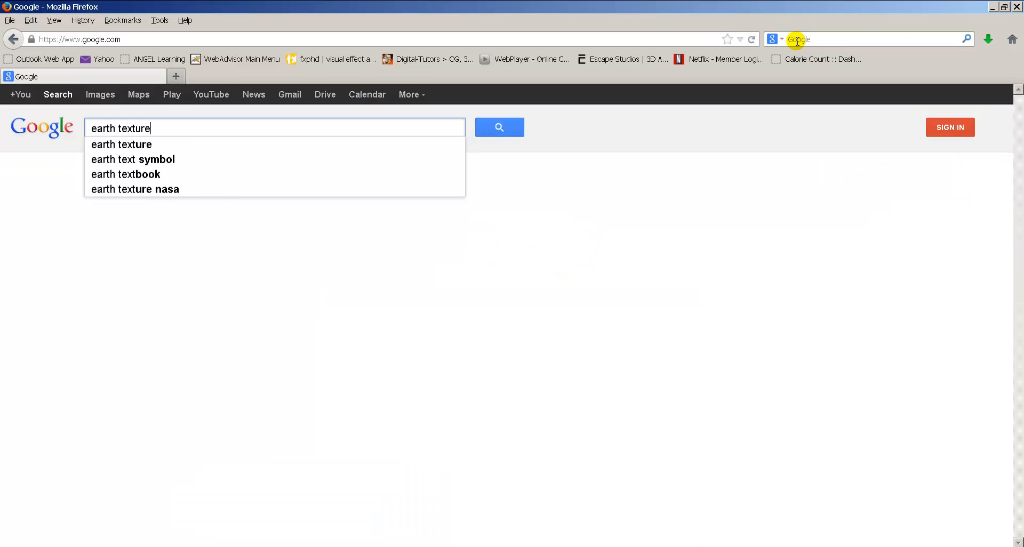
left_click(102, 96)
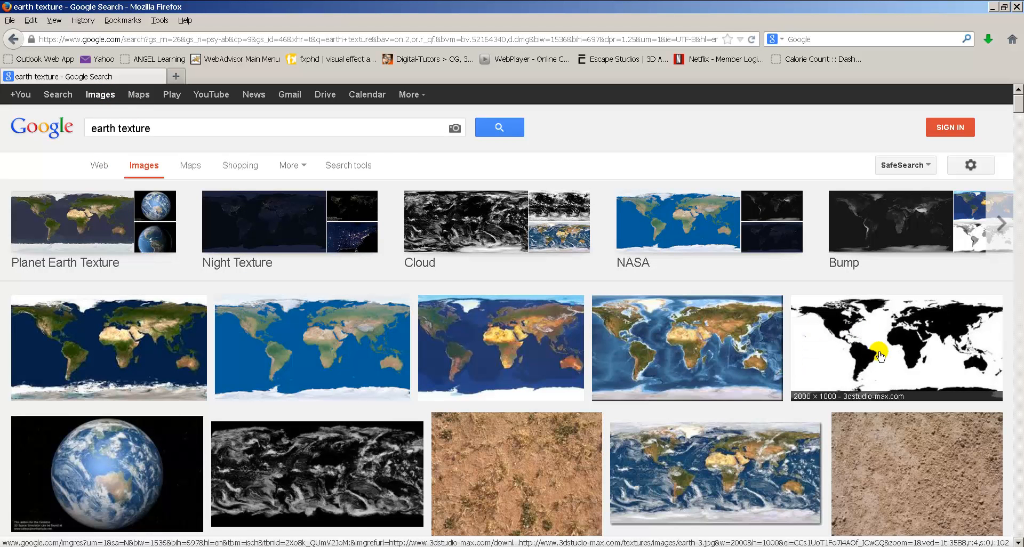
Examine the earth texture image results for flat world maps, cloud maps, and their resolutions.
scroll(880, 354, "down", 10)
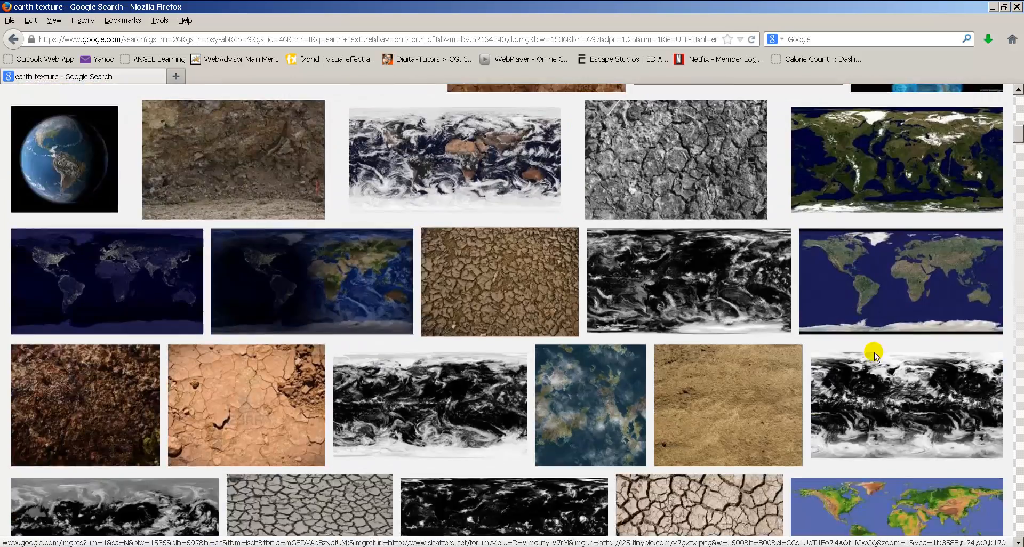
scroll(875, 351, "down", 4)
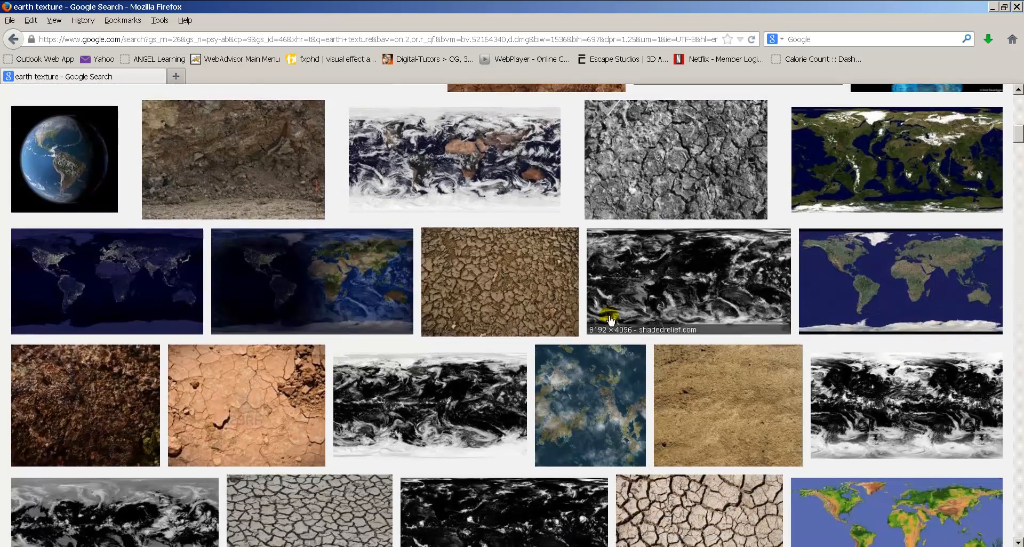
scroll(420, 300, "down", 3)
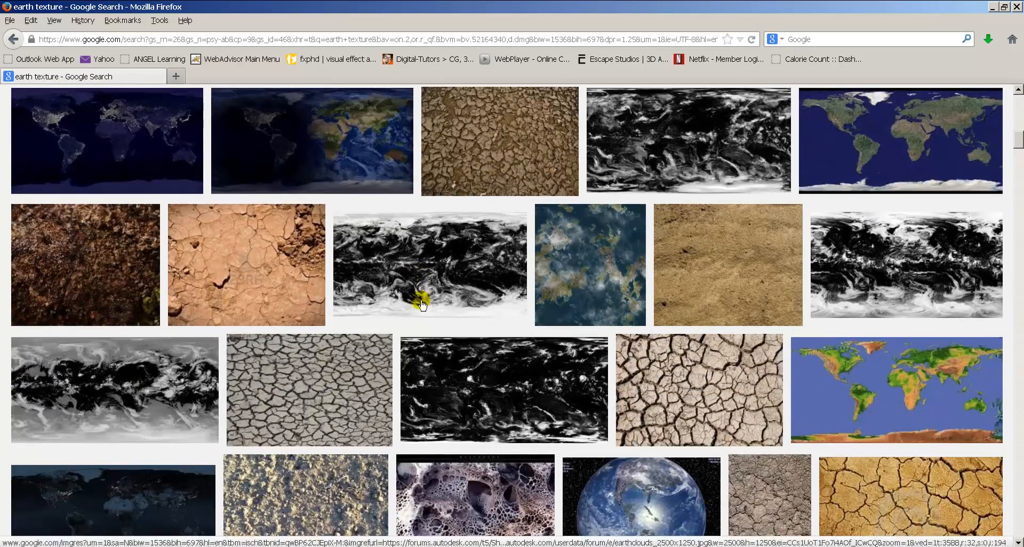
scroll(422, 303, "down", 4)
scroll(420, 302, "up", 15)
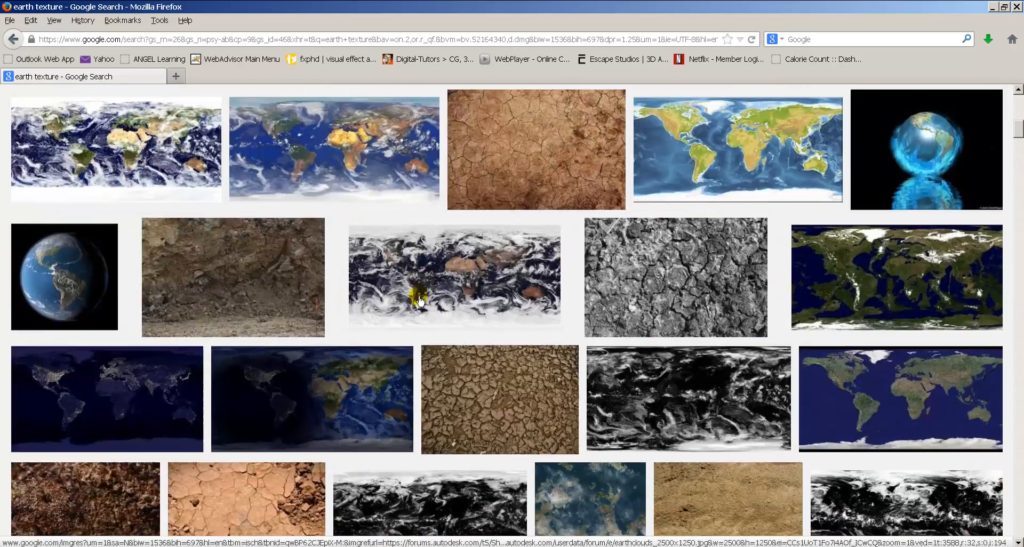
scroll(419, 300, "down", 7)
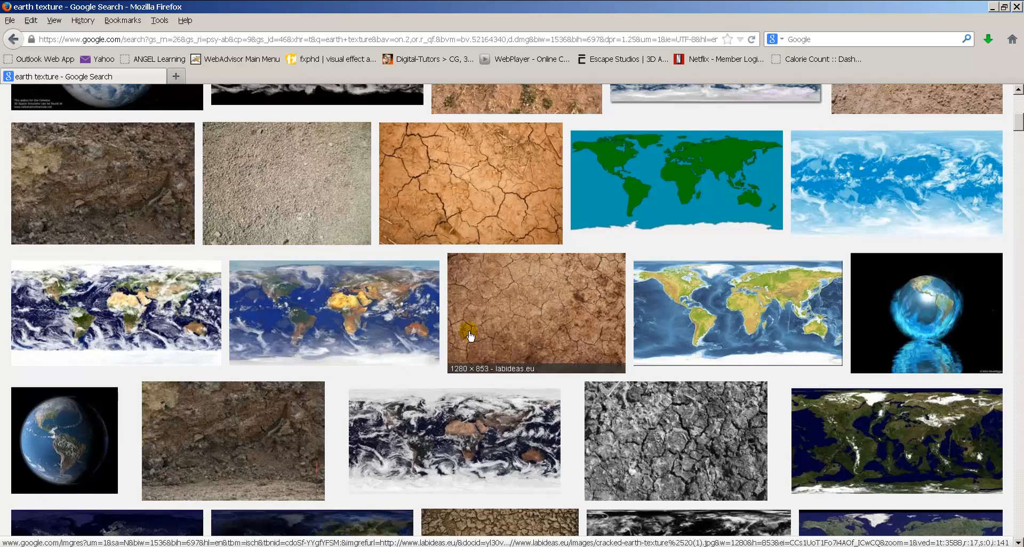
scroll(267, 319, "up", 2)
scroll(266, 319, "up", 7)
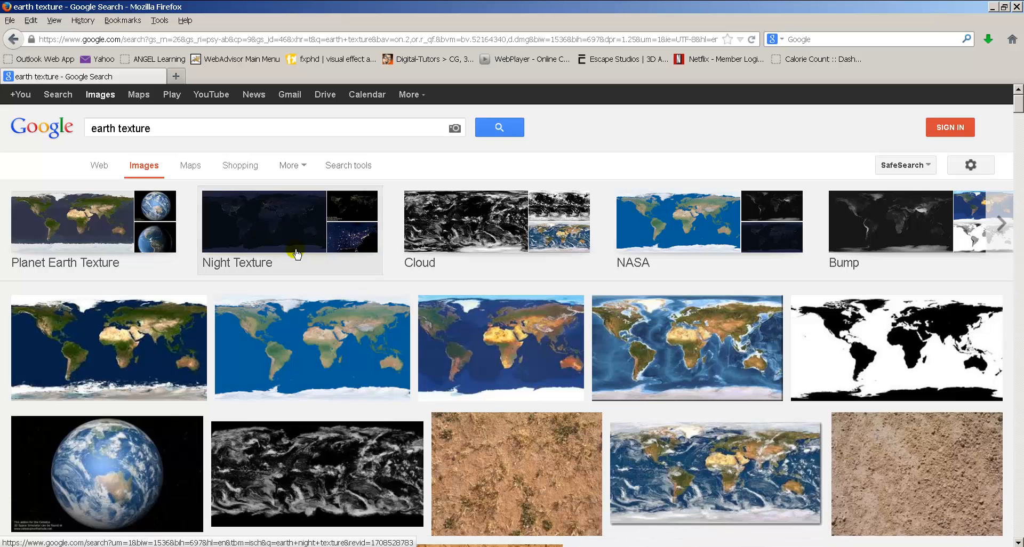
Search the images for "mars texture" as an alternative planet, and return to the "earth texture" search.
double_click(104, 128)
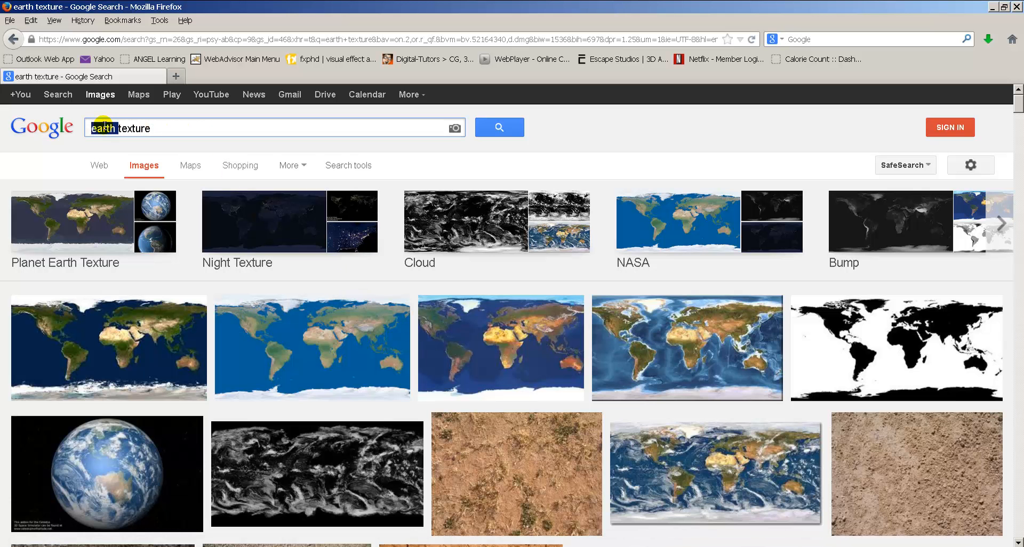
type("mars")
key("Return")
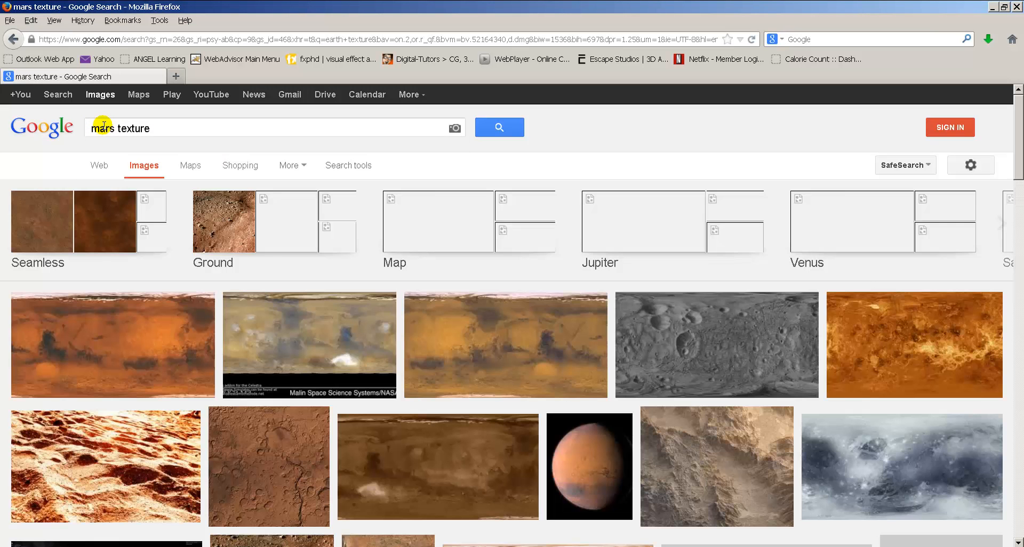
double_click(103, 128)
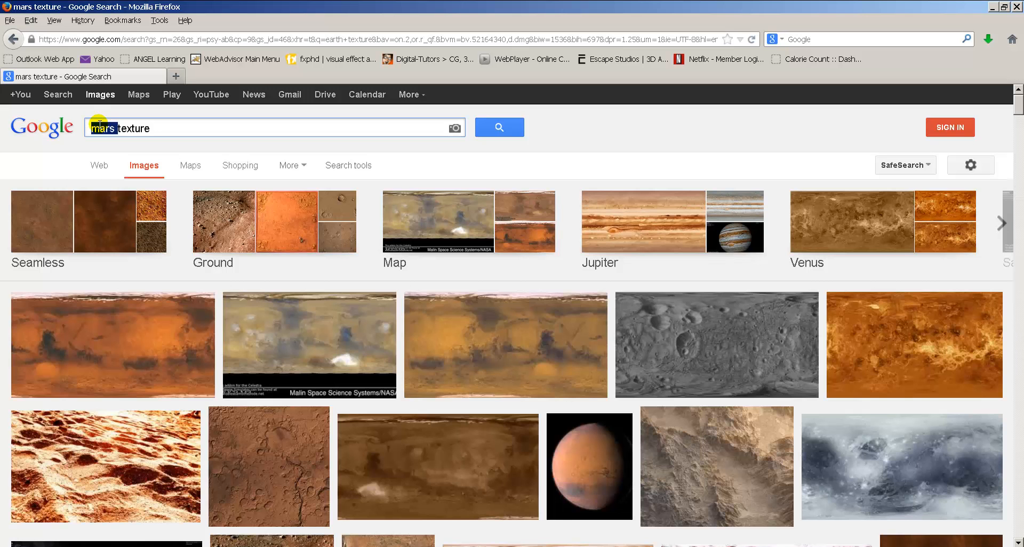
type("earth")
key("Return")
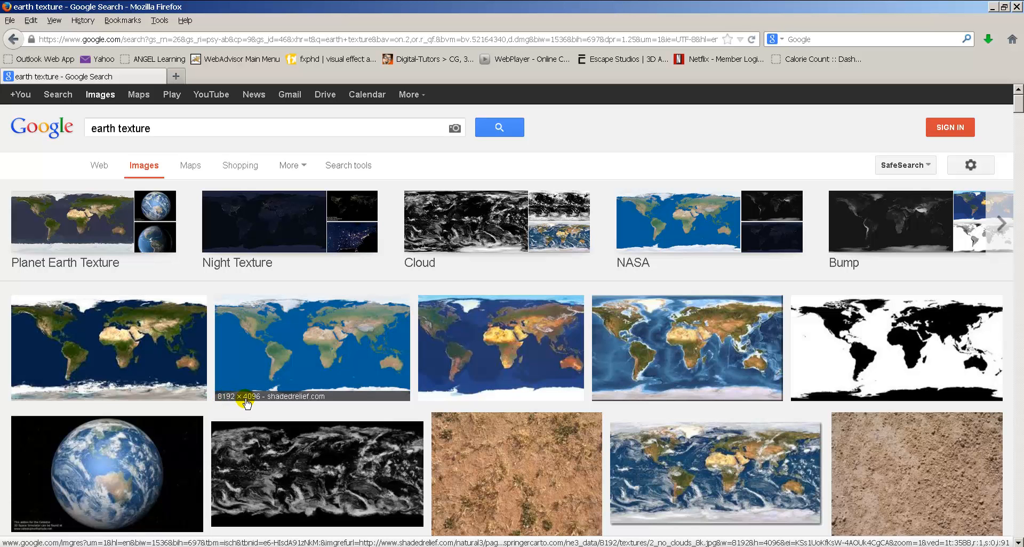
Open the original 1024 × 512 dark-blue-ocean earth map from celestia.h-schmidt.net and save it as Earth in the sourceimages folder.
left_click(295, 344)
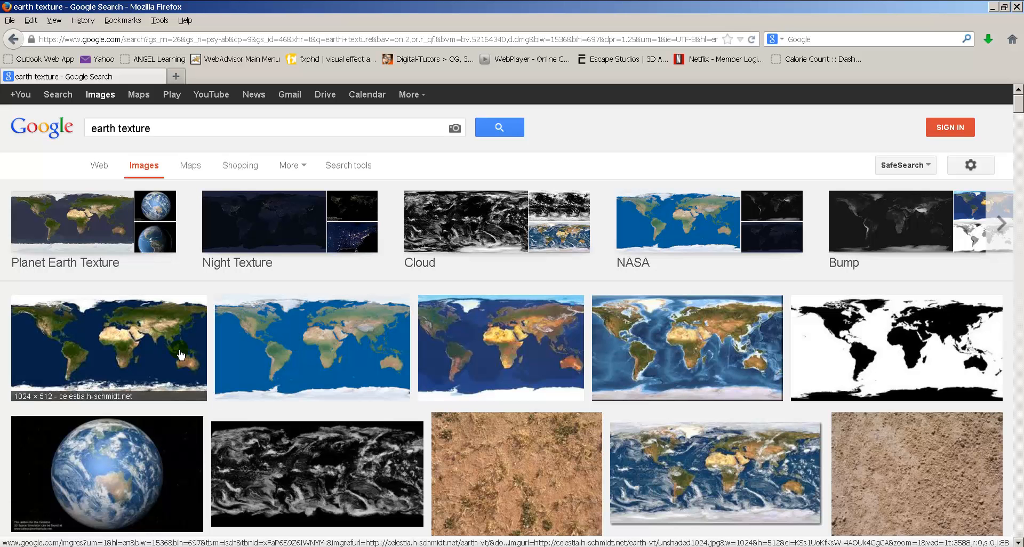
left_click(89, 355)
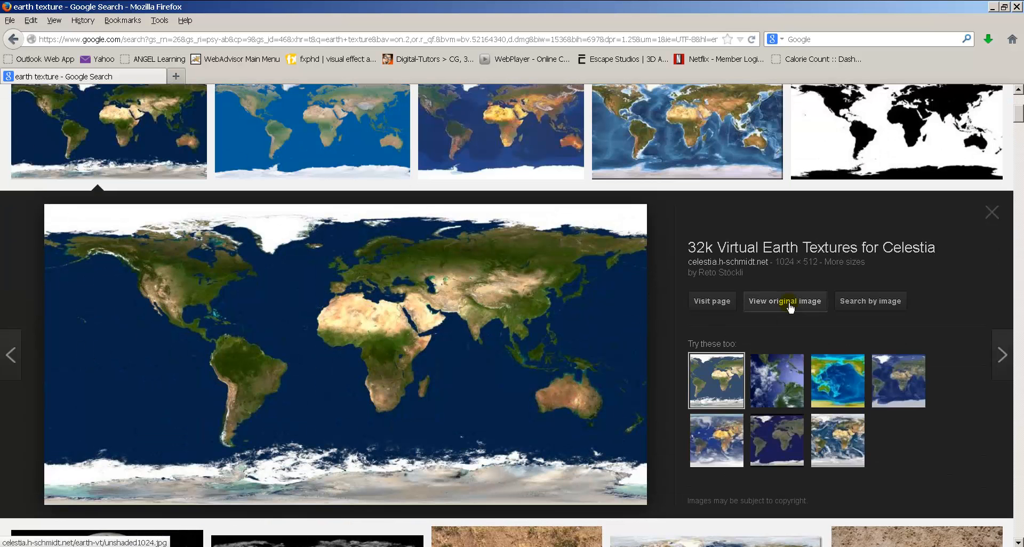
left_click(790, 302)
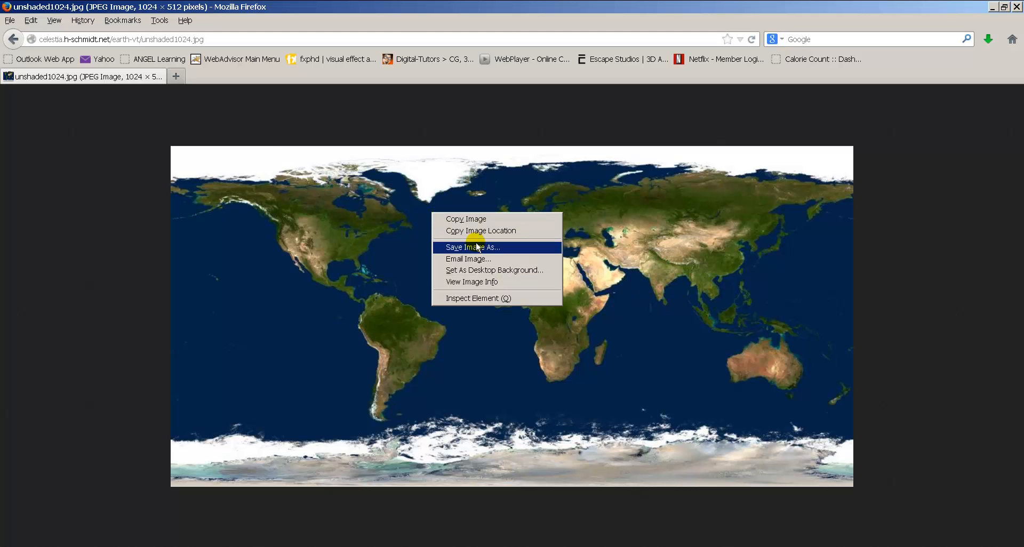
left_click(477, 247)
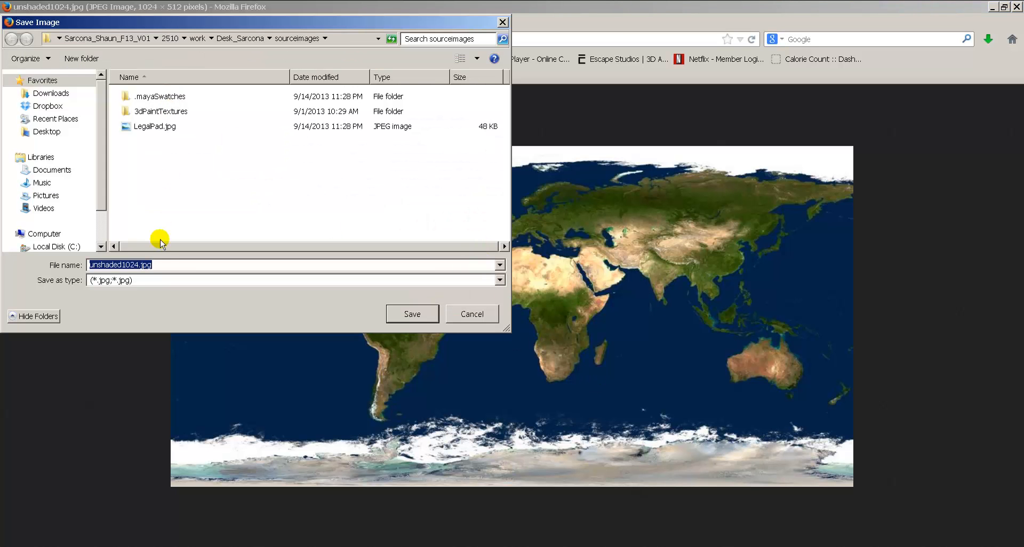
type("Earth")
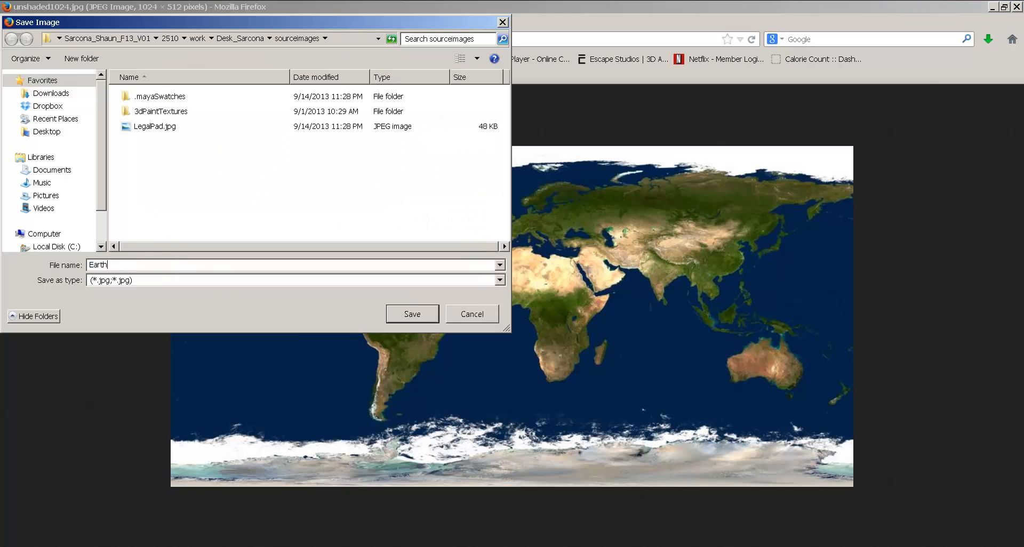
key("Return")
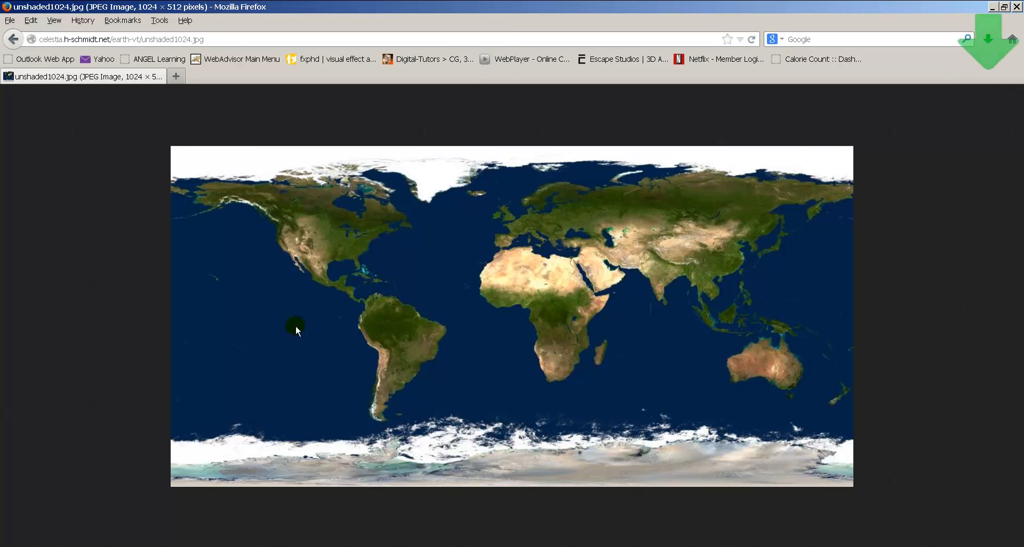
Return to the image results and search for "earth bump texture".
key("alt+Left")
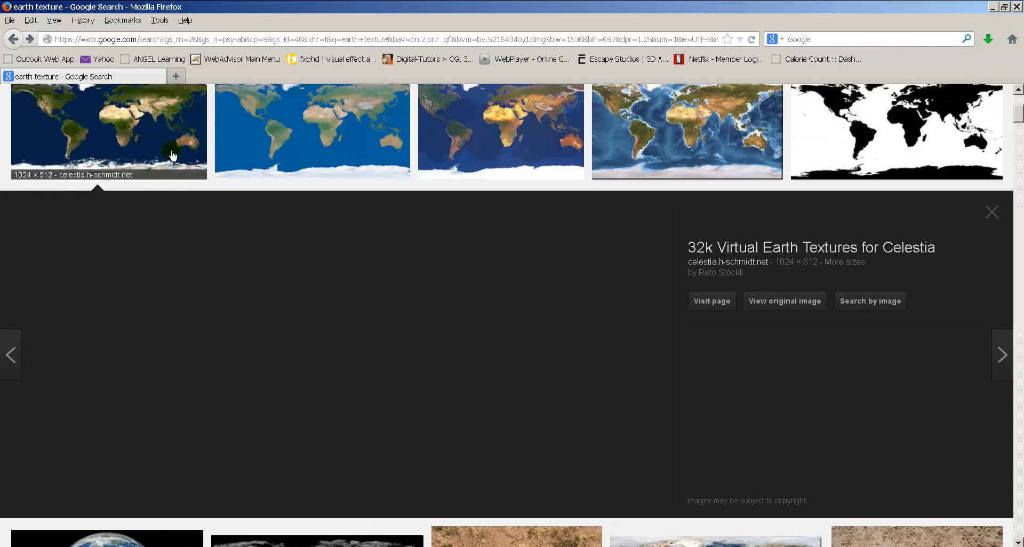
scroll(170, 156, "up", 5)
left_click(119, 130)
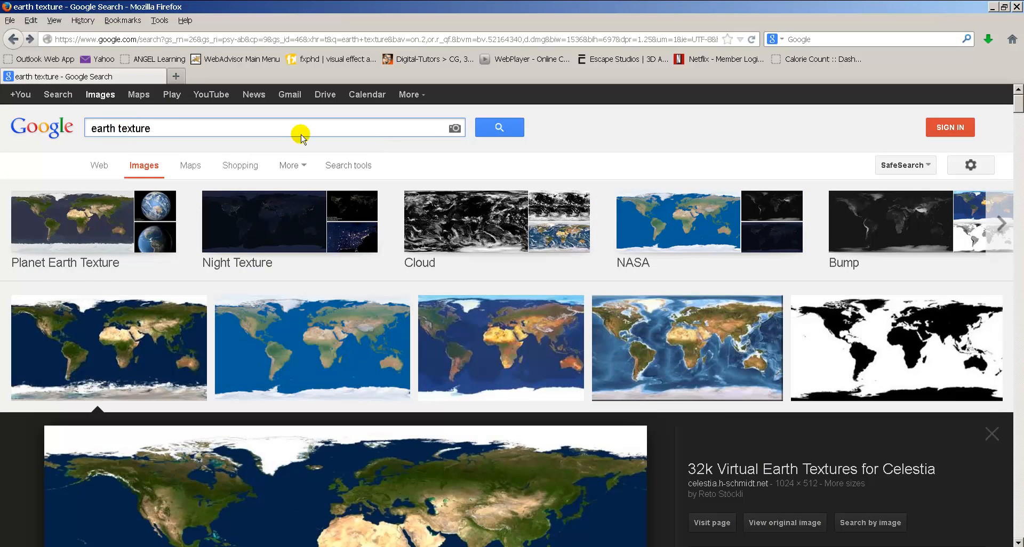
type("bump")
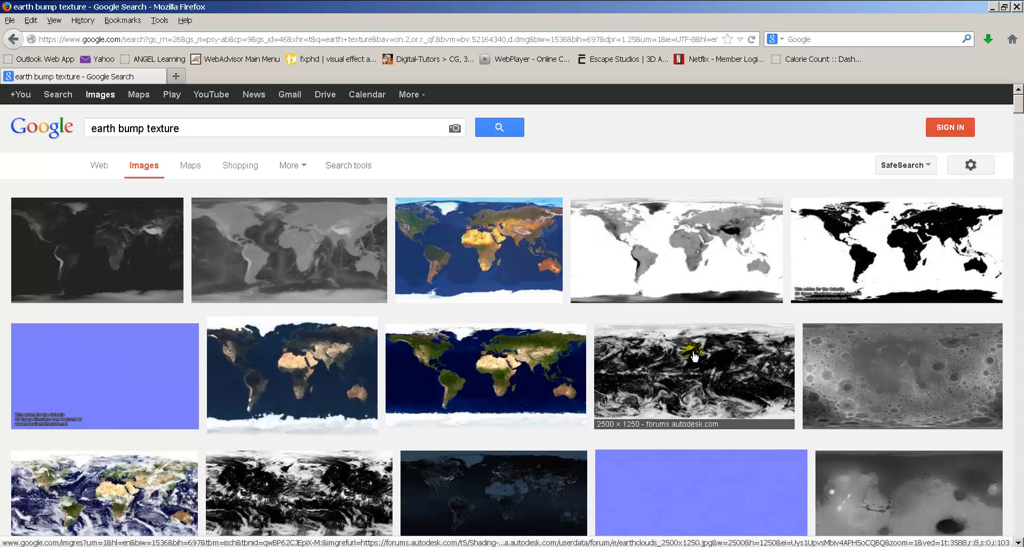
Look through the "earth bump texture" image results for globe bump maps, and return to the Maya scene.
scroll(688, 347, "down", 5)
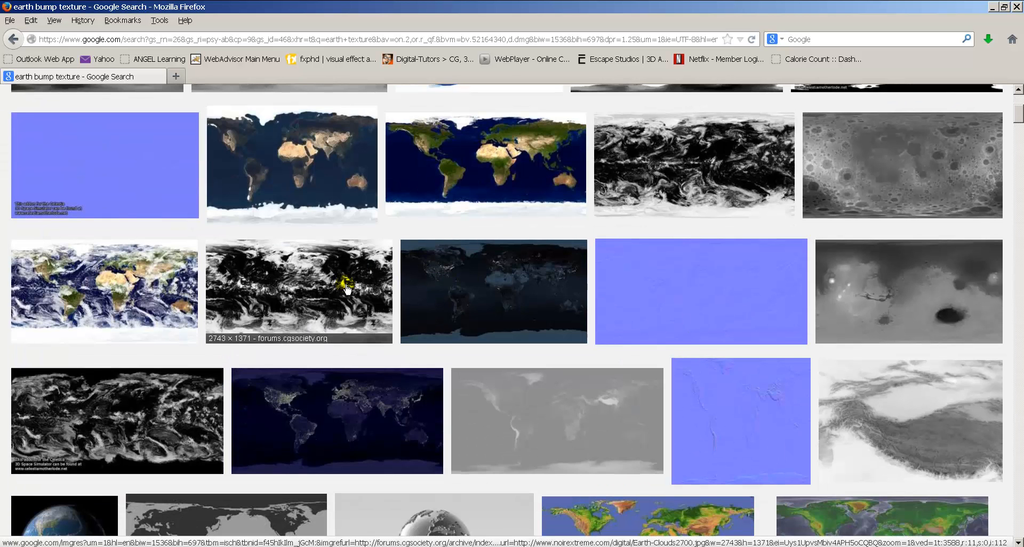
scroll(524, 312, "down", 5)
scroll(527, 319, "up", 10)
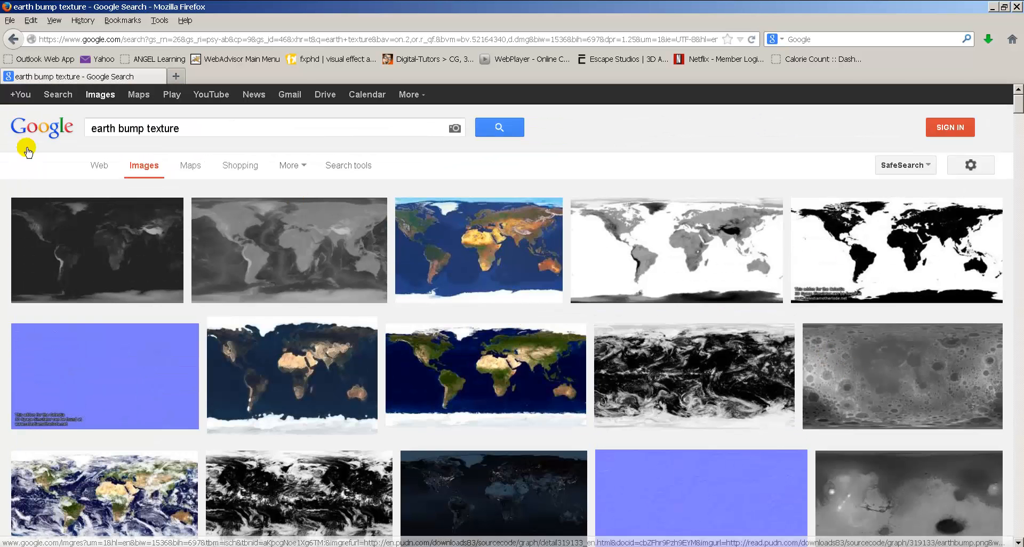
scroll(247, 247, "down", 5)
key("alt+Tab")
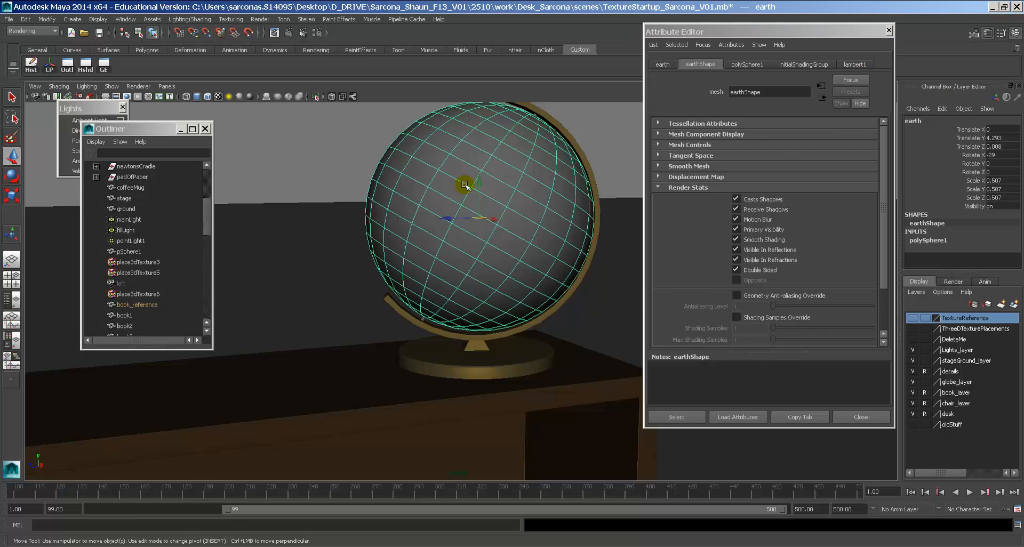
Assign a new Blinn material to the globe's sphere and name it earth_Blinn.
right_click_drag(467, 176, 537, 400)
double_click(781, 92)
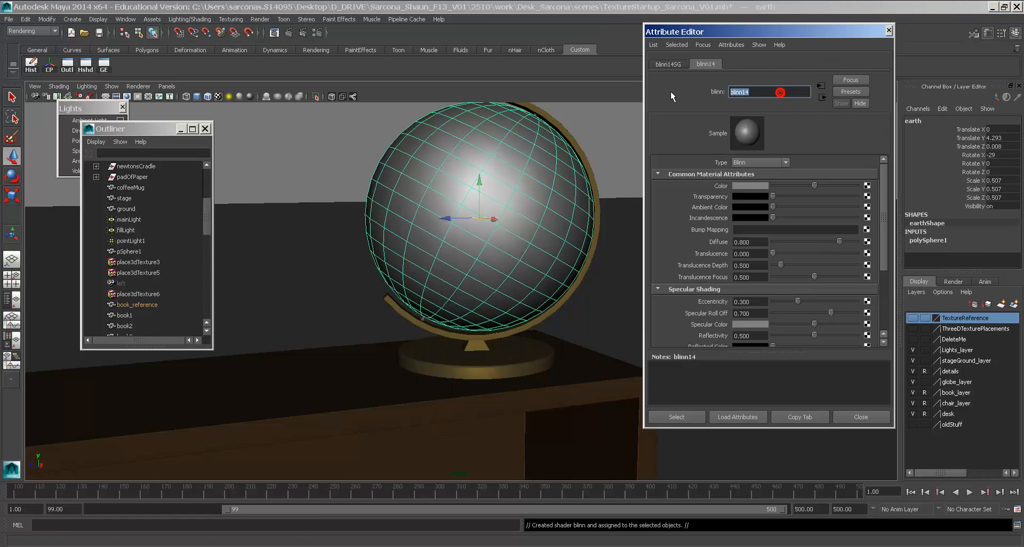
type("earth_Blinn")
key("Return")
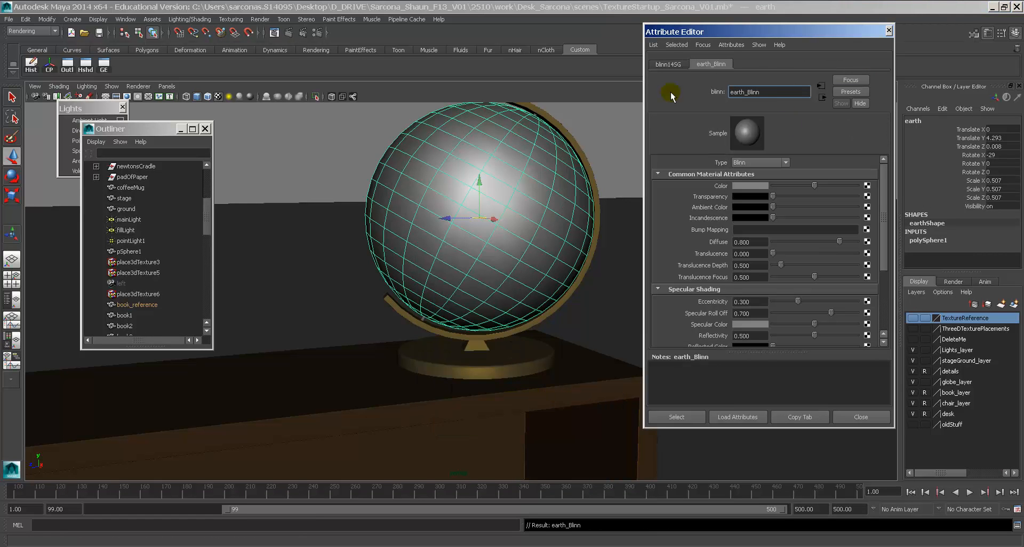
Map the color of earth_Blinn with a file texture that loads Earth.jpg from the sourceimages folder.
left_click(868, 187)
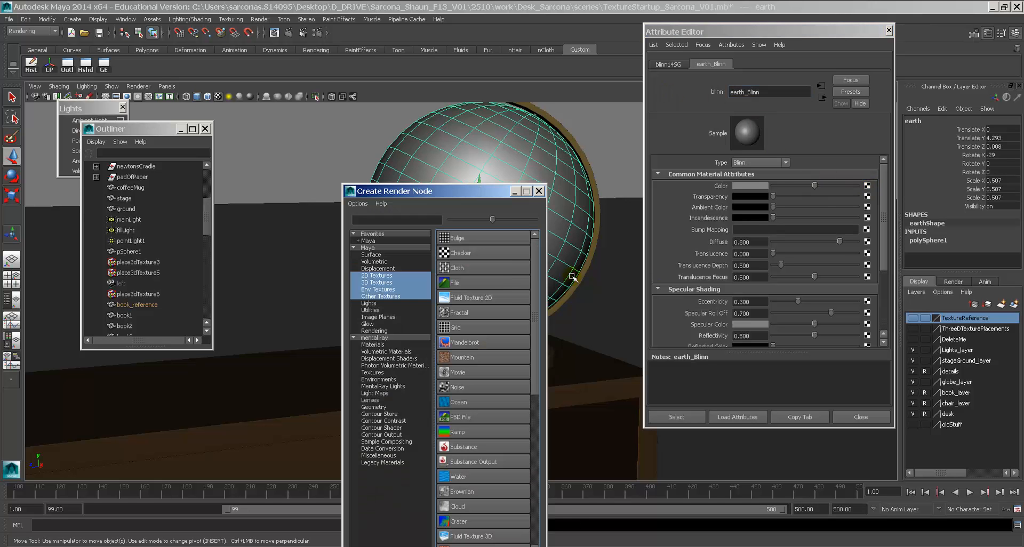
left_click(465, 281)
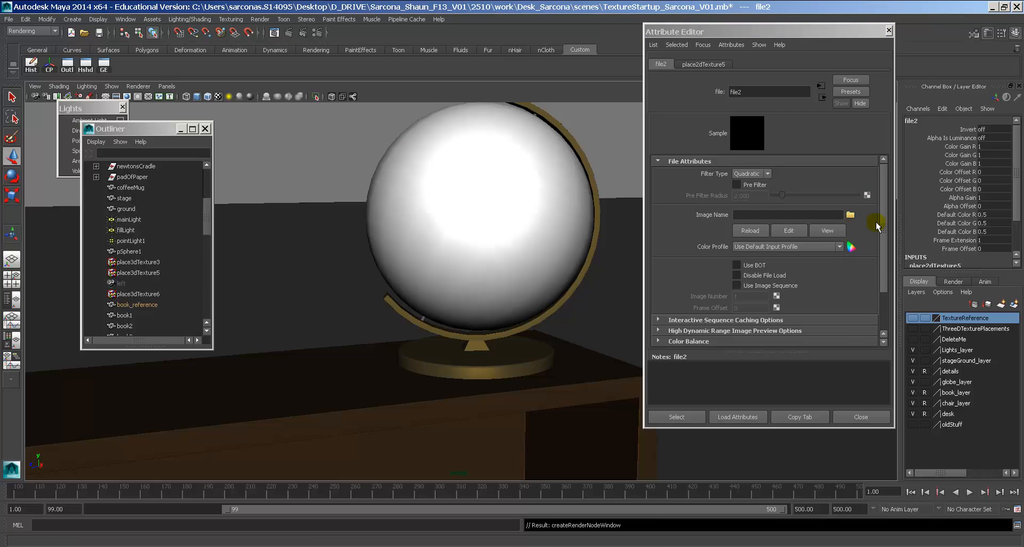
left_click(851, 215)
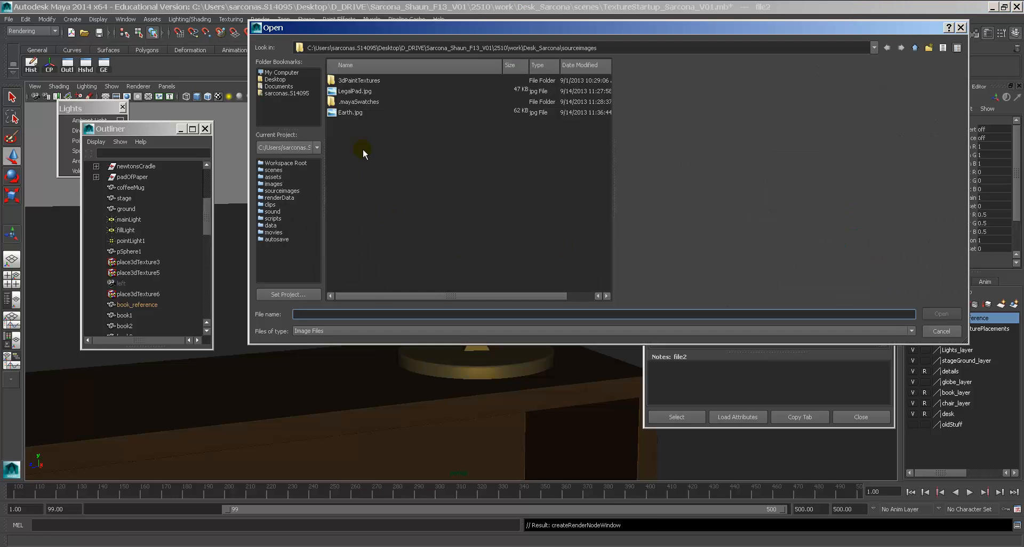
double_click(349, 113)
Rotate the textured globe sphere slightly and deselect it.
left_click_drag(438, 240, 523, 234, "alt")
left_click(504, 220)
key("e")
mouse_move(457, 206)
left_mouse_down()
mouse_move(523, 232)
mouse_move(446, 204)
mouse_move(462, 209)
left_mouse_up()
left_click(606, 181)
Assign the globe stand's existing gold material to the rod that joins the sphere to its curved arm.
left_click_drag(512, 259, 551, 242, "alt")
right_click_drag(551, 243, 619, 268, "alt")
middle_click_drag(408, 278, 441, 245, "alt")
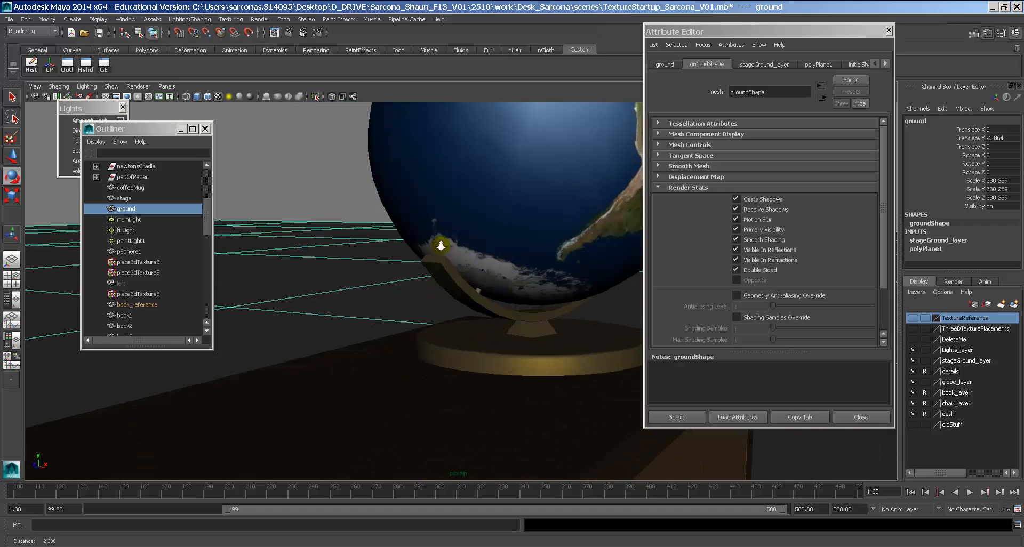
right_click_drag(441, 245, 517, 279, "alt")
left_click_drag(517, 279, 539, 304, "alt")
left_click(498, 295)
key("space")
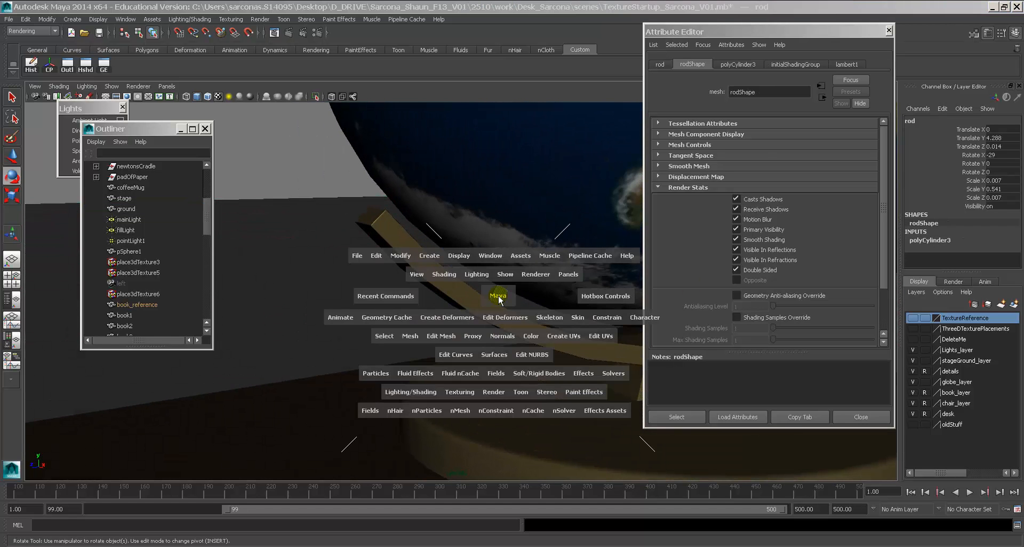
mouse_move(416, 392)
left_mouse_down()
mouse_move(453, 256)
mouse_move(475, 244)
mouse_move(542, 247)
mouse_move(556, 356)
left_mouse_up()
left_click(556, 359)
left_click(494, 343)
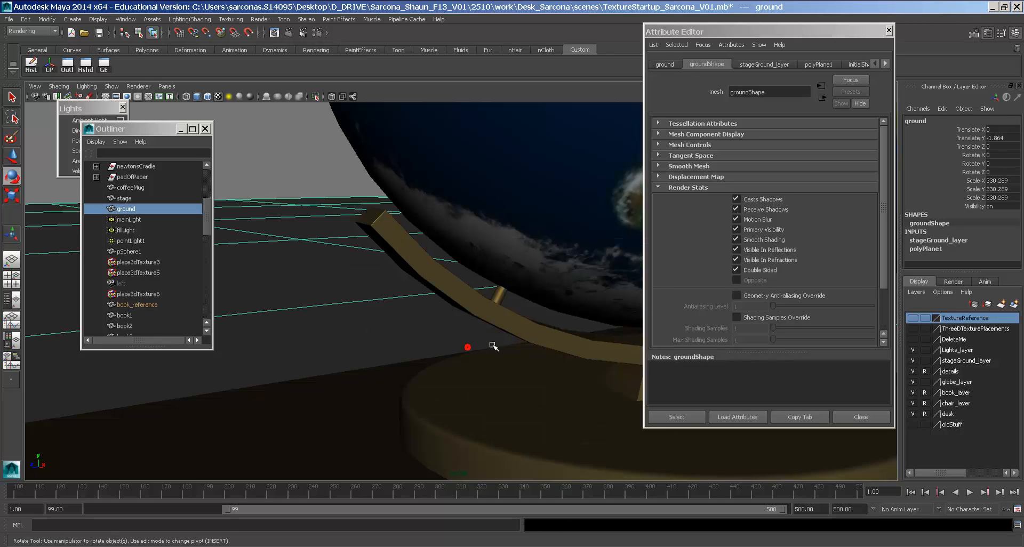
Check the textured globe within the whole desk arrangement and save the scene.
right_click_drag(491, 345, 395, 282, "alt")
middle_click_drag(394, 283, 376, 294, "alt")
left_click_drag(457, 309, 320, 309, "alt")
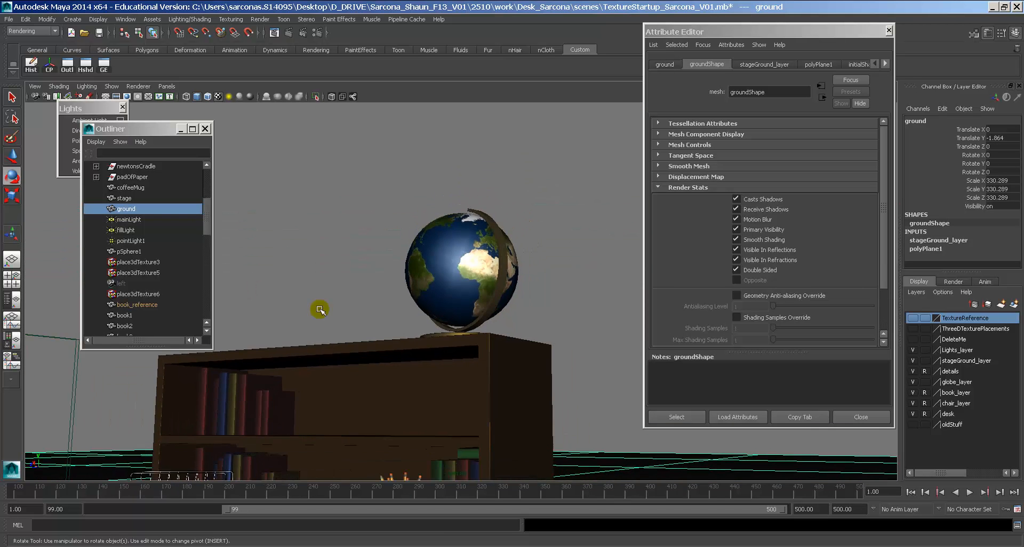
left_click_drag(402, 327, 434, 354, "alt")
left_click_drag(466, 303, 406, 318, "alt")
key("ctrl+s")
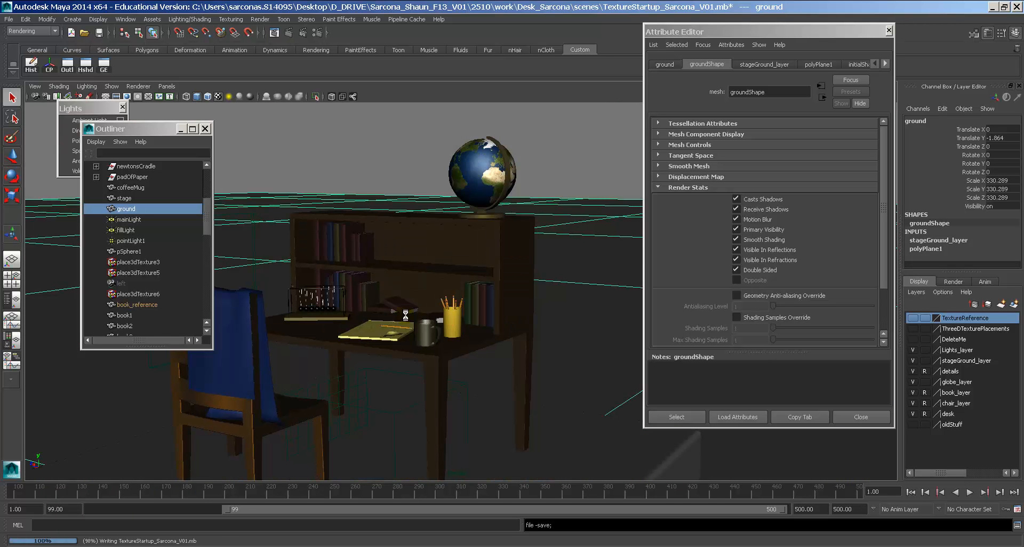
Assign one new Blinn material to both the stage and the ground, and name it ground_Blinn.
left_click(856, 417)
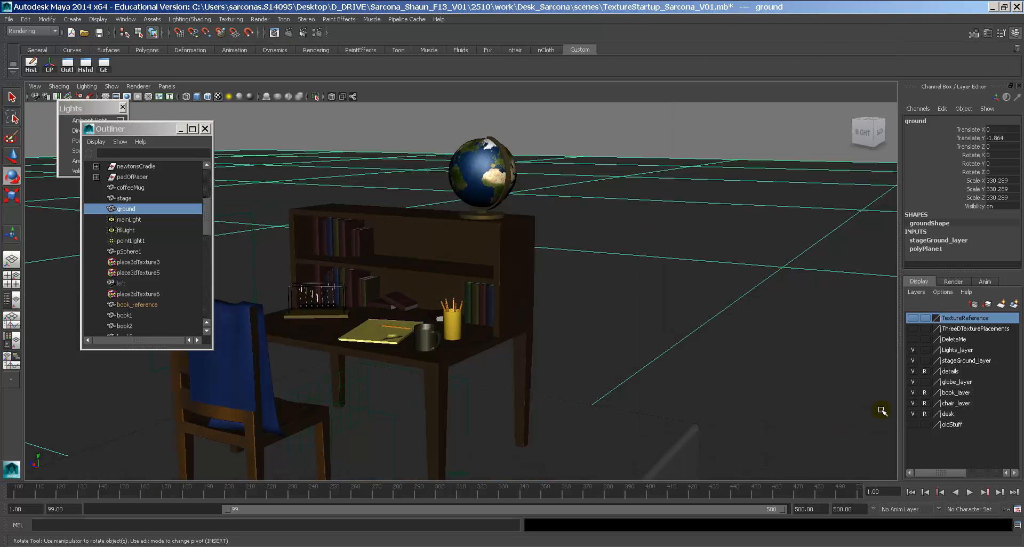
left_click(649, 428, "shift")
right_click_drag(777, 412, 462, 340, "alt")
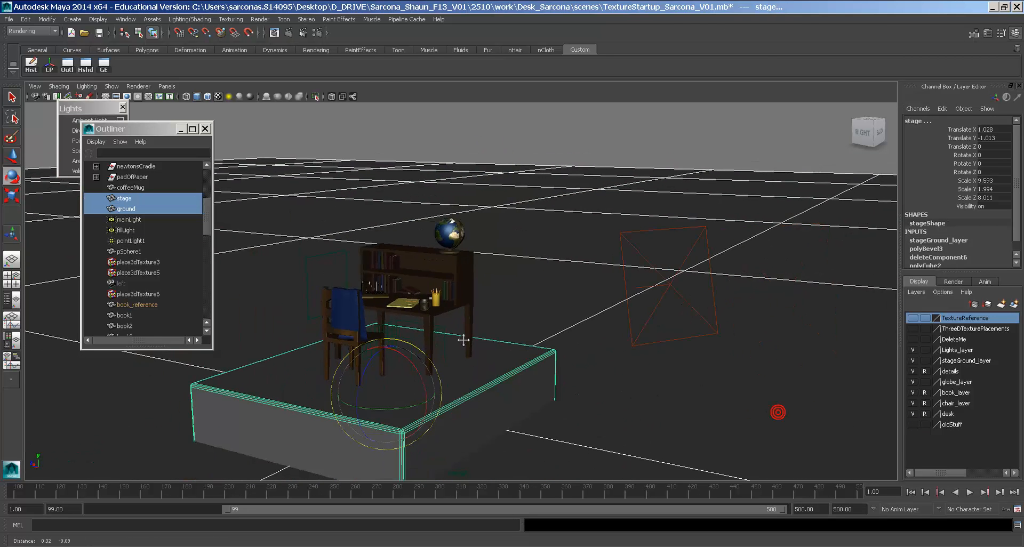
middle_click_drag(462, 341, 599, 304, "alt")
key("space")
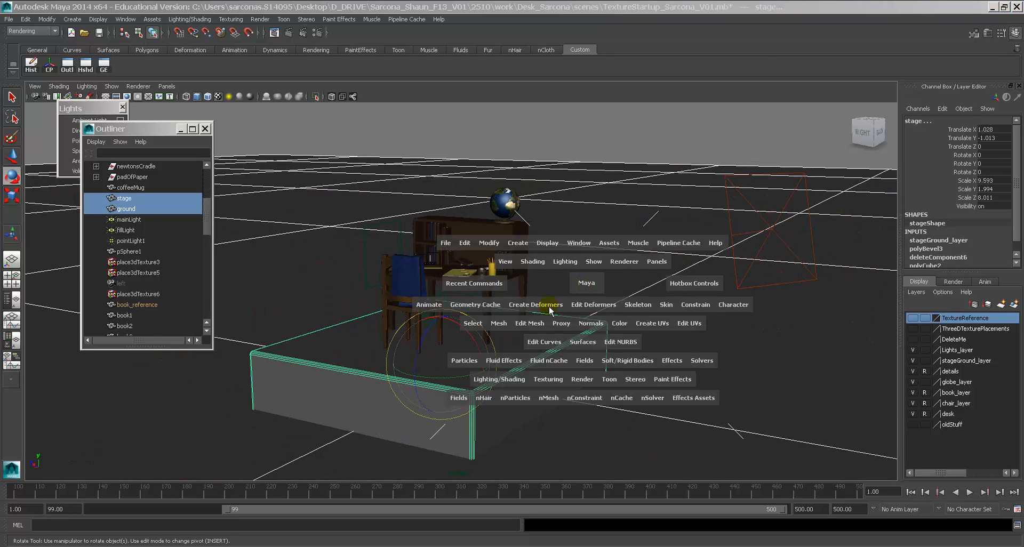
left_click(489, 379)
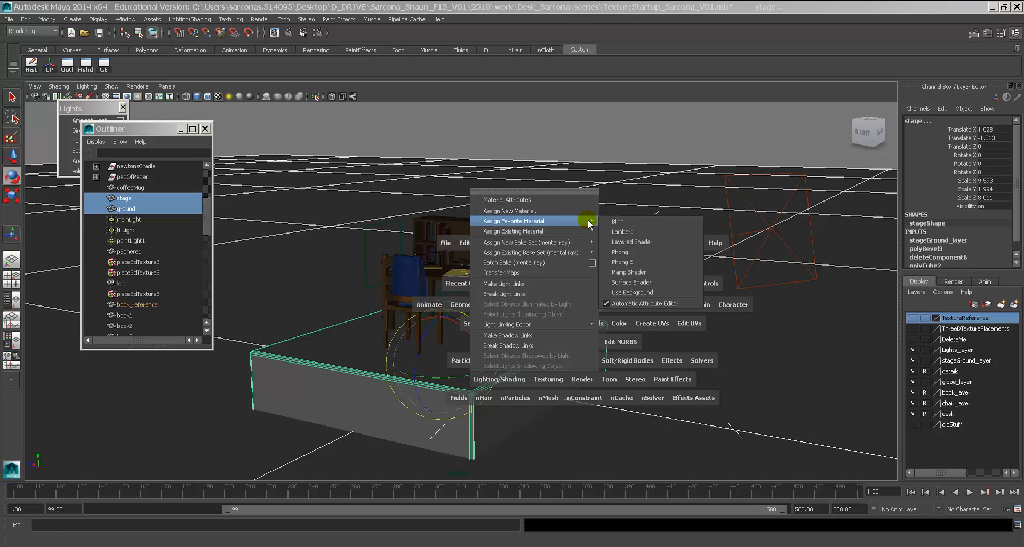
left_click(614, 221)
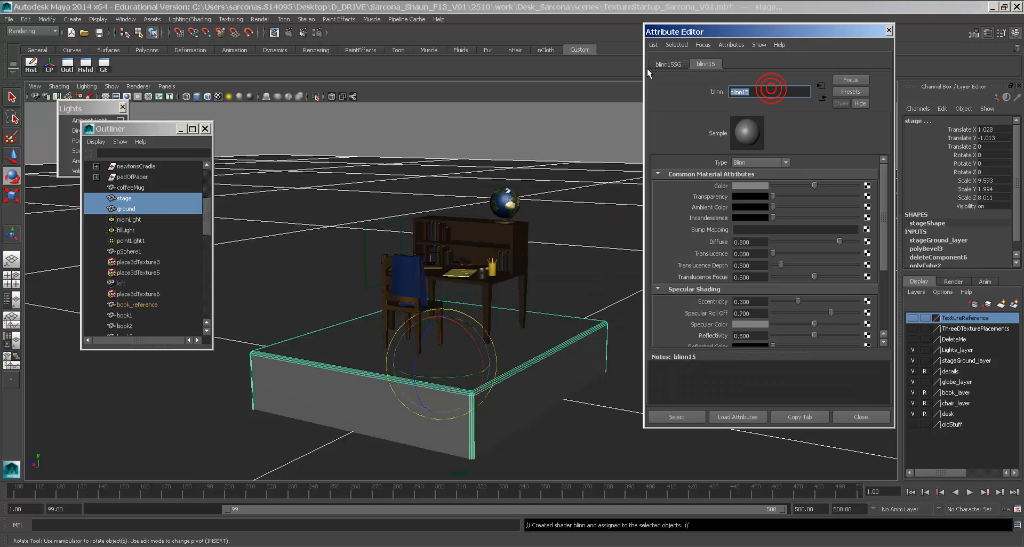
type("ground_Blinn")
key("Return")
Set the color of ground_Blinn to a muted olive-brown with a hue of about 50.6 and saturation of about 0.3.
left_click(739, 185)
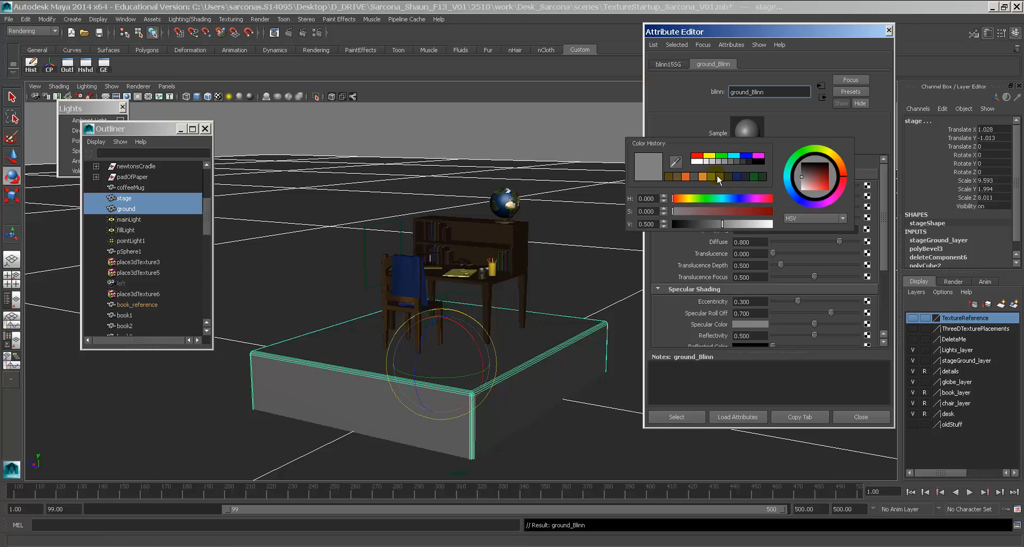
left_click(717, 176)
left_click(711, 176)
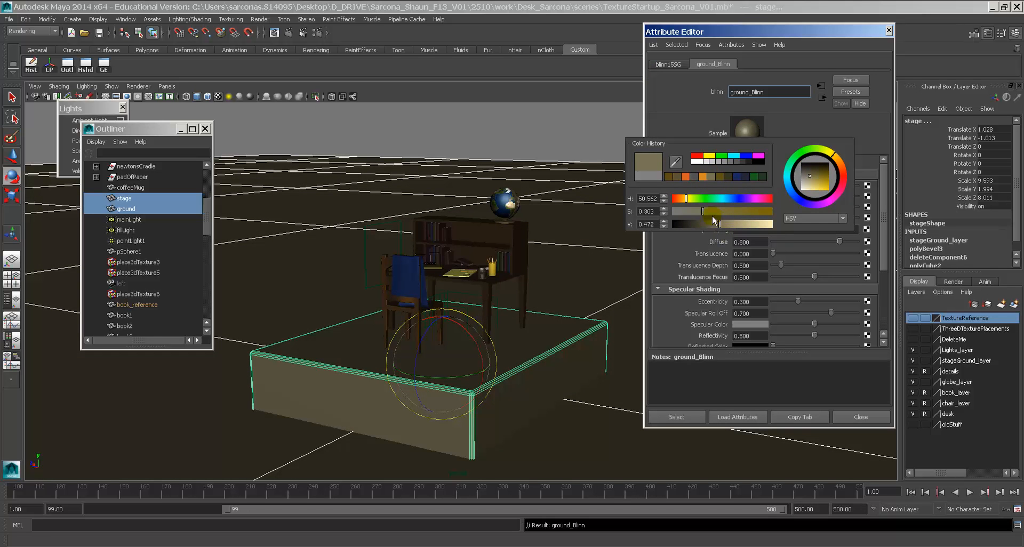
left_click_drag(709, 225, 717, 226)
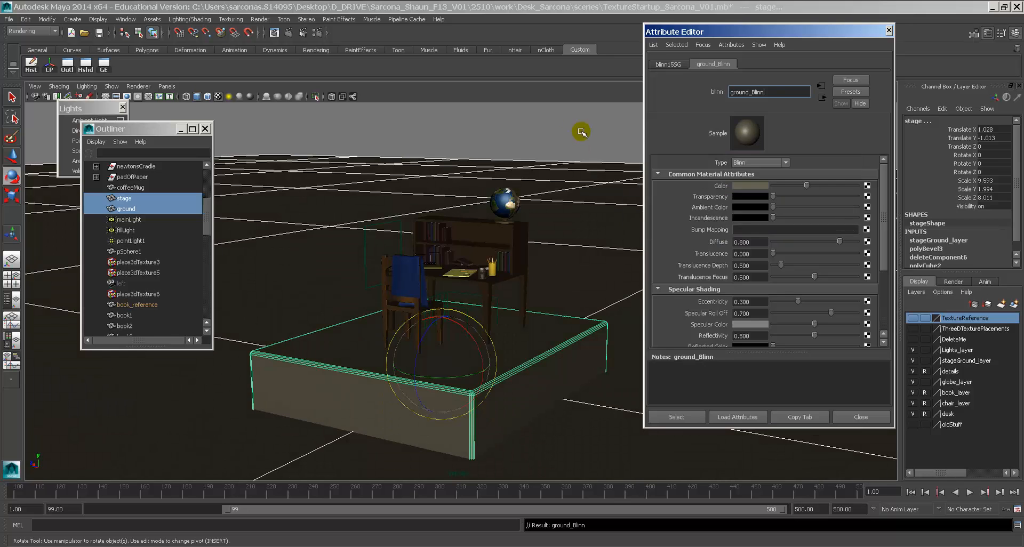
Deselect everything and render the desk on its stage from the perspective camera.
left_click(569, 221)
left_click_drag(569, 221, 551, 238, "alt")
right_click_drag(551, 239, 581, 248, "alt")
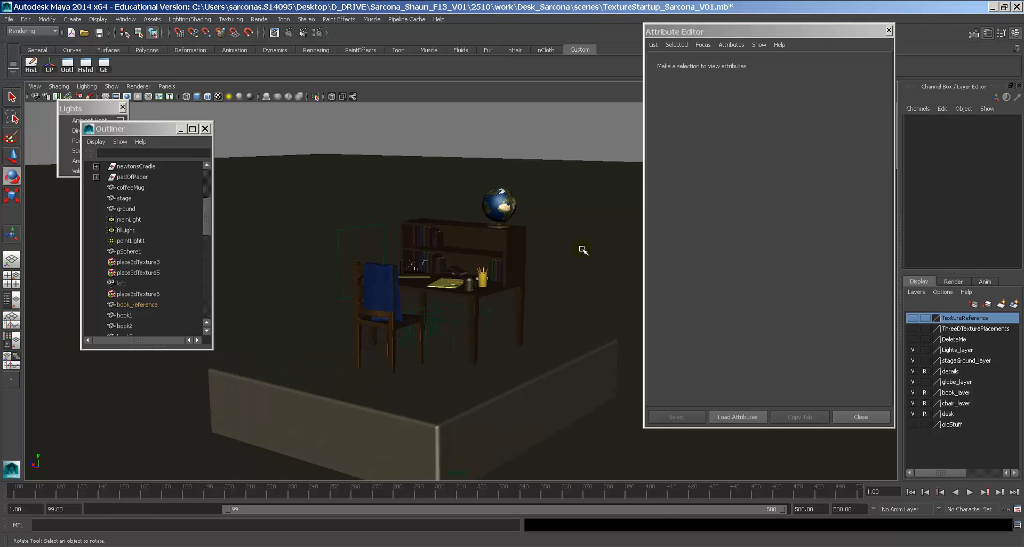
left_click(581, 249)
left_click(289, 33)
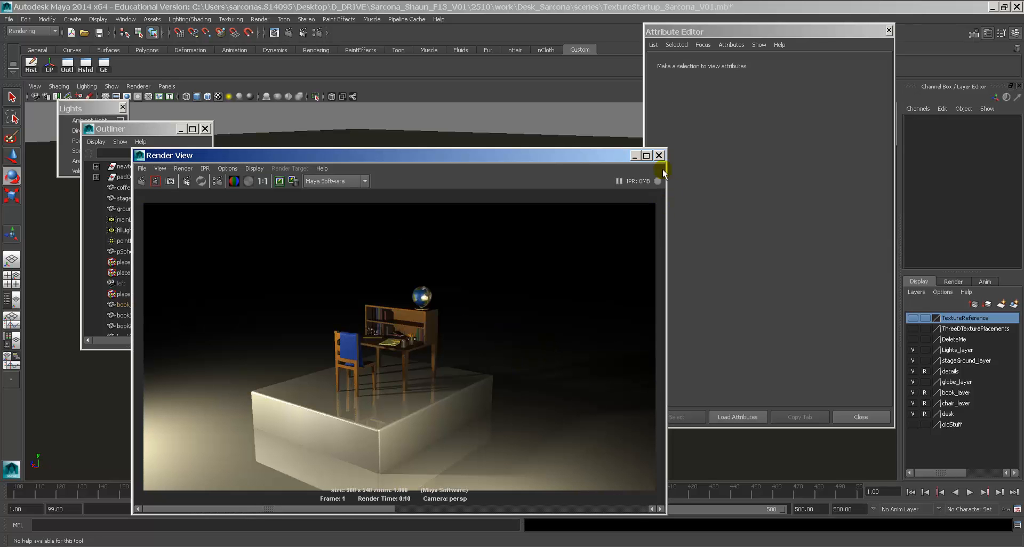
Dull ground_Blinn with eccentricity 0.669, specular roll off 0.255, a darker specular color and reflectivity 0.217.
left_click(749, 460)
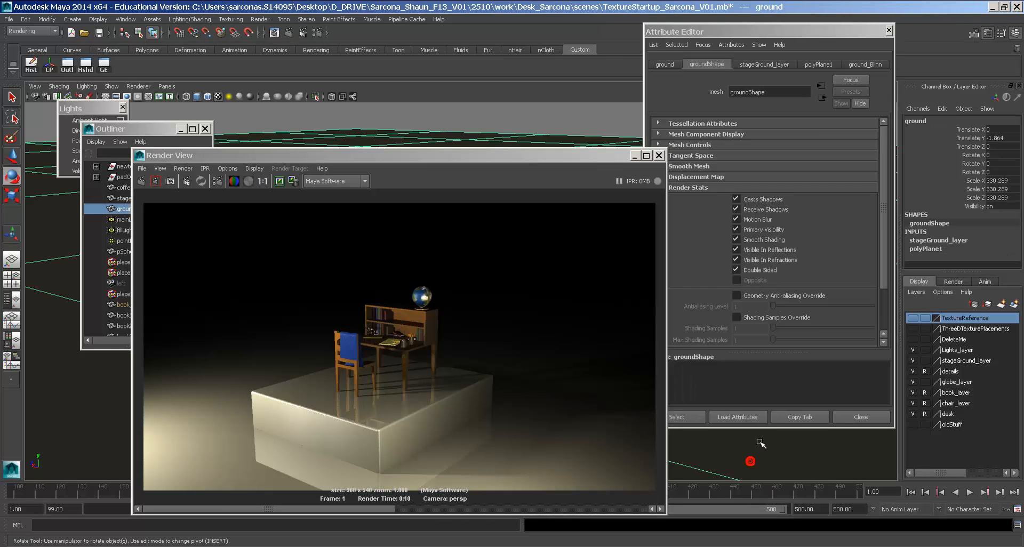
left_click(863, 65)
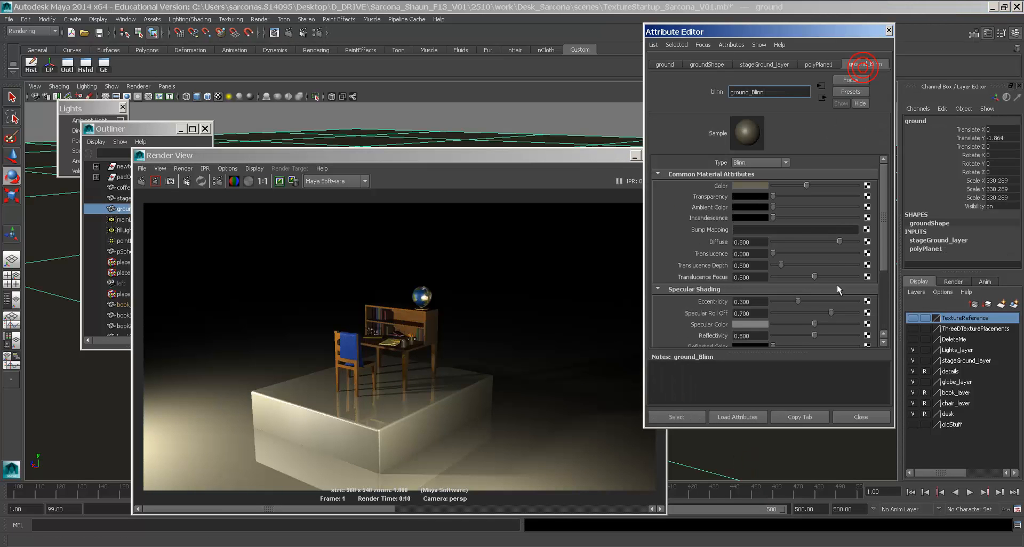
mouse_move(797, 305)
left_mouse_down()
mouse_move(829, 302)
mouse_move(794, 314)
left_mouse_up()
left_click(797, 323)
left_click(792, 335)
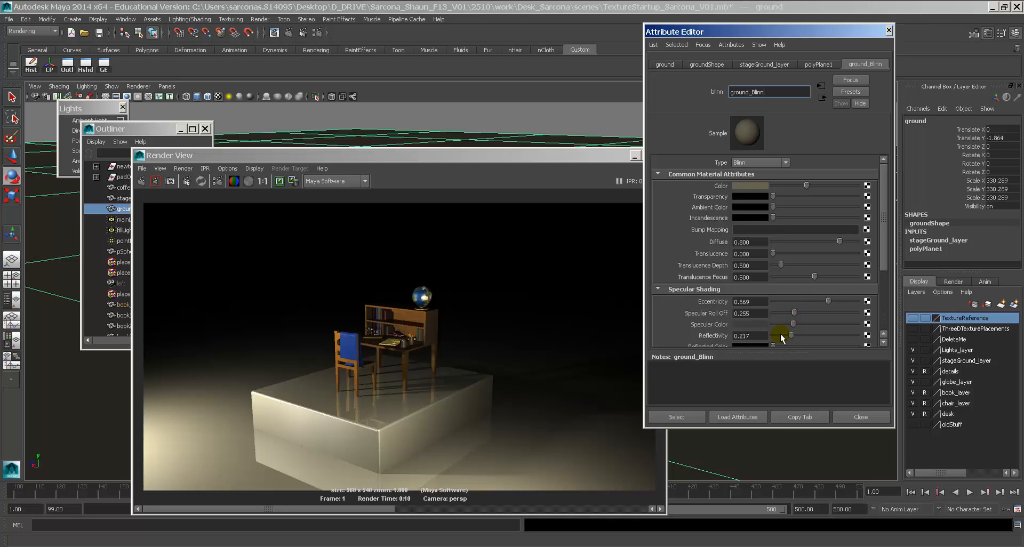
Keep the current render, render the scene again, compare the stage's shine between both images, and close the render window.
left_click(279, 182)
left_click(155, 181)
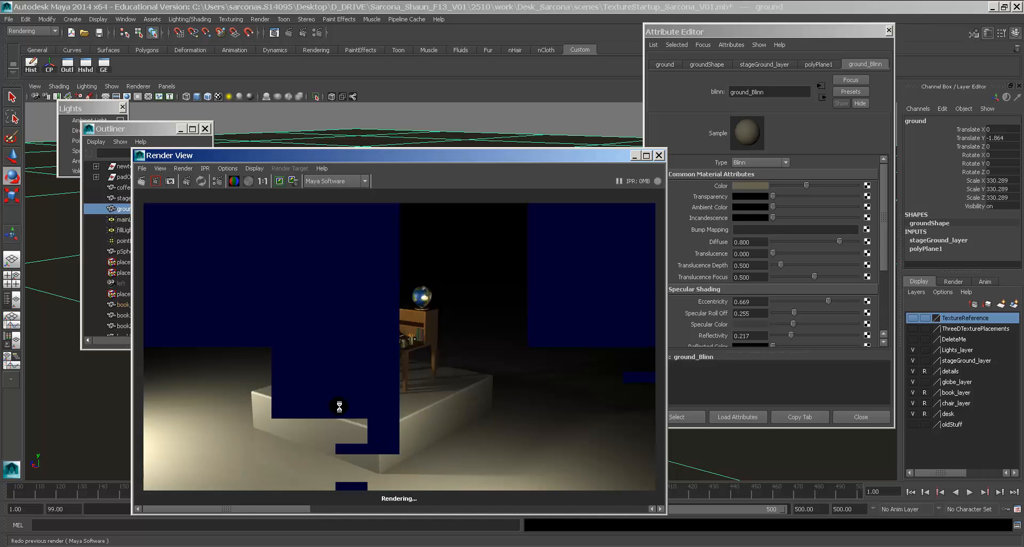
left_click_drag(281, 509, 258, 509)
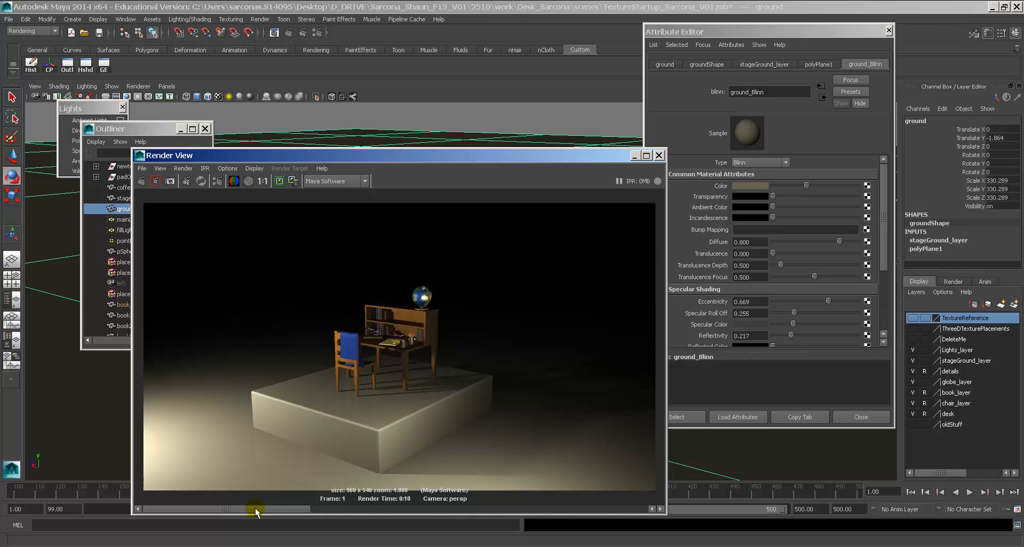
left_click(660, 155)
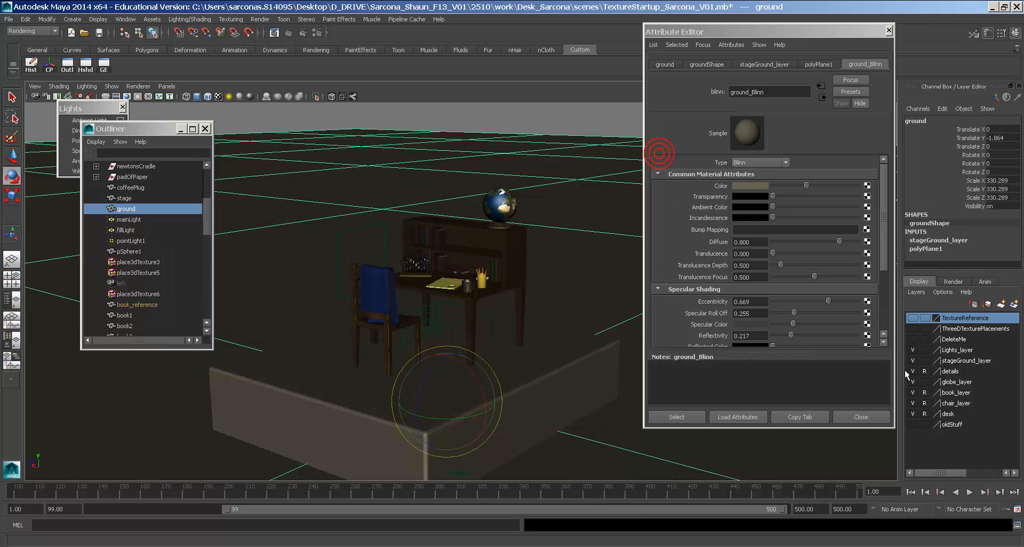
Close the material attributes, inspect the desk, books and globe up close, and save the scene.
left_click(875, 416)
left_click_drag(821, 384, 576, 350, "alt")
right_click_drag(577, 350, 679, 384, "alt")
middle_click_drag(679, 384, 706, 409, "alt")
left_click_drag(697, 300, 692, 302, "alt")
left_click_drag(614, 316, 526, 329, "alt")
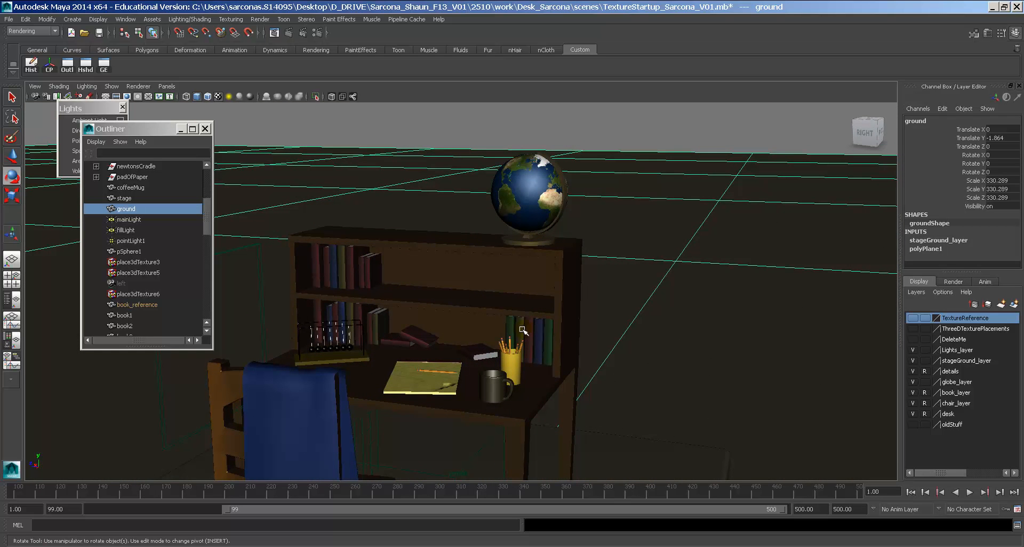
key("ctrl+s")
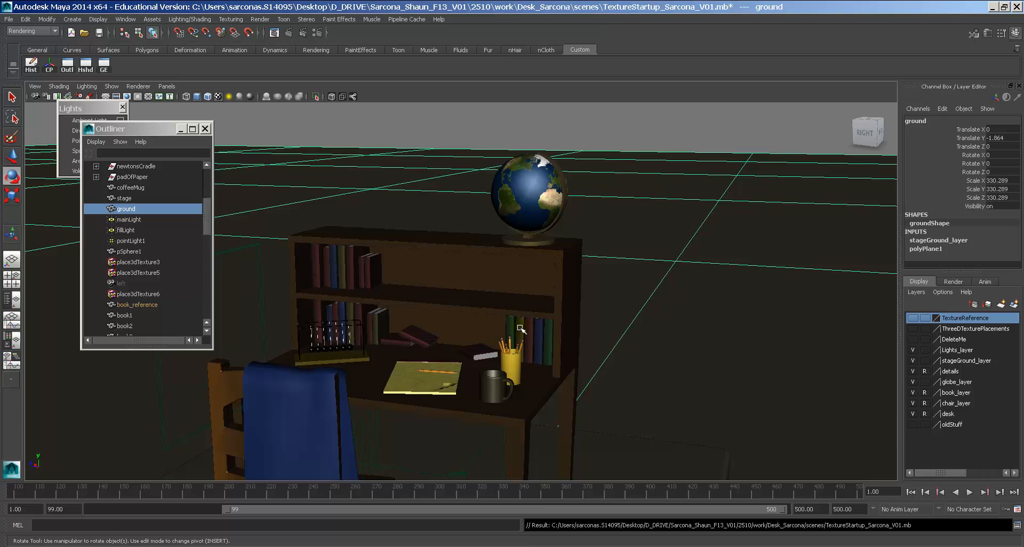
Add the two 3D texture placement boxes, one around the desktop and one under the desk, to the ThreeDTexturePlacements layer.
left_click_drag(521, 328, 607, 333, "alt")
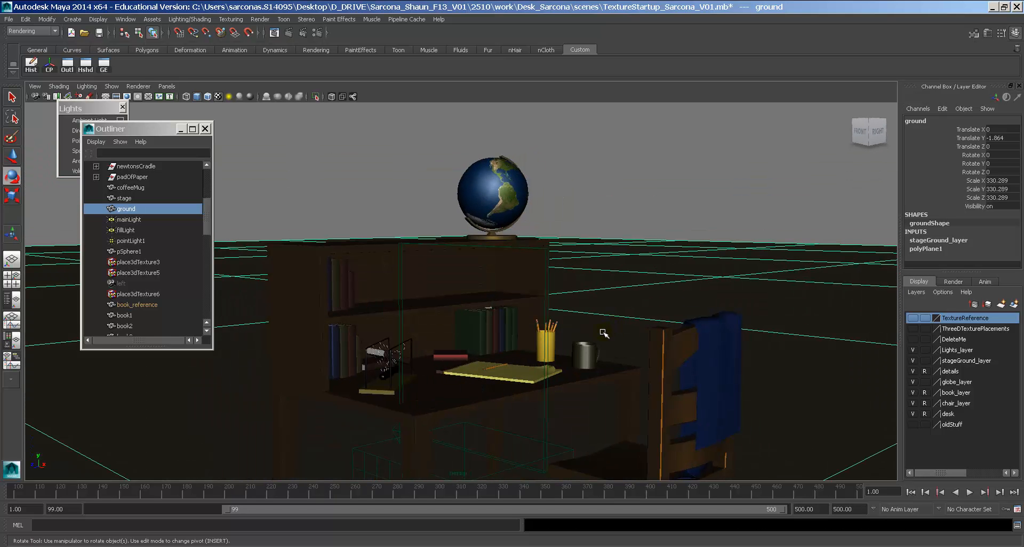
left_click_drag(642, 294, 613, 288, "alt")
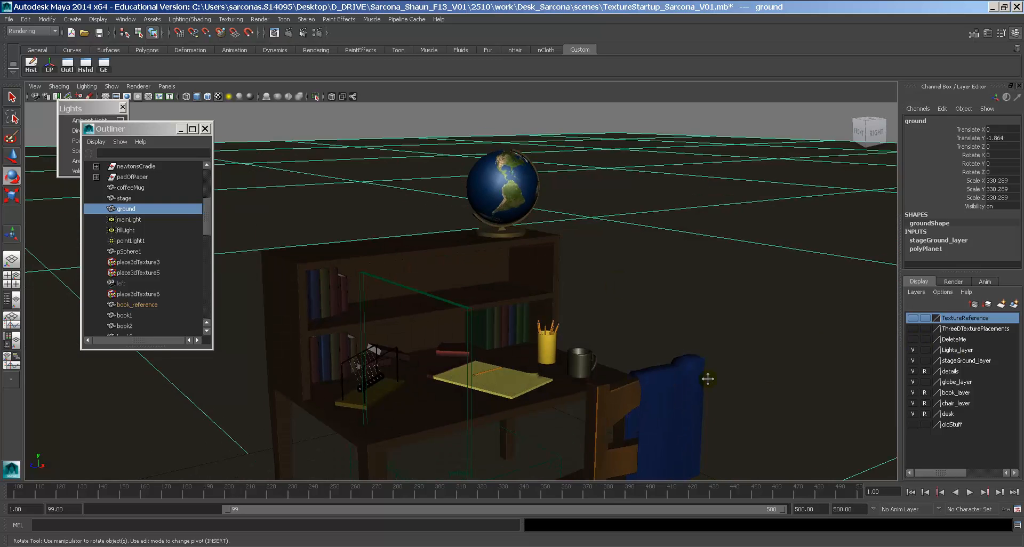
middle_click_drag(708, 379, 710, 290, "alt")
left_click(472, 362)
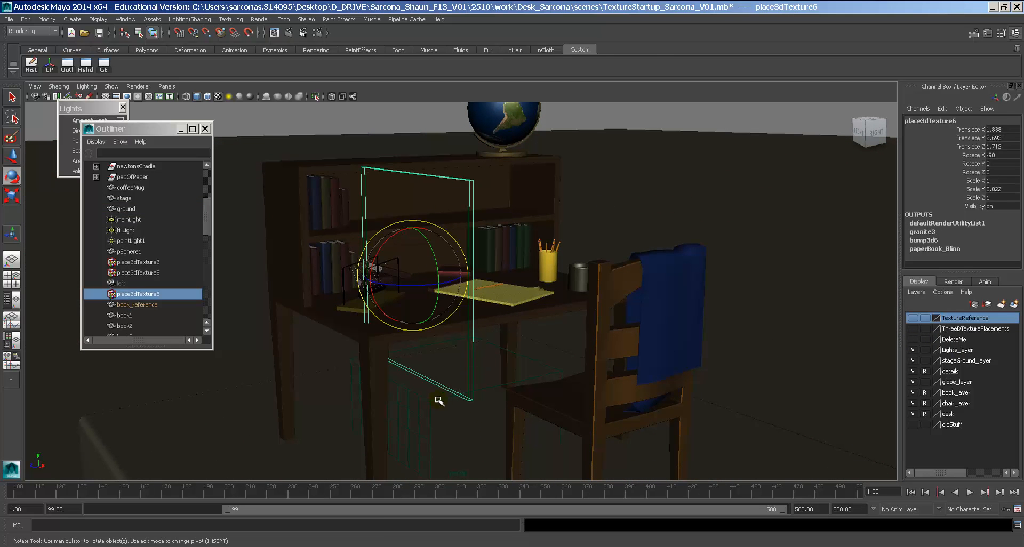
left_click(439, 401, "shift")
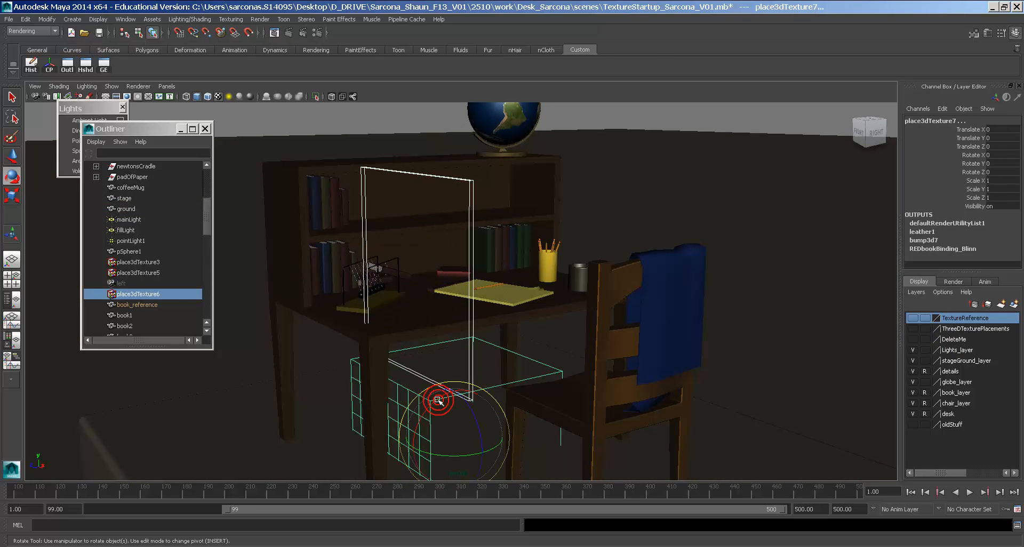
right_click(956, 328)
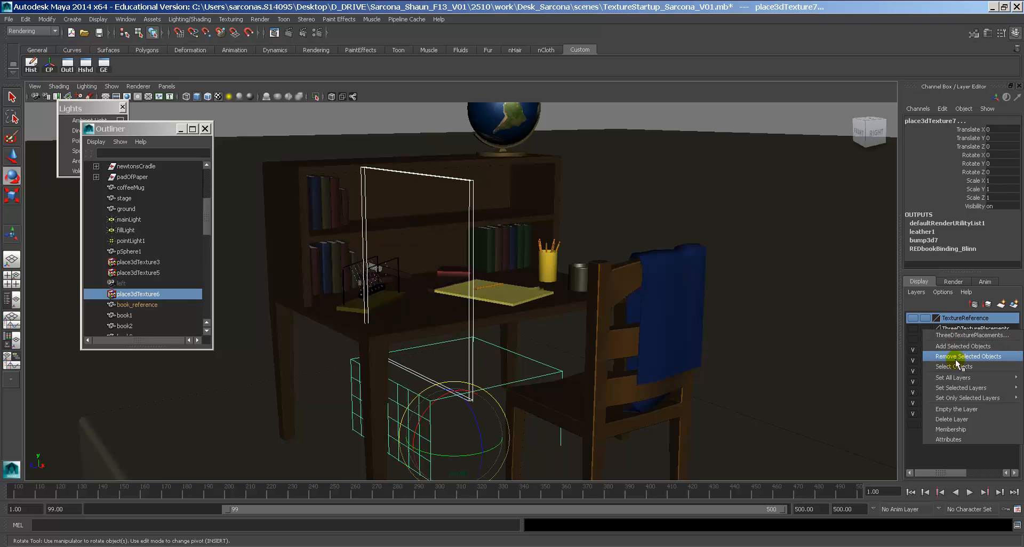
left_click(956, 347)
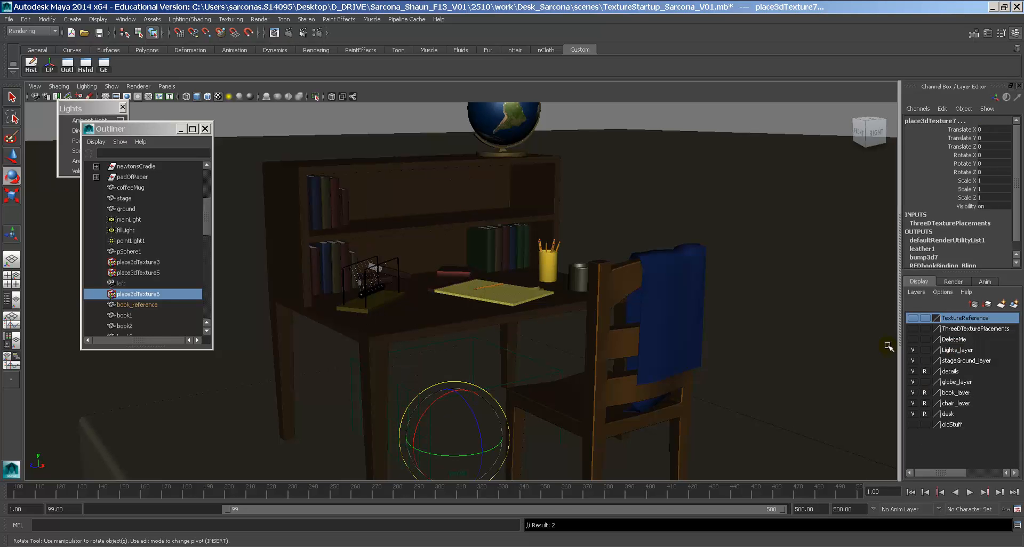
Add the remaining overlapping 3D texture placement nodes under the desk to the ThreeDTexturePlacements layer, and return to textured shading with nothing selected.
left_click(549, 373)
right_click(972, 331)
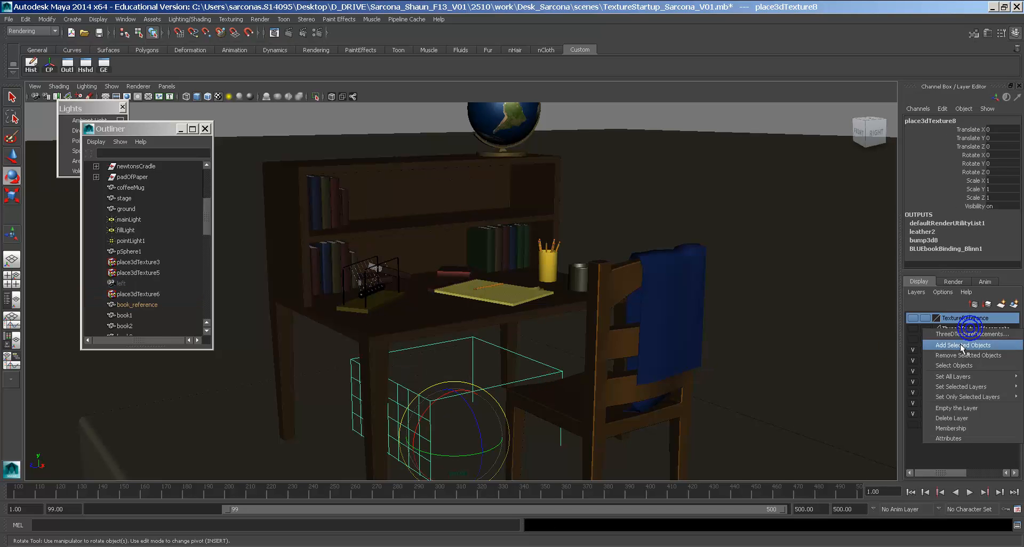
left_click(973, 346)
key("4")
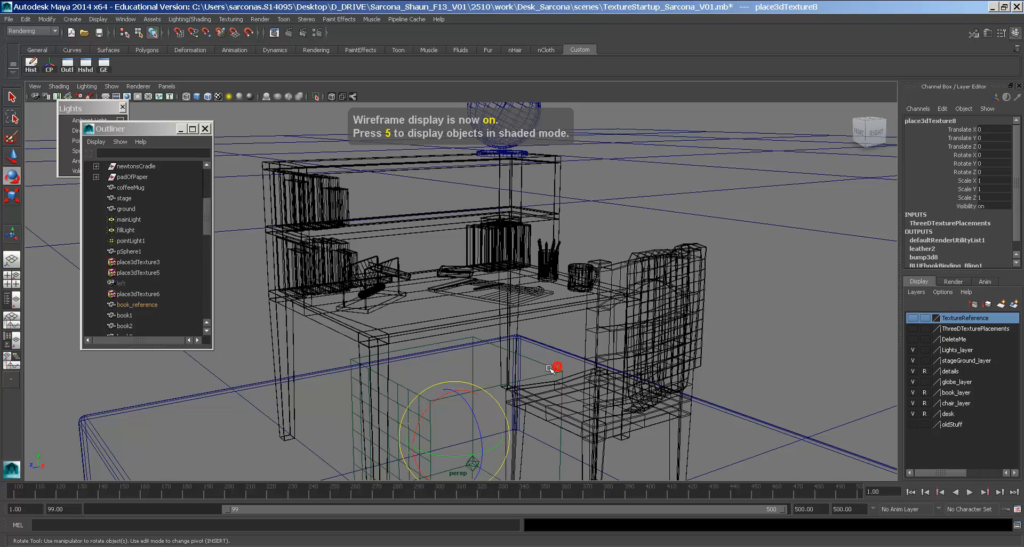
left_click(555, 369)
right_click(982, 331)
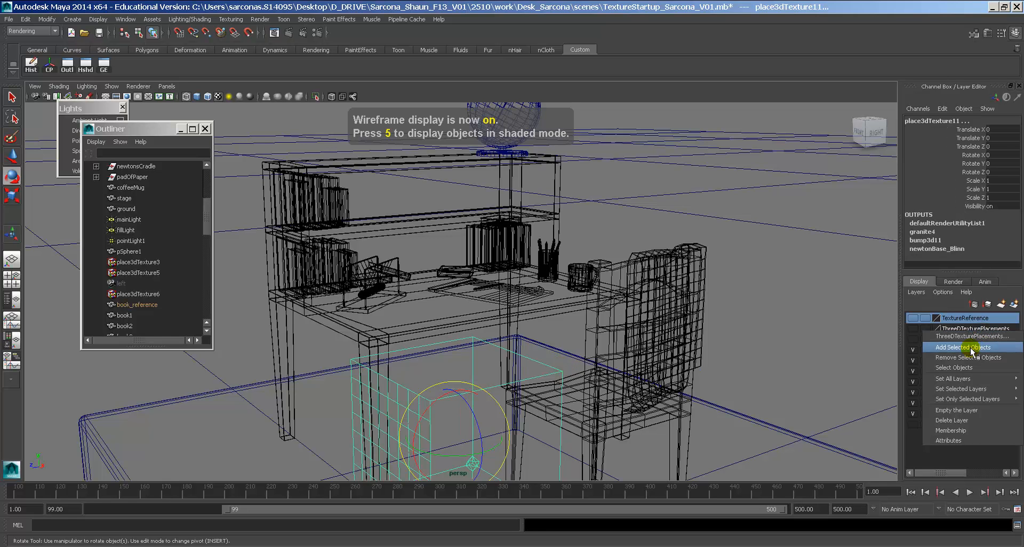
left_click(978, 347)
key("5")
left_click_drag(616, 314, 642, 322, "alt")
left_click(652, 142)
middle_click_drag(666, 224, 668, 268, "alt")
key("6")
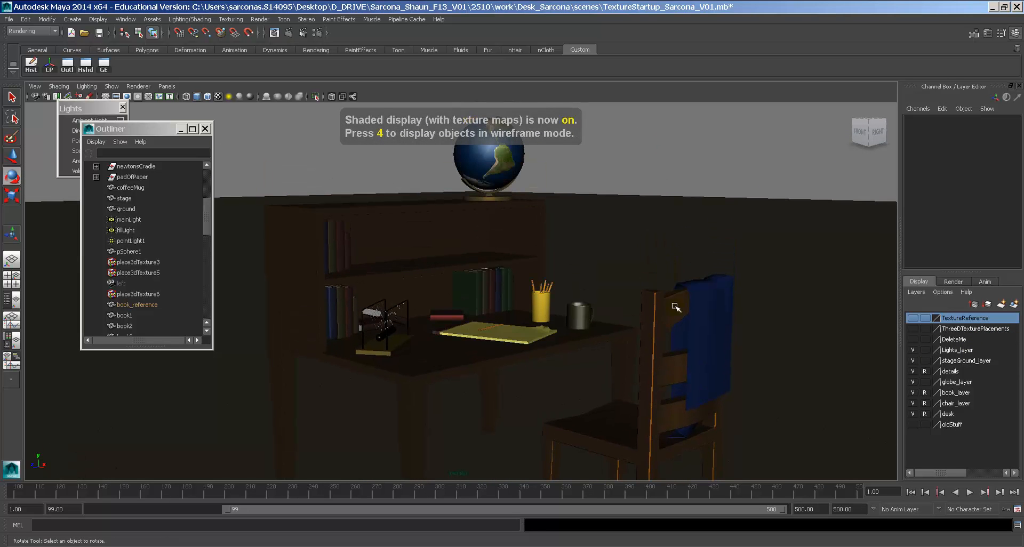
Render the desk, chair and globe from the perspective camera, seen at an angle from the chair's side.
mouse_move(677, 308)
left_mouse_down("alt")
mouse_move(686, 305)
mouse_move(583, 295)
mouse_move(631, 301)
left_mouse_up("alt")
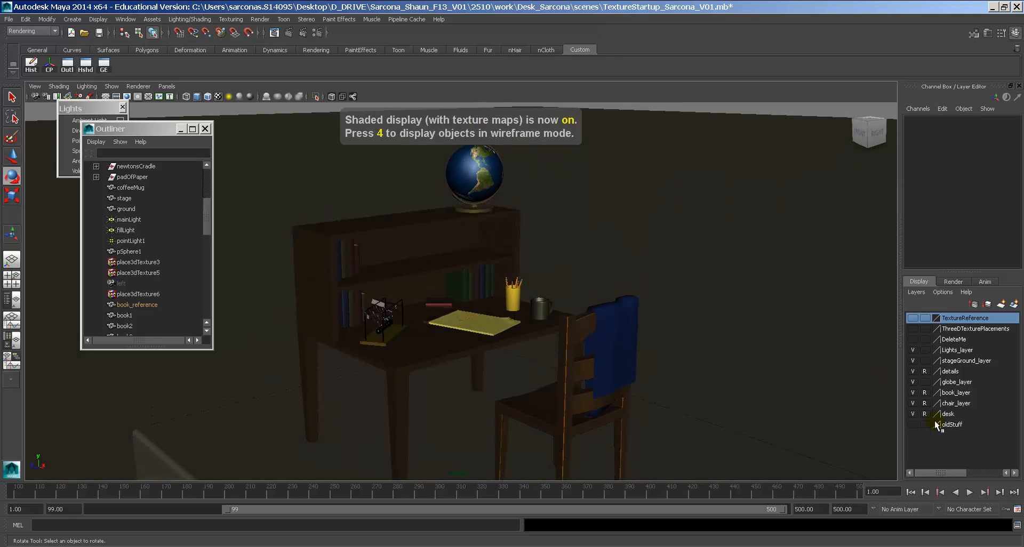
mouse_move(718, 340)
left_mouse_down("alt")
mouse_move(592, 334)
mouse_move(612, 338)
left_mouse_up("alt")
right_click_drag(612, 338, 624, 362, "alt")
middle_click_drag(624, 363, 656, 241, "alt")
right_click_drag(656, 241, 682, 265, "alt")
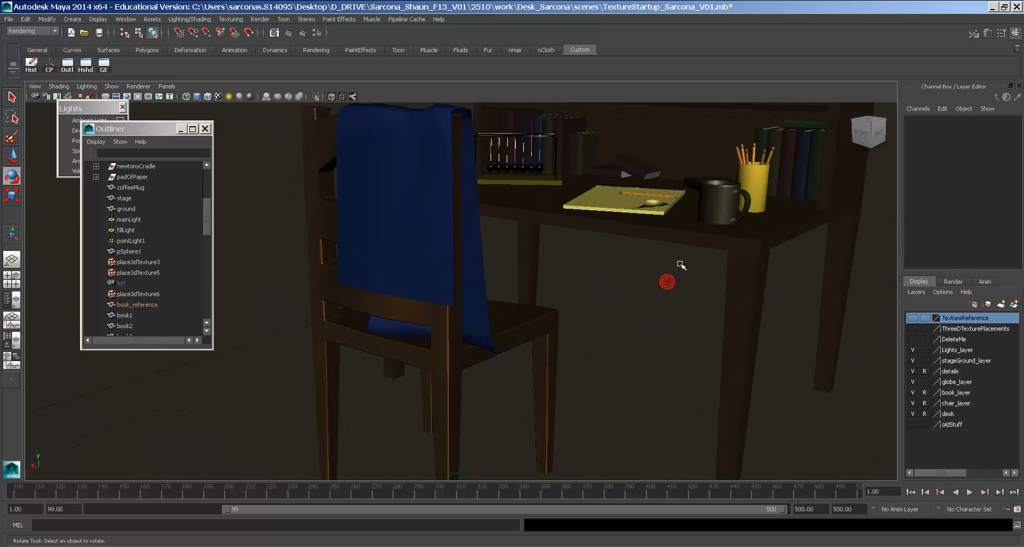
middle_click_drag(681, 265, 638, 357, "alt")
right_click_drag(639, 357, 605, 335, "alt")
middle_click_drag(605, 335, 588, 369, "alt")
left_click_drag(587, 368, 585, 332, "alt")
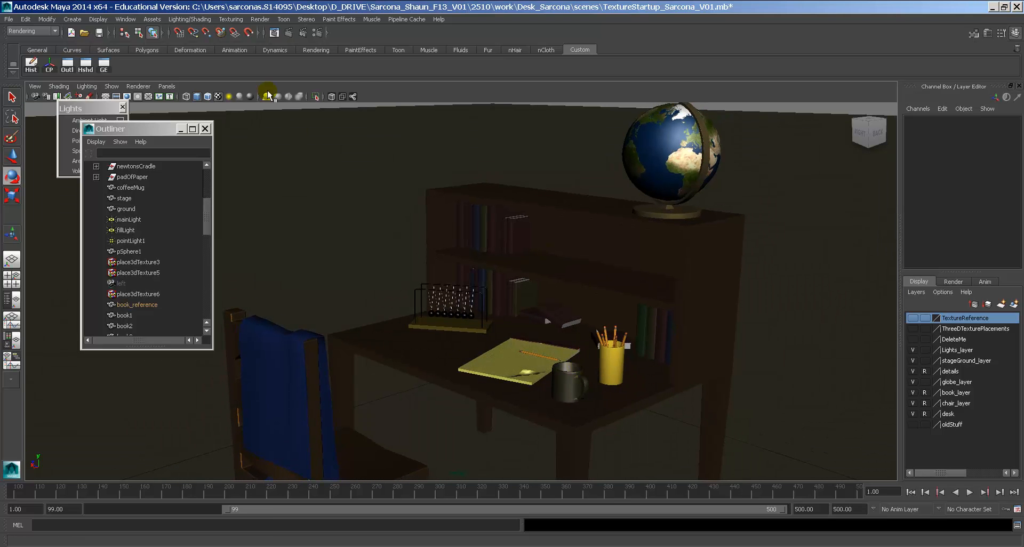
left_click(288, 33)
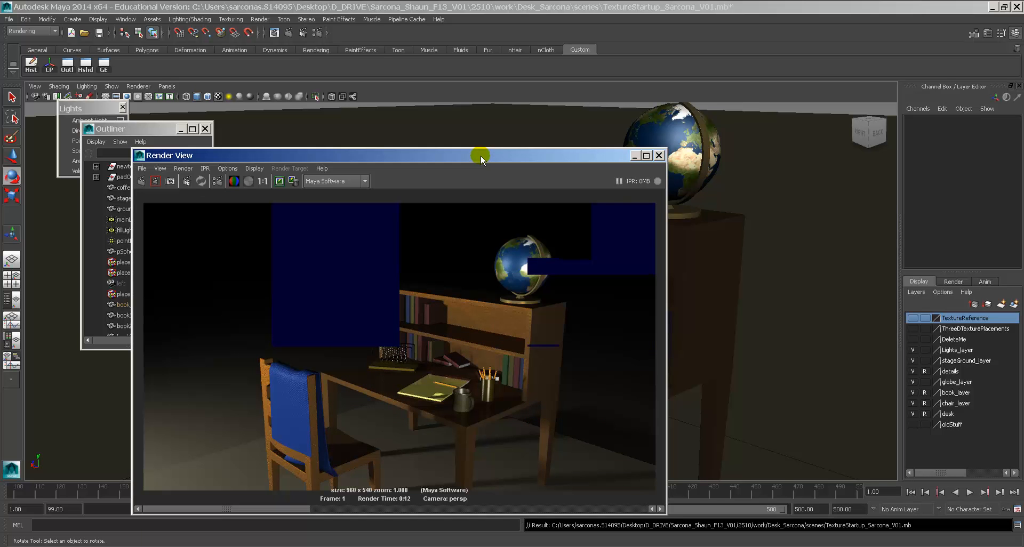
Take the details layer out of reference mode and open the material attributes of the curled paper on the desk.
left_click_drag(481, 155, 249, 121)
left_click(516, 364)
key("ctrl+a")
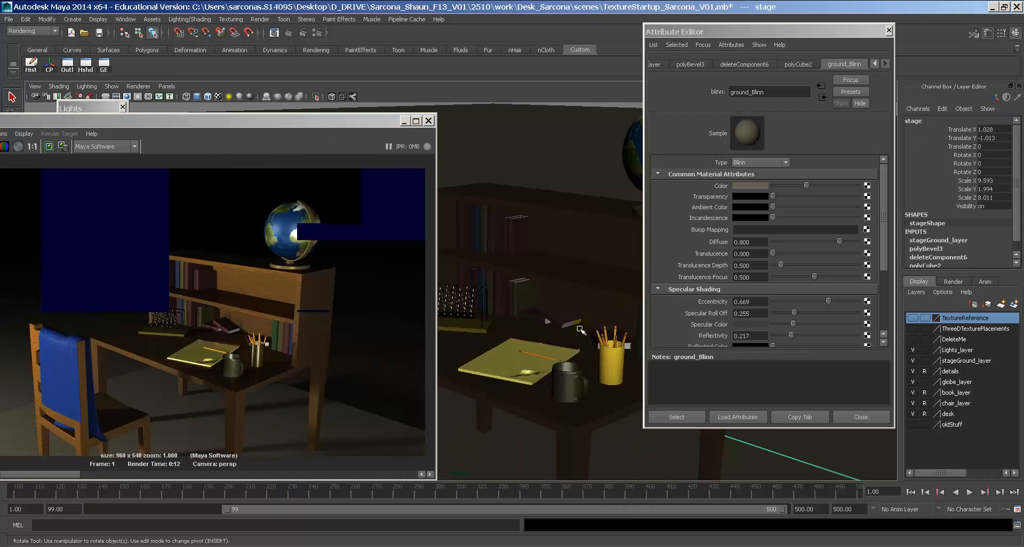
left_click(925, 371)
left_click(532, 366)
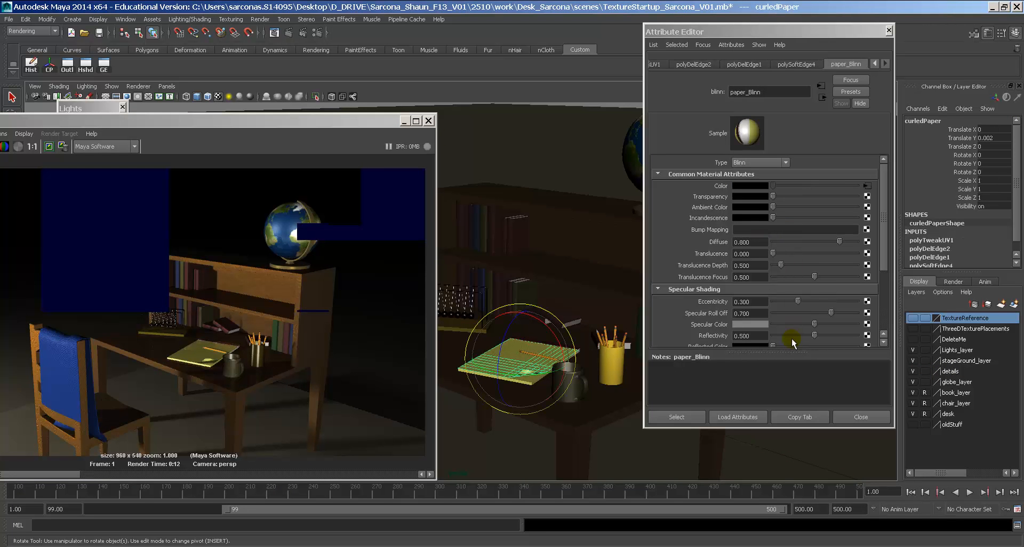
Dull paper_Blinn with reflectivity 0, specular roll off 0.204, eccentricity 0.357 and a darker specular color, and close its attributes.
left_click_drag(789, 335, 764, 333)
left_click(790, 313)
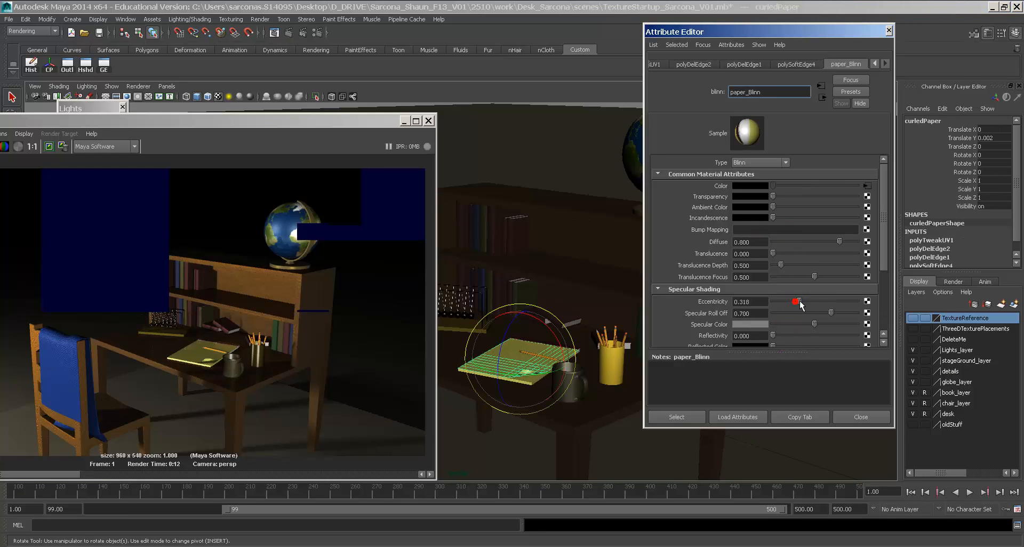
left_click(802, 302)
left_click(795, 324)
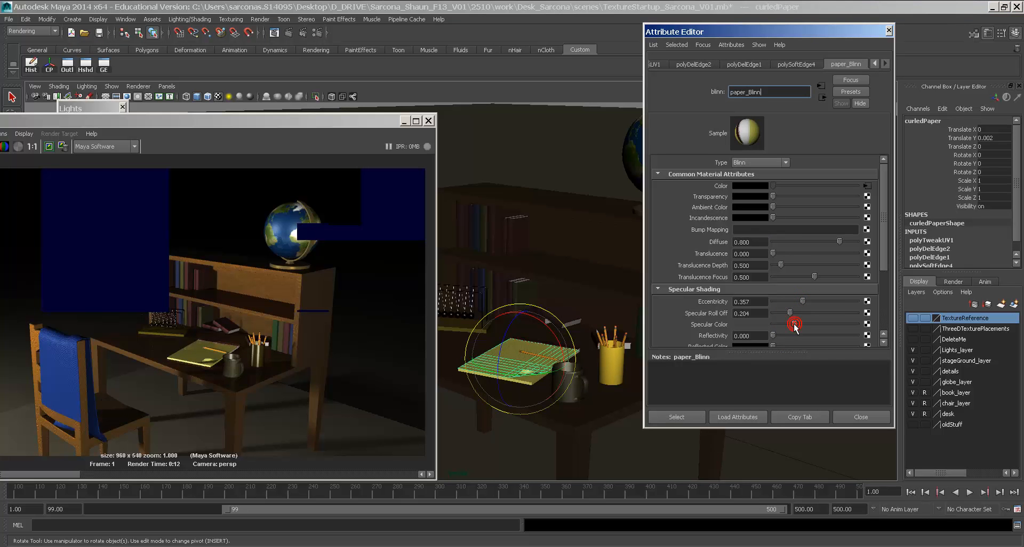
left_click(861, 418)
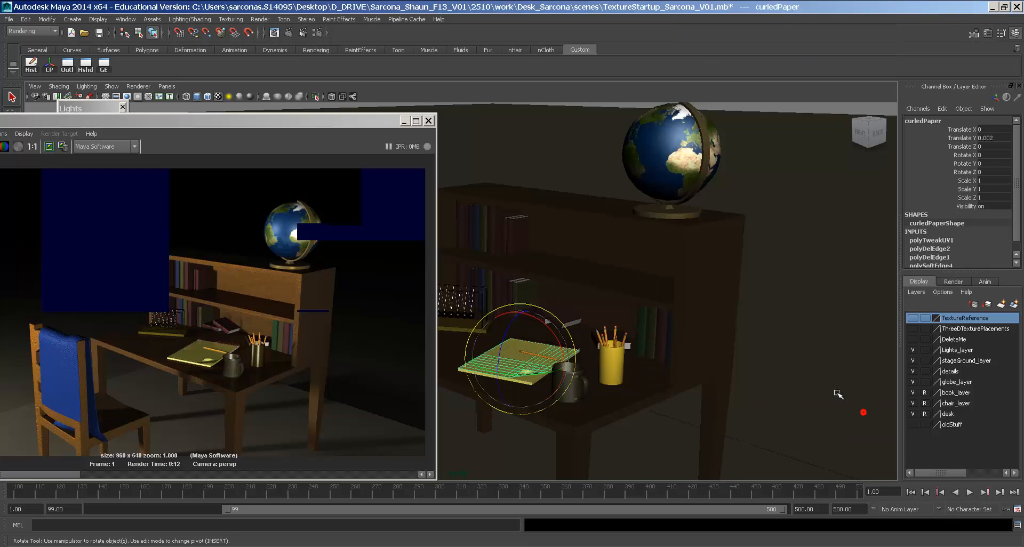
Soften the globe's earth_Blinn with eccentricity 0.459, specular roll off 0.312, a darker specular color and reflectivity 0.064.
left_click_drag(361, 123, 764, 119)
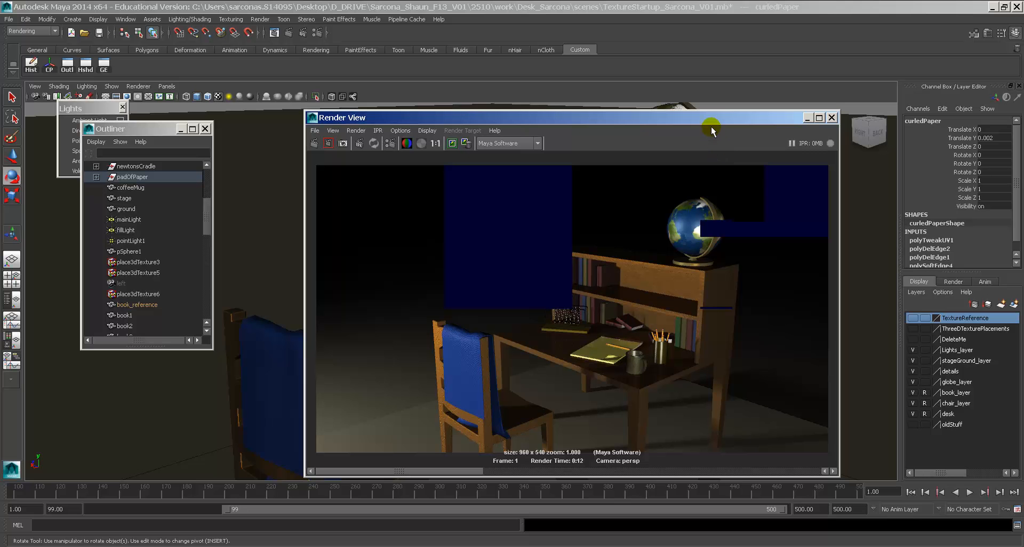
left_click_drag(675, 115, 659, 145)
left_click(670, 108)
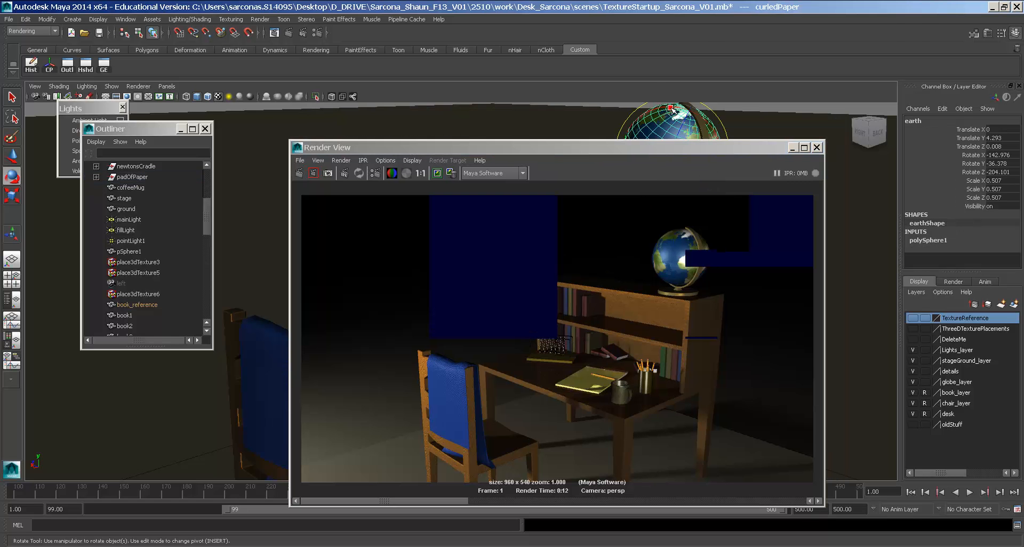
key("ctrl+a")
left_click_drag(798, 301, 777, 337)
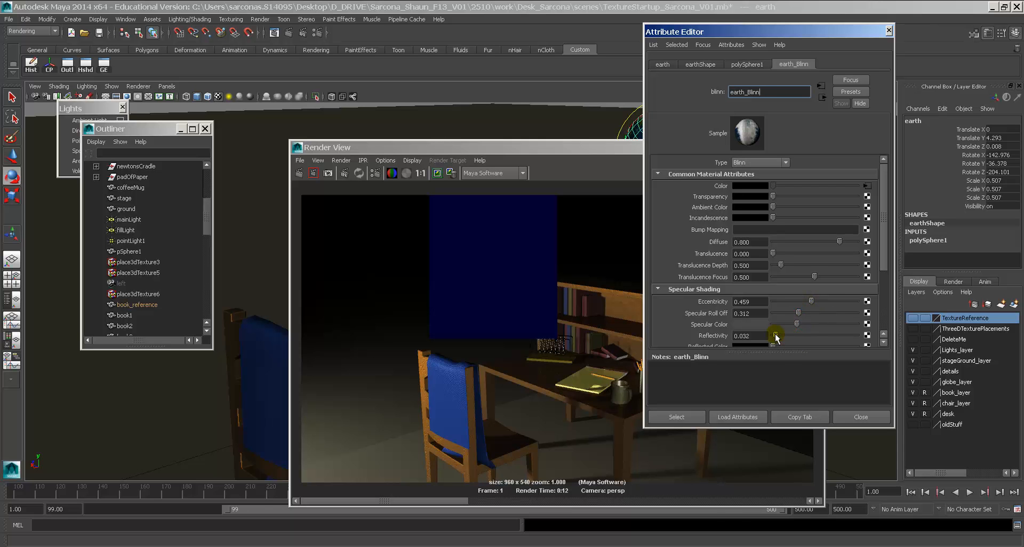
Render the scene again to check the highlights on the globe and the paper.
left_click_drag(521, 147, 457, 135)
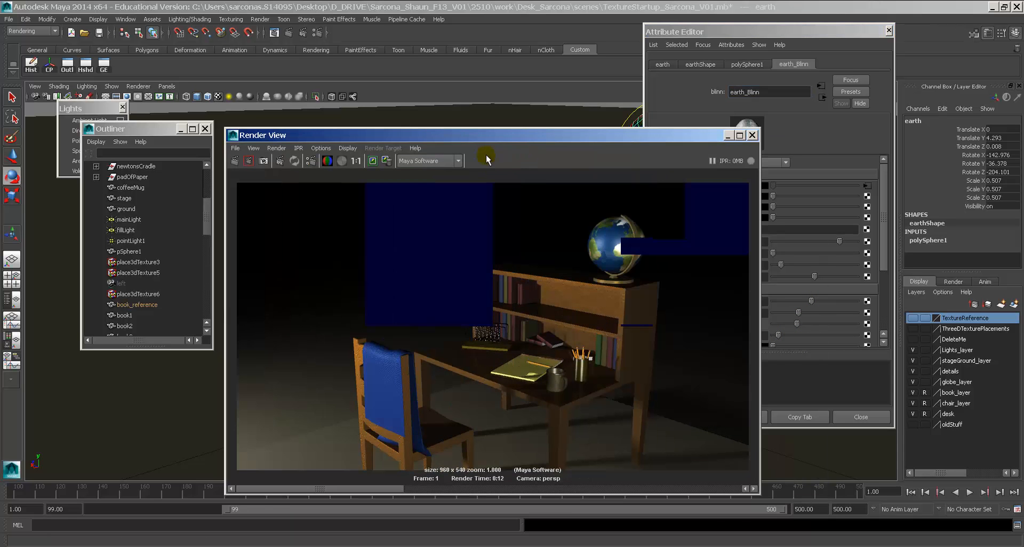
left_click(235, 160)
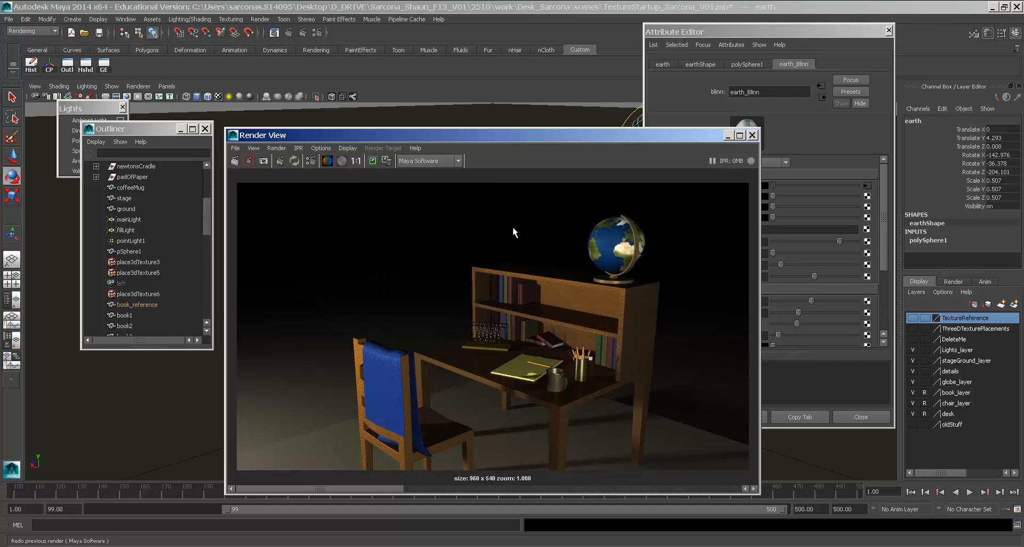
left_click_drag(599, 137, 314, 131)
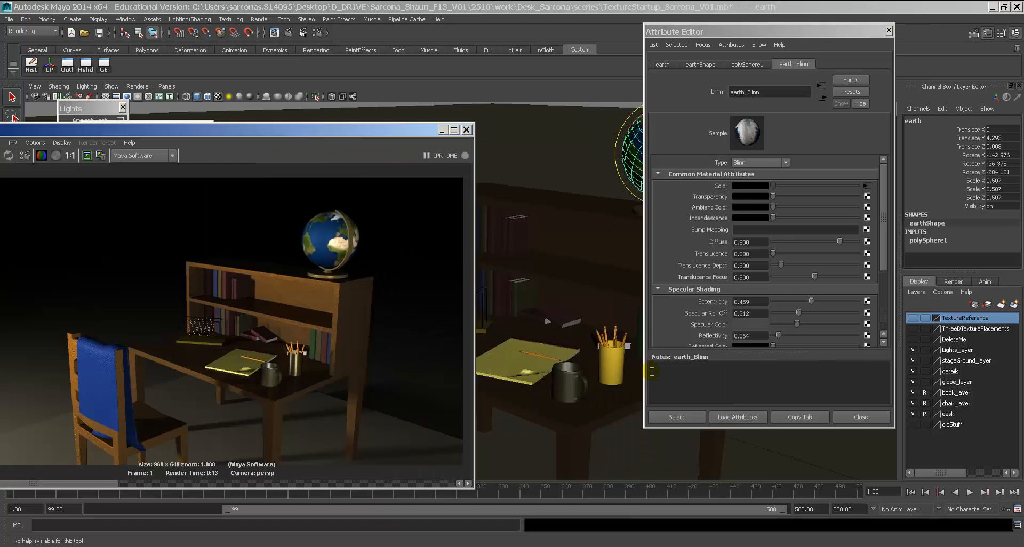
Take the book, chair and desk layers out of reference mode and set the reflectivity of the table's deskBlinn to 0.05.
left_click(925, 392)
left_click(924, 403)
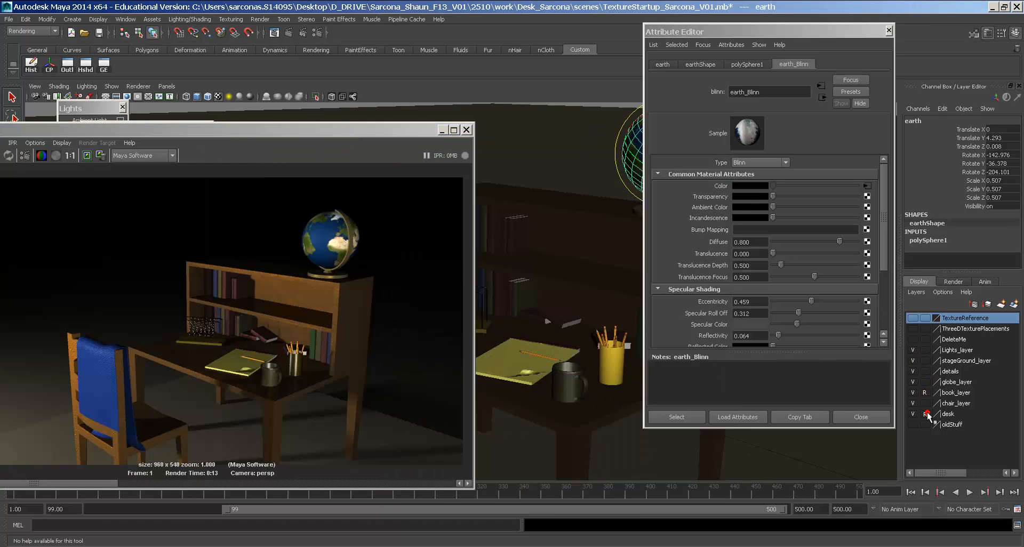
left_click(924, 414)
left_click(619, 403)
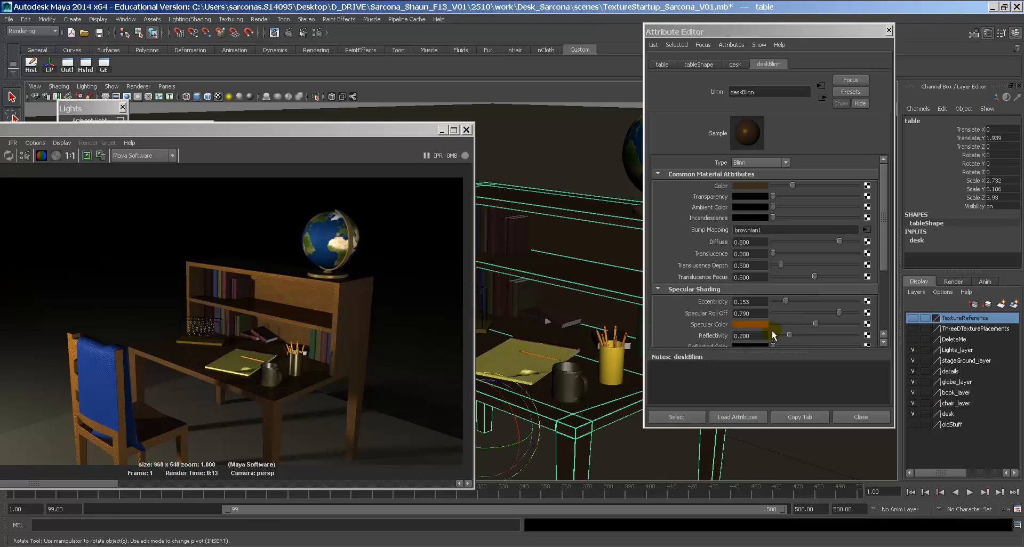
left_click_drag(763, 335, 685, 326)
type("0.05")
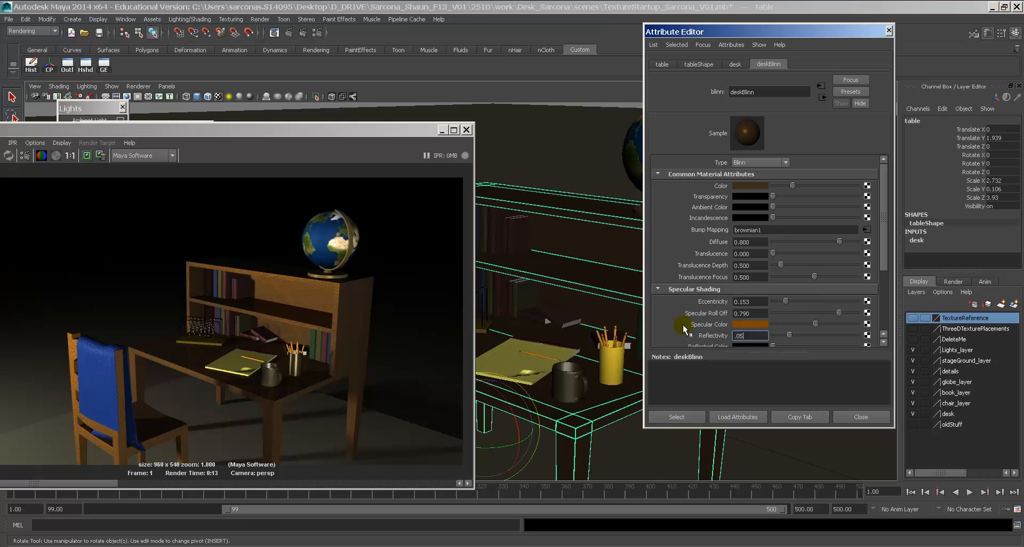
key("Return")
Render the tabletop and the desk's front corner as separate regions to check the wood, and close the render window.
left_click_drag(182, 341, 251, 387)
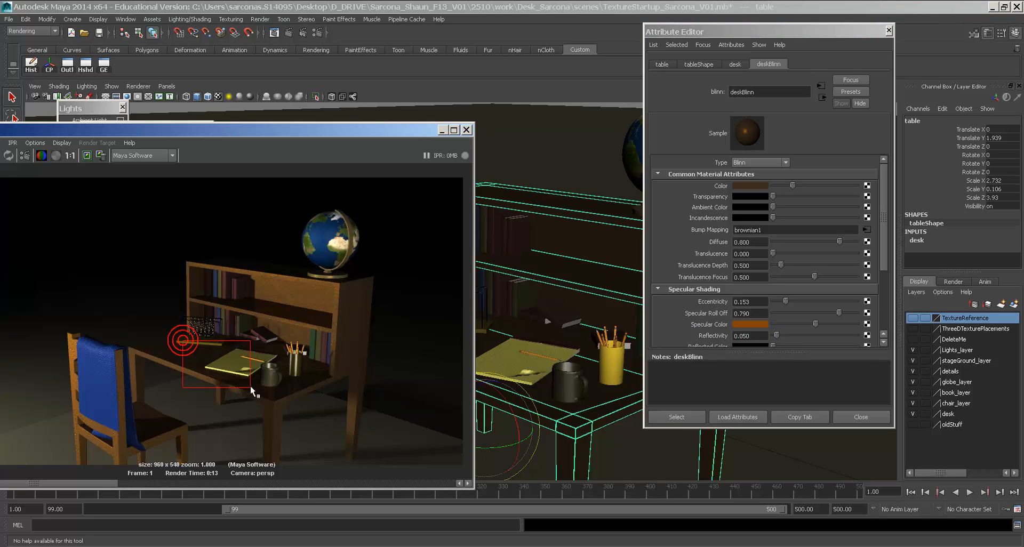
left_click_drag(266, 128, 502, 128)
left_click(199, 156)
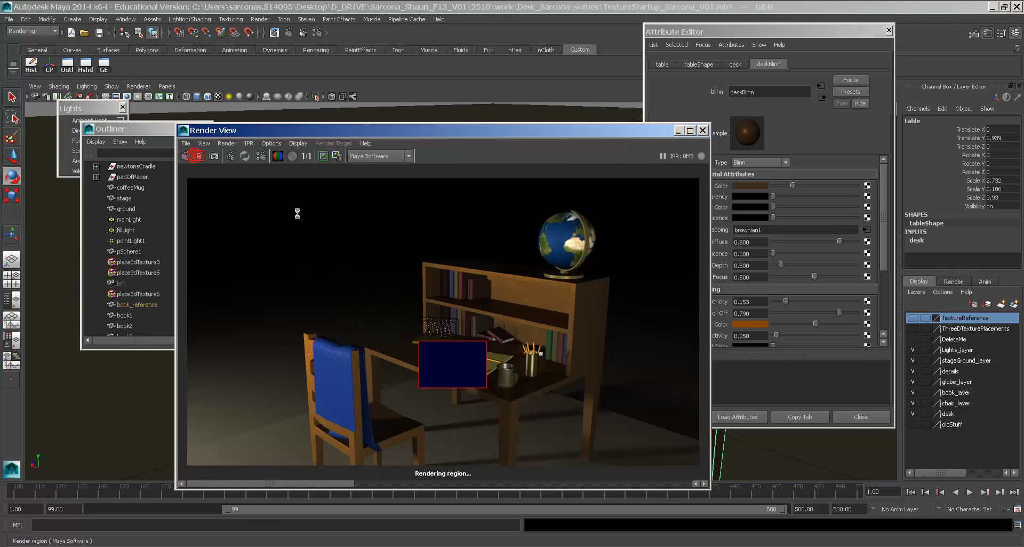
left_click(398, 276)
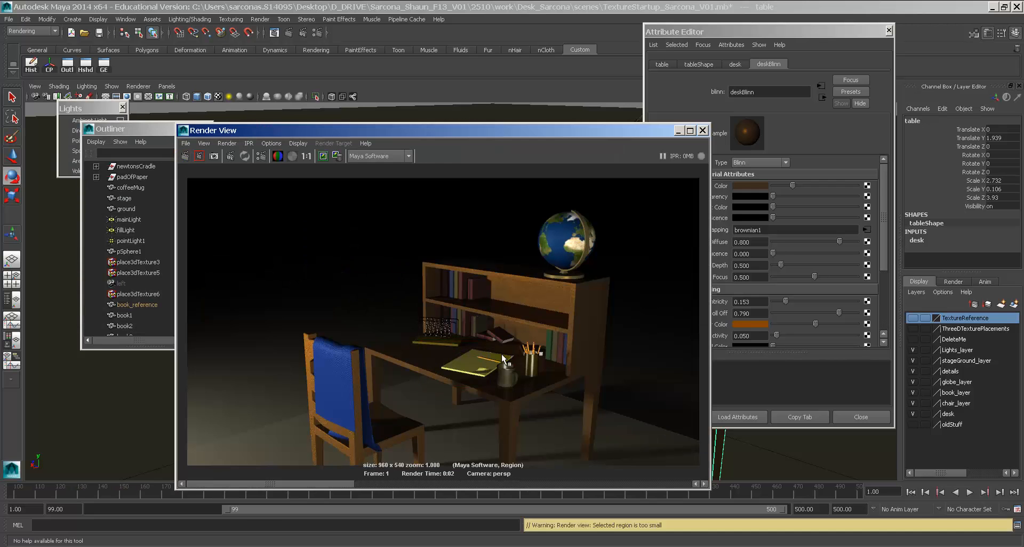
left_click_drag(473, 372, 594, 419)
left_click(199, 156)
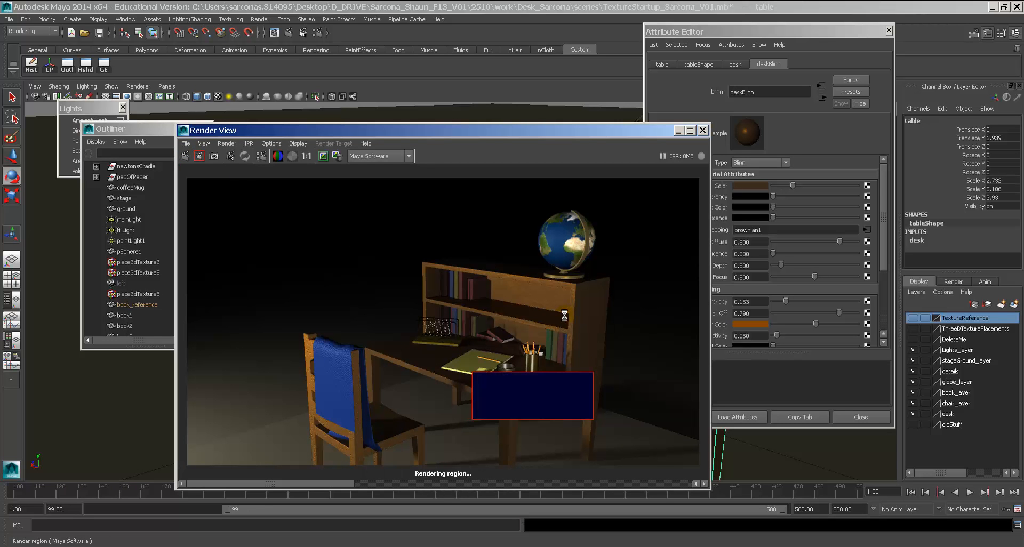
left_click(564, 313)
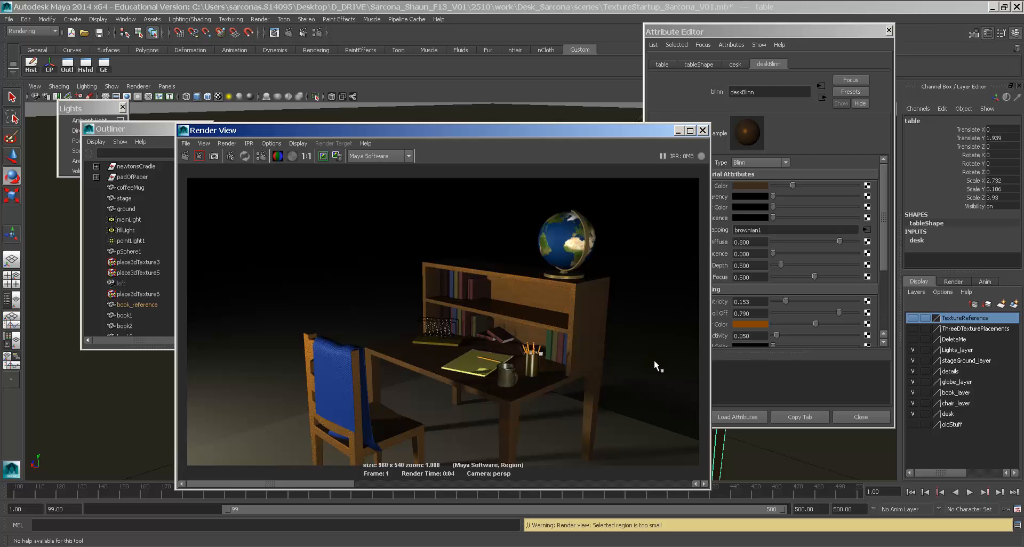
left_click(702, 131)
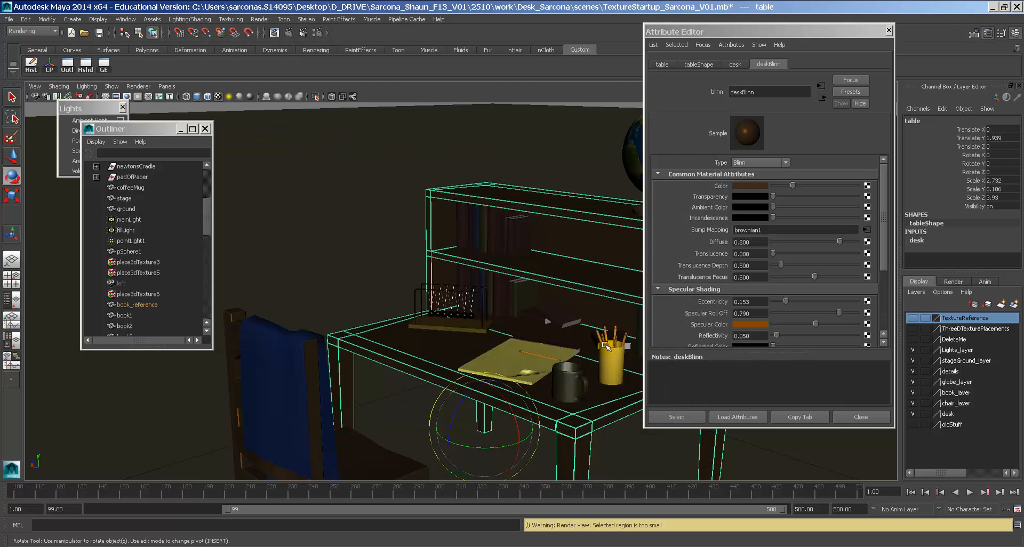
Set the mainLight area light's raytraced shadow rays to 20 and close its attribute settings.
right_click_drag(601, 340, 251, 264, "alt")
middle_click_drag(310, 275, 451, 296, "alt")
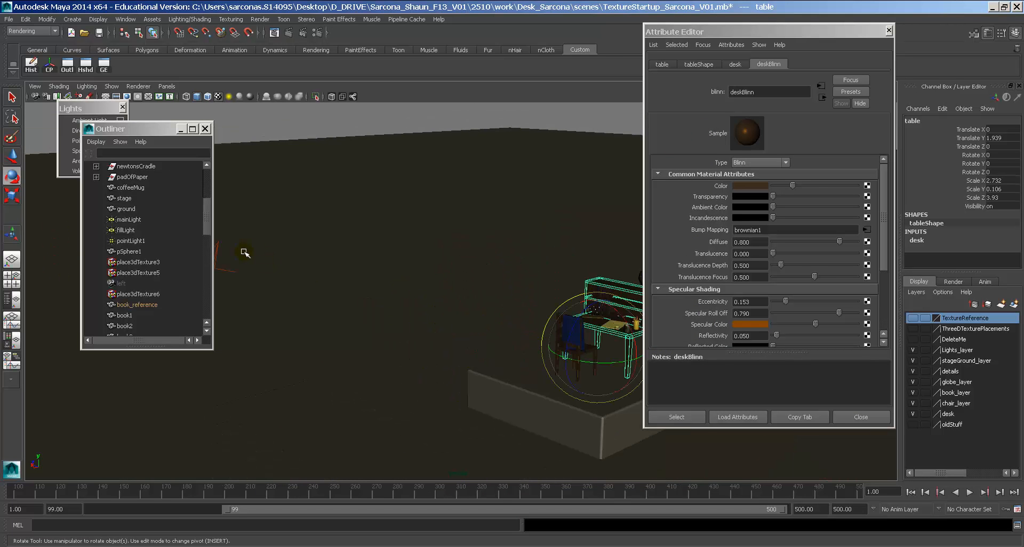
middle_click_drag(245, 251, 281, 260, "alt")
left_click(255, 257)
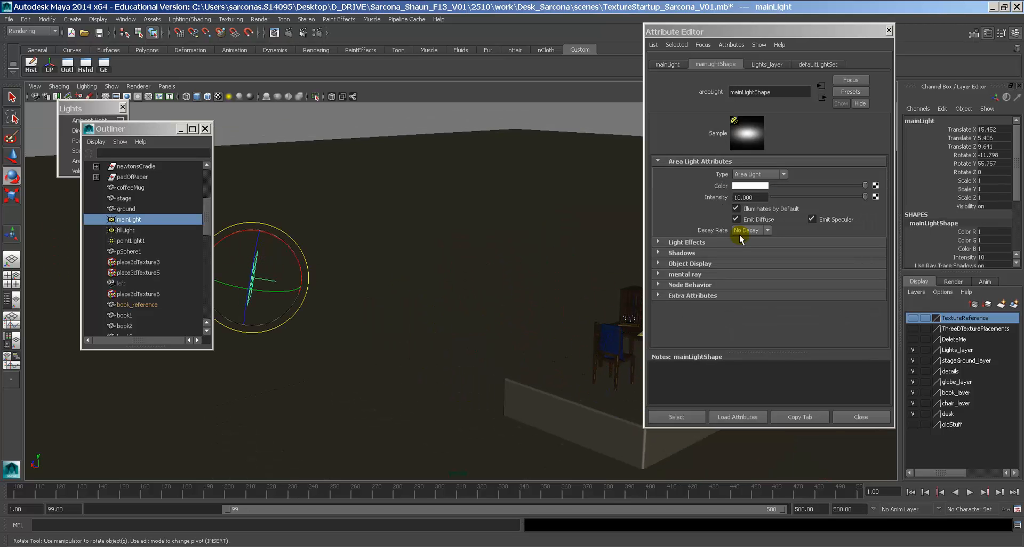
left_click(686, 252)
middle_click_drag(586, 259, 359, 236, "alt")
right_click_drag(359, 235, 592, 292, "alt")
middle_click_drag(469, 286, 553, 273, "alt")
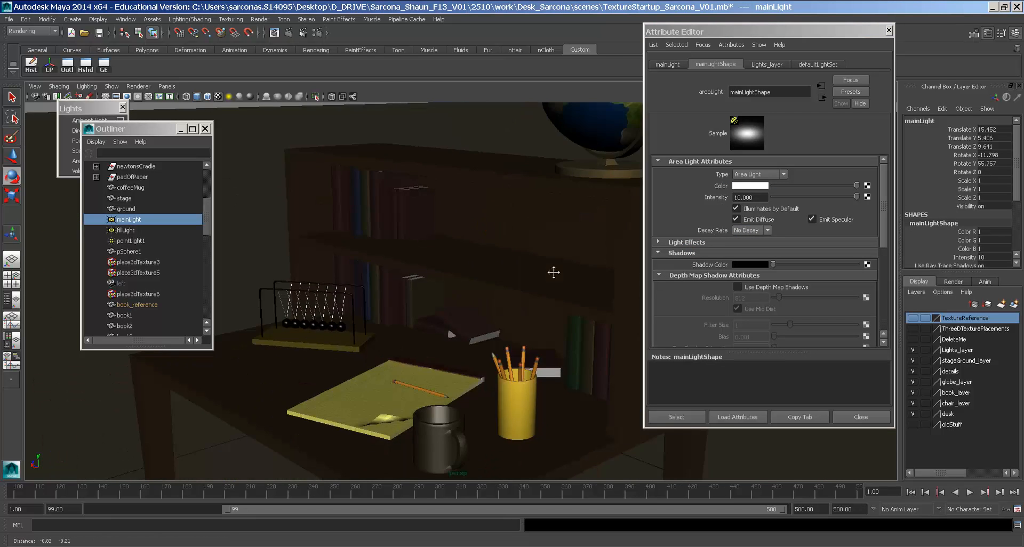
right_click_drag(373, 262, 458, 277, "alt")
middle_click_drag(400, 245, 499, 264, "alt")
scroll(779, 279, "down", 5)
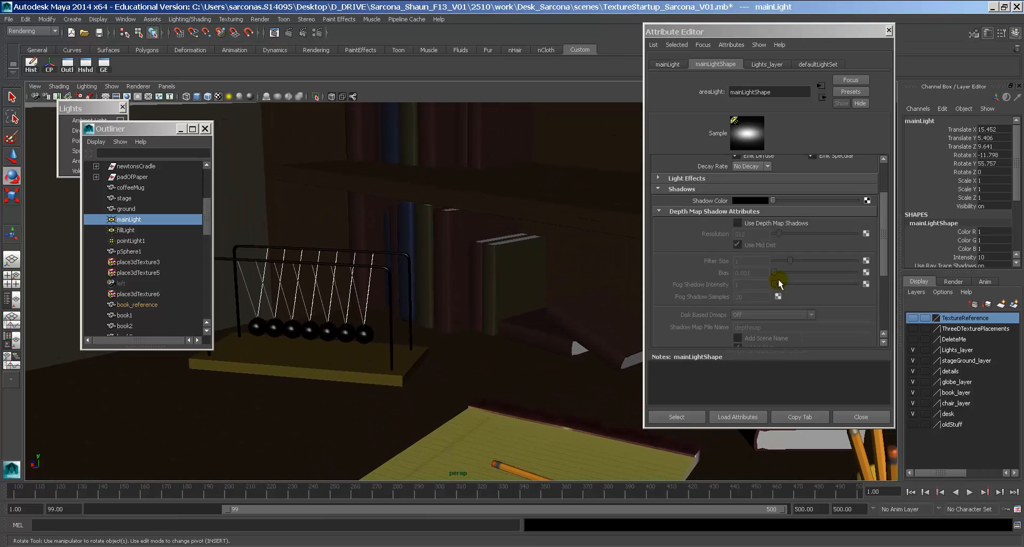
left_click(761, 284)
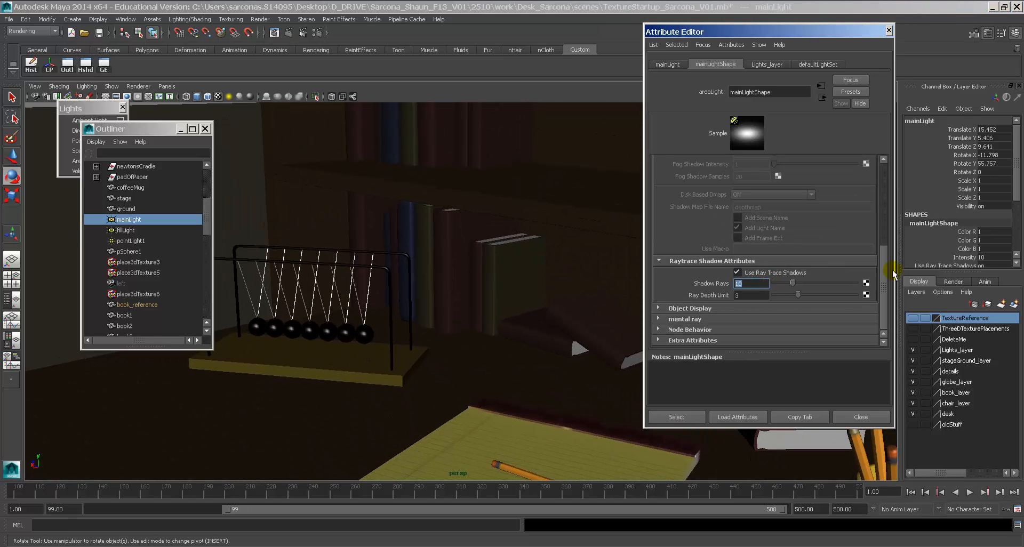
type("20")
key("Return")
left_click(873, 414)
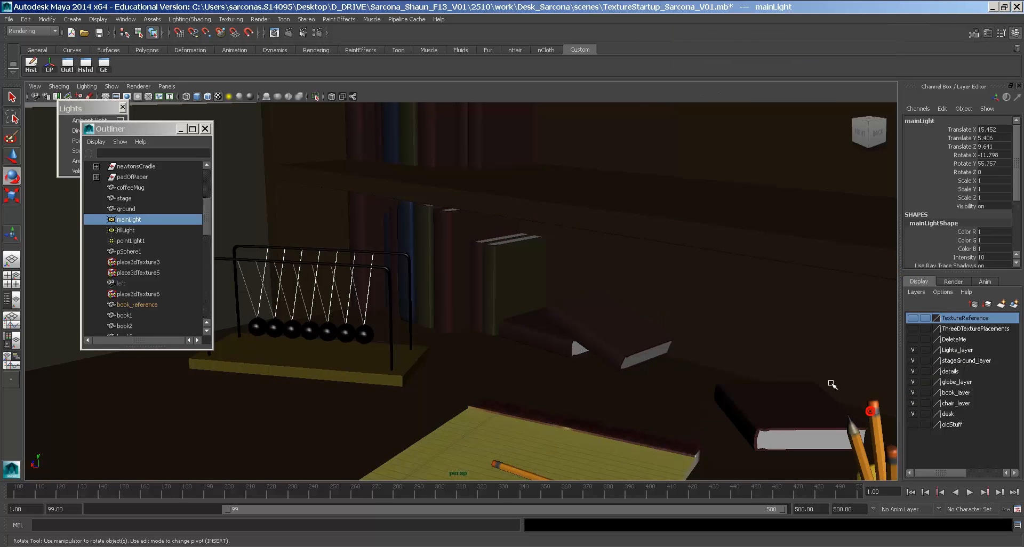
Save the desk scene under its current file name.
right_click_drag(824, 371, 481, 273, "alt")
left_click_drag(629, 273, 533, 251, "alt")
key("q")
key("ctrl+s")
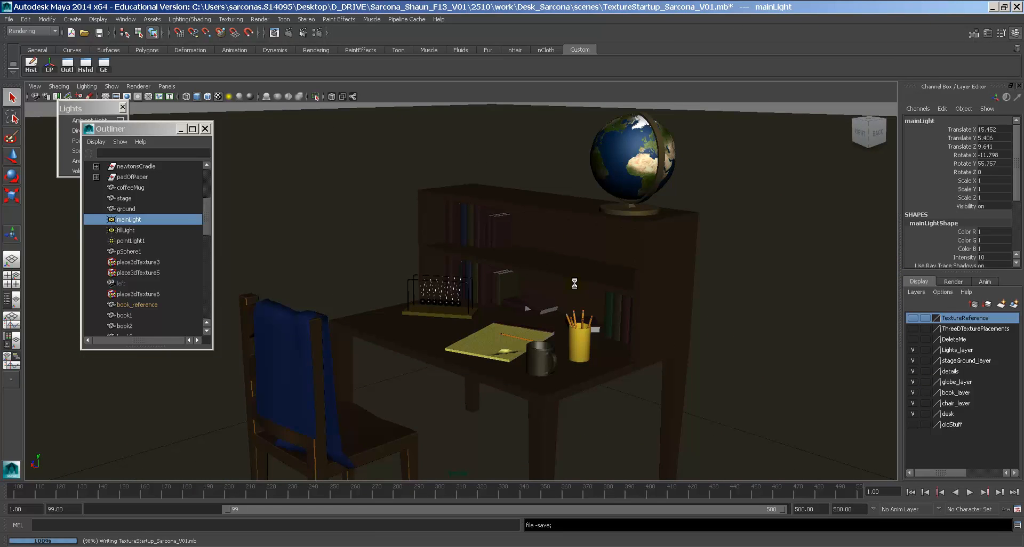
key("e")
left_click_drag(517, 284, 513, 288, "alt")
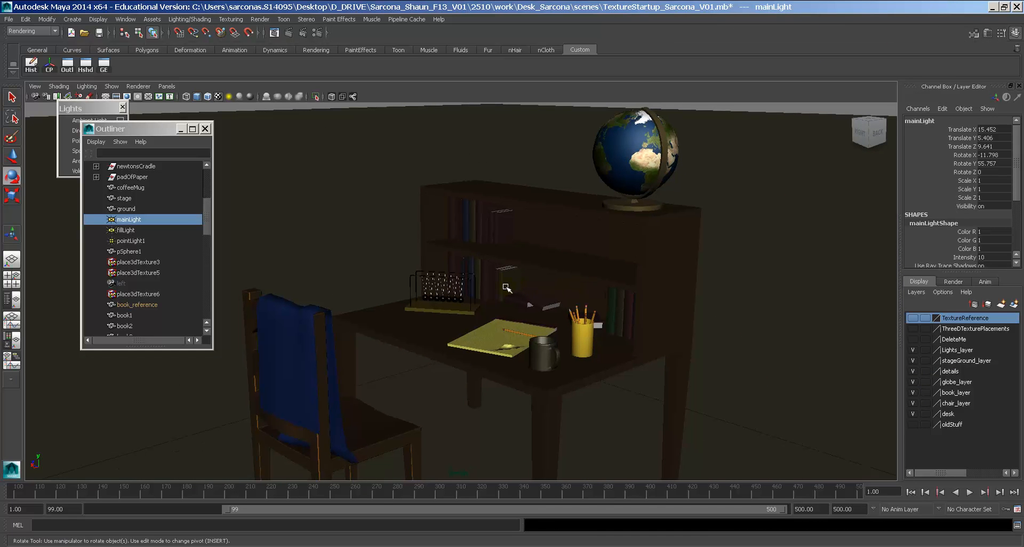